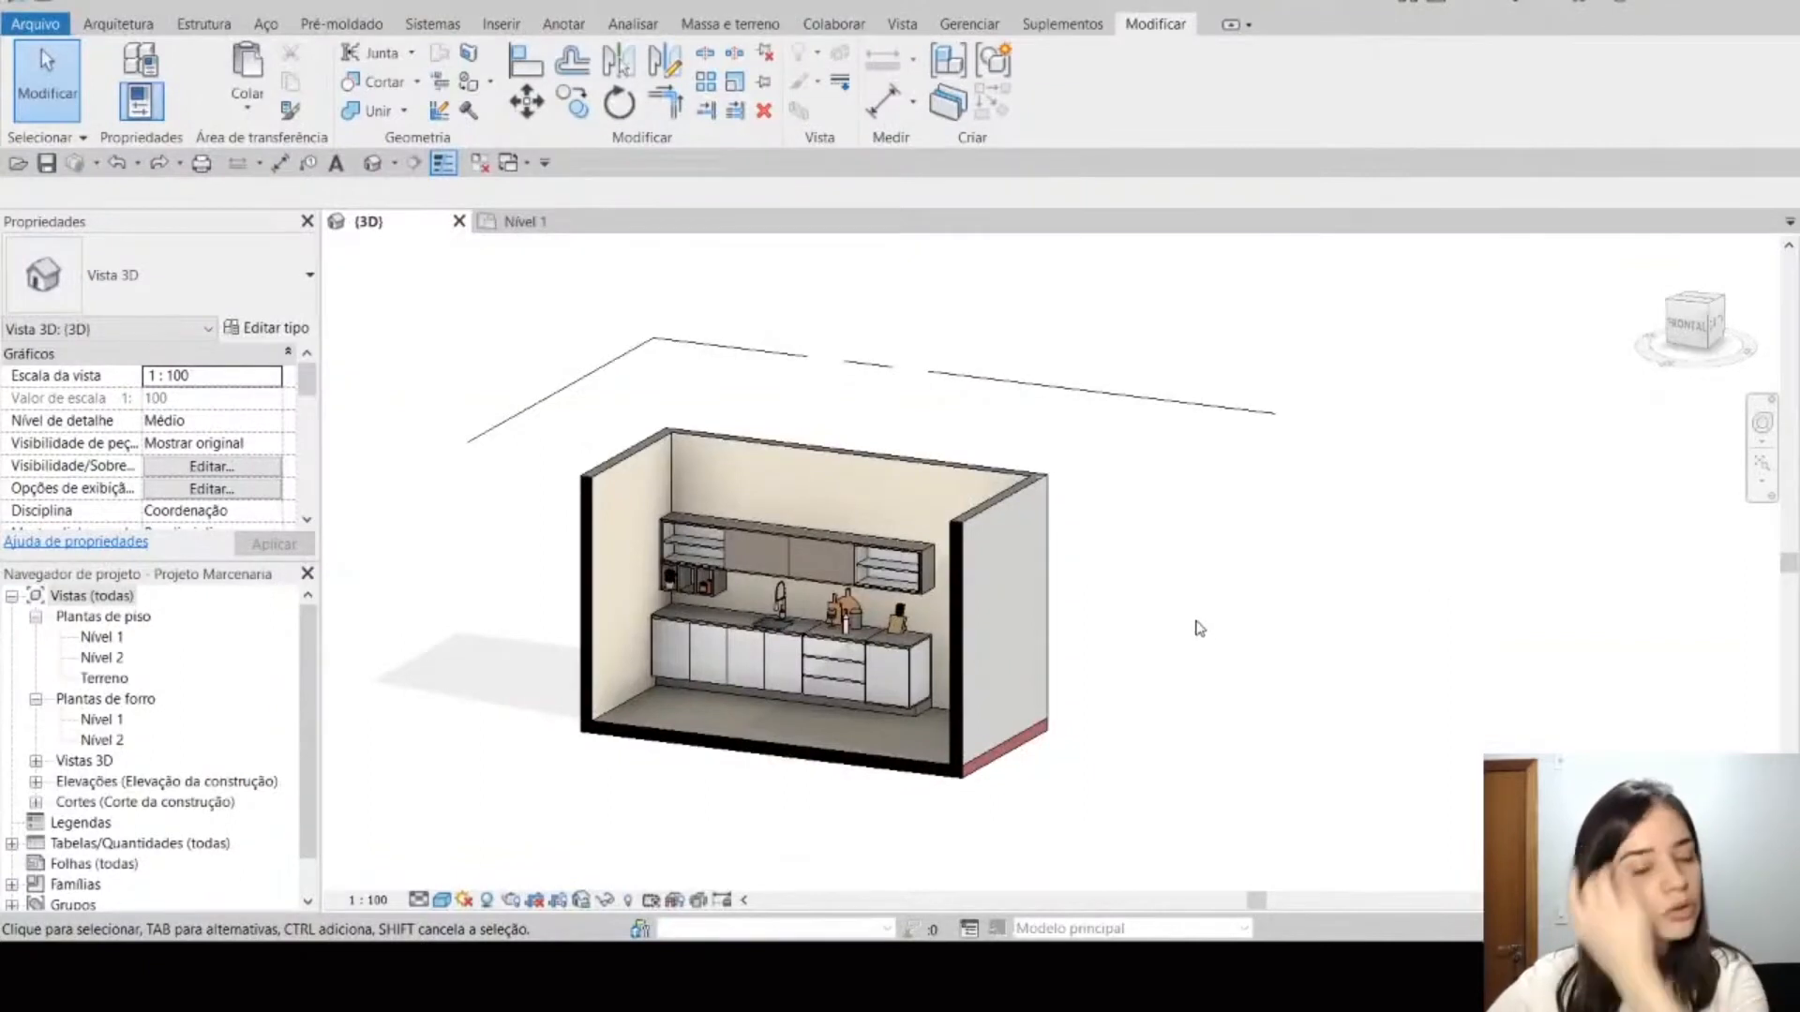
Step: Examine the material and dimension parameters of the tamponamento casing around the upper kitchen cabinets
middle_click_drag(1133, 773, 1142, 790, "shift")
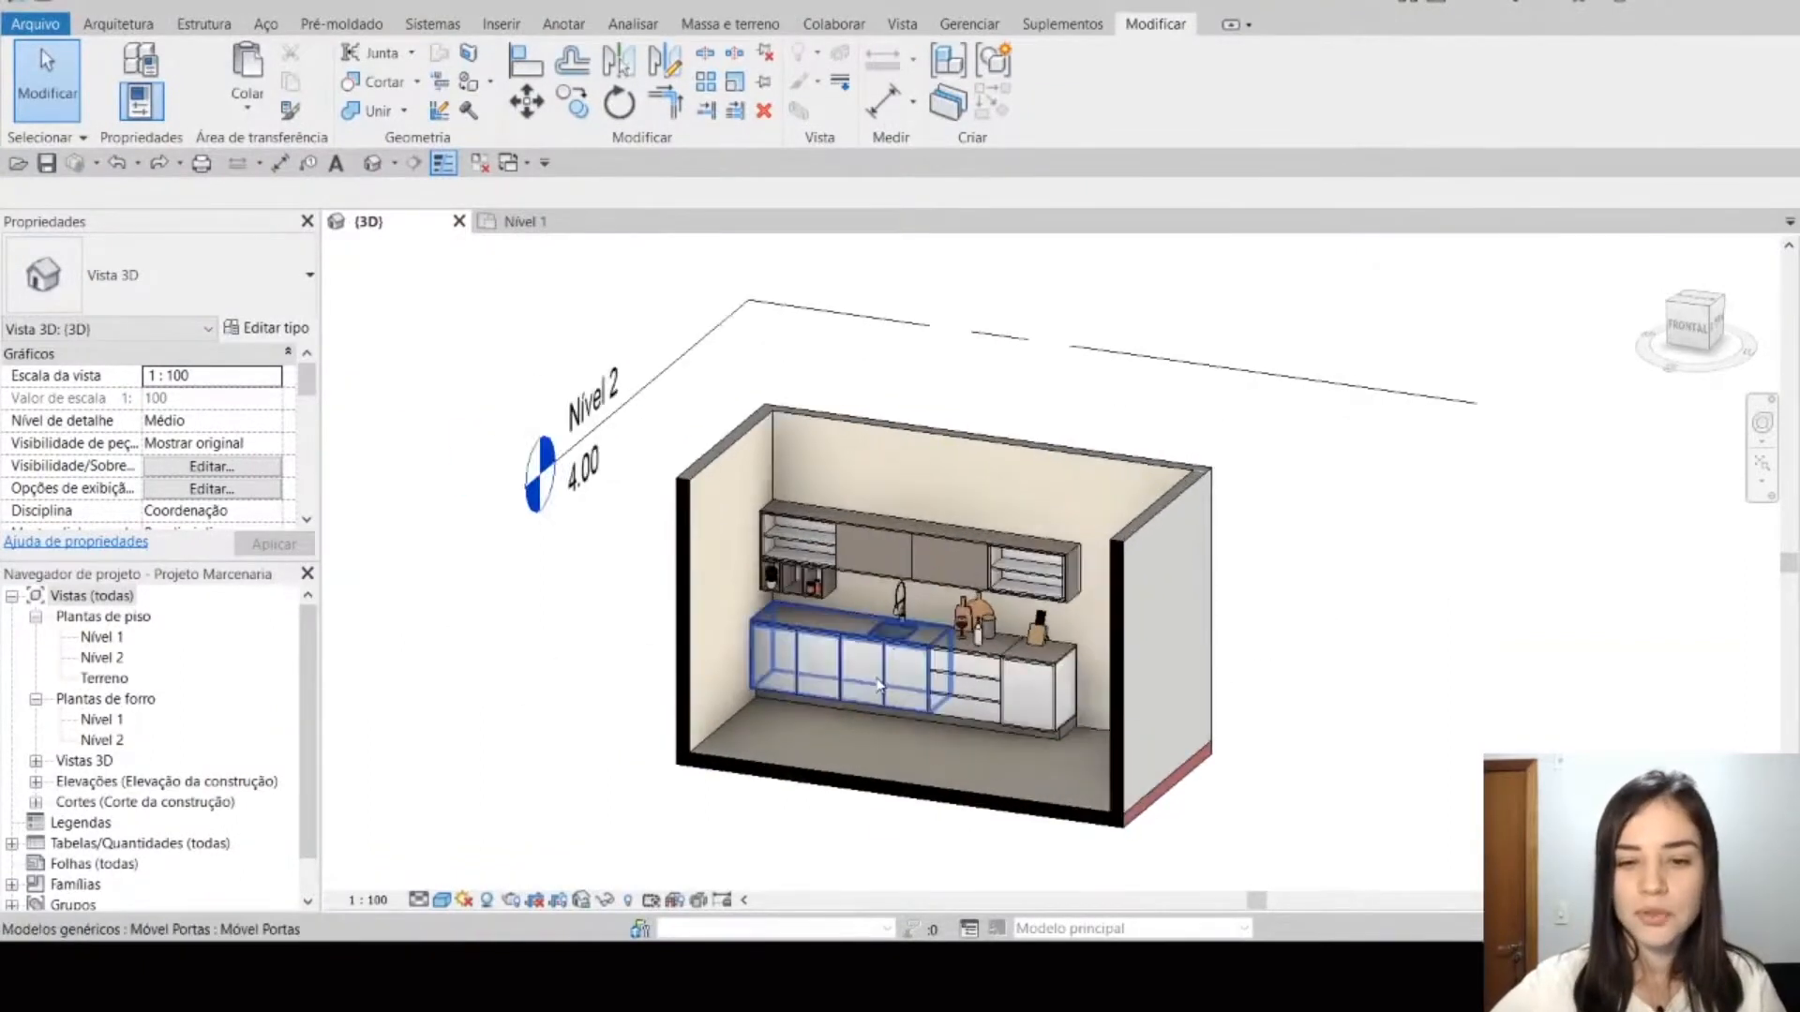
scroll(992, 705, "up", 6)
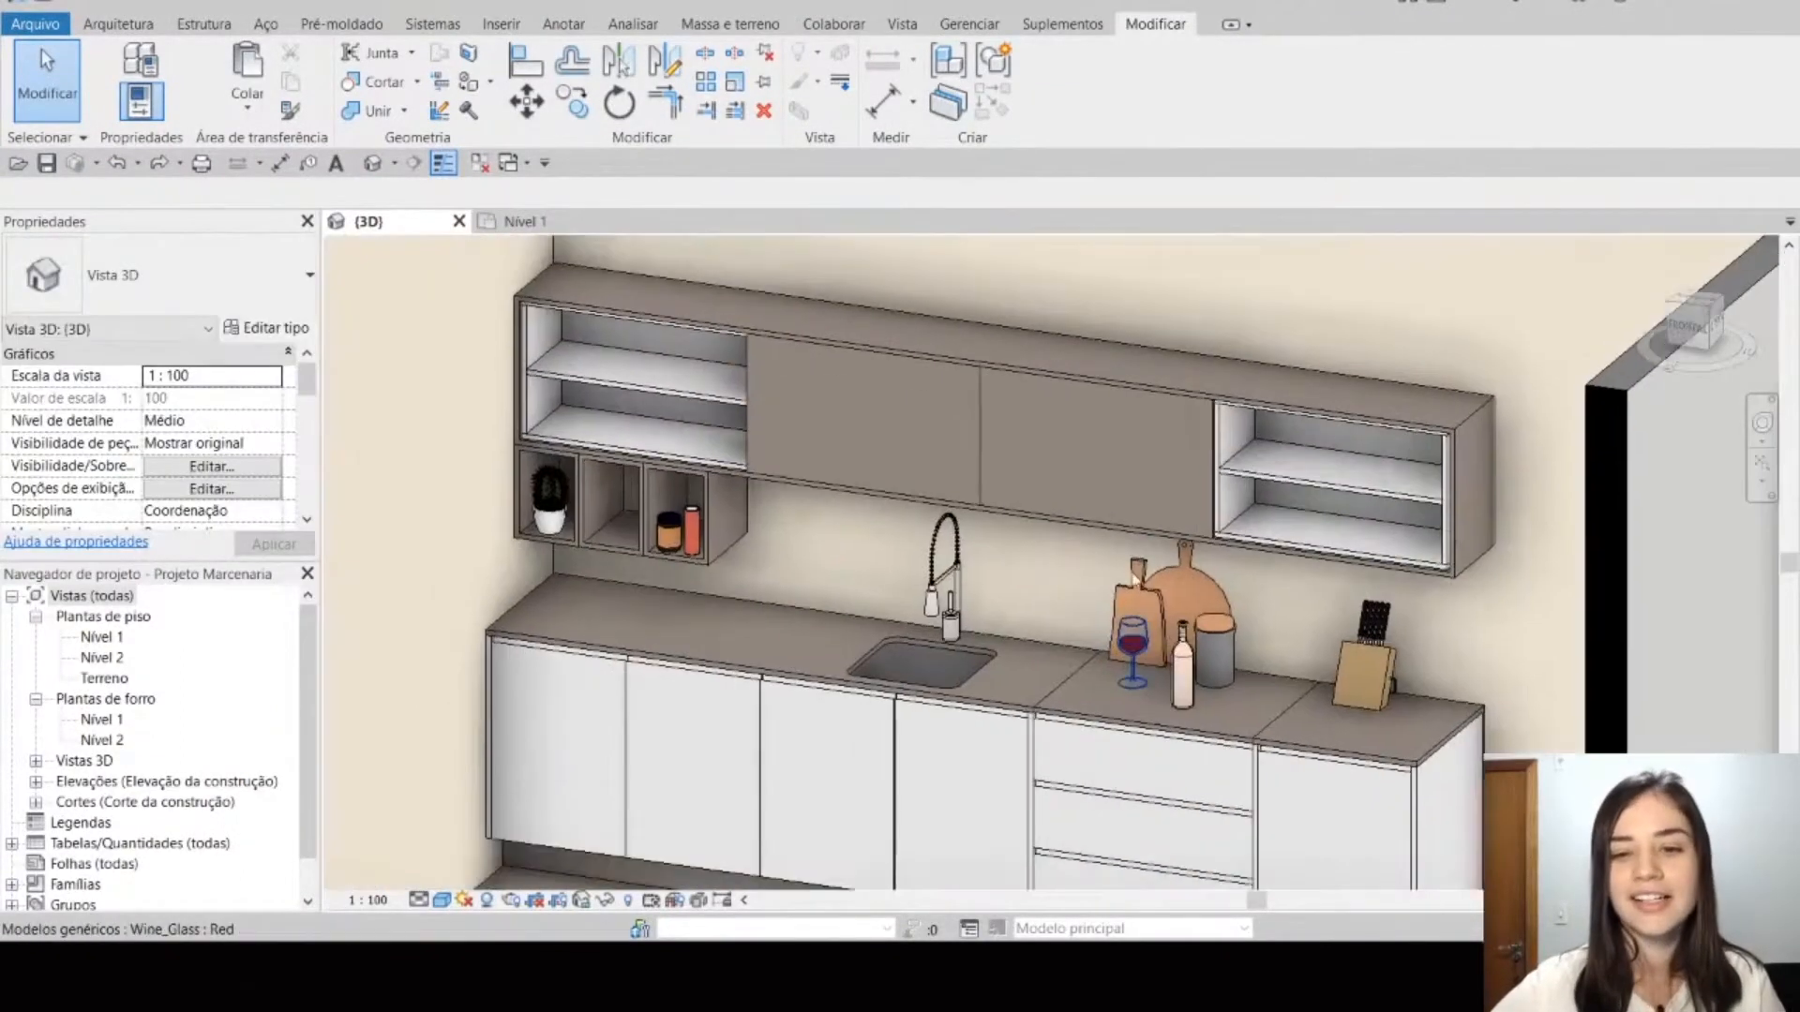
middle_click_drag(991, 705, 1156, 761)
left_click(1165, 481)
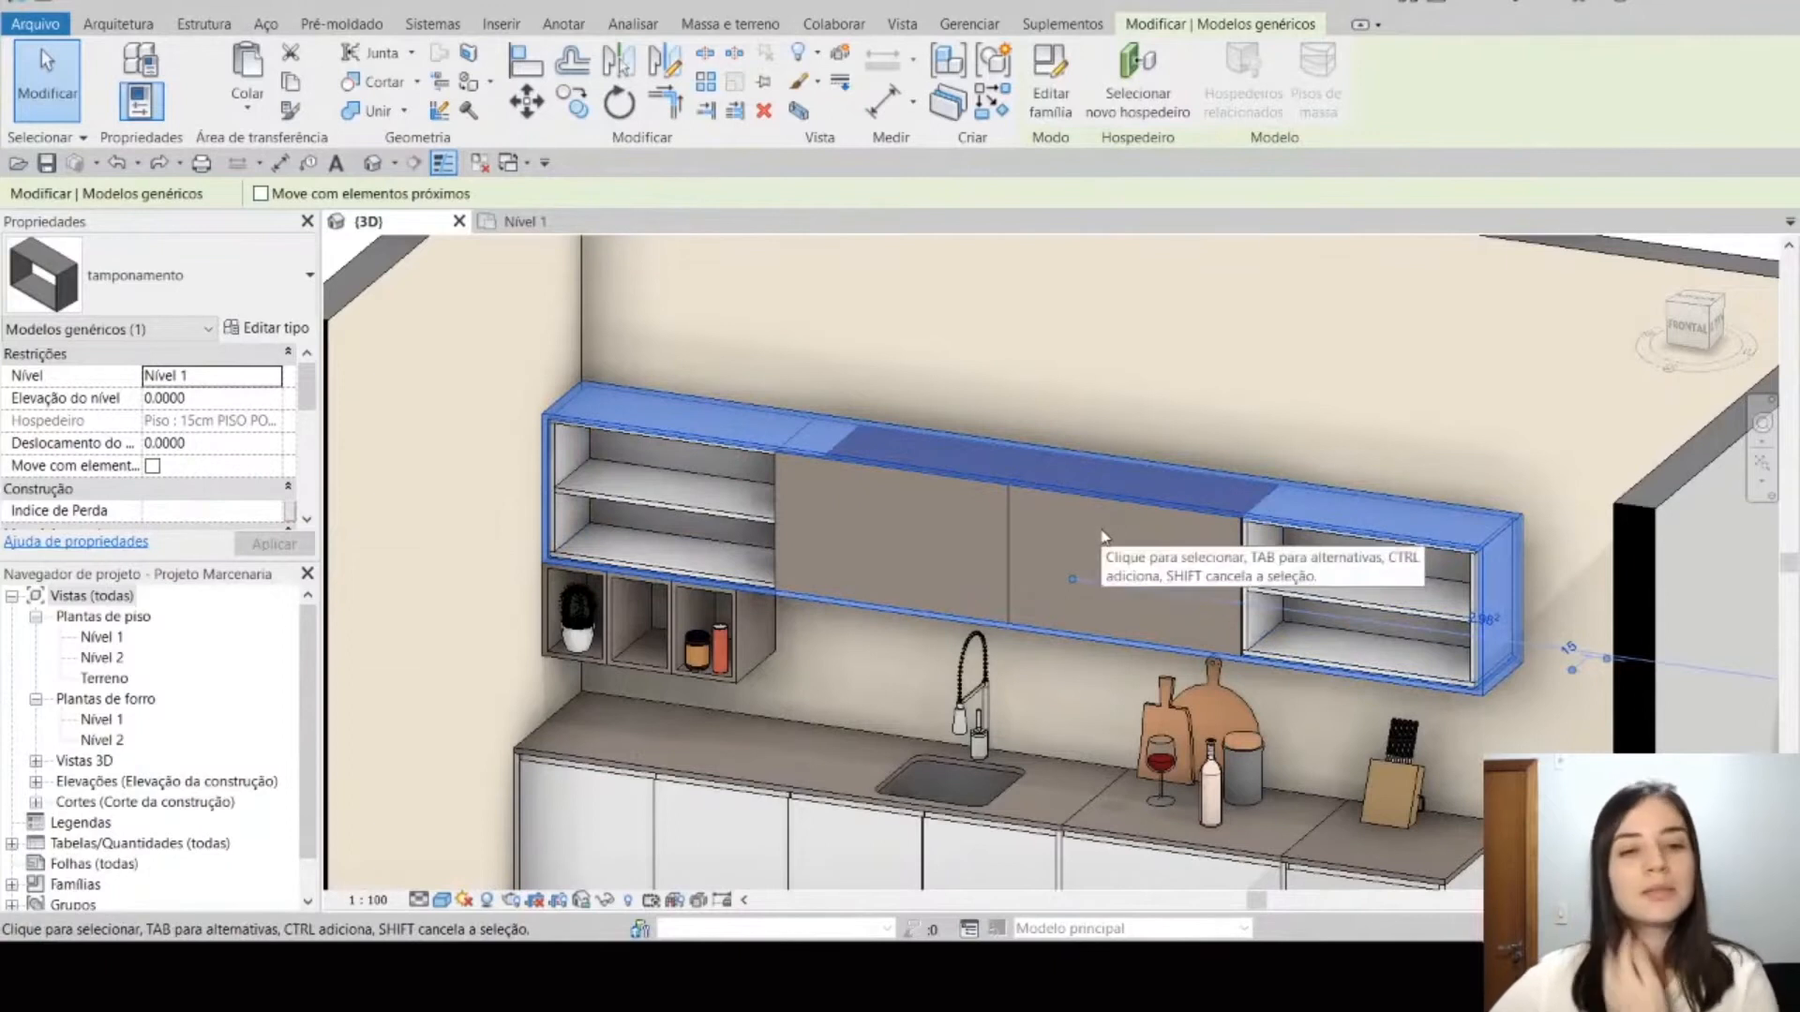
scroll(218, 444, "down", 3)
scroll(222, 447, "down", 2)
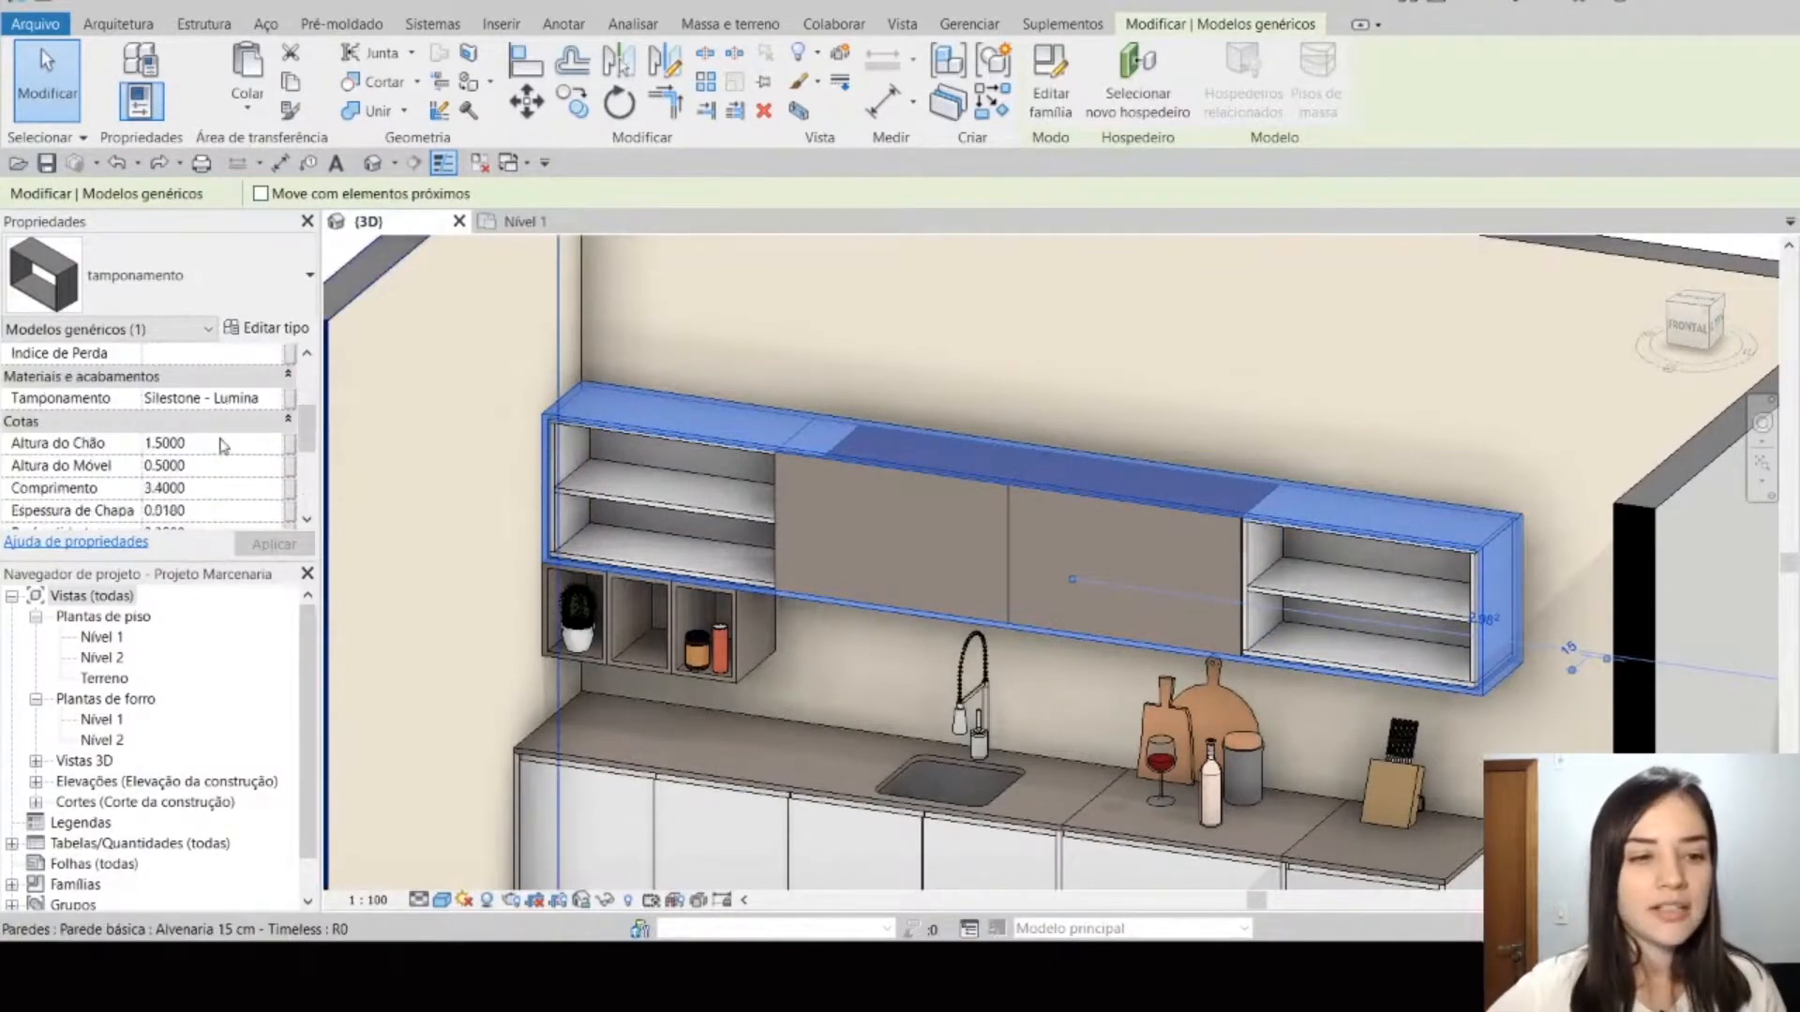
scroll(138, 462, "up", 1)
scroll(37, 433, "down", 1)
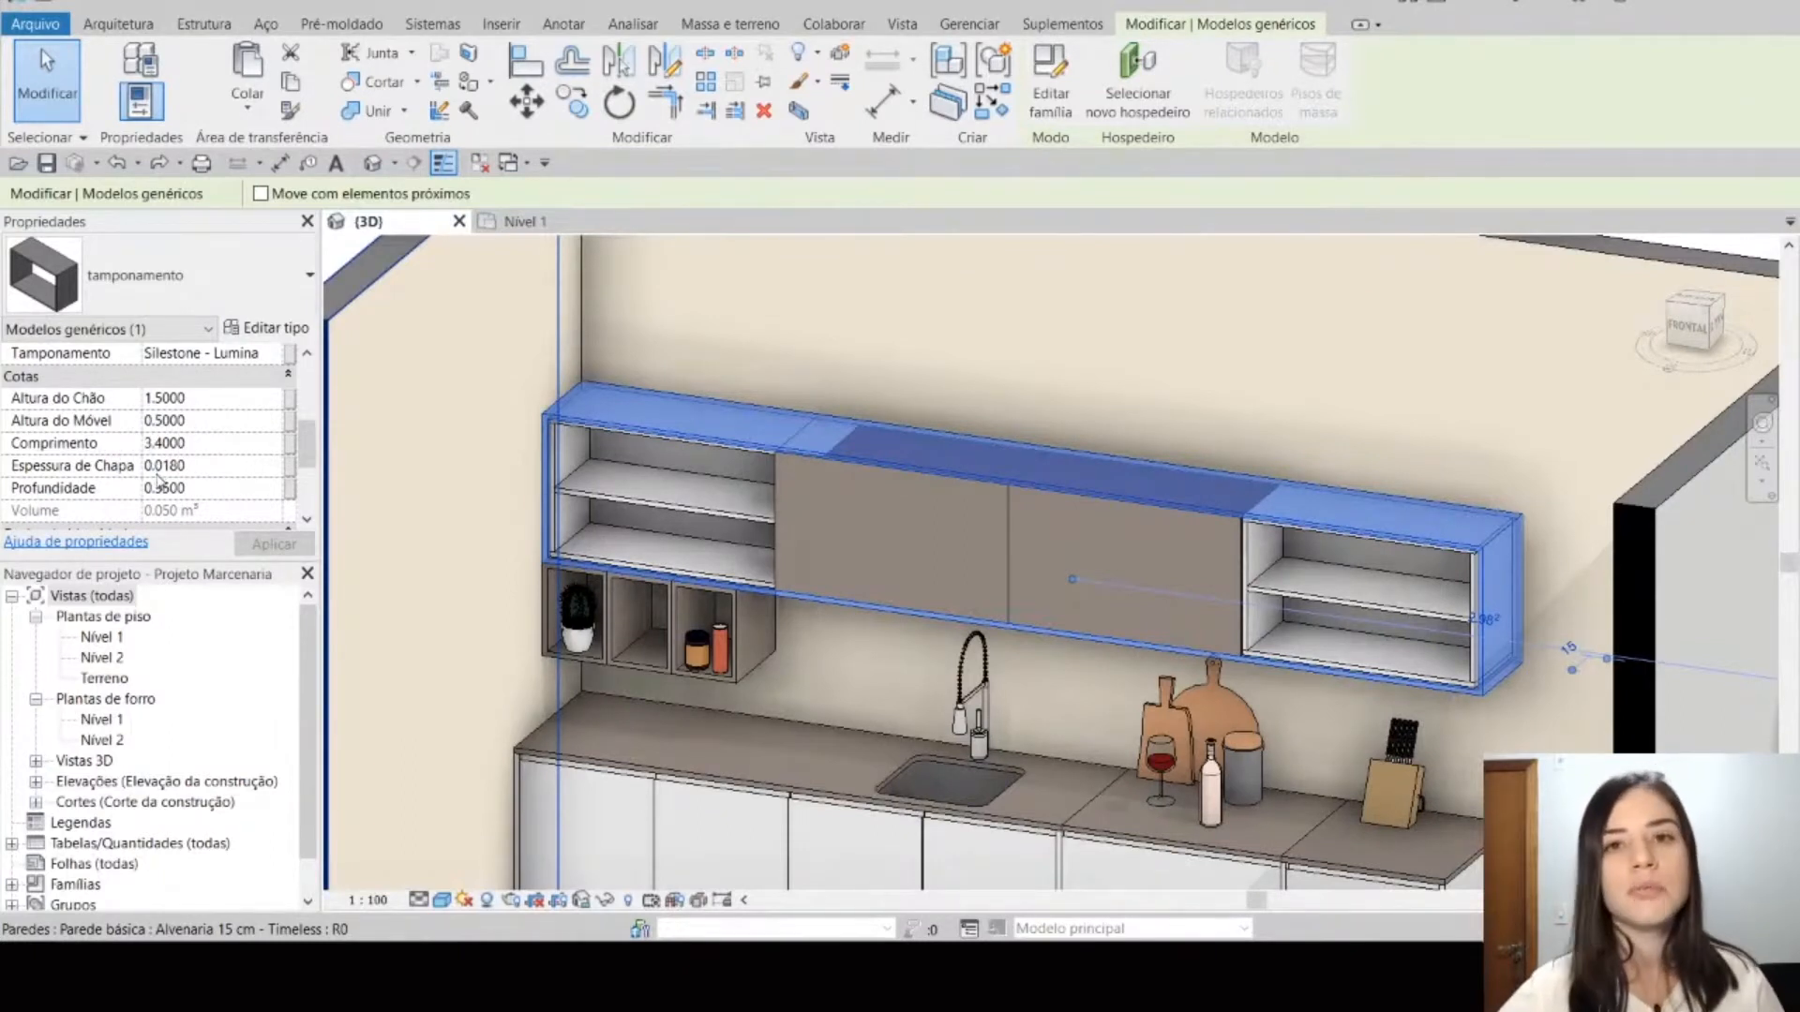
scroll(215, 445, "up", 1)
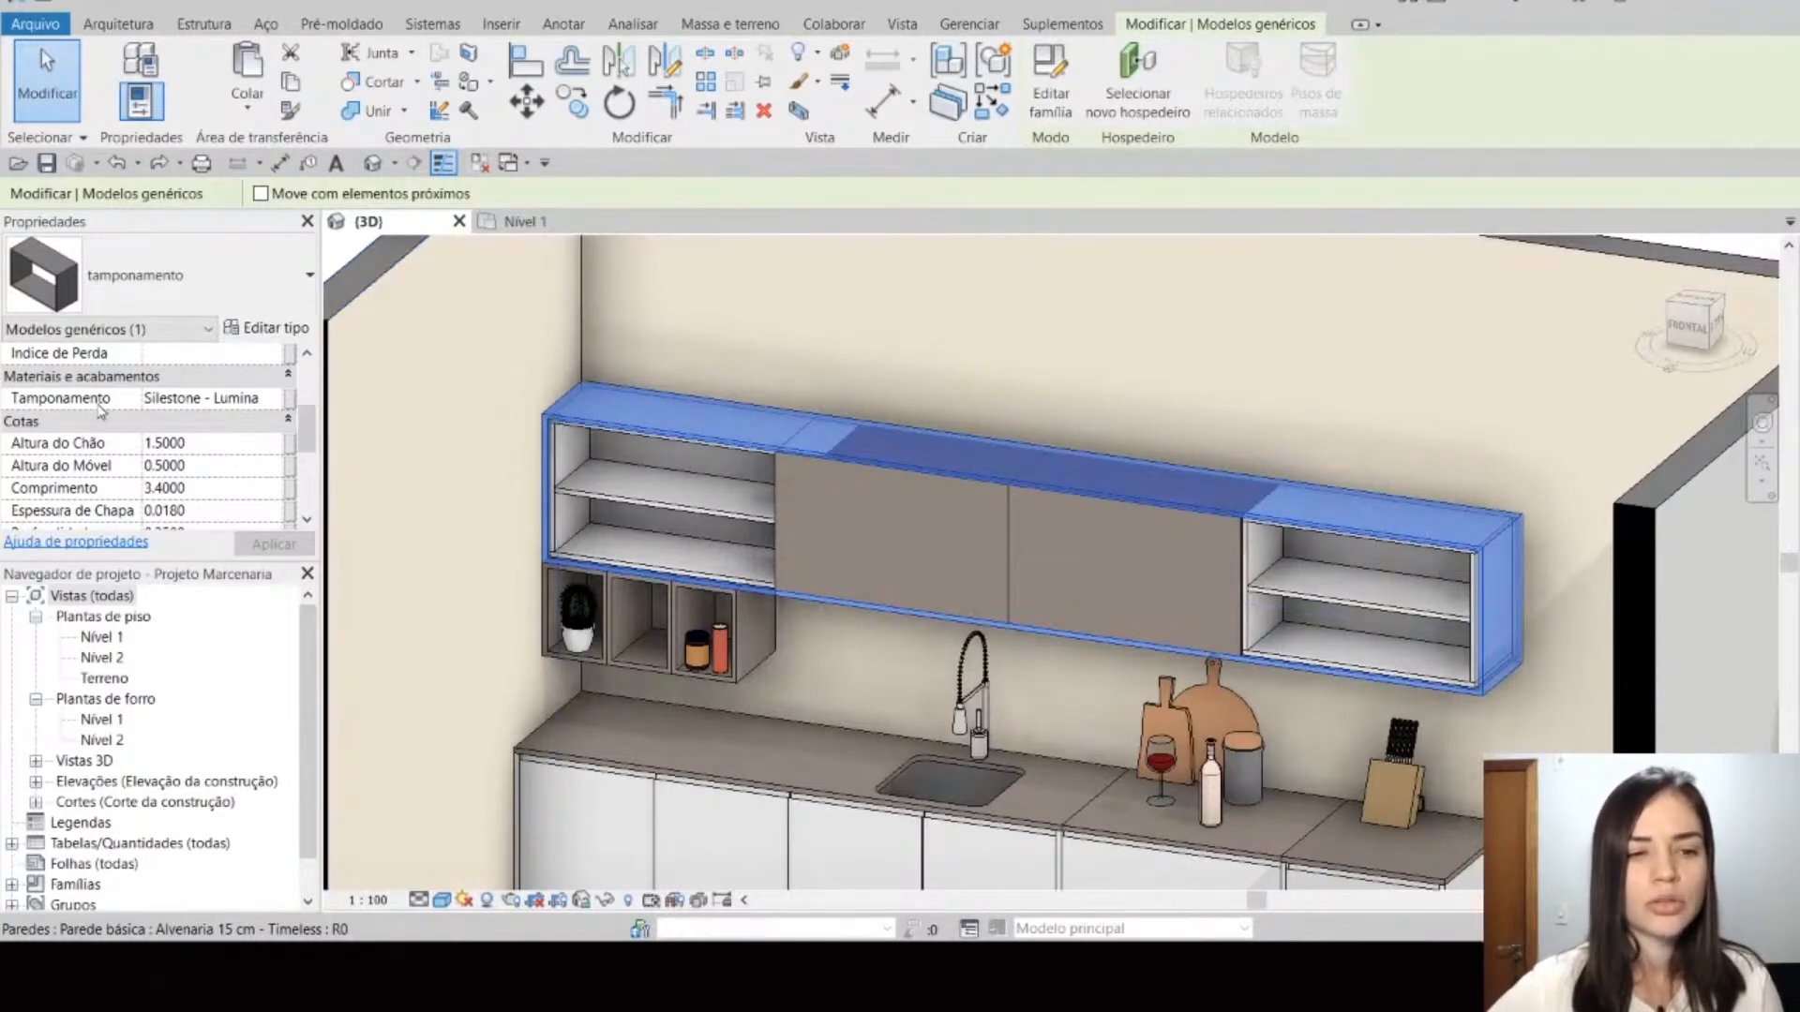
scroll(215, 405, "down", 1)
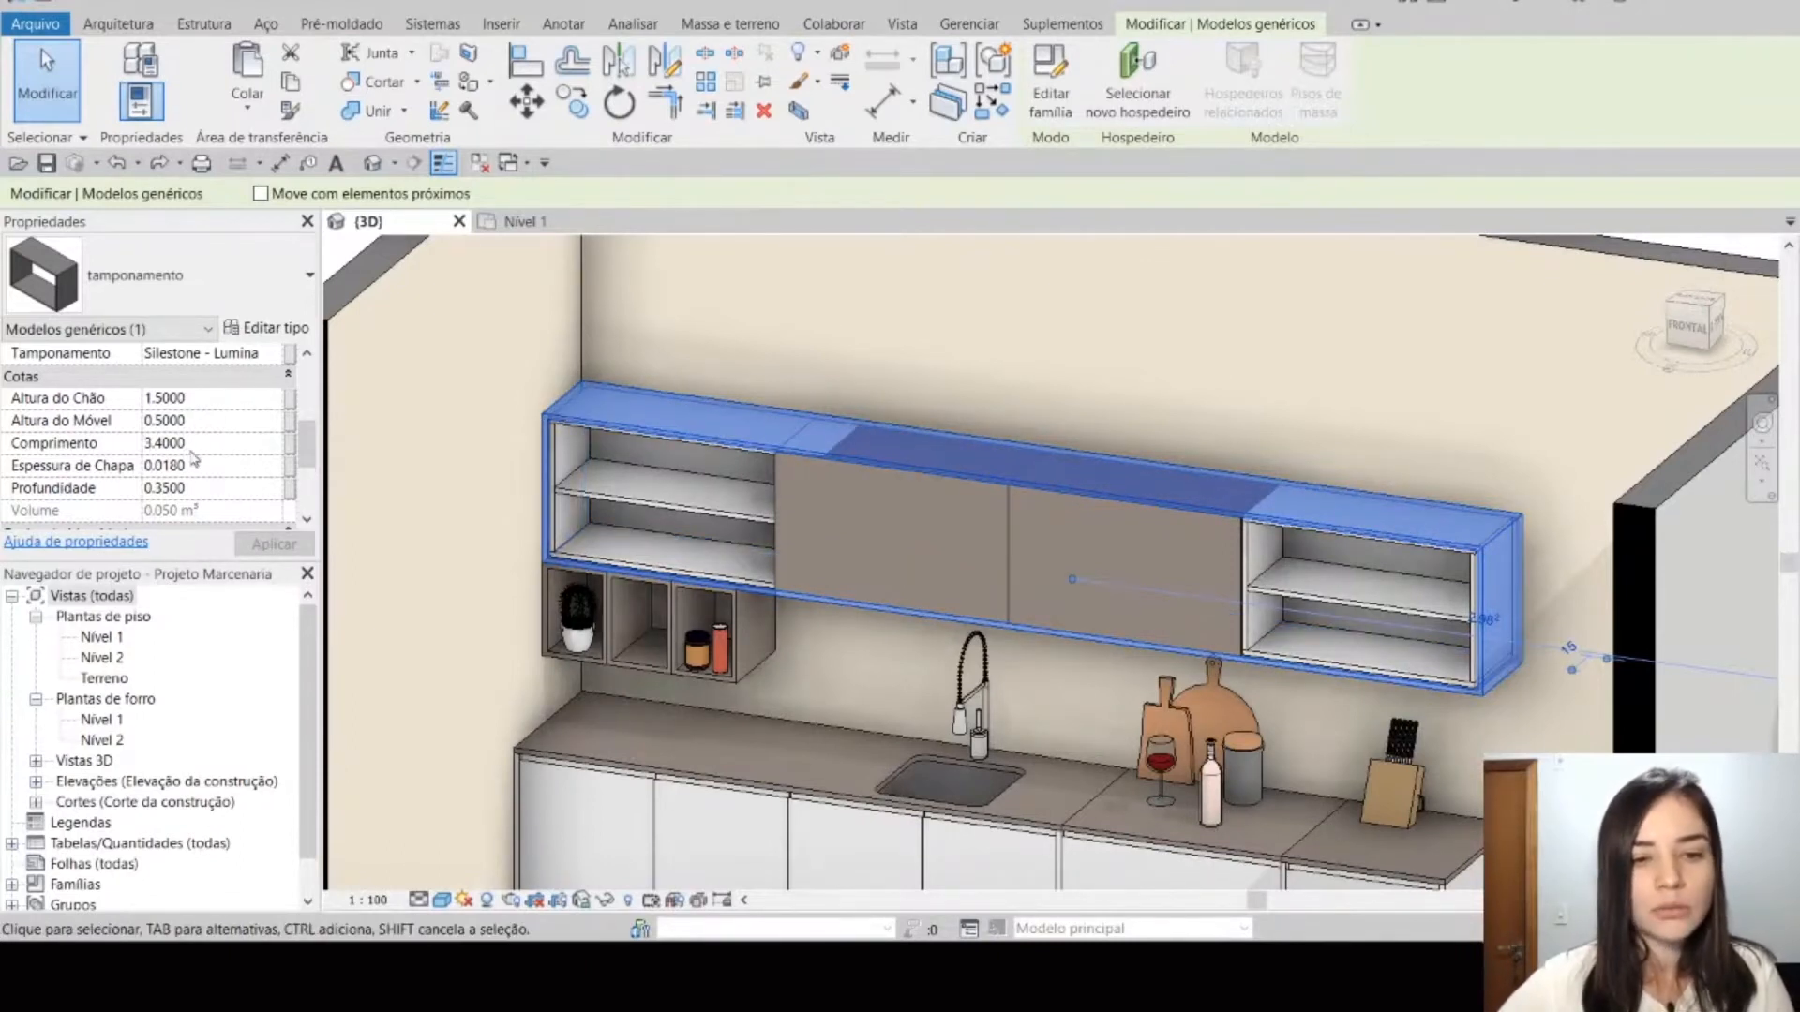
Step: Try a Comprimento of 4 on the upper cabinets' tamponamento, and undo the change
left_click(219, 444)
type("4")
key("Return")
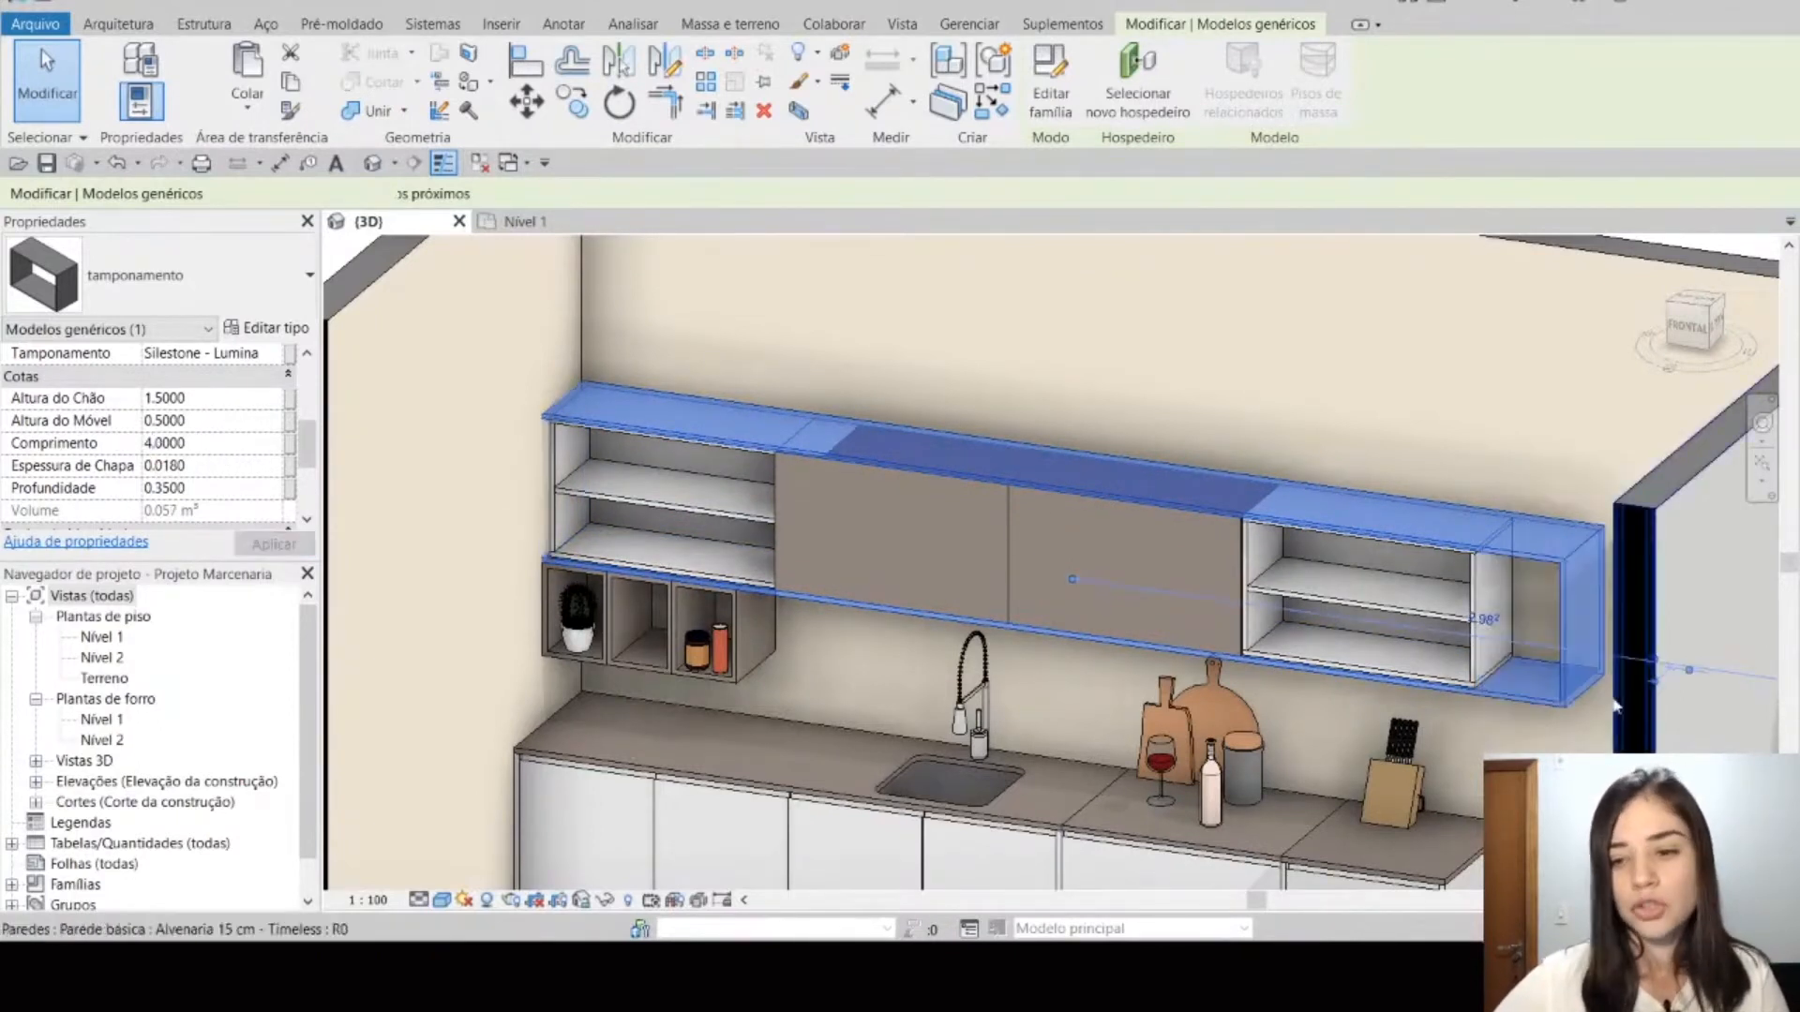
scroll(1298, 723, "down", 3)
mouse_move(1275, 713)
middle_mouse_down("shift")
mouse_move(1387, 753)
mouse_move(1443, 703)
middle_mouse_up("shift")
scroll(1472, 665, "up", 3)
scroll(1472, 666, "down", 4)
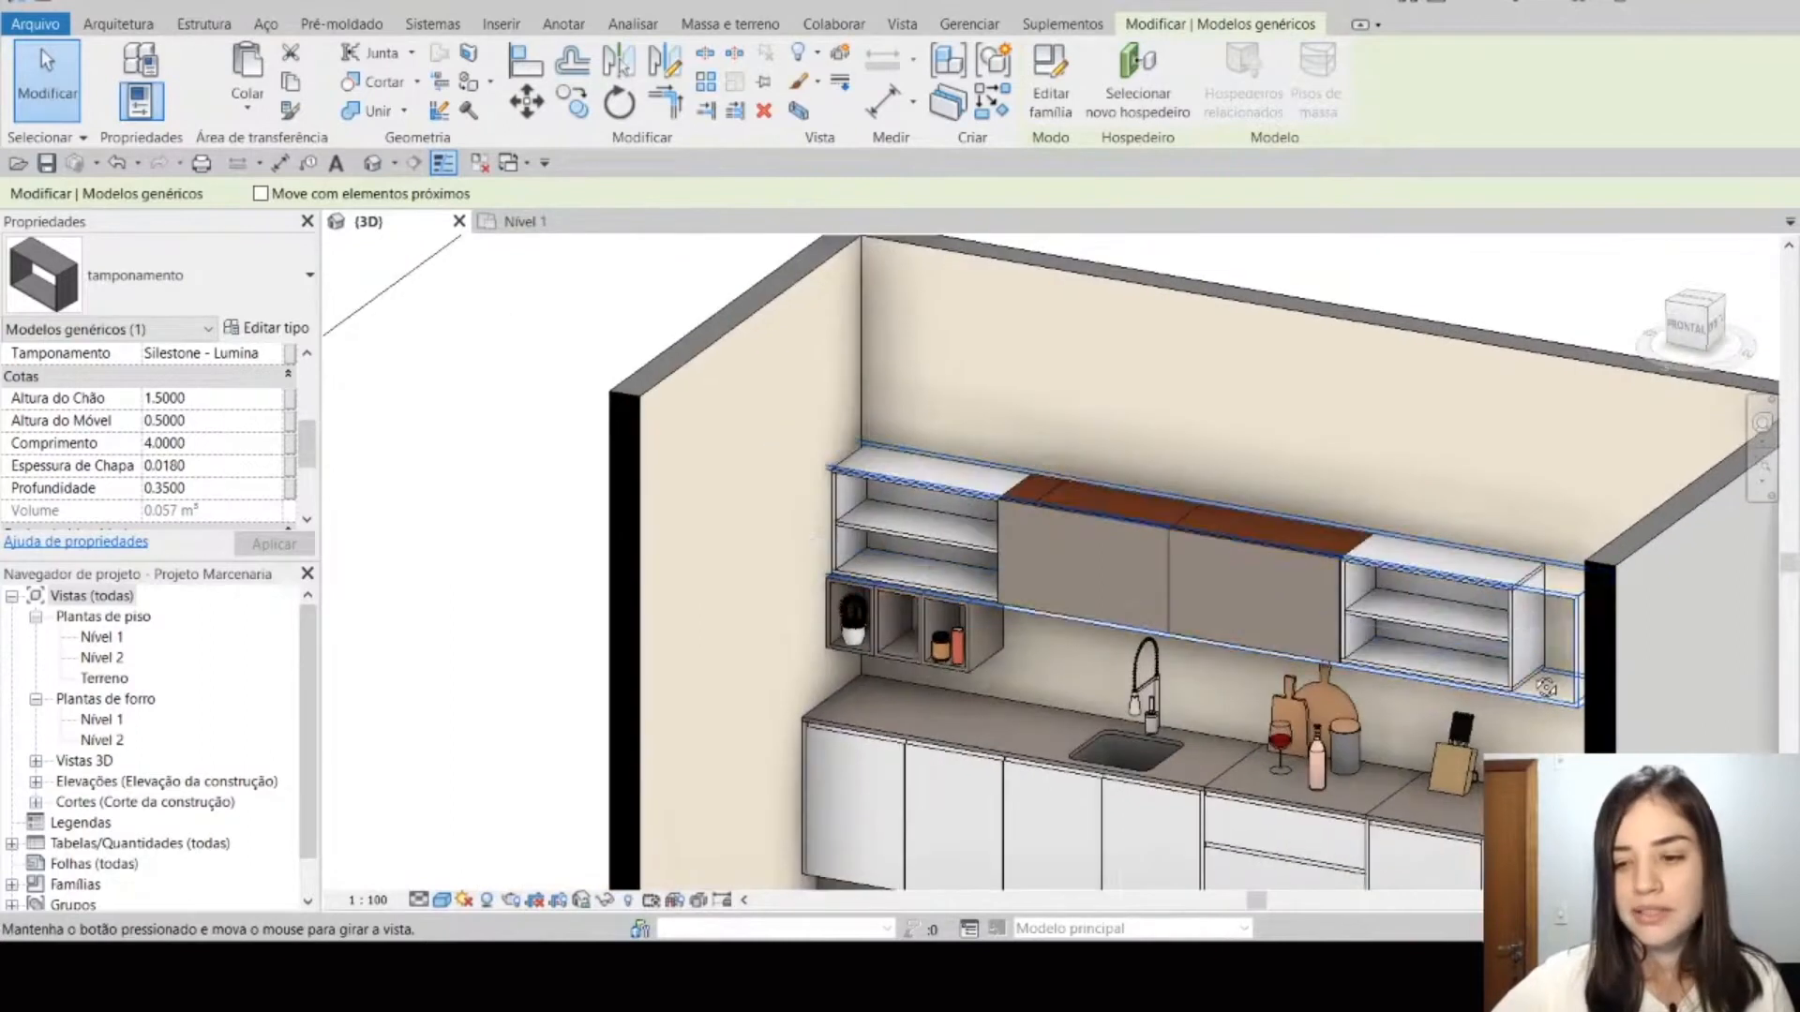
scroll(1499, 679, "up", 4)
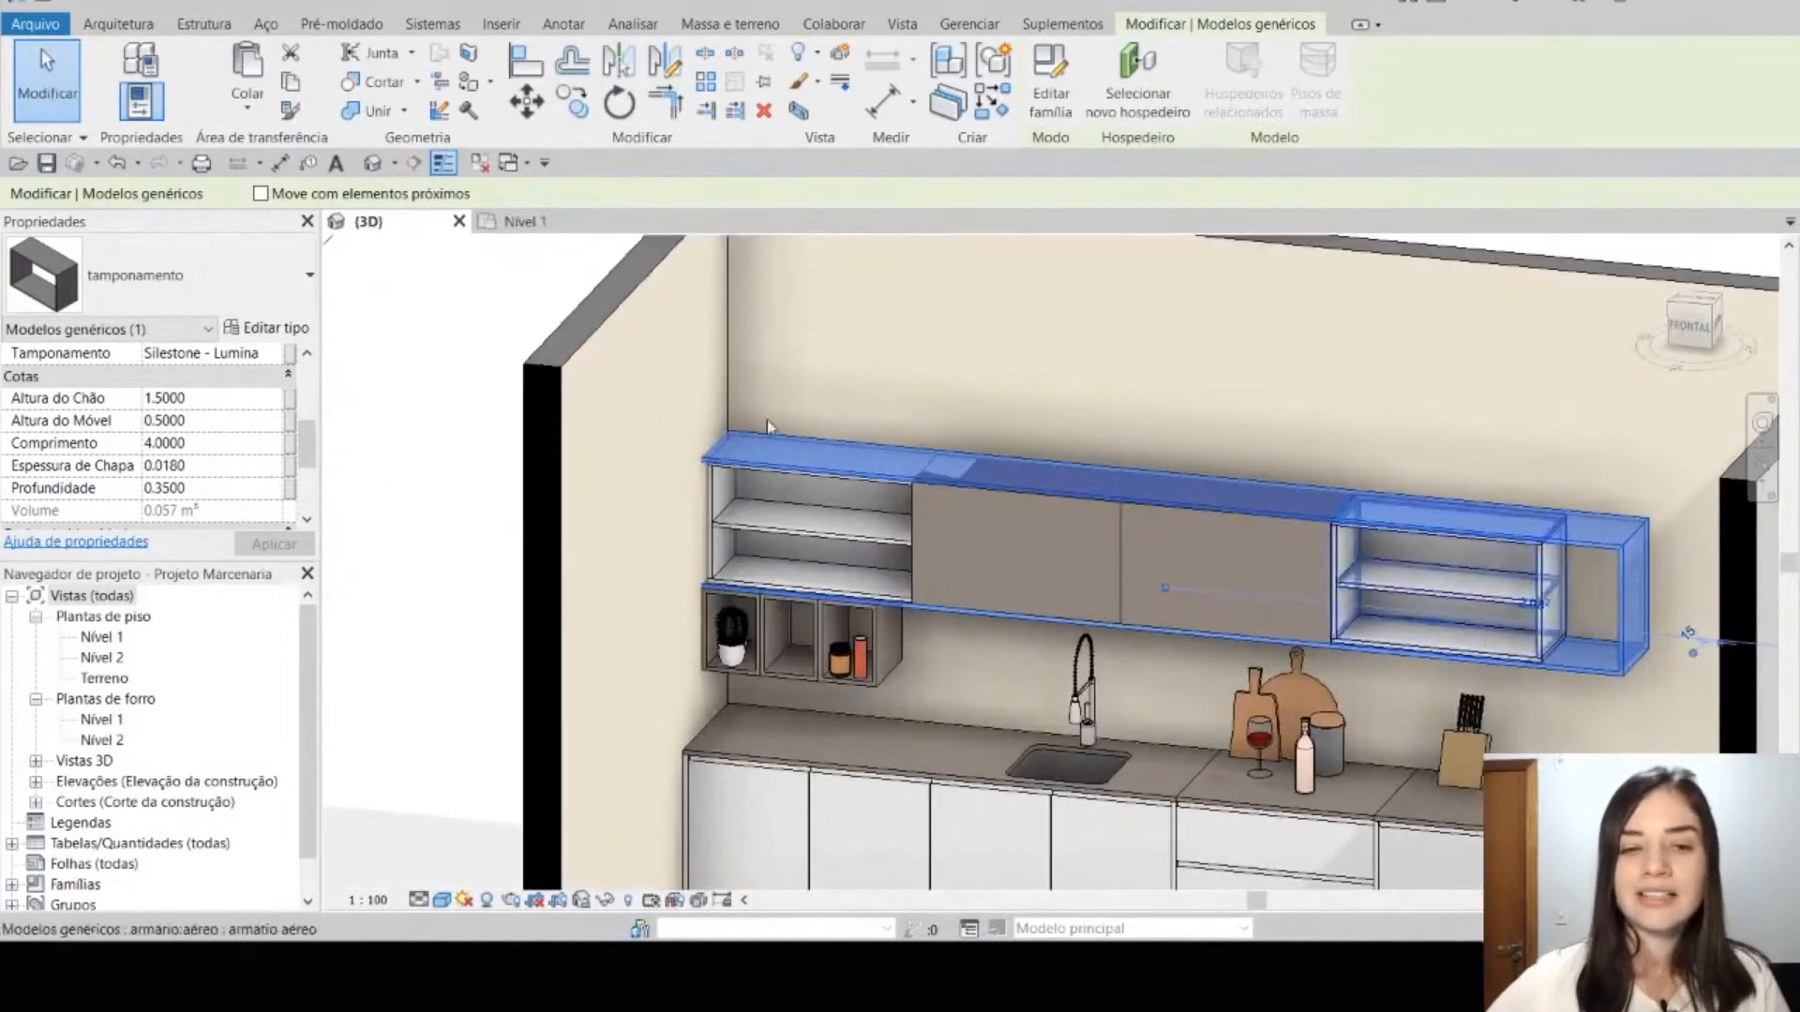
left_click(117, 164)
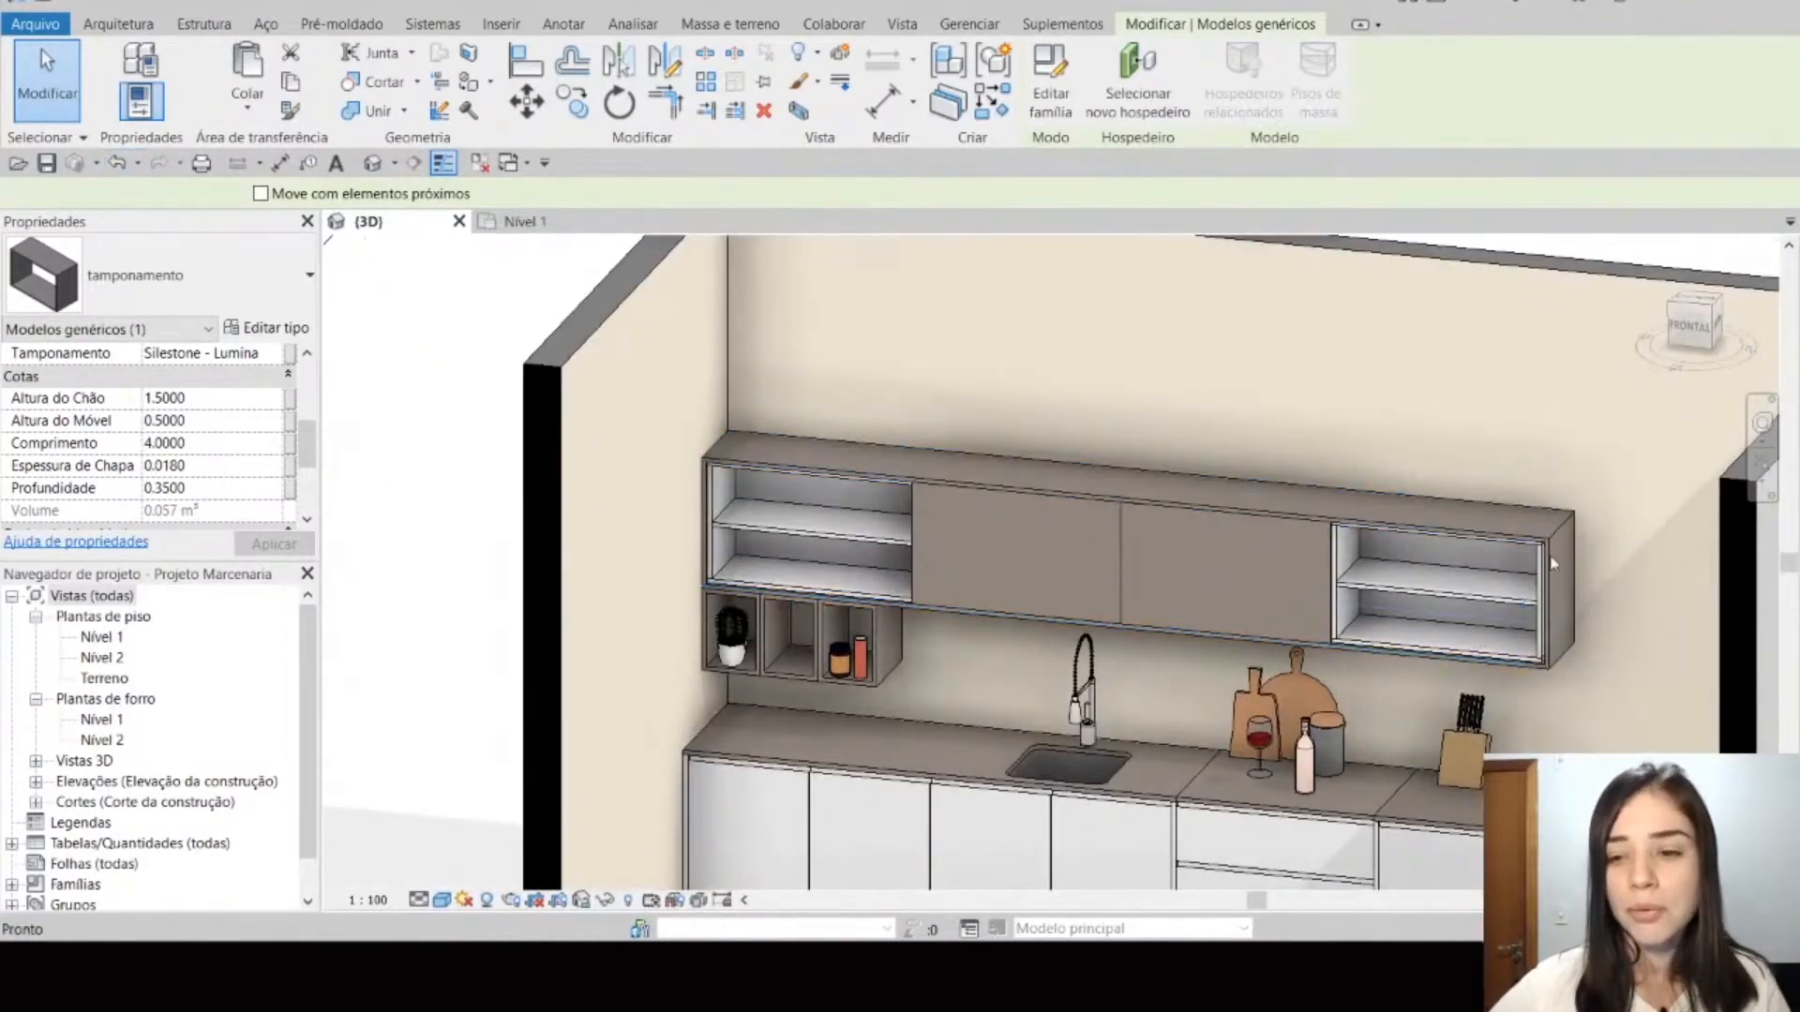
Step: Try an Altura do Móvel of 0.7 on the upper cabinets' tamponamento, and undo the change
left_click(1568, 564)
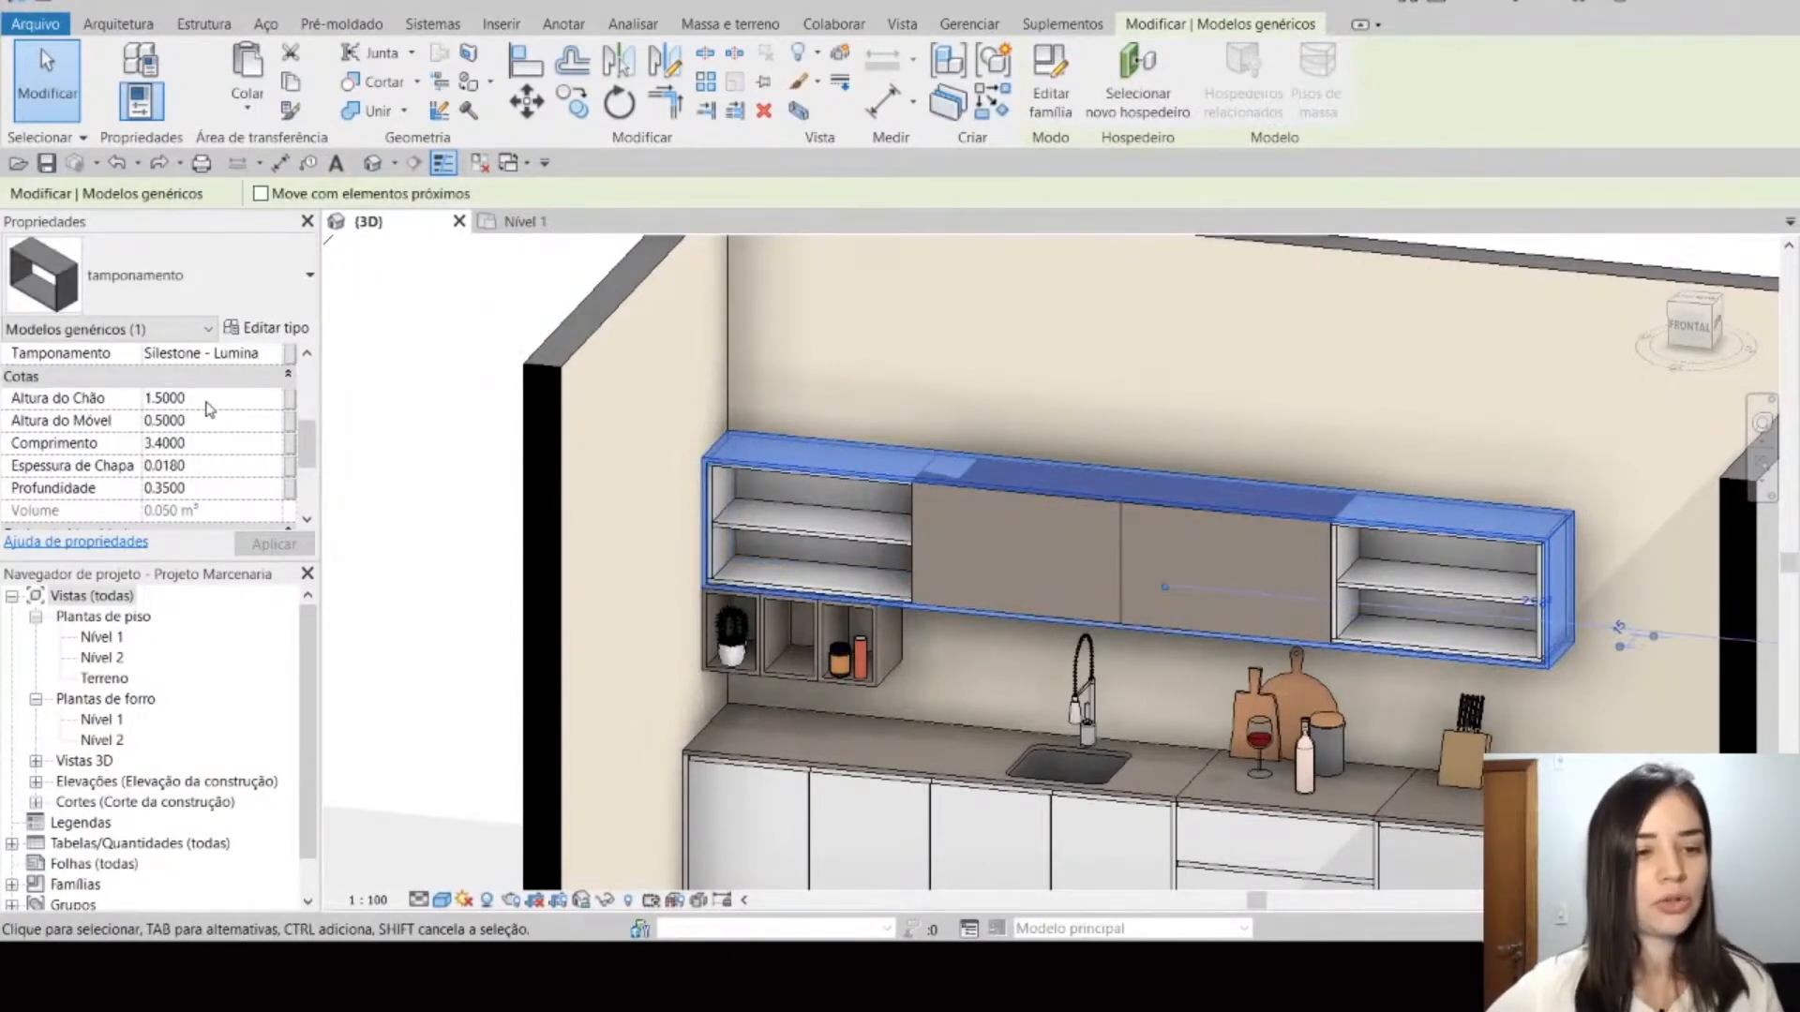
left_click(238, 420)
type("0.7")
key("Return")
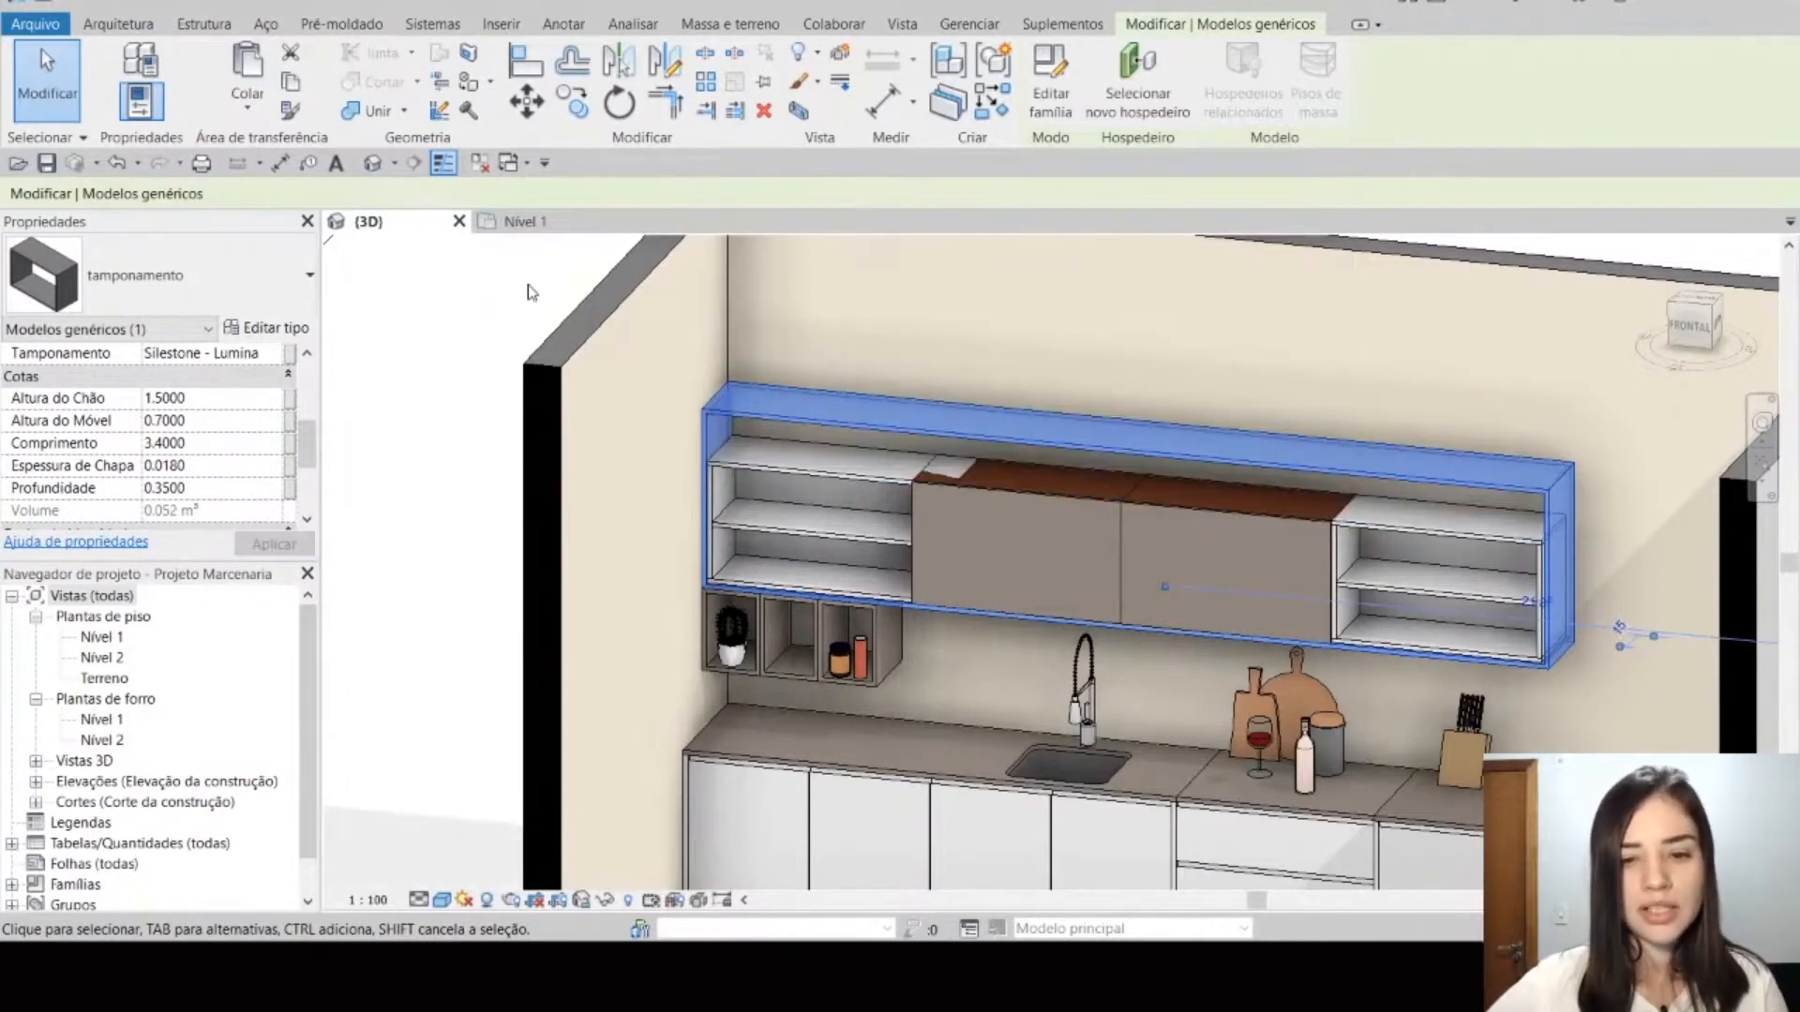
left_click(115, 163)
middle_click_drag(473, 448, 430, 448)
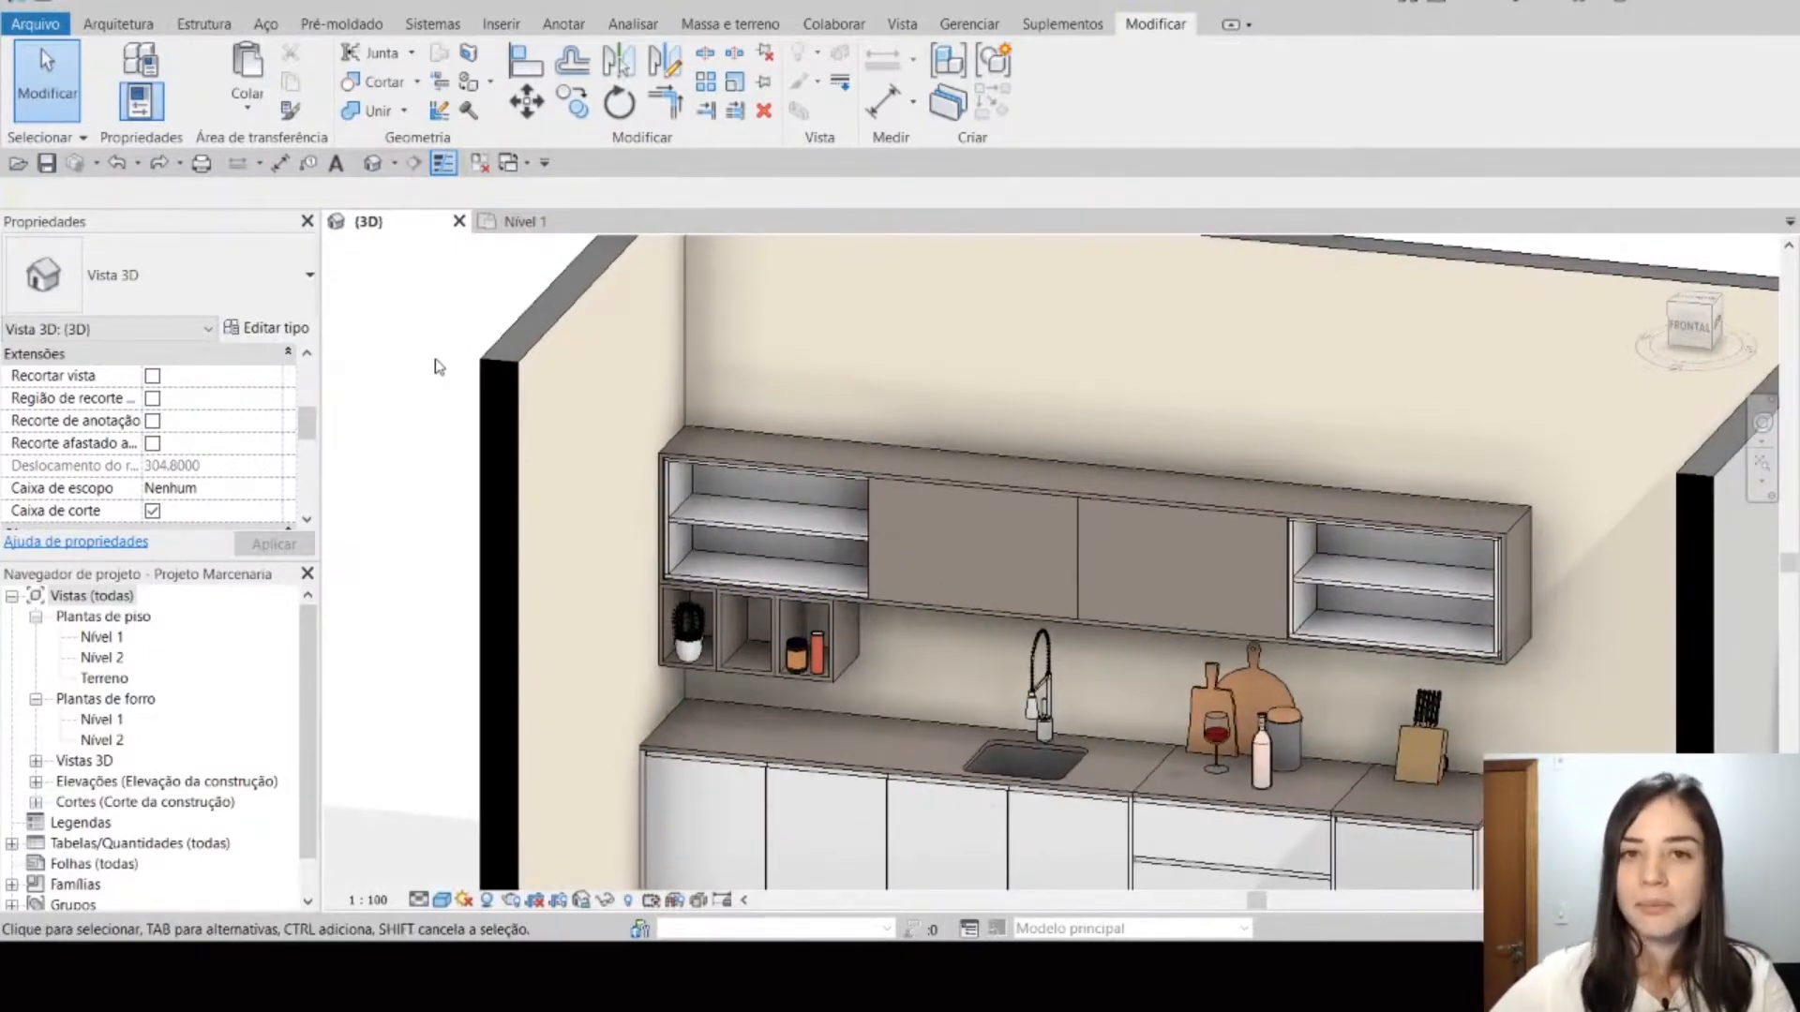
Step: Select the tamponamento casing around the upper cabinets
left_click(830, 454)
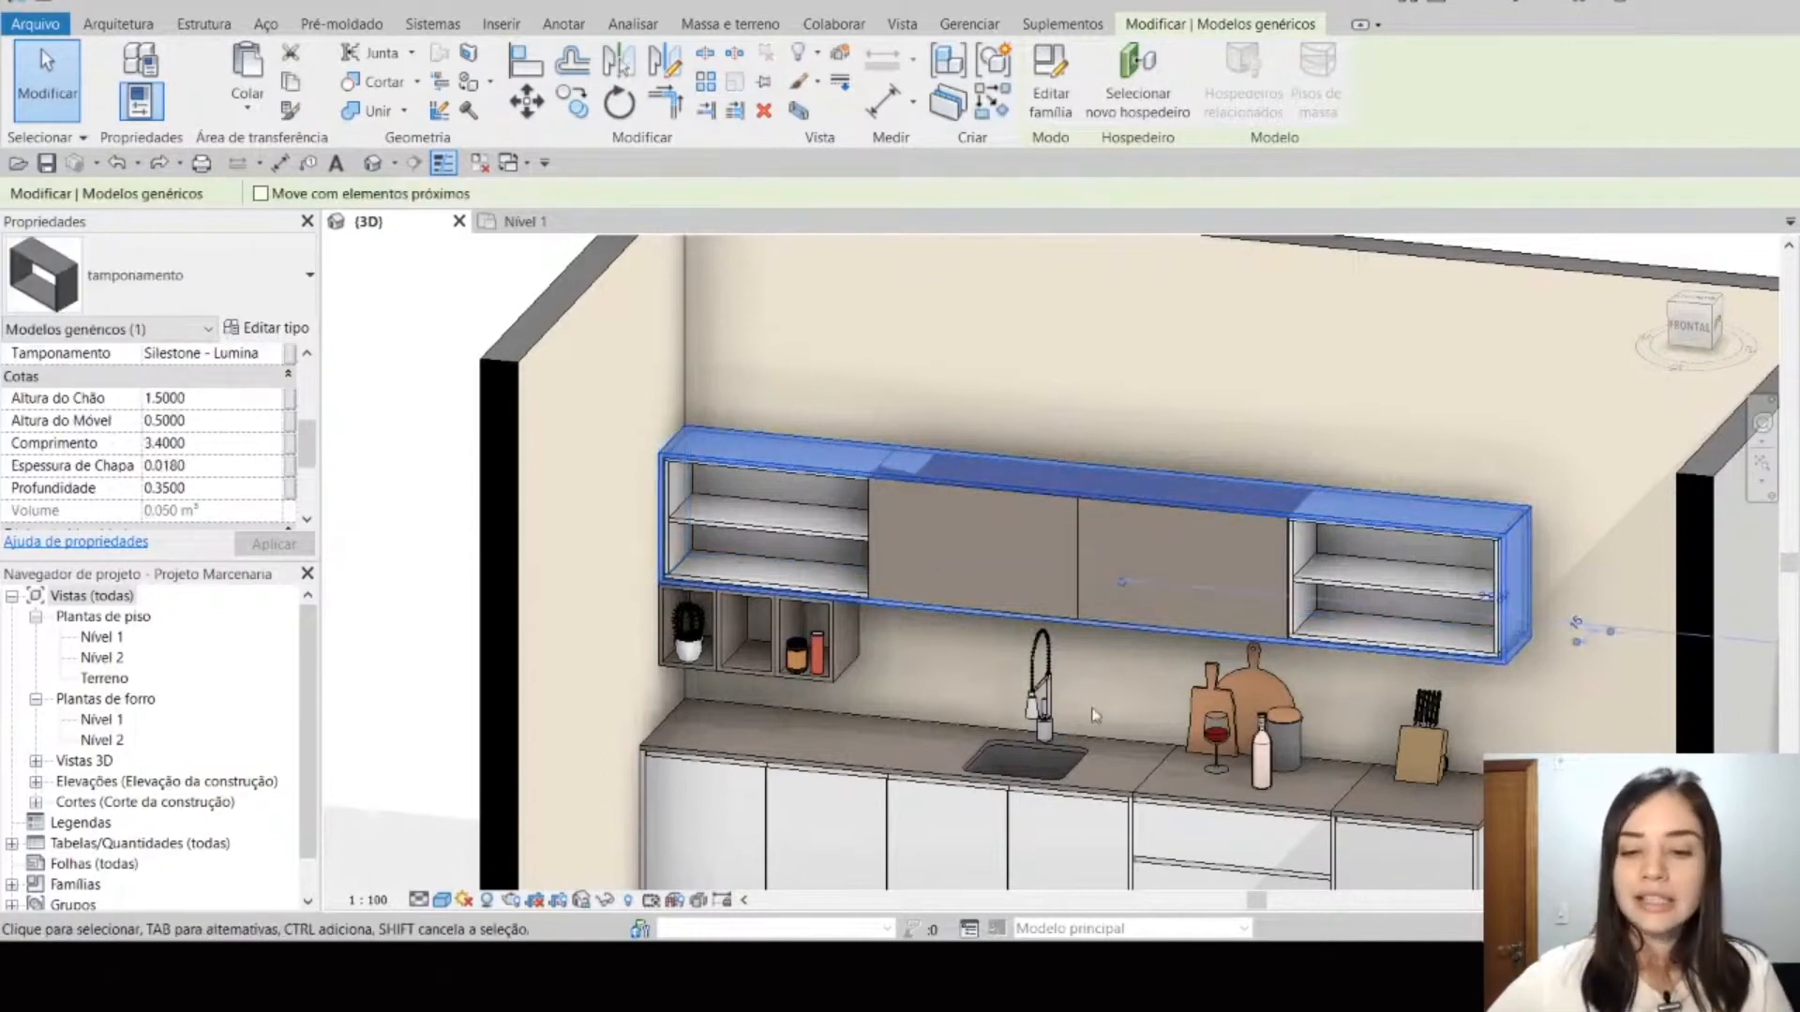
mouse_move(1010, 984)
left_click(1093, 902)
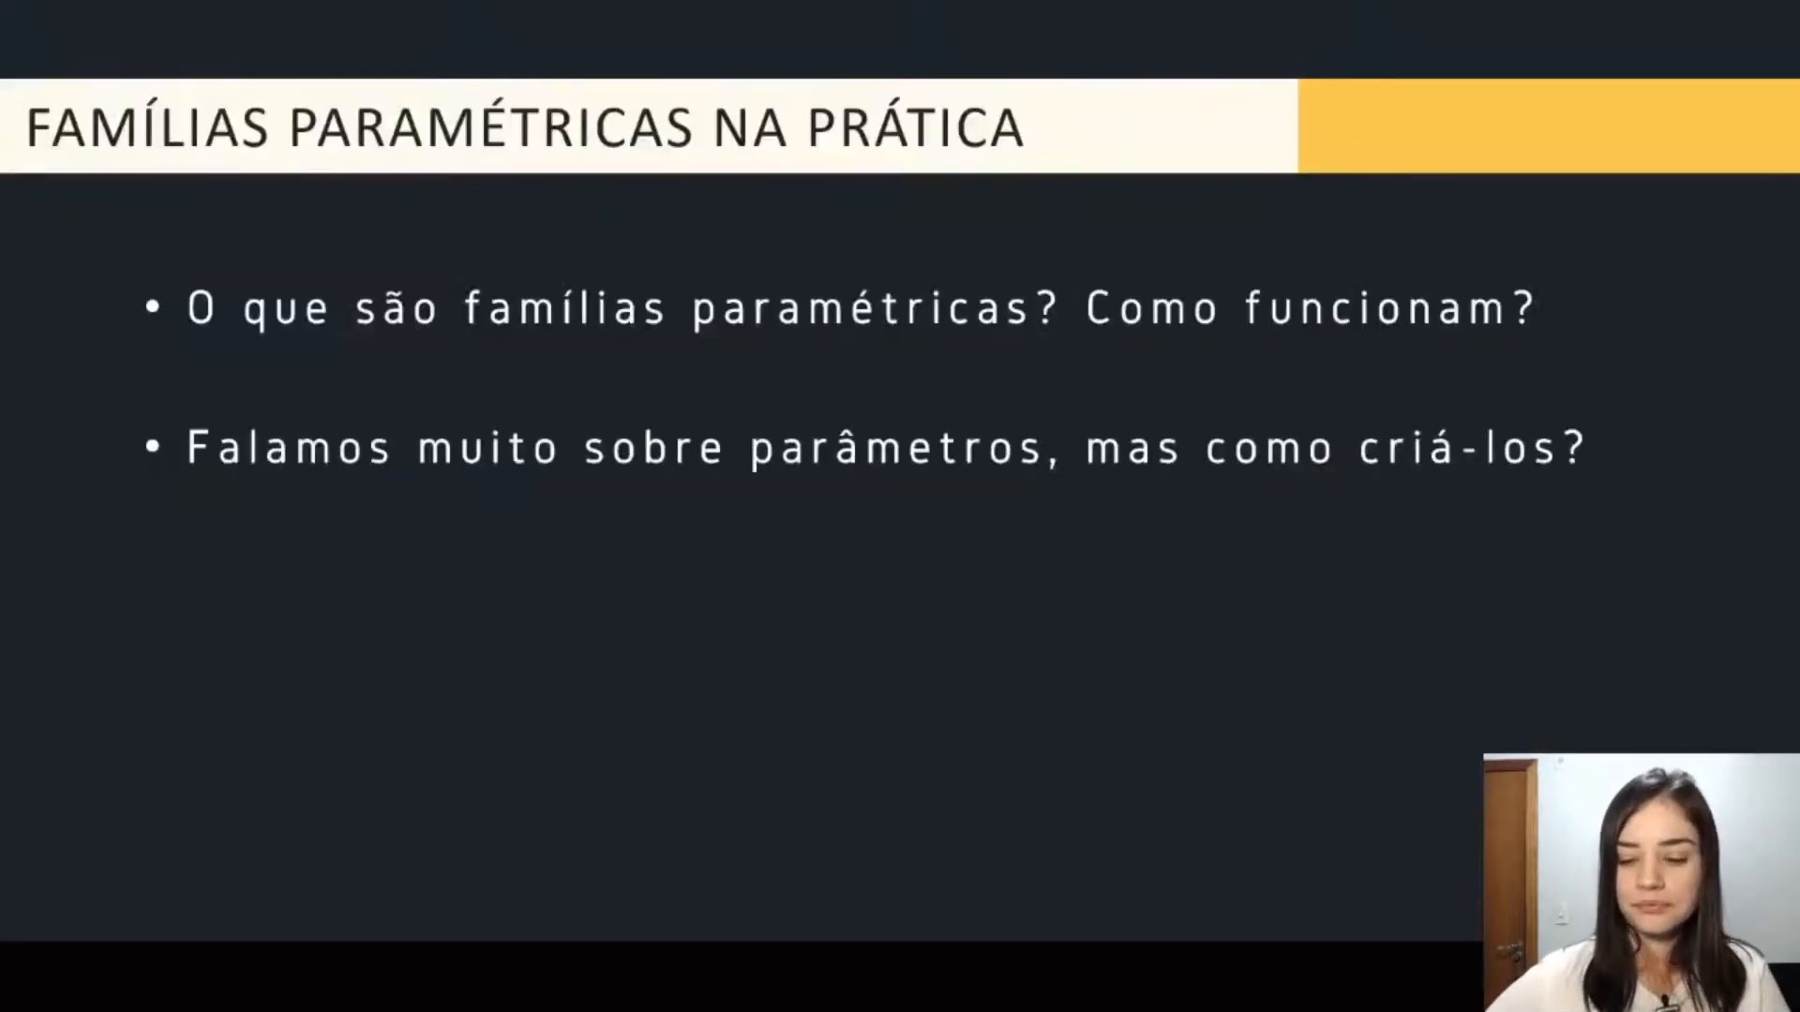
key("Right")
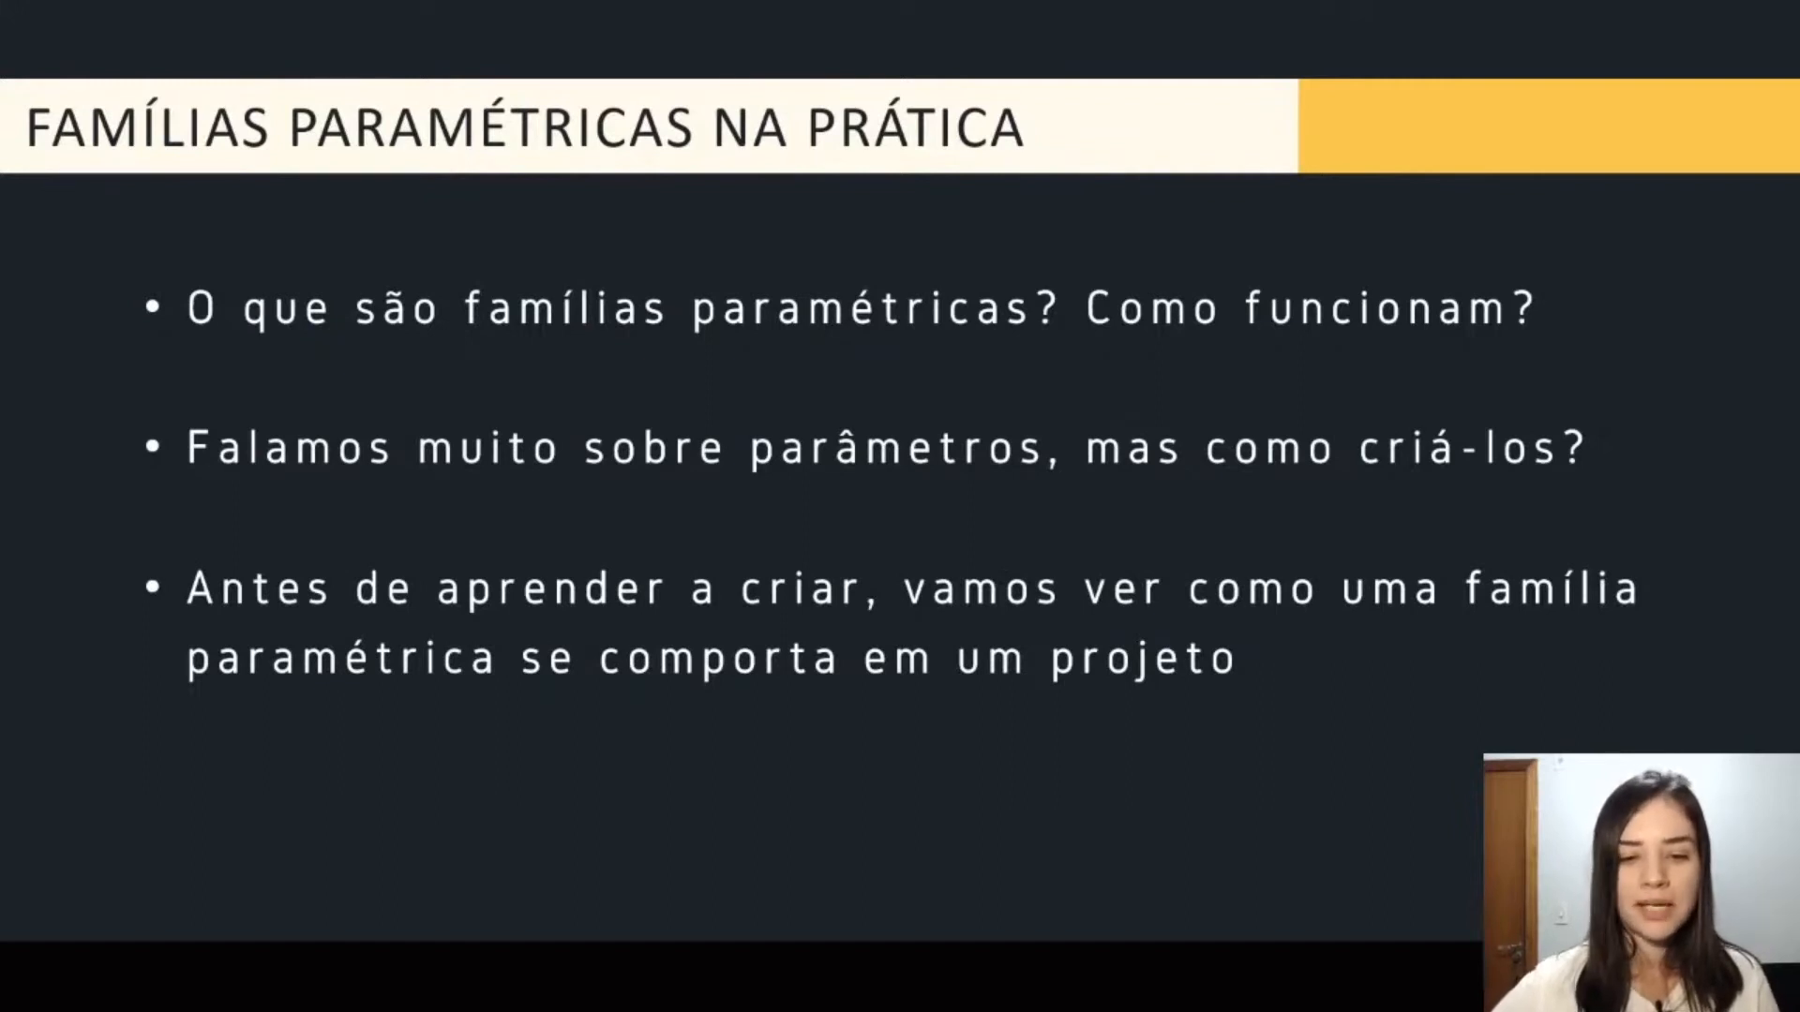
key("Right")
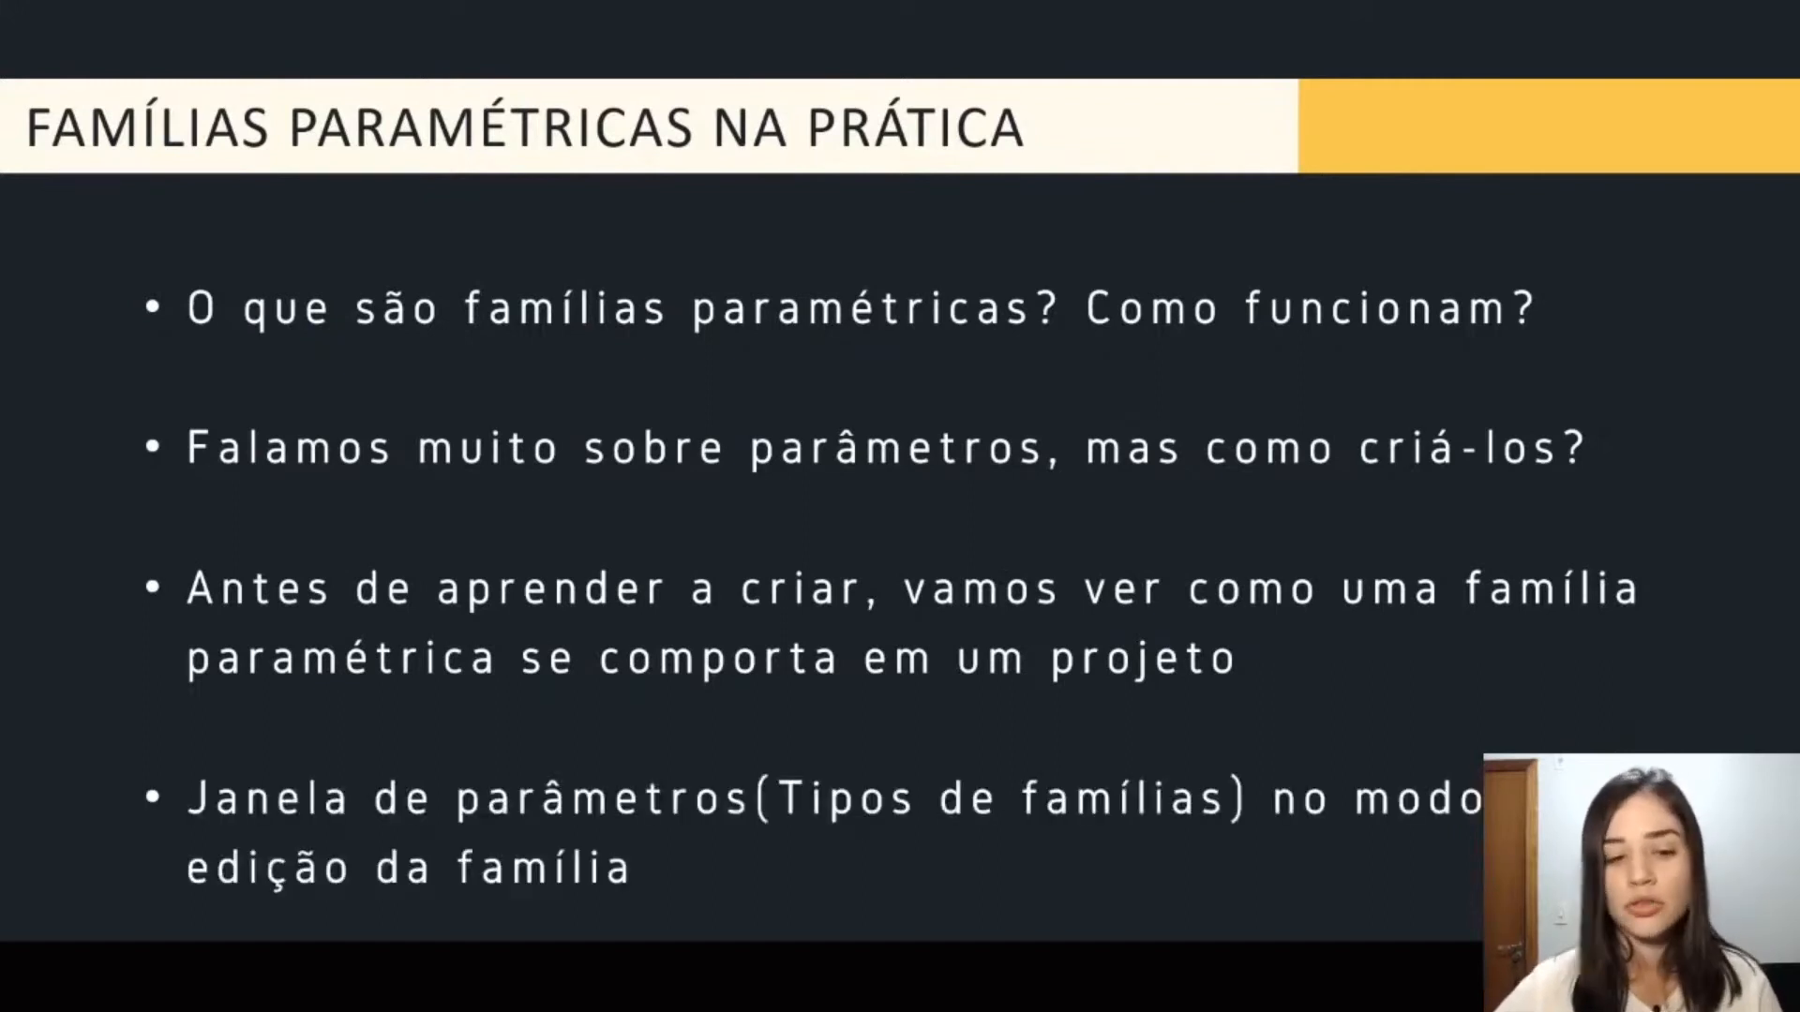
key("alt+Tab")
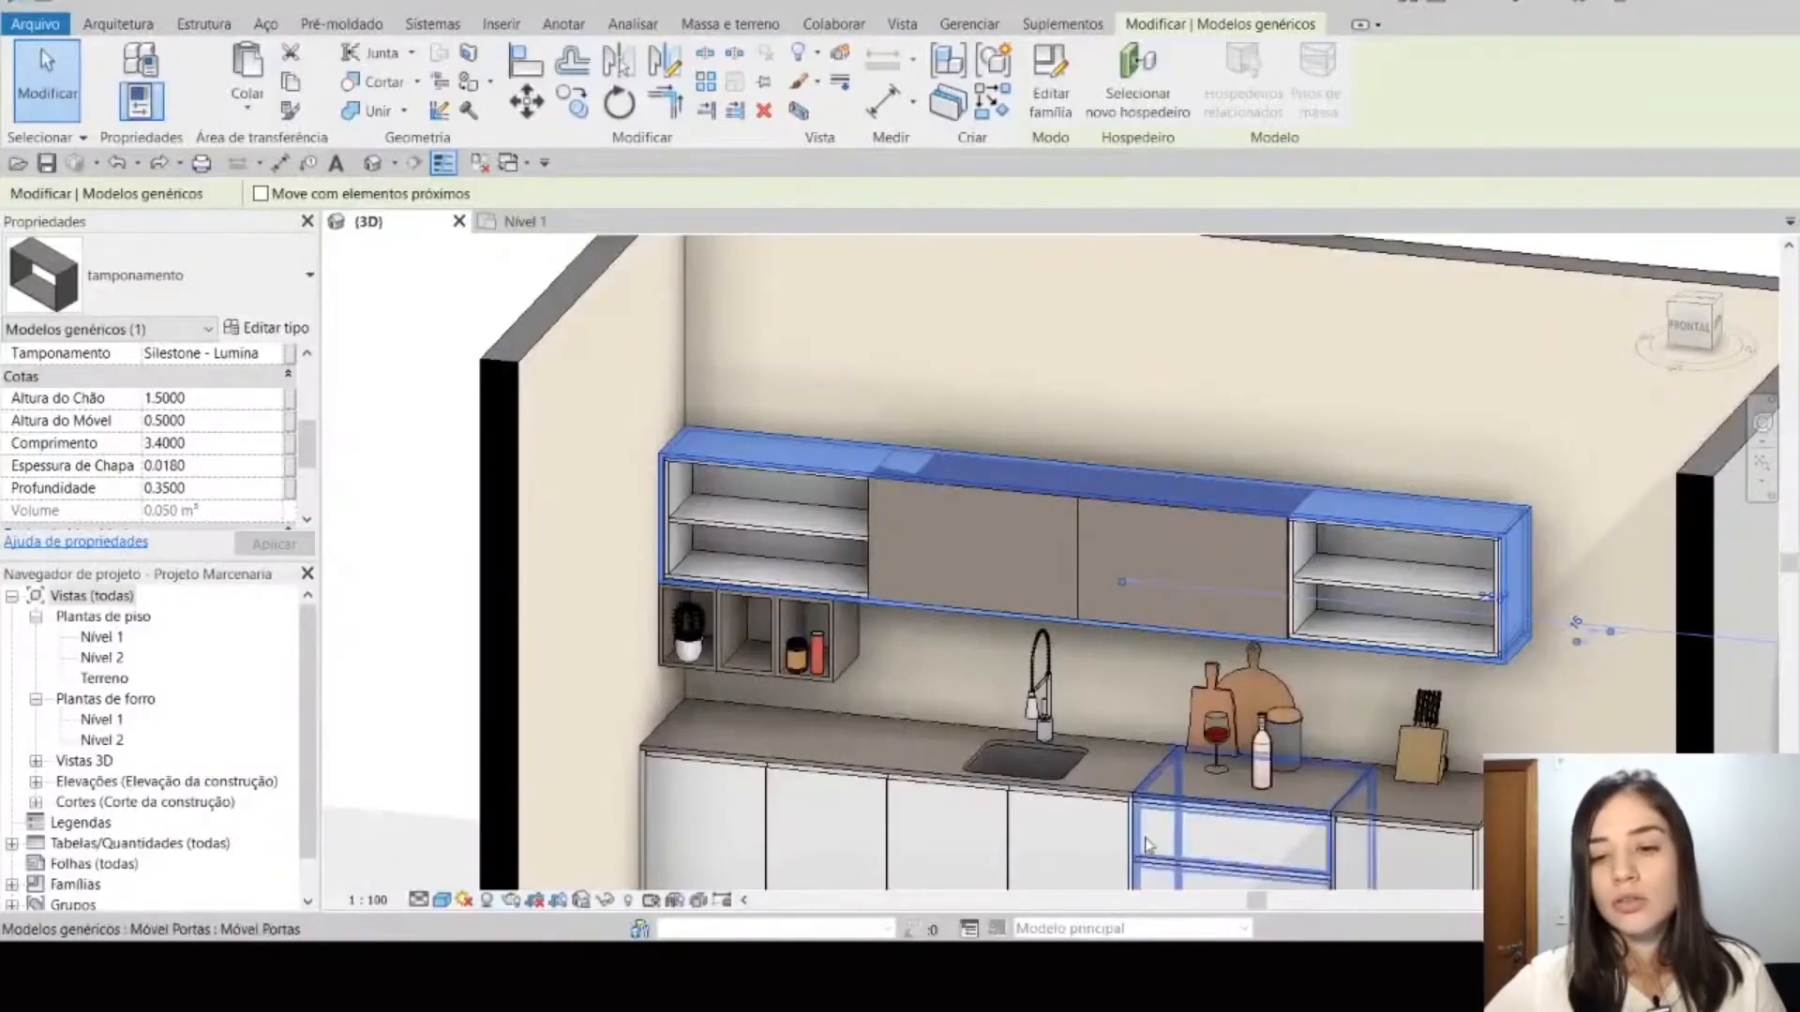
Step: In the front view, copy the selected tamponamento straight up from its lower outer corner to its upper one, stacking it on the original
middle_click_drag(1278, 656, 1177, 670)
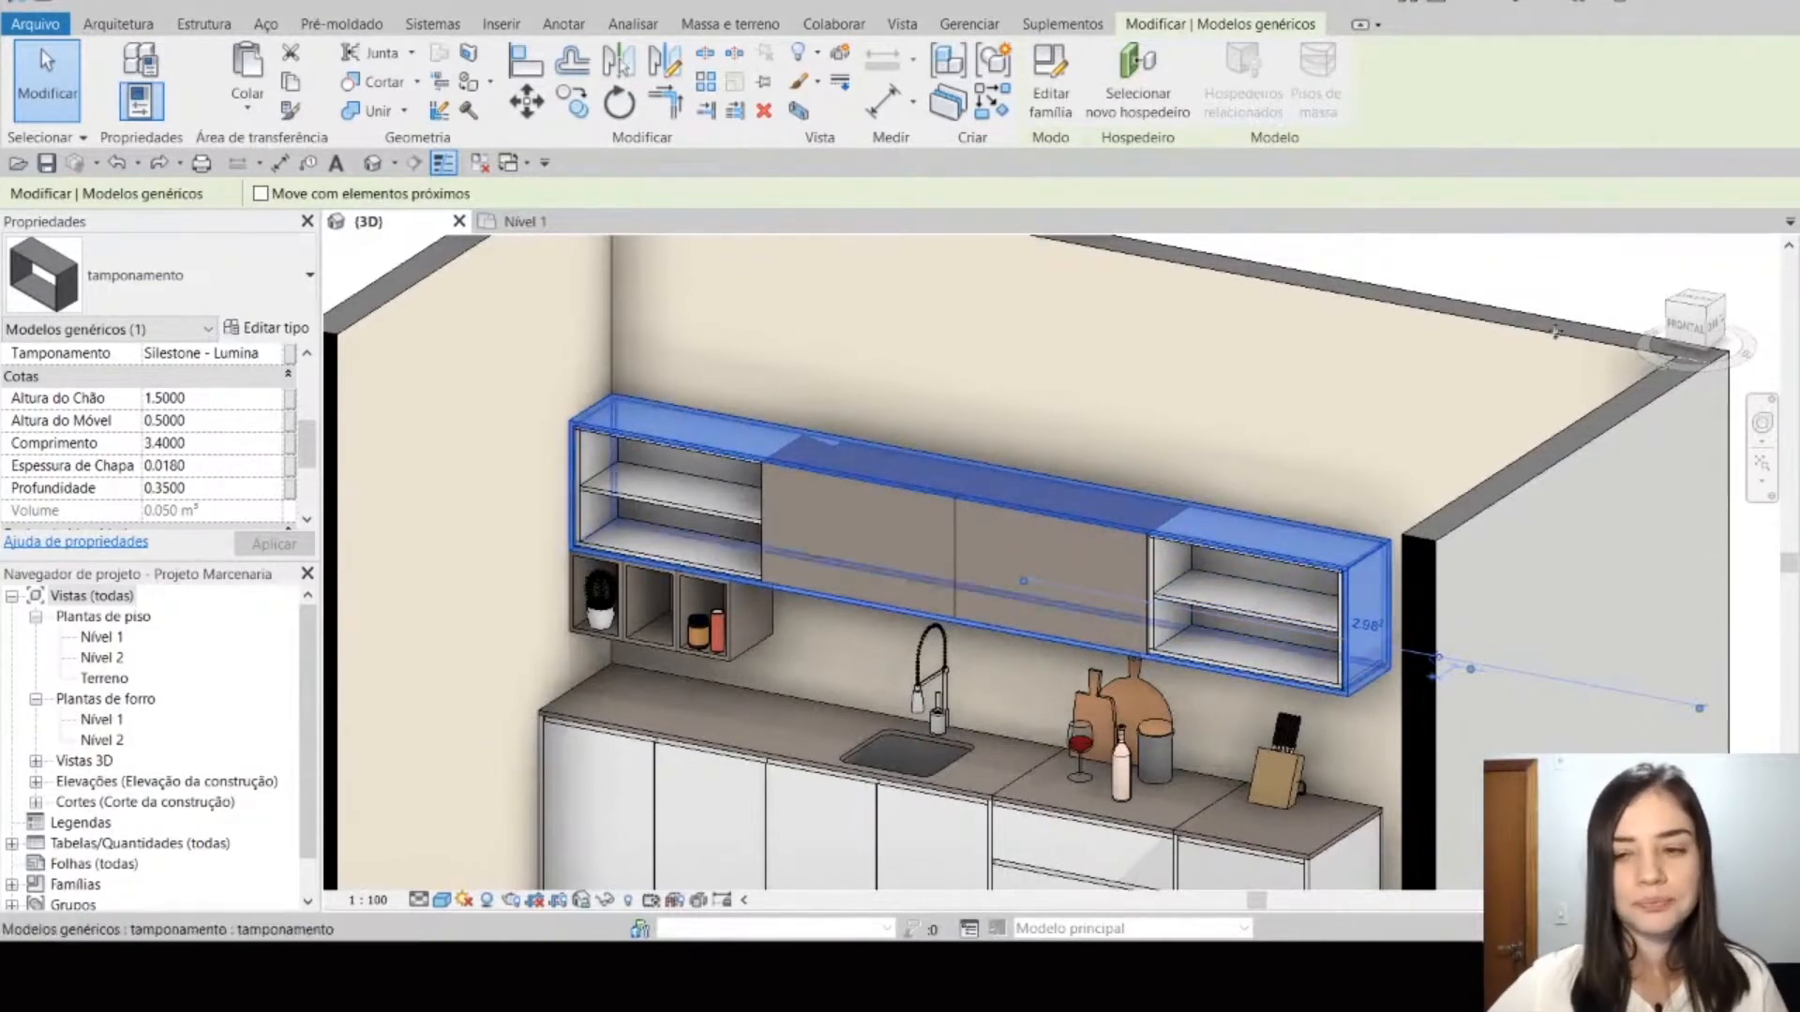
left_click(1679, 335)
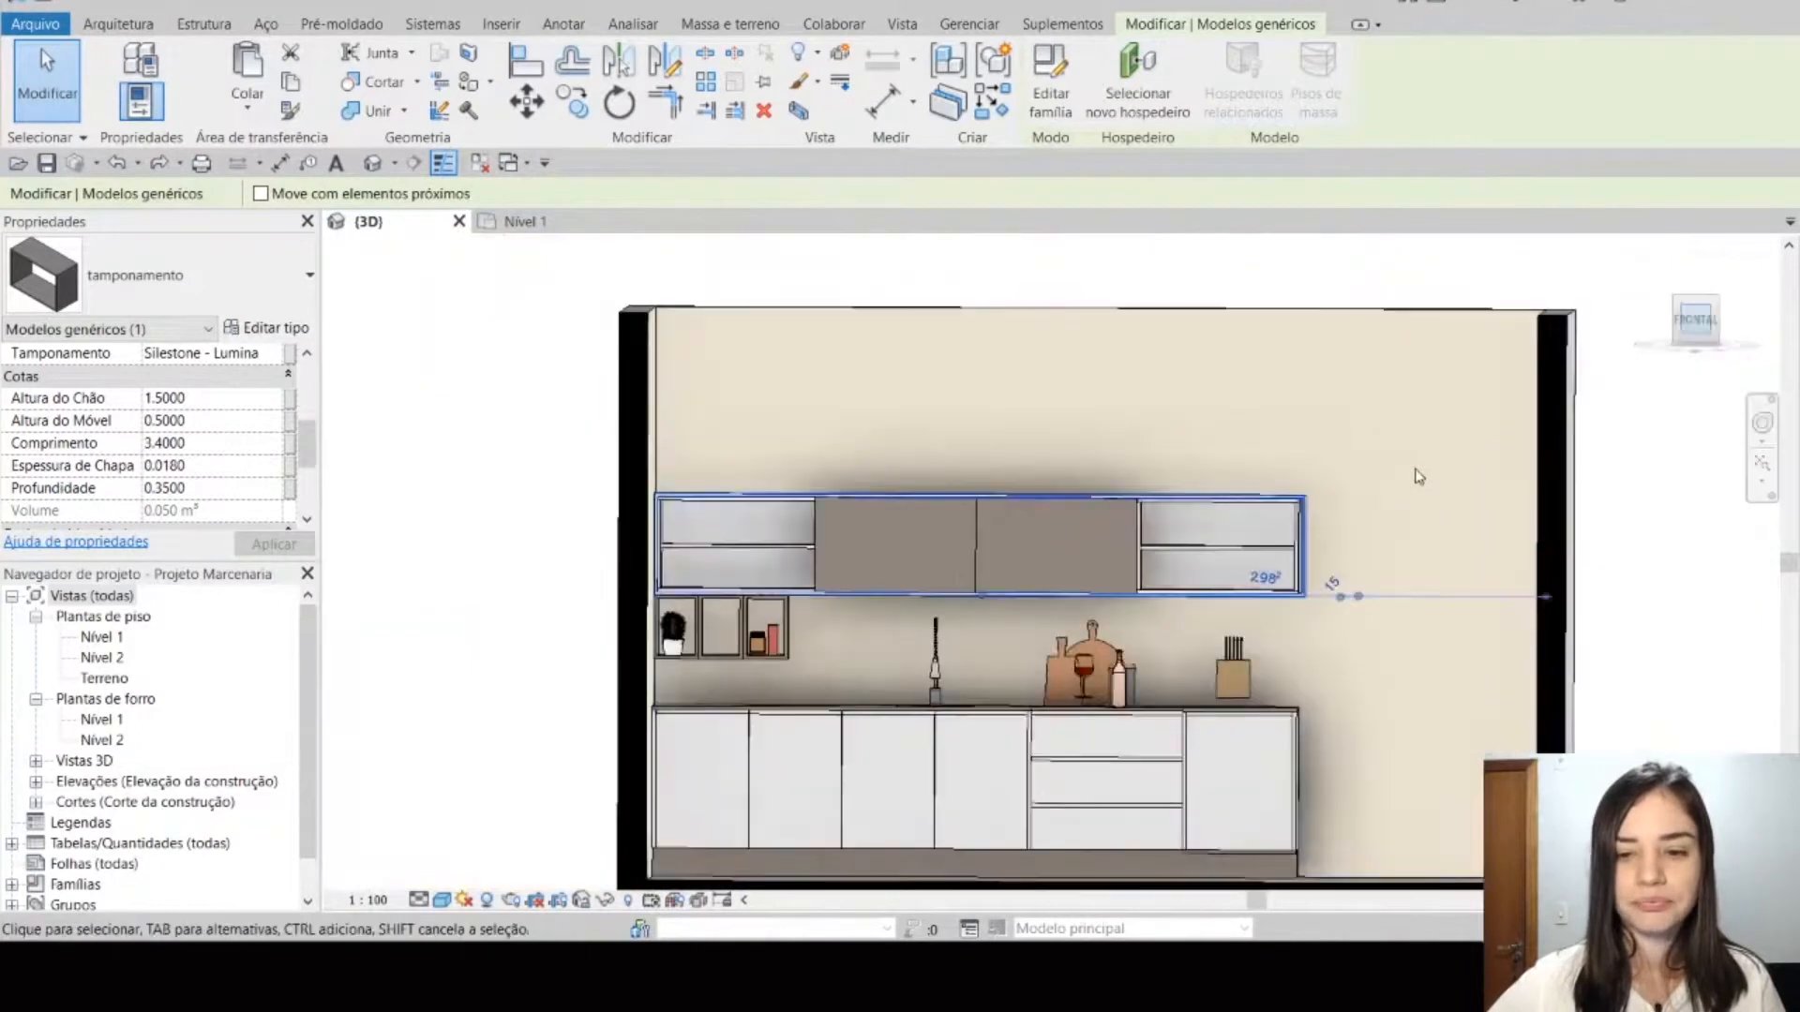
scroll(1387, 551, "up", 3)
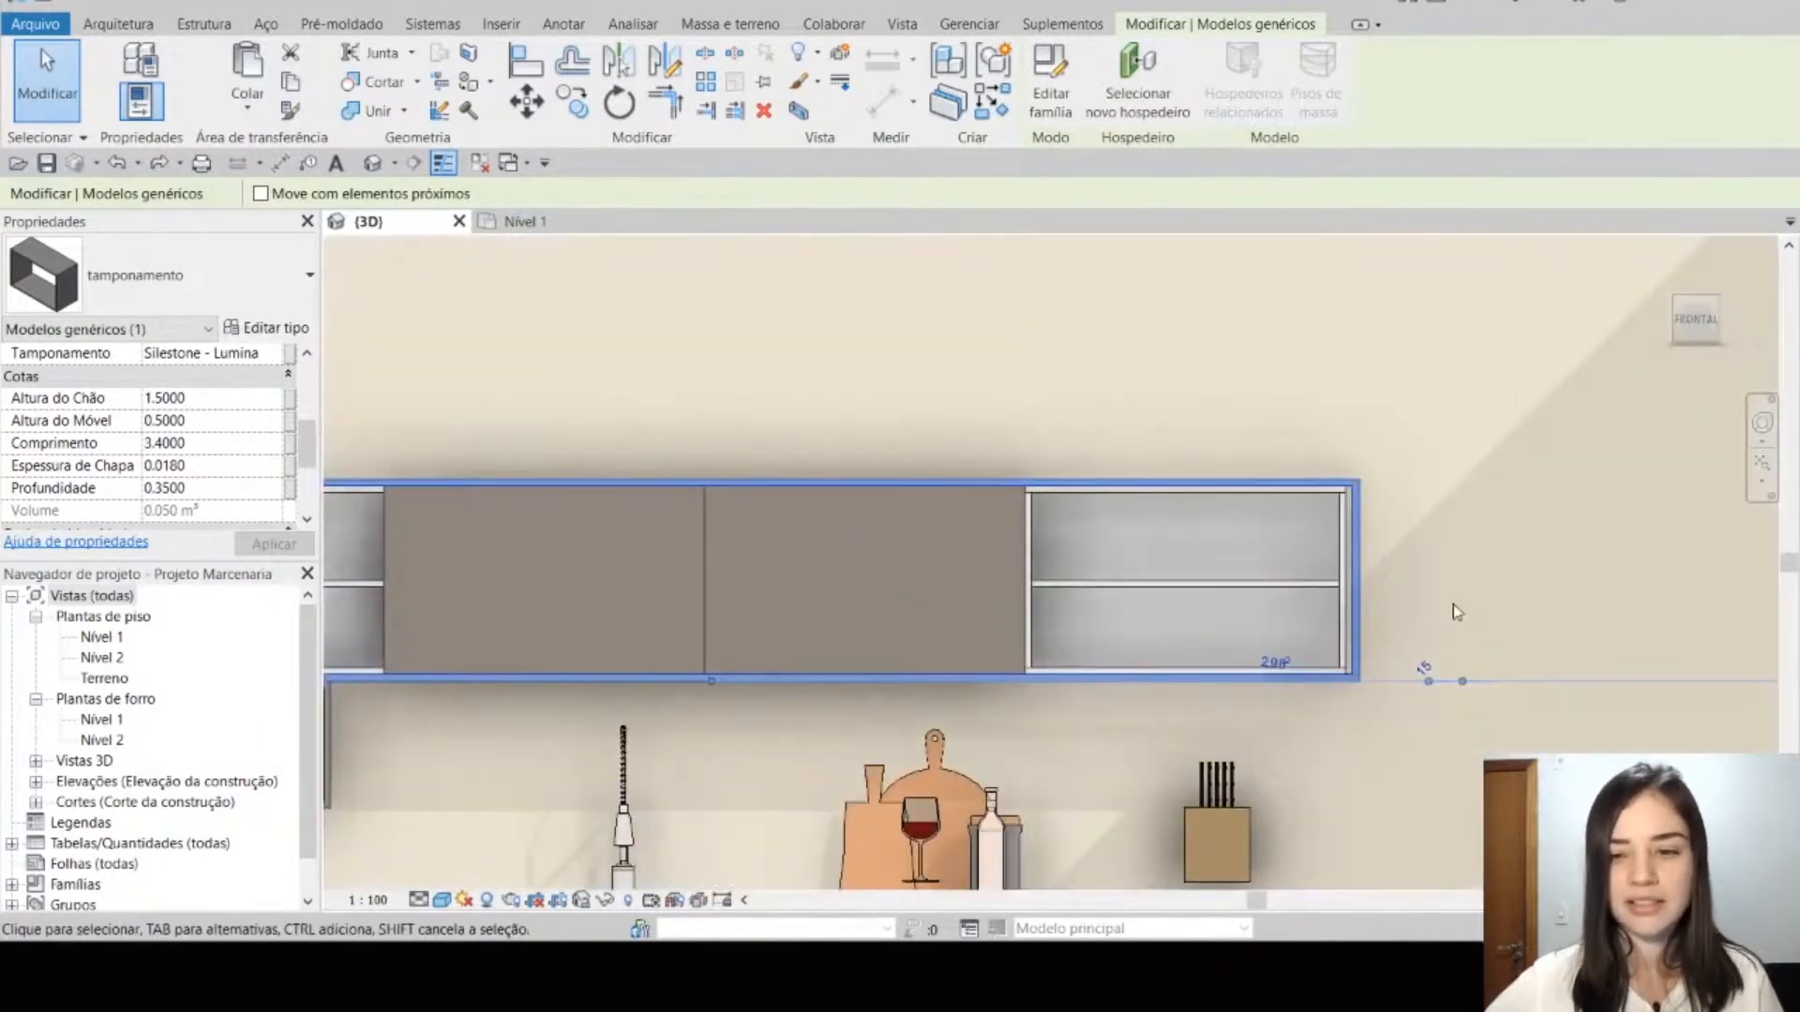
left_click(573, 101)
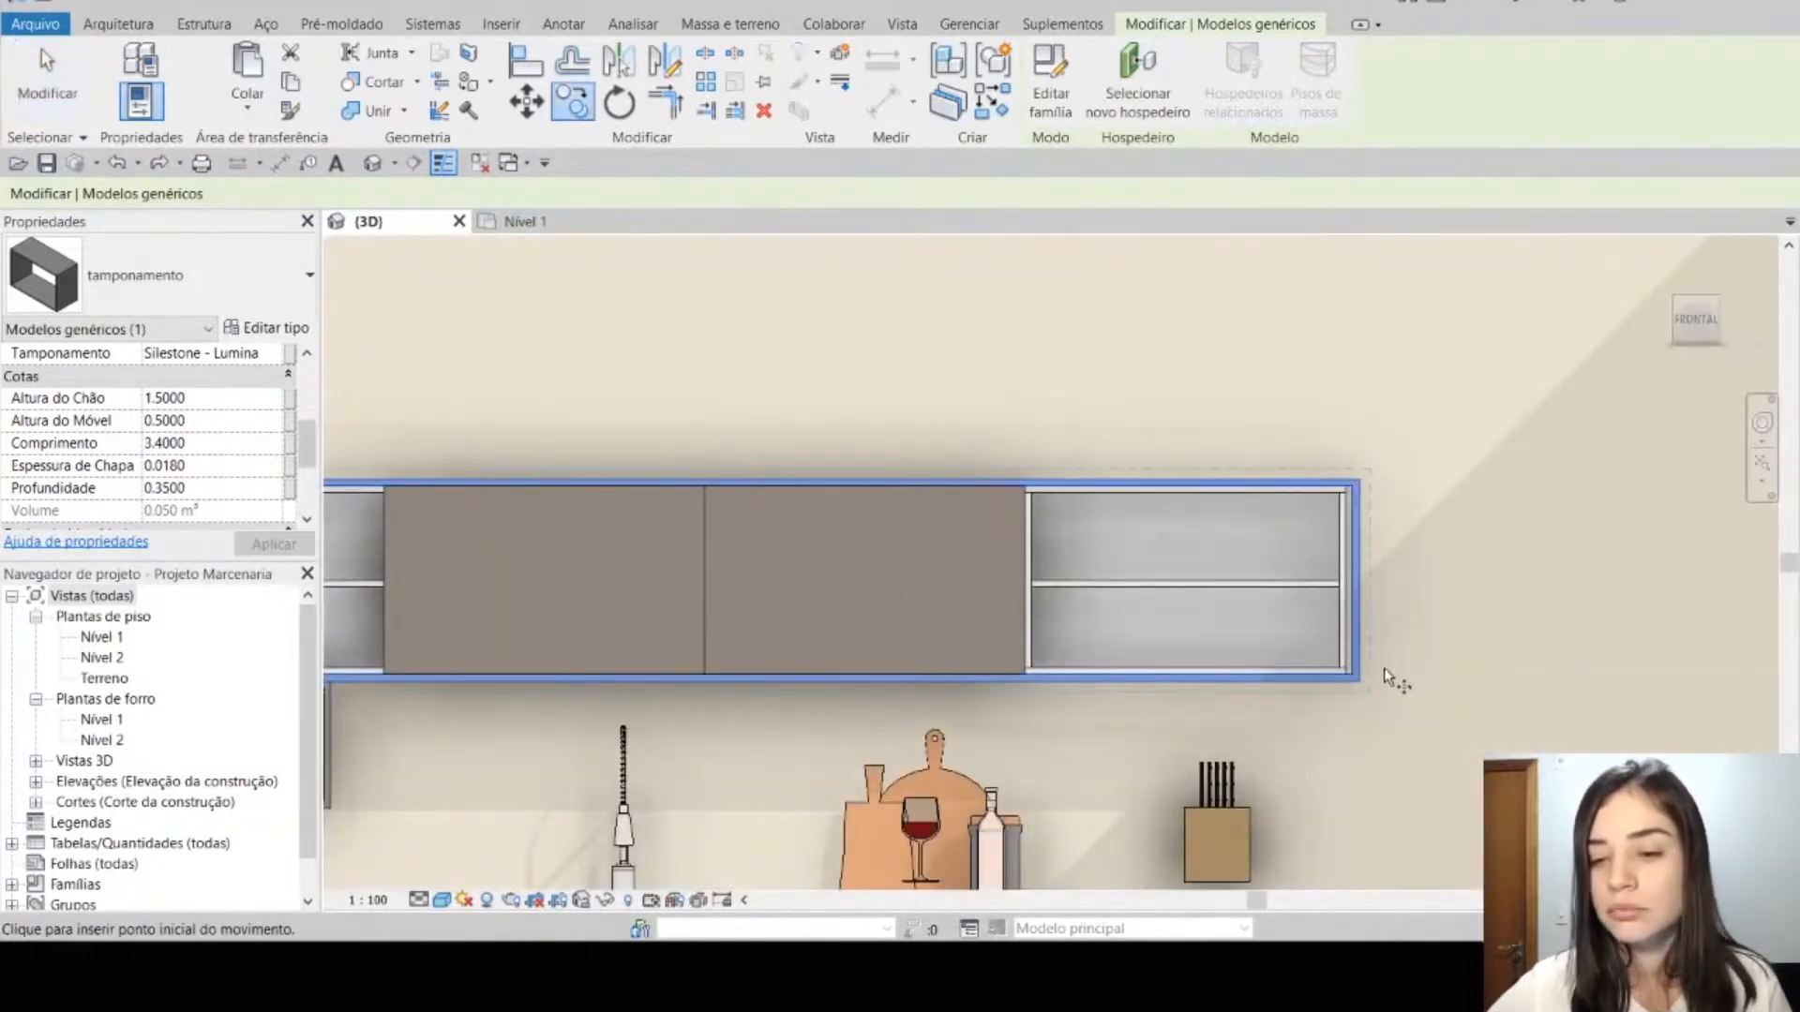
left_click(1378, 694)
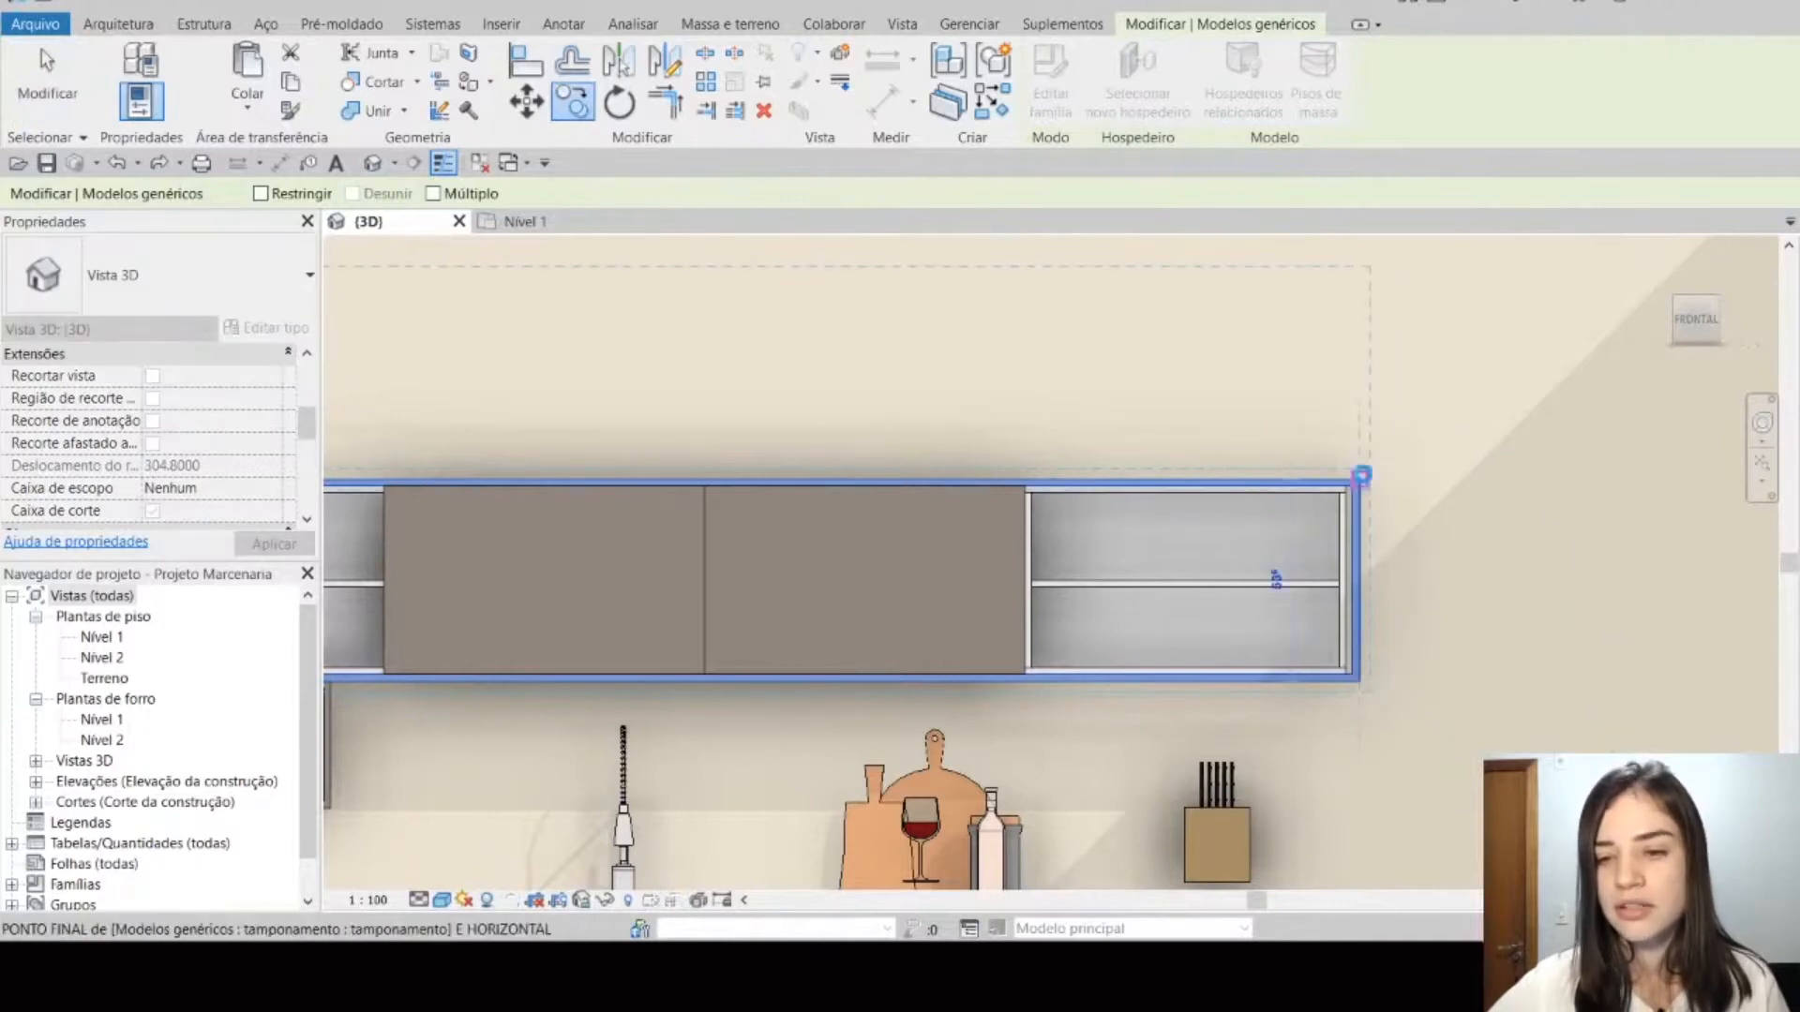
left_click(1358, 474)
left_click(1391, 447)
Step: Inspect the copied tamponamento above the upper cabinets and its dimension parameters
scroll(1398, 444, "down", 3)
middle_click_drag(1371, 614, 1261, 689, "shift")
scroll(1352, 495, "up", 2)
scroll(1387, 535, "down", 2)
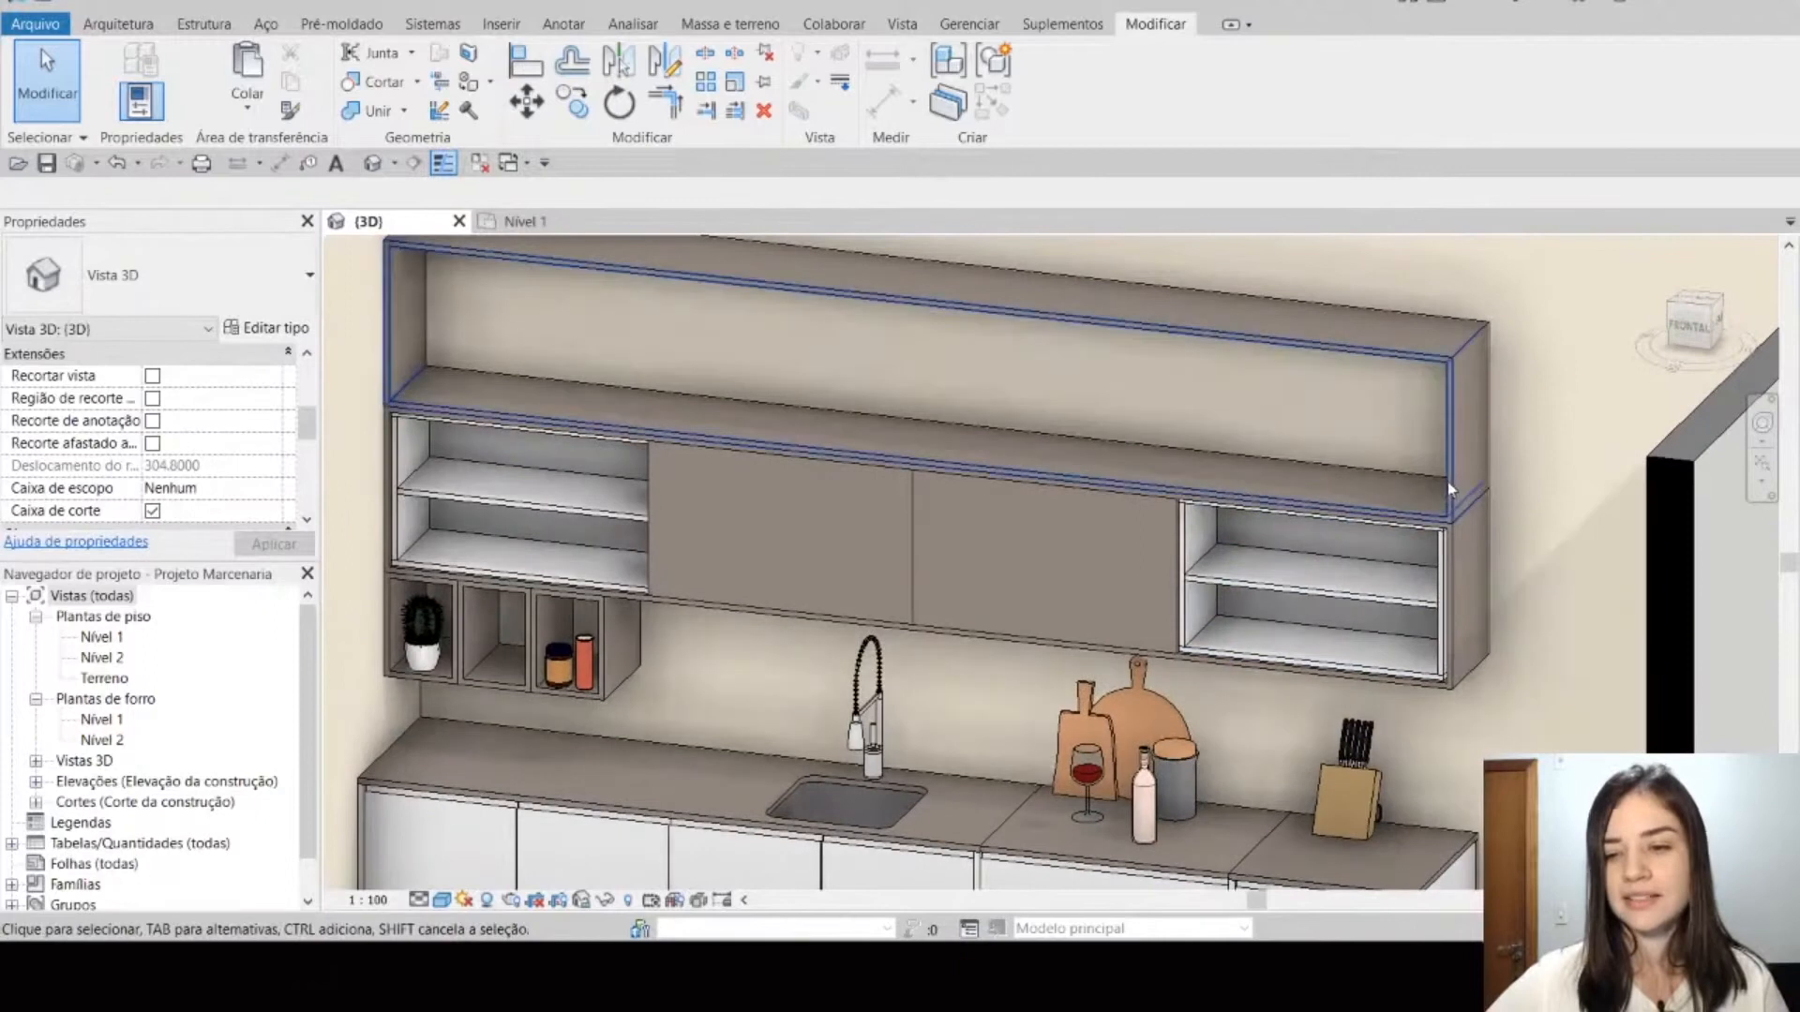
scroll(1449, 469, "down", 2)
left_click(1450, 458)
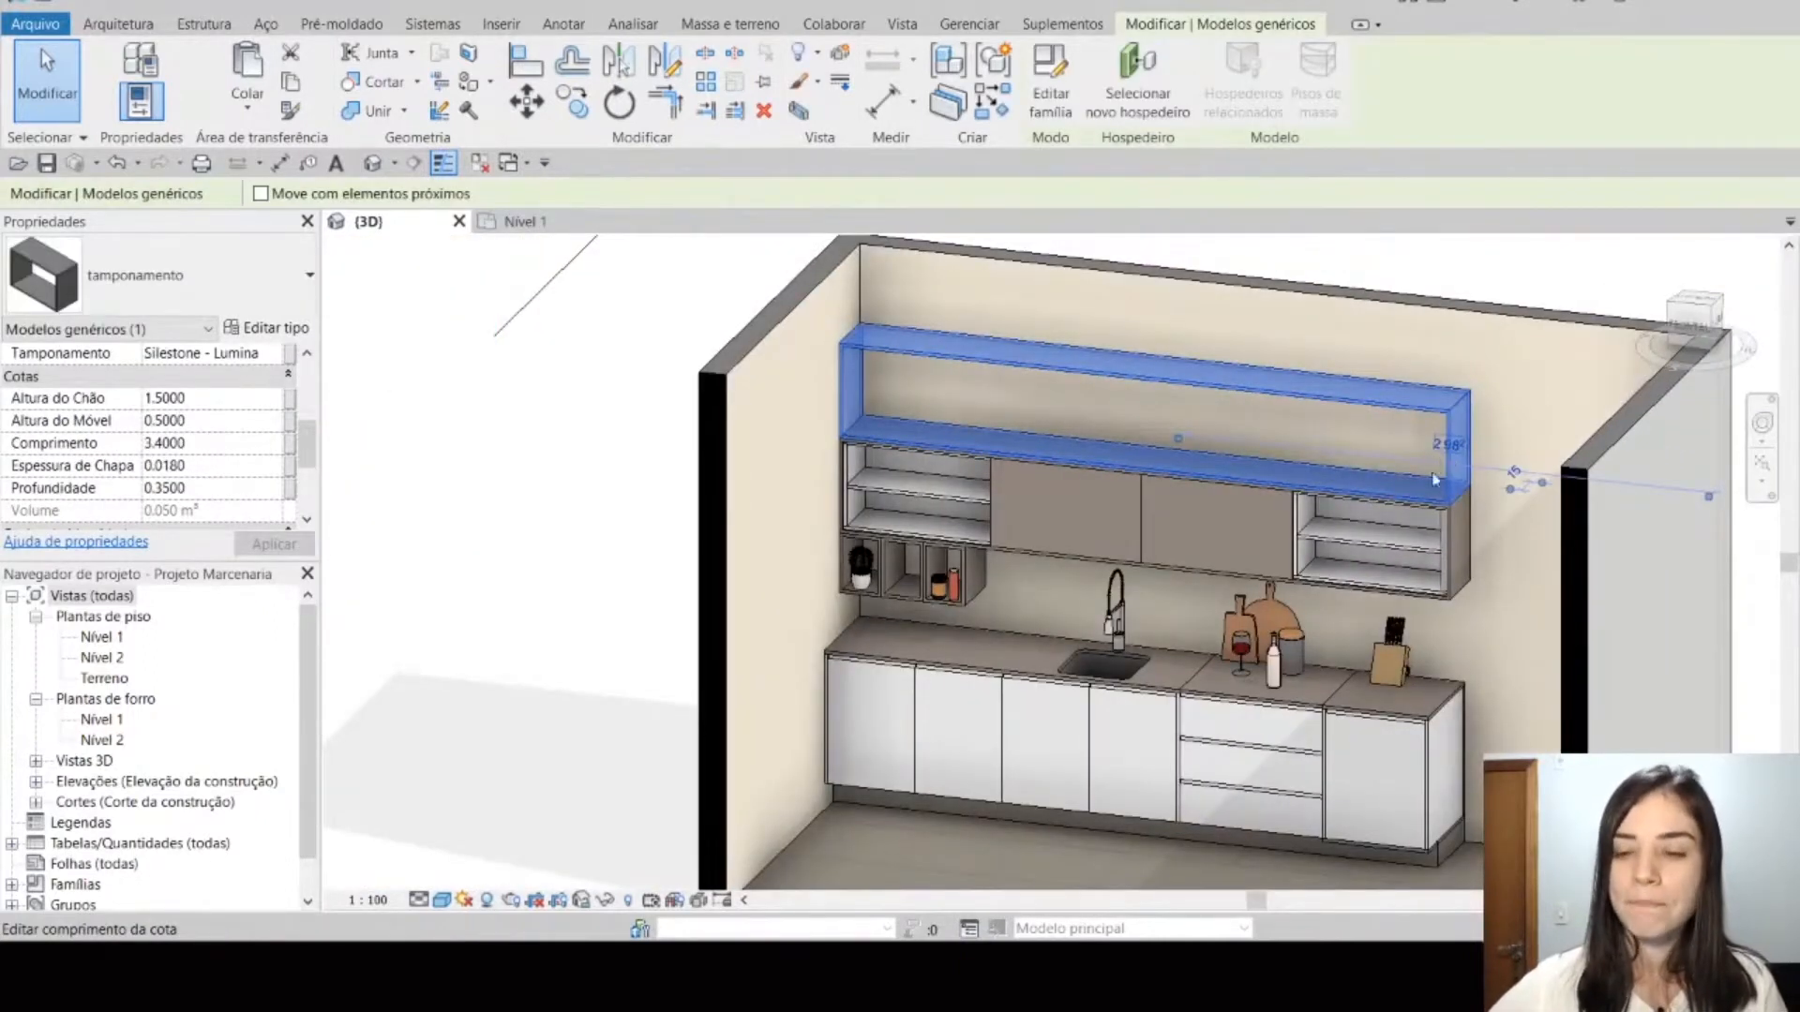
scroll(1483, 574, "up", 1)
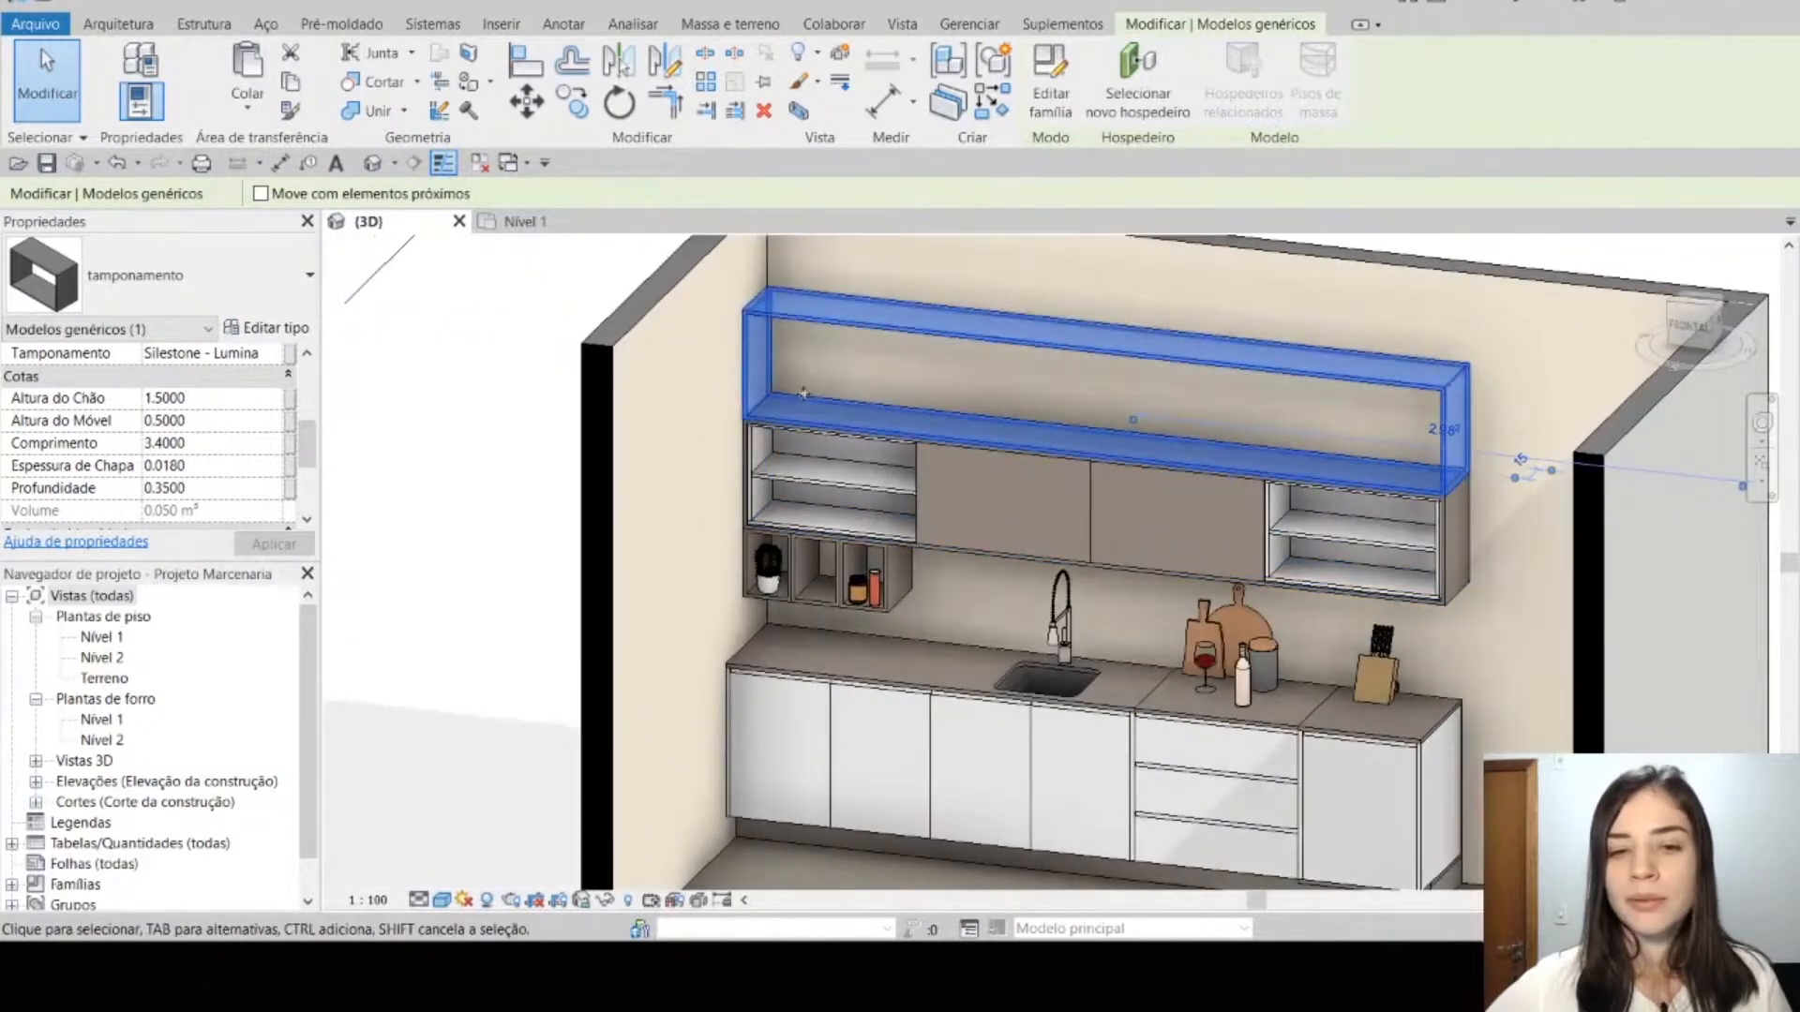
left_click(485, 393)
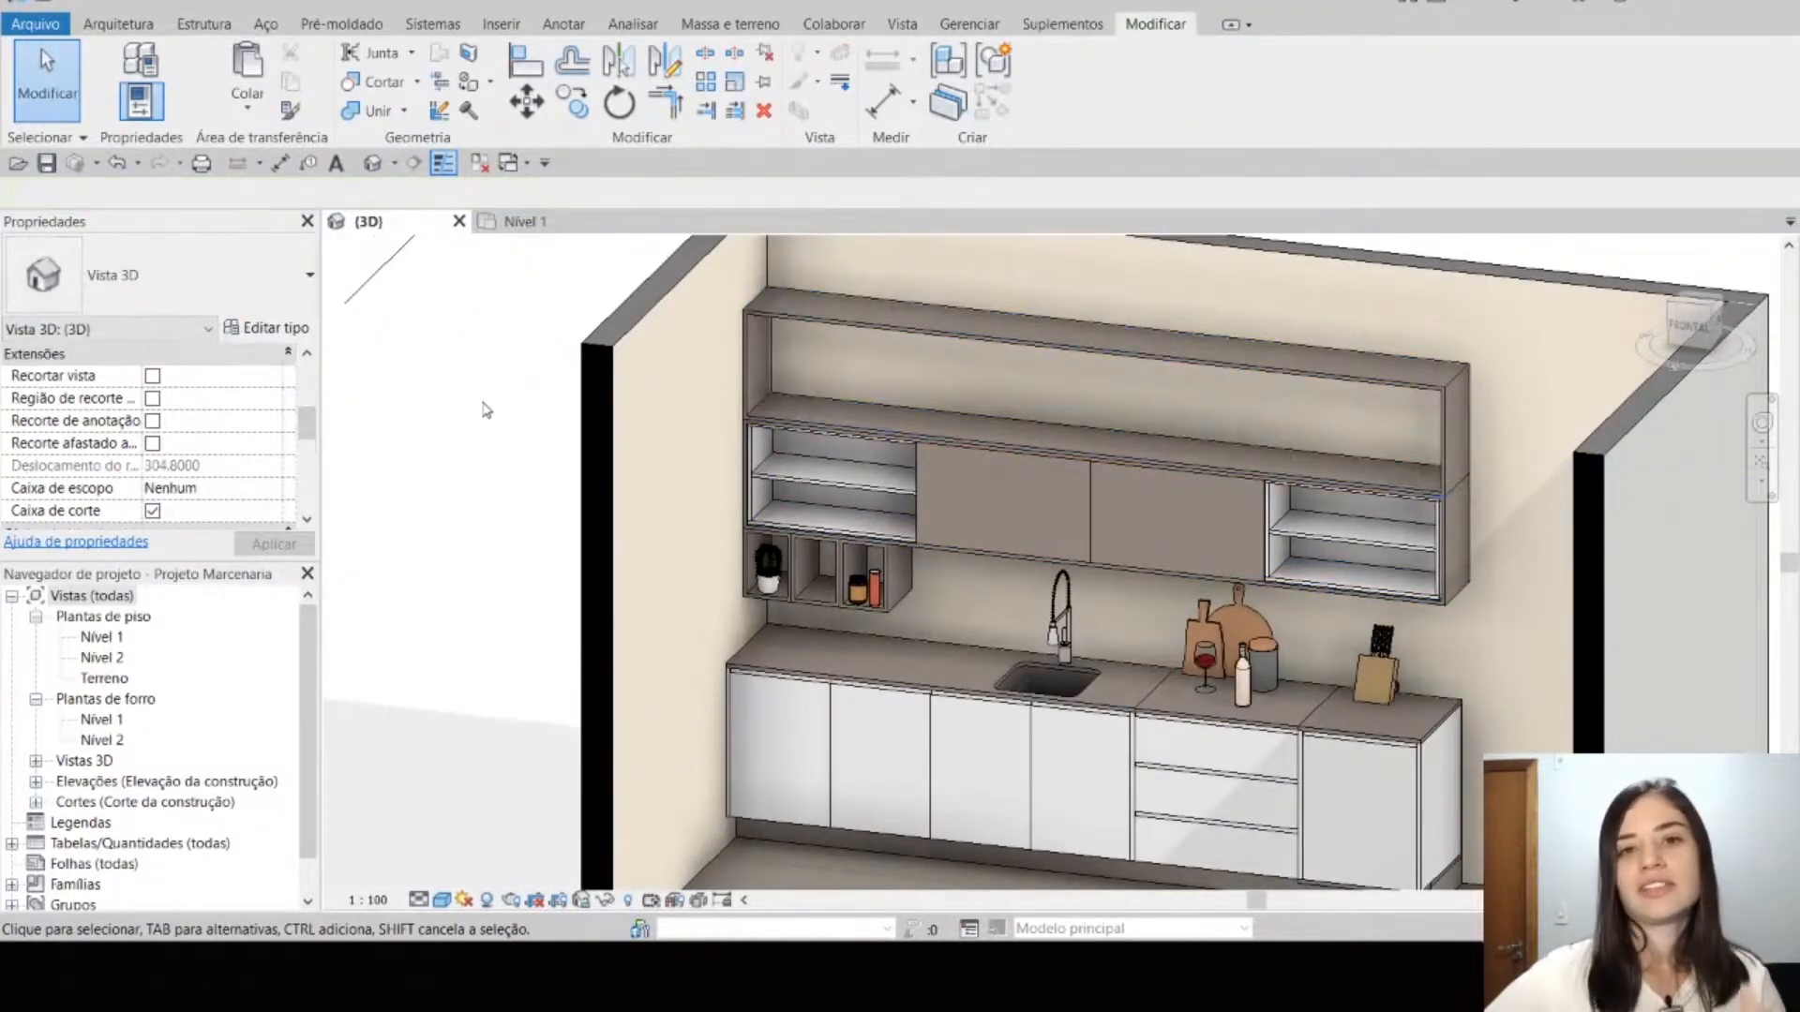
left_click(1468, 433)
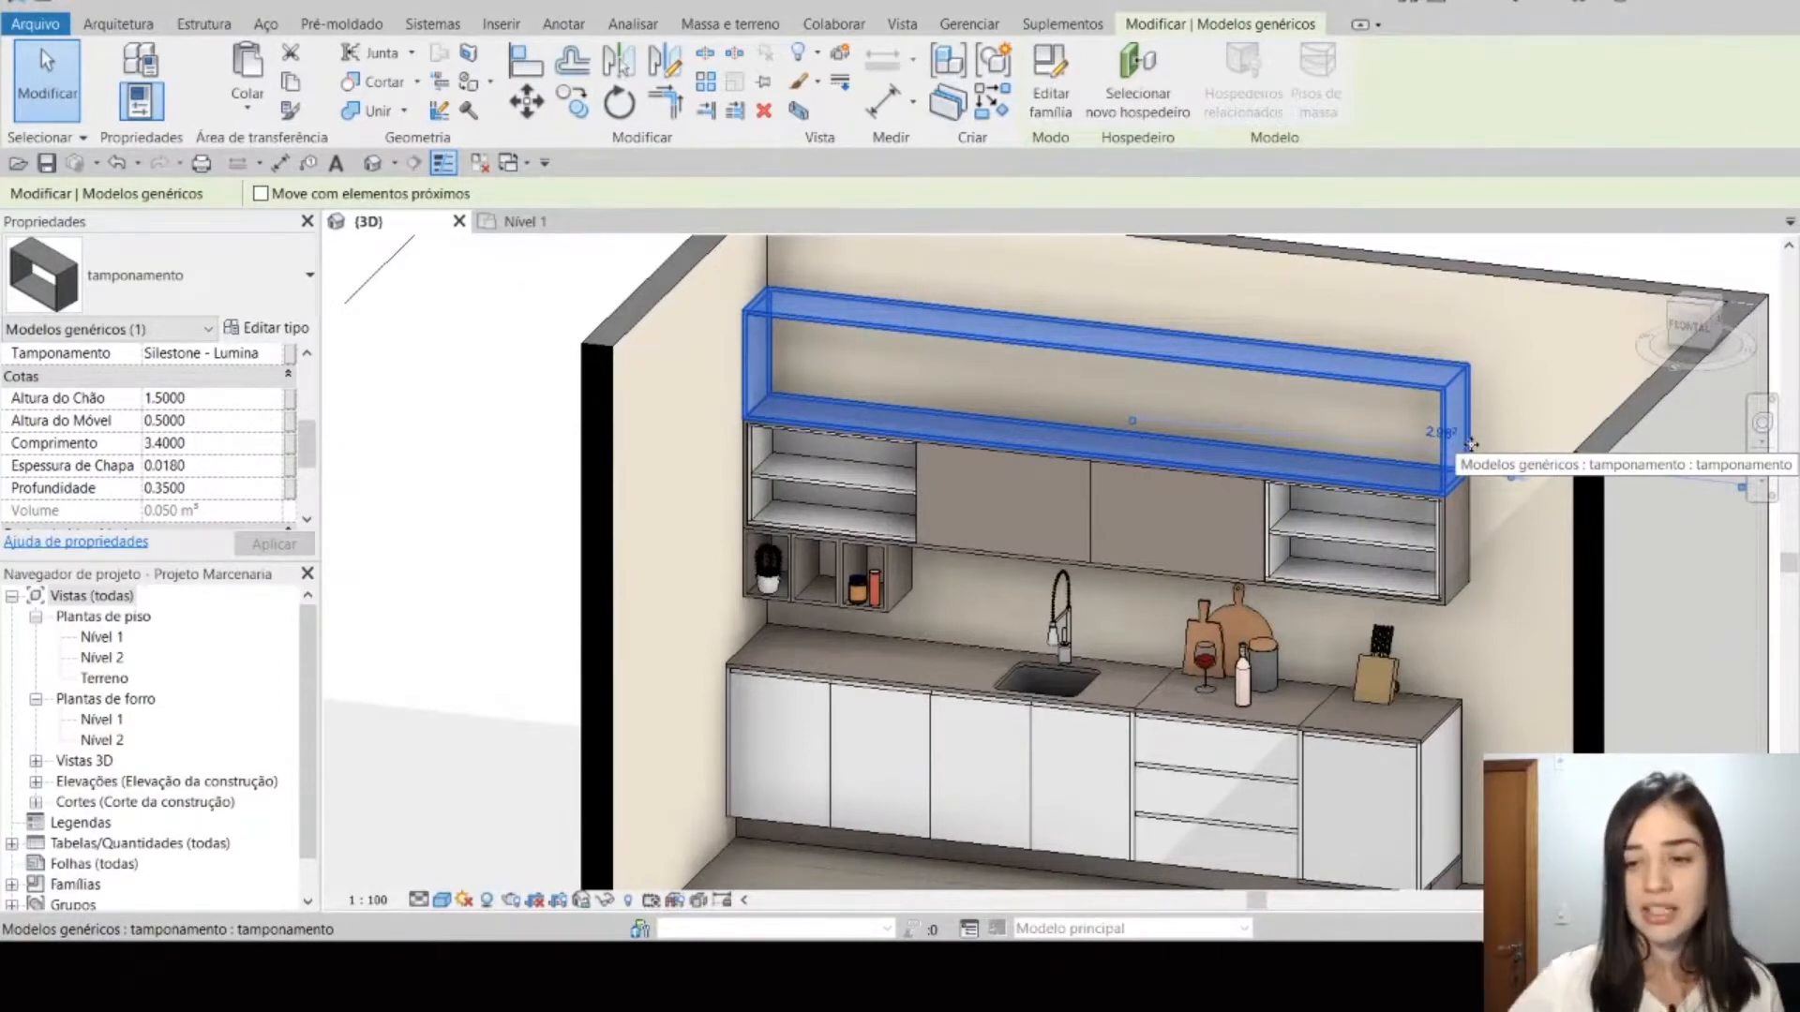
Step: Copy the MDF material name Madeira from the armário aéreo with a door beside the open shelves
left_click(1104, 517)
left_click(225, 361)
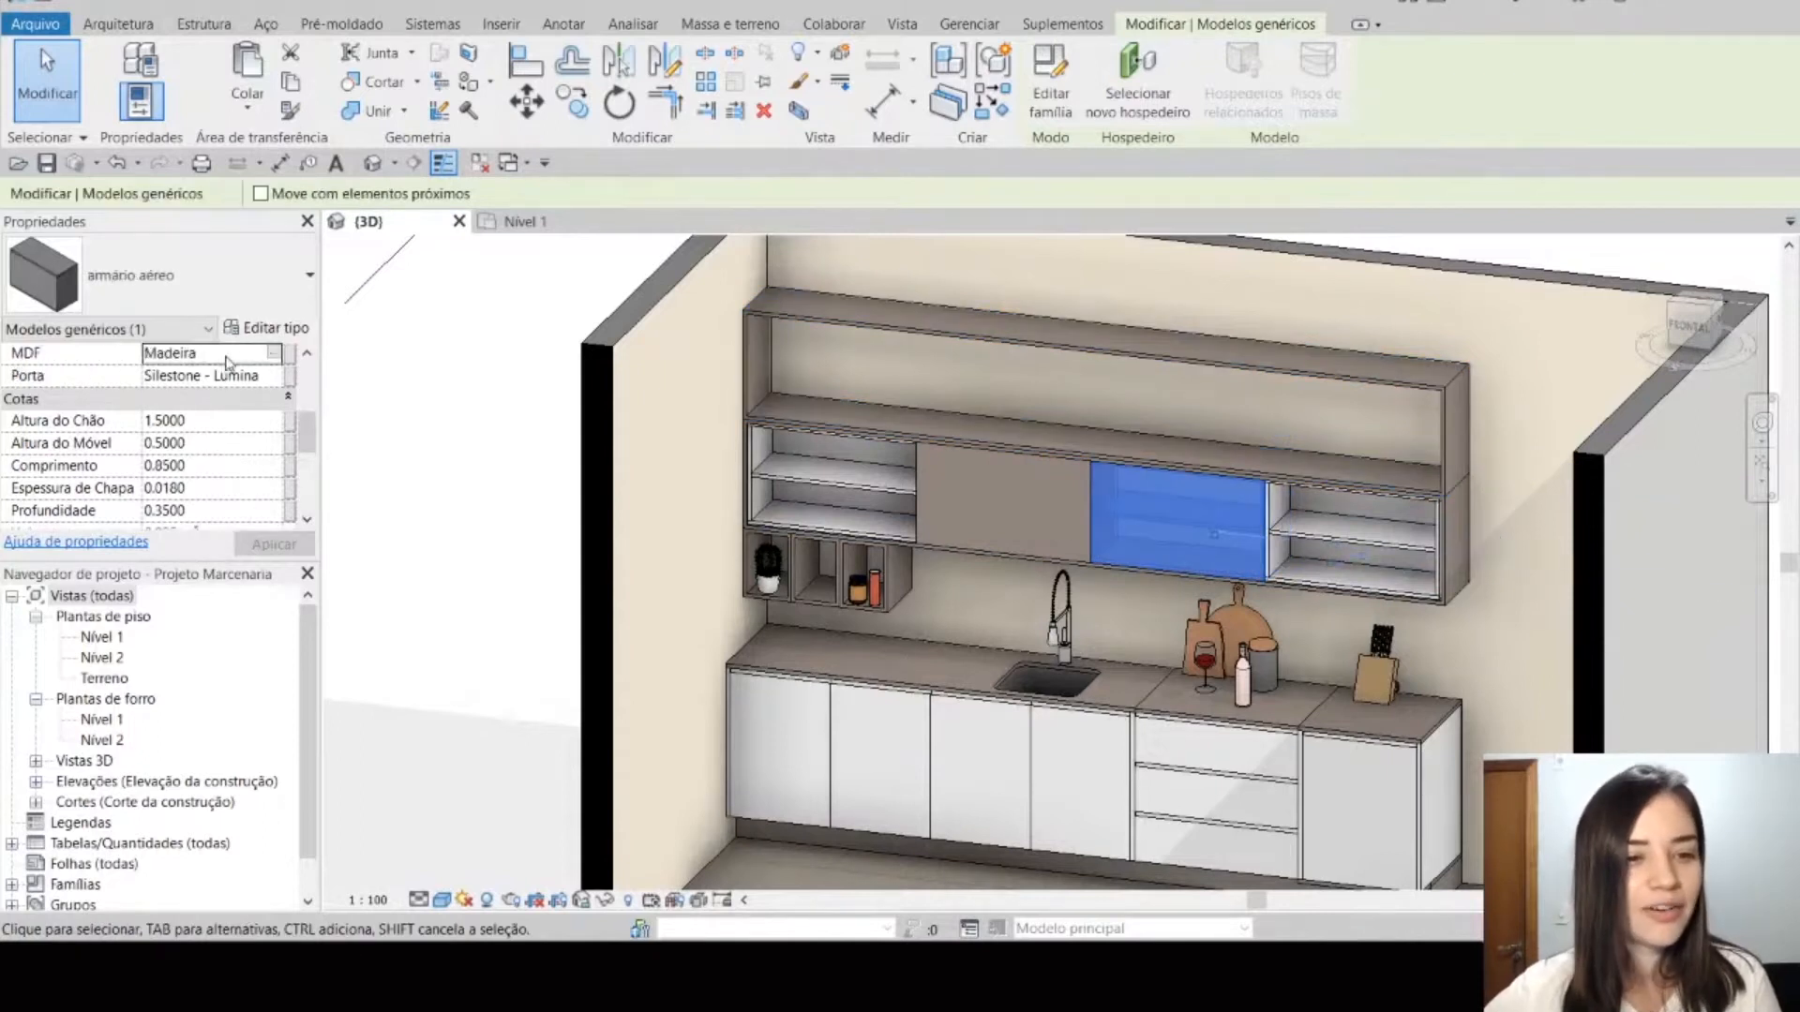
key("Escape")
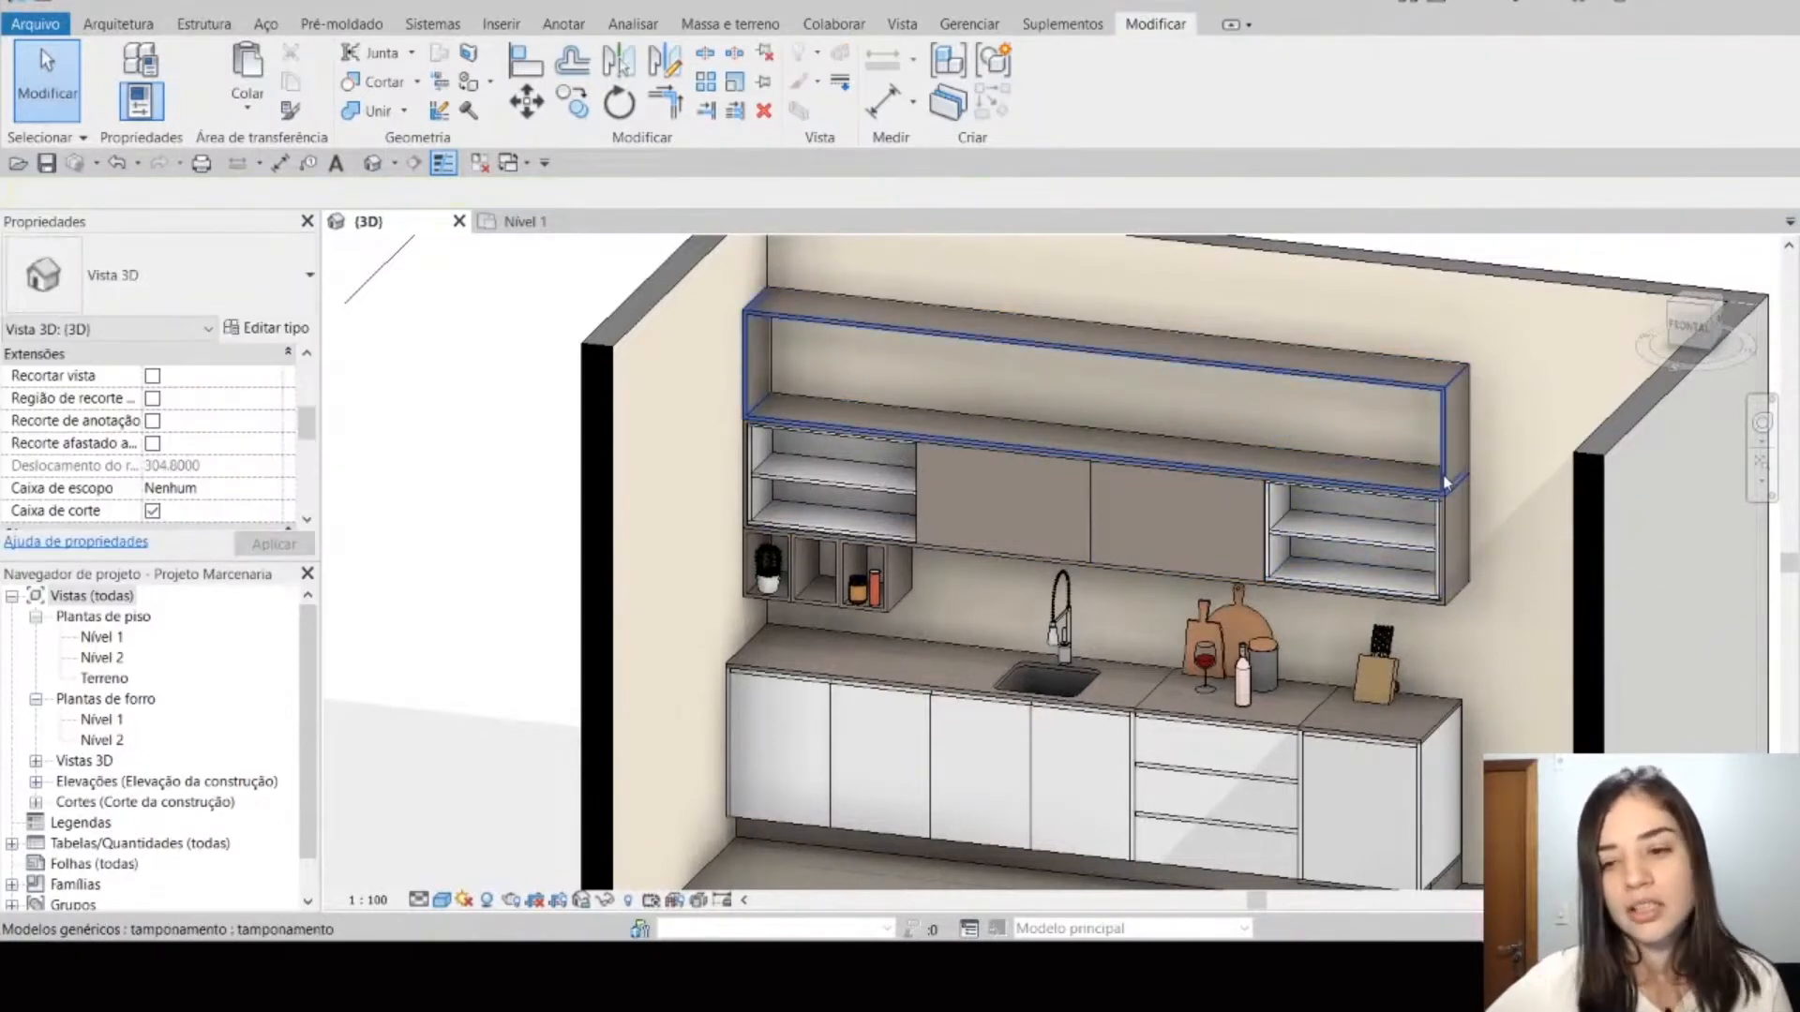
Step: Set the Tamponamento material of the copied casing above the cabinets to Madeira
left_click(1460, 543)
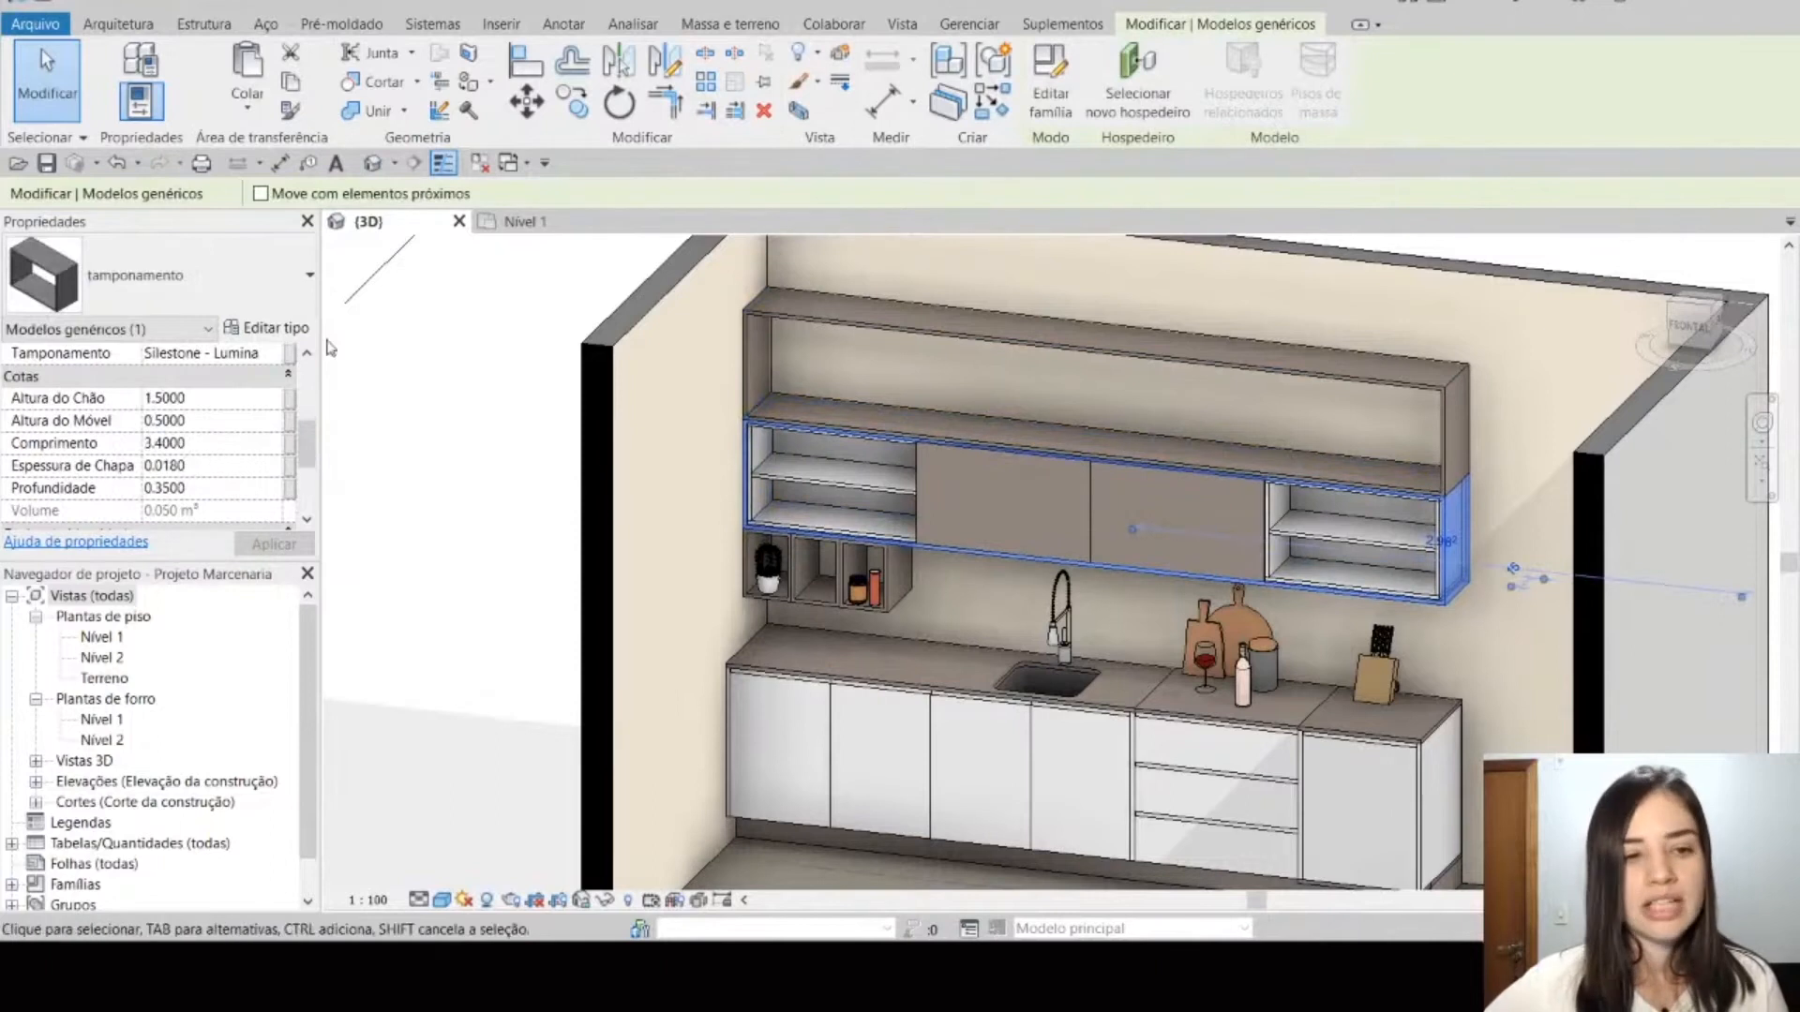
left_click(275, 353)
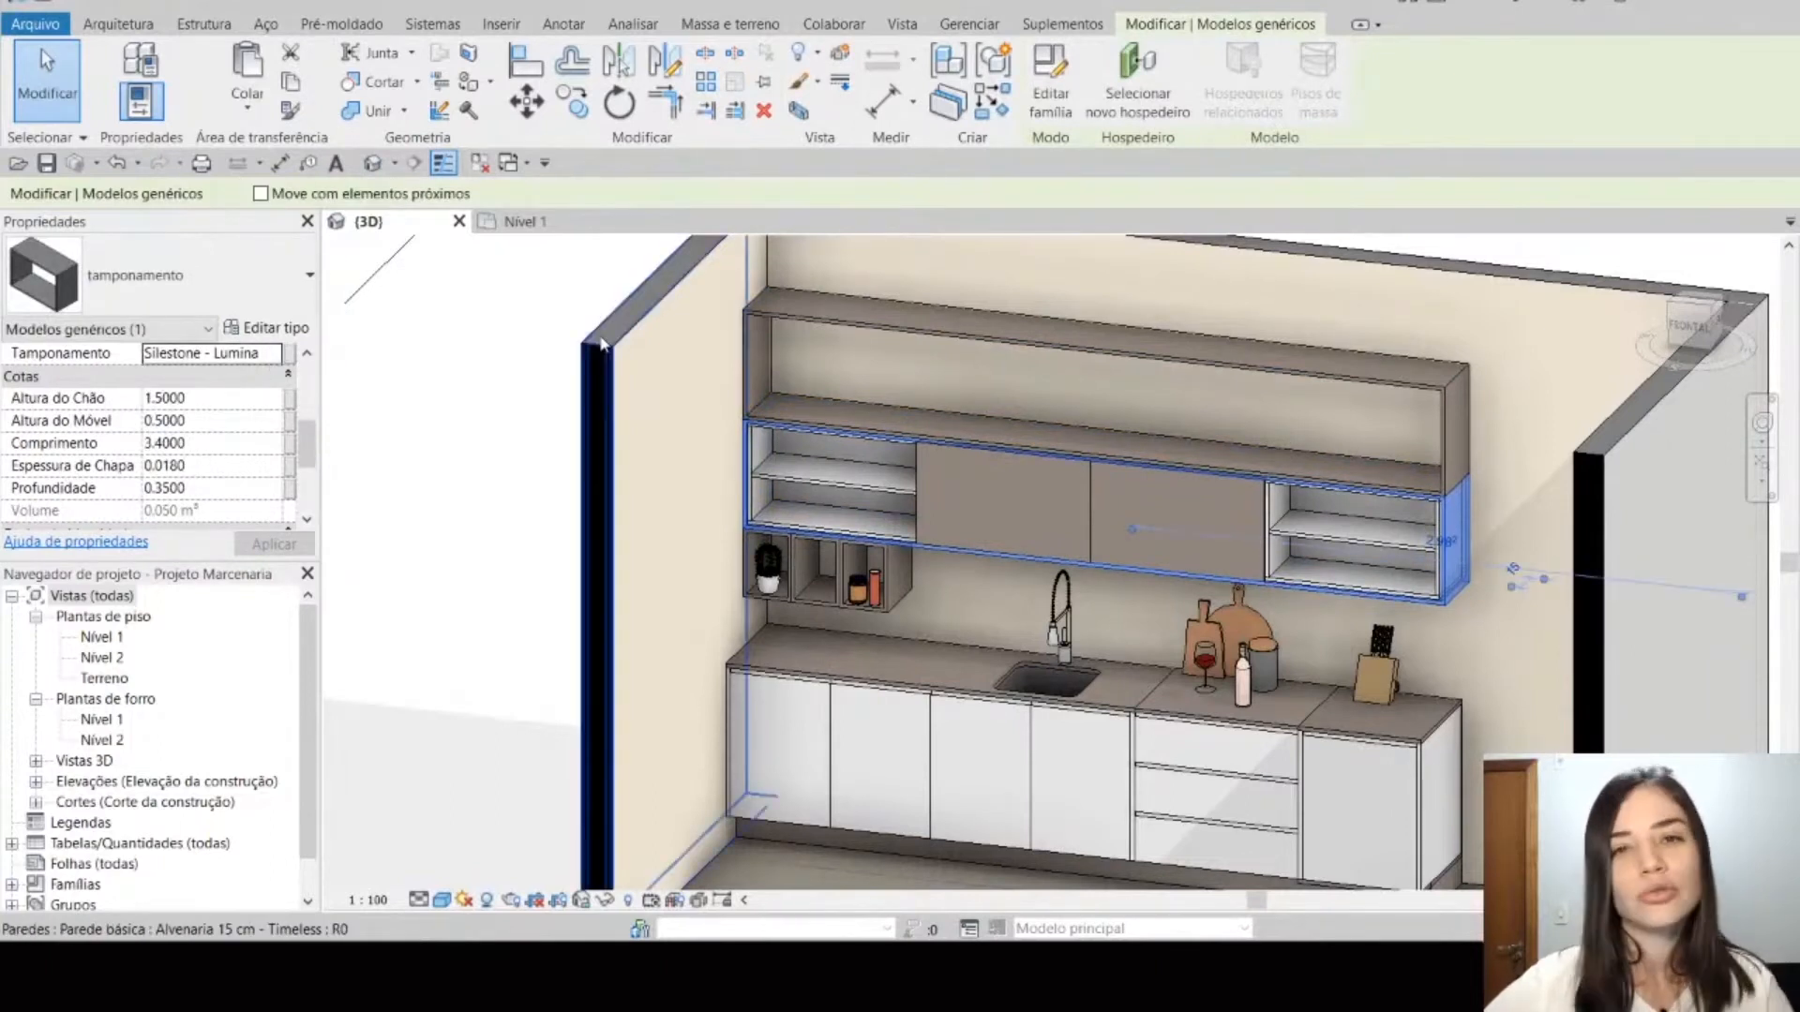
left_click(1265, 347)
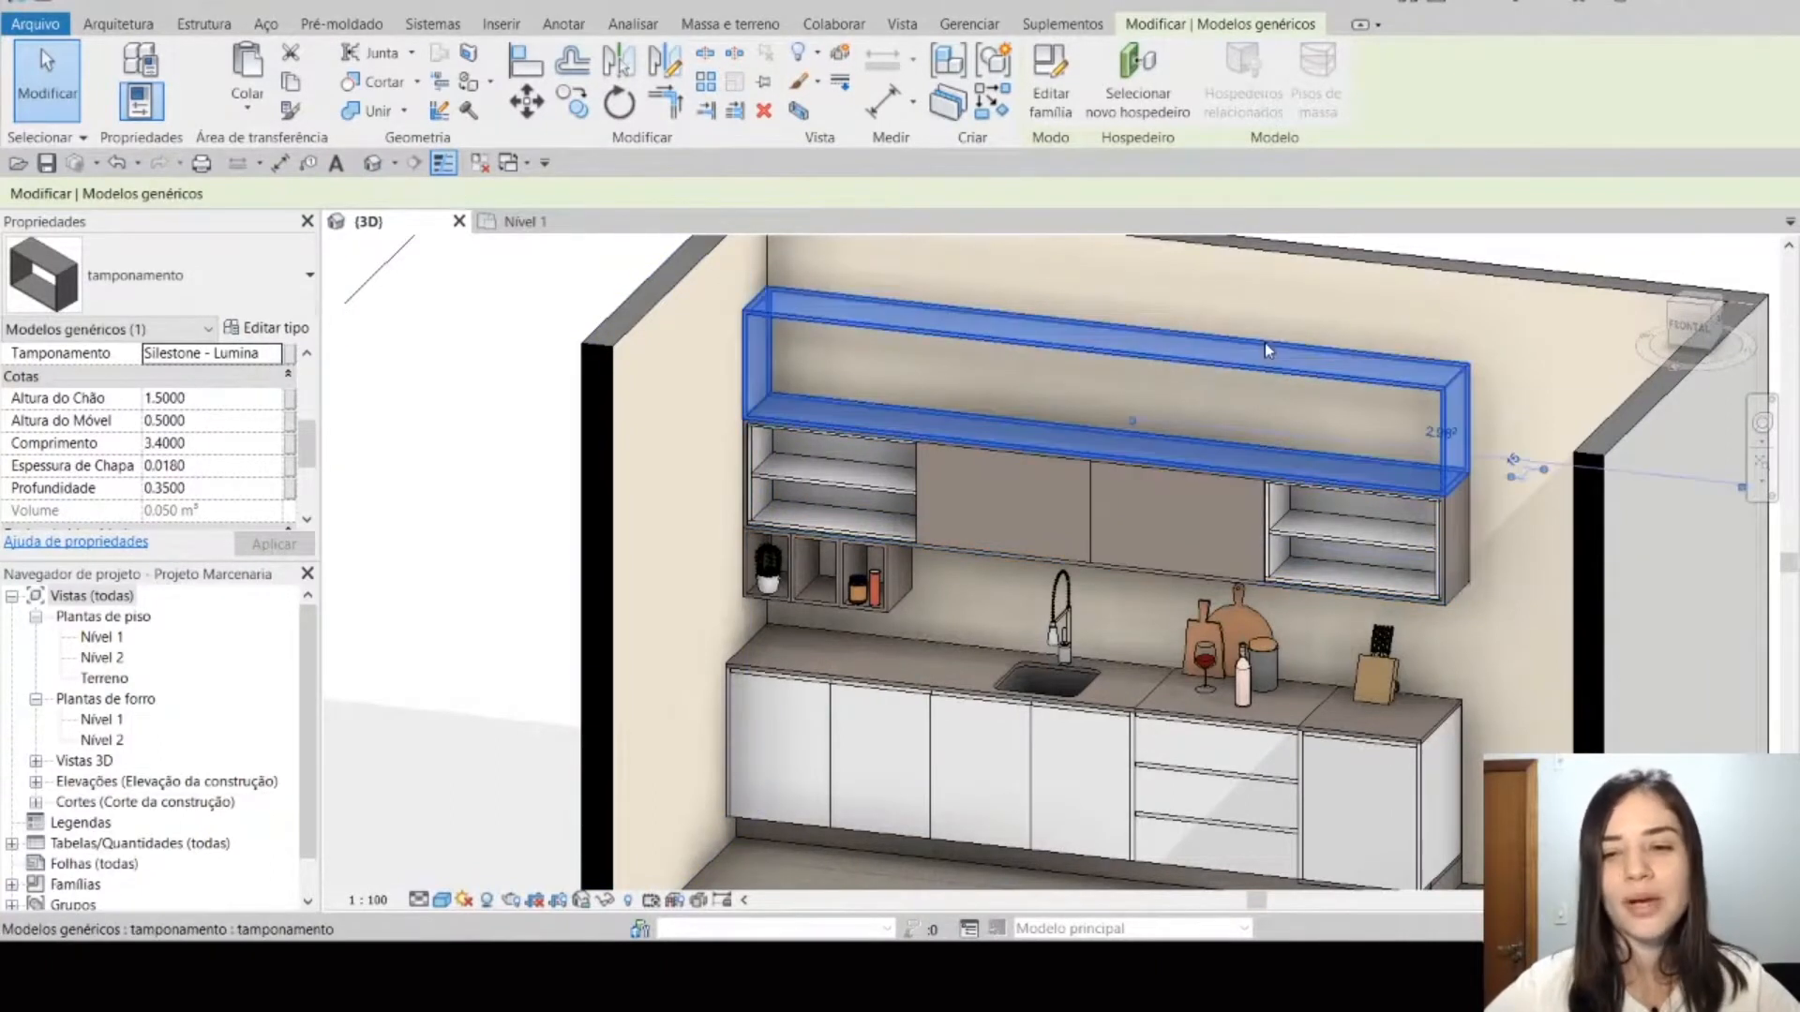
left_click(210, 354)
type("Madeira")
left_click(275, 544)
left_click(462, 450)
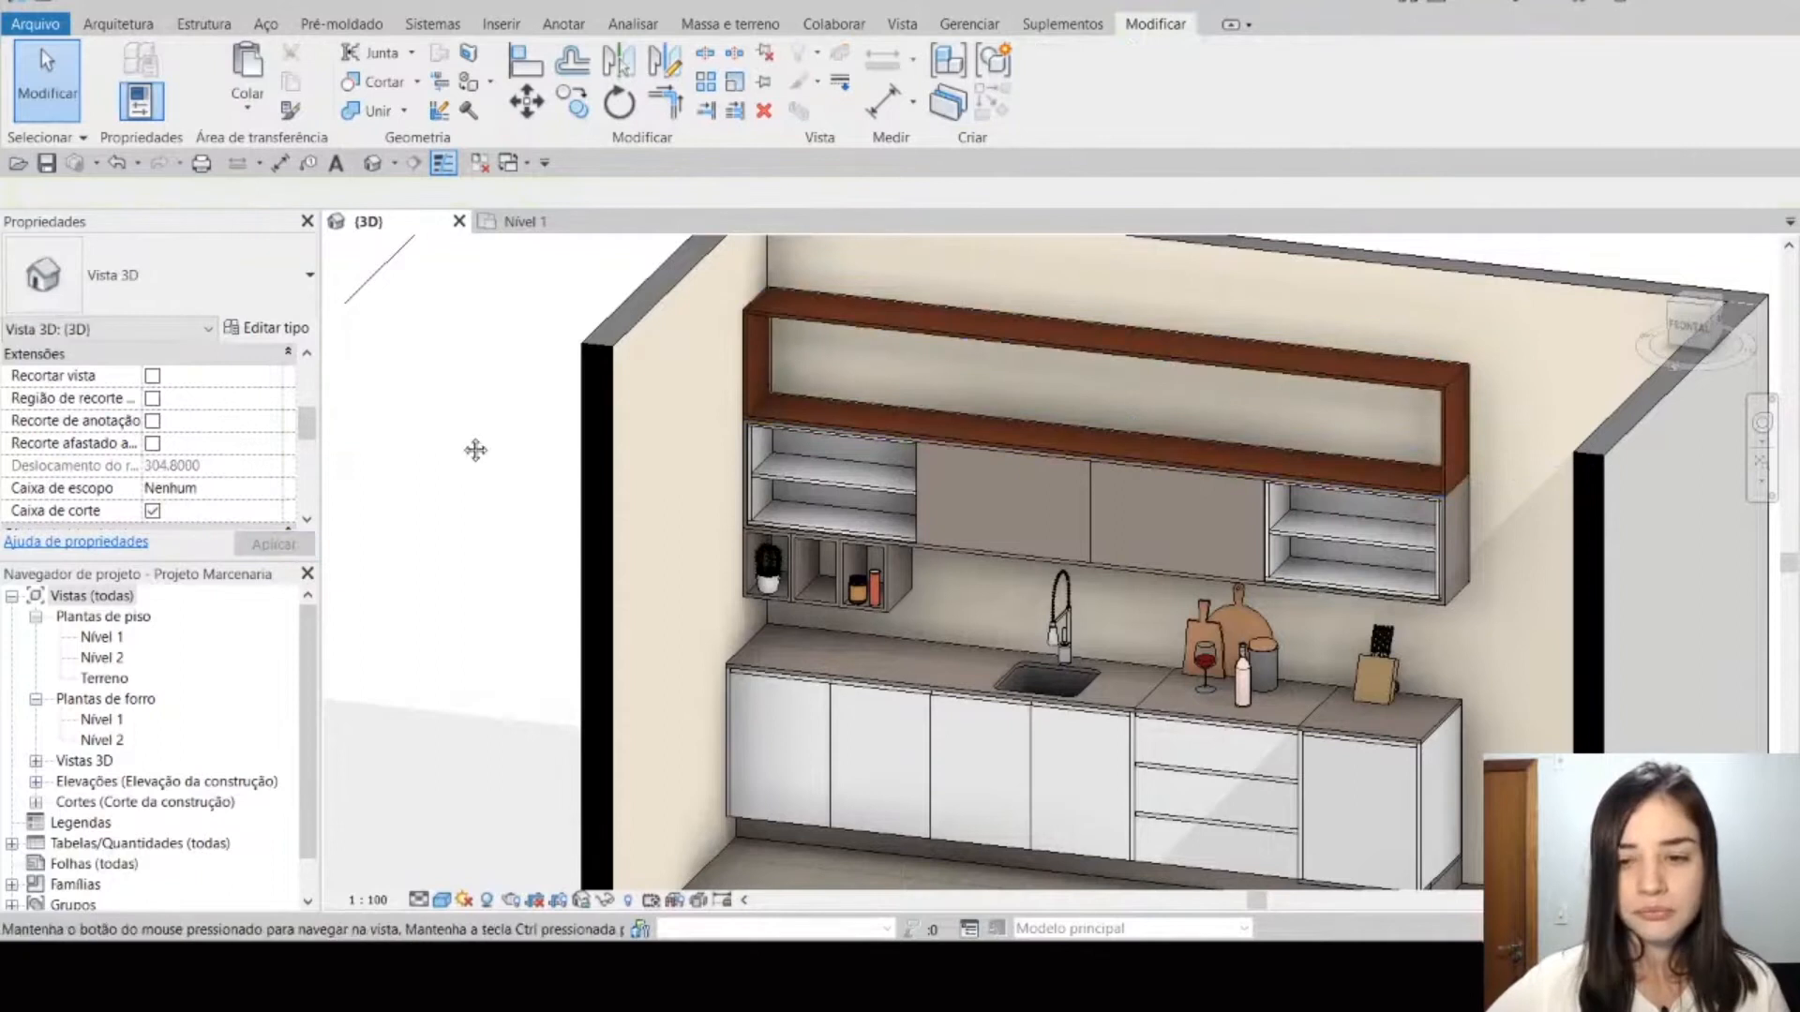
middle_click_drag(475, 450, 442, 459)
middle_click_drag(1168, 543, 1128, 645)
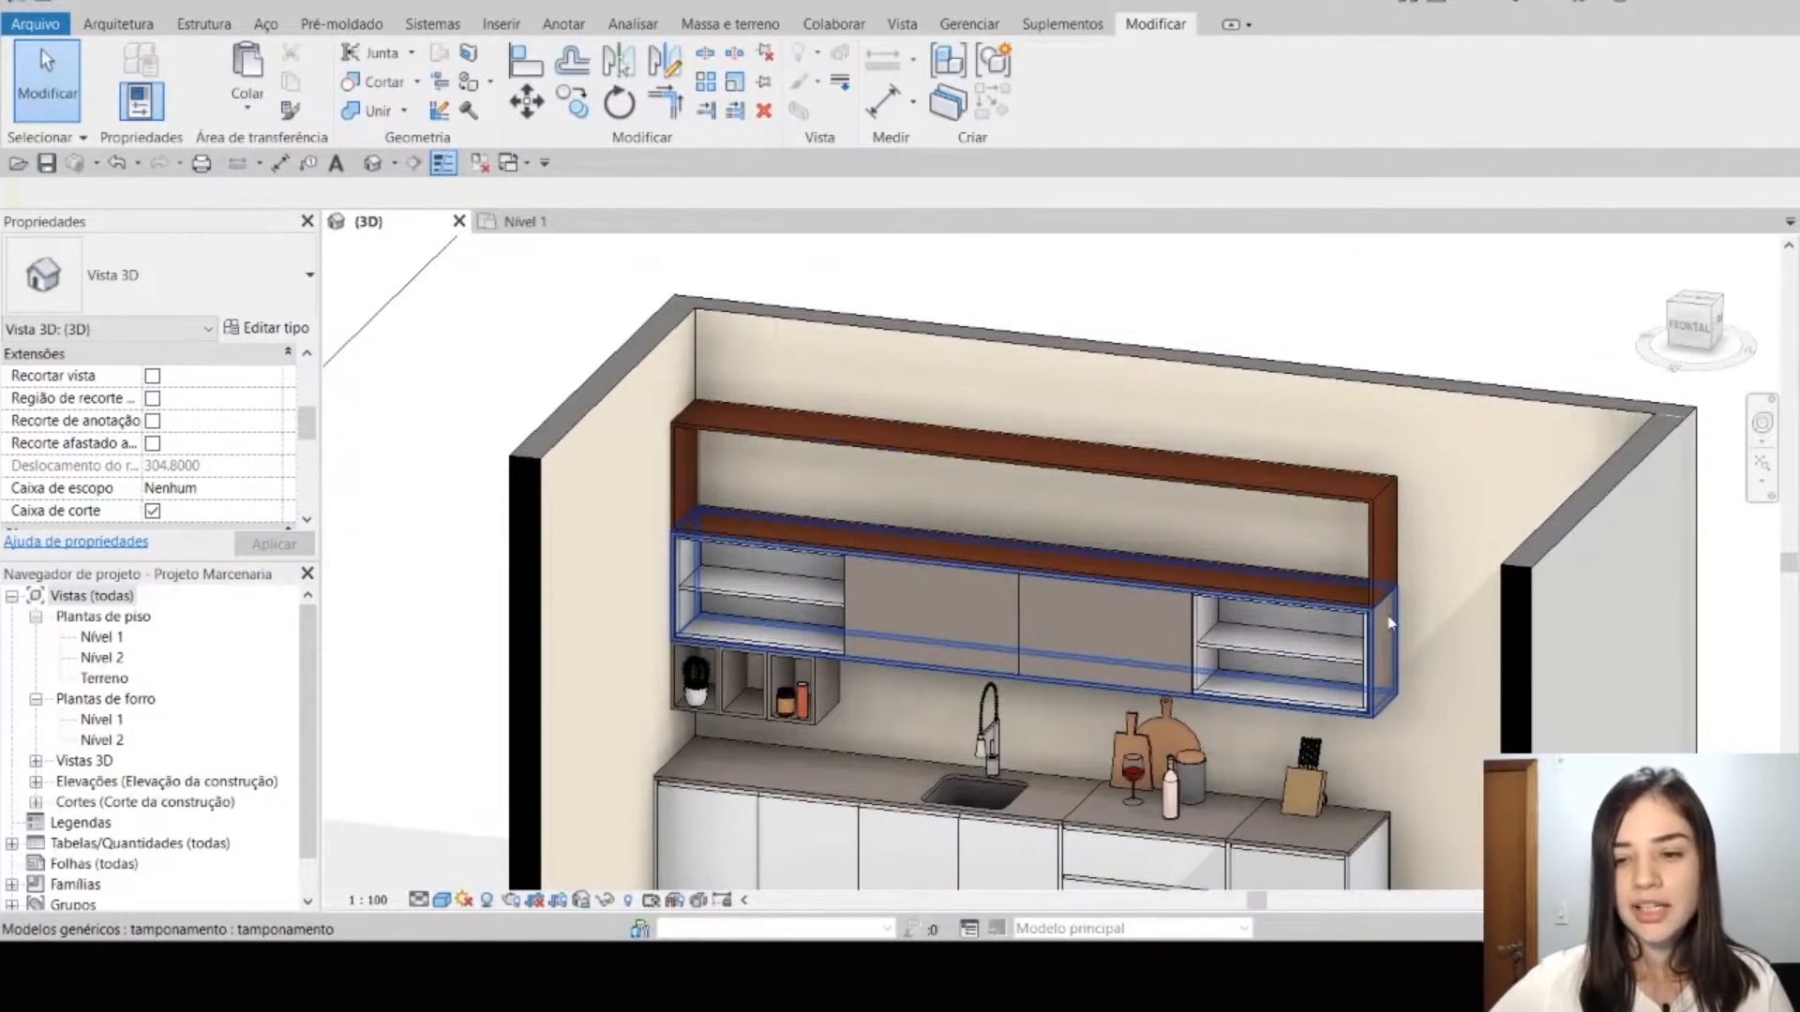
Step: Delete the Madeira copy of the tamponamento stacked above the upper cabinets
left_click(1400, 568)
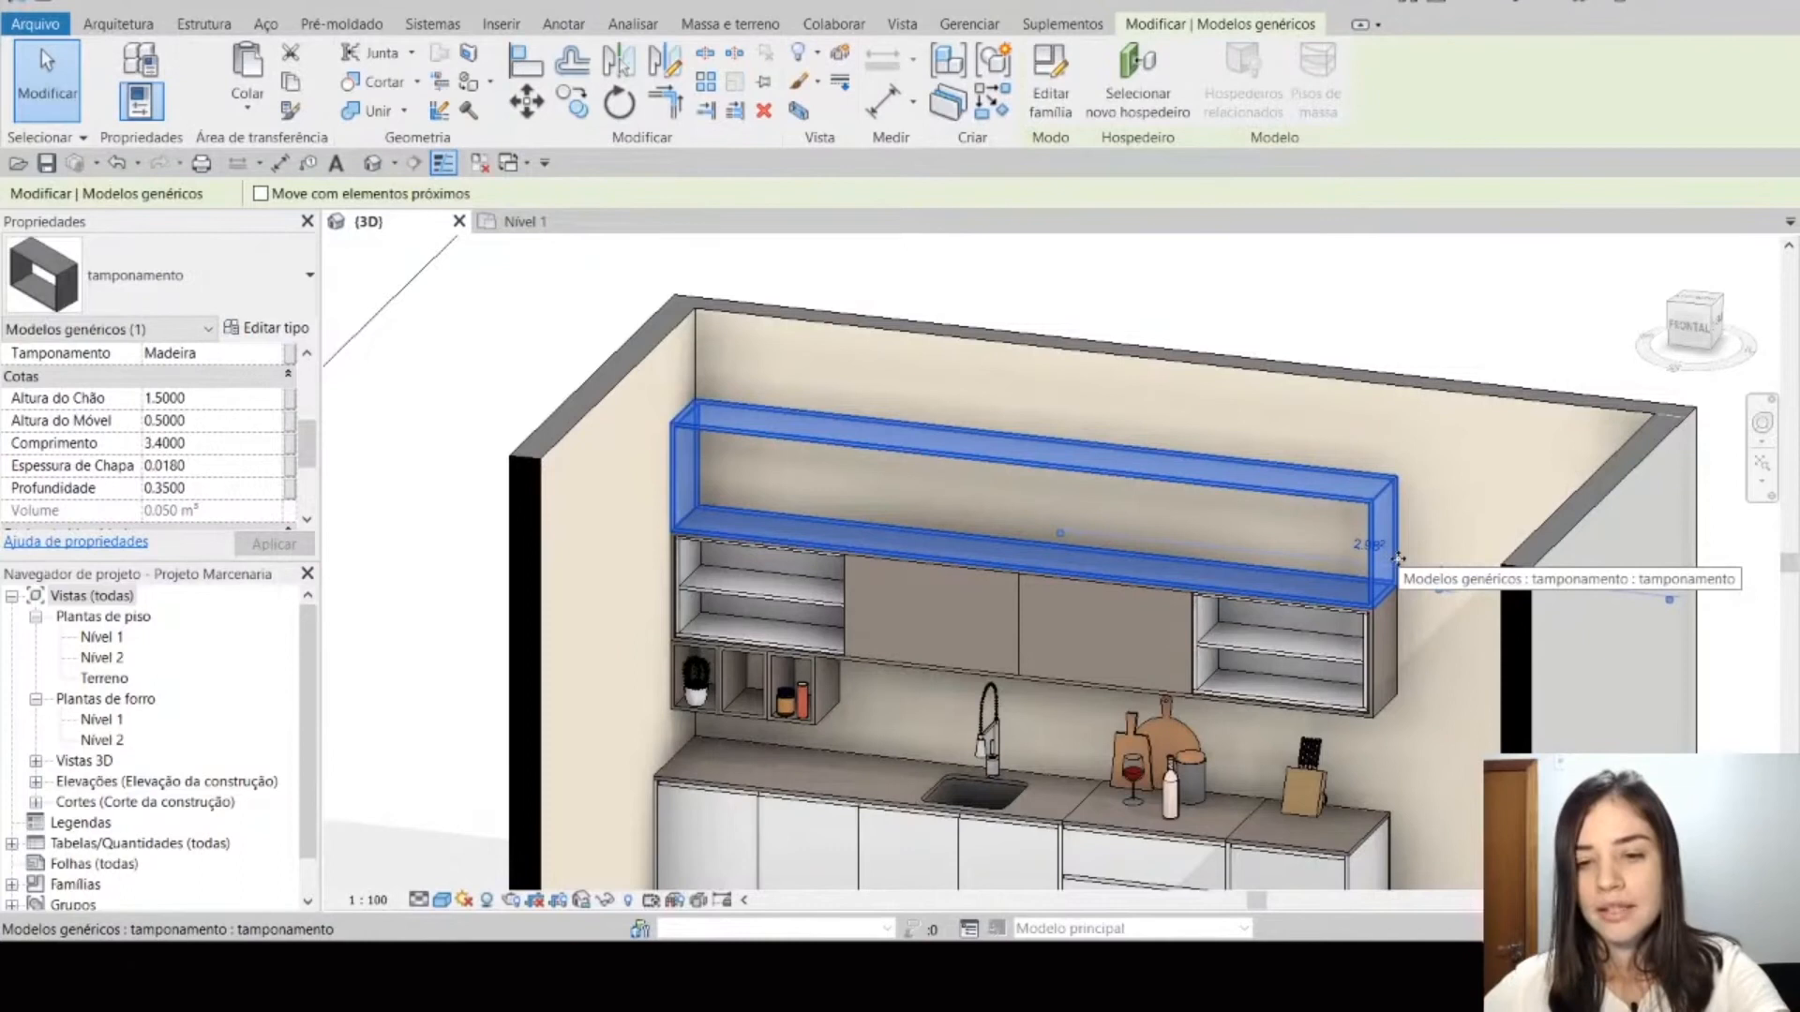
key("Delete")
Step: Open the tamponamento around the upper cabinets for family editing and display its 3D view with filled surfaces
middle_click_drag(1335, 624, 1297, 527)
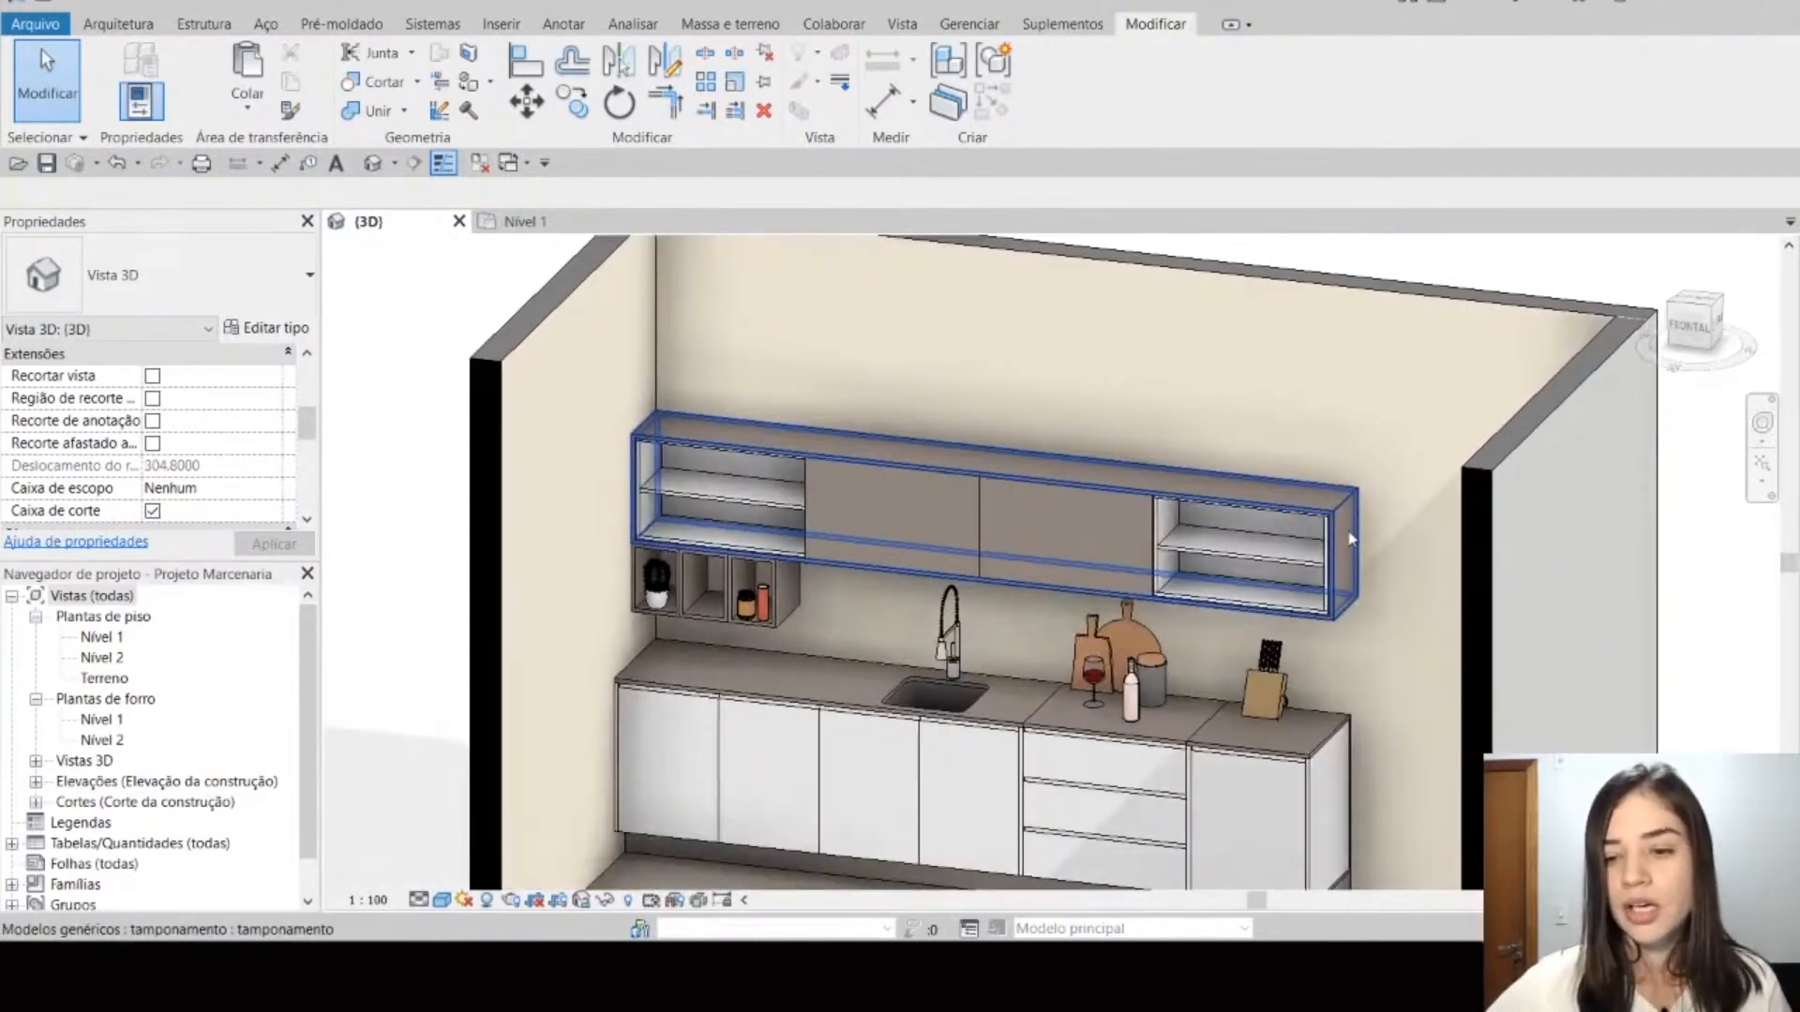
left_click(1350, 541)
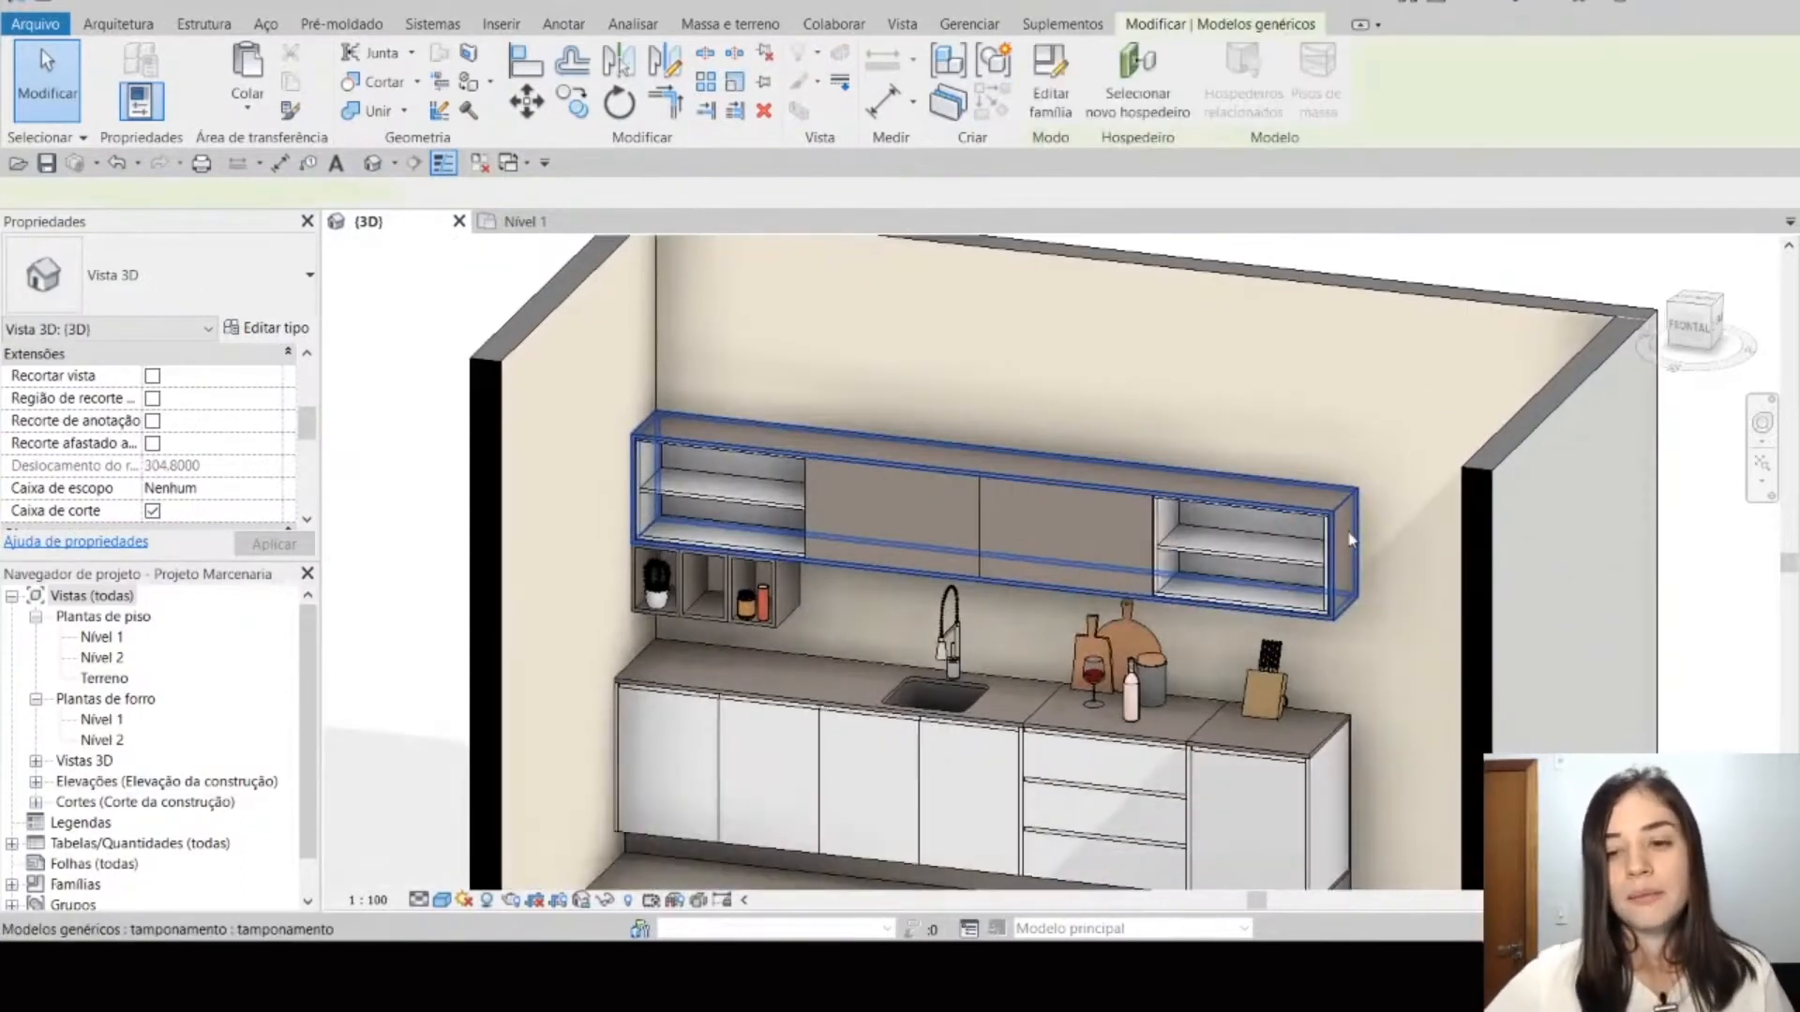
left_click(1046, 119)
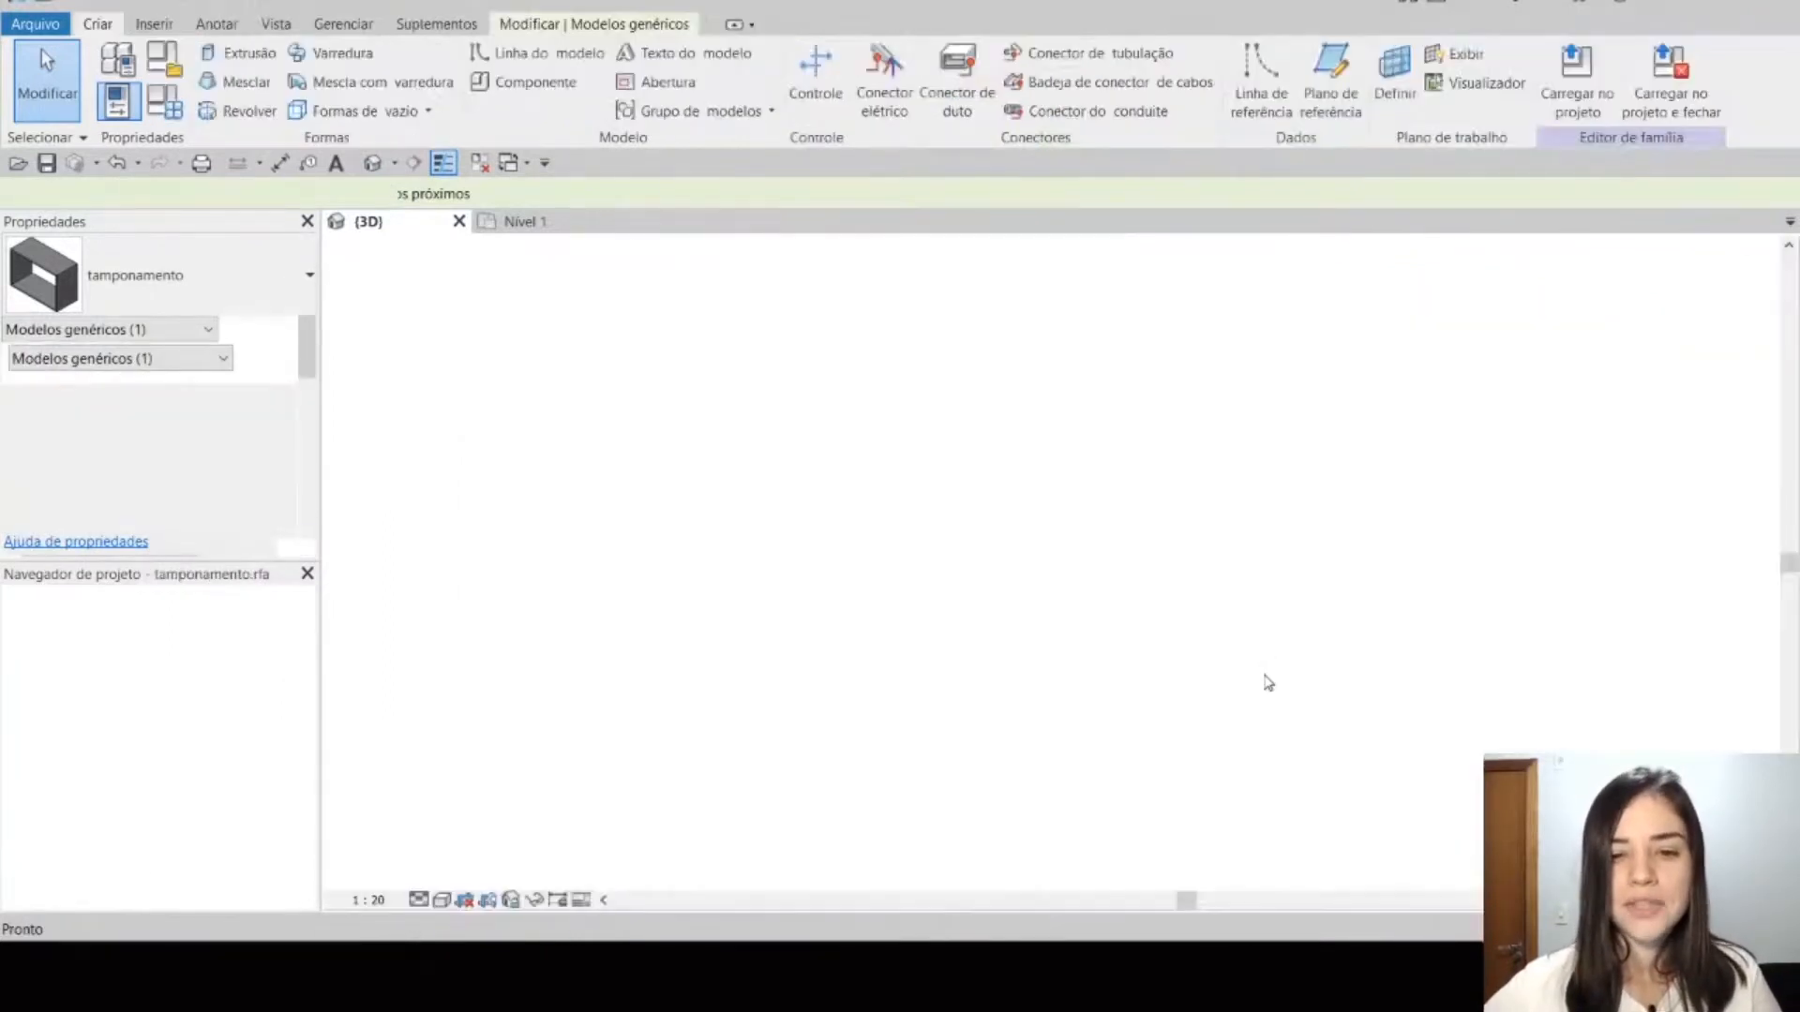
scroll(1267, 663, "down", 4)
mouse_move(1266, 662)
middle_mouse_down("shift")
mouse_move(1219, 823)
mouse_move(1308, 755)
middle_mouse_up("shift")
left_click(437, 904)
left_click(520, 847)
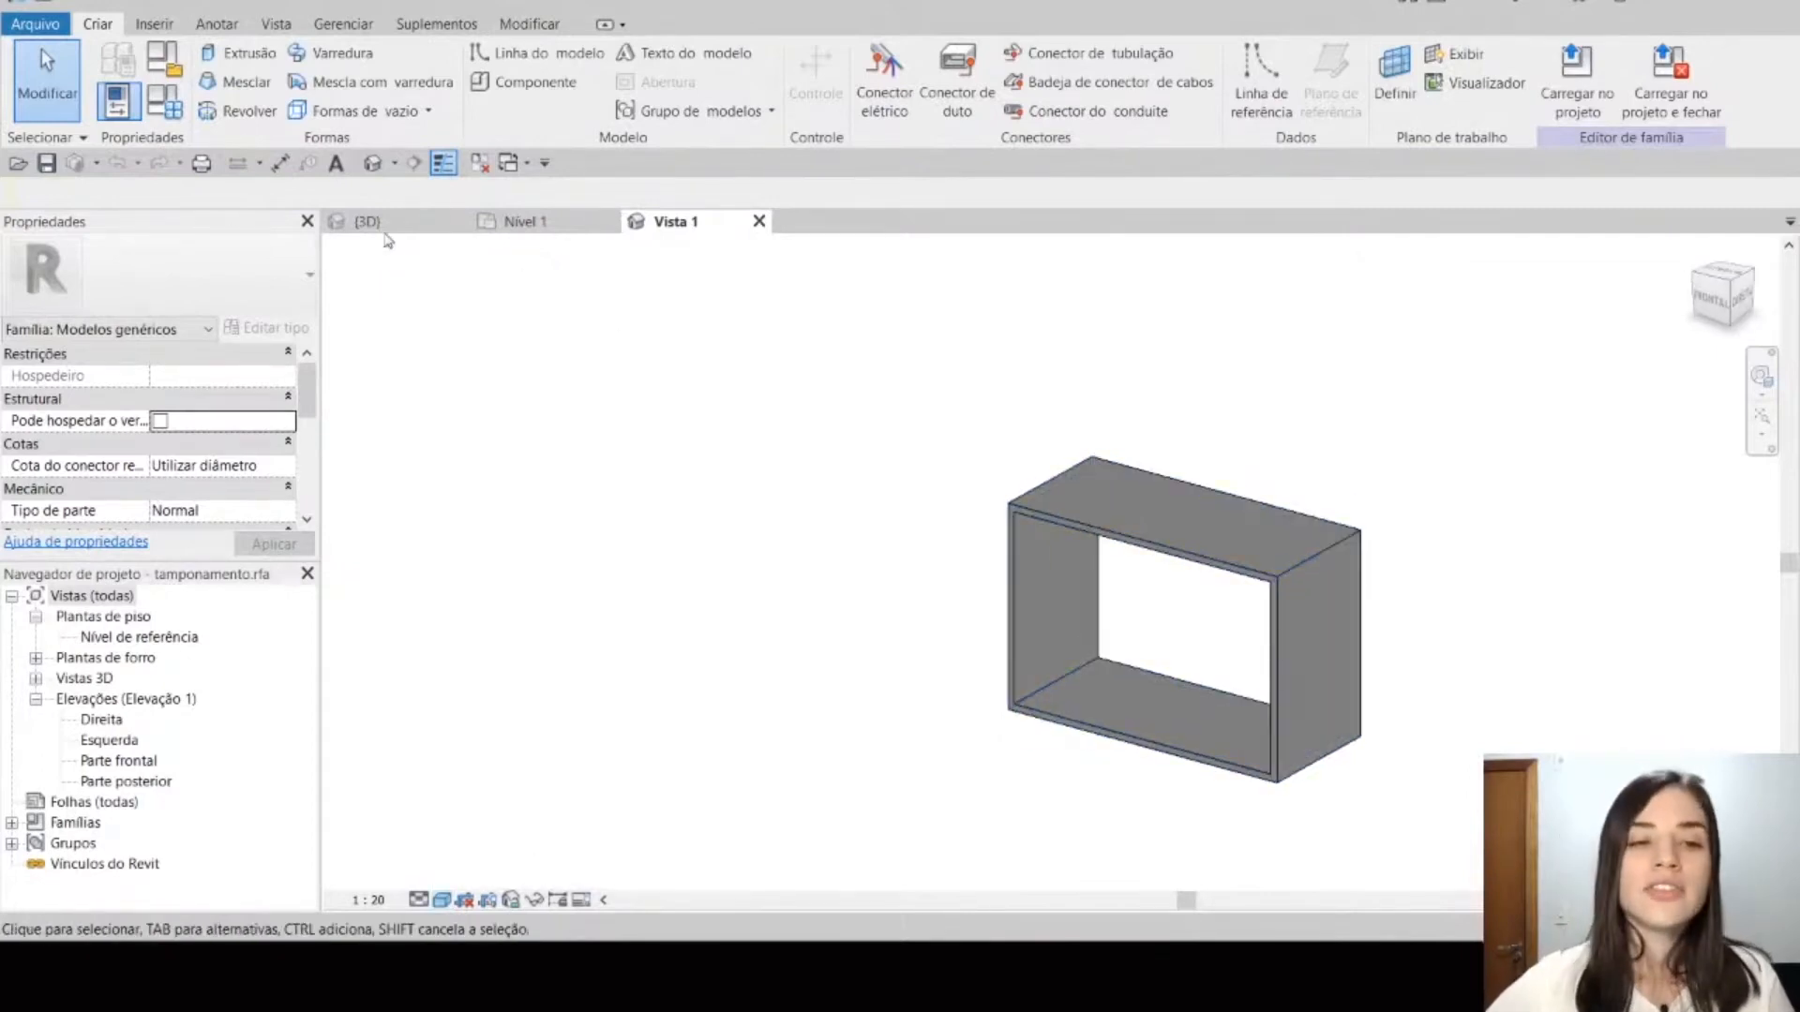
Step: Return to the kitchen's 3D view and examine the material and dimension parameters of the tamponamento around the upper cabinets
left_click(370, 223)
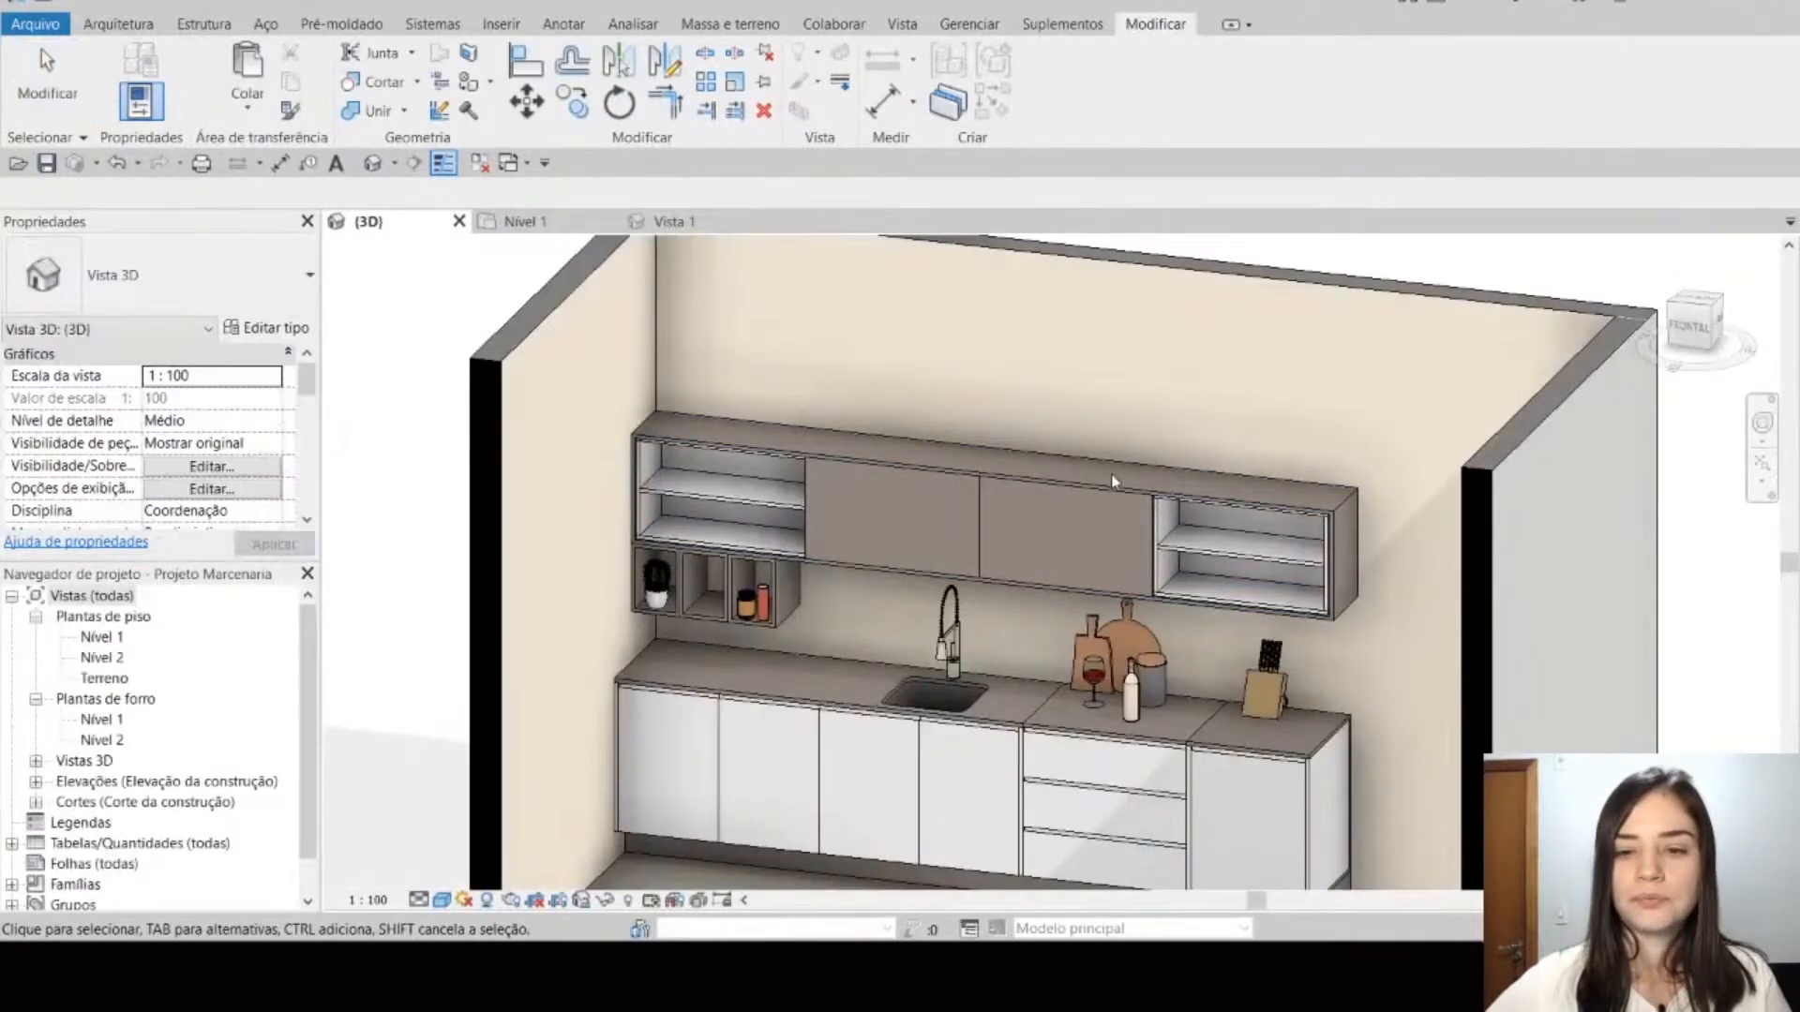
left_click(1115, 472)
scroll(142, 442, "down", 2)
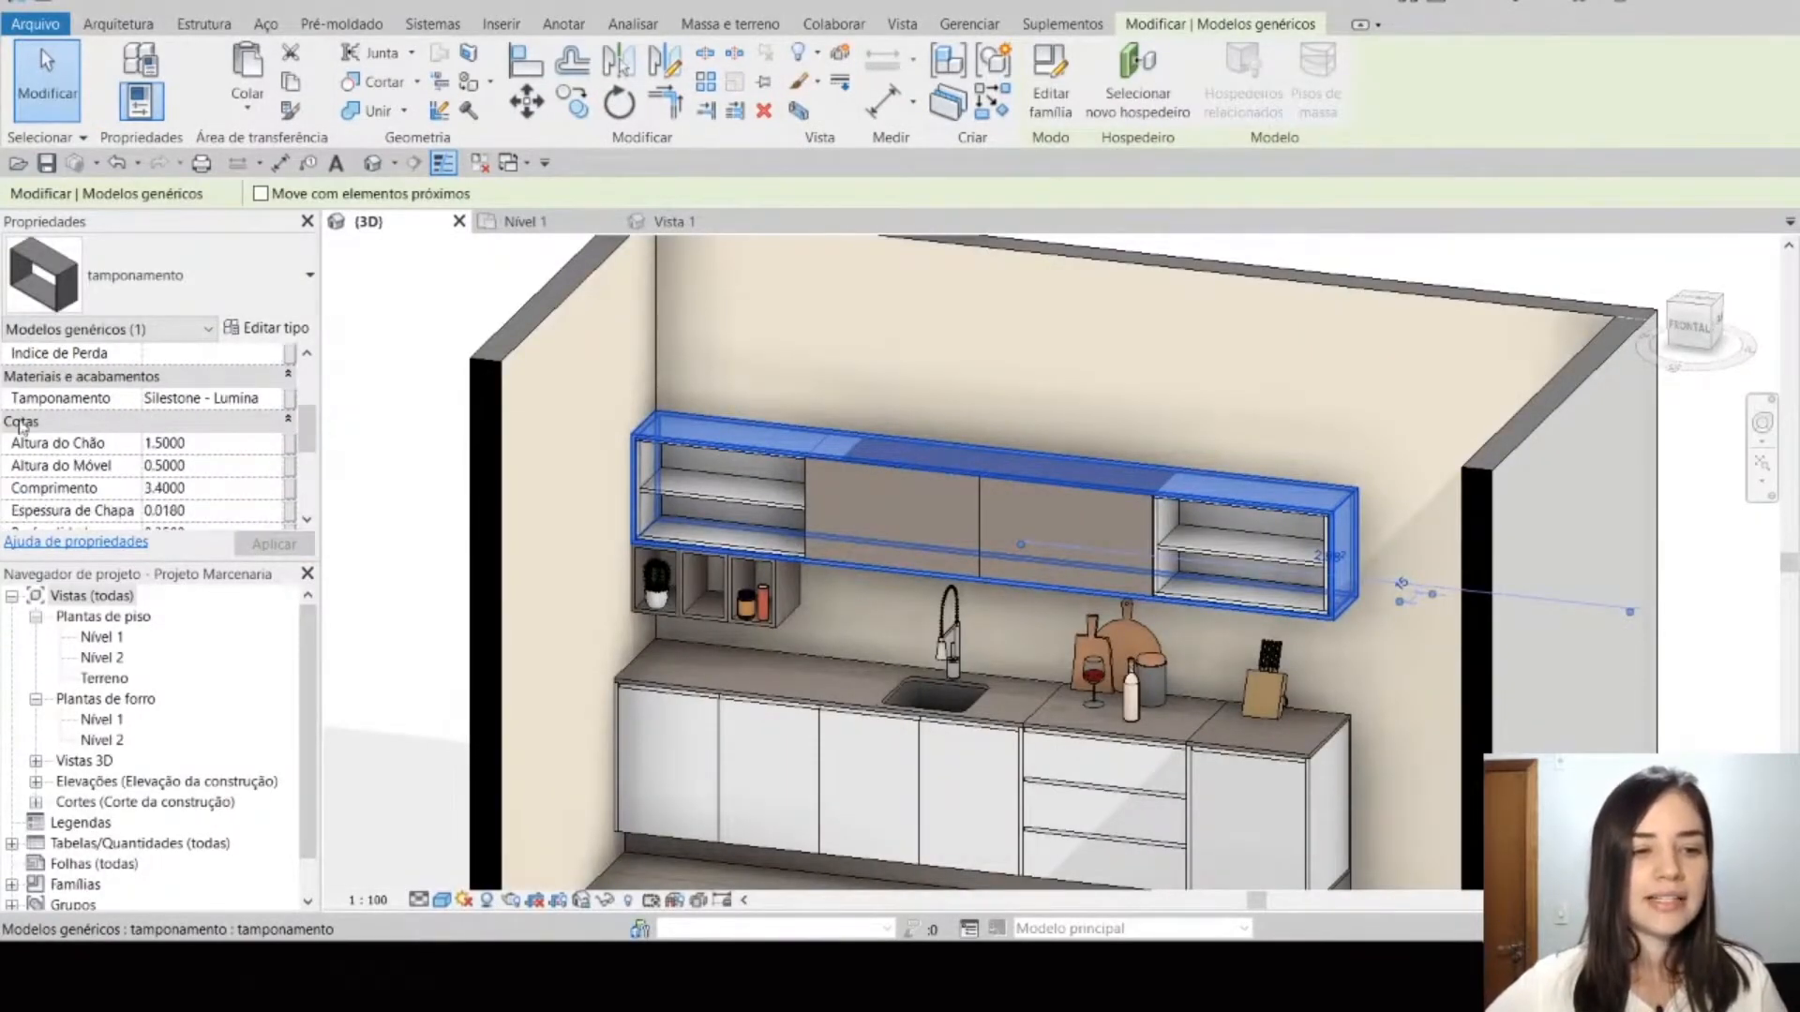
Step: Review the tamponamento family's material and dimension parameters in its family types, and close the family without saving
left_click(689, 221)
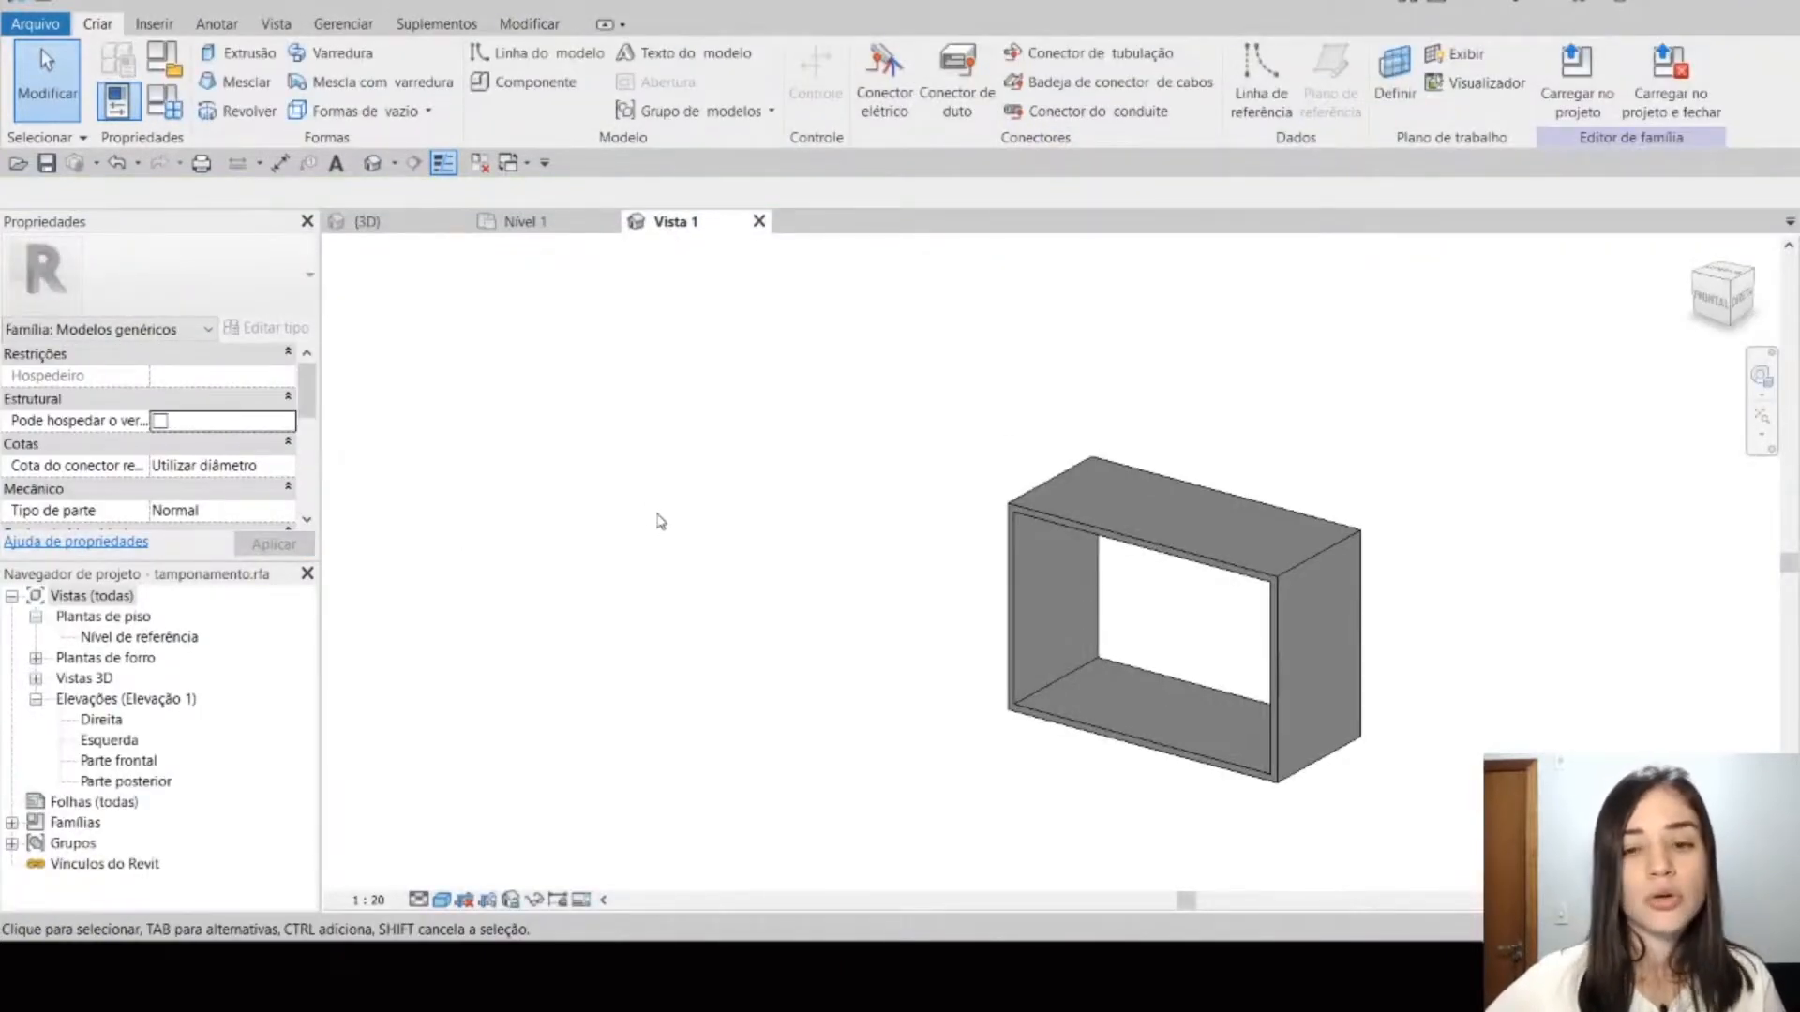
left_click(169, 112)
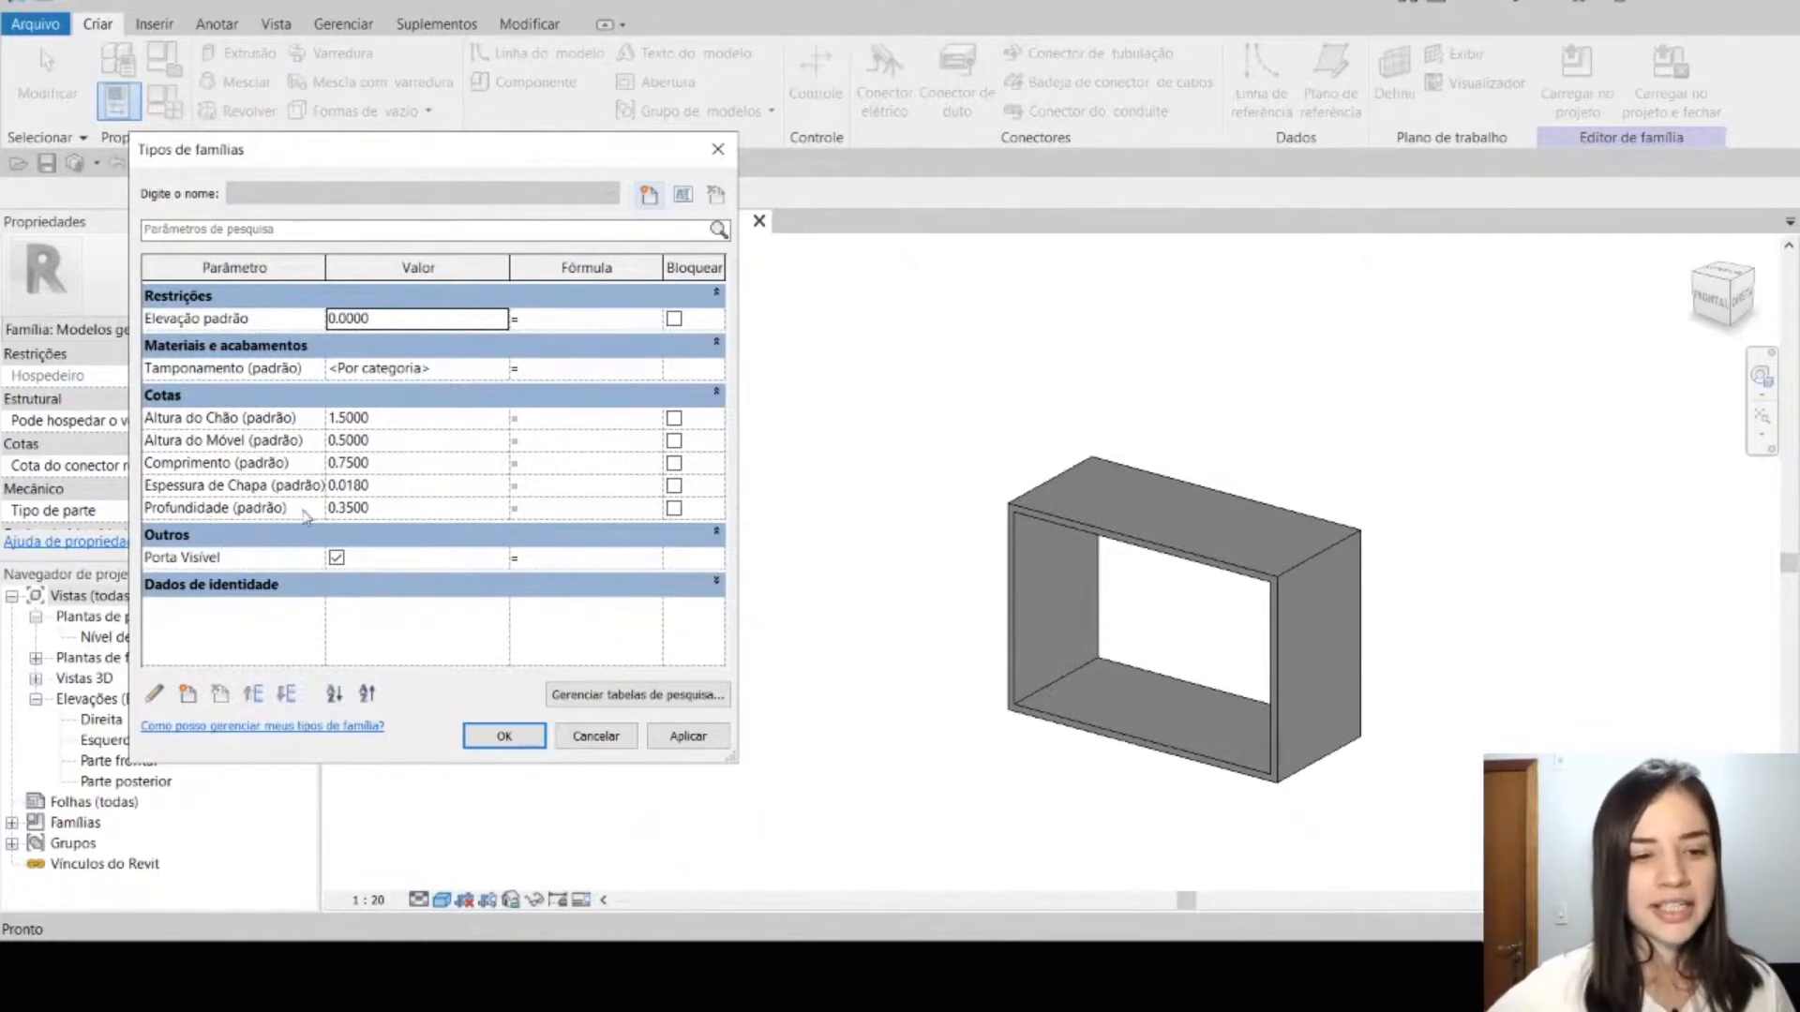
left_click(390, 461)
left_click(261, 459)
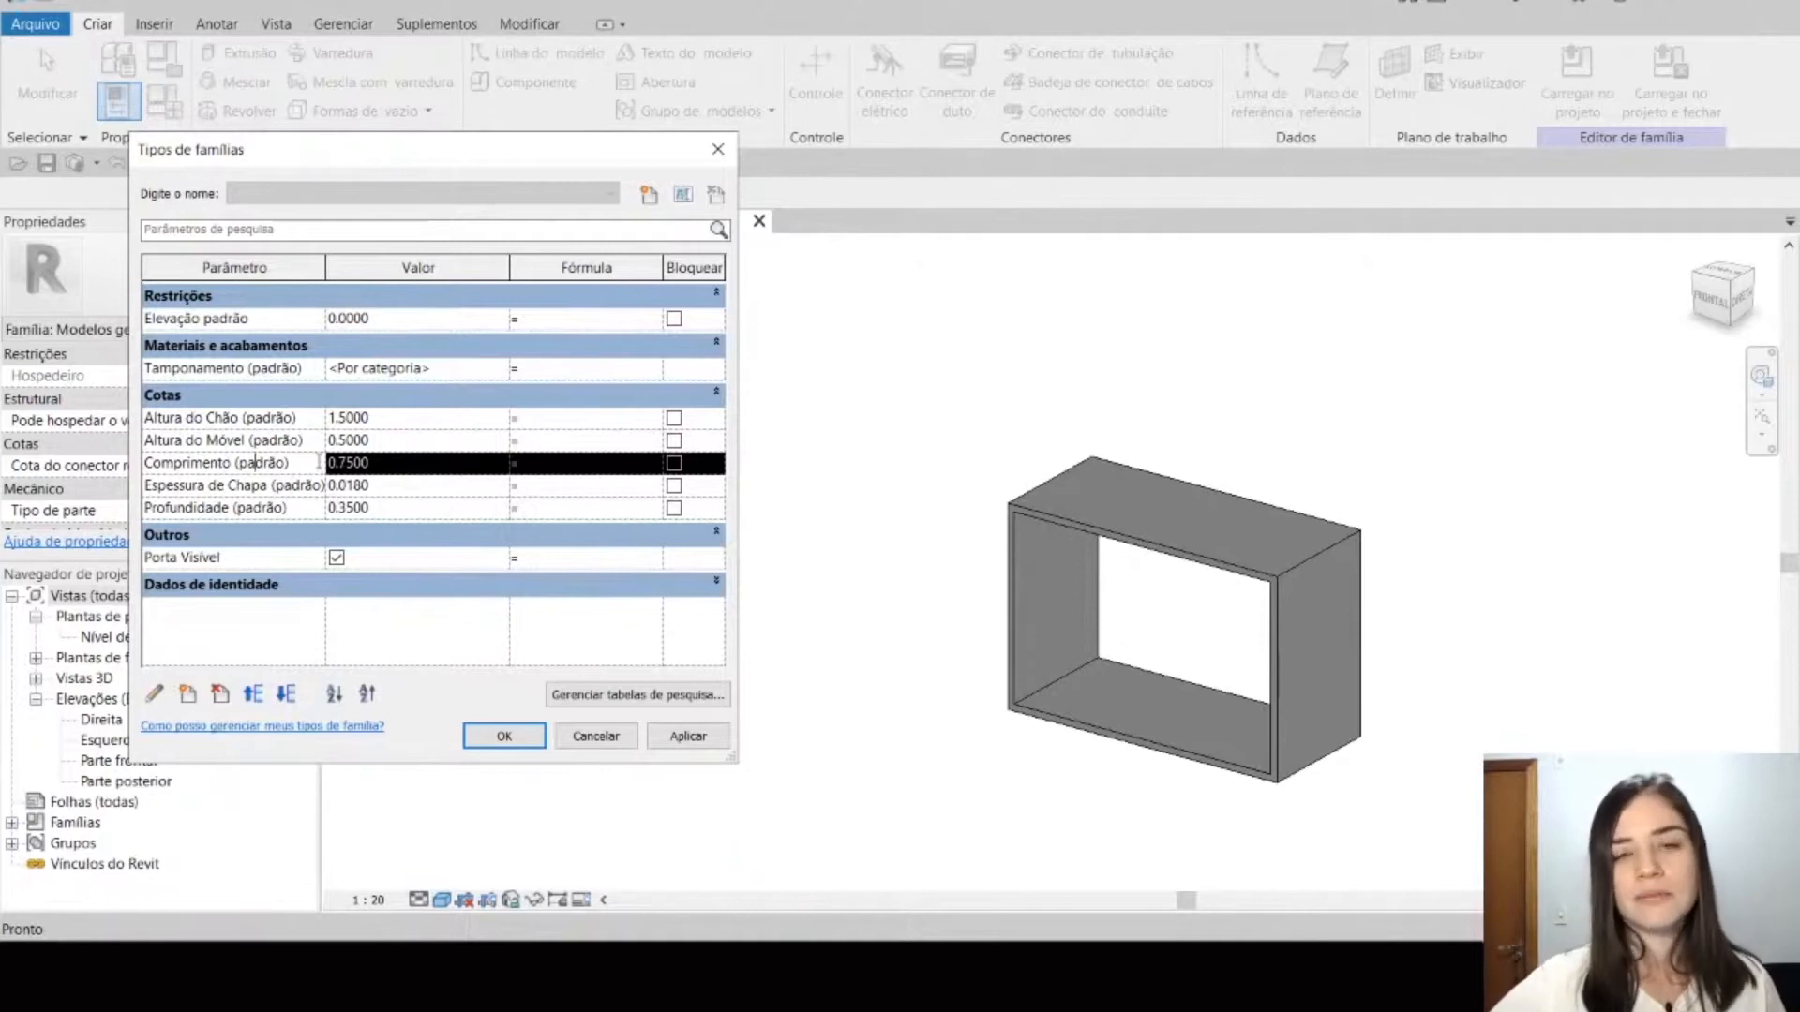
left_click(597, 735)
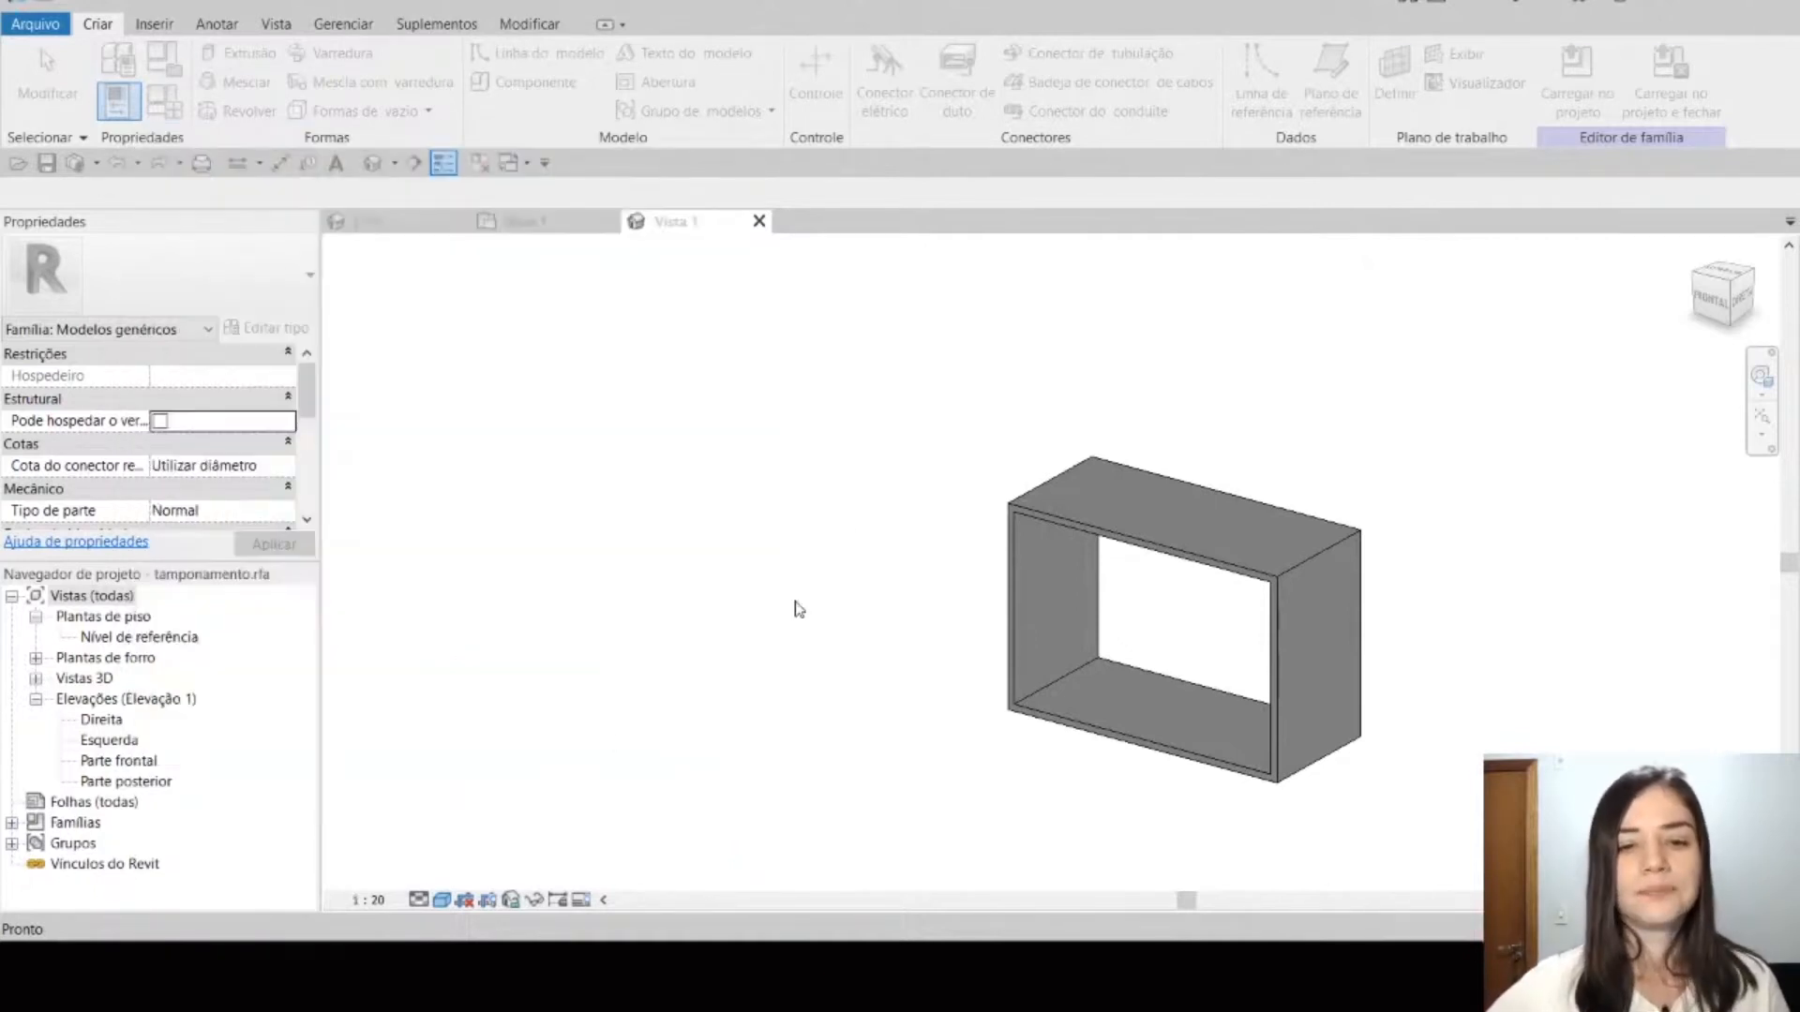
left_click(759, 221)
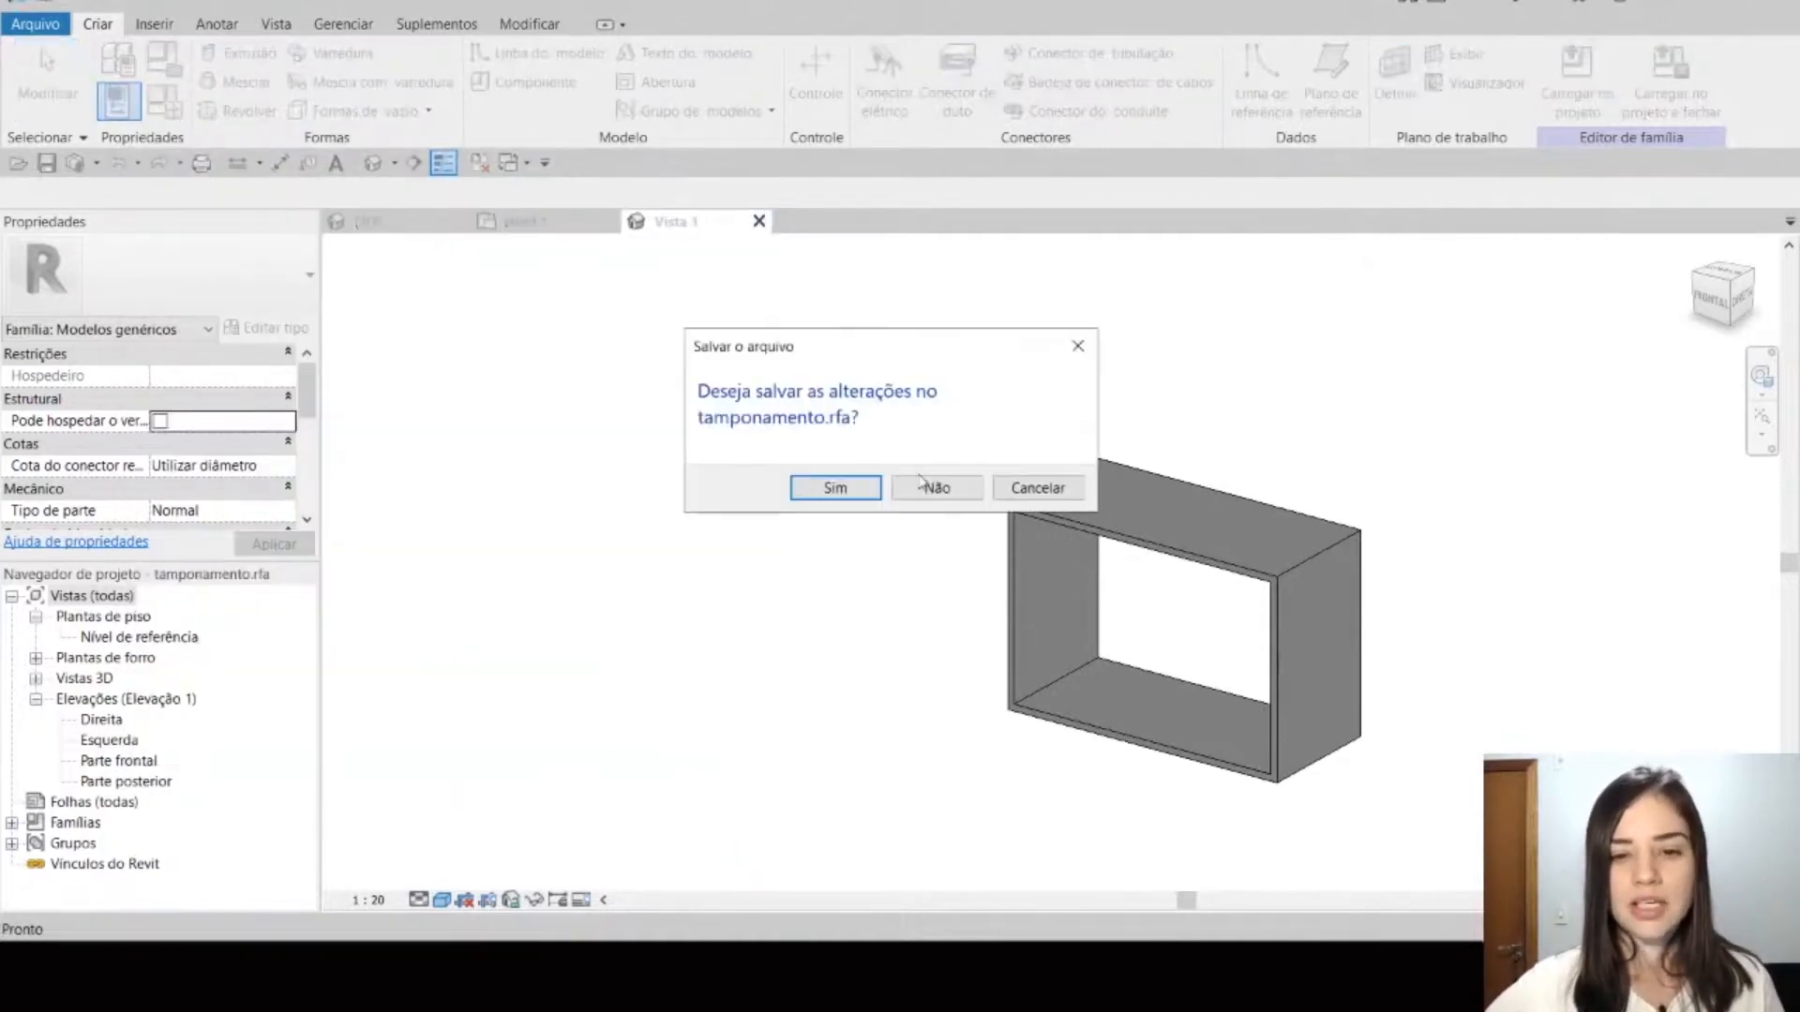
left_click(932, 487)
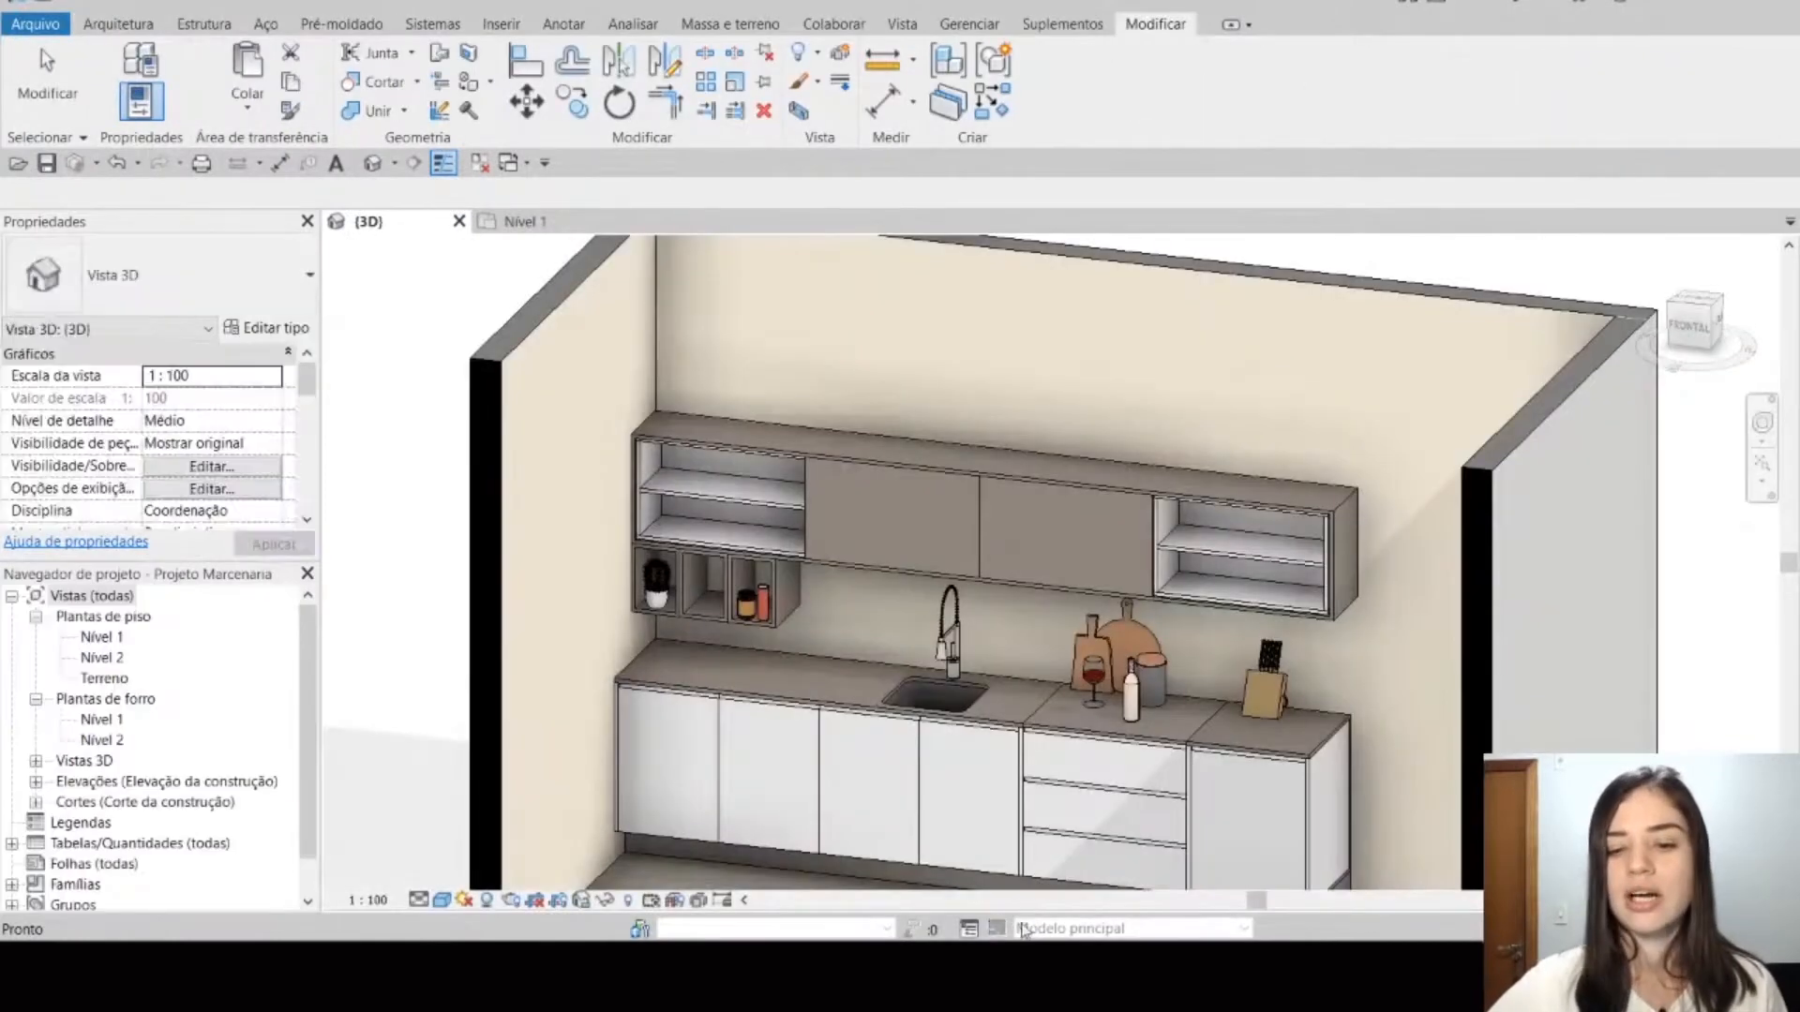
left_click(1137, 892)
key("Right")
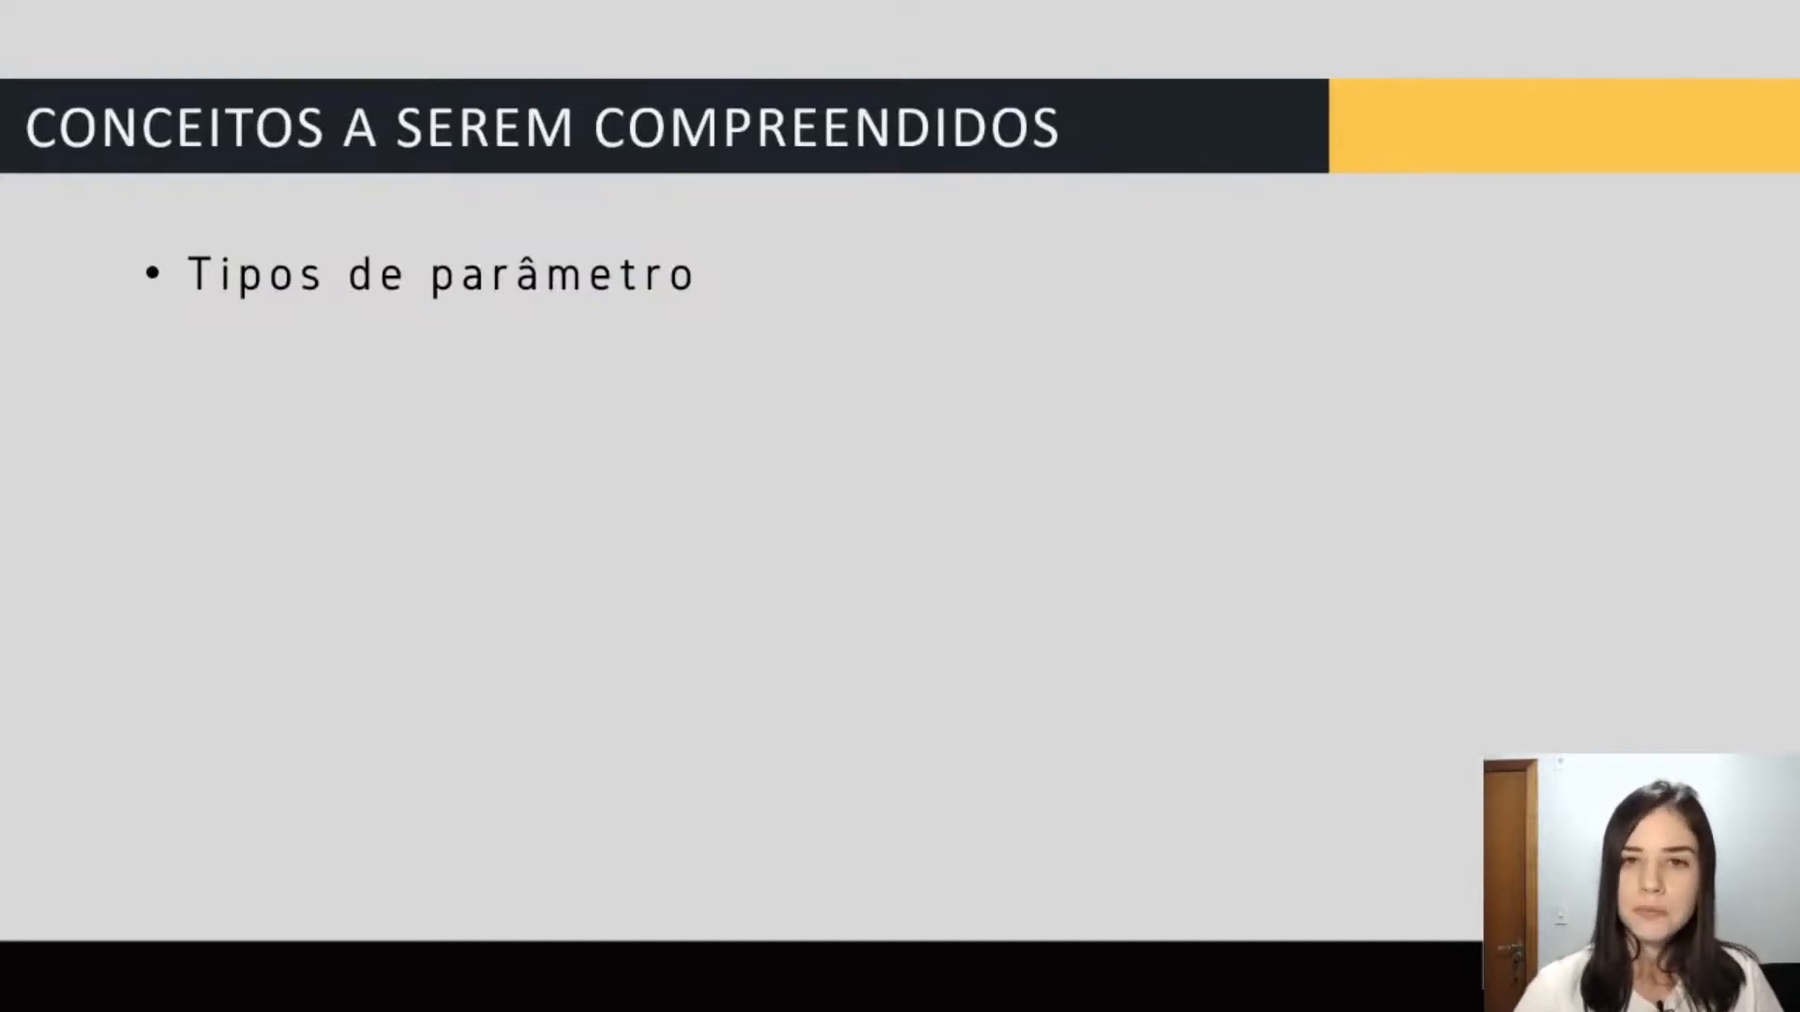
key("Right")
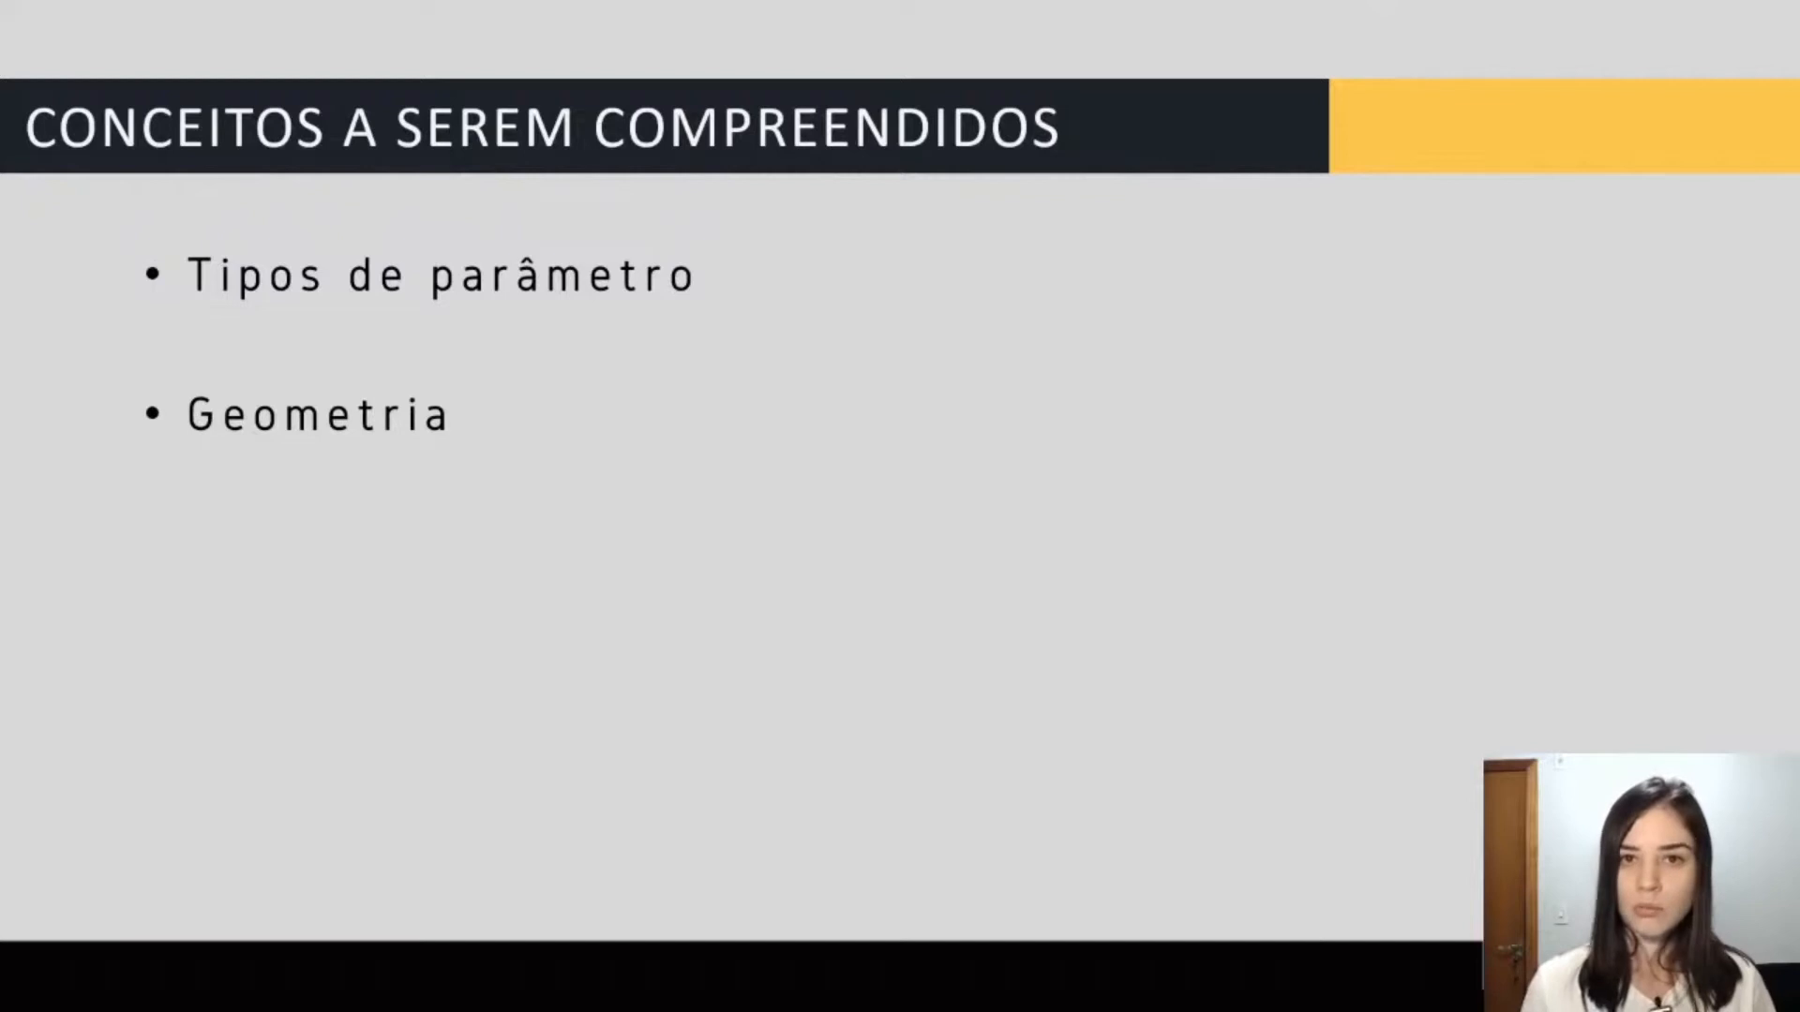
key("Right")
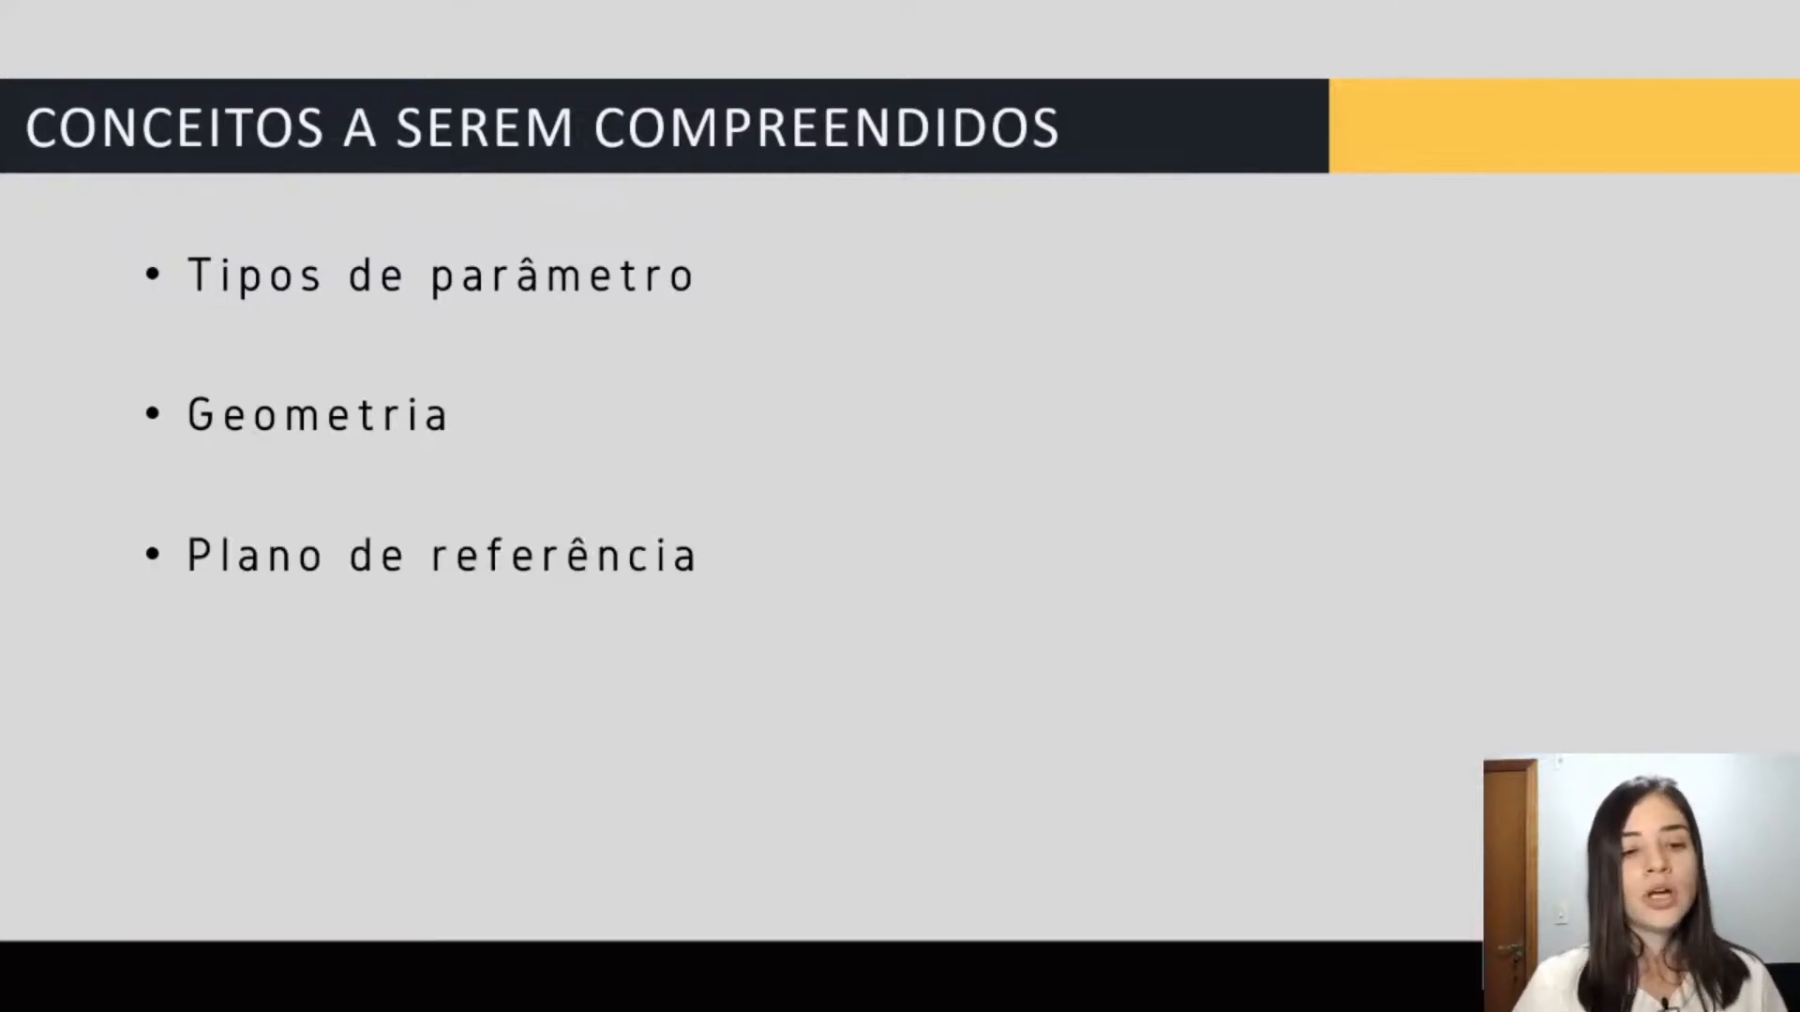
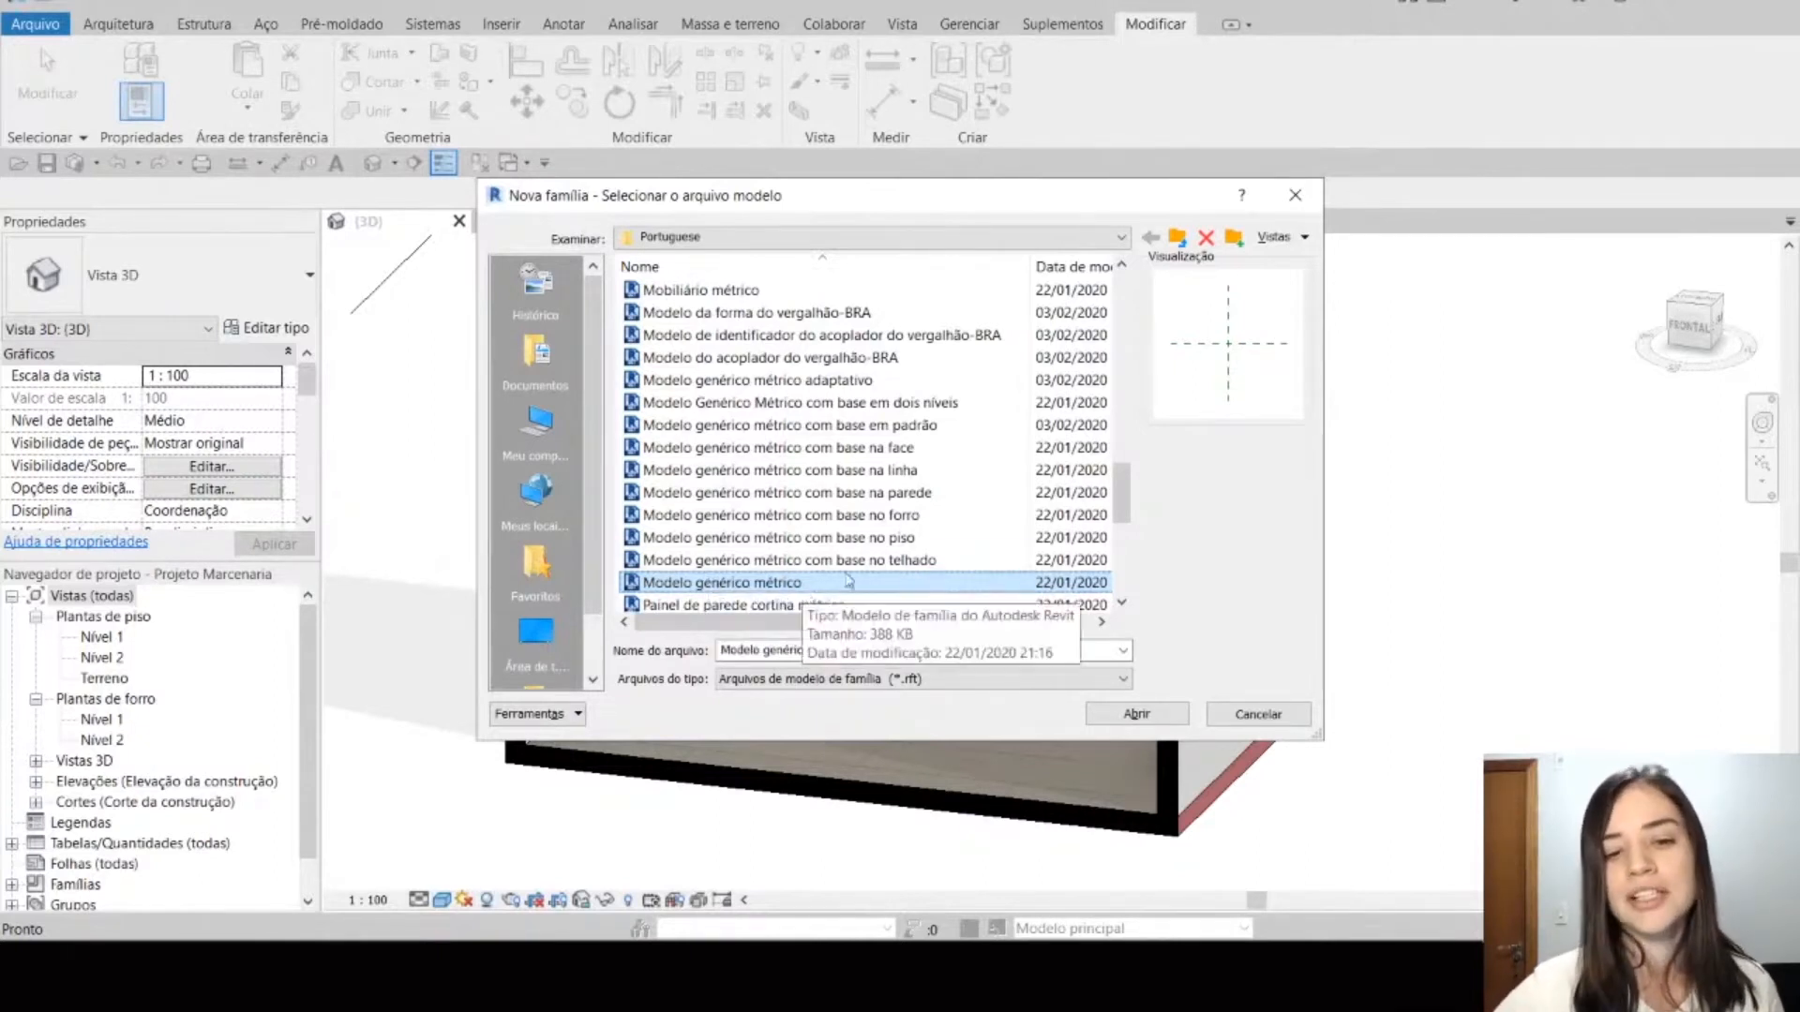
Step: Create a new family from the Modelo genérico métrico template
left_click(1172, 717)
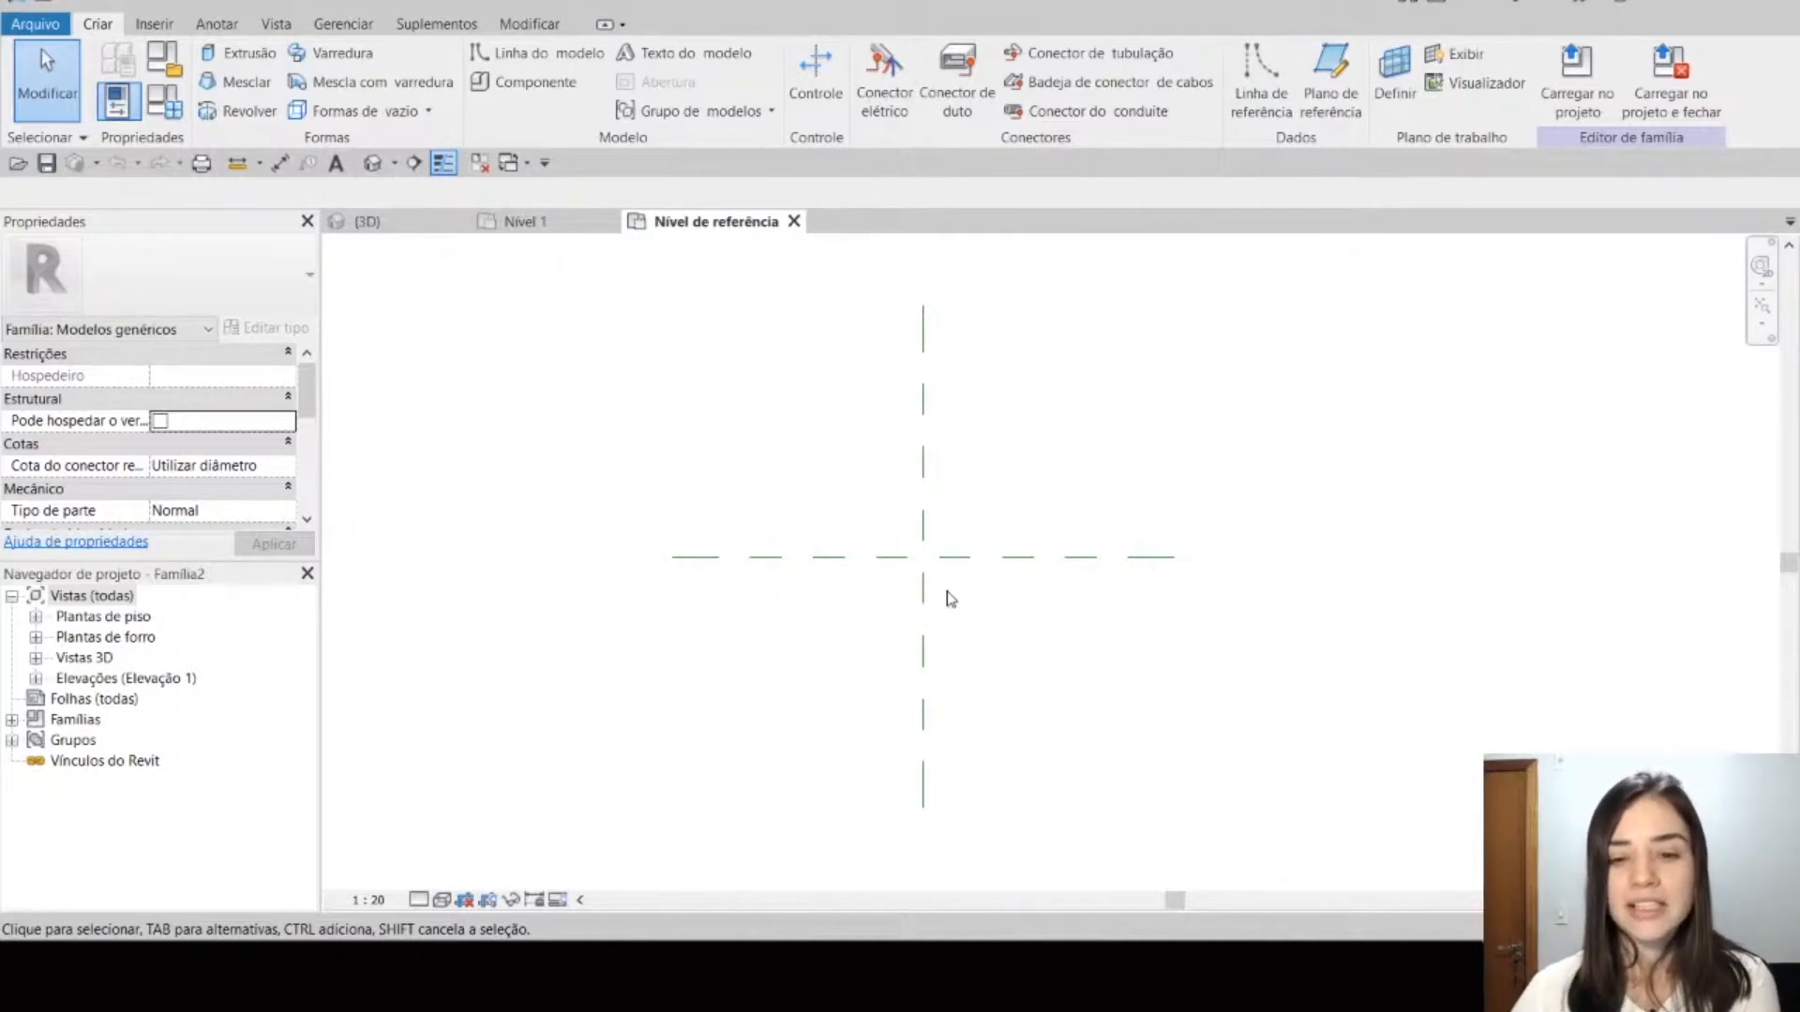
Step: Examine the names and pinned state of the template's two default centre reference planes, Centro (Frente/Trás) and Centro (Esquerda/Direita)
left_click(924, 603)
left_click(999, 558)
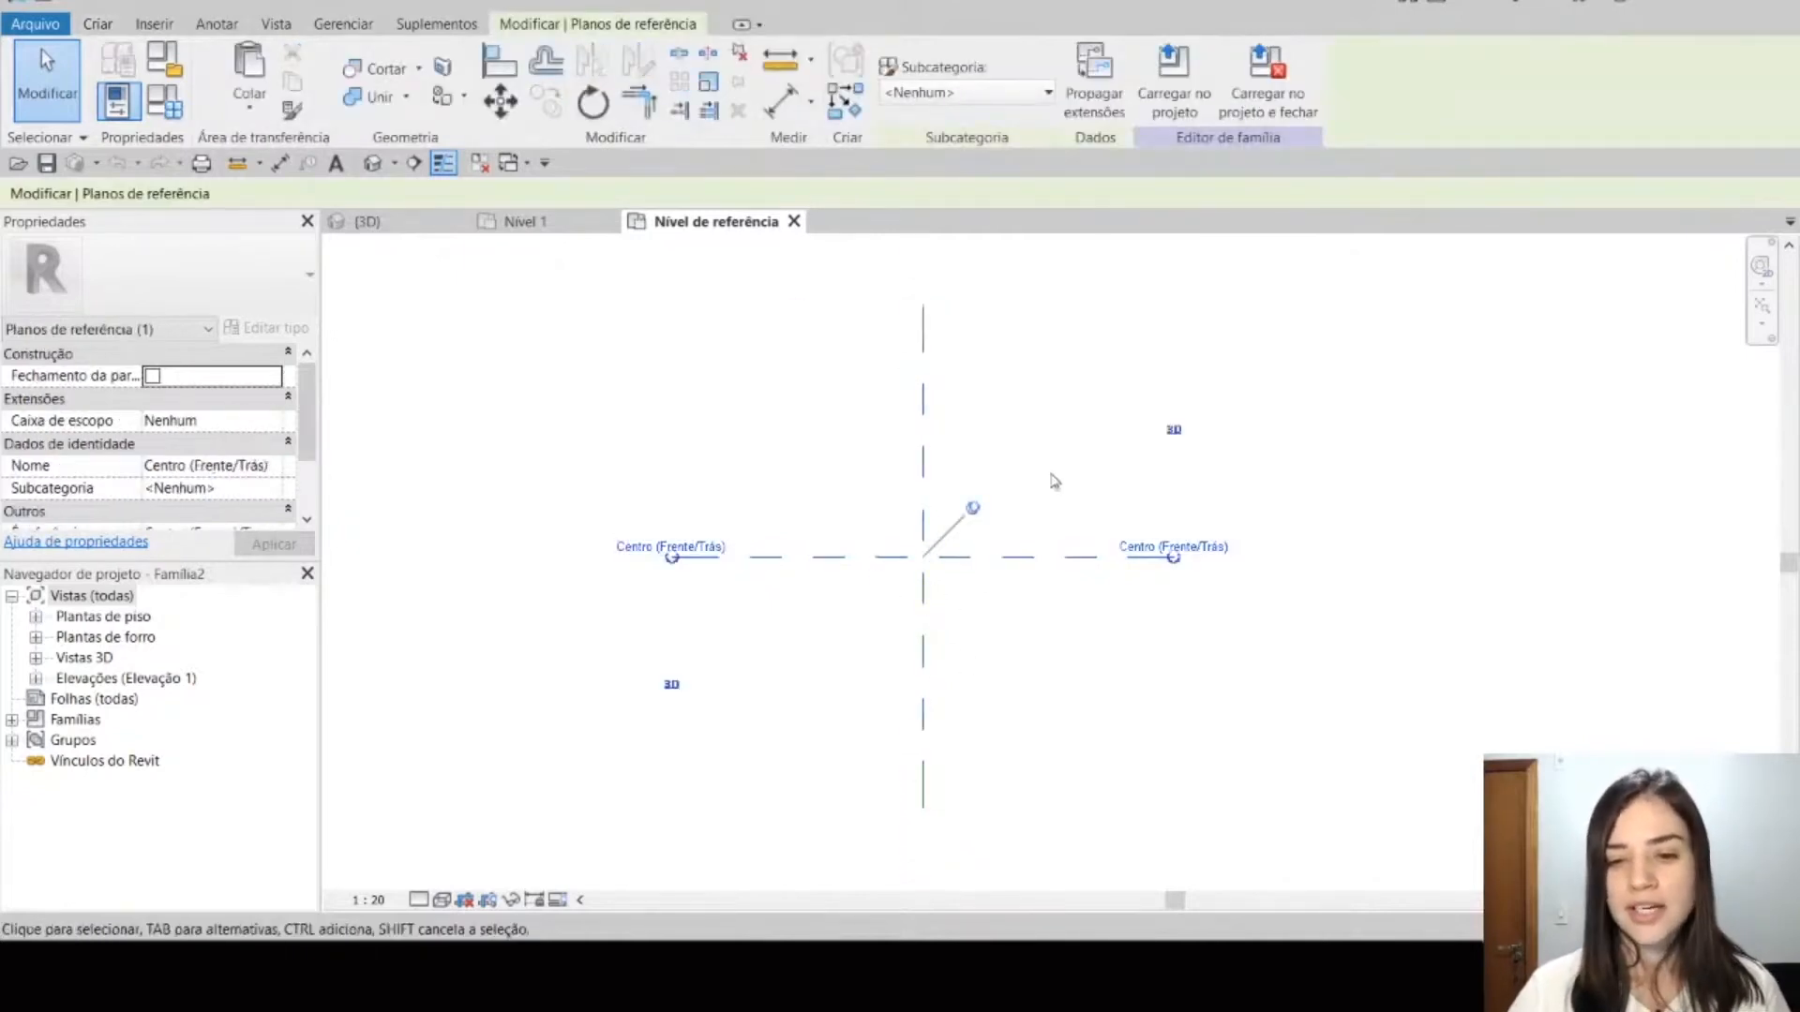
left_click(1051, 475)
middle_click_drag(1022, 571, 982, 554)
left_click(883, 603)
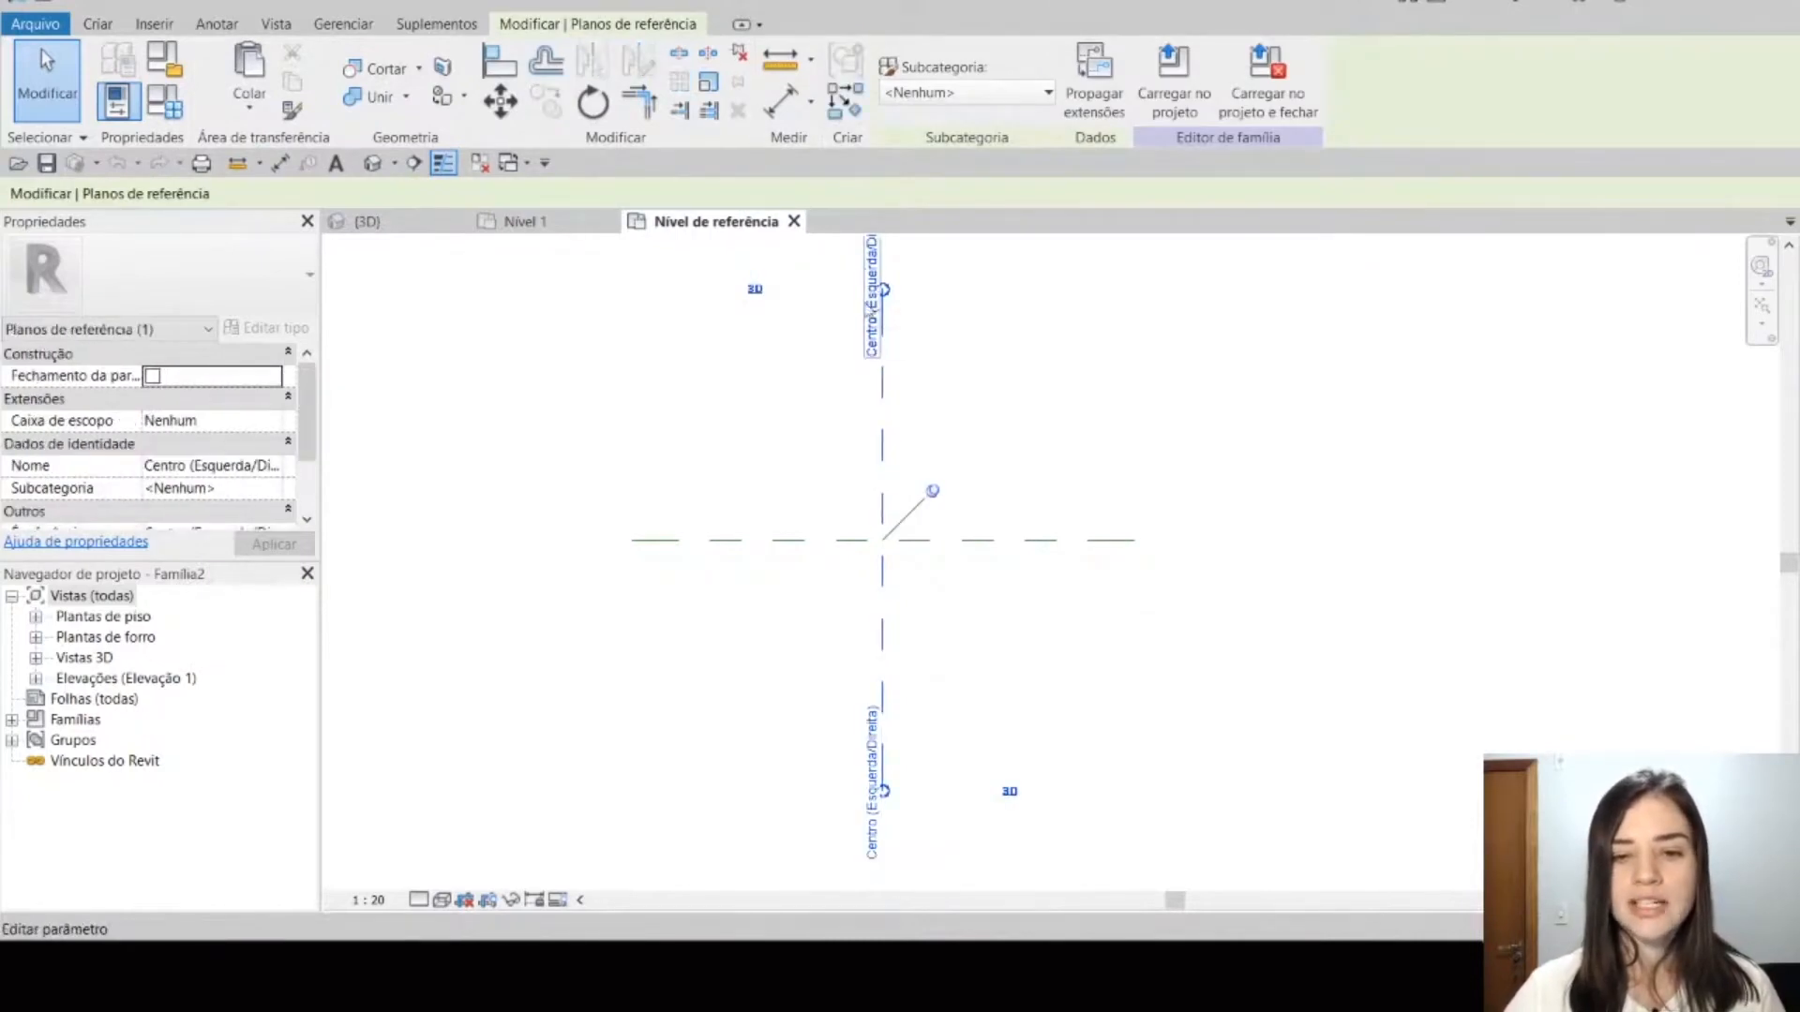
middle_click_drag(906, 399, 912, 495)
middle_click_drag(895, 702, 880, 601)
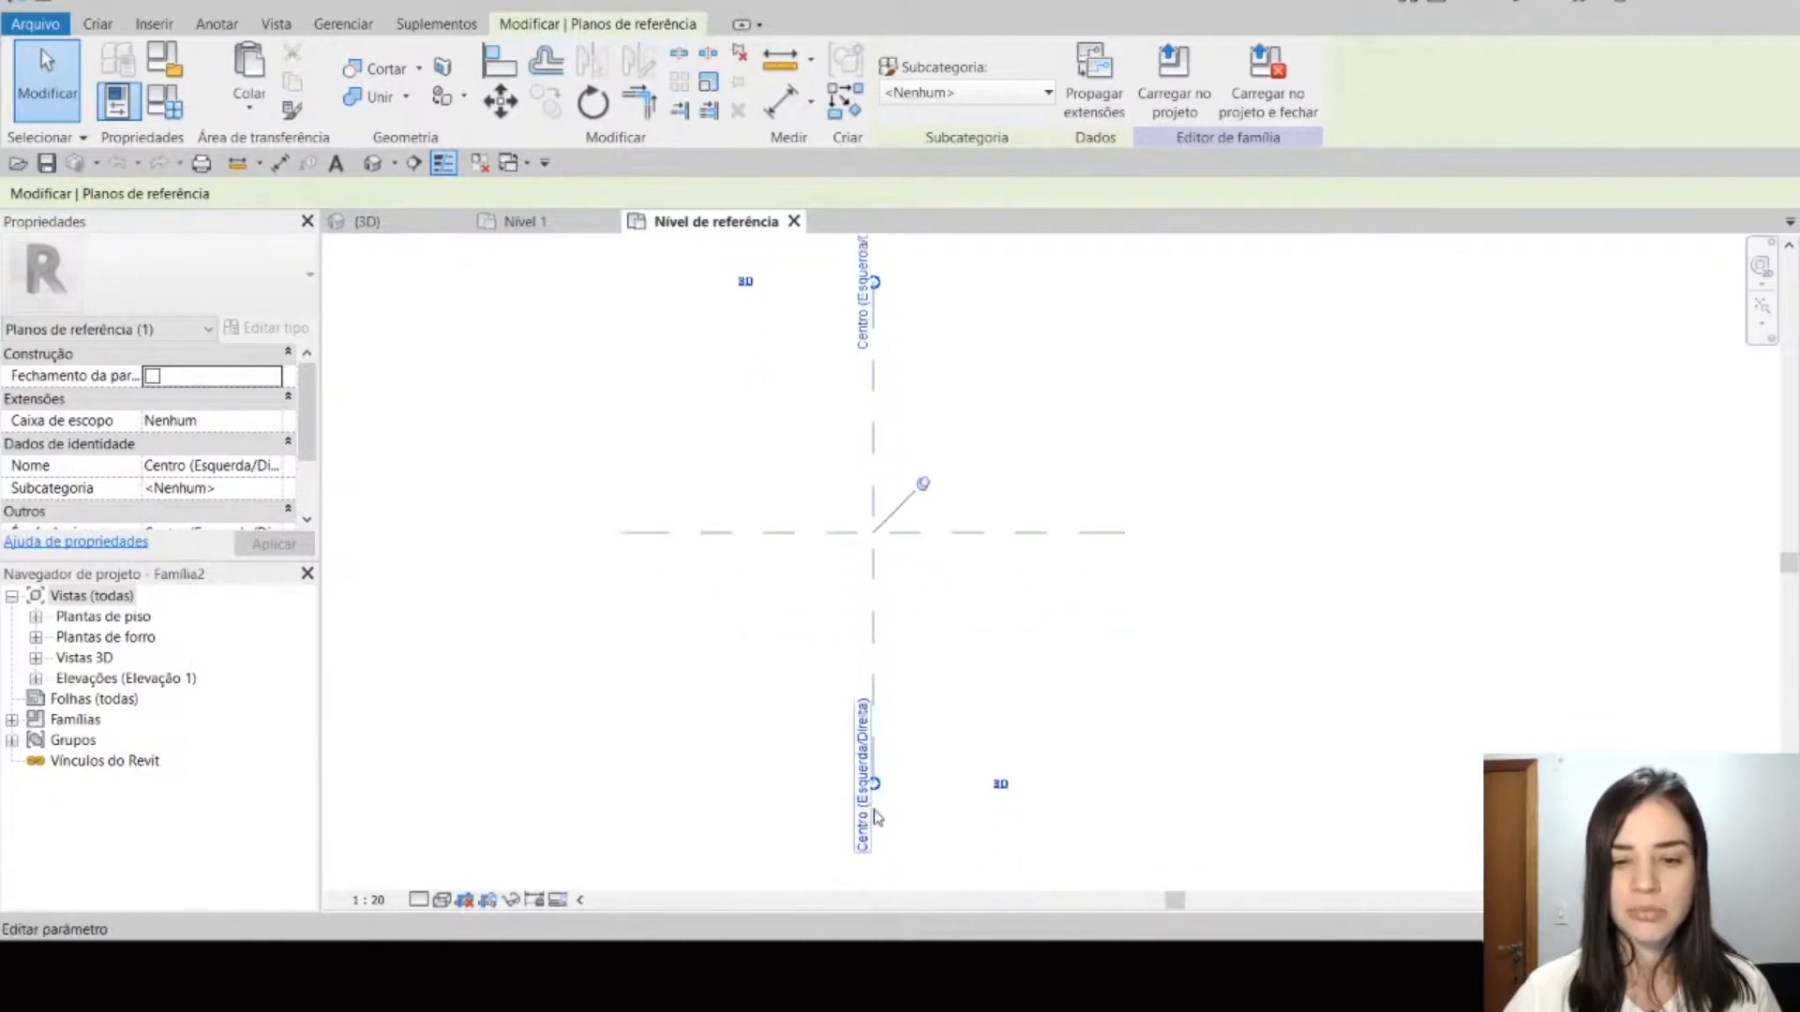
middle_click_drag(986, 621, 1013, 663)
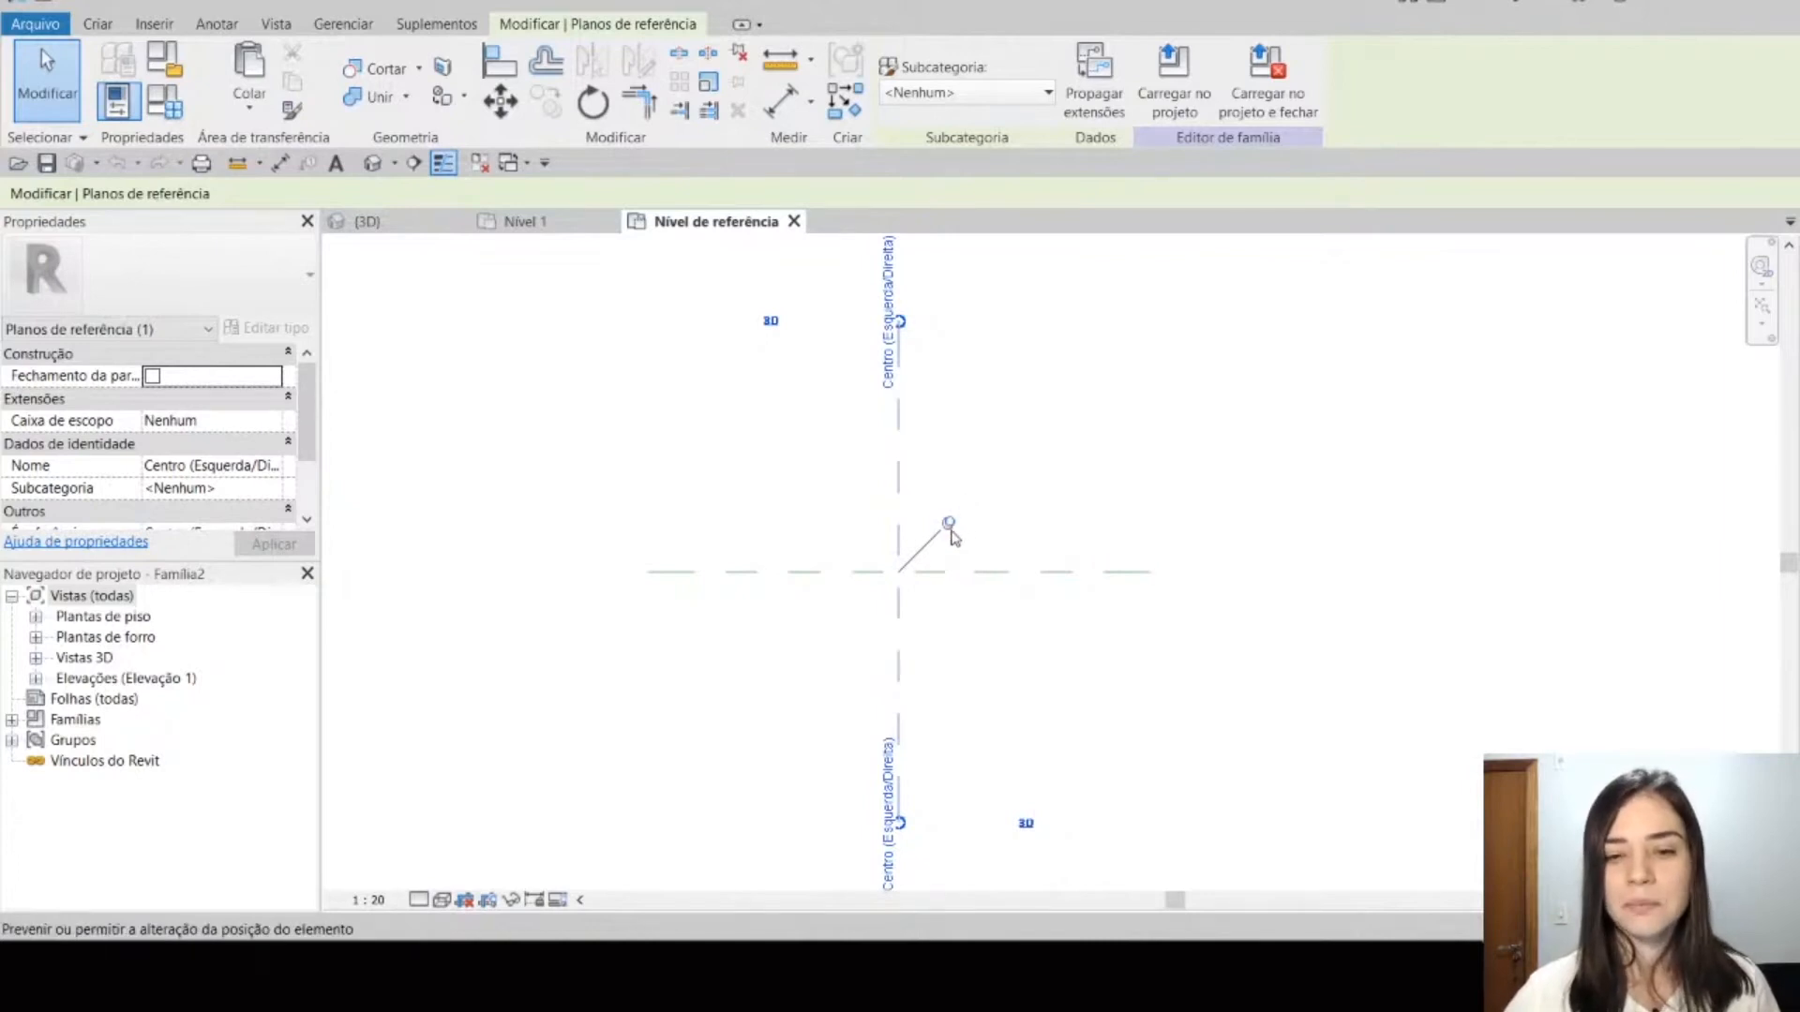
left_click(1028, 582)
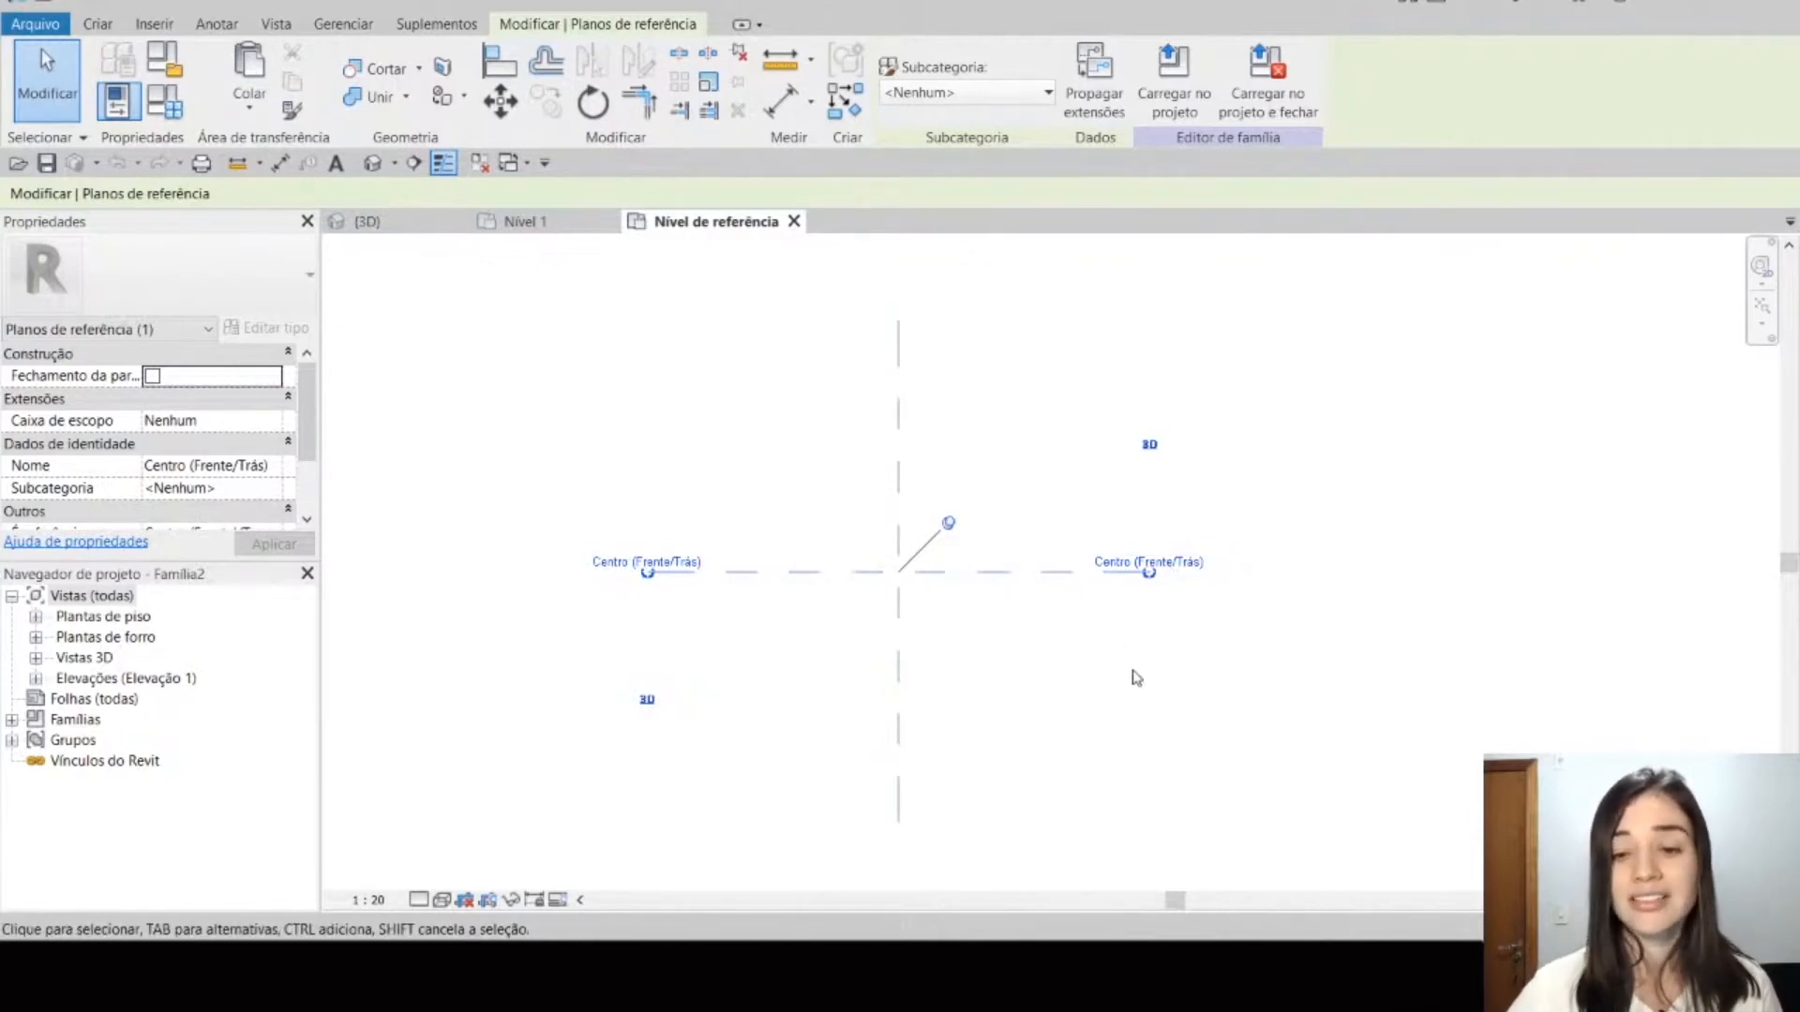
key("Escape")
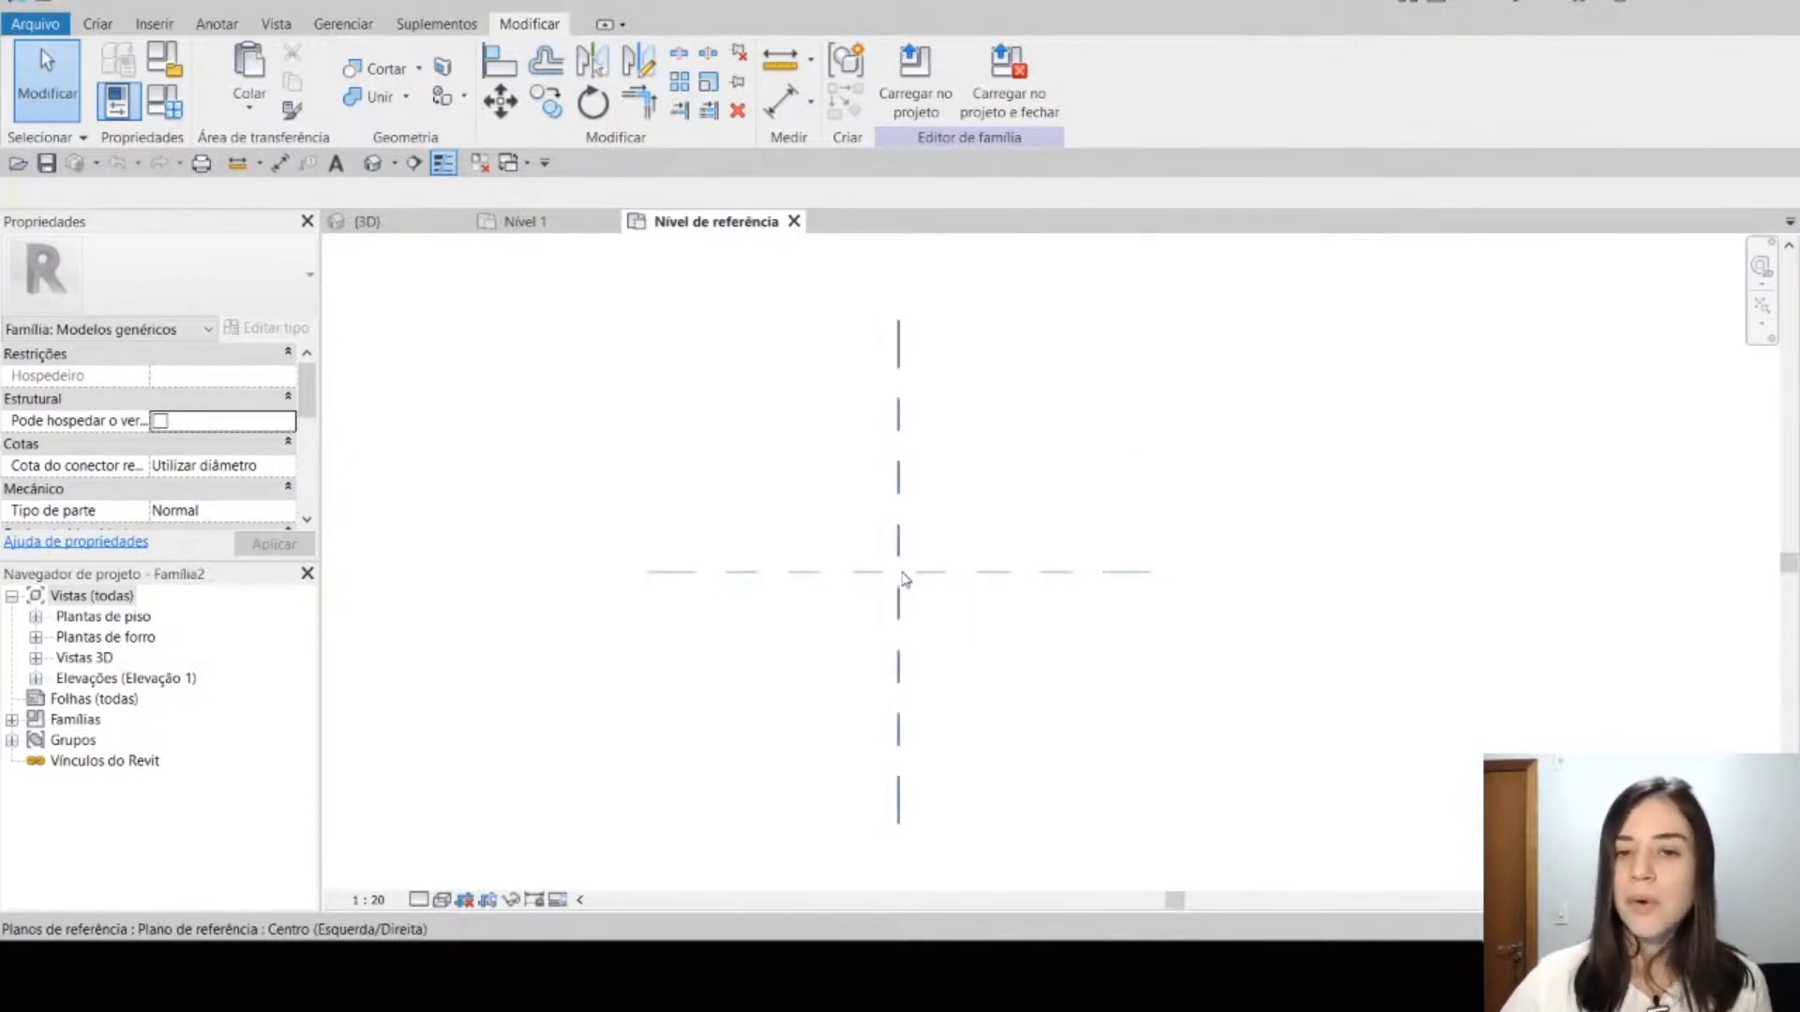
left_click(952, 574)
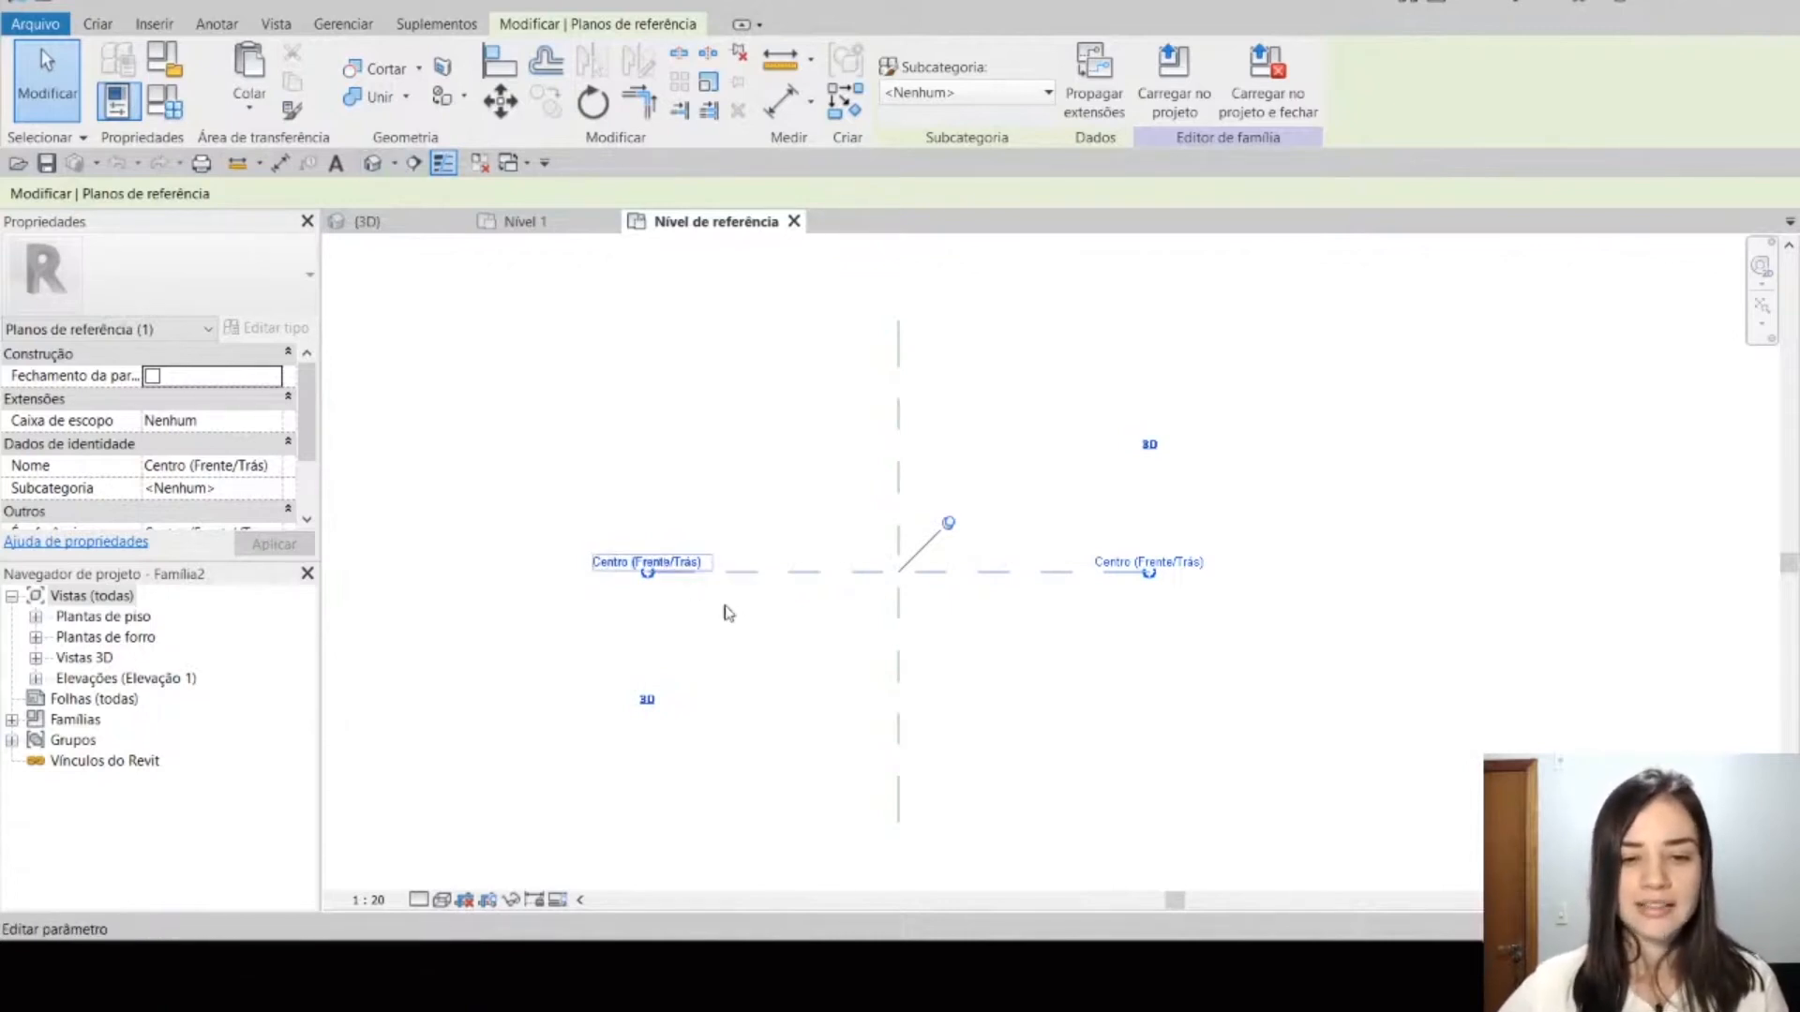
left_click(397, 165)
left_click(410, 217)
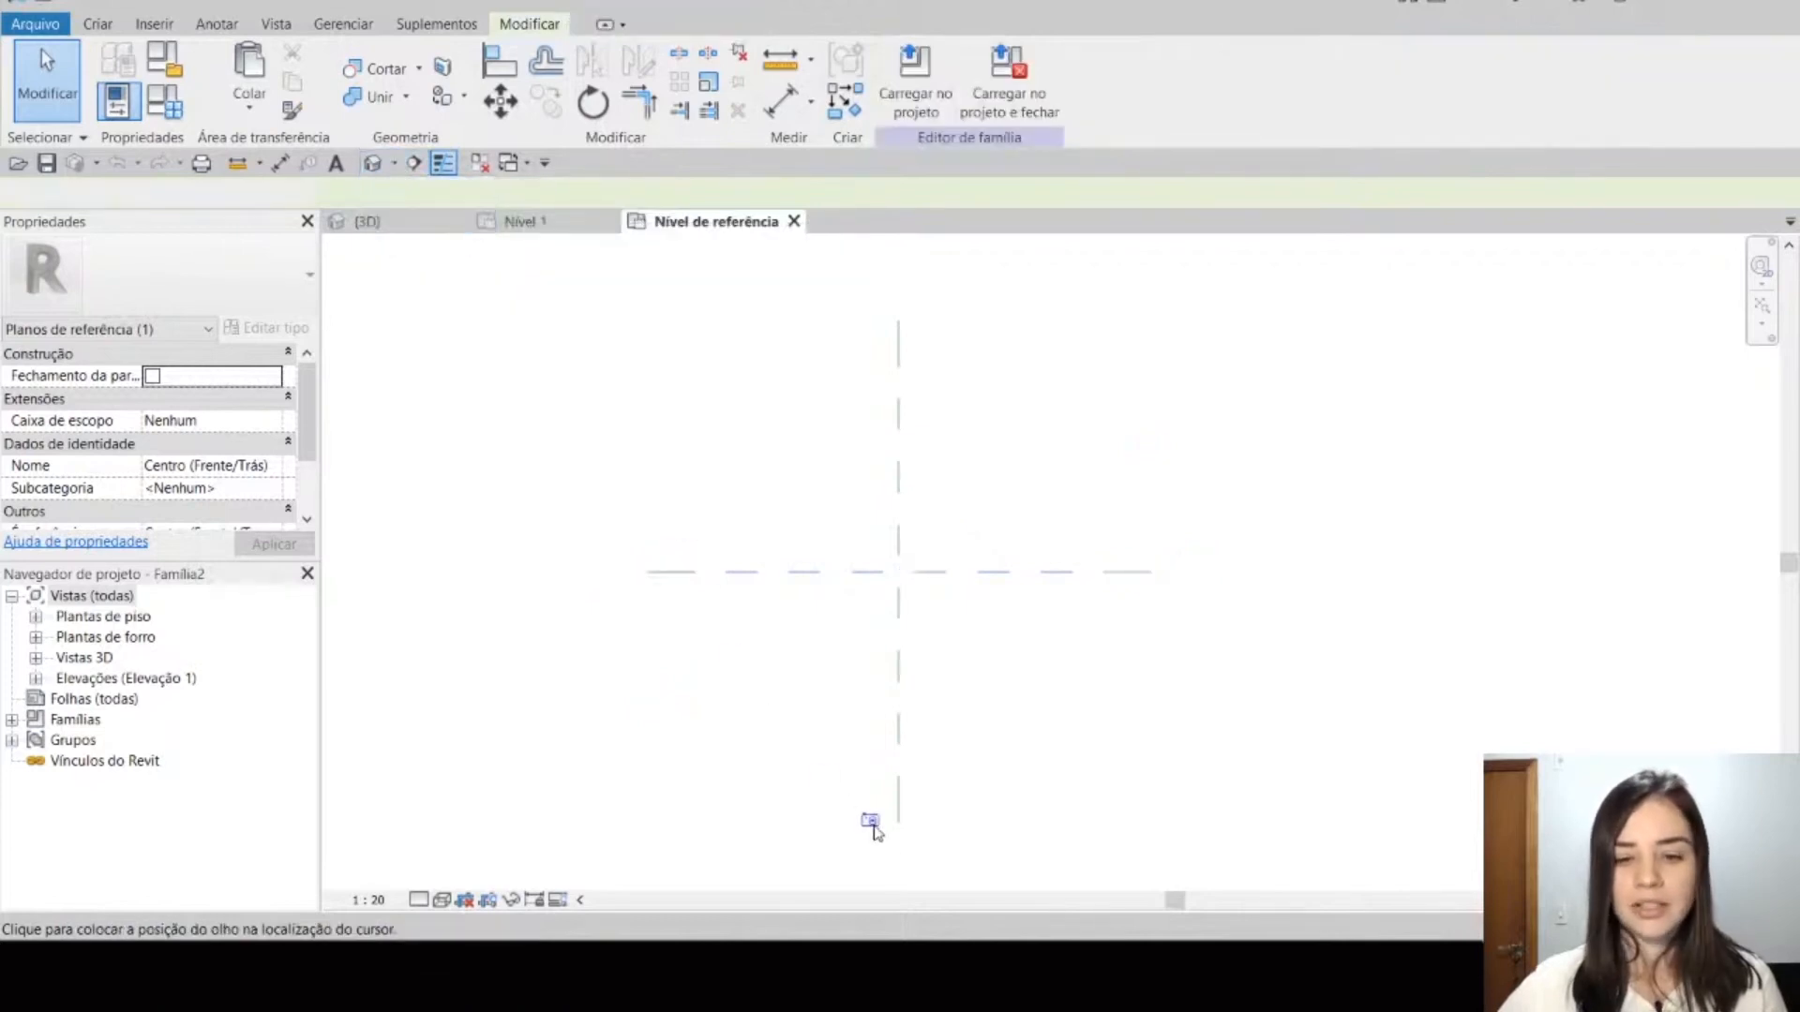
left_click(899, 846)
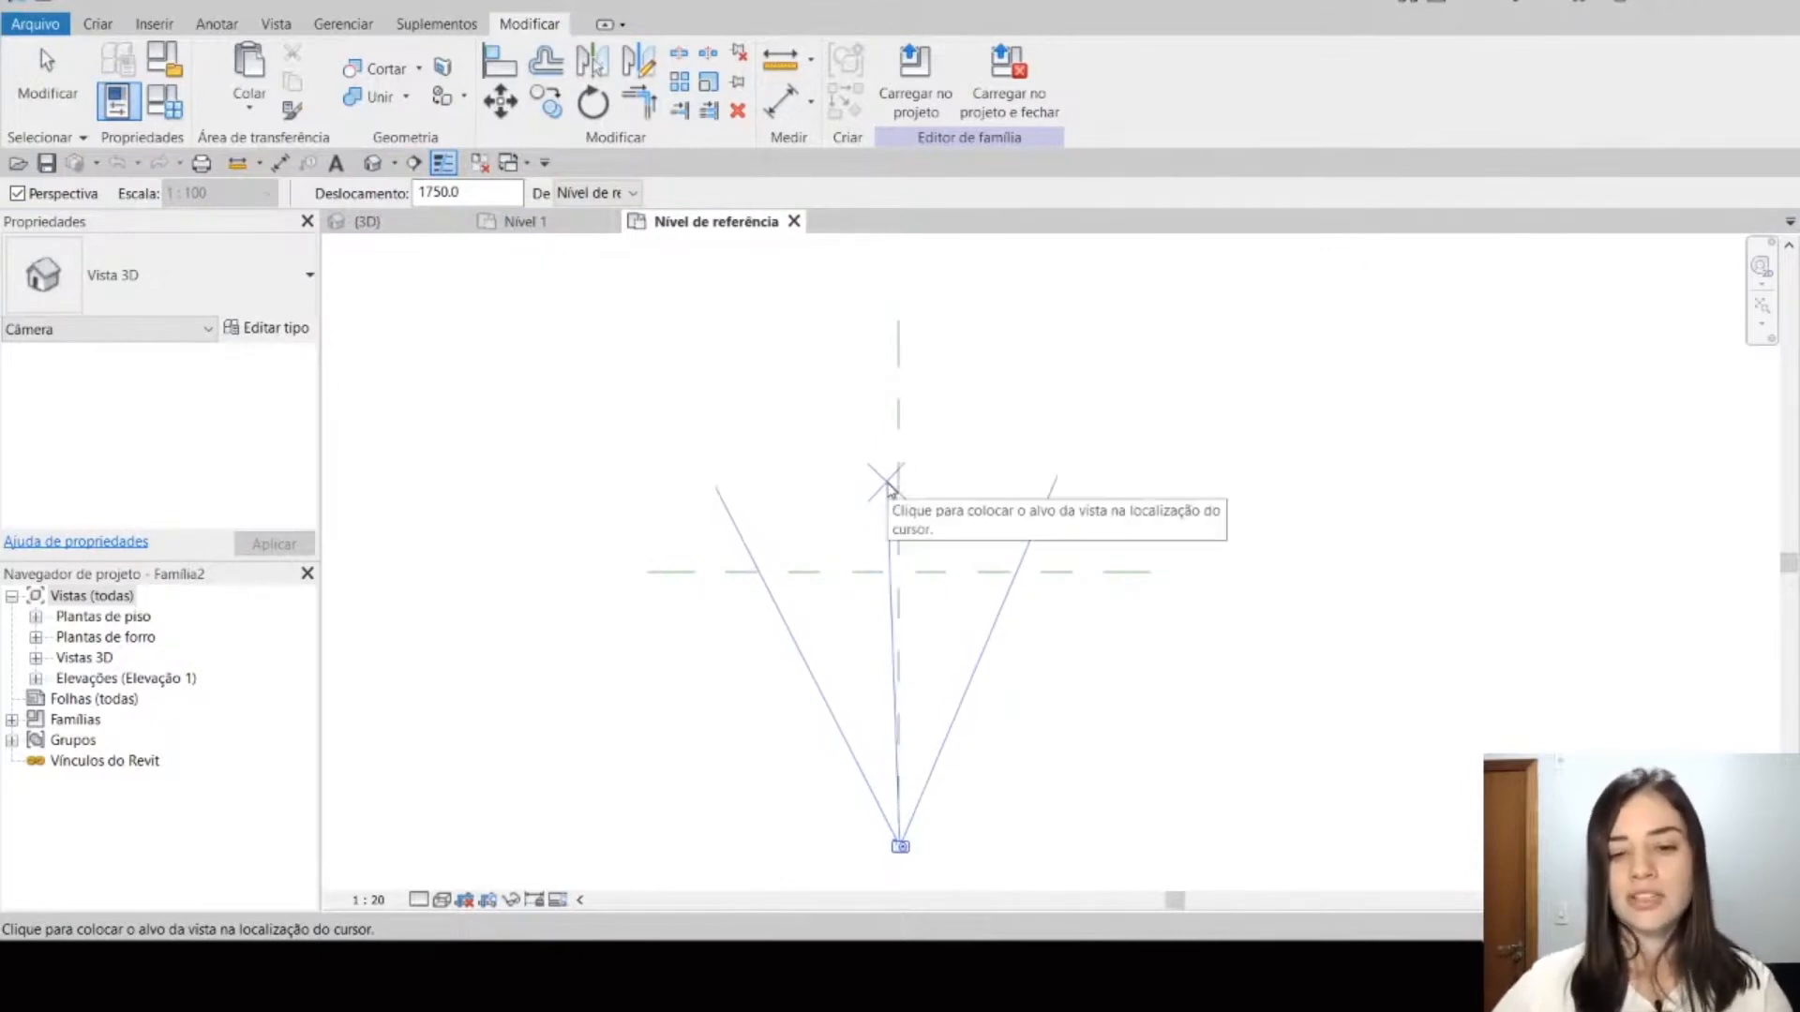
key("Escape")
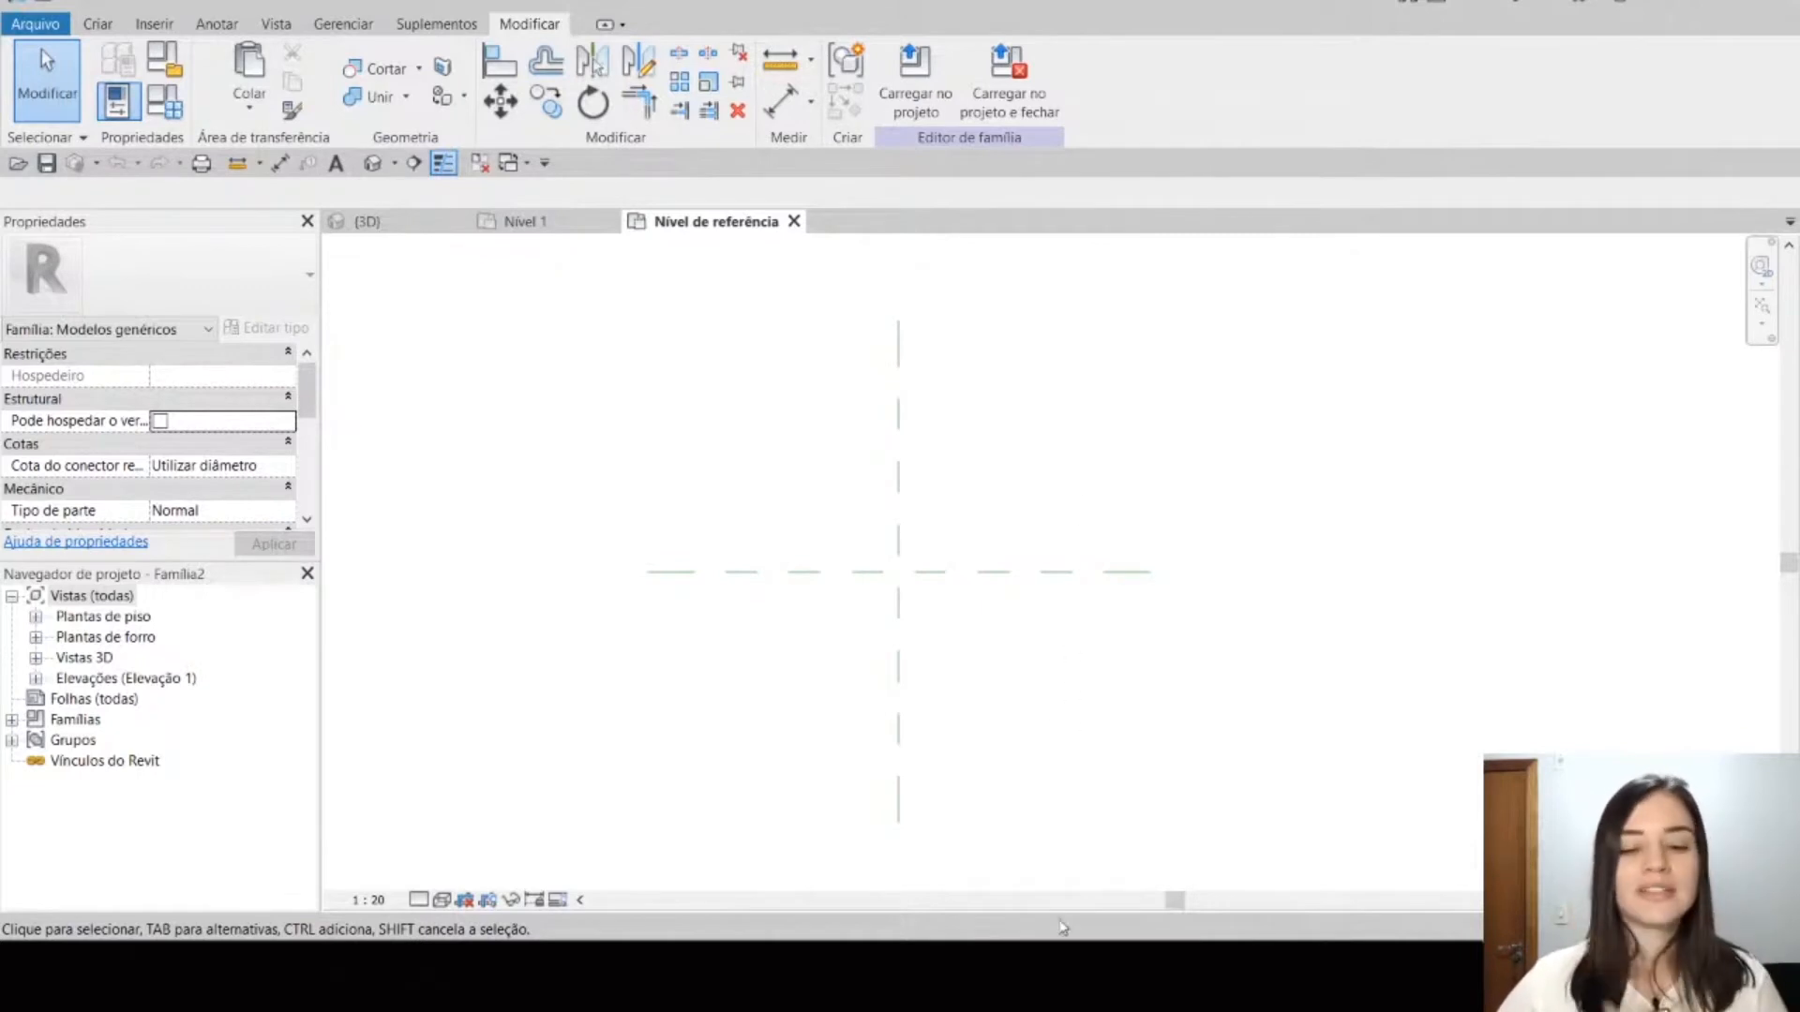
Step: Switch to the presentation to read the general rule about basic reference planes, and return to the Revit family
left_click(1106, 926)
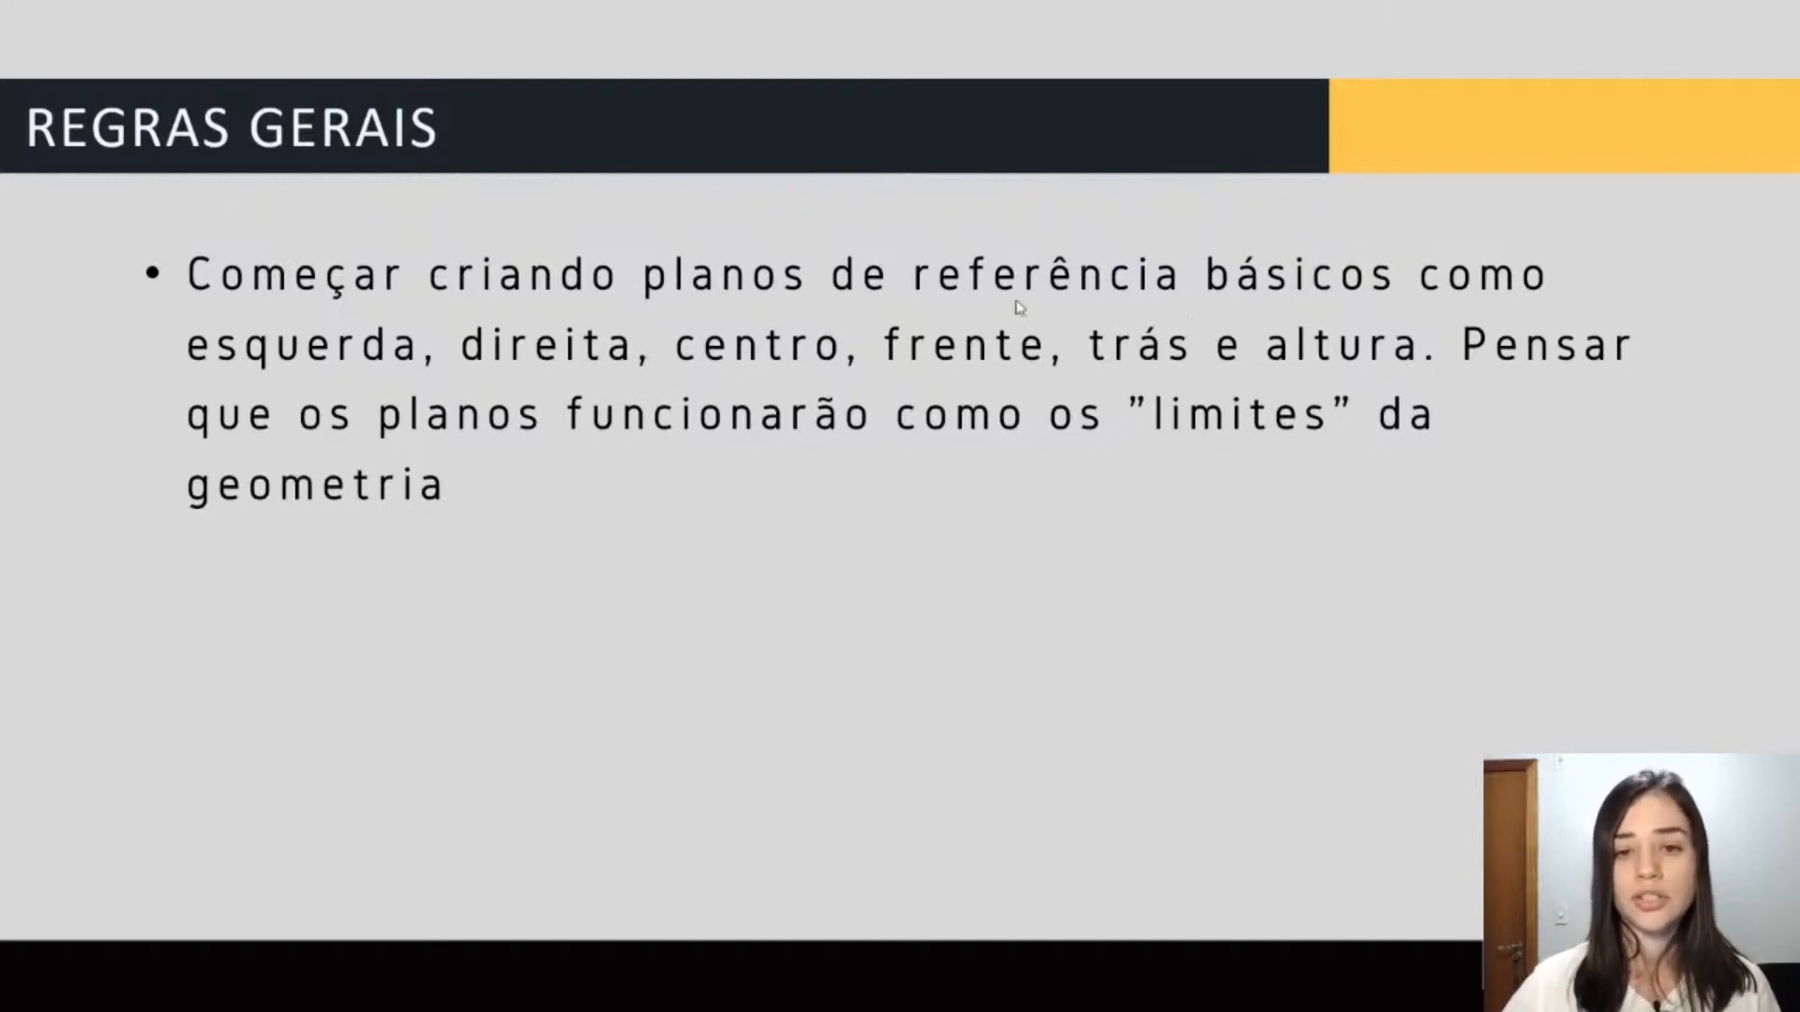
key("alt+Tab")
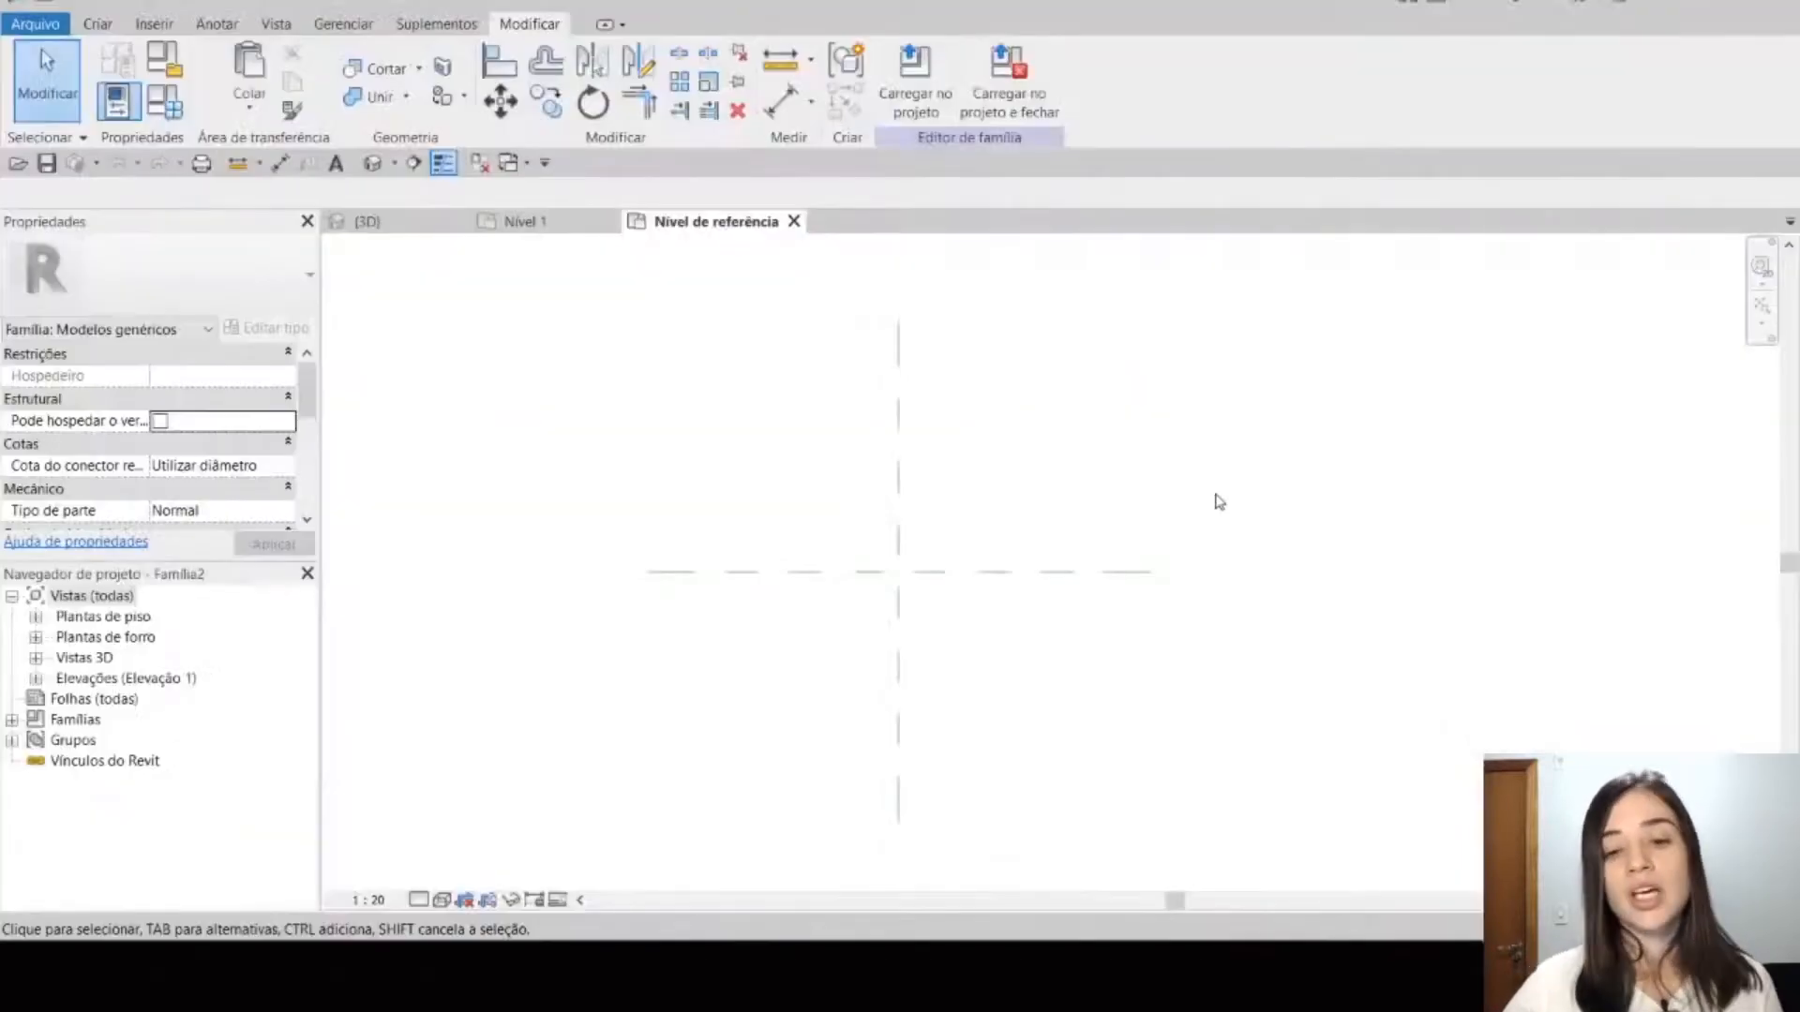
middle_click_drag(1209, 519, 1196, 493)
scroll(1182, 483, "up", 1)
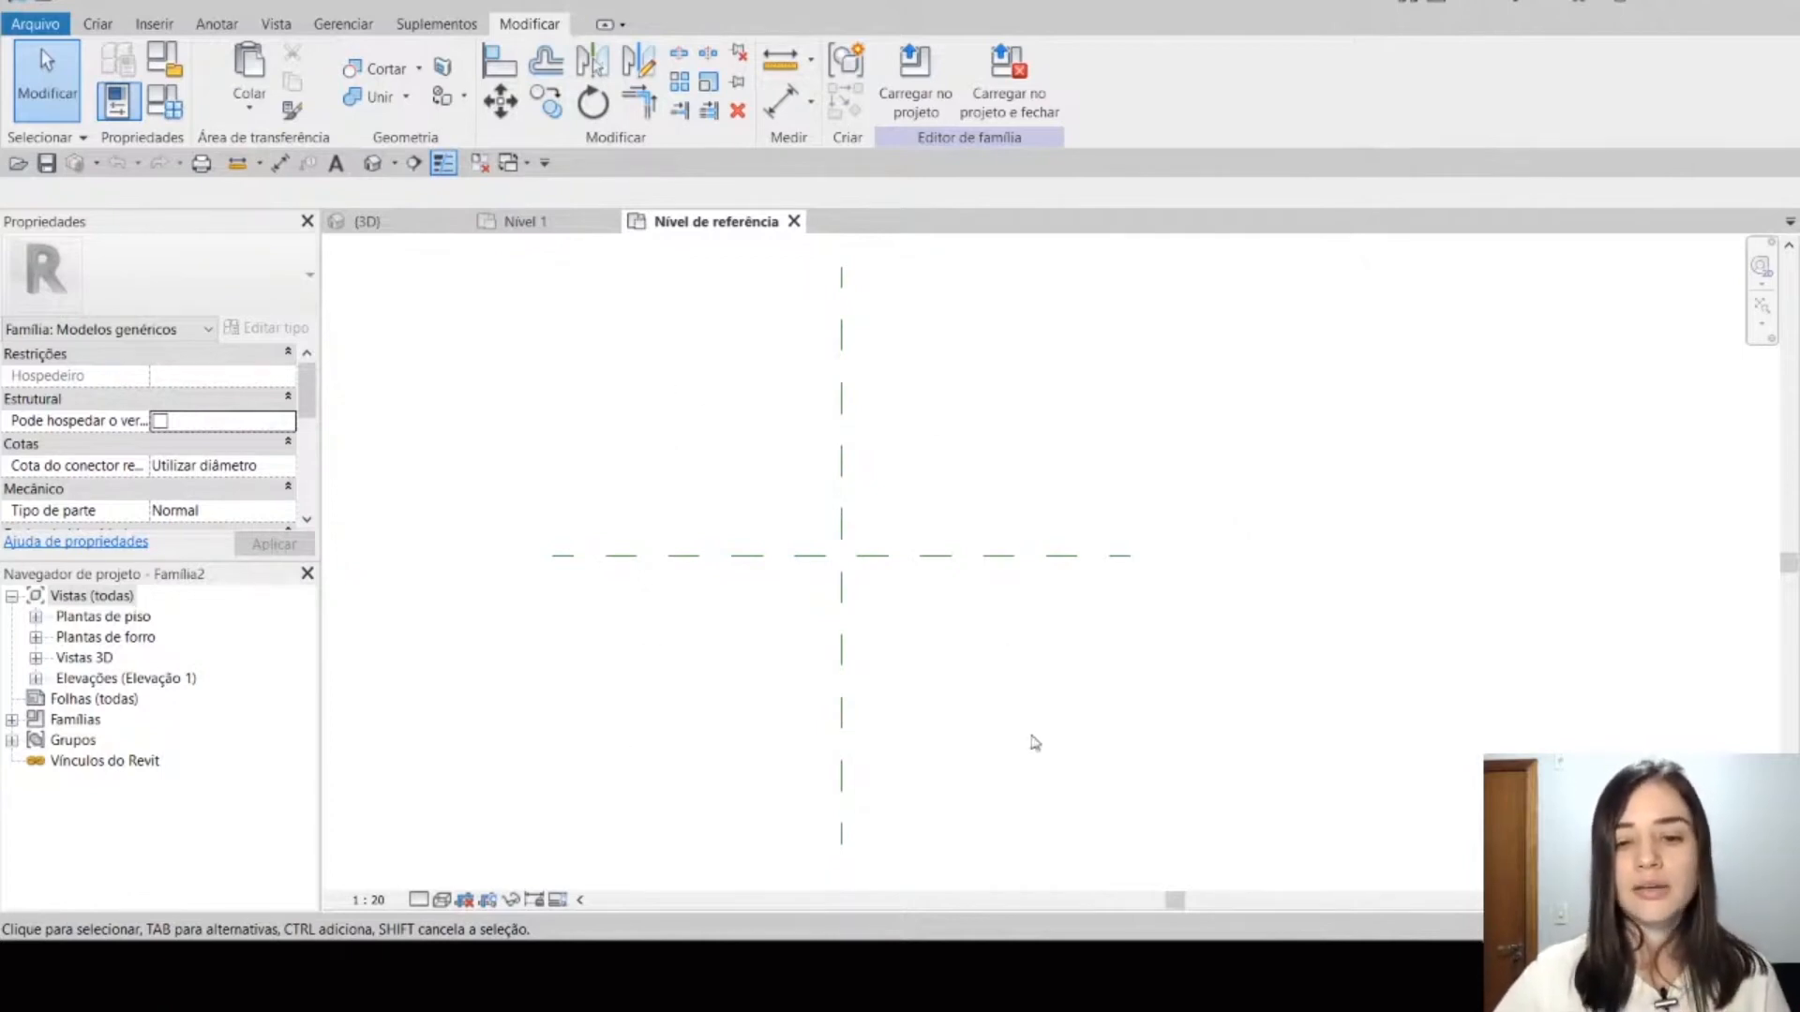
Step: Draw two vertical reference planes, one about 1643 mm left and one about 1600 mm right of the vertical centre plane
left_click(103, 24)
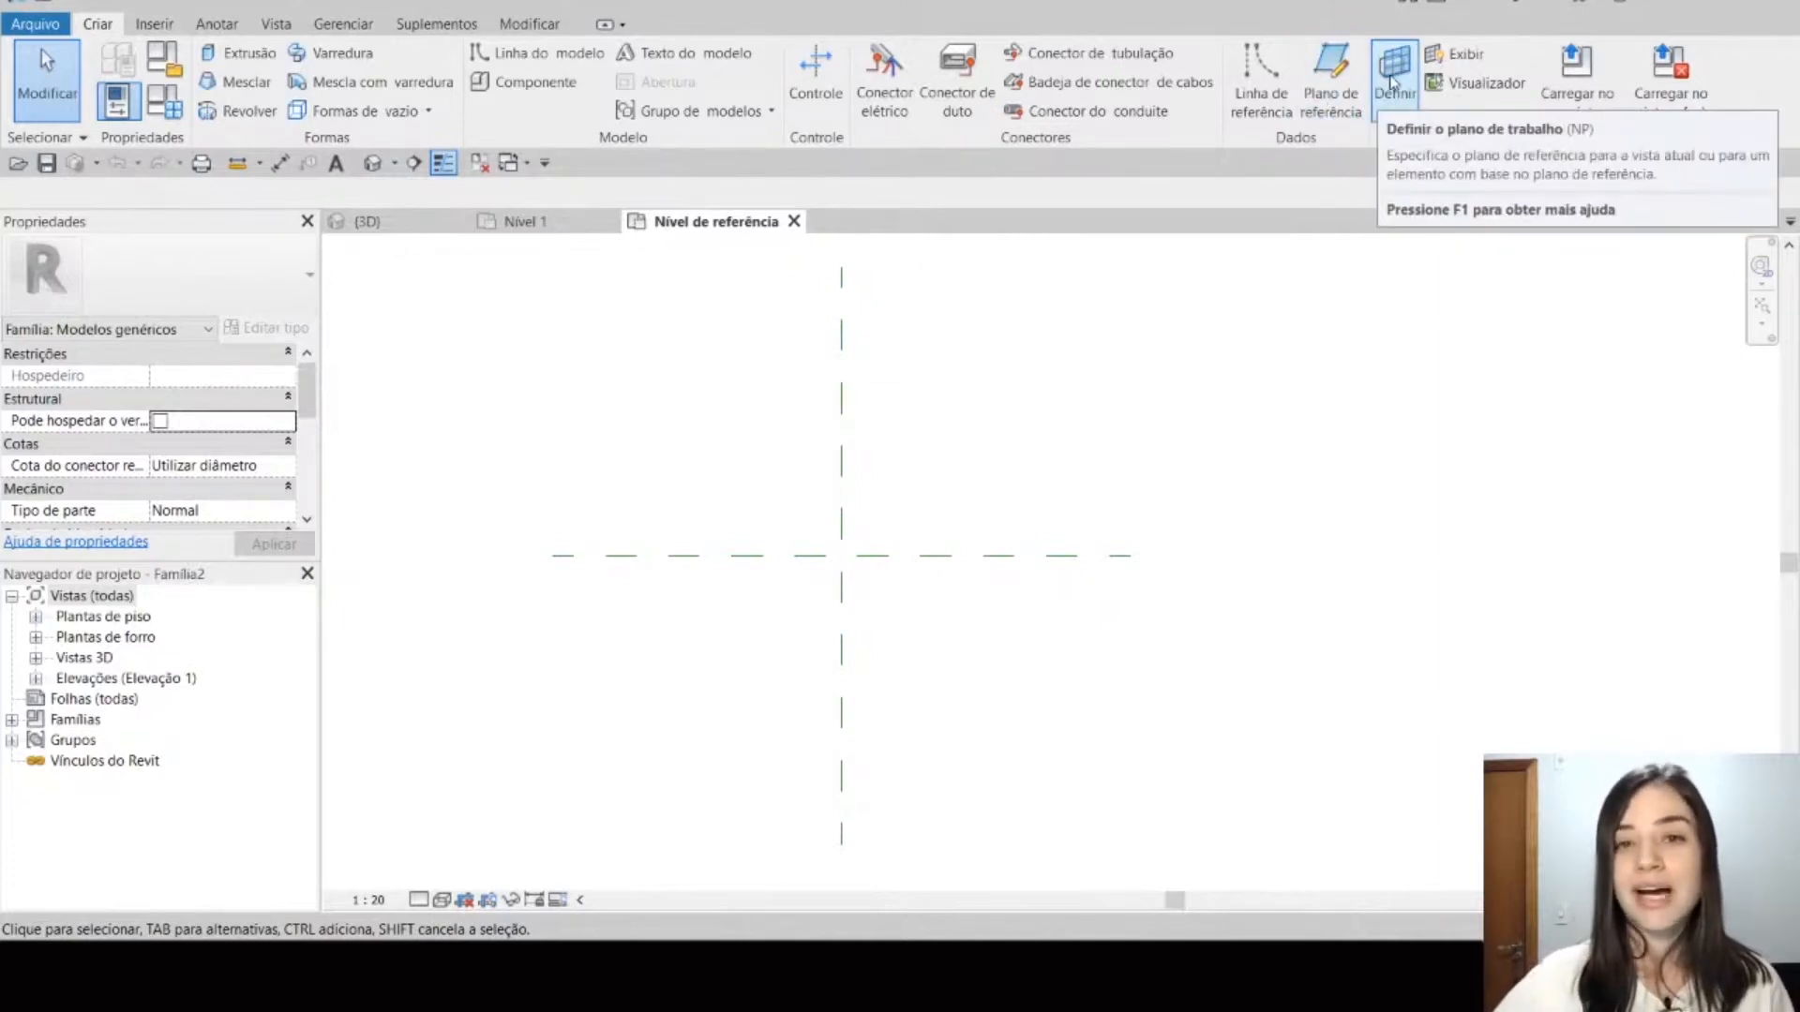
left_click(1344, 83)
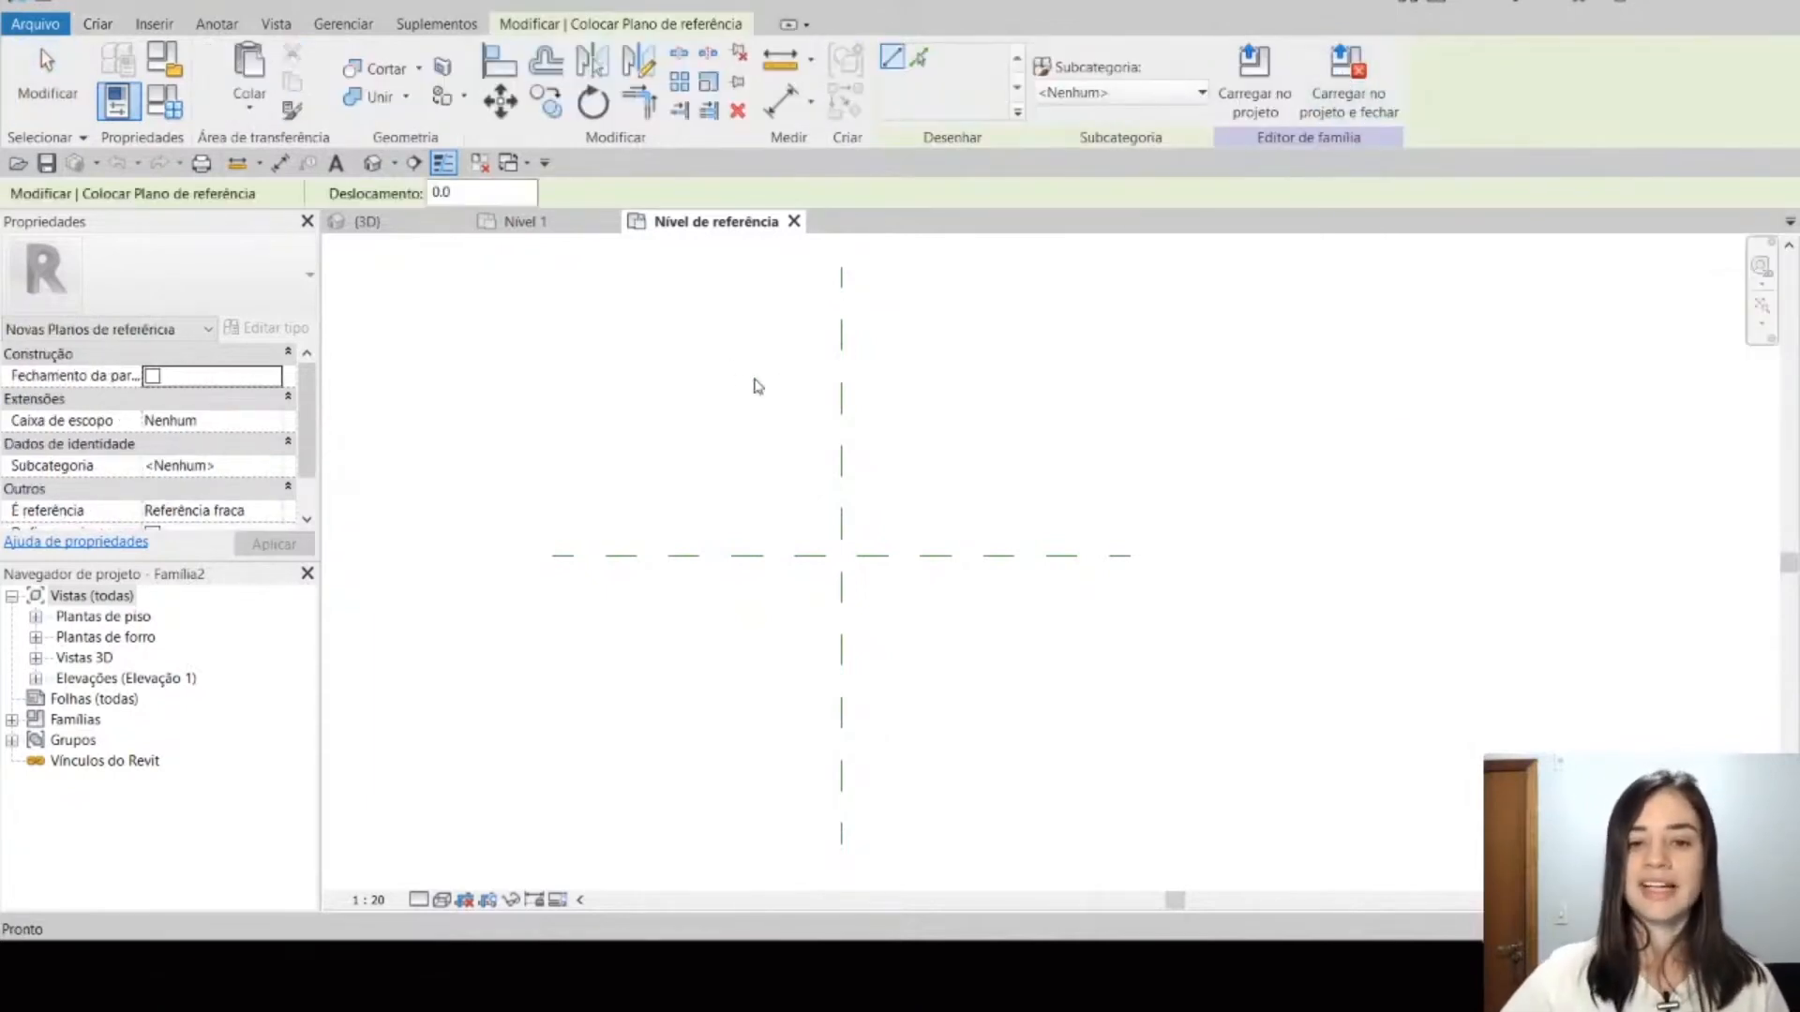
left_click(603, 308)
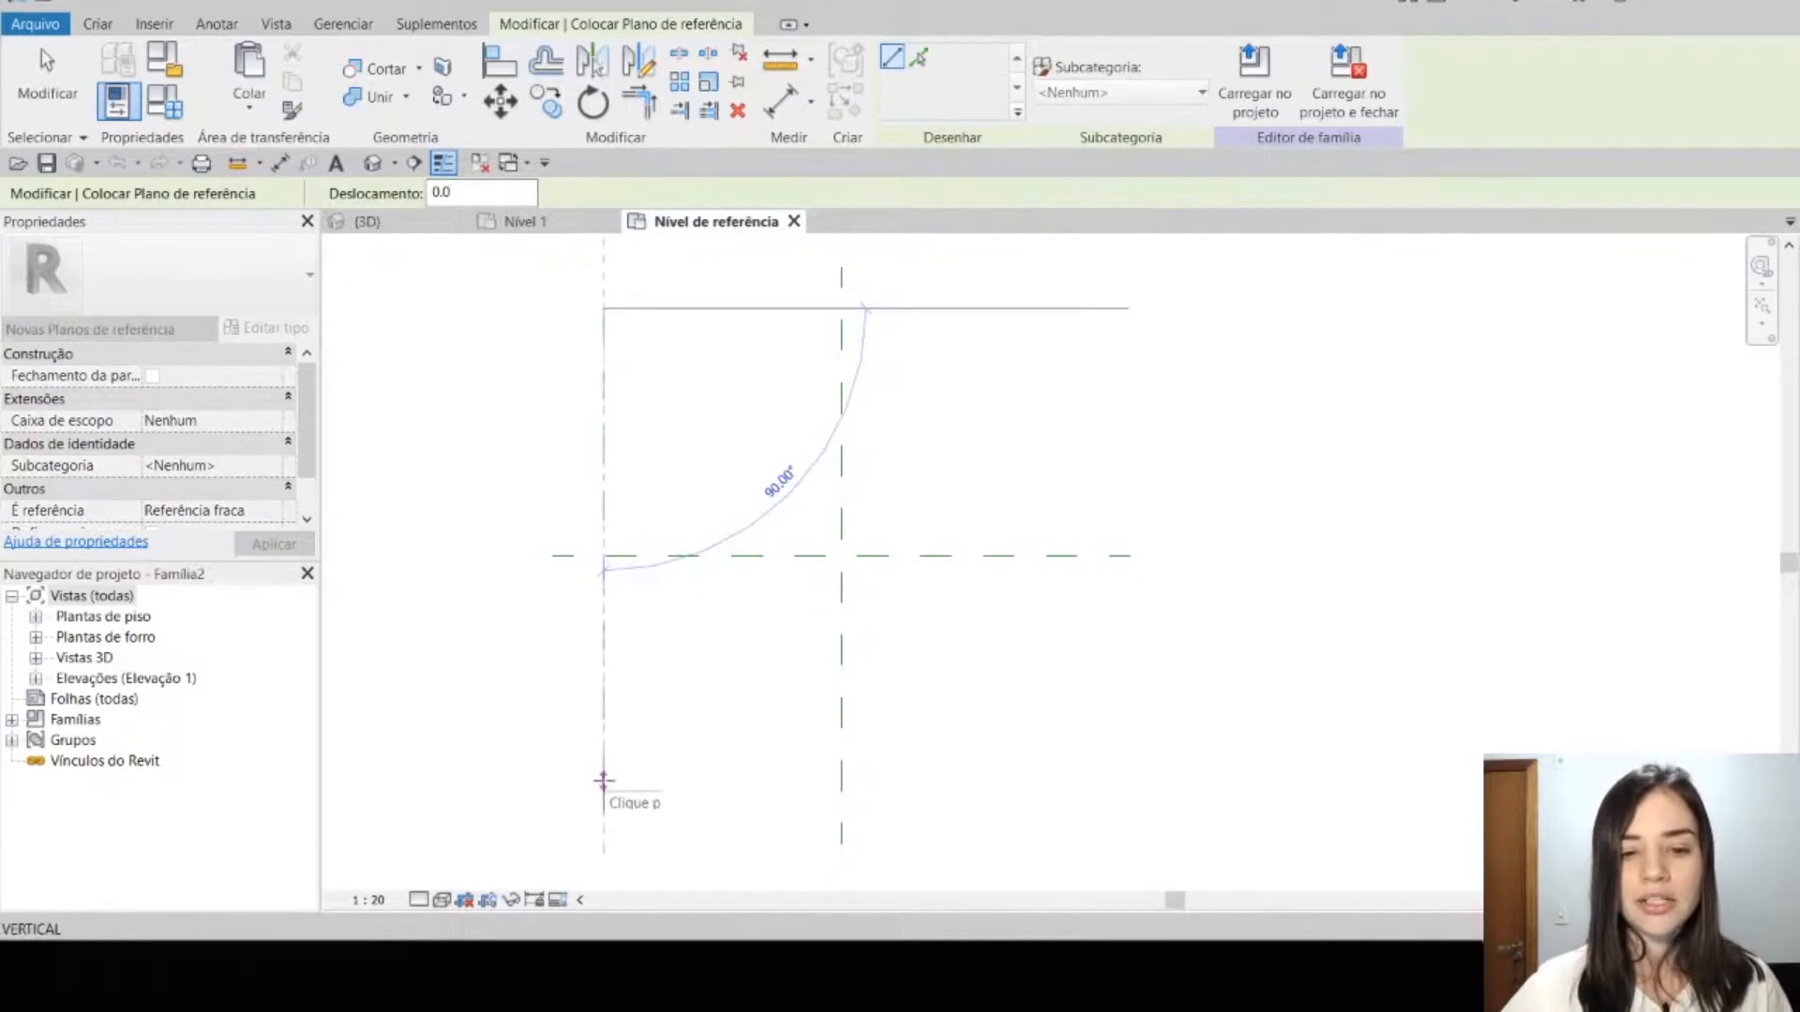
left_click(604, 780)
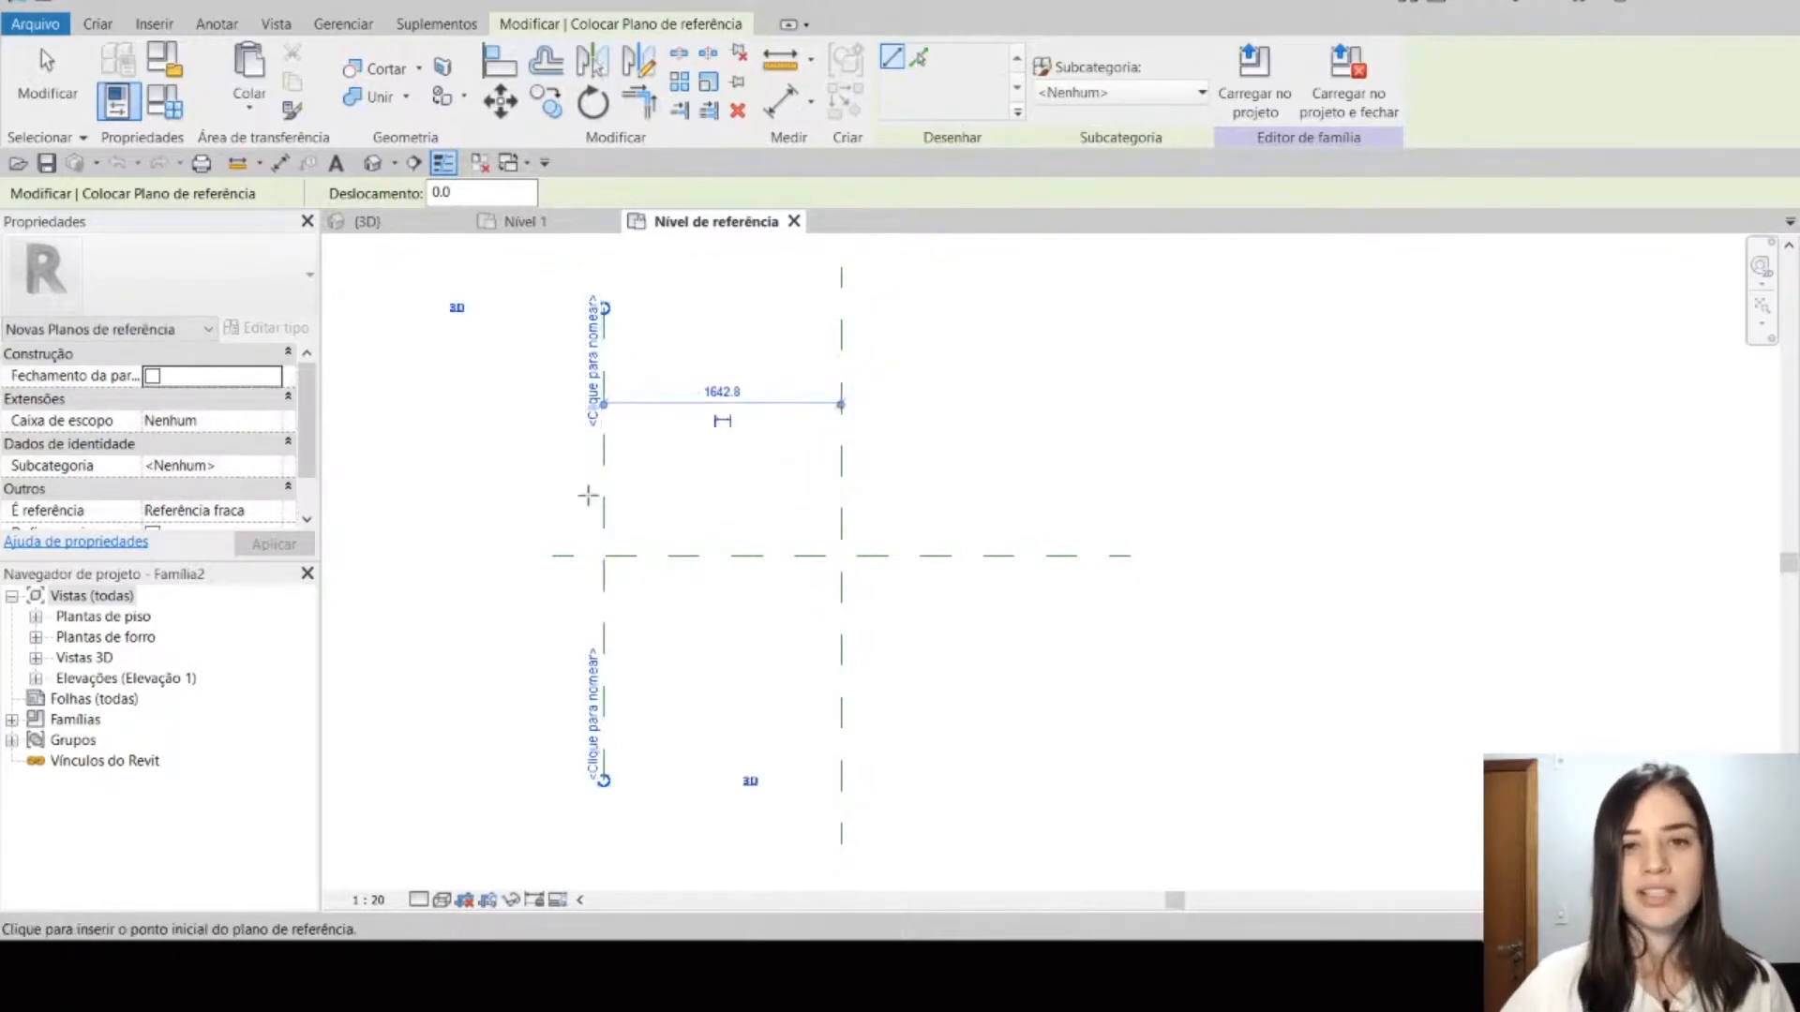
left_click(1072, 308)
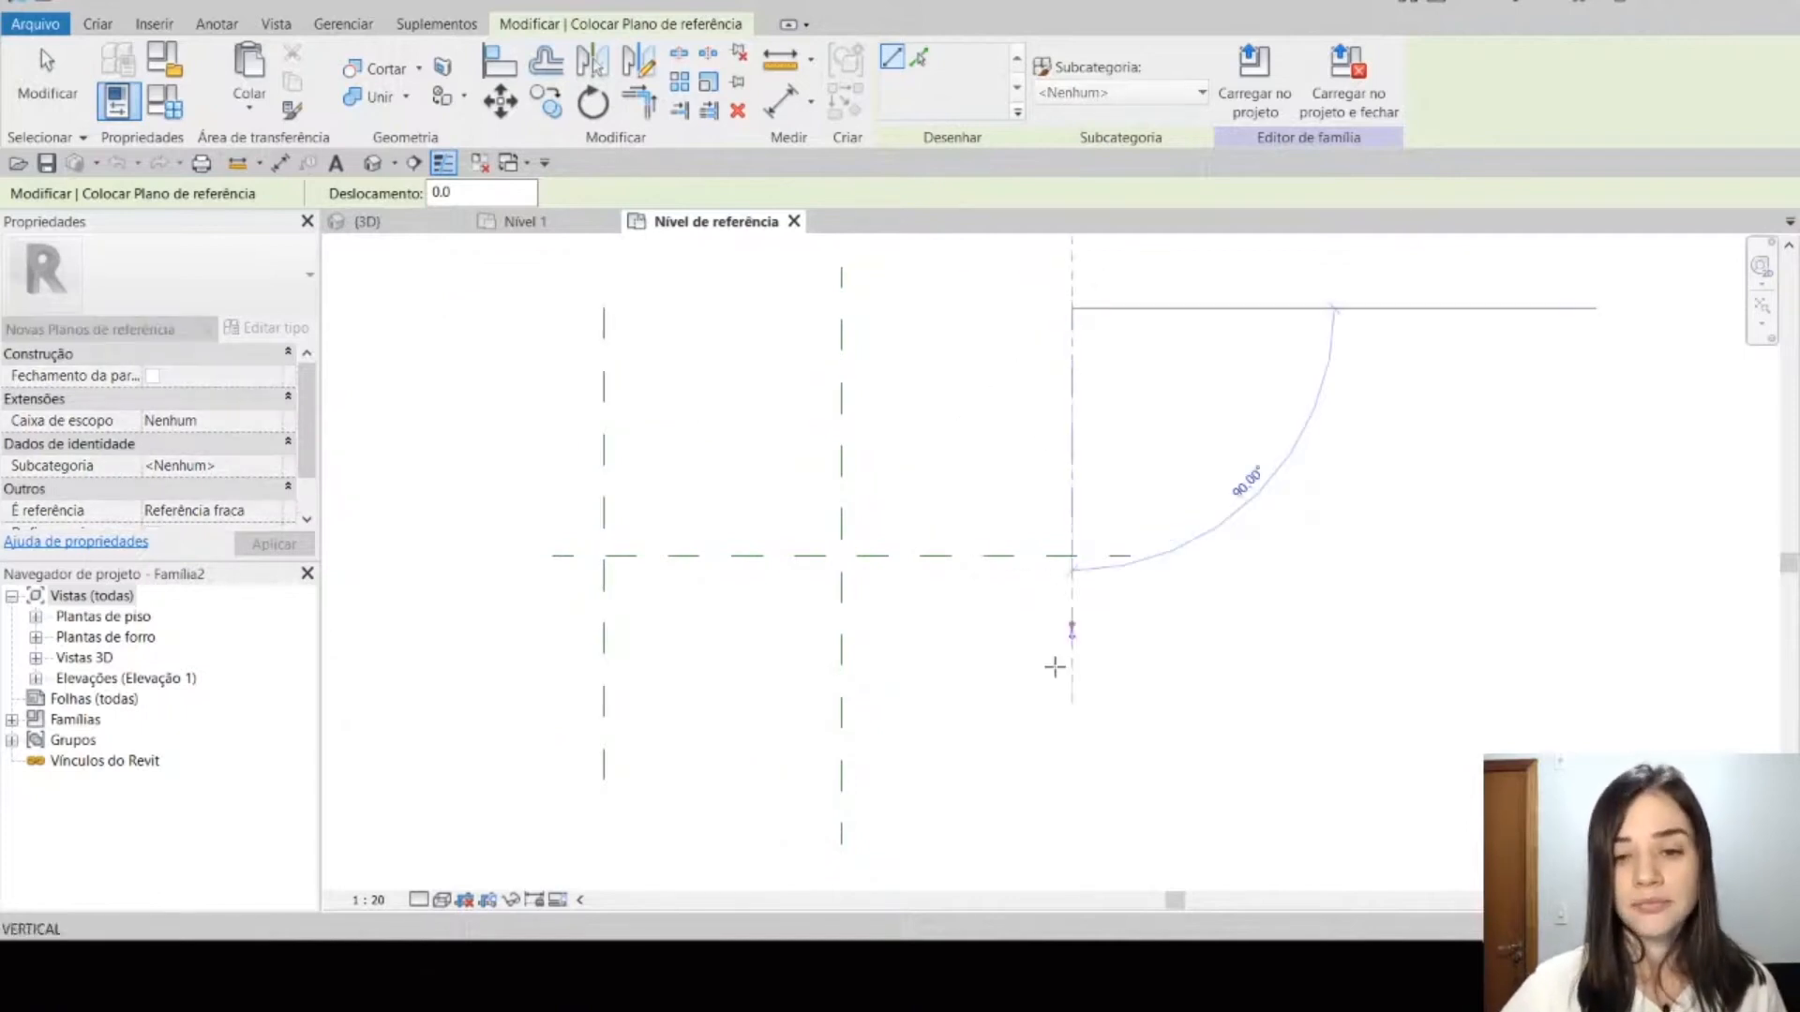
left_click(1072, 793)
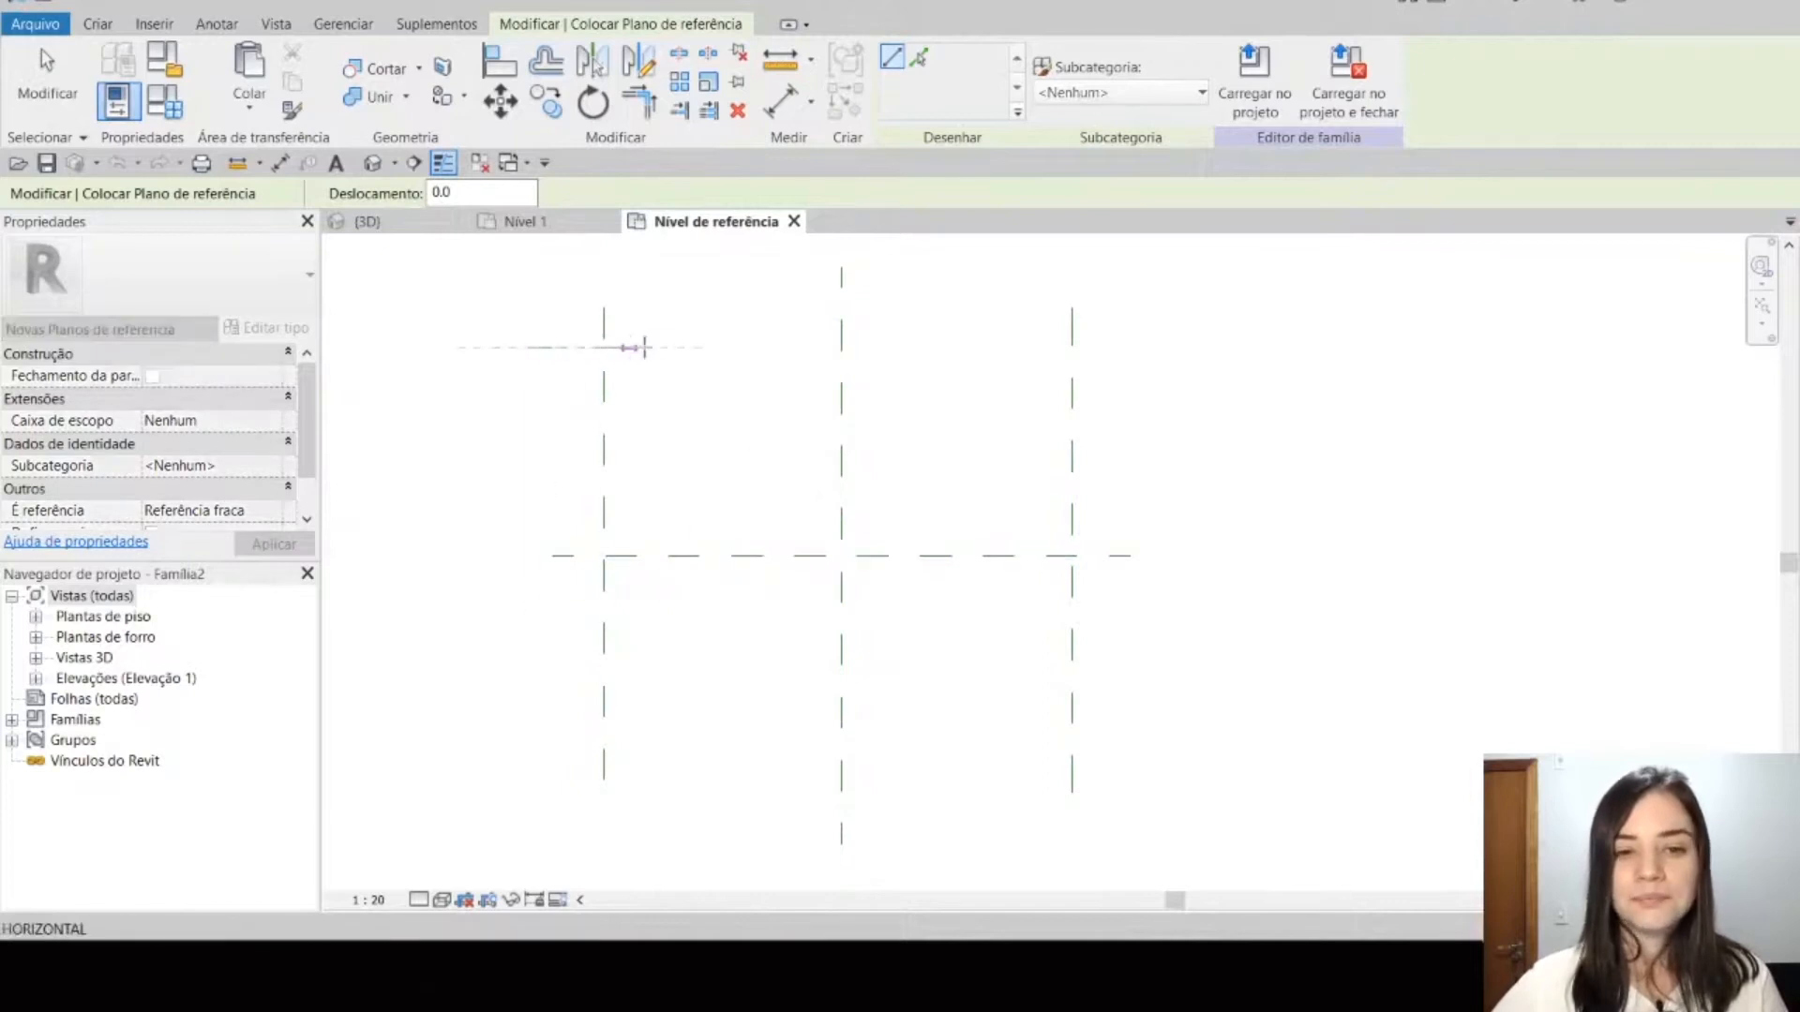
Step: Draw two horizontal reference planes across the vertical ones, one above and one about 1100 mm below the horizontal centre plane
left_click(1129, 348)
left_click(553, 714)
left_click(1130, 714)
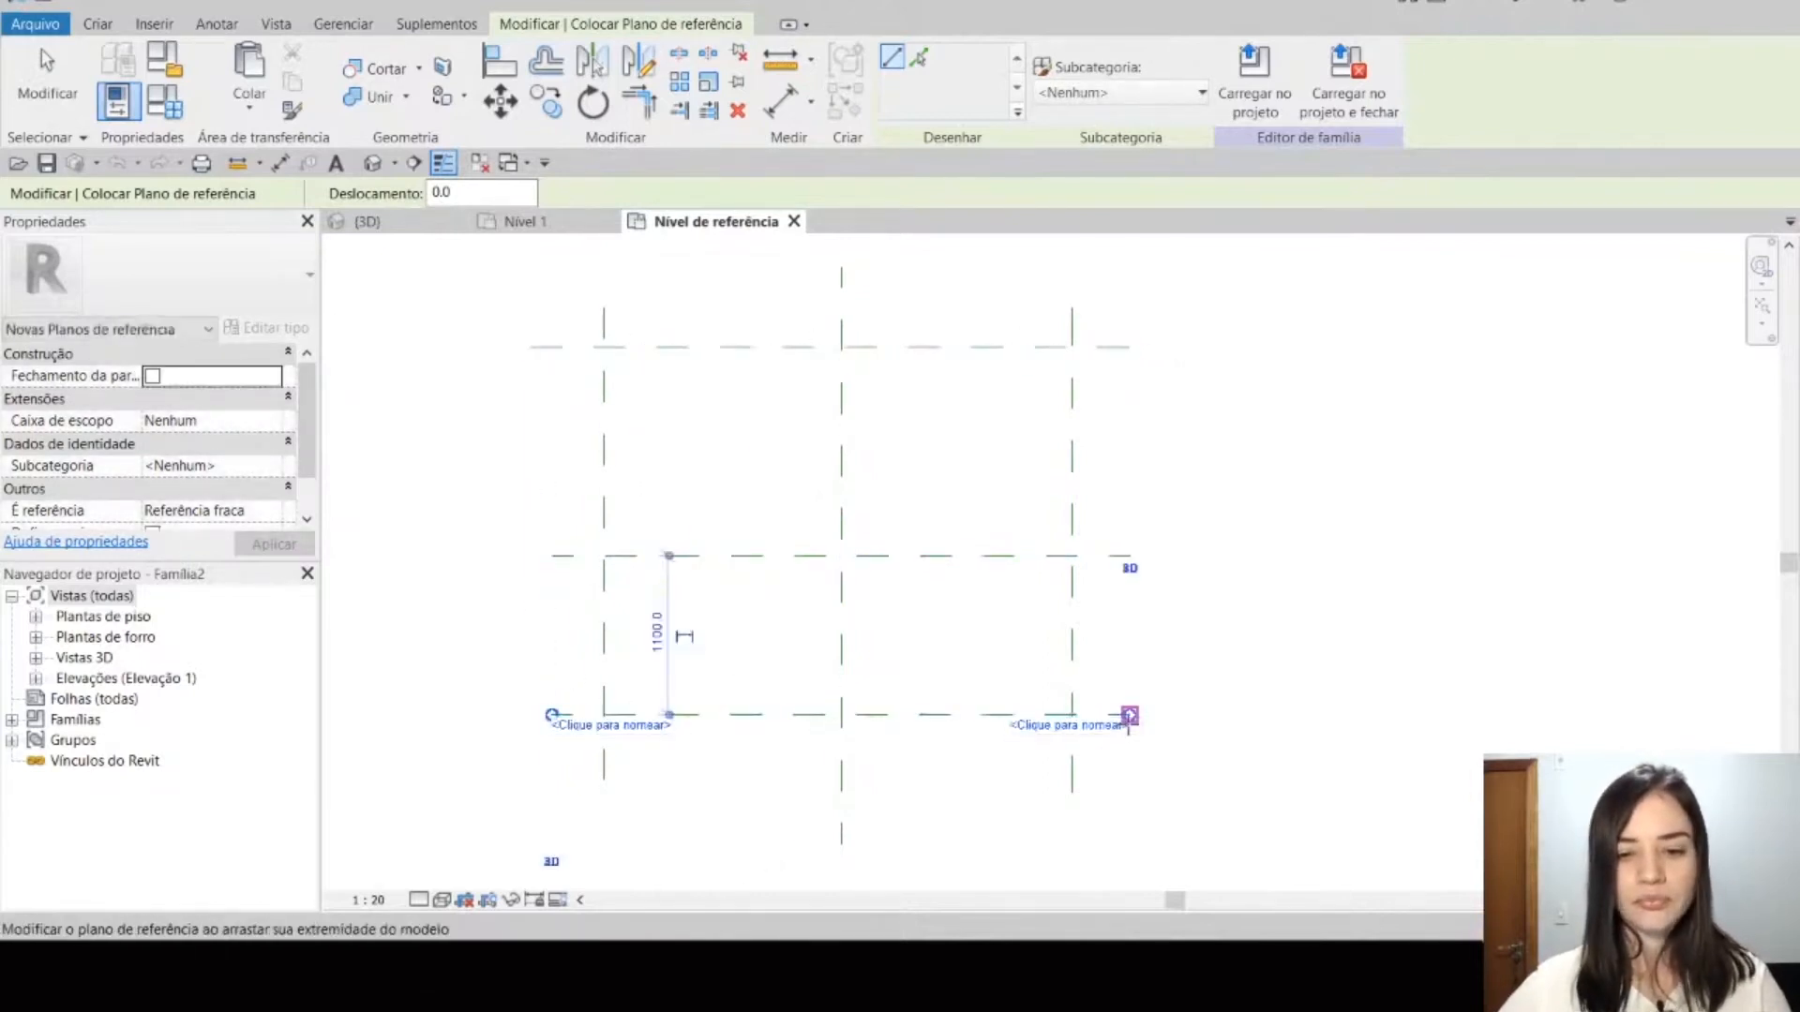
key("Escape")
key("Escape")
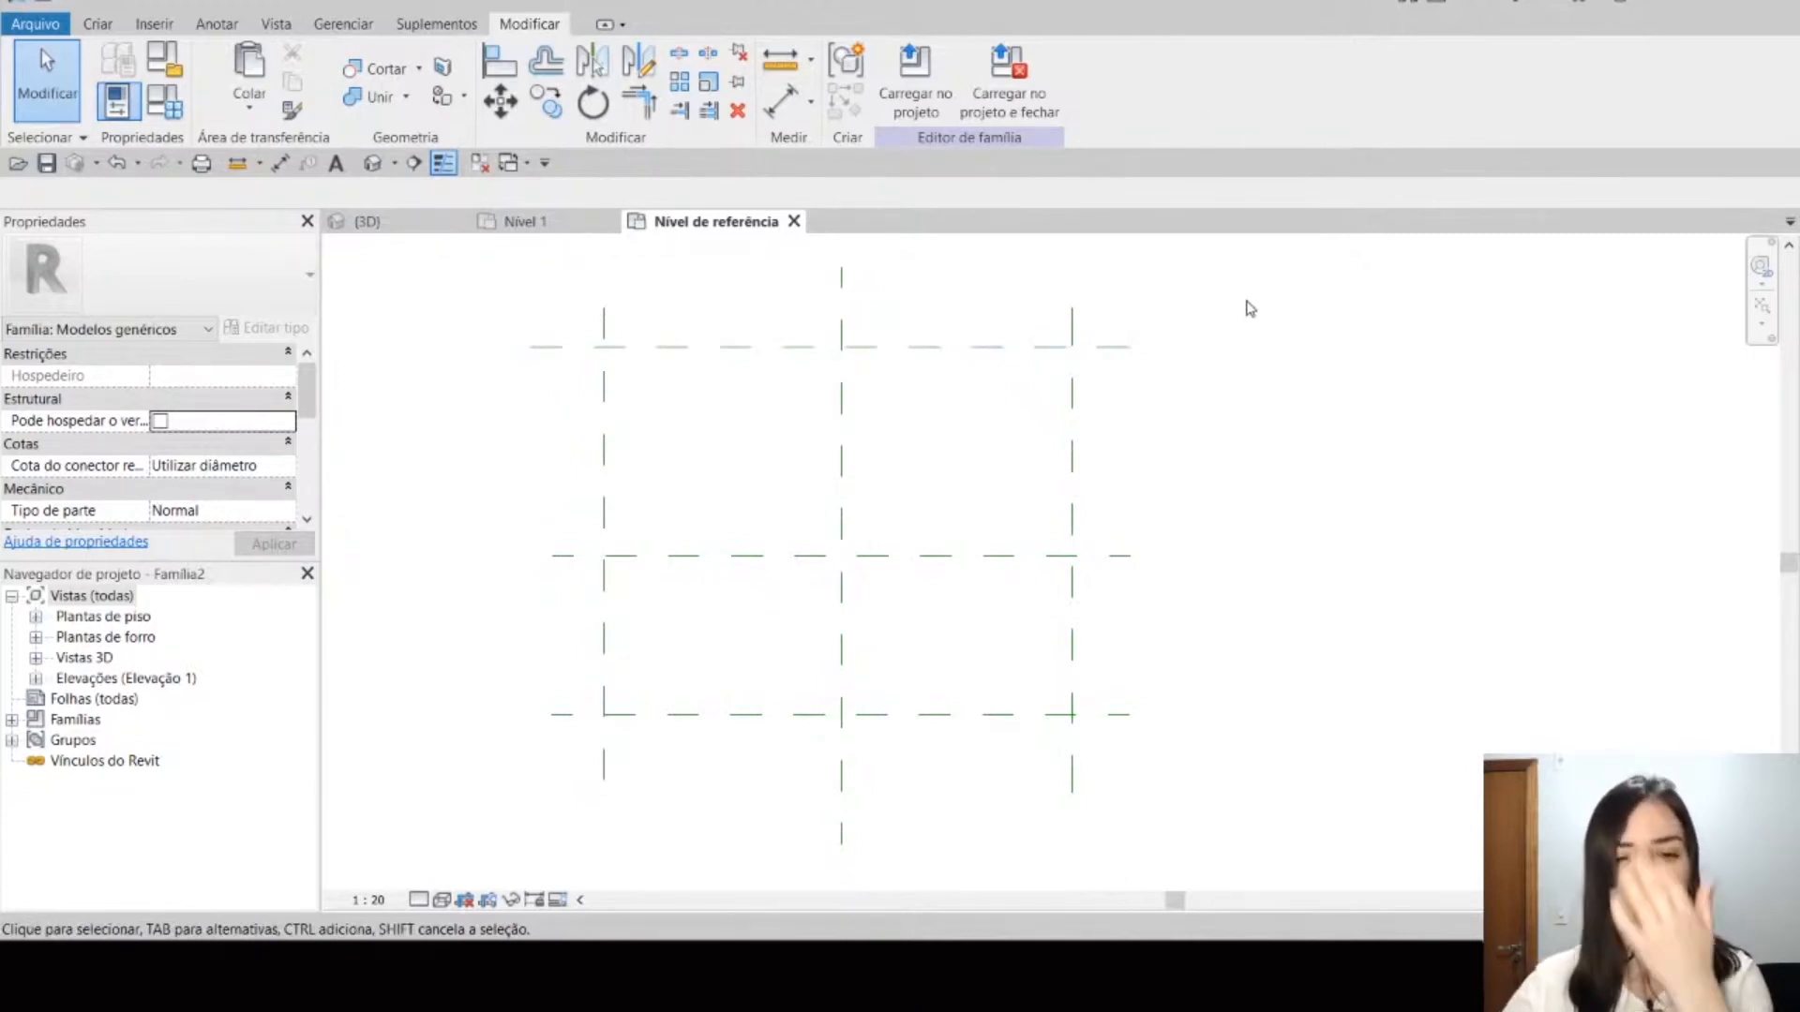
Step: Examine the Centro (Frente/Trás) plane and the distances of the two outer vertical reference planes from the centre
middle_click_drag(1251, 399, 1281, 422)
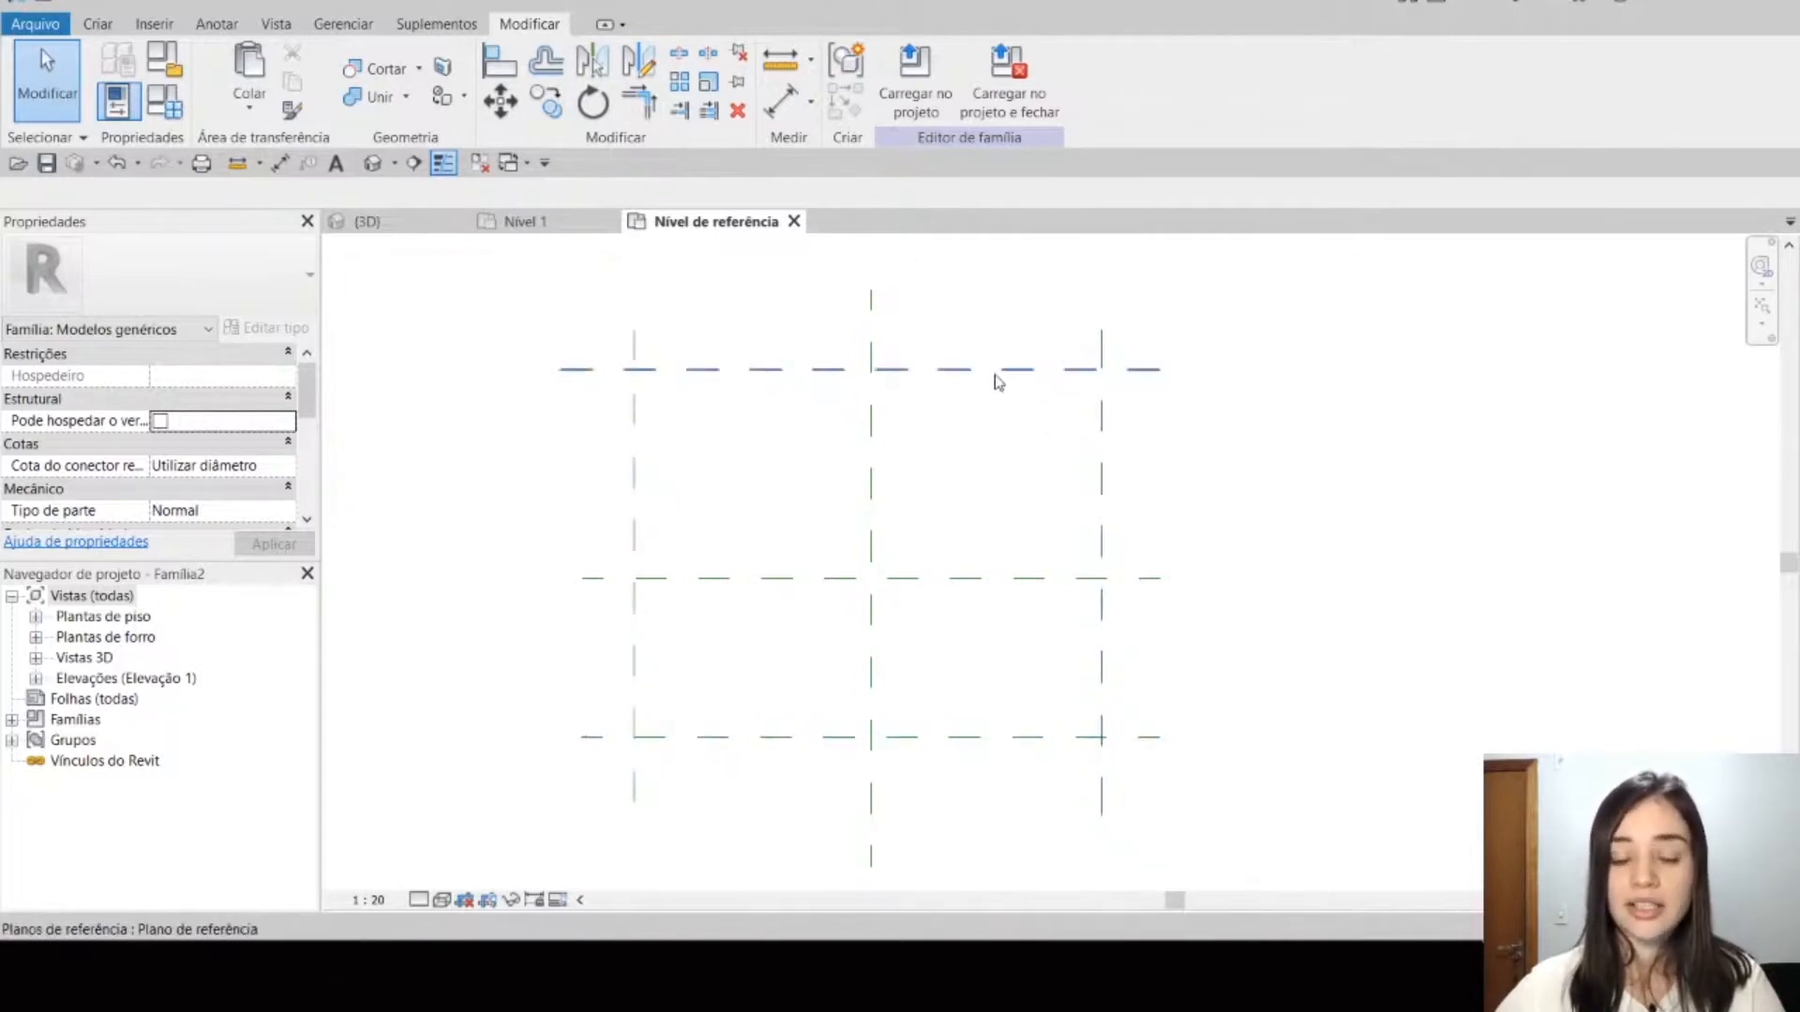
left_click(986, 573)
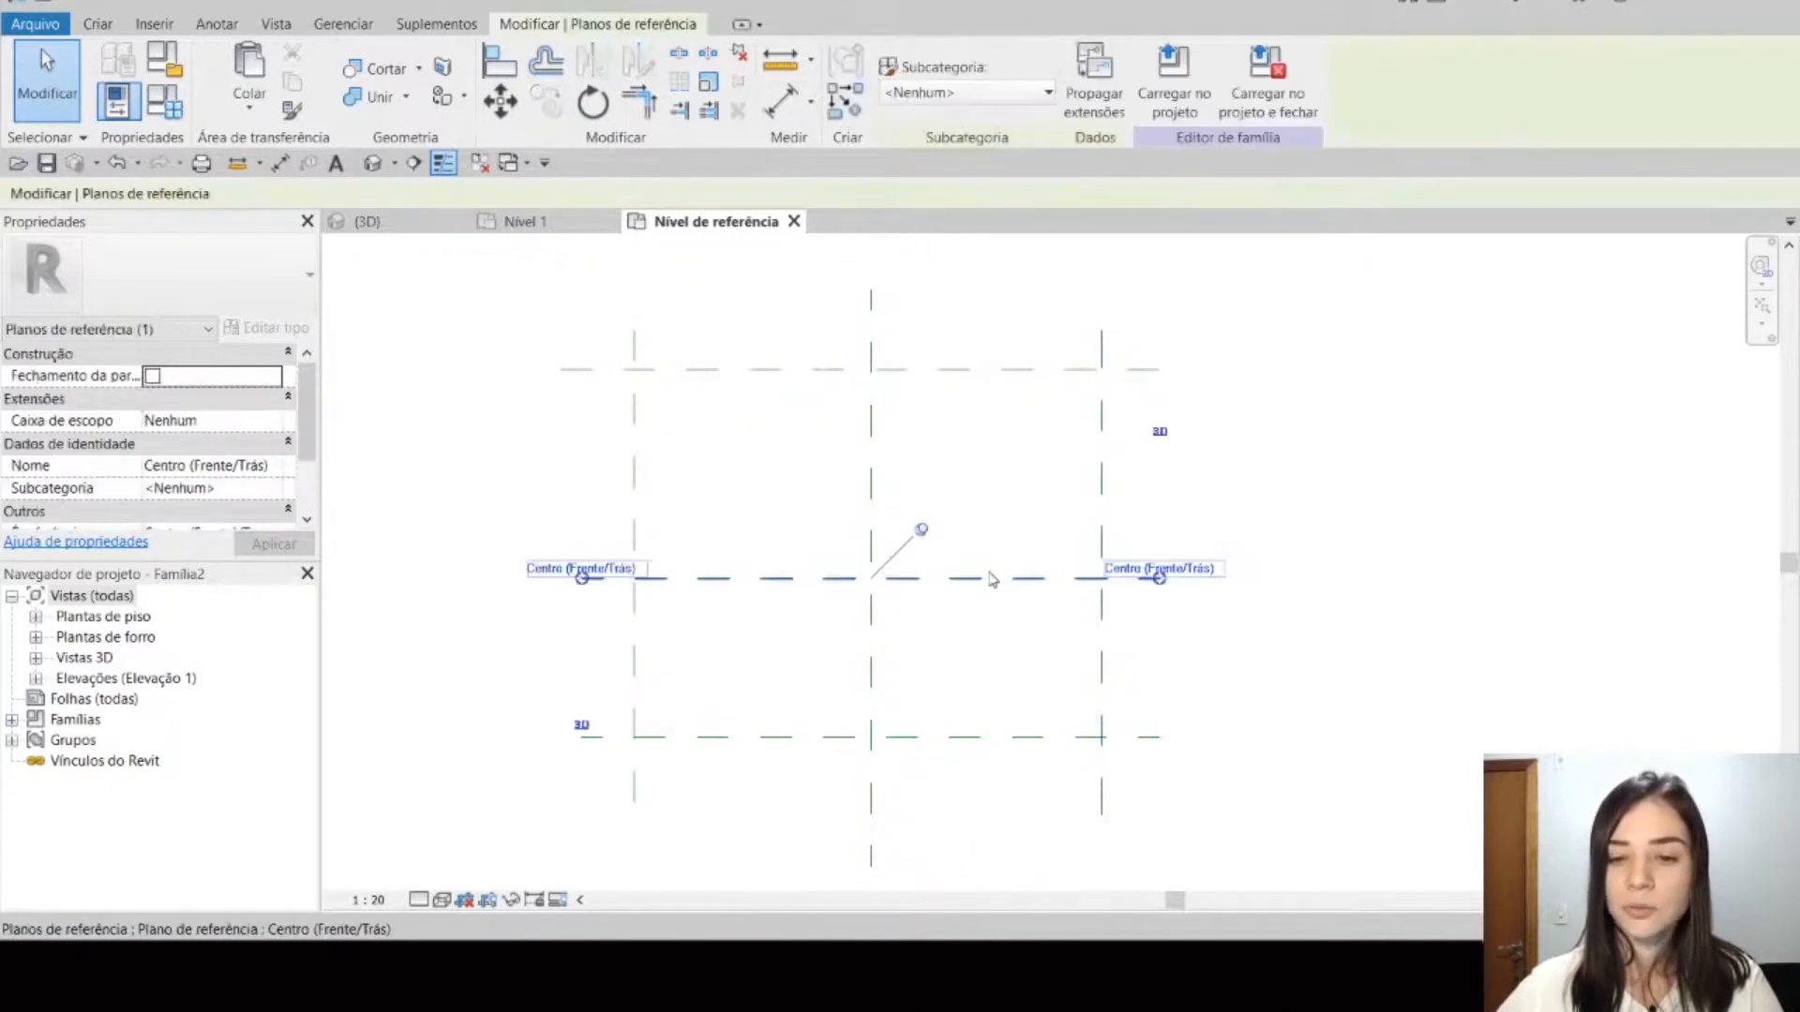
left_click(1266, 482)
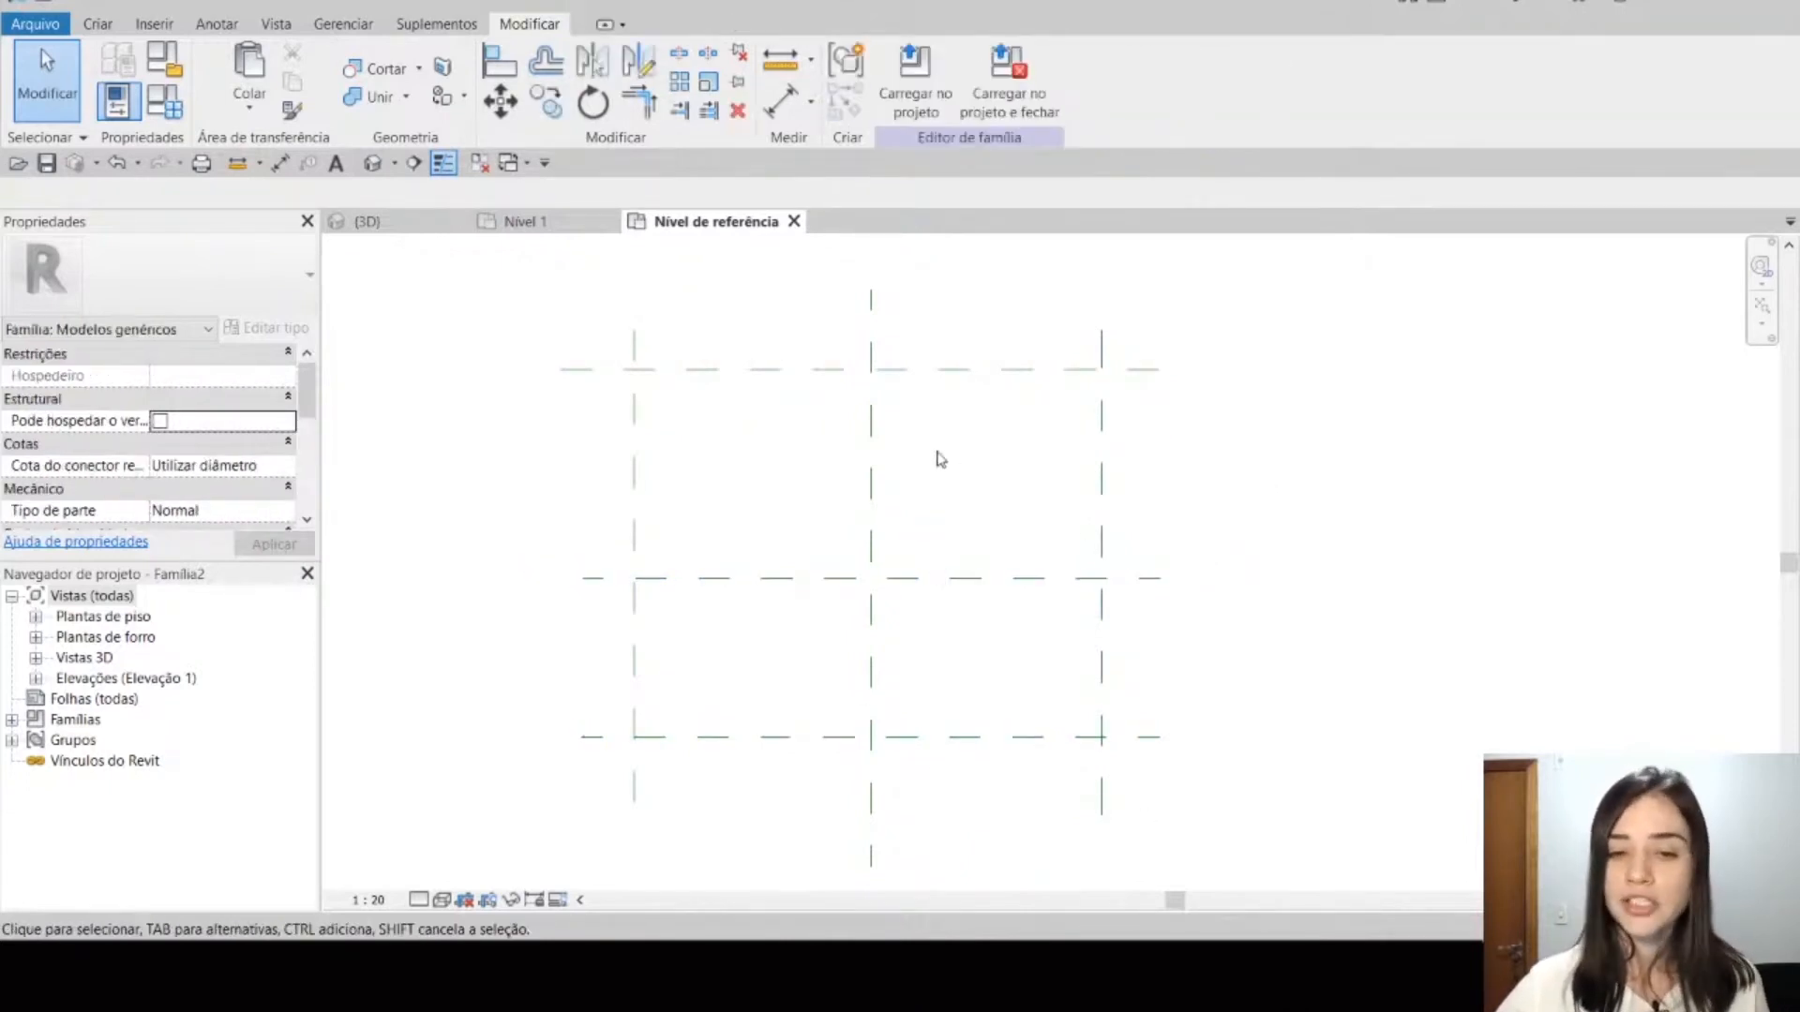
scroll(959, 480, "down", 1)
mouse_move(1096, 466)
middle_mouse_down()
mouse_move(1060, 478)
mouse_move(1109, 487)
mouse_move(1087, 495)
middle_mouse_up()
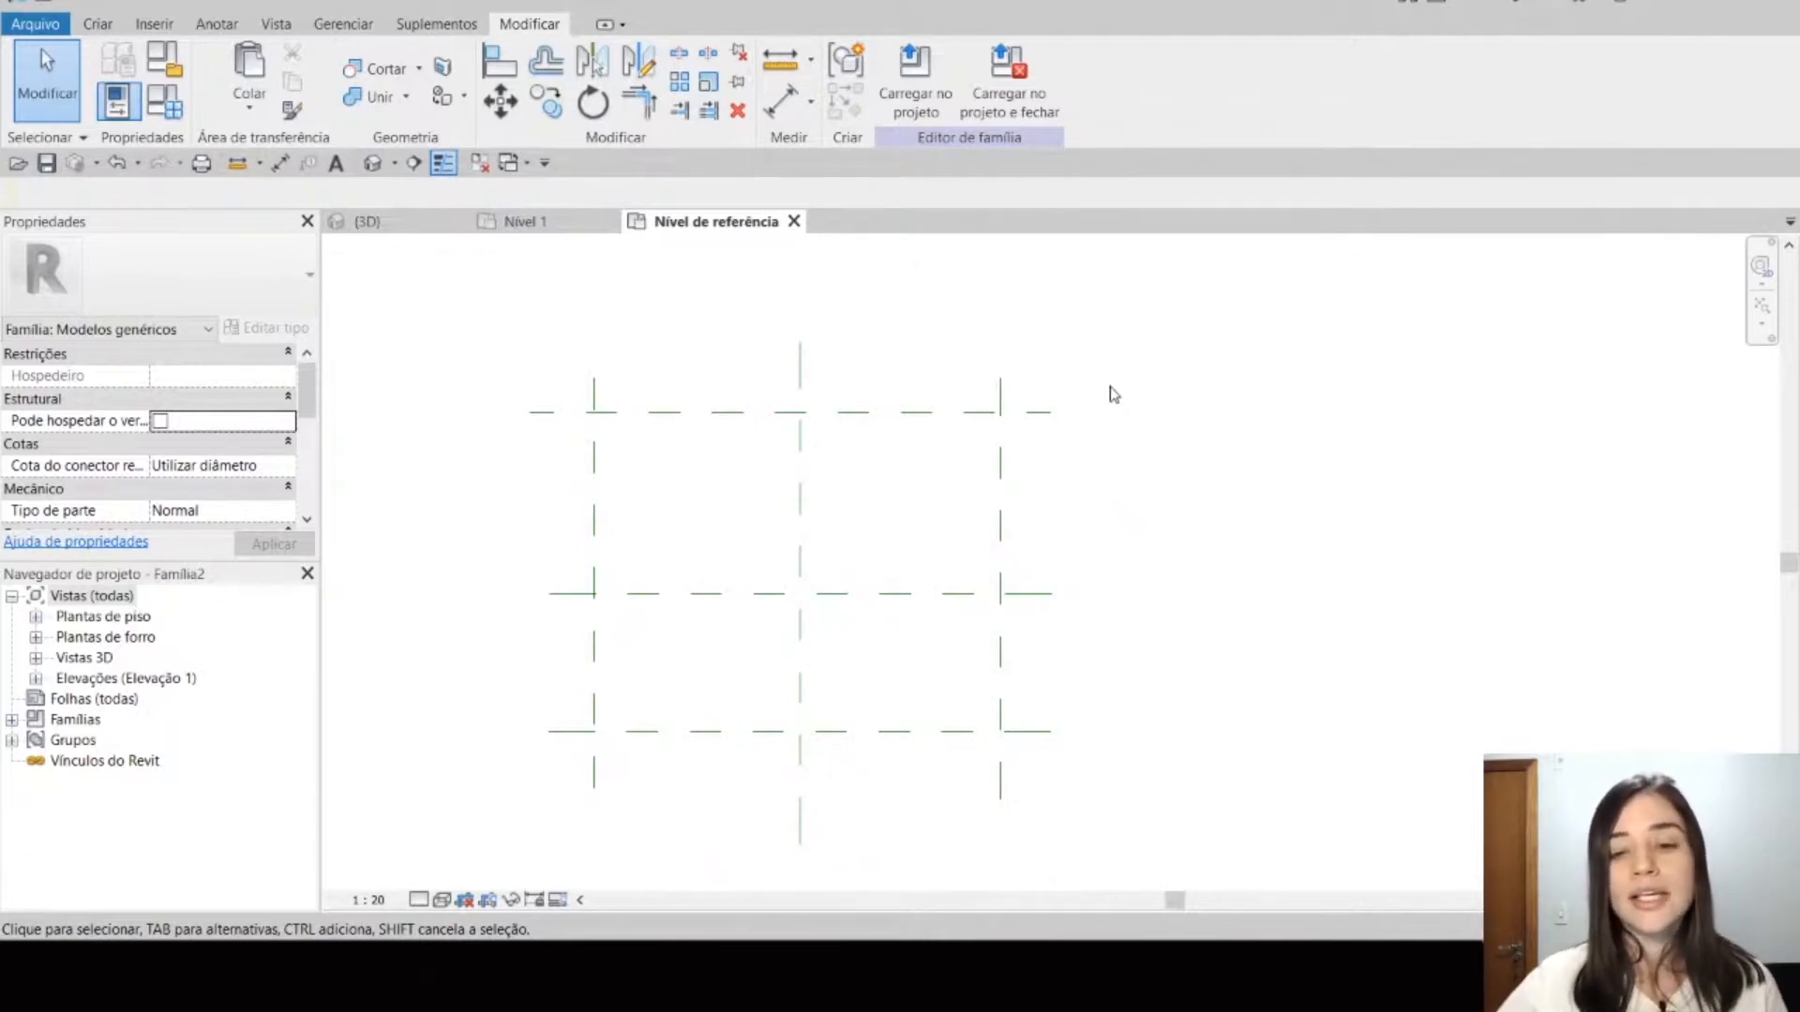
left_click(999, 463)
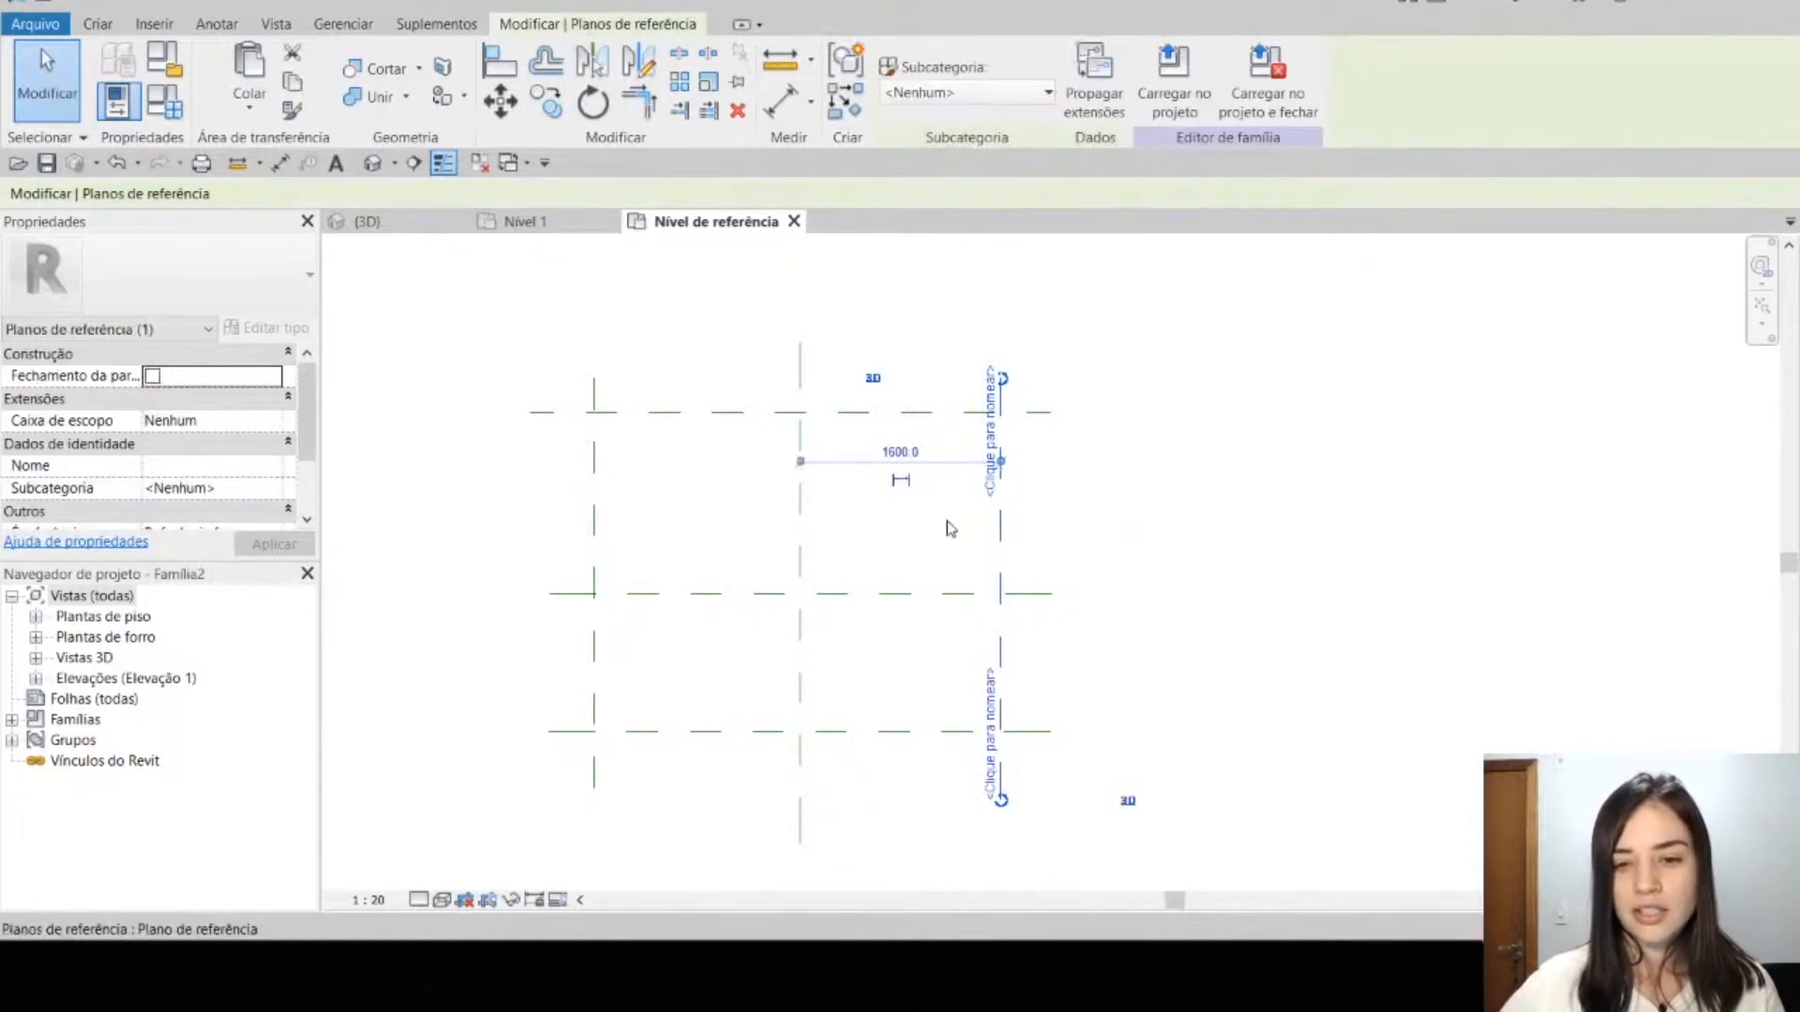
left_click(610, 522)
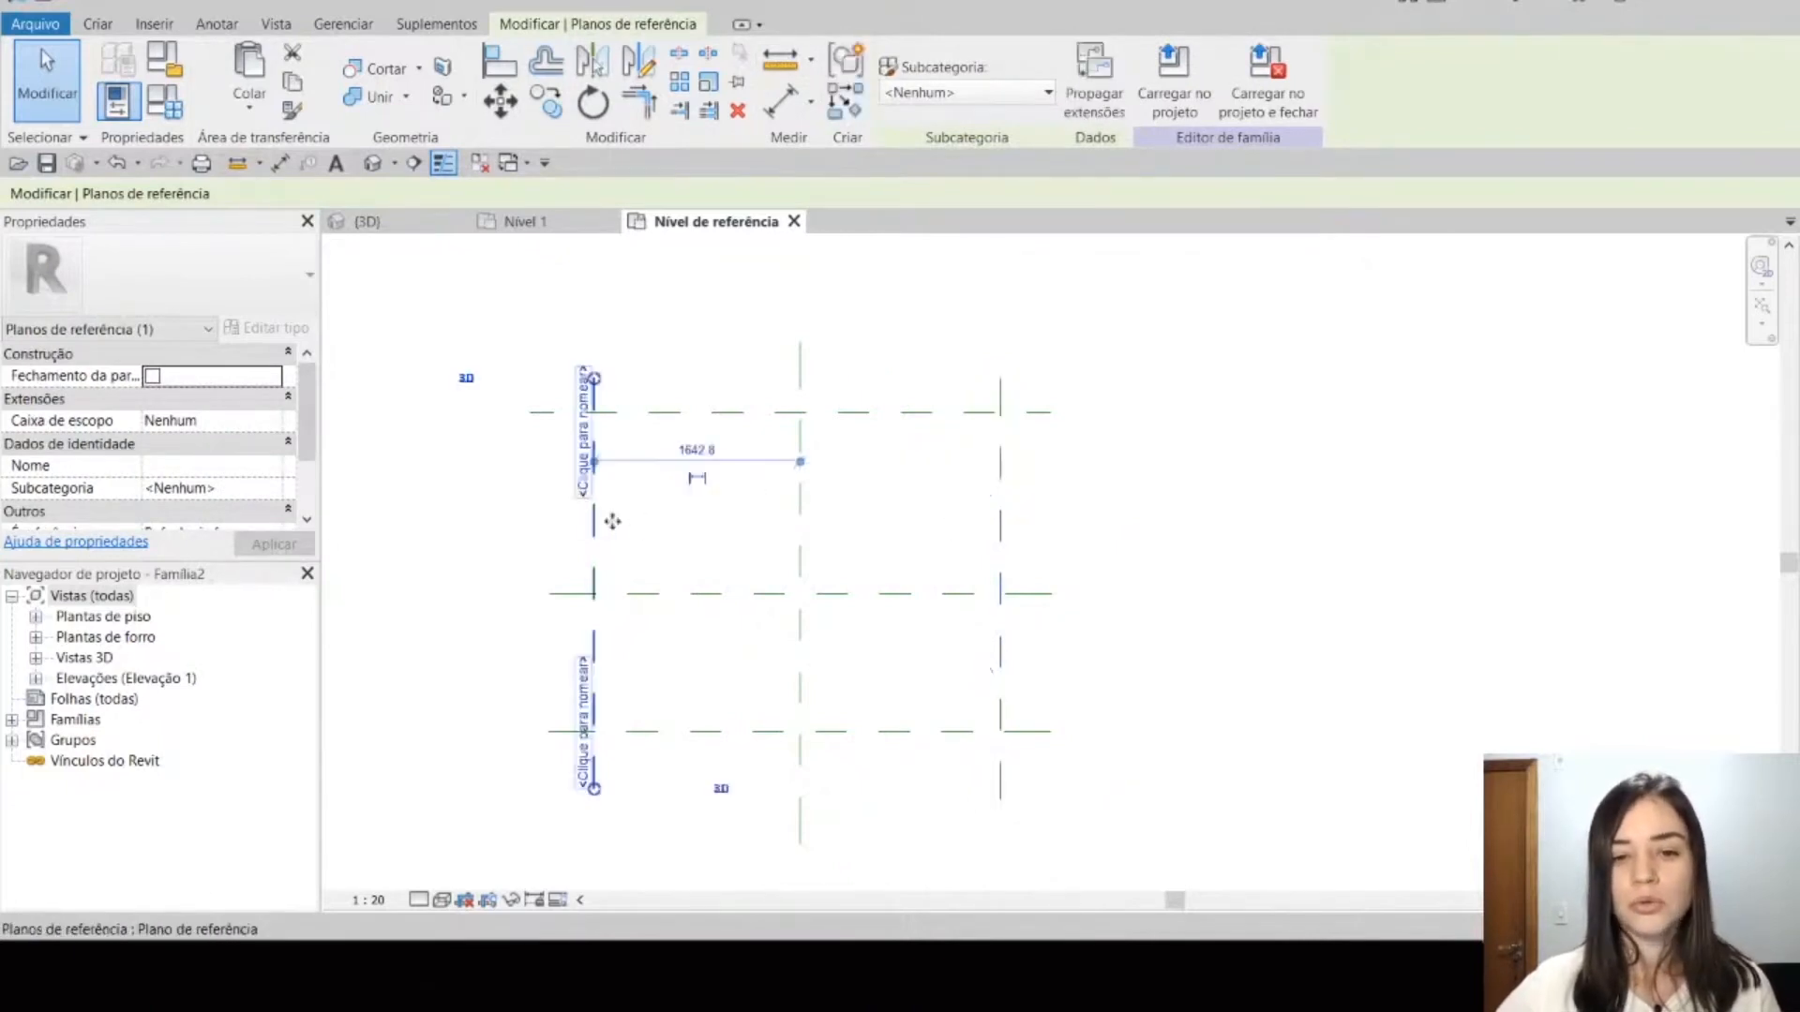
left_click(708, 546)
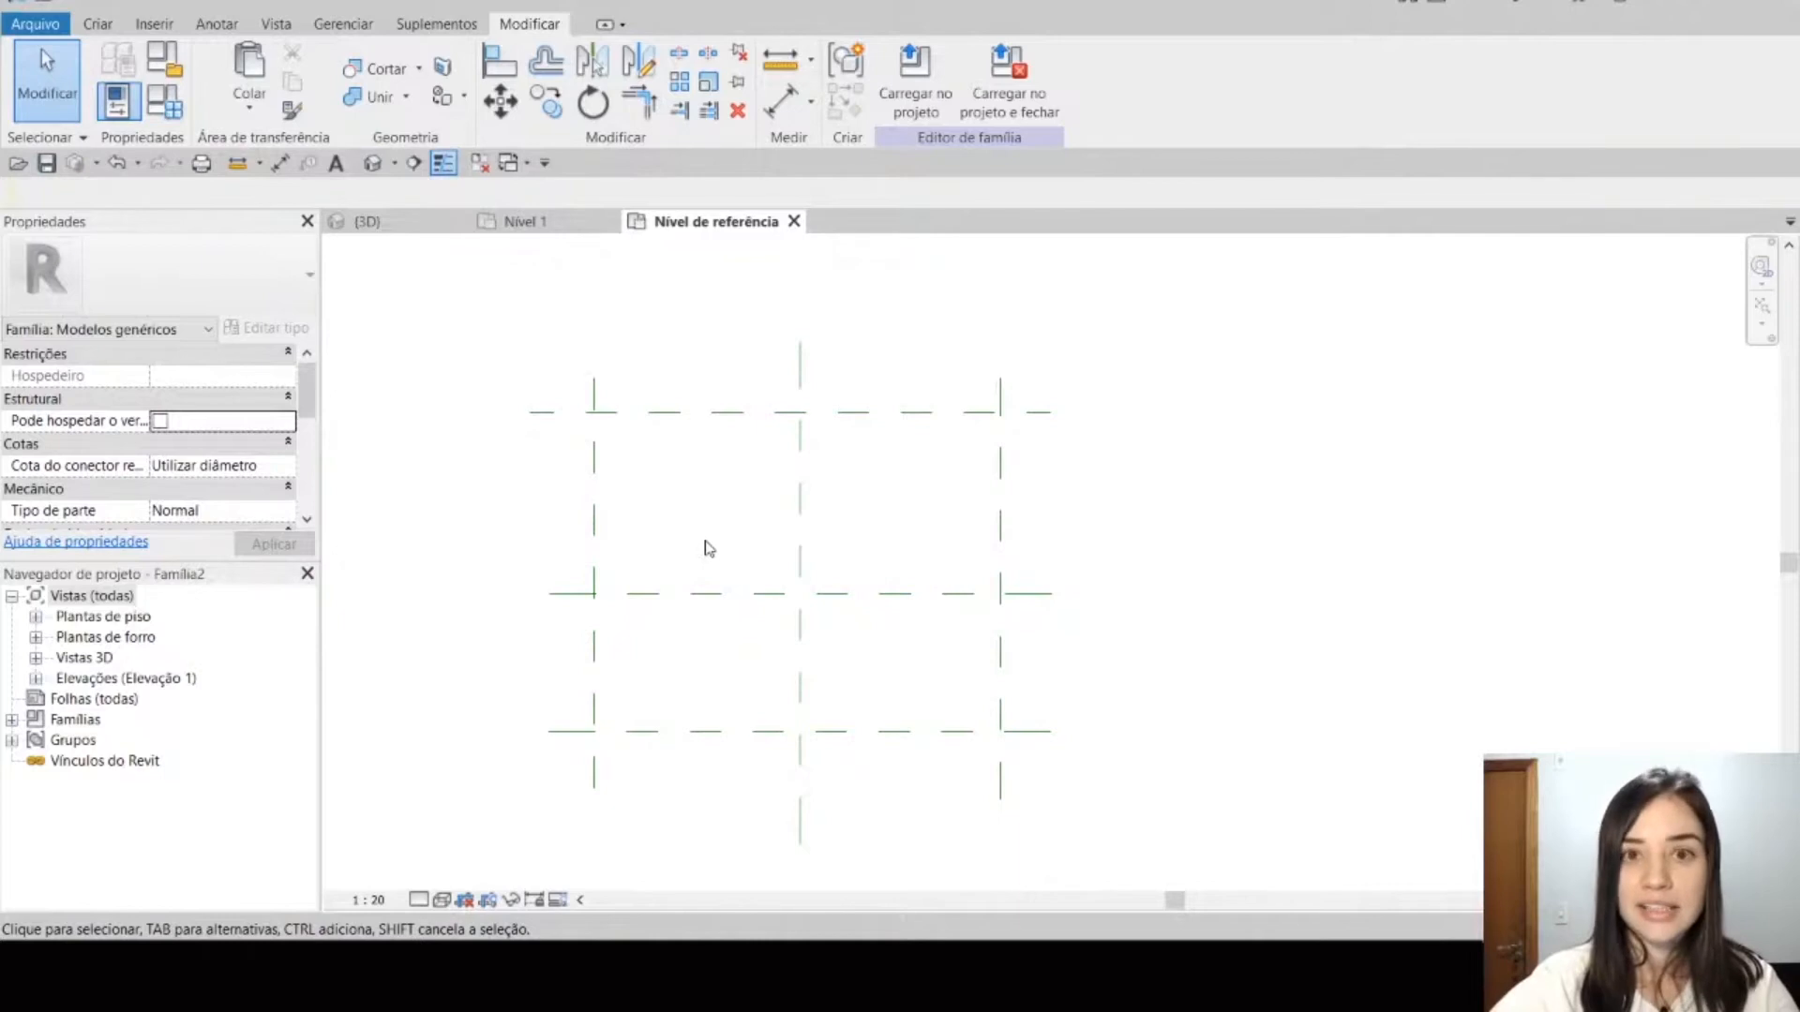
Step: Place an aligned dimension chain across the left, centre and right vertical reference planes and make its two segments equal
key("d")
key("i")
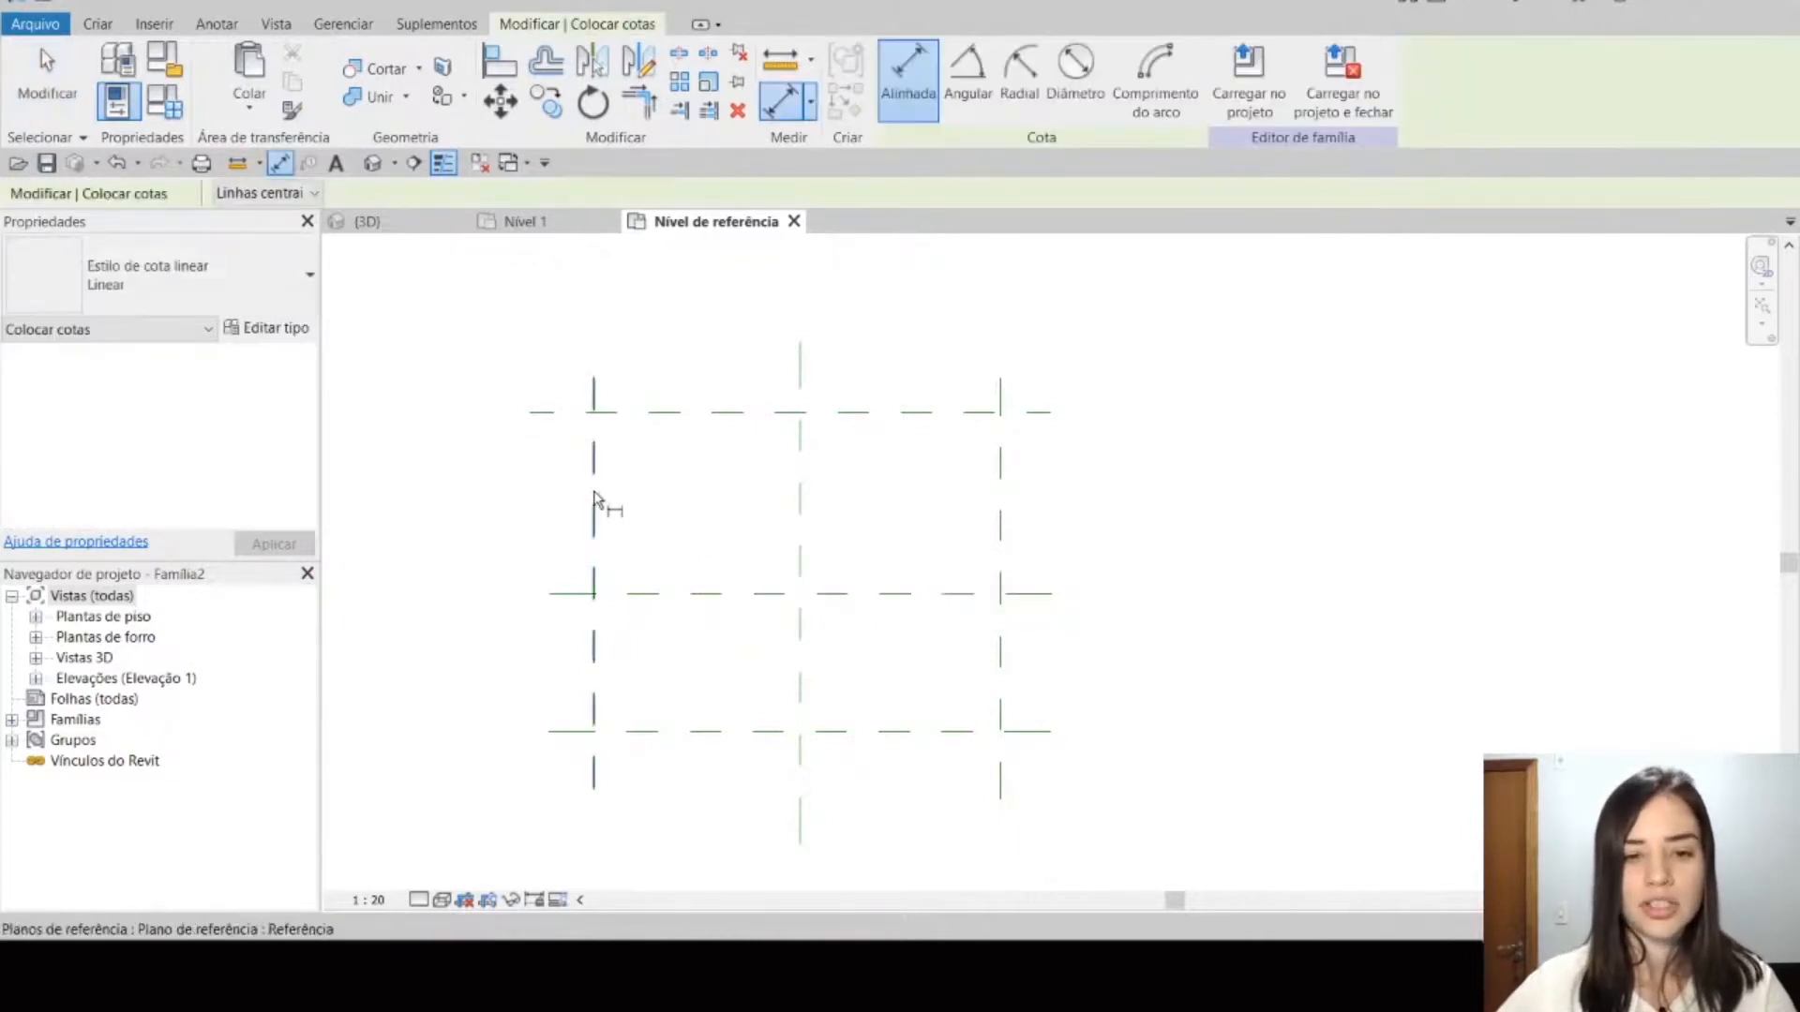
left_click(594, 498)
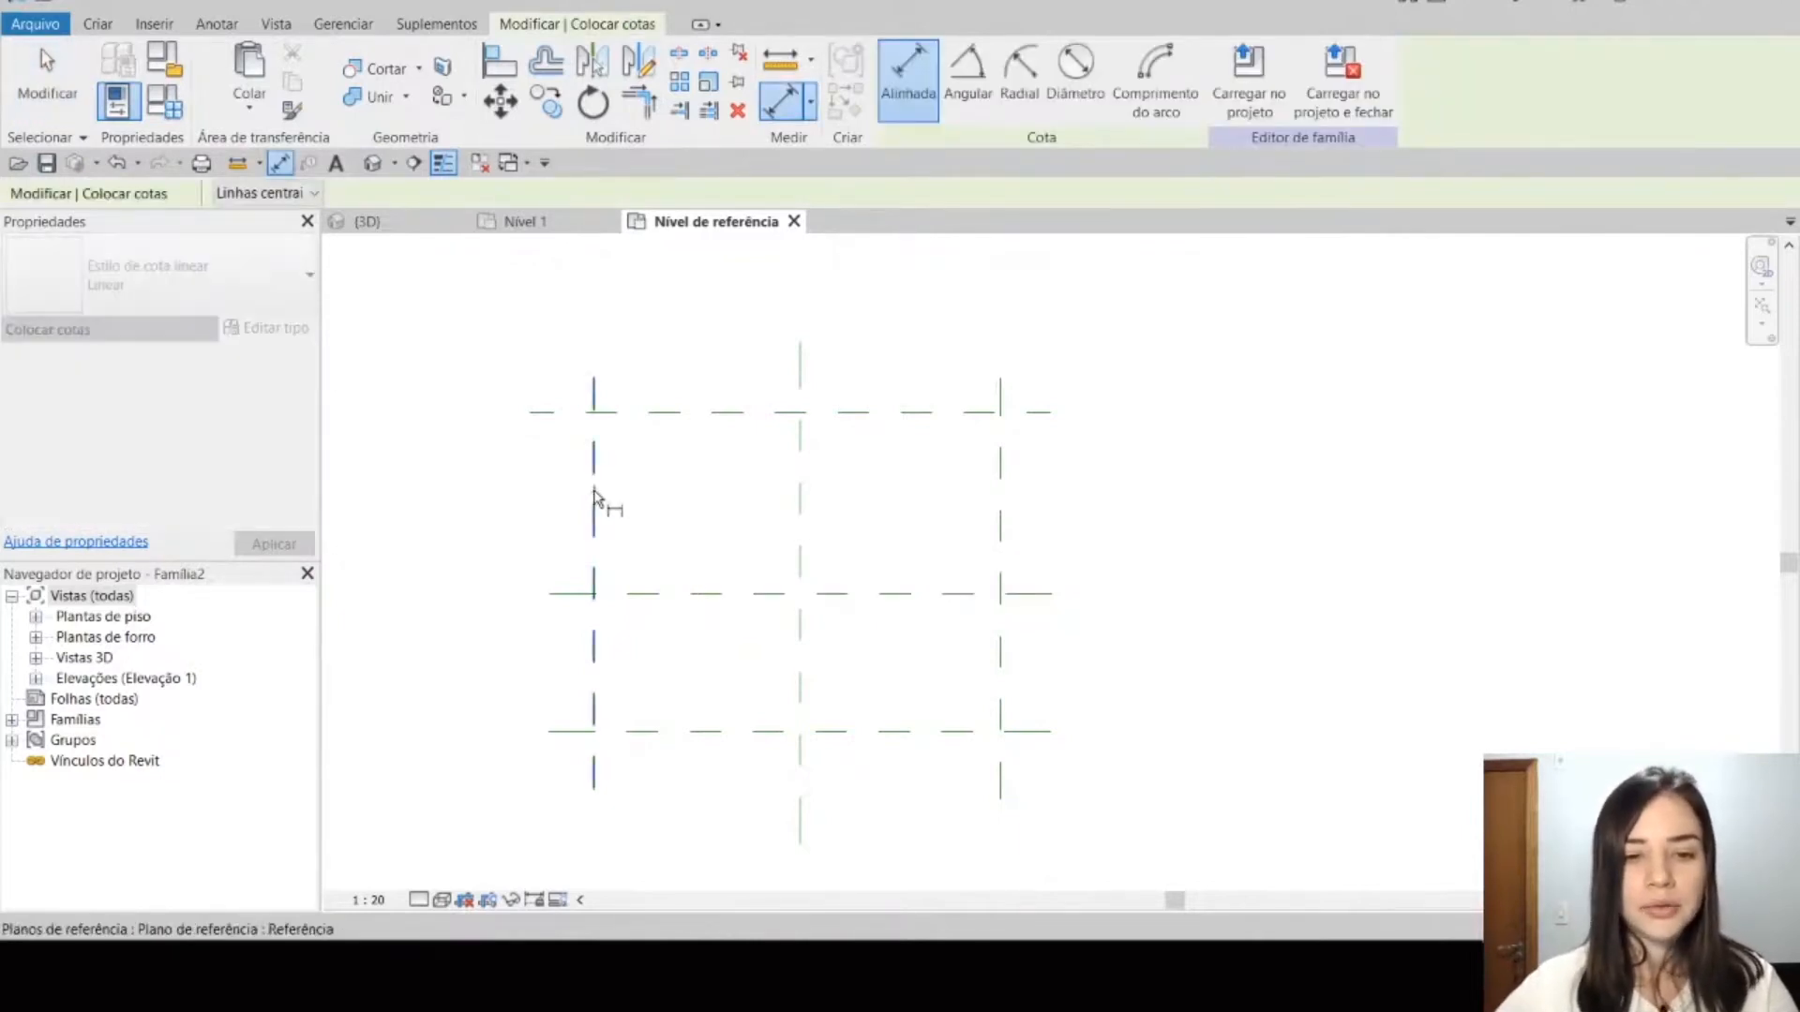
left_click(798, 521)
left_click(1001, 527)
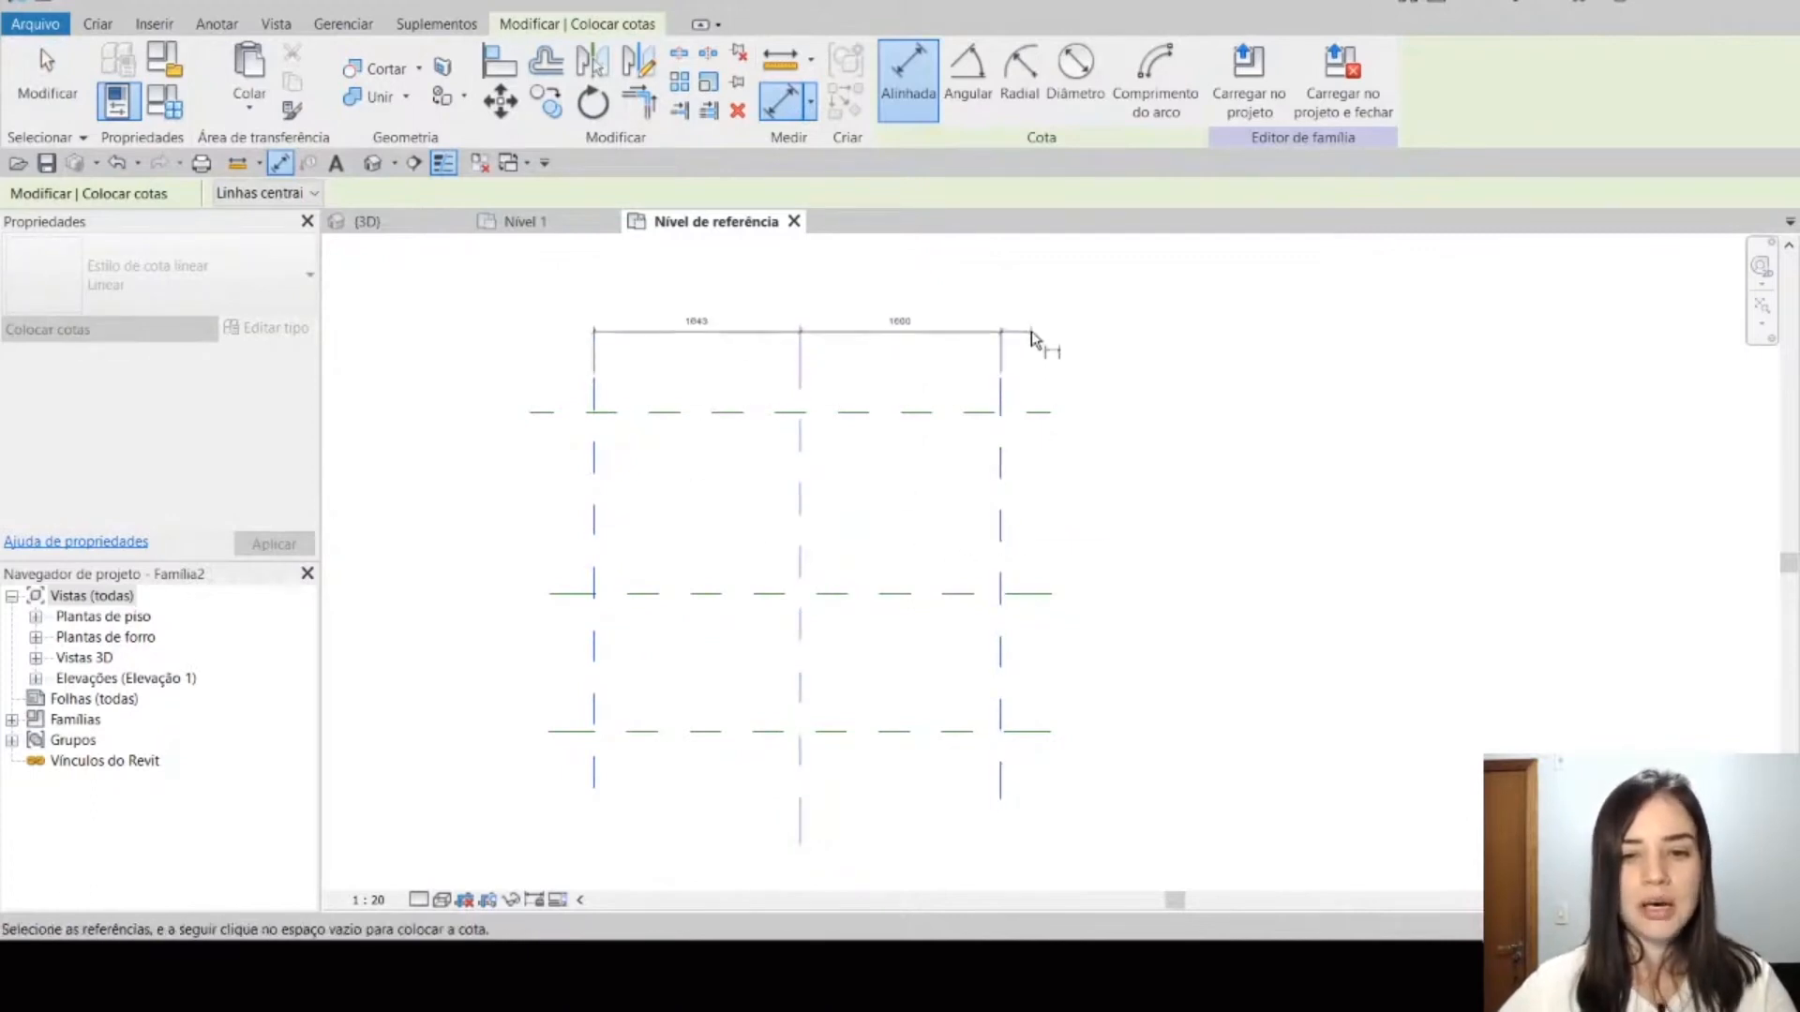
left_click(1031, 339)
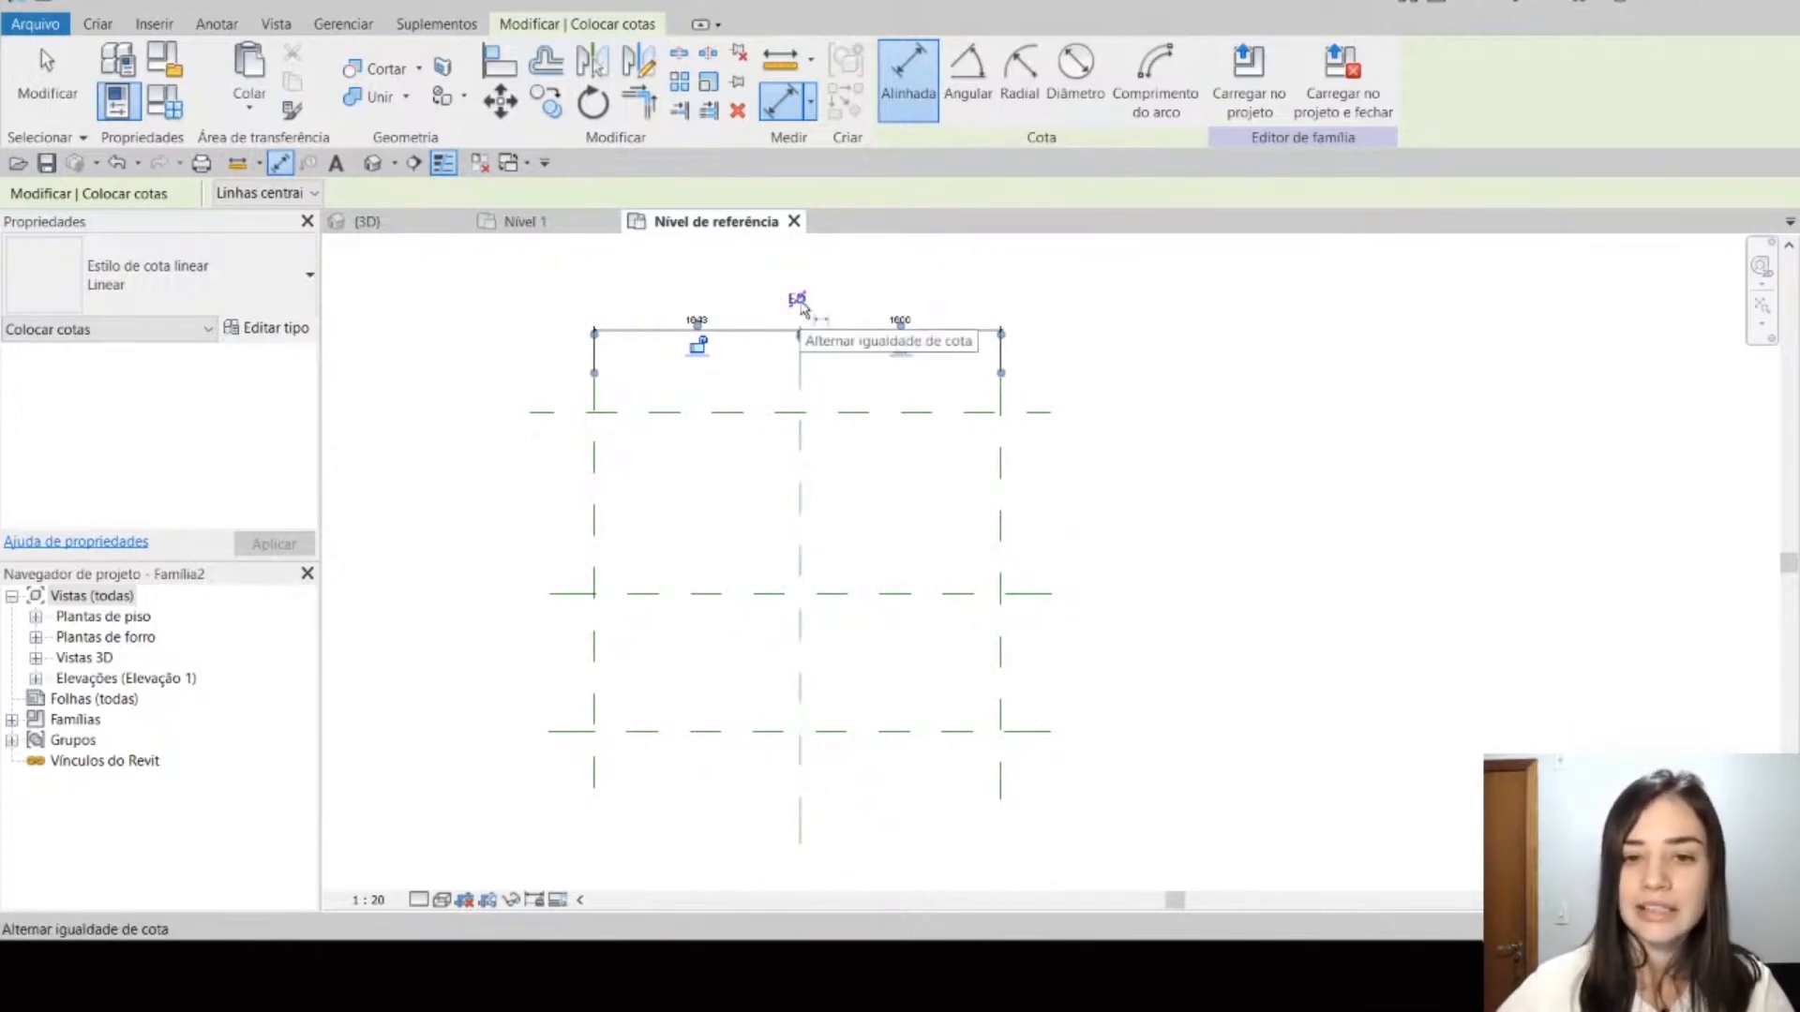
middle_click_drag(795, 422, 823, 563)
scroll(823, 562, "up", 3)
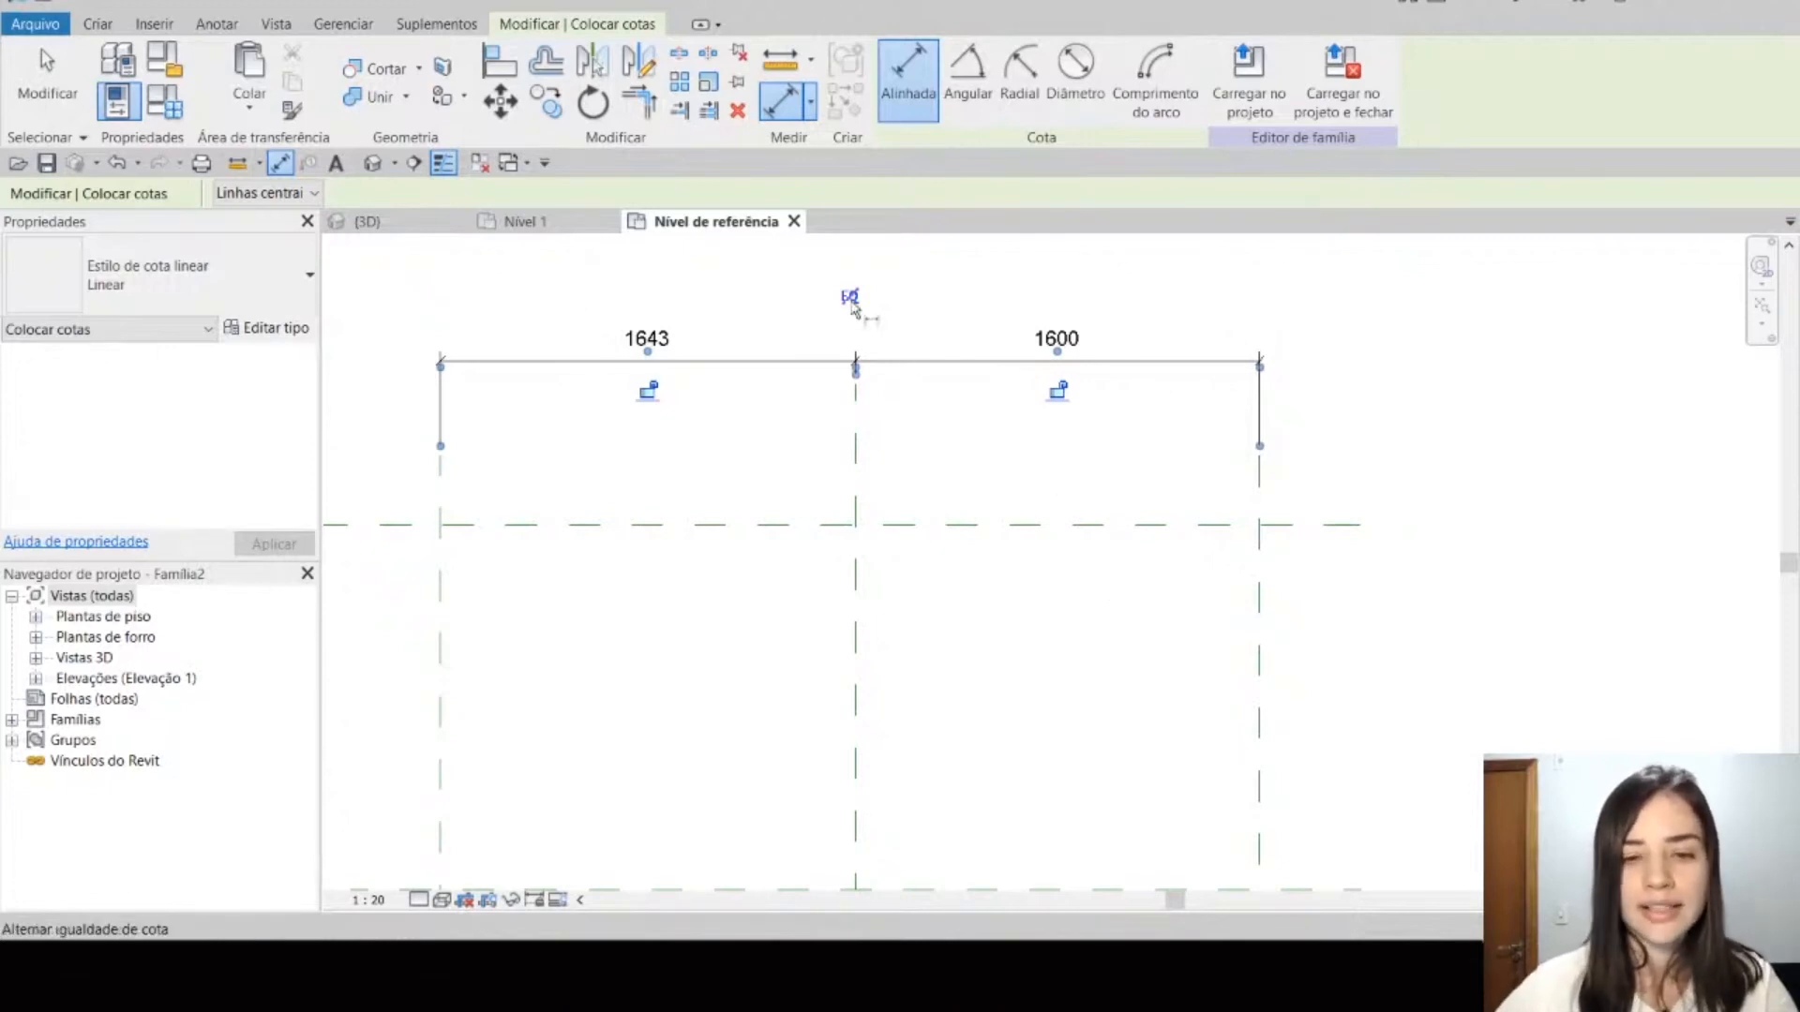
left_click(850, 298)
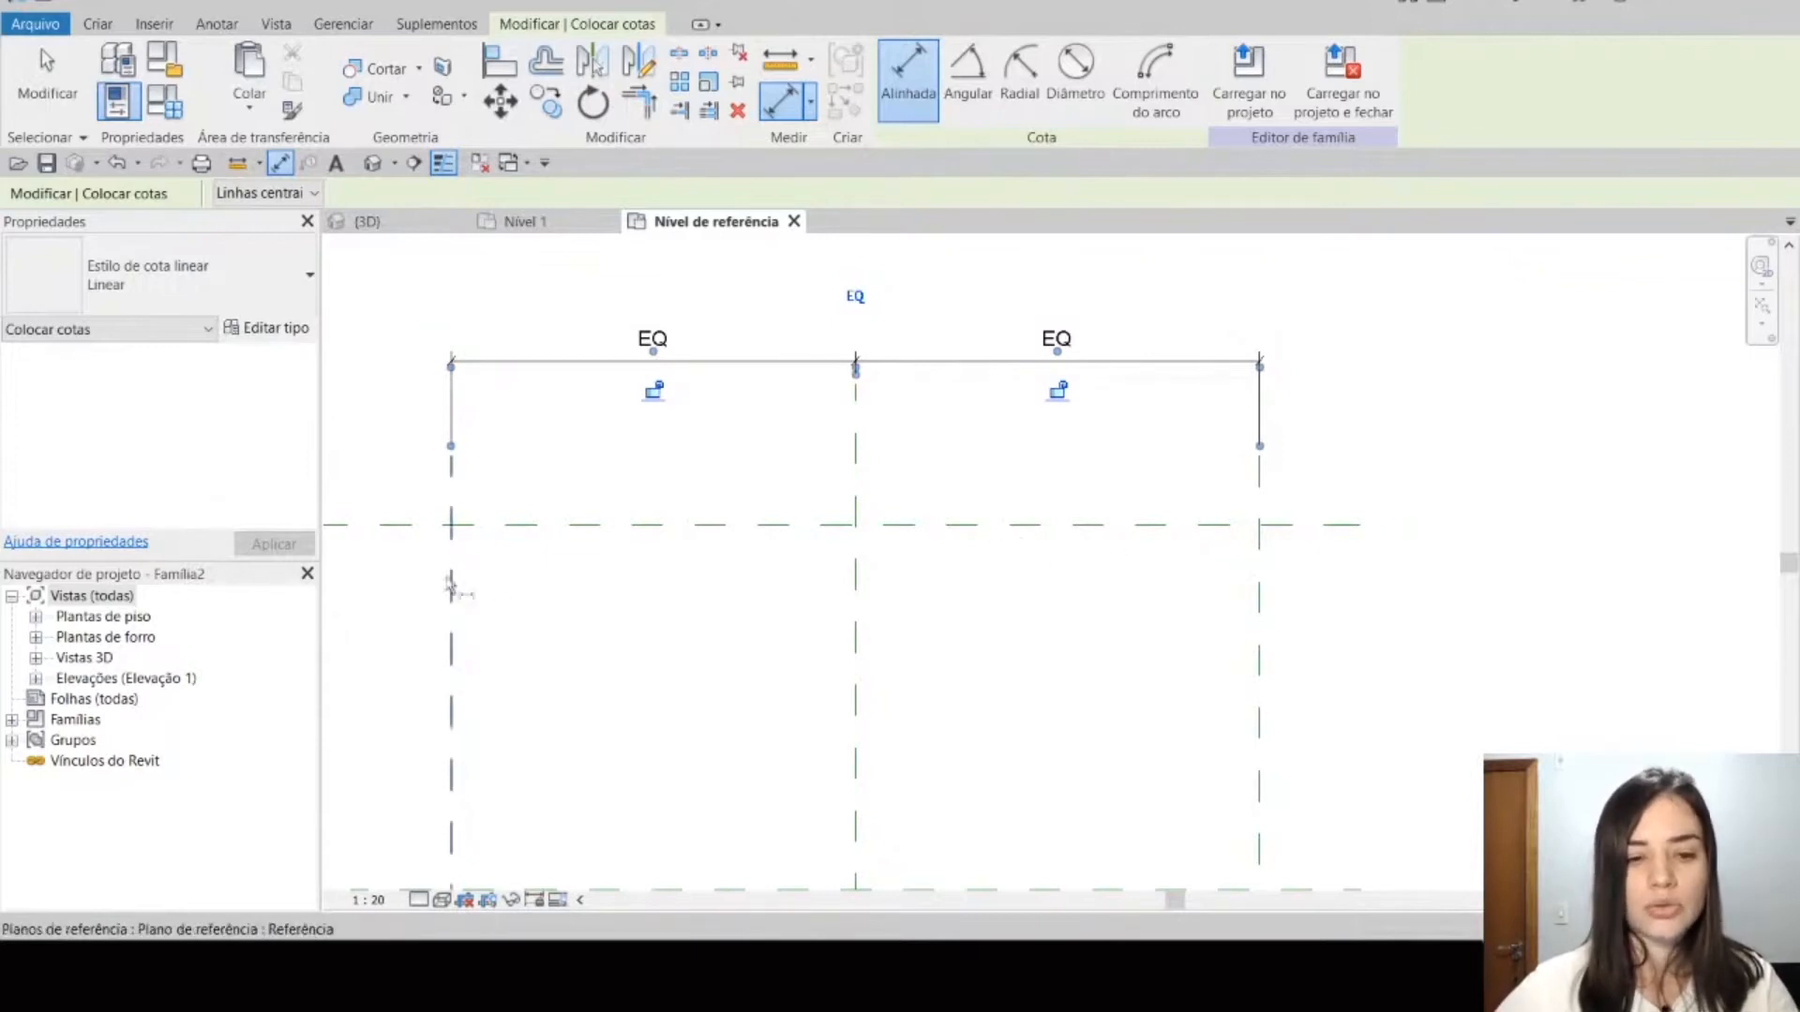
Step: Toggle the equality constraint of the dimension chain across the vertical planes off and back on
left_click(856, 298)
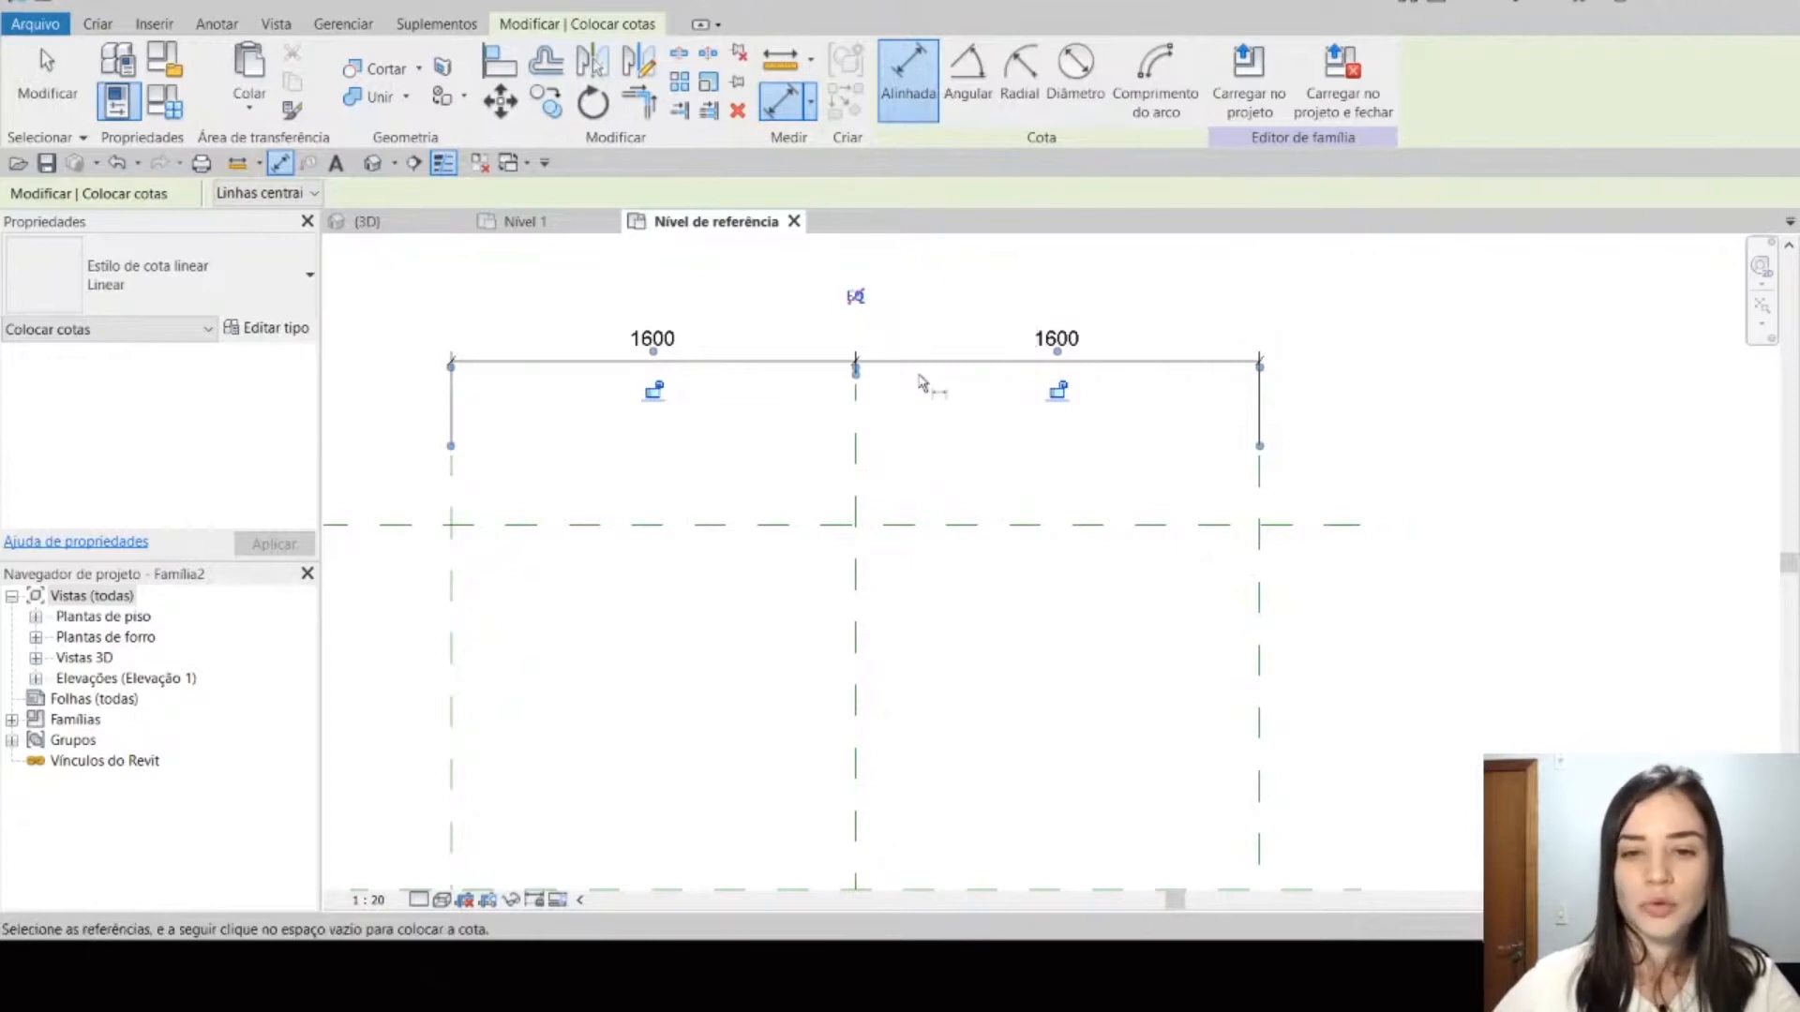
left_click(855, 298)
left_click(855, 298)
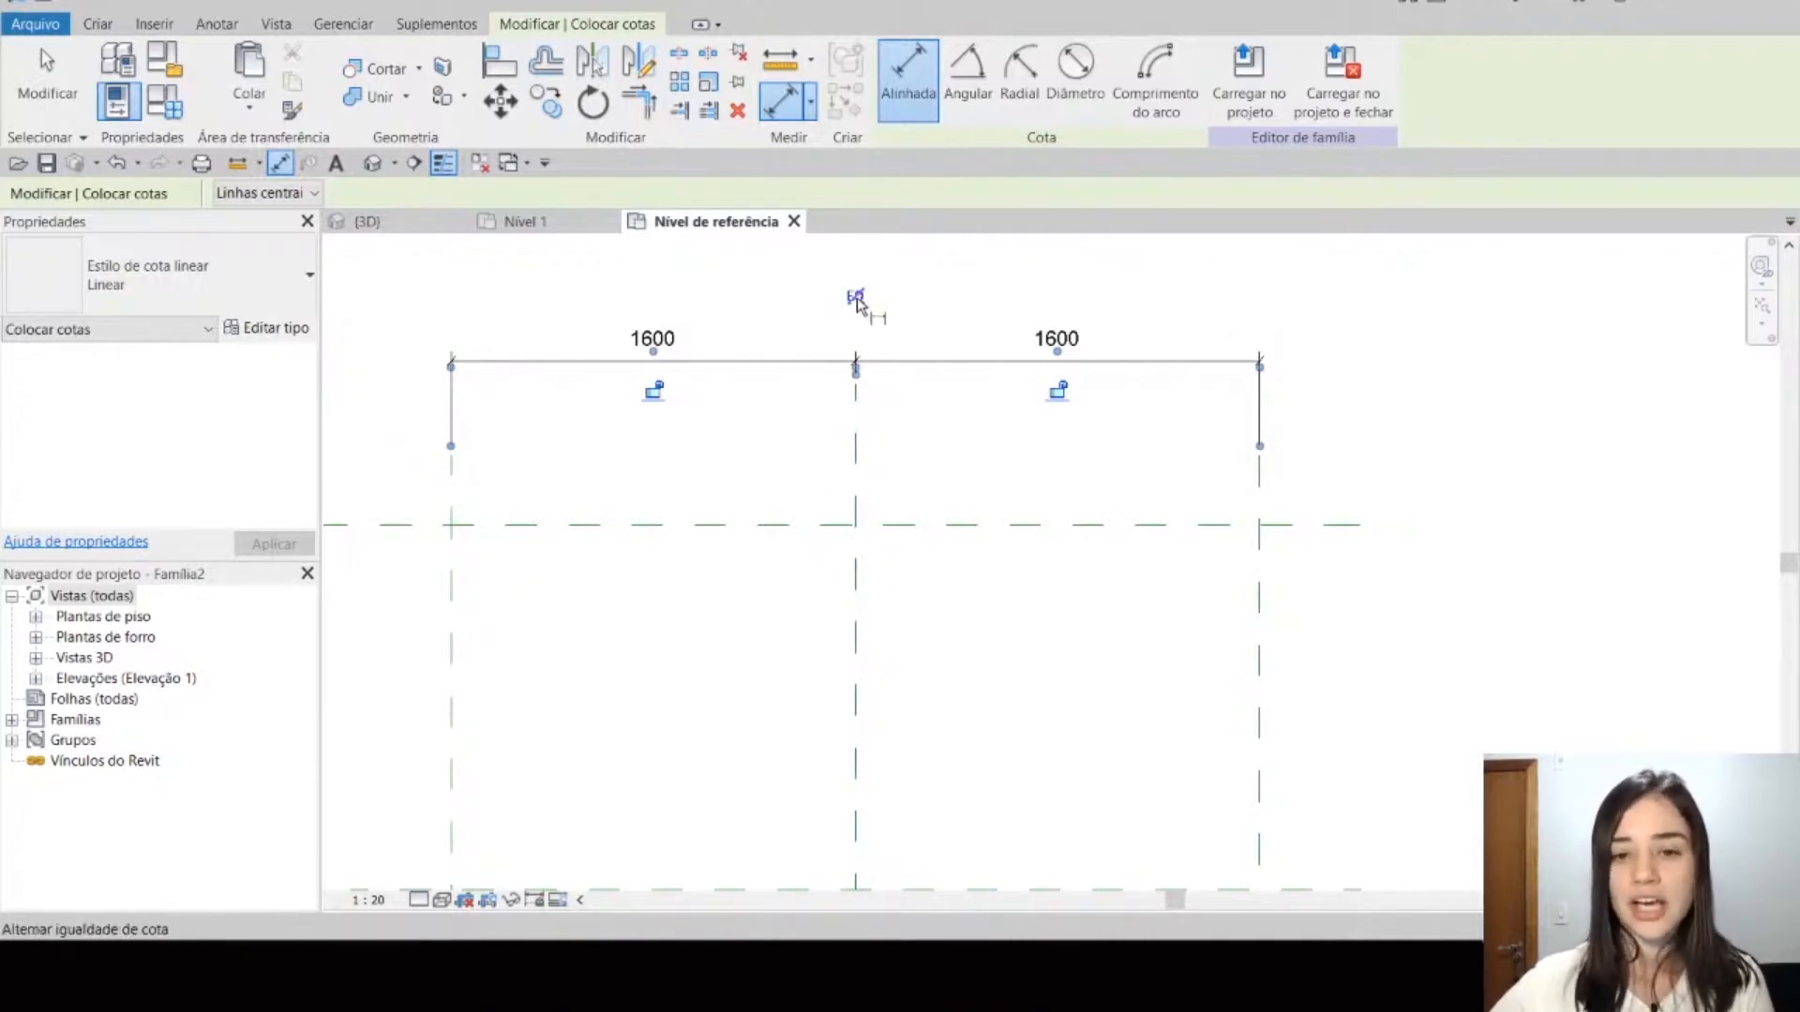
left_click(856, 300)
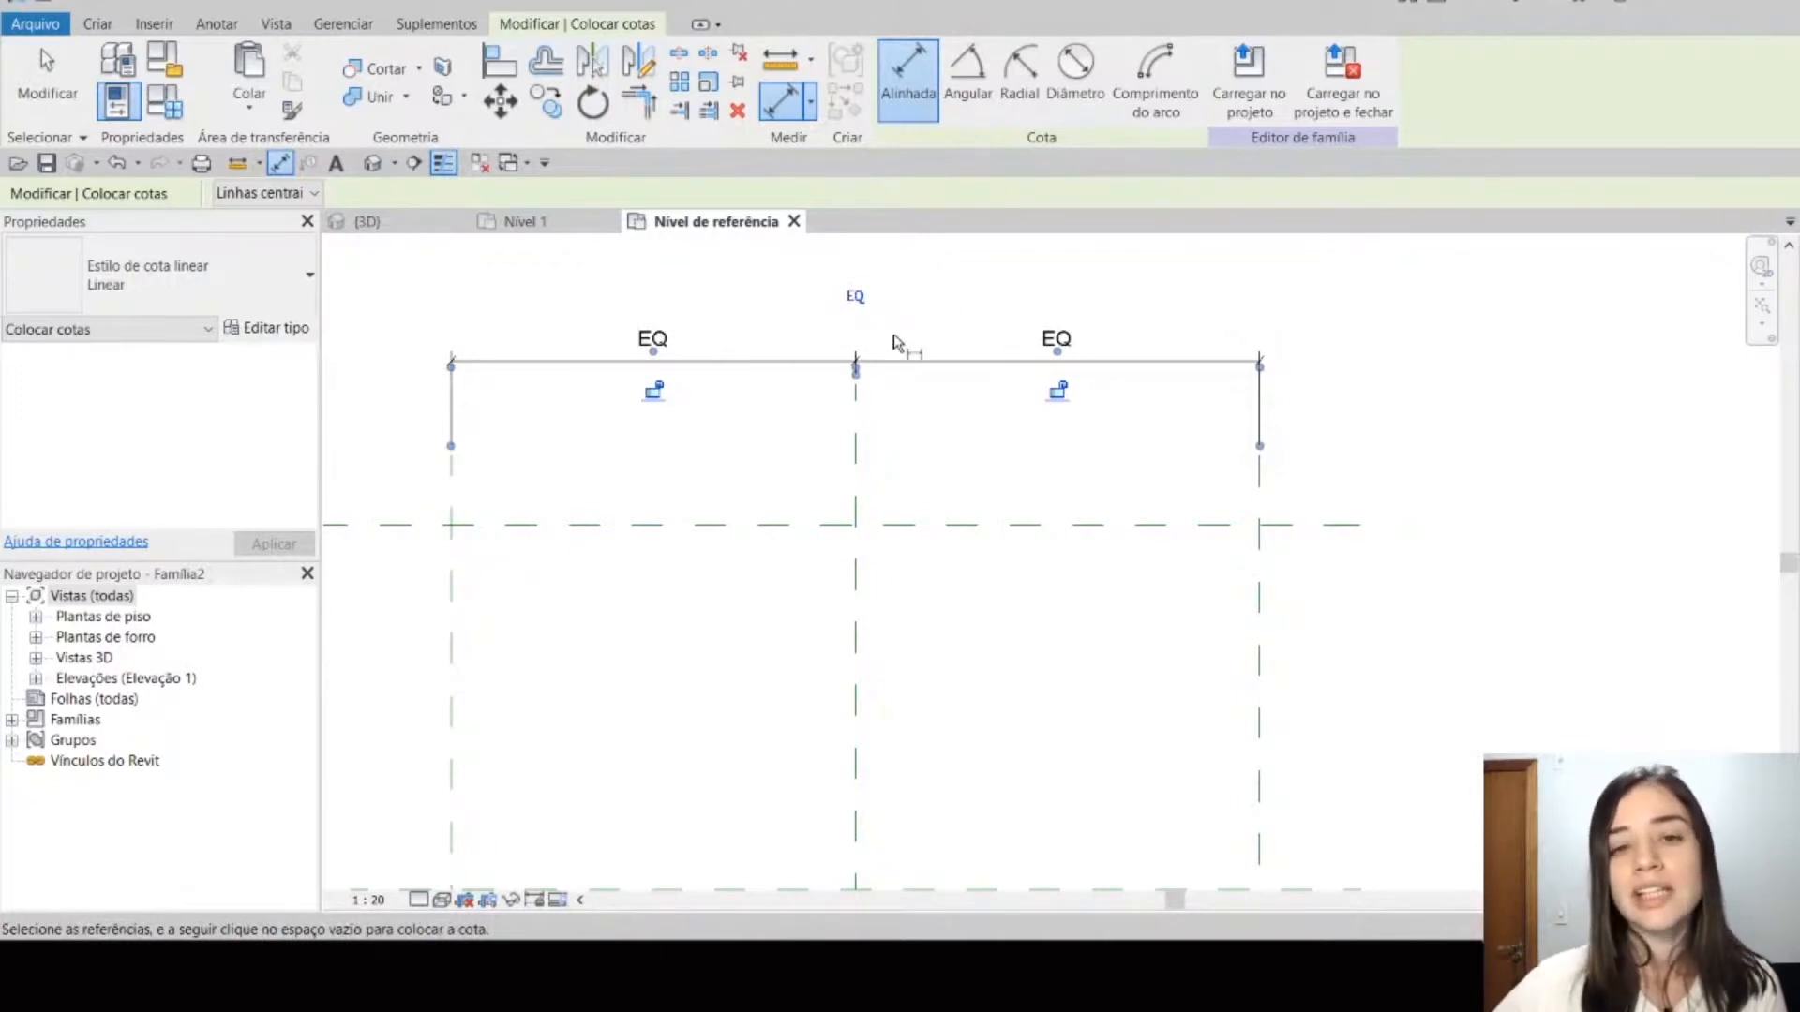
Step: Place an aligned dimension chain across the upper, centre and lower horizontal reference planes and make its two segments equal
scroll(893, 344, "down", 7)
mouse_move(979, 525)
middle_mouse_down()
mouse_move(959, 437)
mouse_move(952, 526)
middle_mouse_up()
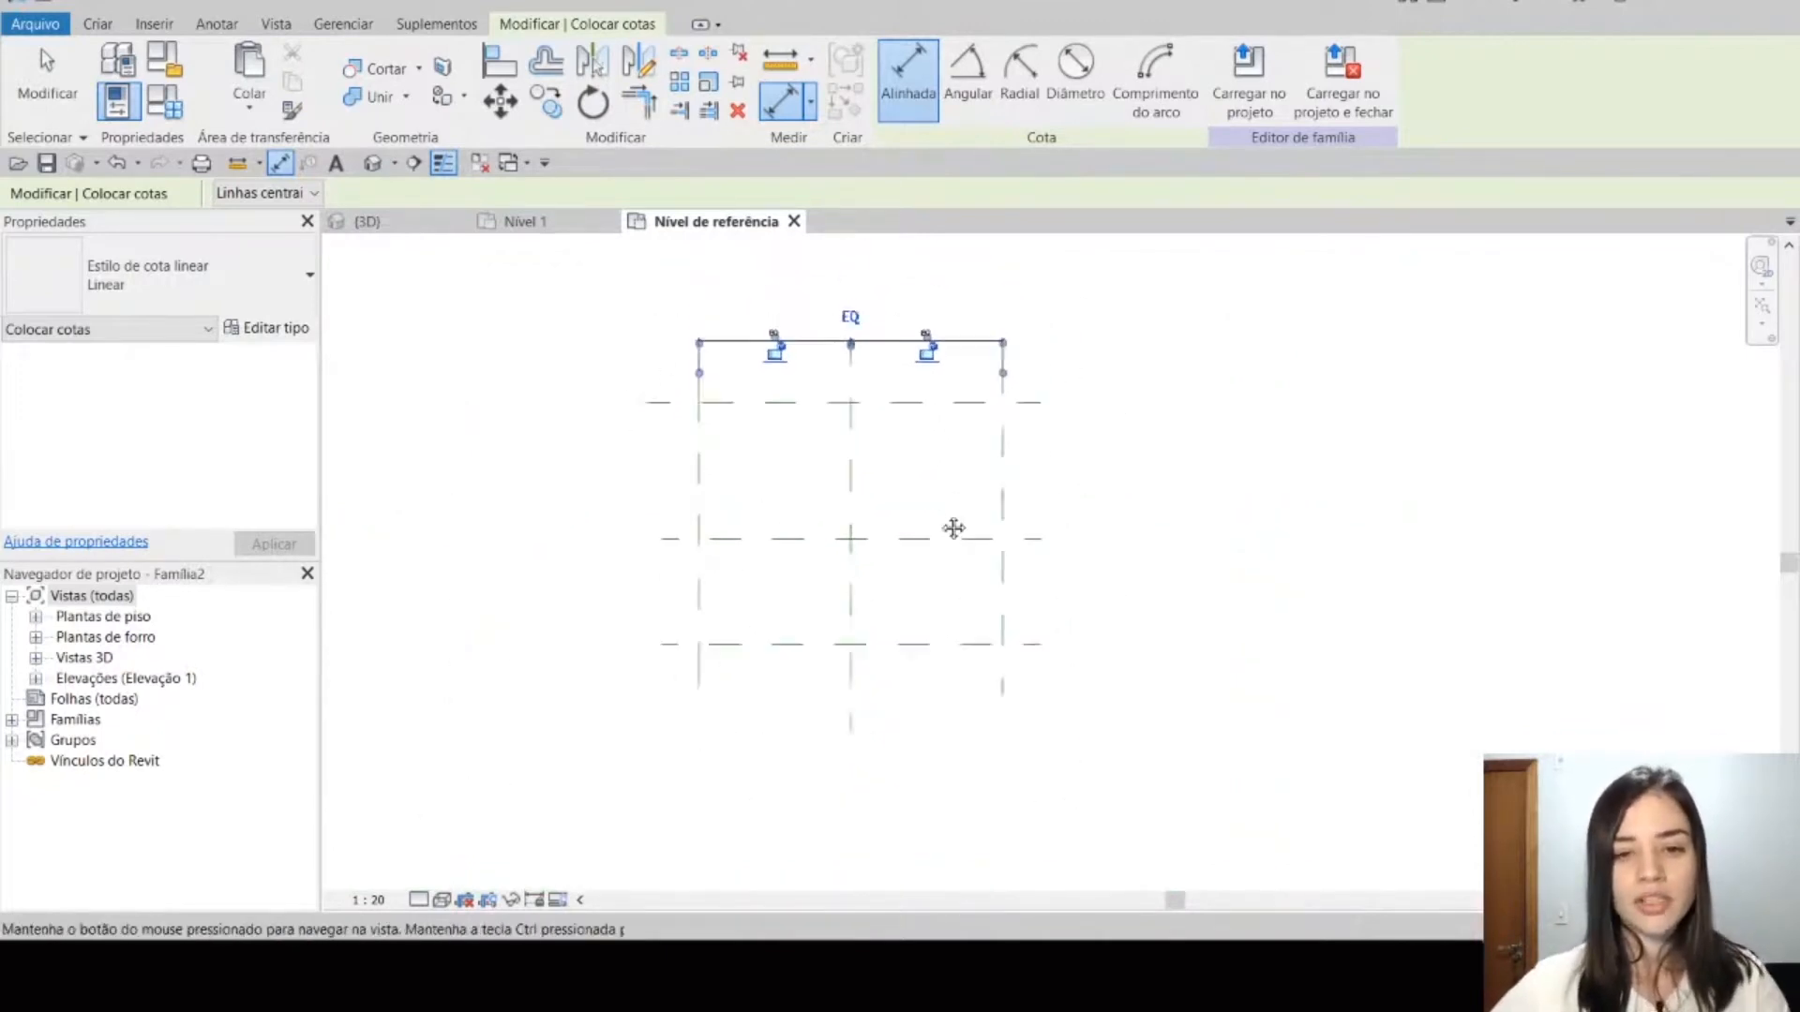
scroll(801, 446, "up", 1)
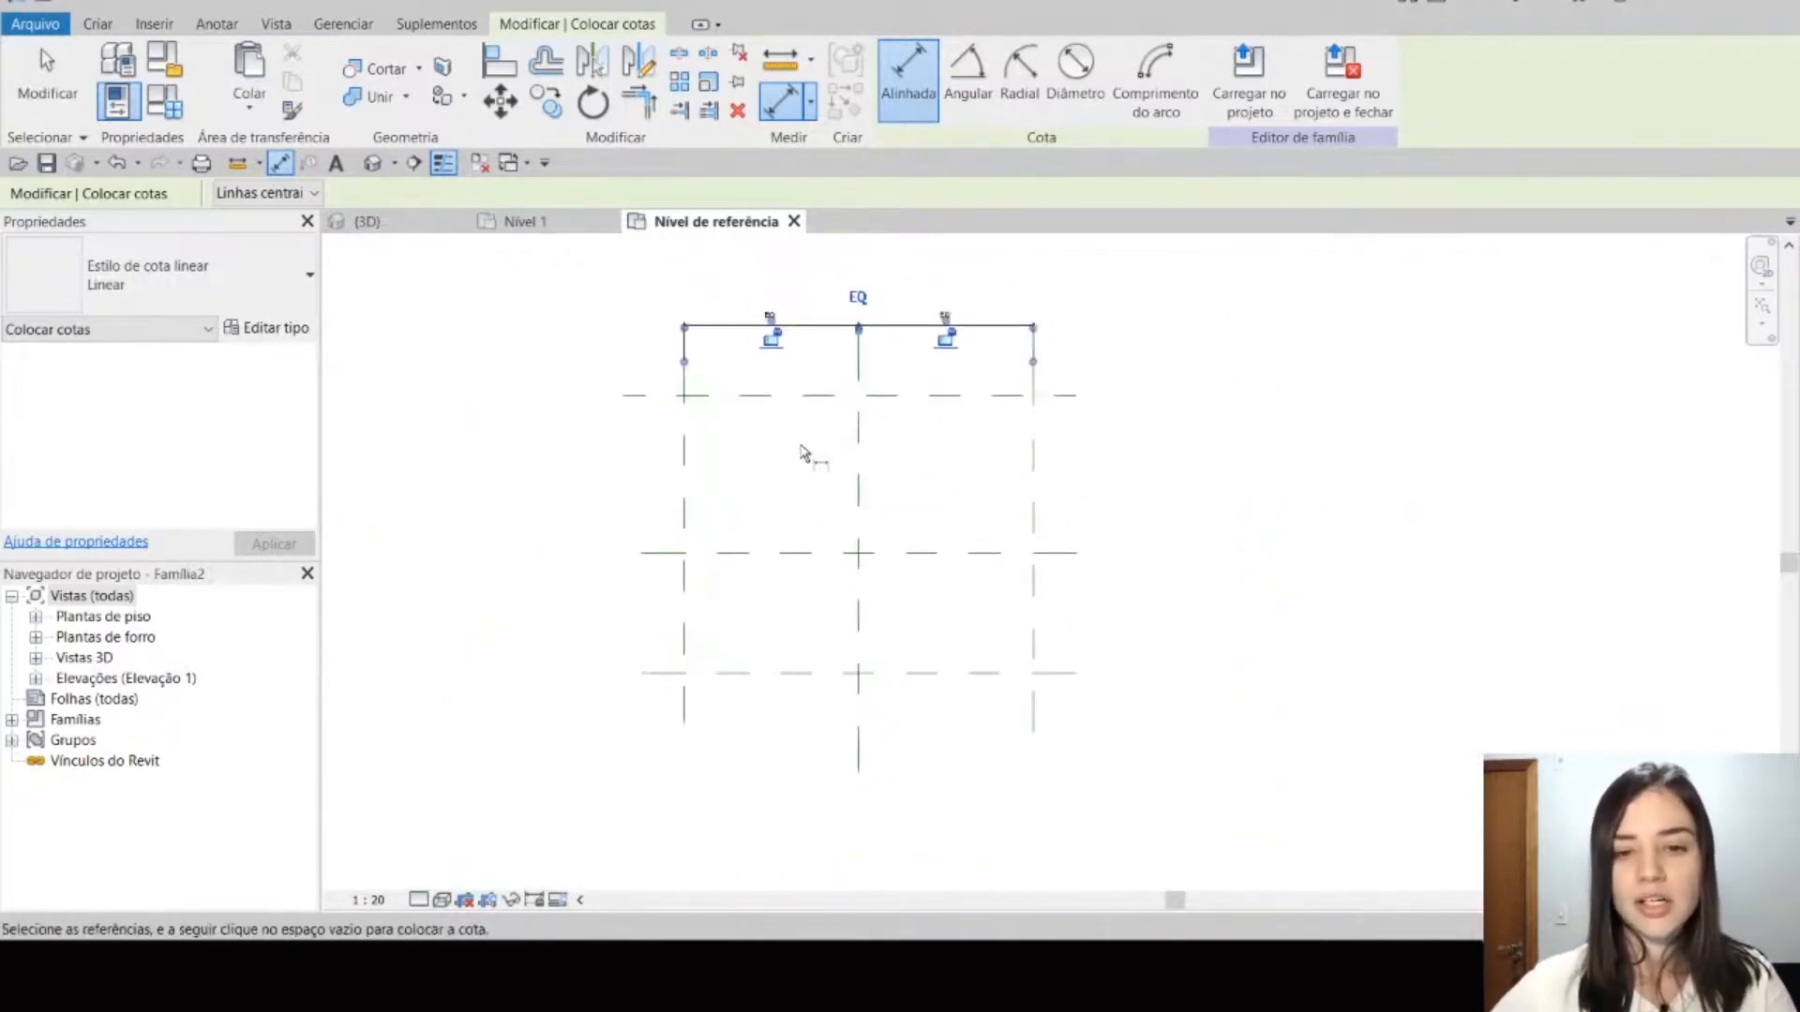
left_click(819, 396)
left_click(814, 553)
left_click(785, 673)
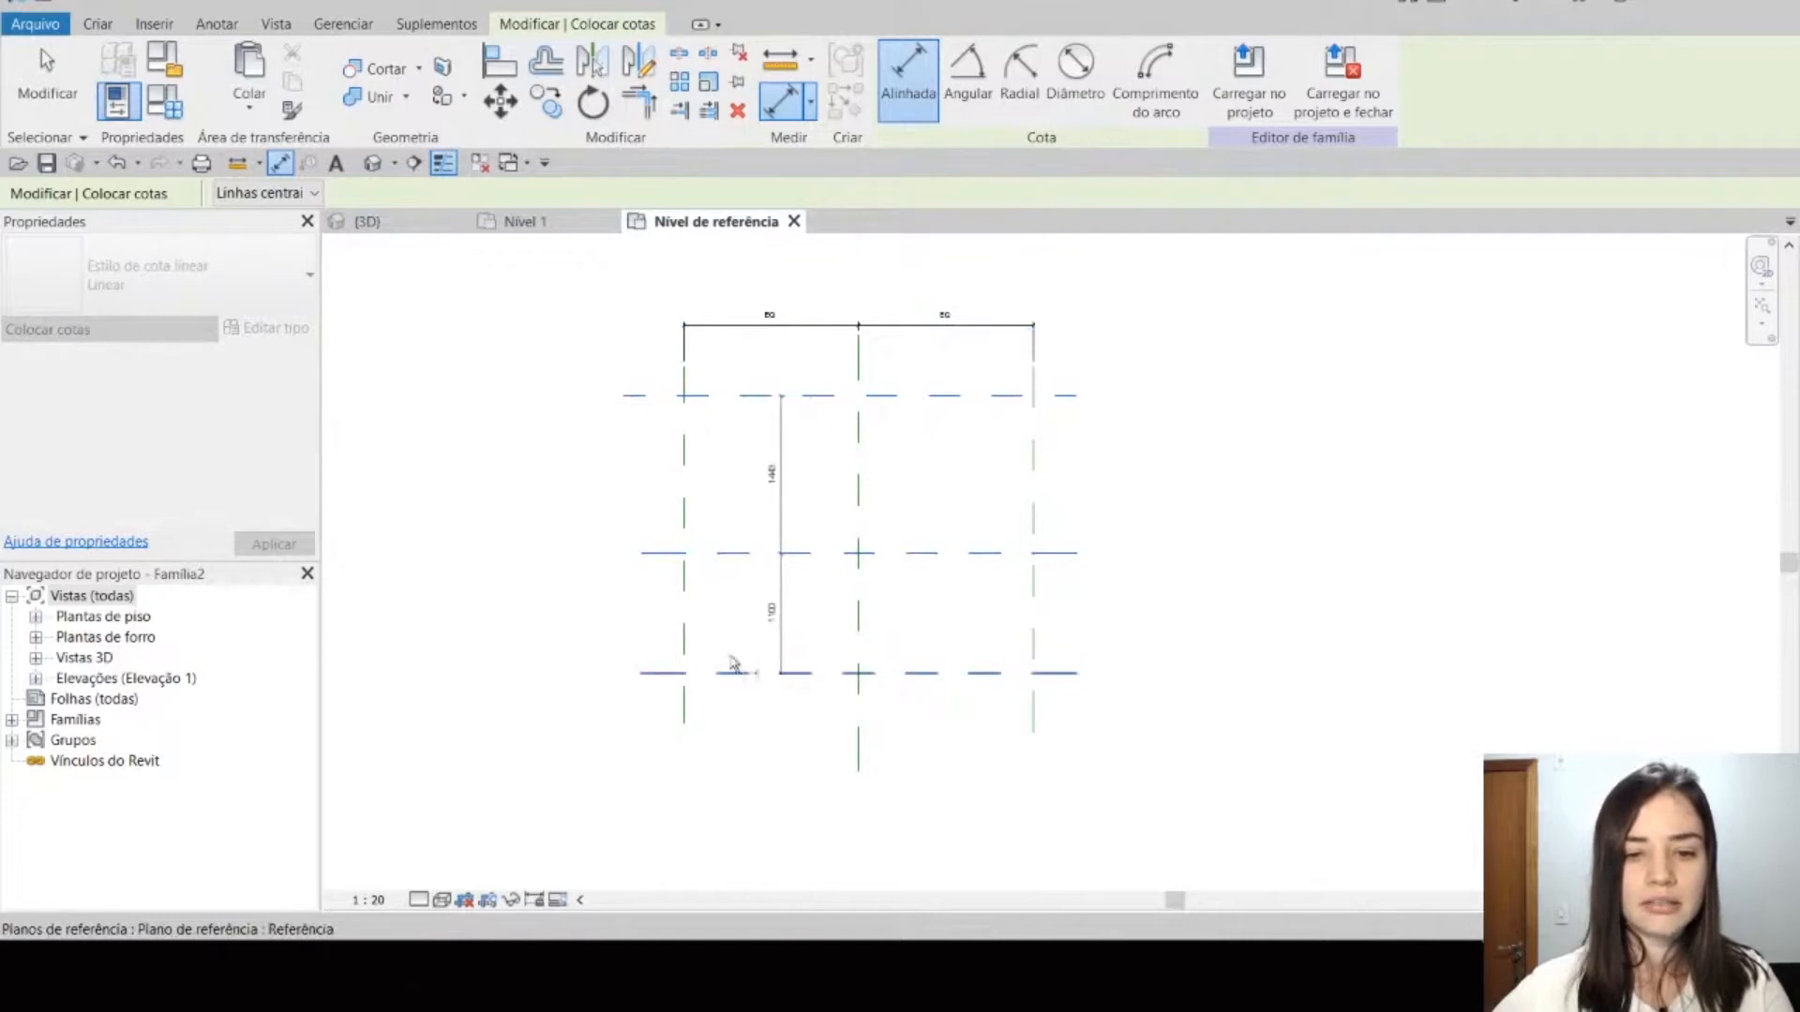
left_click(570, 614)
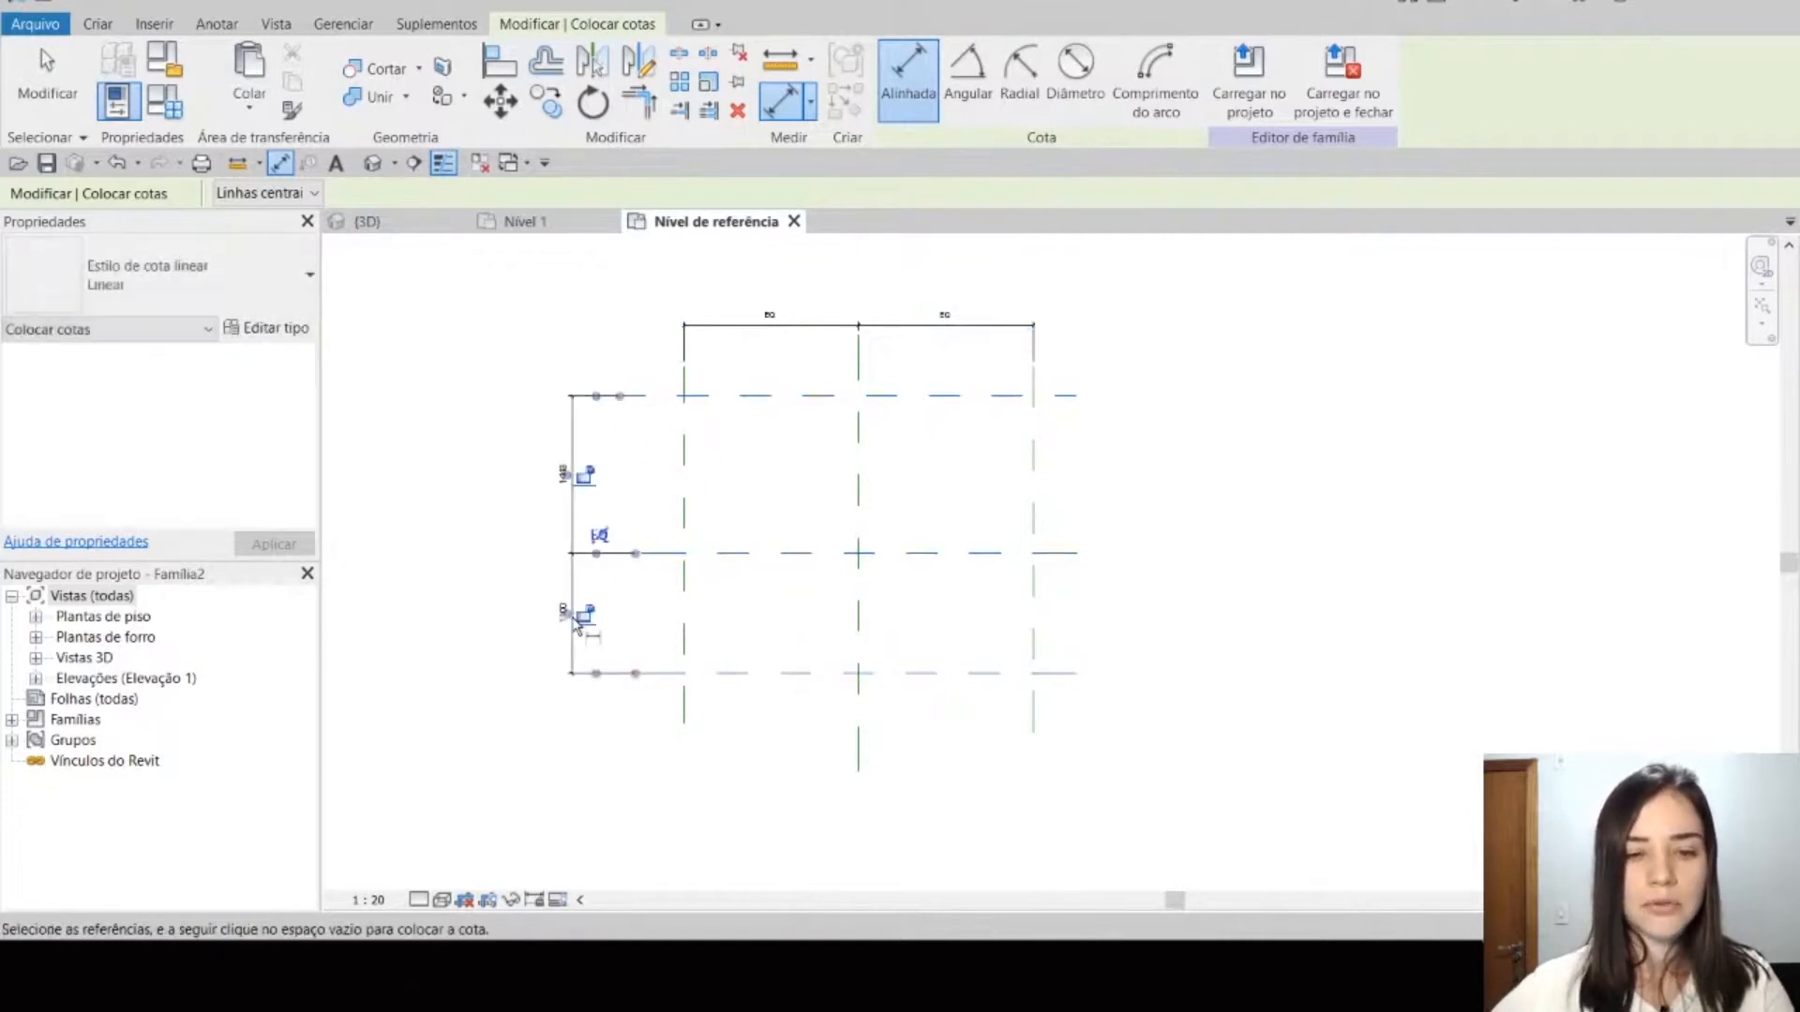
left_click(599, 535)
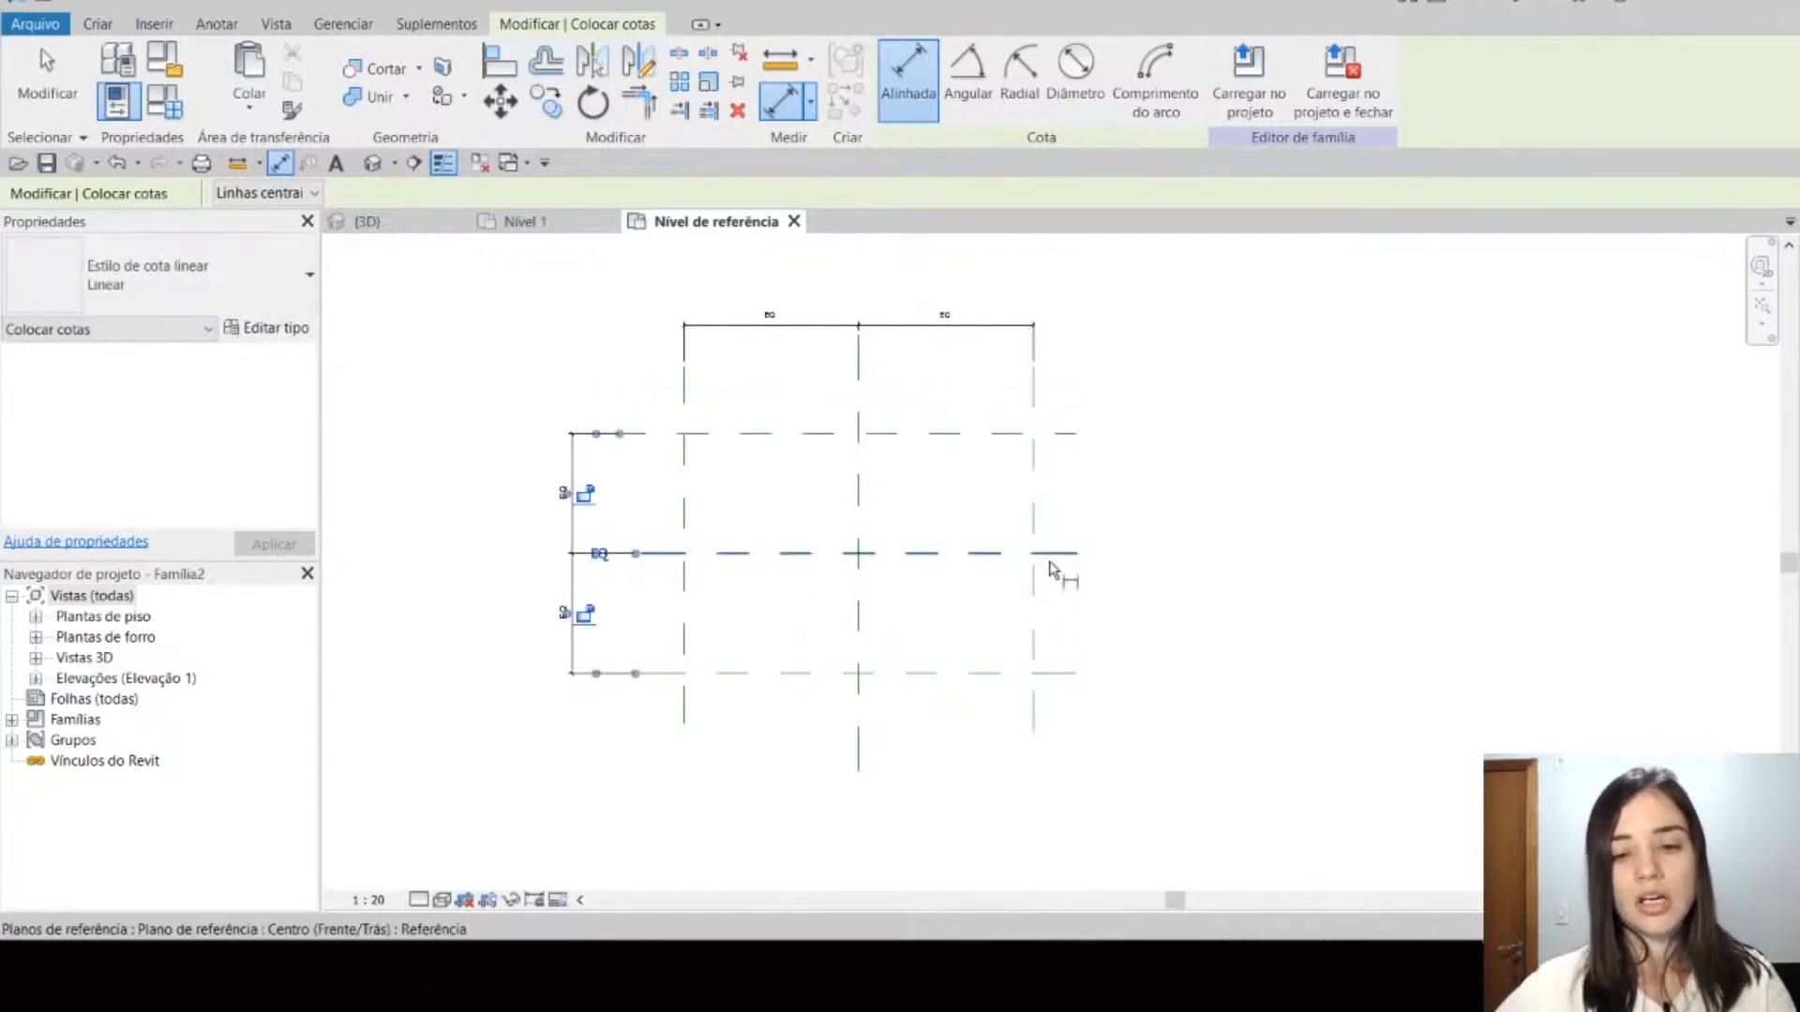
key("Escape")
Step: Move the lower horizontal reference plane to about 1400 mm from the horizontal centre plane
middle_click_drag(1173, 561, 1197, 532)
scroll(1148, 525, "up", 1)
scroll(829, 530, "up", 1)
middle_click_drag(881, 568, 981, 643)
left_click(565, 576)
left_click(863, 792)
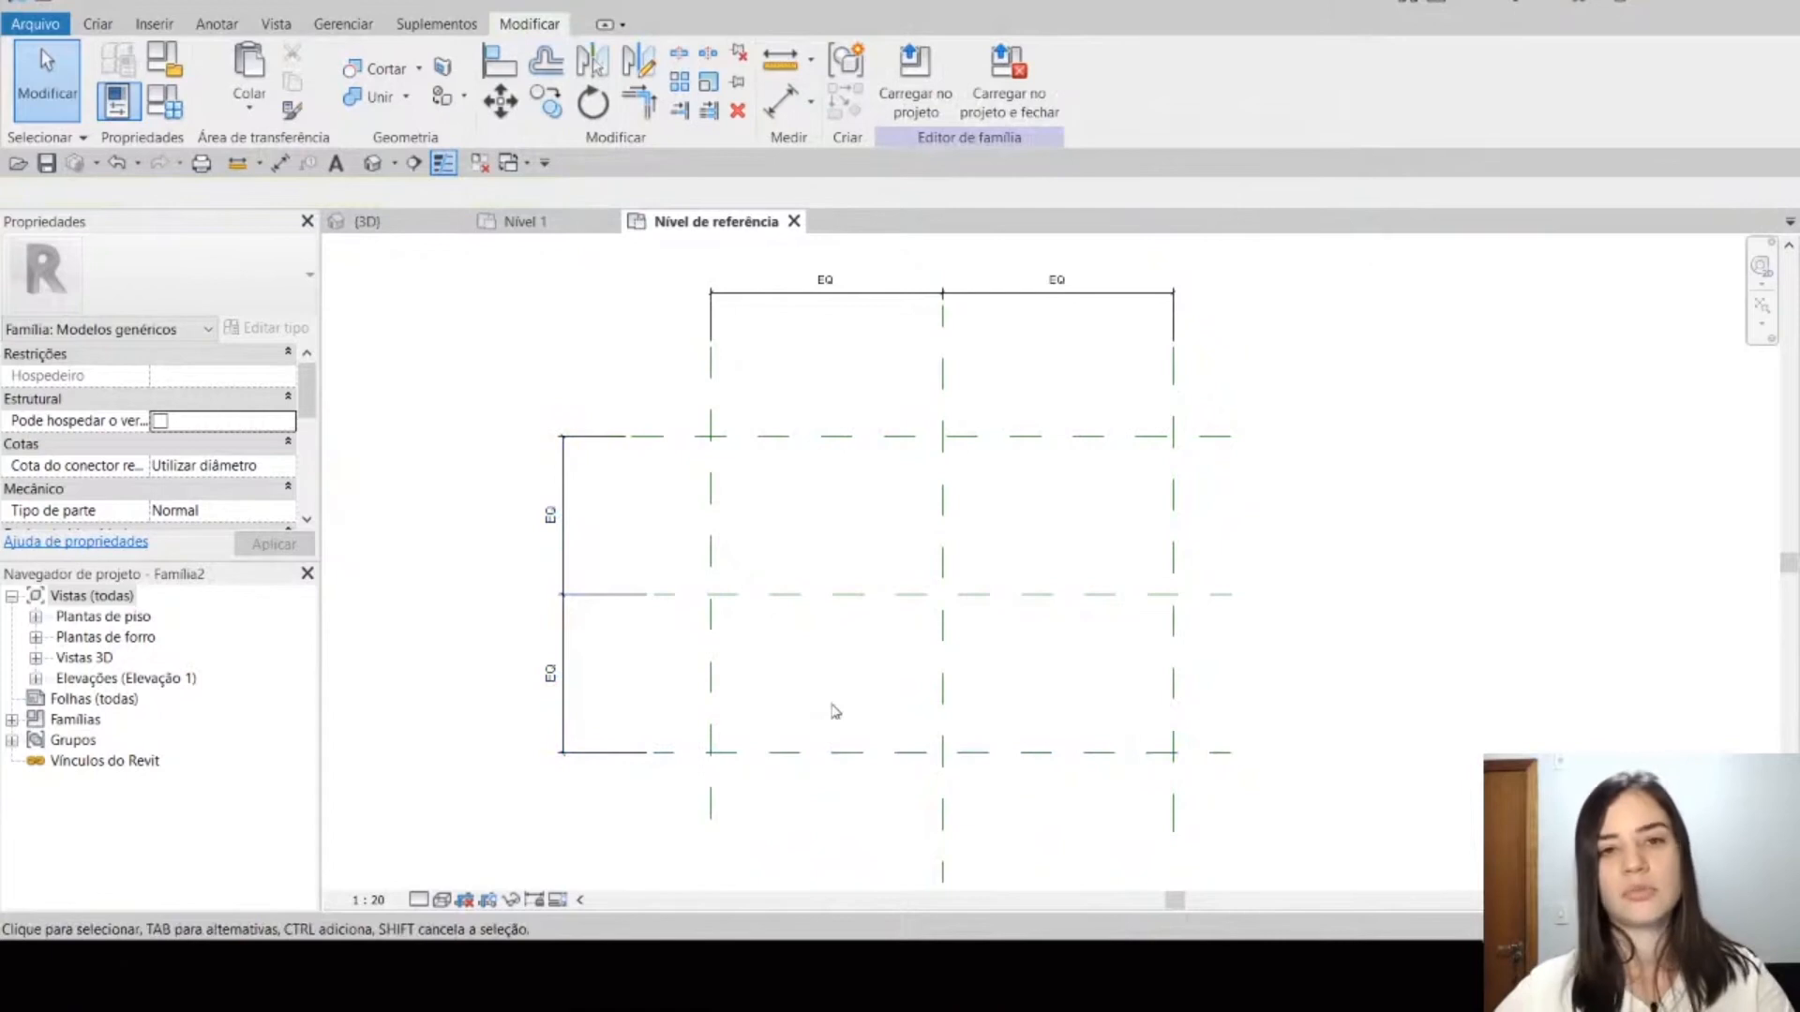
left_click(855, 753)
mouse_move(871, 759)
left_mouse_down()
mouse_move(868, 663)
mouse_move(878, 793)
left_mouse_up()
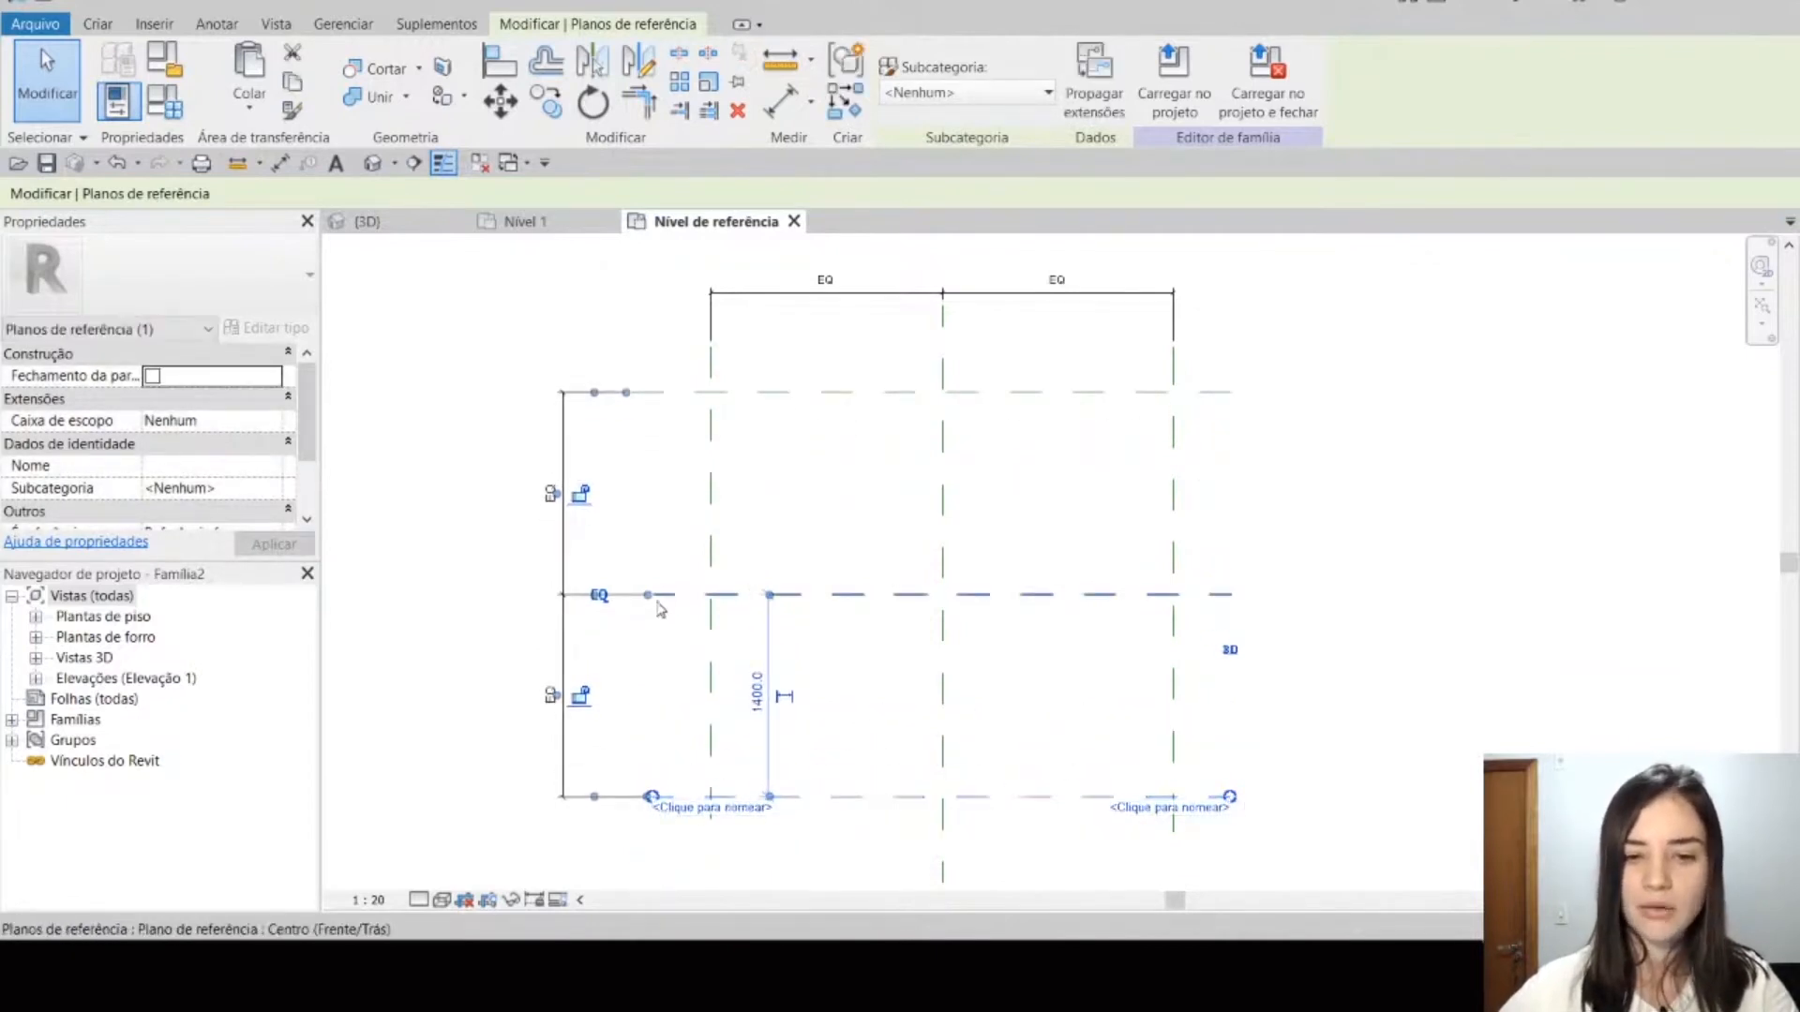
Step: Toggle the vertical chain's equality off and on, and move the lower horizontal plane to about 900 mm from the centre plane
left_click(599, 595)
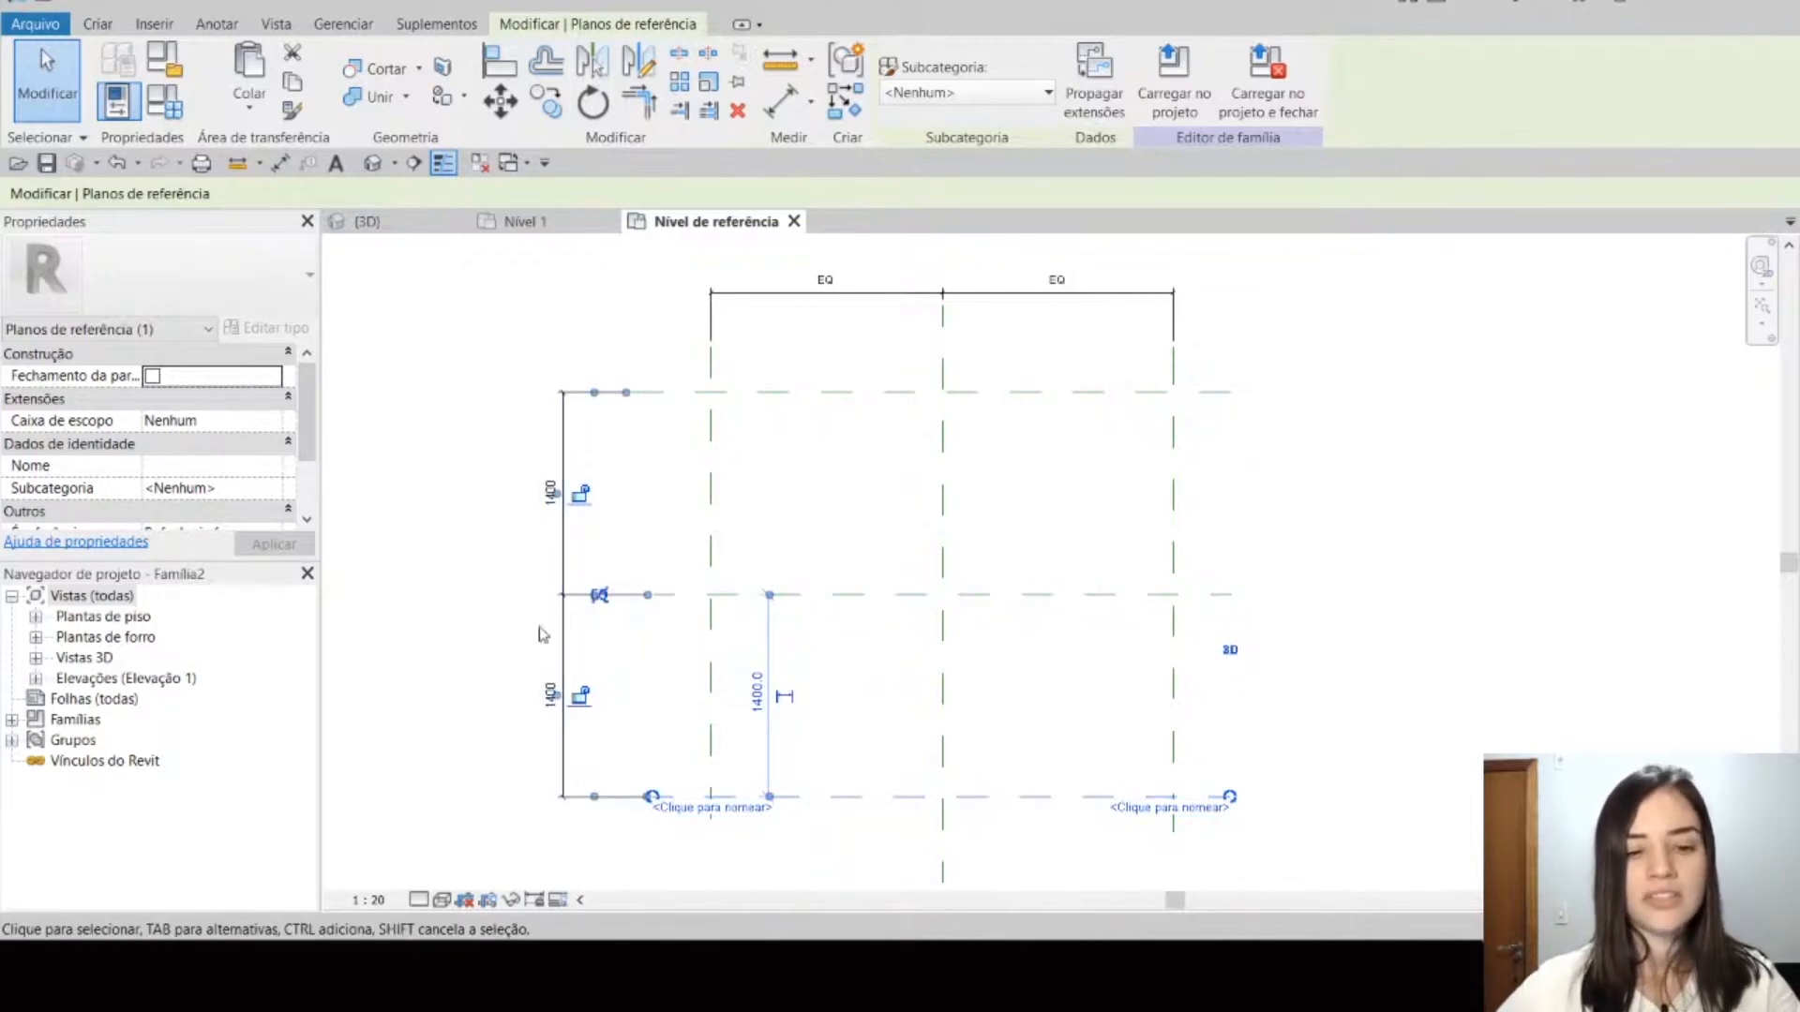
left_click(606, 601)
left_click_drag(840, 794, 848, 722)
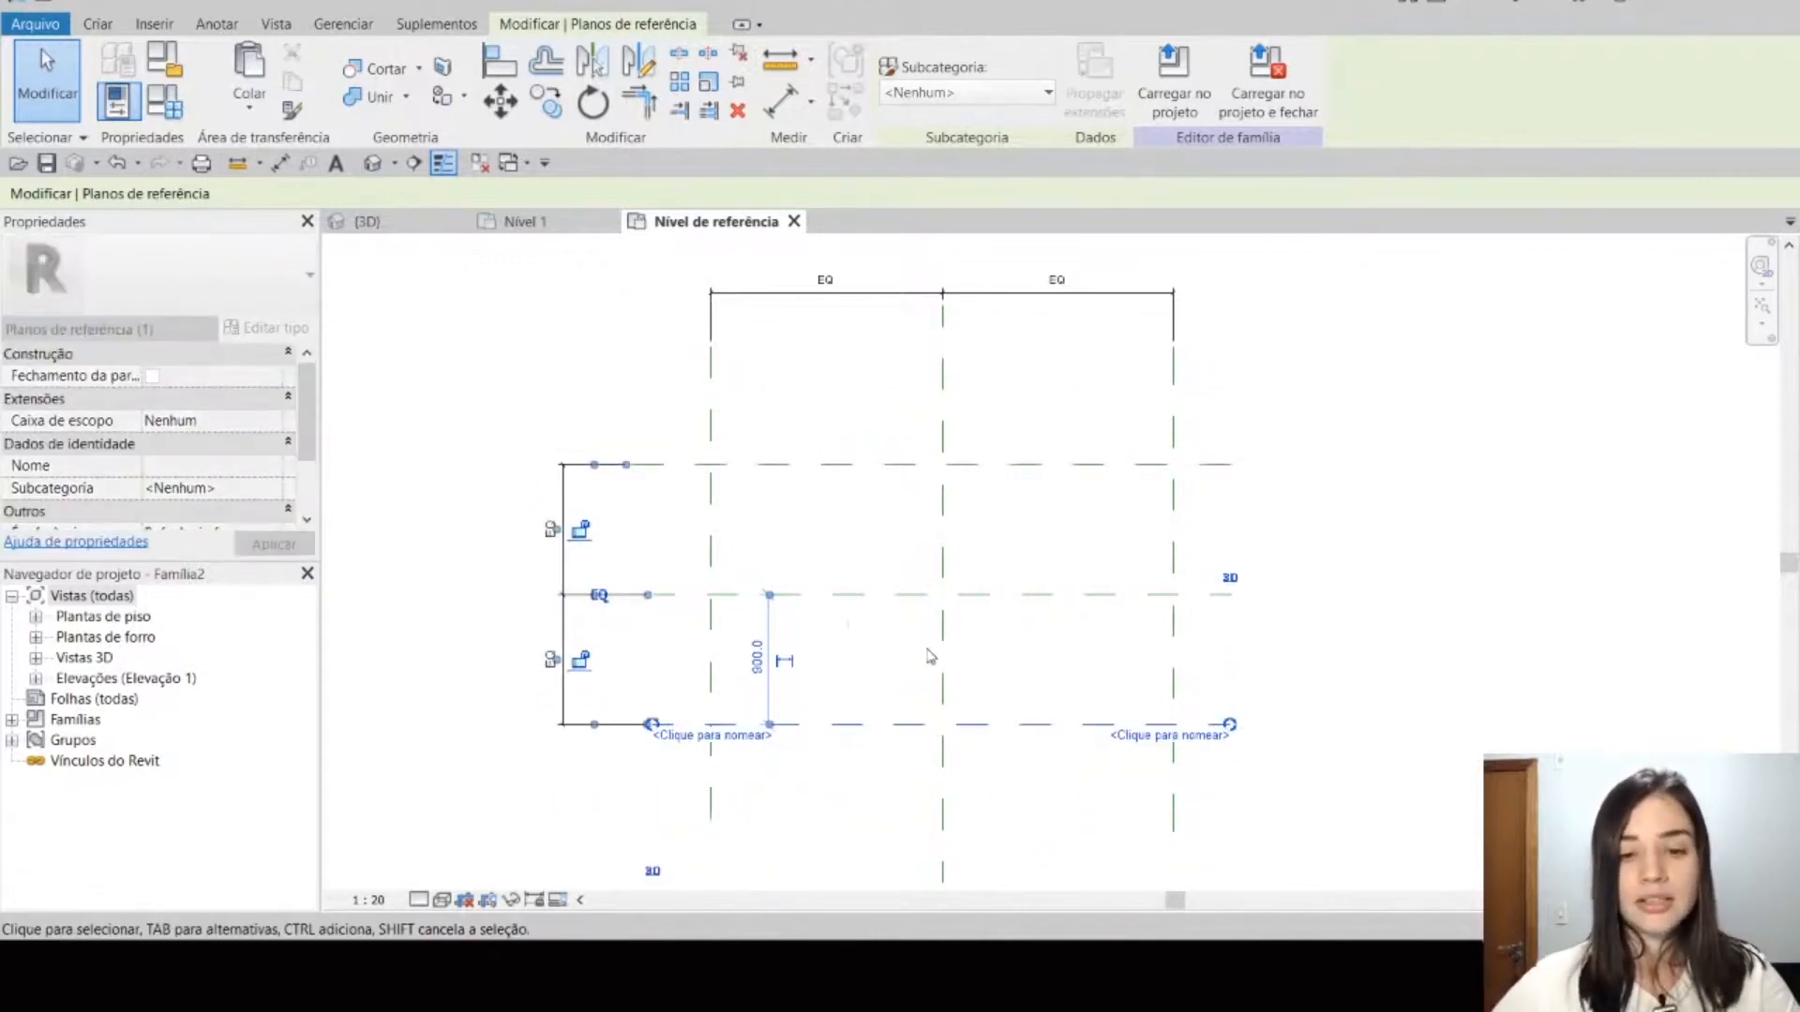
left_click(1013, 666)
Step: Name the left vertical reference plane Esquerda
middle_click_drag(1048, 548, 935, 527)
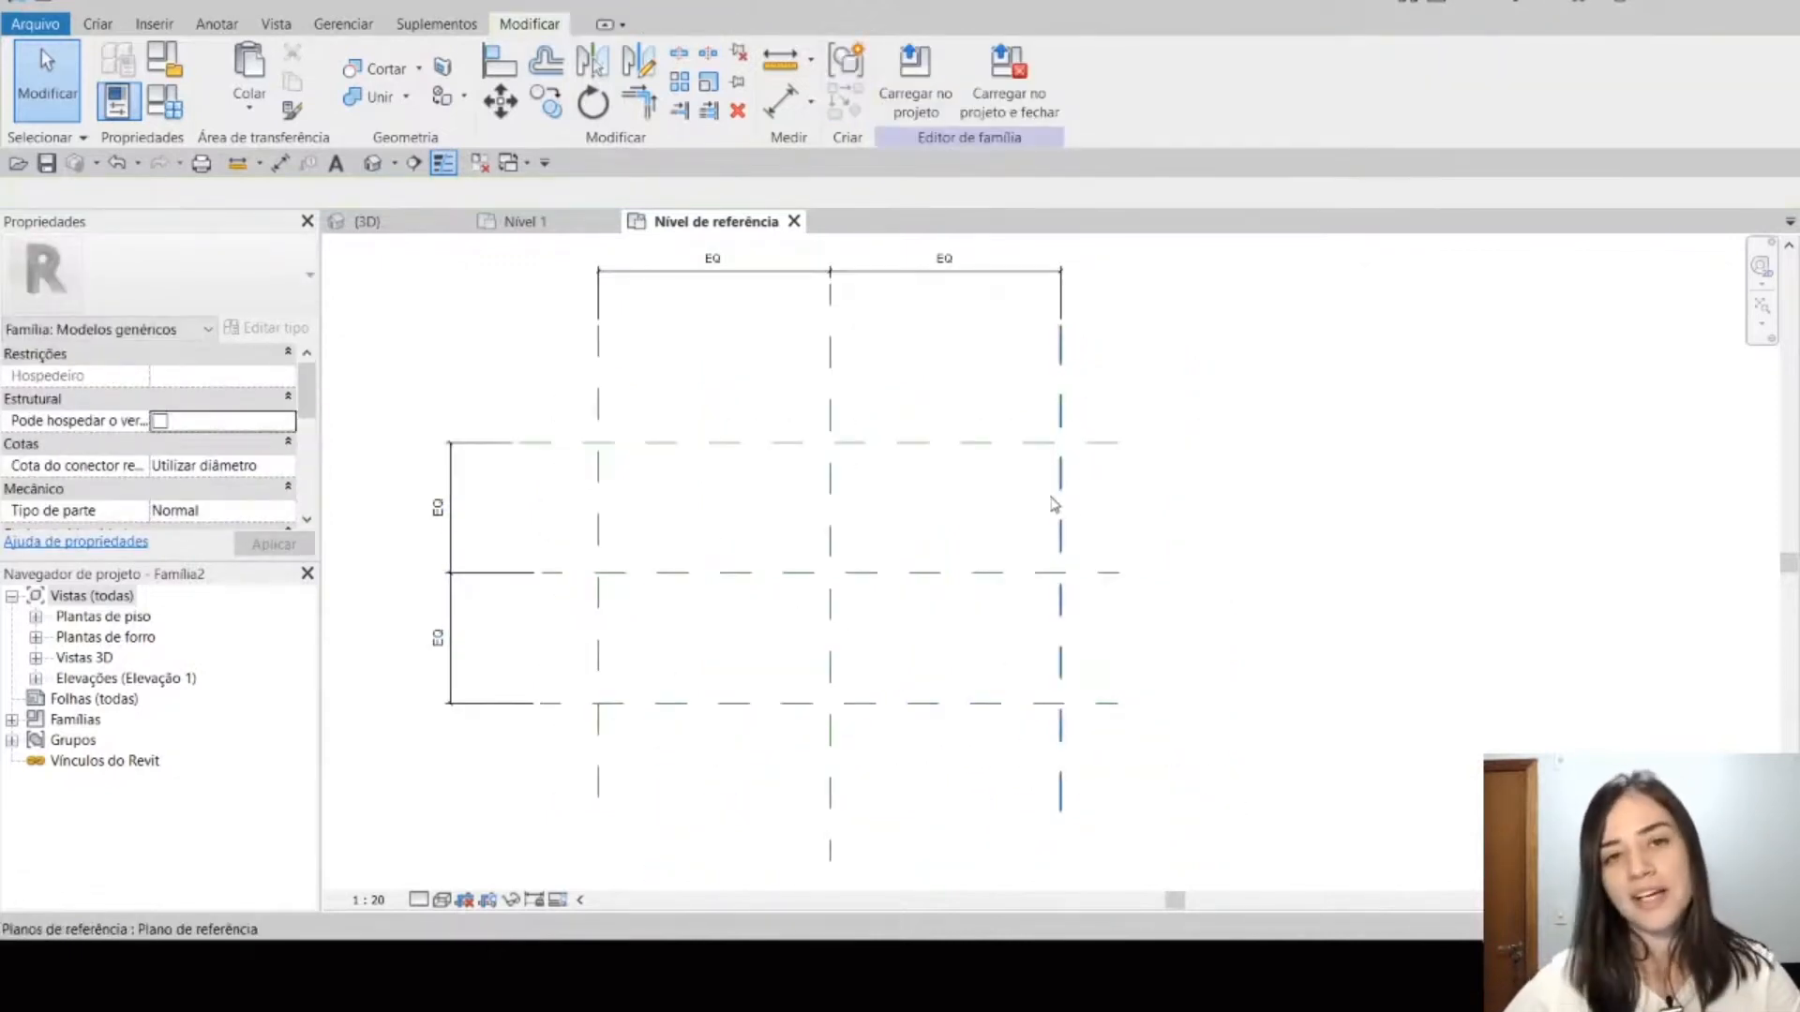
left_click(599, 536)
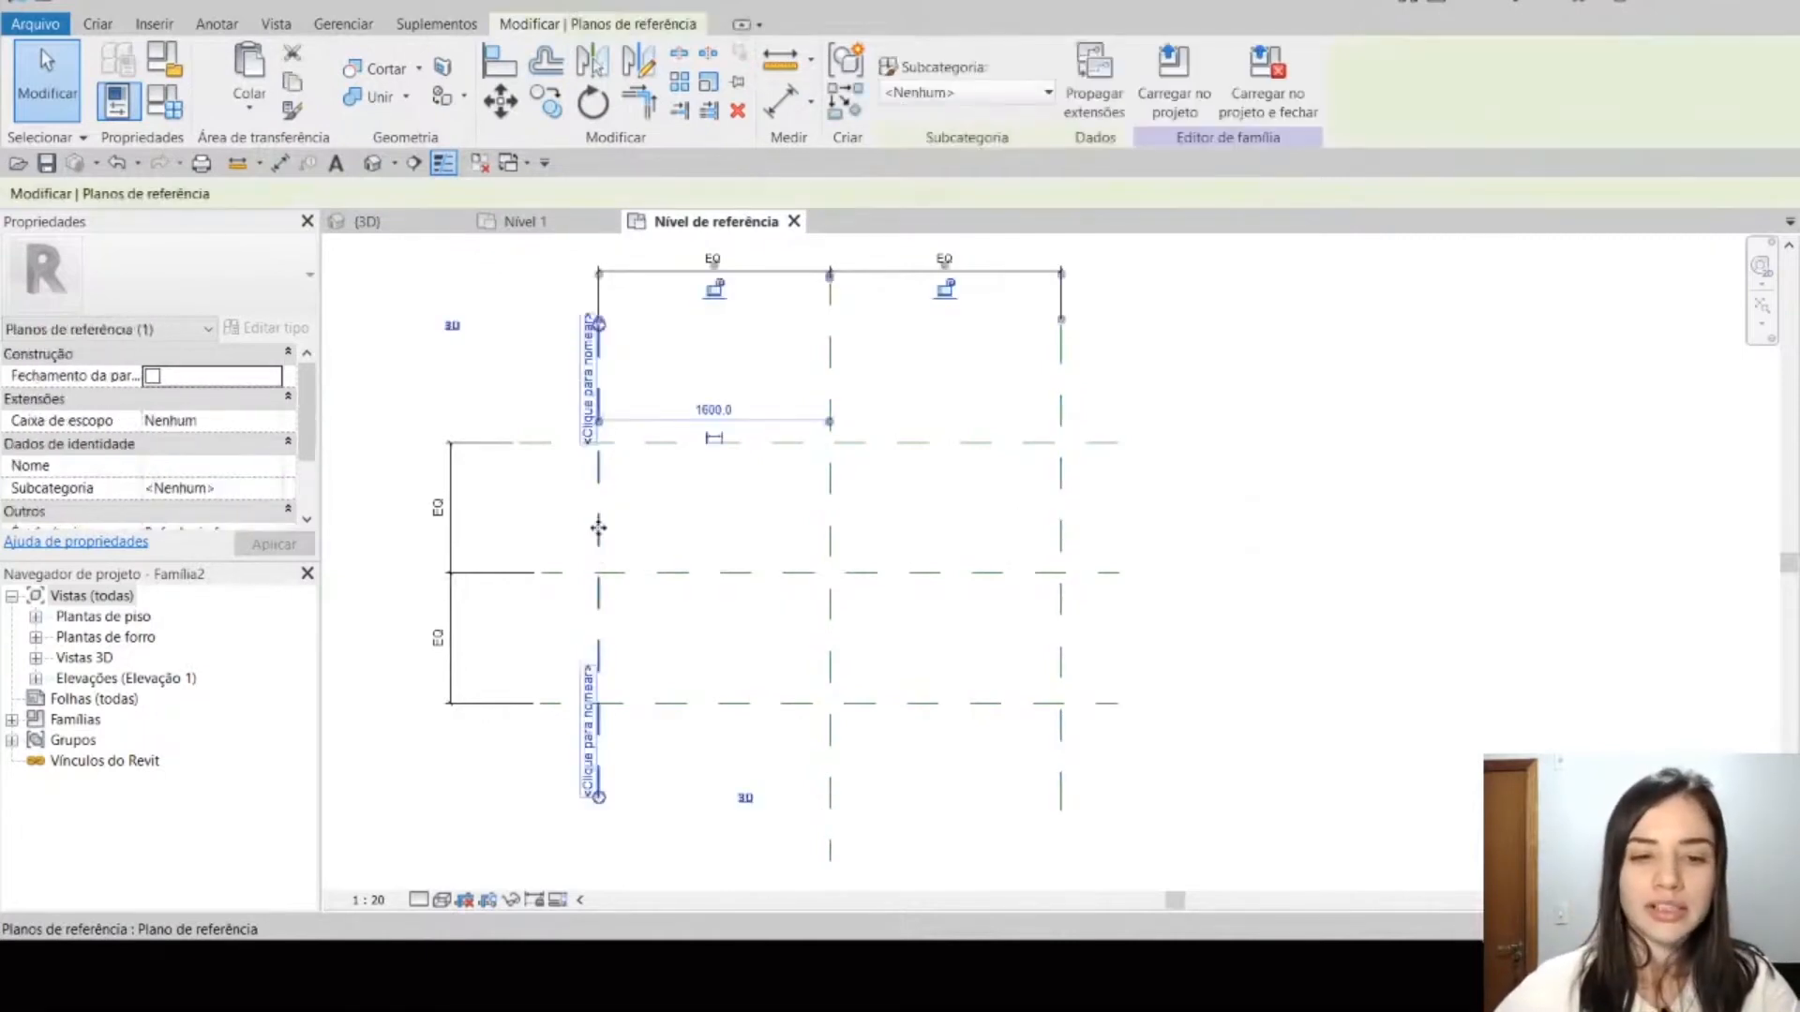
left_click(588, 389)
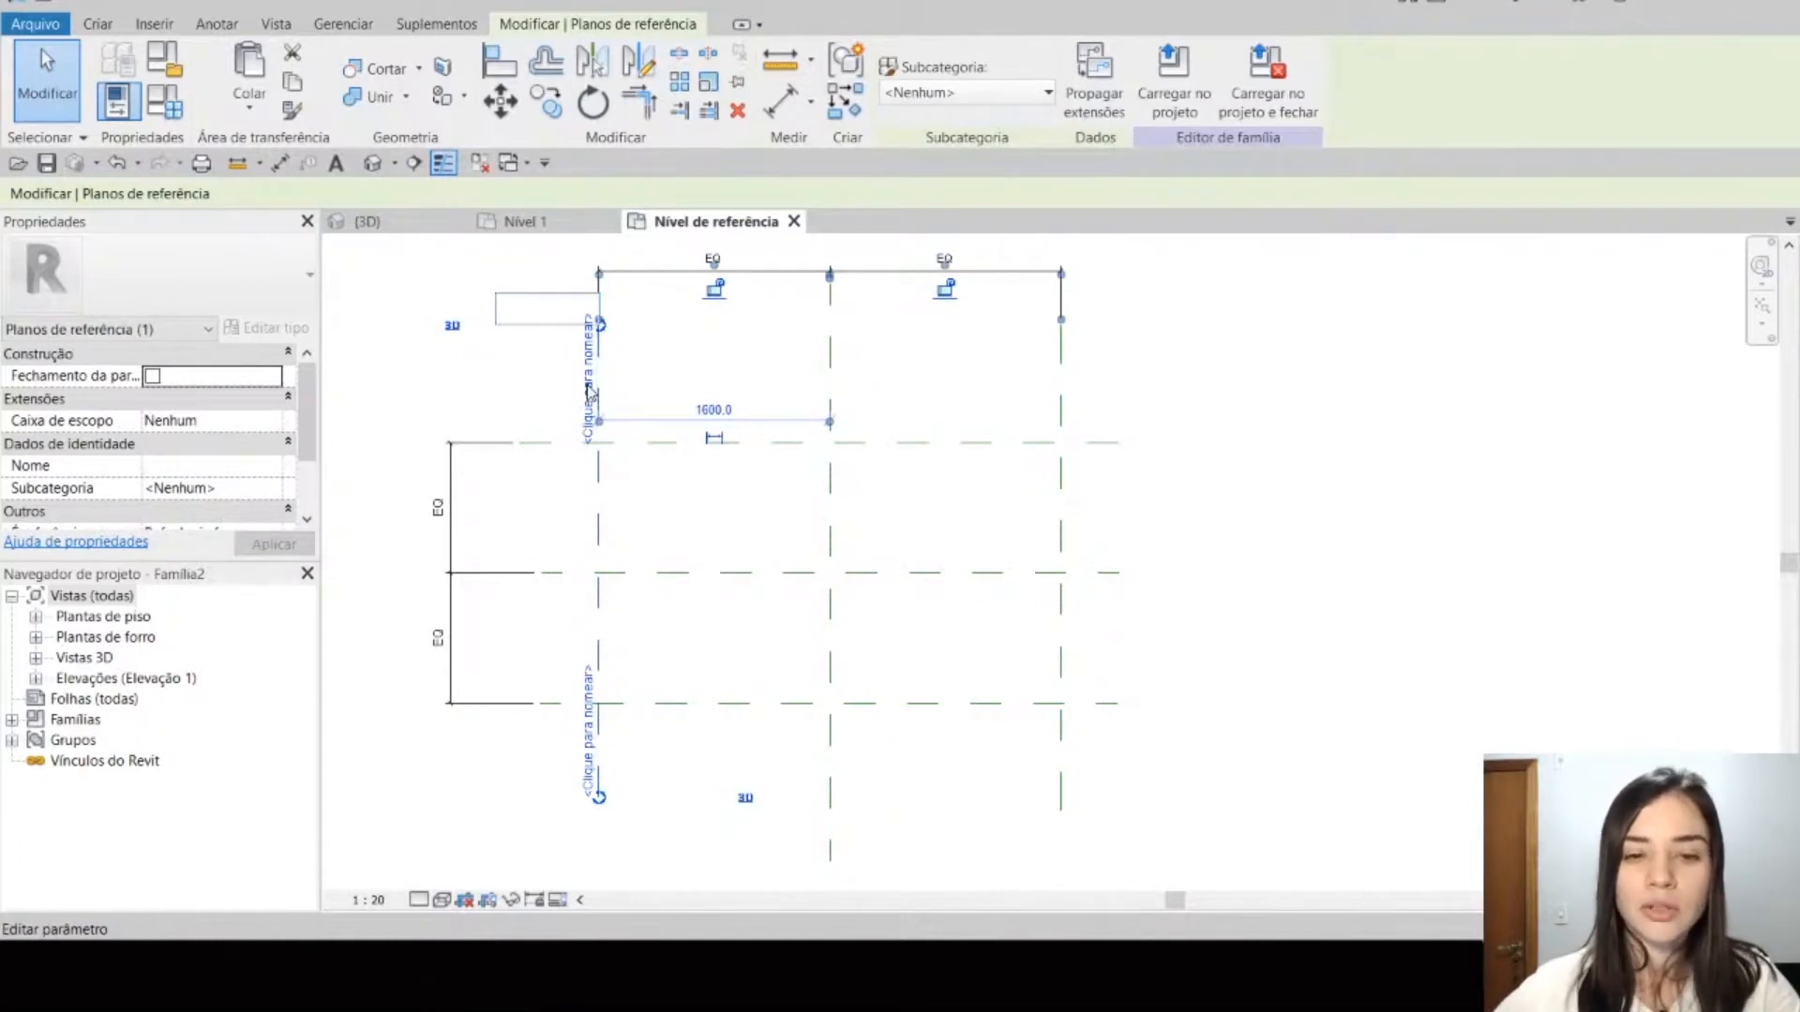
key("Caps_Lock")
type("Esquerda")
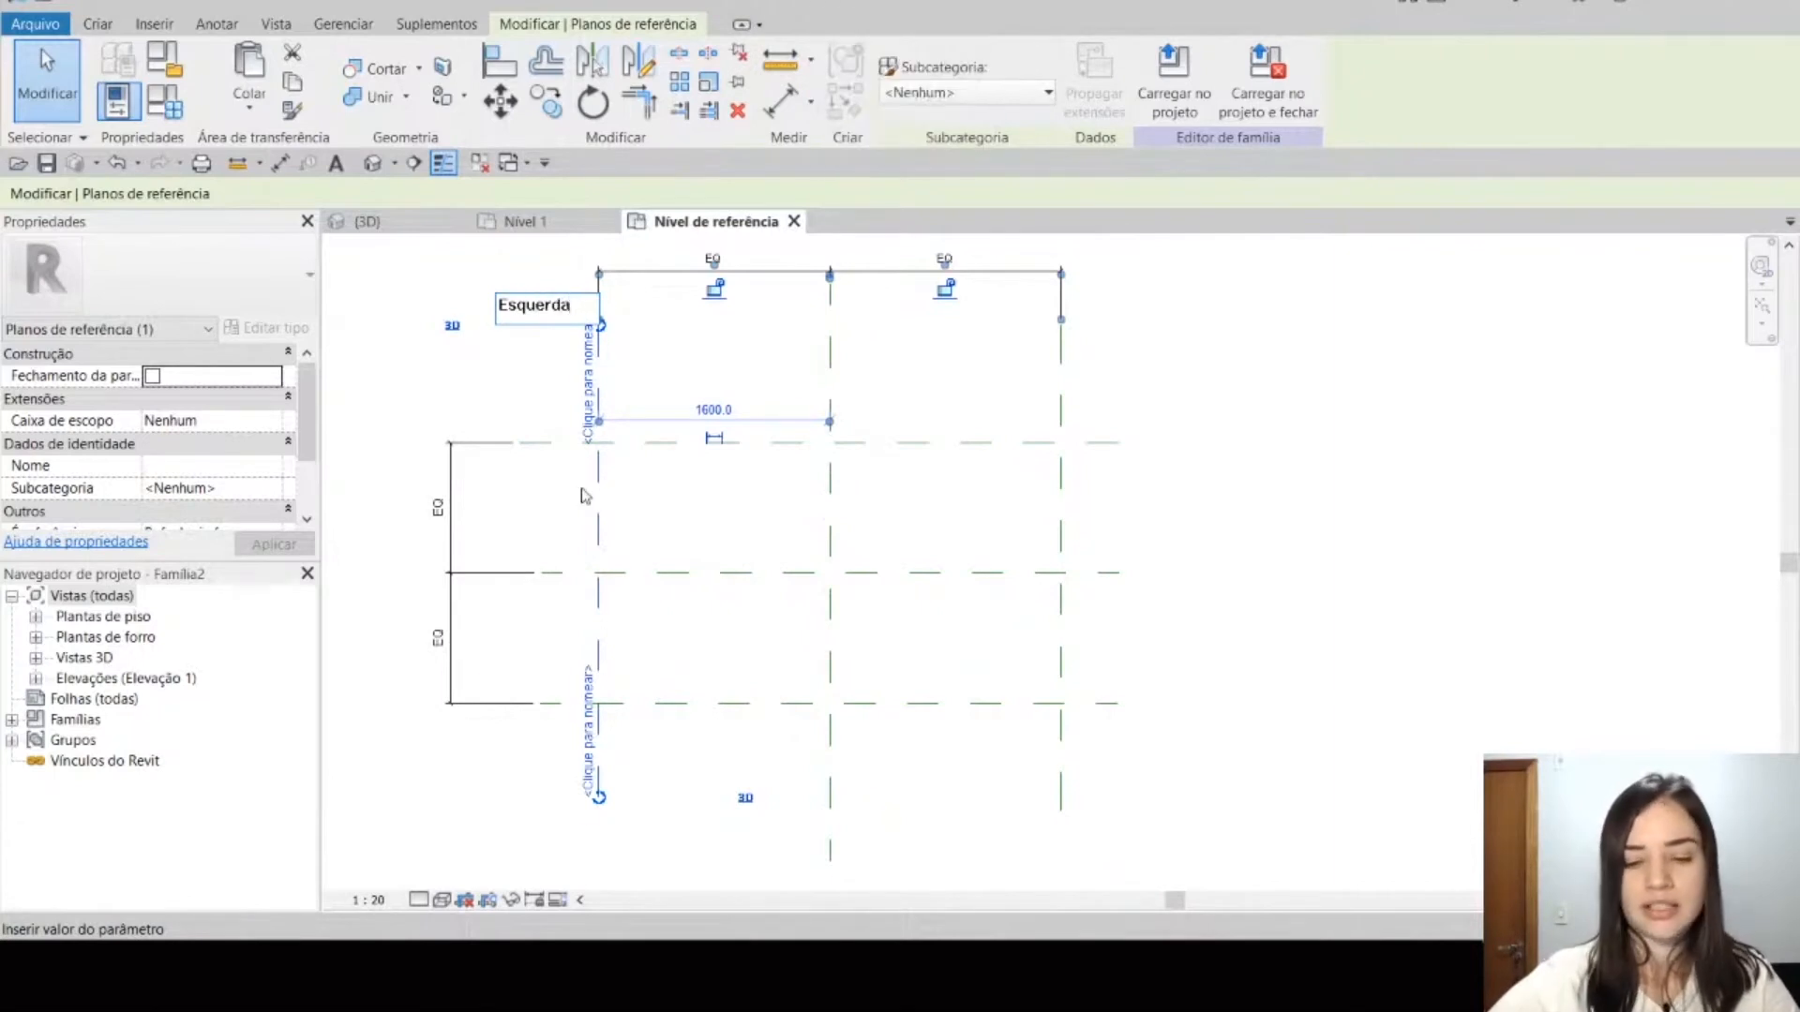
key("Return")
Step: Name the right vertical reference plane Direita
left_click(1063, 504)
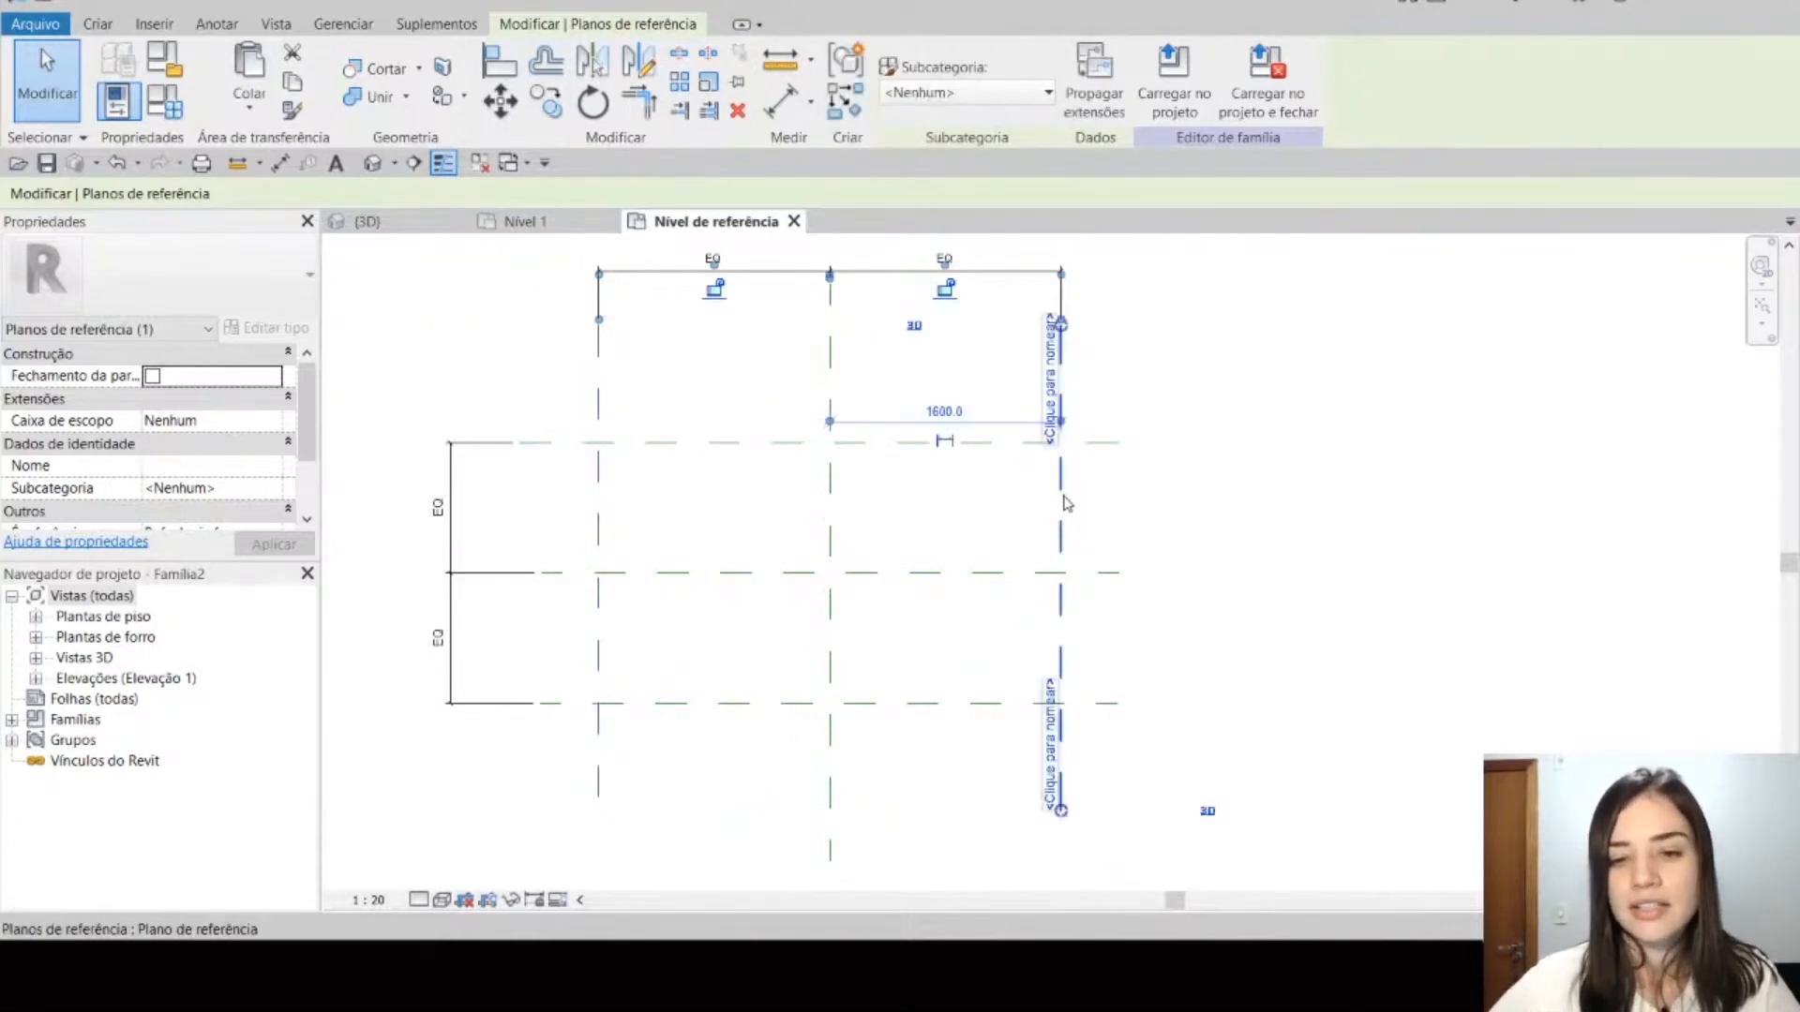
left_click(1046, 376)
key("Caps_Lock")
type("D")
key("Caps_Lock")
type("ireita")
key("Return")
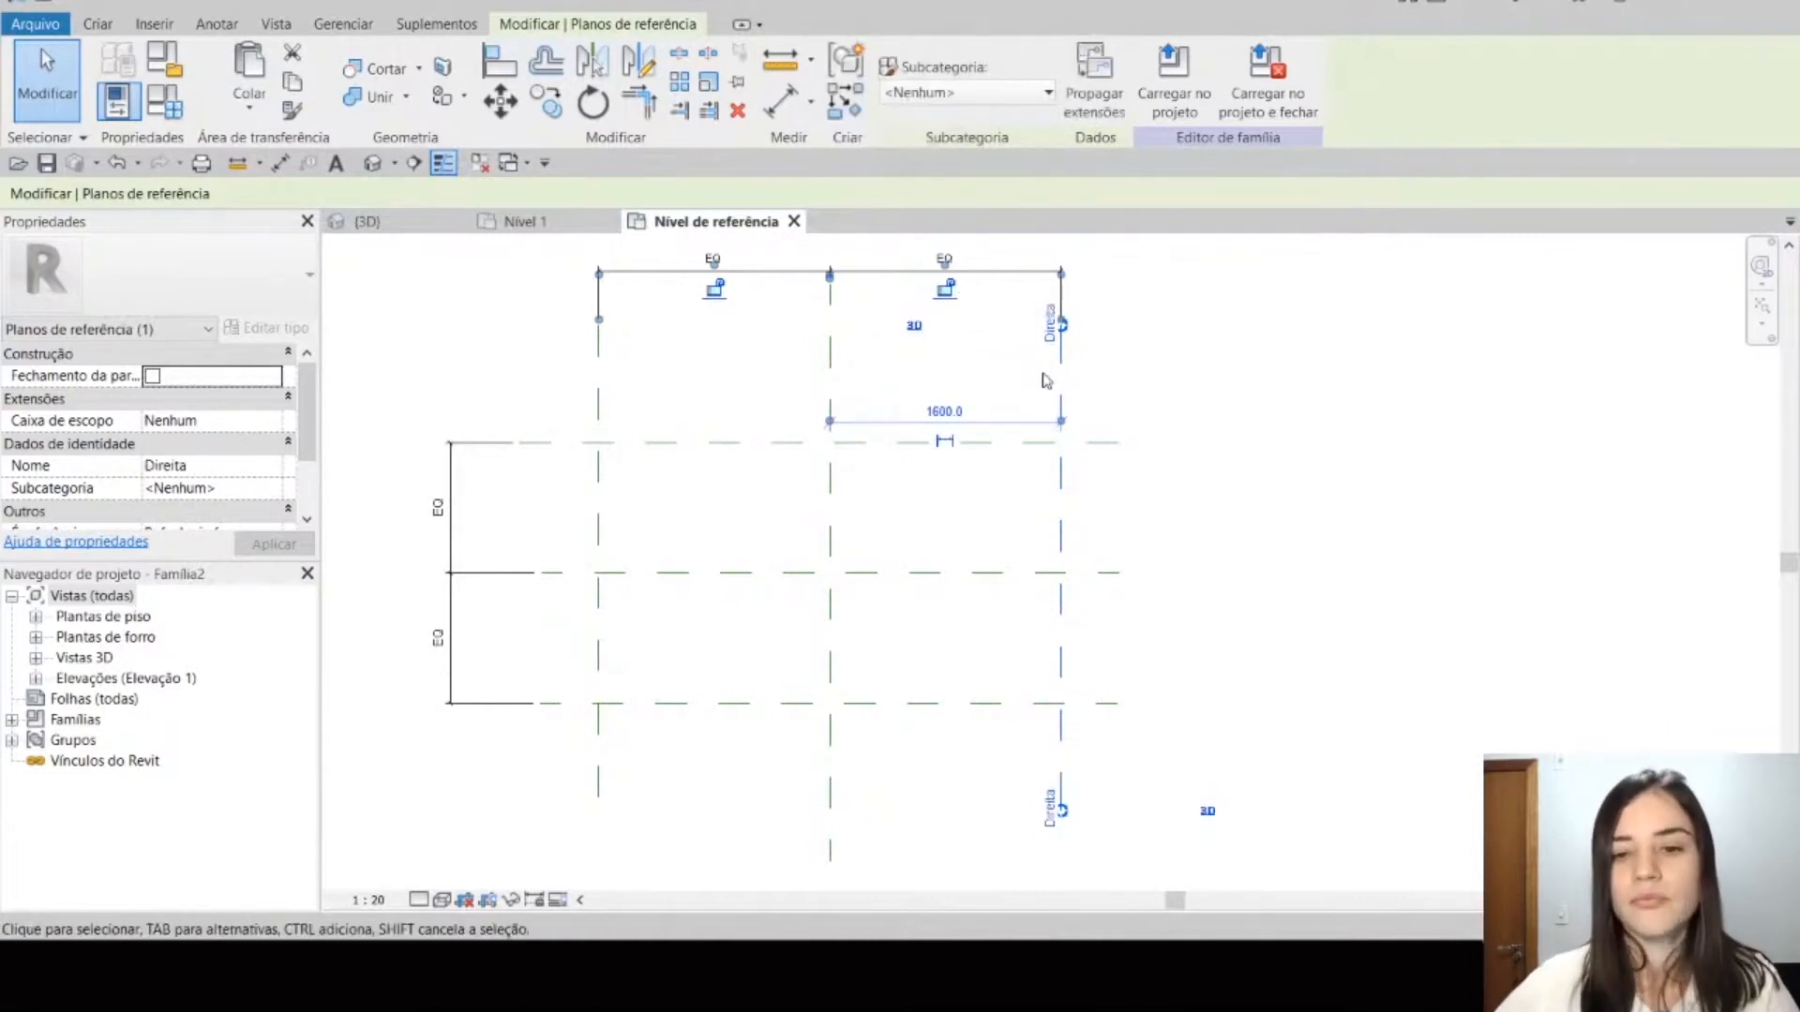
Step: Name the upper horizontal reference plane Trás
left_click(1008, 442)
left_click(1090, 455)
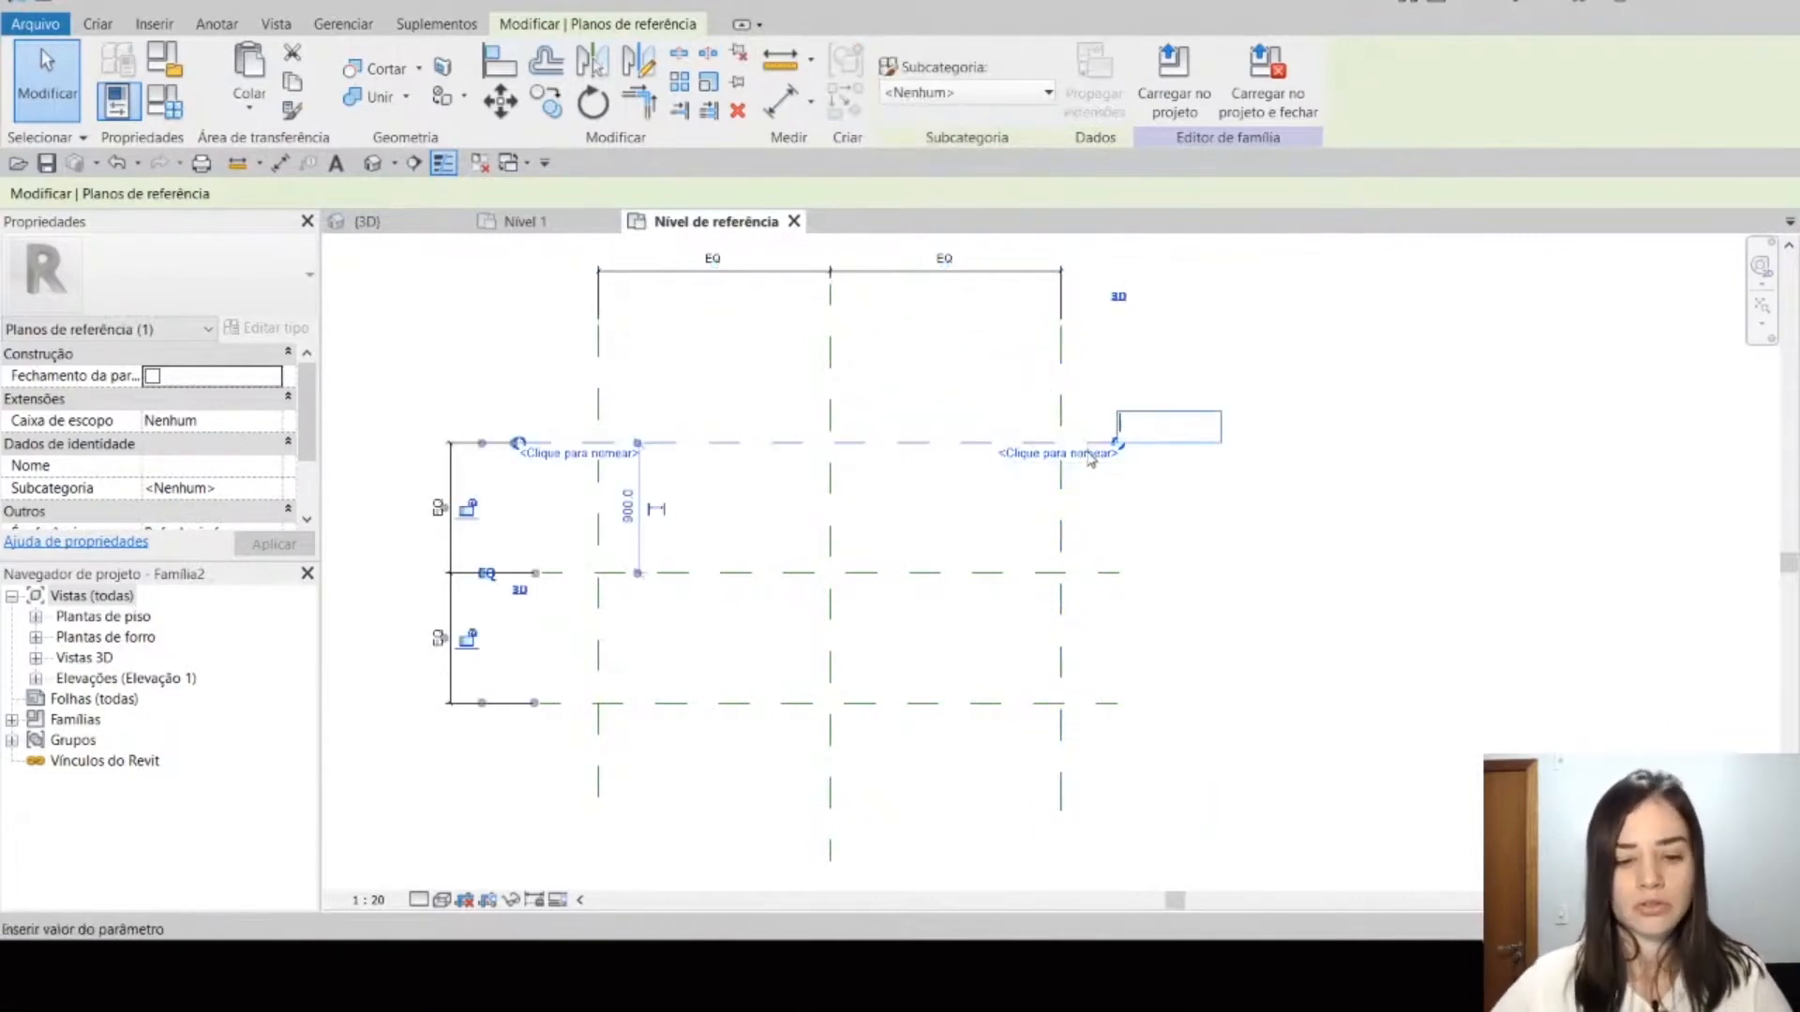
key("Caps_Lock")
type("Trás")
key("Caps_Lock")
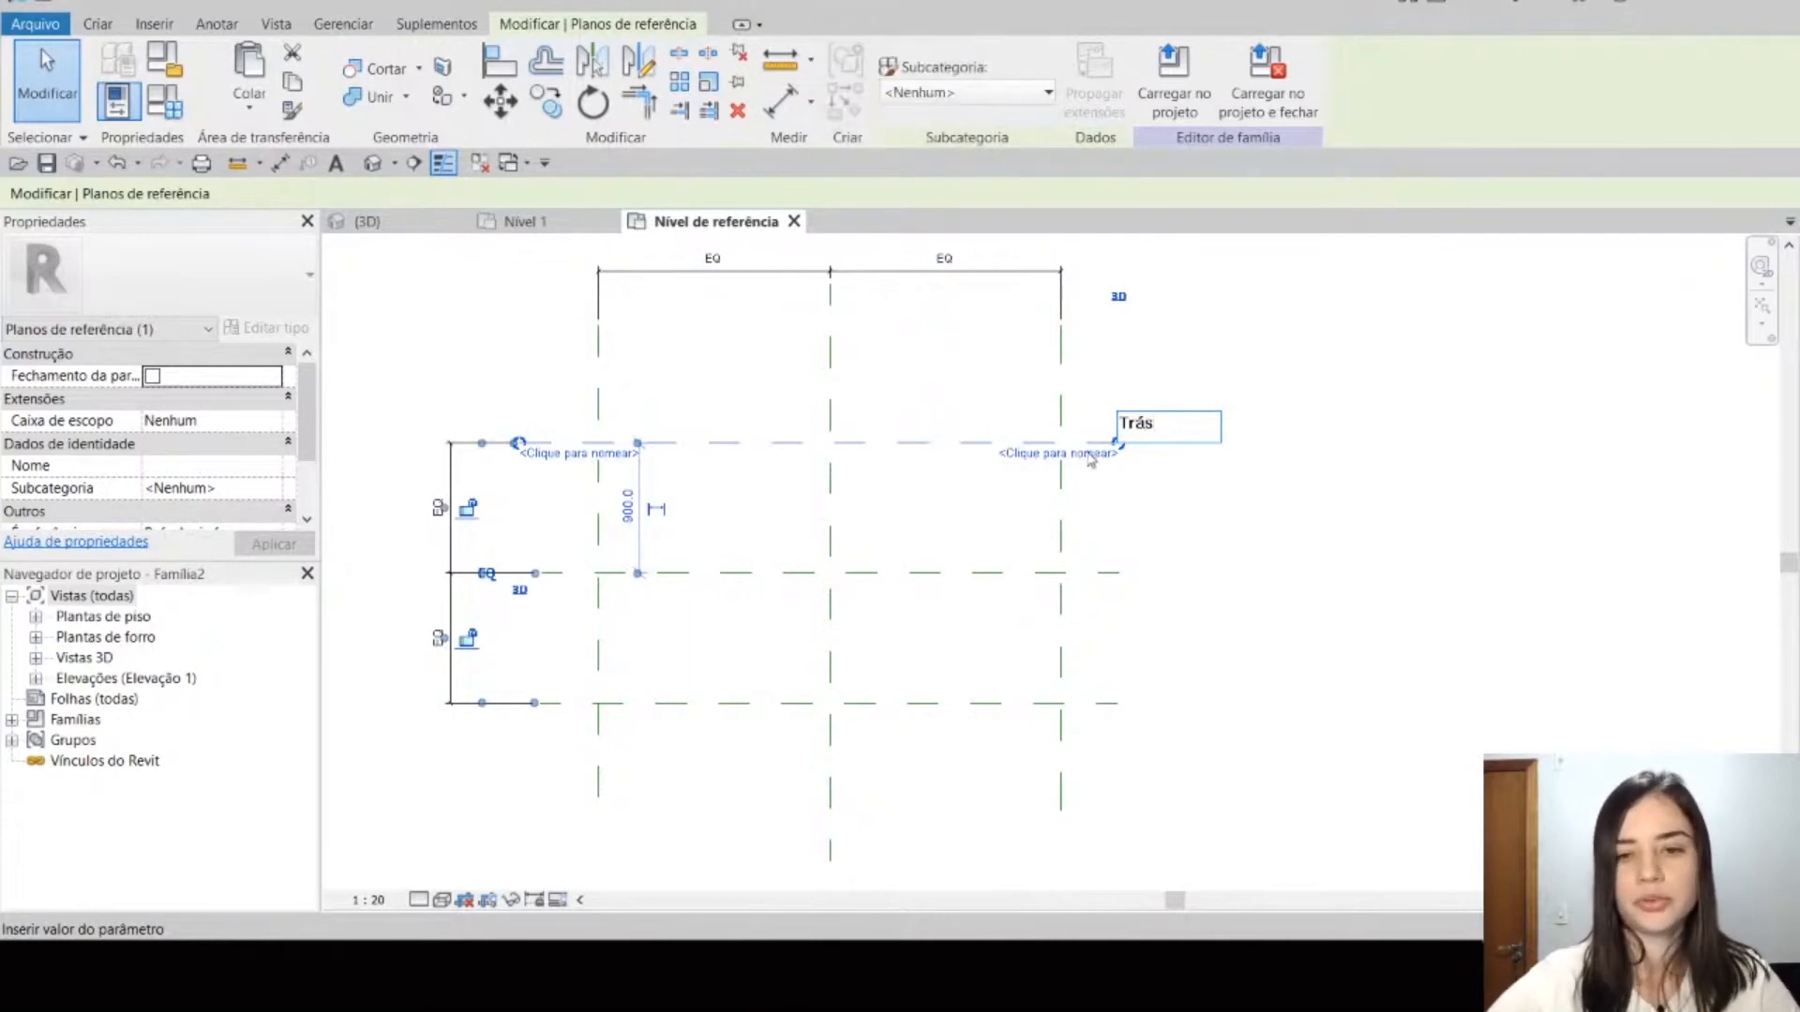
key("Return")
Step: Check the names of the two centre planes and name the lower horizontal reference plane Frente
left_click(990, 578)
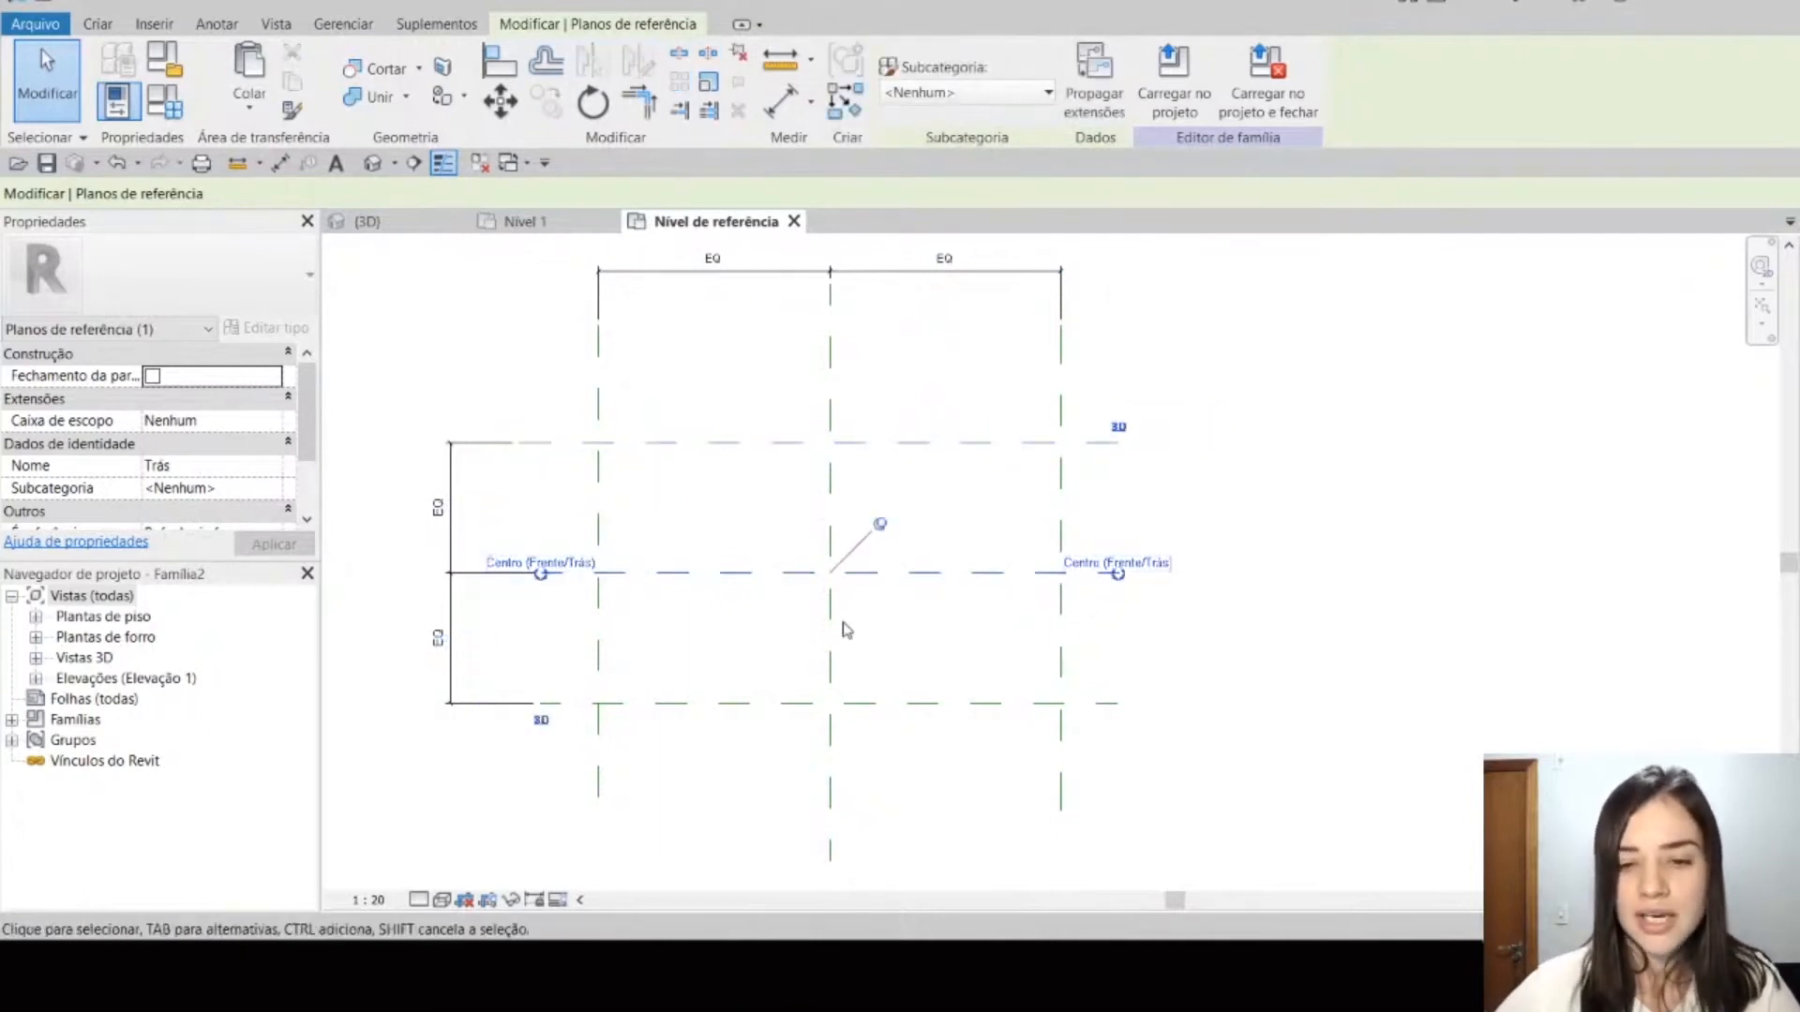
left_click(840, 622)
left_click(834, 616)
left_click(833, 573)
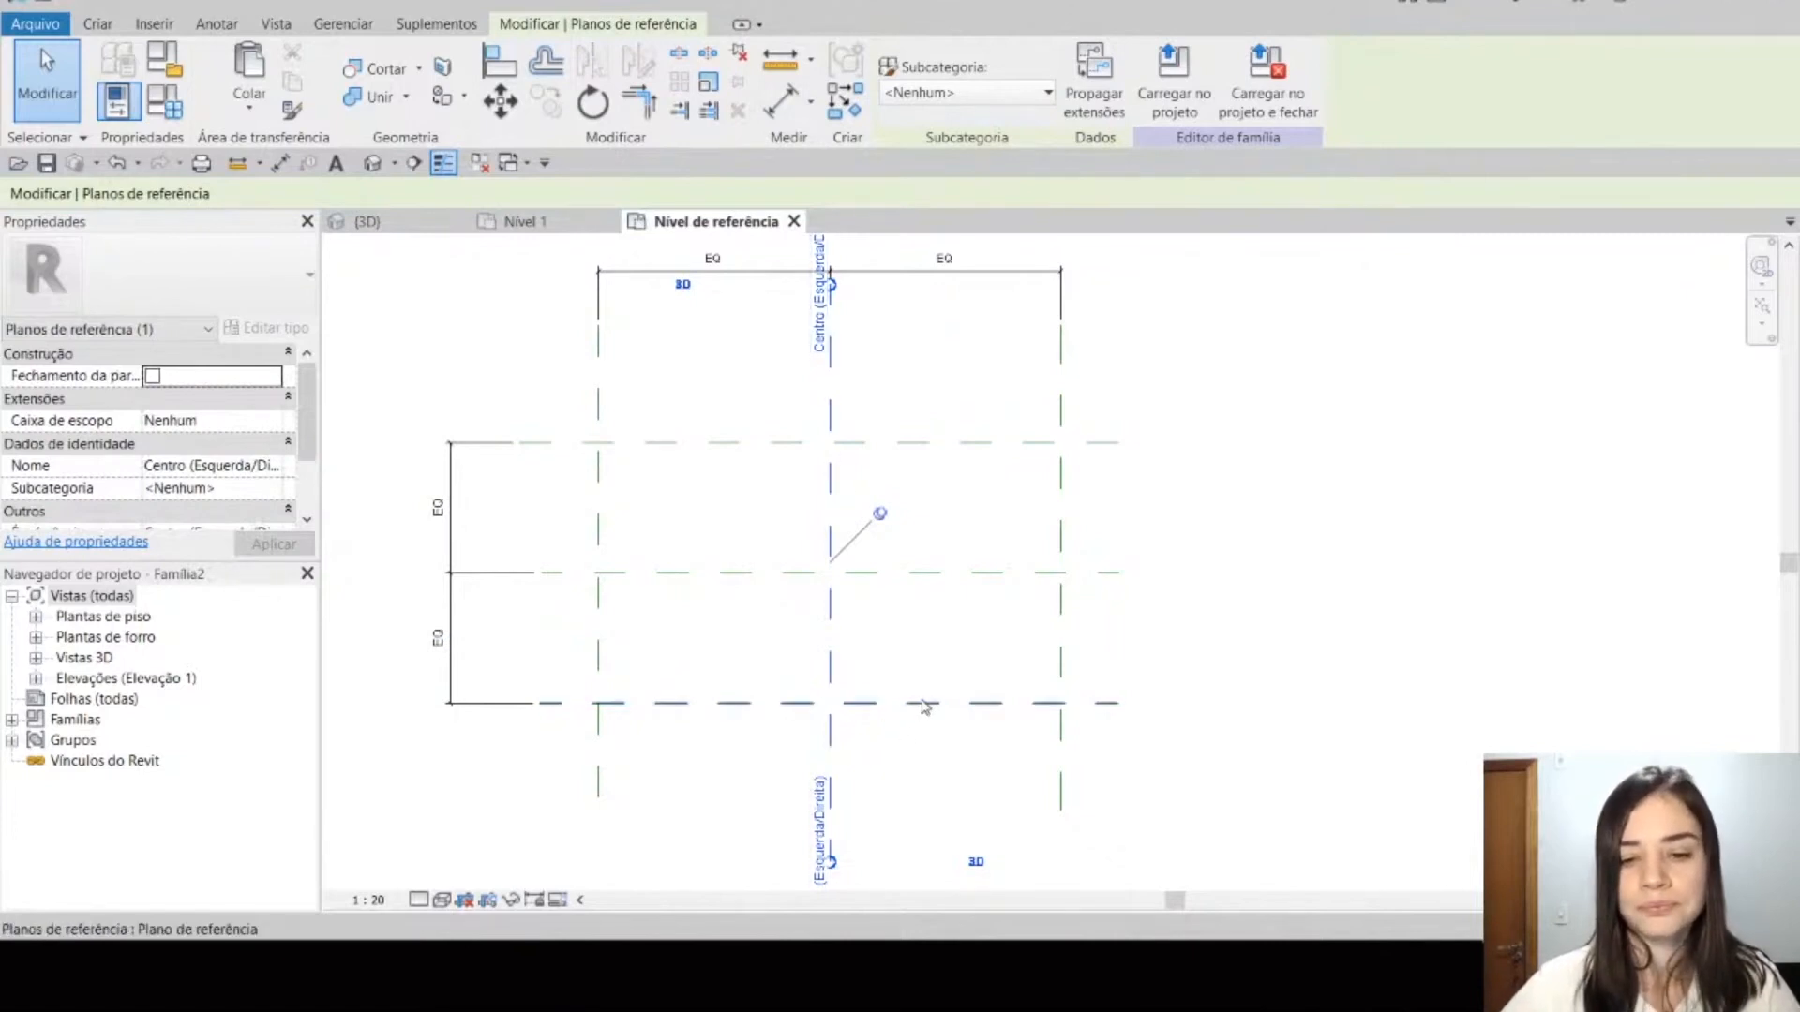
left_click(993, 703)
left_click(1055, 714)
type("Frente")
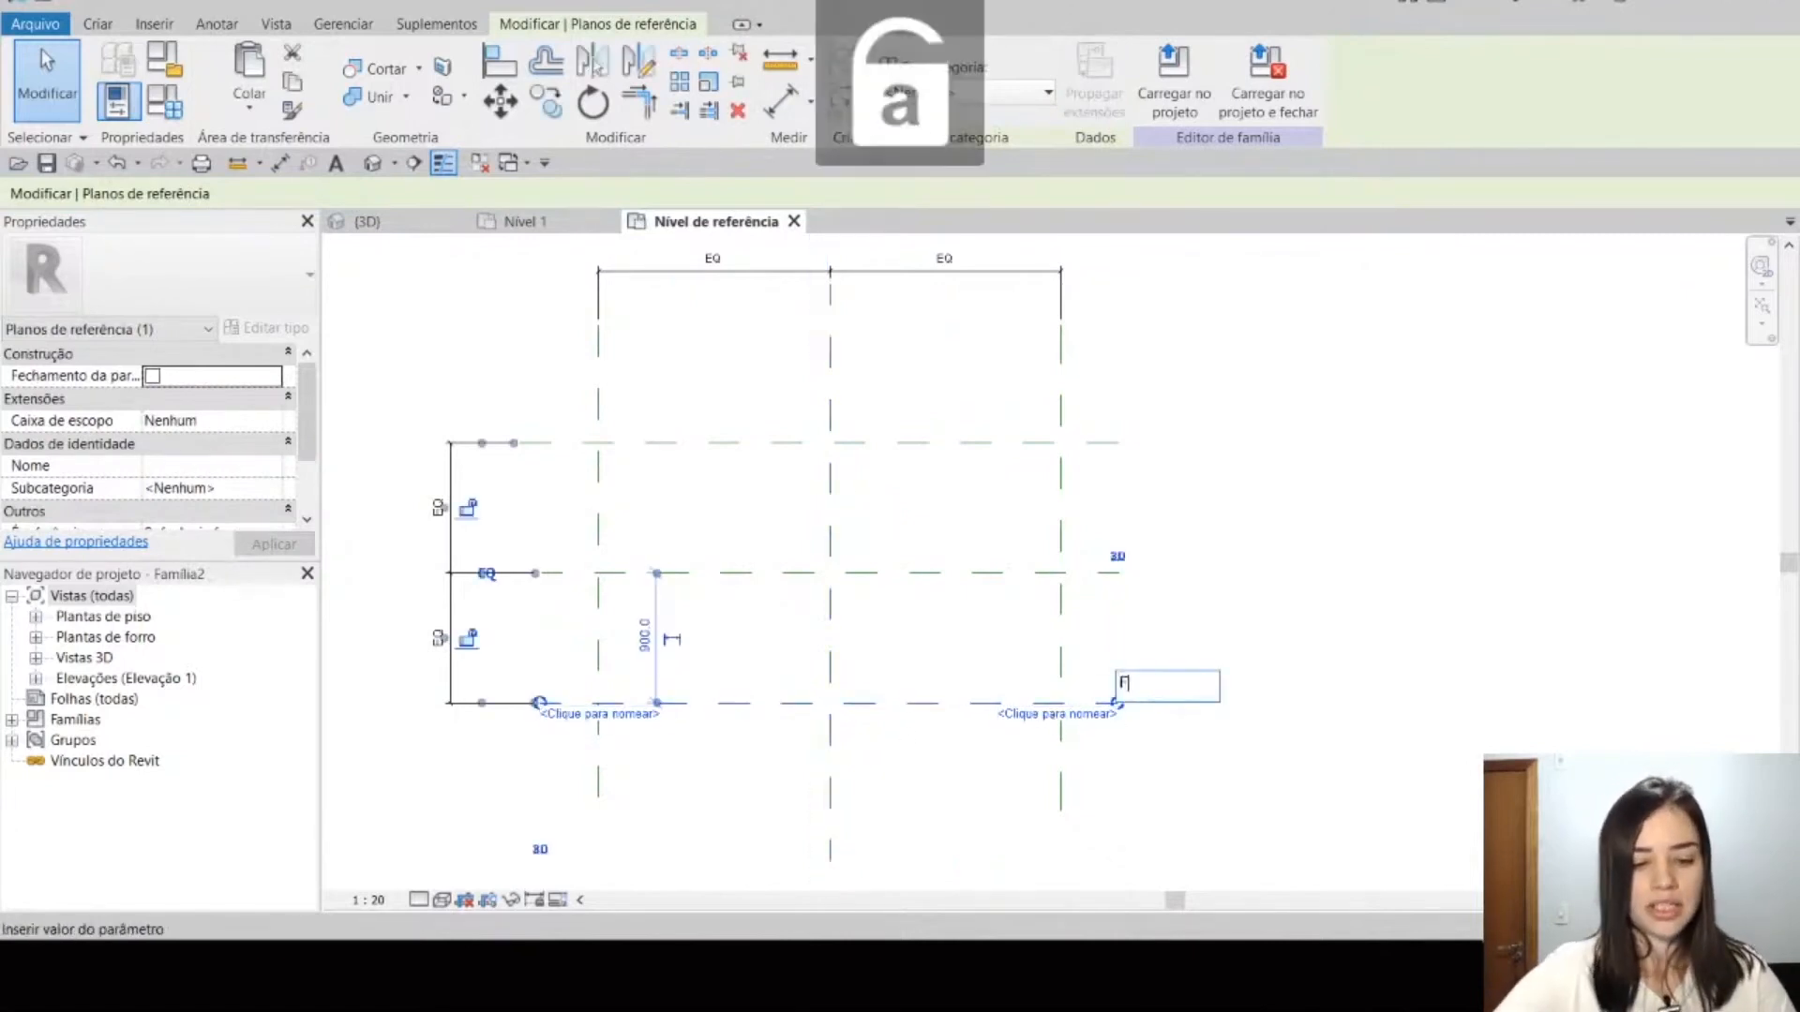
key("Return")
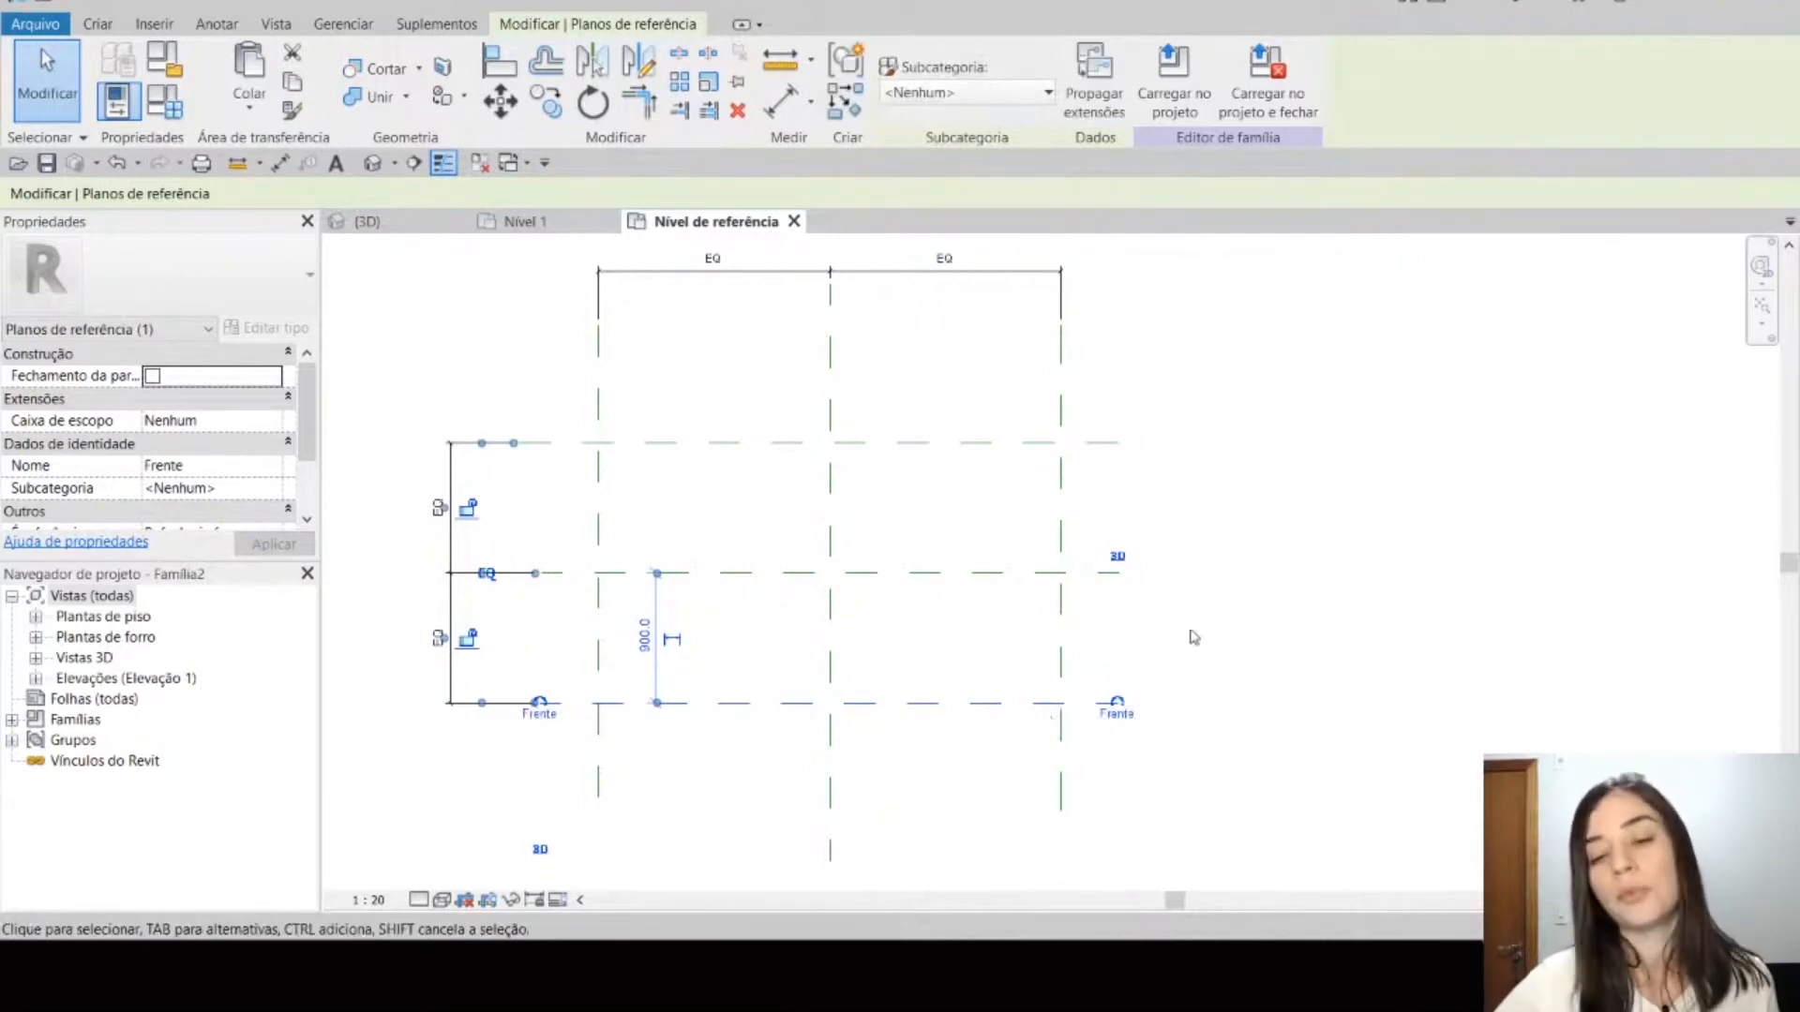
left_click(1275, 392)
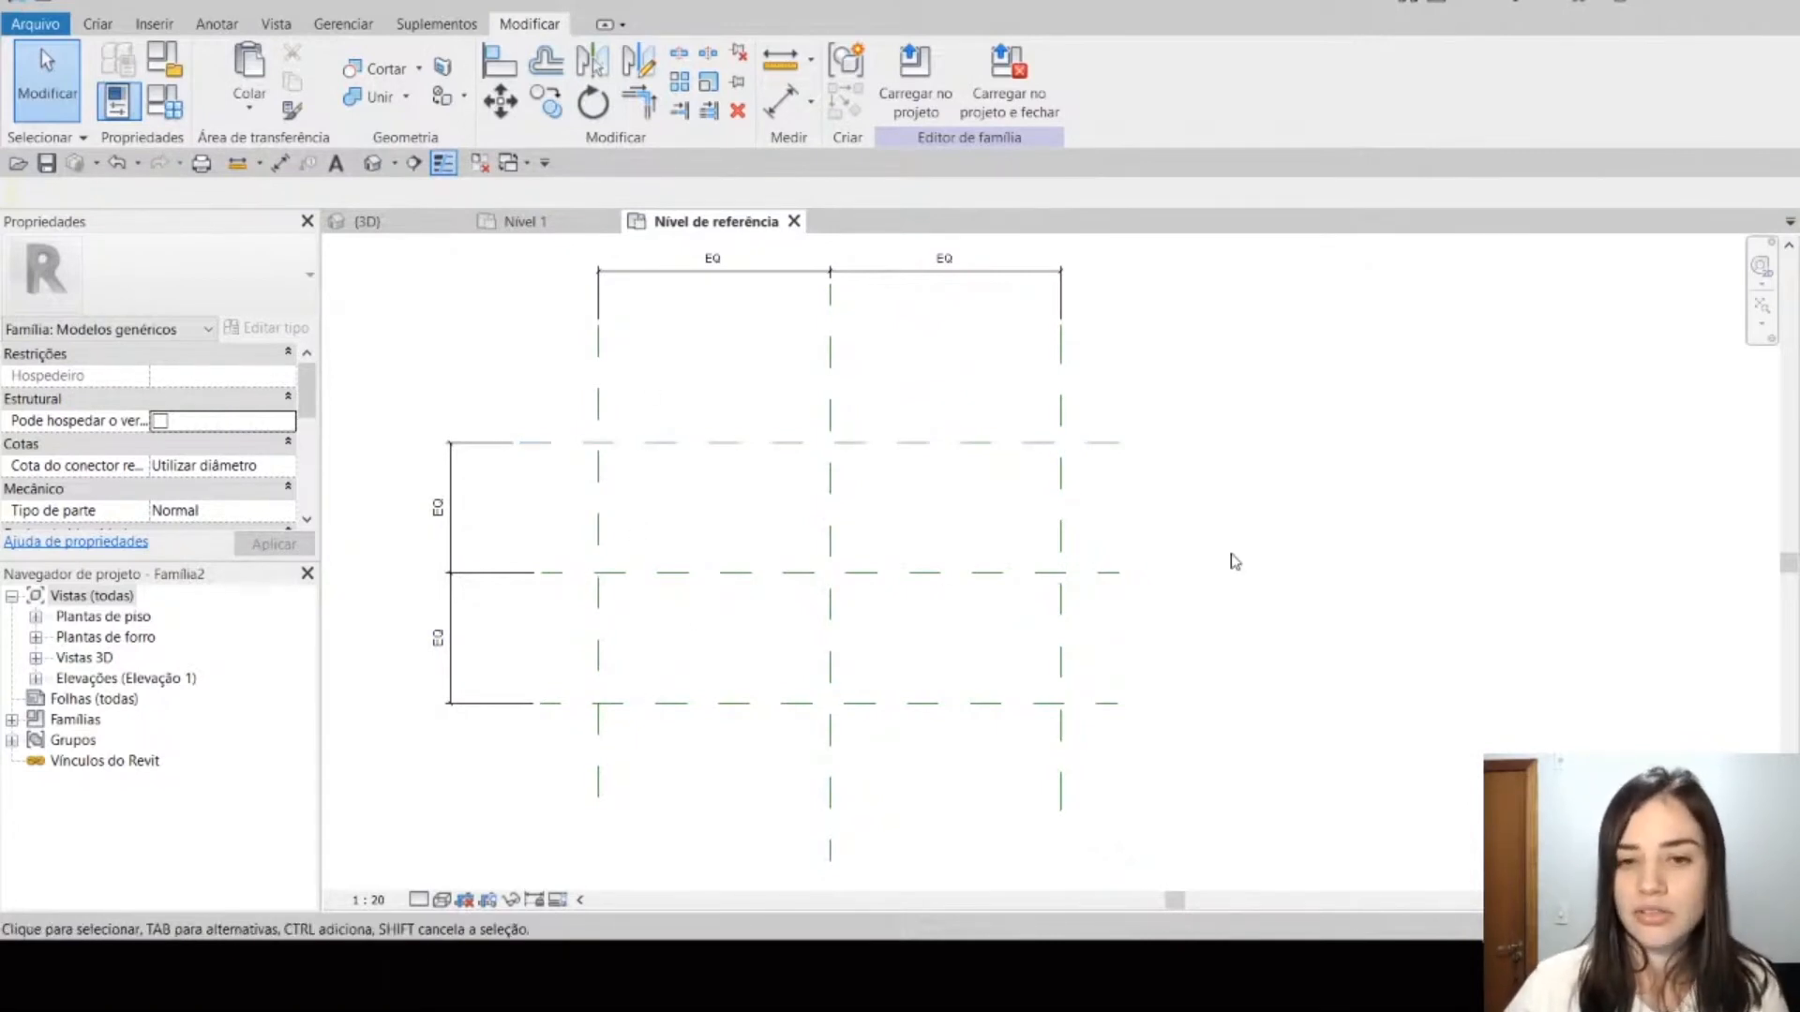
mouse_move(1229, 562)
middle_mouse_down()
mouse_move(1296, 570)
mouse_move(1270, 526)
mouse_move(1242, 532)
middle_mouse_up()
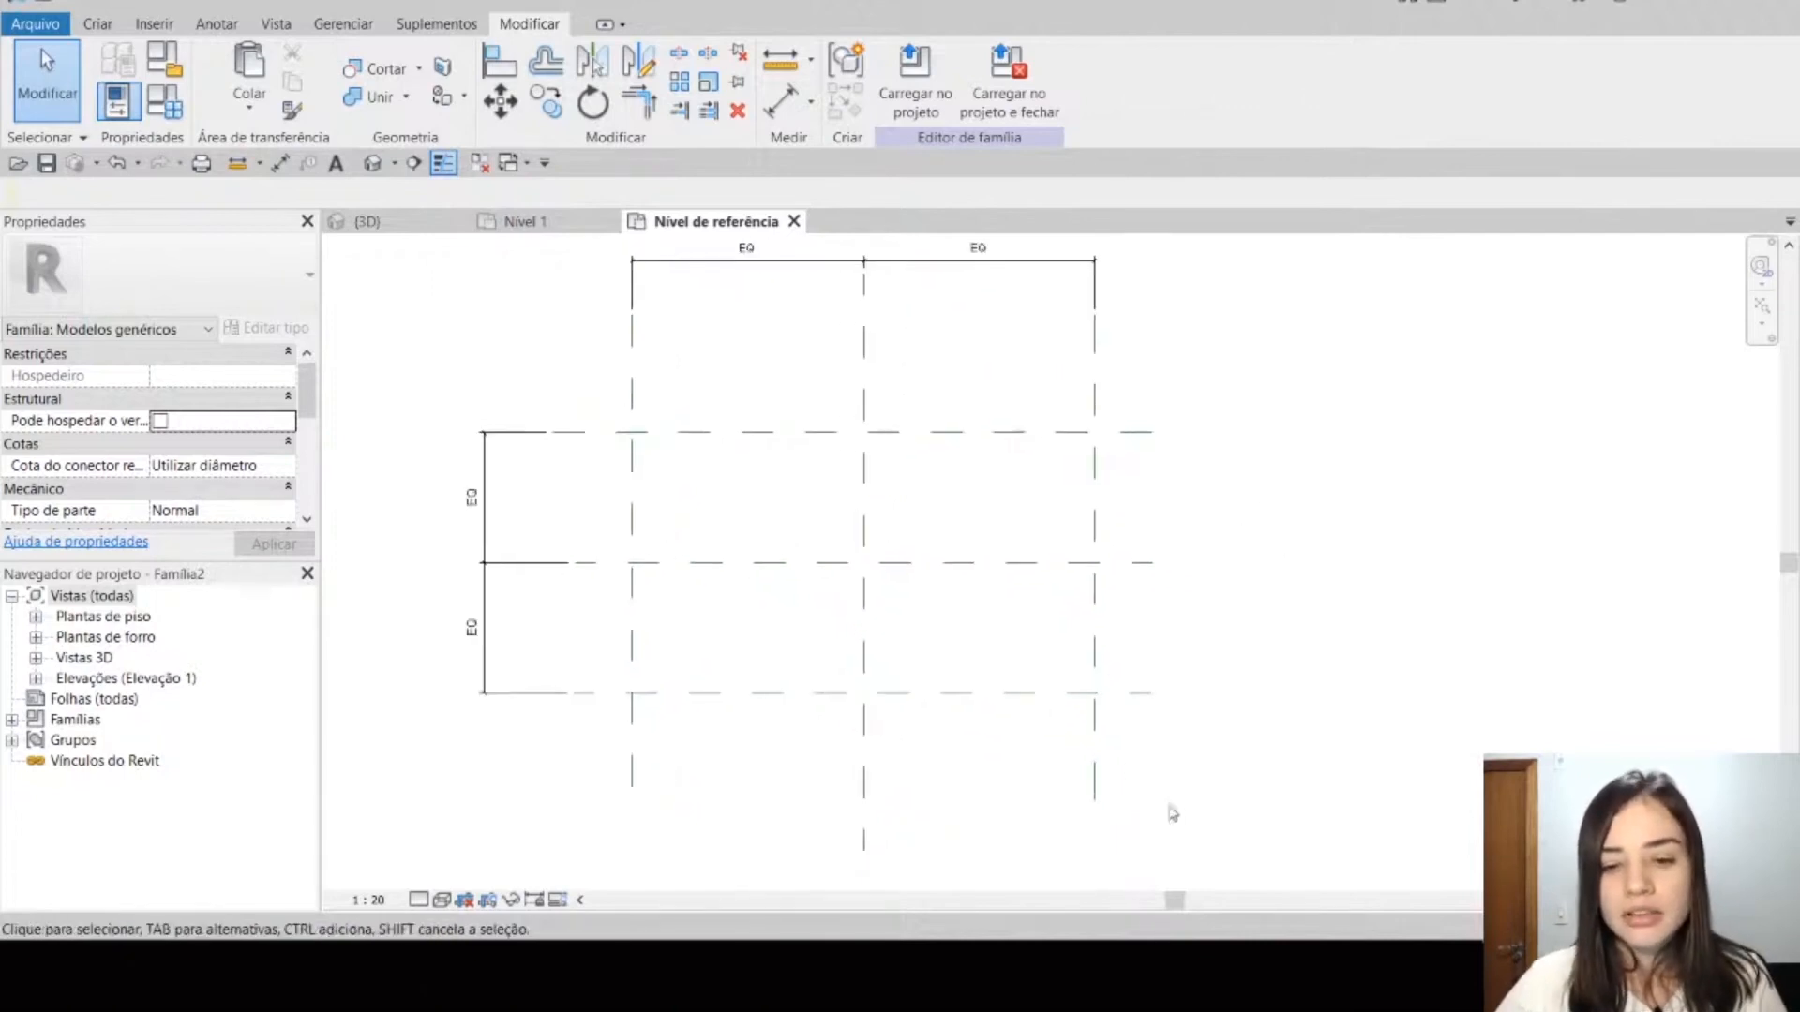
left_click(1136, 844)
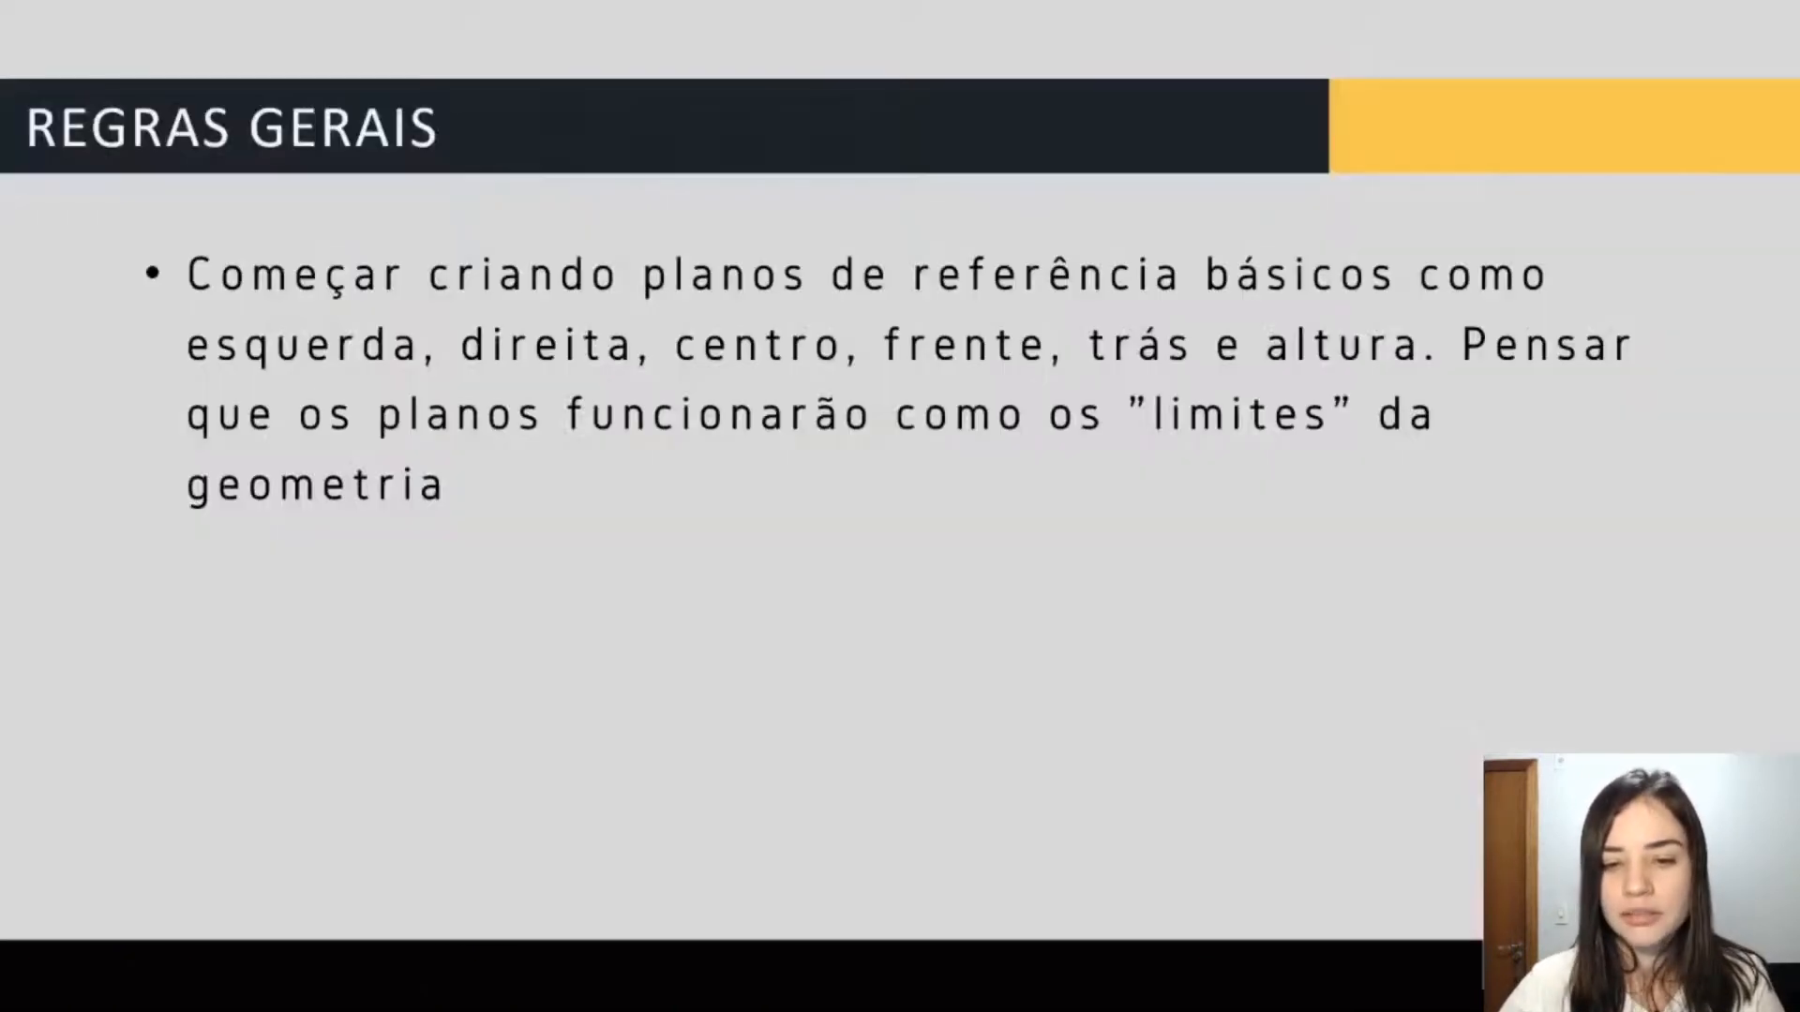
key("Right")
key("Right")
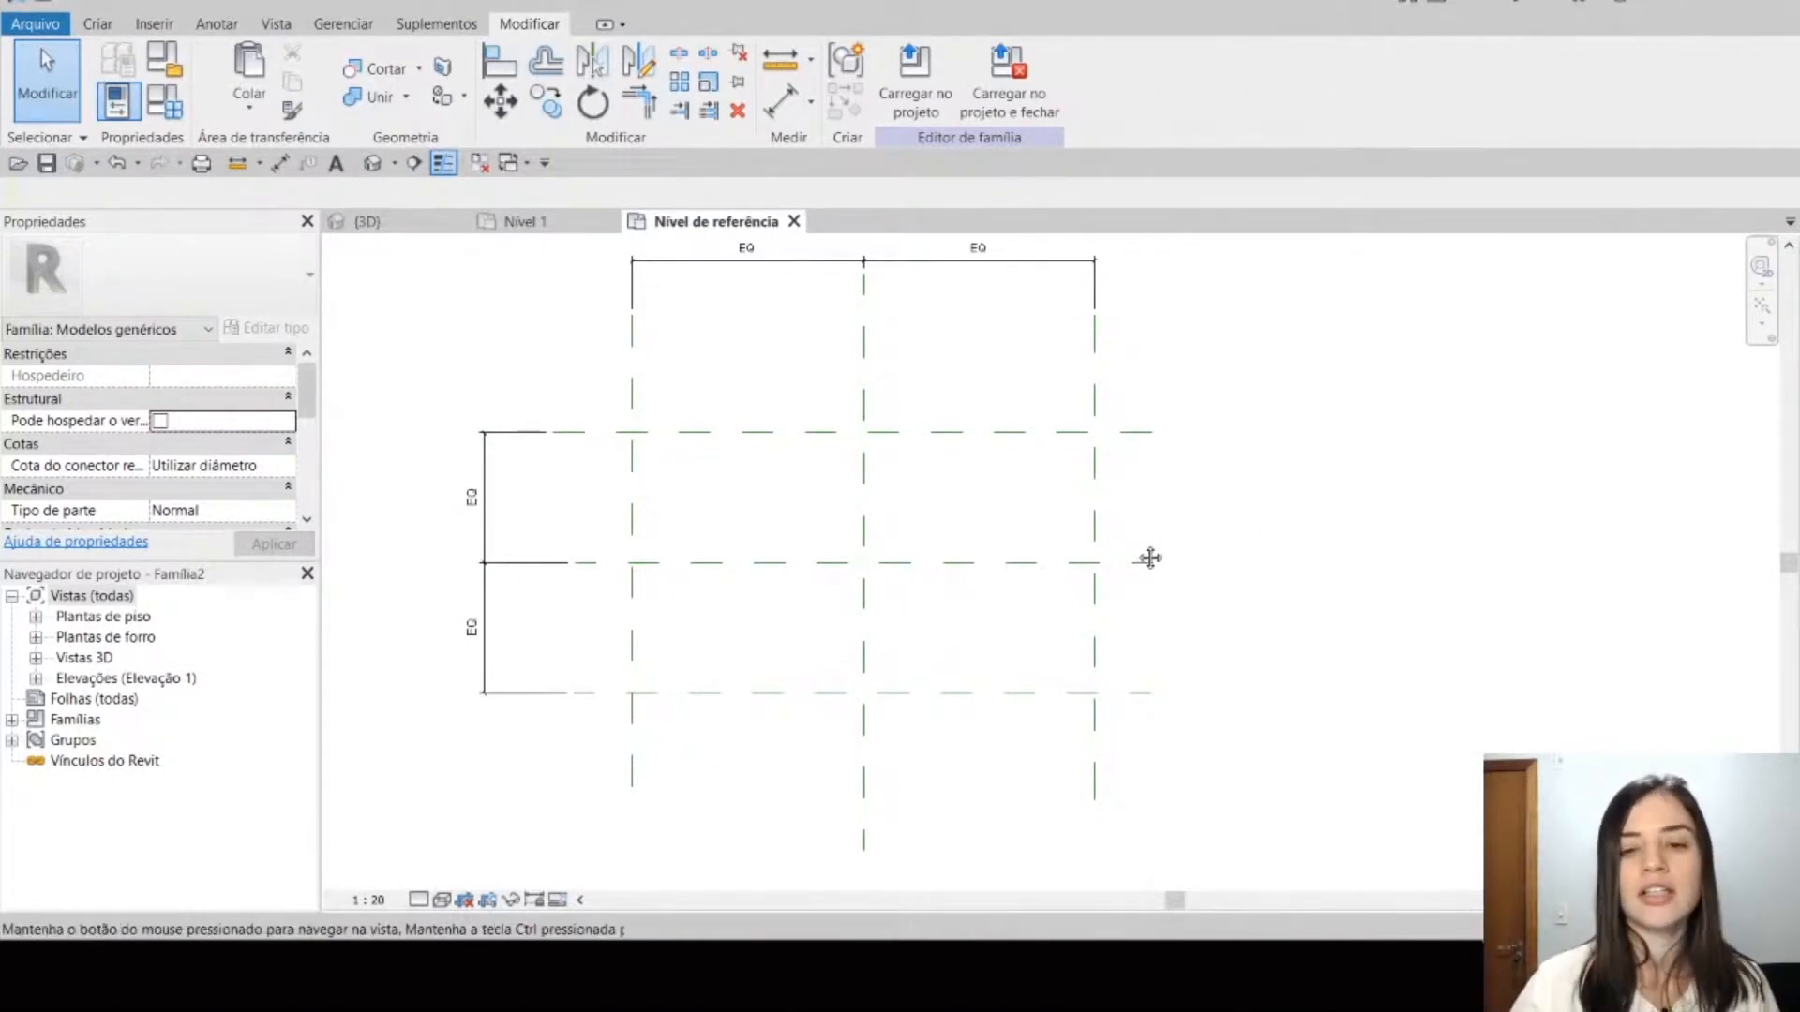
scroll(1159, 545, "up", 1)
scroll(1163, 530, "down", 2)
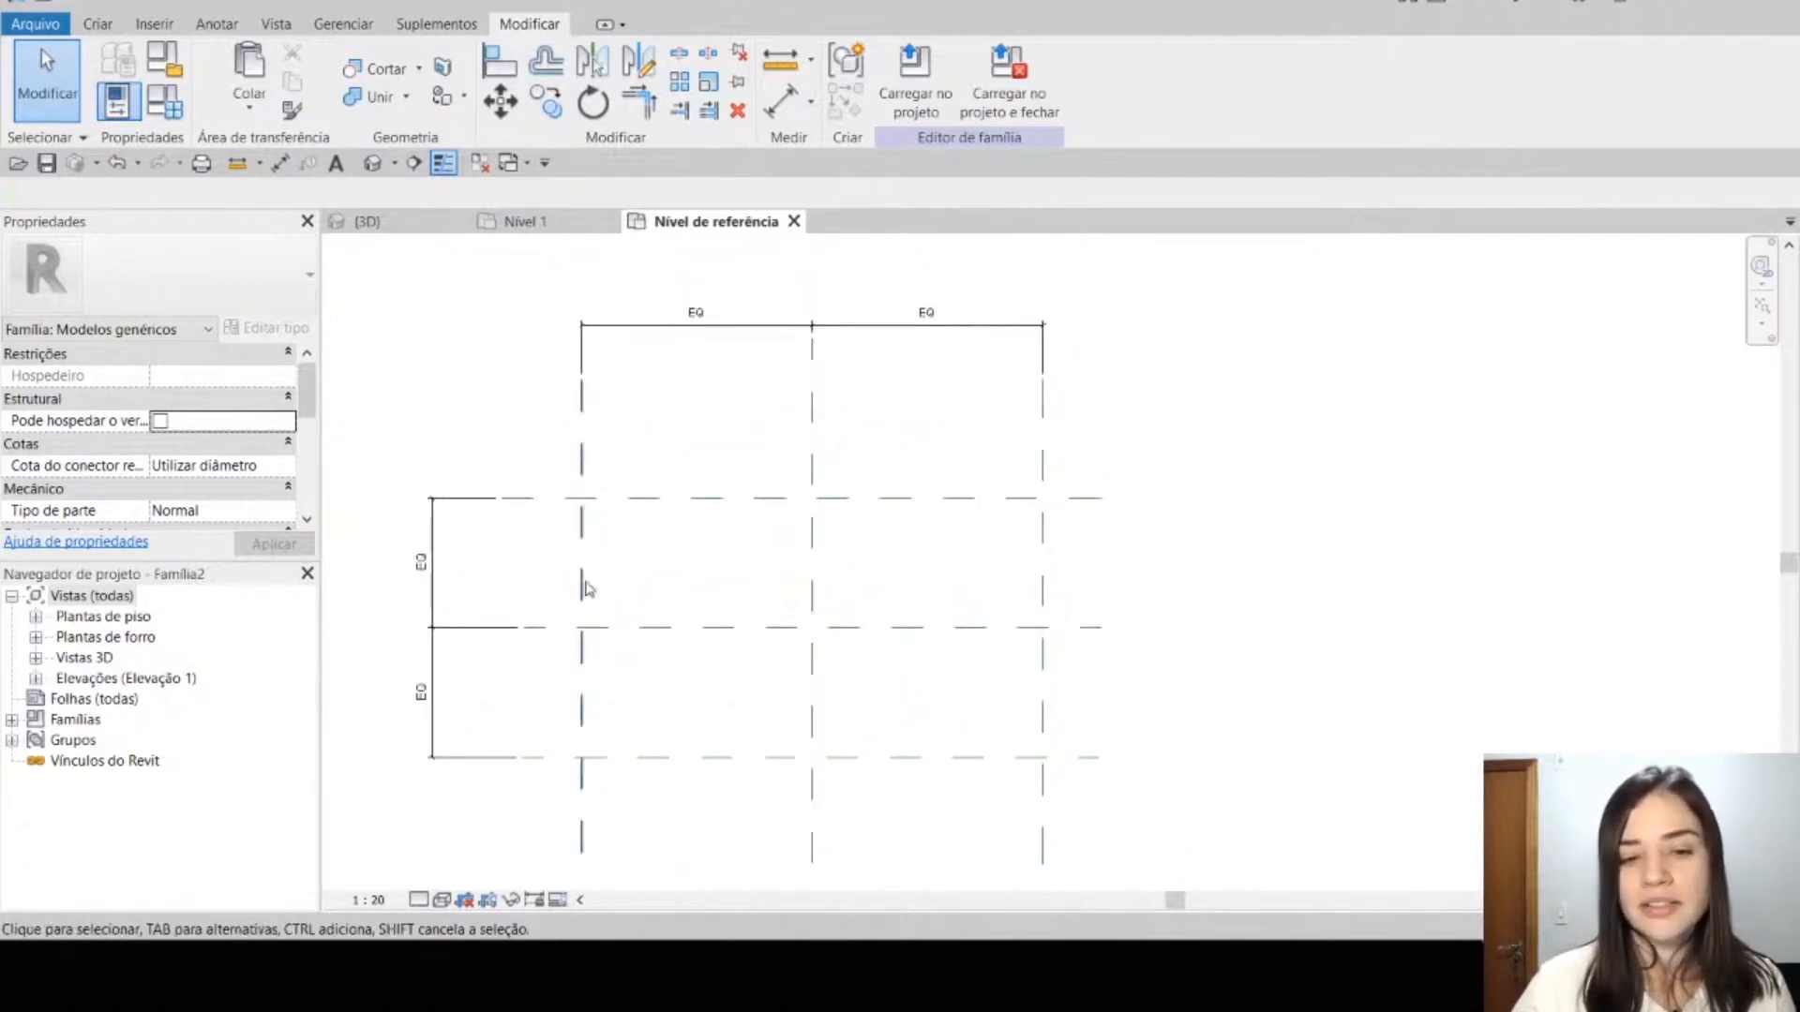
middle_click_drag(1138, 542, 1131, 570)
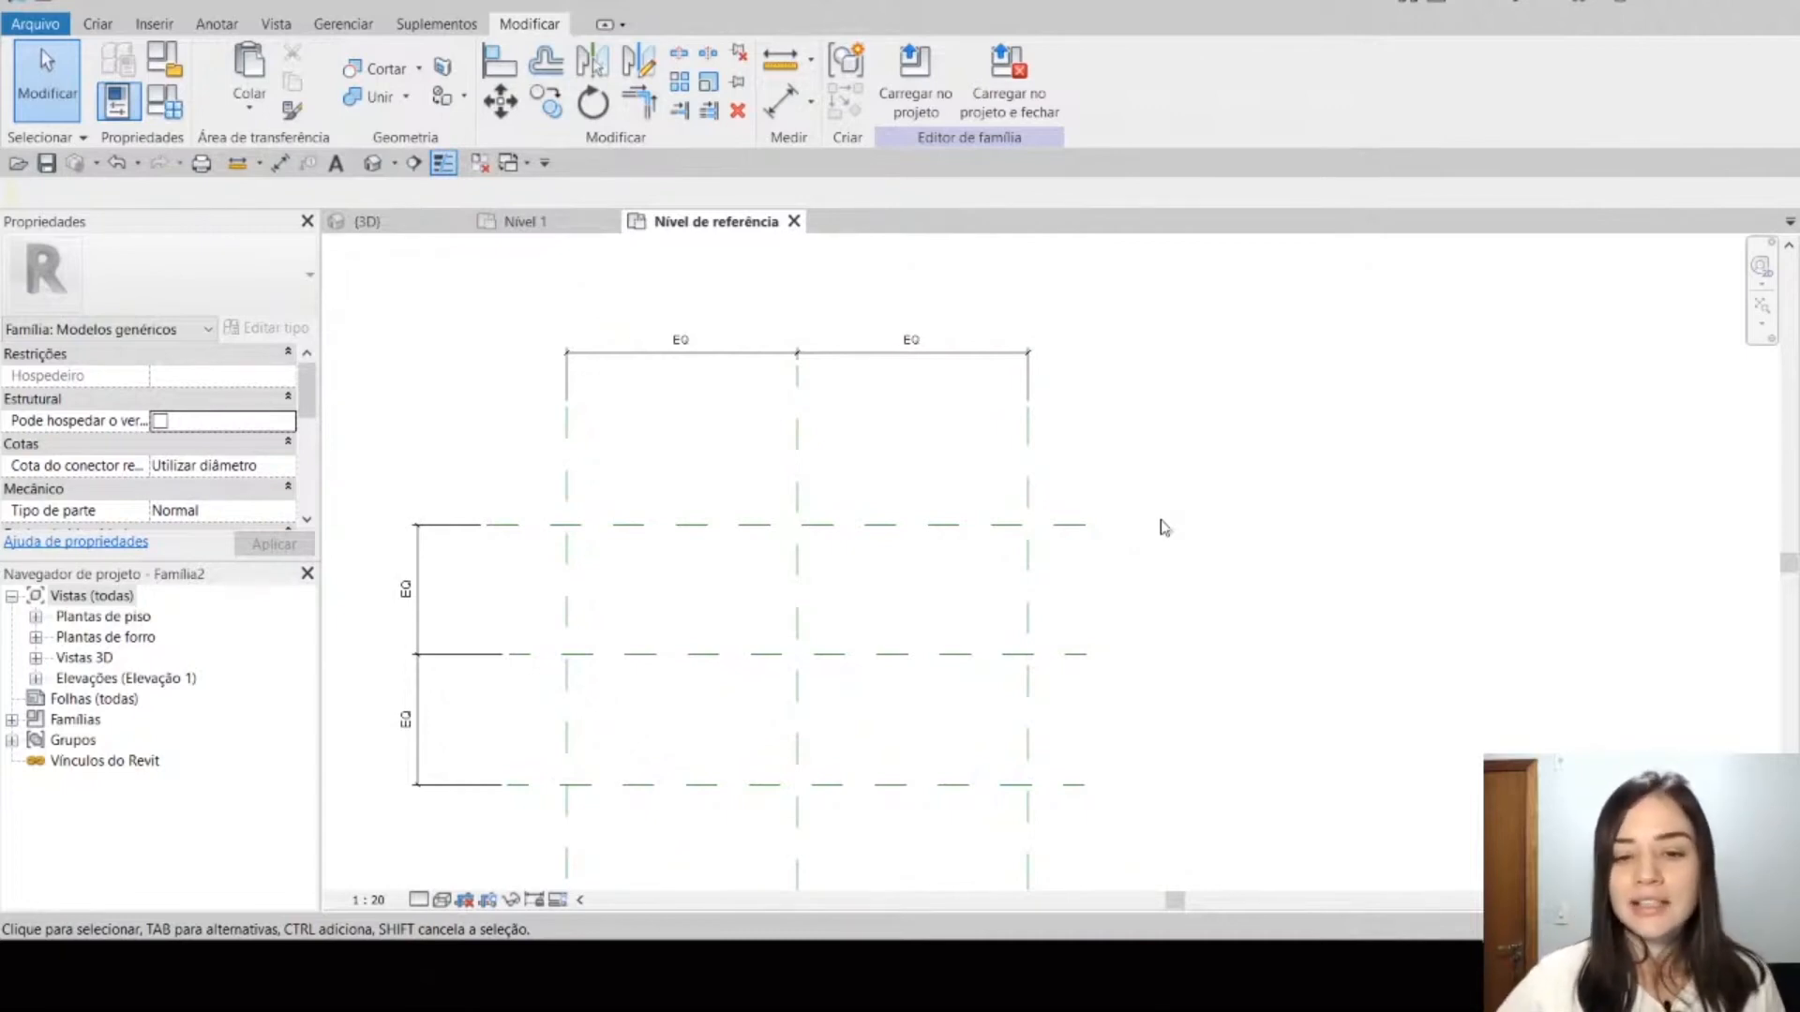
middle_click_drag(1163, 522, 1187, 471)
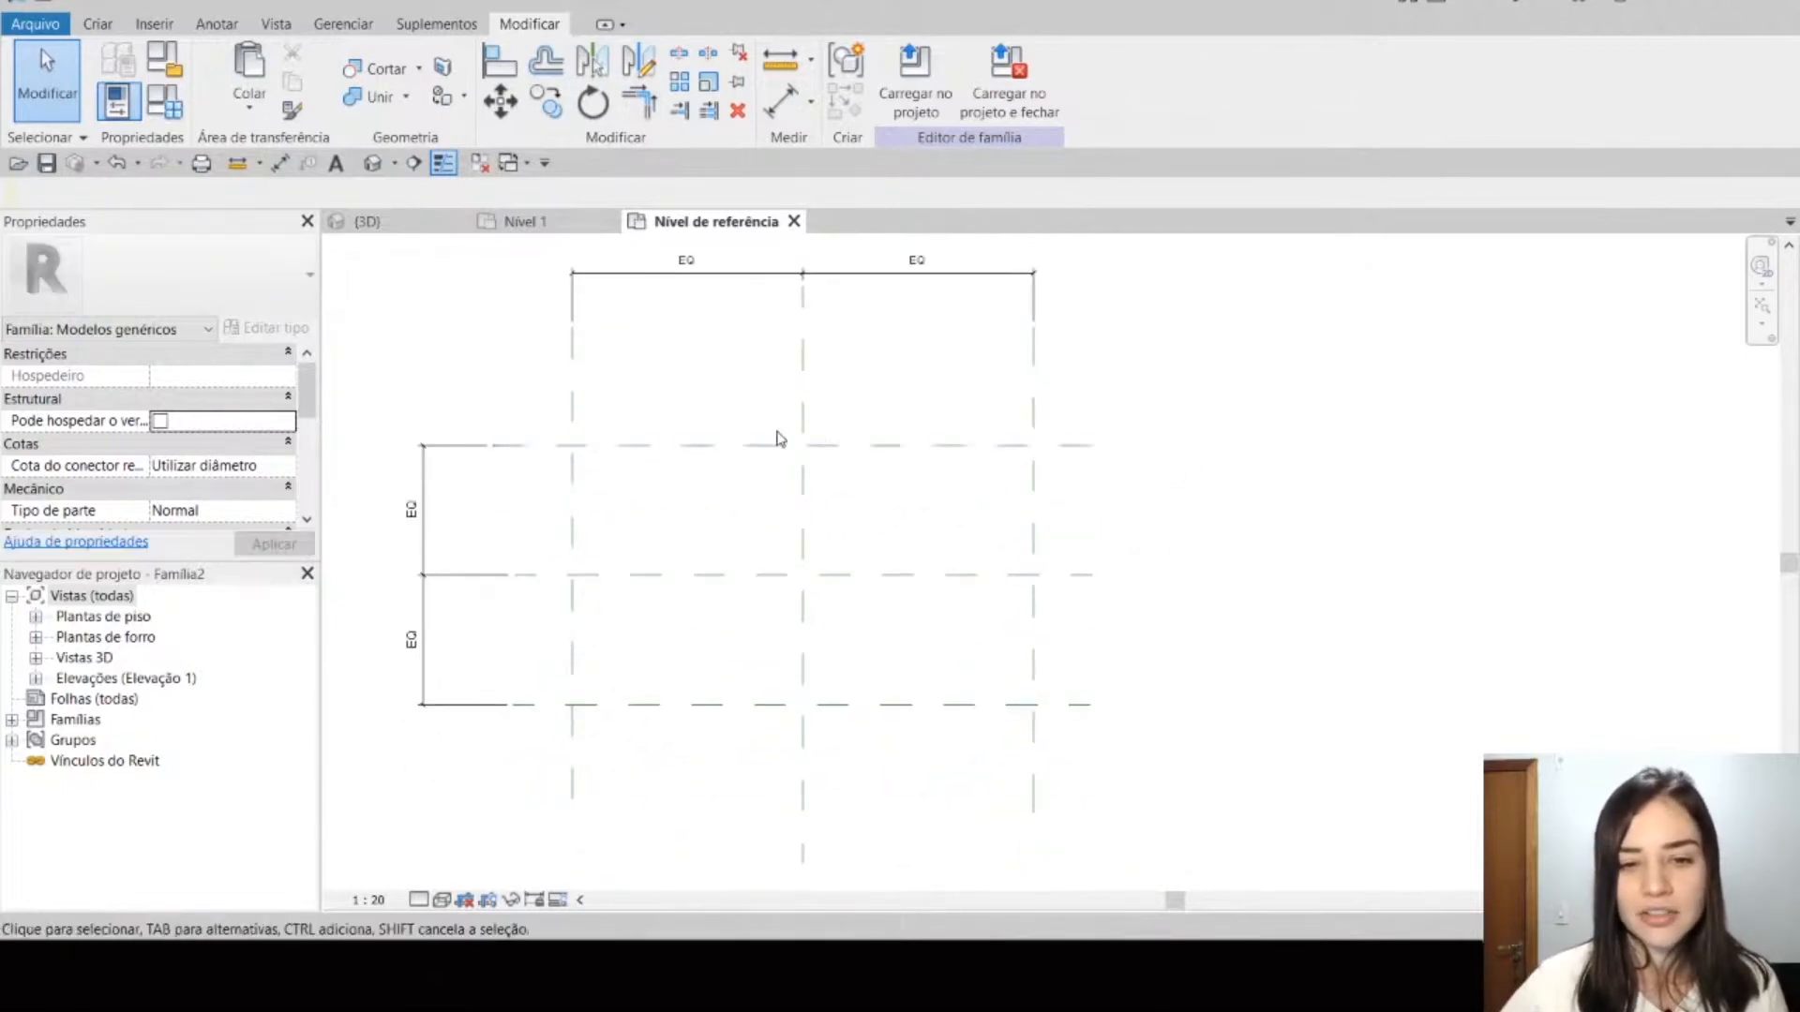
middle_click_drag(689, 616, 668, 673)
middle_click_drag(605, 604, 672, 677)
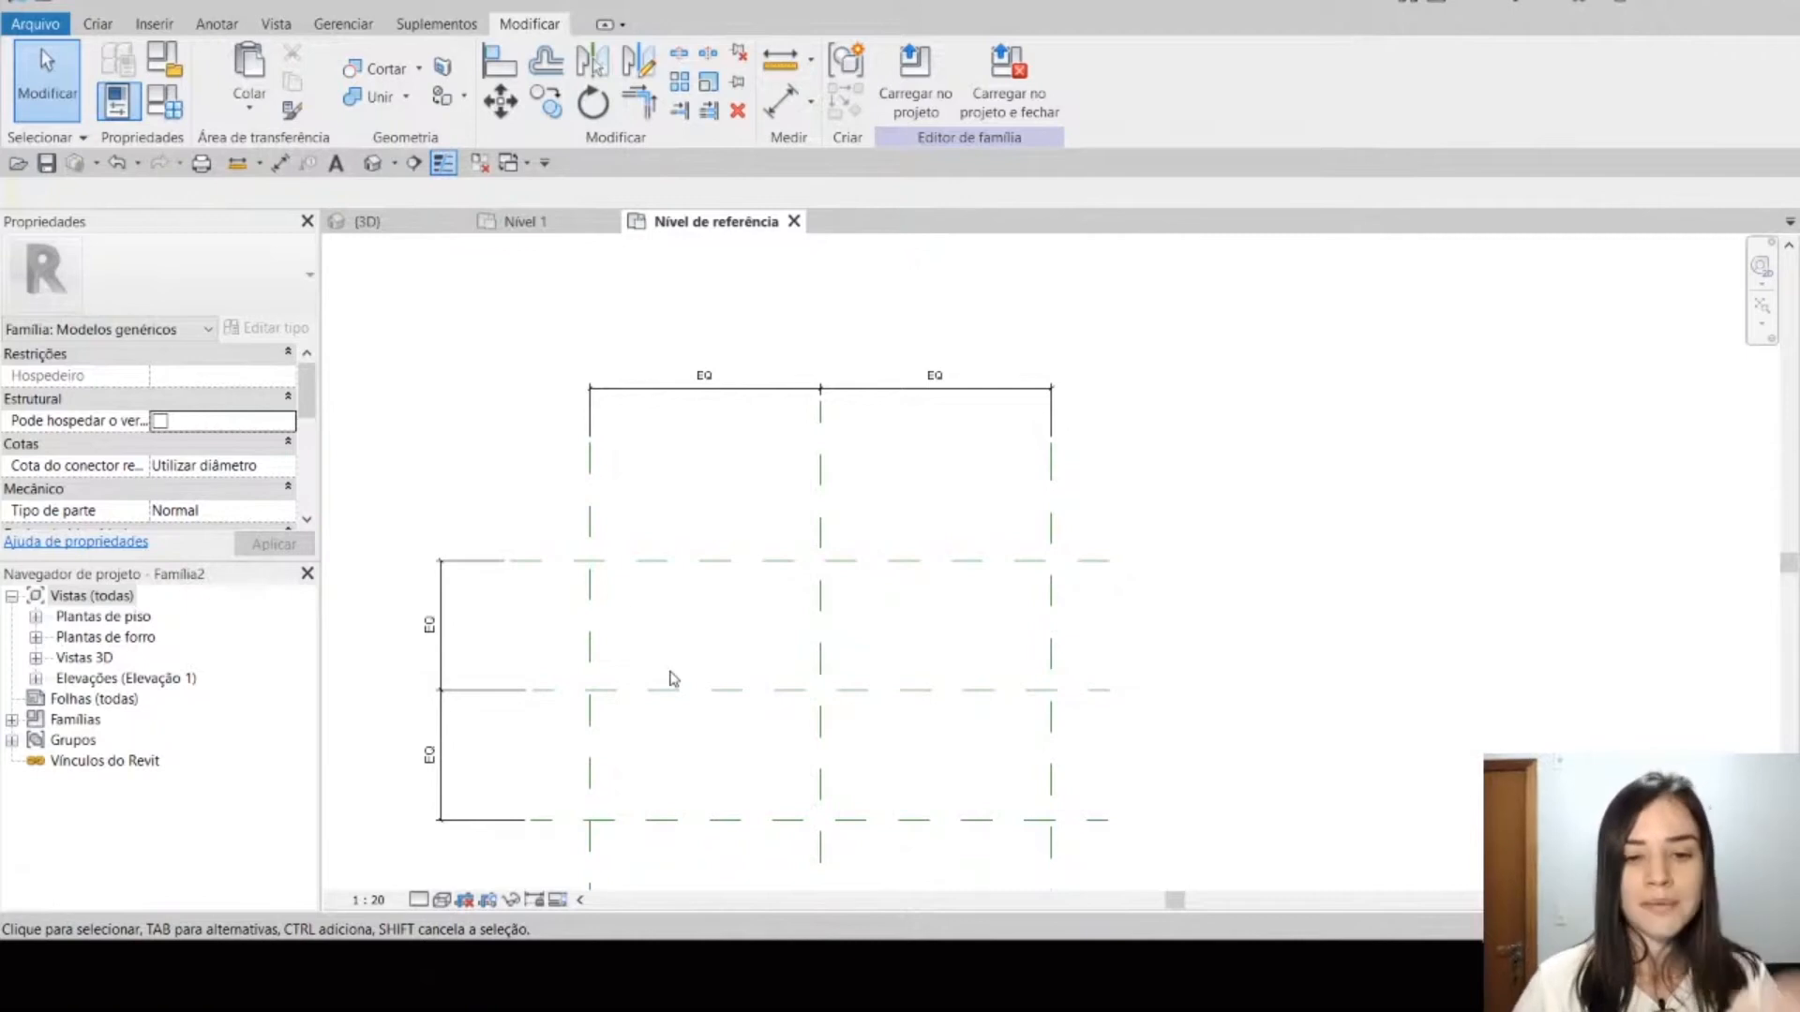
left_click(591, 647)
left_click(713, 647)
middle_click_drag(715, 651, 686, 608)
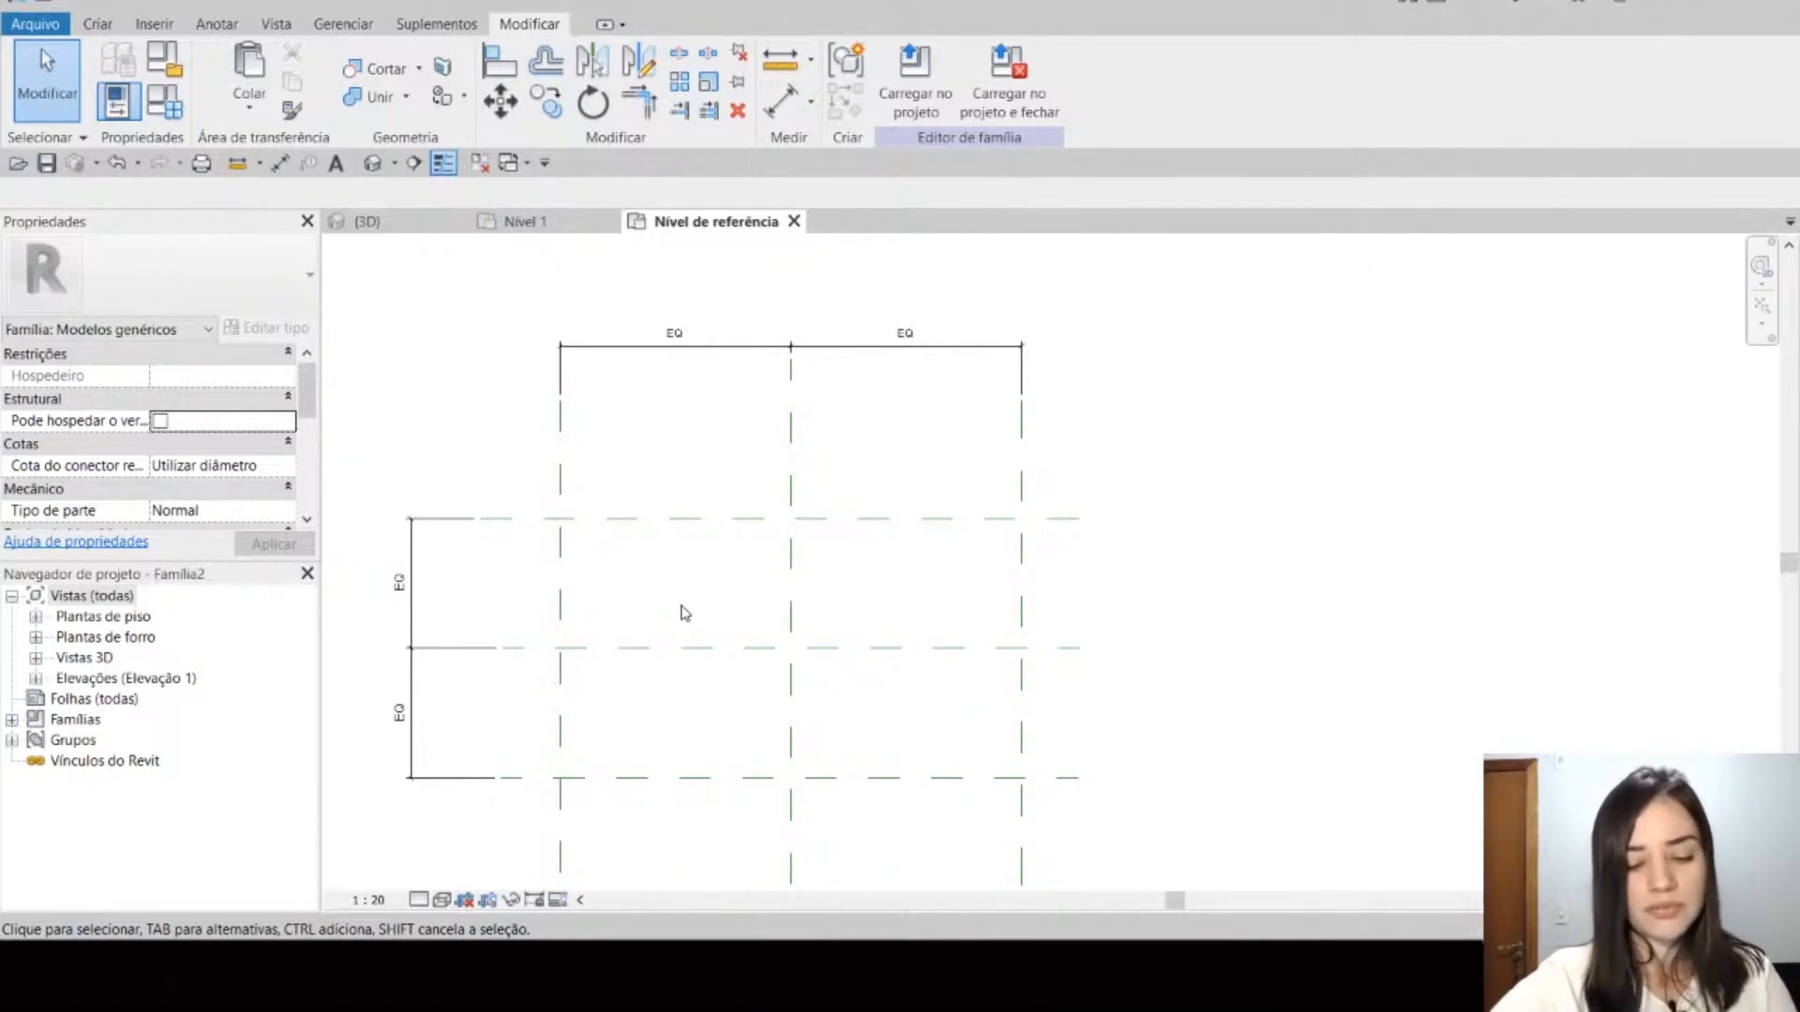
Step: Add an aligned dimension between the Esquerda and Direita reference planes, placed above the equal-spacing dimension
key("d")
key("i")
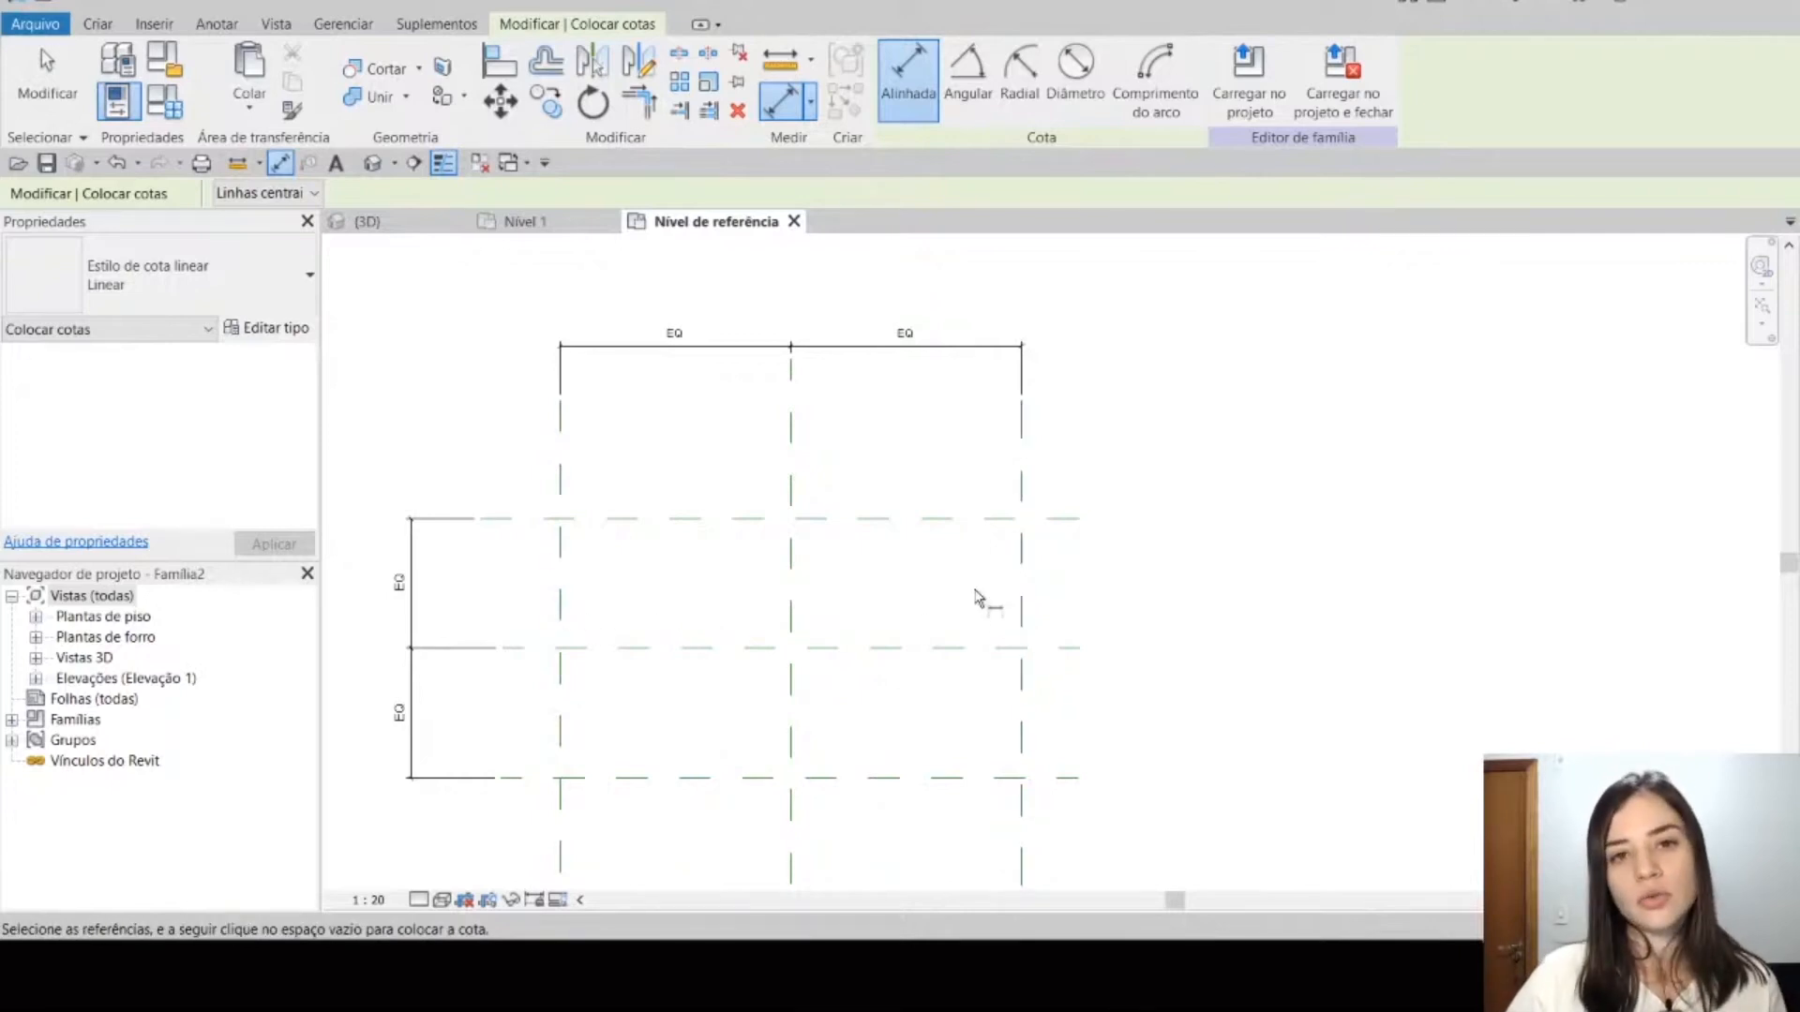
middle_click_drag(980, 594, 988, 609)
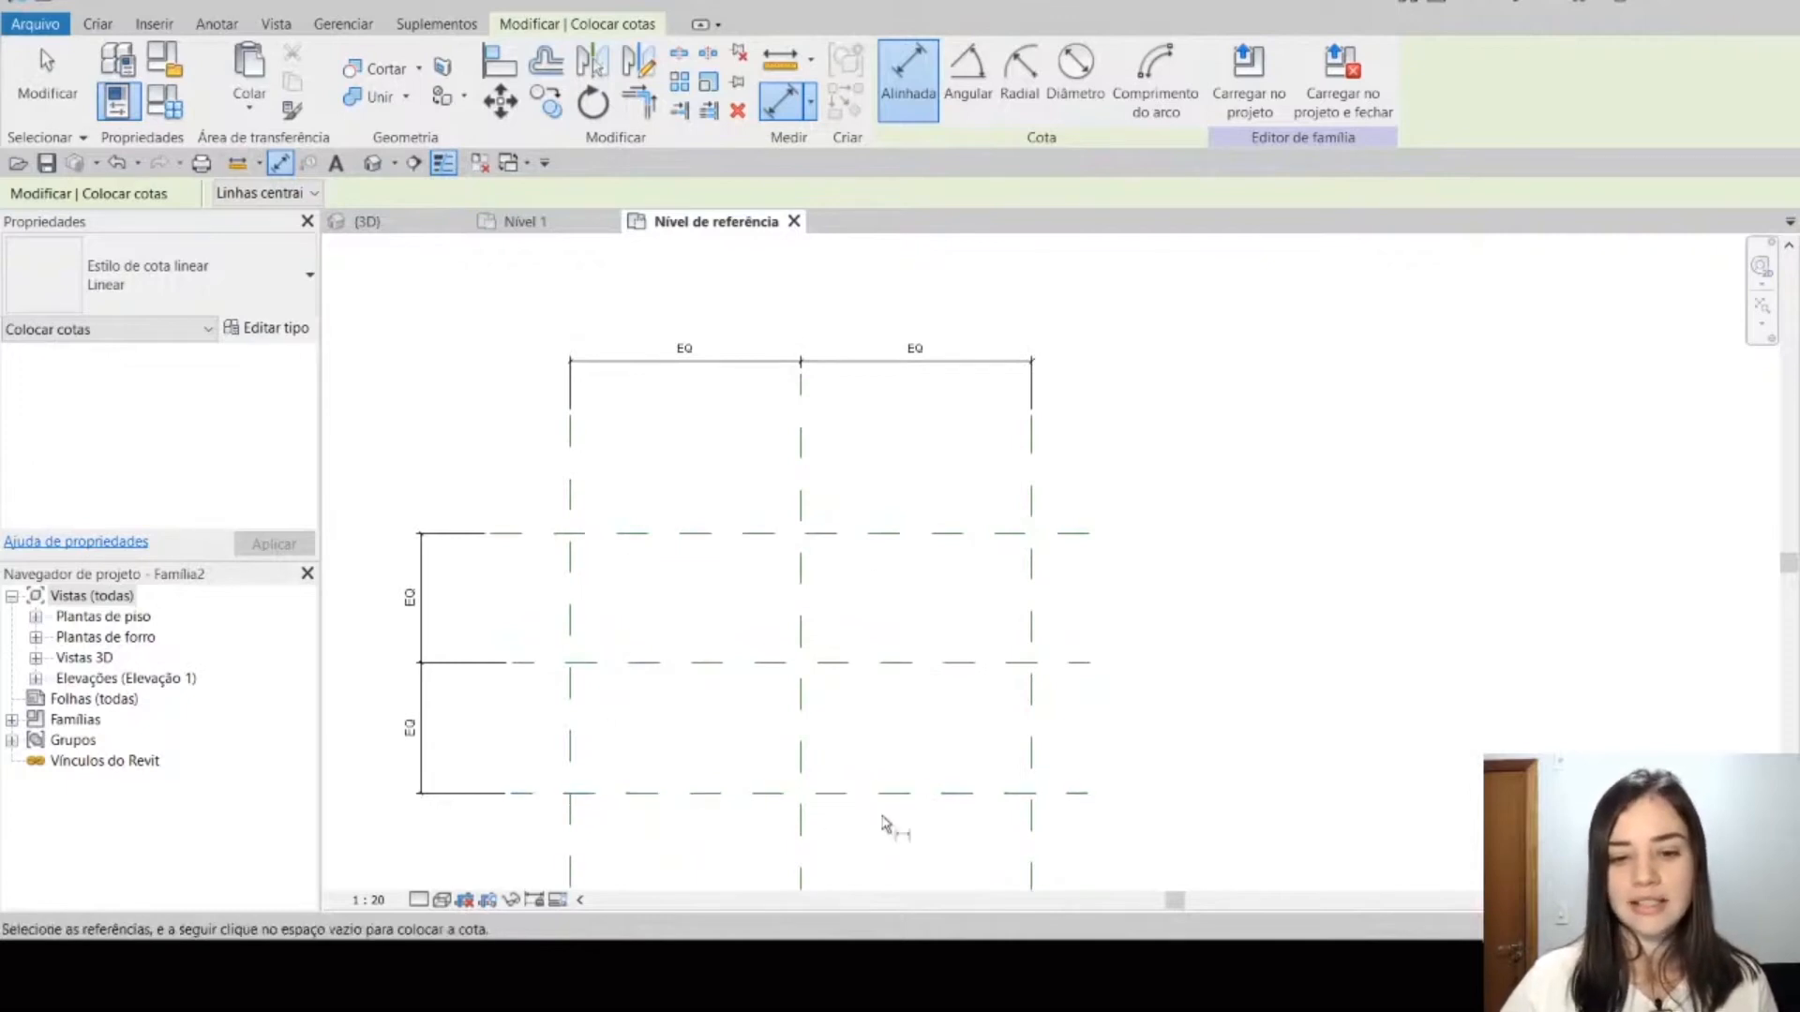
left_click(572, 624)
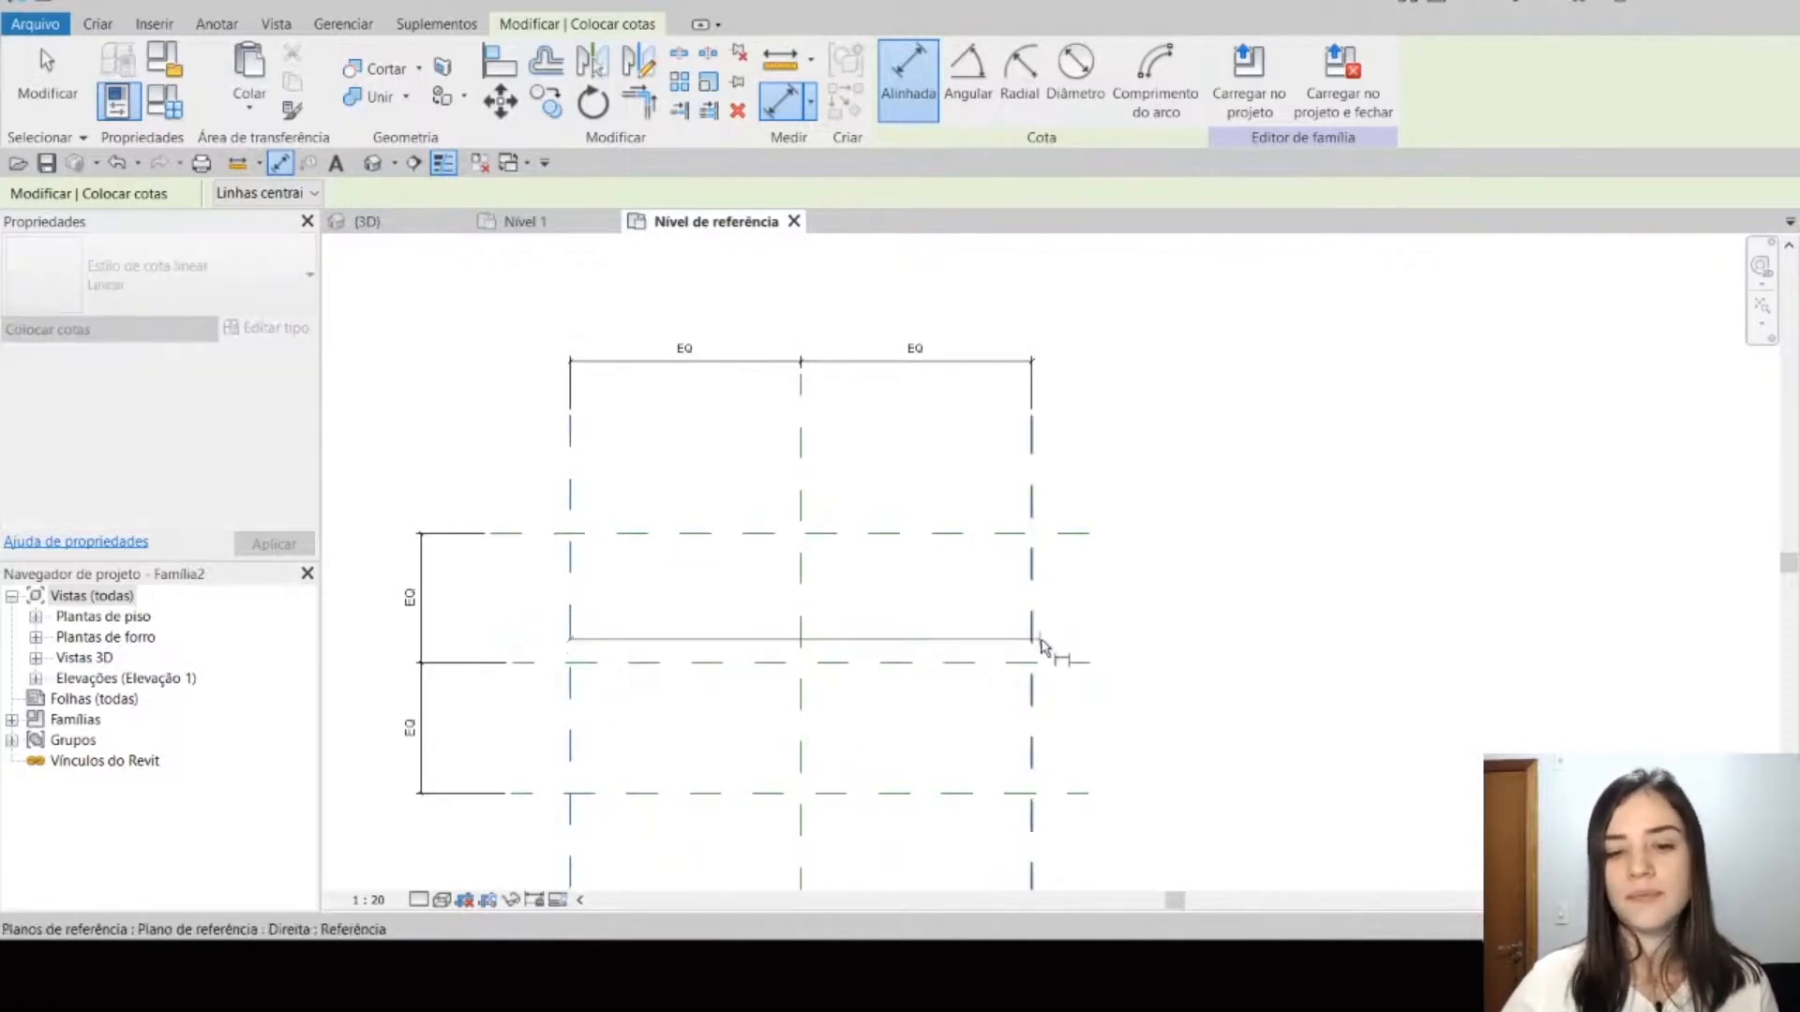
left_click(1042, 645)
middle_click_drag(1036, 328, 1038, 461)
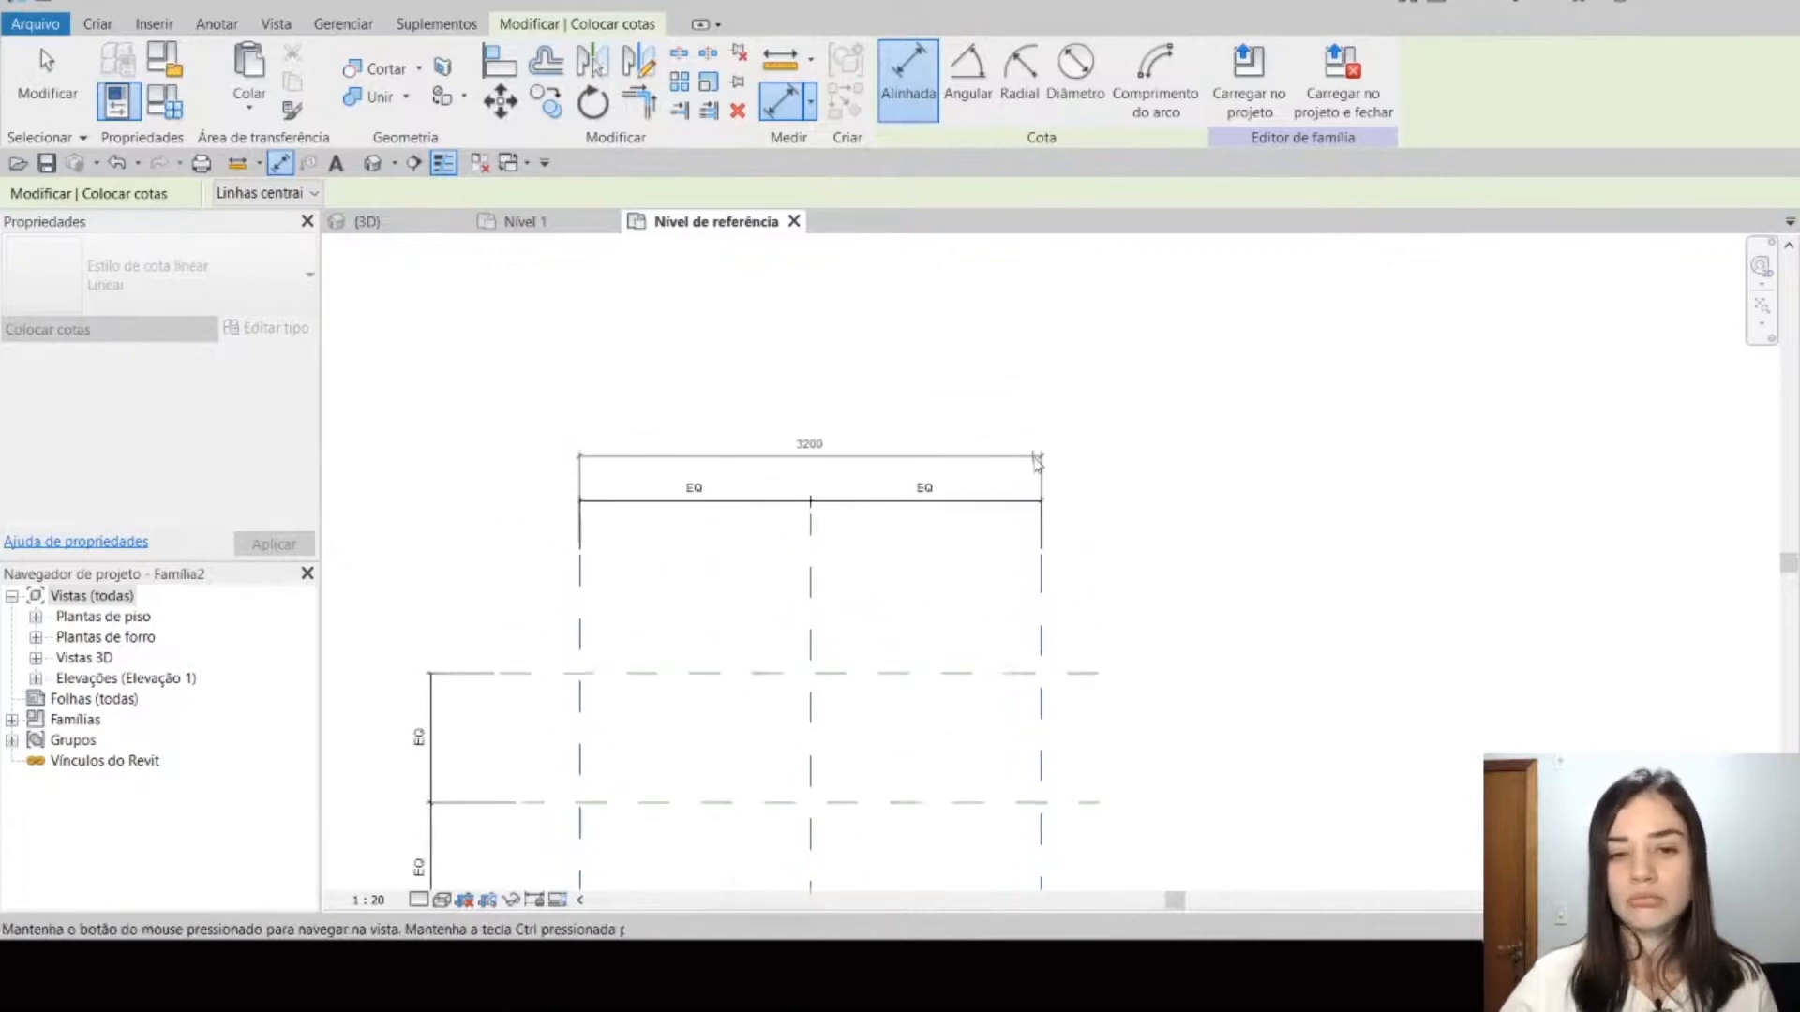
scroll(1037, 461, "up", 2)
left_click(1031, 437)
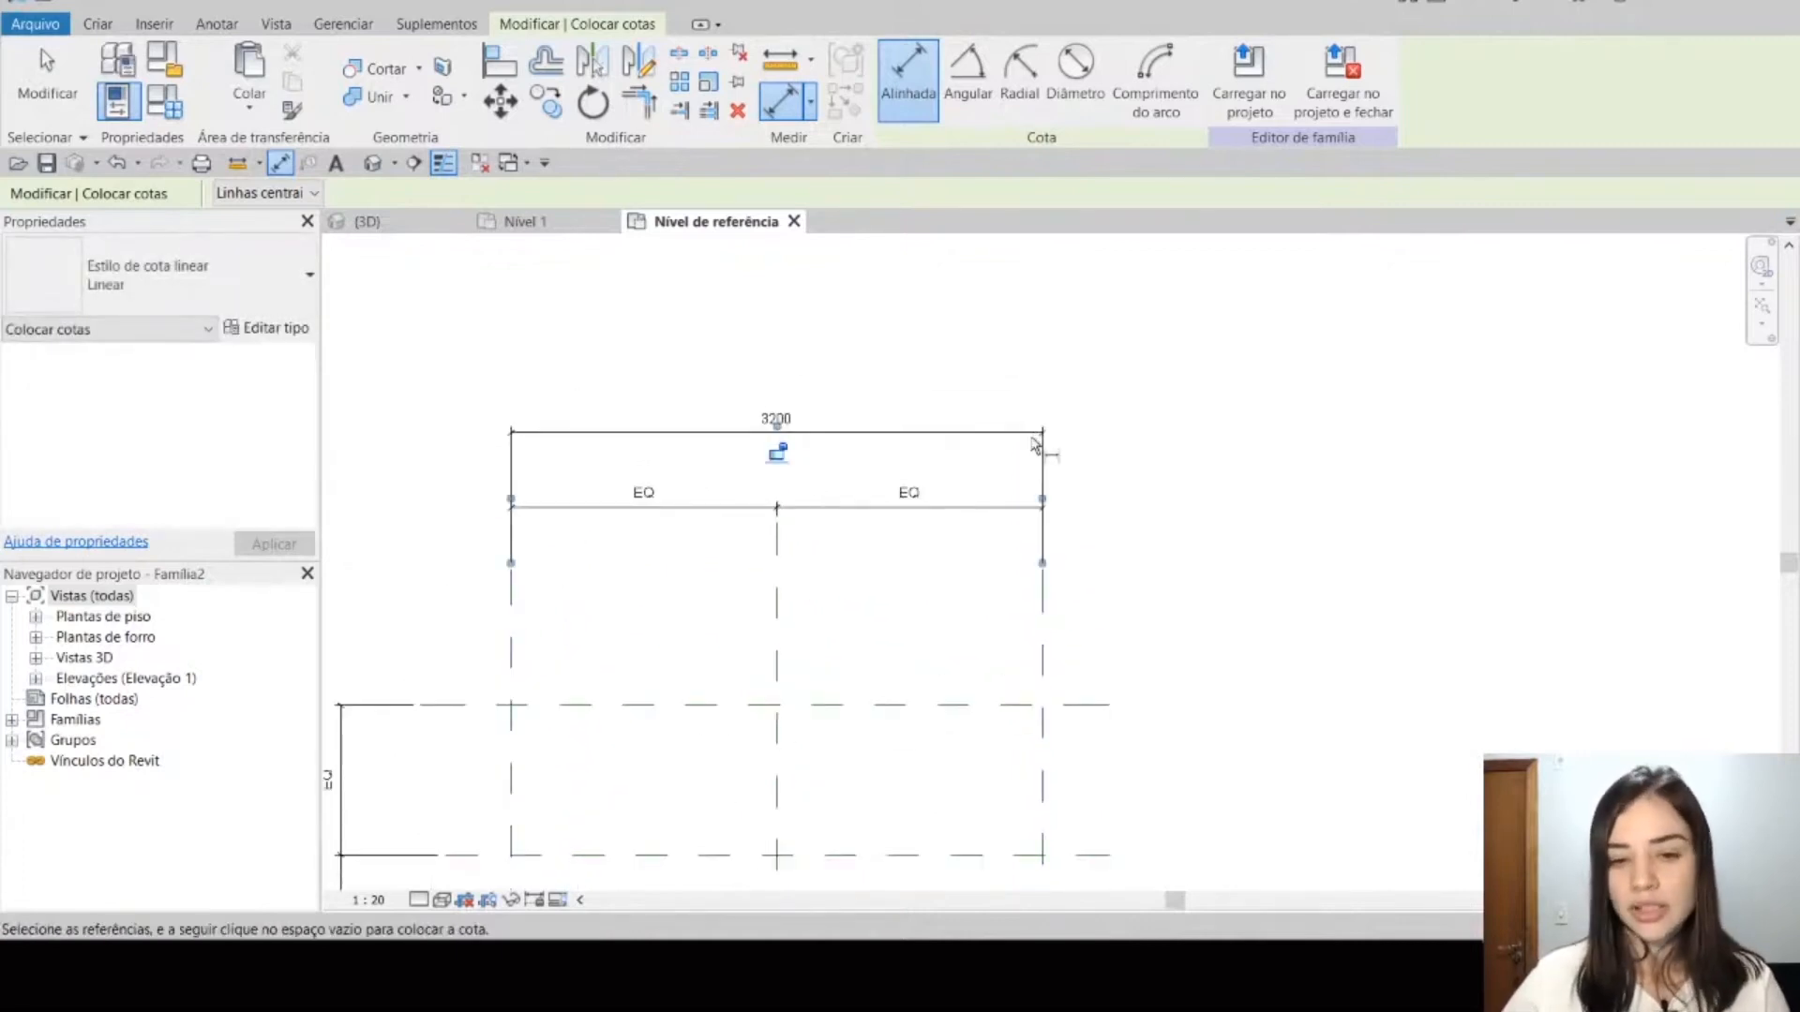
key("Escape")
scroll(1005, 447, "down", 1)
key("Escape")
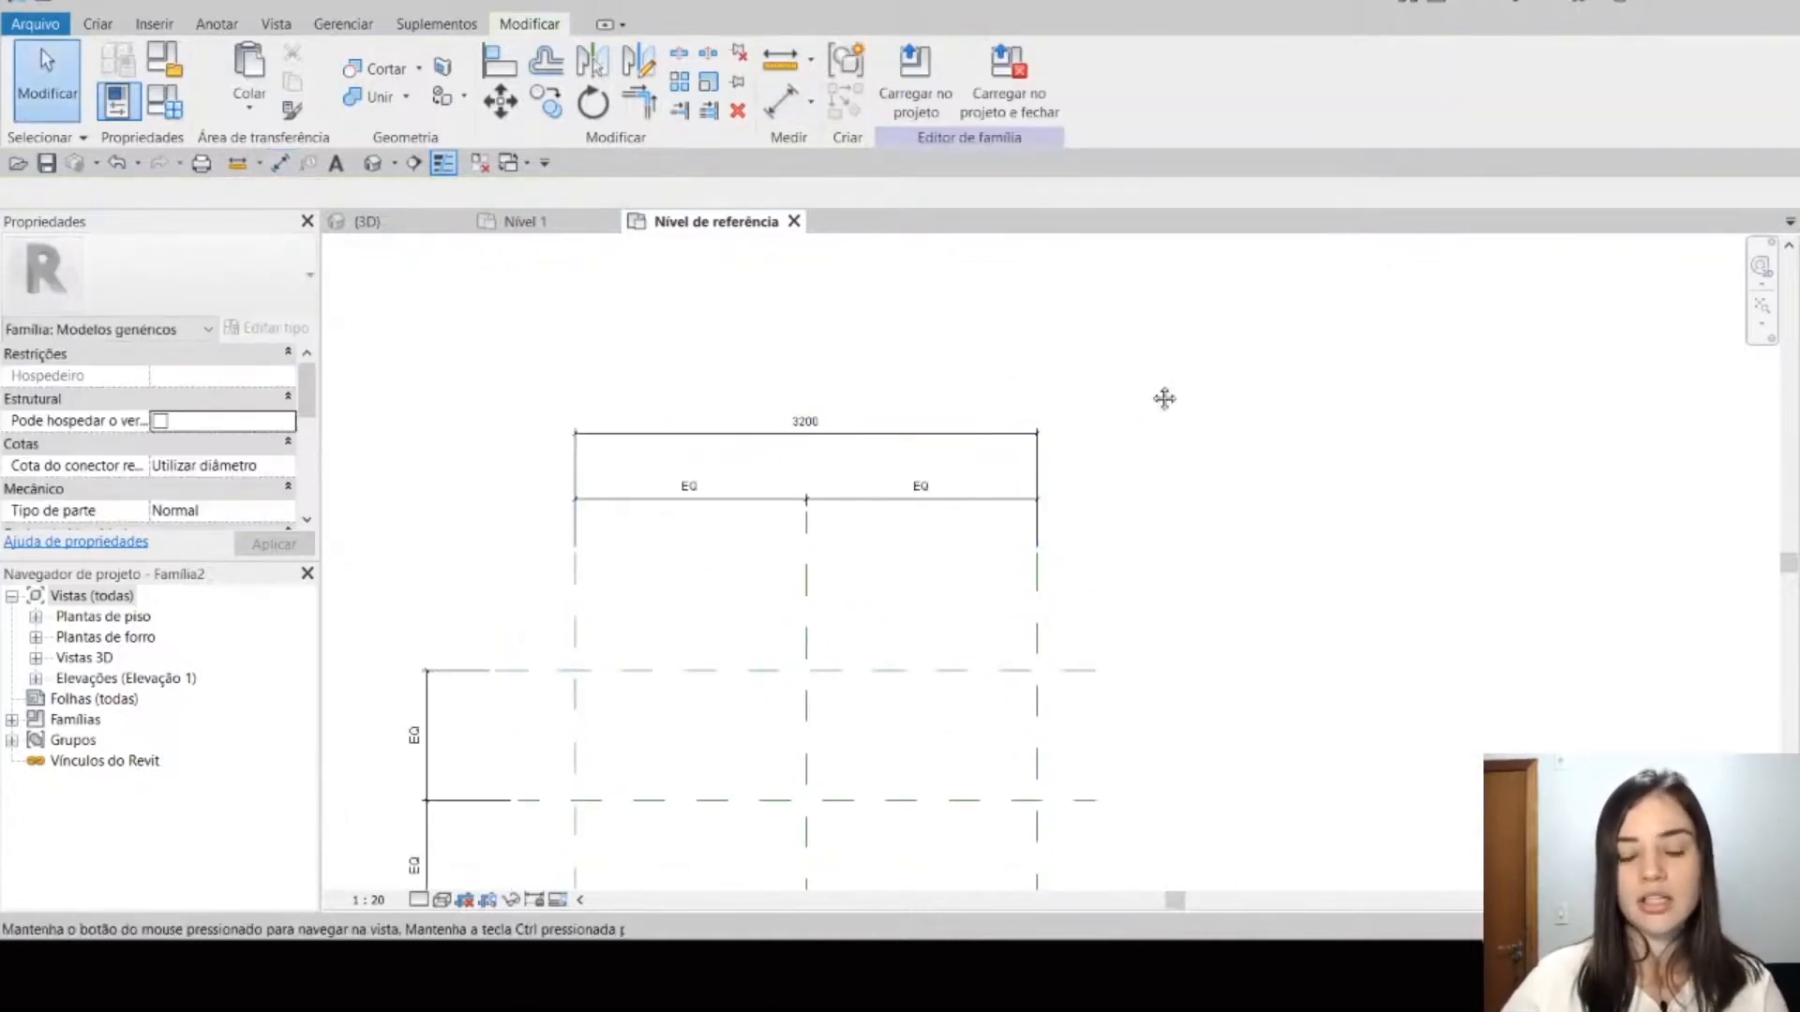
middle_click_drag(1161, 397, 1105, 346)
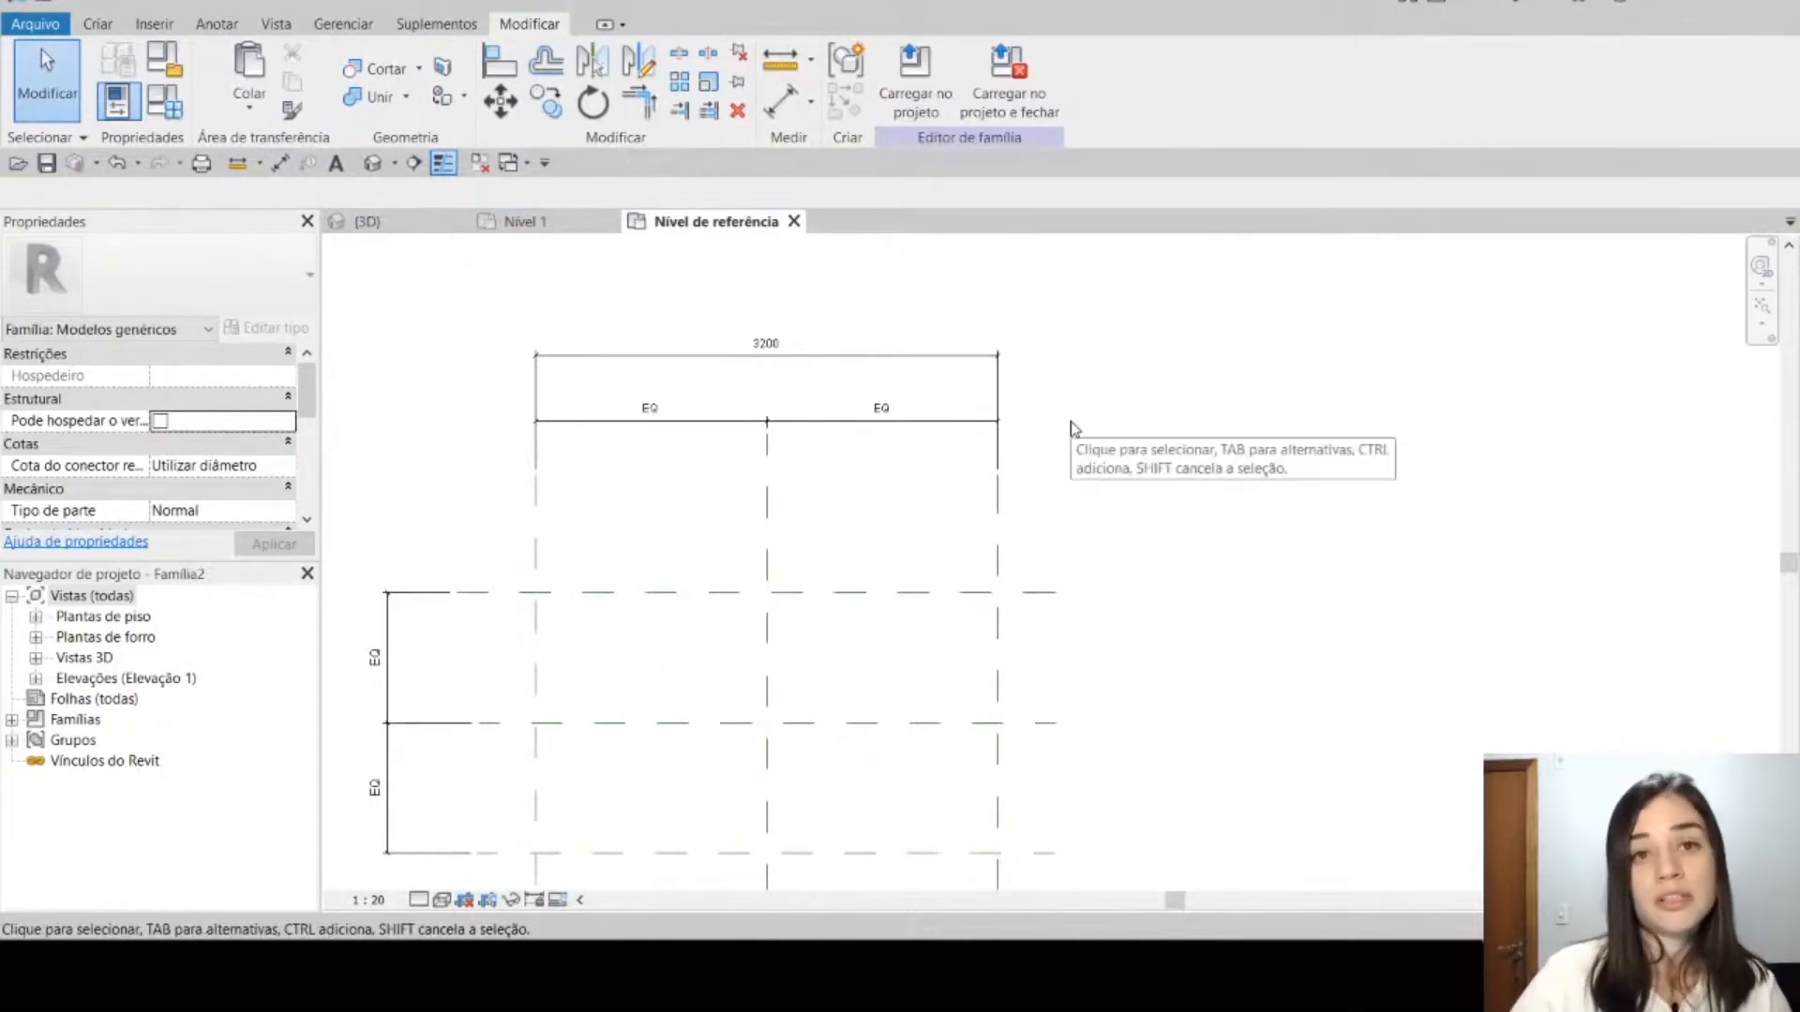
middle_click_drag(1102, 459, 1123, 482)
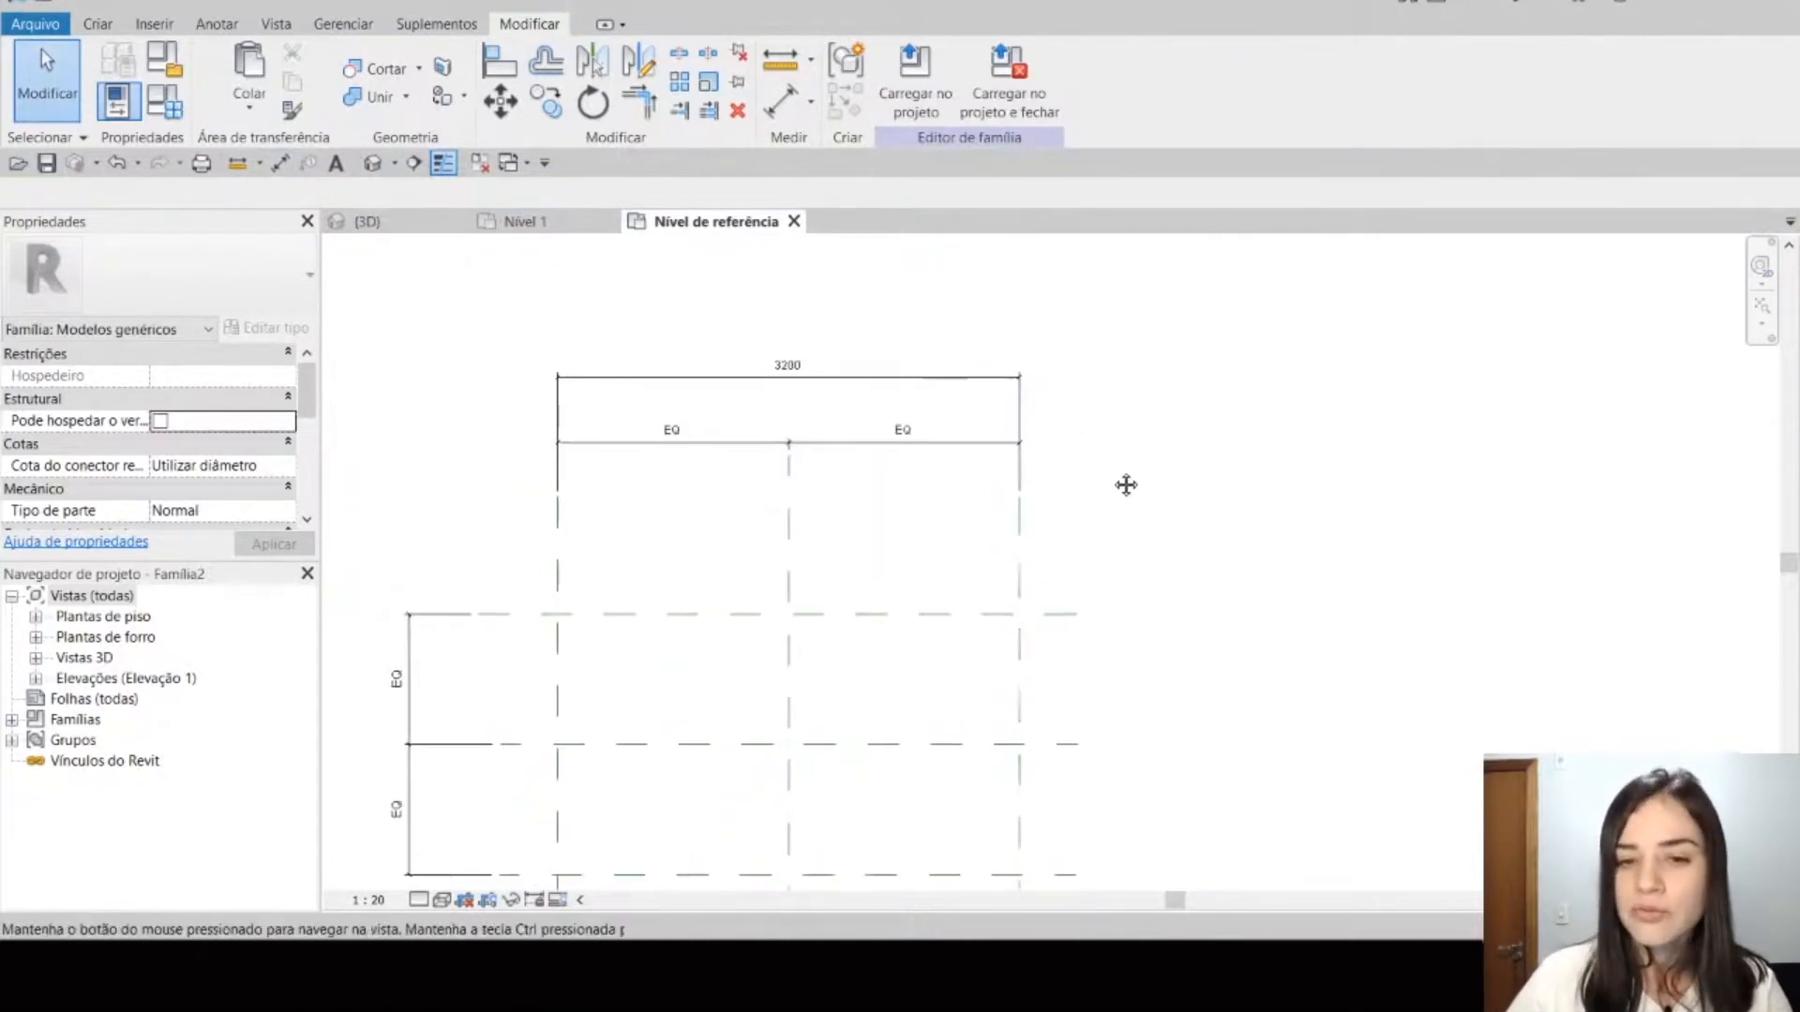
Step: Label the overall horizontal dimension with a new family parameter named Comprimento, set as an instance parameter (Instância)
left_click(1021, 398)
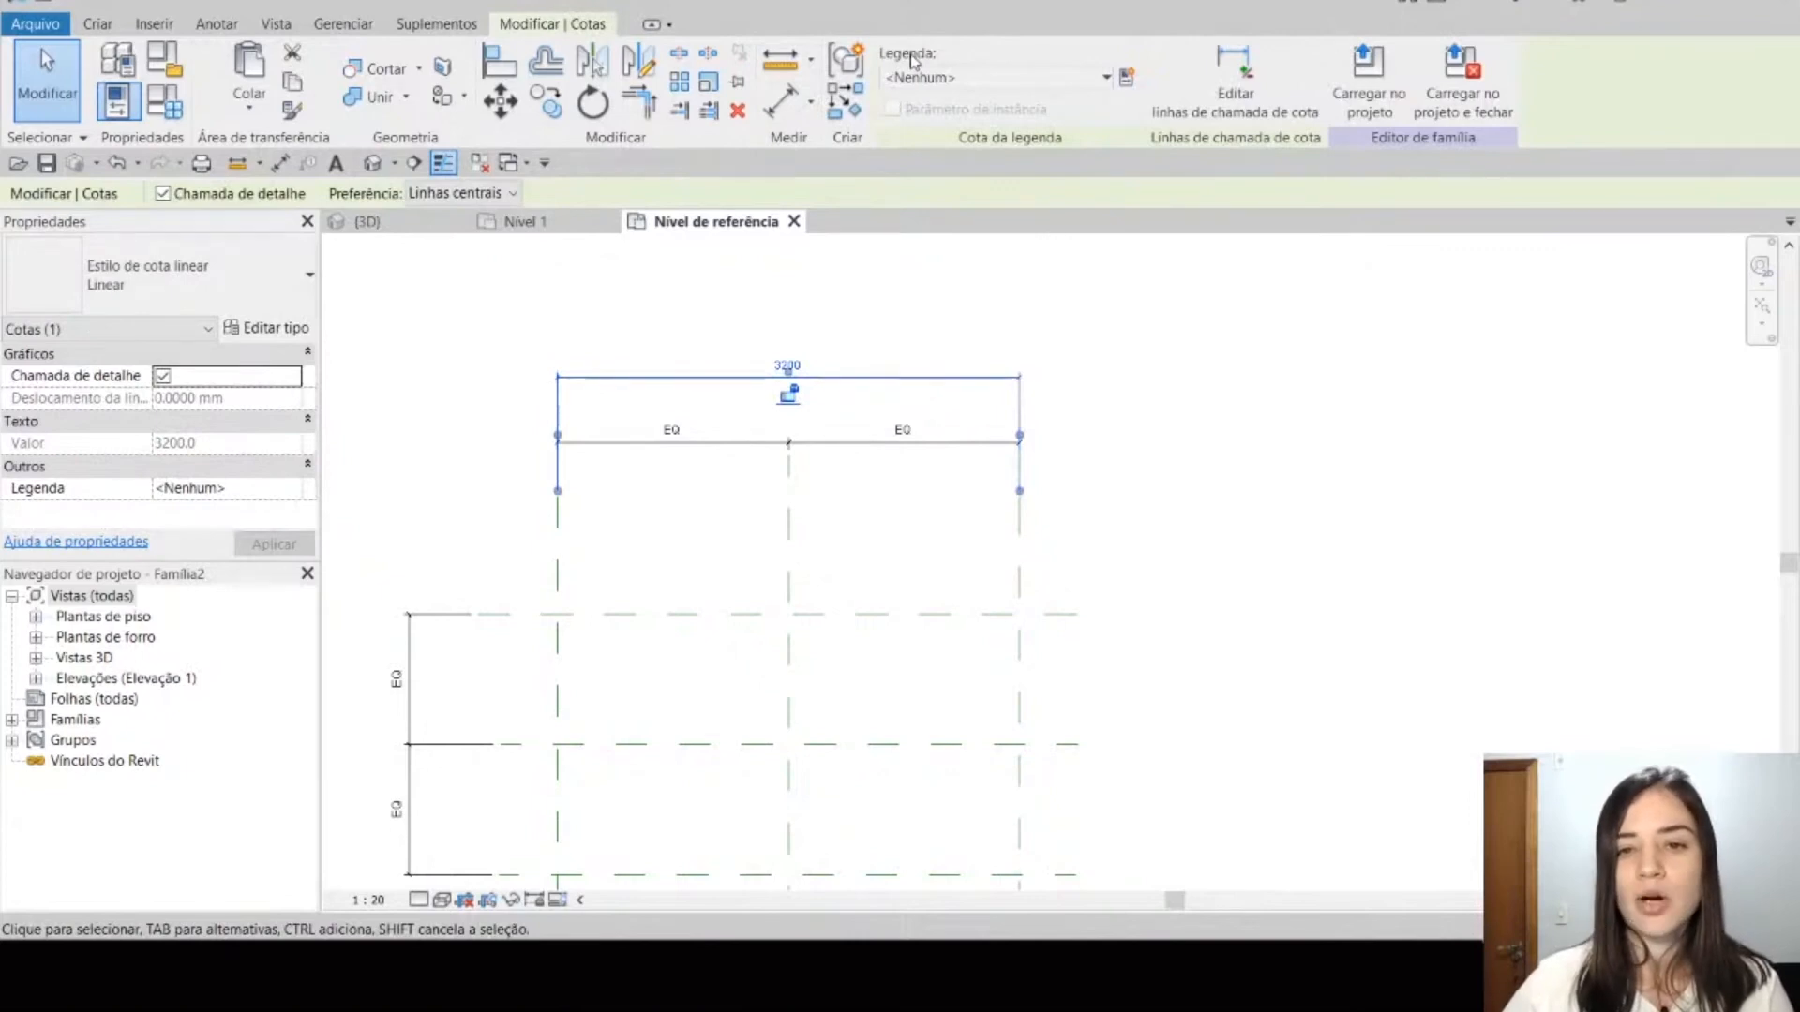
left_click(1102, 79)
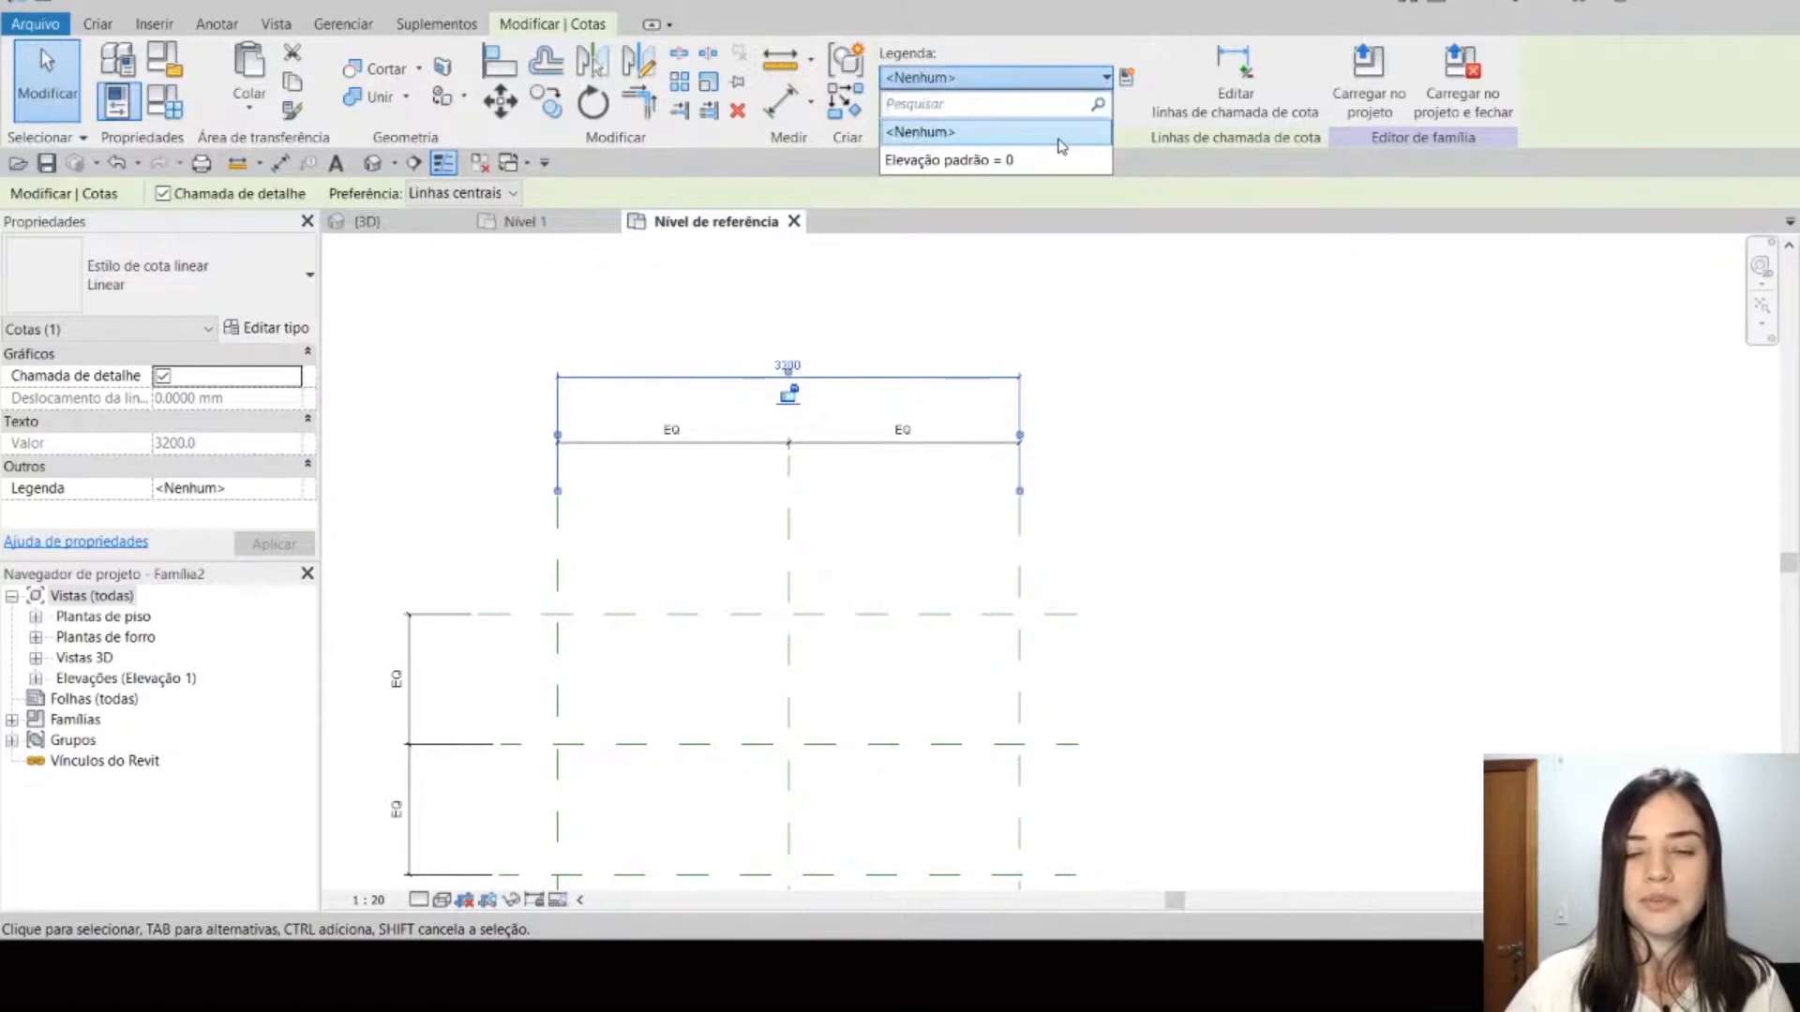
left_click(1062, 138)
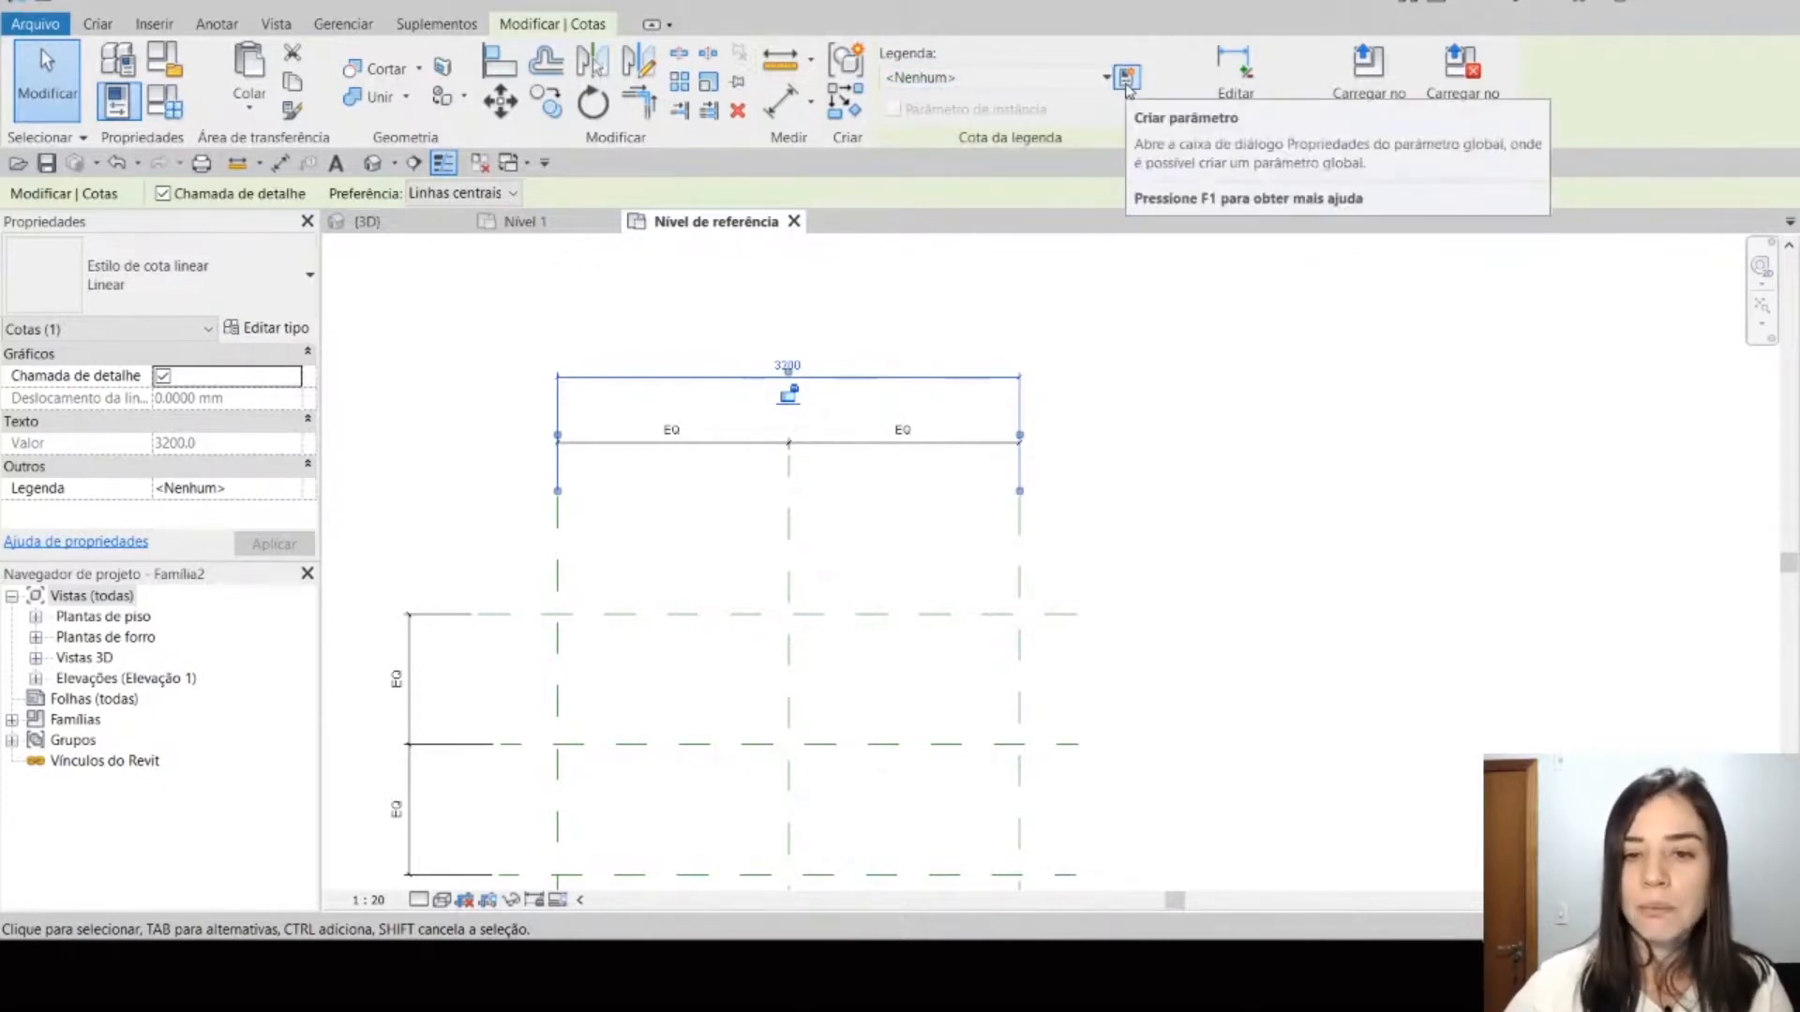
left_click(1126, 80)
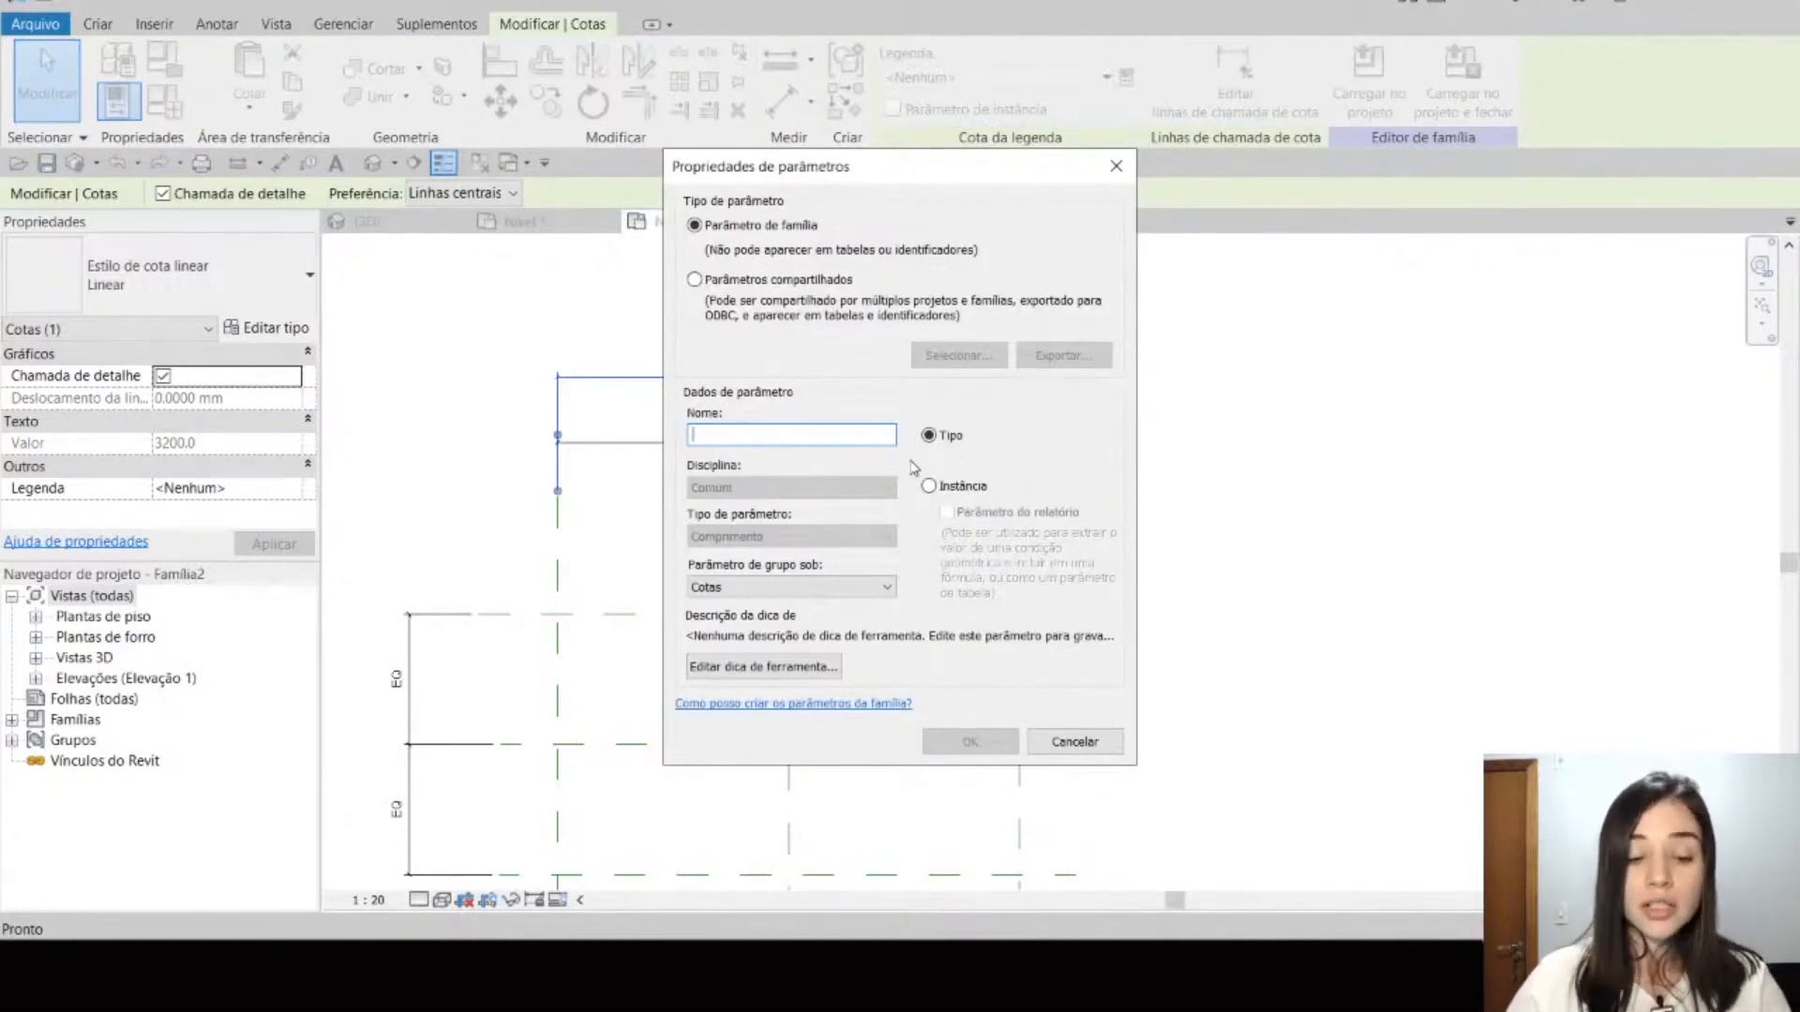
type("Comprimento")
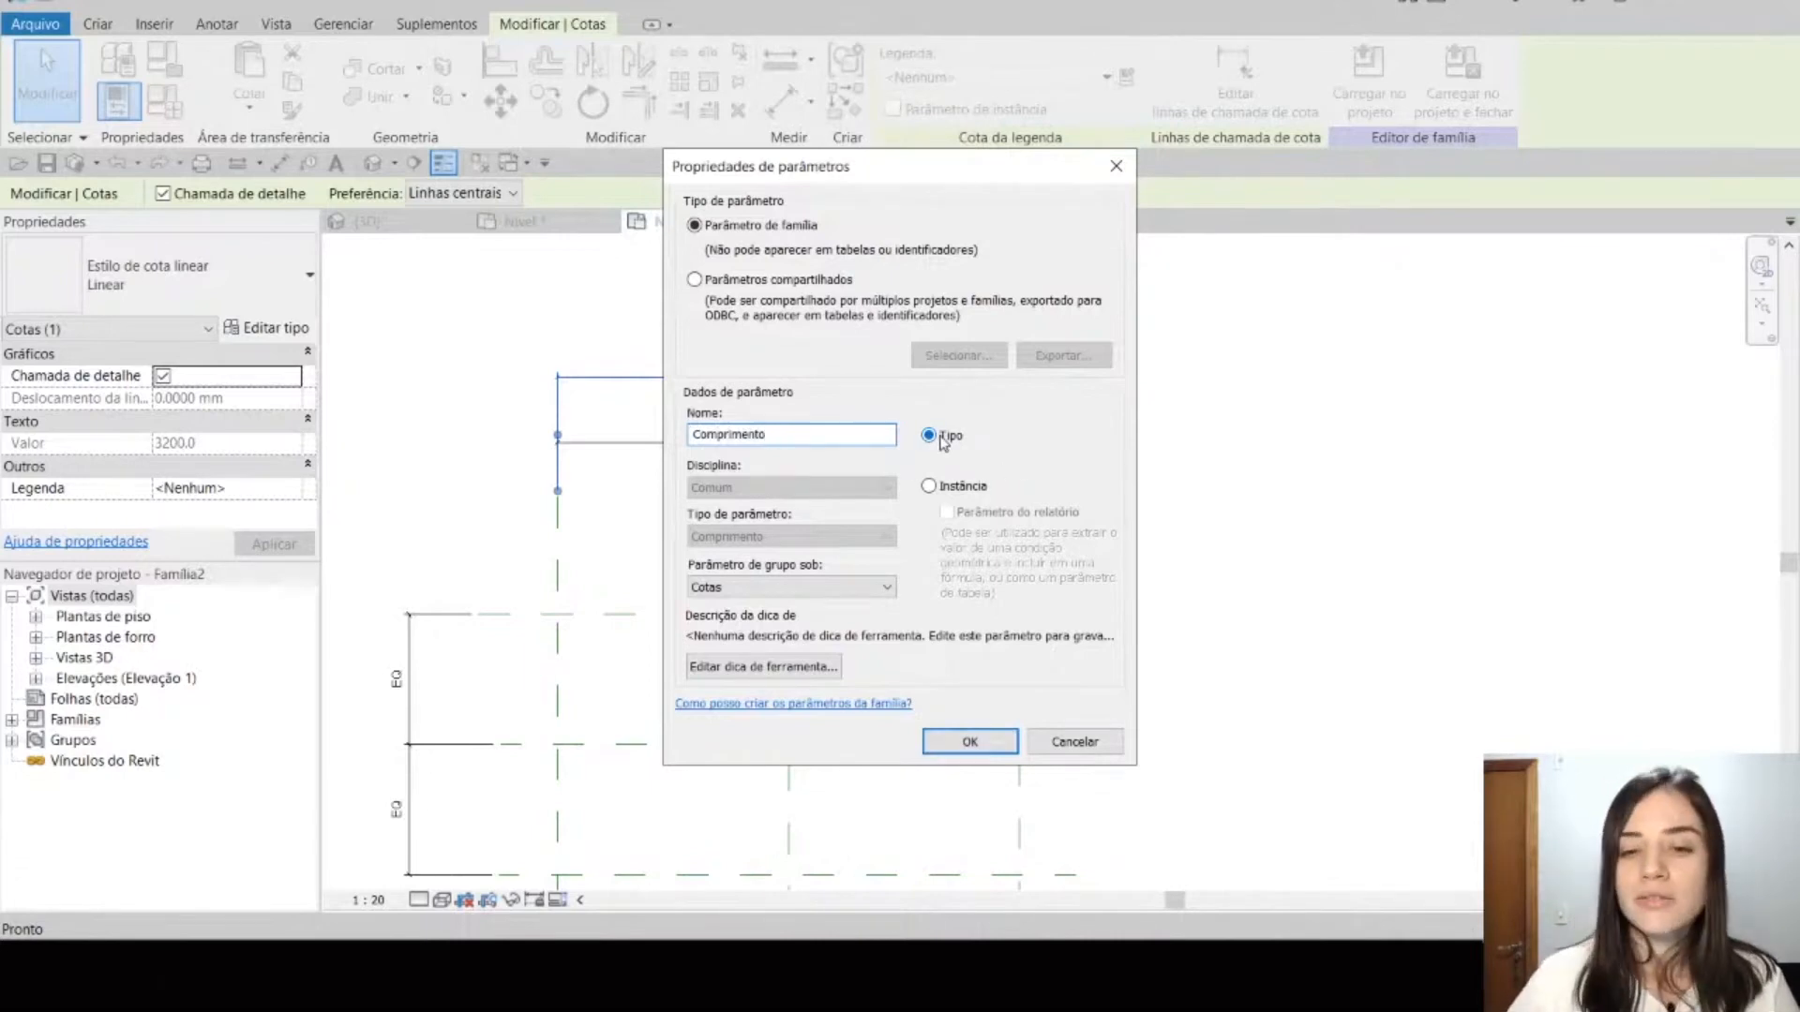
left_click(964, 491)
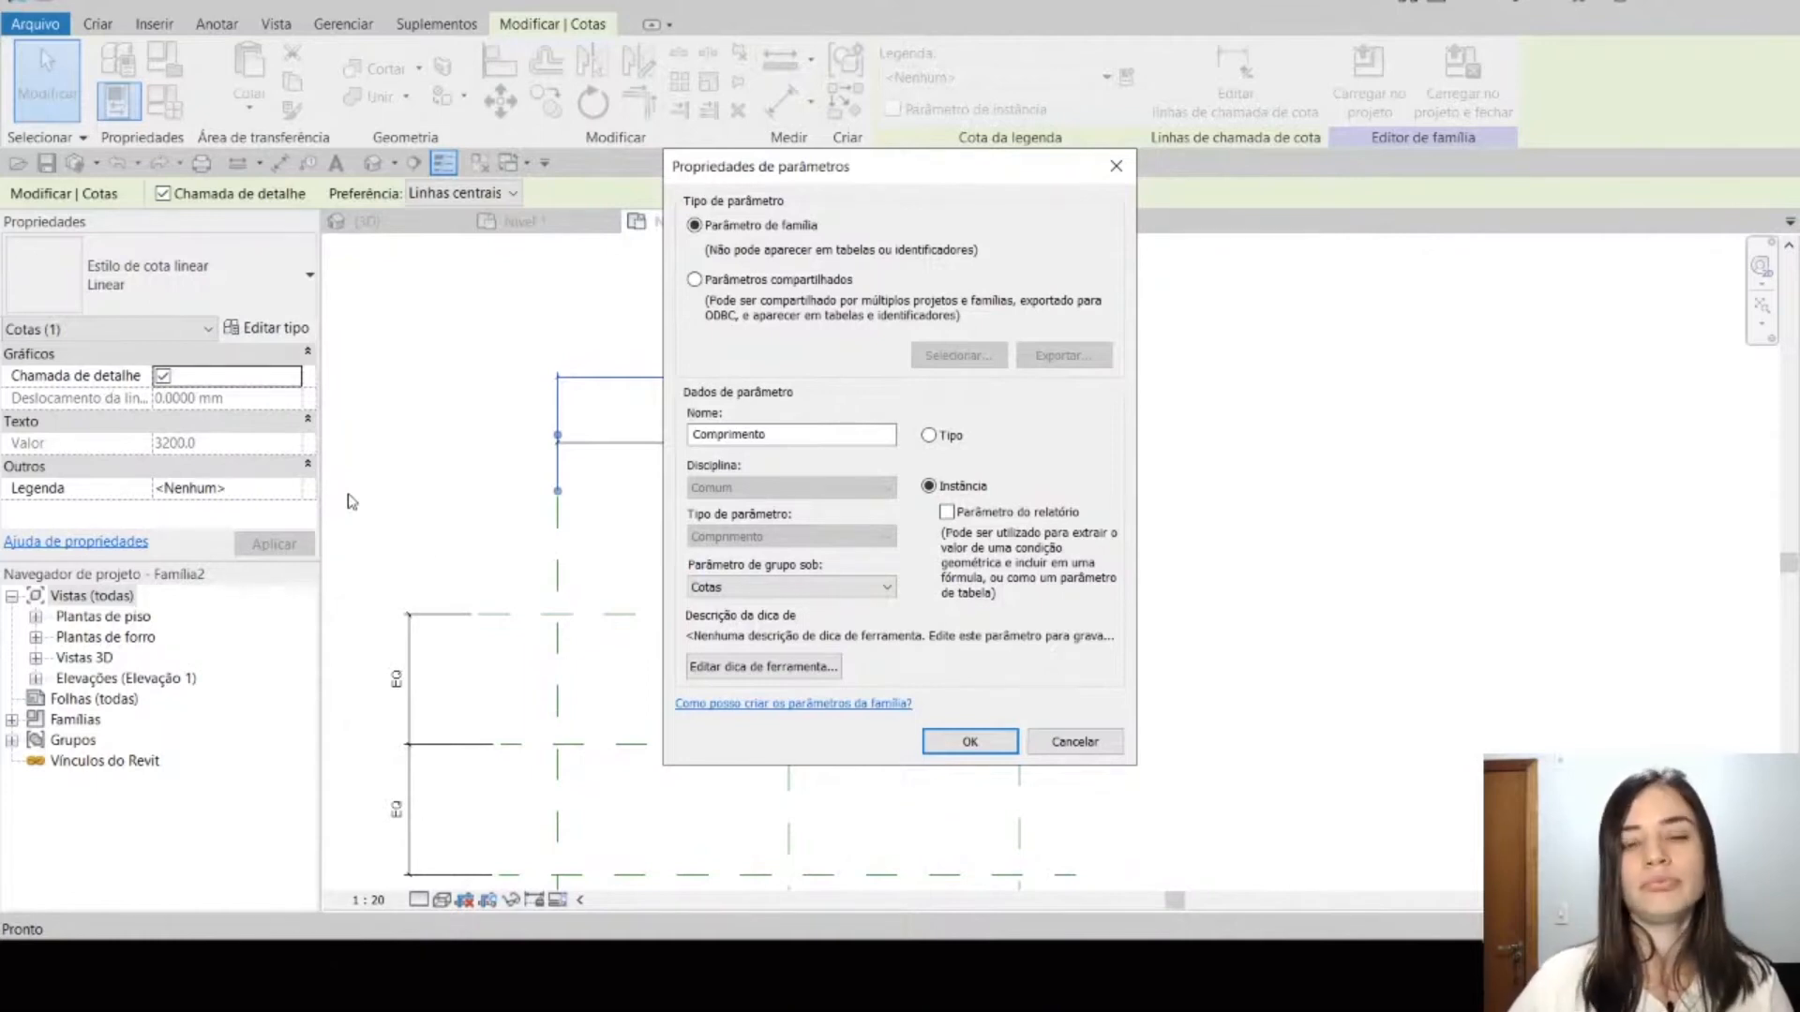
left_click(966, 738)
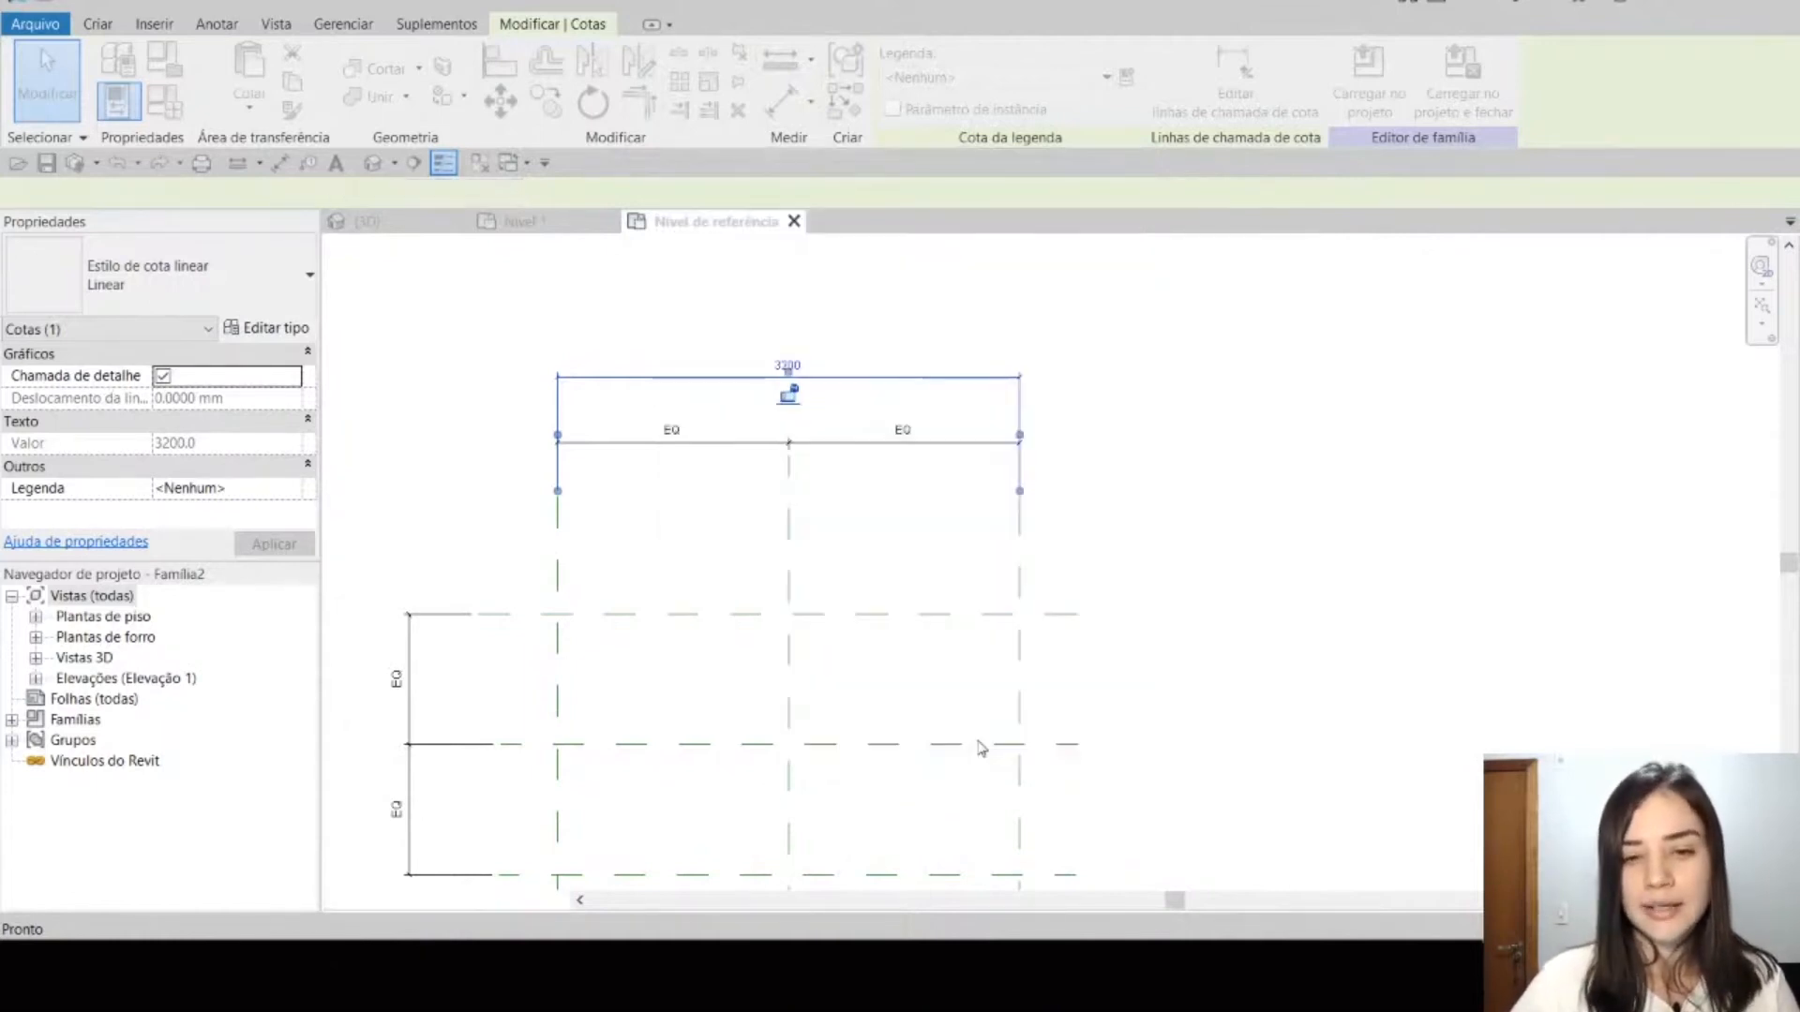
left_click(1109, 493)
scroll(758, 373, "up", 1)
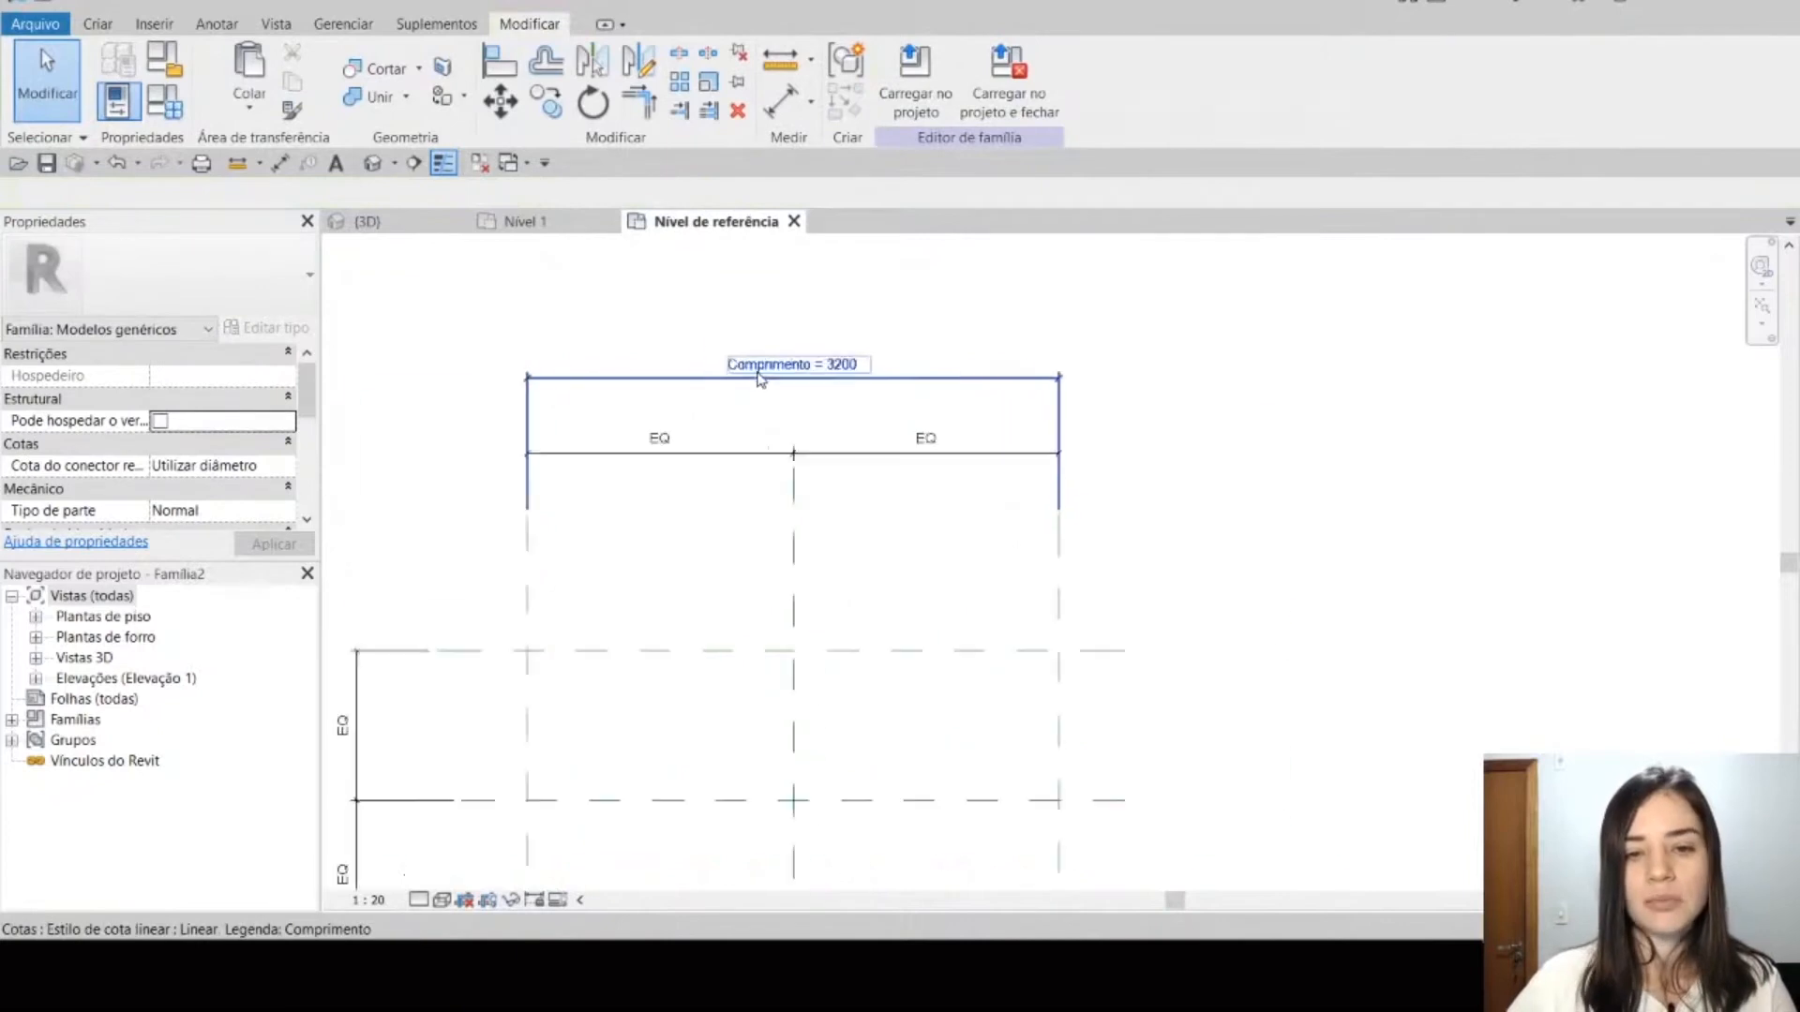
scroll(759, 375, "up", 2)
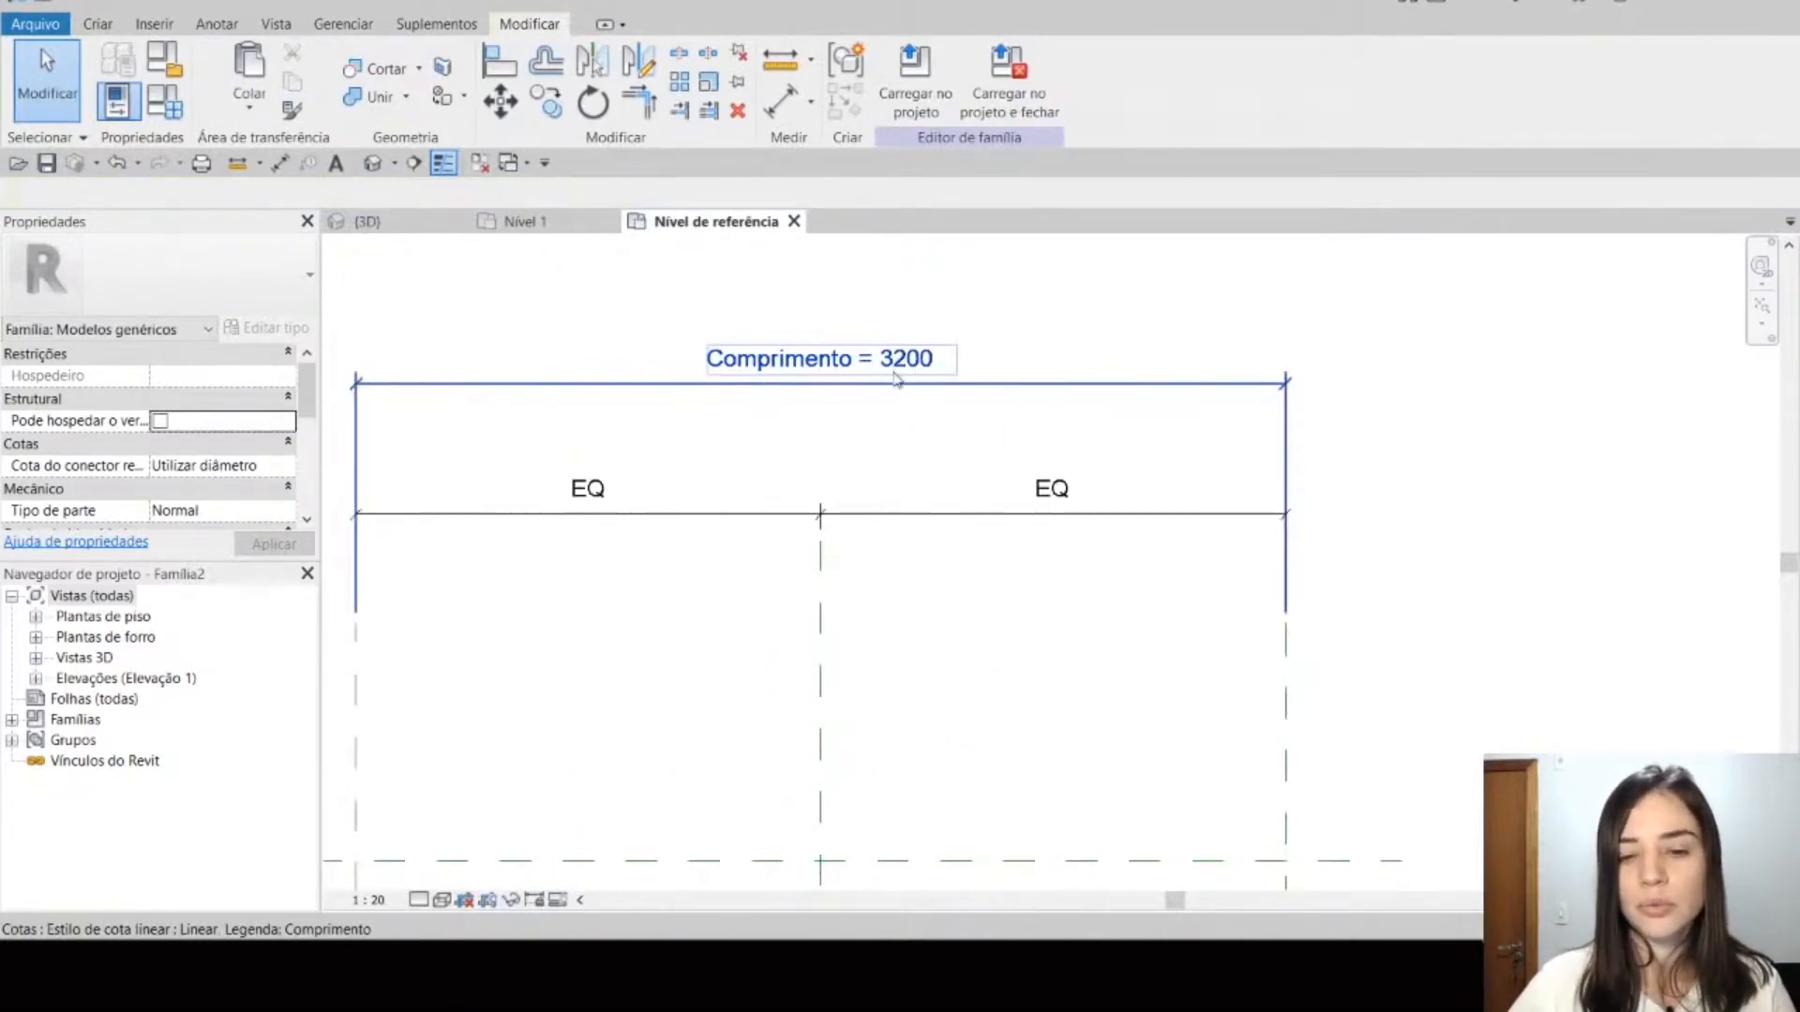
scroll(895, 540, "down", 2)
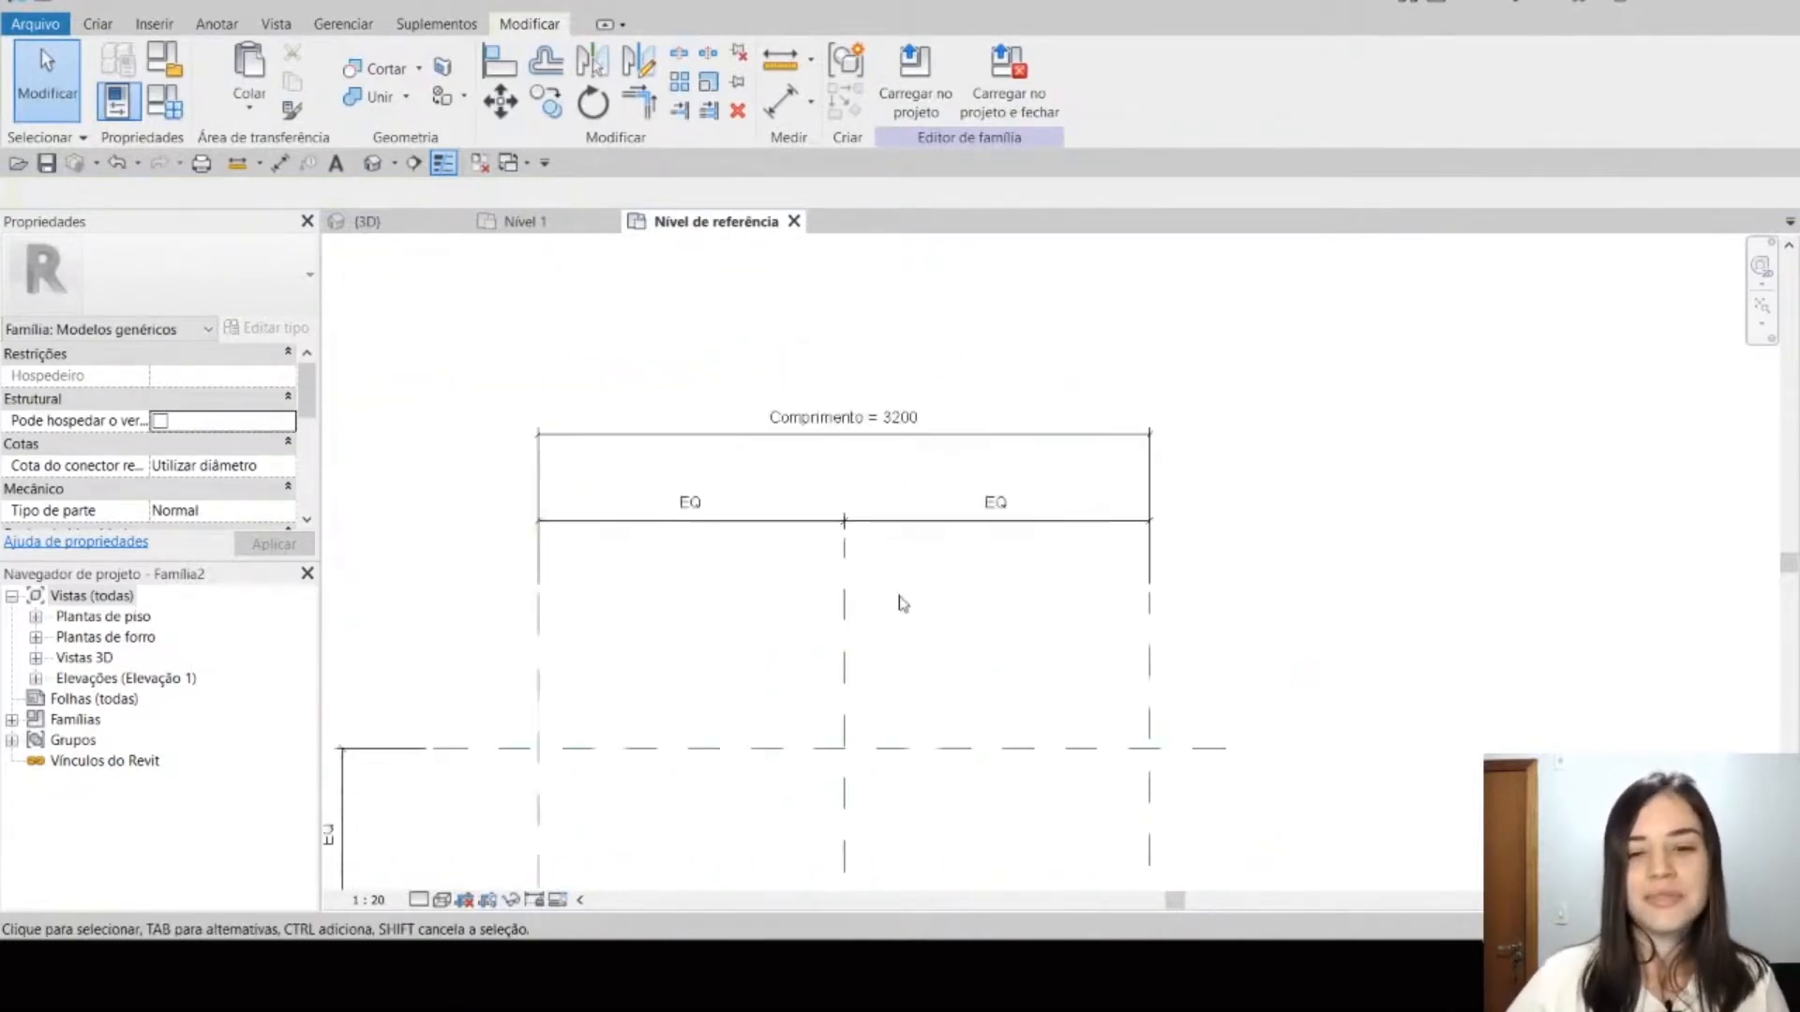
Step: Set the project length units to metres and centimetres (Metros e centímetros)
key("u")
key("n")
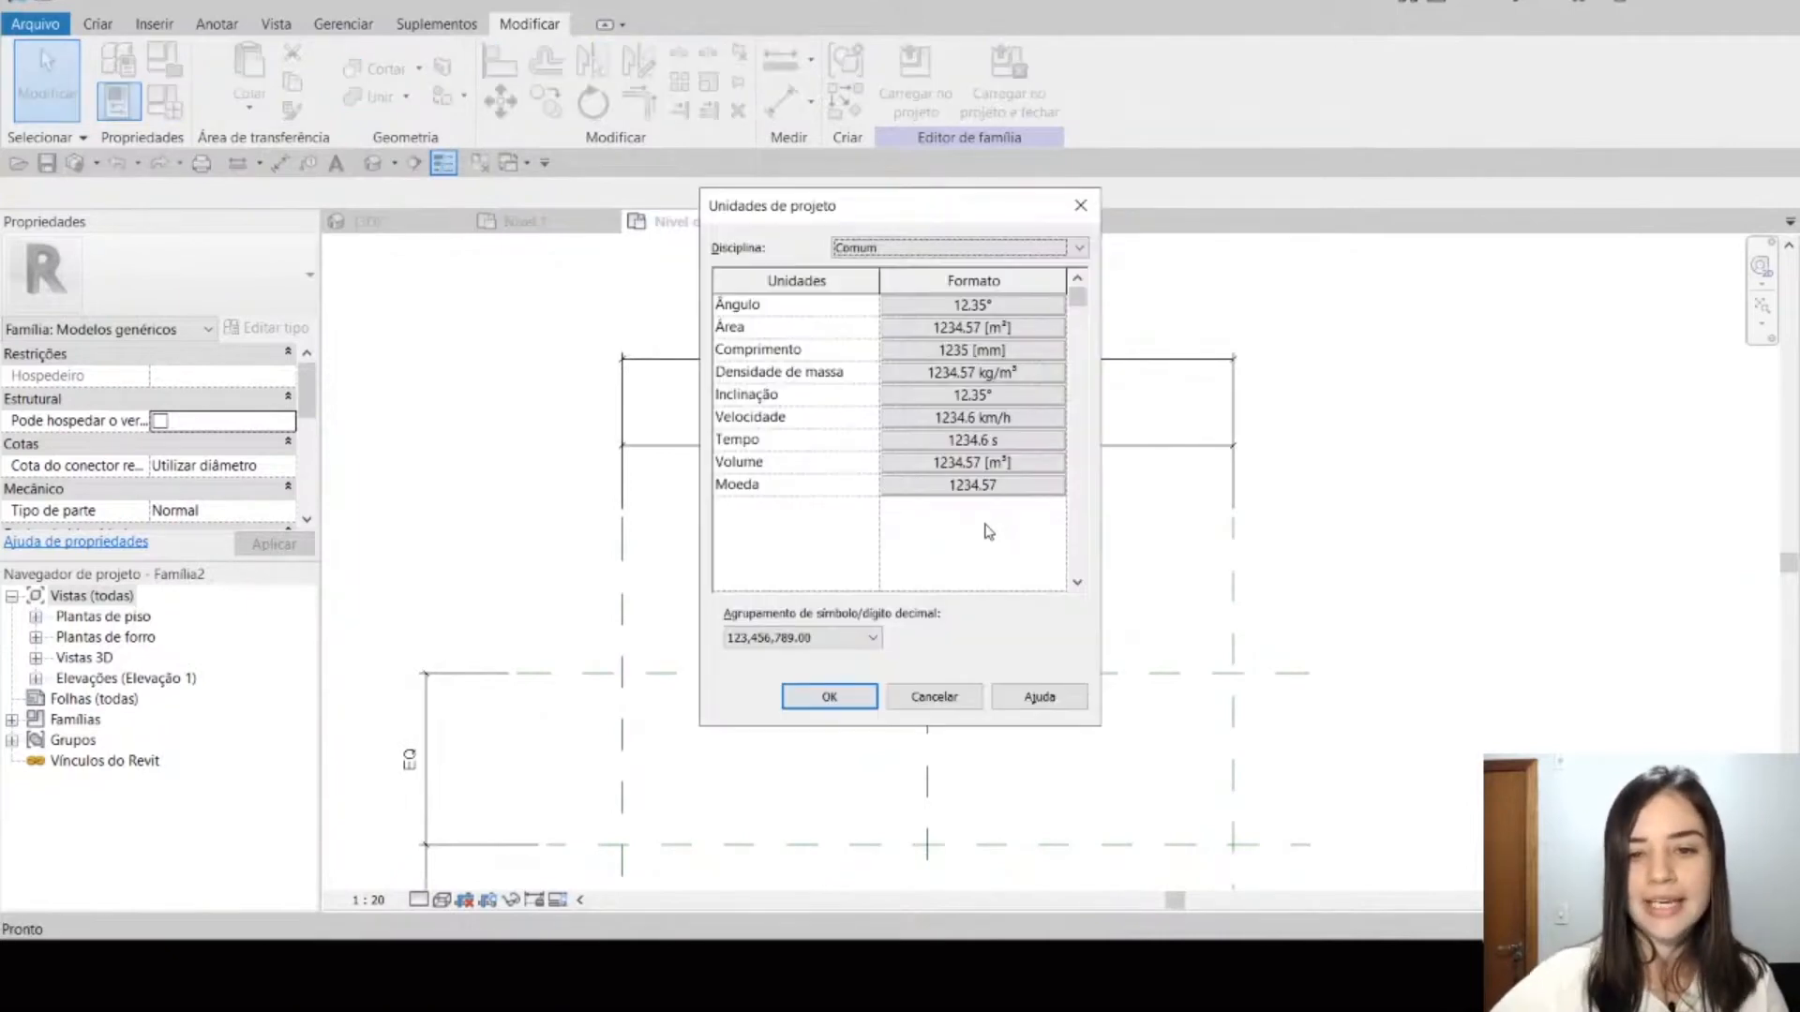
left_click(951, 354)
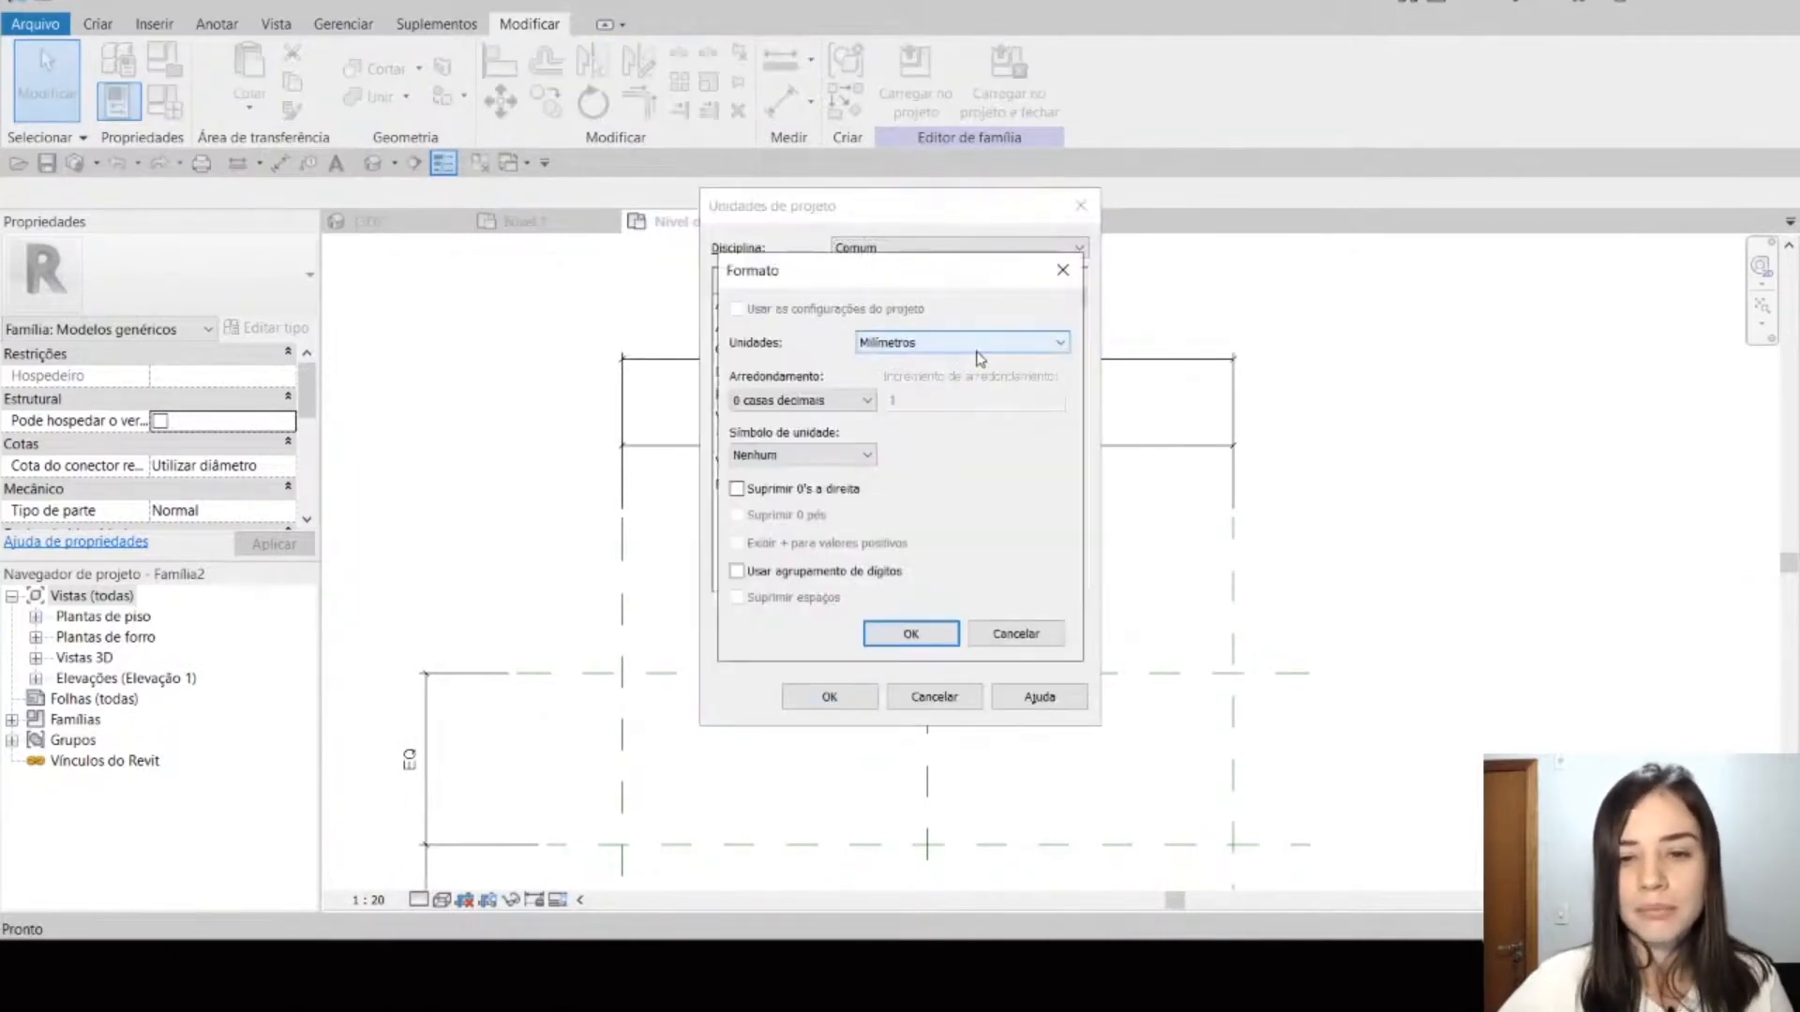
left_click(974, 345)
left_click(949, 498)
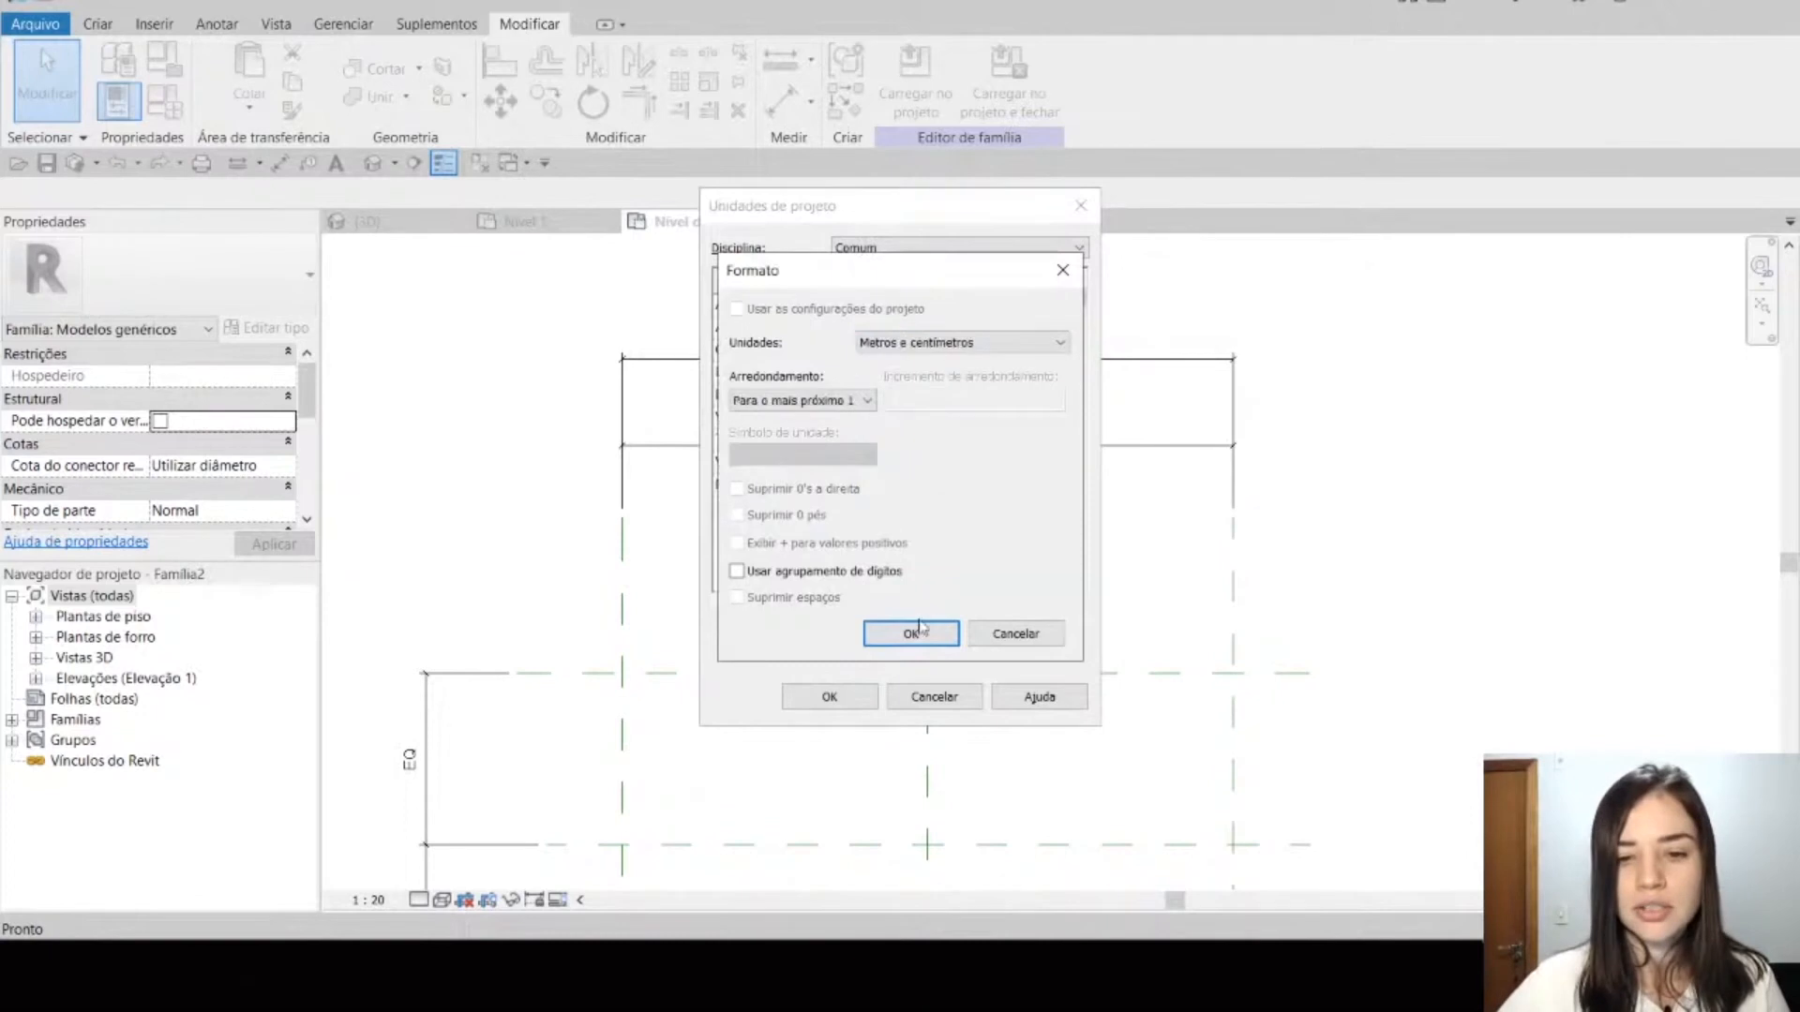
left_click(911, 634)
left_click(830, 696)
middle_click_drag(1198, 596, 1200, 565)
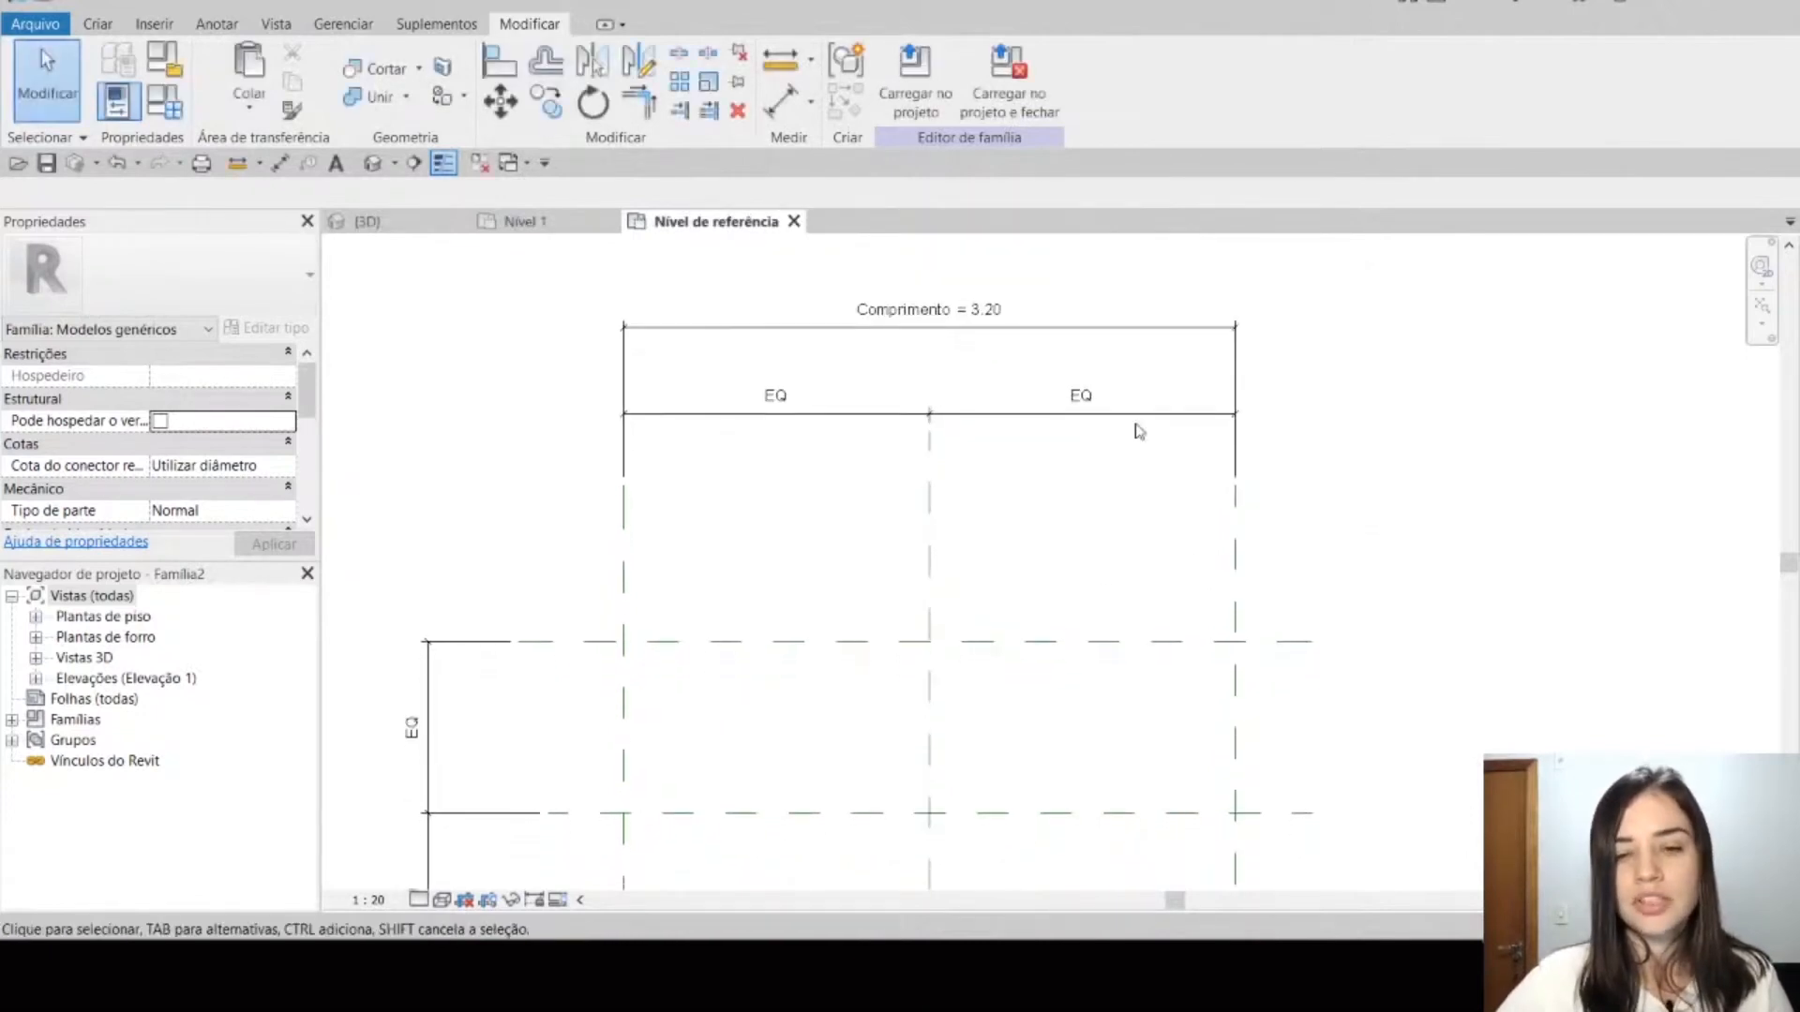
left_click(933, 326)
left_click(1089, 509)
scroll(1087, 509, "down", 1)
mouse_move(1087, 510)
middle_mouse_down()
mouse_move(1149, 526)
mouse_move(1241, 498)
middle_mouse_up()
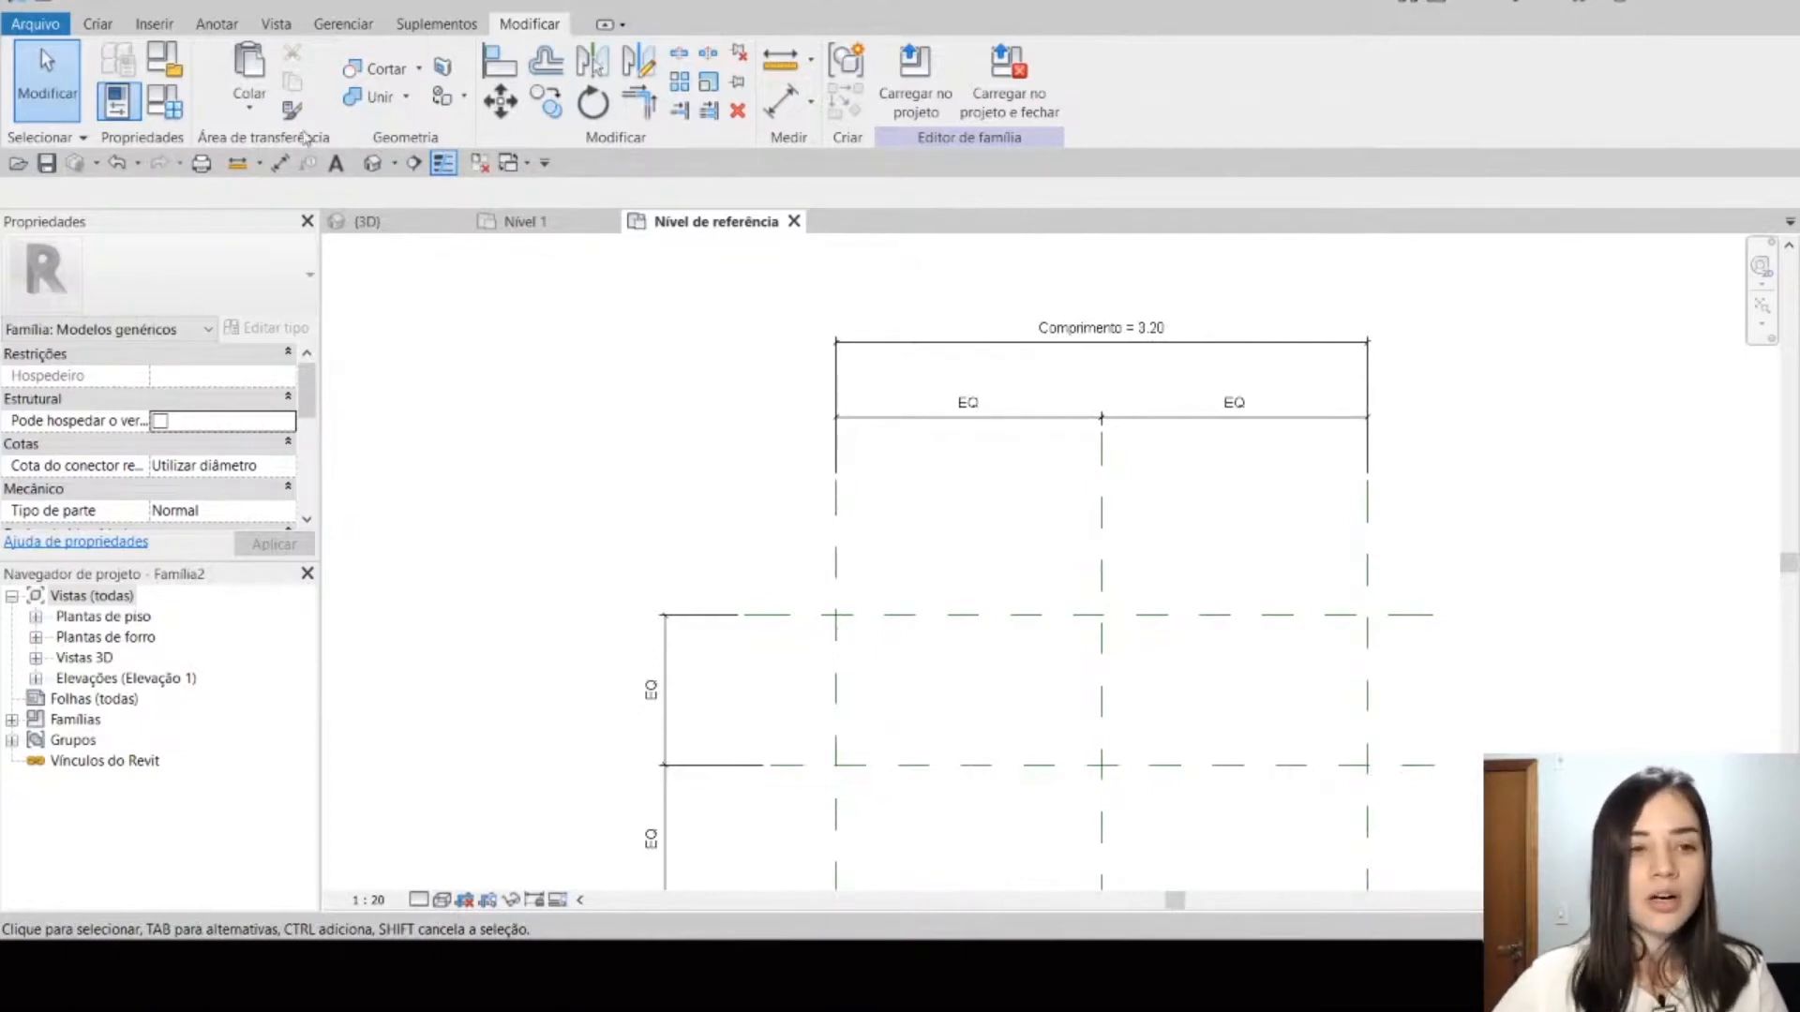
Step: Check the Comprimento parameter's value in the family types list without changing it
left_click(174, 118)
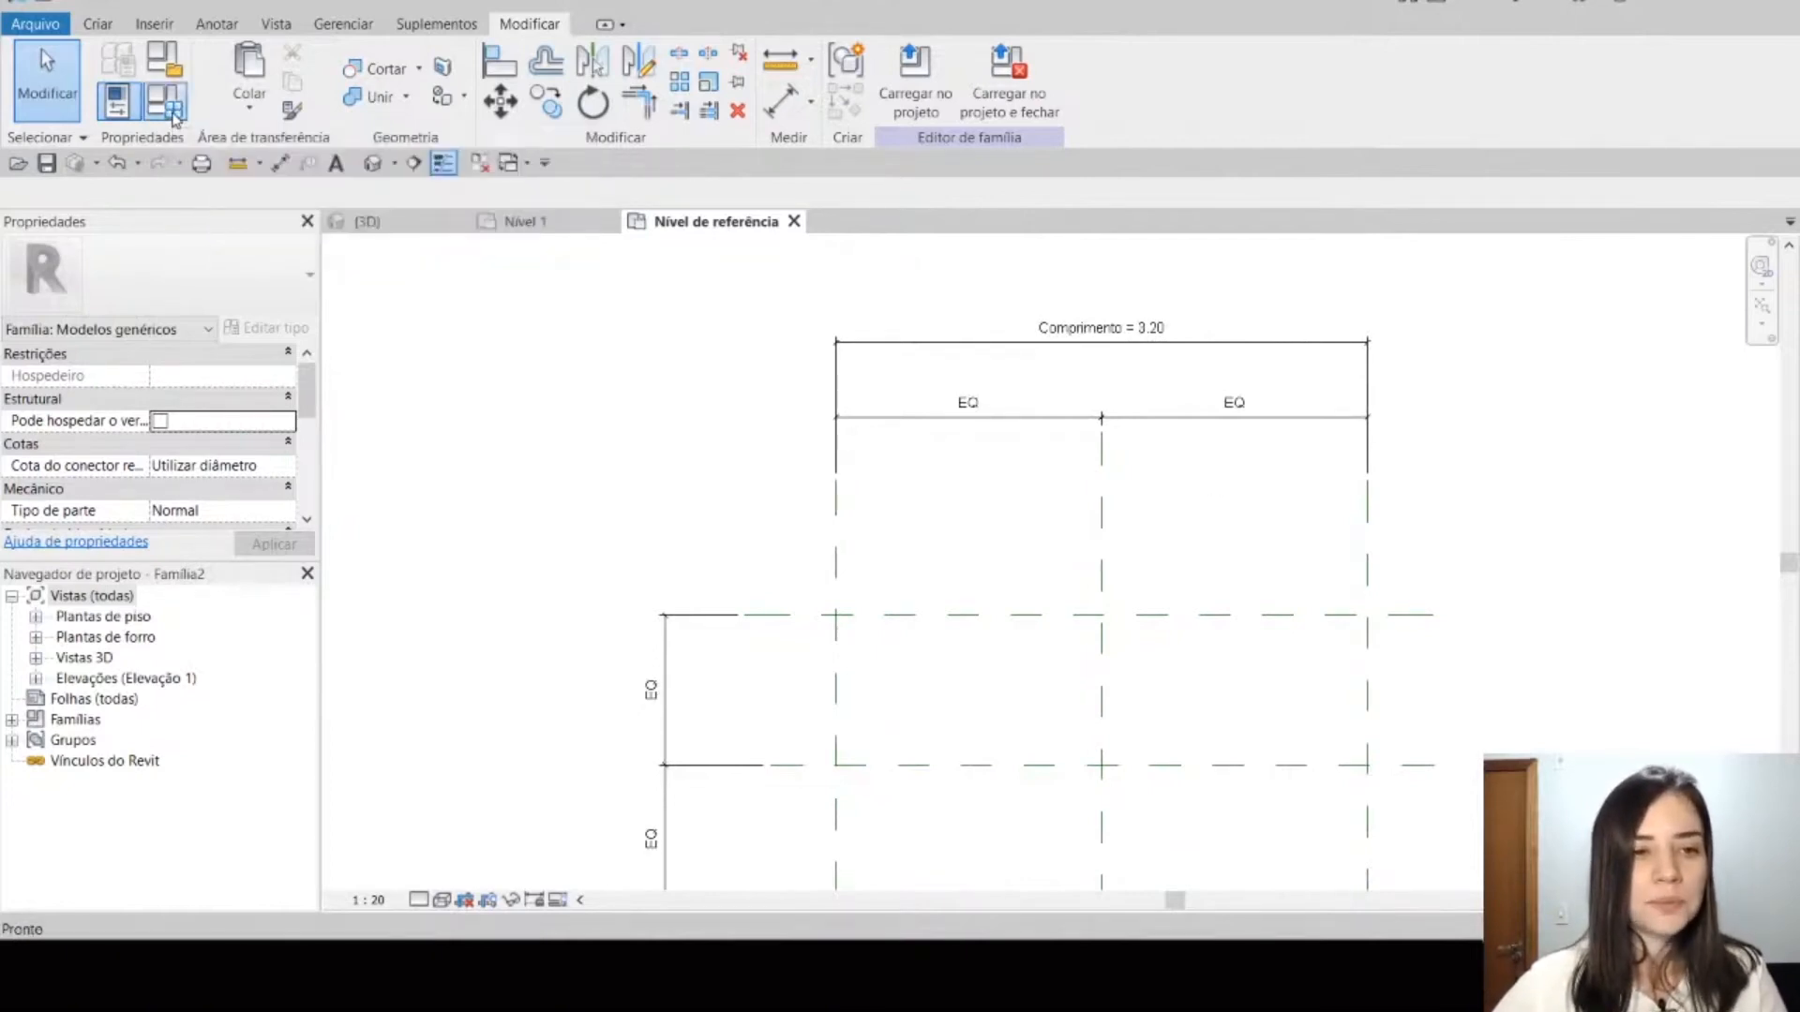
left_click(260, 371)
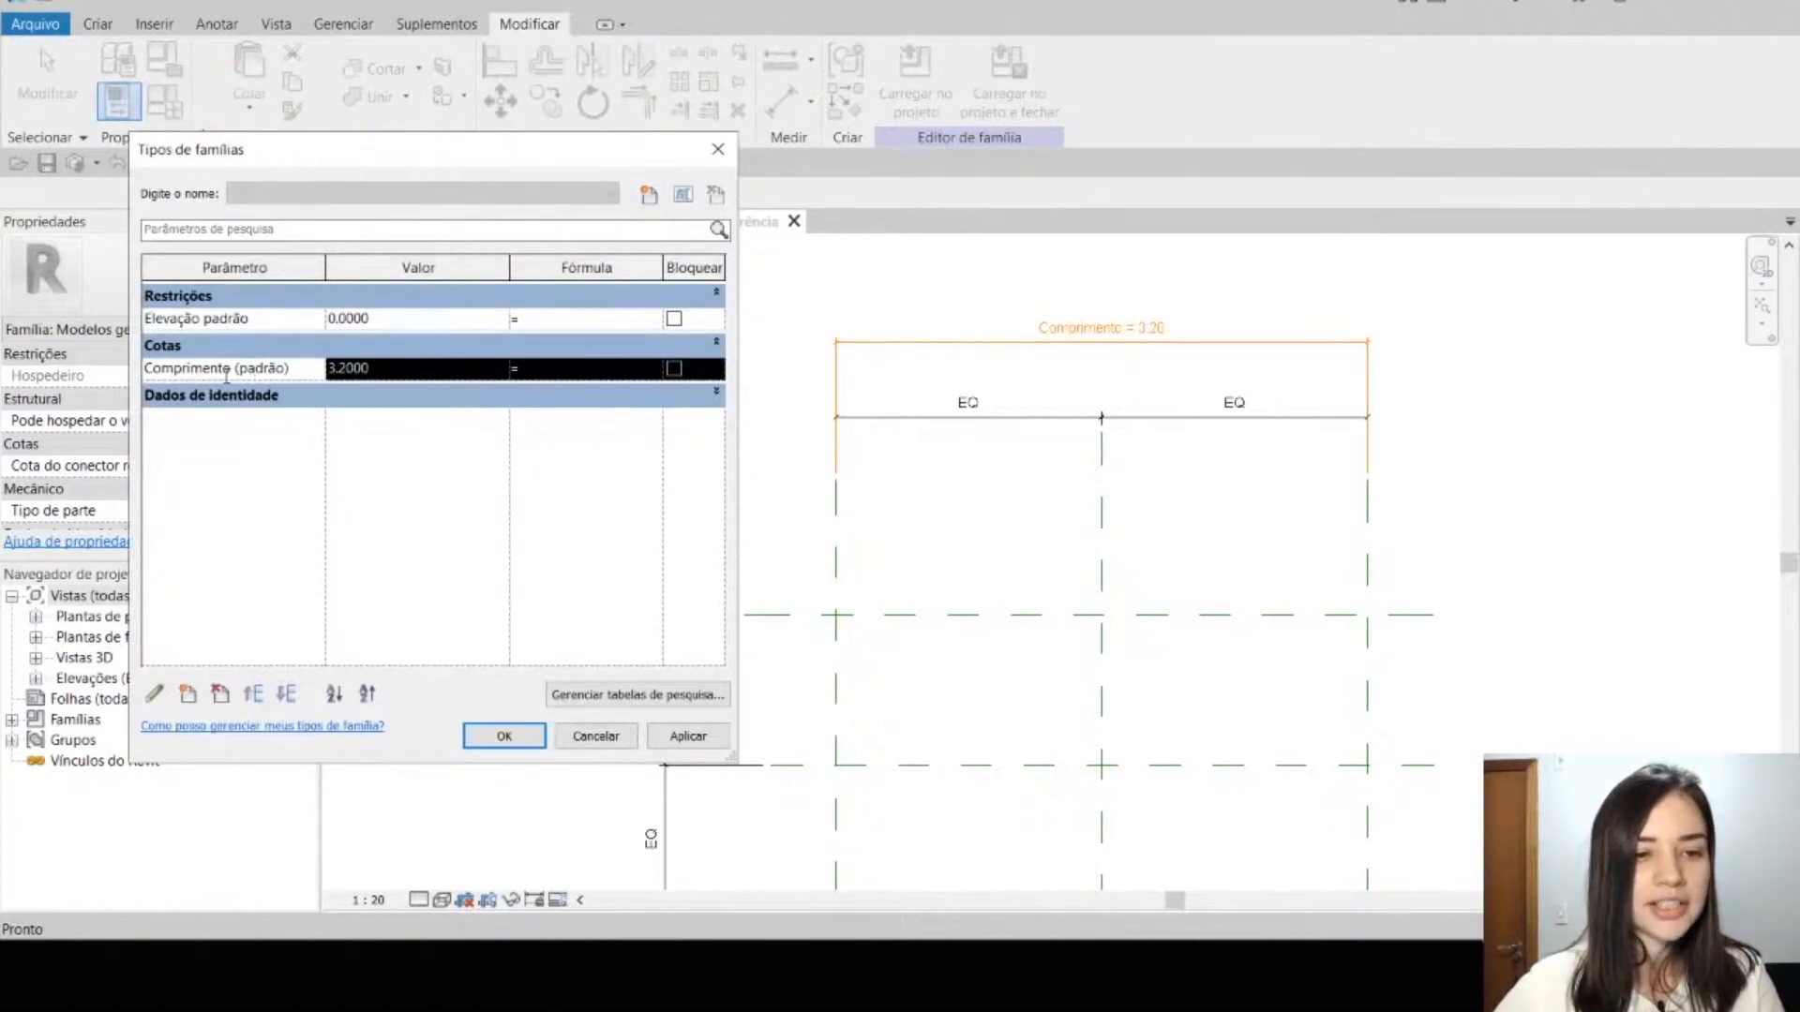
left_click(401, 371)
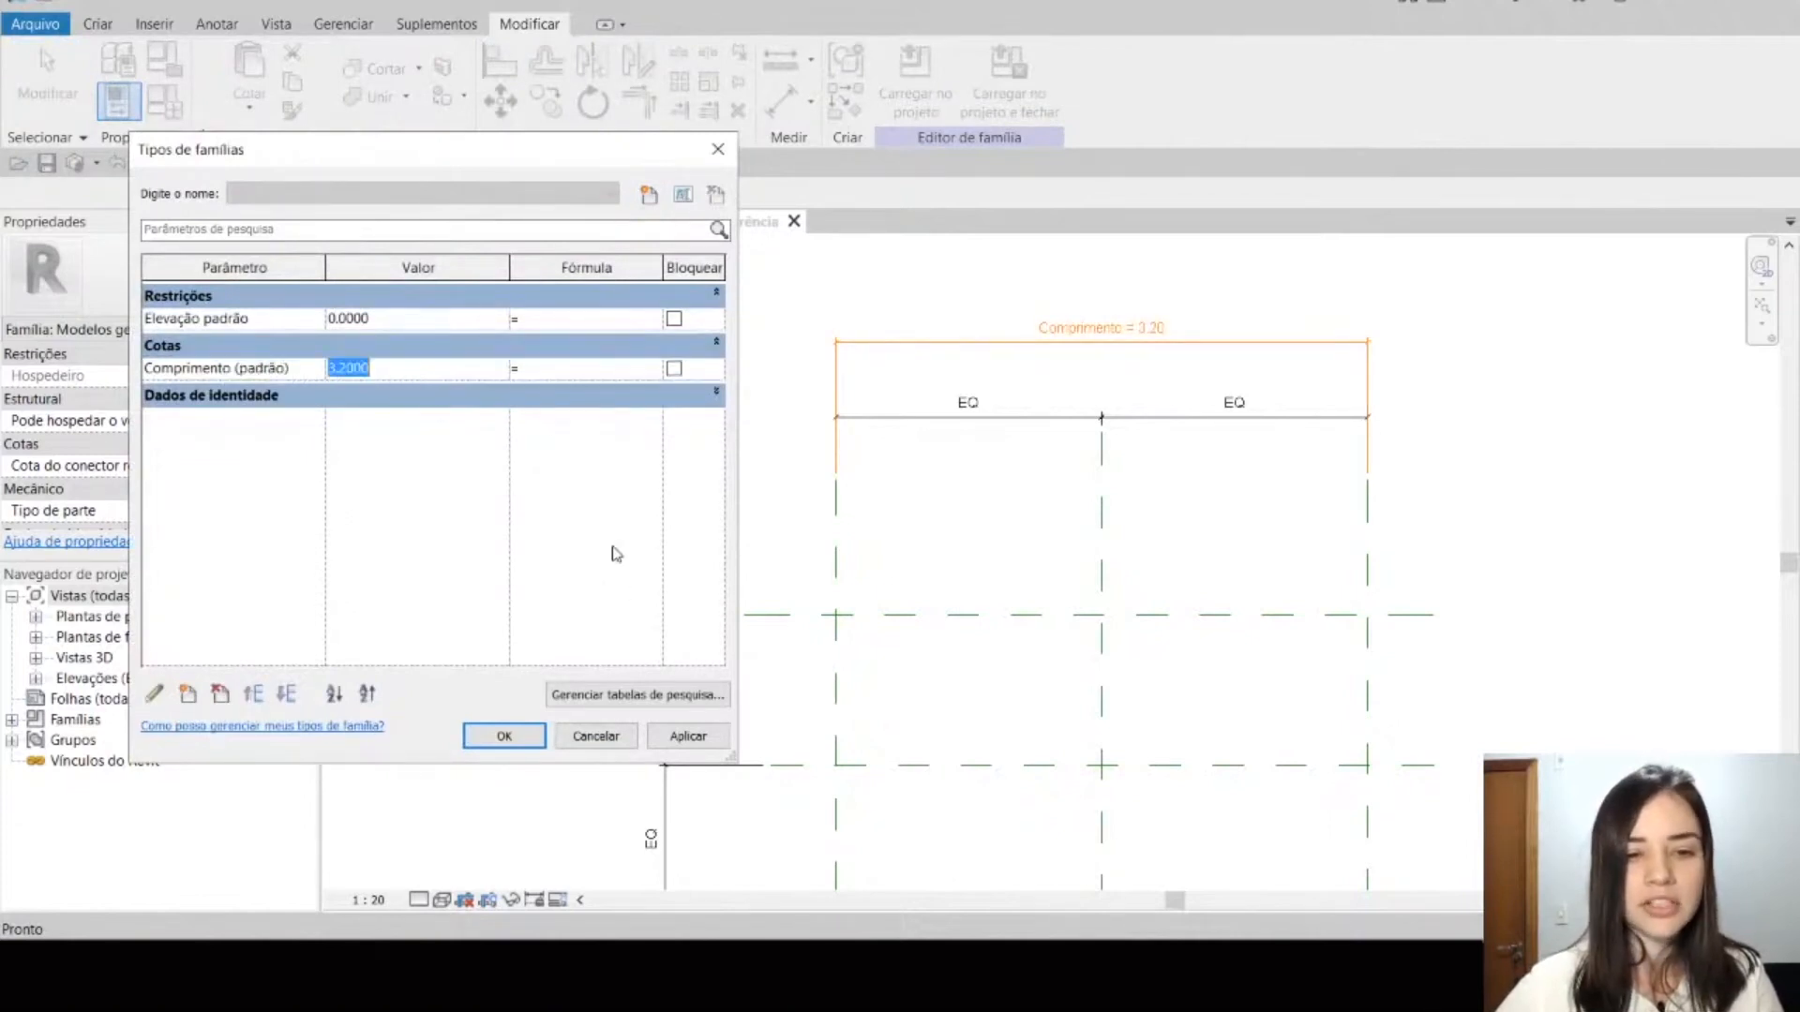
left_click(596, 736)
Step: Add an aligned dimension between the Trás and Frente reference planes, placed outside the vertical equal-spacing dimension
scroll(669, 411, "down", 1)
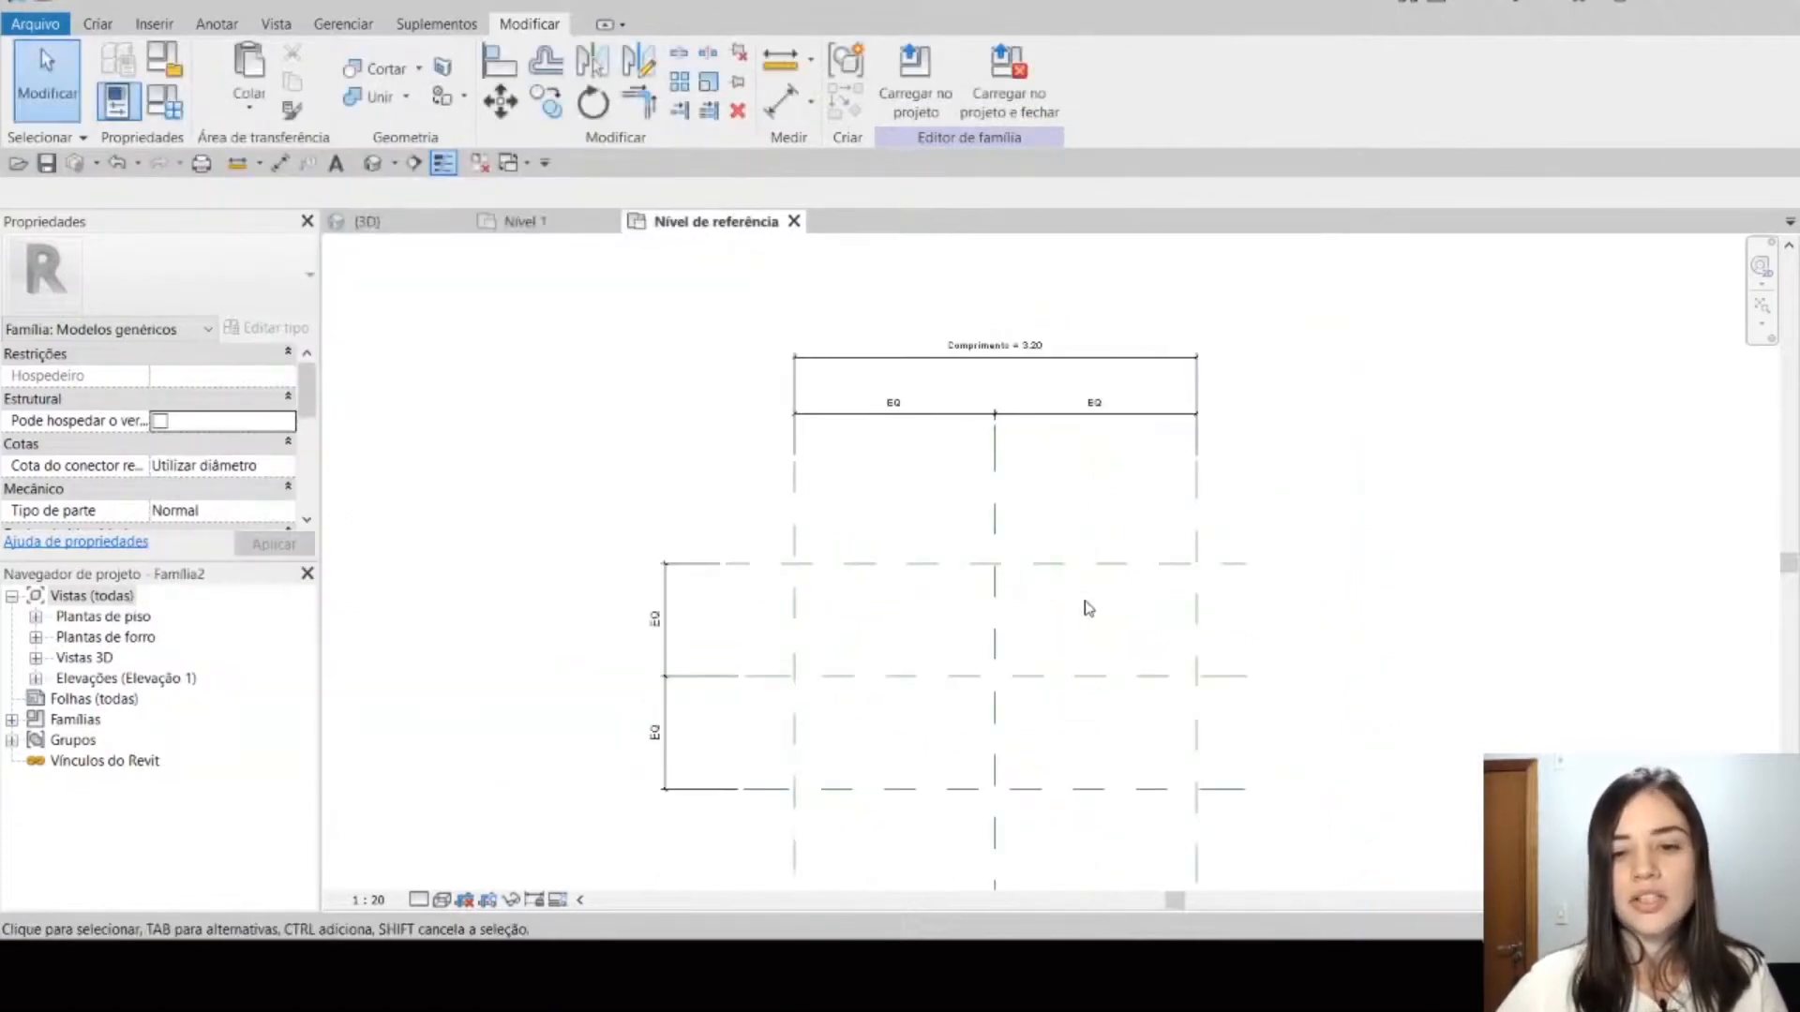
middle_click_drag(1085, 606, 1084, 515)
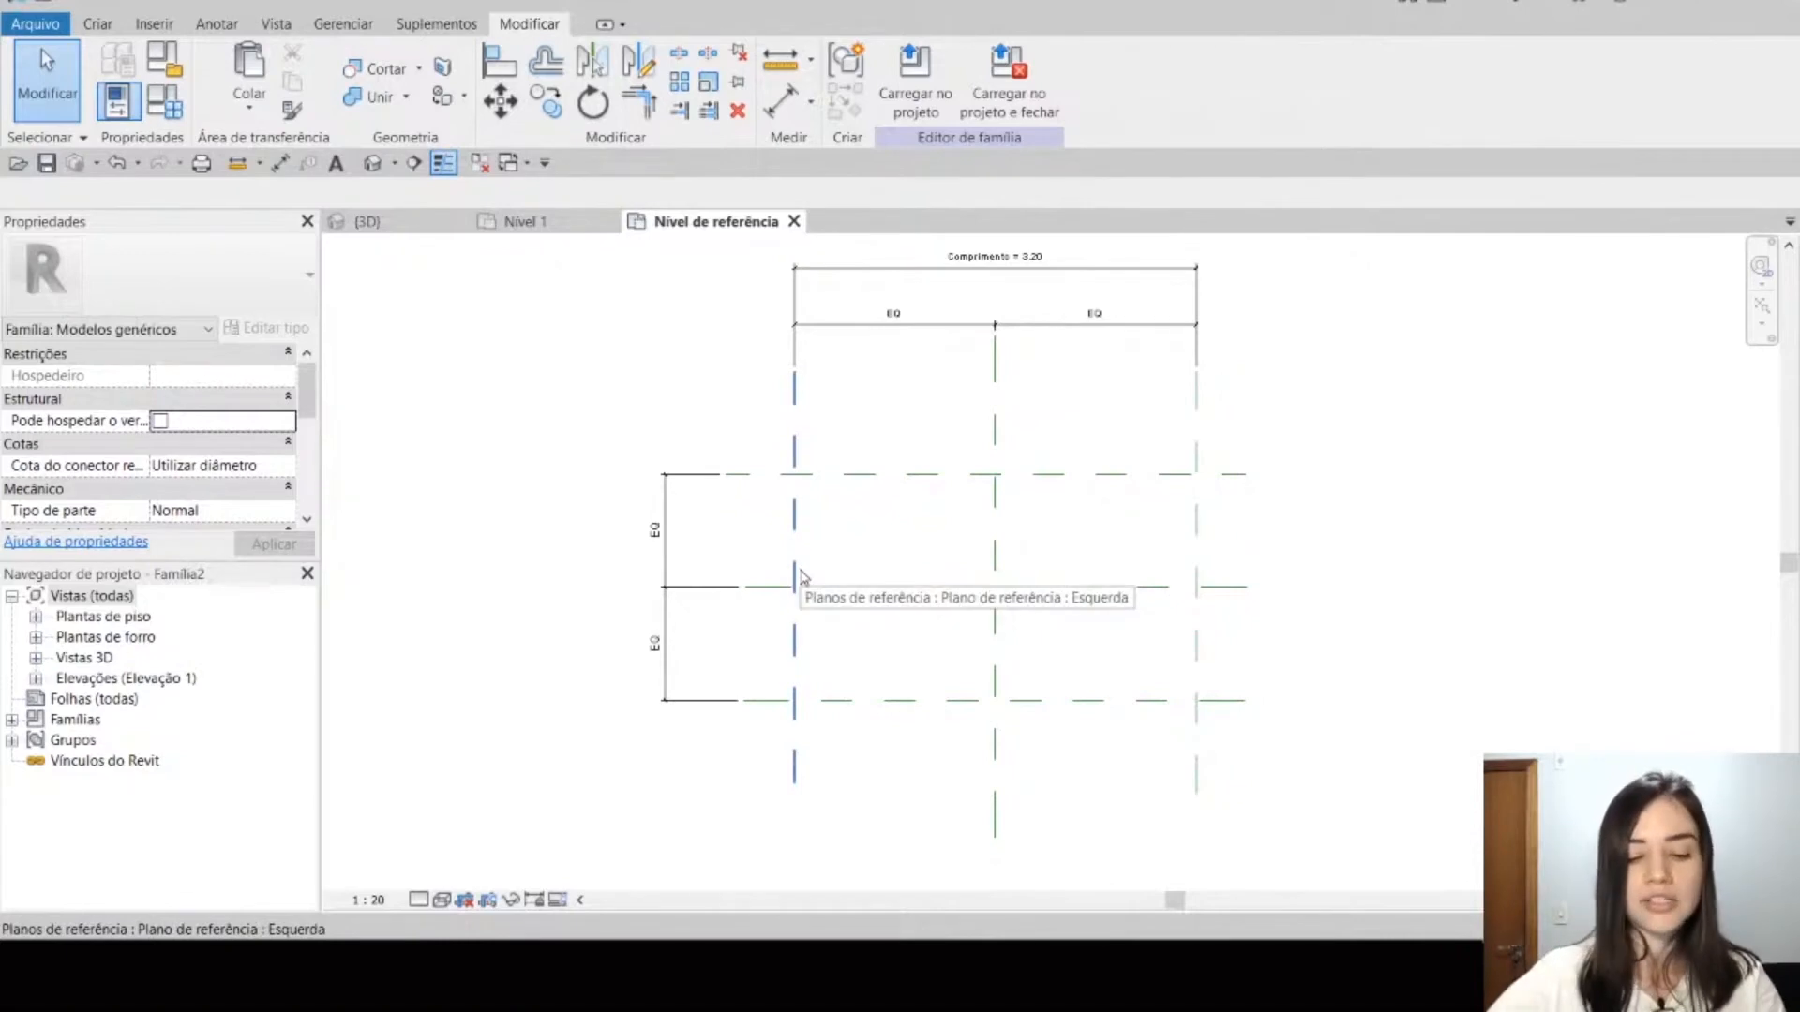
key("d")
key("i")
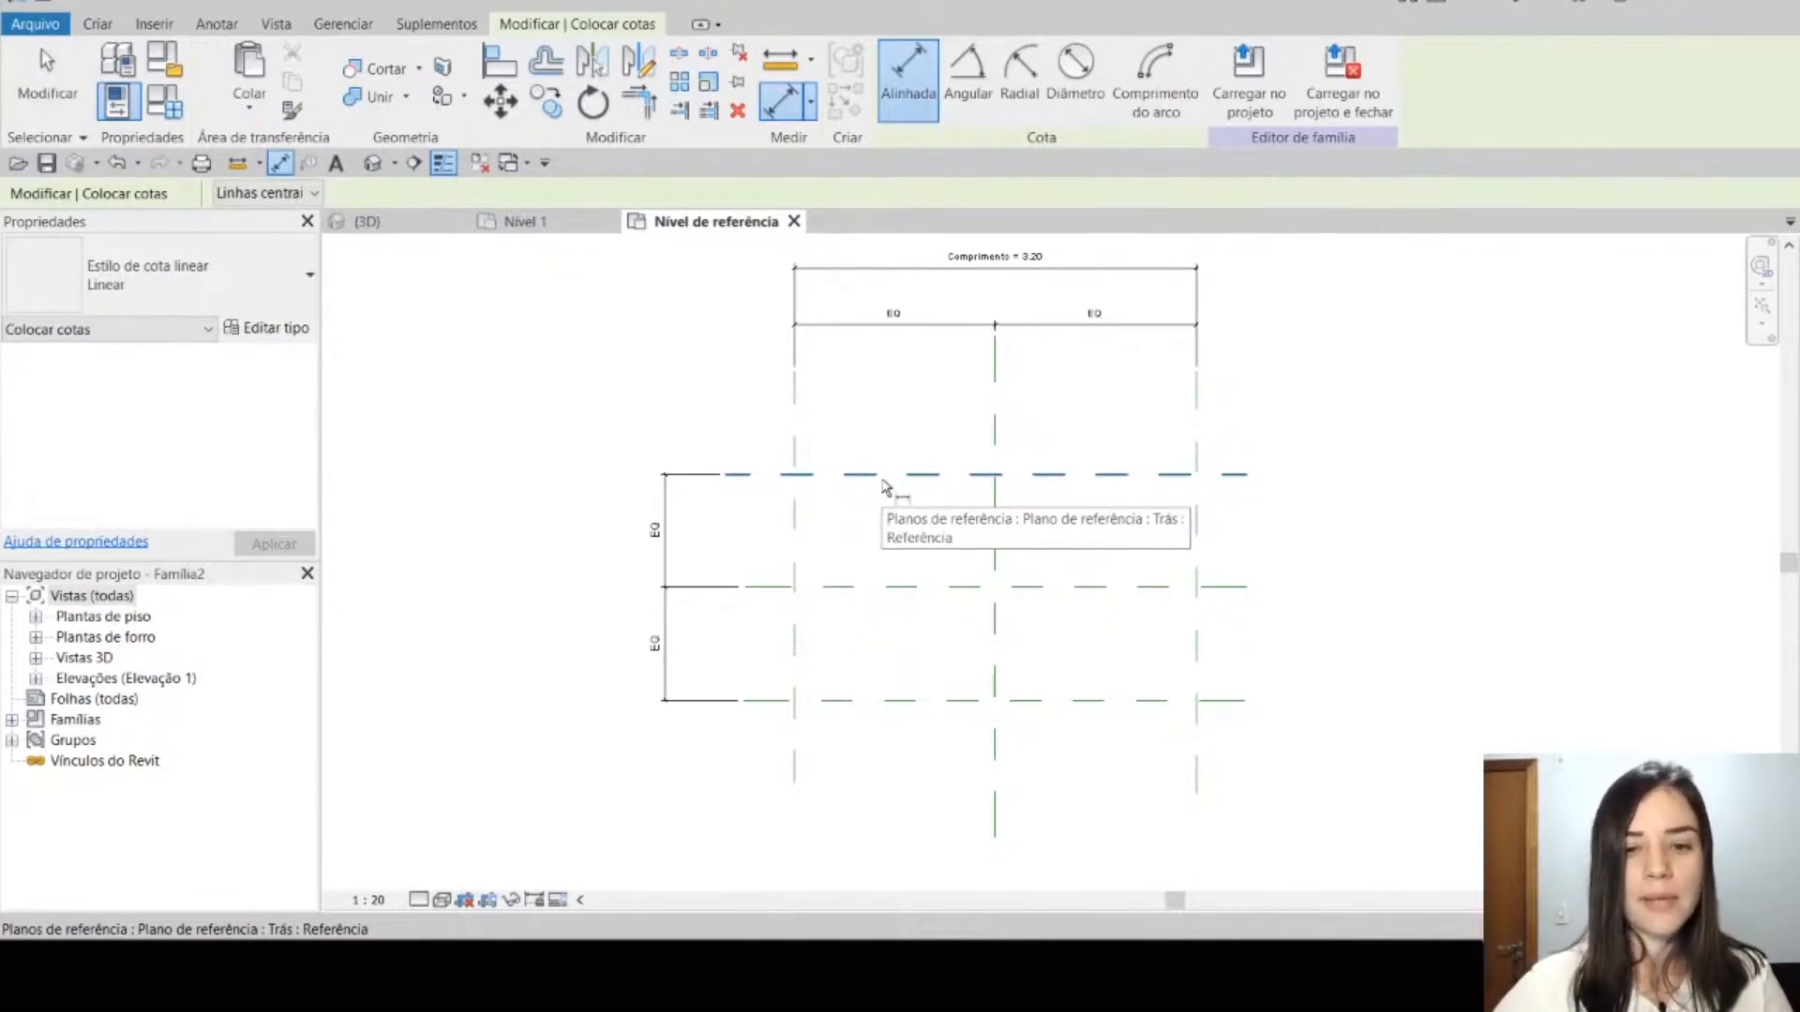
left_click(882, 478)
left_click(900, 703)
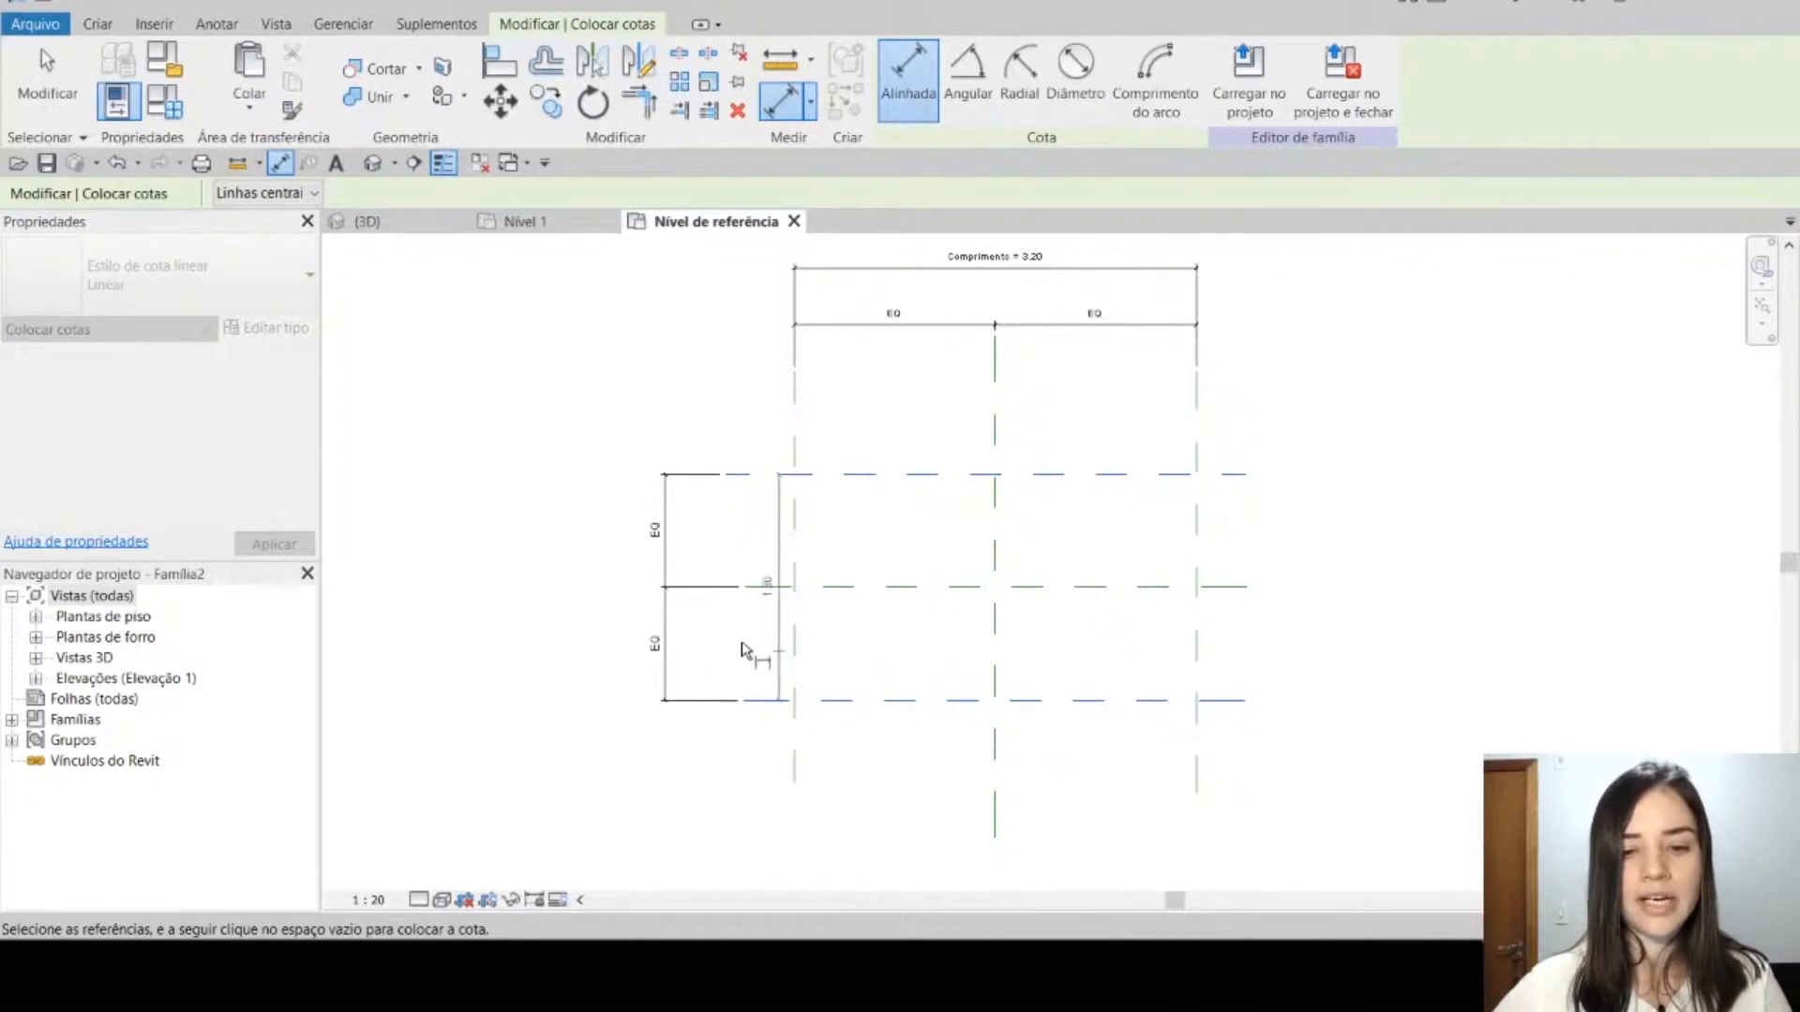
left_click(615, 639)
key("Escape")
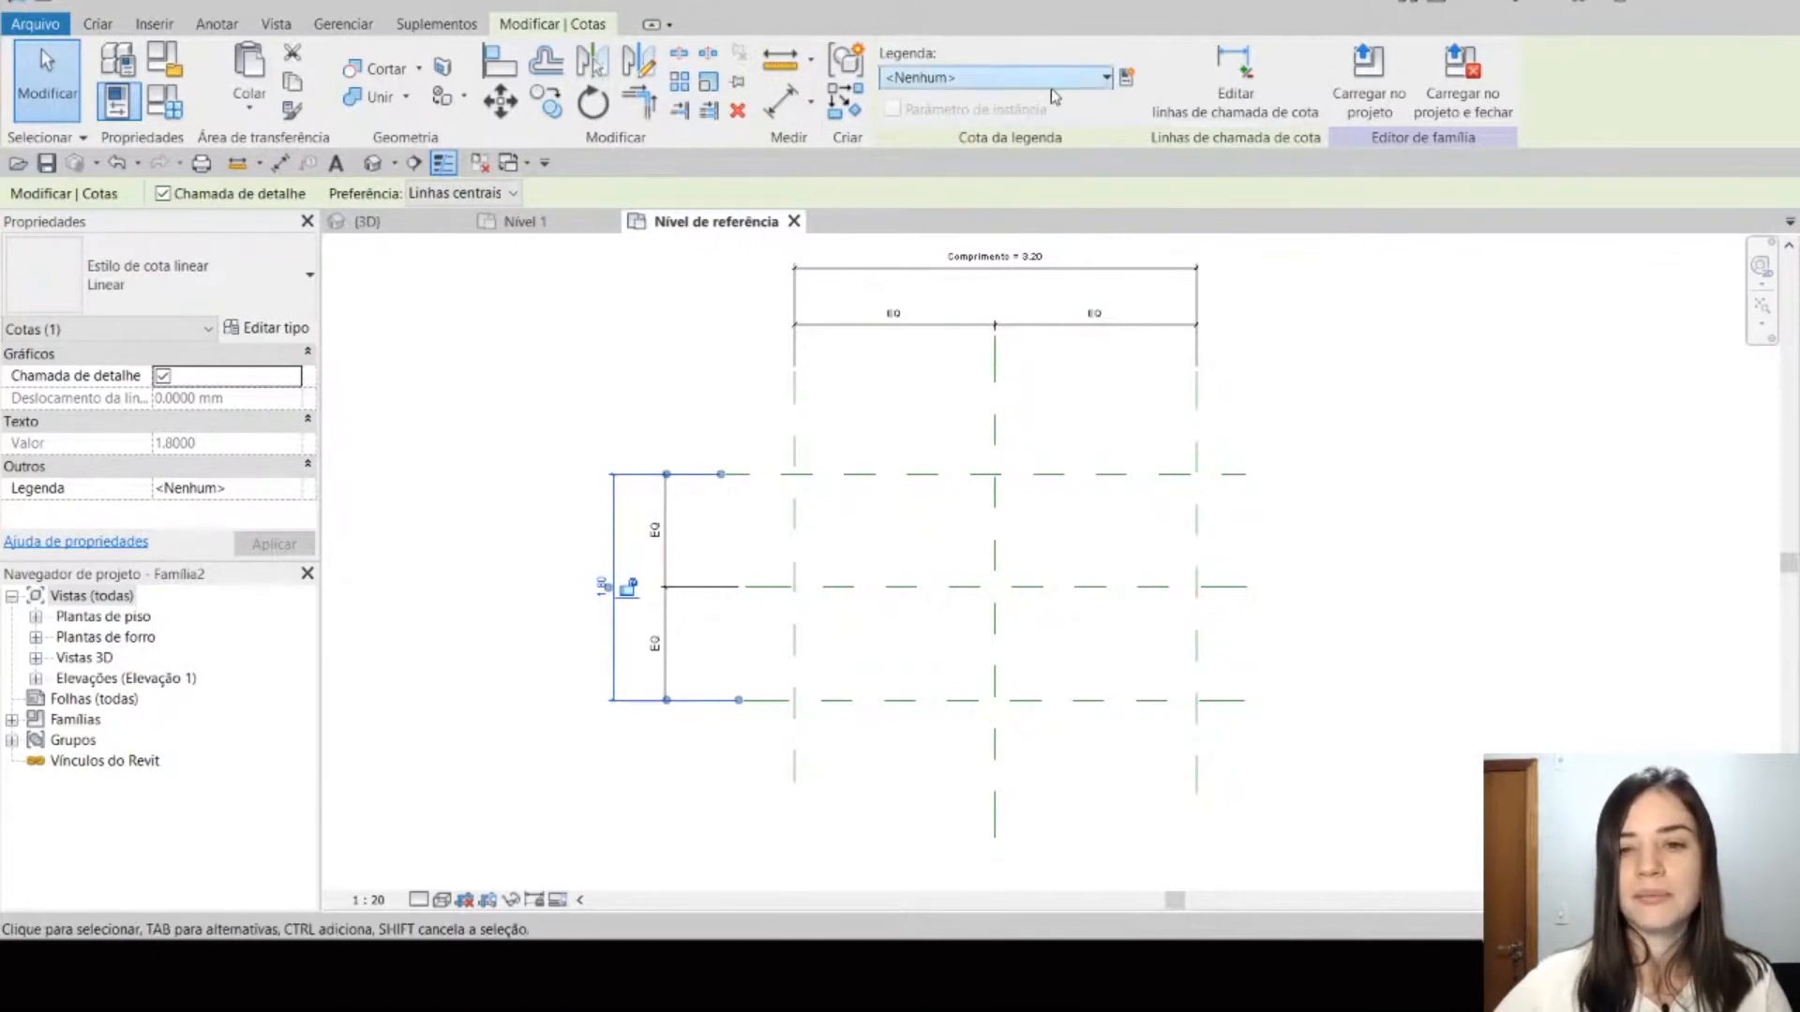
Step: Label the Trás–Frente dimension with a new family parameter named Profundidade, set as an instance parameter (Instância)
left_click(1061, 78)
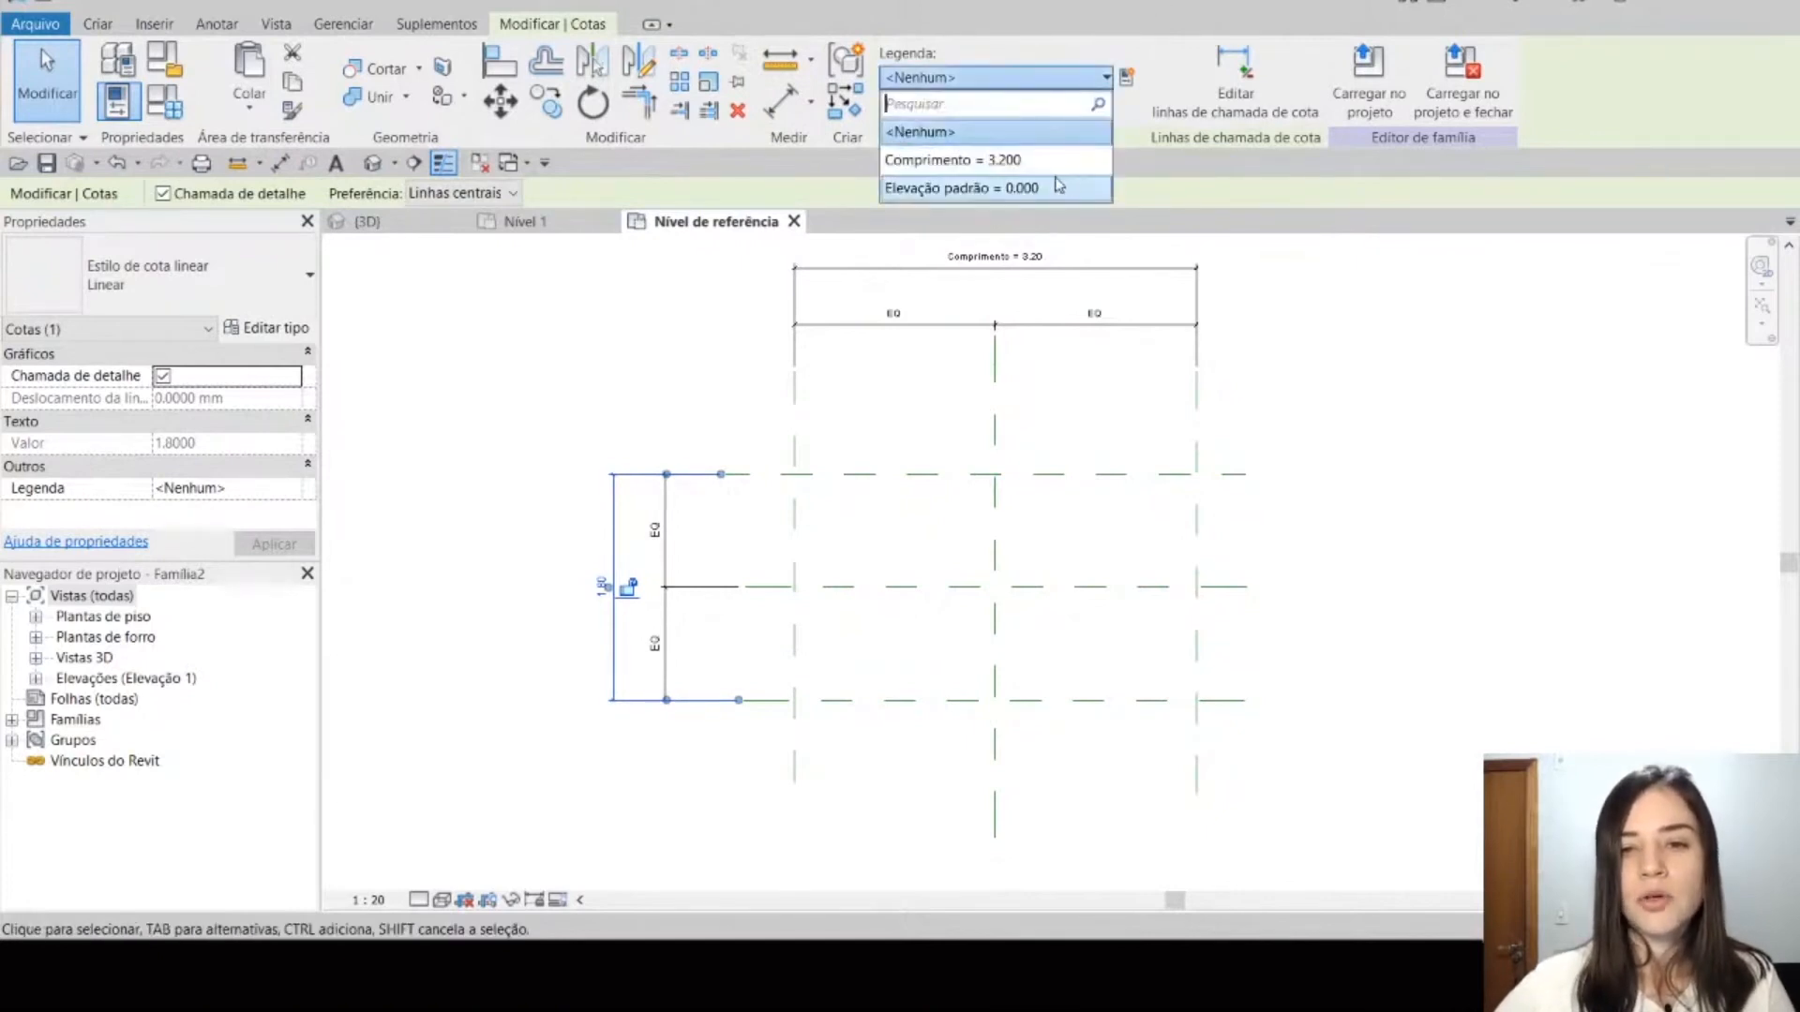
left_click(1073, 79)
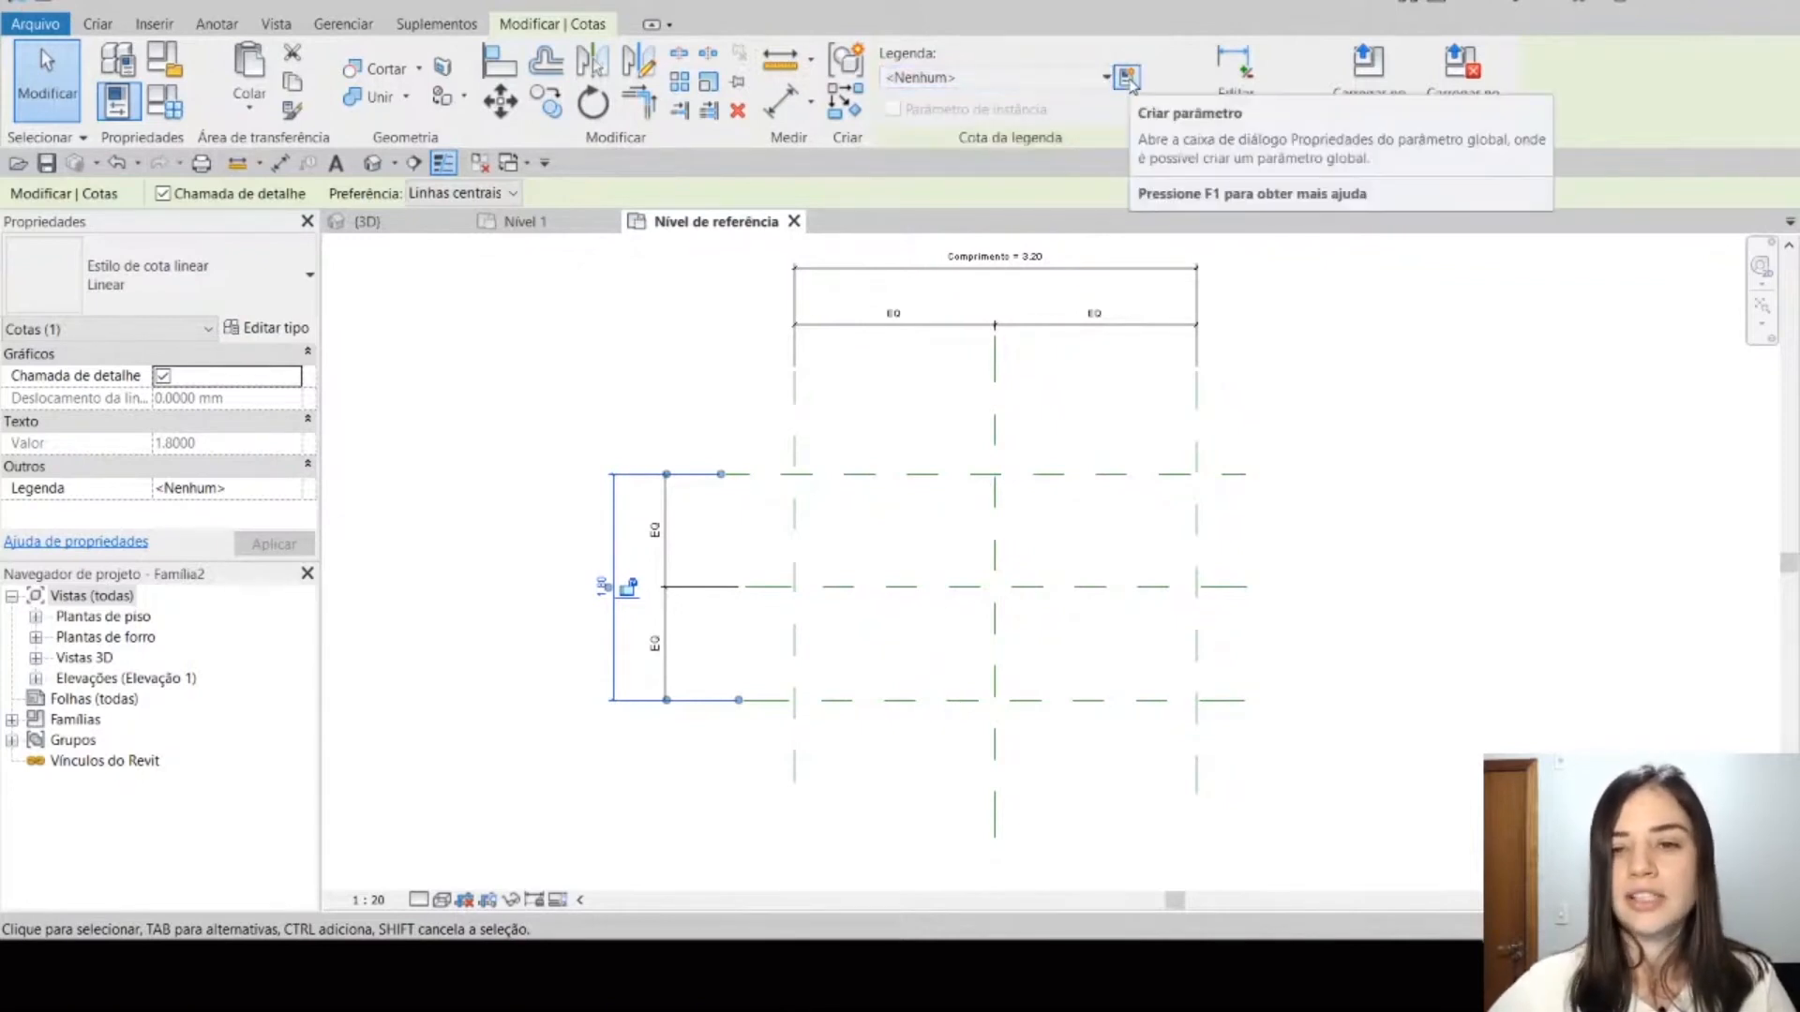
left_click(1128, 79)
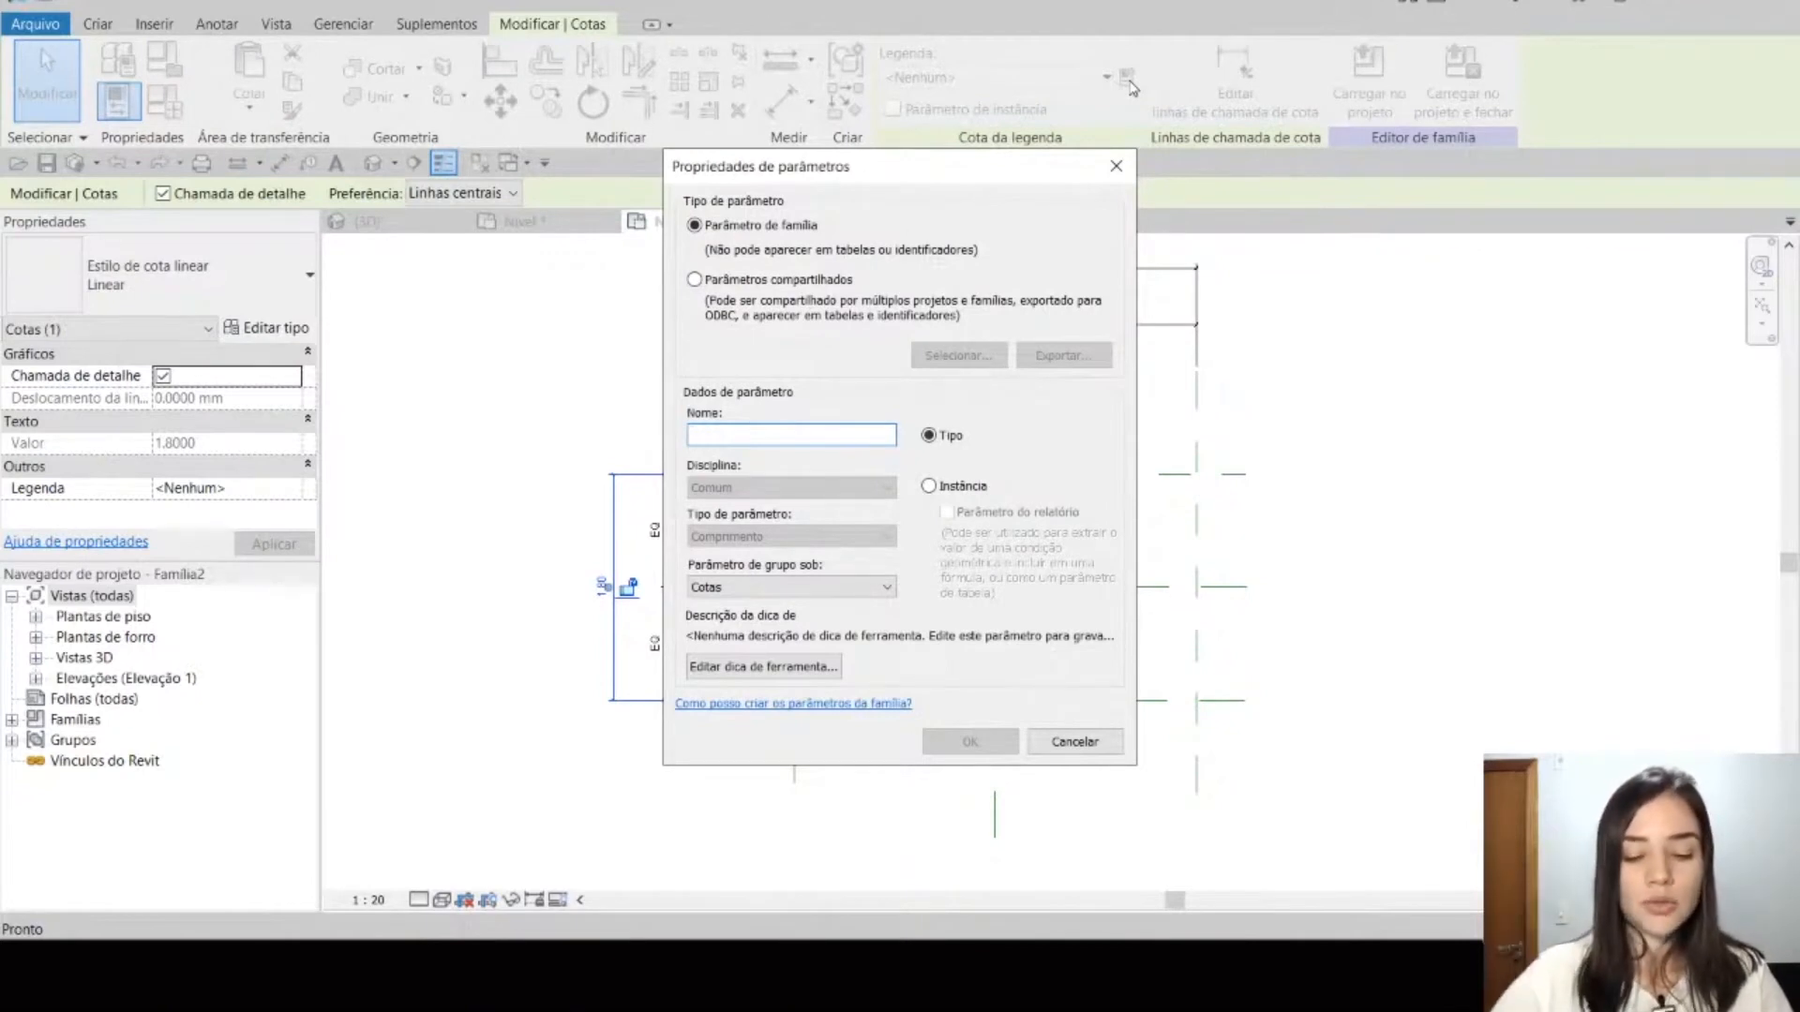
key("Caps_Lock")
type("Frofundidade")
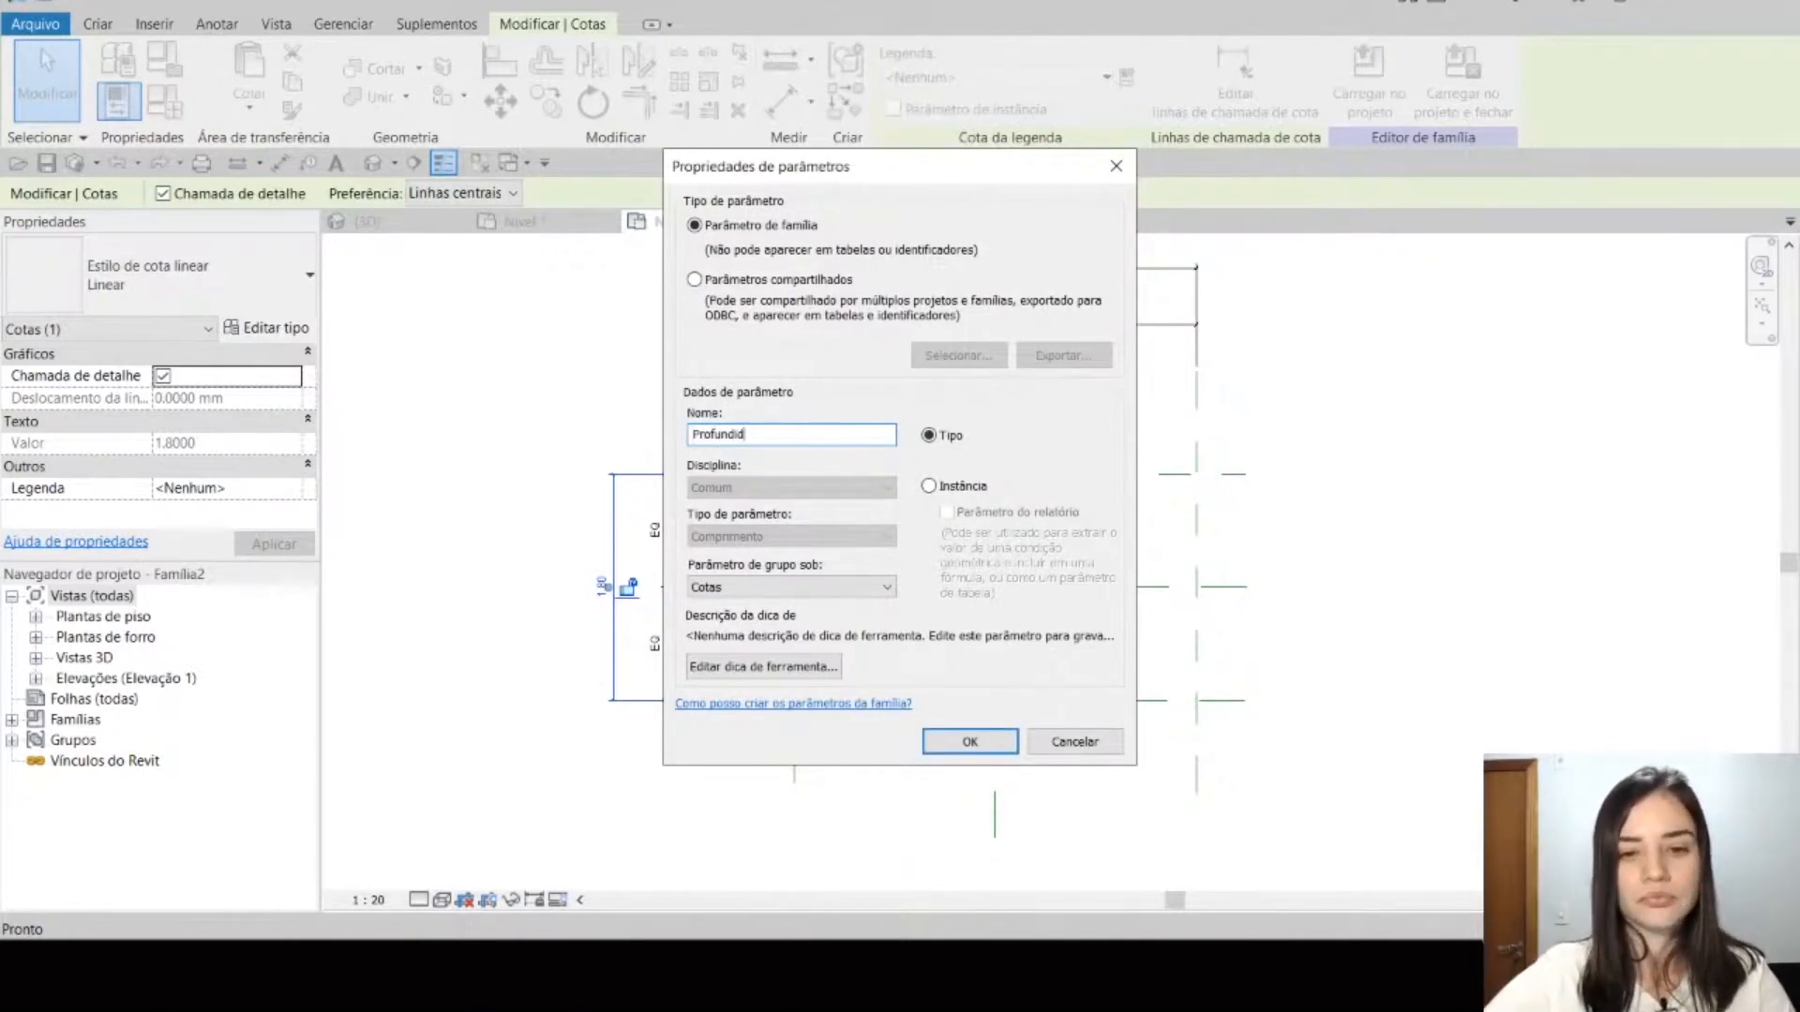
left_click(961, 485)
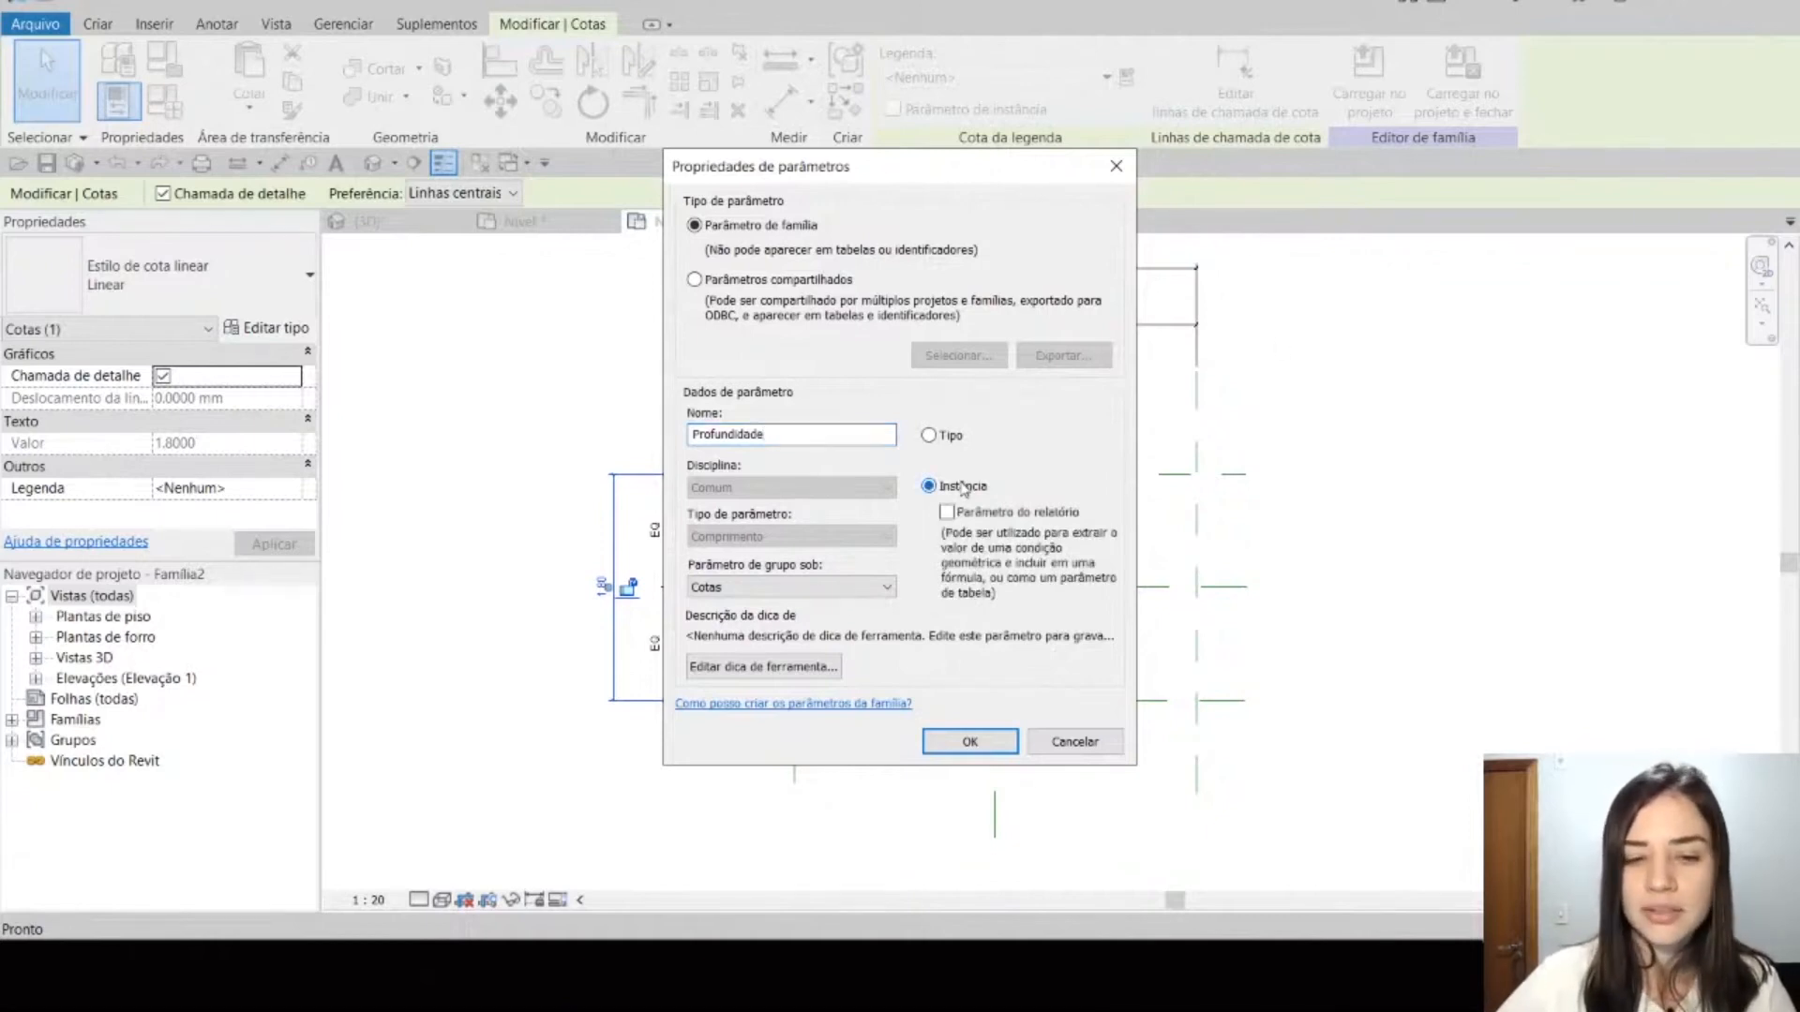
left_click(970, 740)
left_click(1359, 619)
middle_click_drag(1366, 631, 1305, 656)
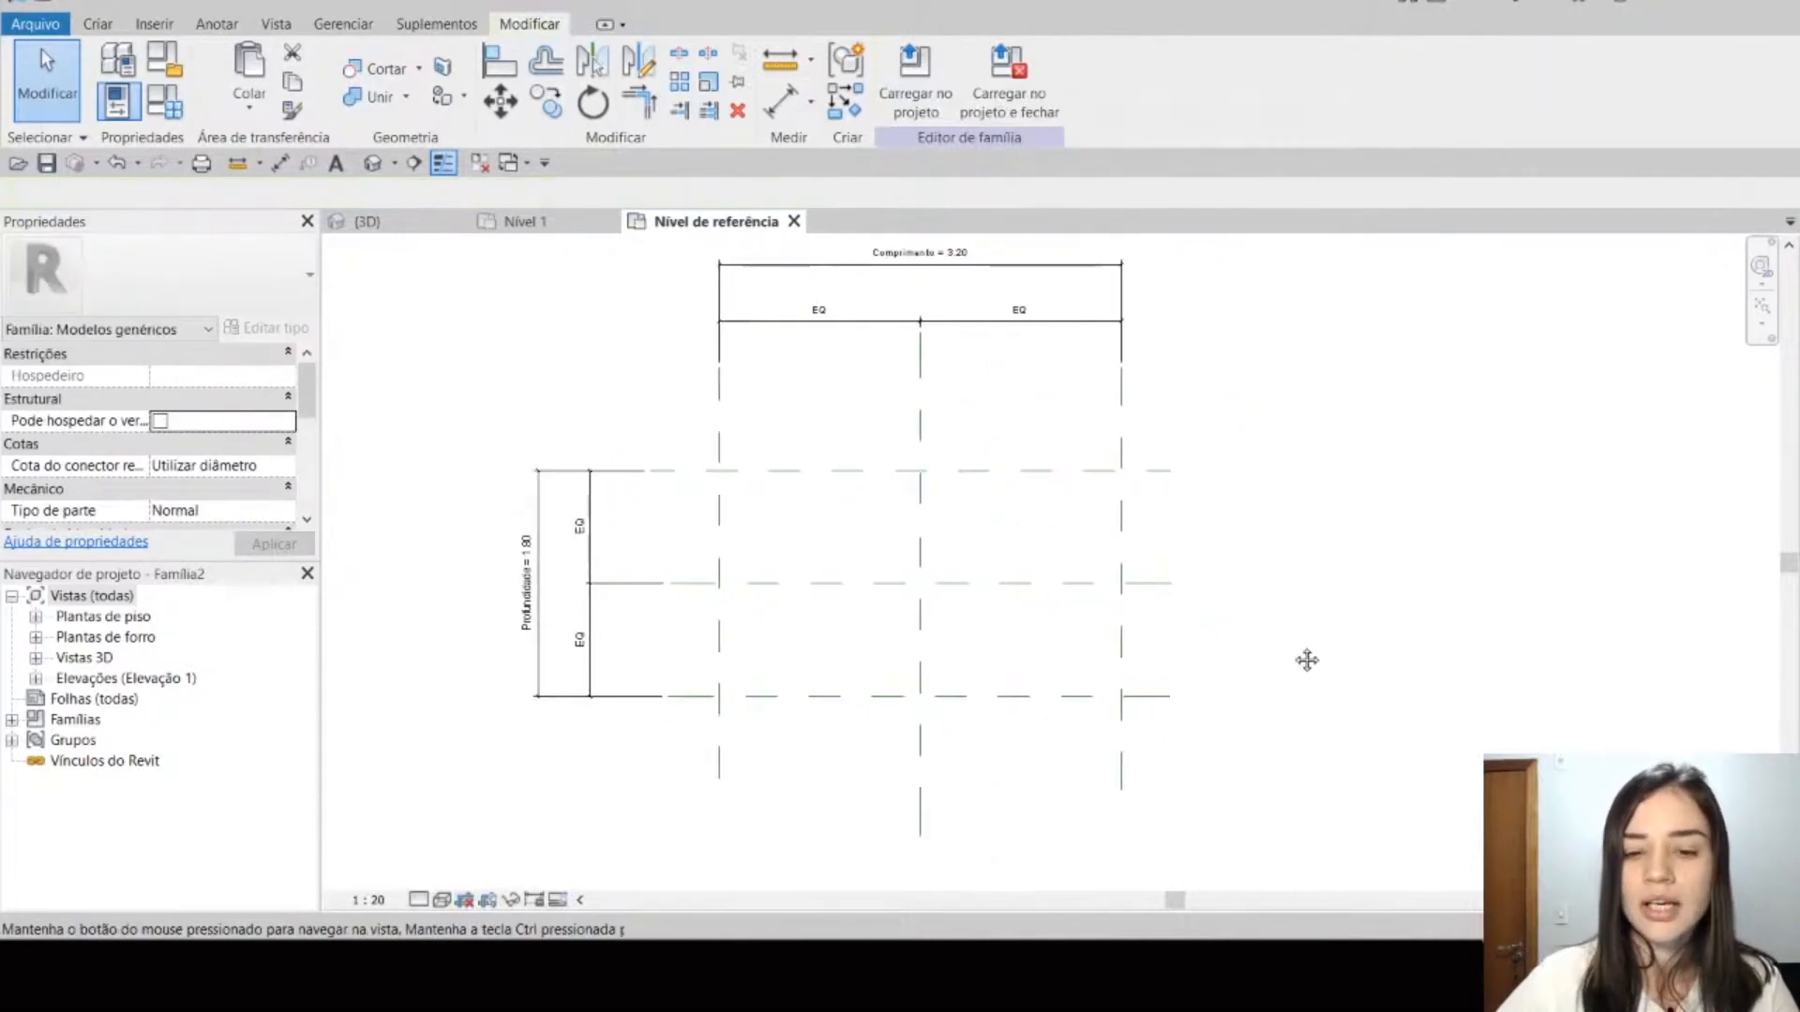
middle_click_drag(1378, 715, 1327, 703)
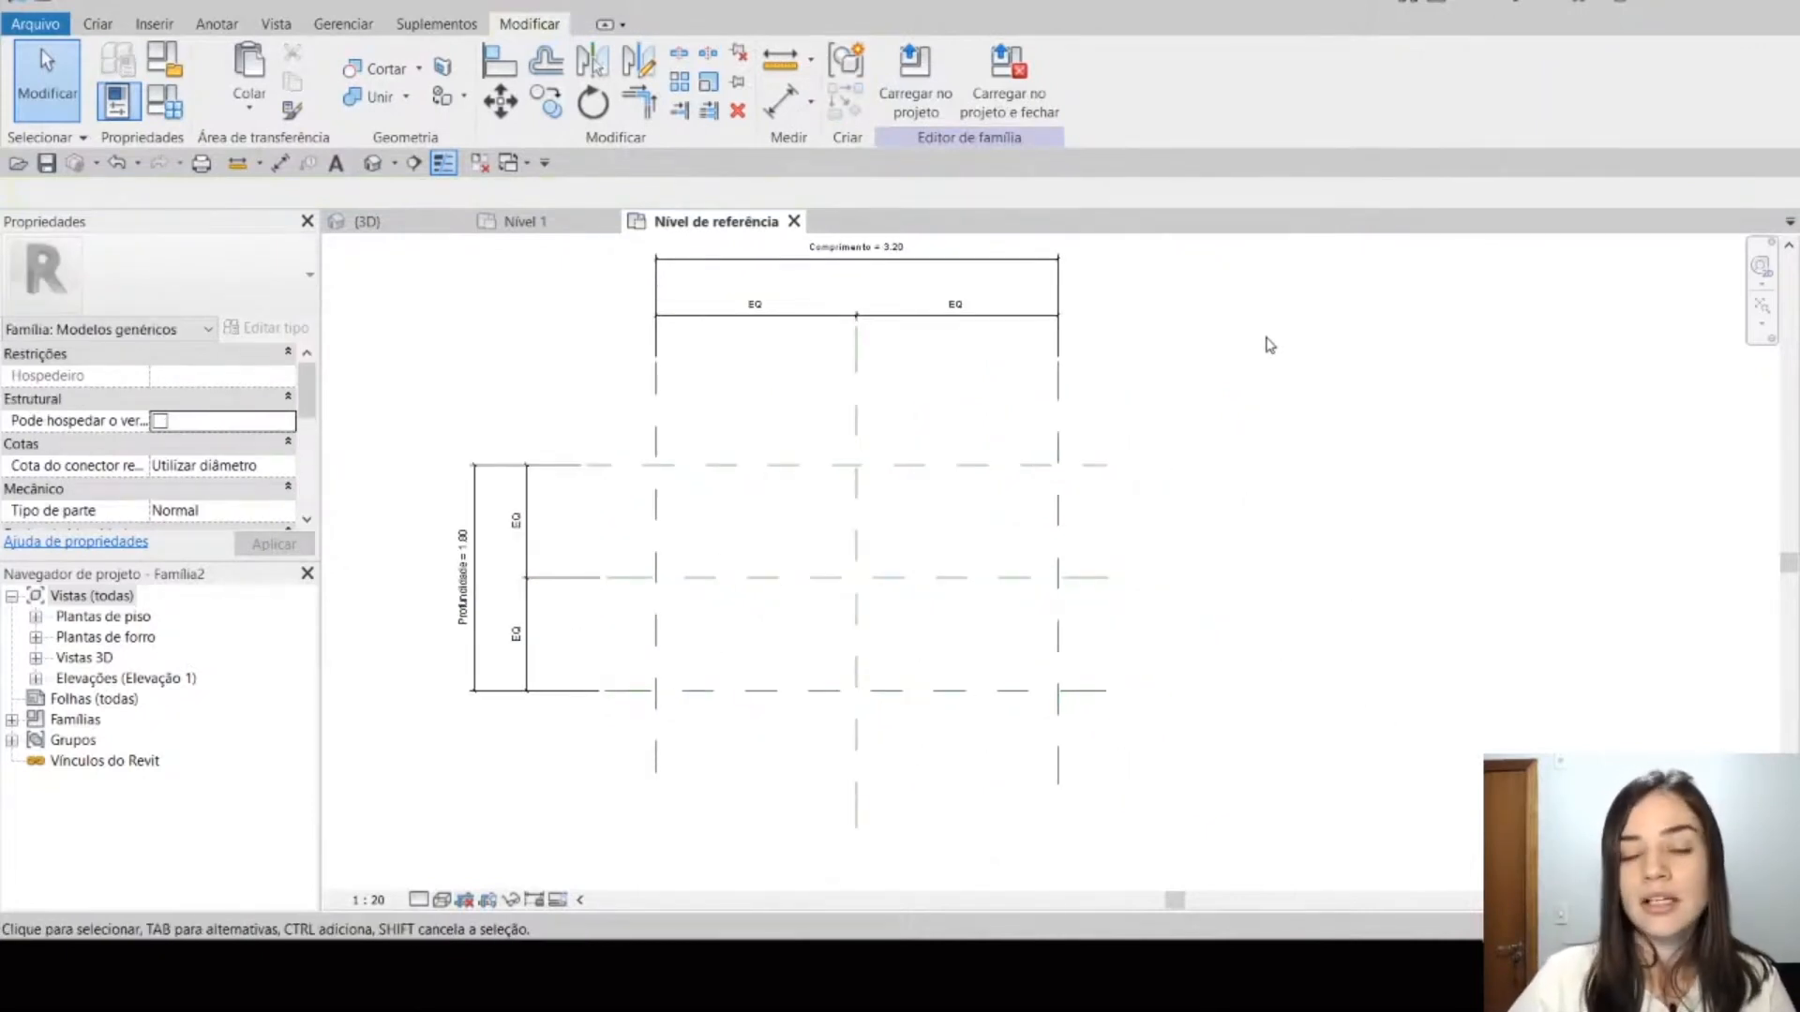
middle_click_drag(1254, 411, 1260, 447)
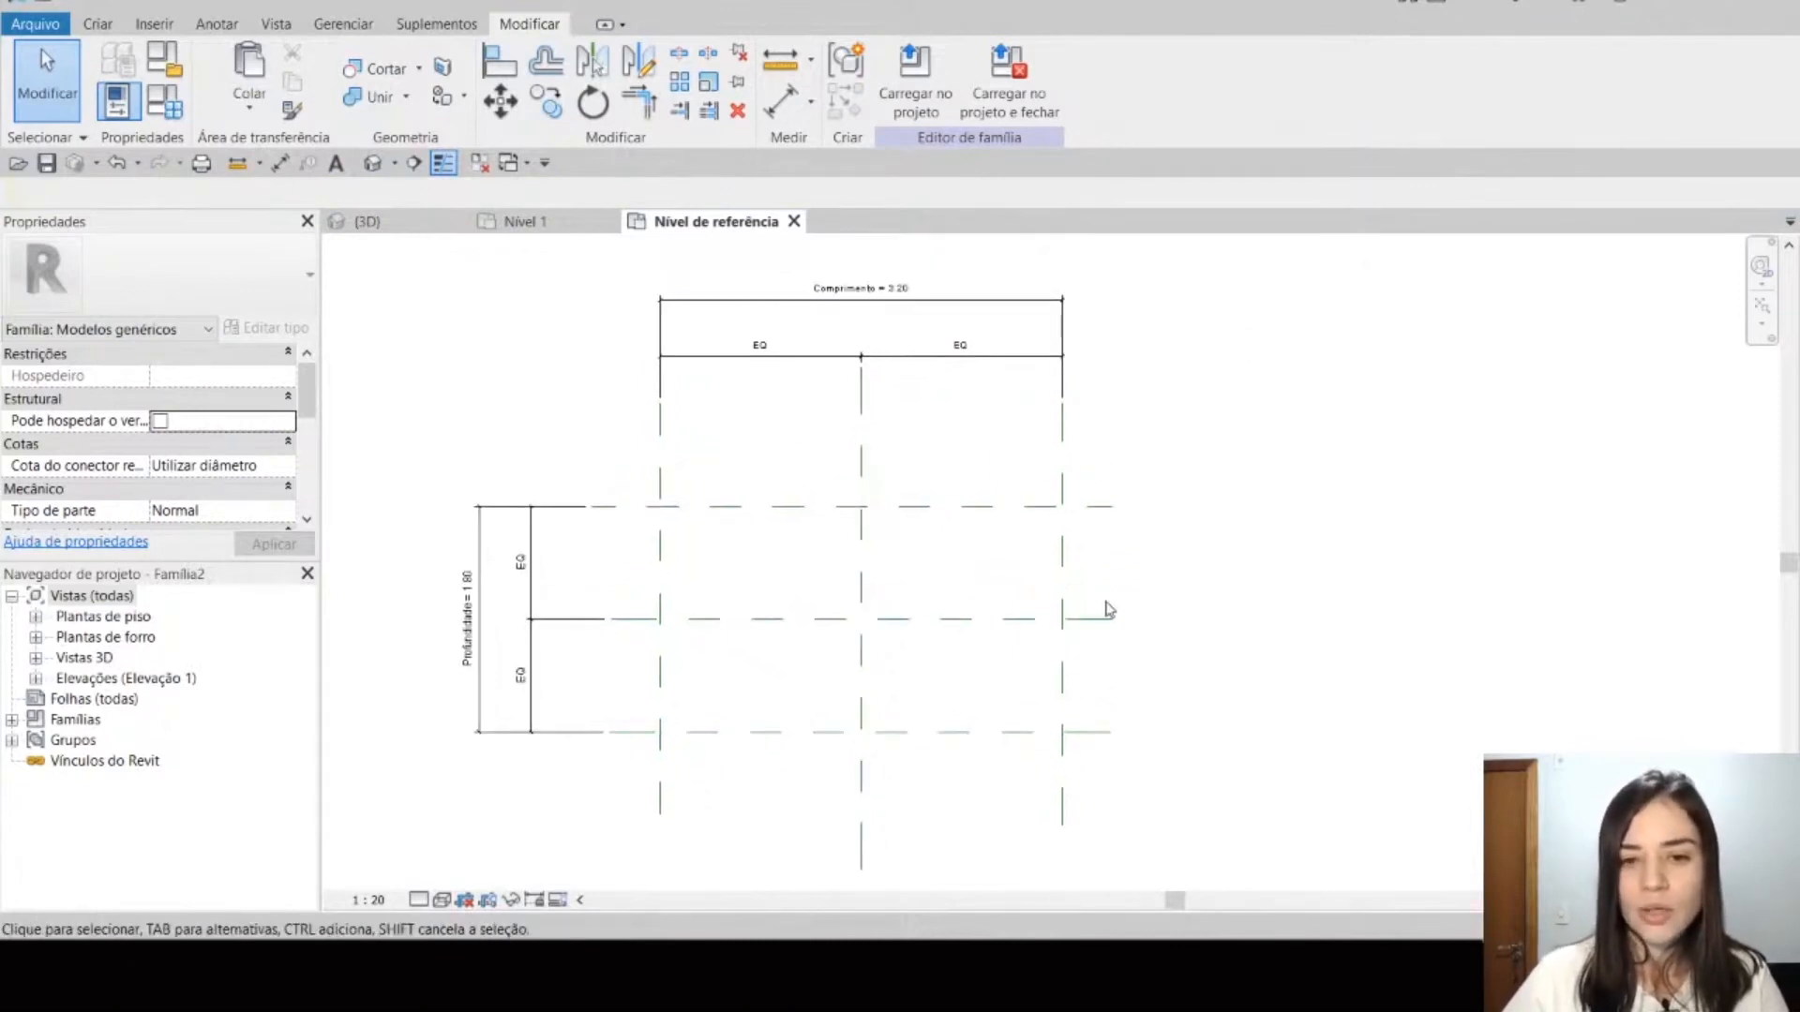
middle_click_drag(997, 667, 1024, 668)
middle_click_drag(784, 667, 773, 622)
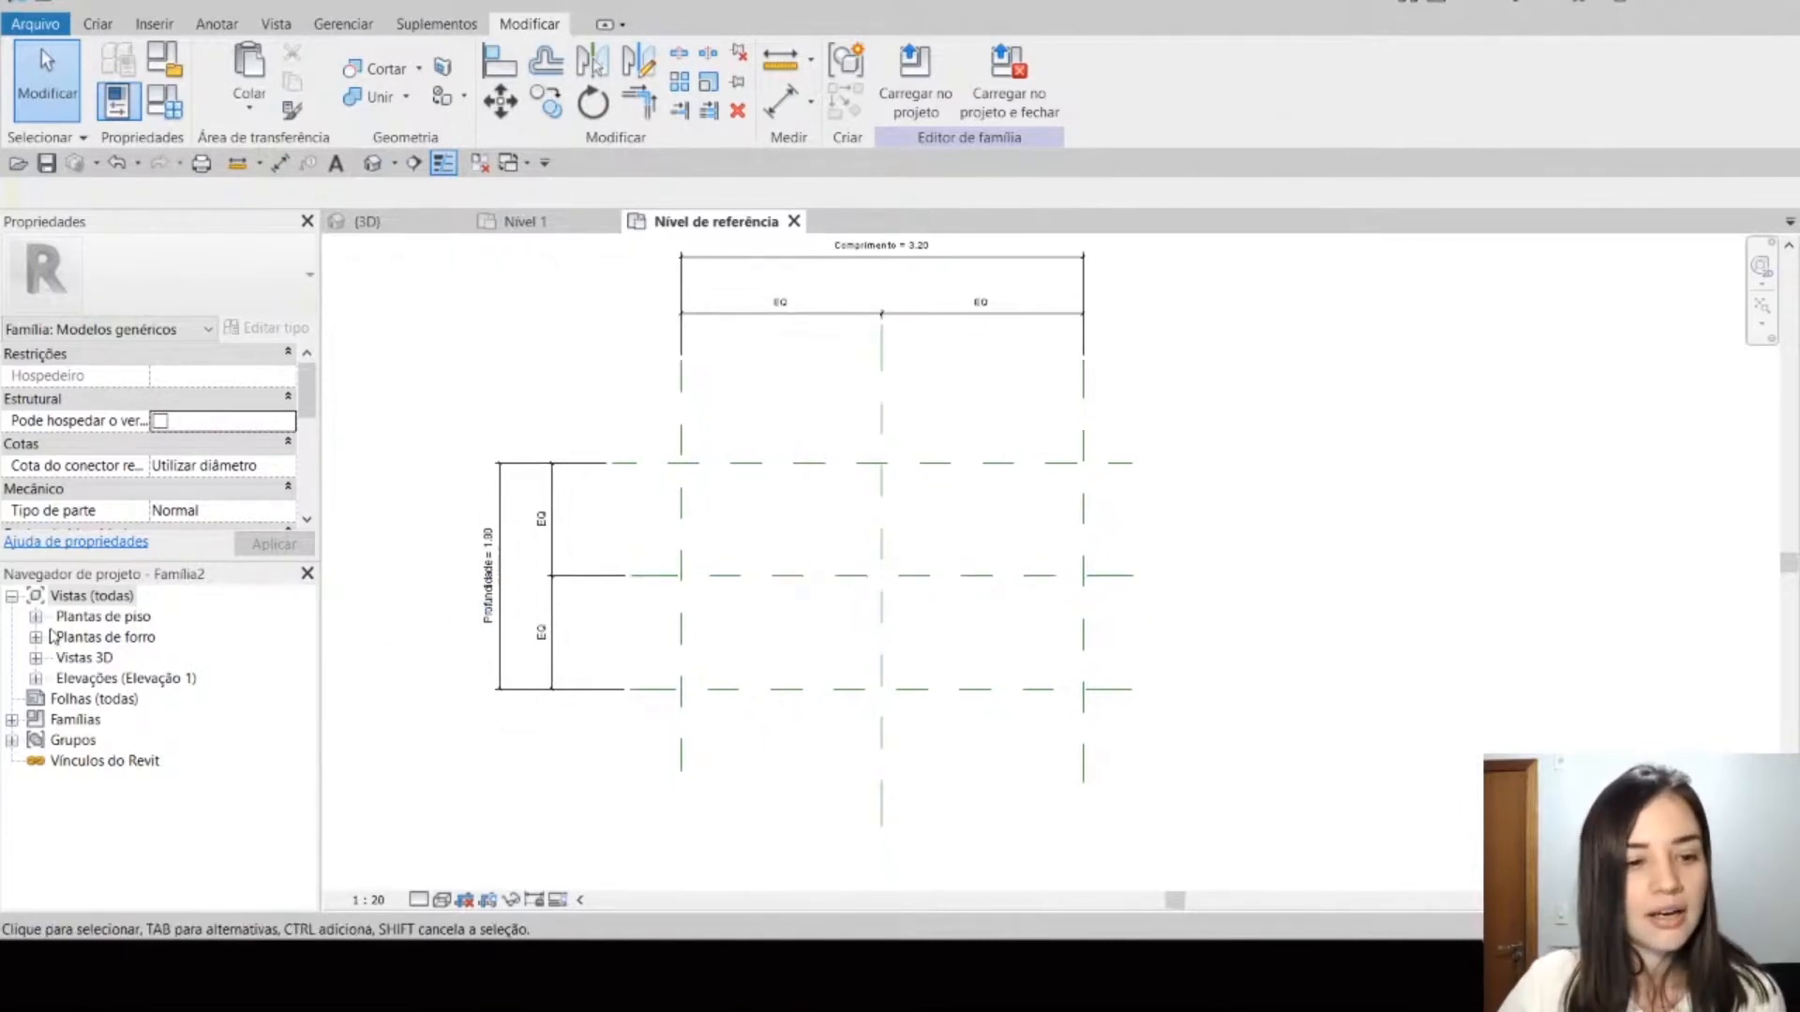
middle_click_drag(1218, 413, 1210, 474)
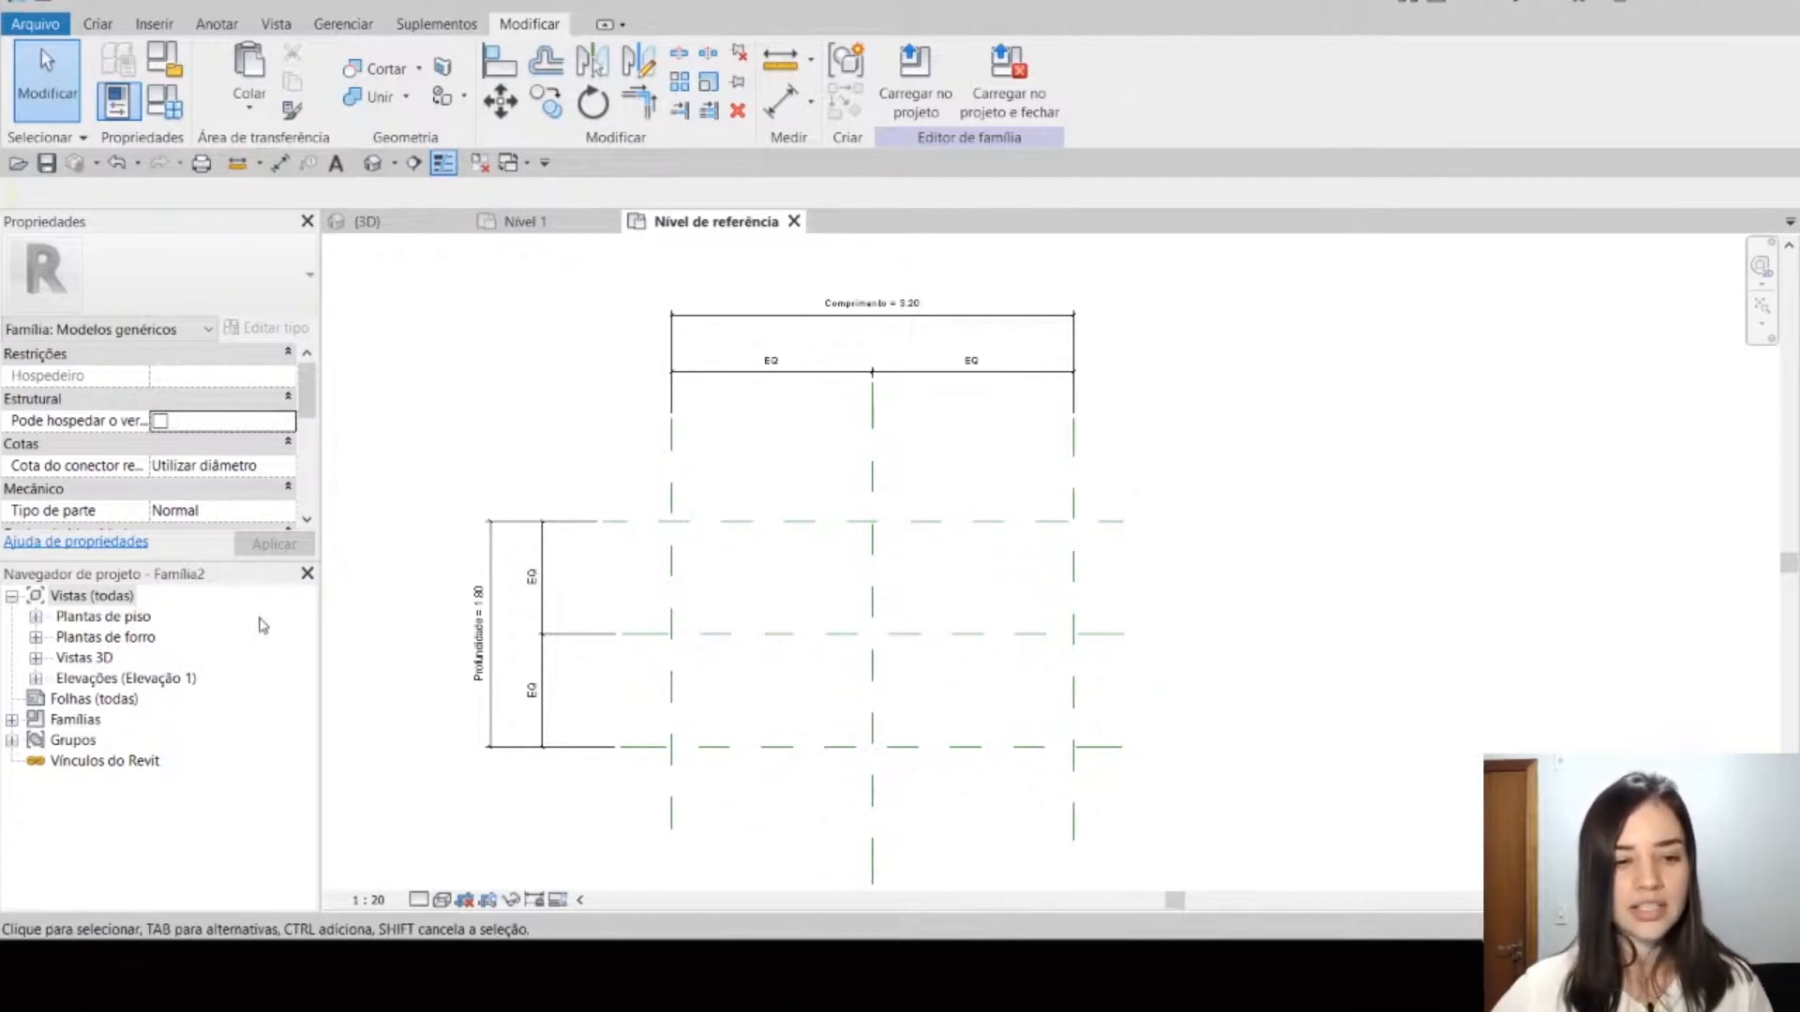
Step: Open the Parte frontal elevation and inspect its three vertical reference planes by selecting each one
left_click(35, 678)
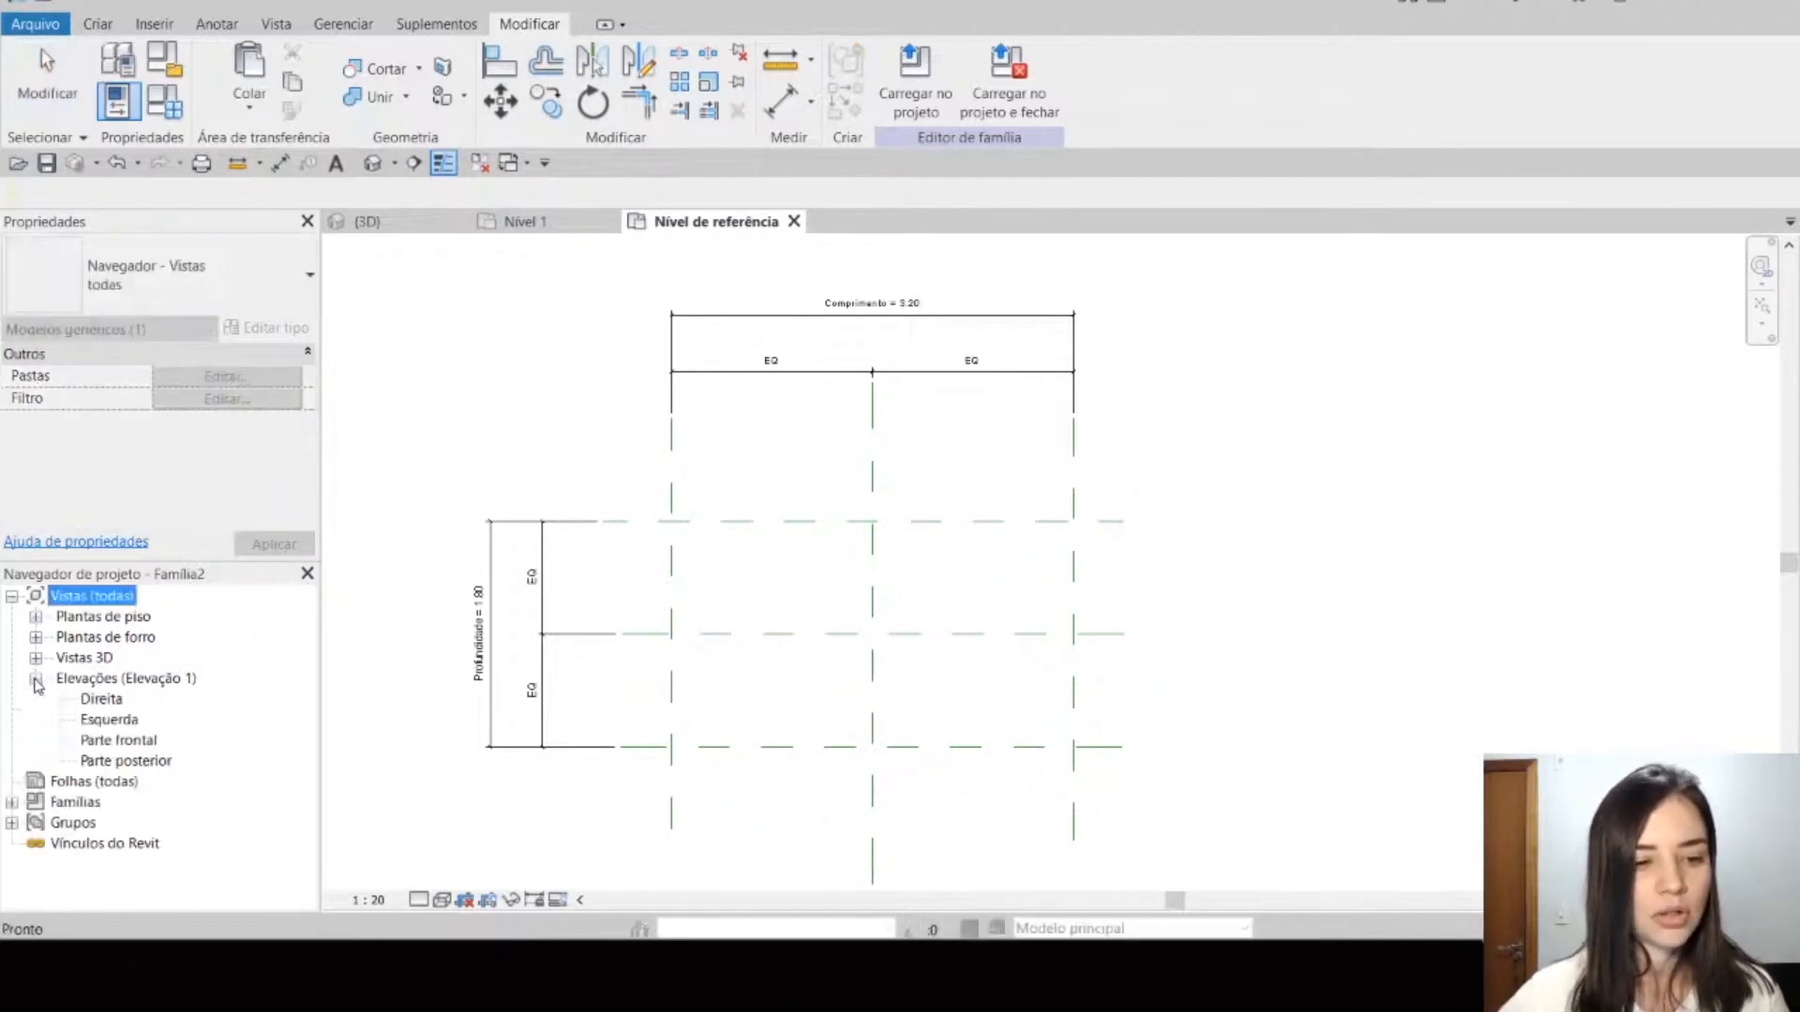
double_click(132, 741)
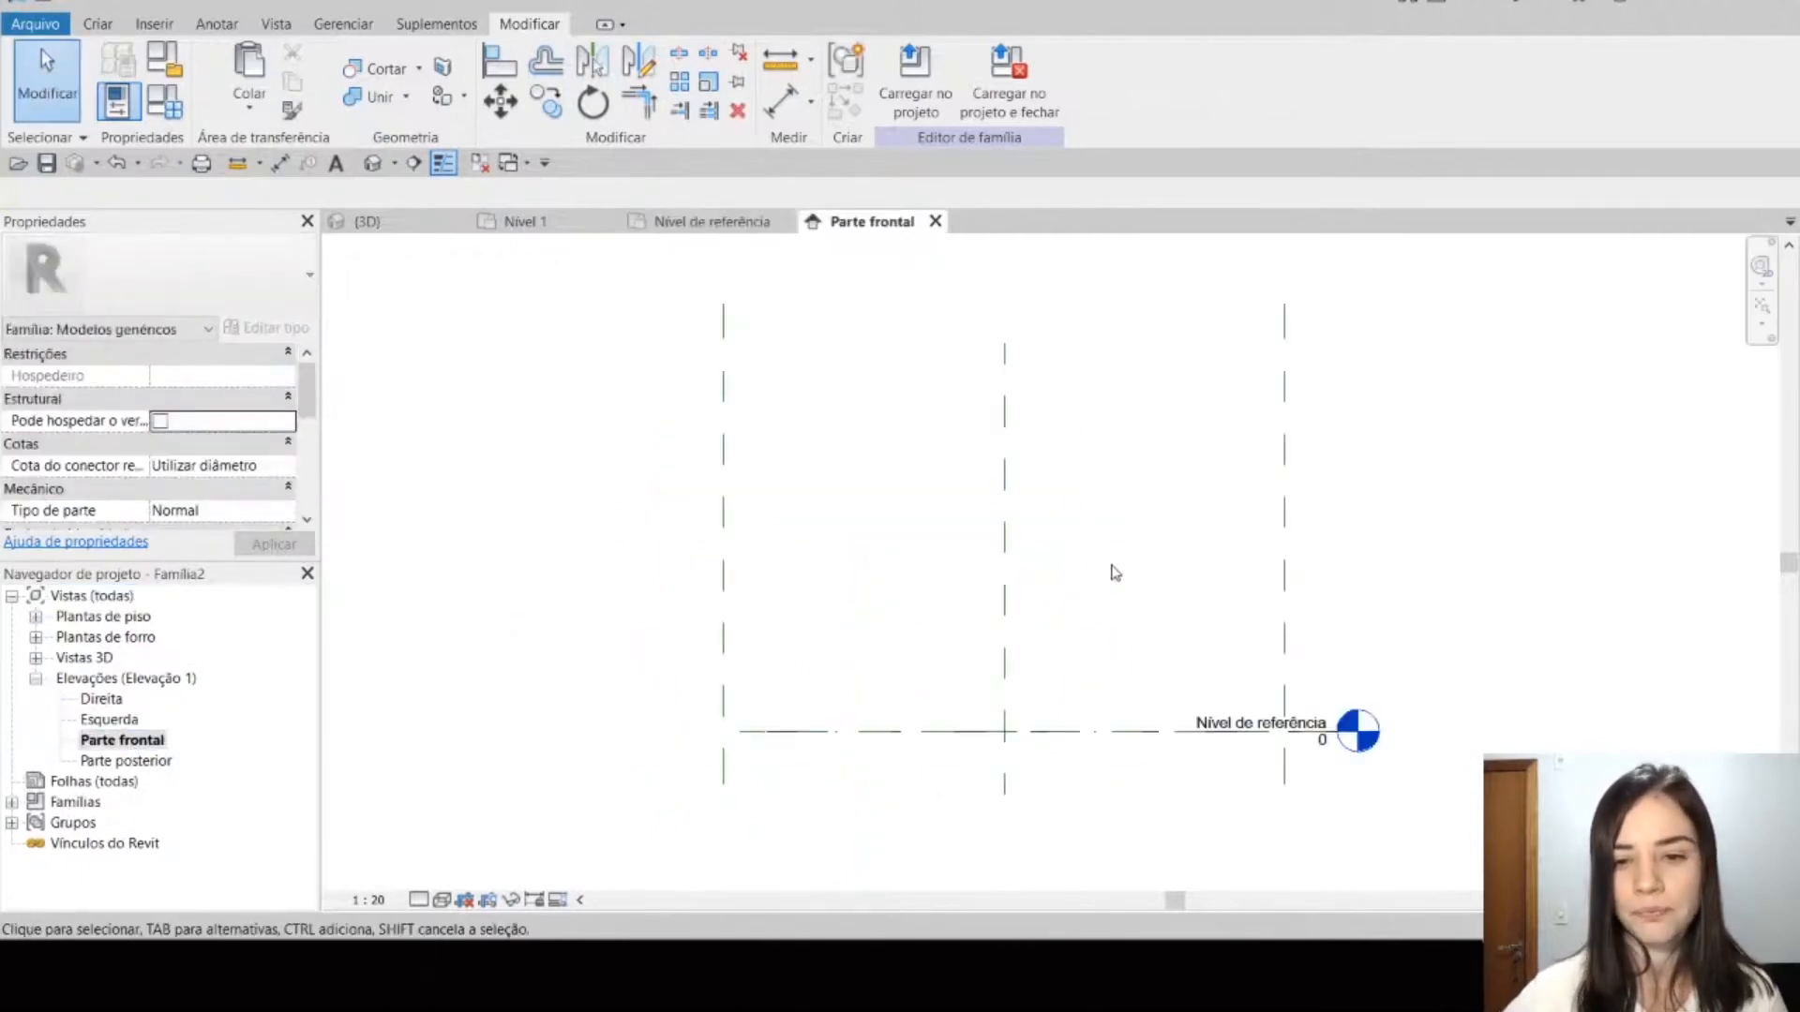
middle_click_drag(1062, 498, 1034, 580)
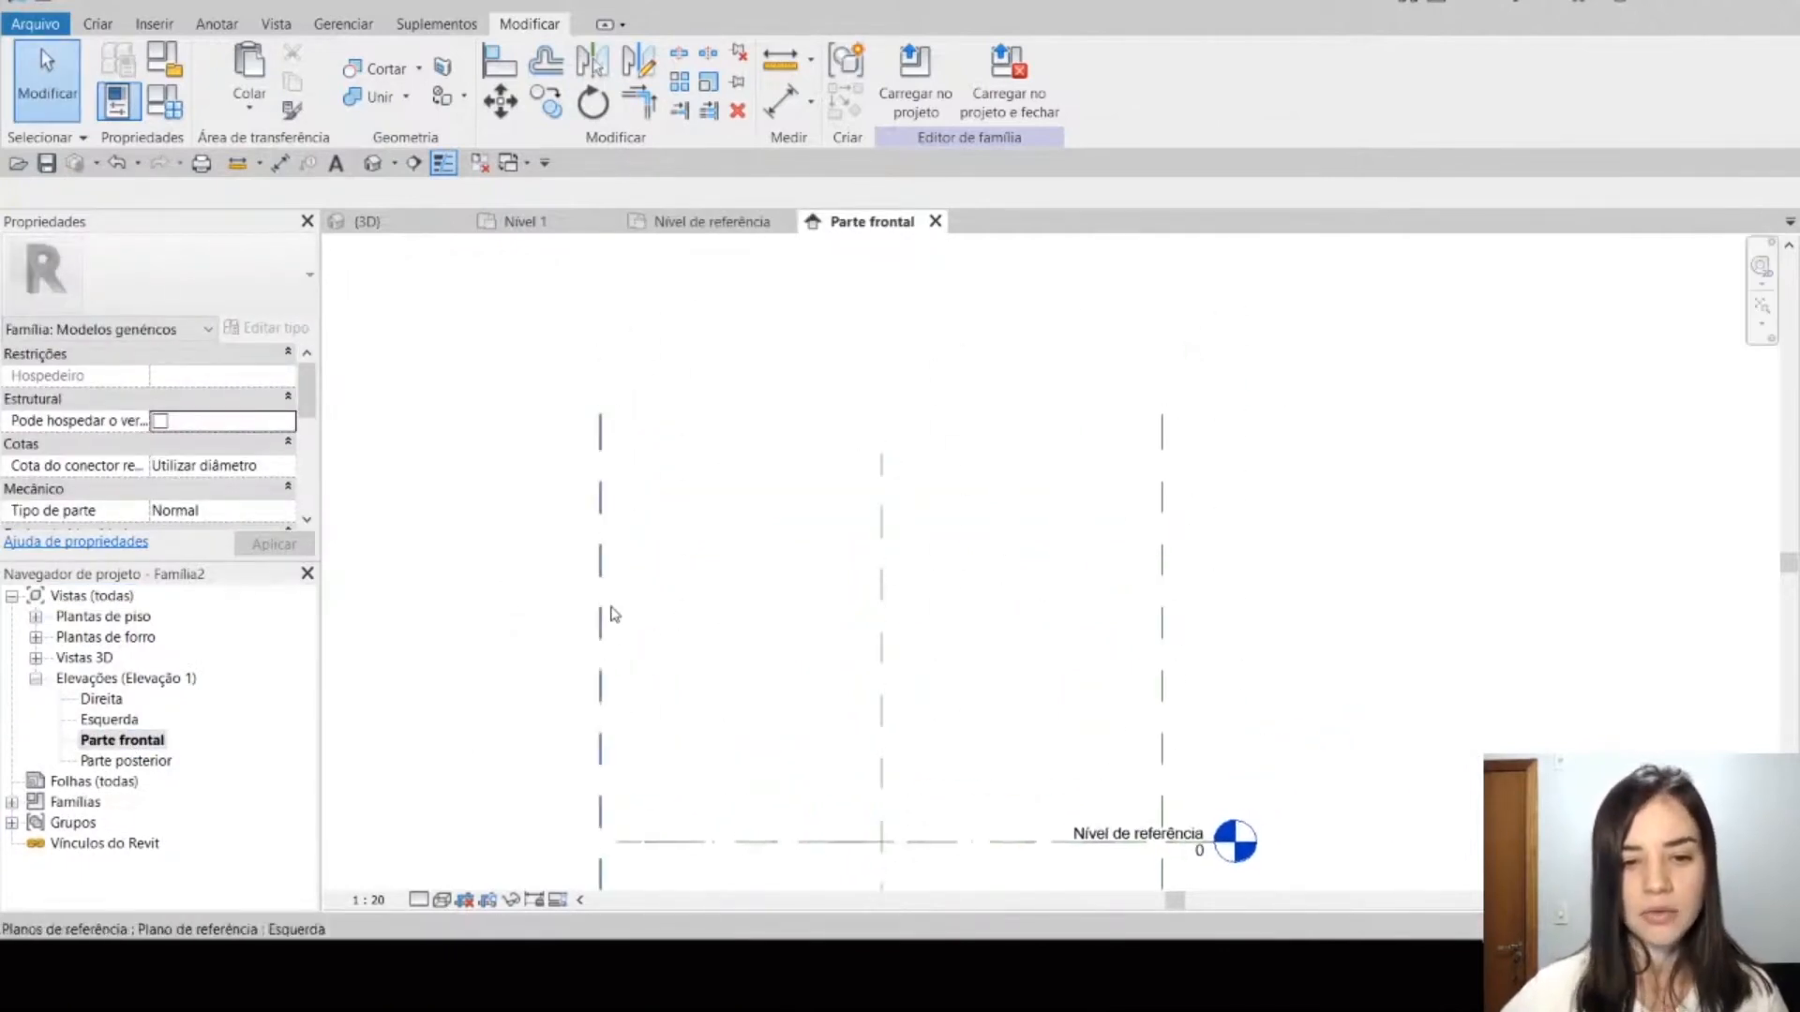
left_click(1163, 590)
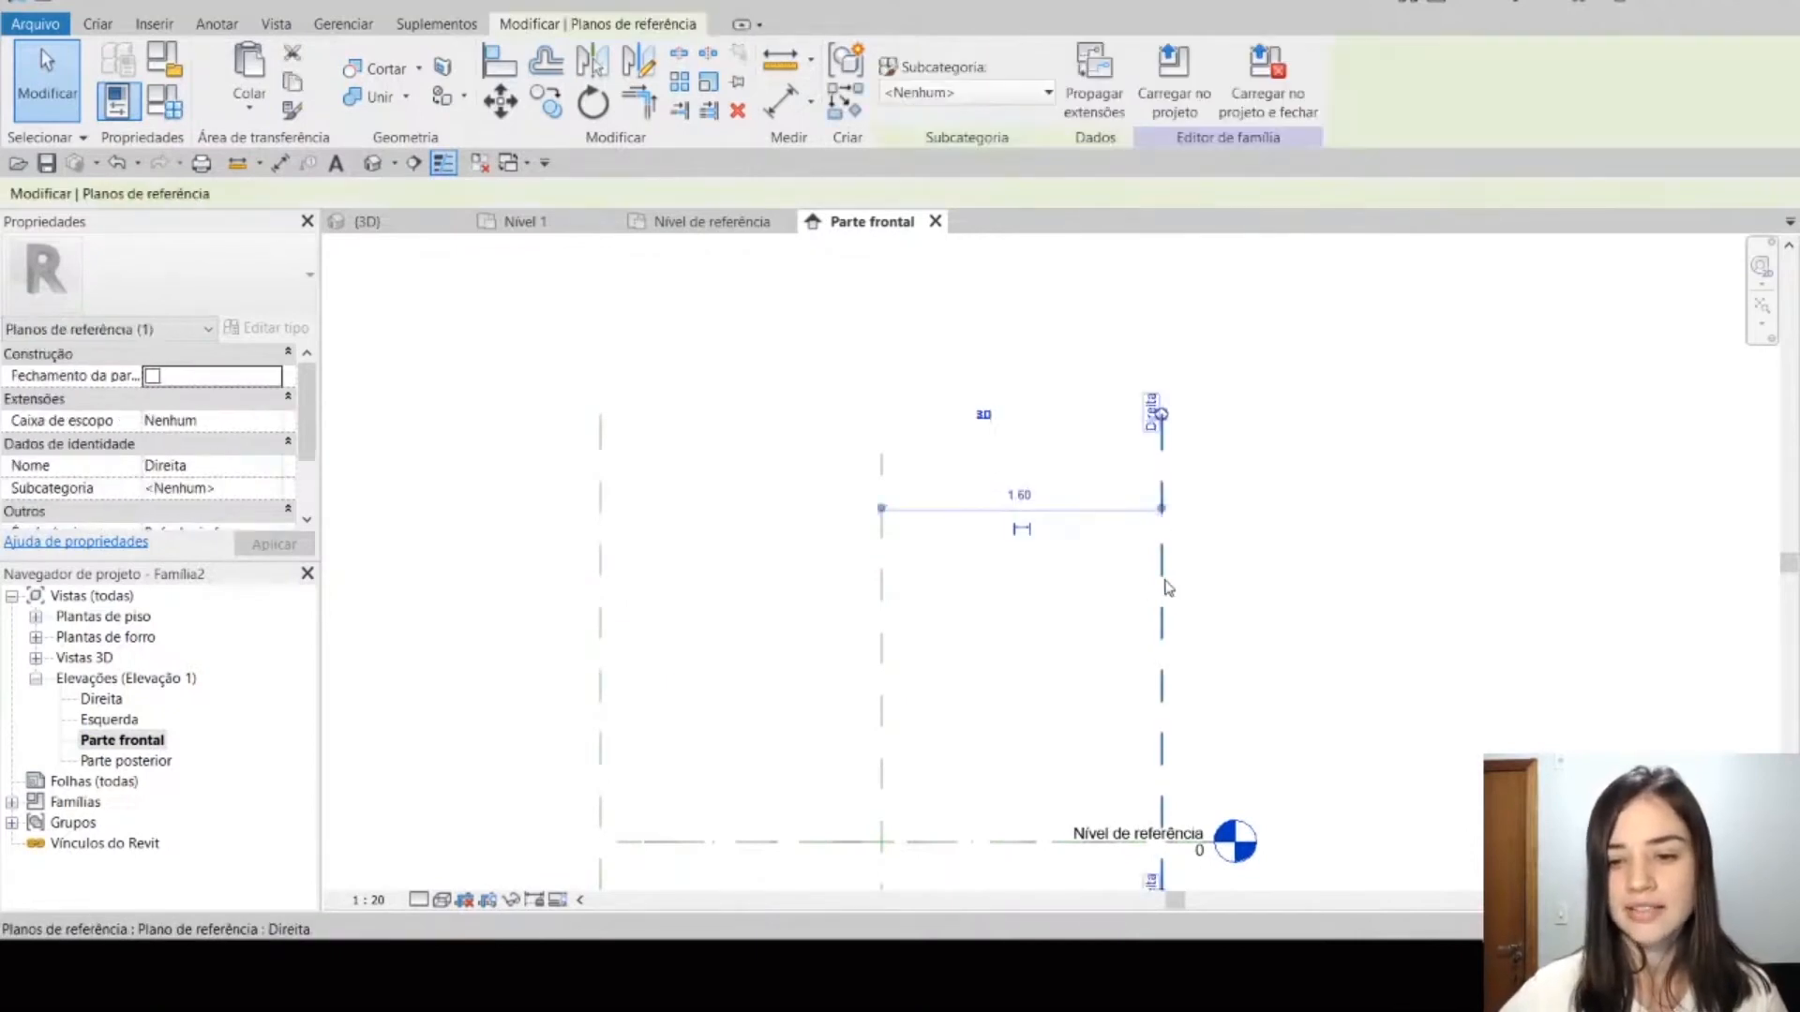
left_click(602, 622)
left_click(897, 625)
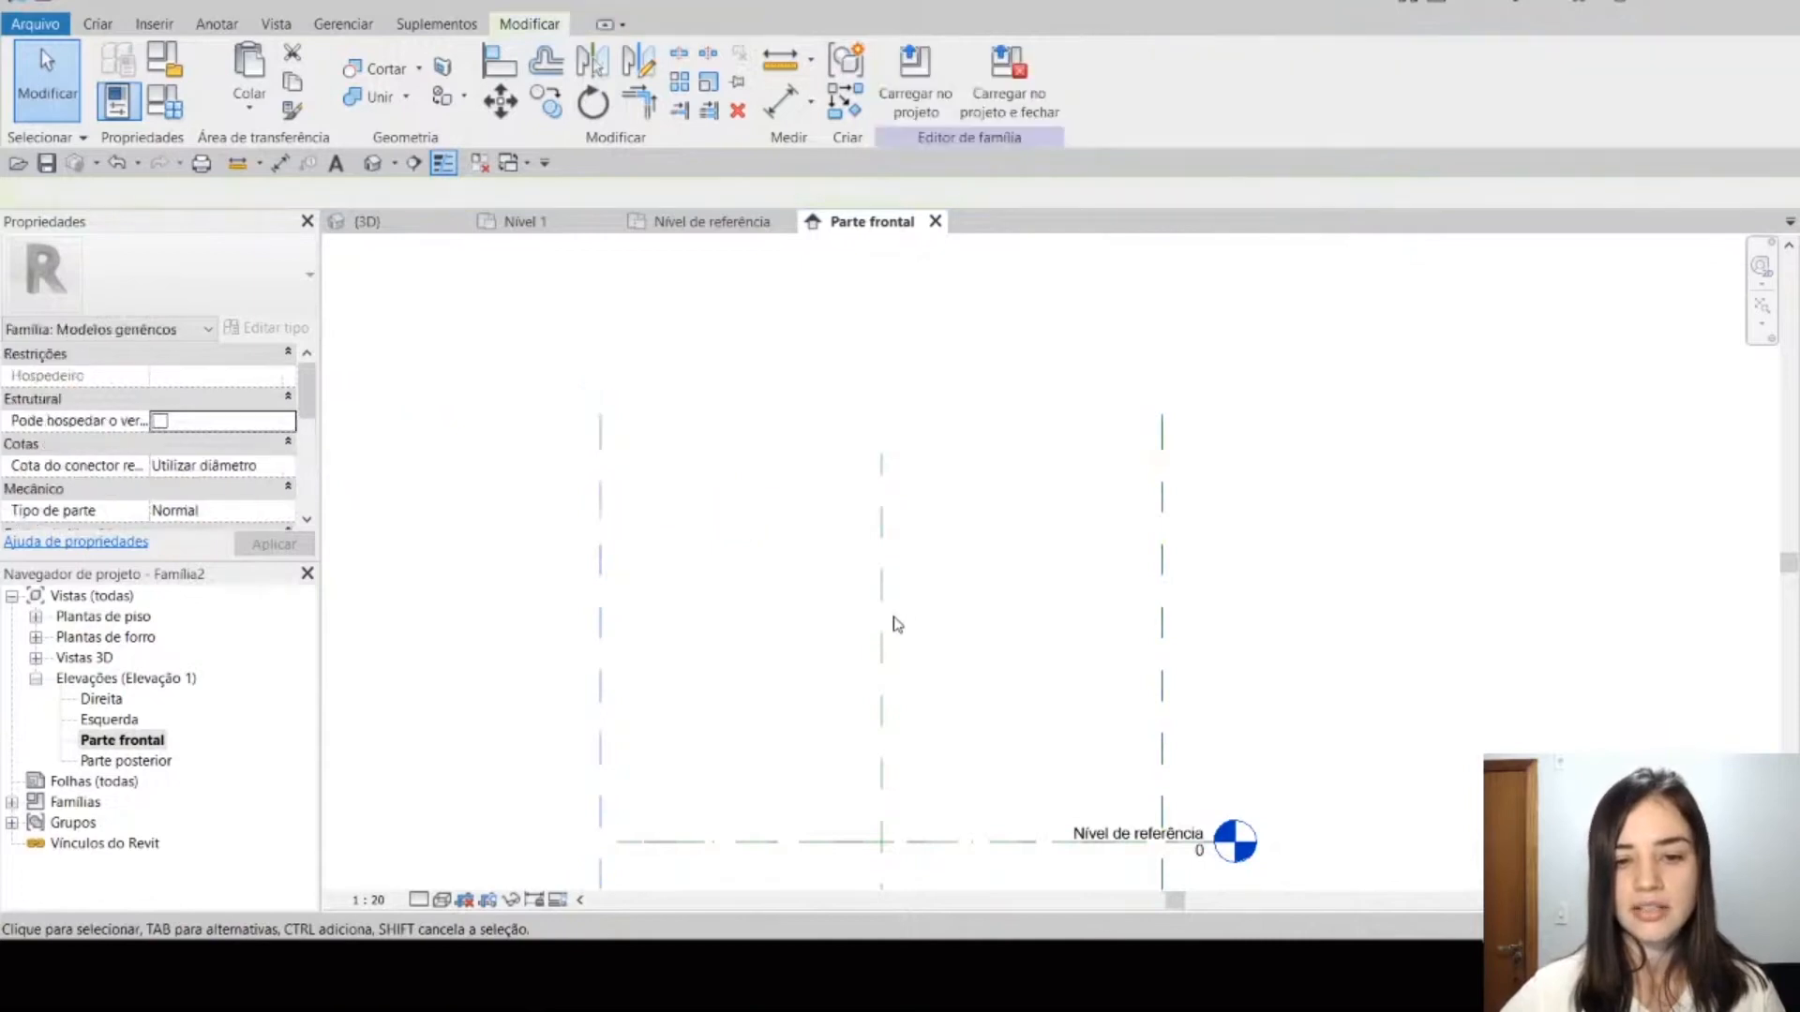
left_click(883, 624)
left_click(1012, 674)
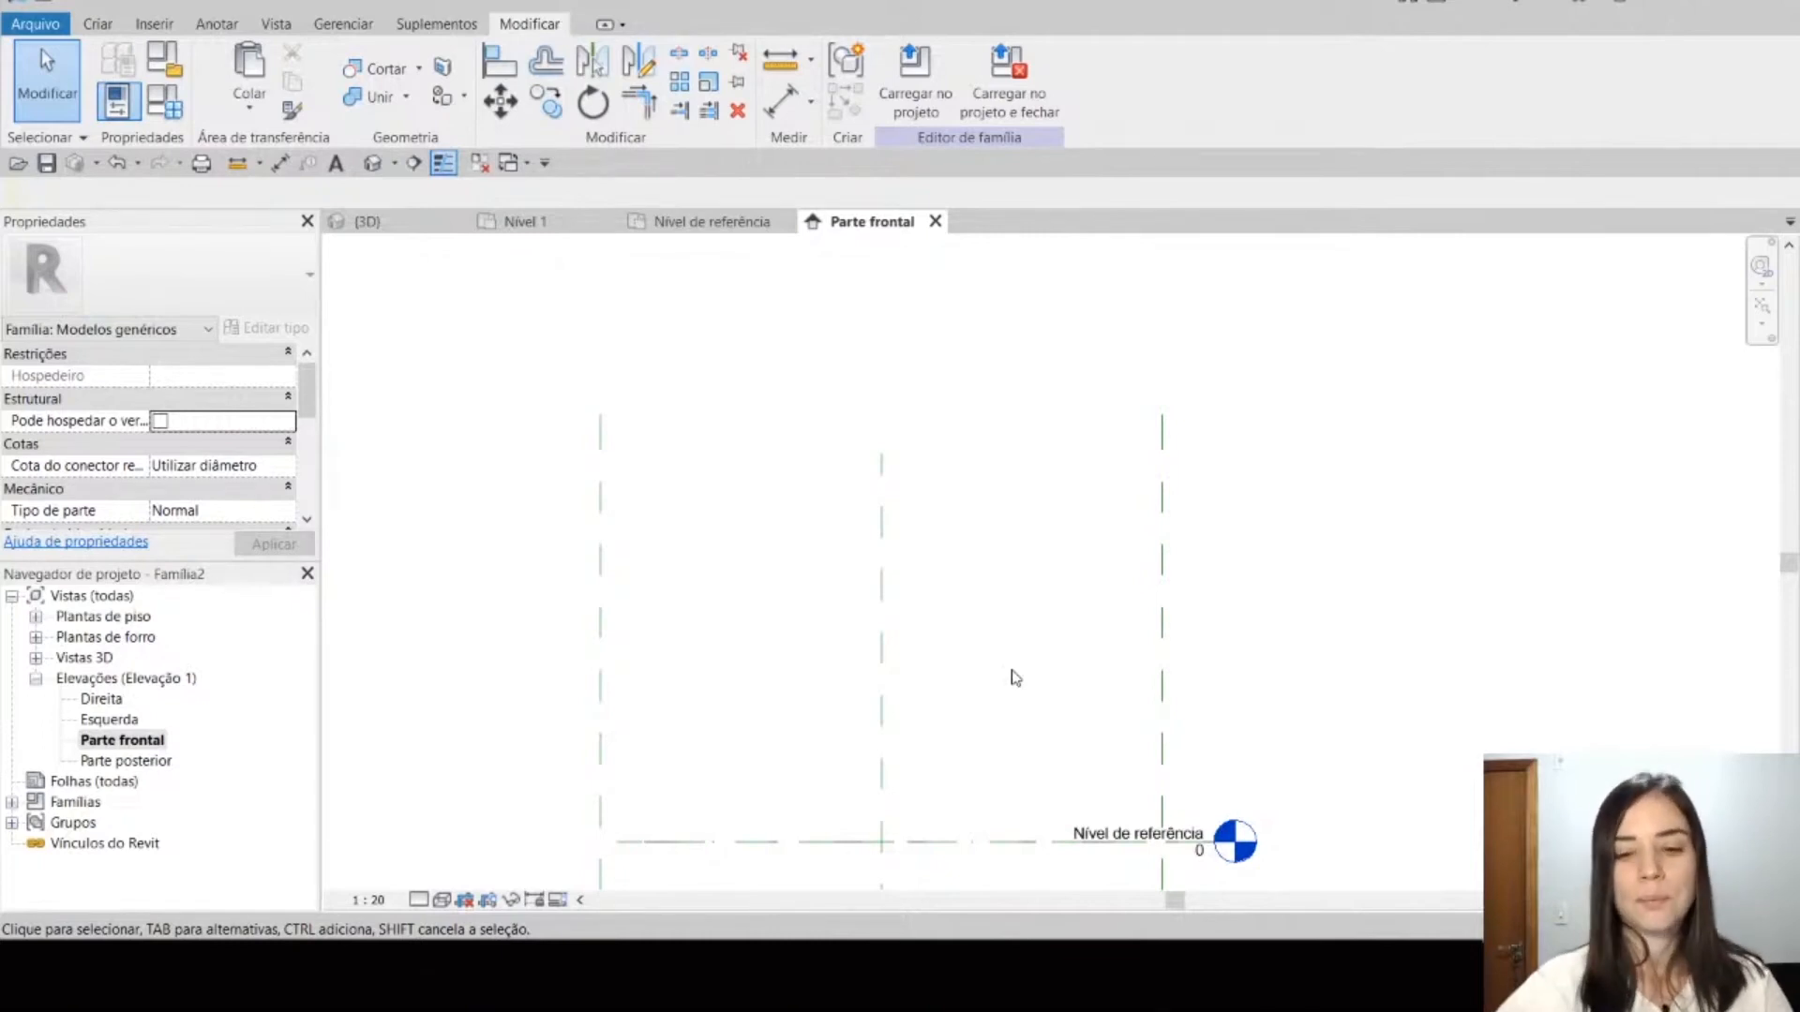
Step: Draw a horizontal reference plane about 1.98 m above the reference level, crossing all three vertical reference planes
middle_click_drag(1036, 698, 1011, 624)
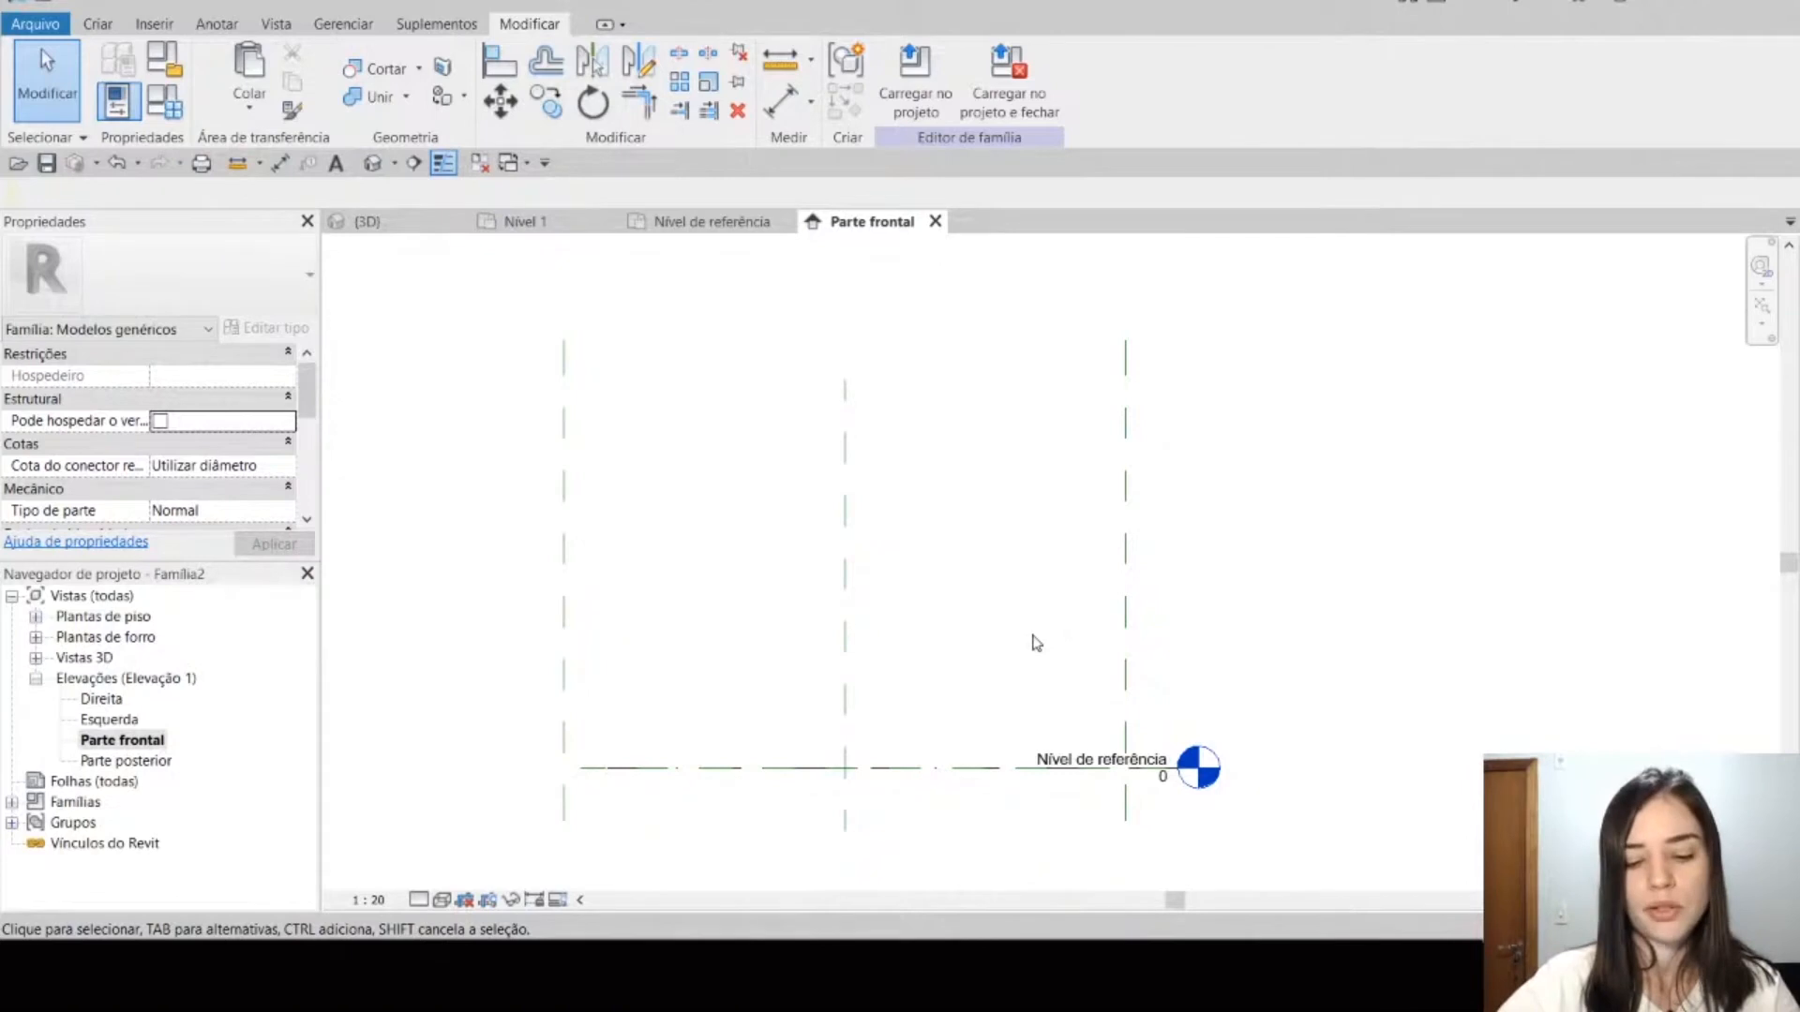
left_click(100, 23)
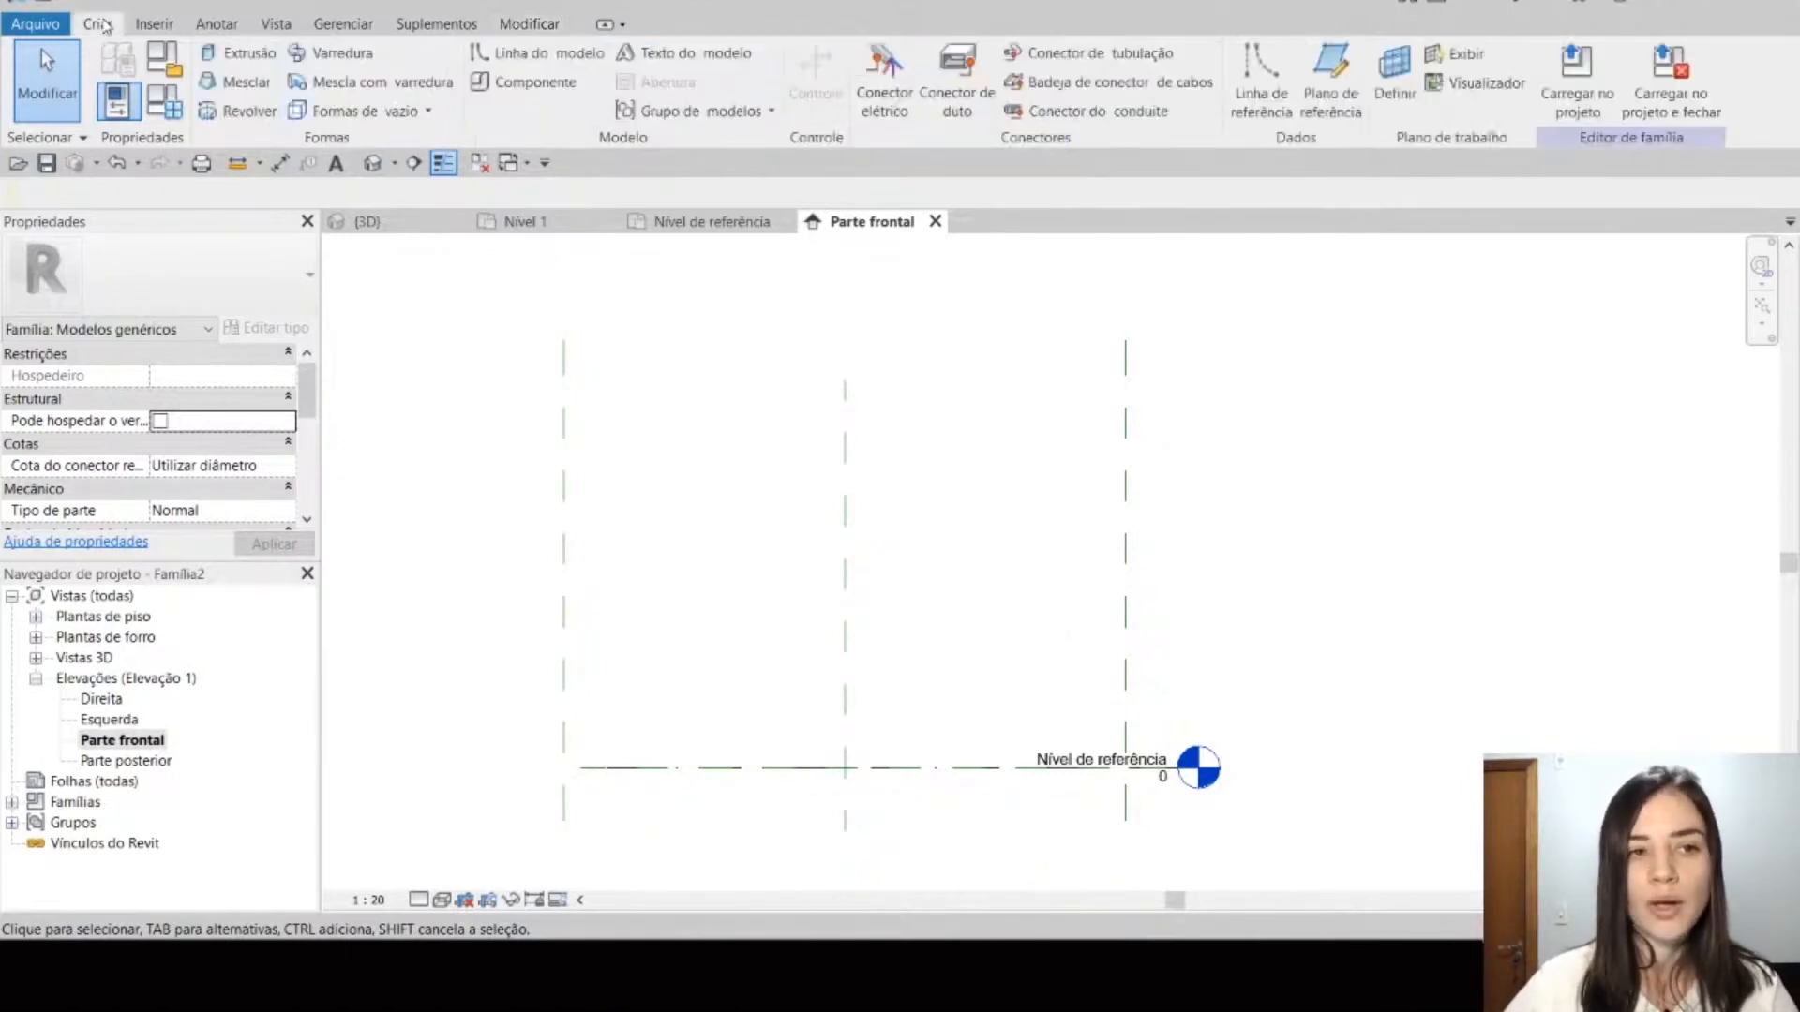
left_click(1317, 92)
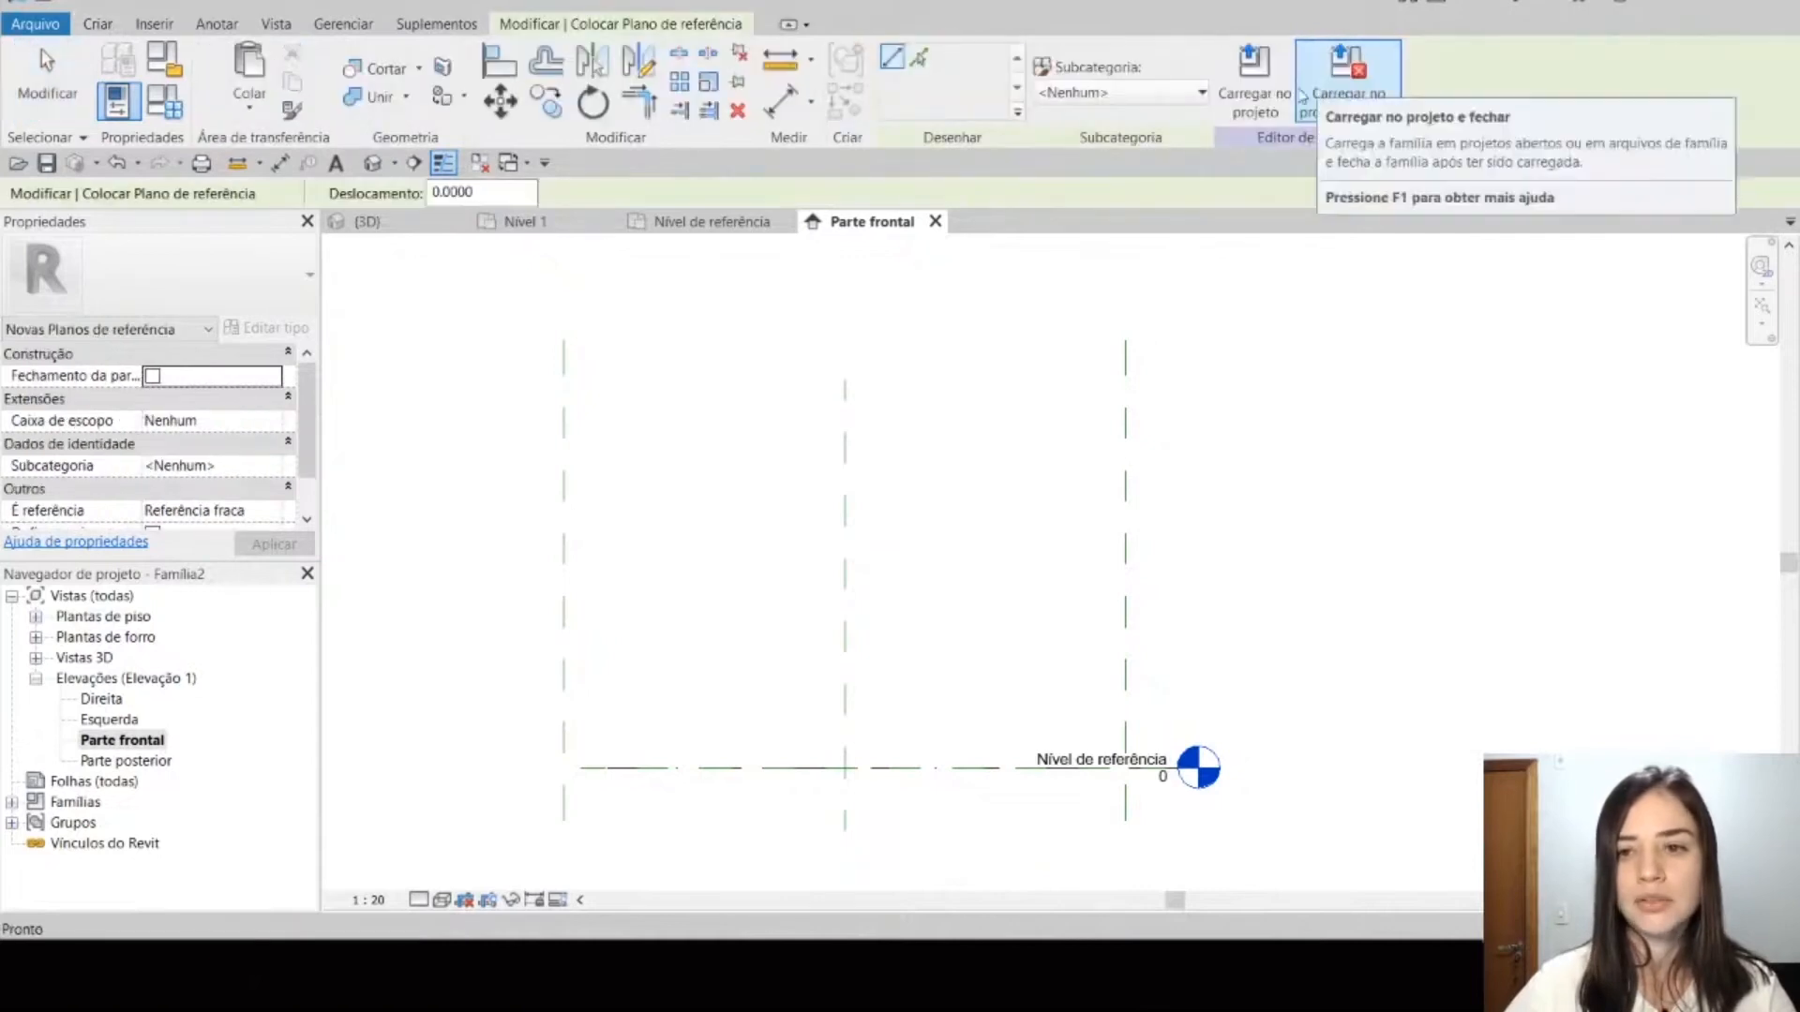
left_click(494, 420)
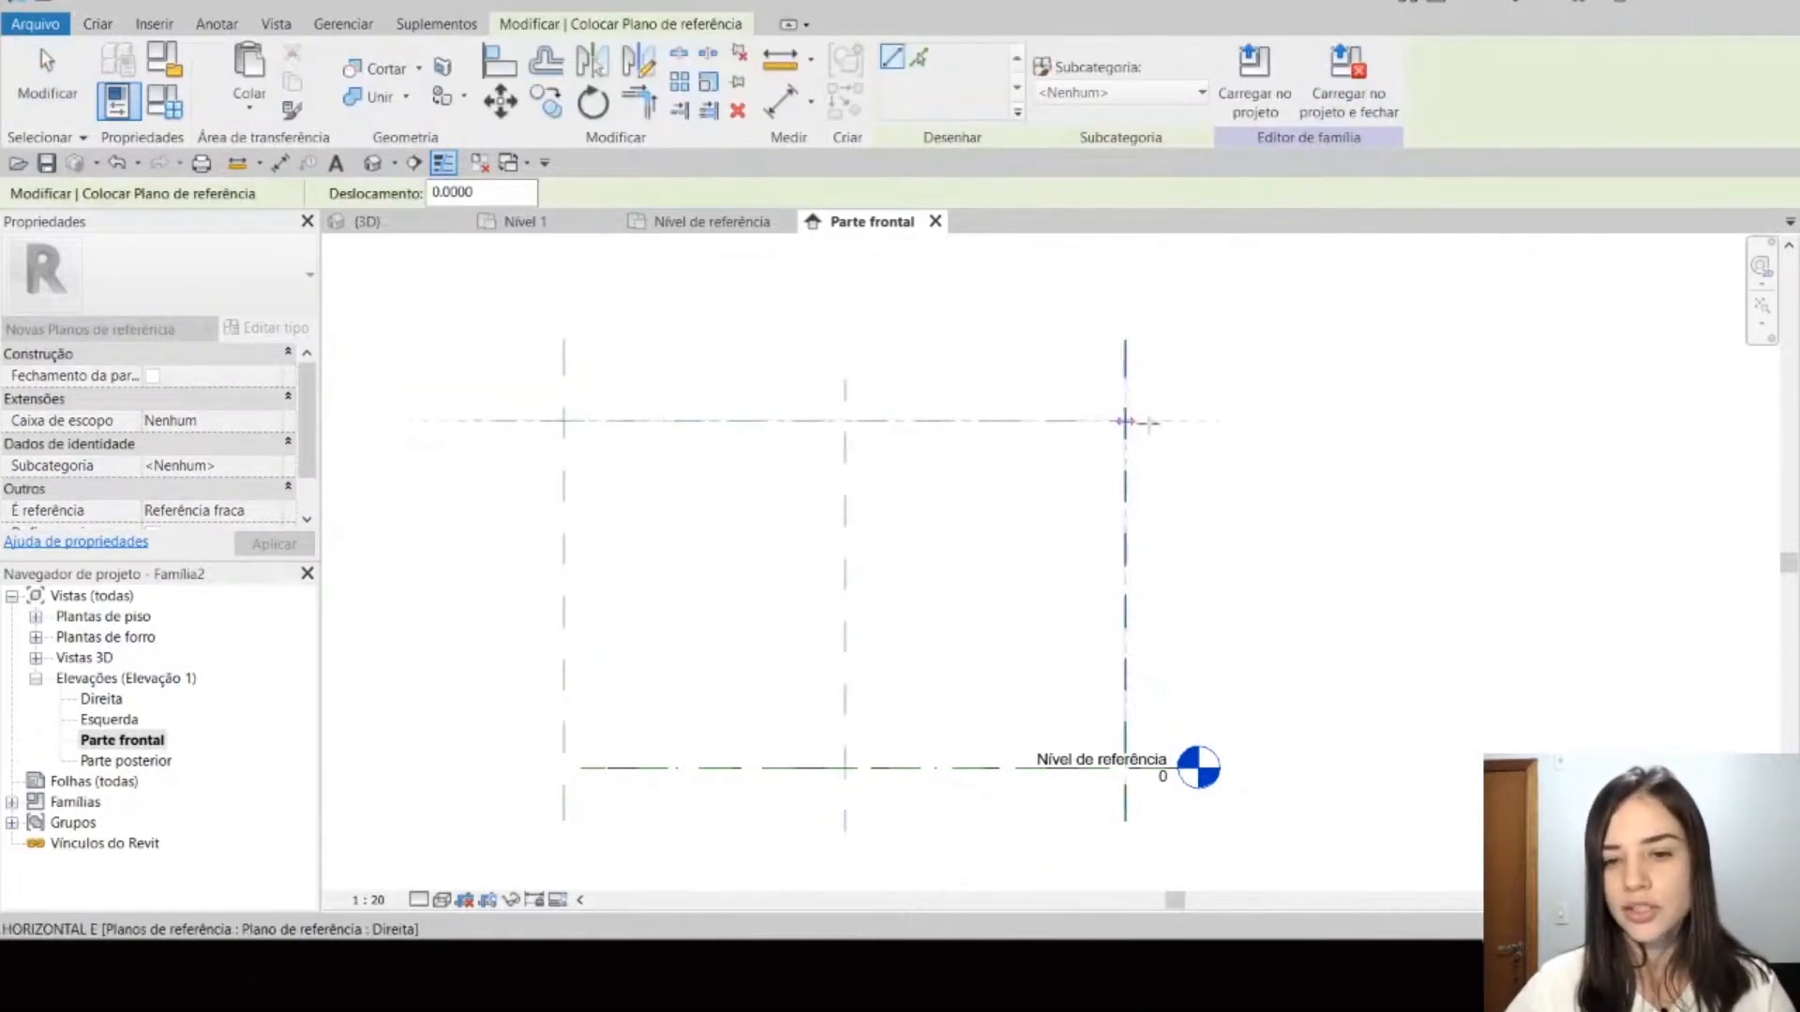
left_click(1162, 421)
key("Escape")
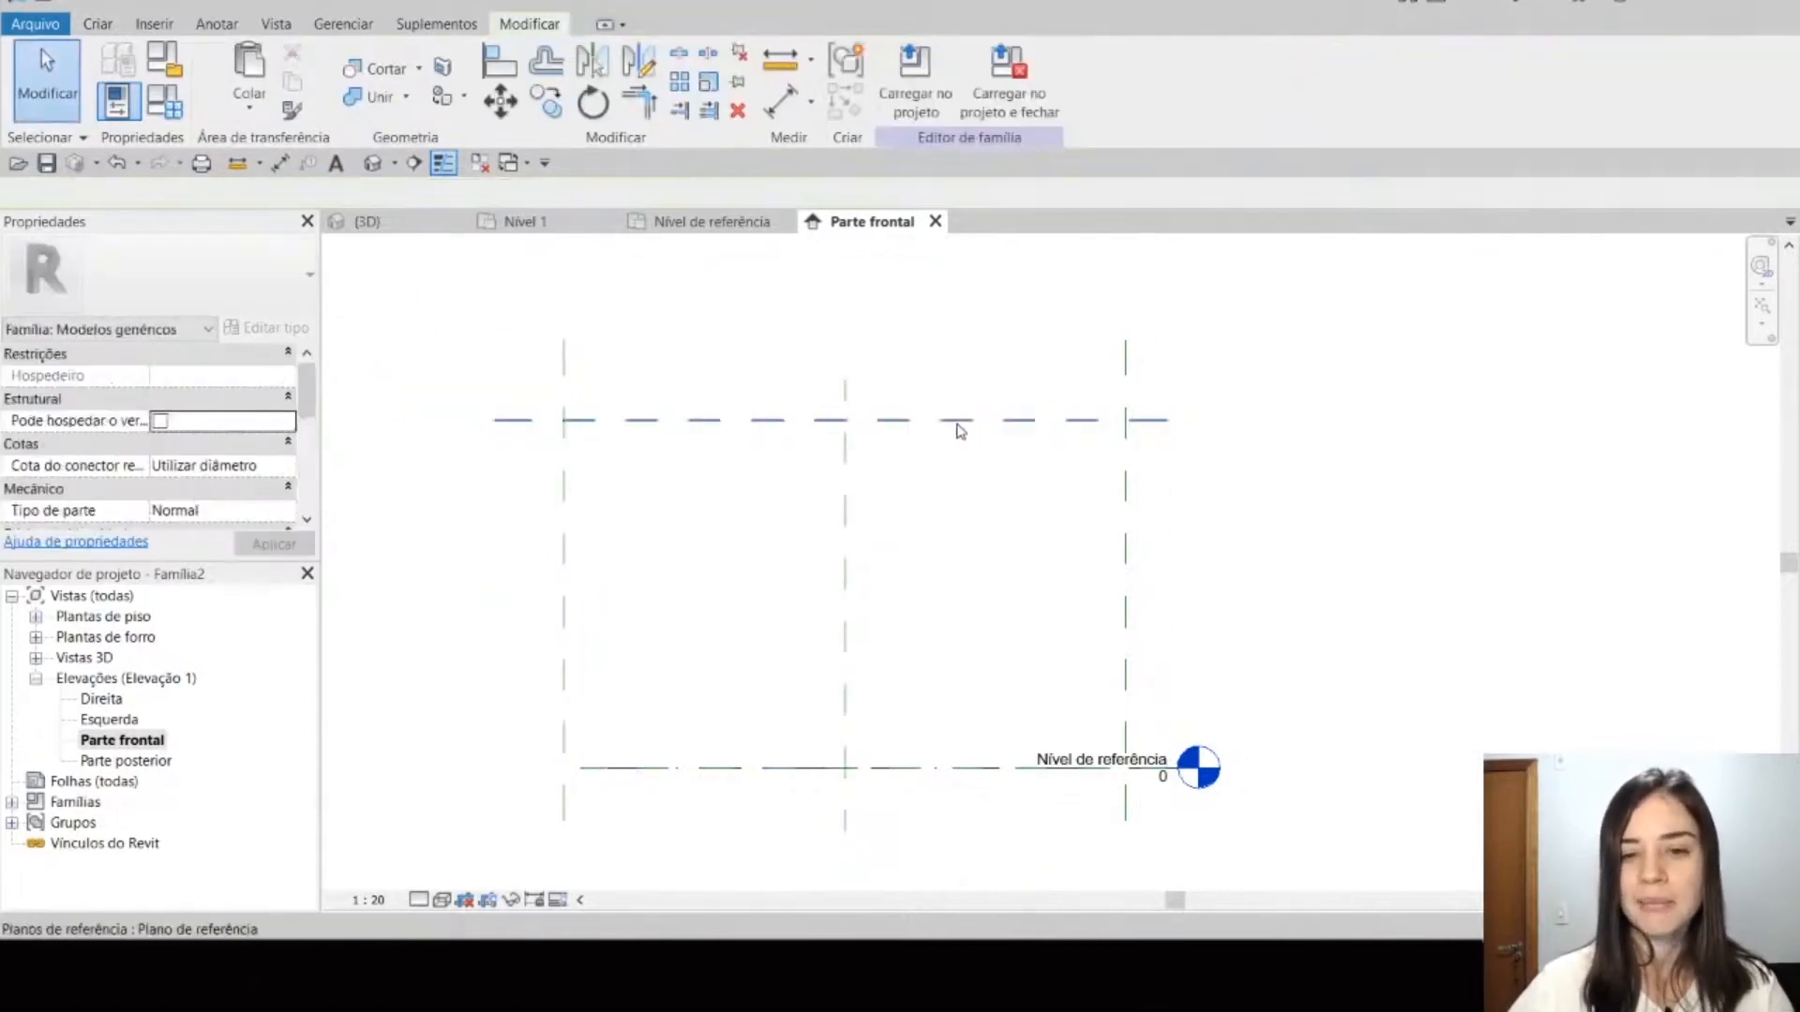
Step: Name the new horizontal reference plane Altura
left_click(957, 421)
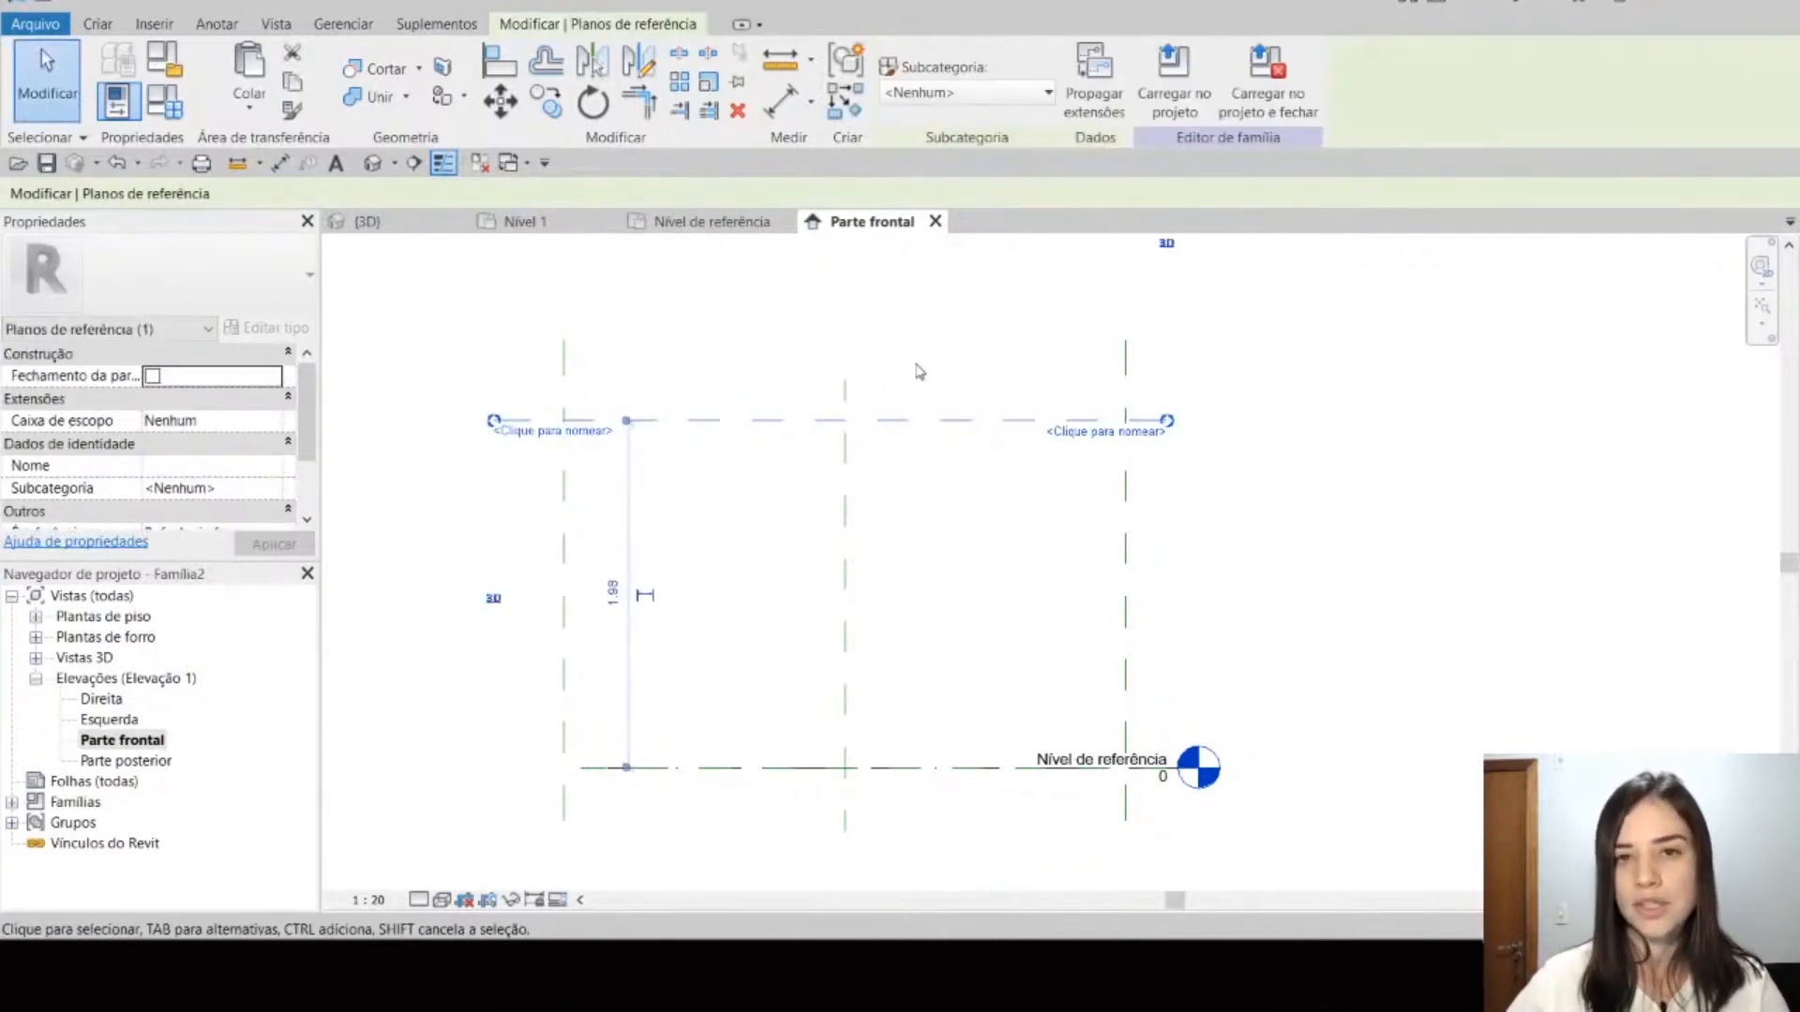
left_click(1095, 433)
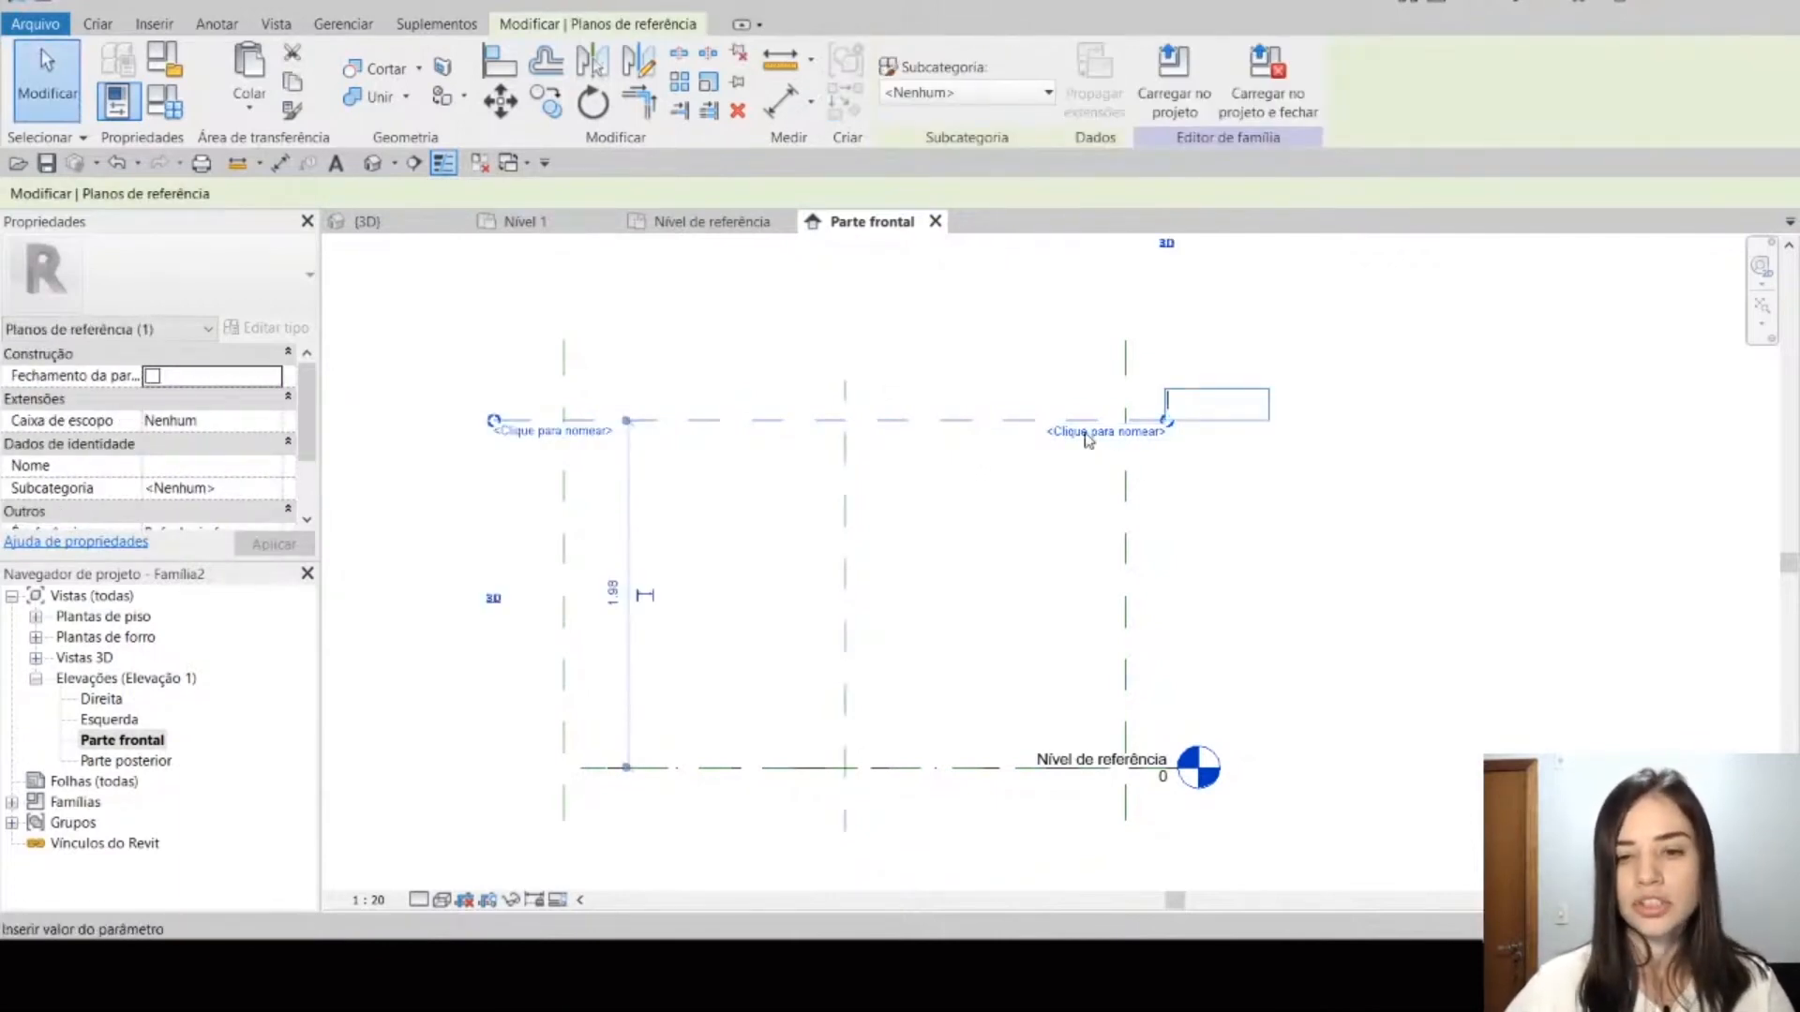
key("Caps_Lock")
type("A")
key("Caps_Lock")
type("ltura")
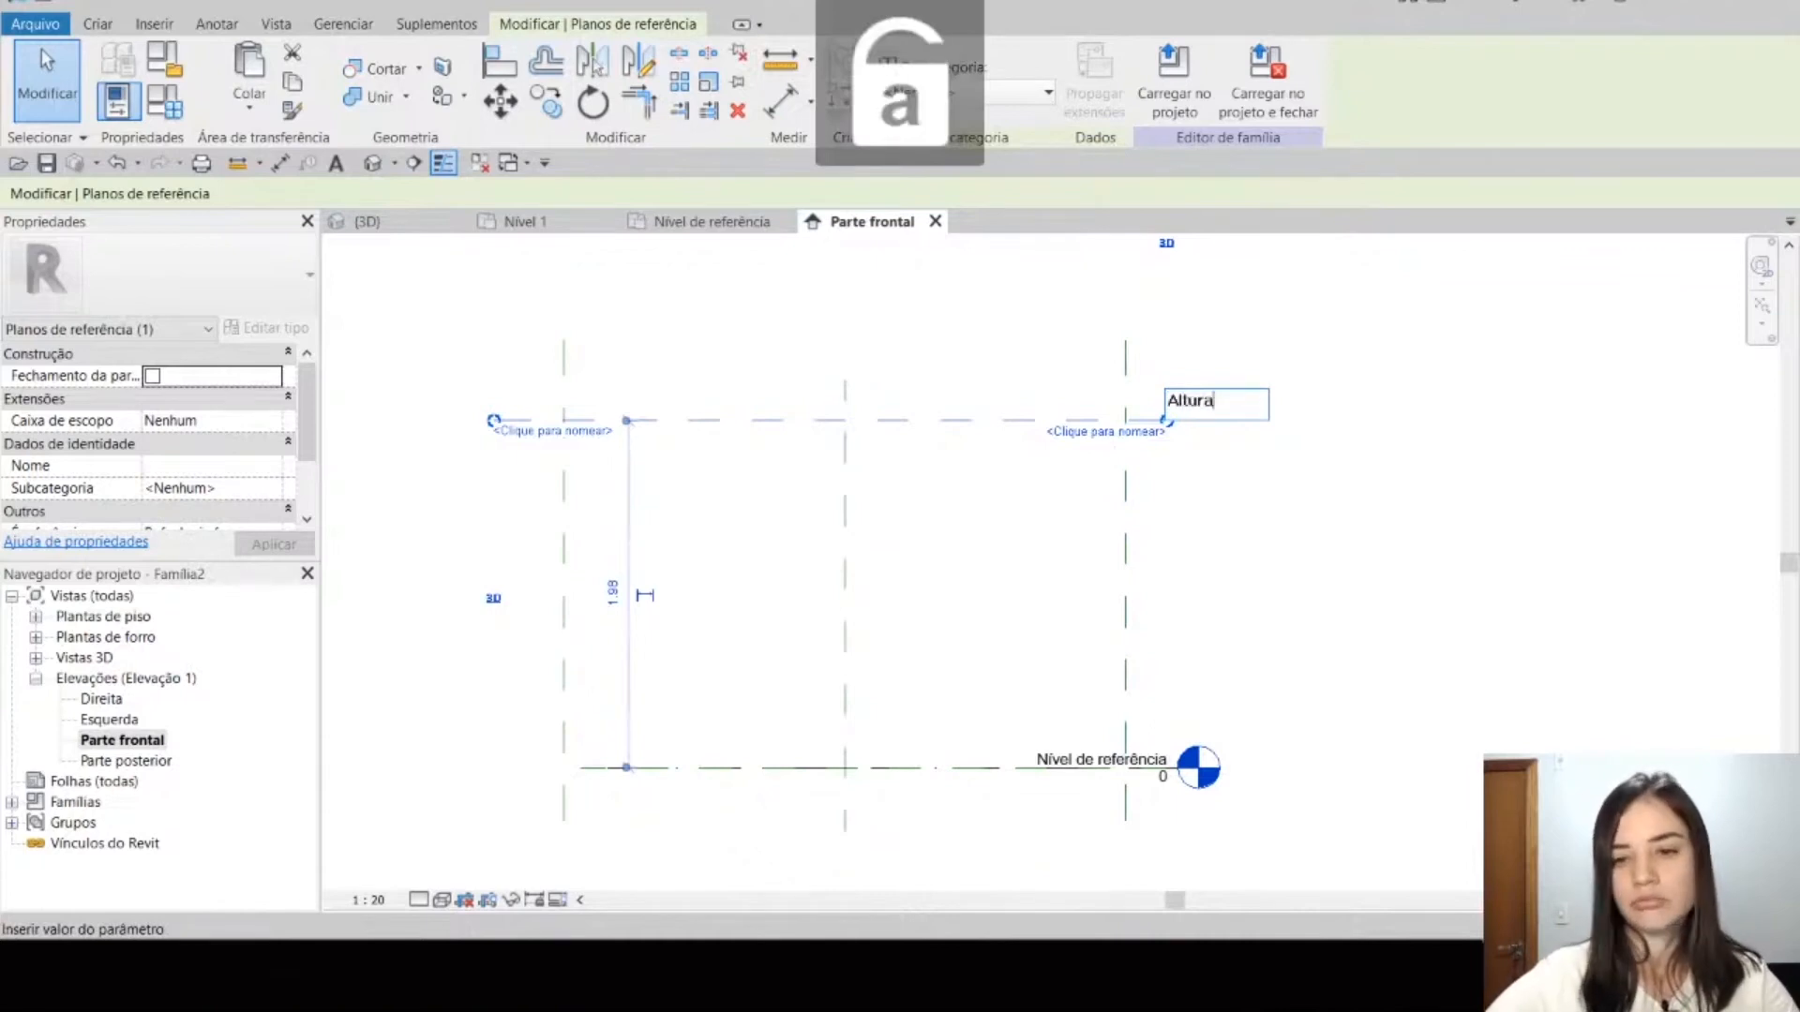
key("Return")
Step: Check the live chat messages in Chrome, and return to Revit in the kitchen project's {3D} view
key("alt+Tab")
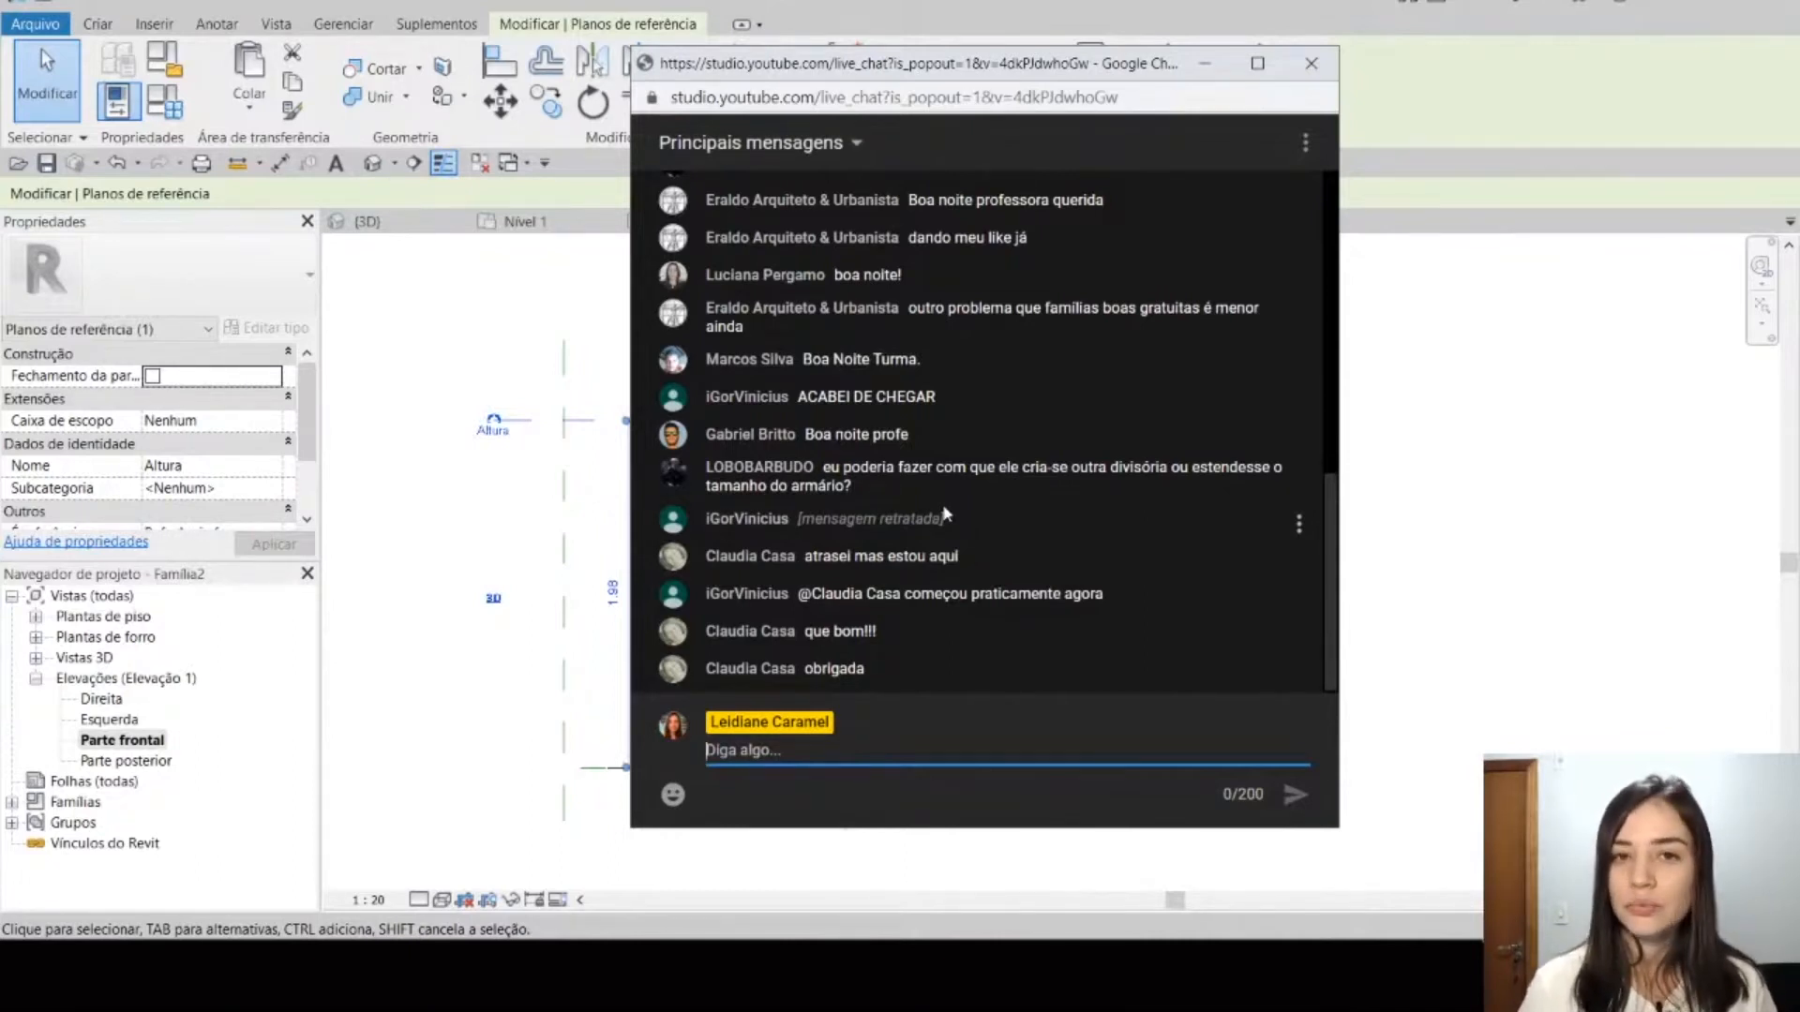
left_click(422, 304)
left_click(379, 224)
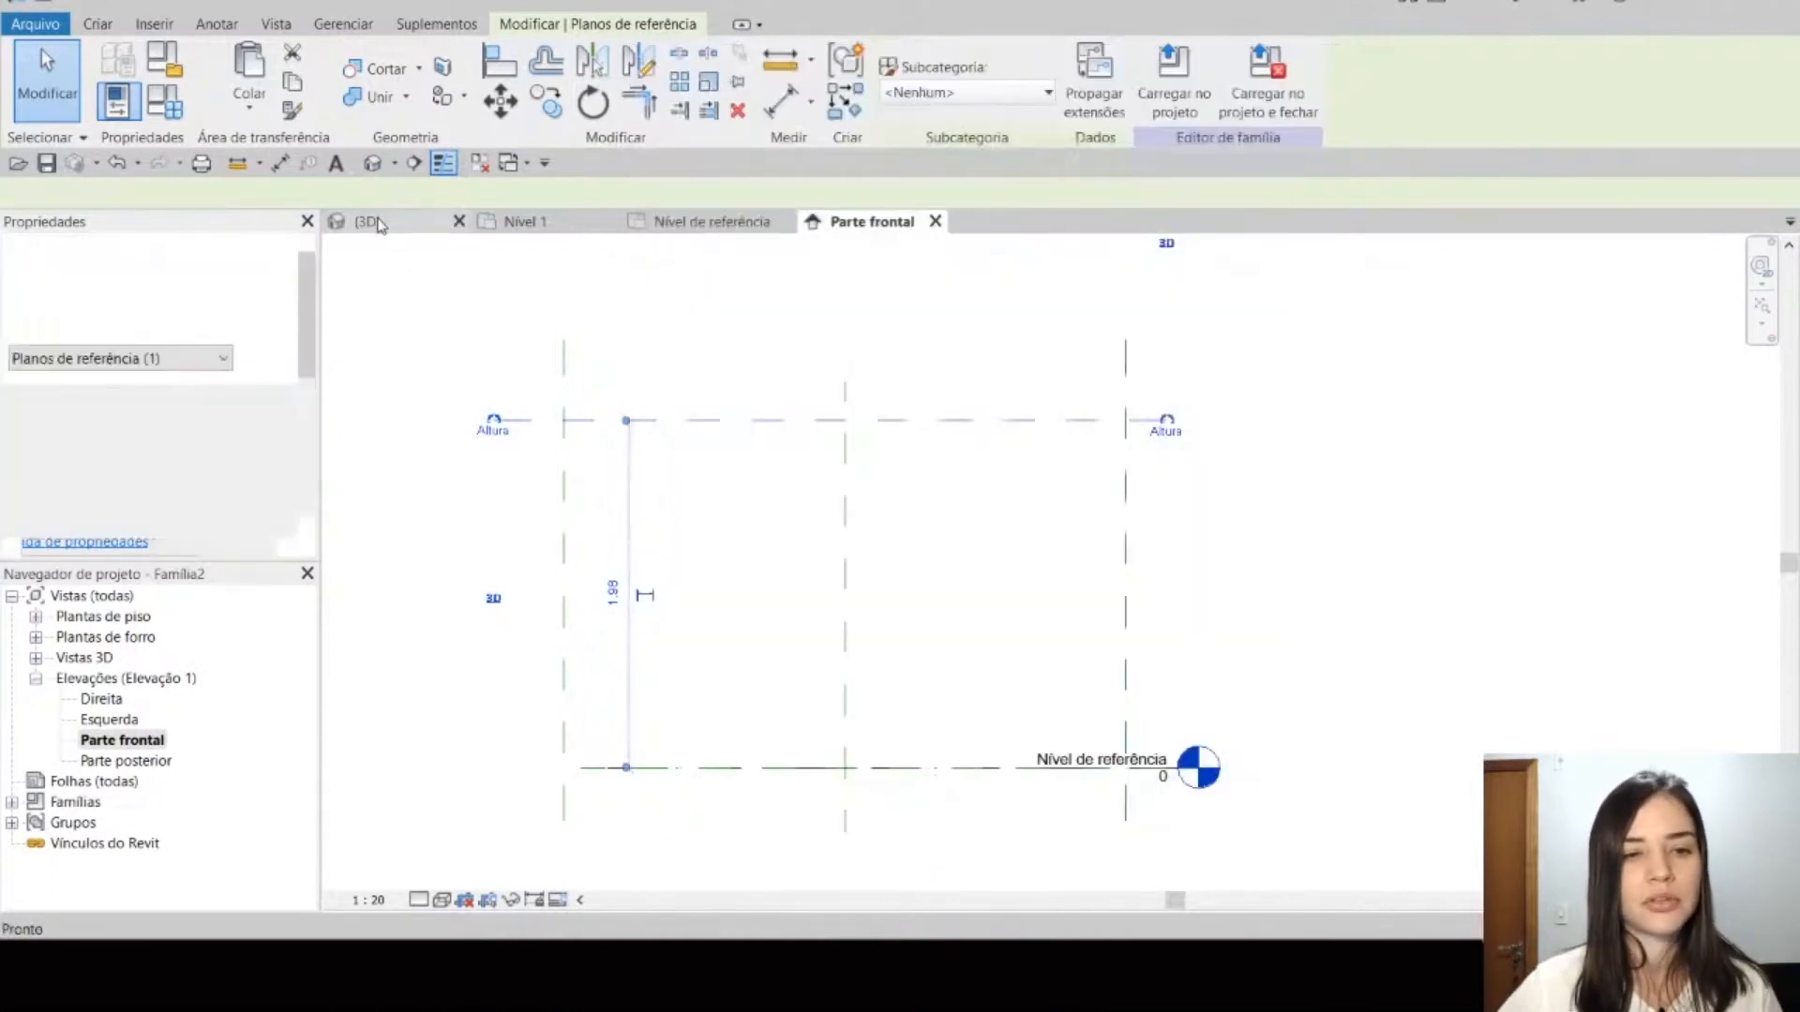
scroll(930, 465, "up", 4)
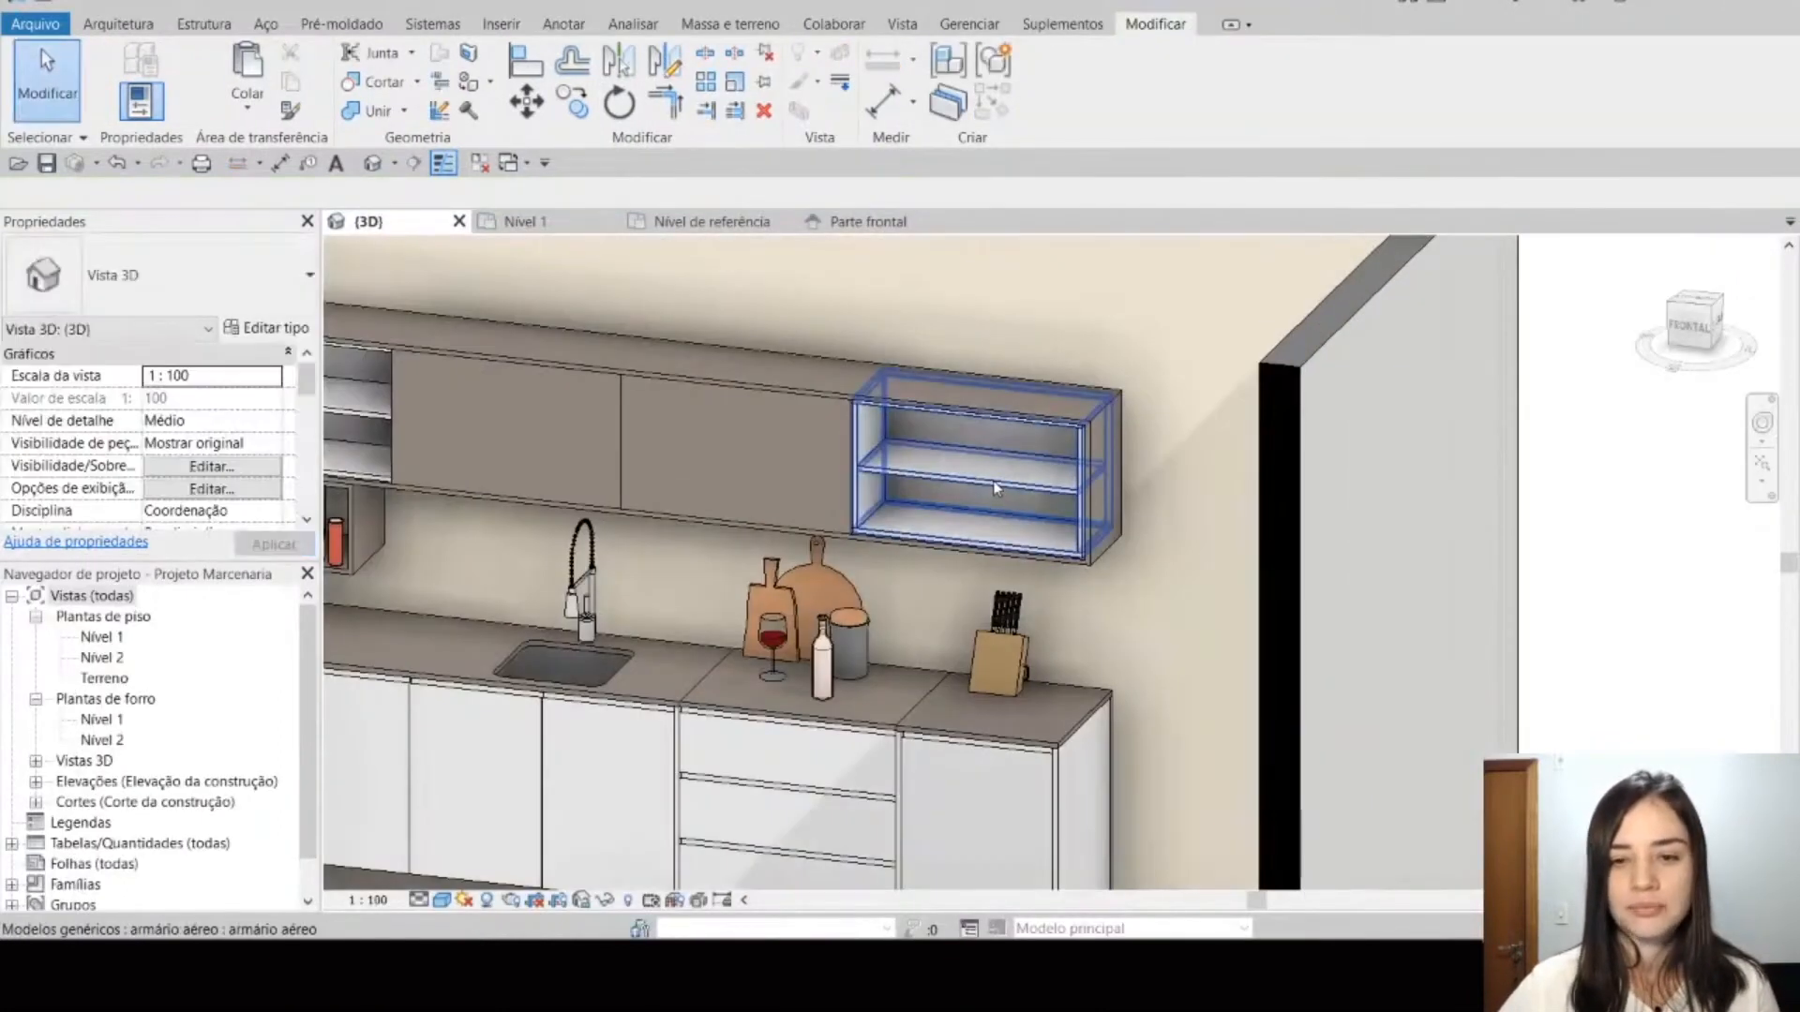
Step: Compare the open armário aéreo at the end of the wall row with the adjacent closed-door cabinet, selecting each in turn
left_click(991, 480)
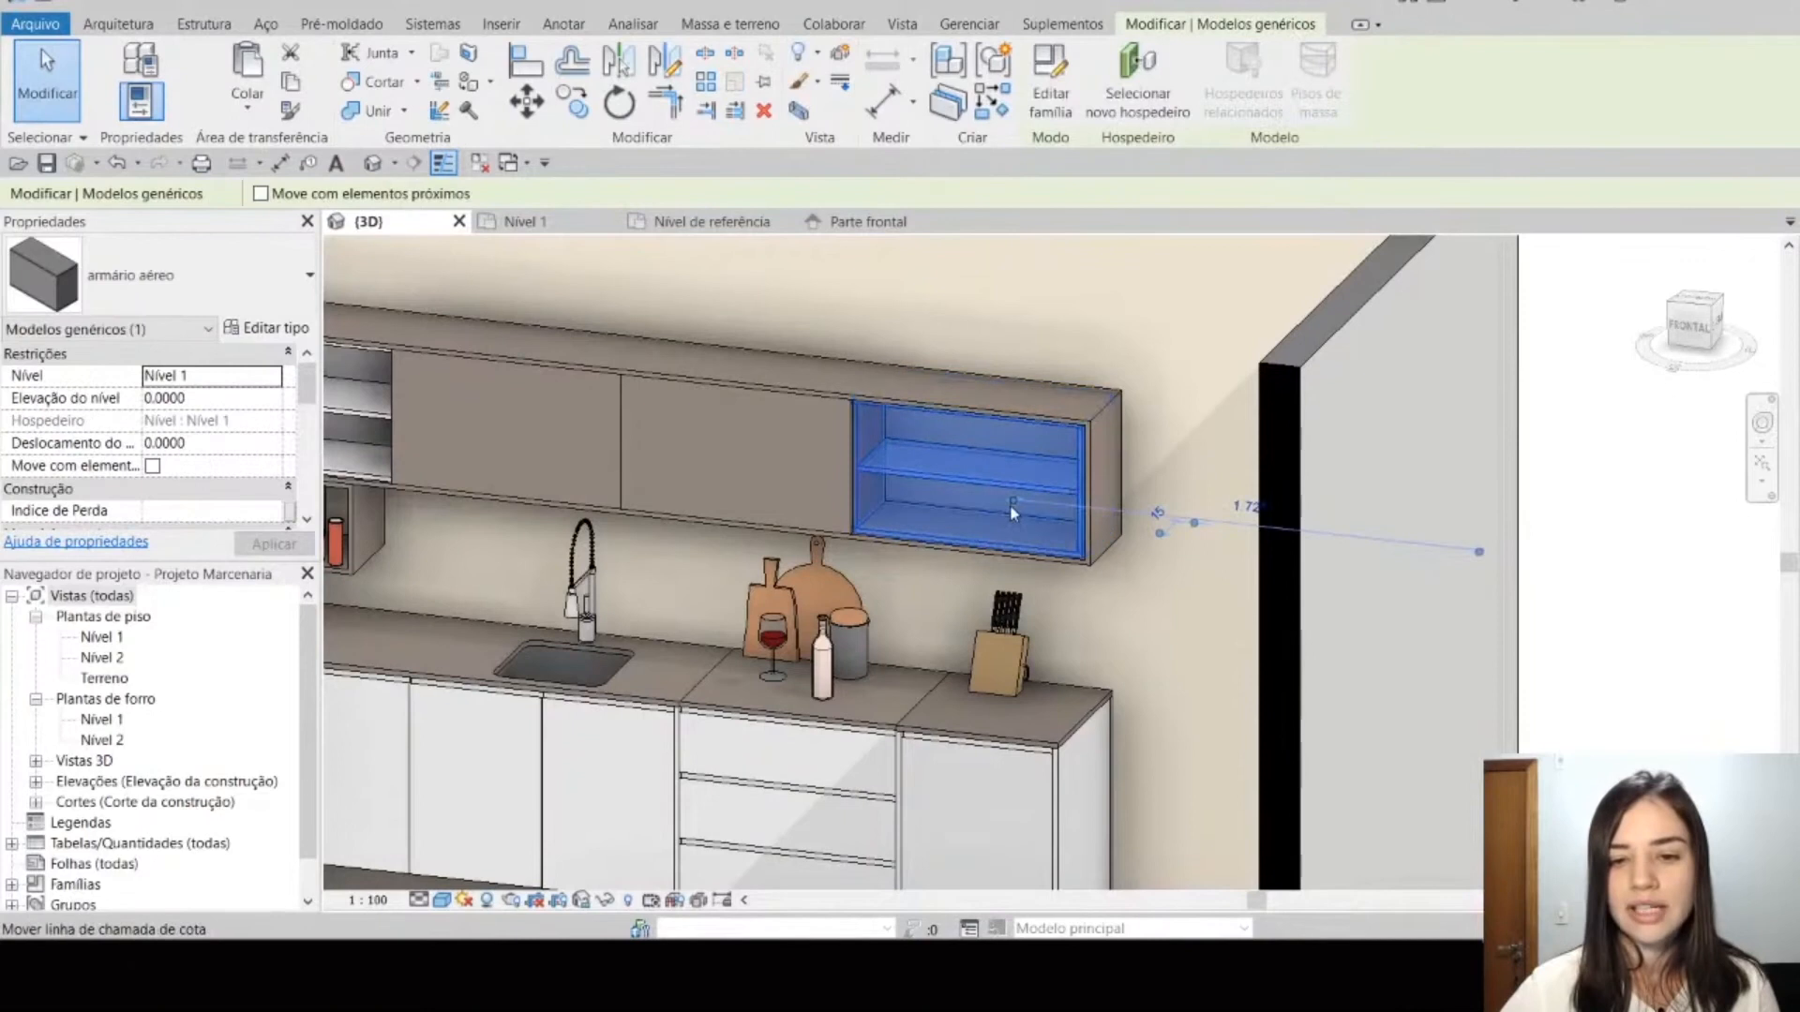
scroll(1003, 497, "up", 3)
key("Escape")
middle_click_drag(853, 457, 1042, 504)
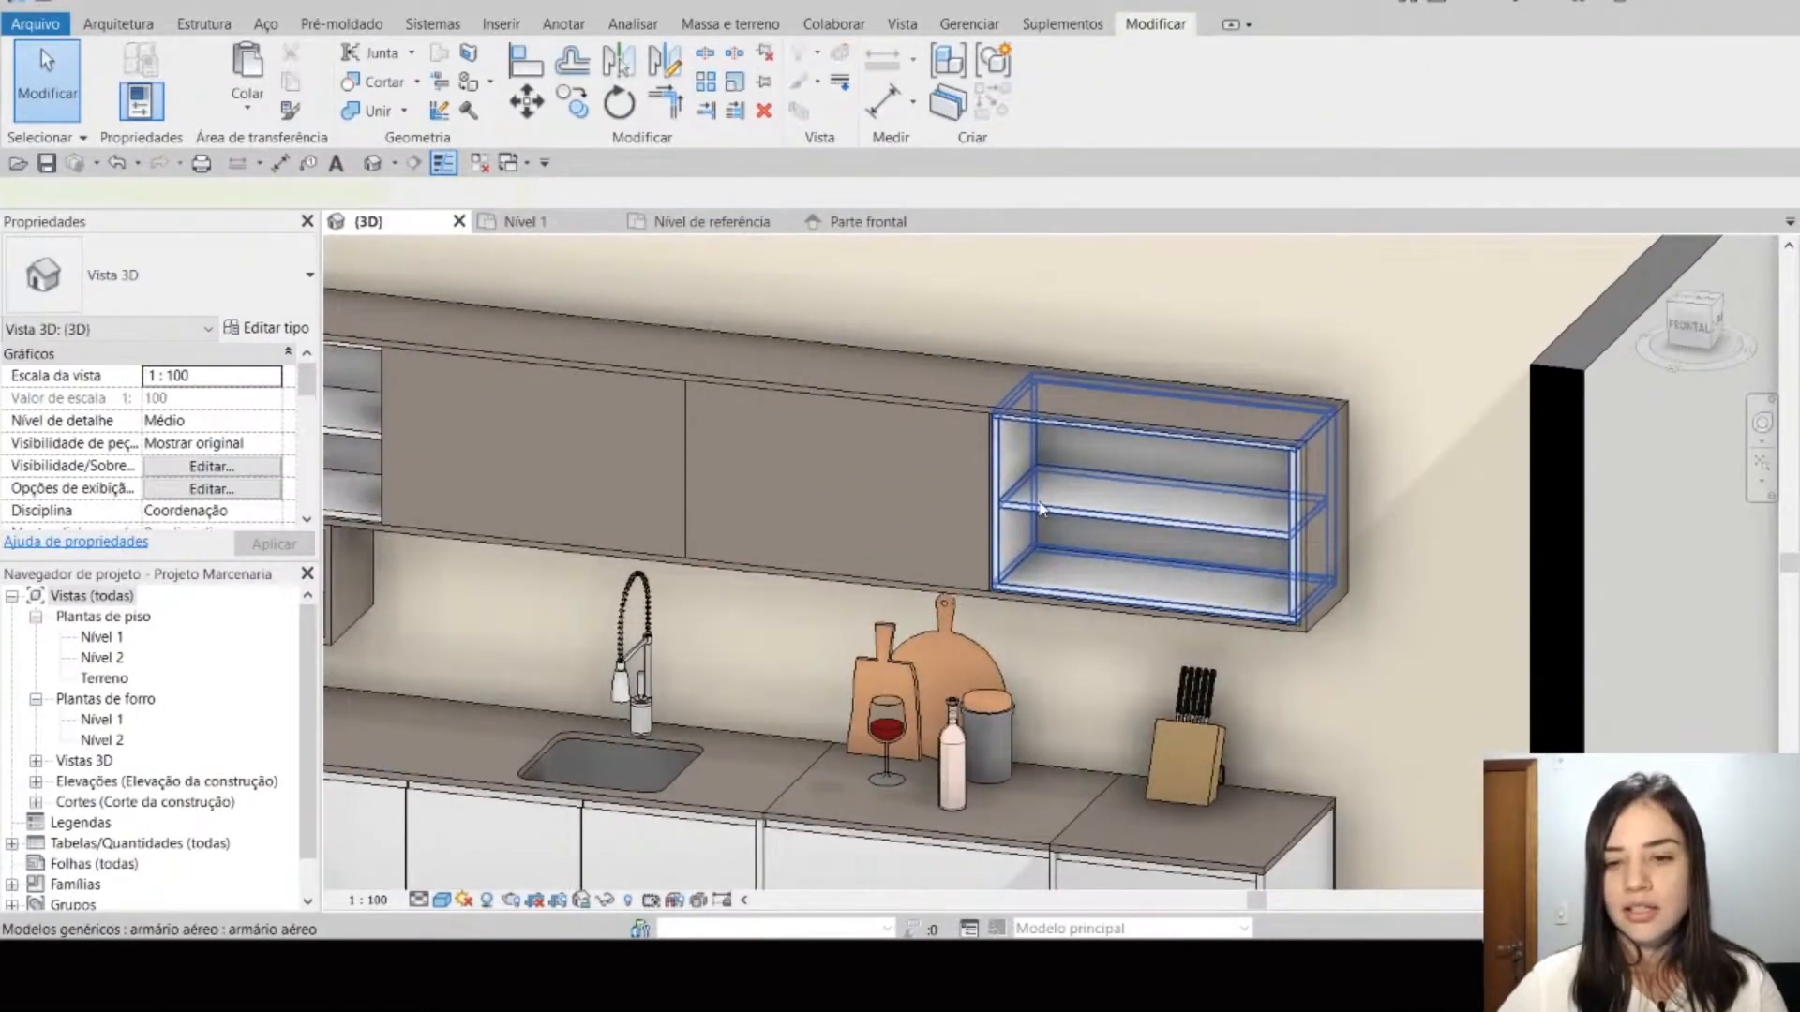
left_click(1038, 501)
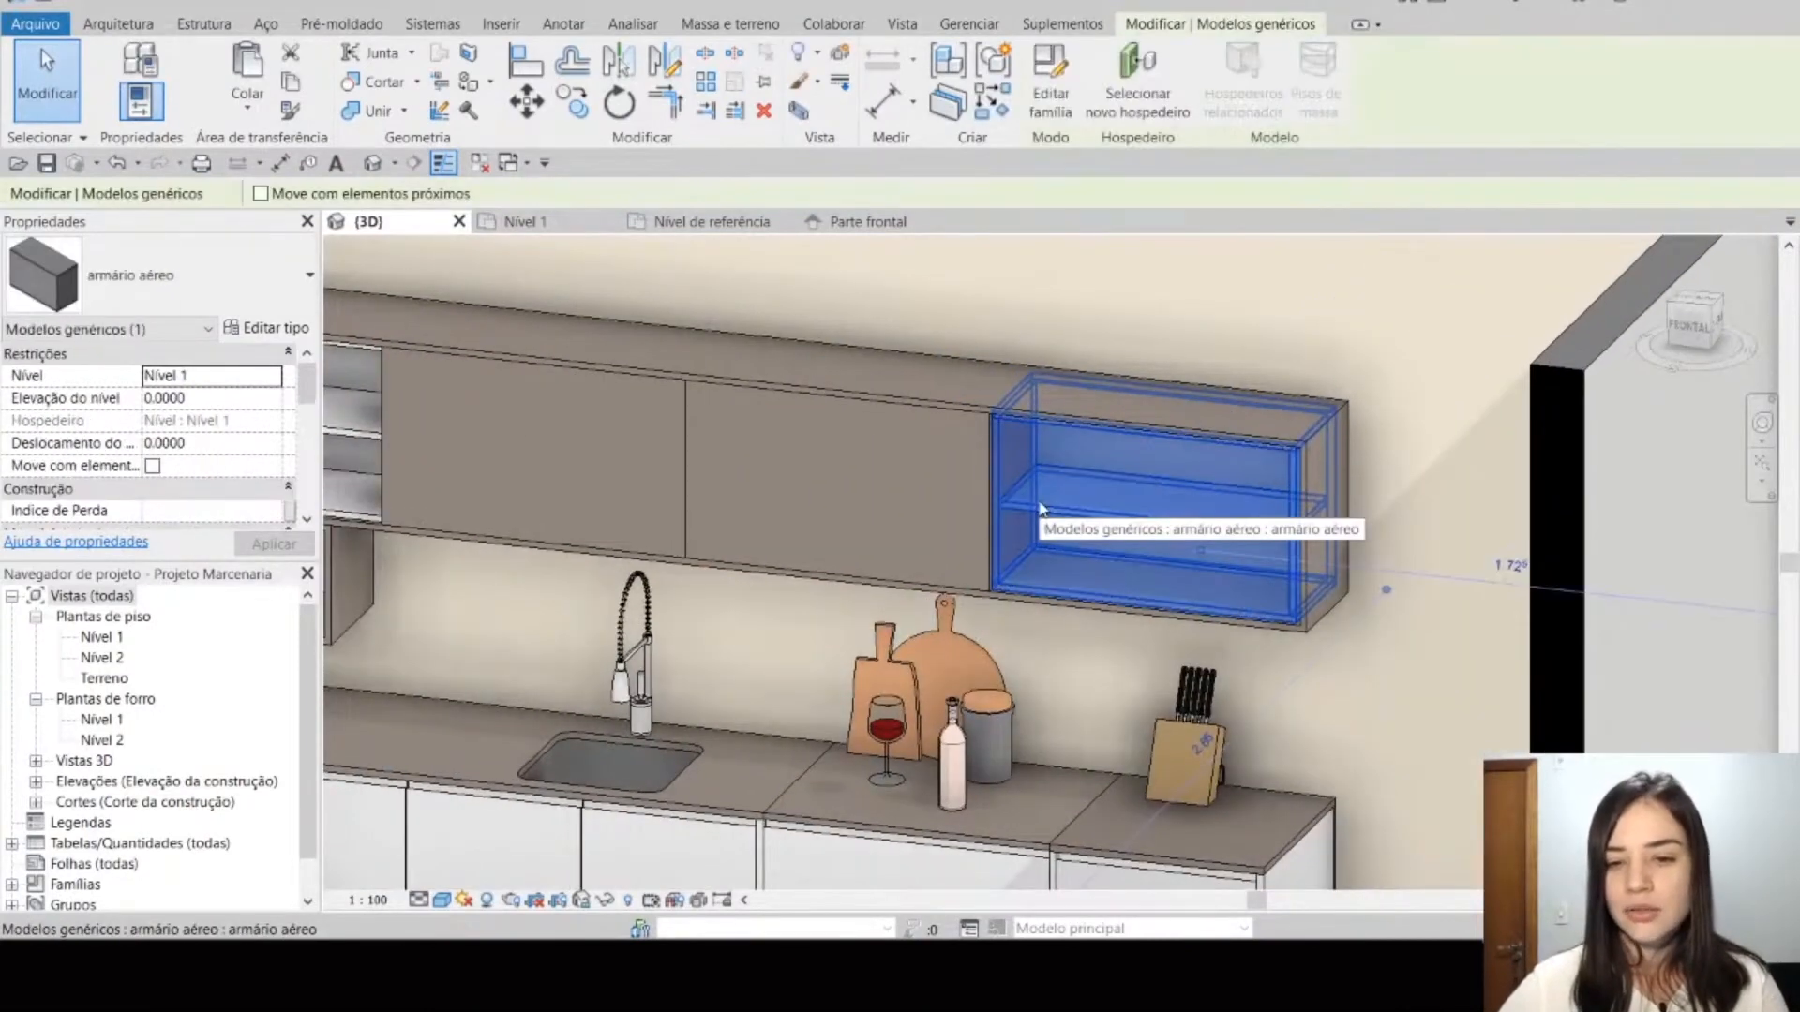
left_click(691, 449)
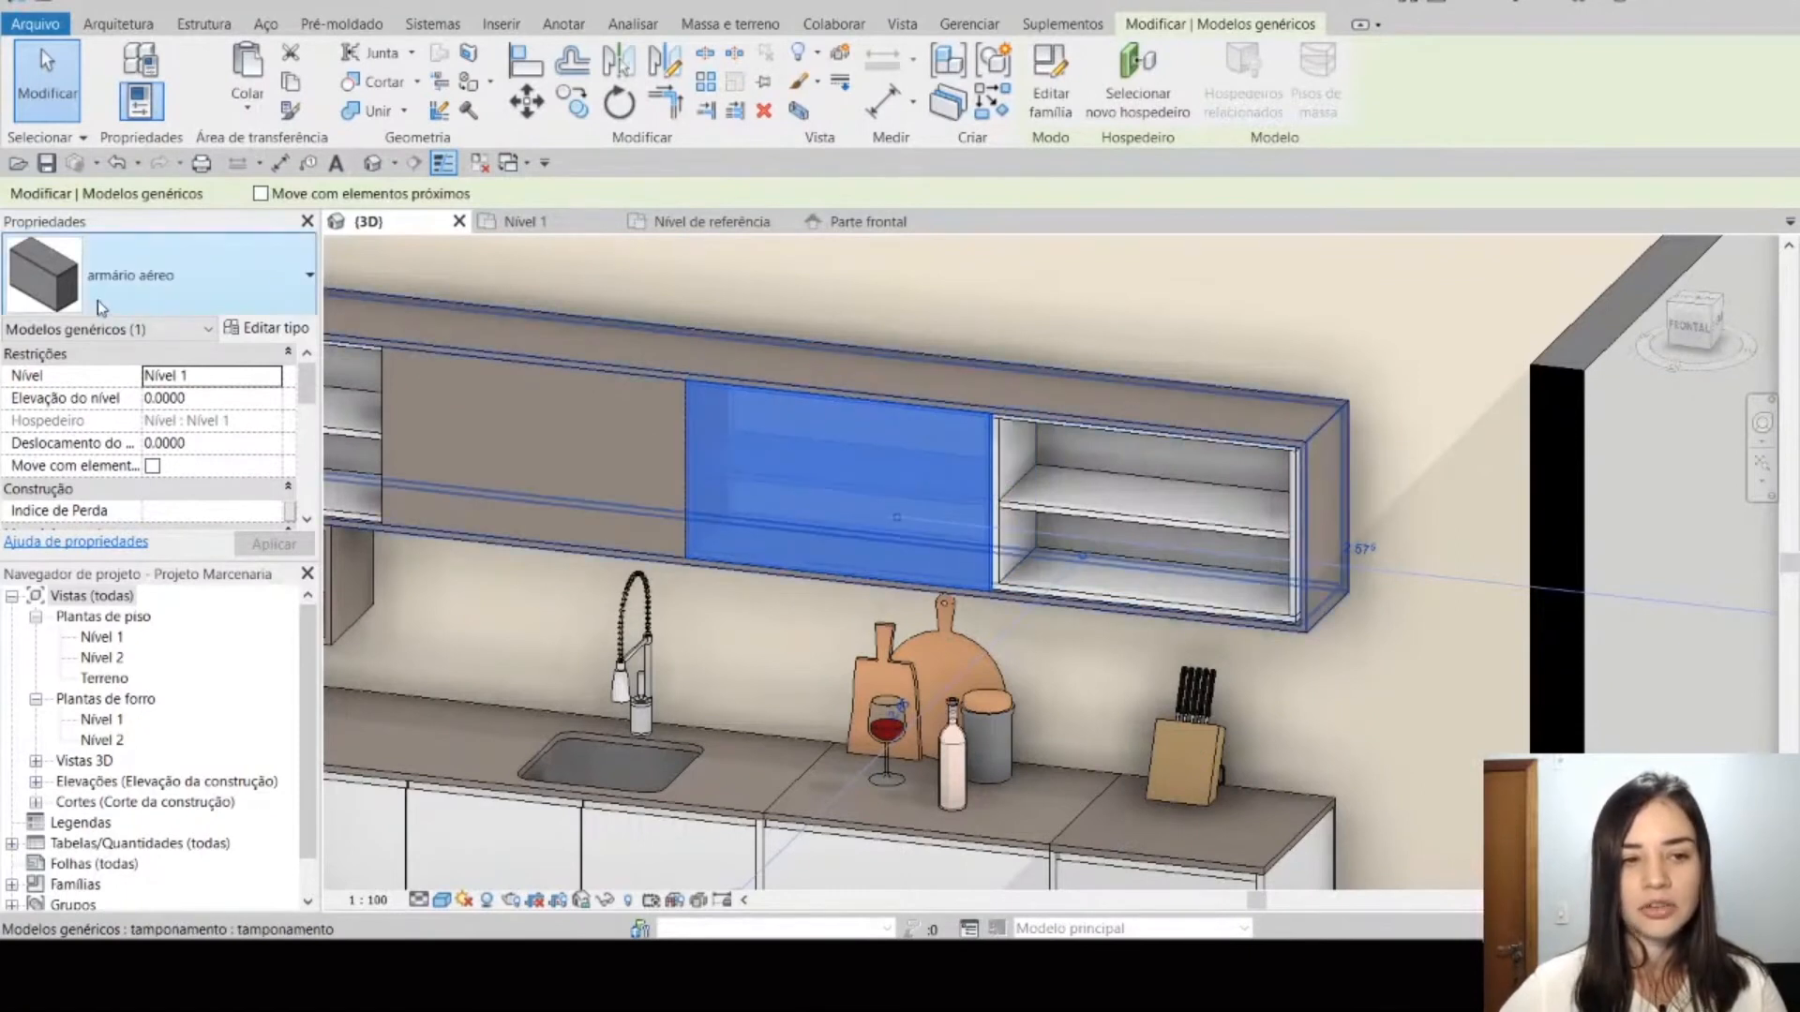
left_click(1078, 511)
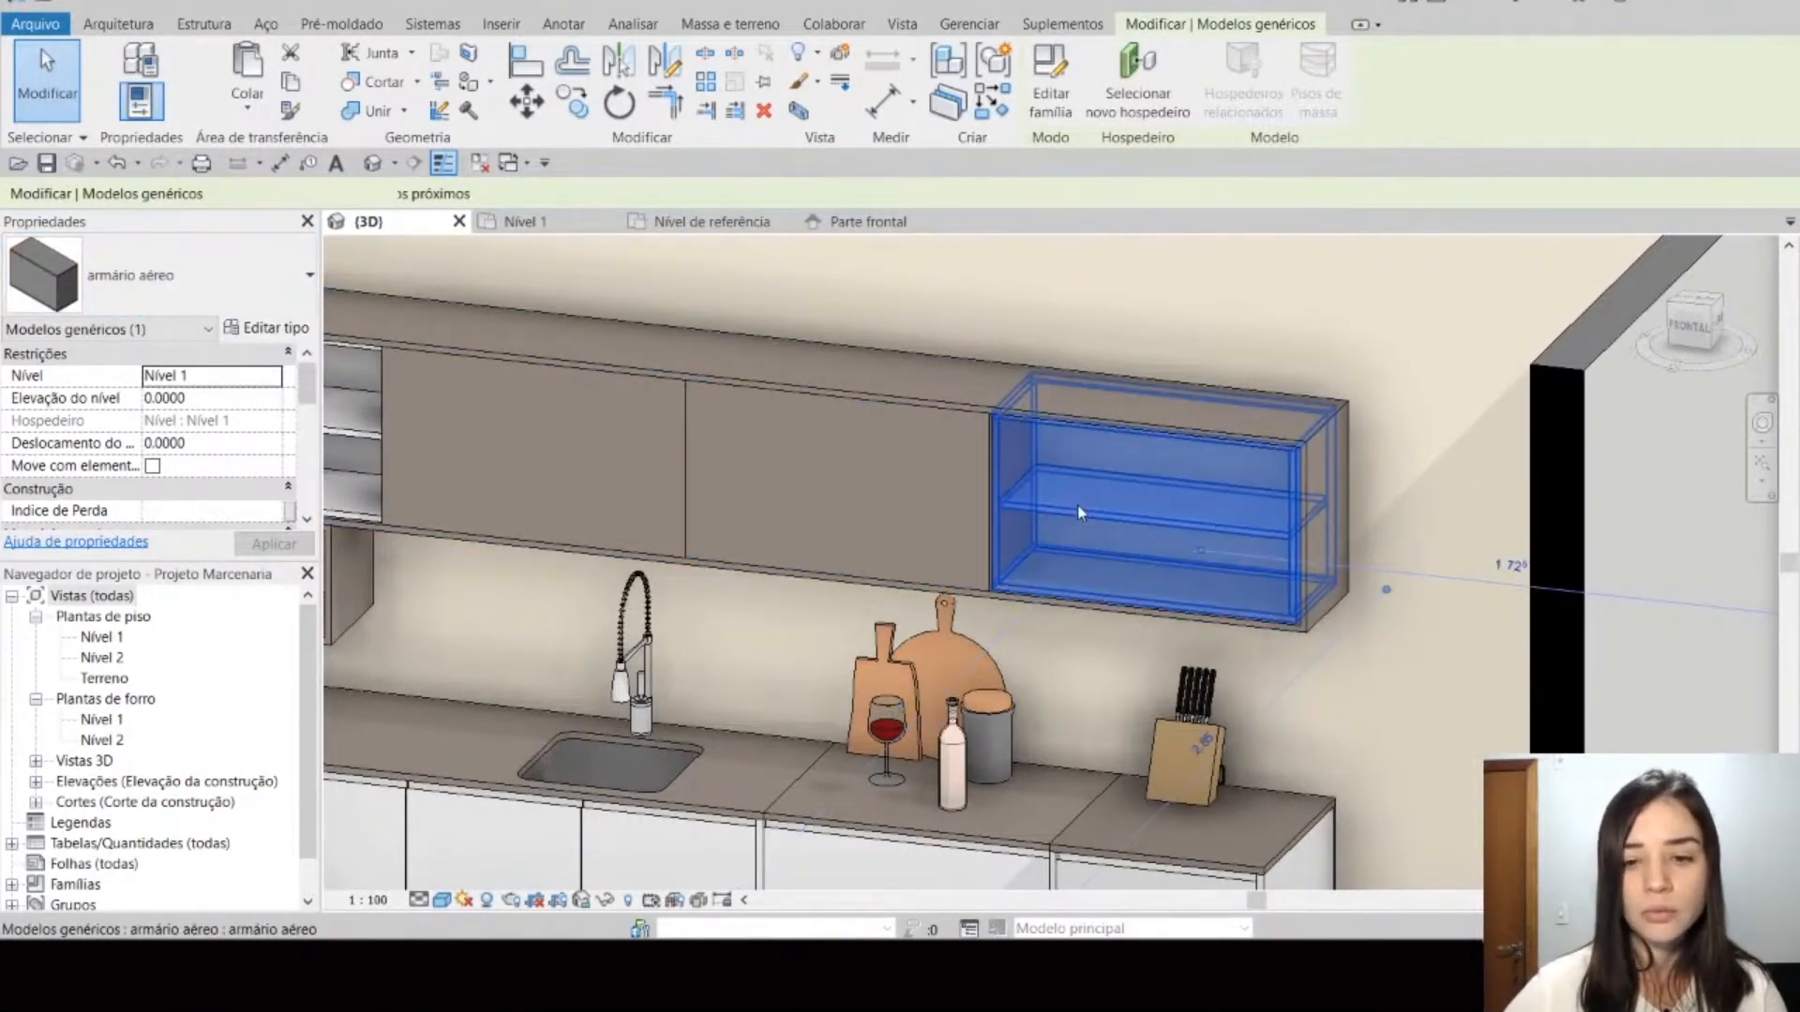
left_click(980, 489)
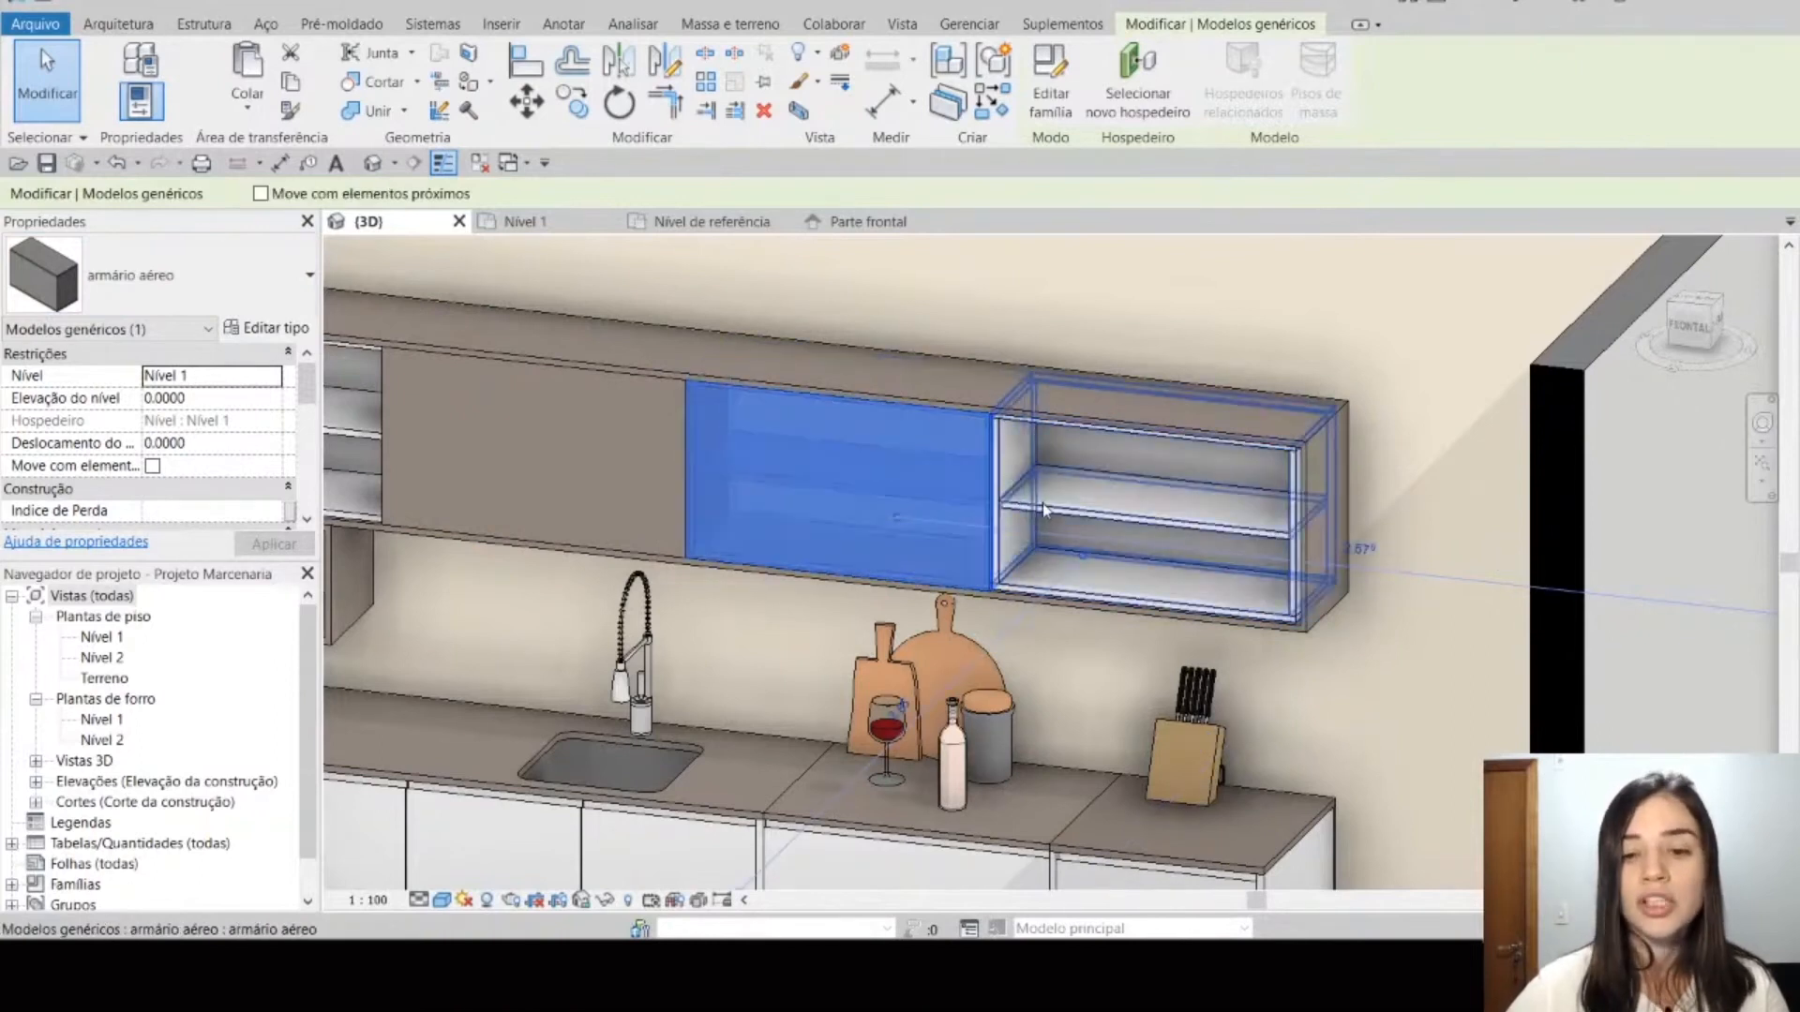
Step: Turn on Porta Visível for the open armário aéreo at the far end of the wall row, beside the closed-door cabinet
left_click(1104, 508)
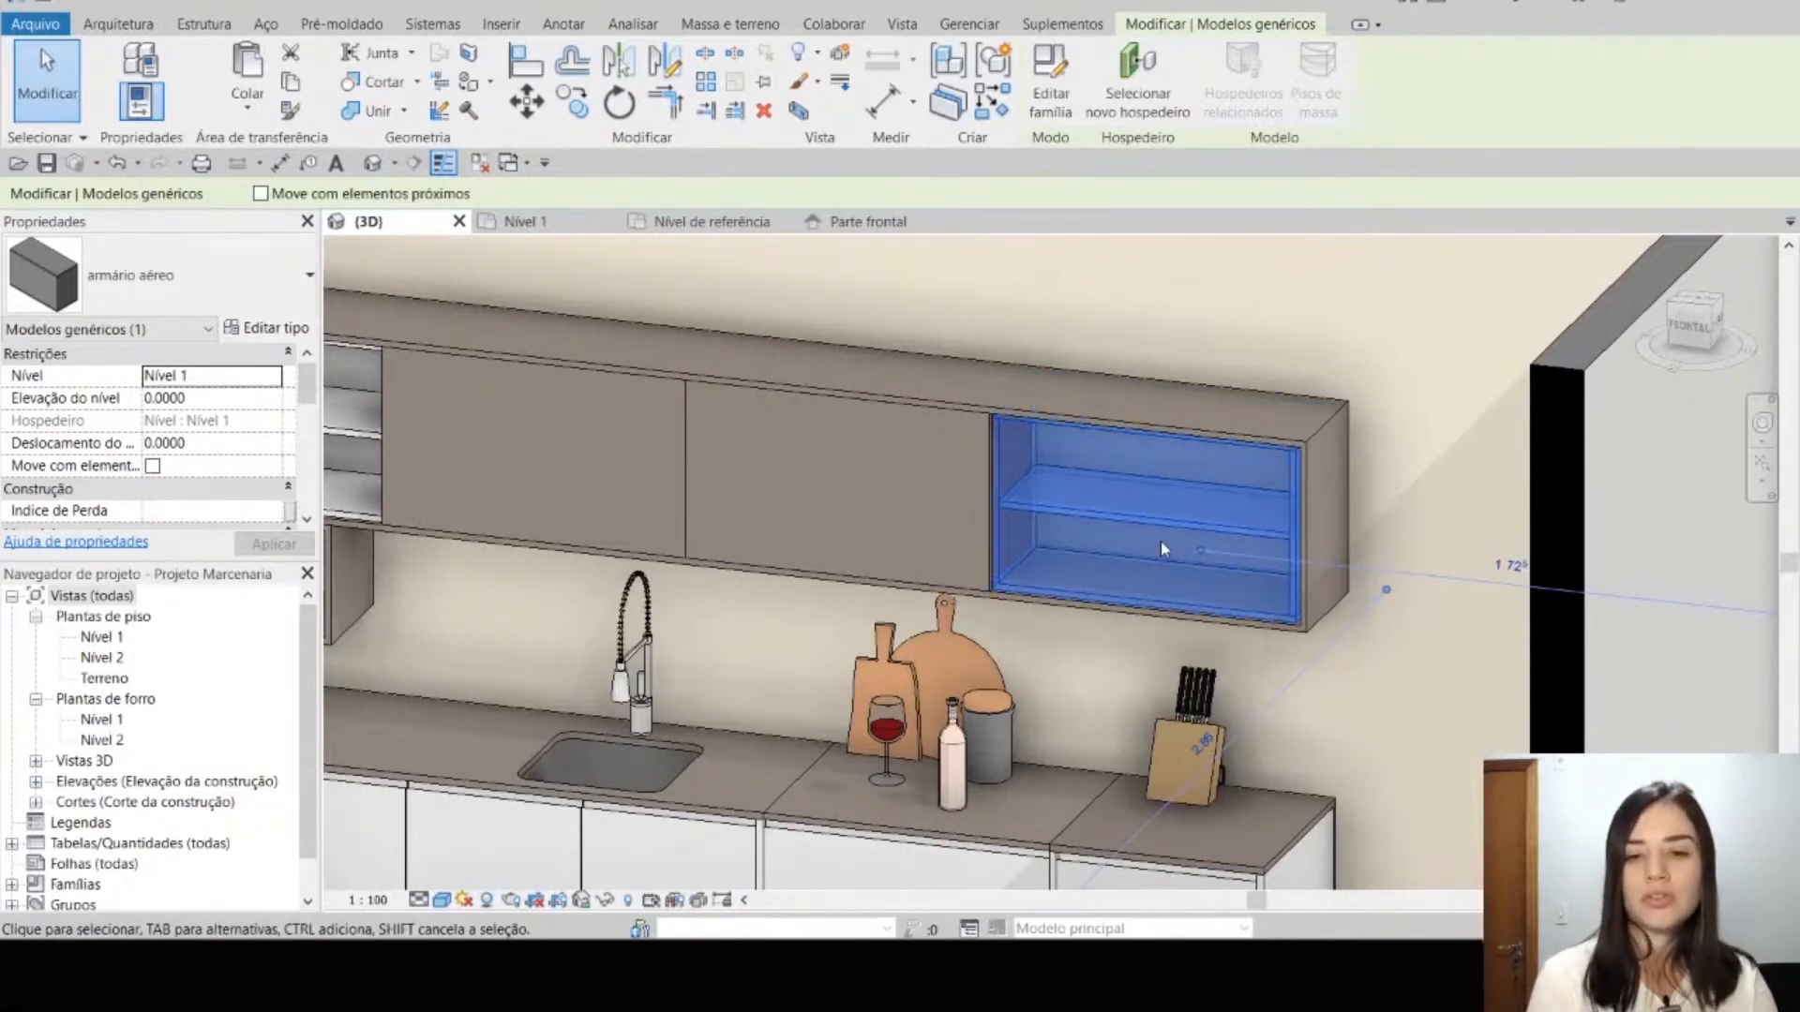
scroll(159, 435, "down", 3)
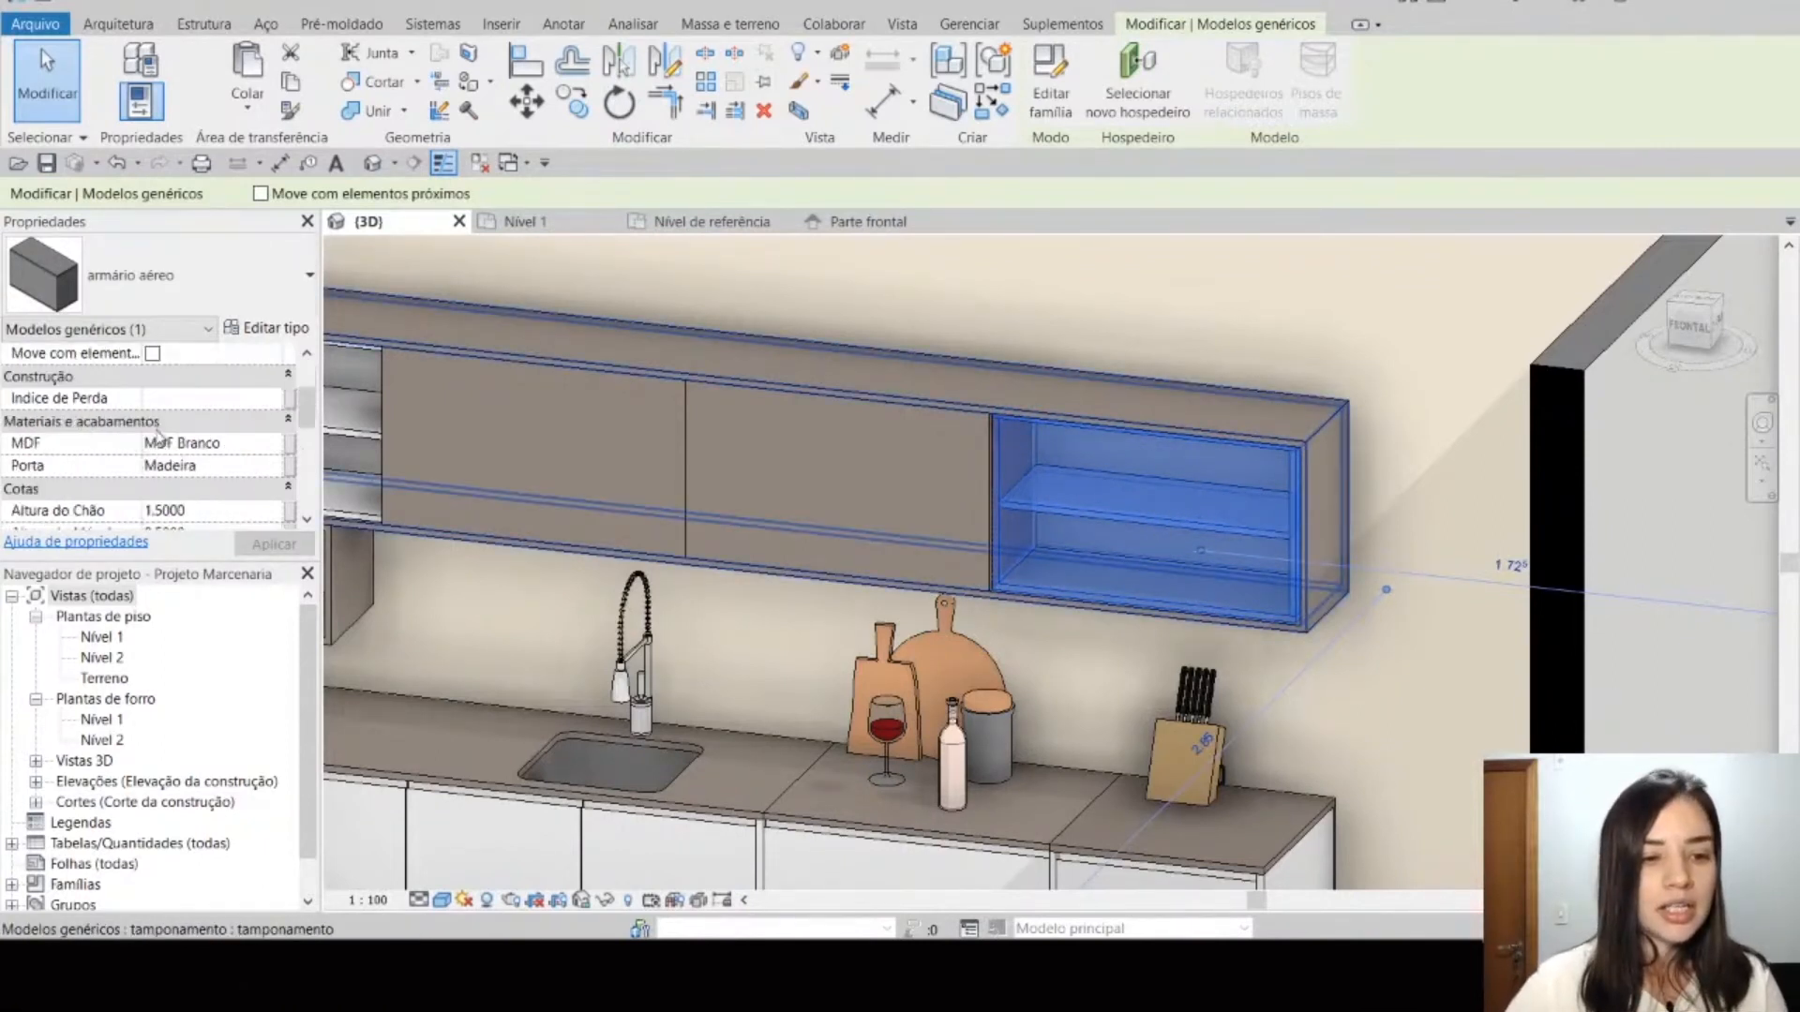
scroll(150, 449, "down", 6)
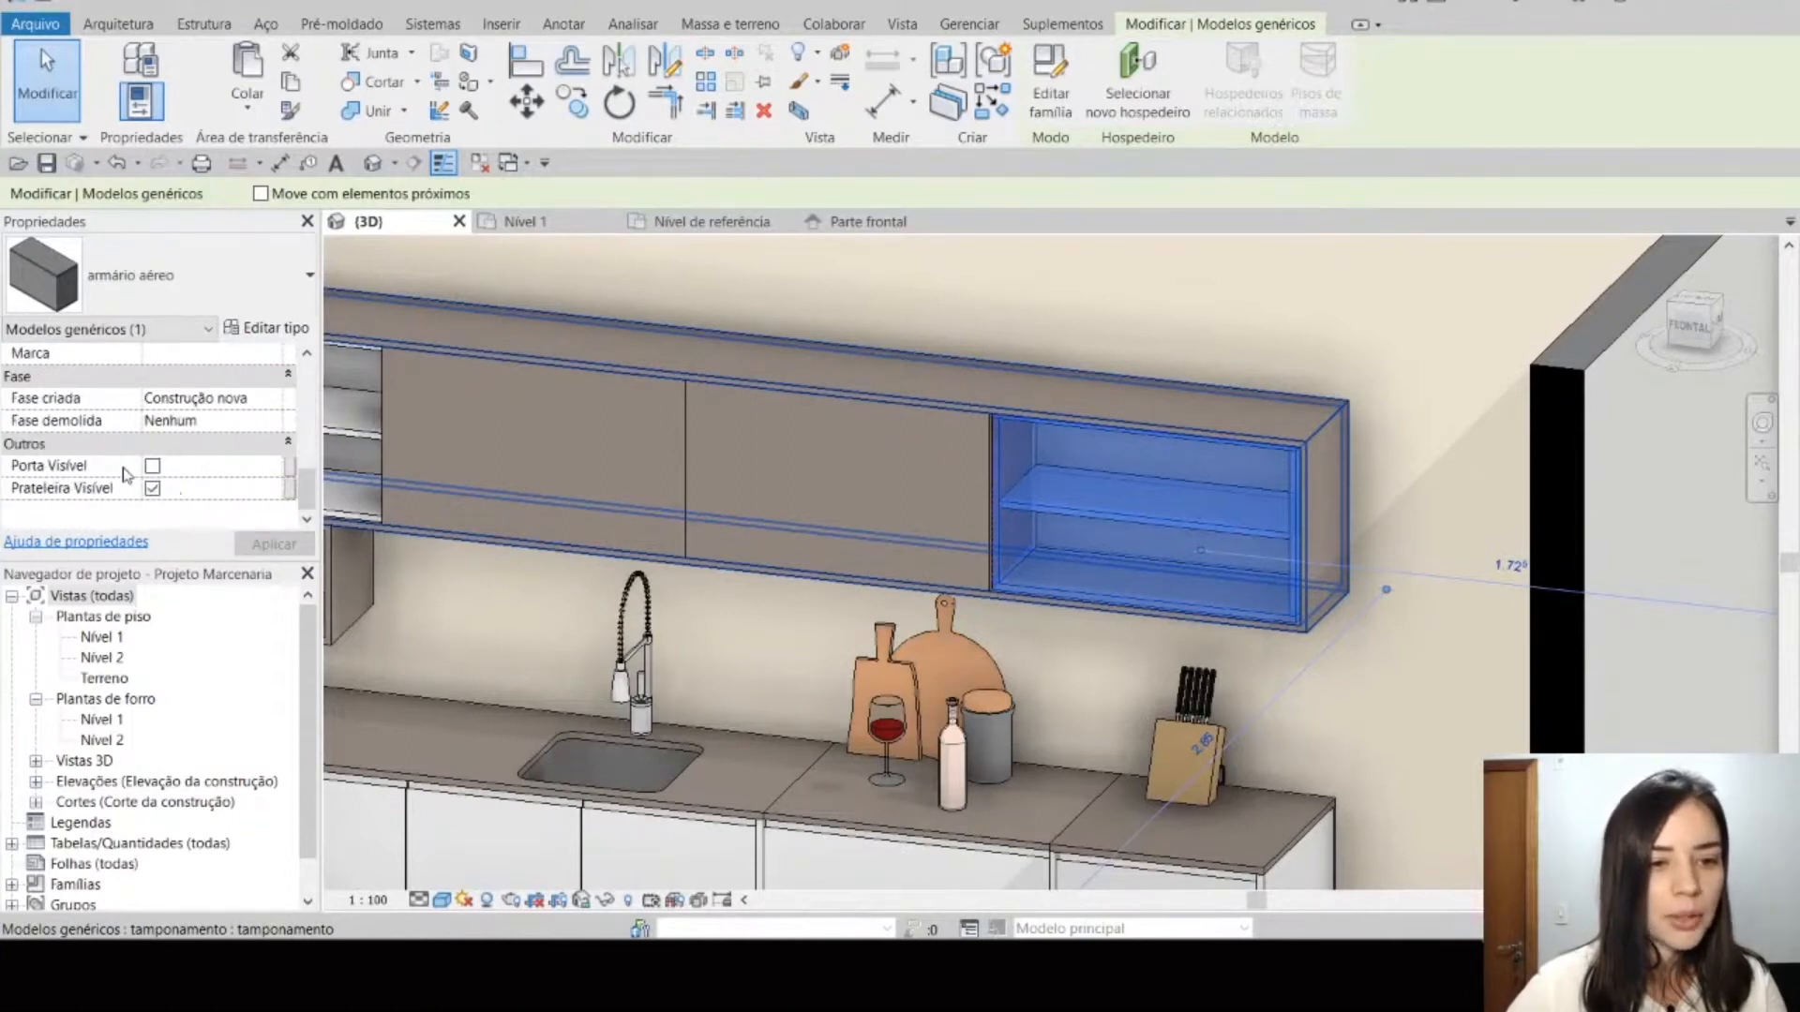
left_click(151, 466)
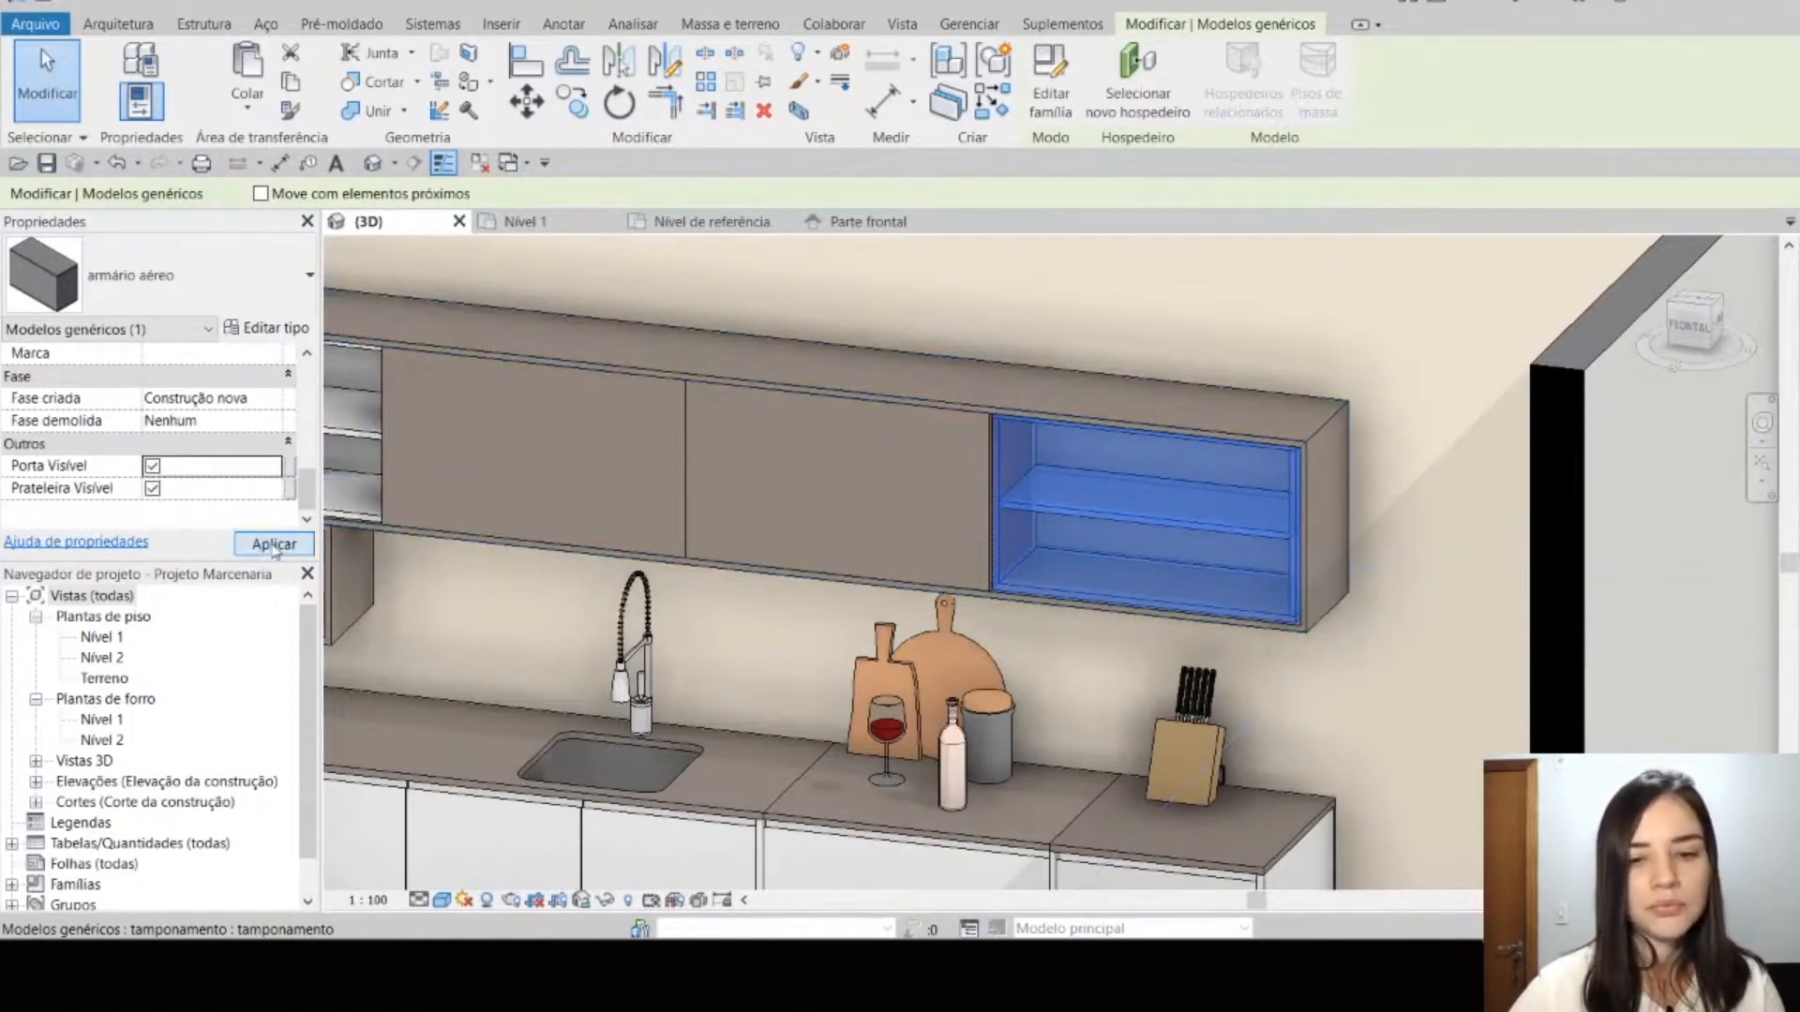
left_click(274, 544)
key("Escape")
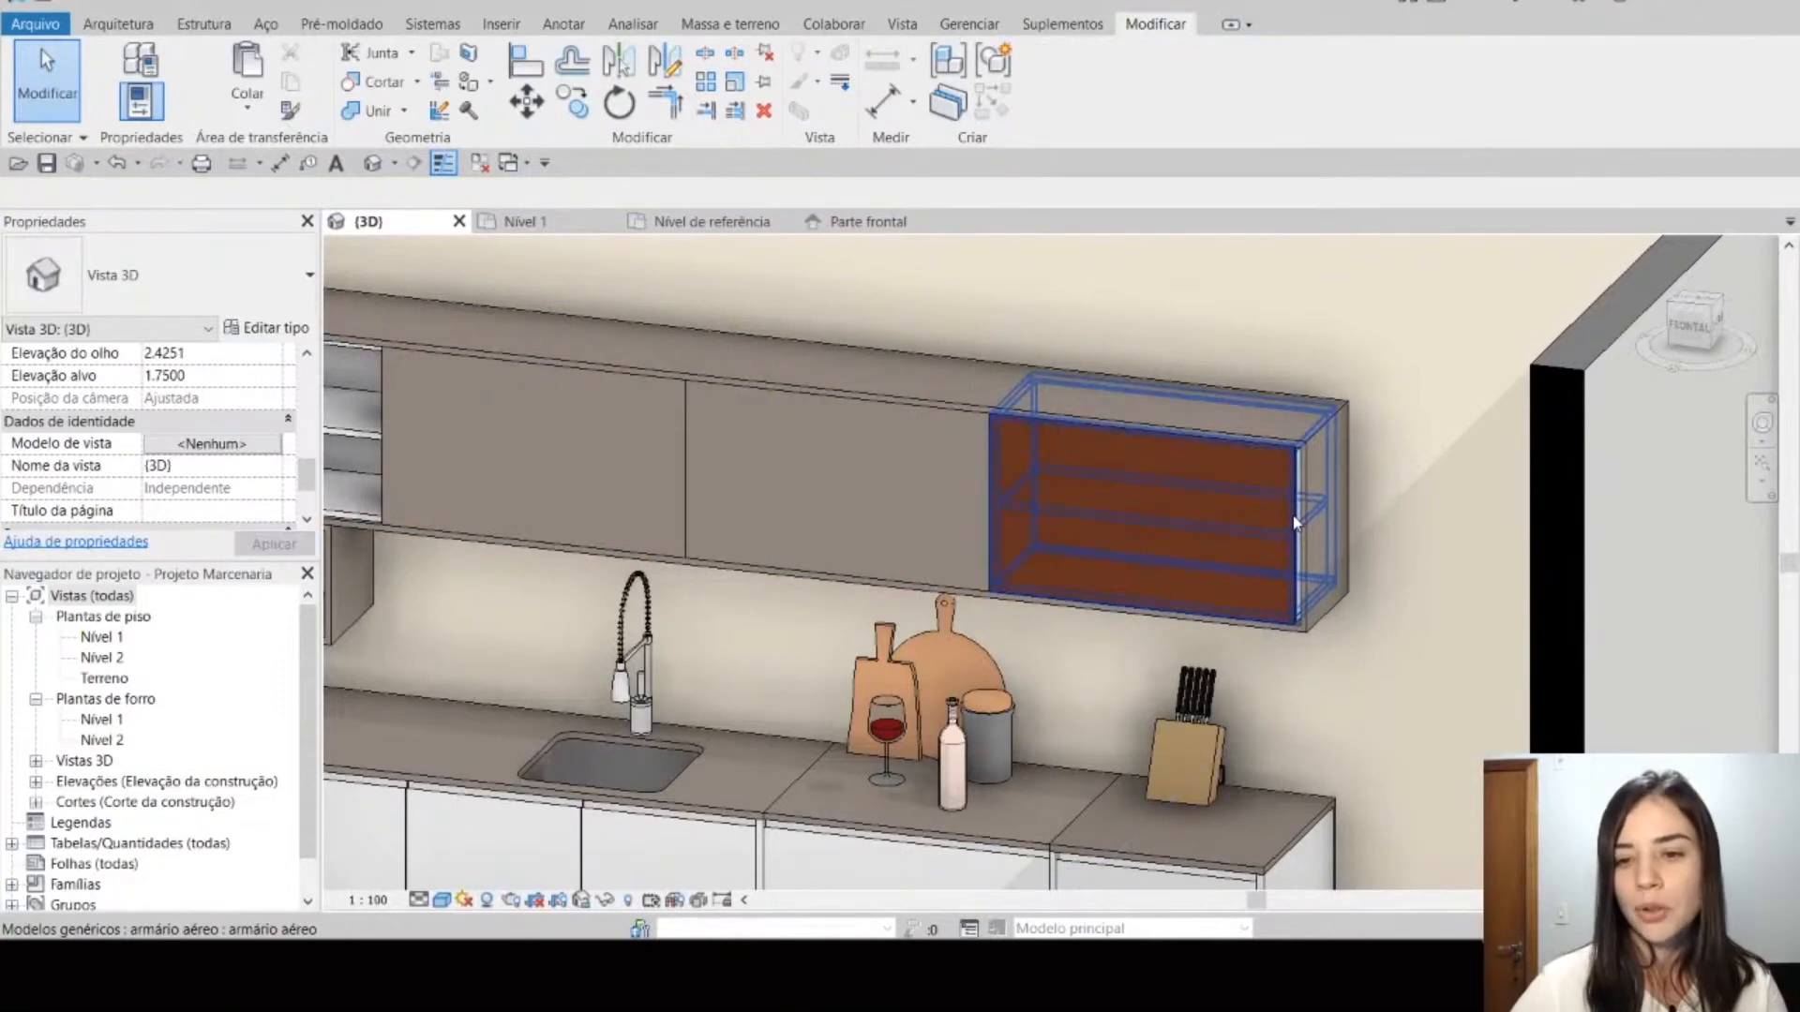
Step: Turn off Porta Visível for the armário aéreo next to the end cabinet of the wall row
left_click(1294, 523)
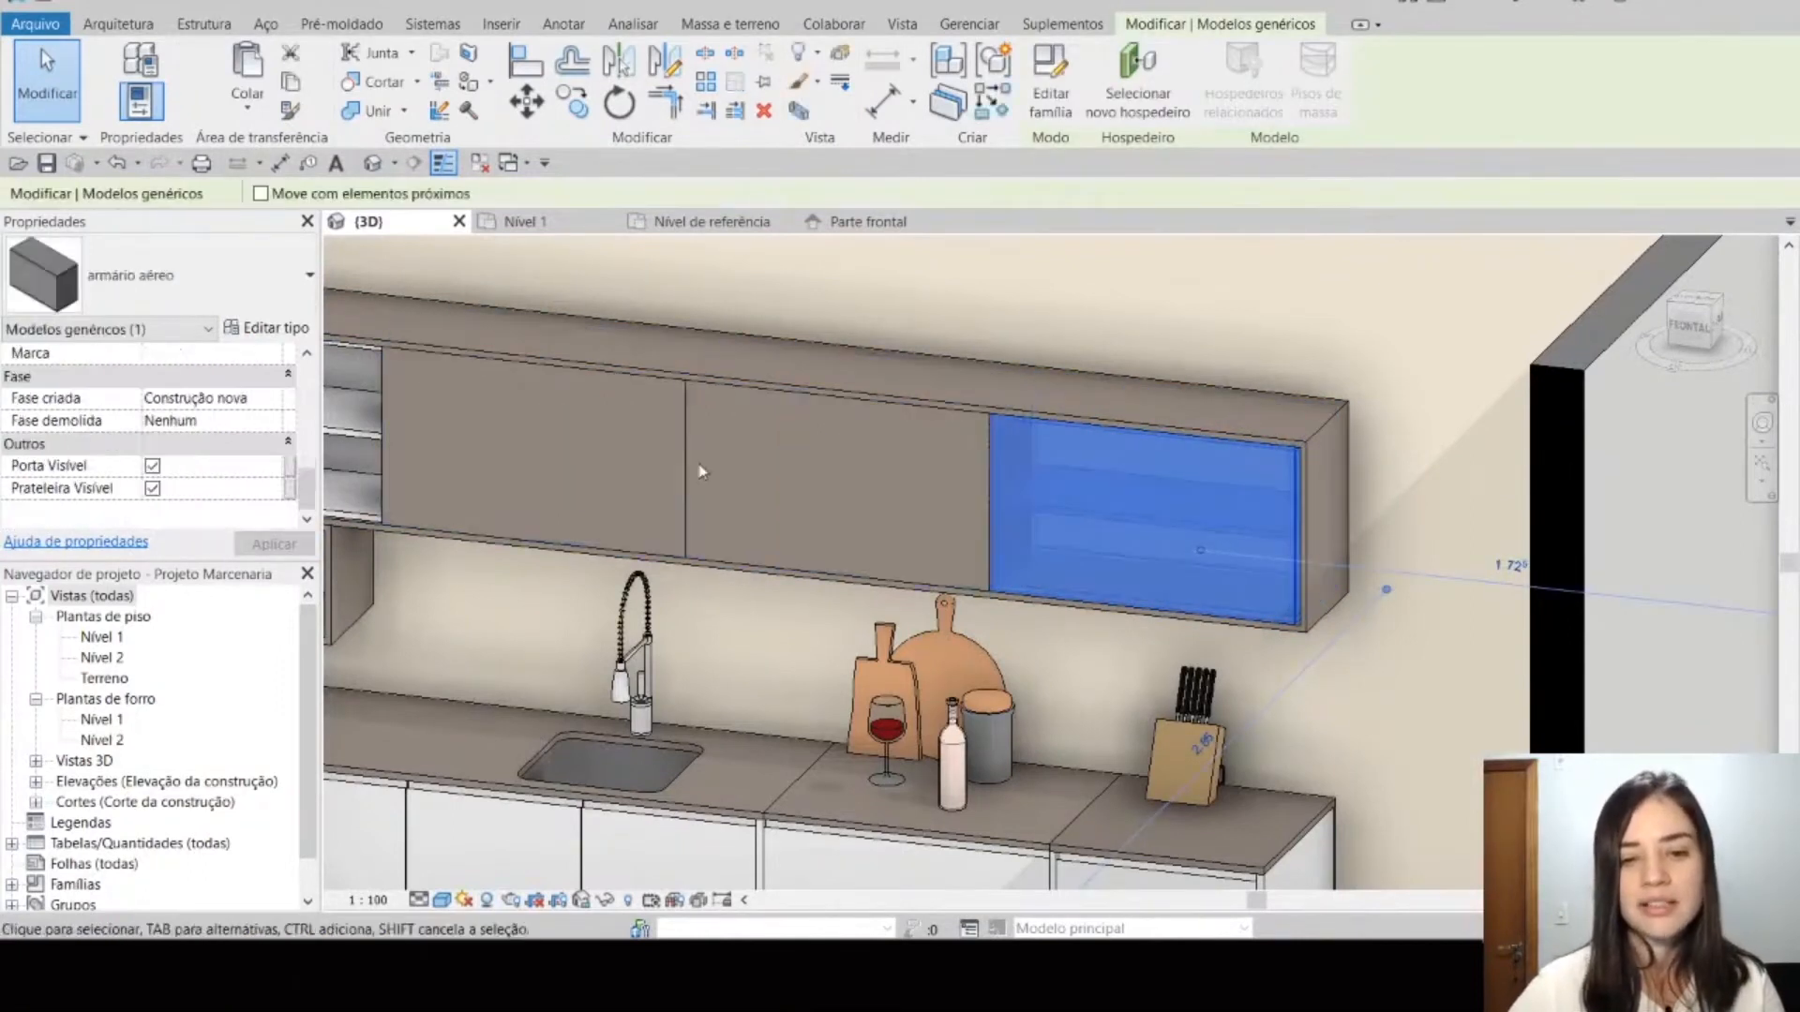
left_click(951, 474)
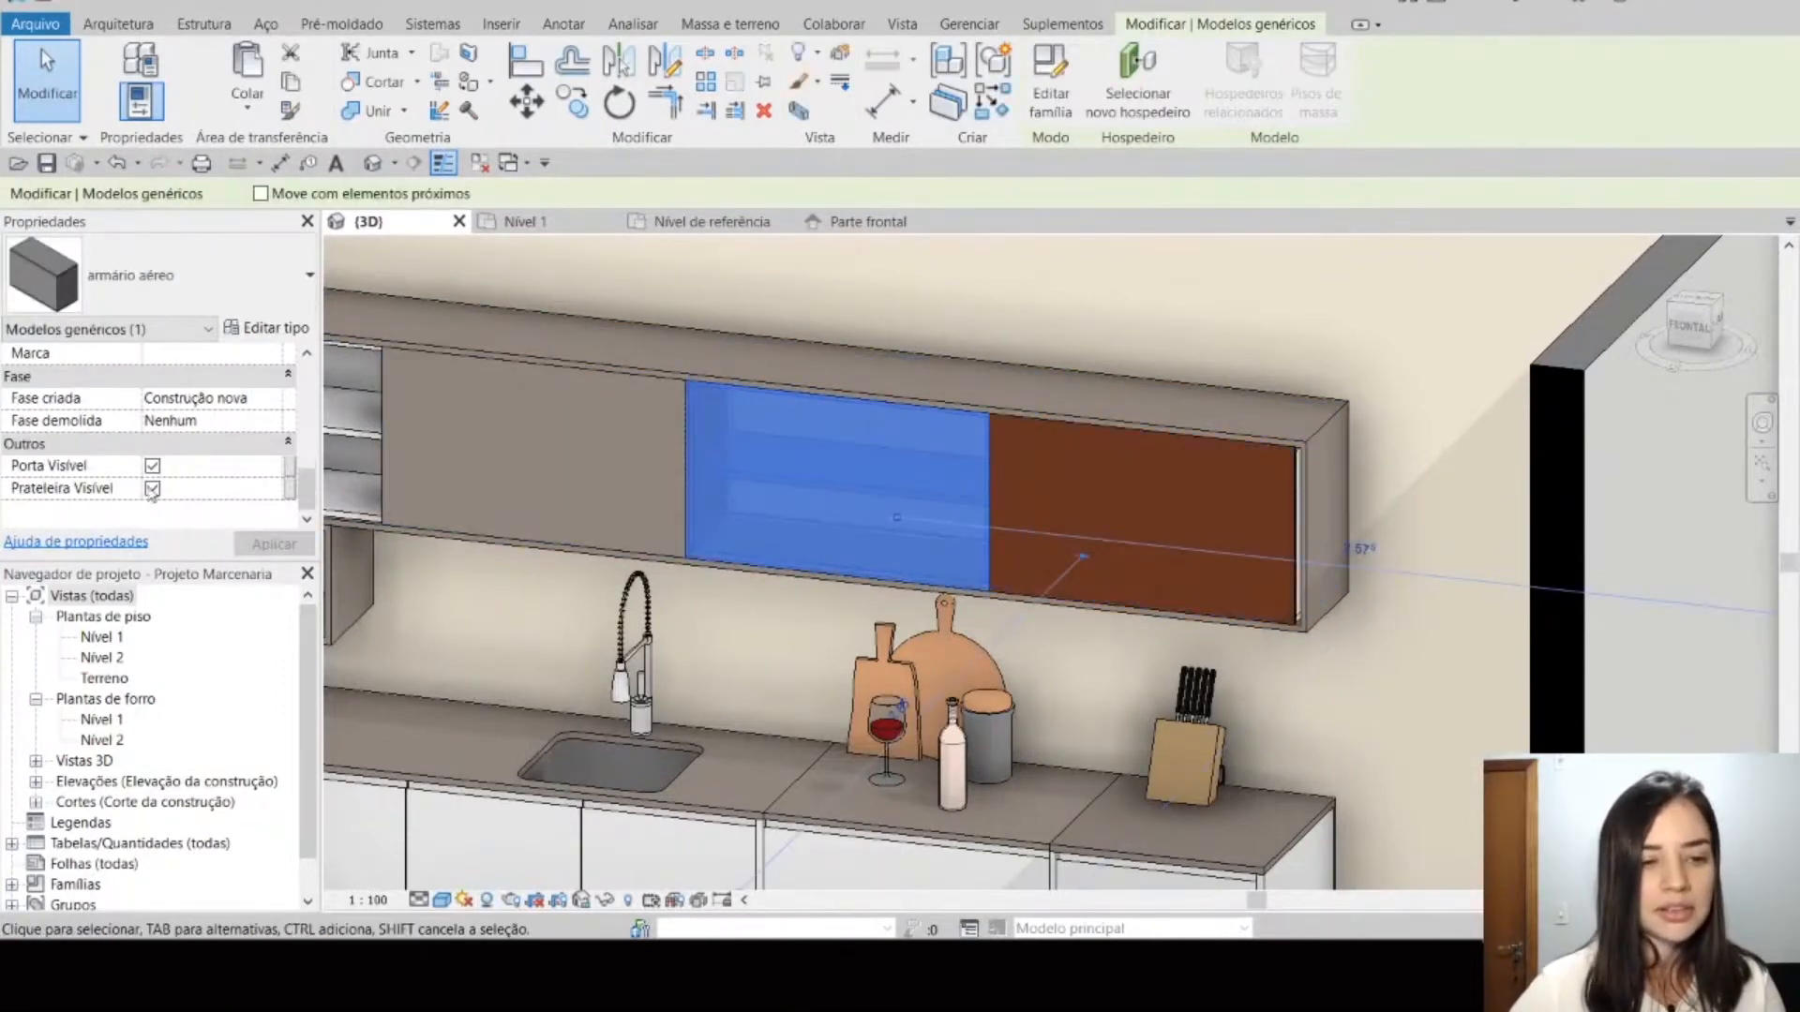
left_click(152, 466)
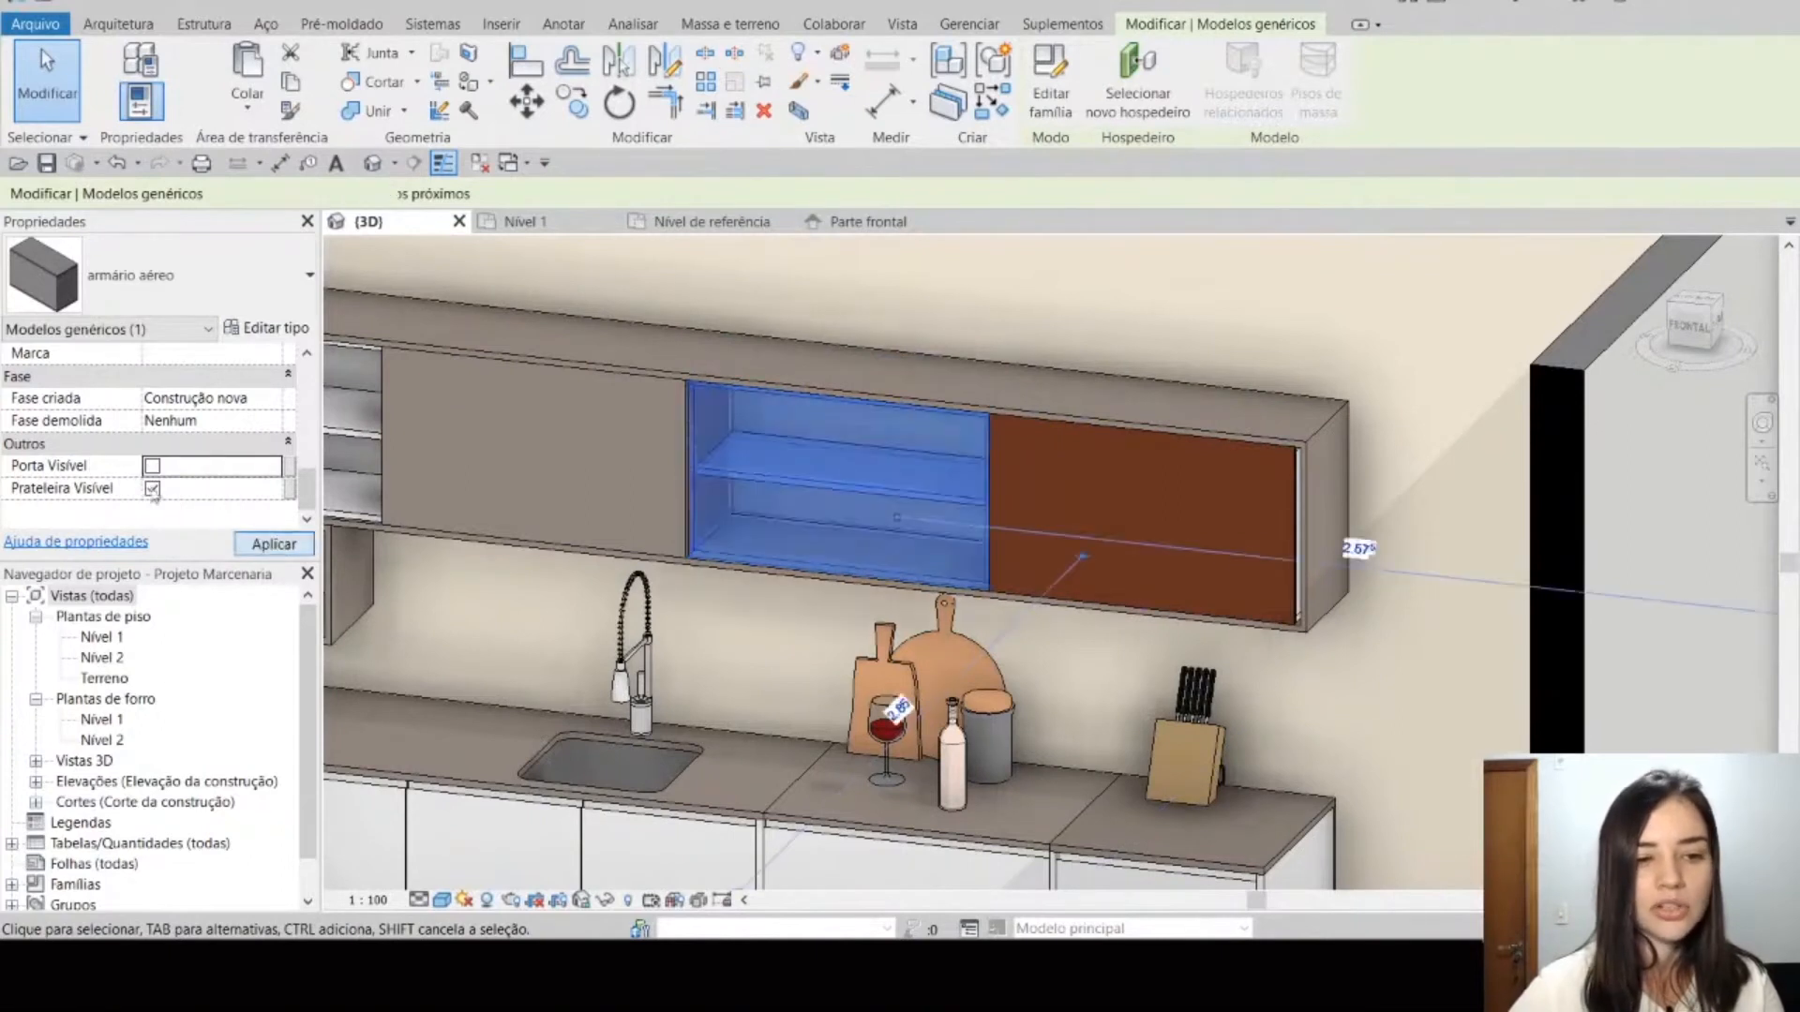
left_click(800, 495)
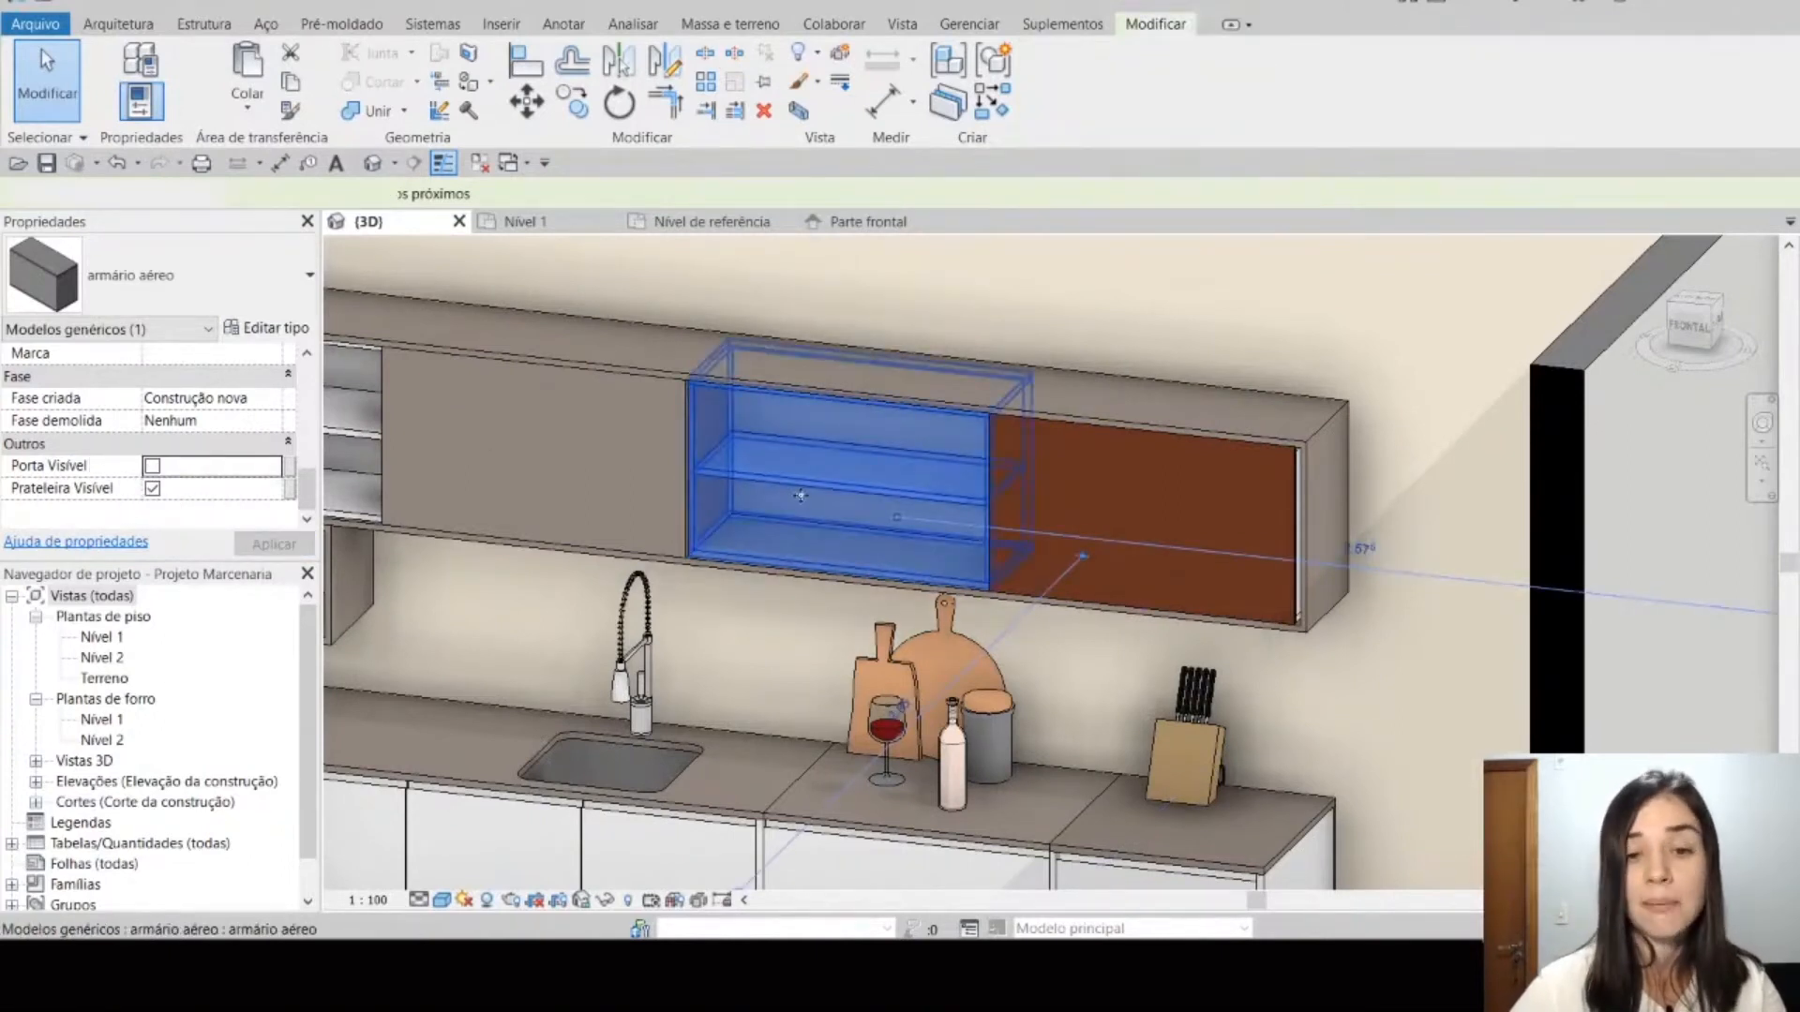
key("Escape")
left_click(835, 476)
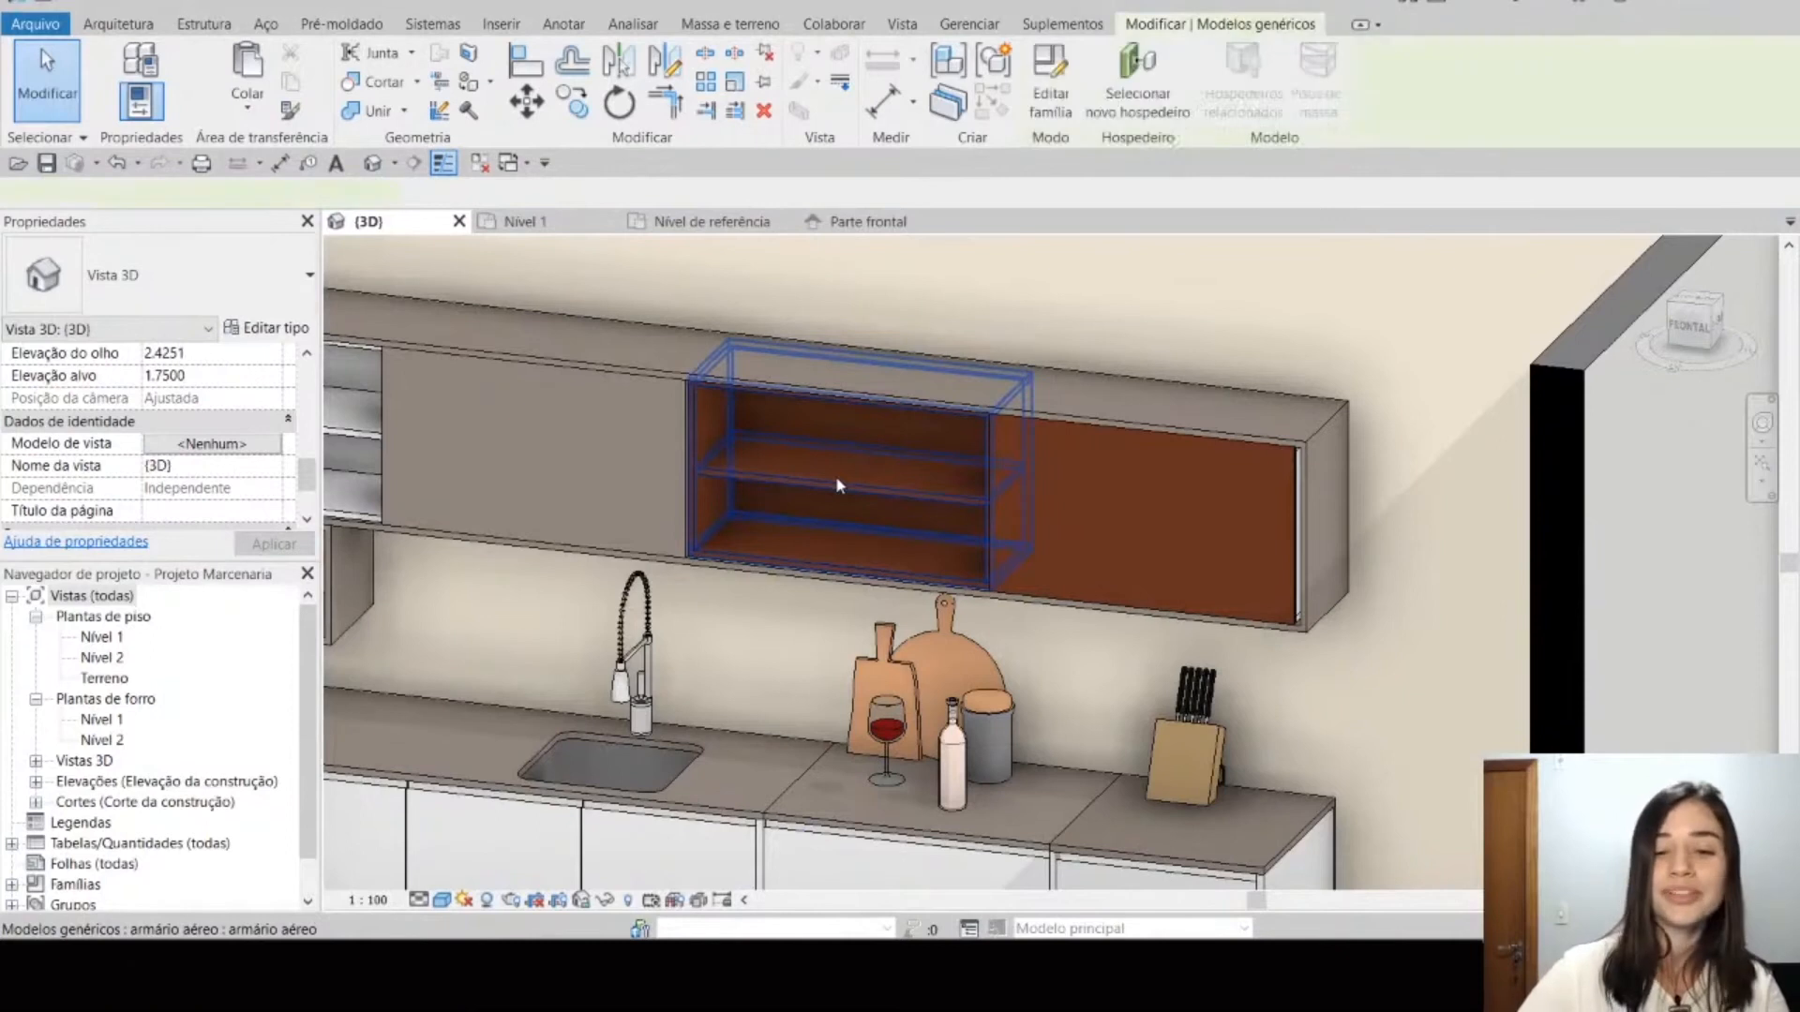
key("Escape")
Step: Turn off Prateleira Visível for the open armário aéreo above the small niches at the row's other end
middle_click_drag(719, 519, 943, 520)
middle_click_drag(643, 548, 830, 583)
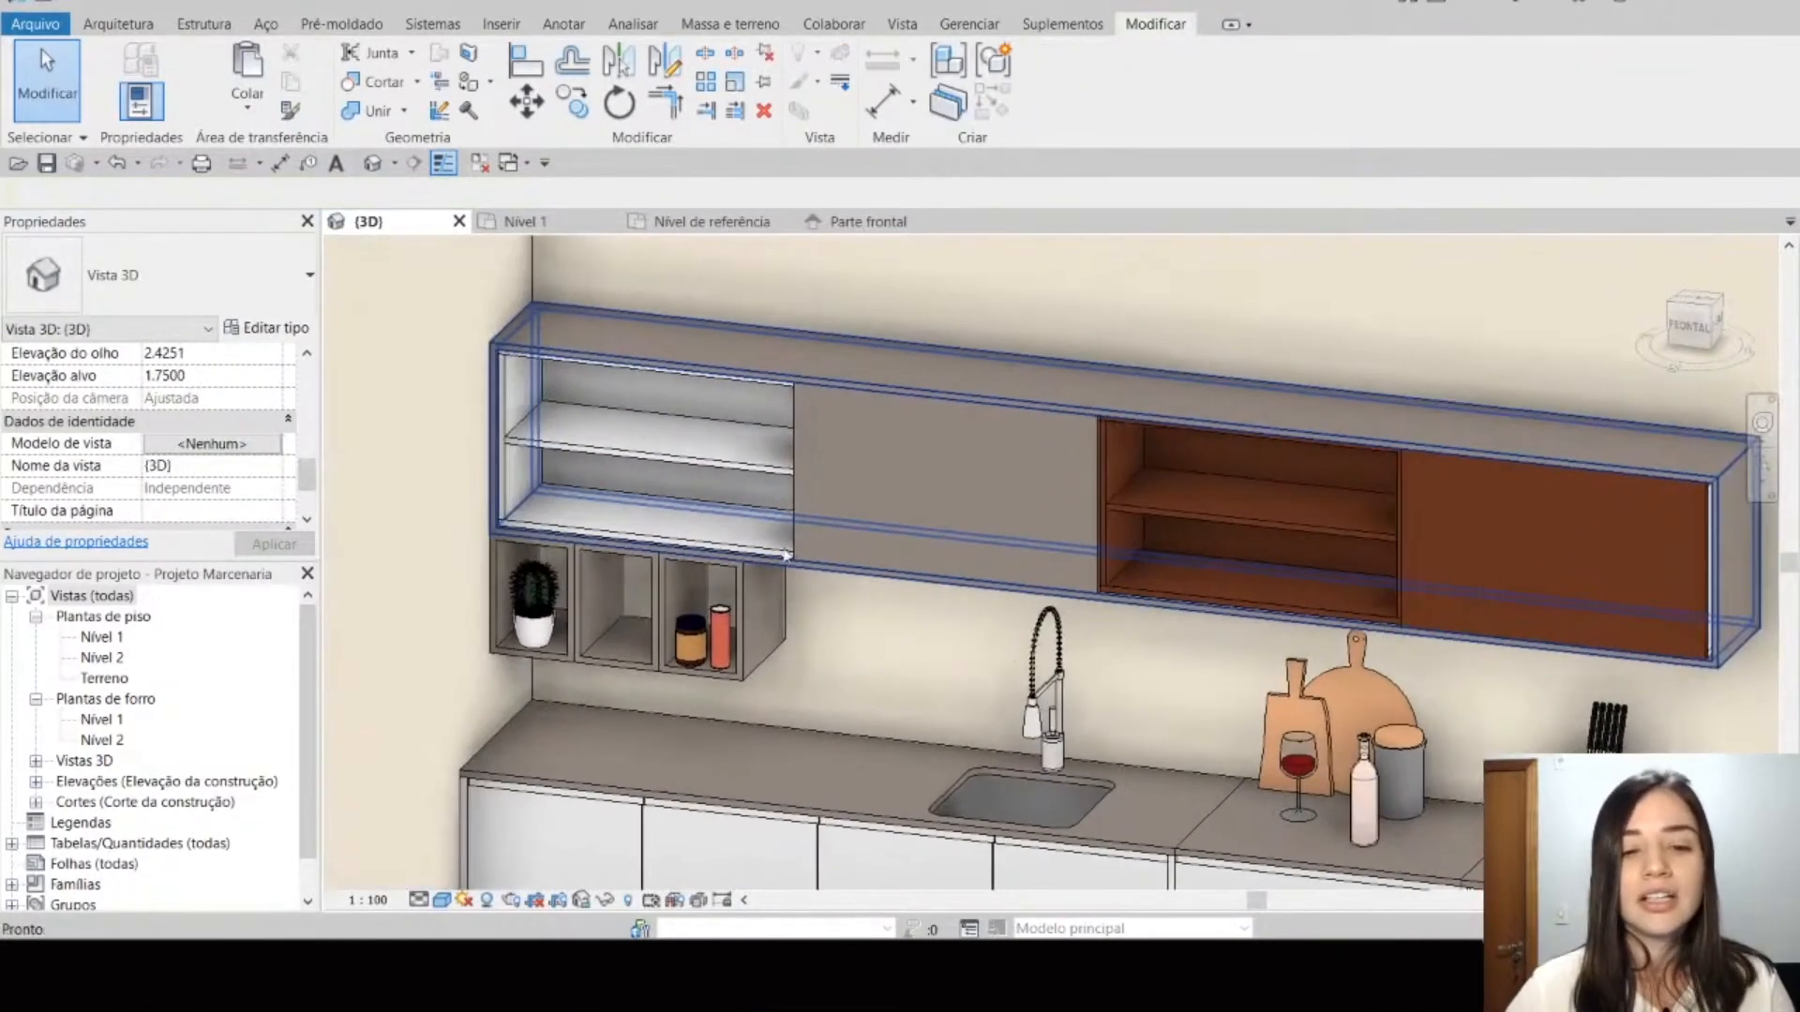
left_click(614, 464)
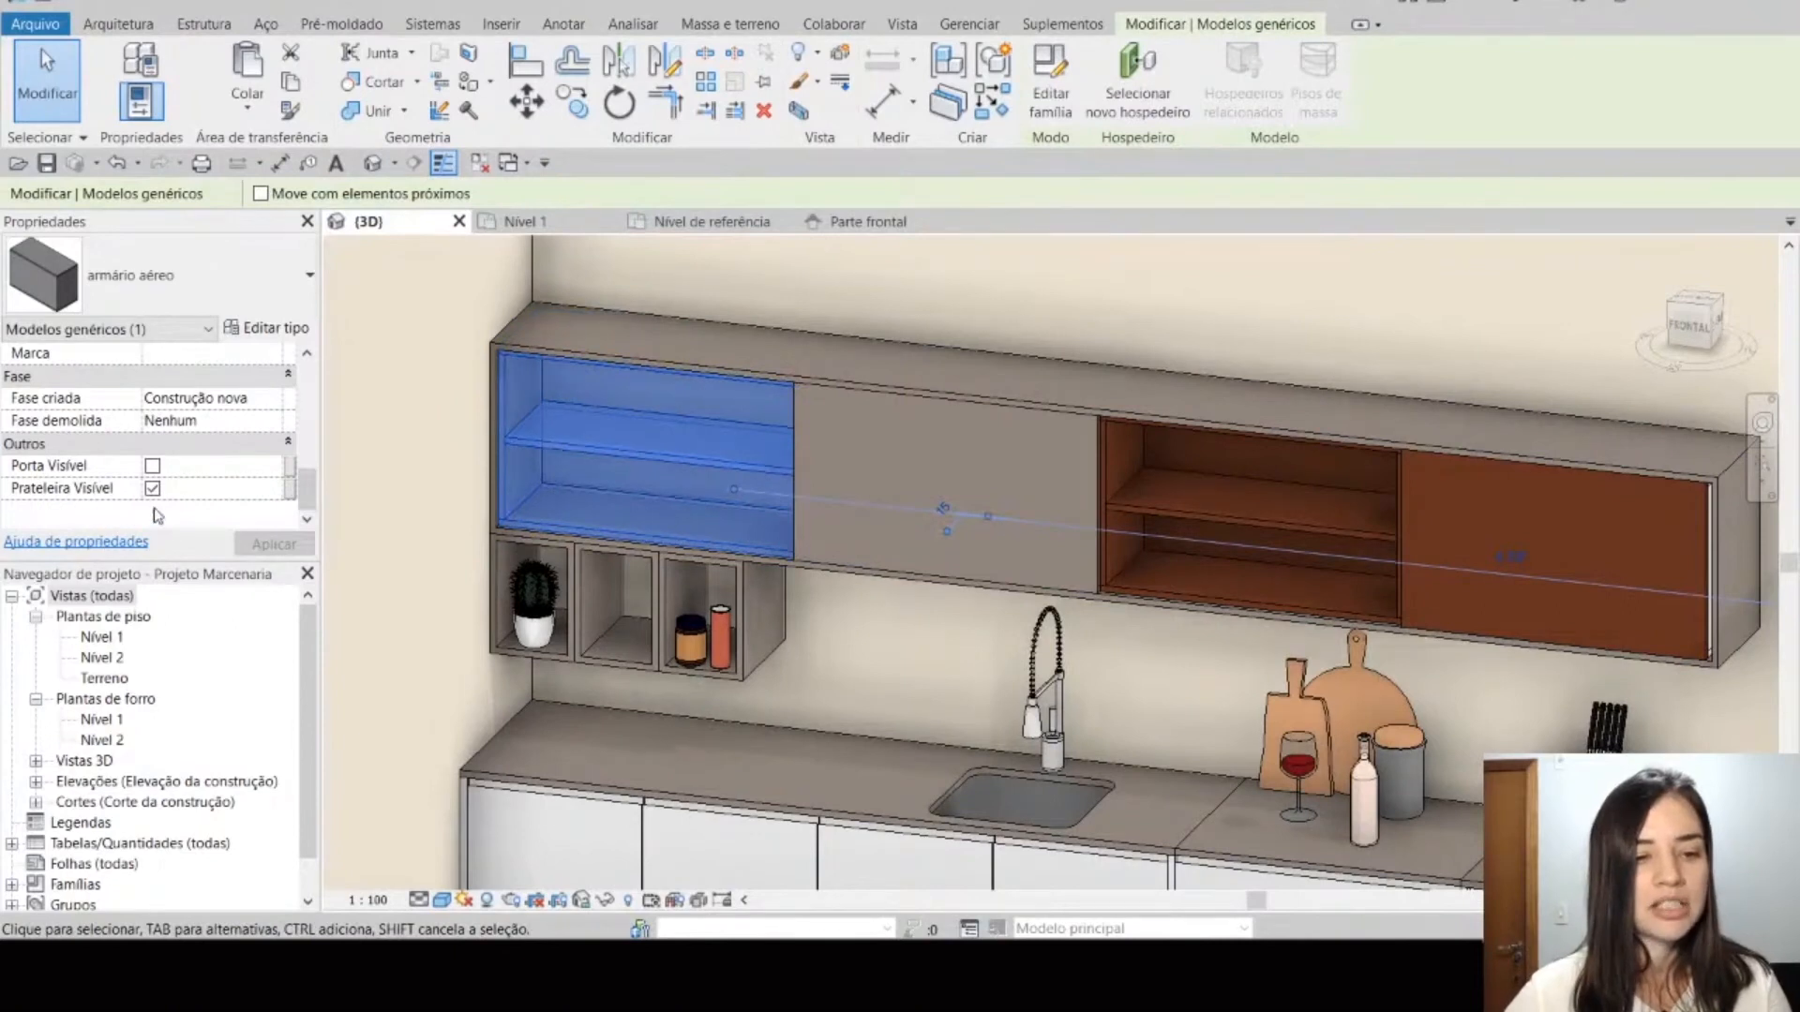
left_click(152, 488)
left_click(274, 543)
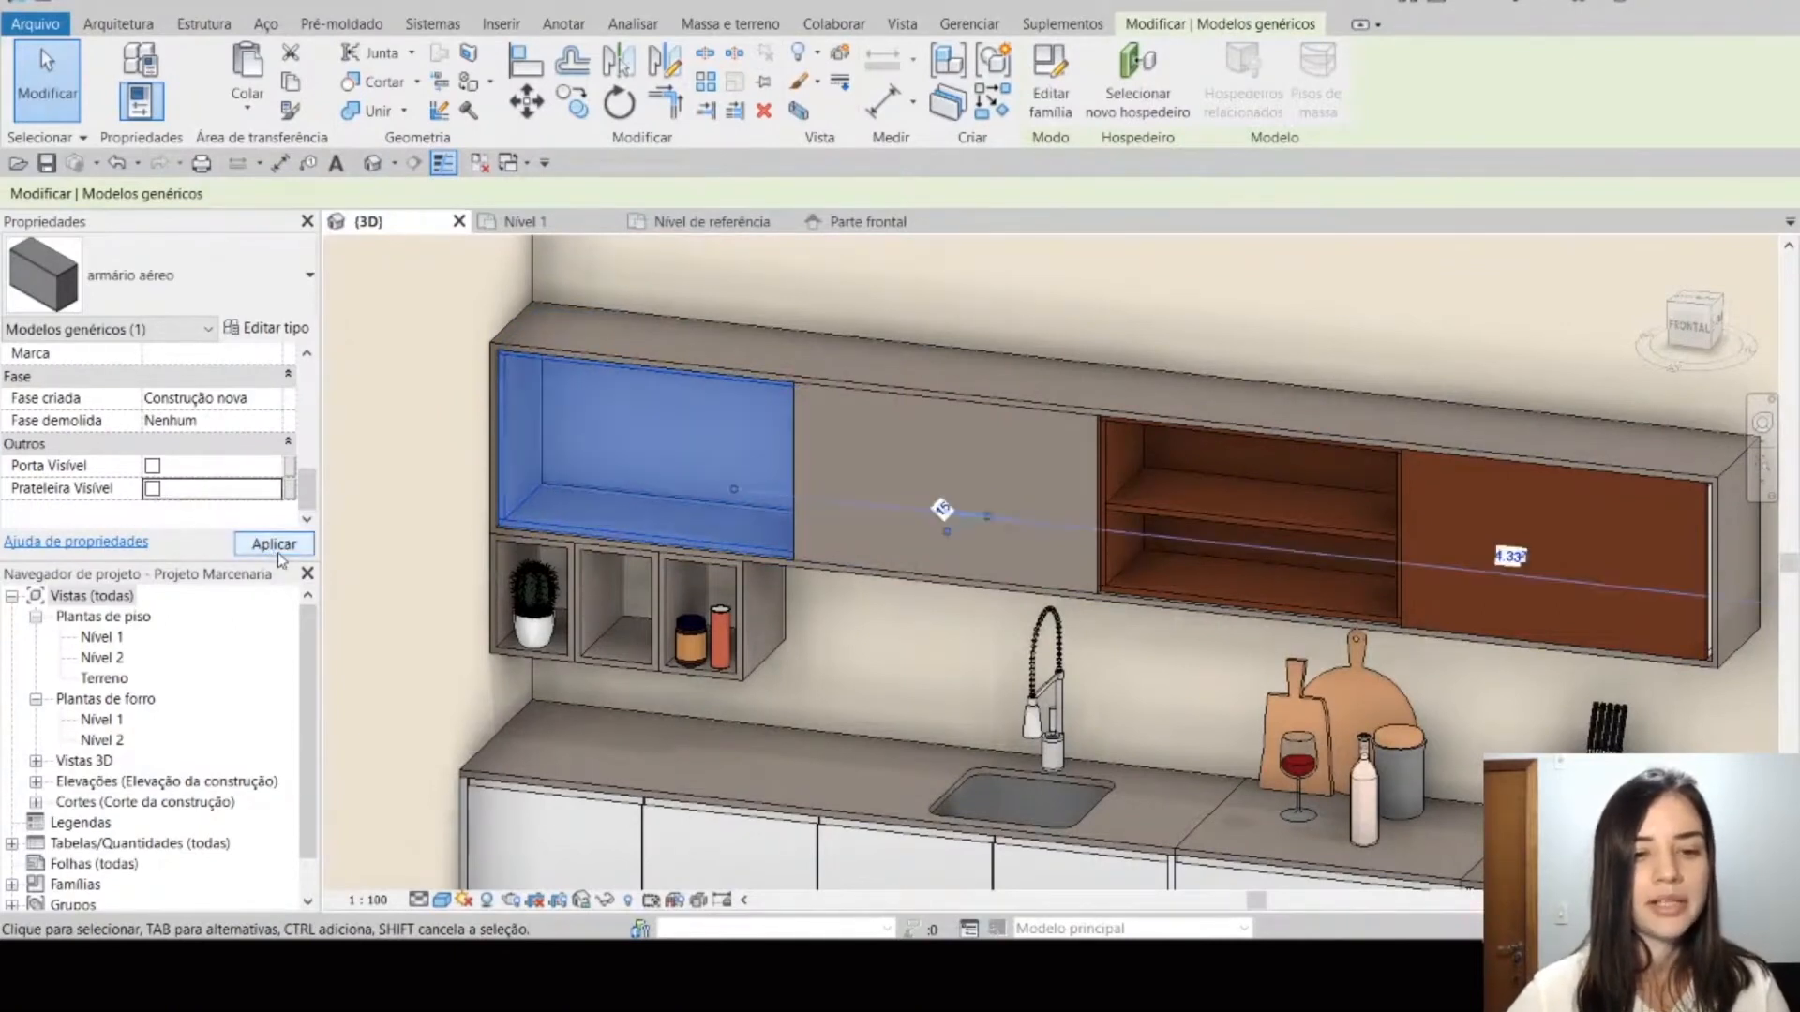
key("Escape")
scroll(947, 623, "down", 4)
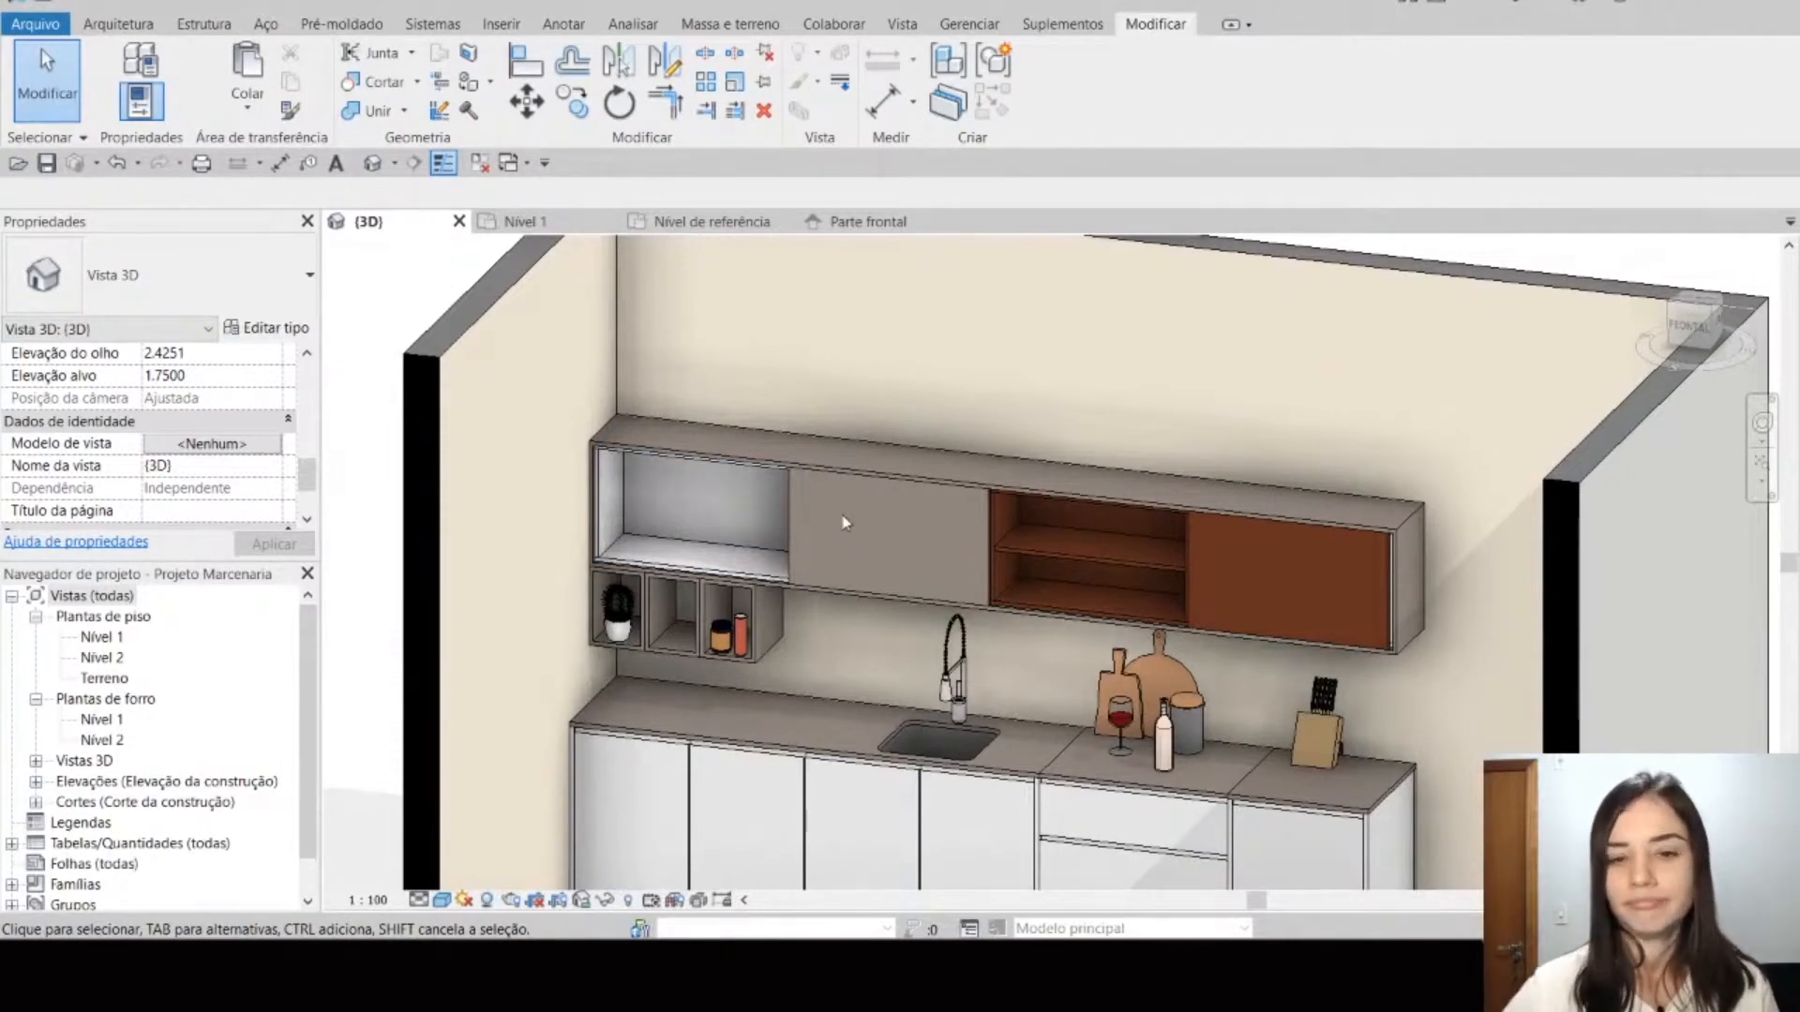
Step: Return to the generic model family's Parte frontal elevation and select the Altura reference plane
left_click(868, 221)
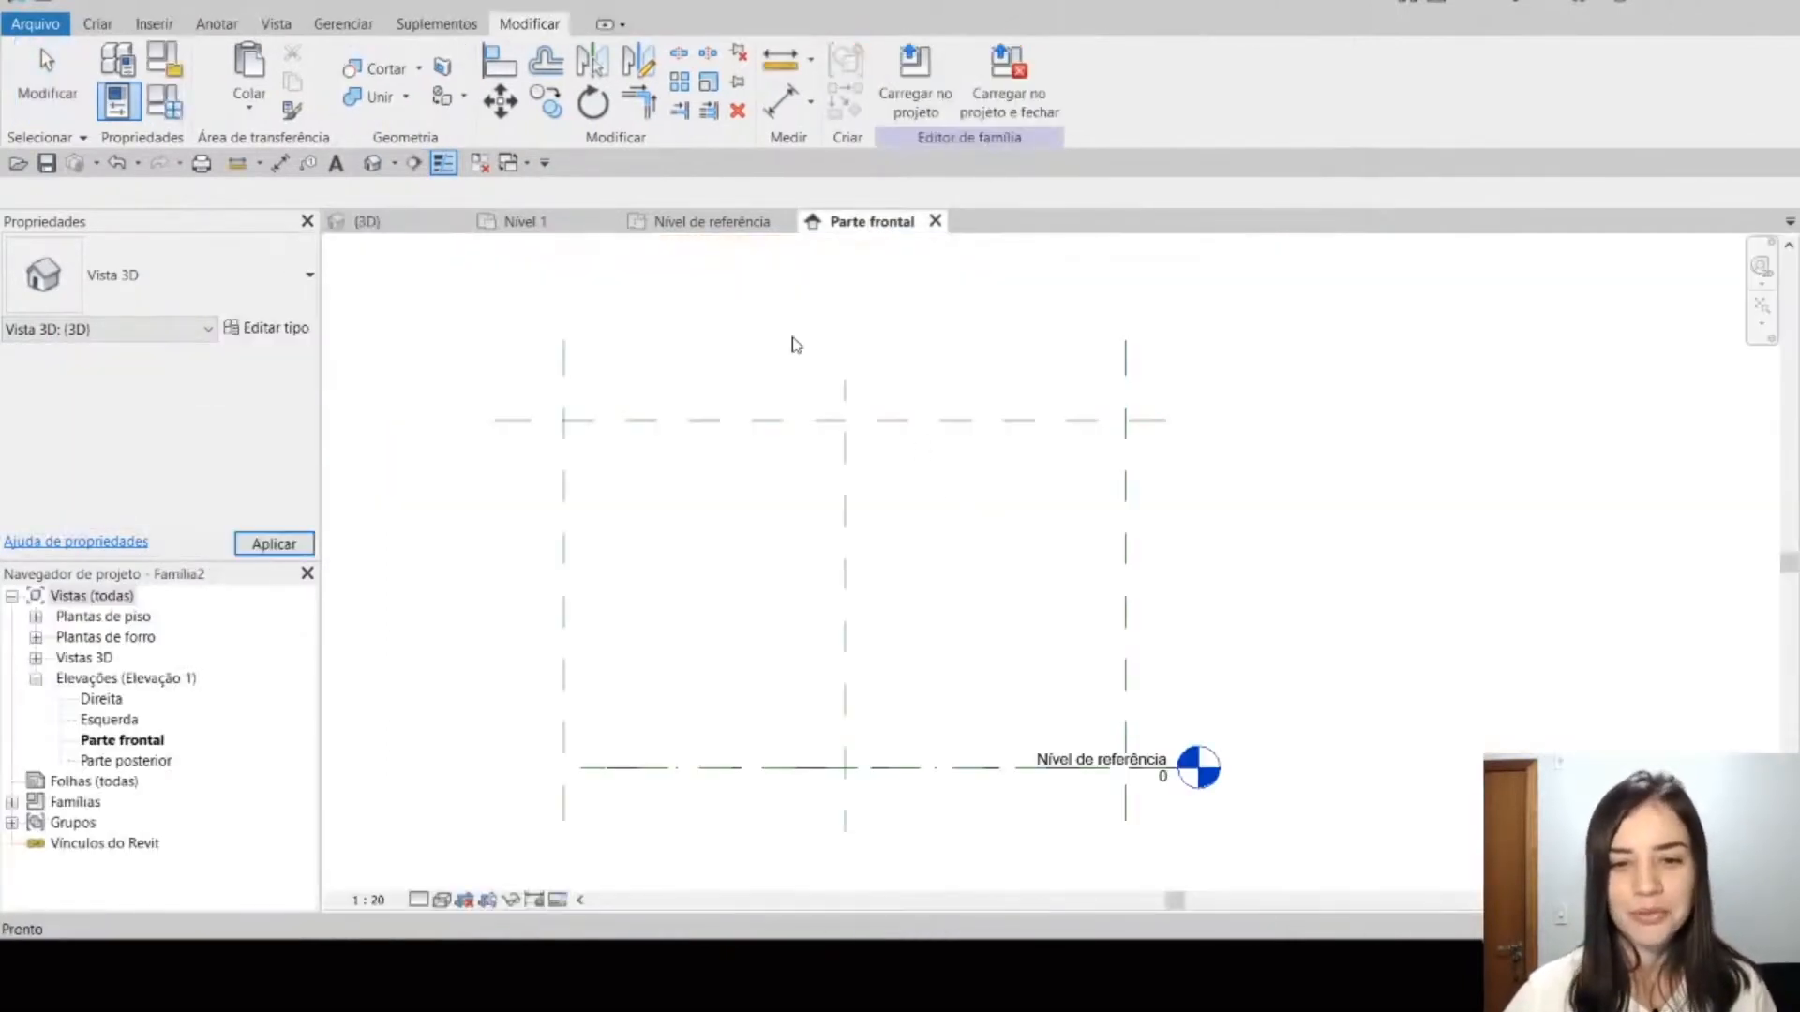
left_click(398, 222)
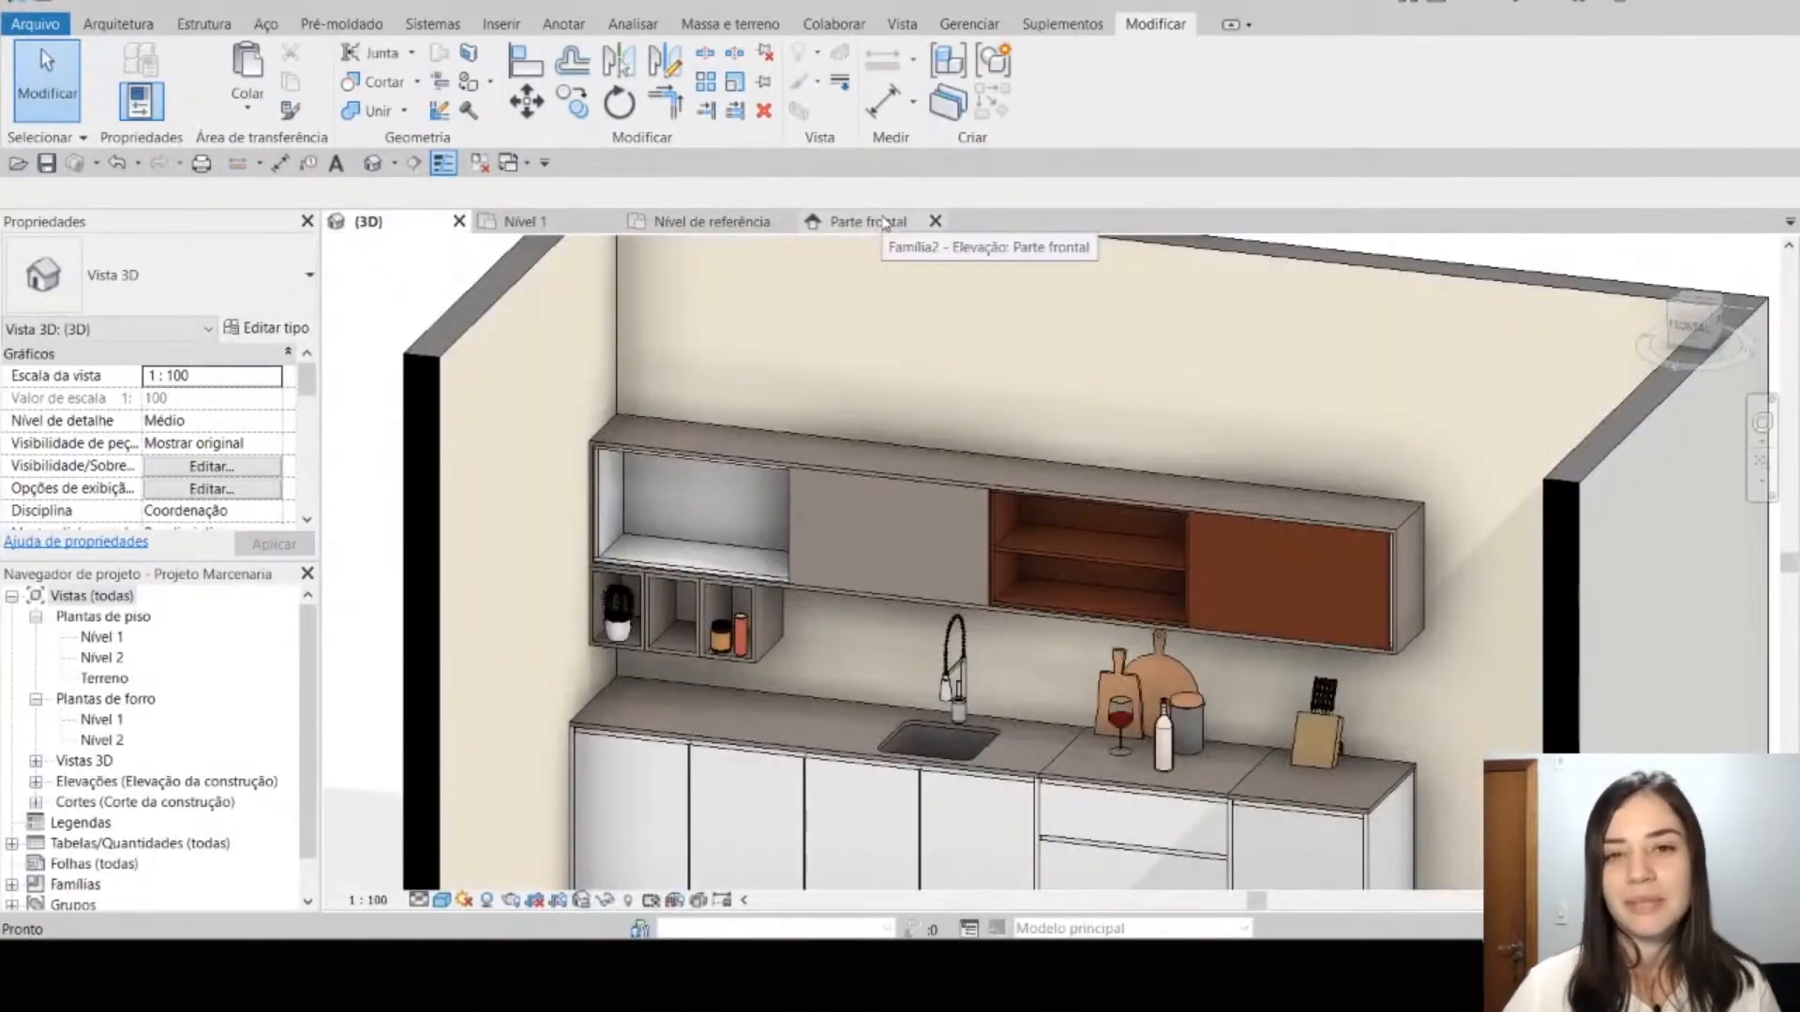
left_click(883, 222)
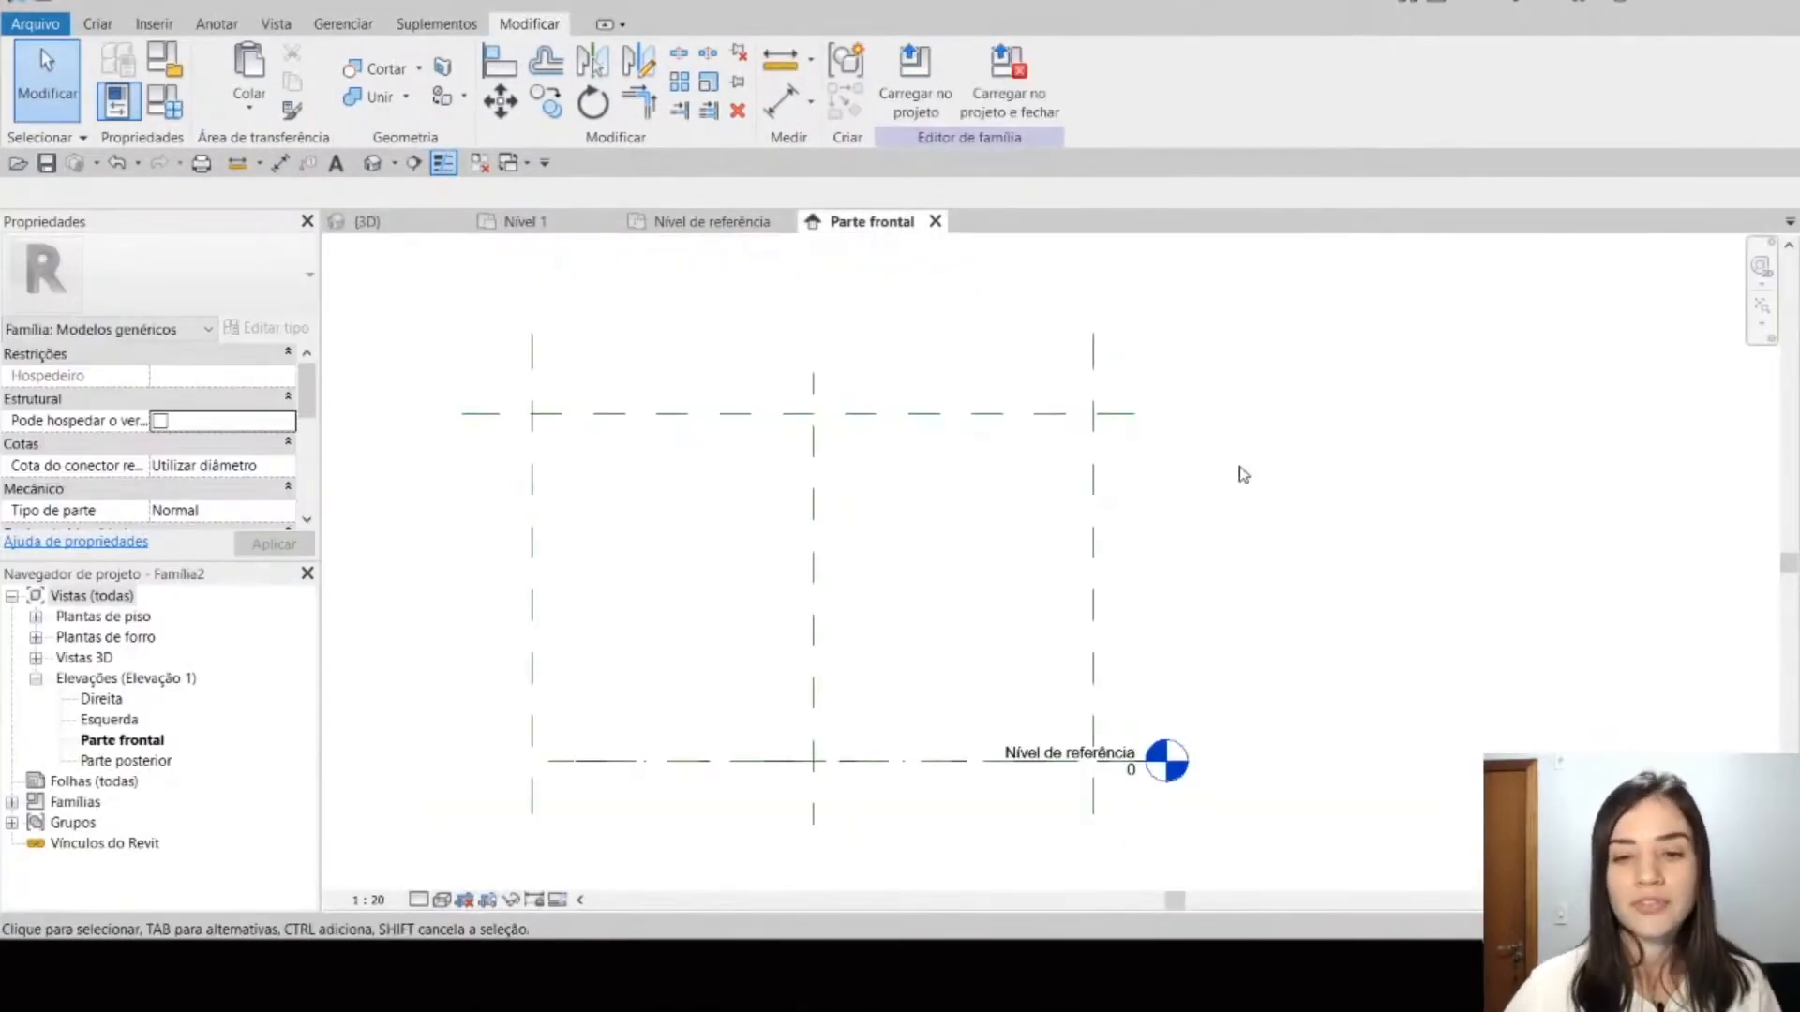
middle_click_drag(952, 522, 1030, 562)
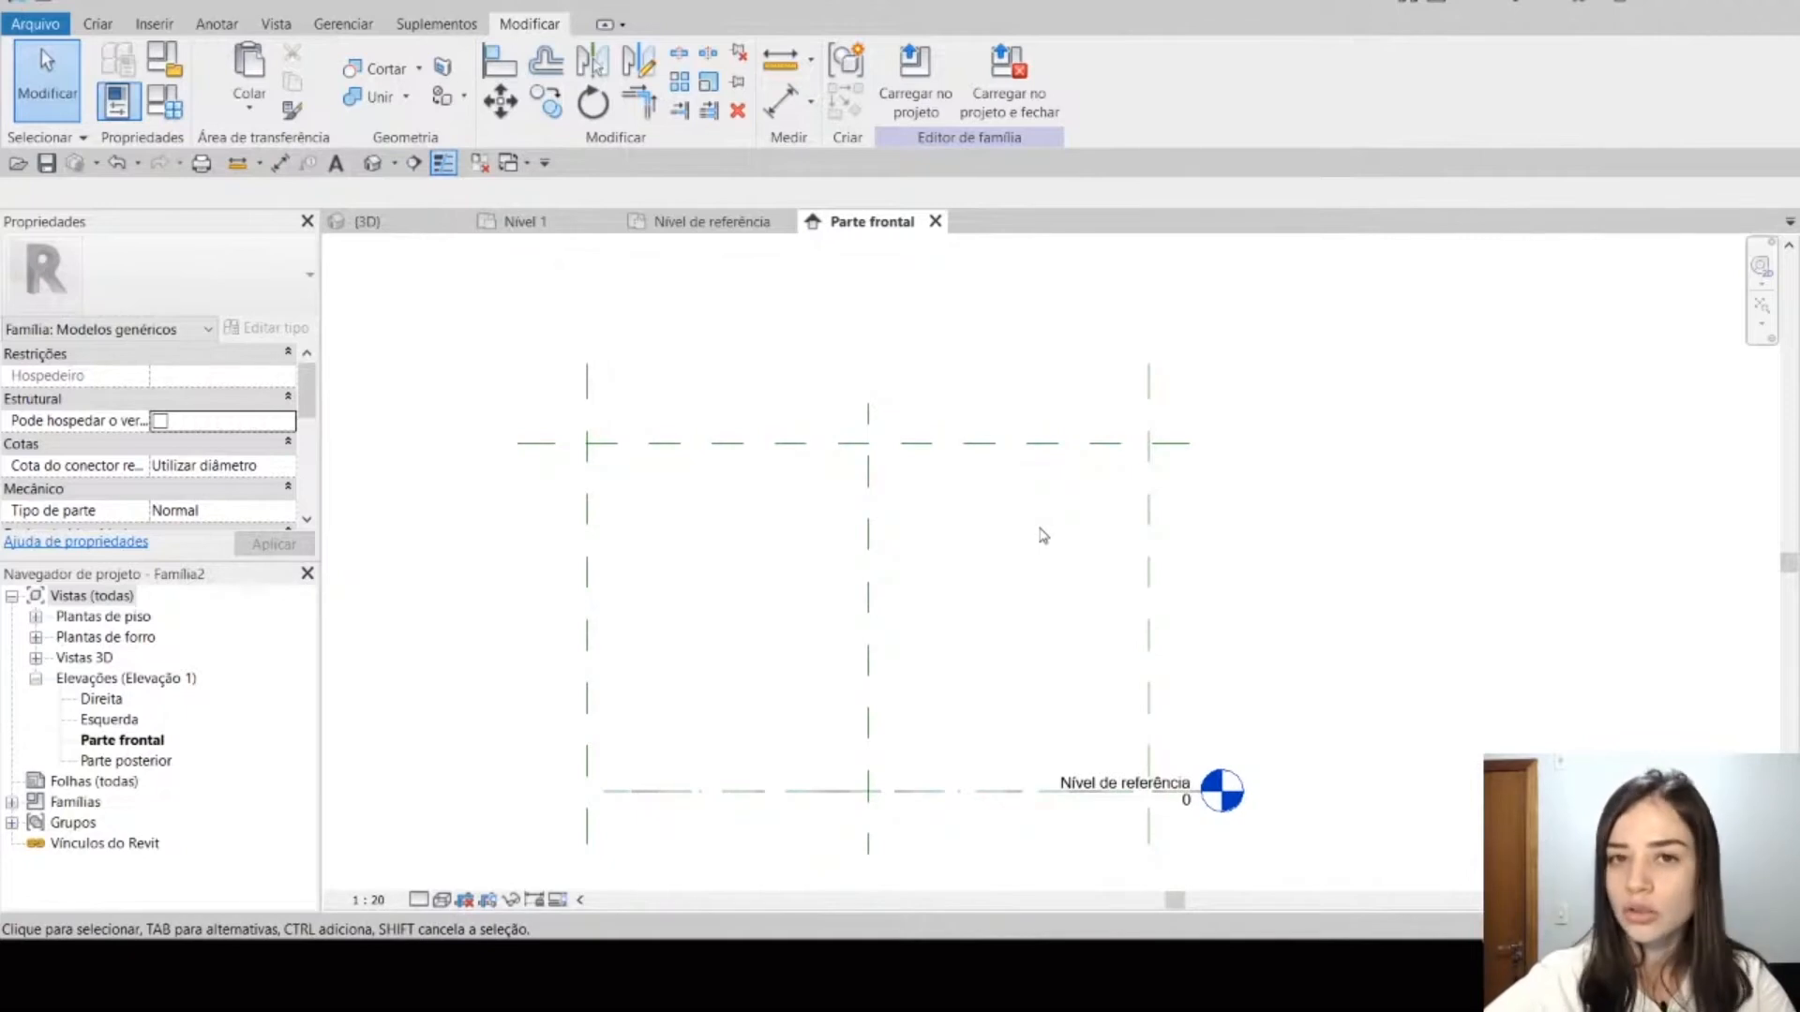
left_click(1017, 442)
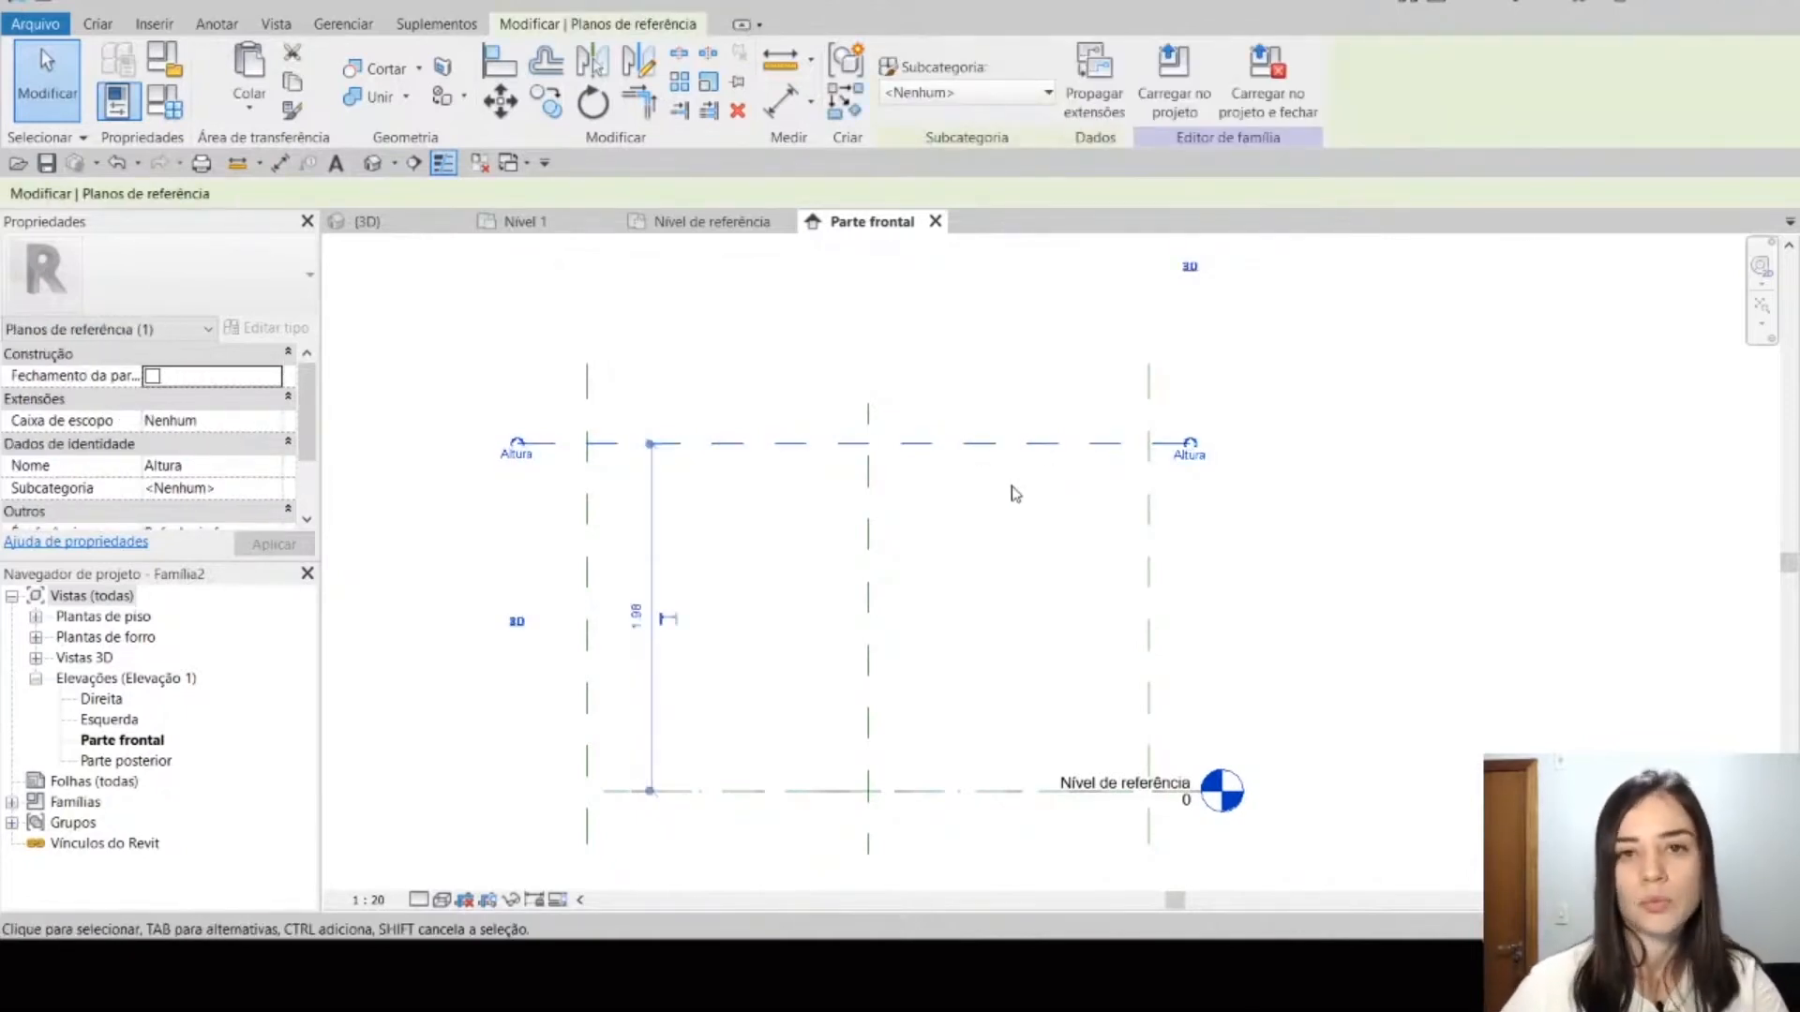
middle_click_drag(1005, 439, 1023, 521)
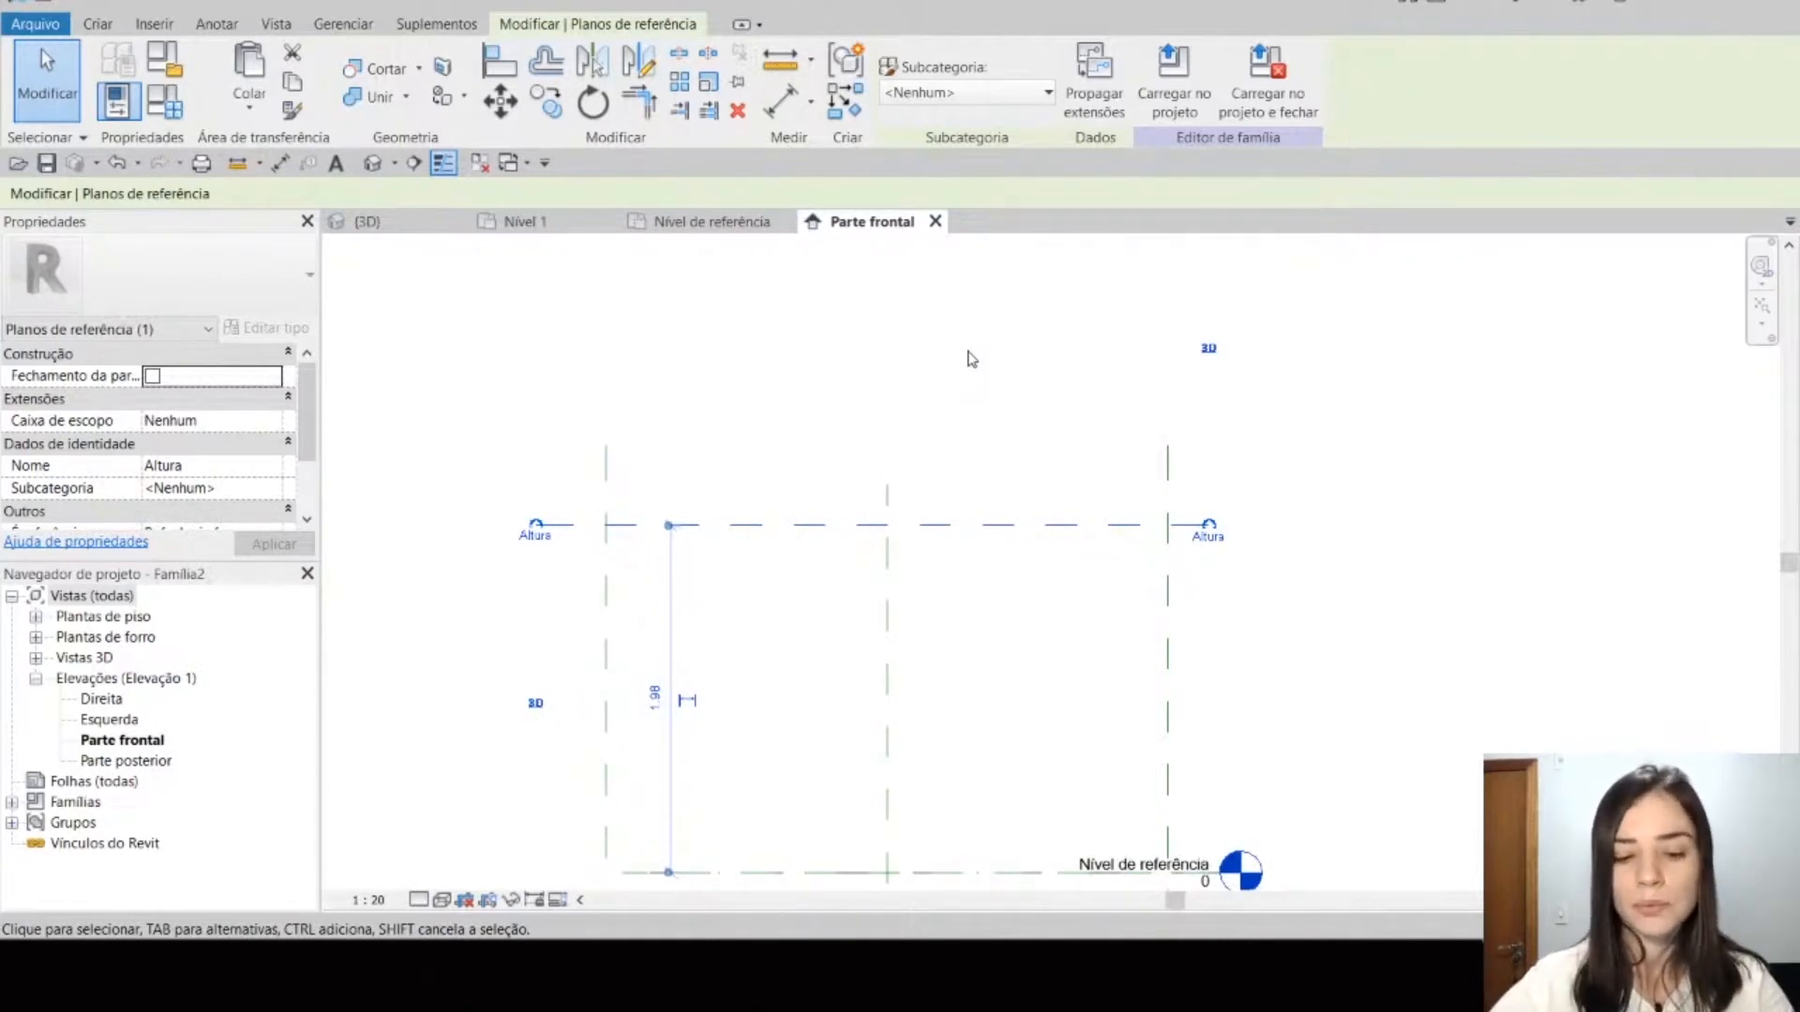
Step: Draw a second horizontal reference plane about 0.90 m above the Altura plane, matching its length
key("r")
key("p")
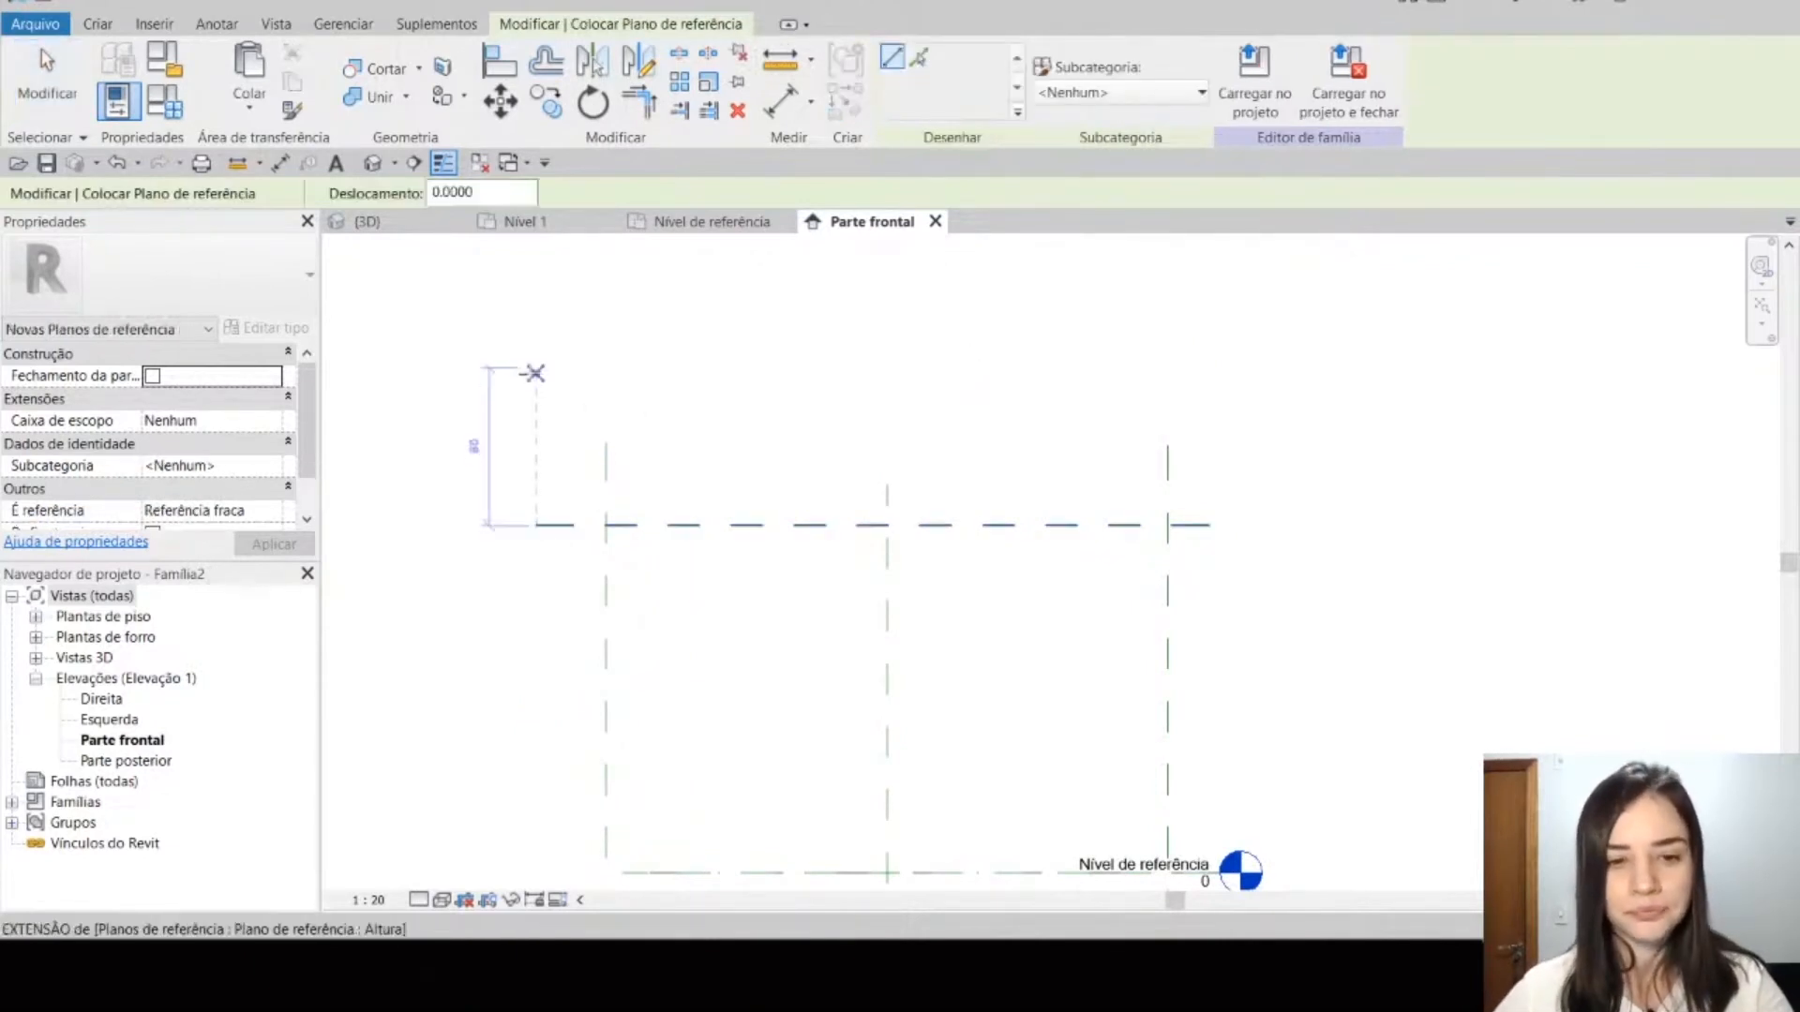
left_click(536, 370)
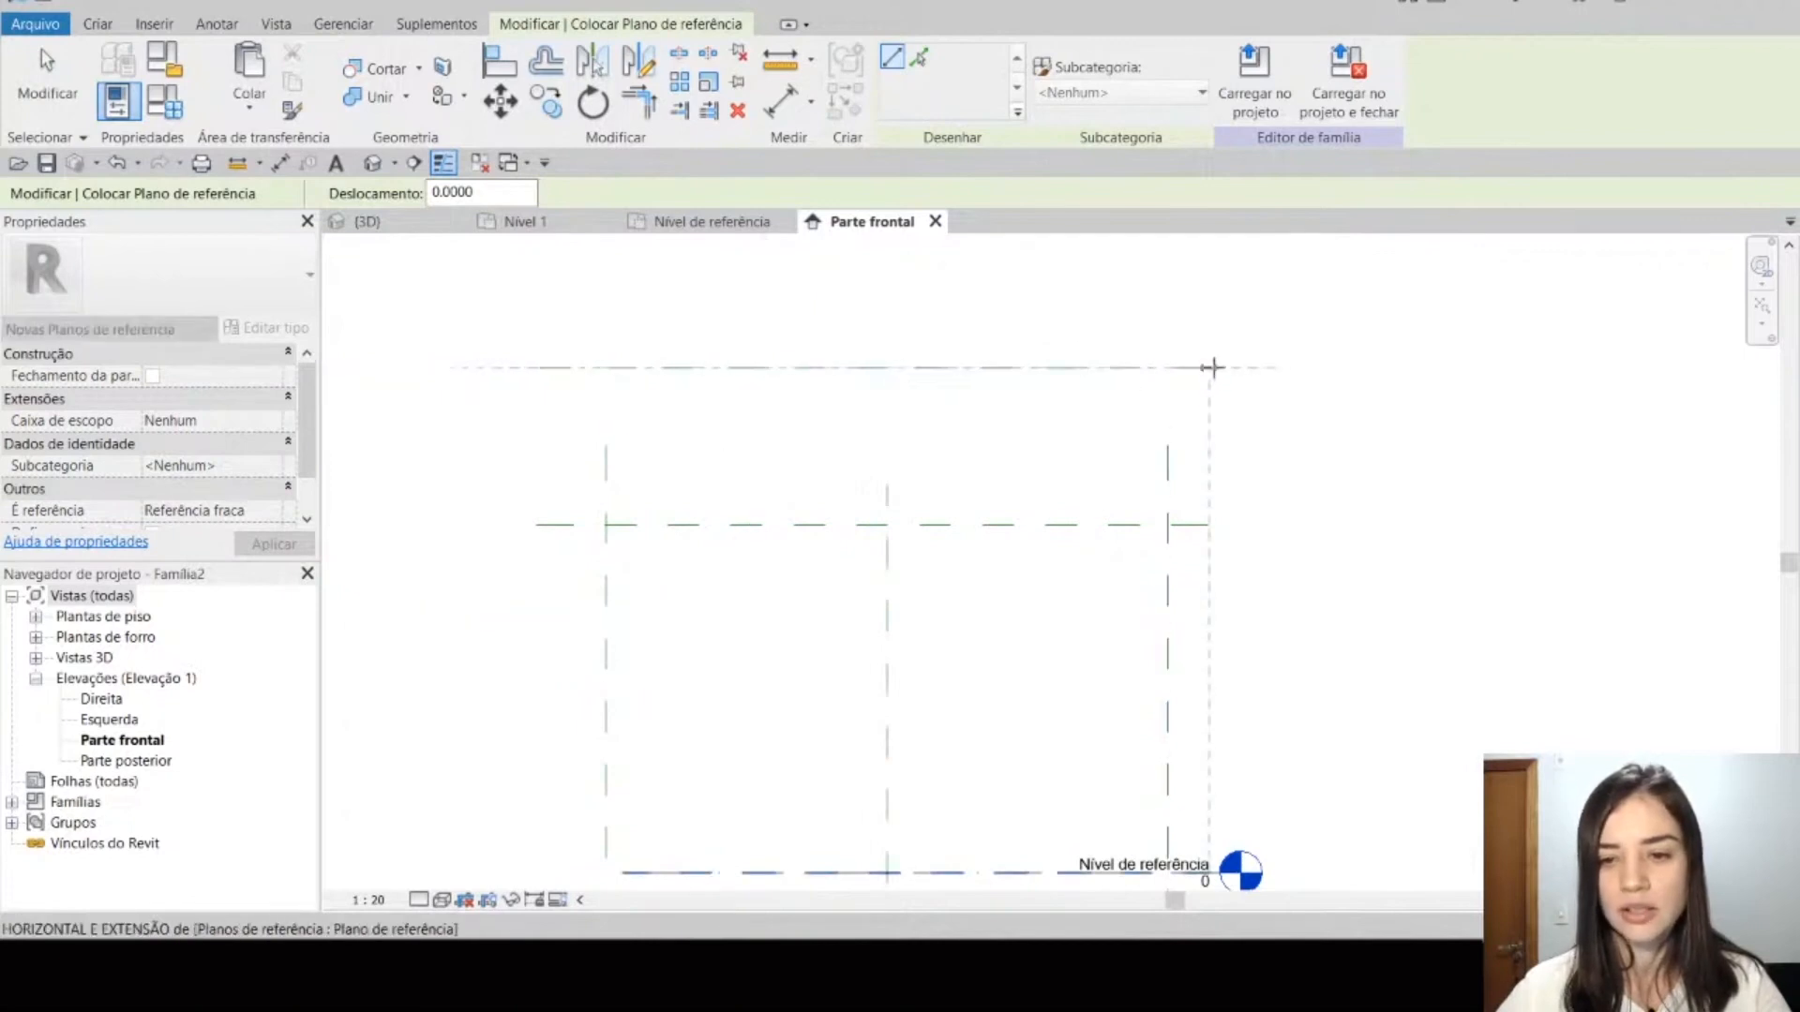
left_click(1209, 368)
key("Escape")
key("Escape")
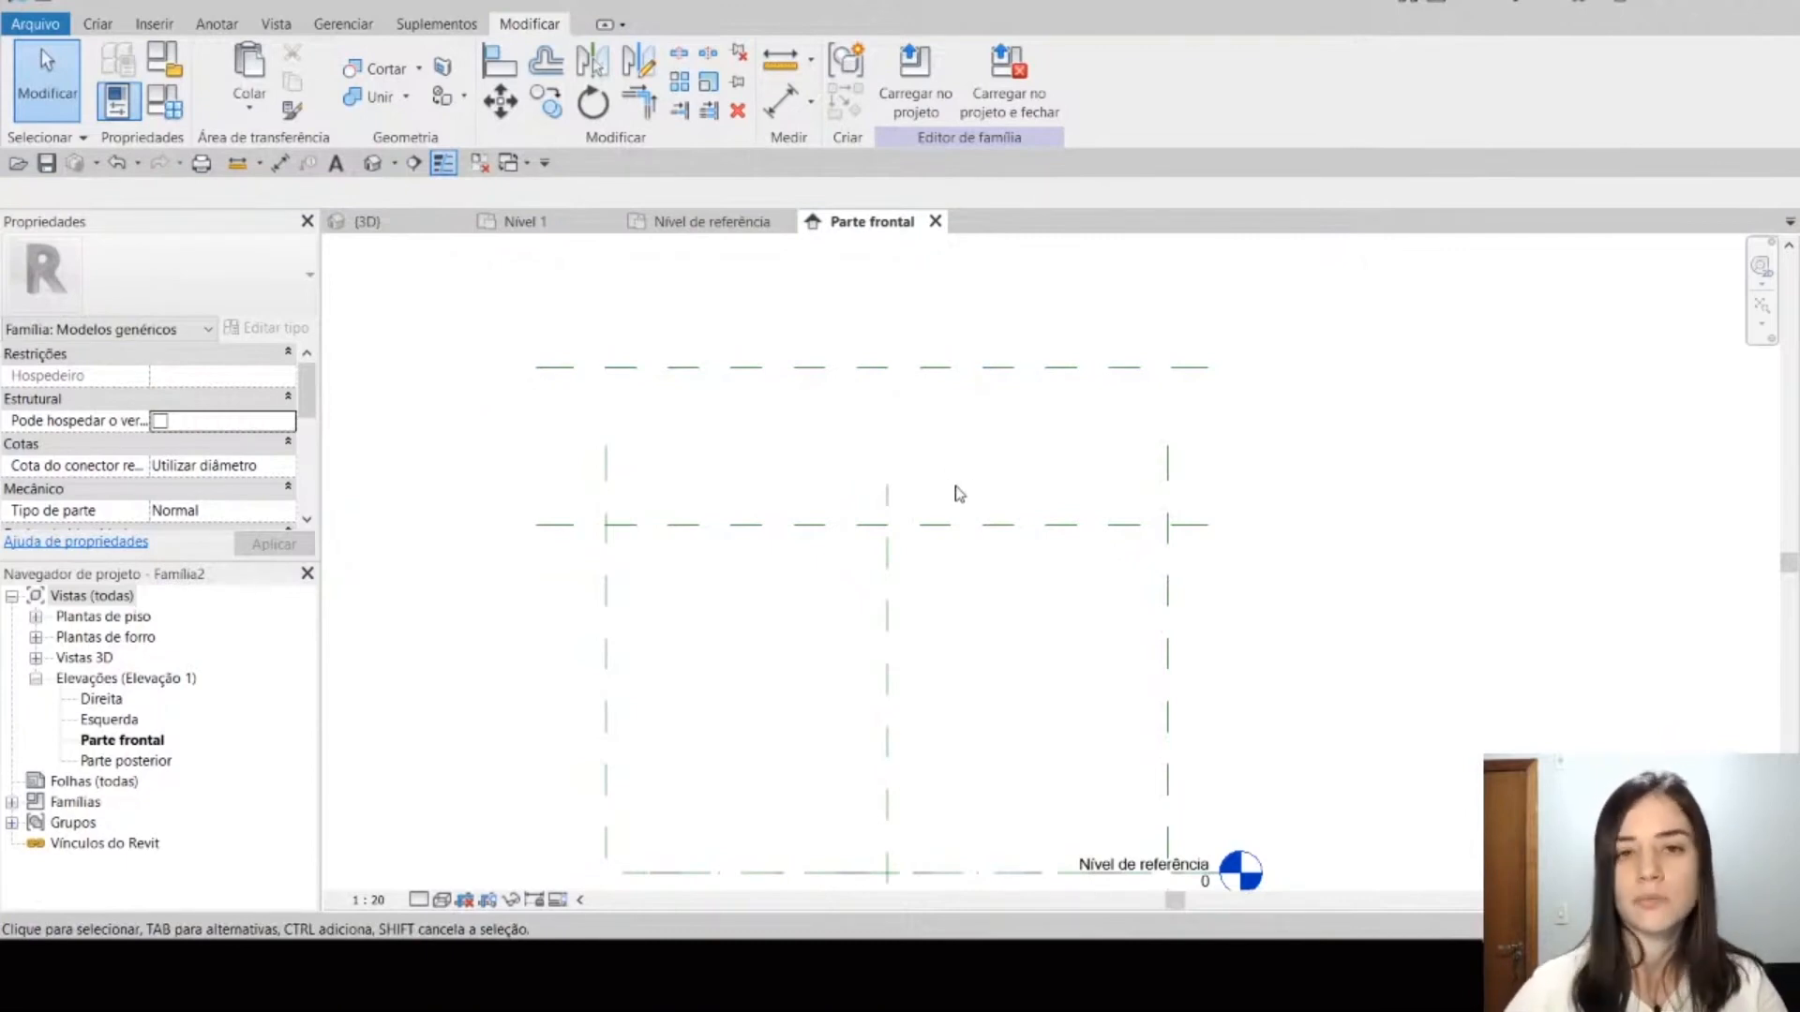
Step: Check the spacing of the horizontal reference planes by selecting the Altura plane and the uppermost plane in turn
middle_click_drag(967, 594, 980, 530)
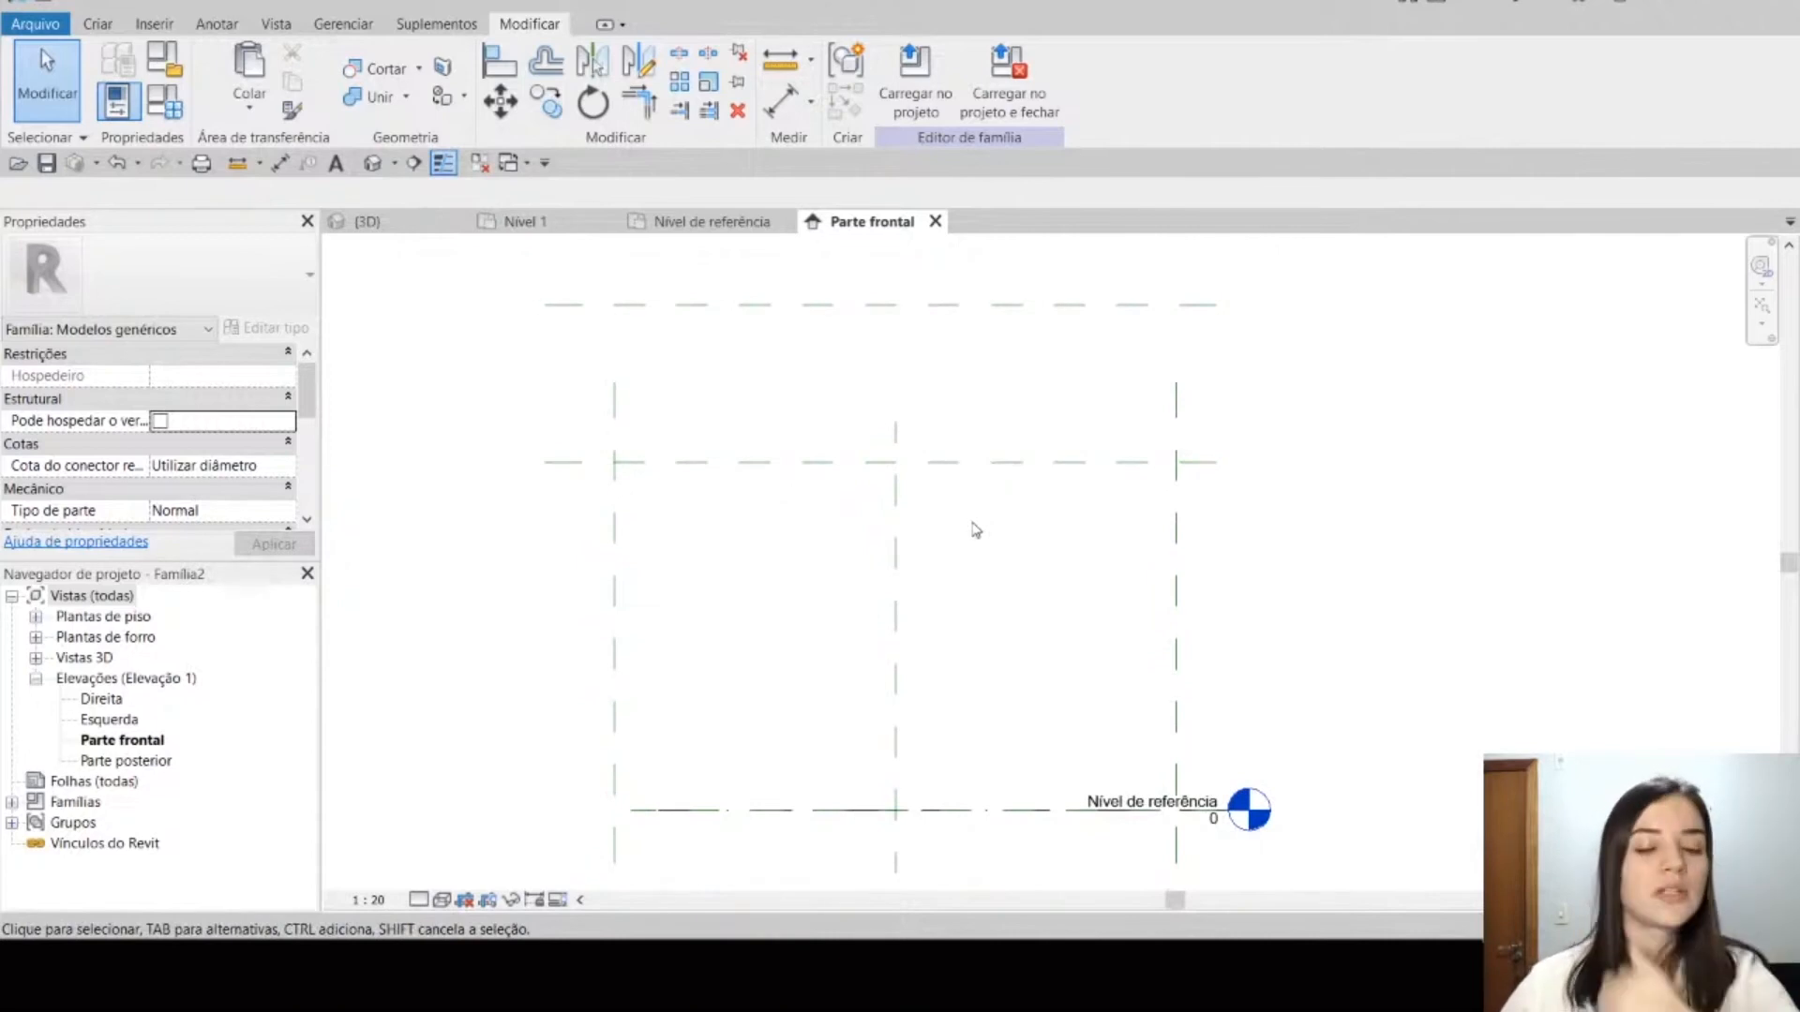
scroll(973, 525, "down", 2)
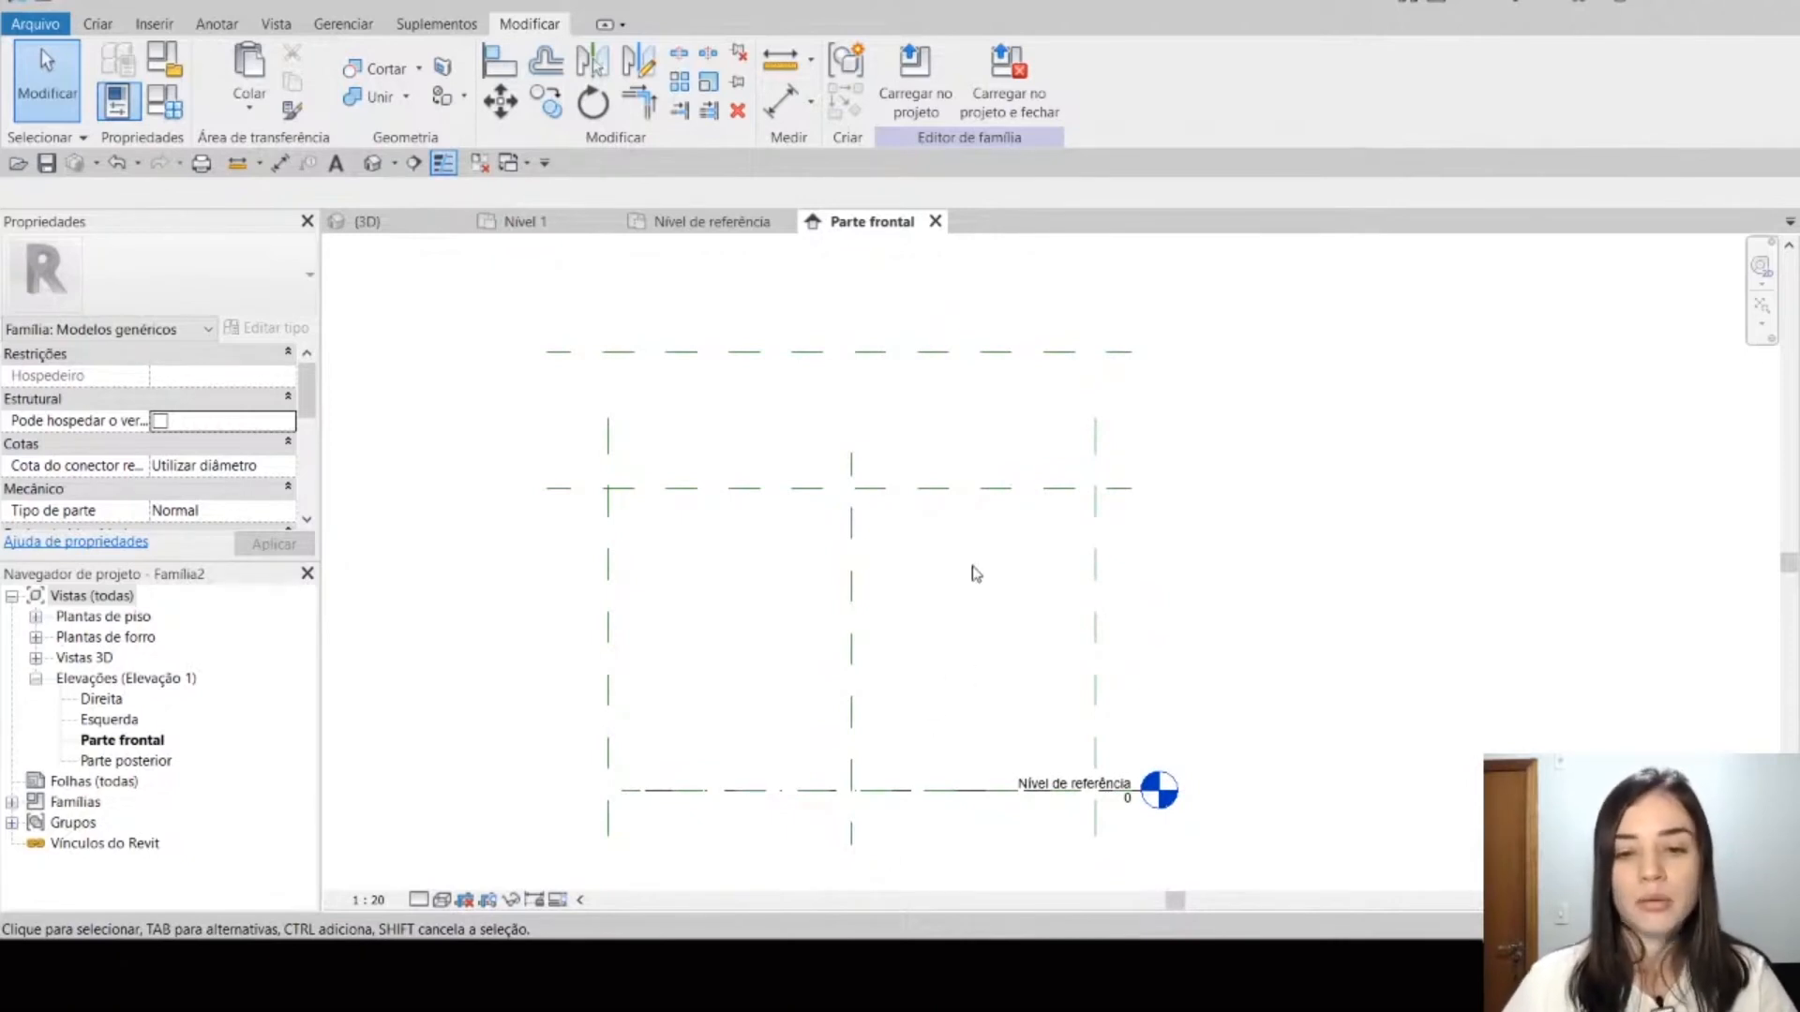
left_click(993, 489)
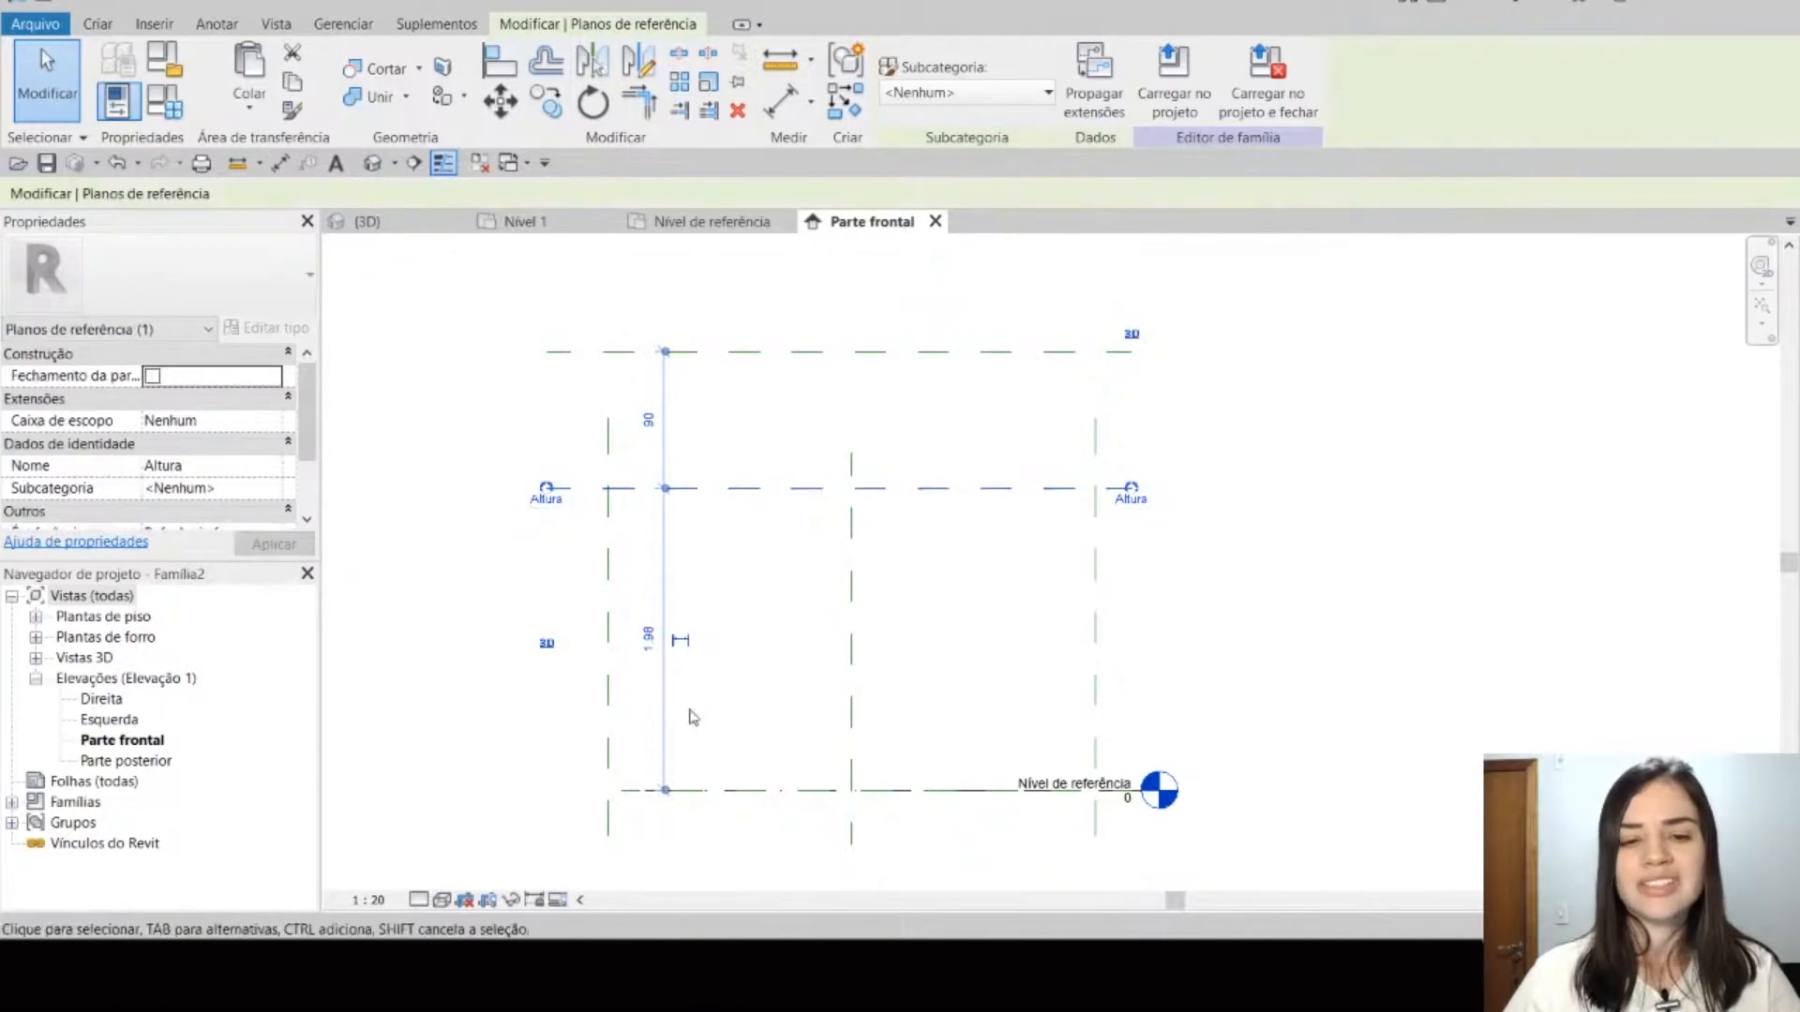
left_click(689, 352)
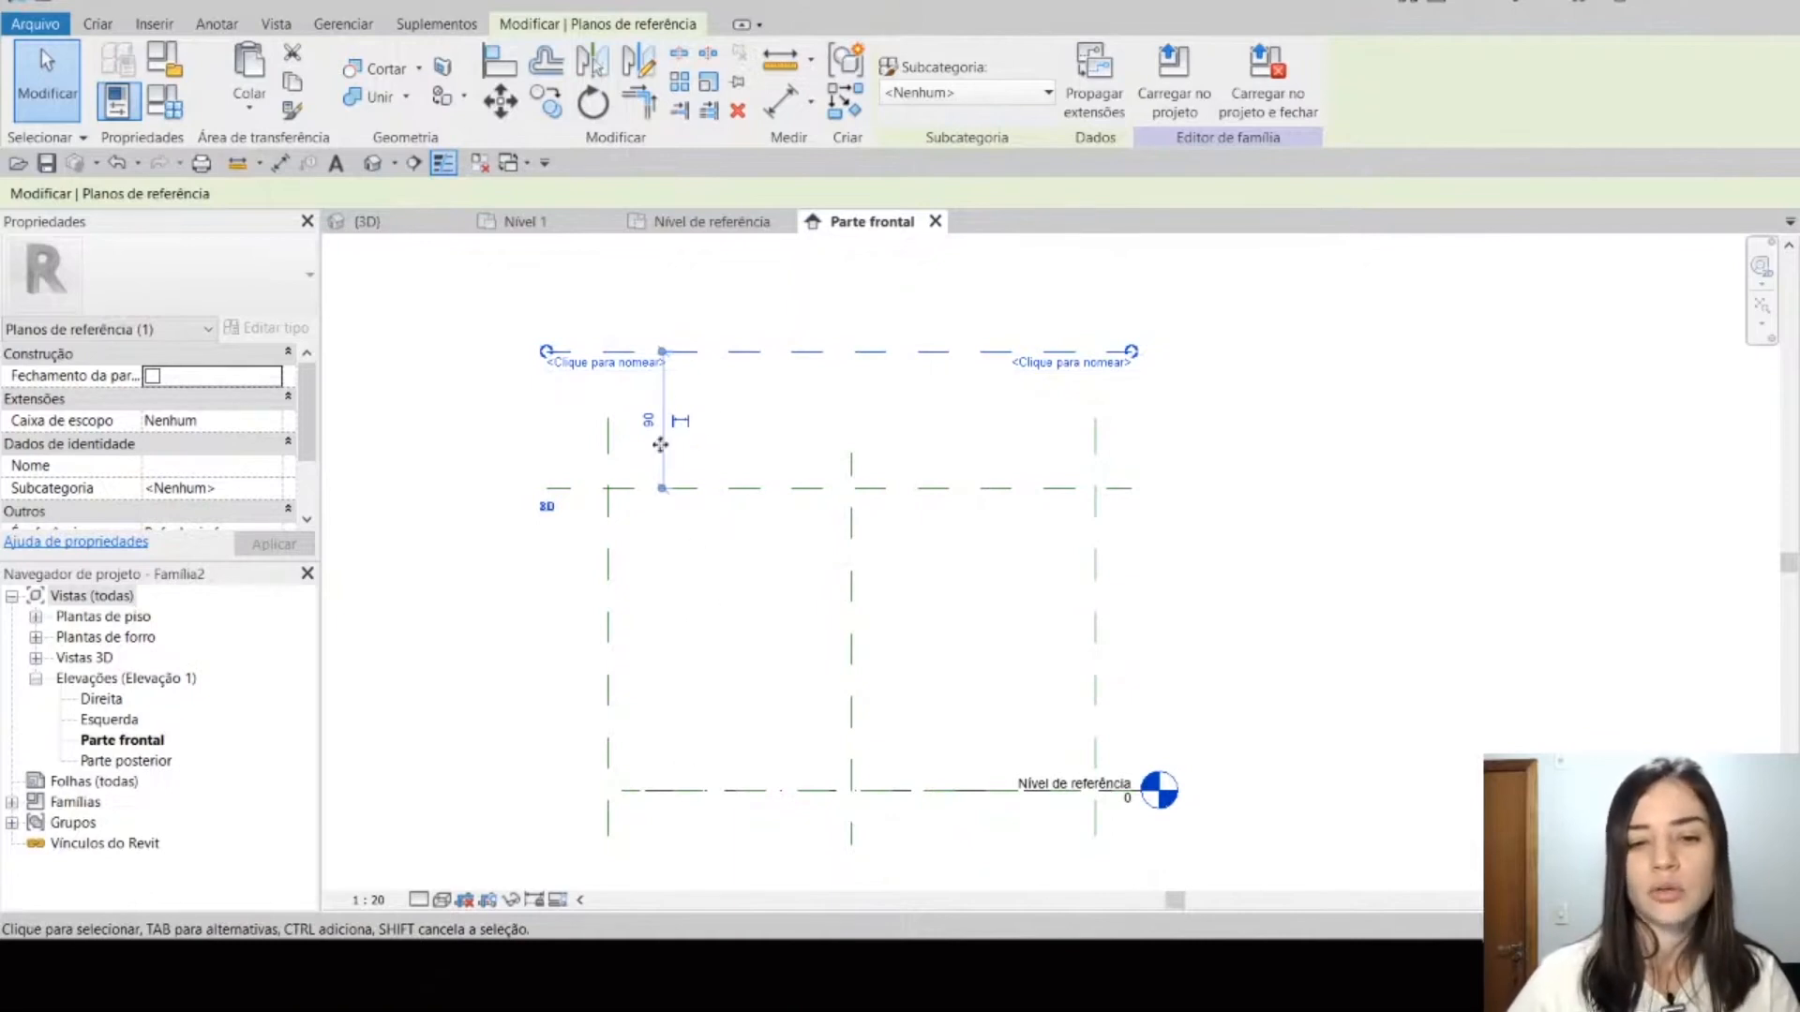
left_click(1178, 406)
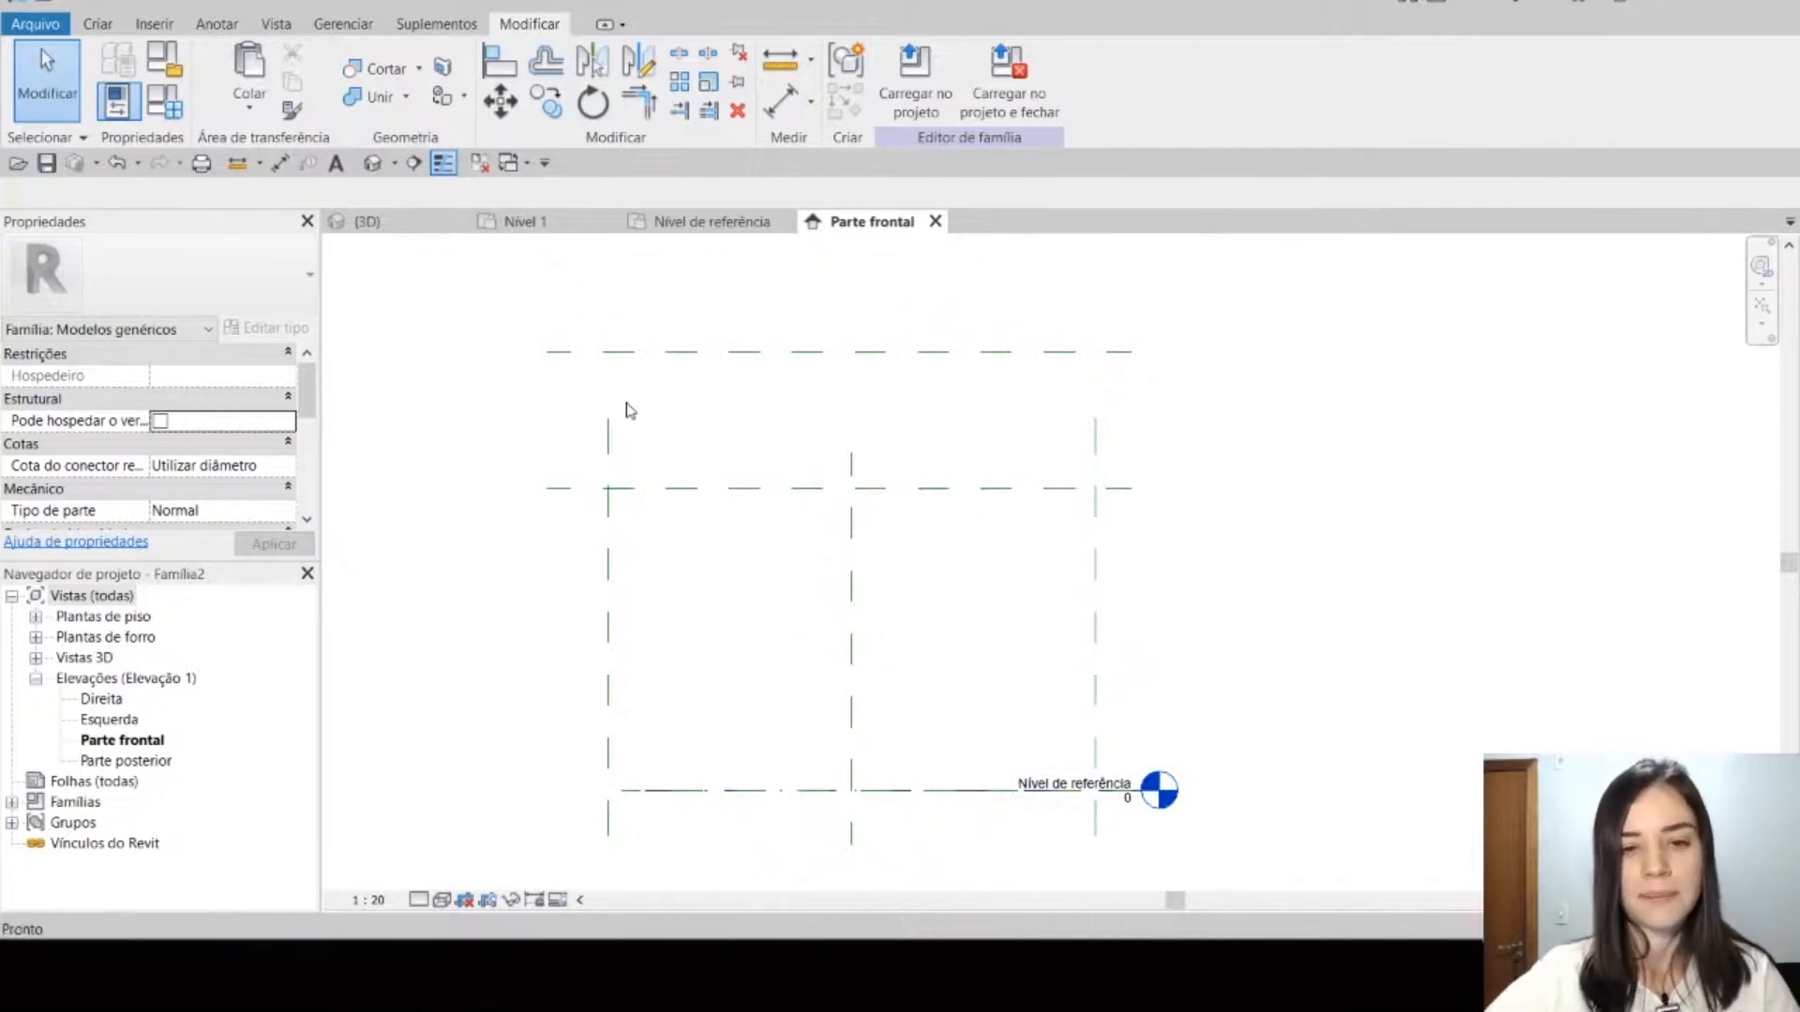
Step: Add an aligned dimension between the reference level and the Altura plane, placed outside the vertical planes
key("d")
key("i")
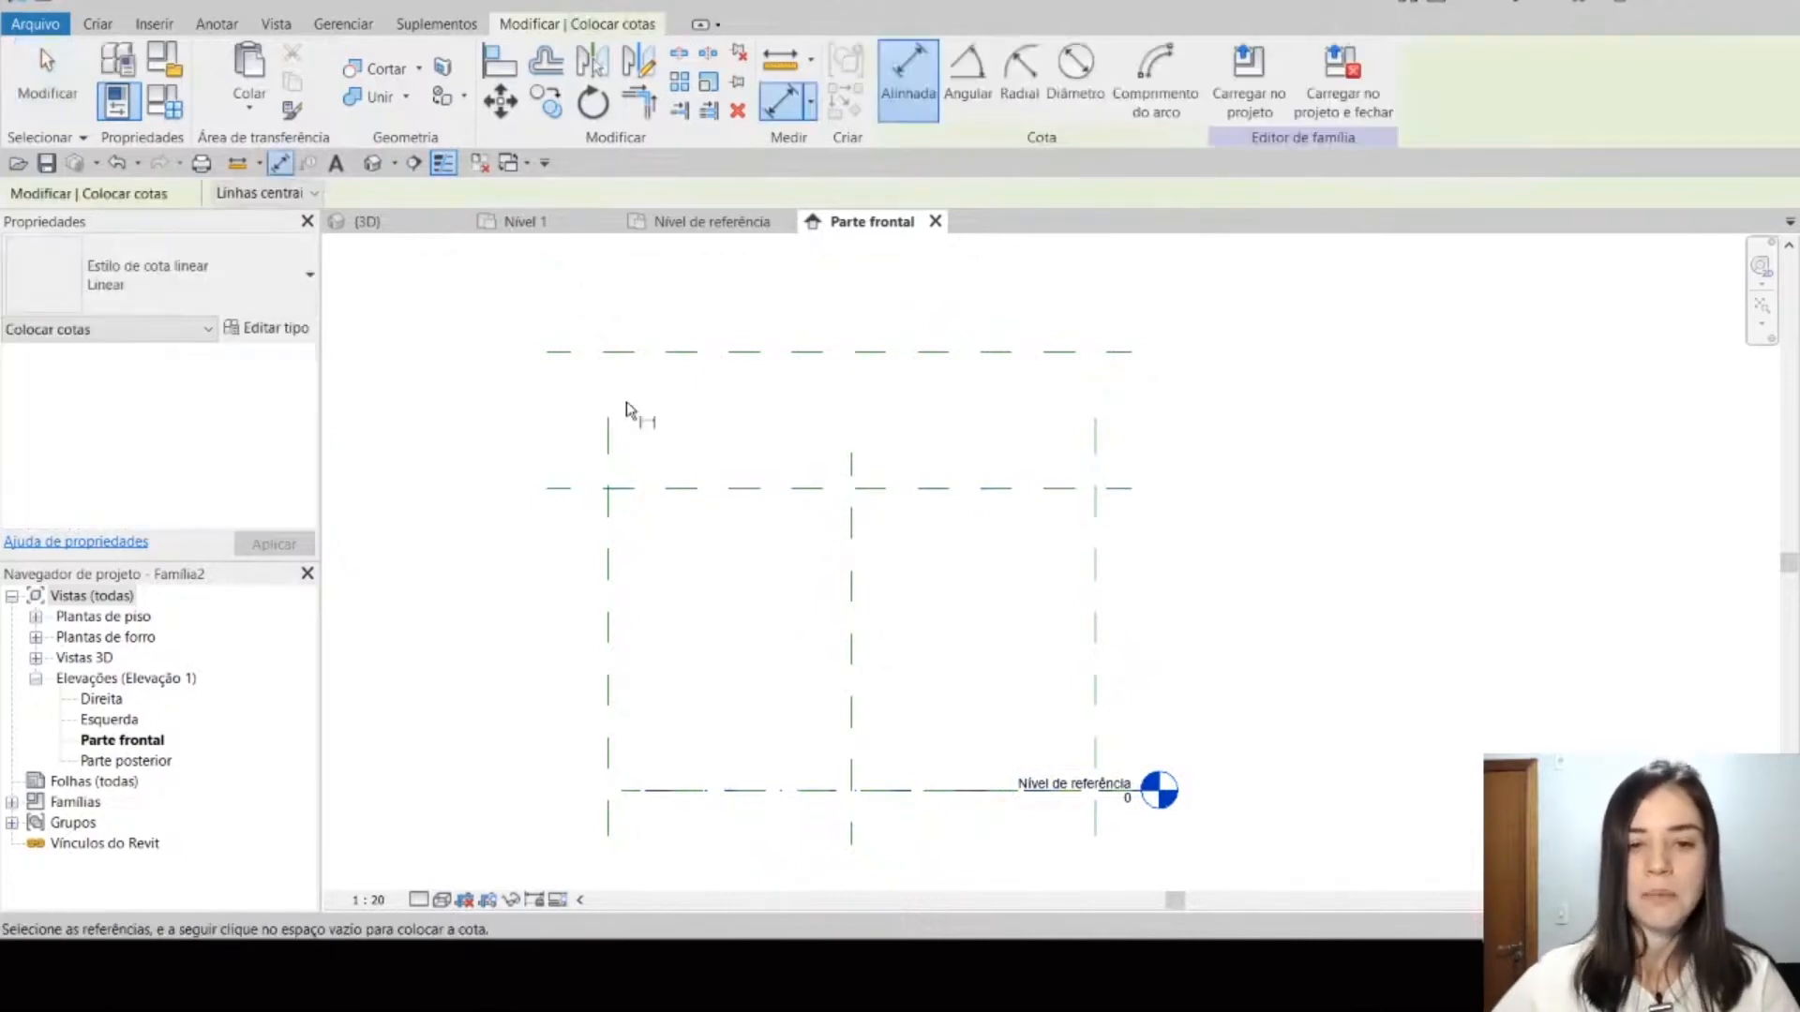
left_click(785, 793)
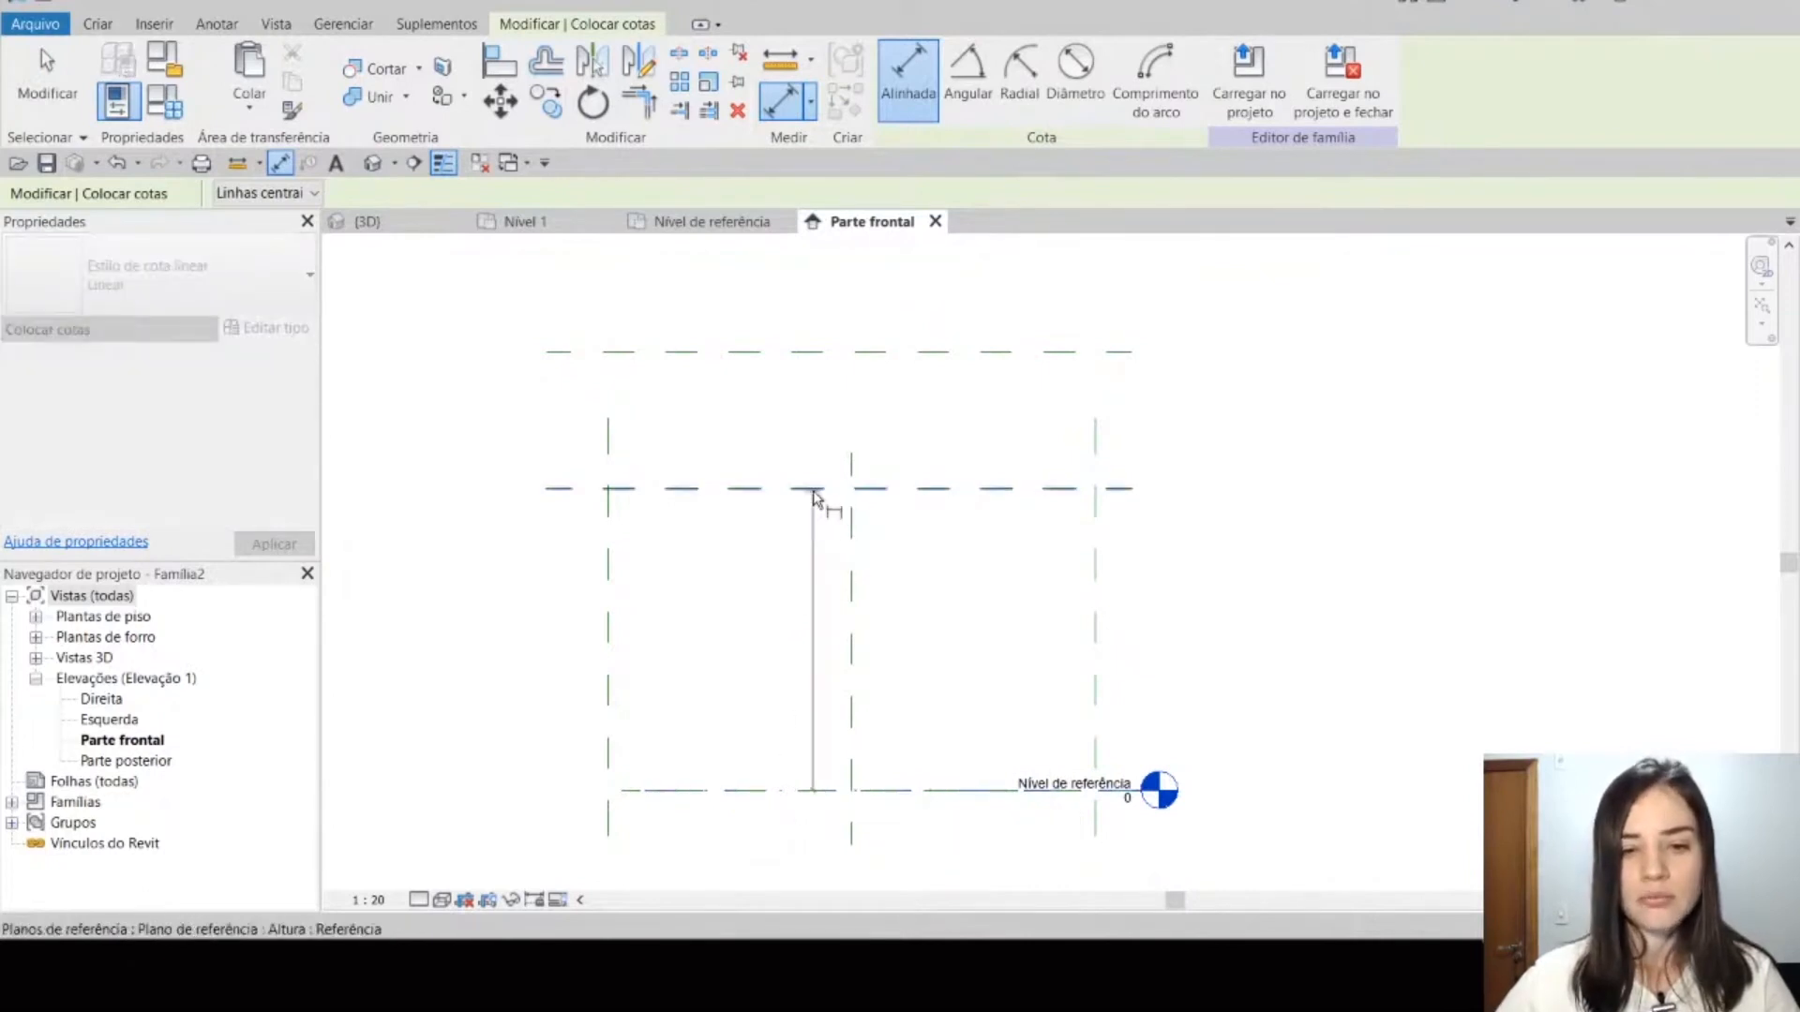
left_click(812, 491)
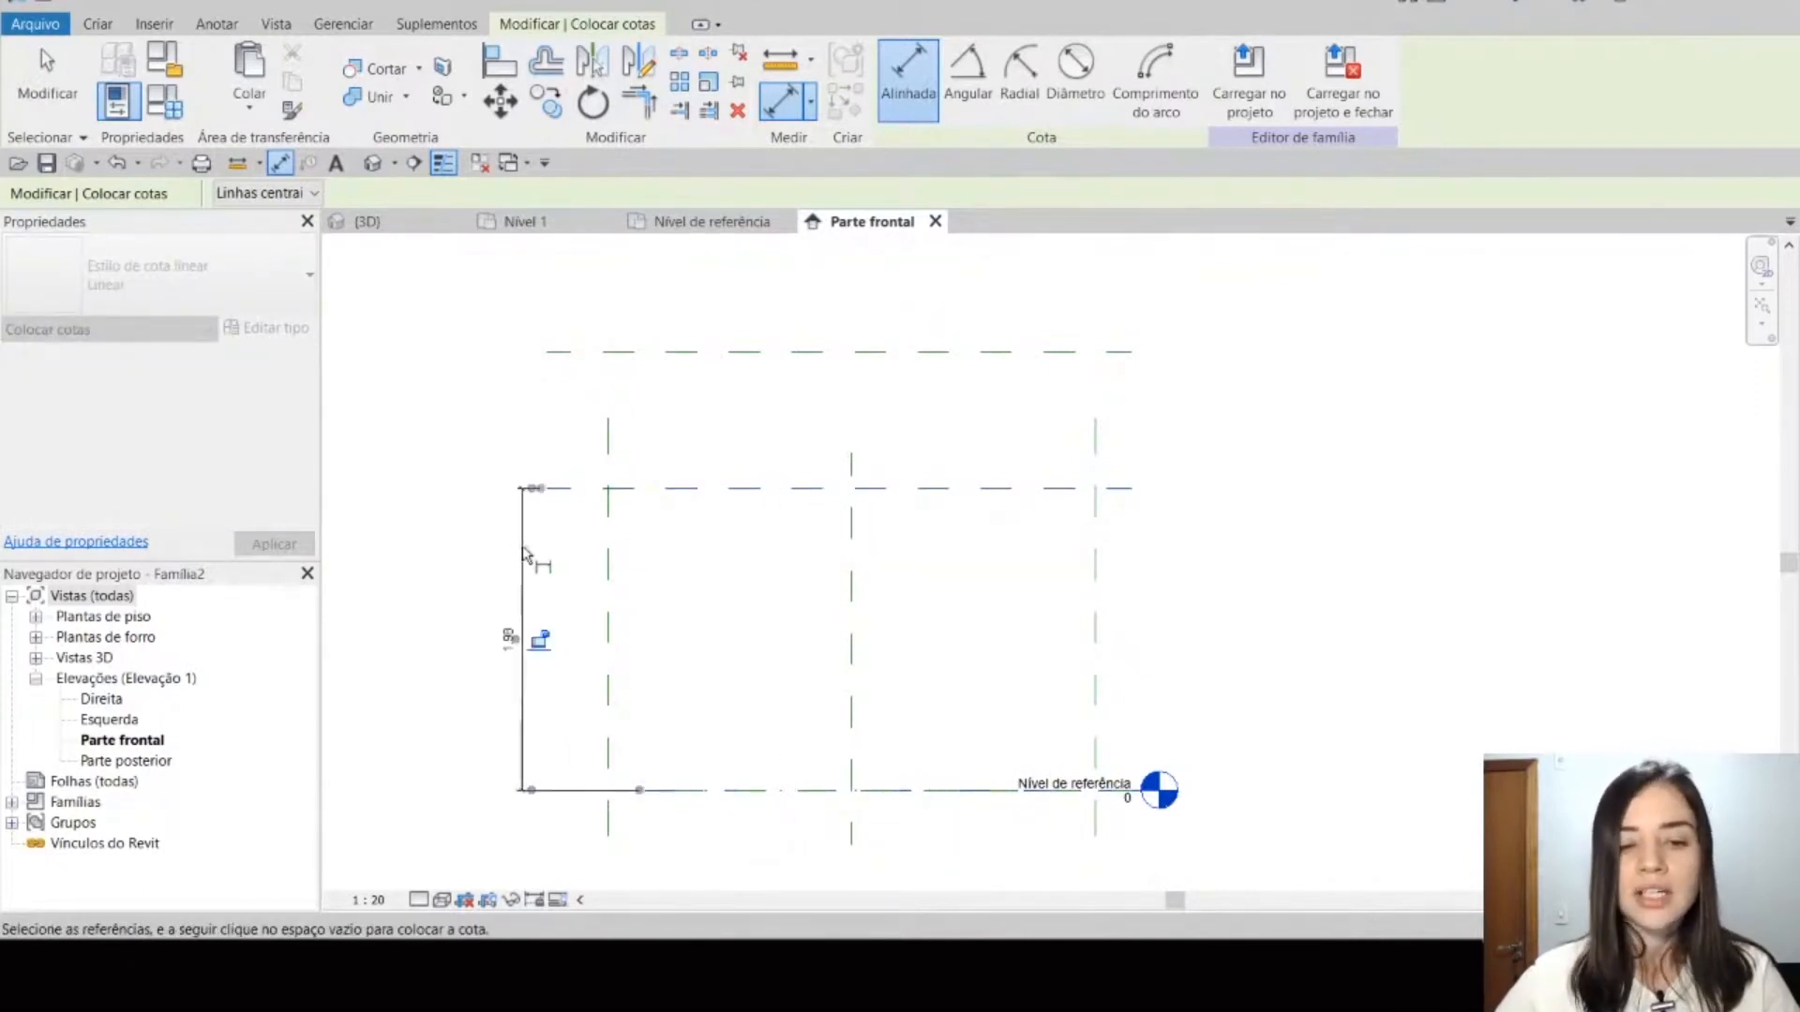
left_click(514, 734)
key("Escape")
Step: Label the dimension between the reference level and the Altura plane with a new instance parameter named Altura do chão
left_click(524, 737)
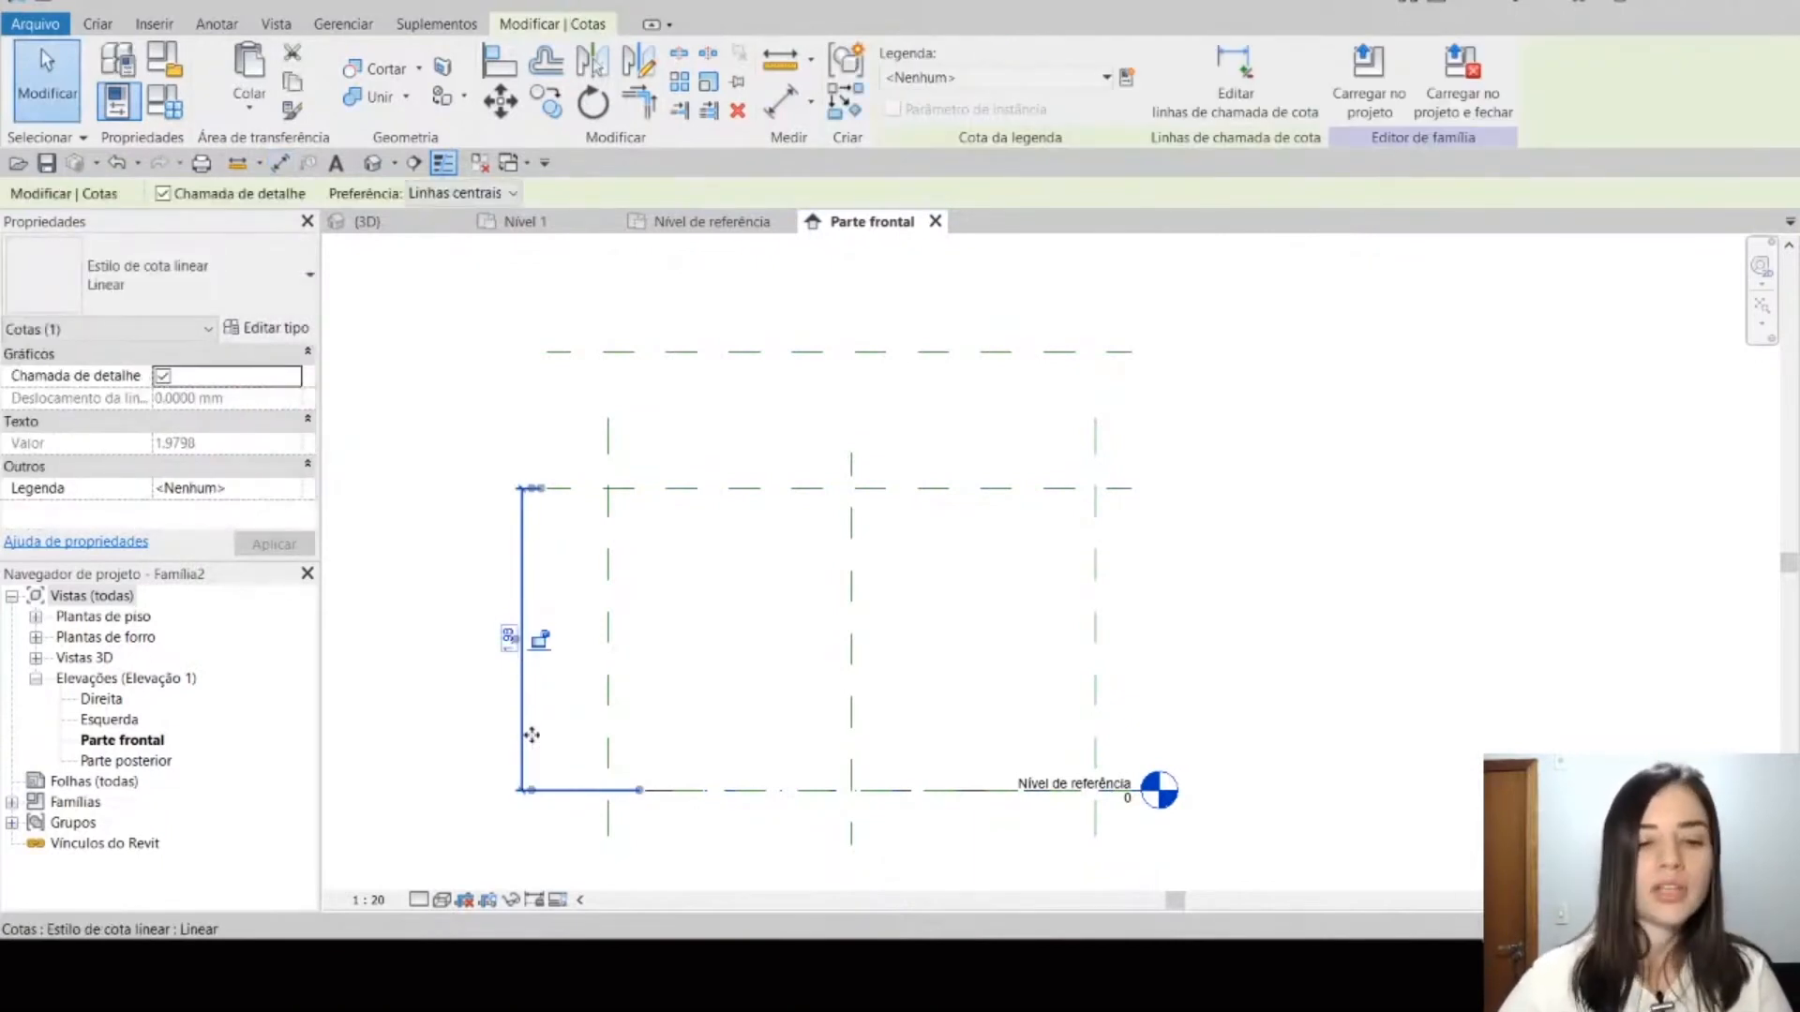
left_click(1124, 80)
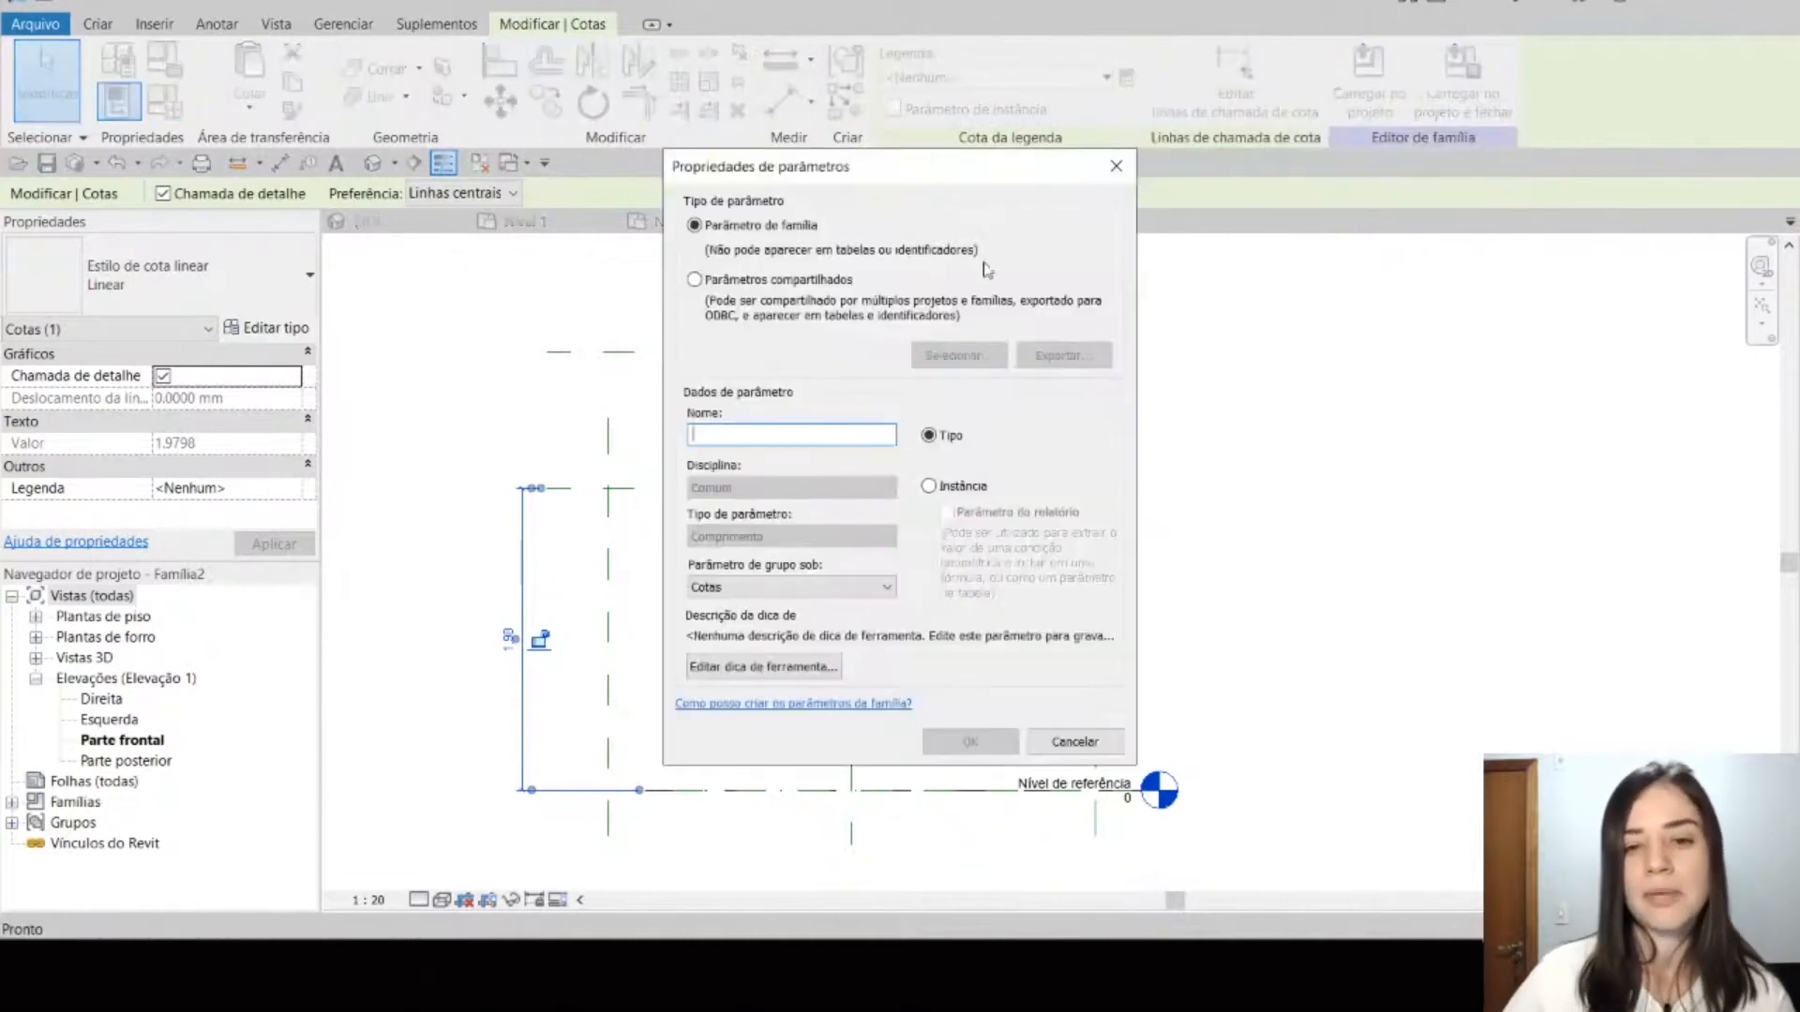
key("Caps_Lock")
type("Altura ")
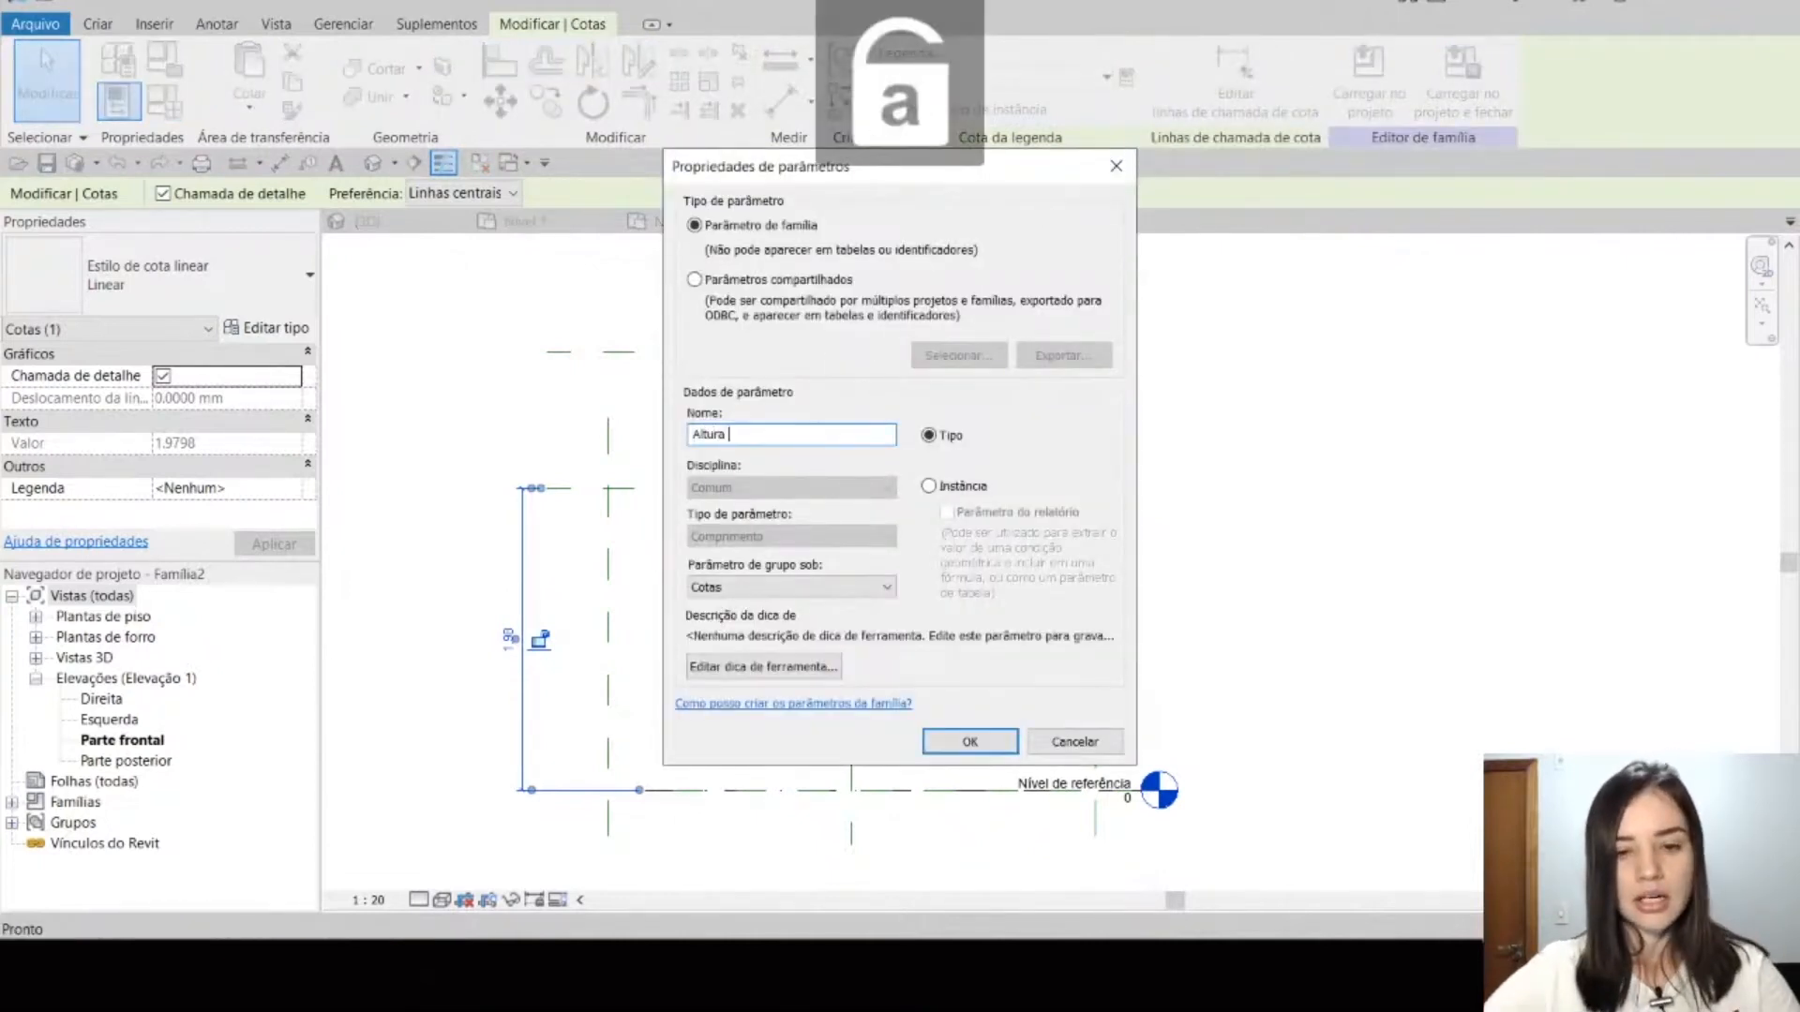
type("do chão")
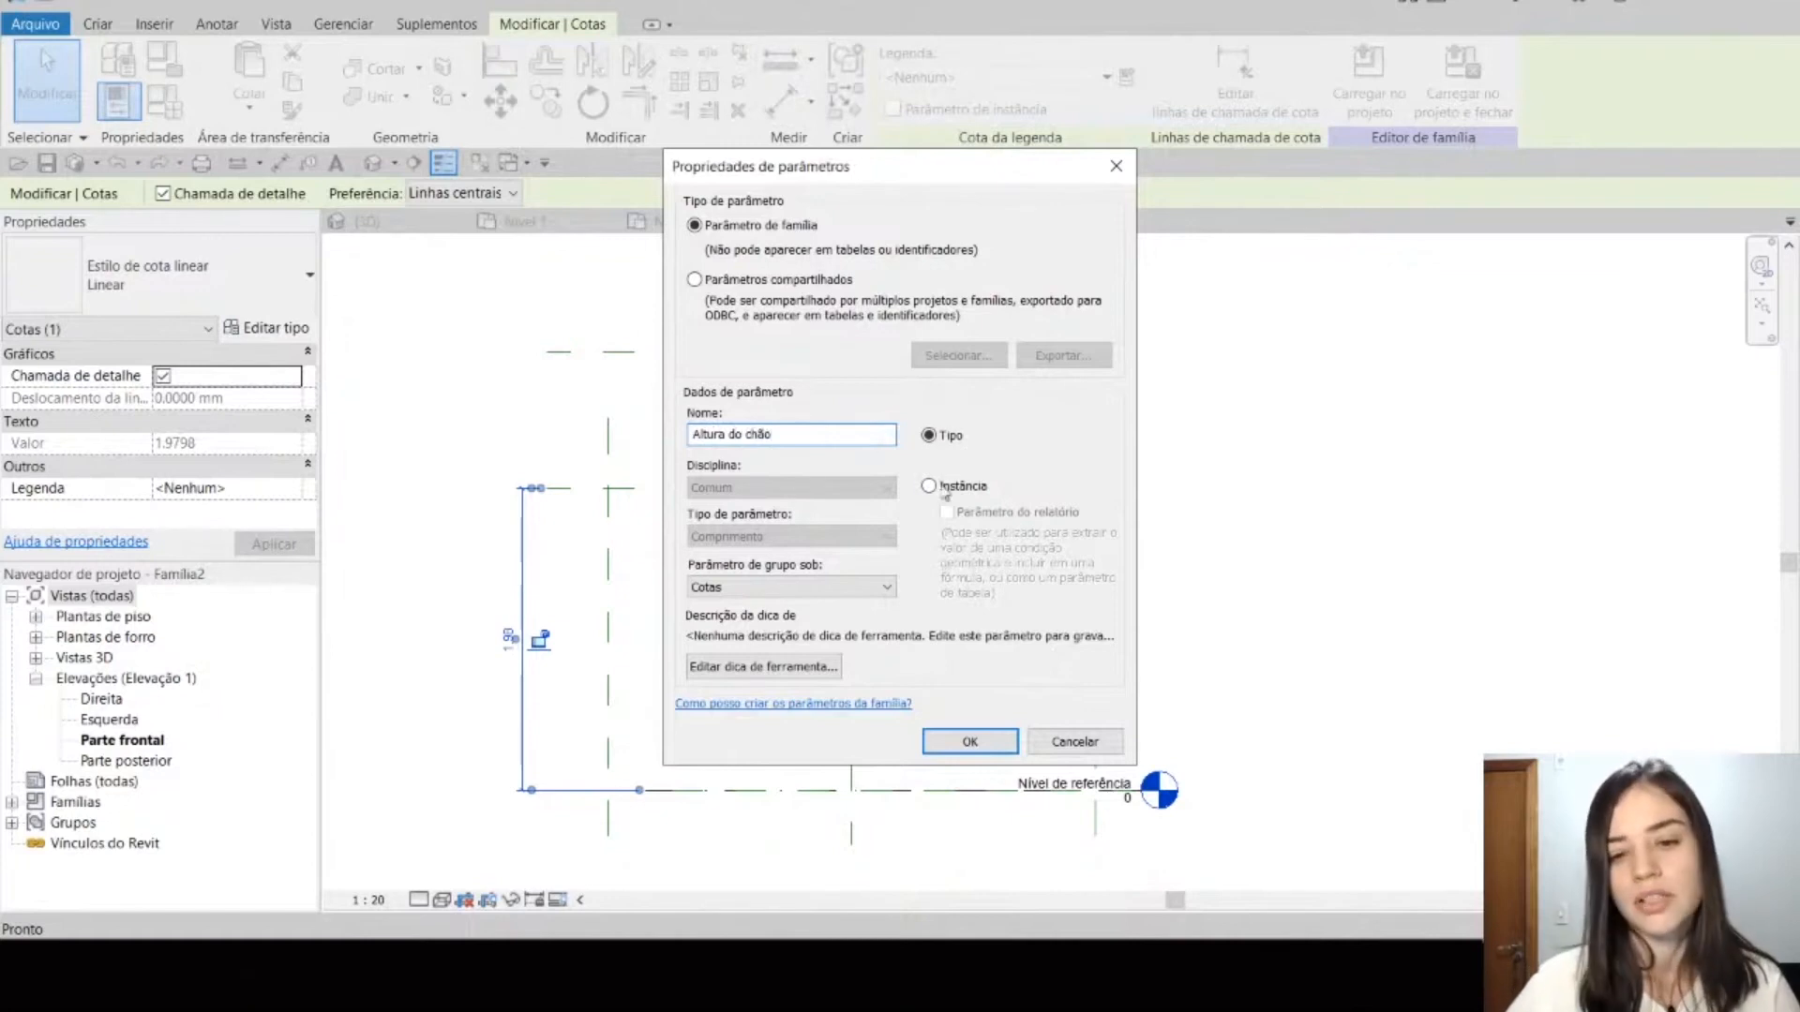
left_click(943, 489)
left_click(966, 740)
left_click(1215, 682)
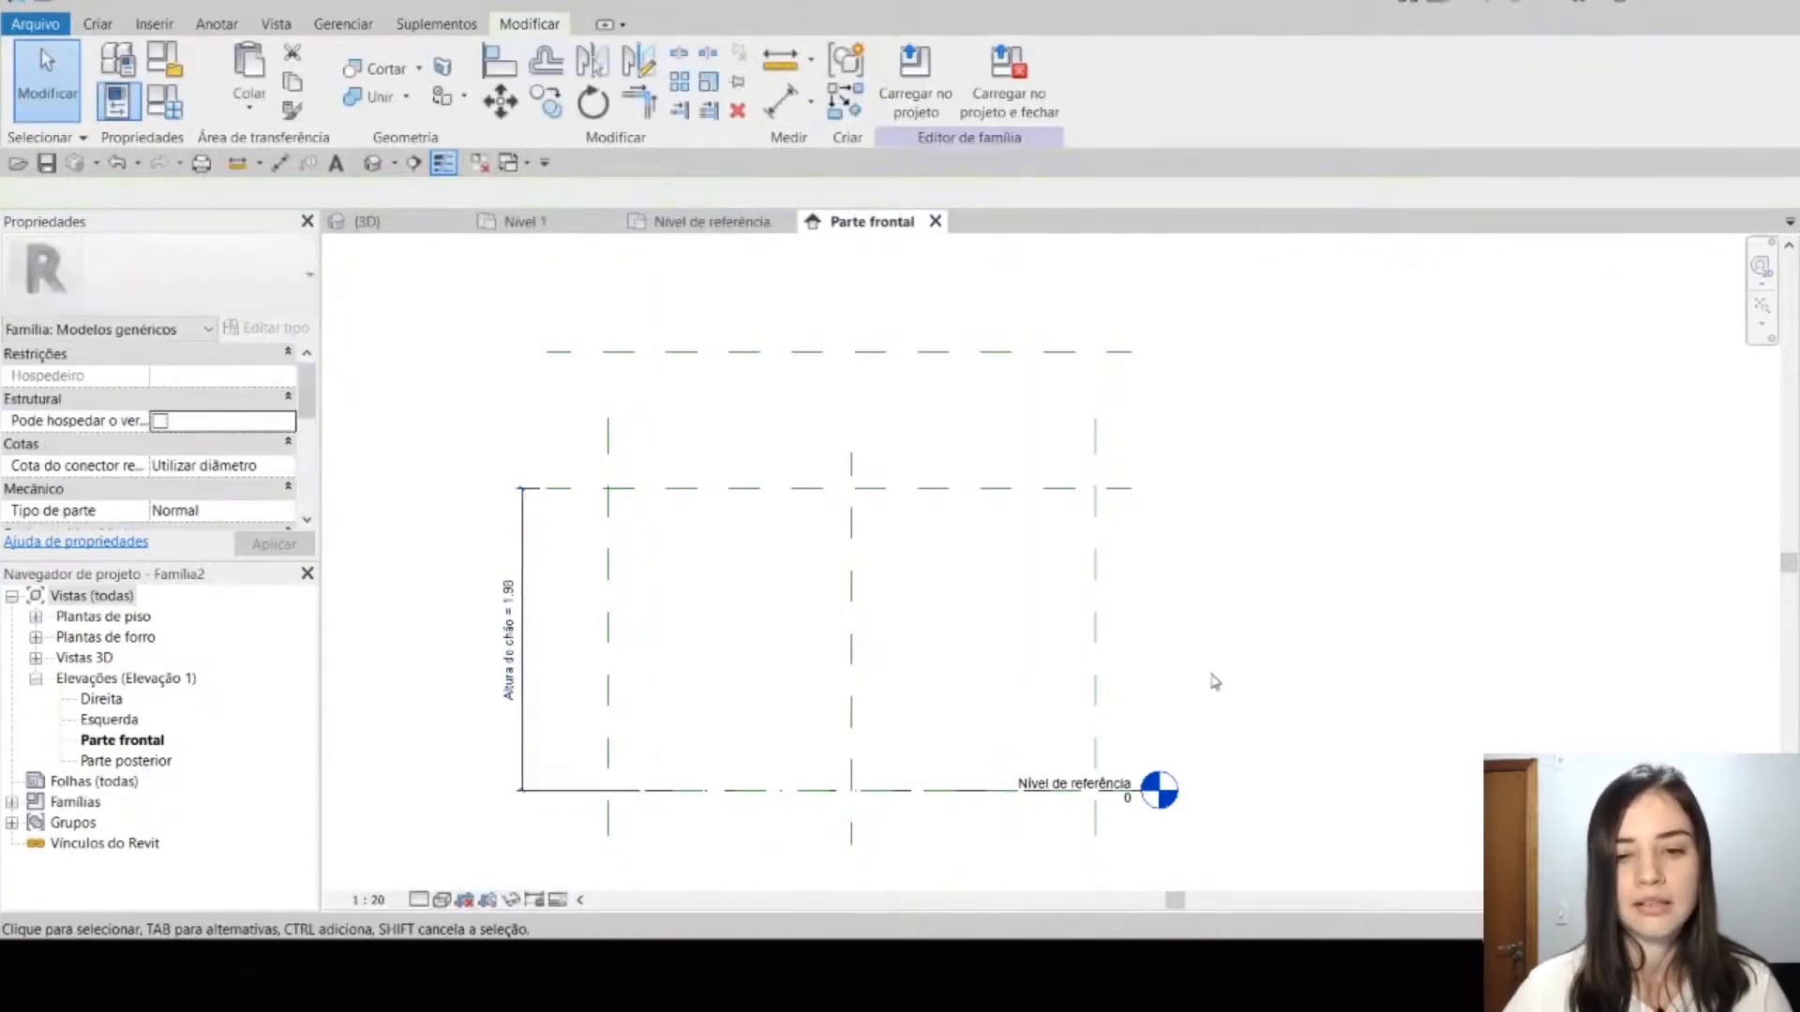
Step: Add an aligned dimension between the Altura plane and the uppermost horizontal plane, in line with the Altura do chão dimension
middle_click_drag(1009, 617, 1072, 707)
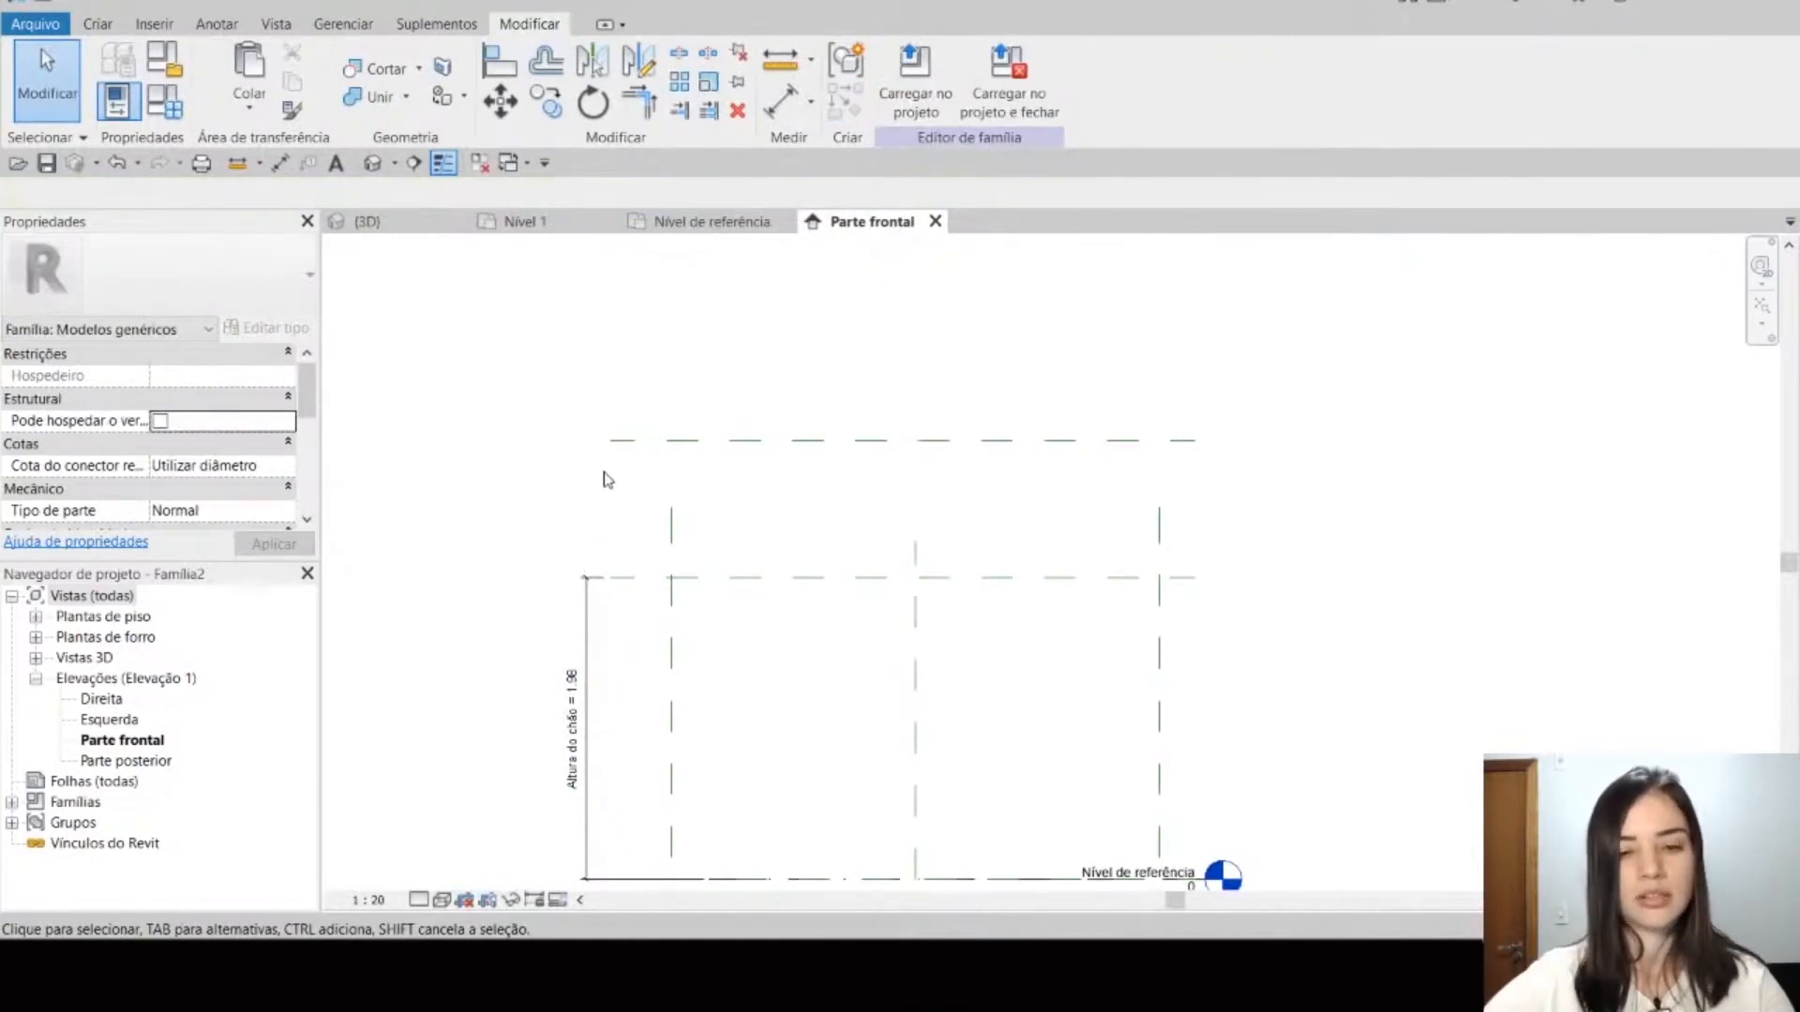
key("d")
key("i")
left_click(794, 581)
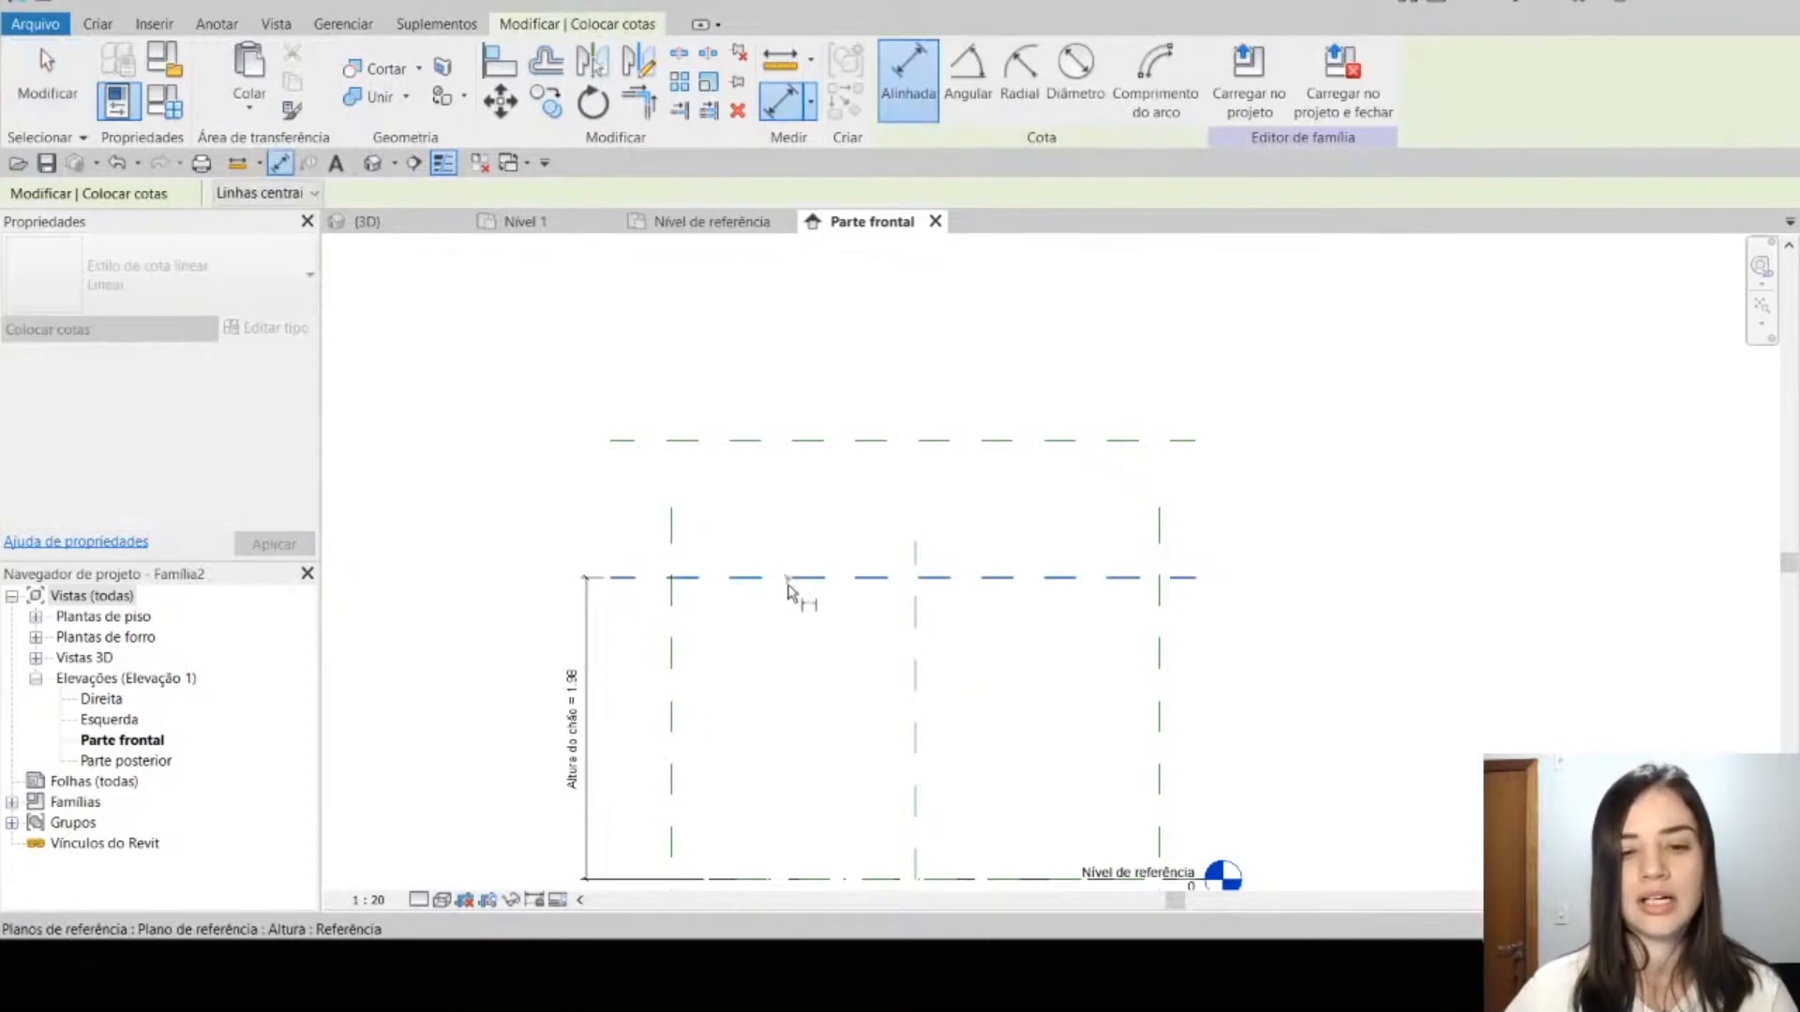
left_click(785, 452)
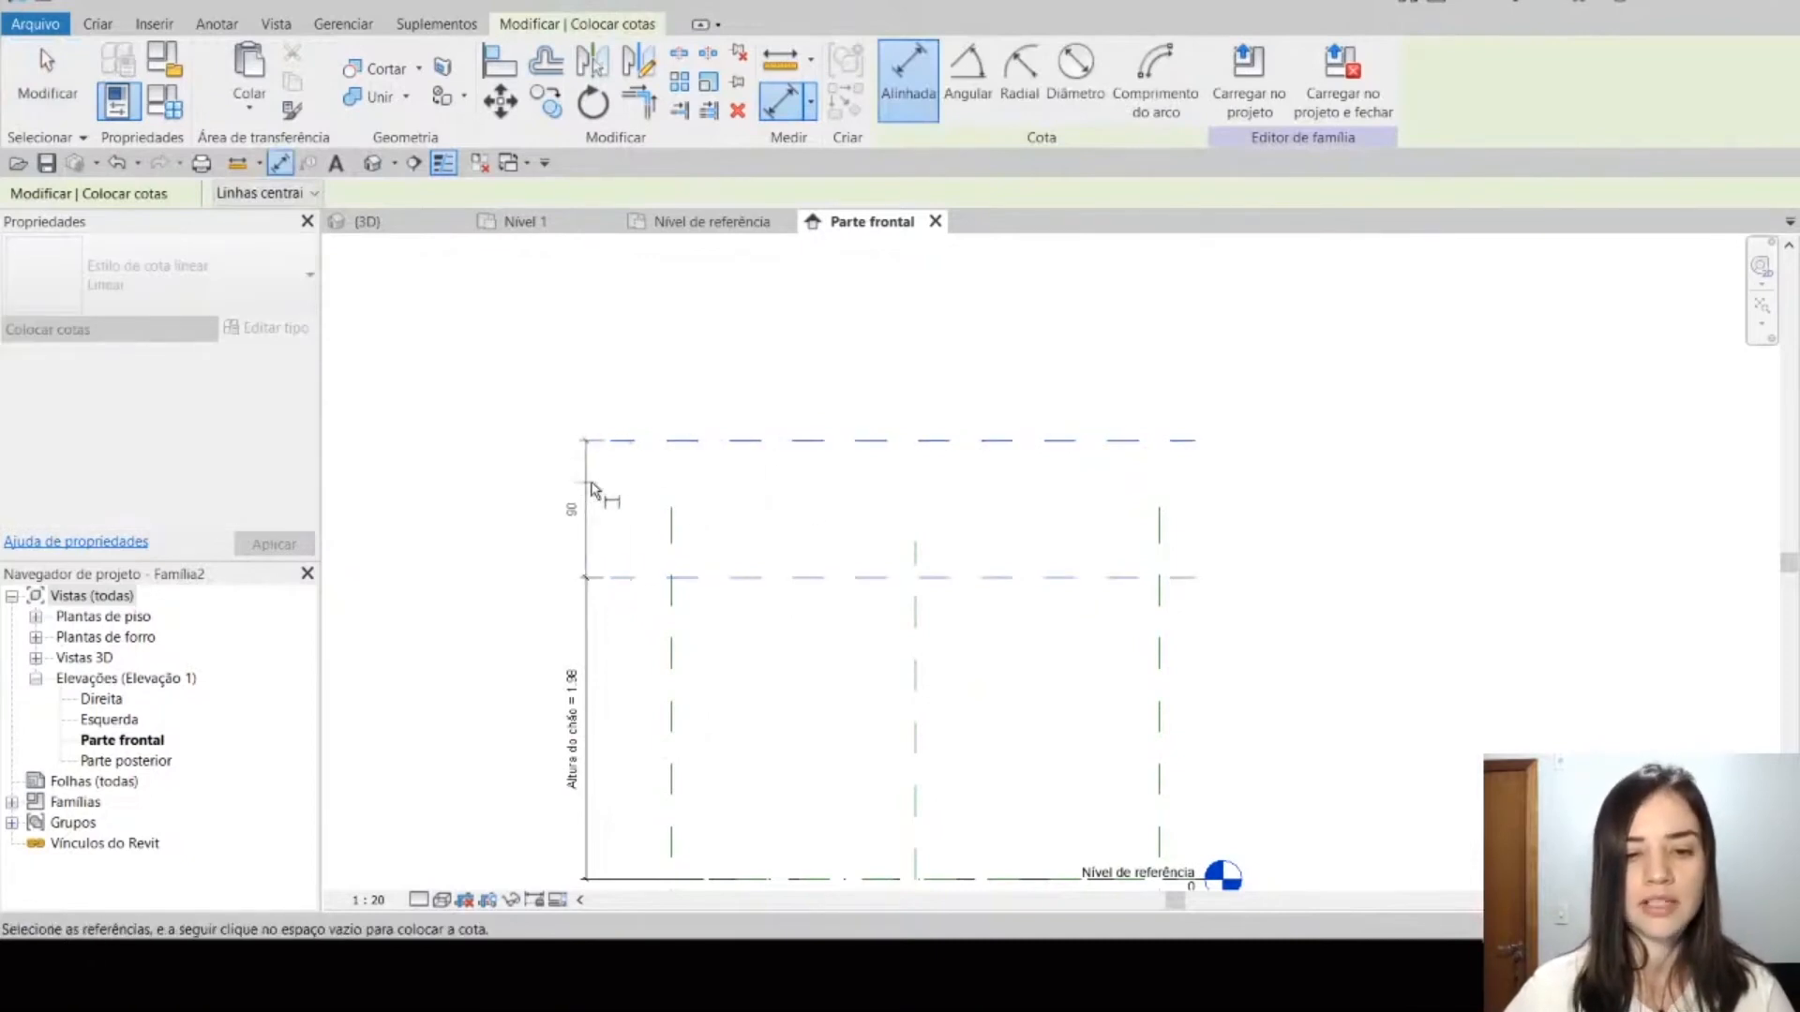
left_click(584, 486)
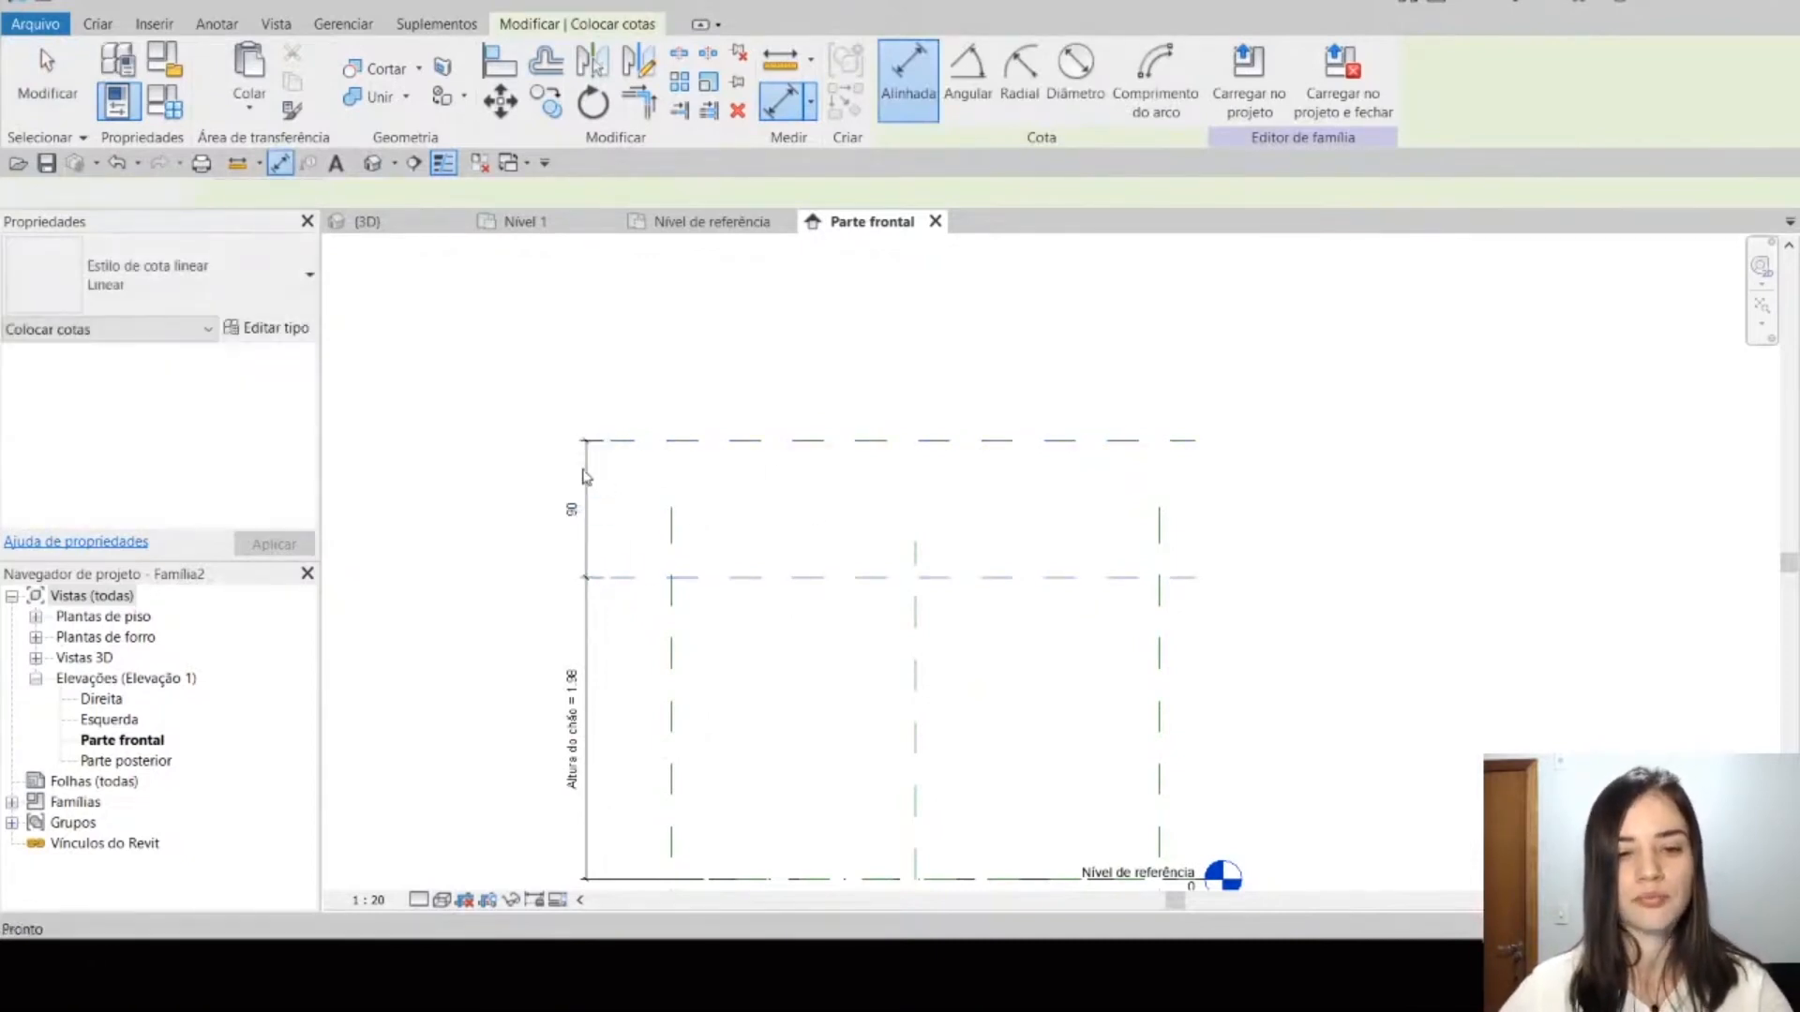
key("Escape")
key("Escape")
Step: Label the dimension between the two upper horizontal planes with a new instance parameter named Altura
left_click(583, 469)
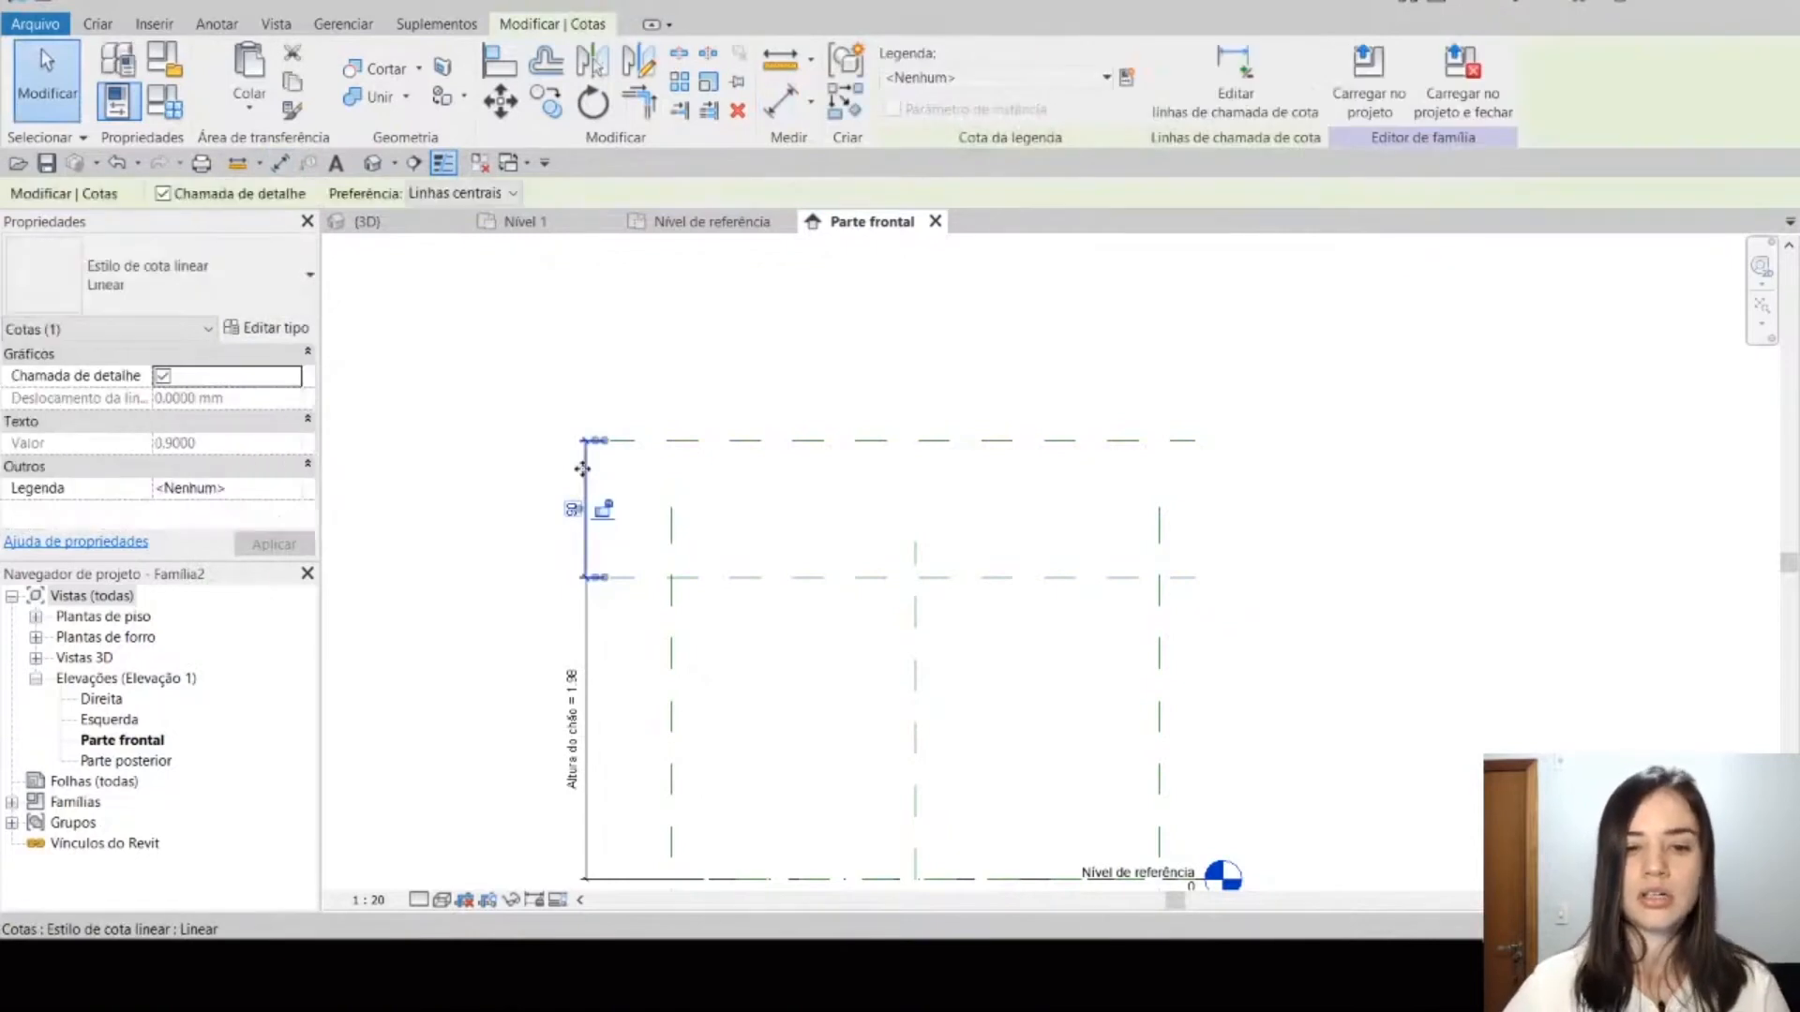
left_click(1128, 77)
type("ALTURA")
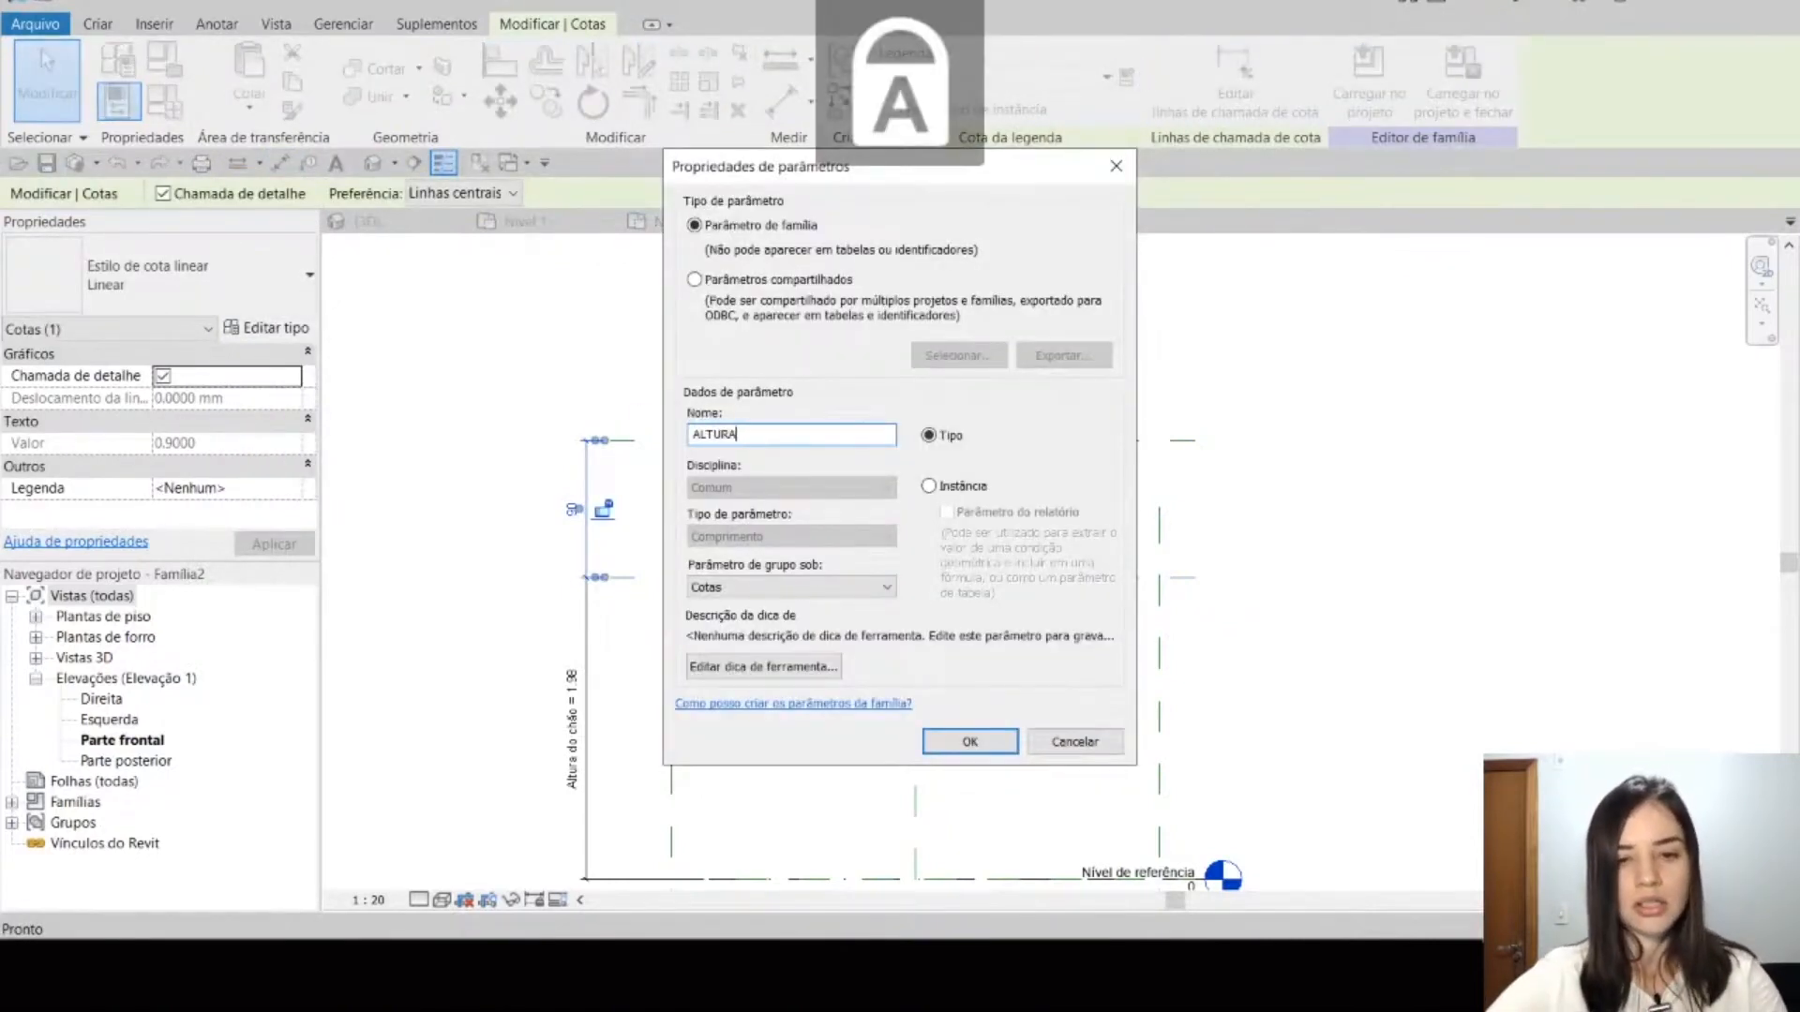
key("BackSpace")
key("BackSpace")
key("BackSpace")
key("BackSpace")
type("ltura")
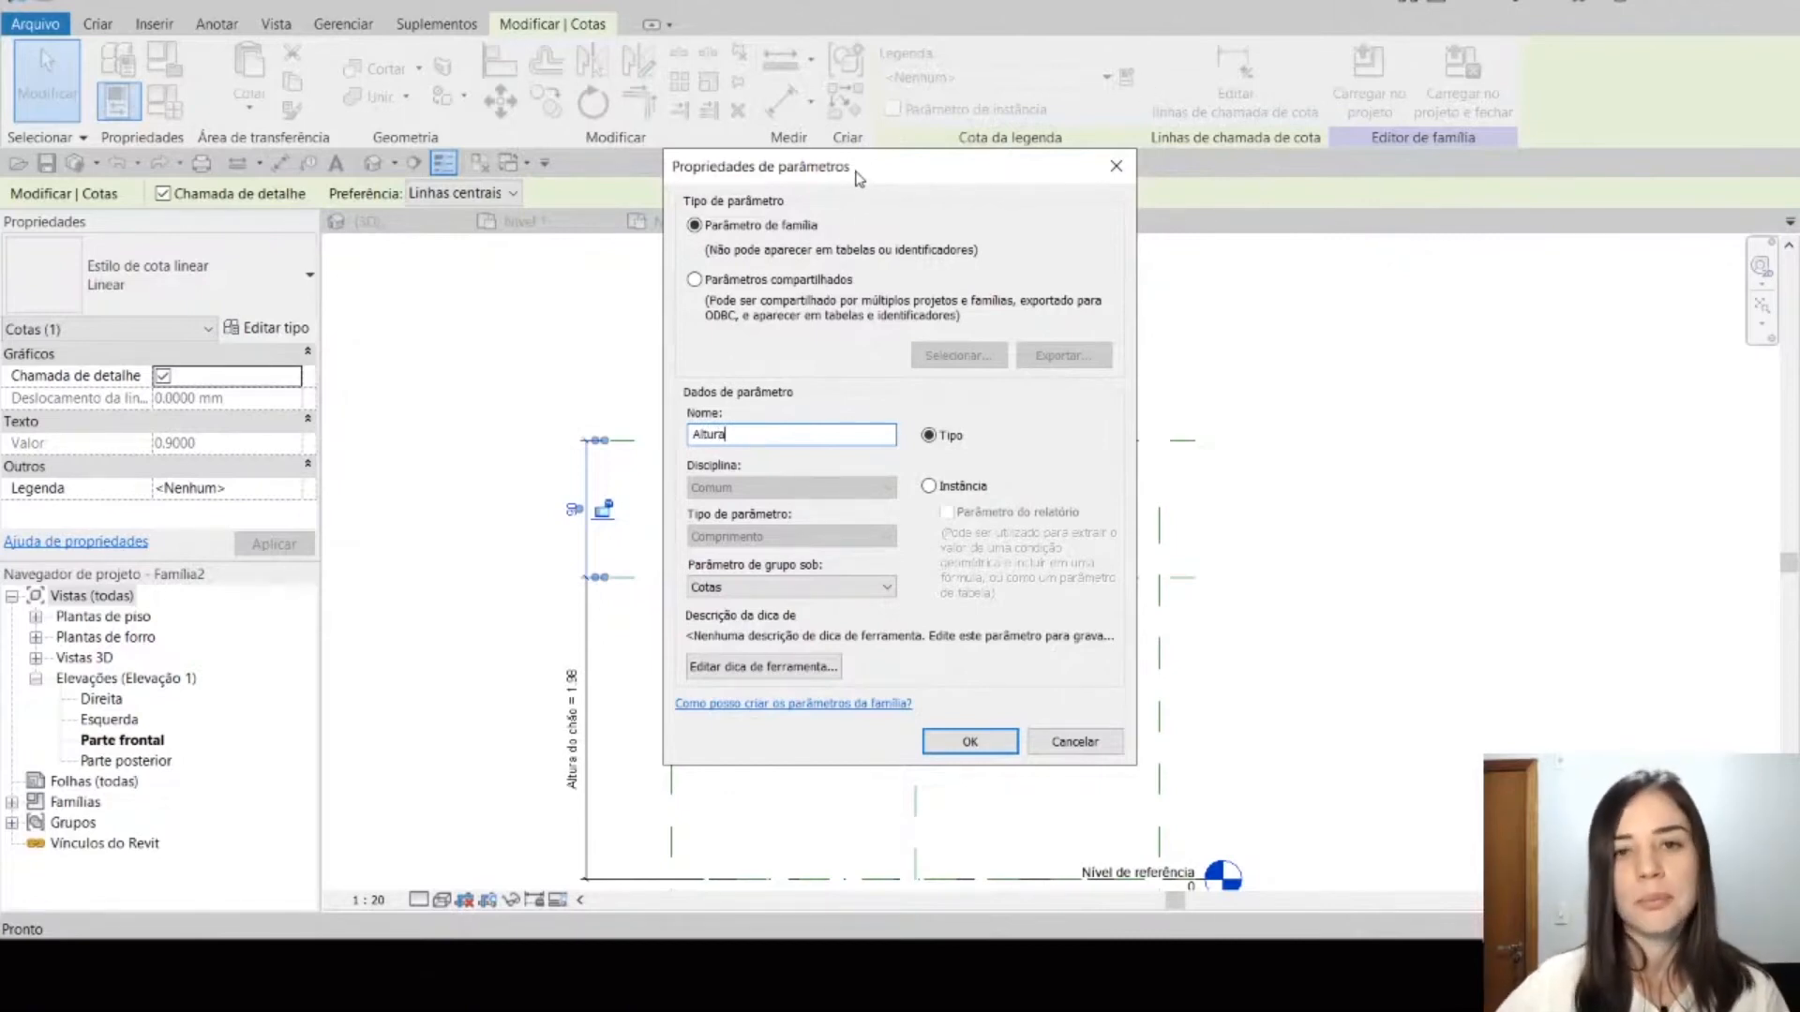
left_click(982, 488)
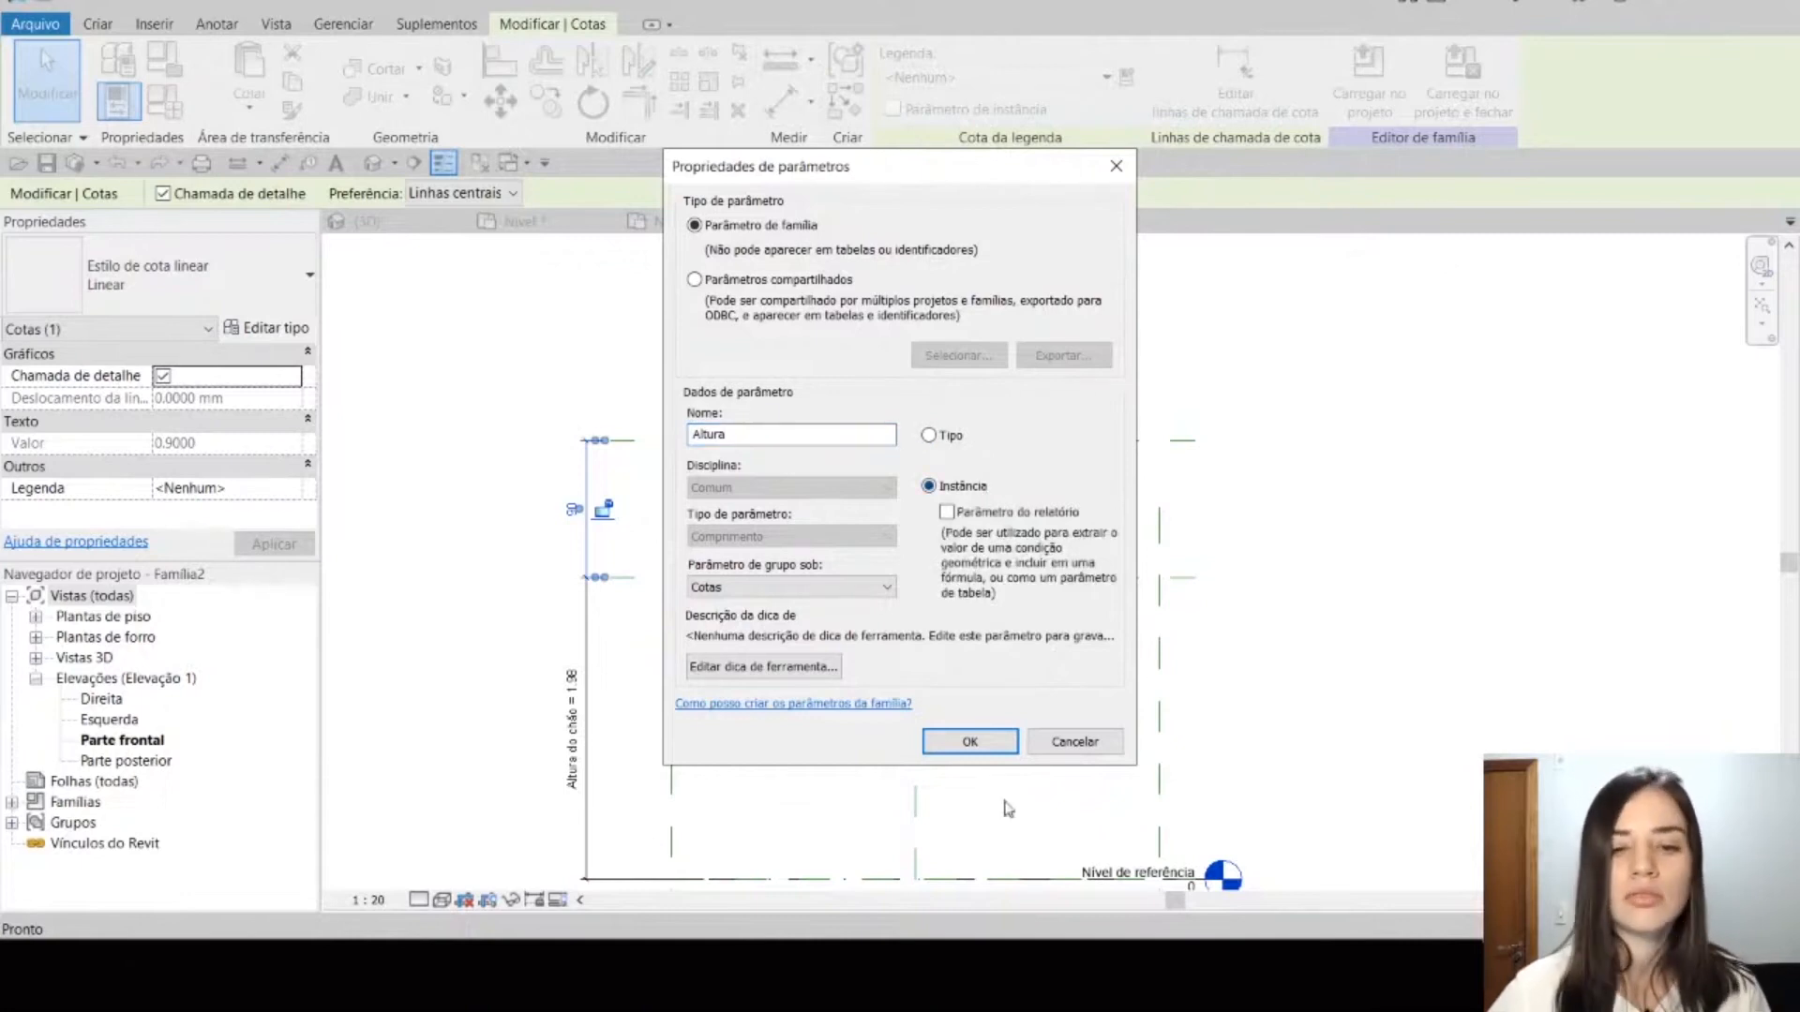
left_click(997, 750)
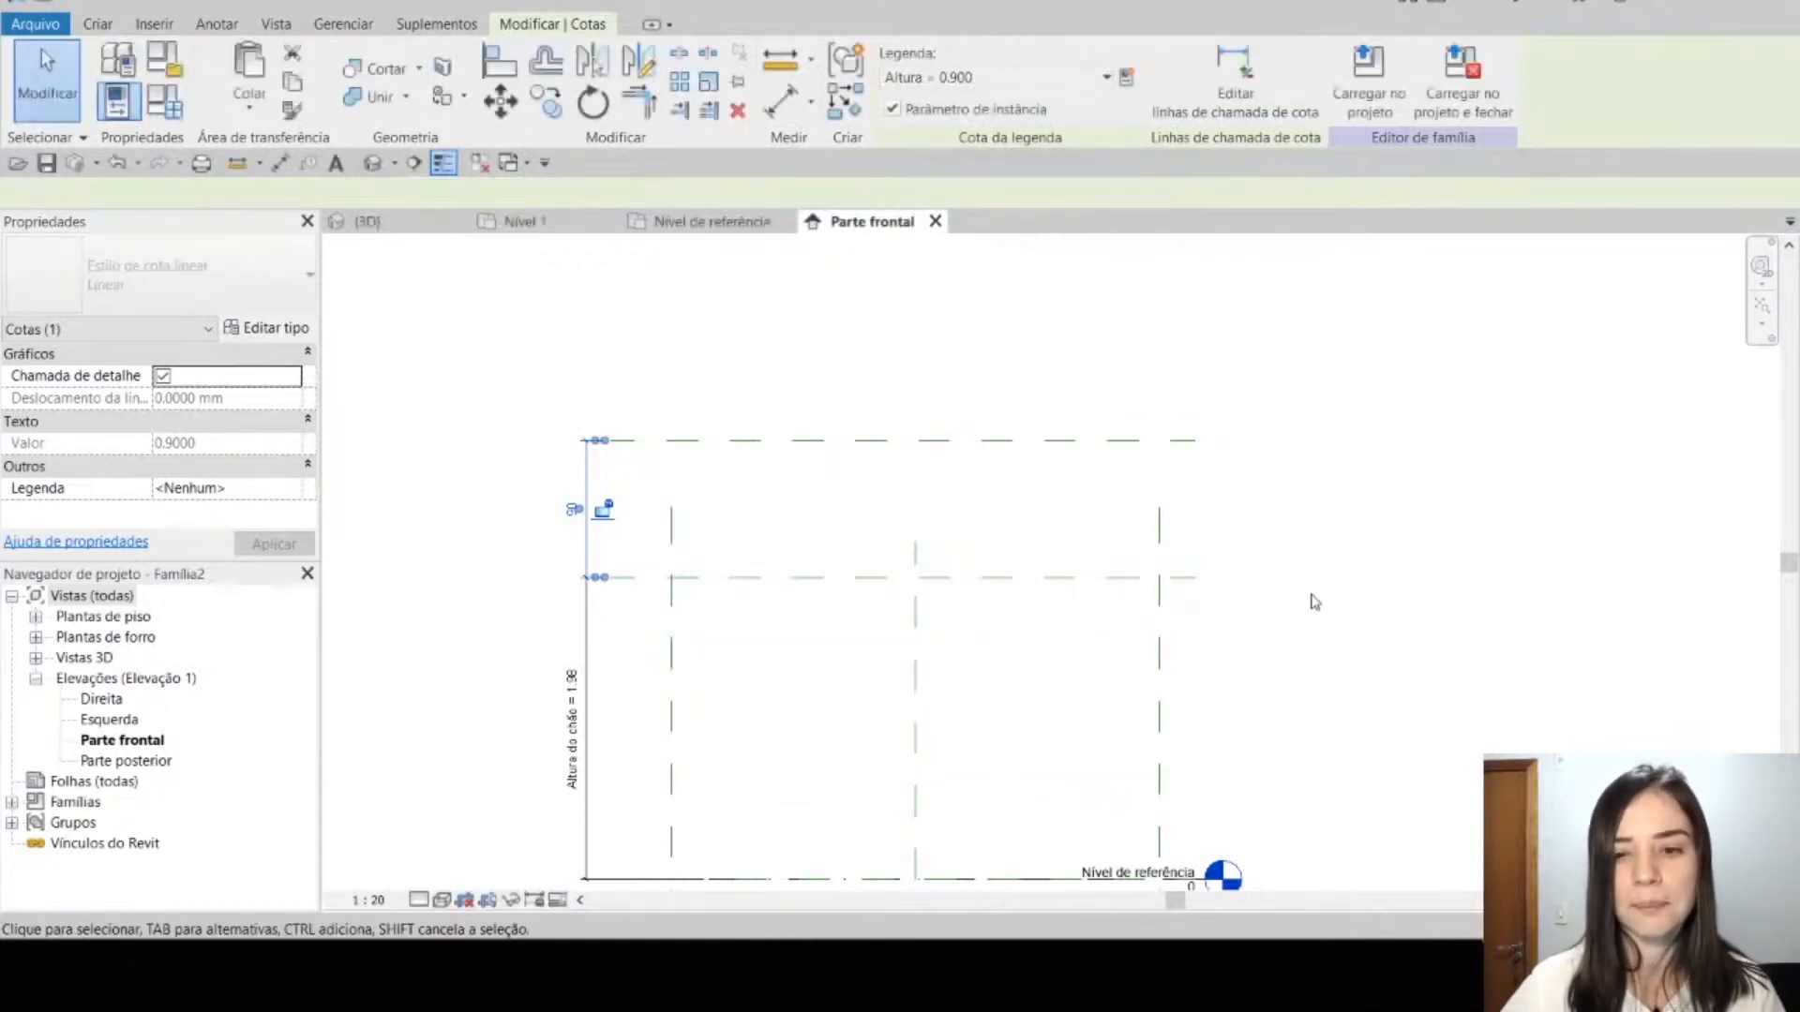
left_click(1310, 596)
Step: Extend the upper ends of the Esquerda and Direita reference planes past the uppermost horizontal plane
left_click(669, 630)
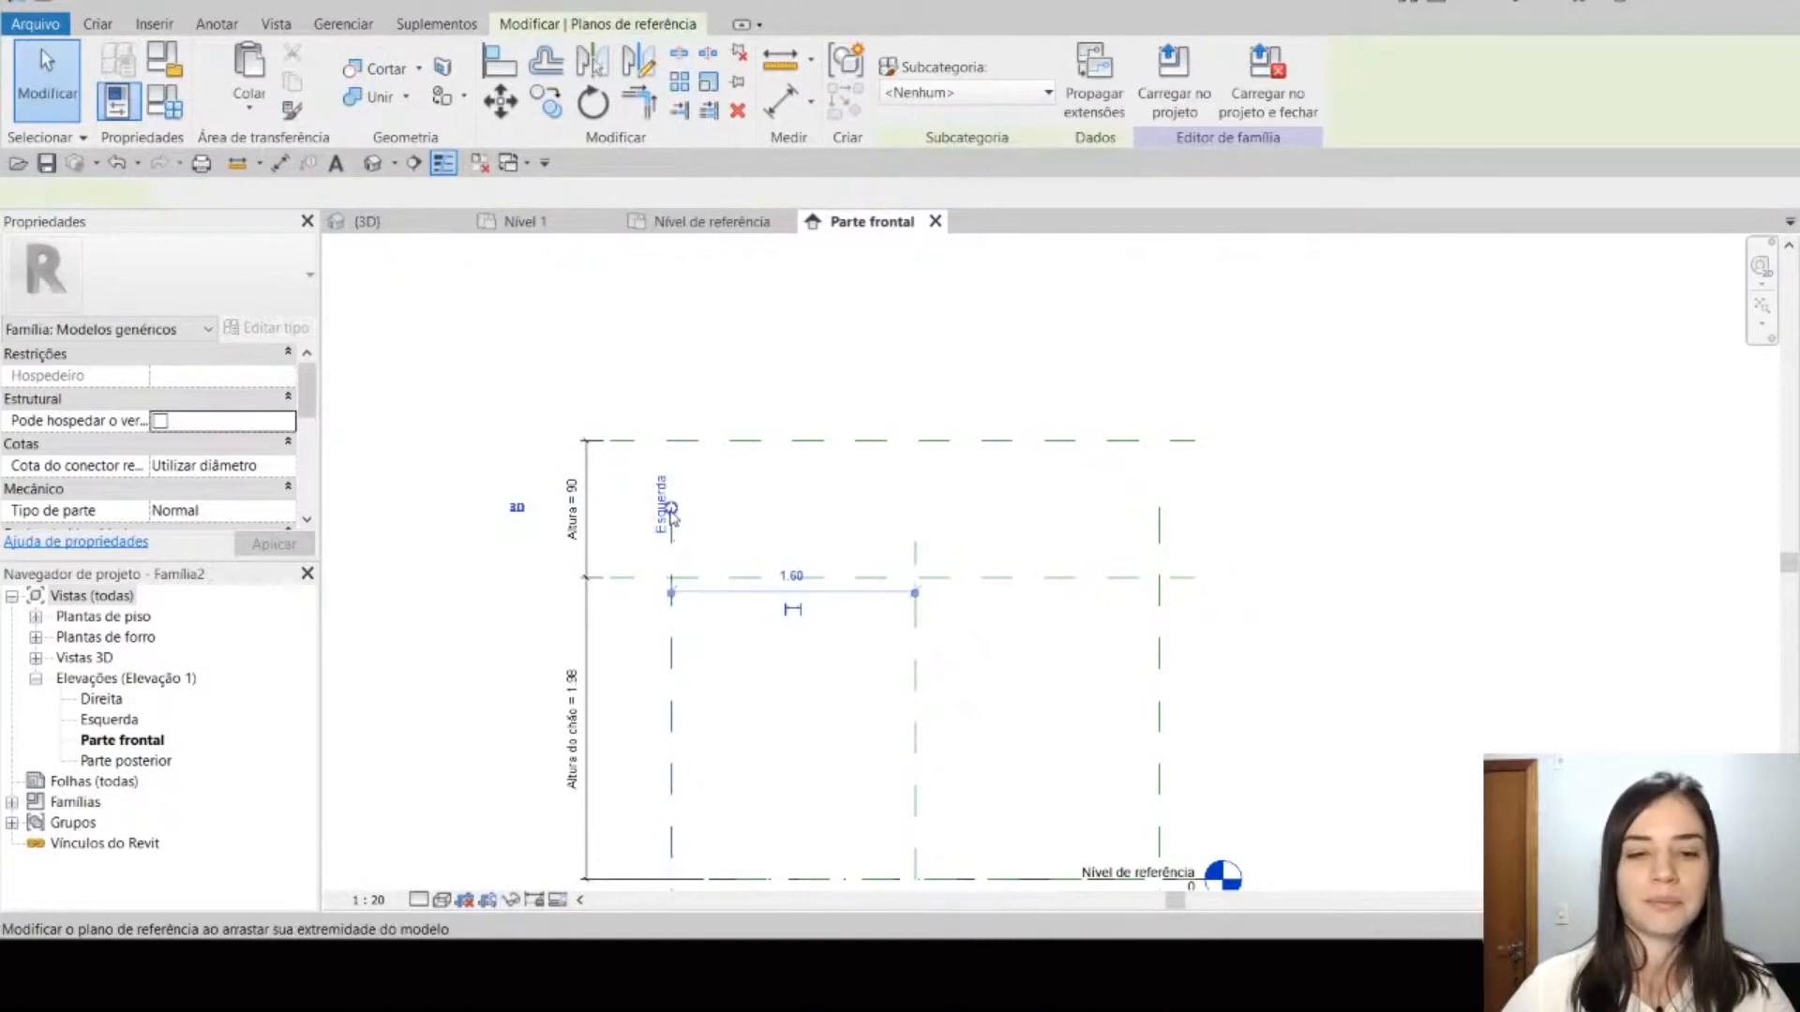
left_click(738, 496)
left_click(917, 615)
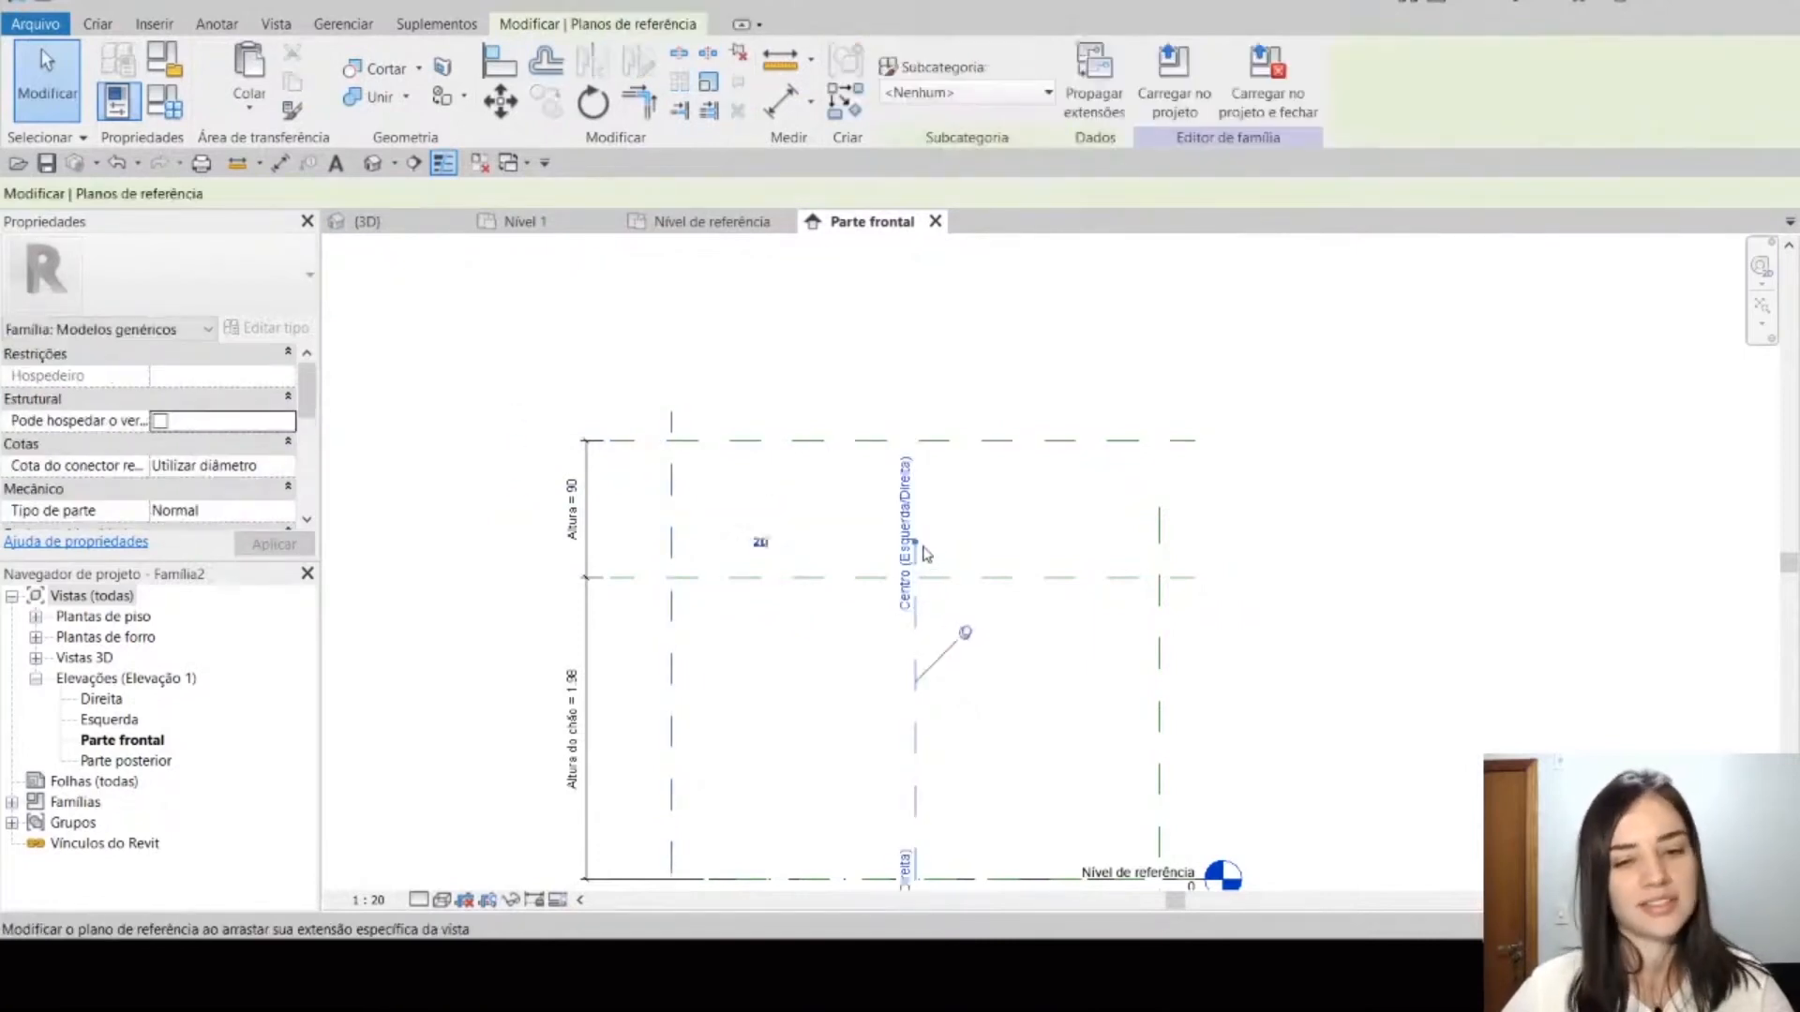
left_click(1038, 627)
left_click(1159, 526)
left_click_drag(1159, 507, 1159, 392)
left_click(1121, 480)
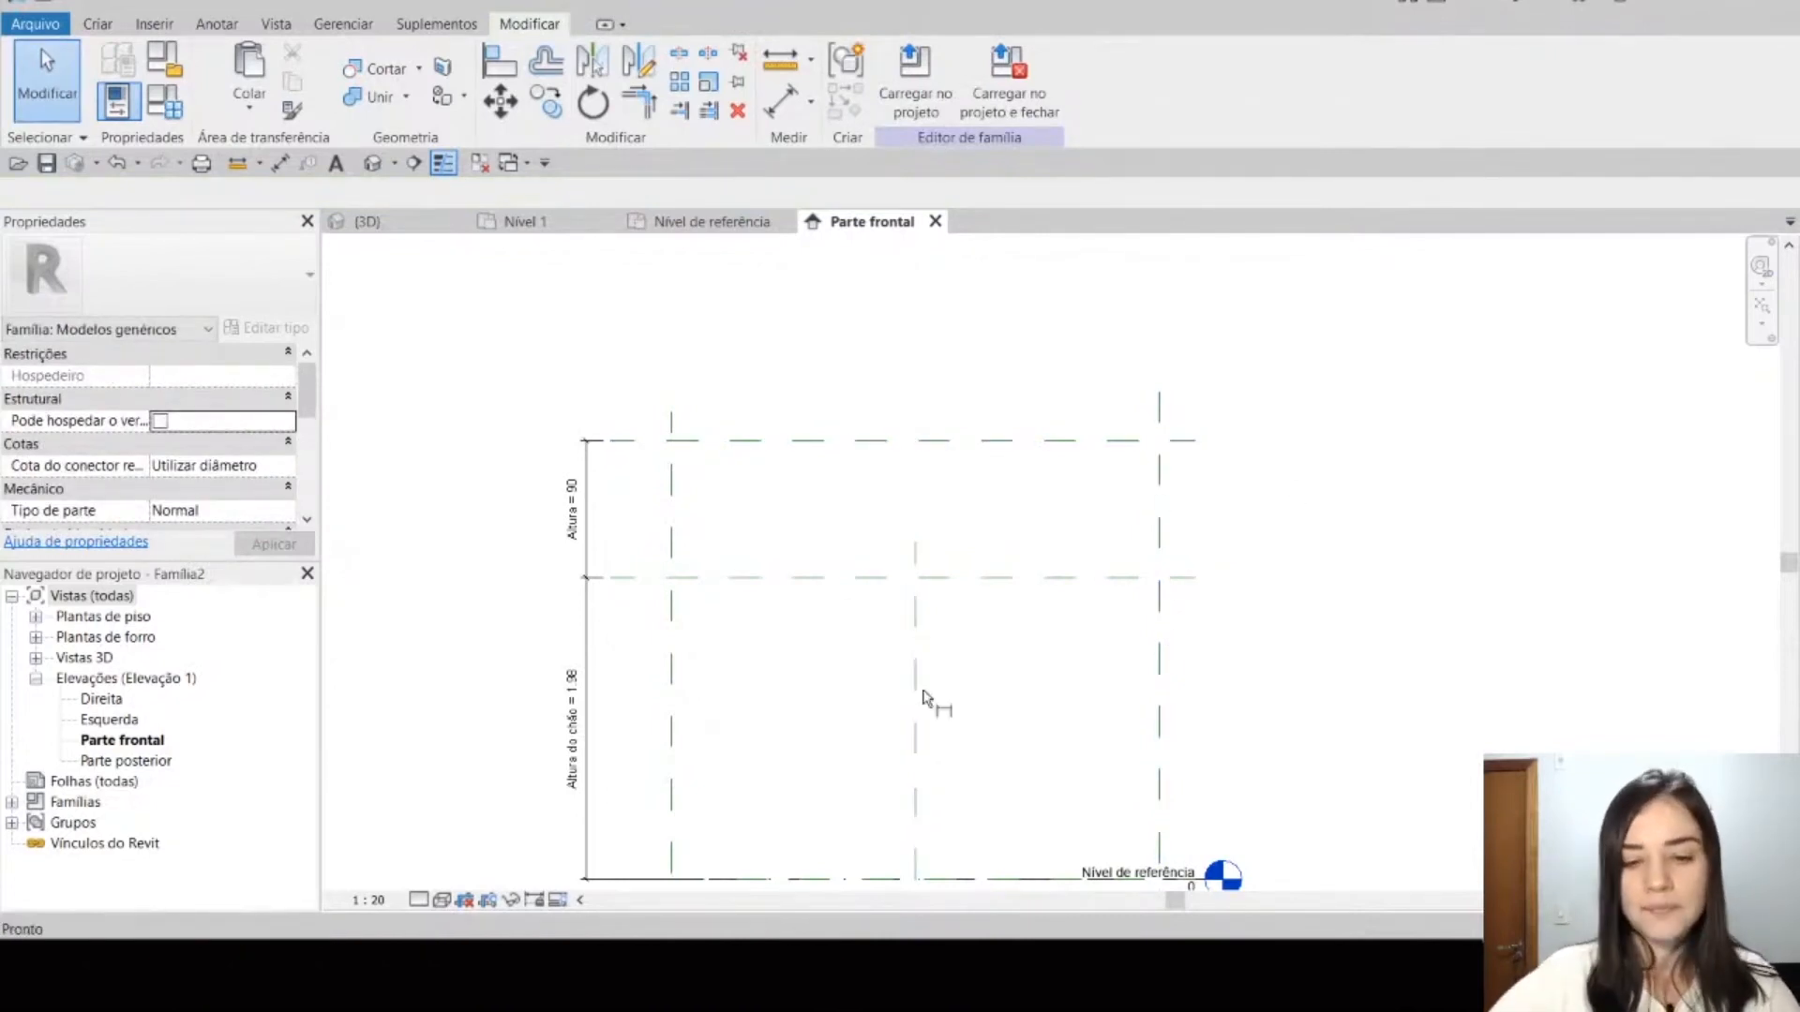
key("d")
key("i")
left_click(671, 696)
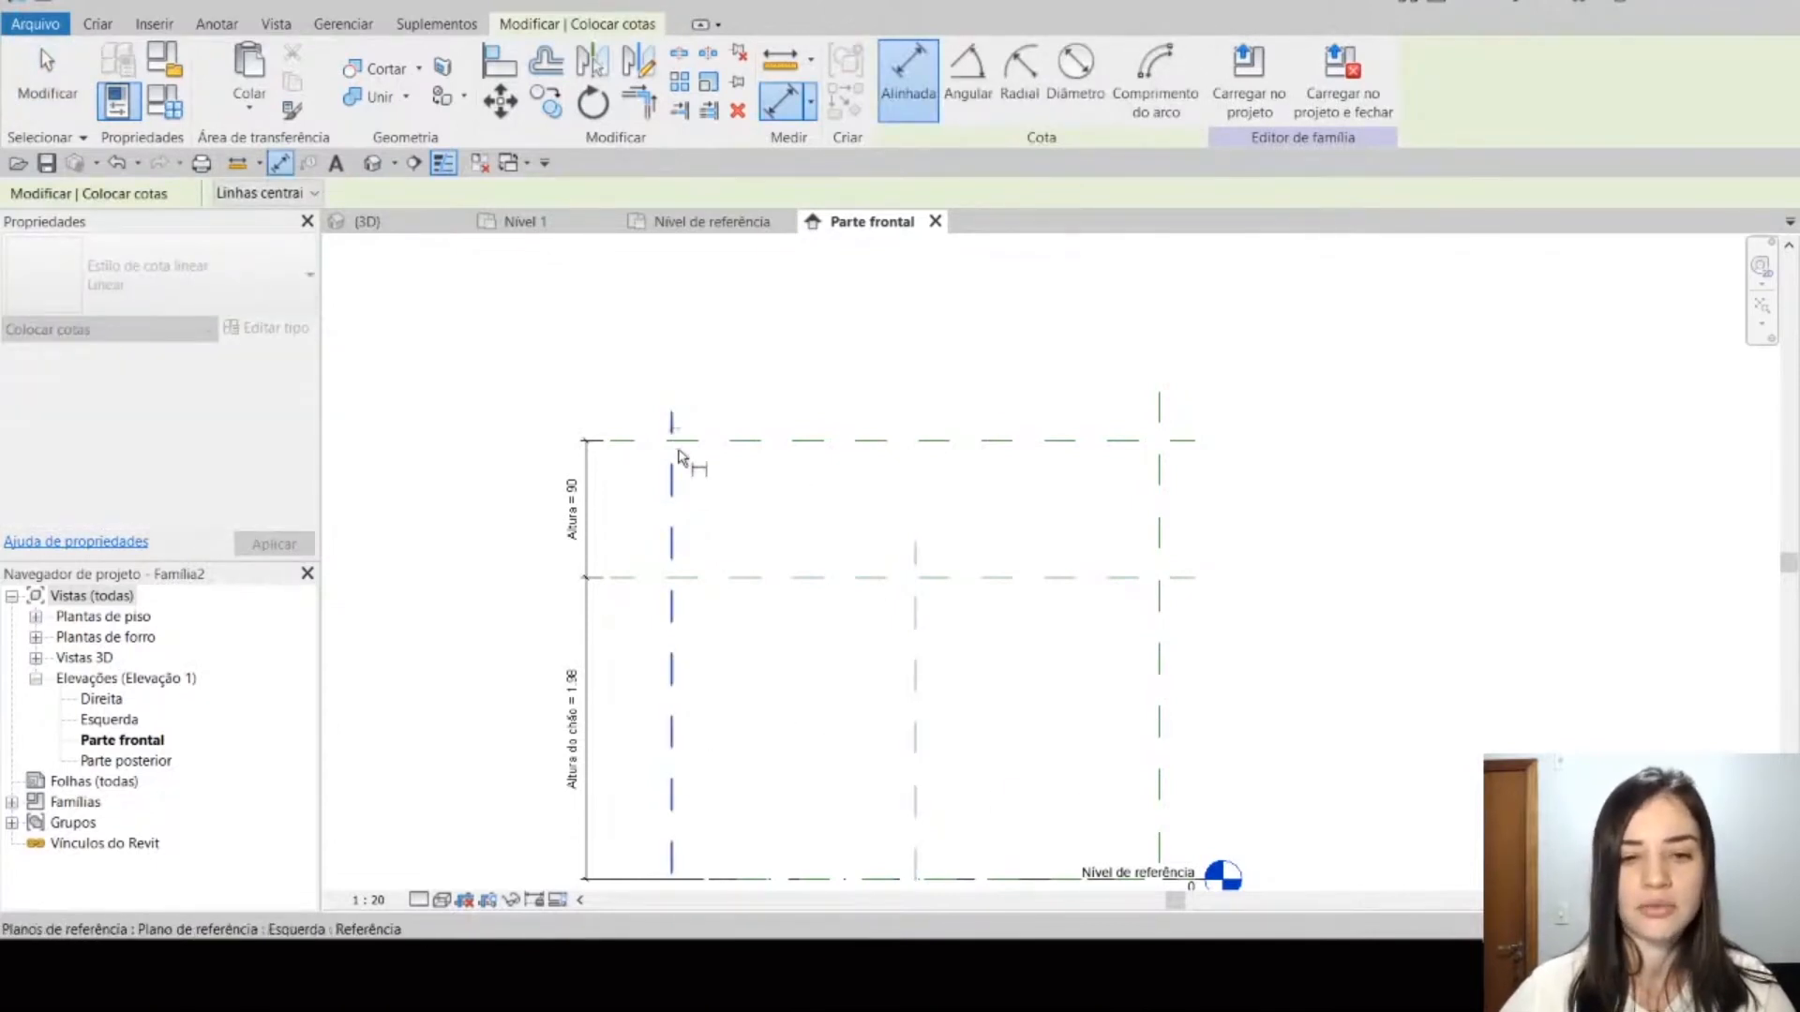
left_click(916, 656)
left_click(1159, 651)
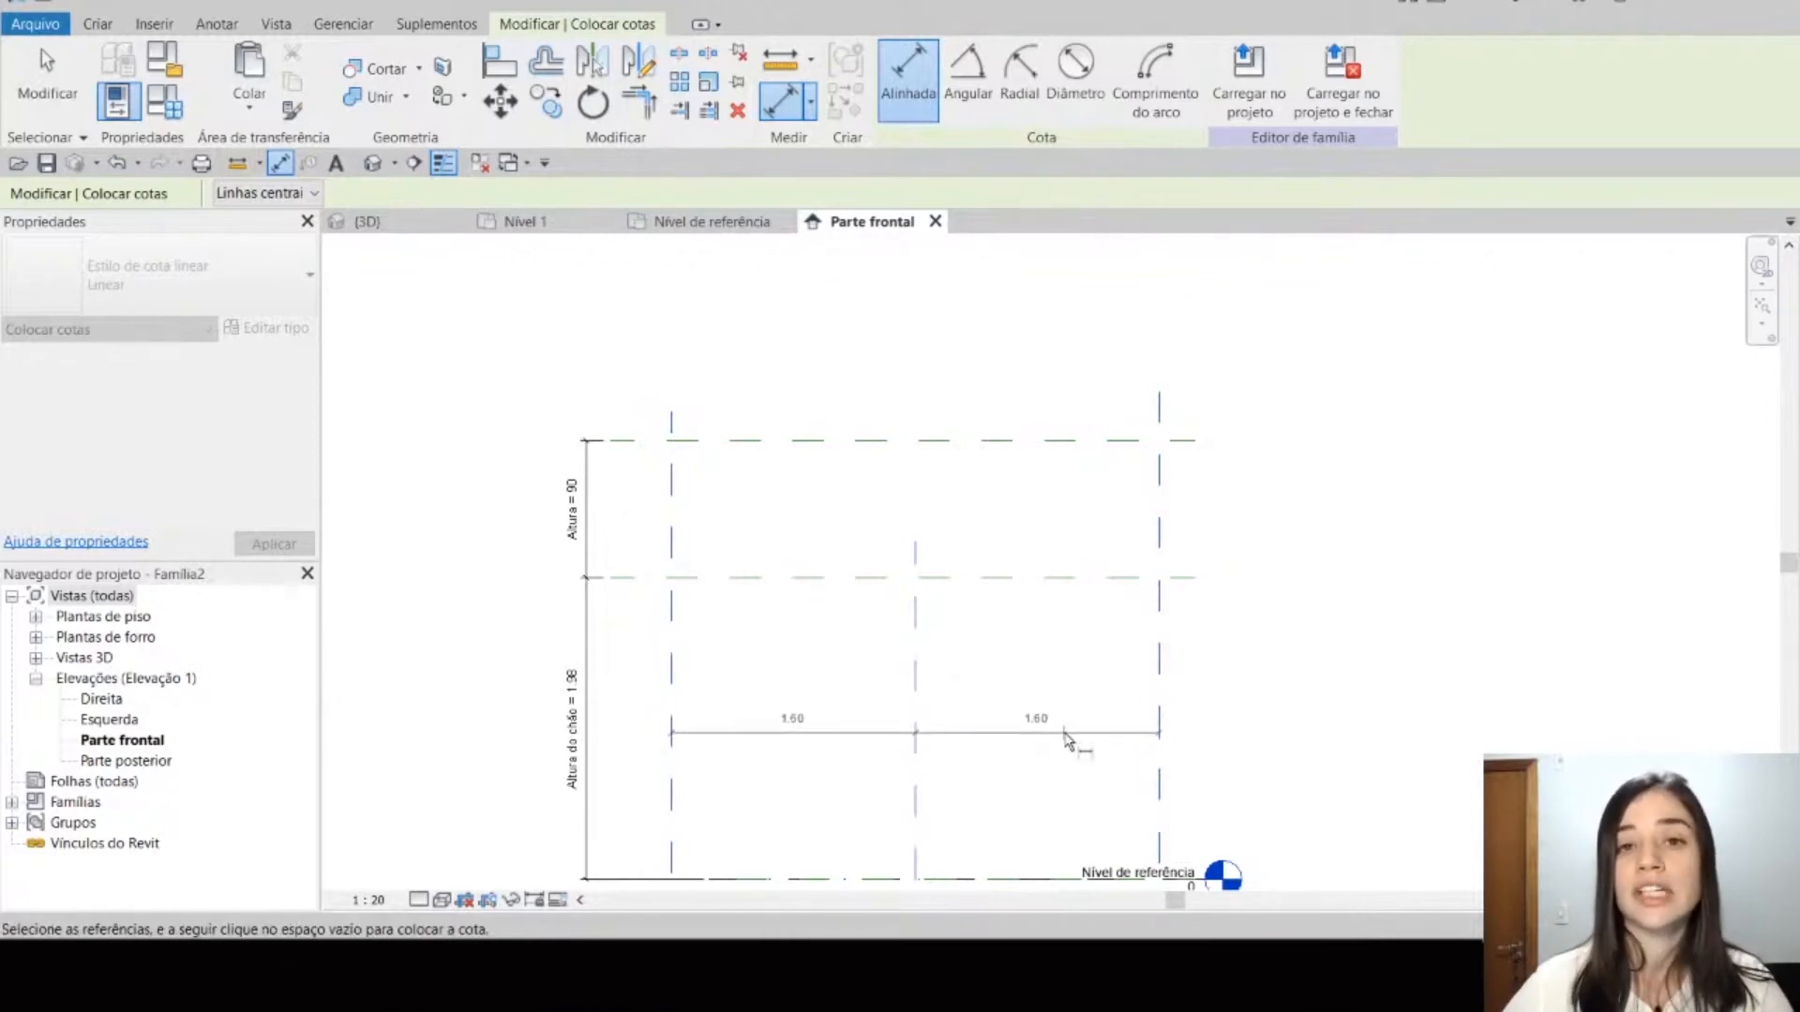
key("Escape")
key("Escape")
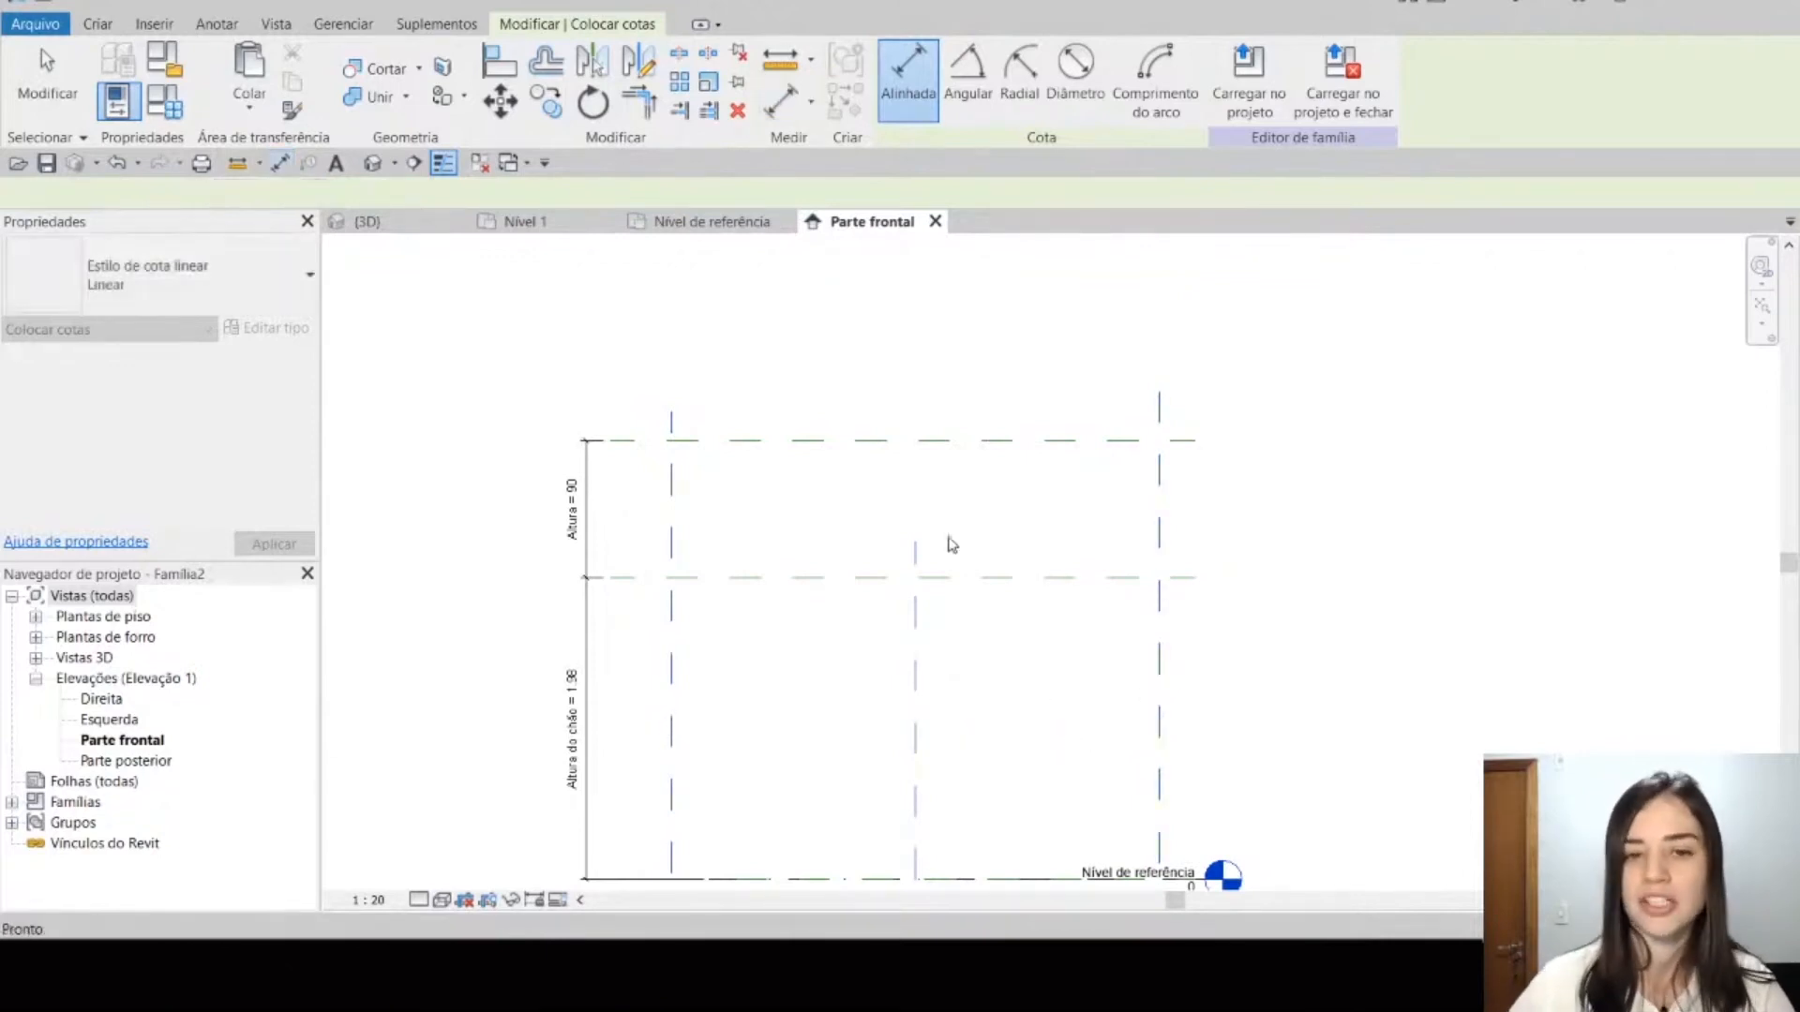
Step: Compare the Nível de referência plan's length and depth dimensions with the Parte frontal elevation's height dimensions
key("ctrl+Tab")
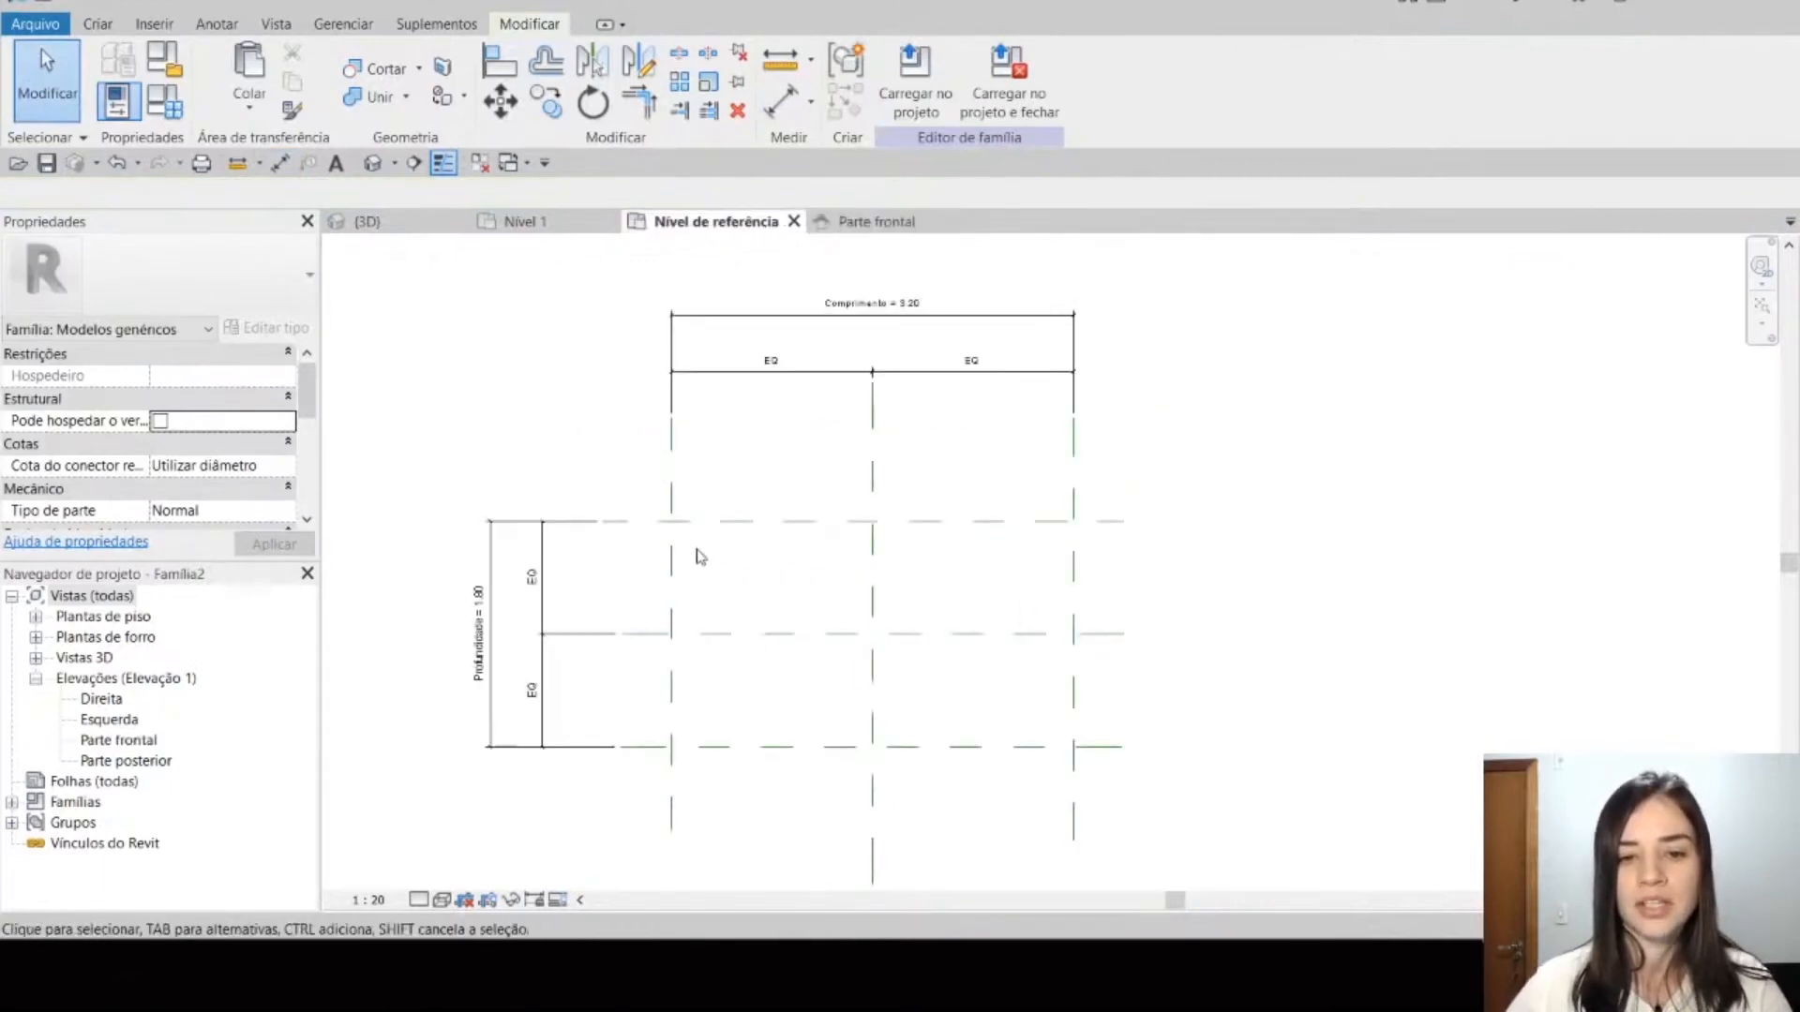
left_click(823, 388)
key("Escape")
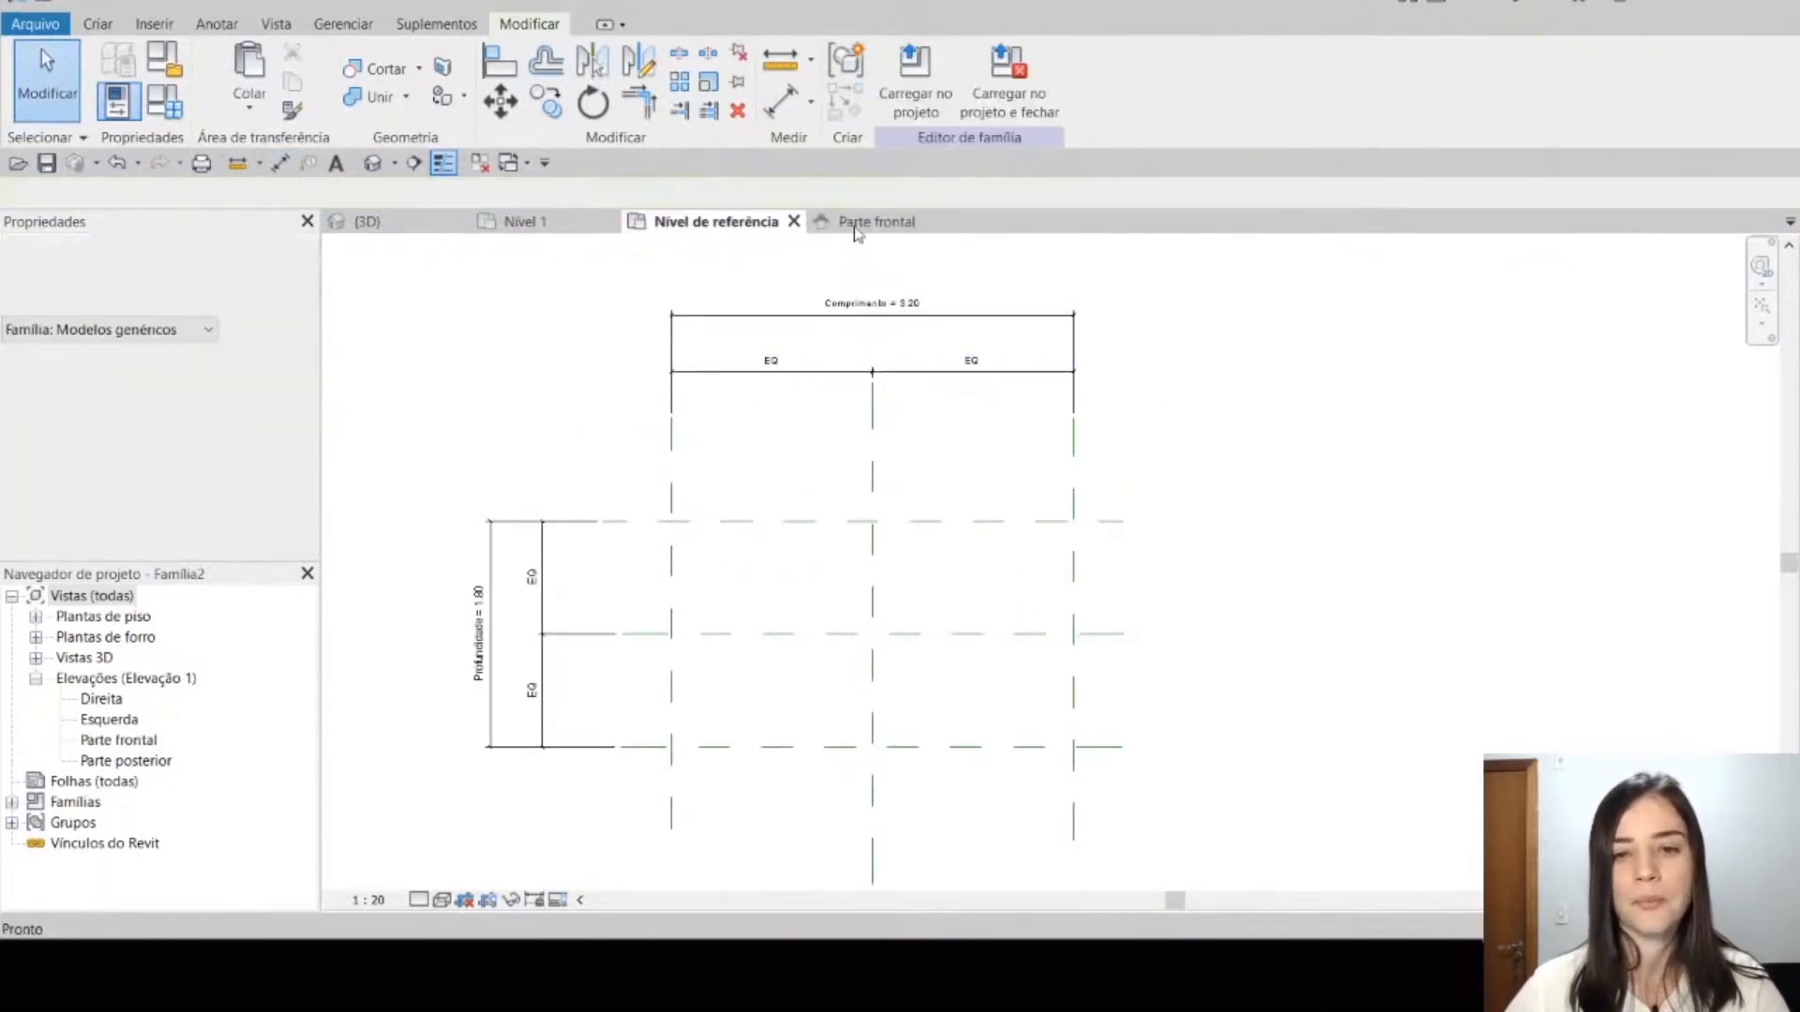
left_click(872, 221)
middle_click_drag(988, 406, 1016, 430)
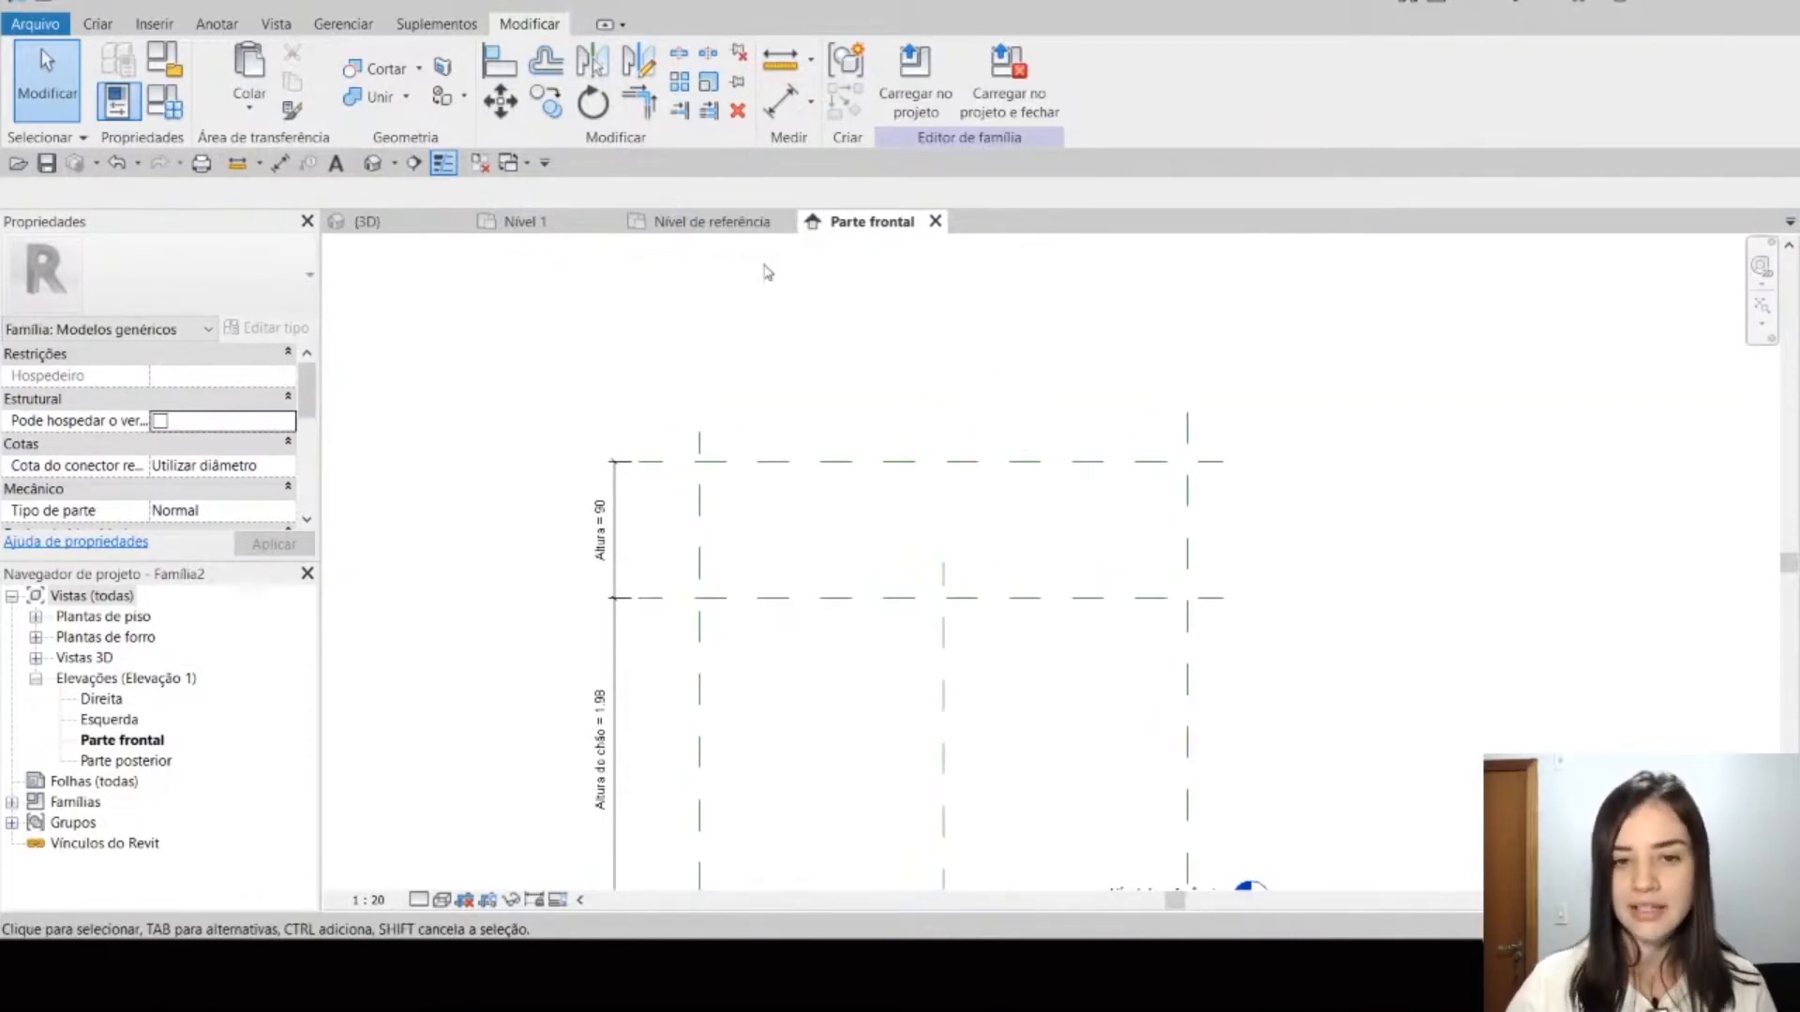
left_click(724, 221)
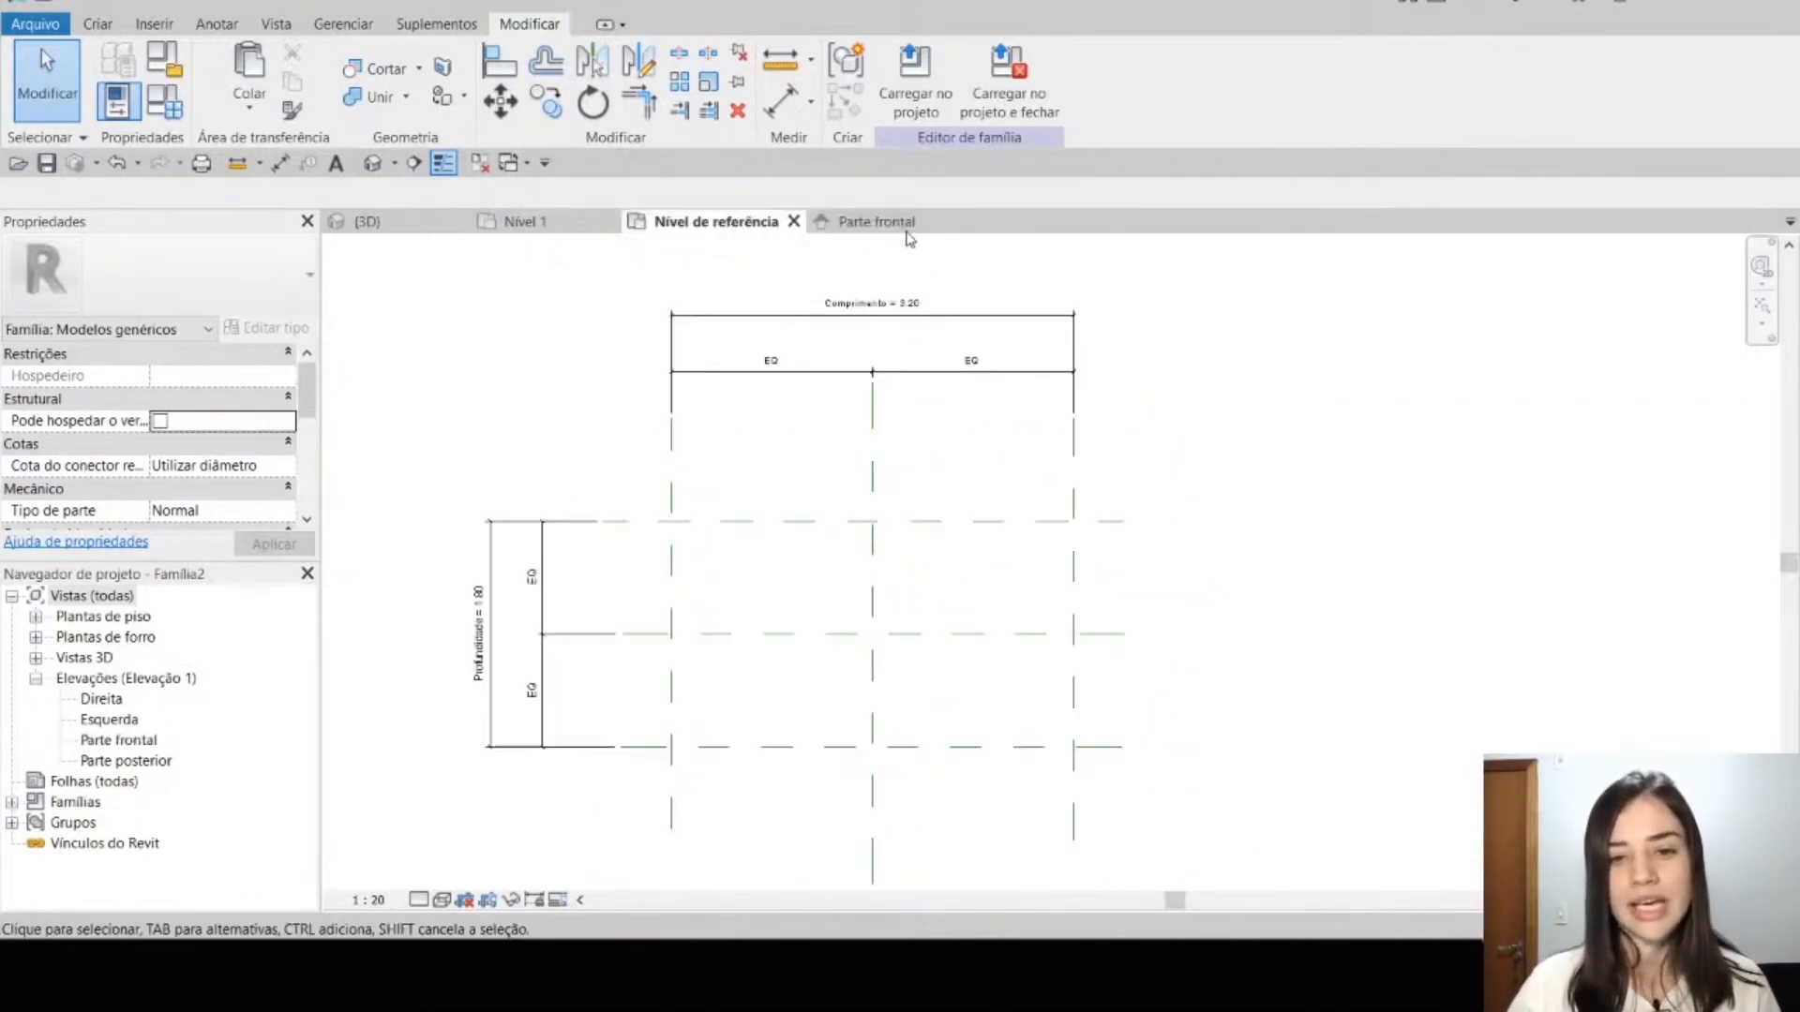
left_click(877, 221)
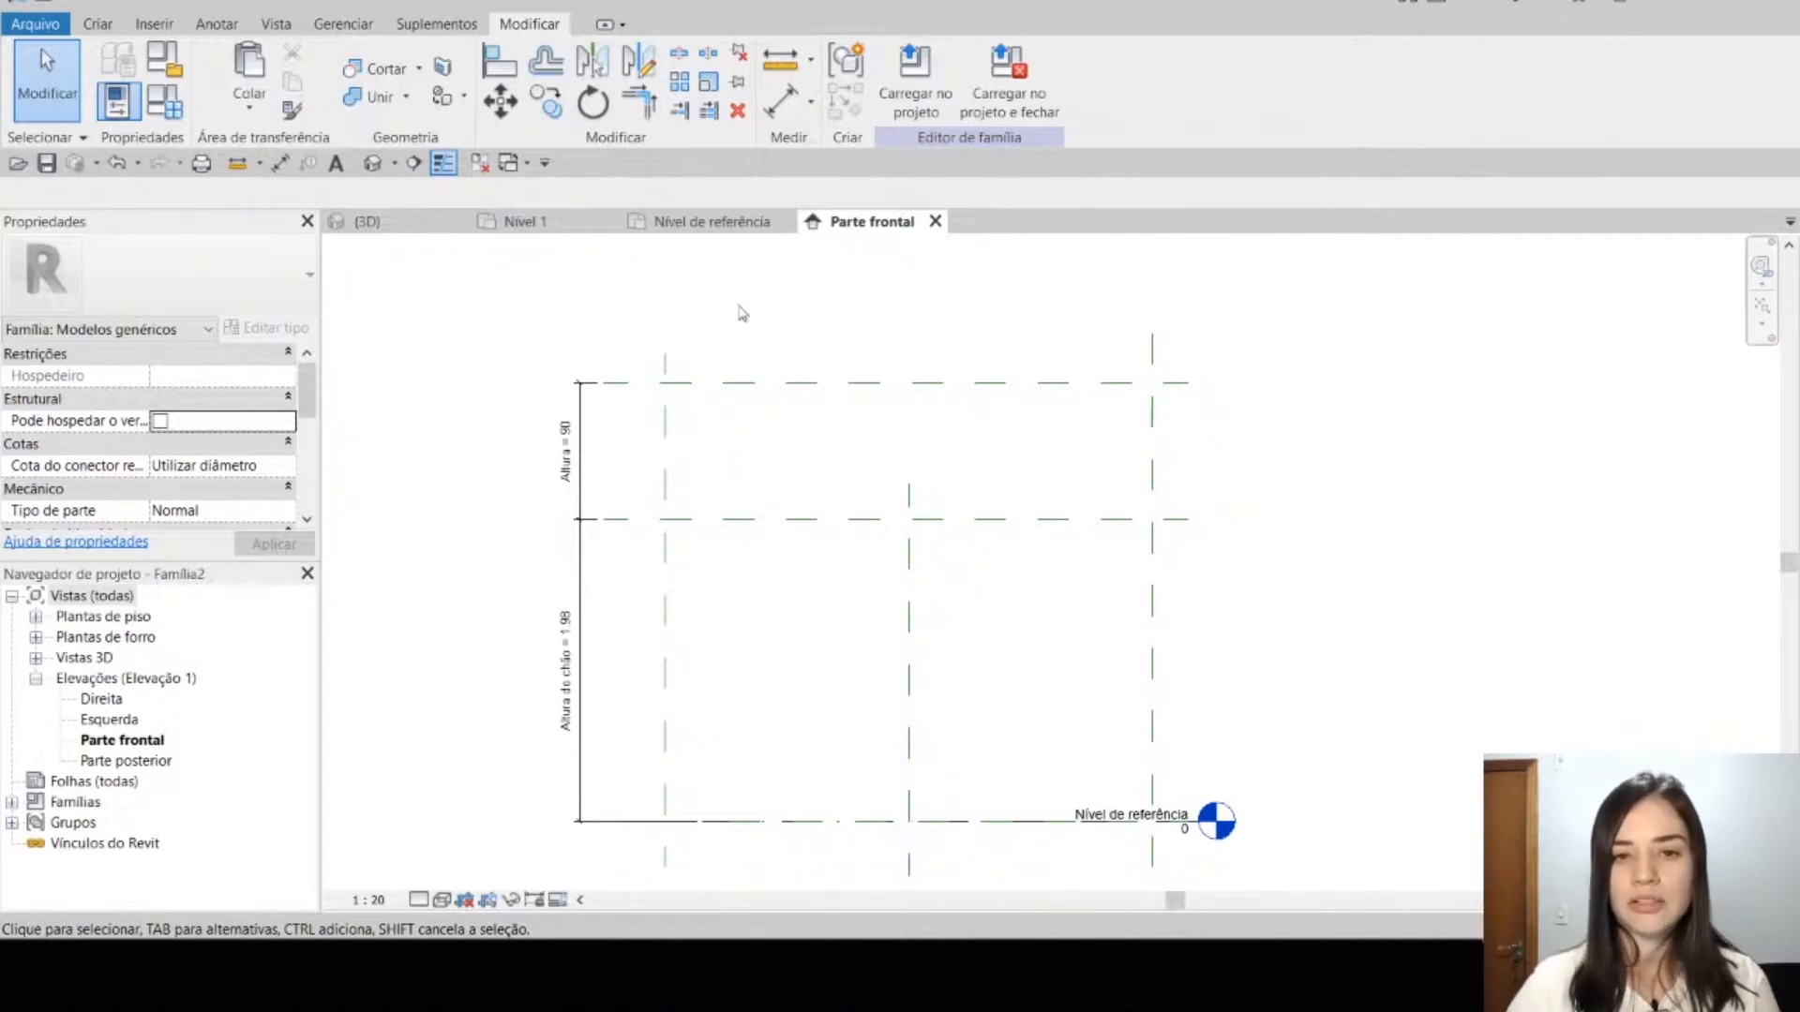
left_click(711, 222)
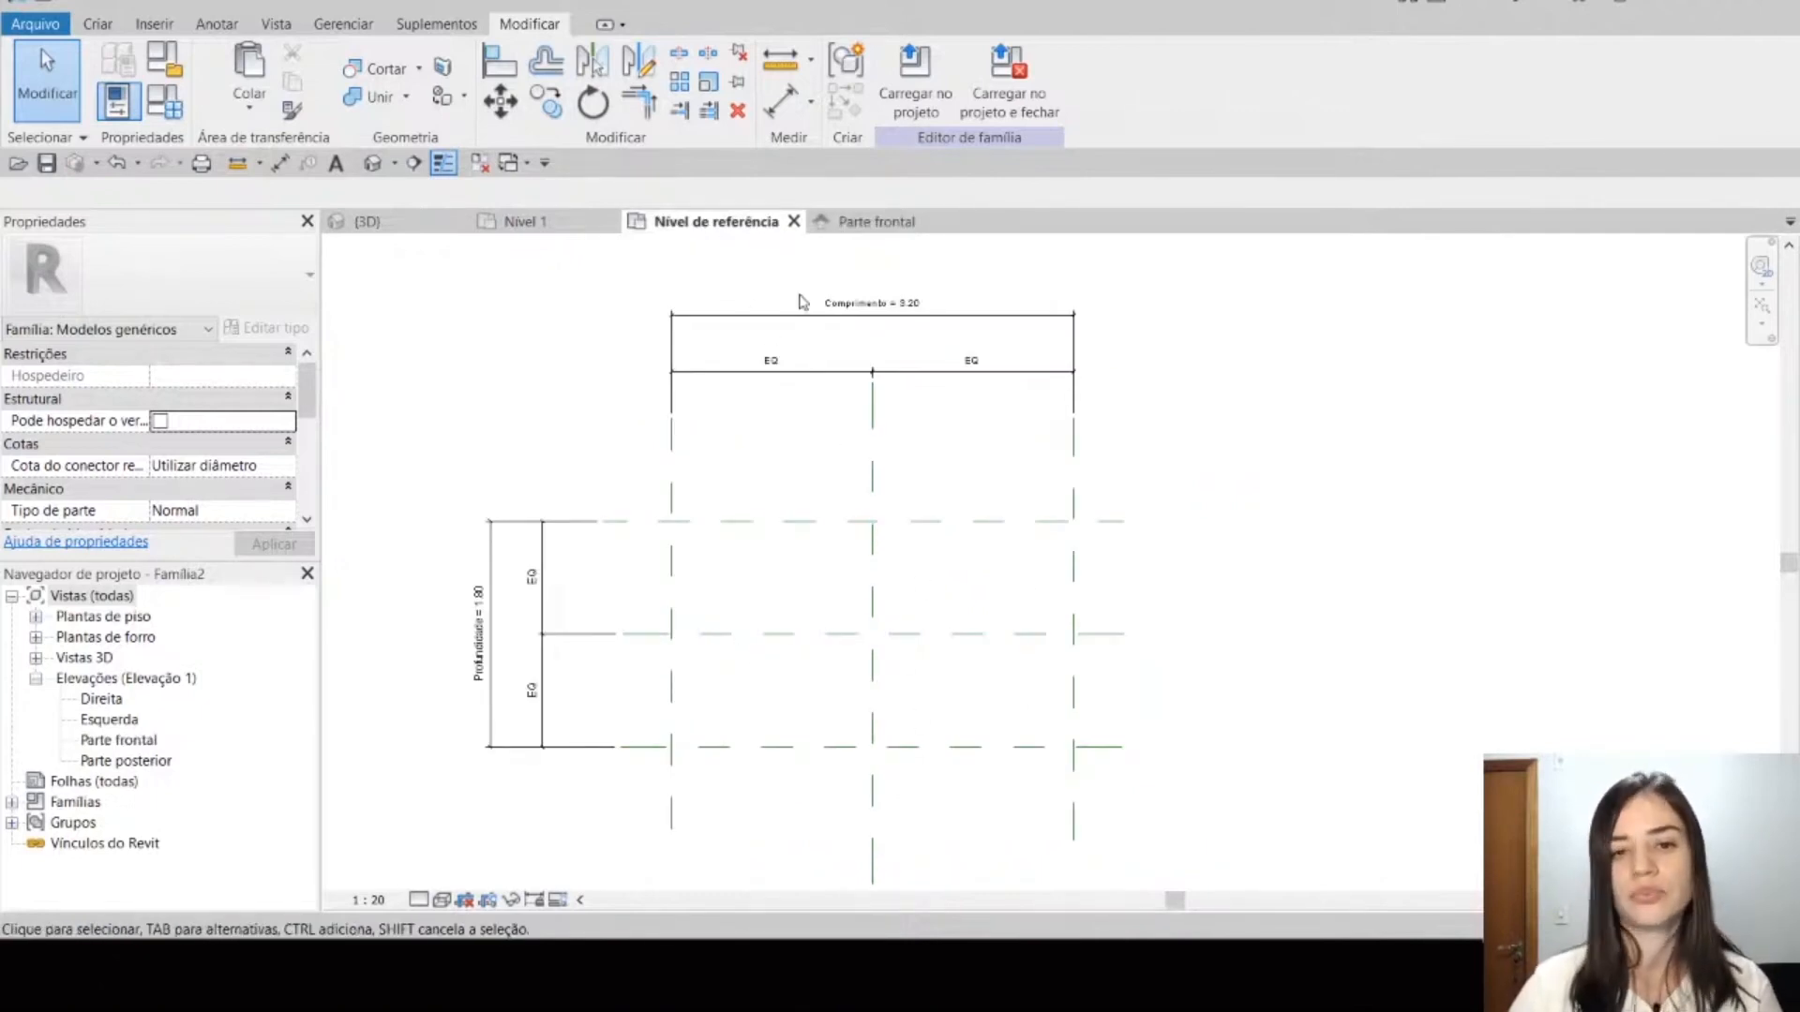
left_click(885, 222)
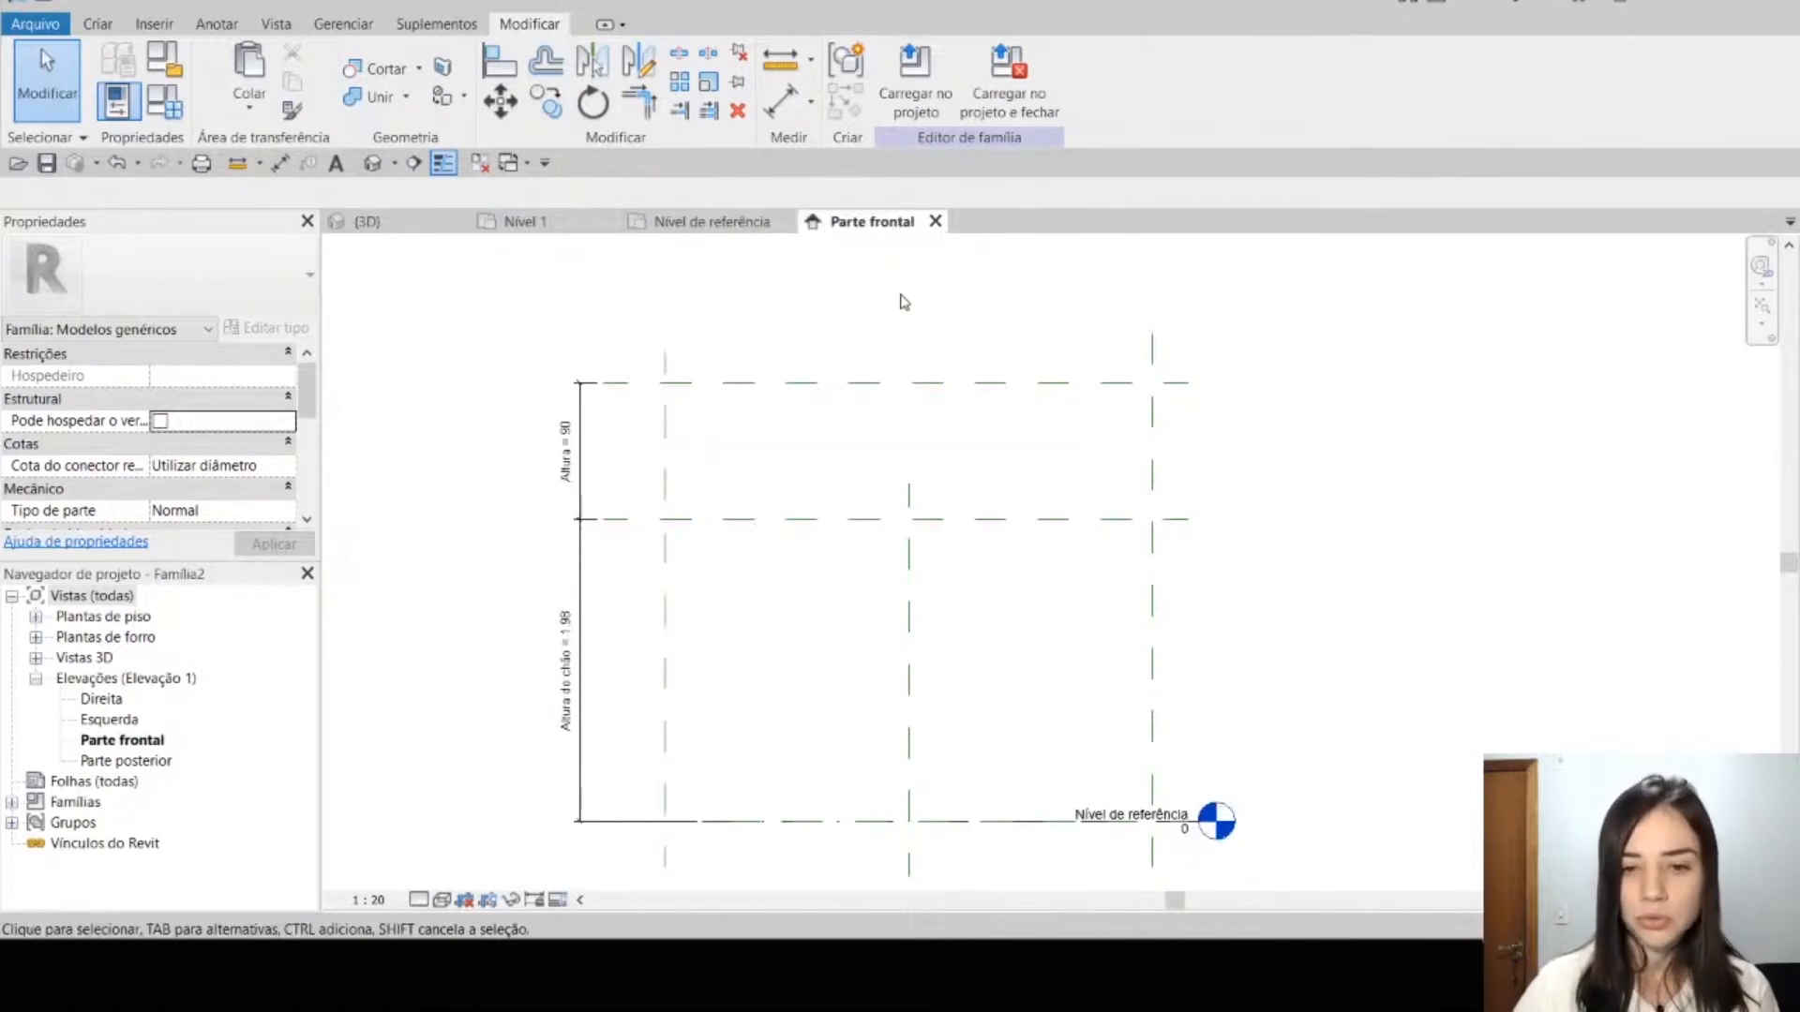
middle_click_drag(904, 301, 907, 338)
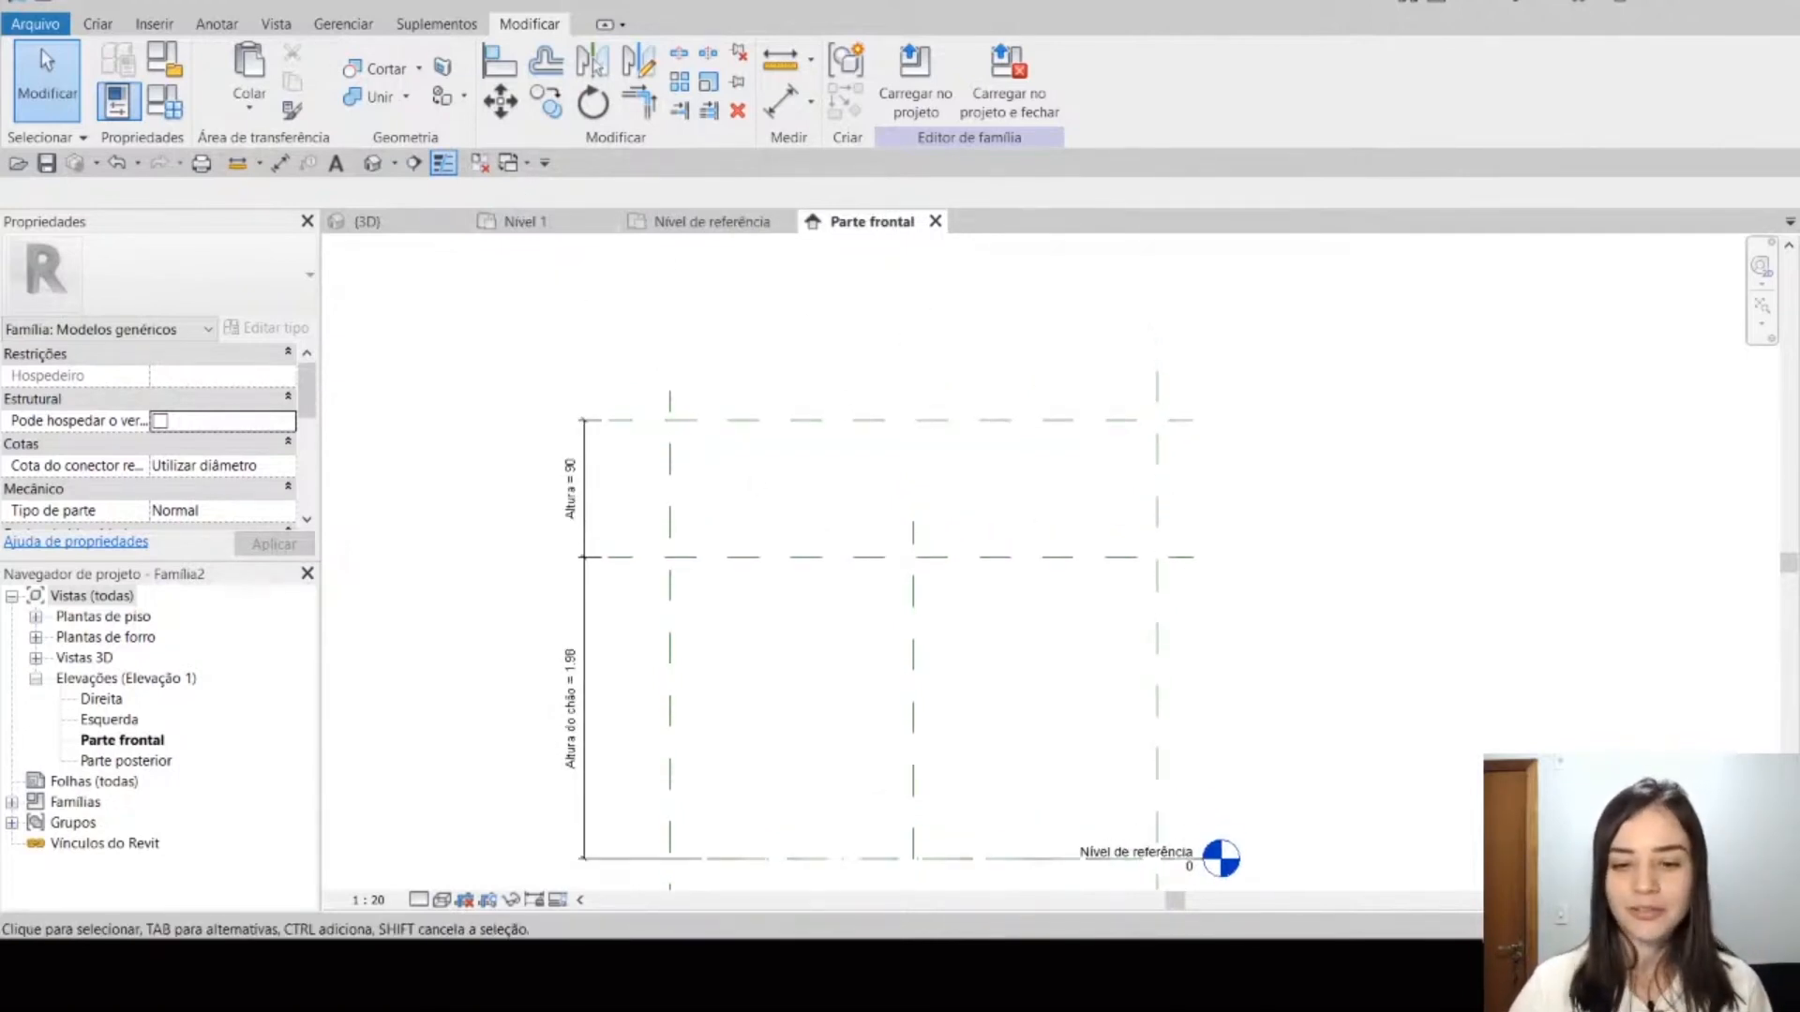
mouse_move(1014, 963)
left_click(1139, 872)
key("Right")
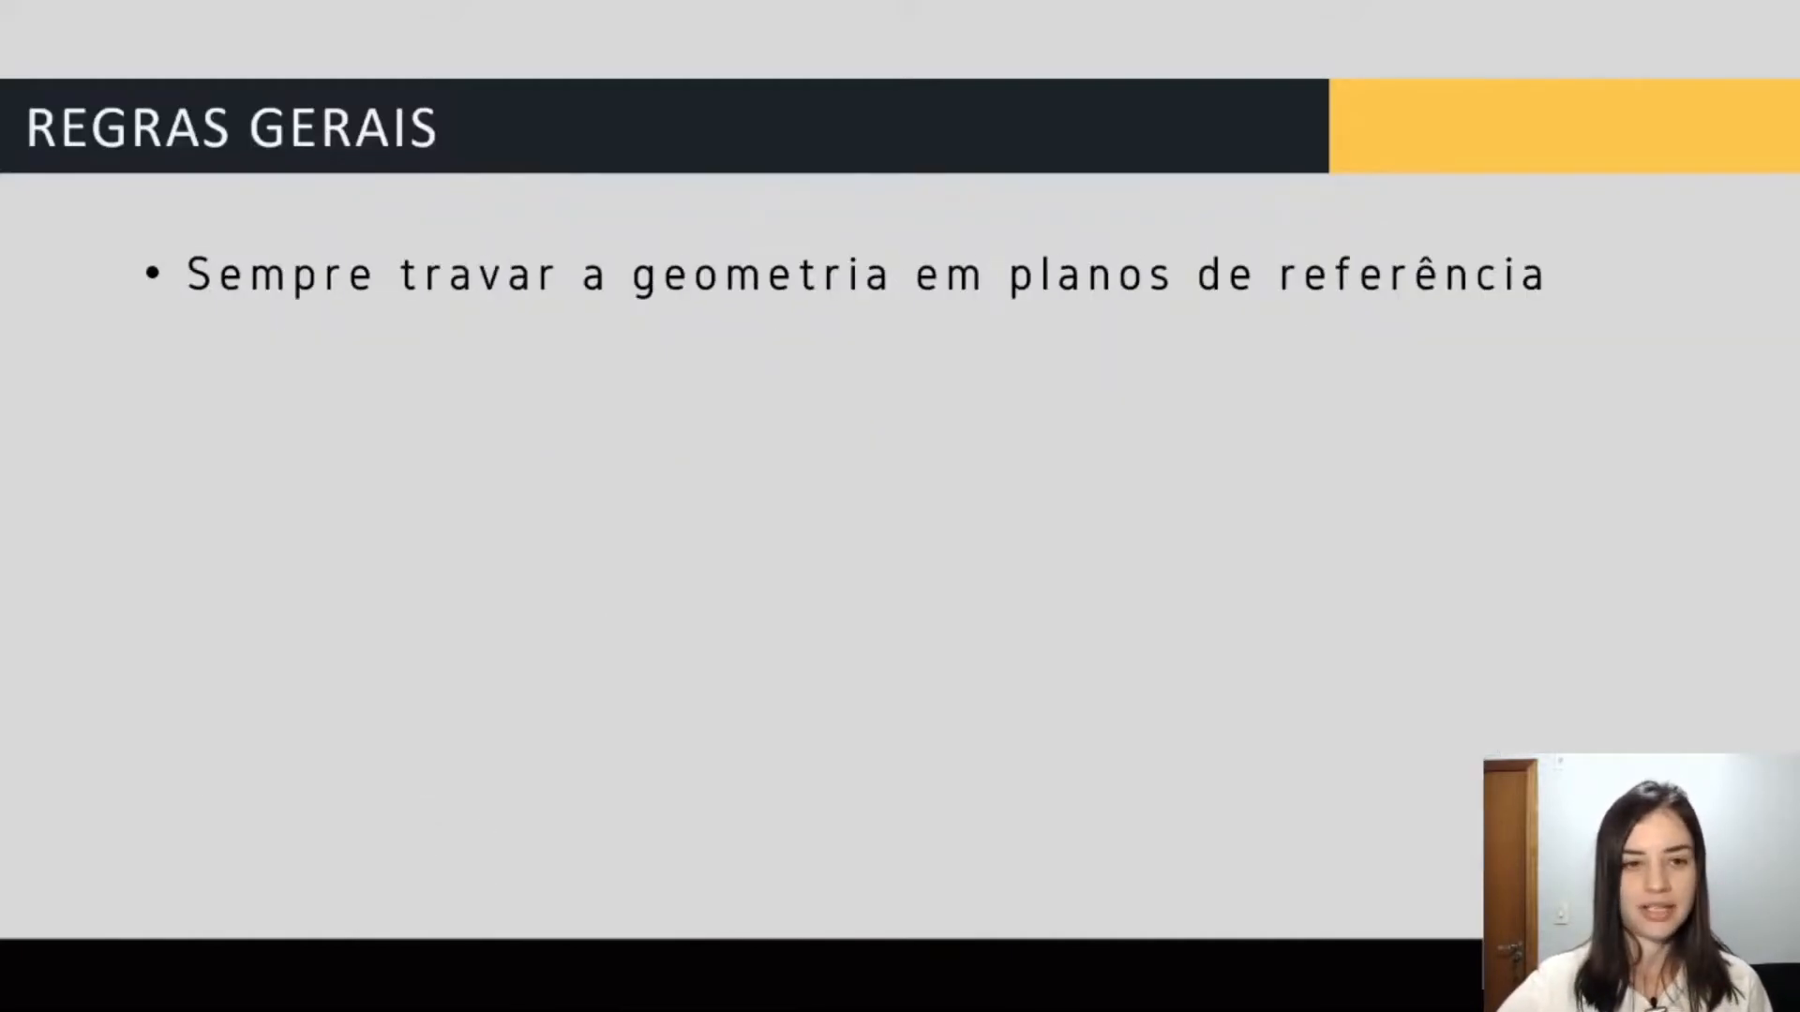
key("alt+Tab")
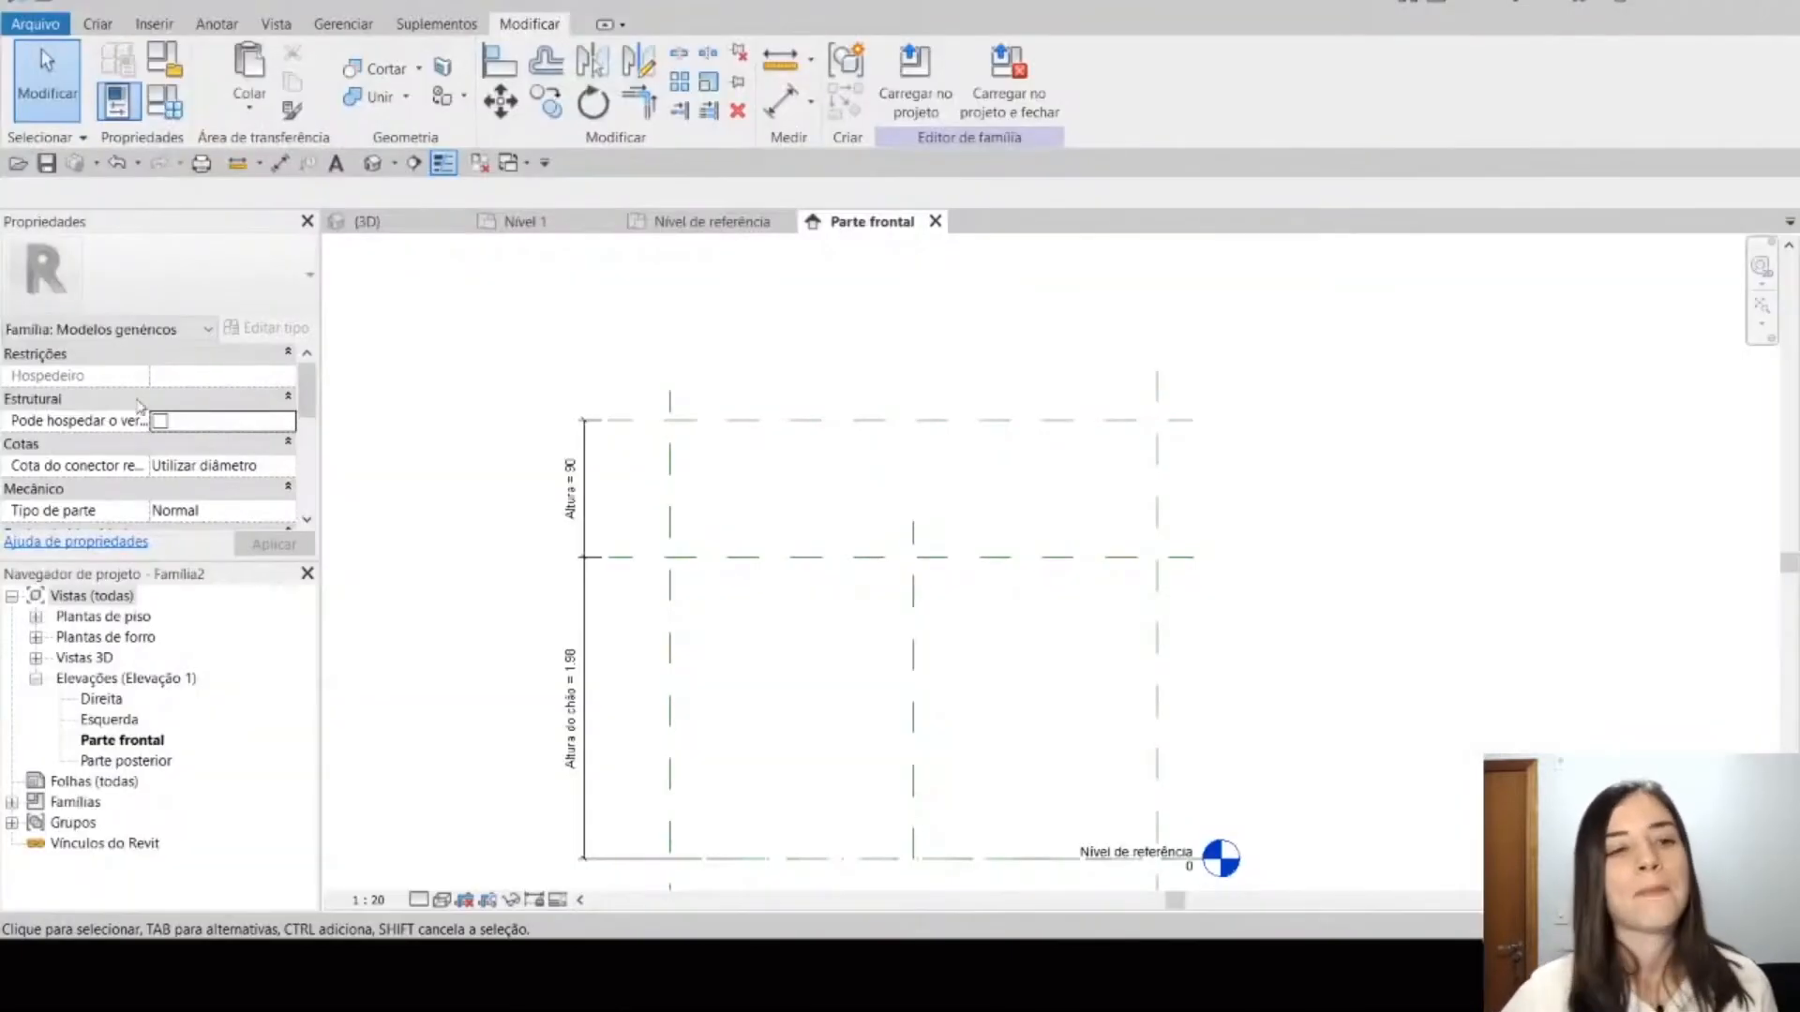
Step: Sketch a rectangular extrusion profile between the Esquerda and Direita planes and the two upper horizontal planes
left_click(99, 26)
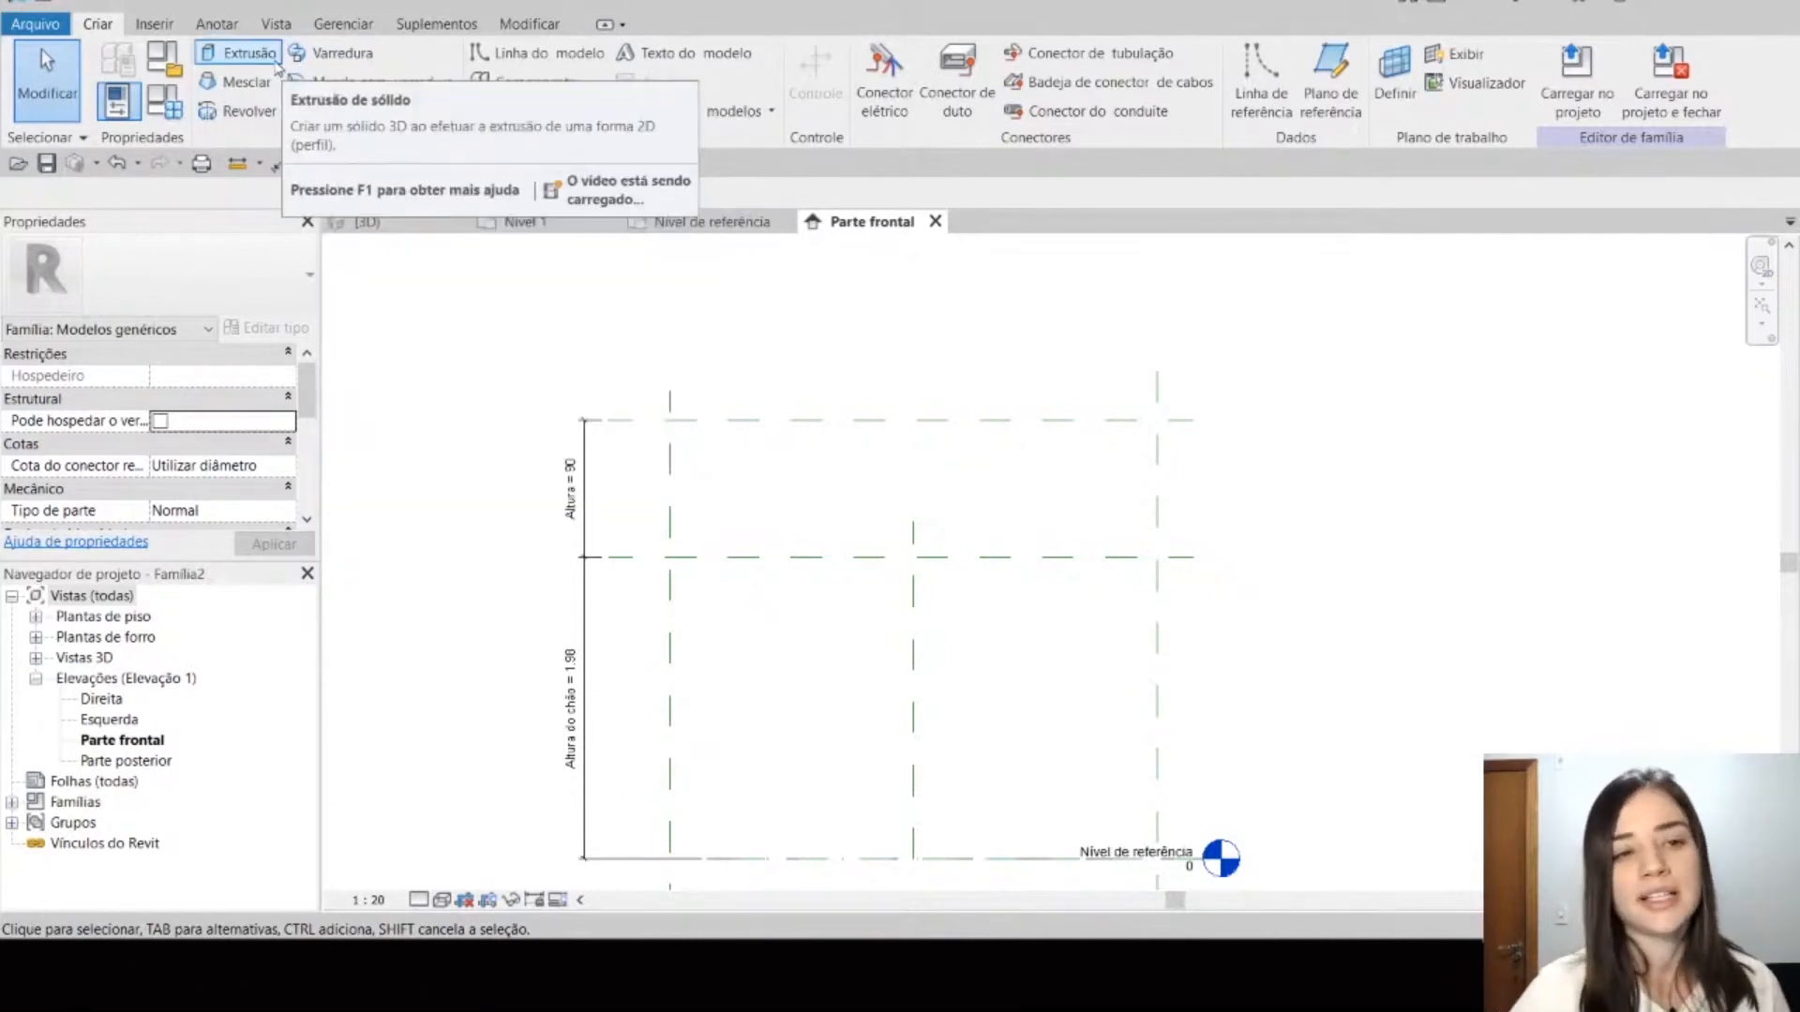
left_click(275, 64)
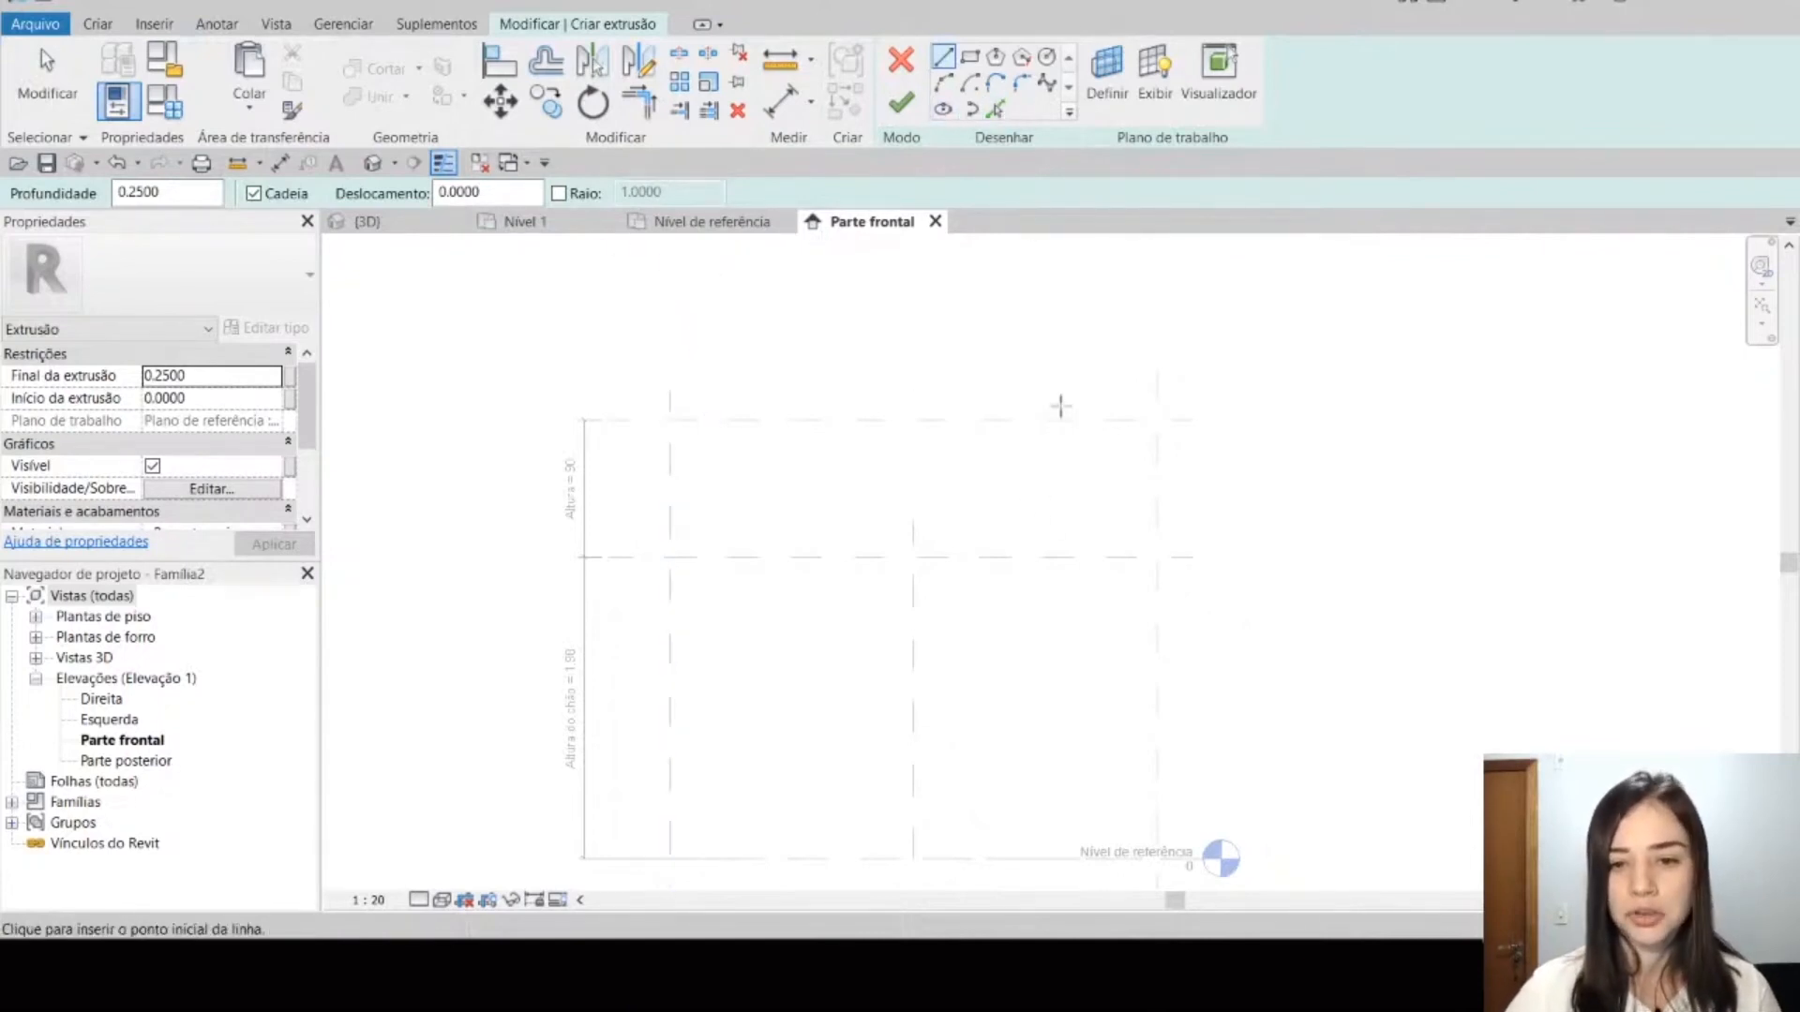
scroll(1059, 398, "up", 2)
middle_click_drag(1071, 339, 1039, 348)
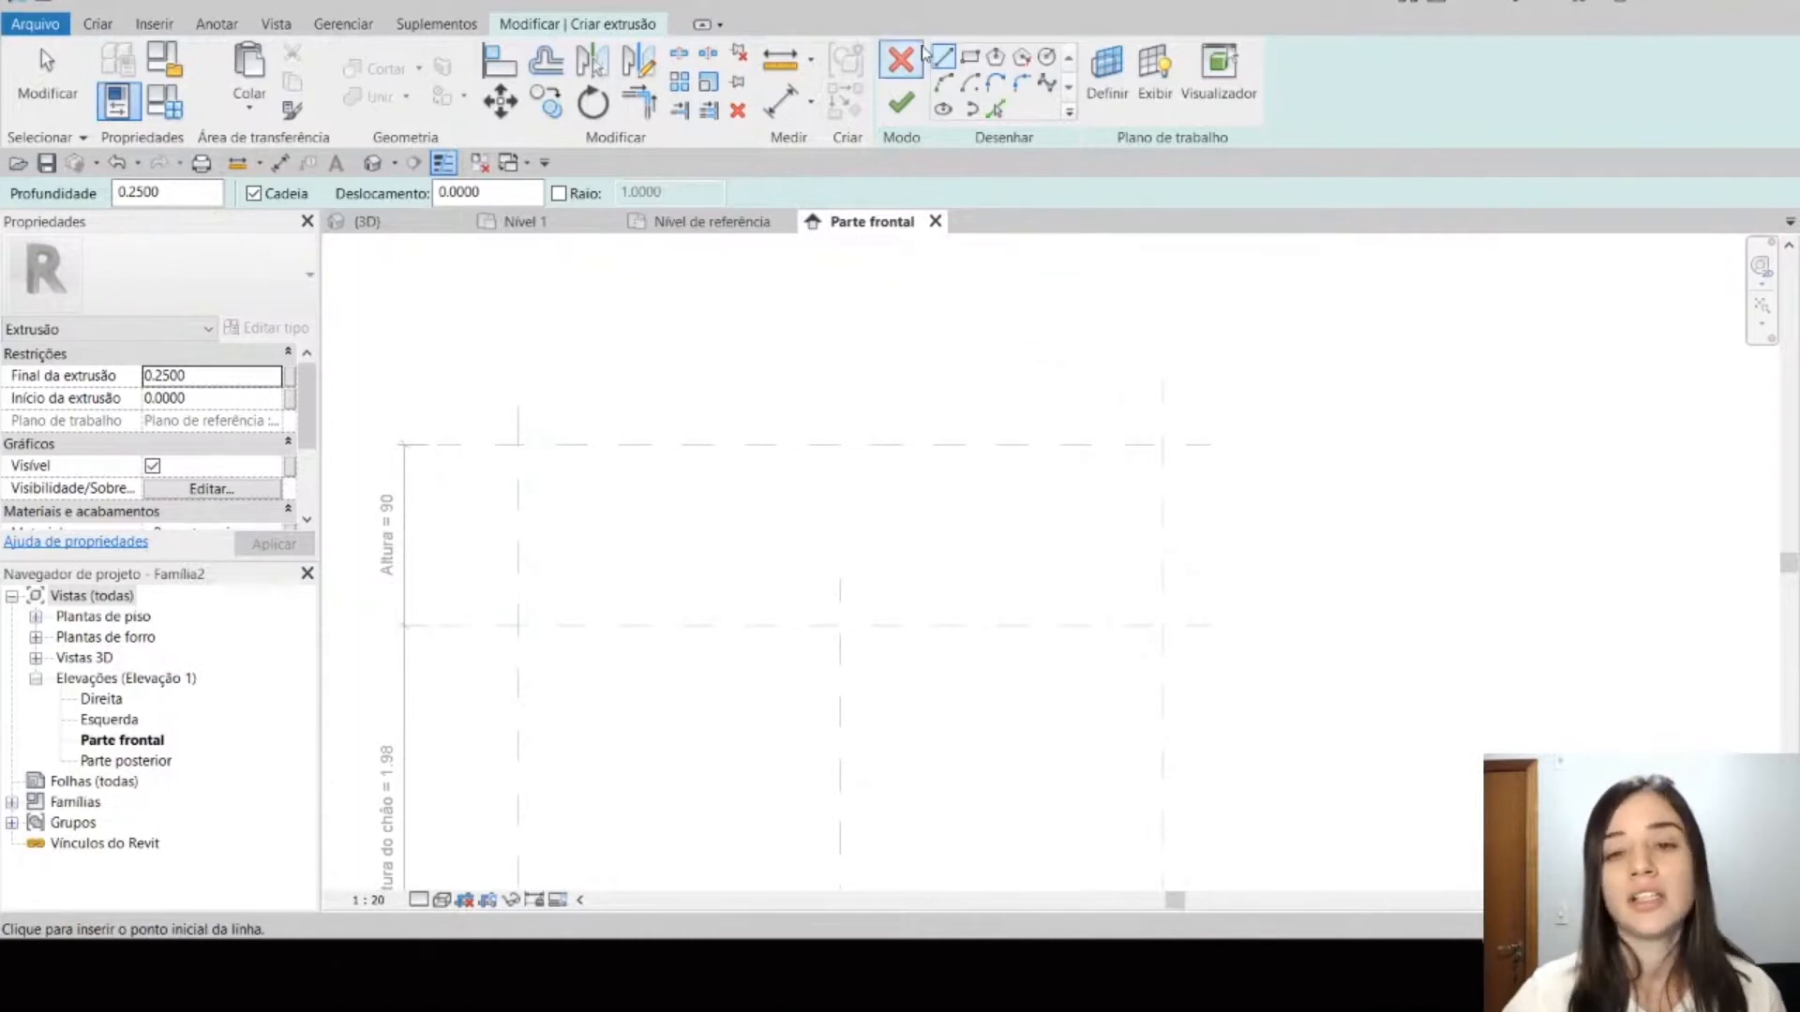
left_click(979, 64)
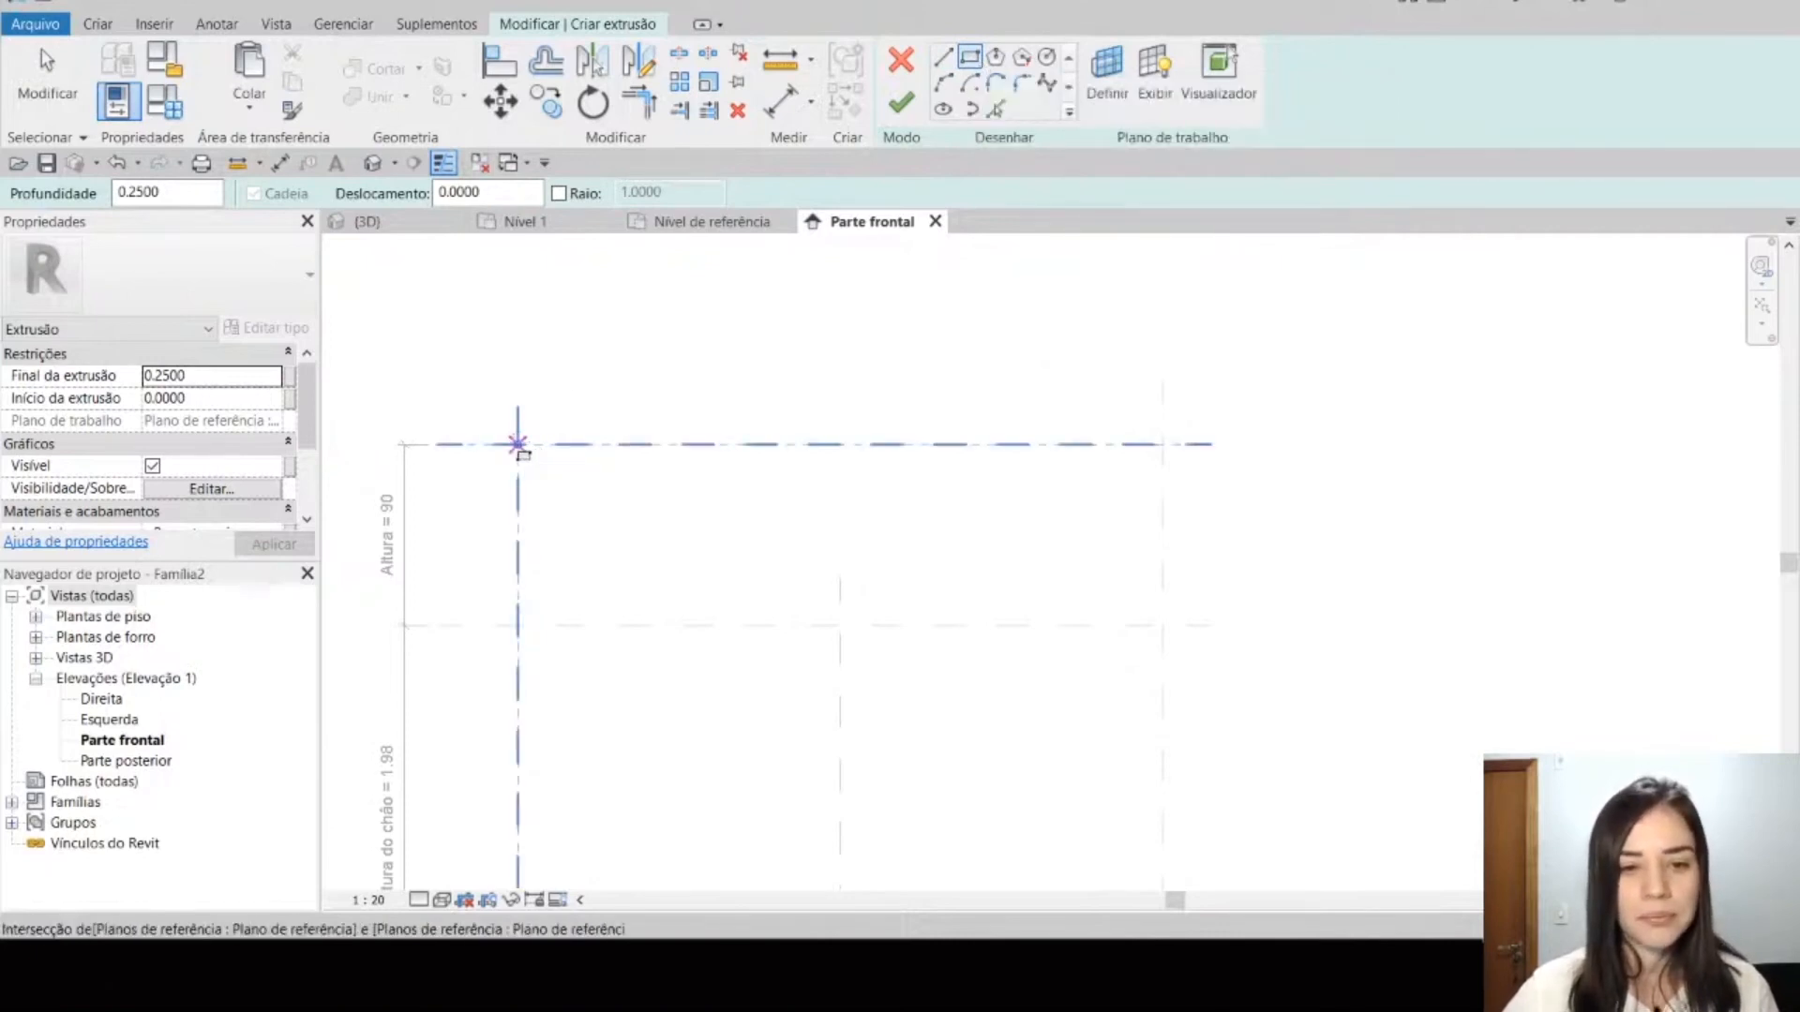
left_click(517, 443)
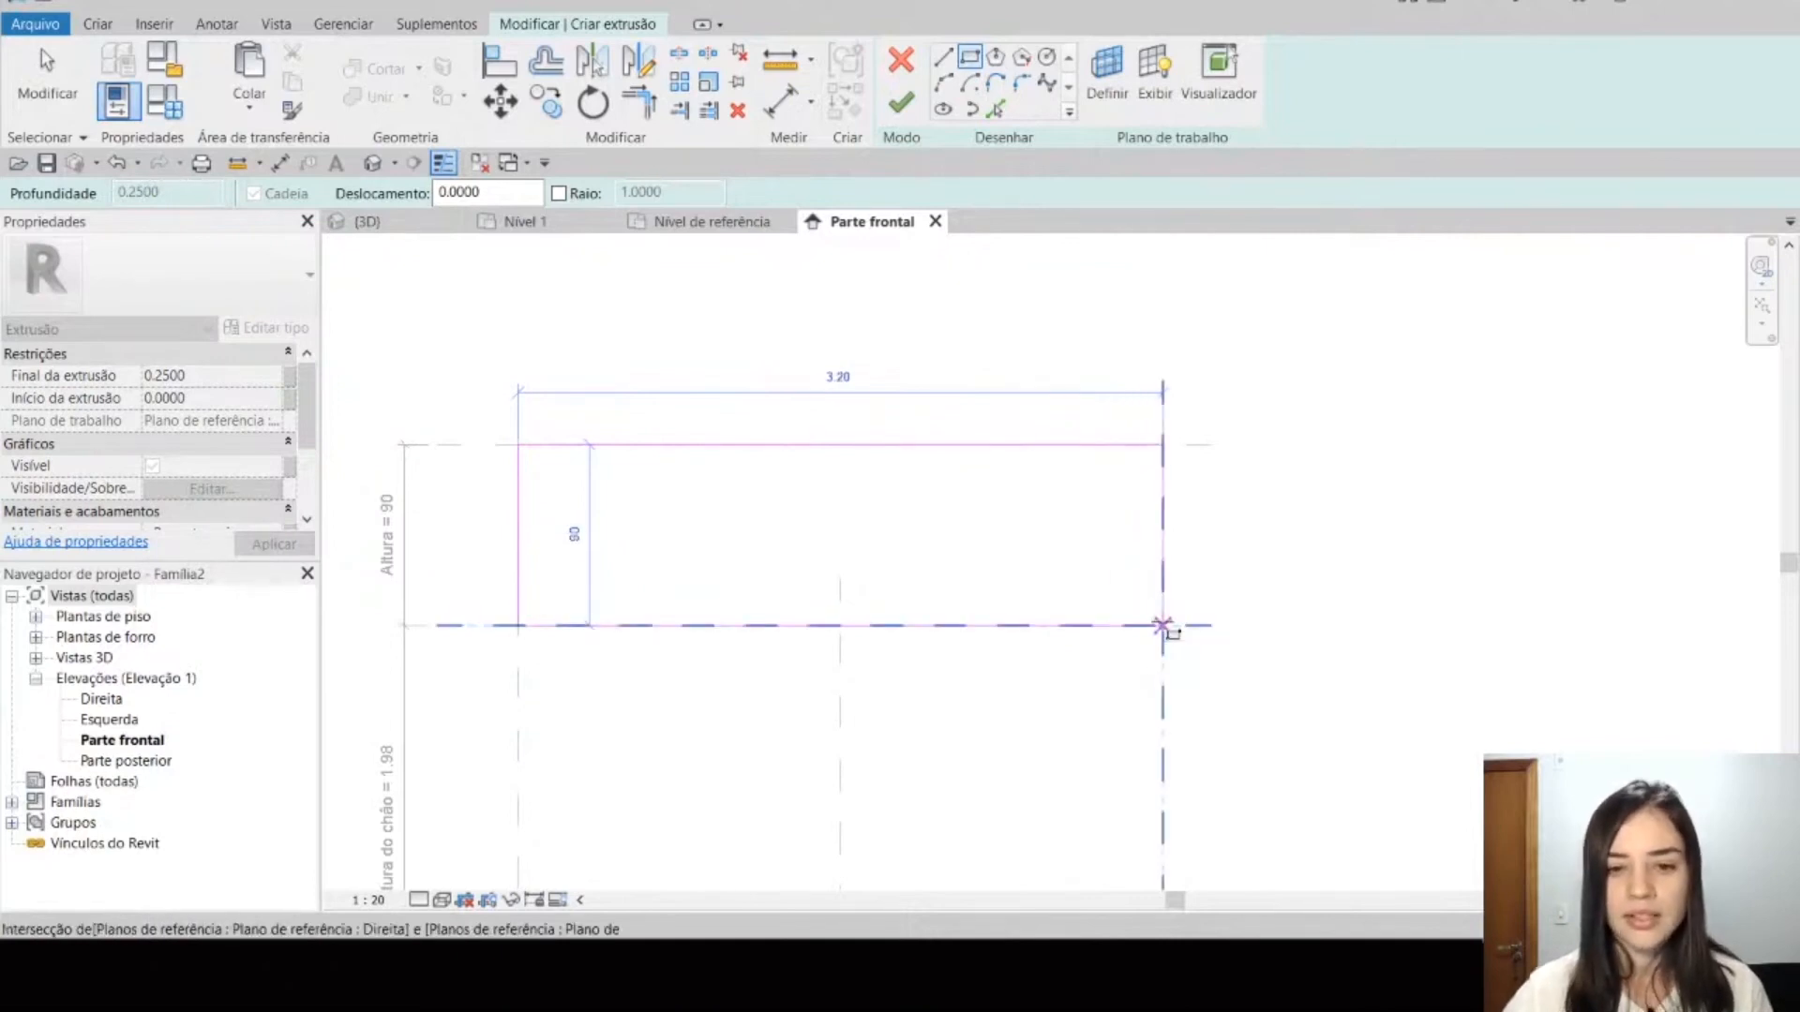
left_click(1163, 625)
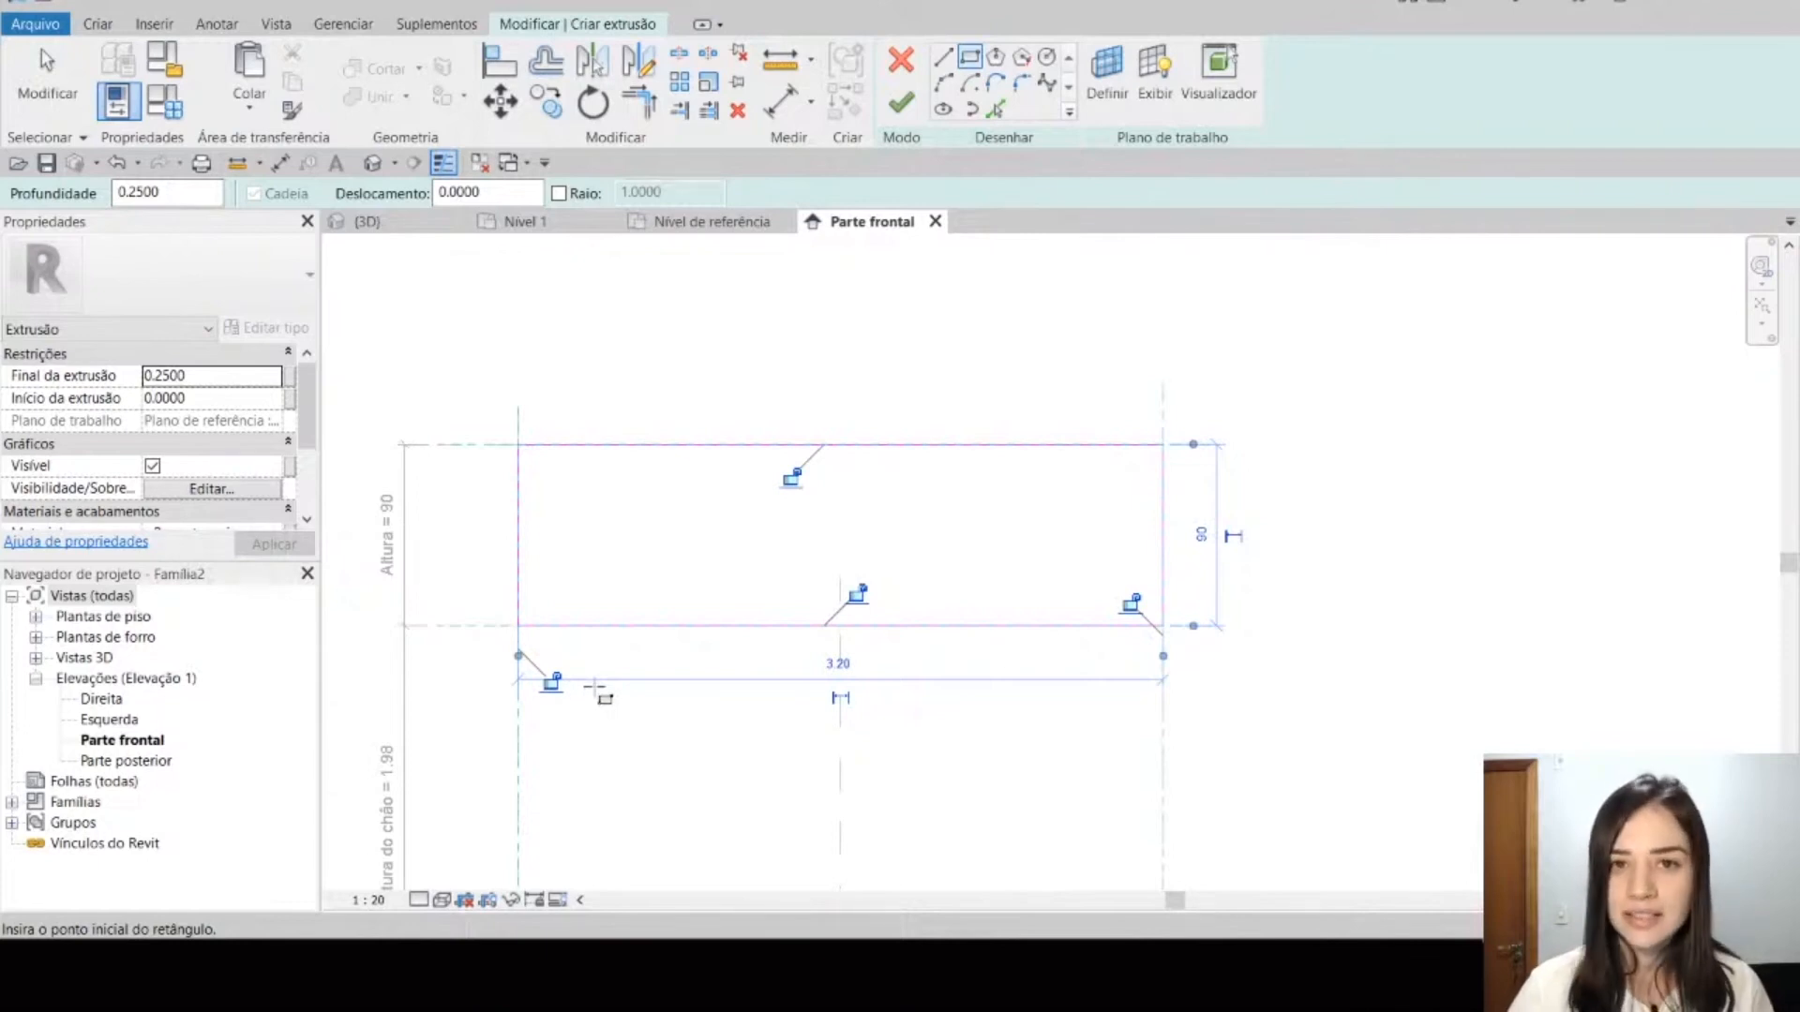
Step: Lock all four rectangle edges to their reference planes and finish the extrusion
left_click(553, 682)
left_click(857, 596)
left_click(1131, 602)
left_click(793, 478)
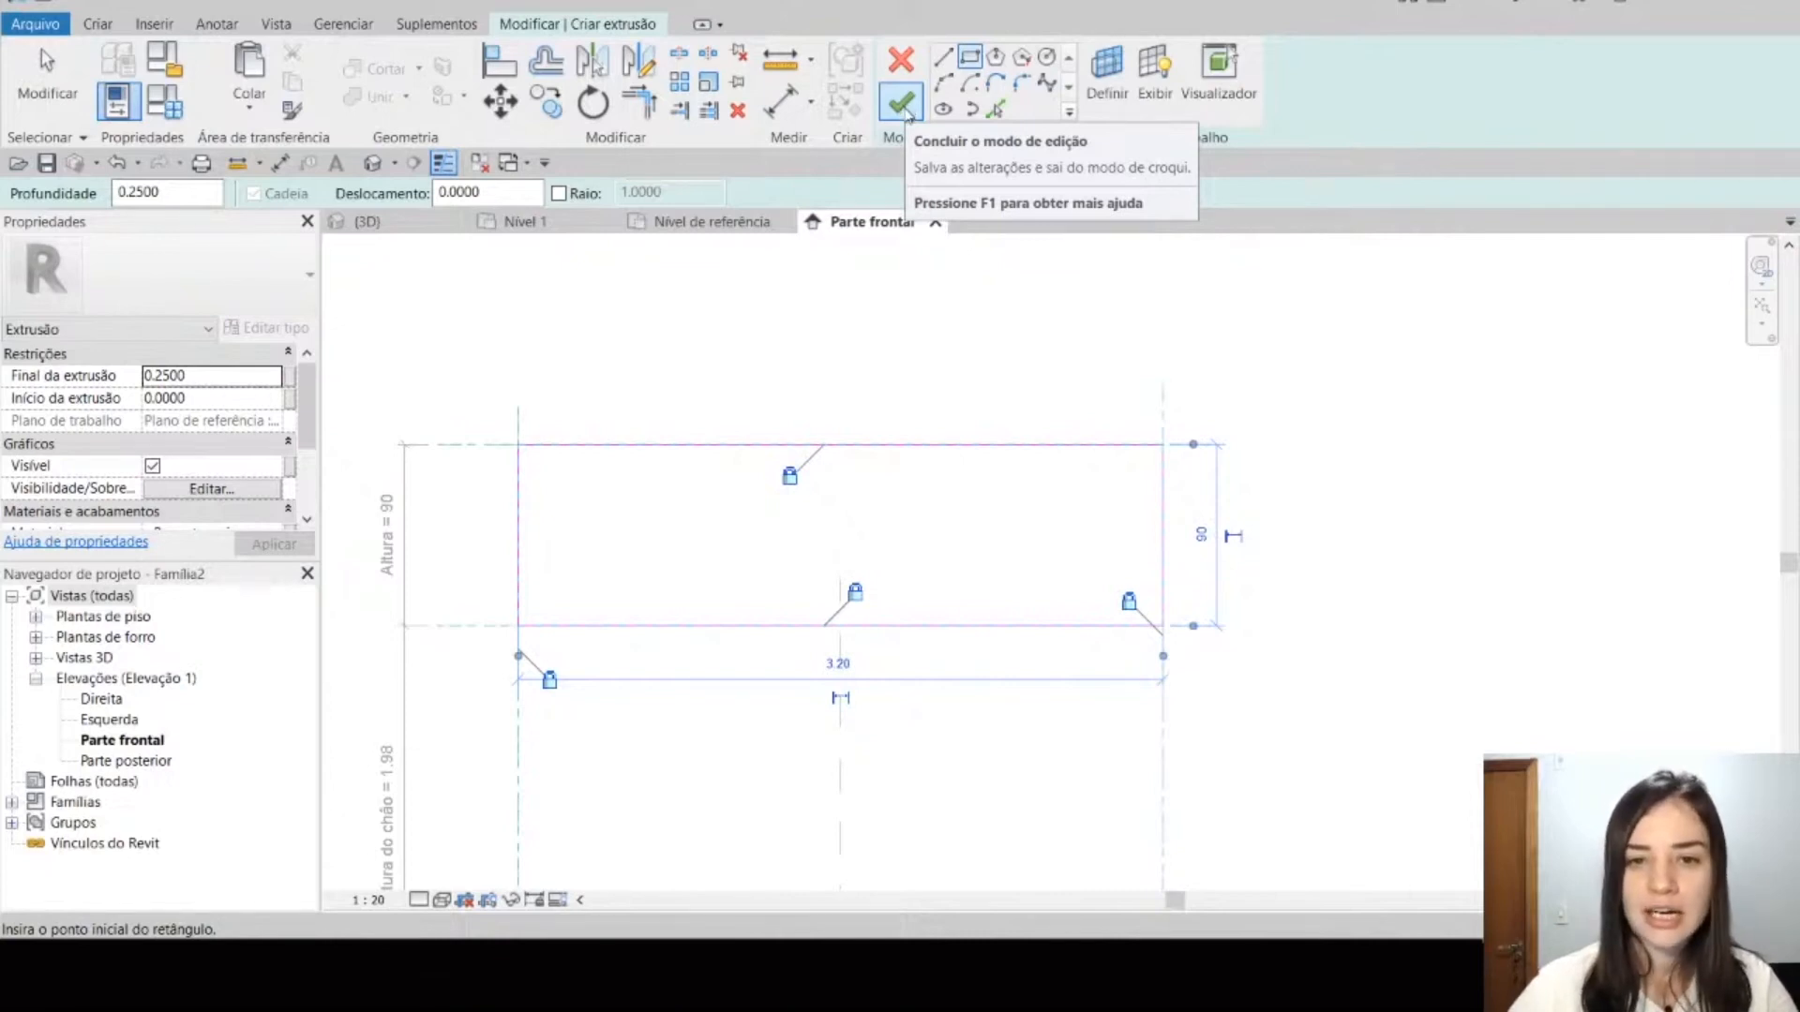
left_click(902, 106)
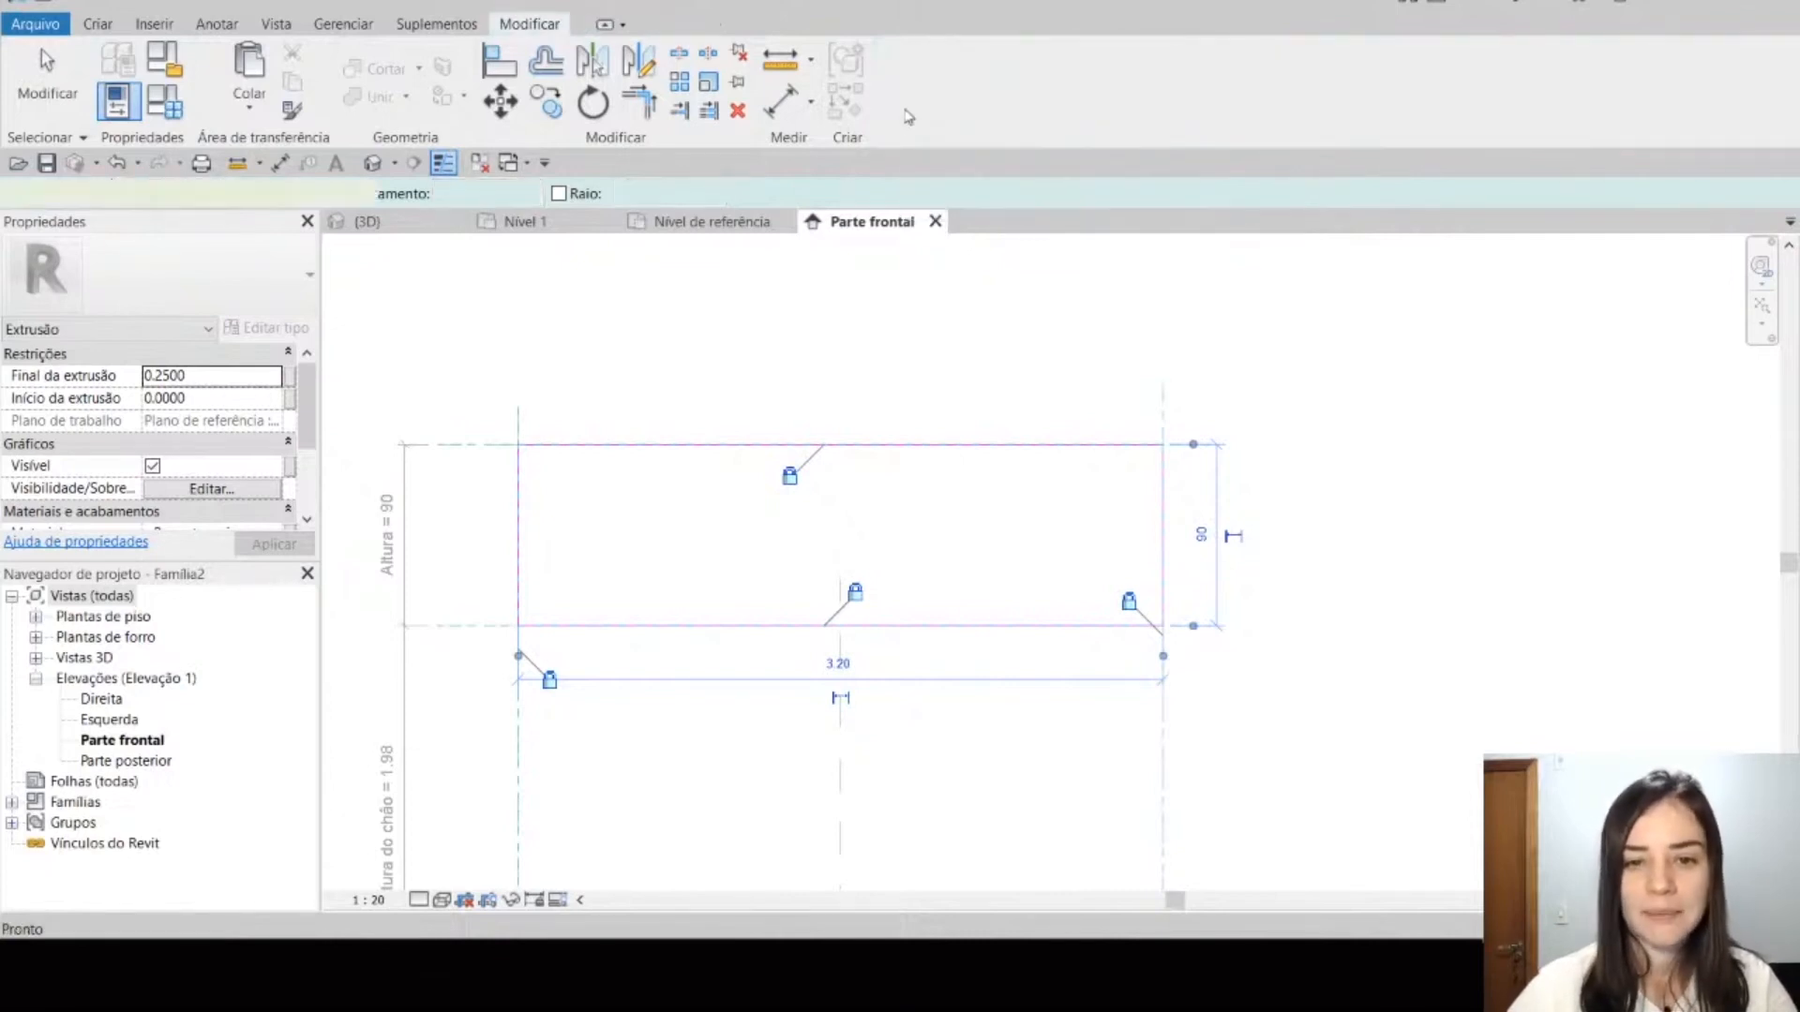
Step: Examine the new extrusion in the 3D view
left_click(372, 164)
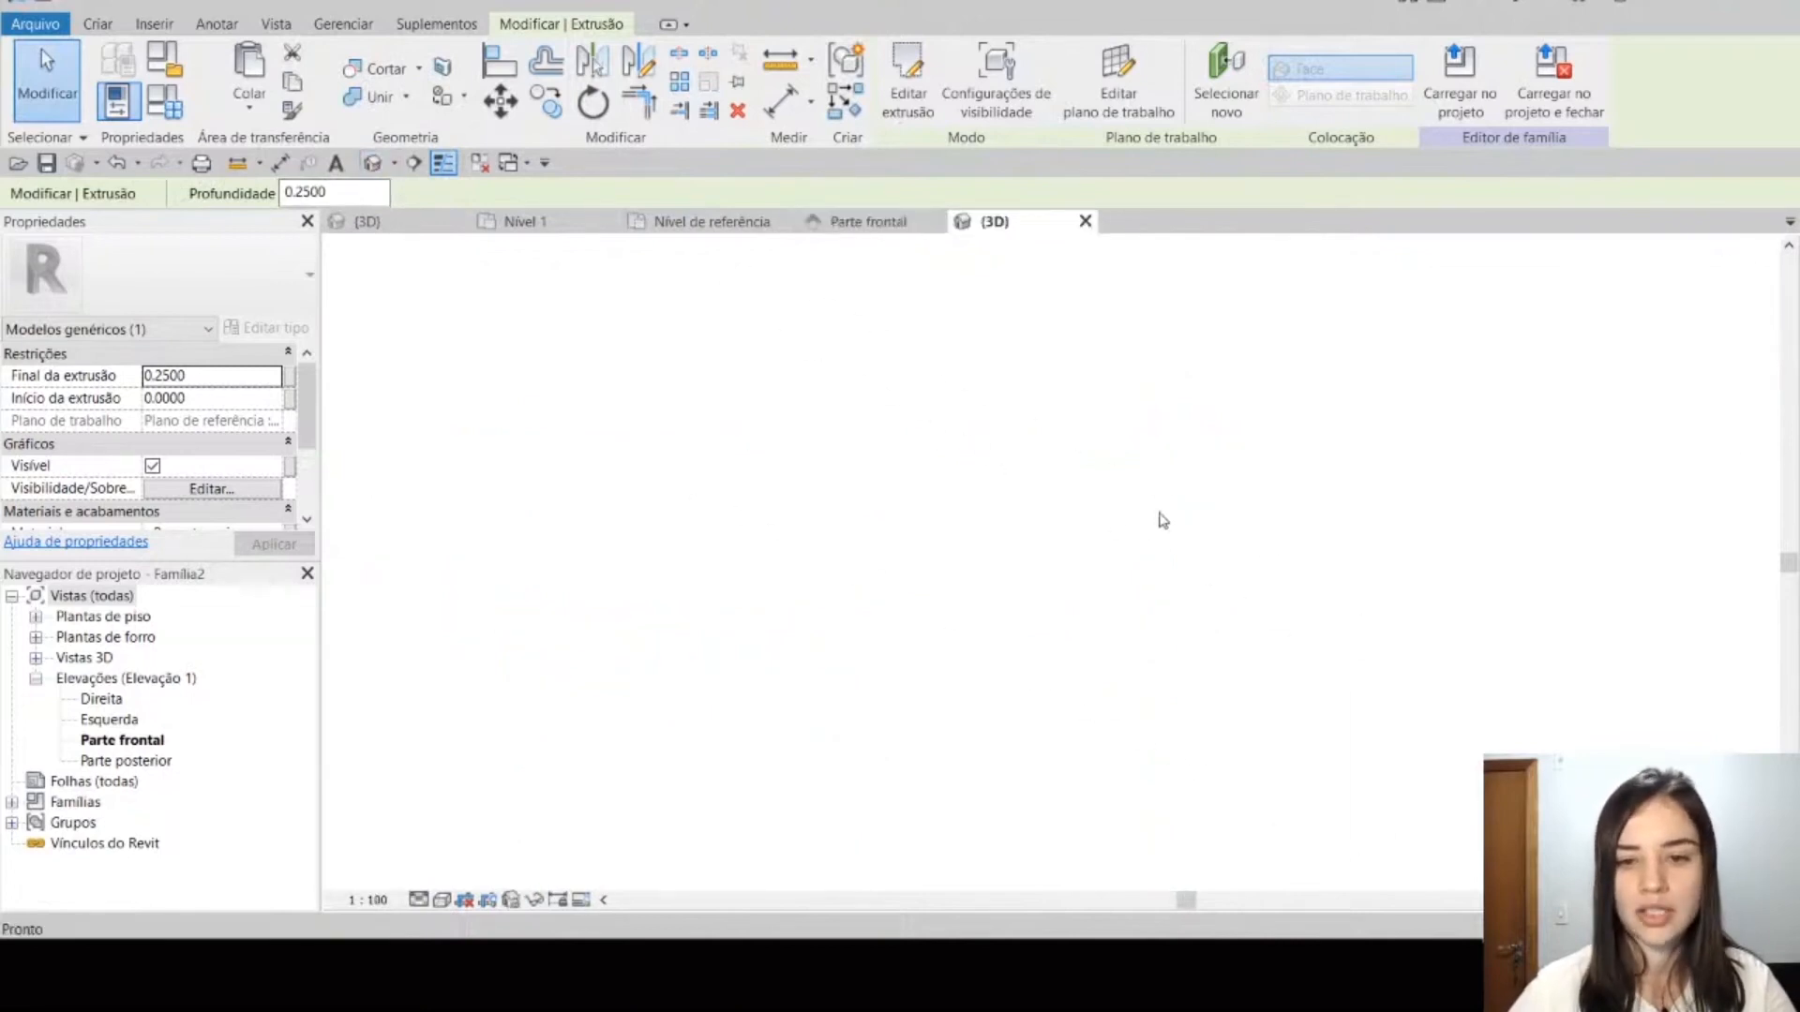
scroll(1290, 470, "down", 3)
scroll(1149, 558, "up", 4)
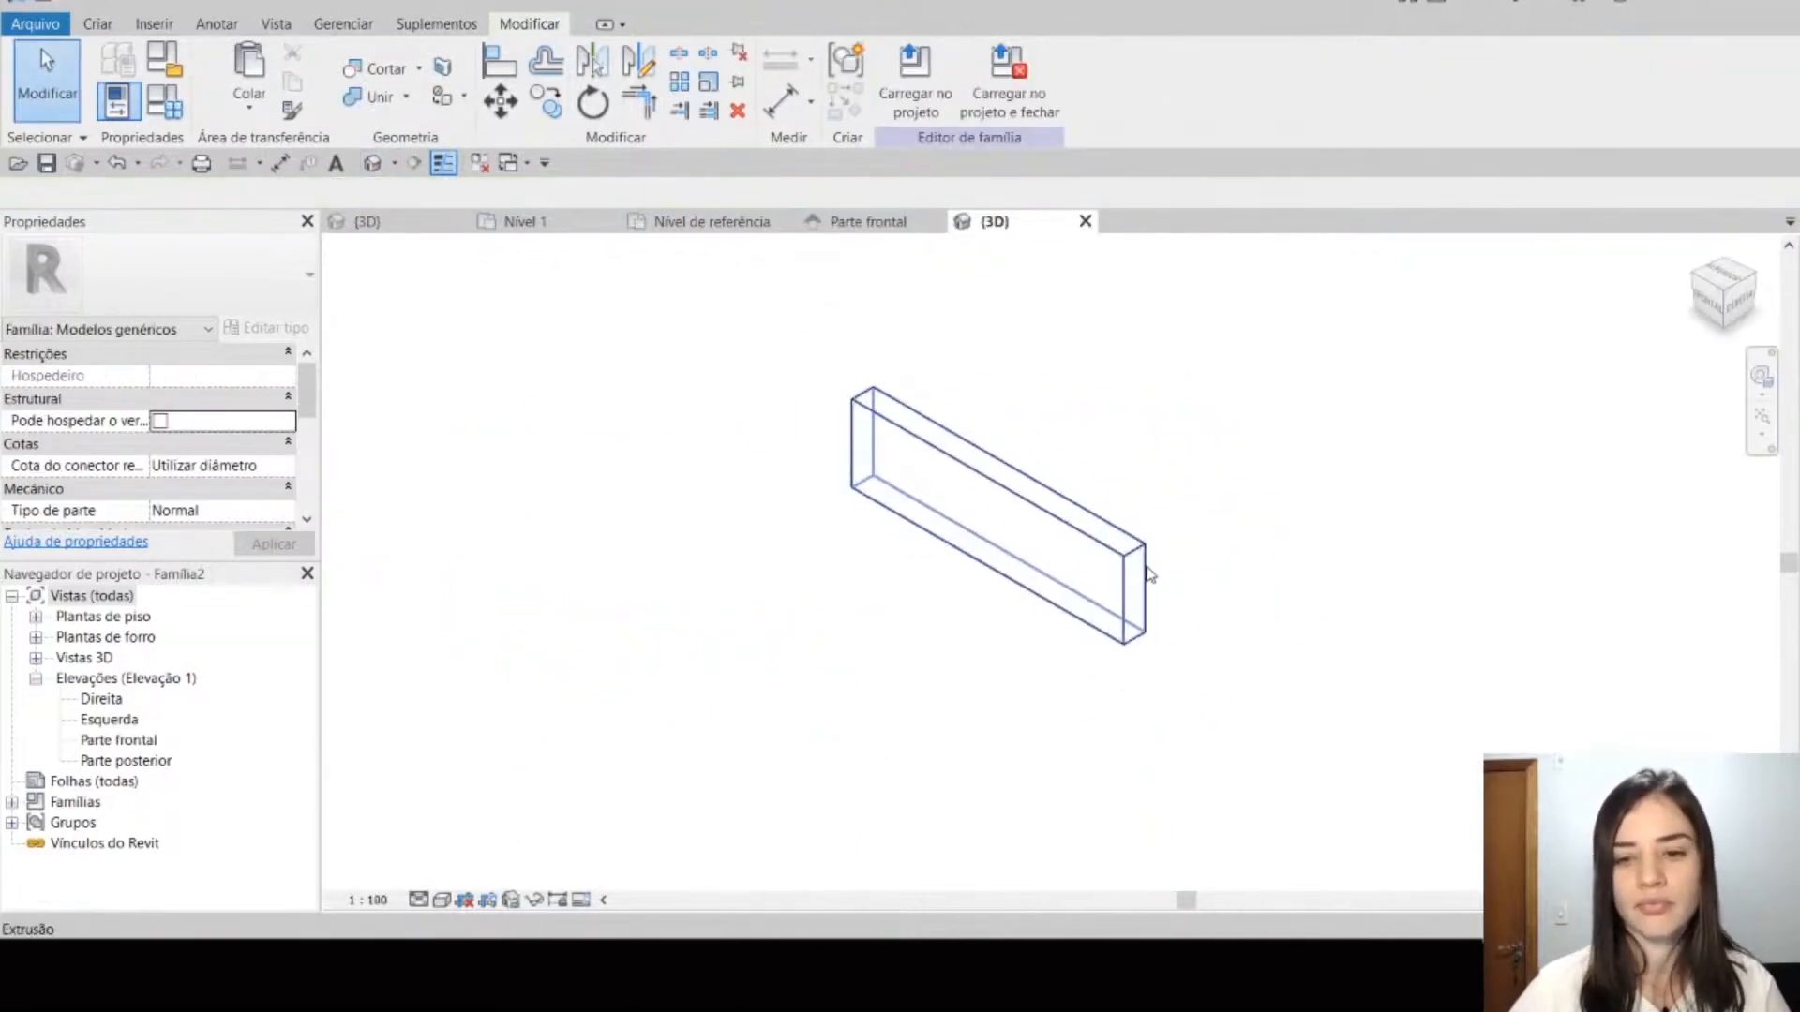
left_click(816, 422)
scroll(829, 432, "down", 3)
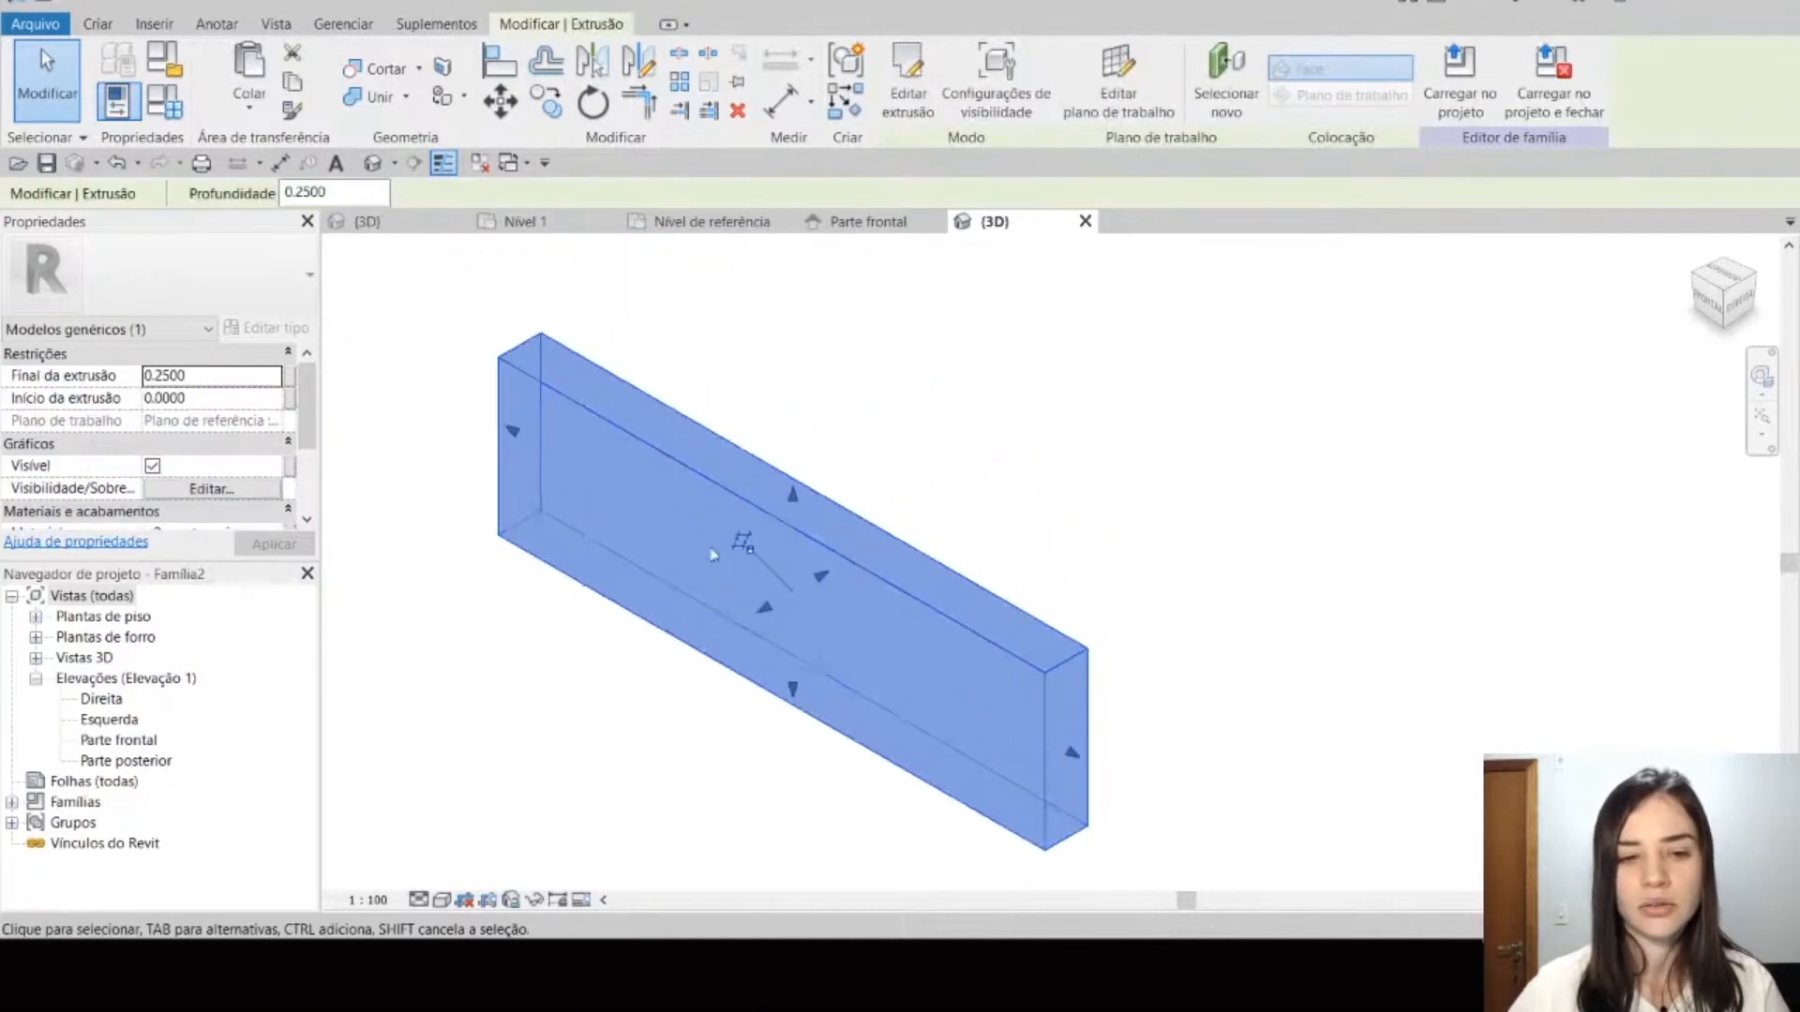
left_click(956, 473)
left_click(956, 585)
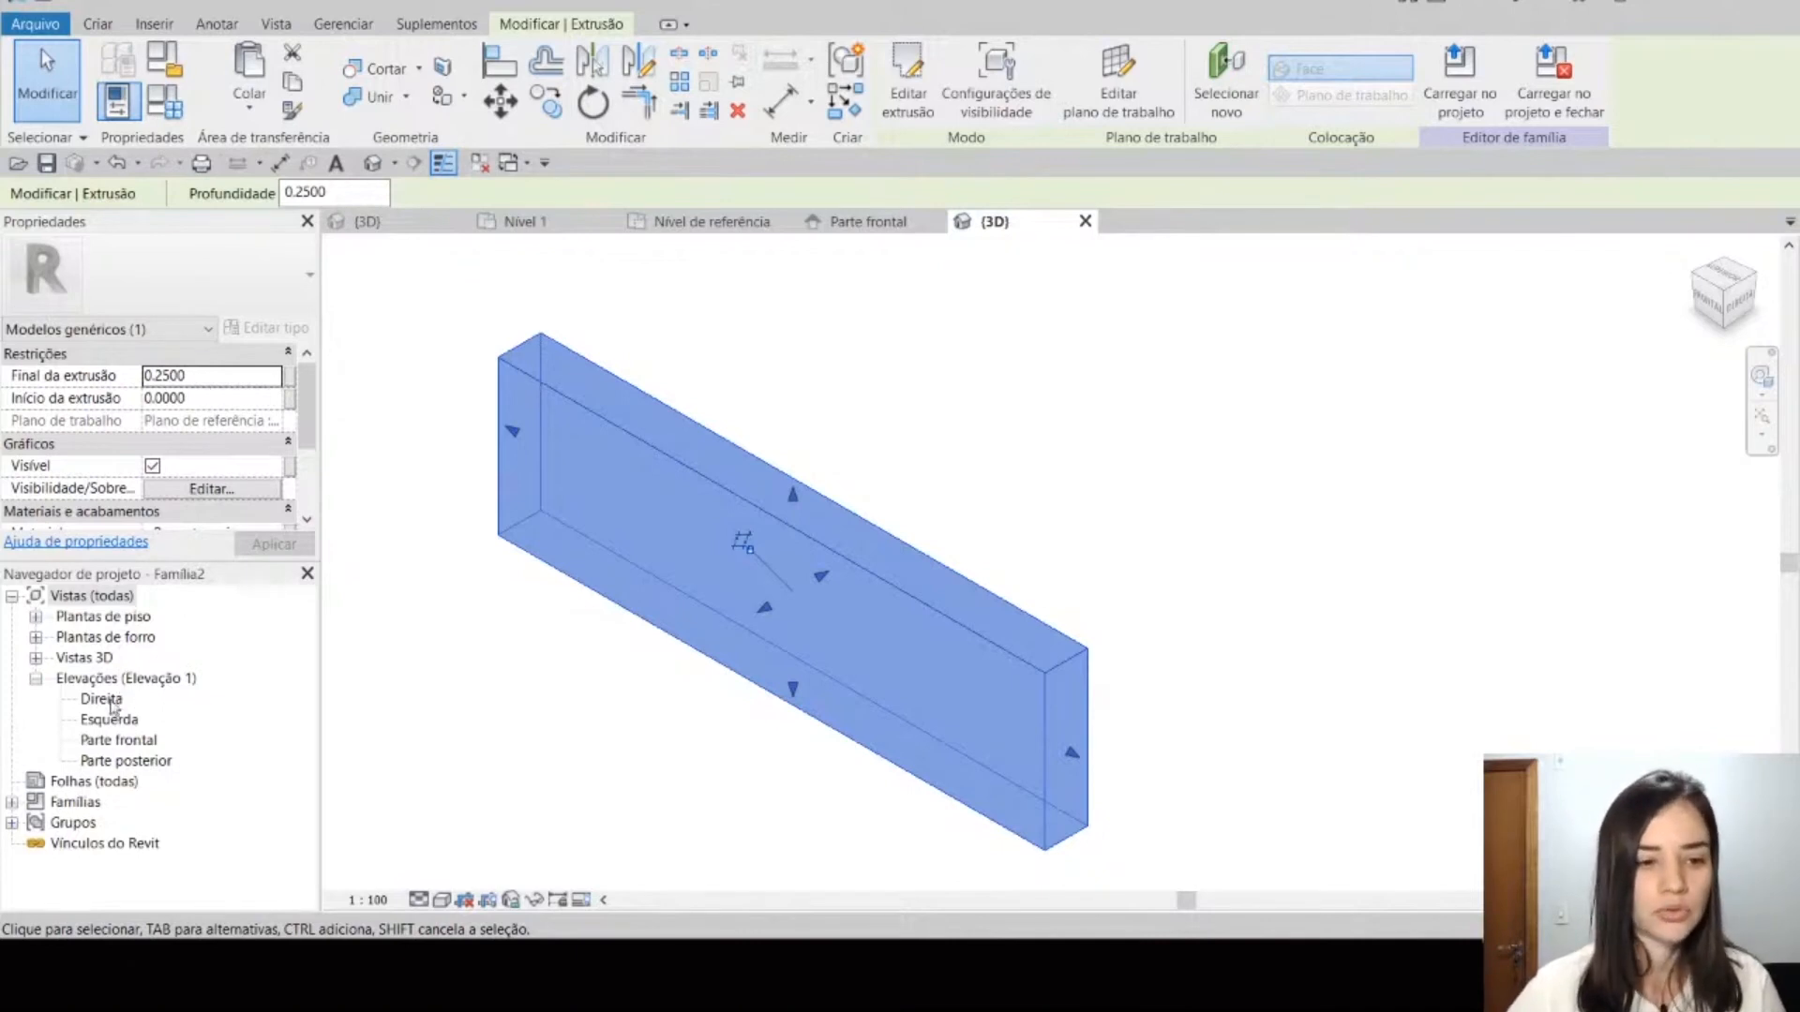
Step: Open the Direita elevation and frame the extrusion with its surrounding reference planes
double_click(101, 699)
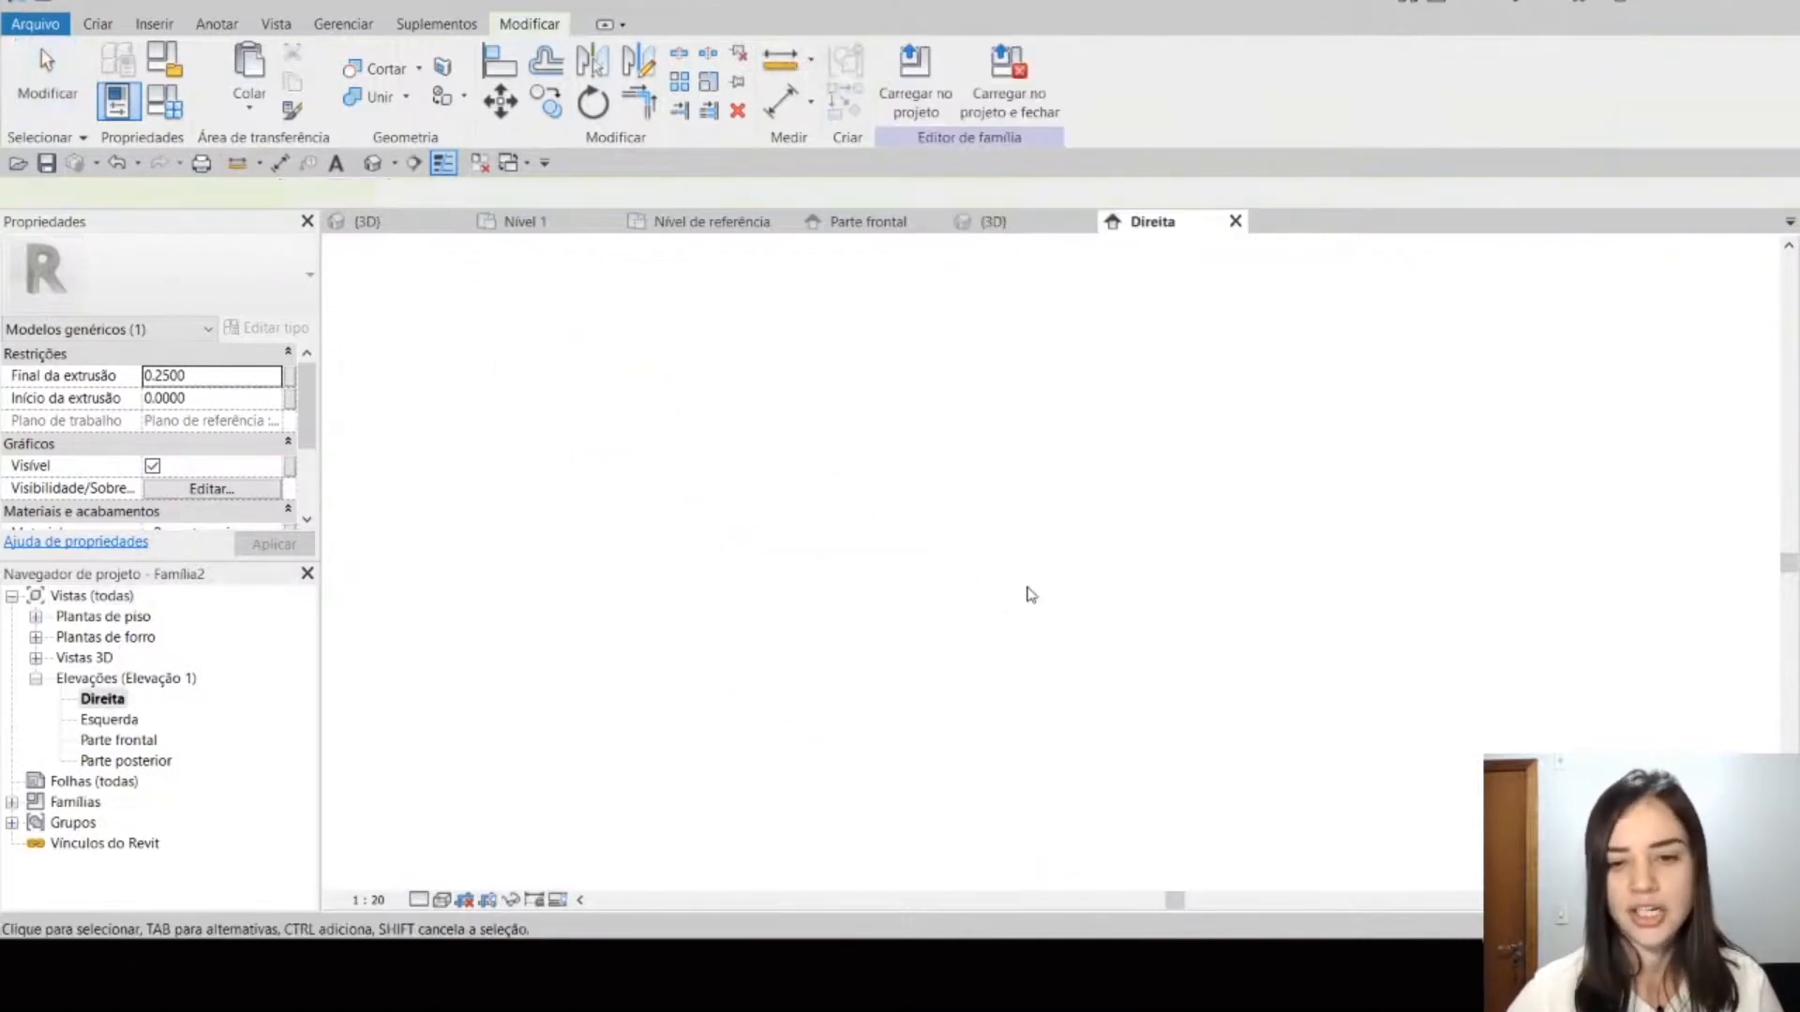
middle_click_drag(1423, 551, 740, 609)
scroll(1178, 534, "up", 8)
middle_click_drag(721, 731, 805, 451)
scroll(806, 454, "down", 5)
left_click(811, 576)
scroll(780, 603, "up", 3)
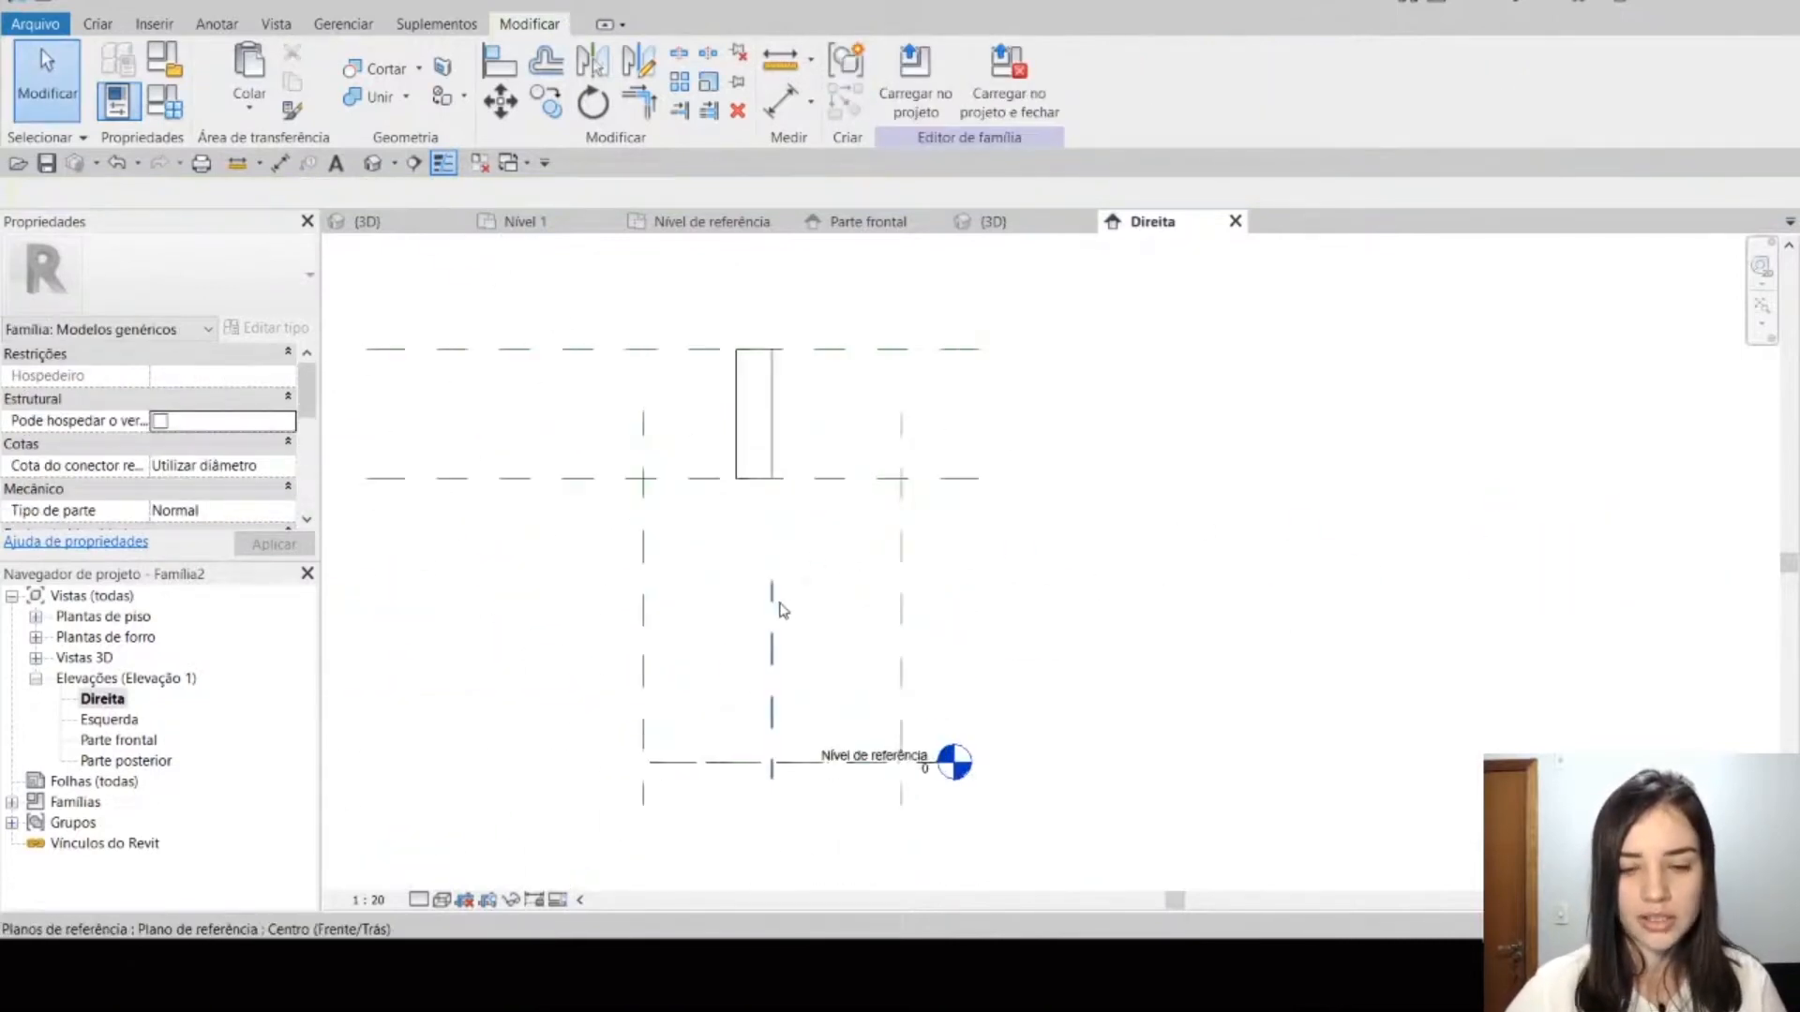
Step: Stretch the extrusion's face nearest the Frente plane to a depth of about 0.41
left_click(774, 609)
middle_click_drag(839, 558, 823, 632)
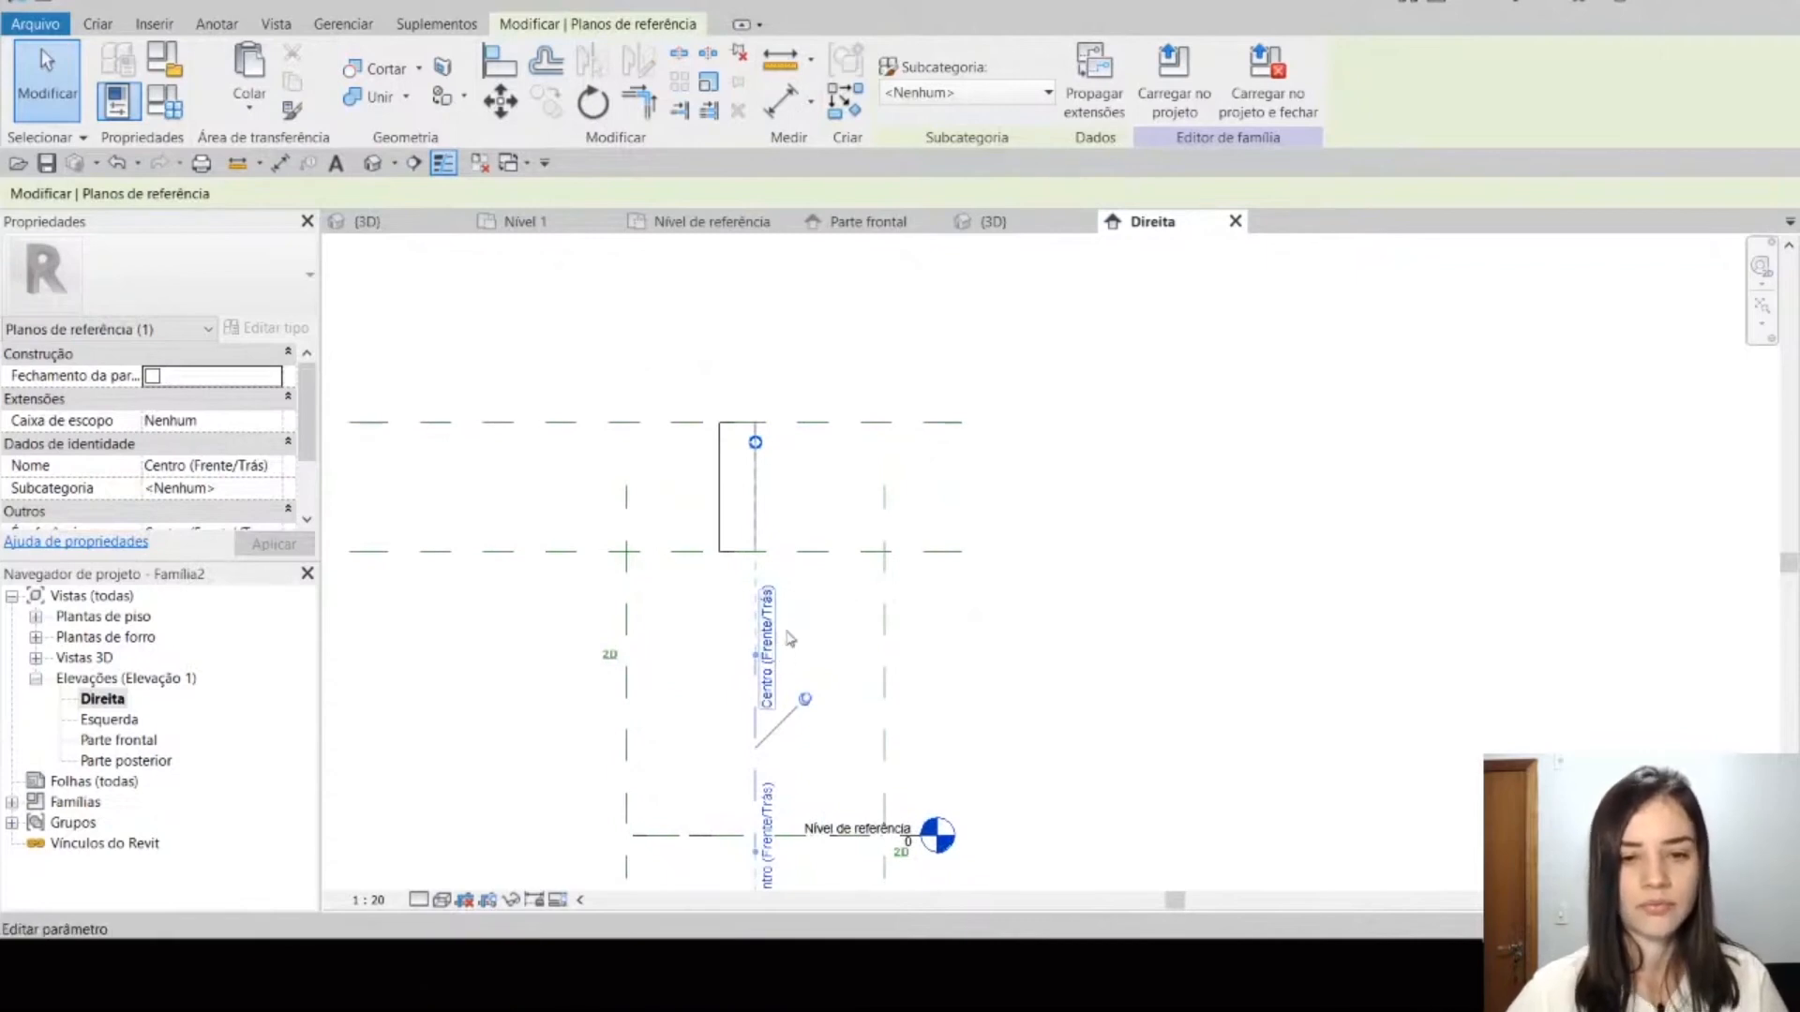
left_click(729, 497)
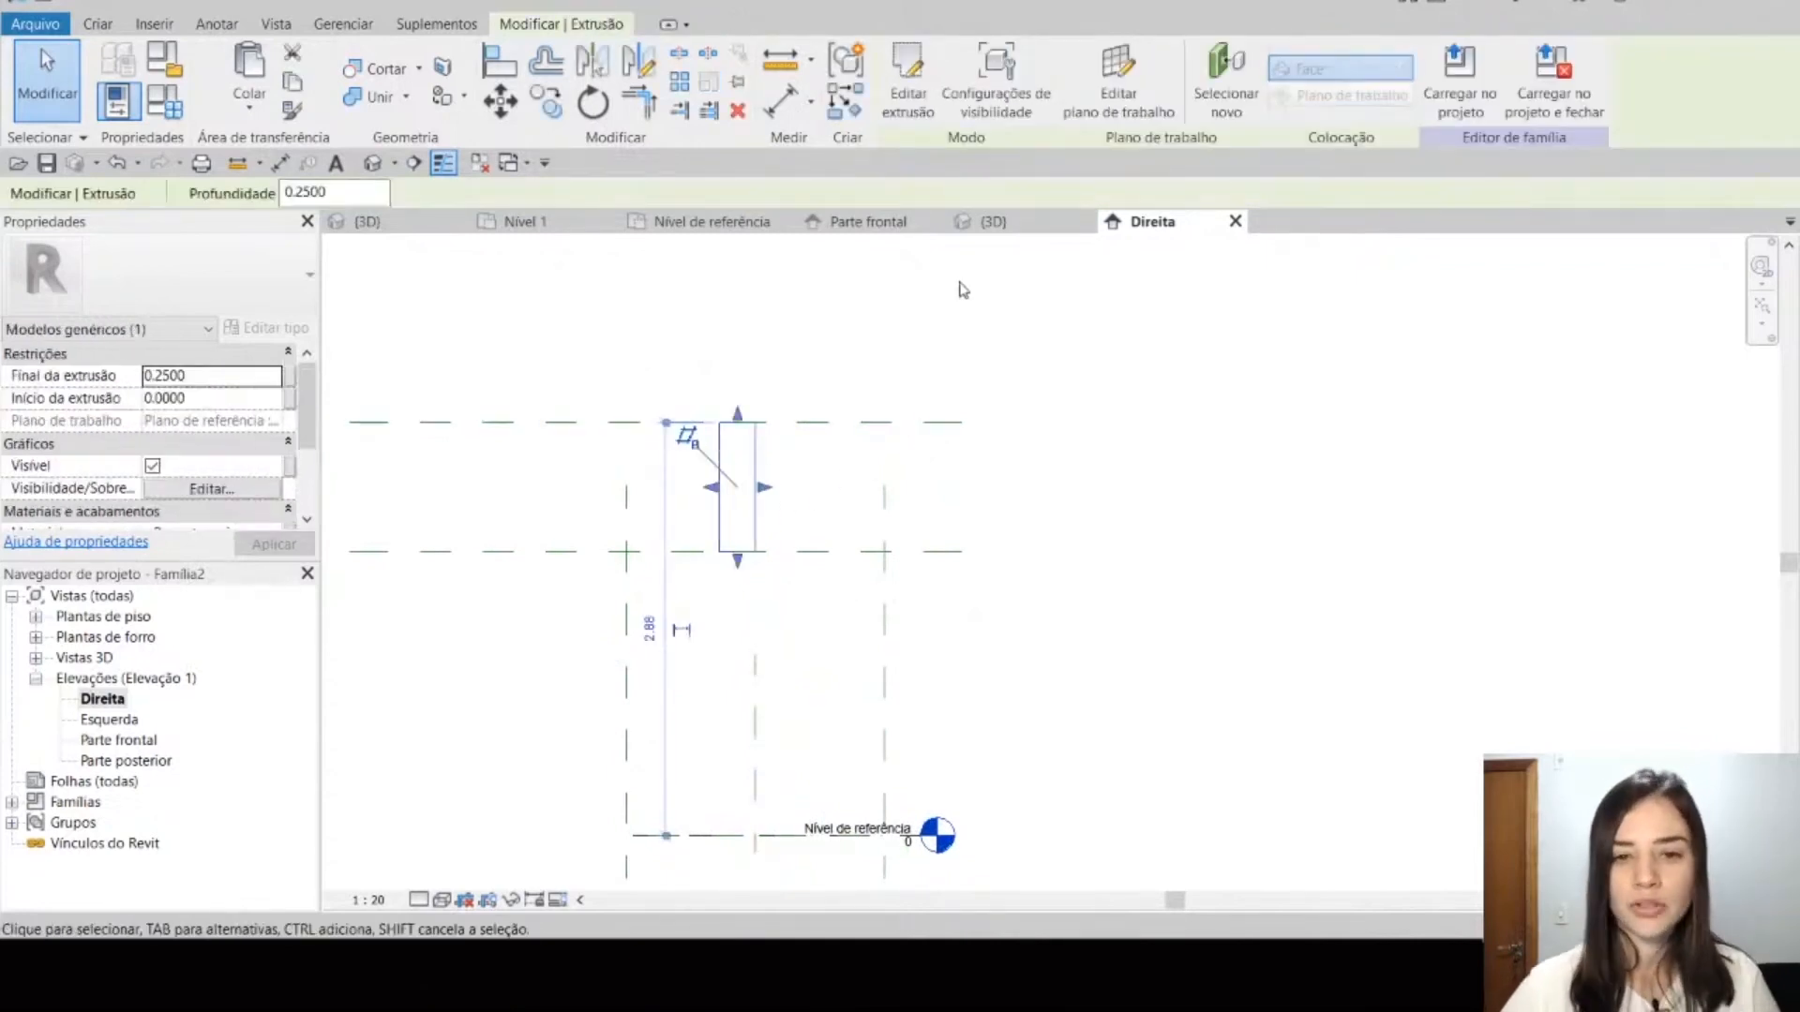
left_click_drag(711, 487, 694, 514)
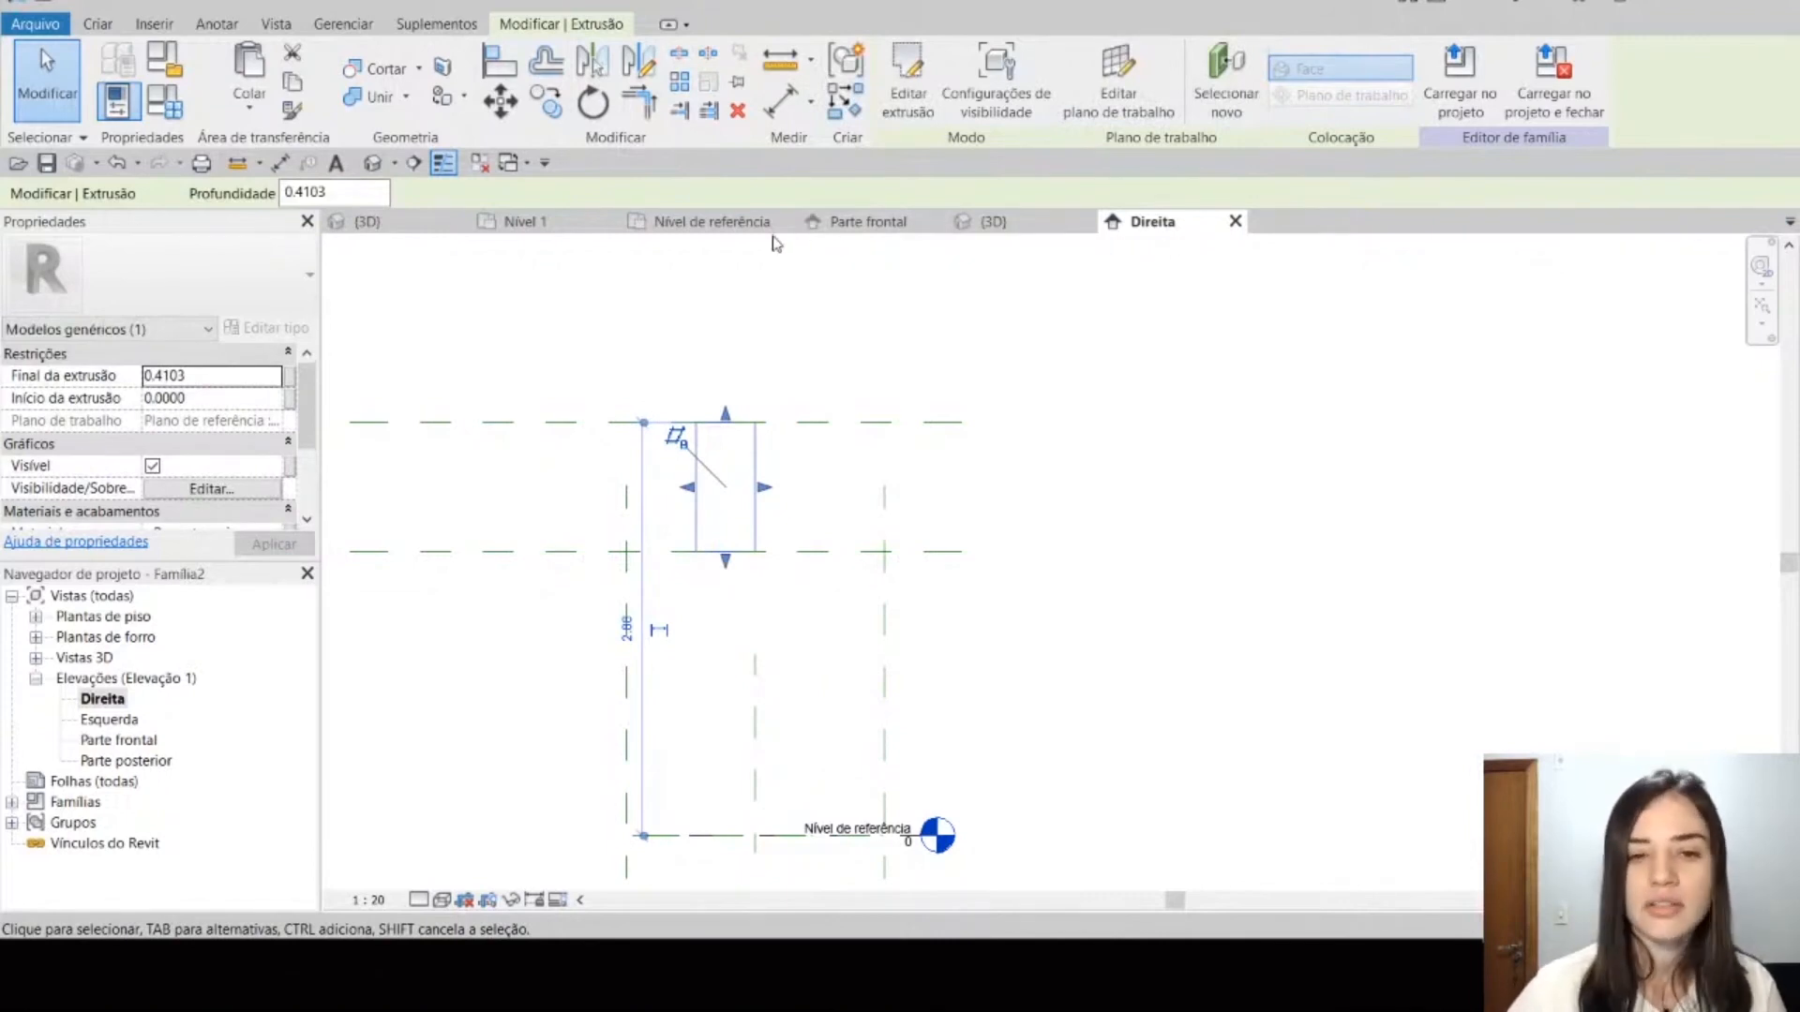
Step: Compare the depth planes in the Nível de referência plan with the extrusion's position in the Direita elevation
left_click(713, 222)
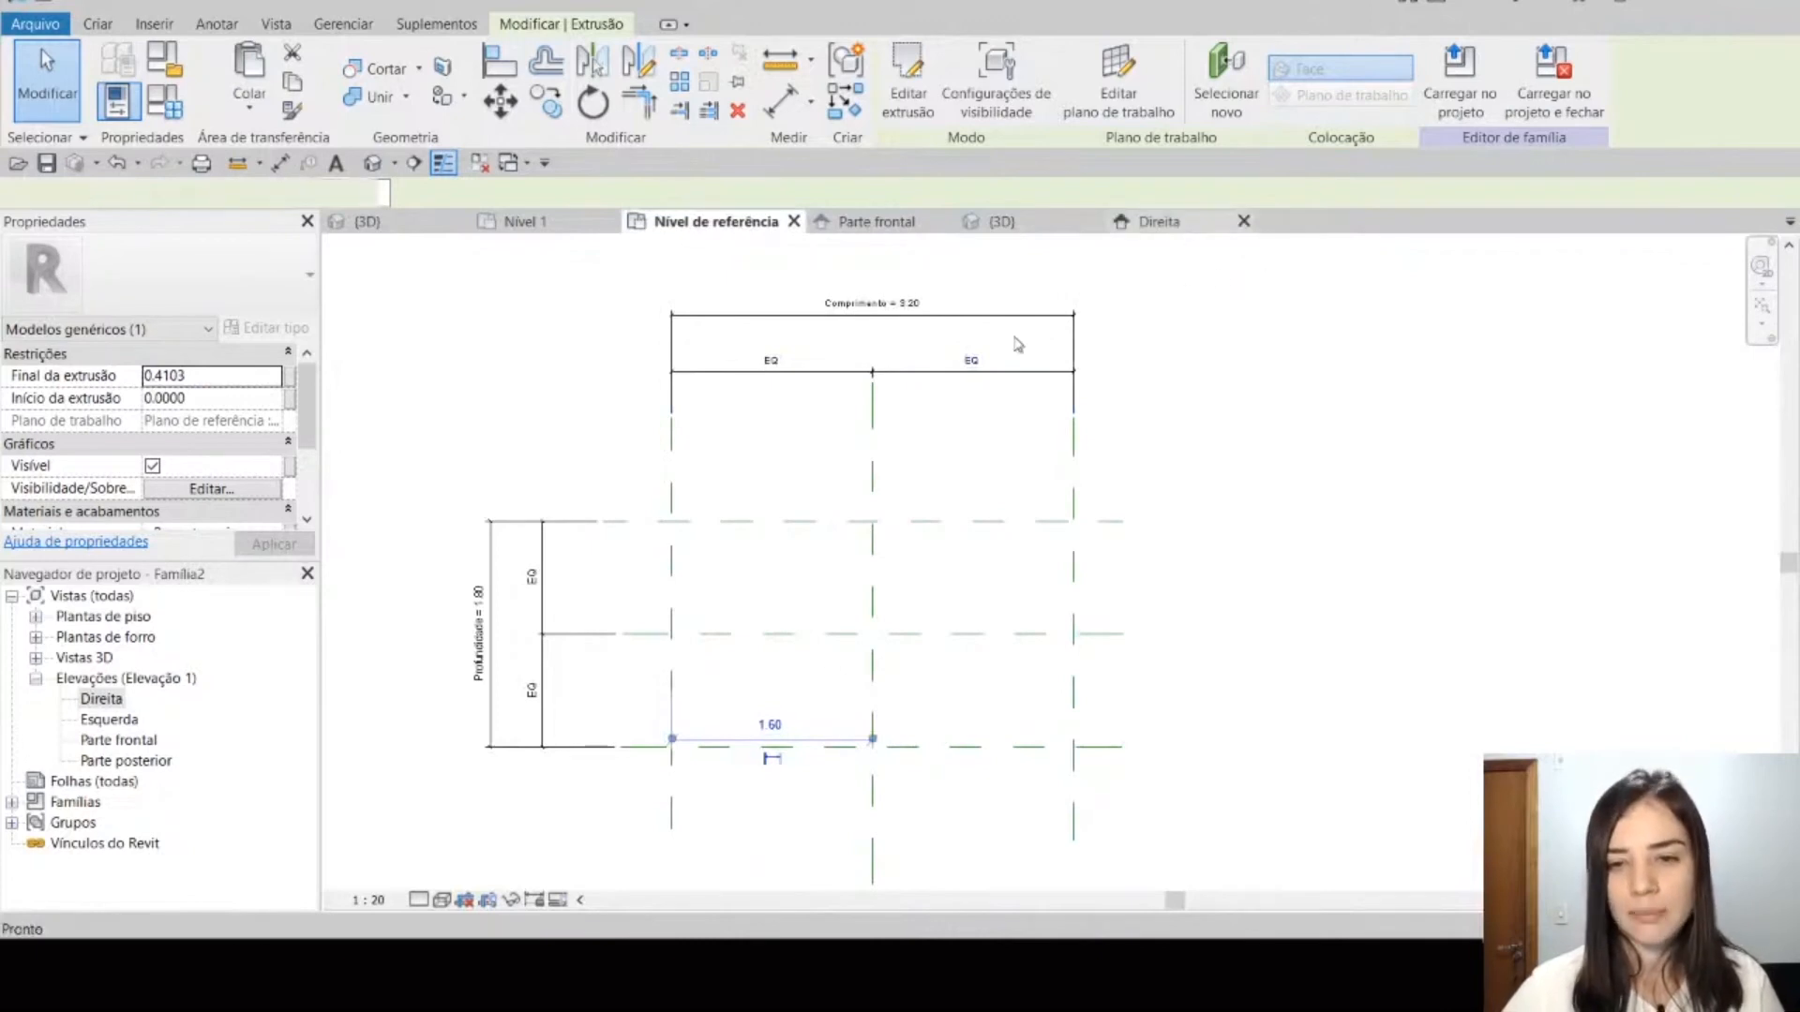
left_click(1159, 222)
middle_click_drag(820, 675, 813, 630)
left_click(752, 469)
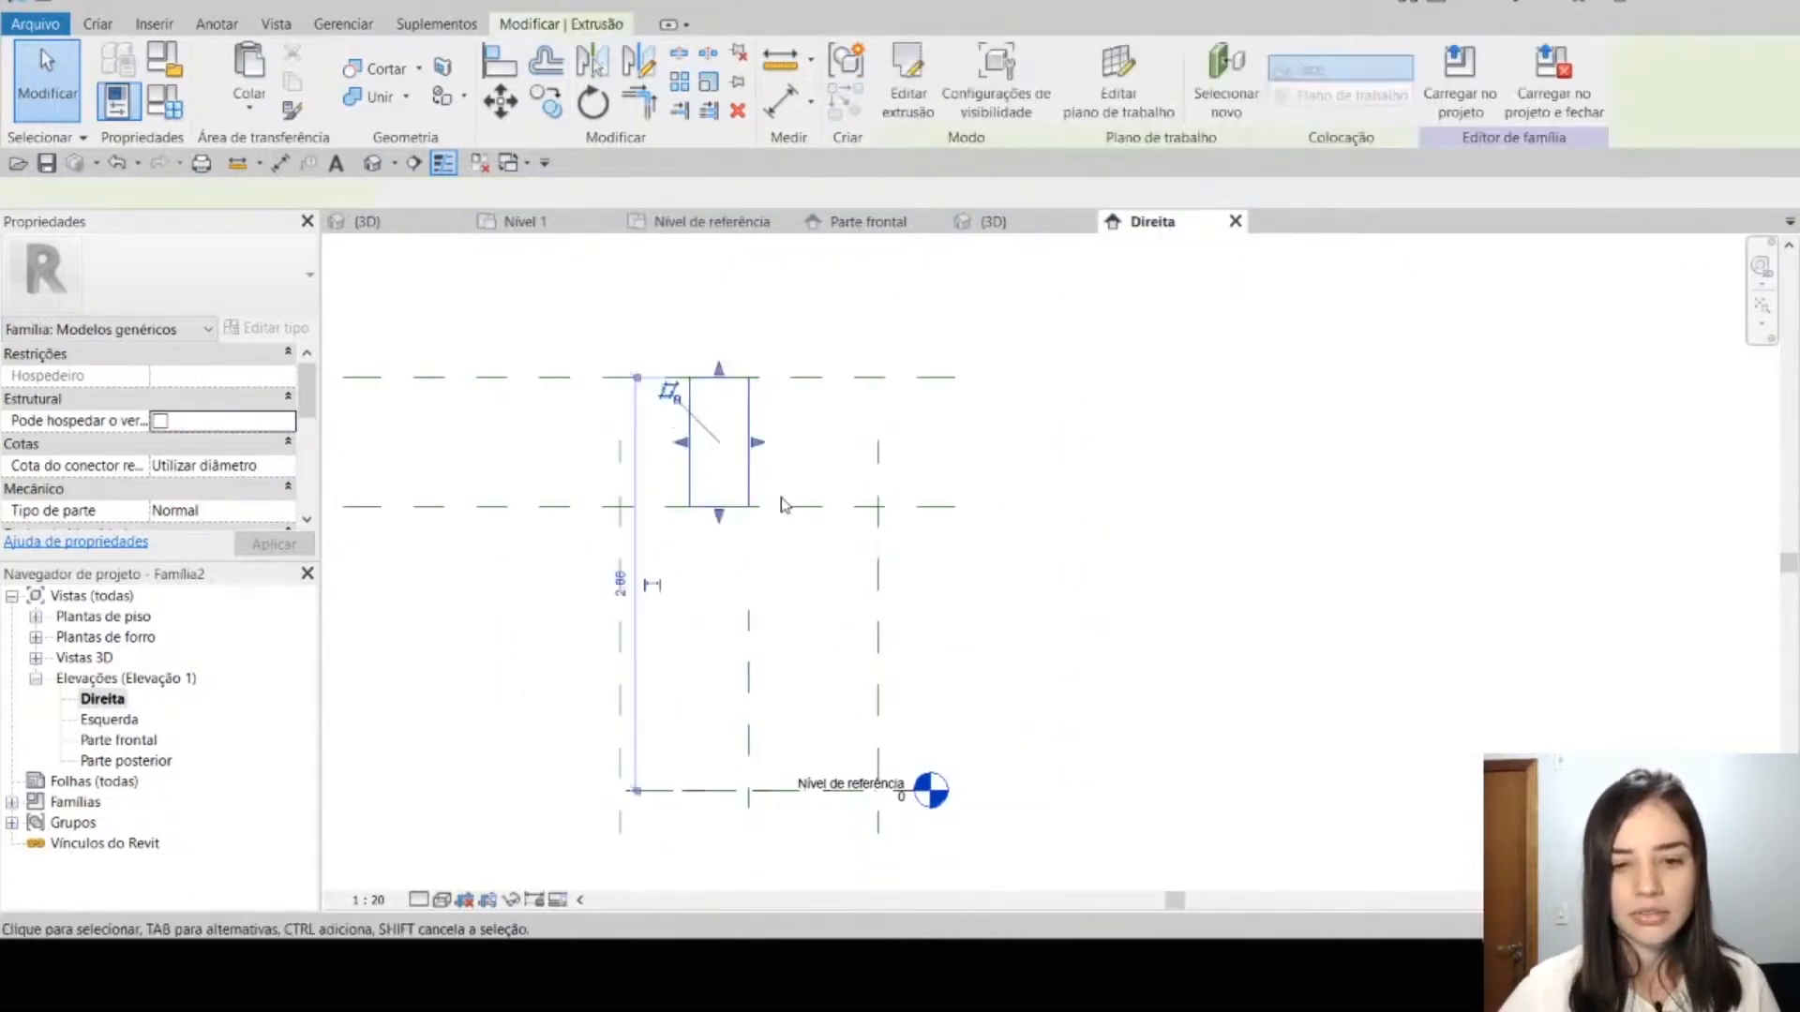
scroll(746, 455, "up", 2)
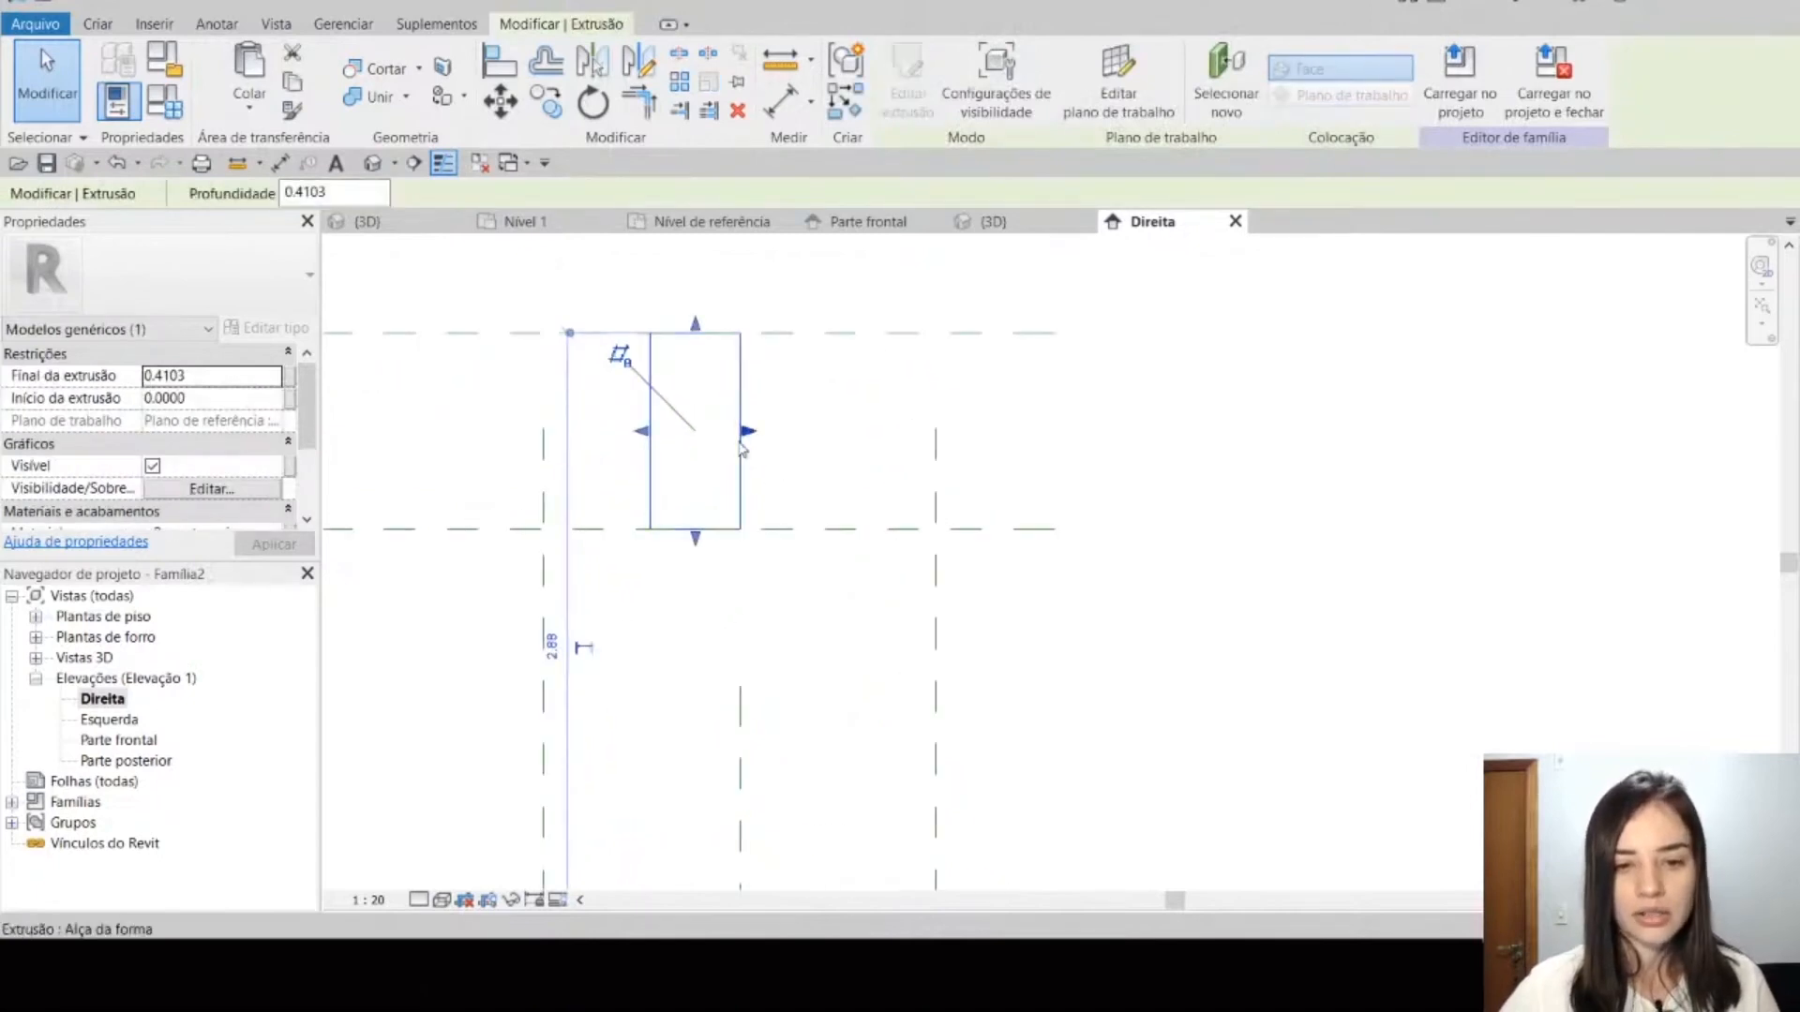
left_click(844, 602)
left_click(934, 429)
key("Escape")
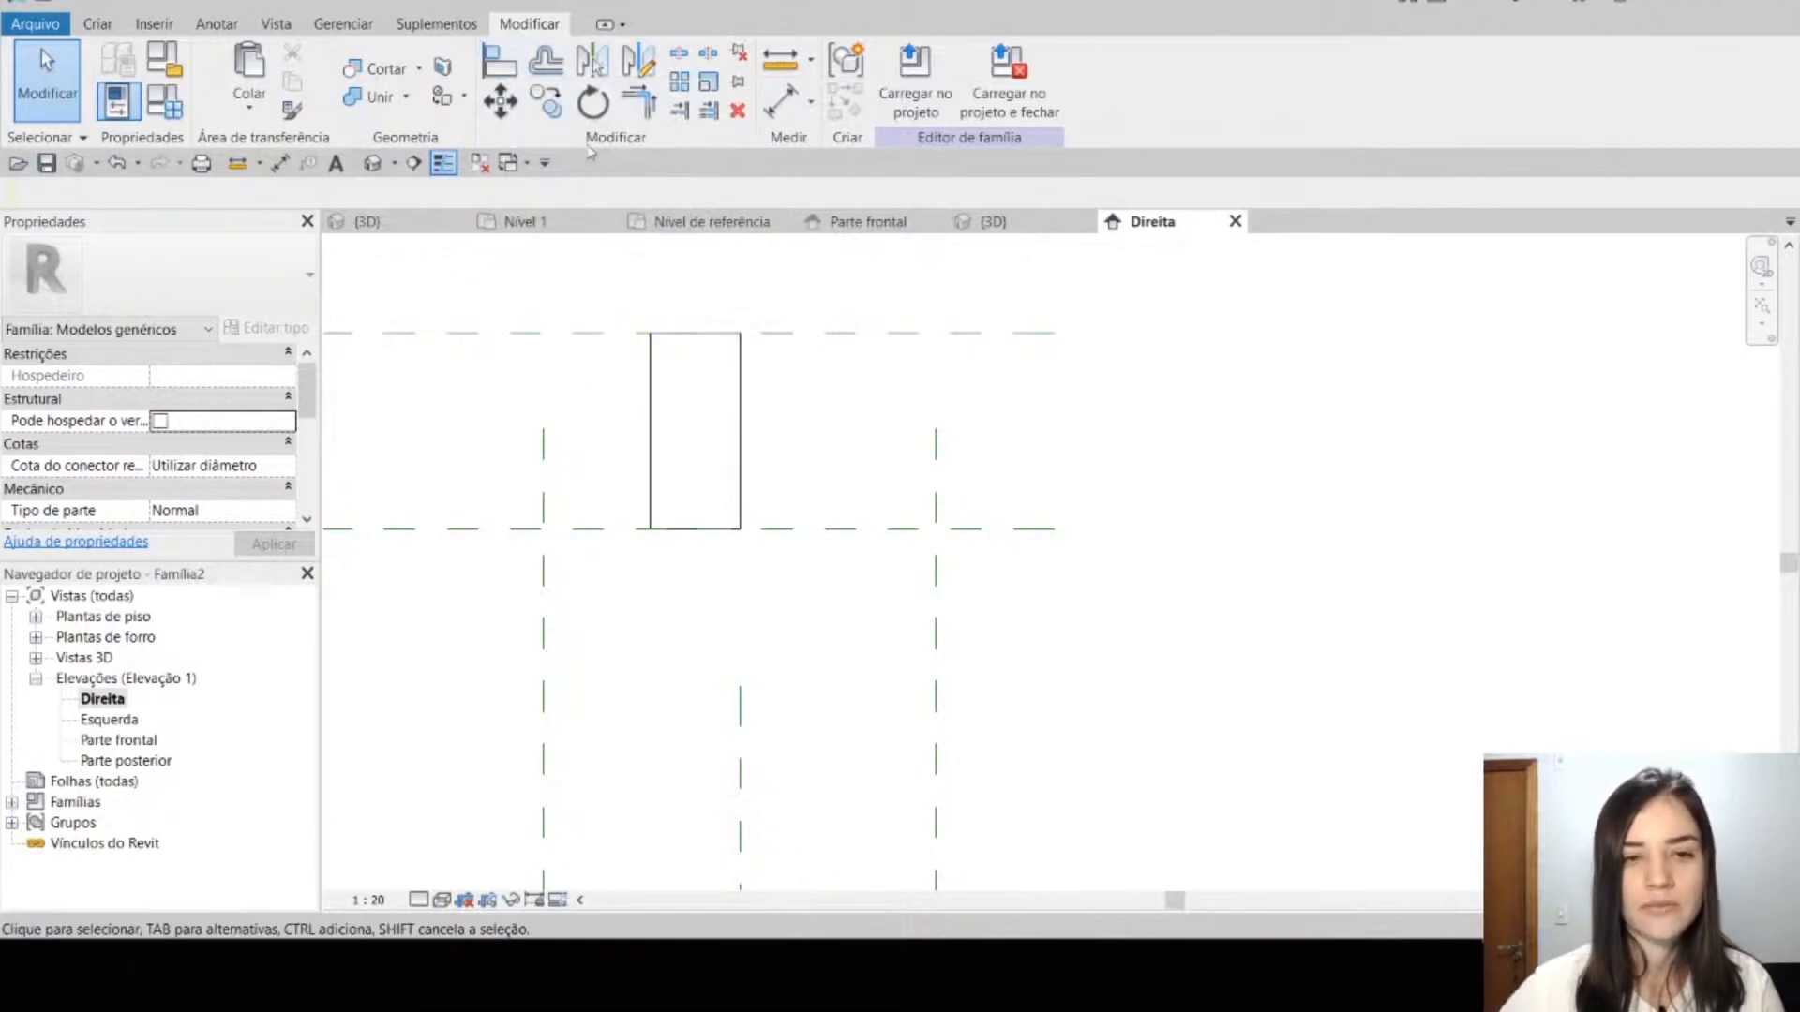
Step: Align the extrusion's back face to the Trás reference plane and lock the alignment
left_click(522, 62)
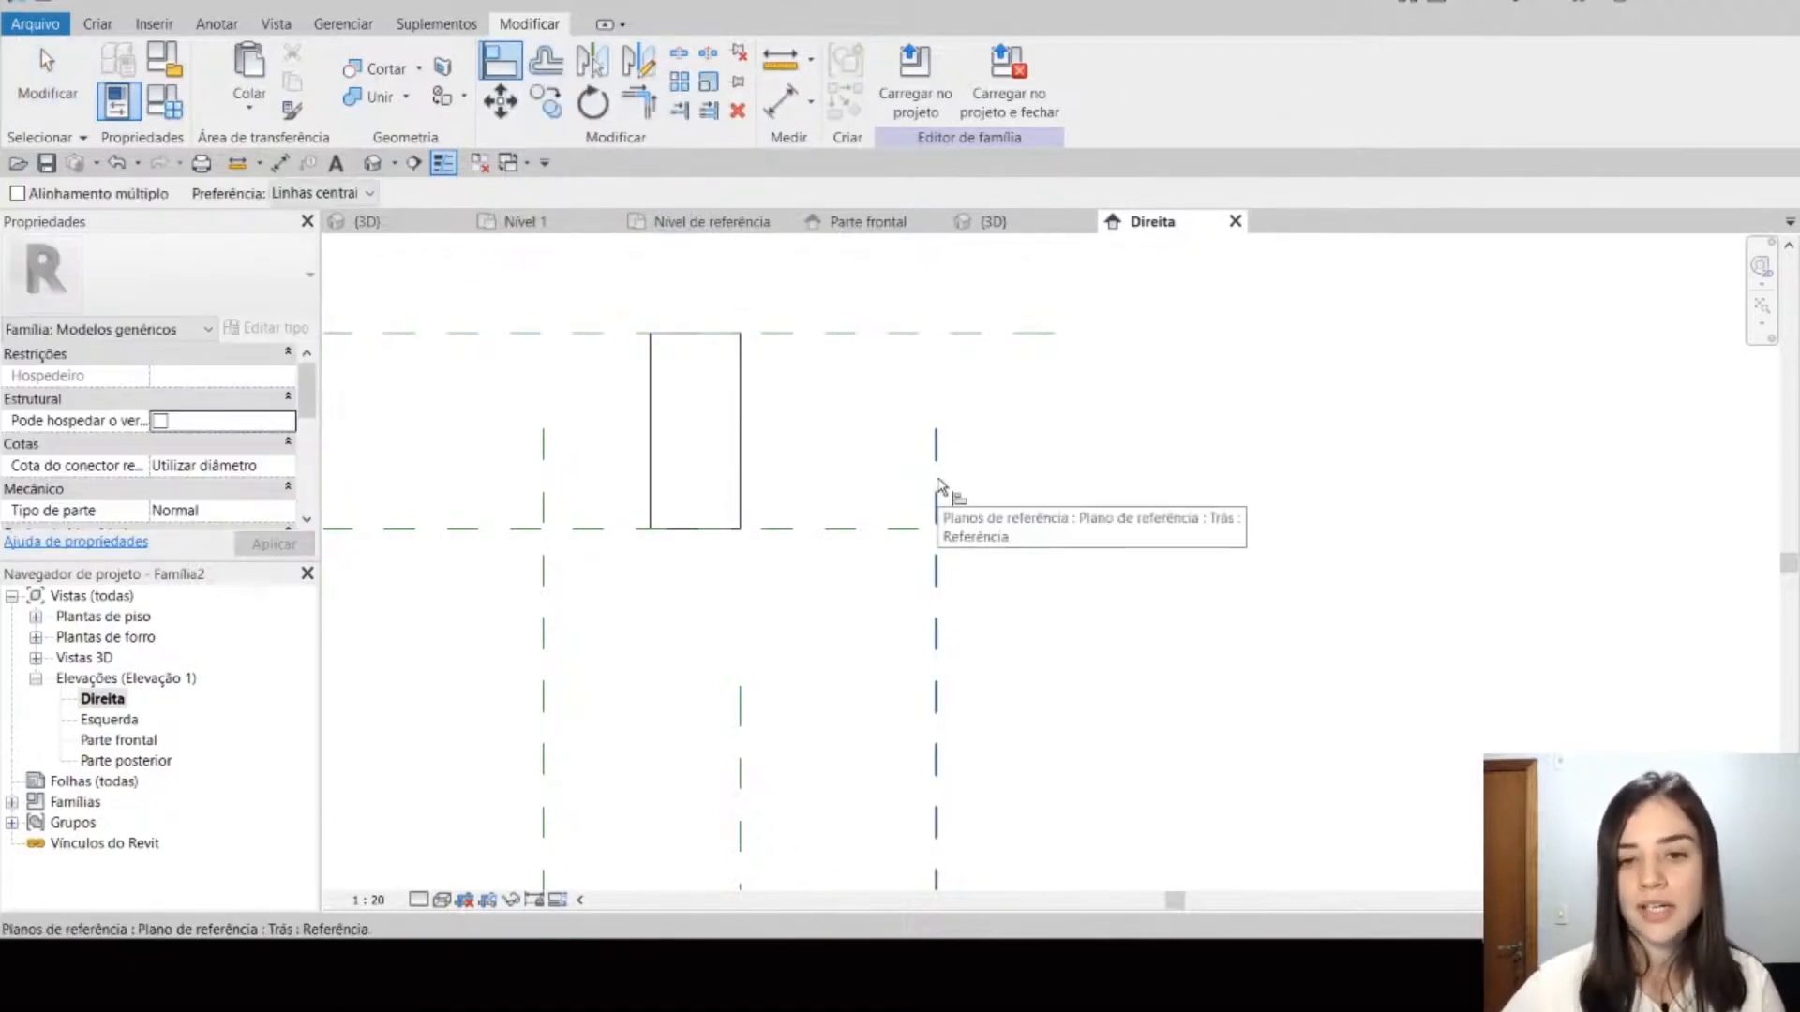
left_click(937, 486)
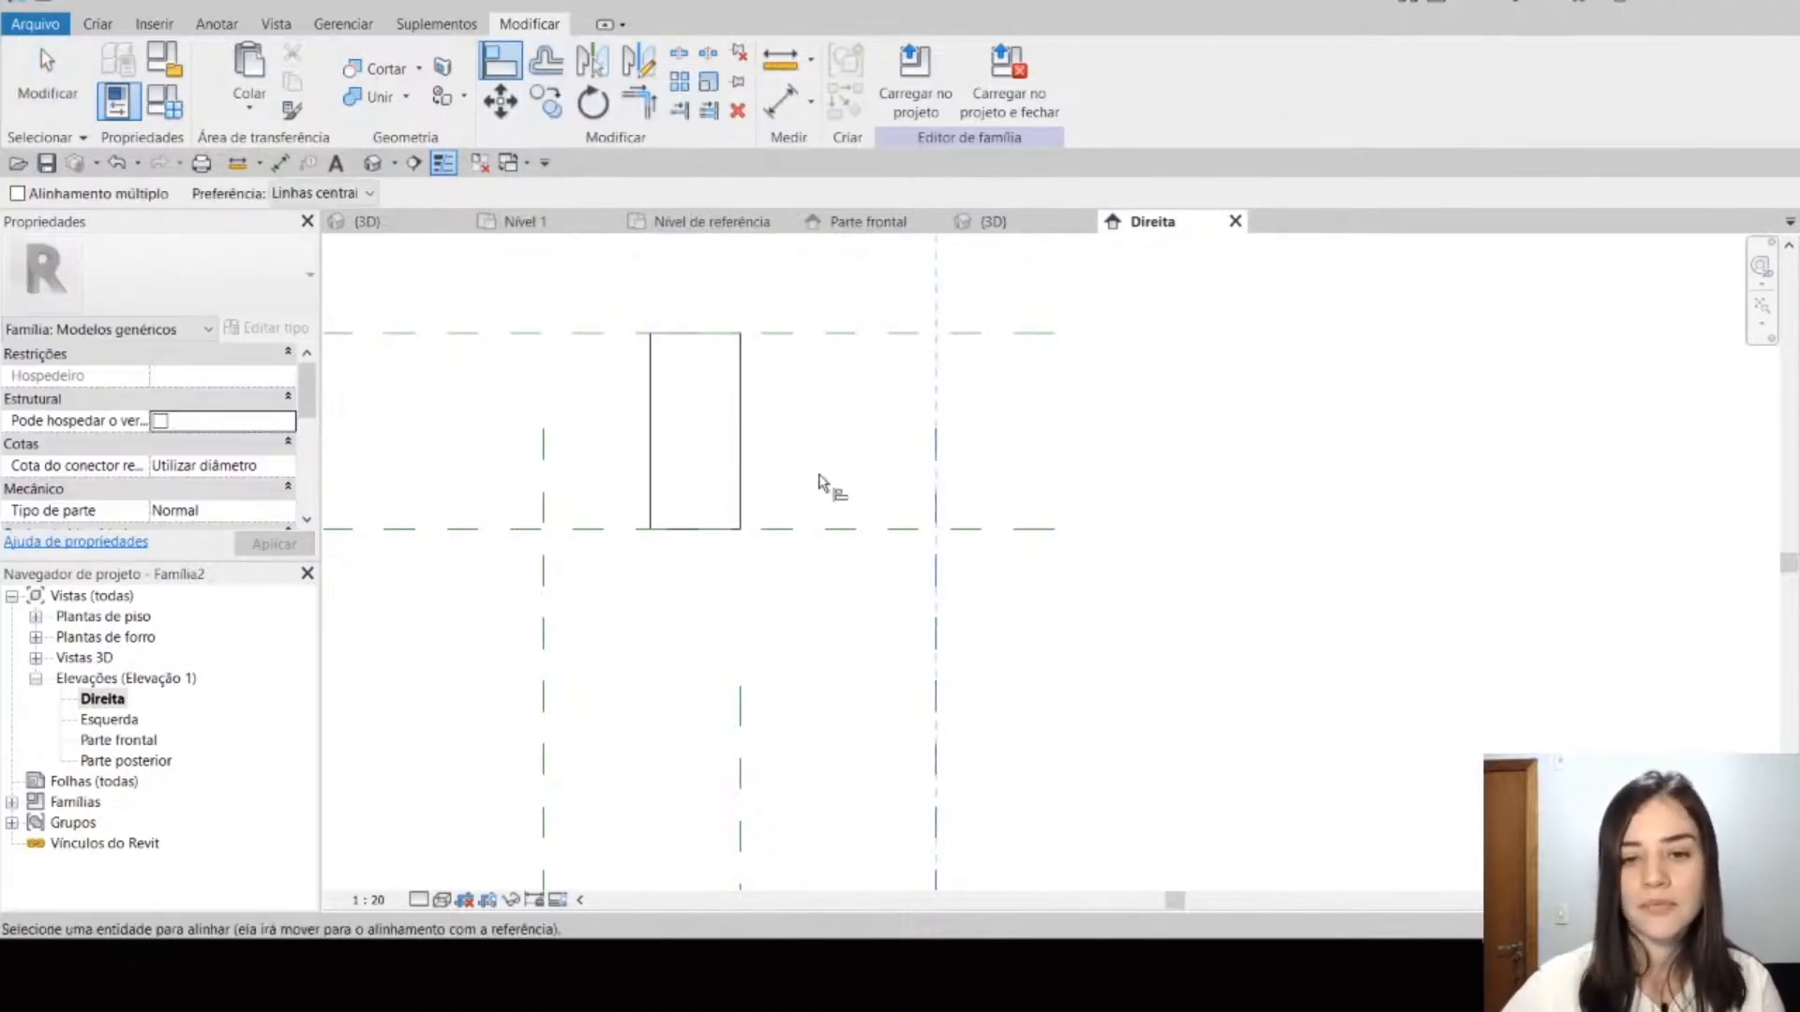
left_click(747, 459)
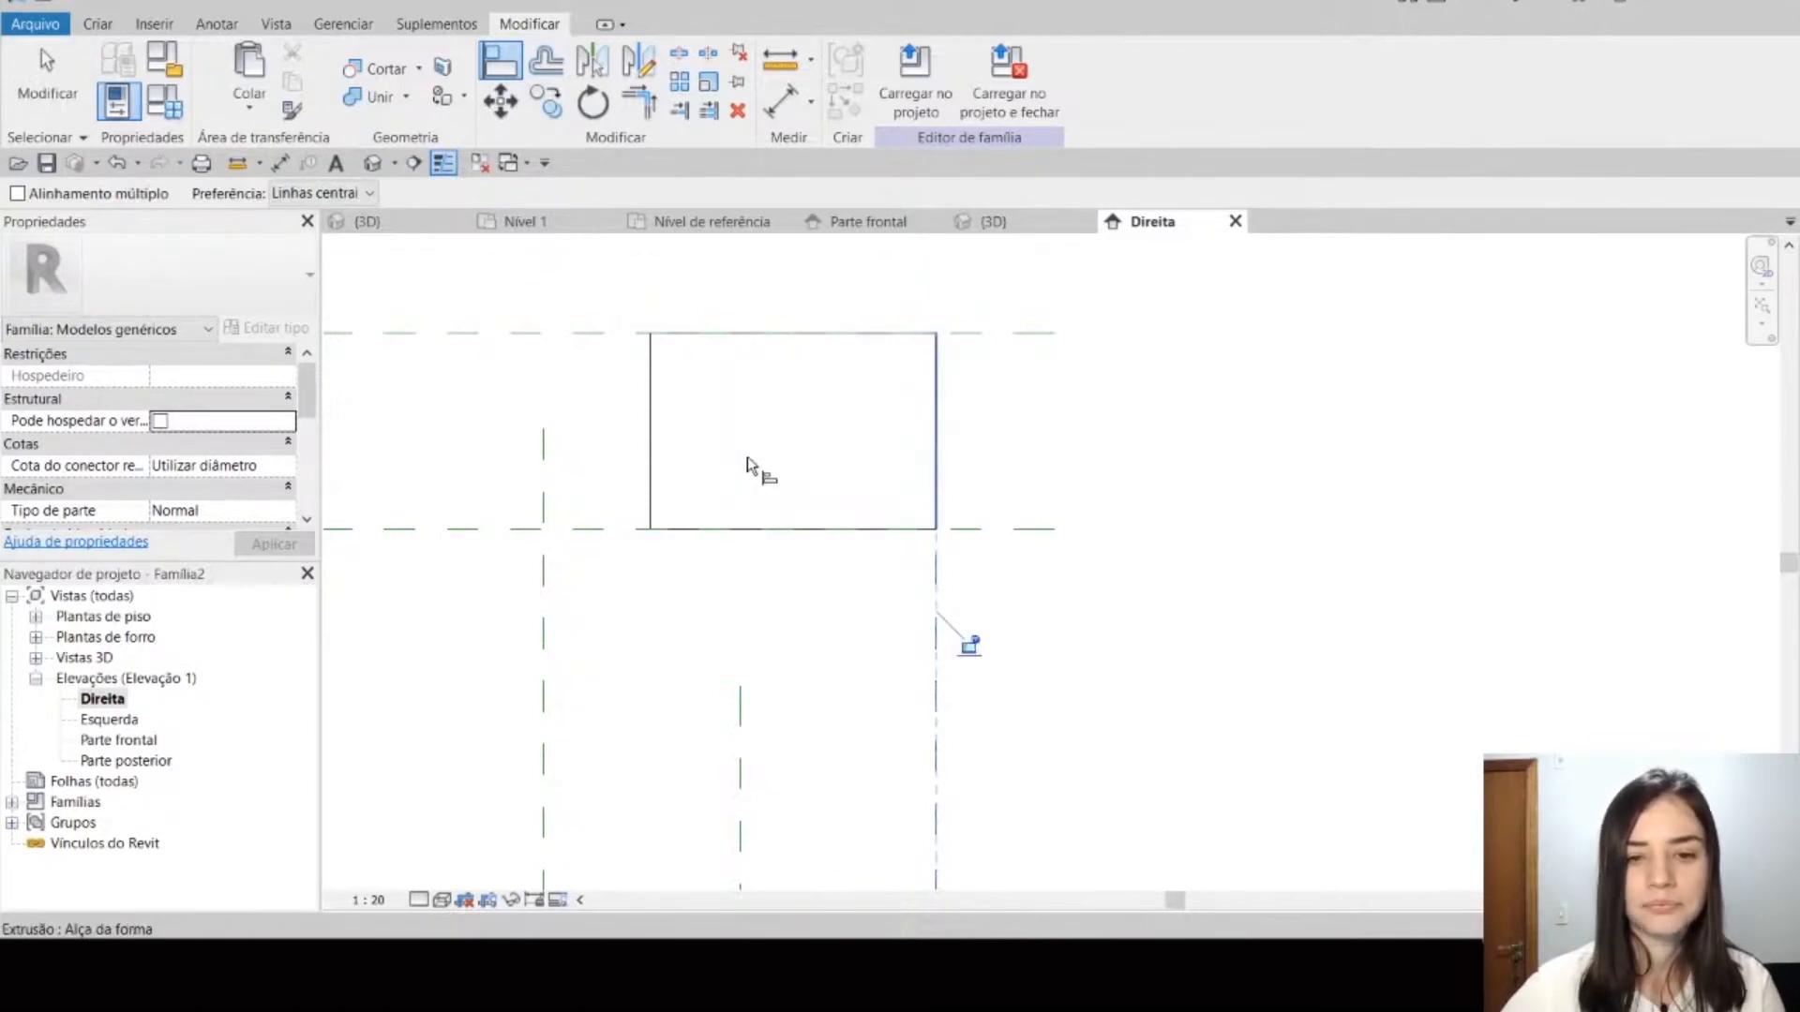
left_click(969, 647)
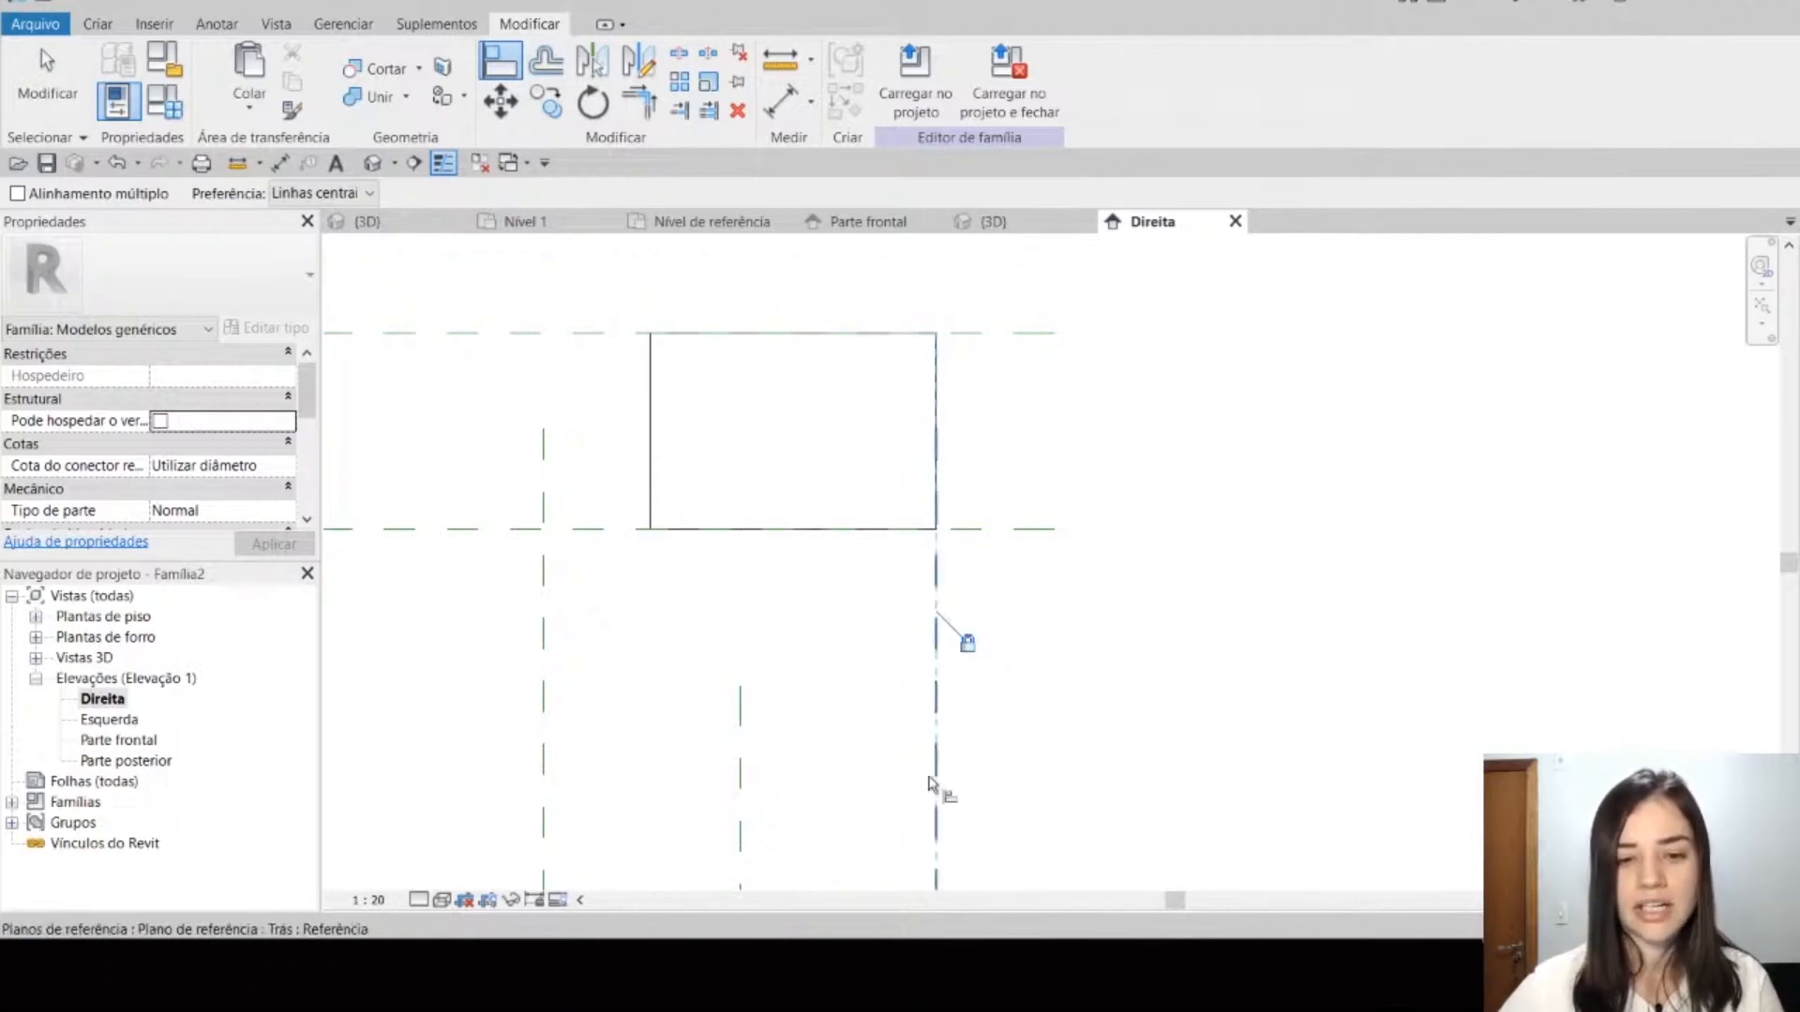
Step: Align the extrusion's front face to the Frente reference plane and lock the alignment
left_click(546, 502)
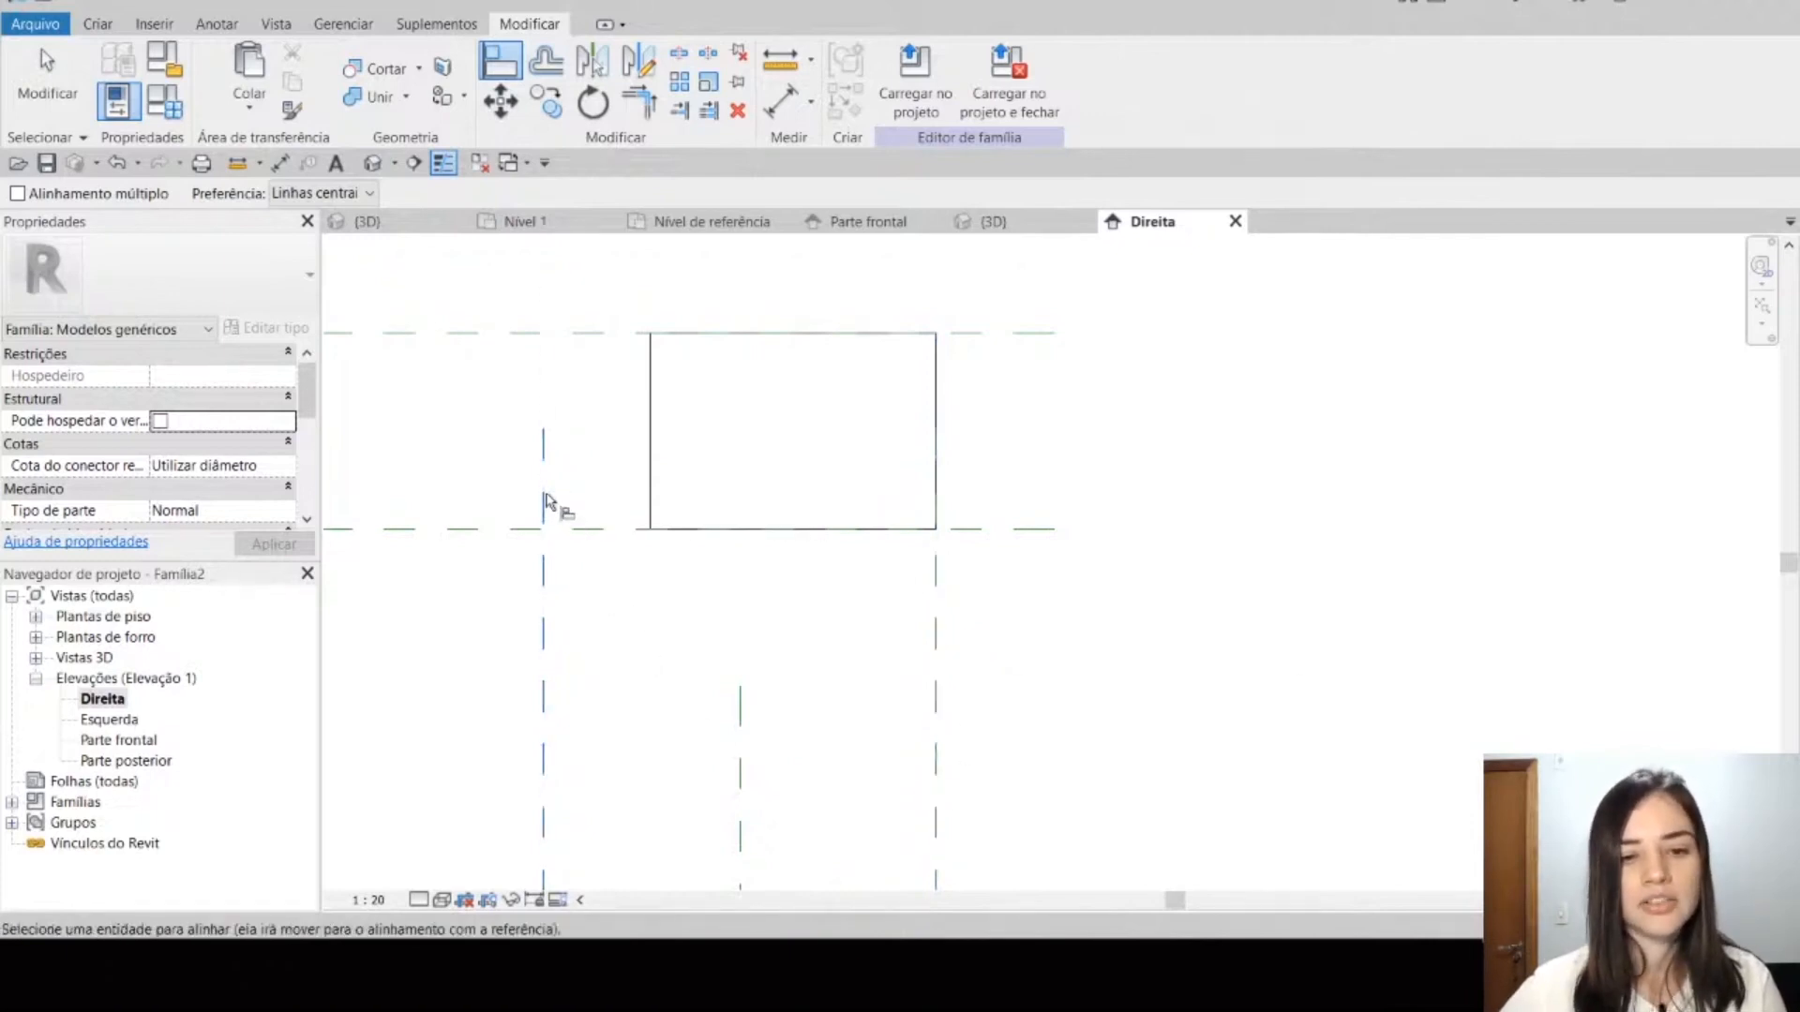
left_click(654, 487)
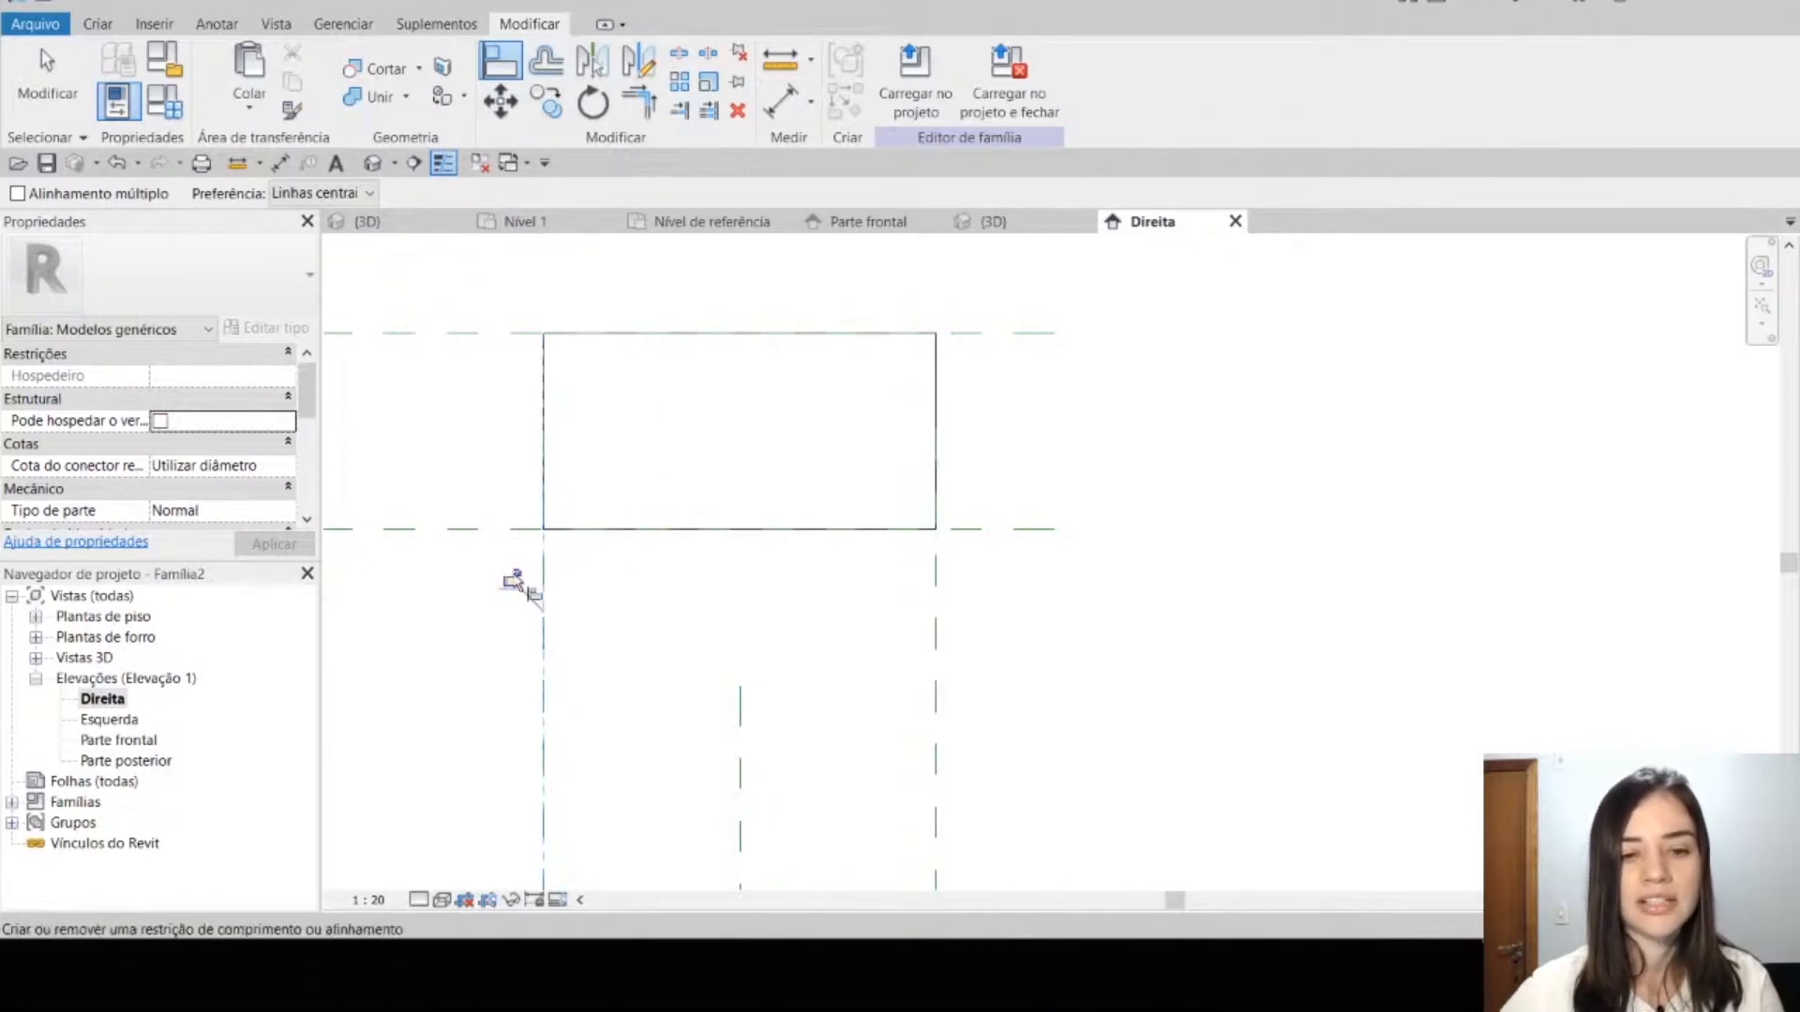
scroll(749, 609, "down", 2)
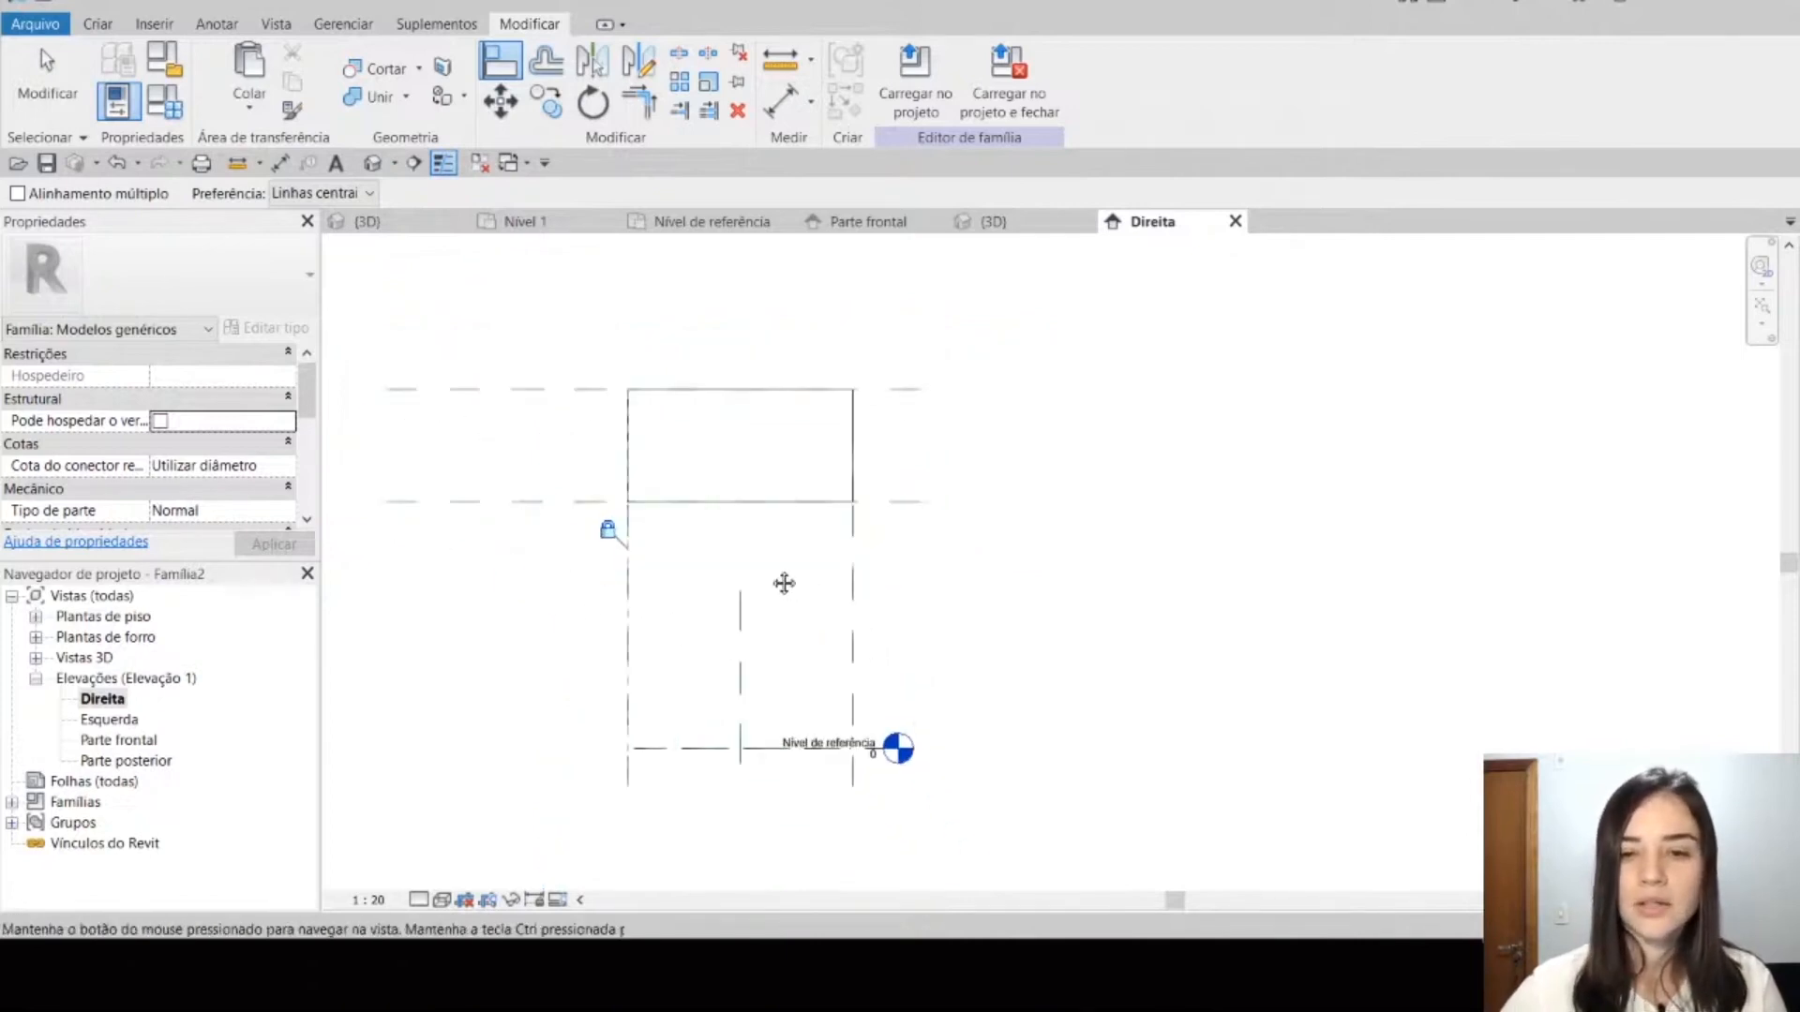
Step: Leave the Align command and inspect the full-depth extrusion from another angle in the 3D view
left_click(1001, 225)
key("Escape")
scroll(1116, 550, "down", 3)
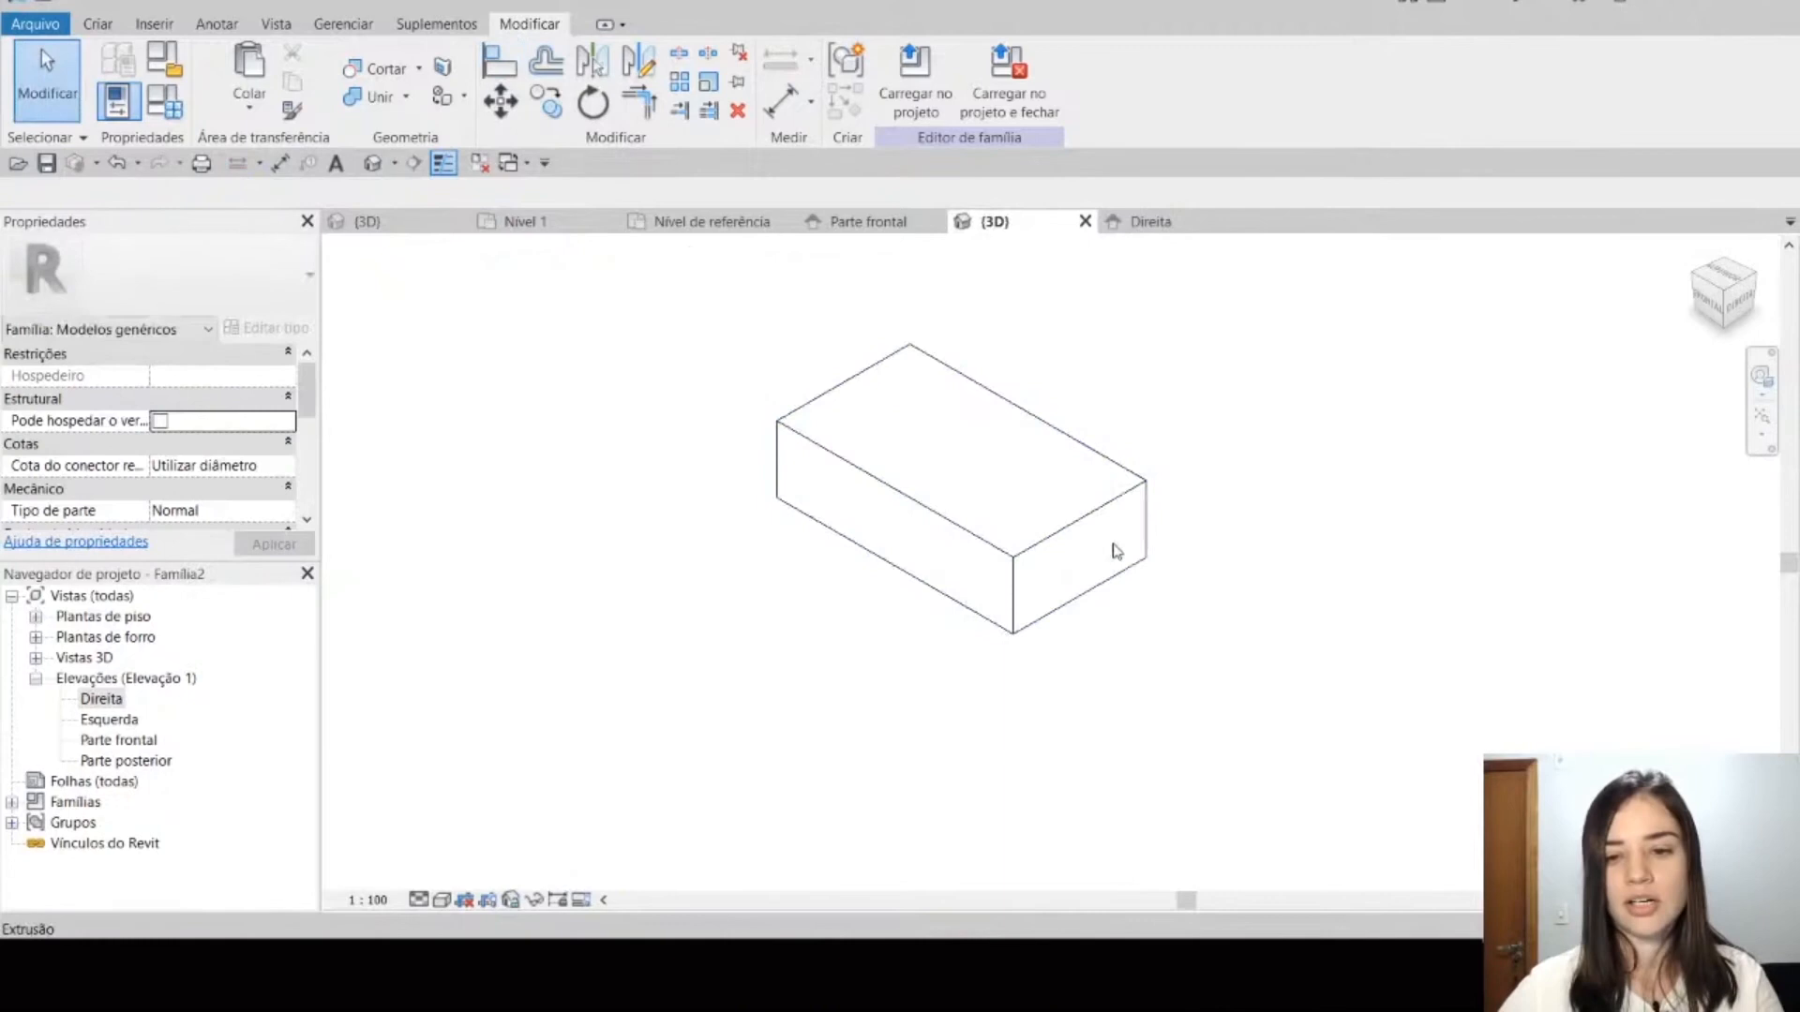
left_click(1094, 515)
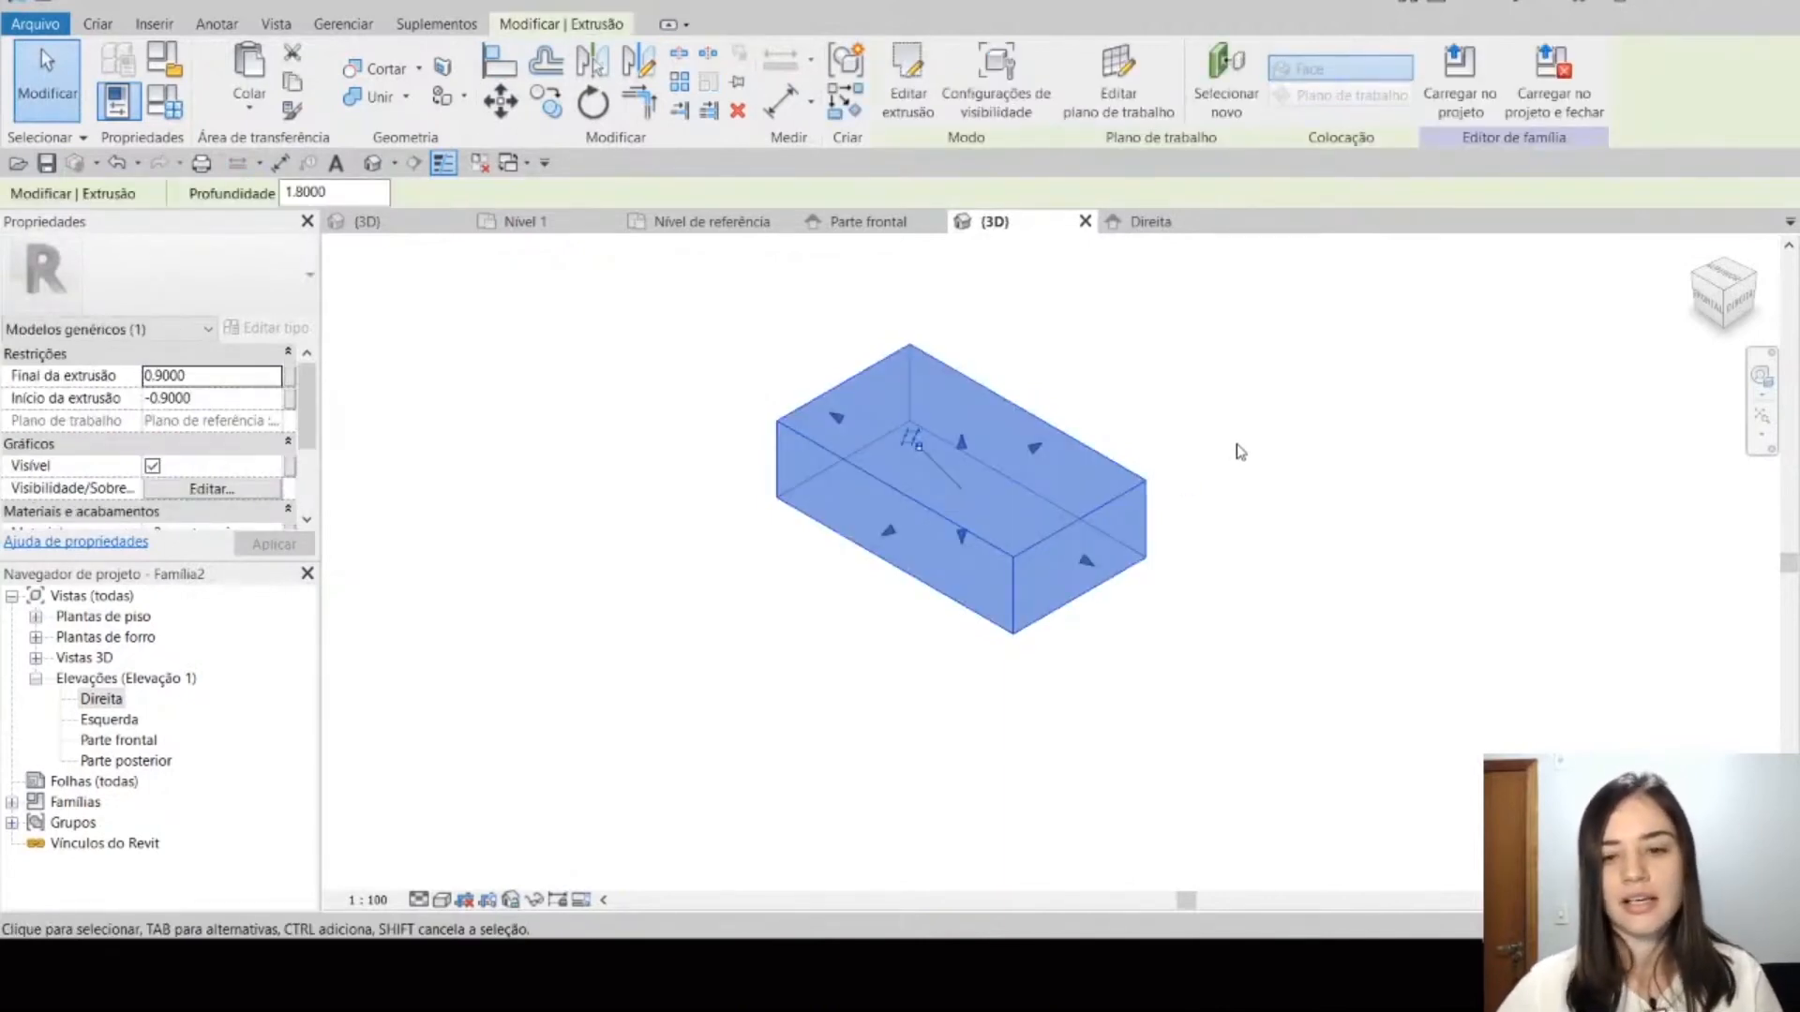
left_click(1225, 463)
middle_click_drag(1225, 463, 979, 538, "shift")
left_click(969, 527)
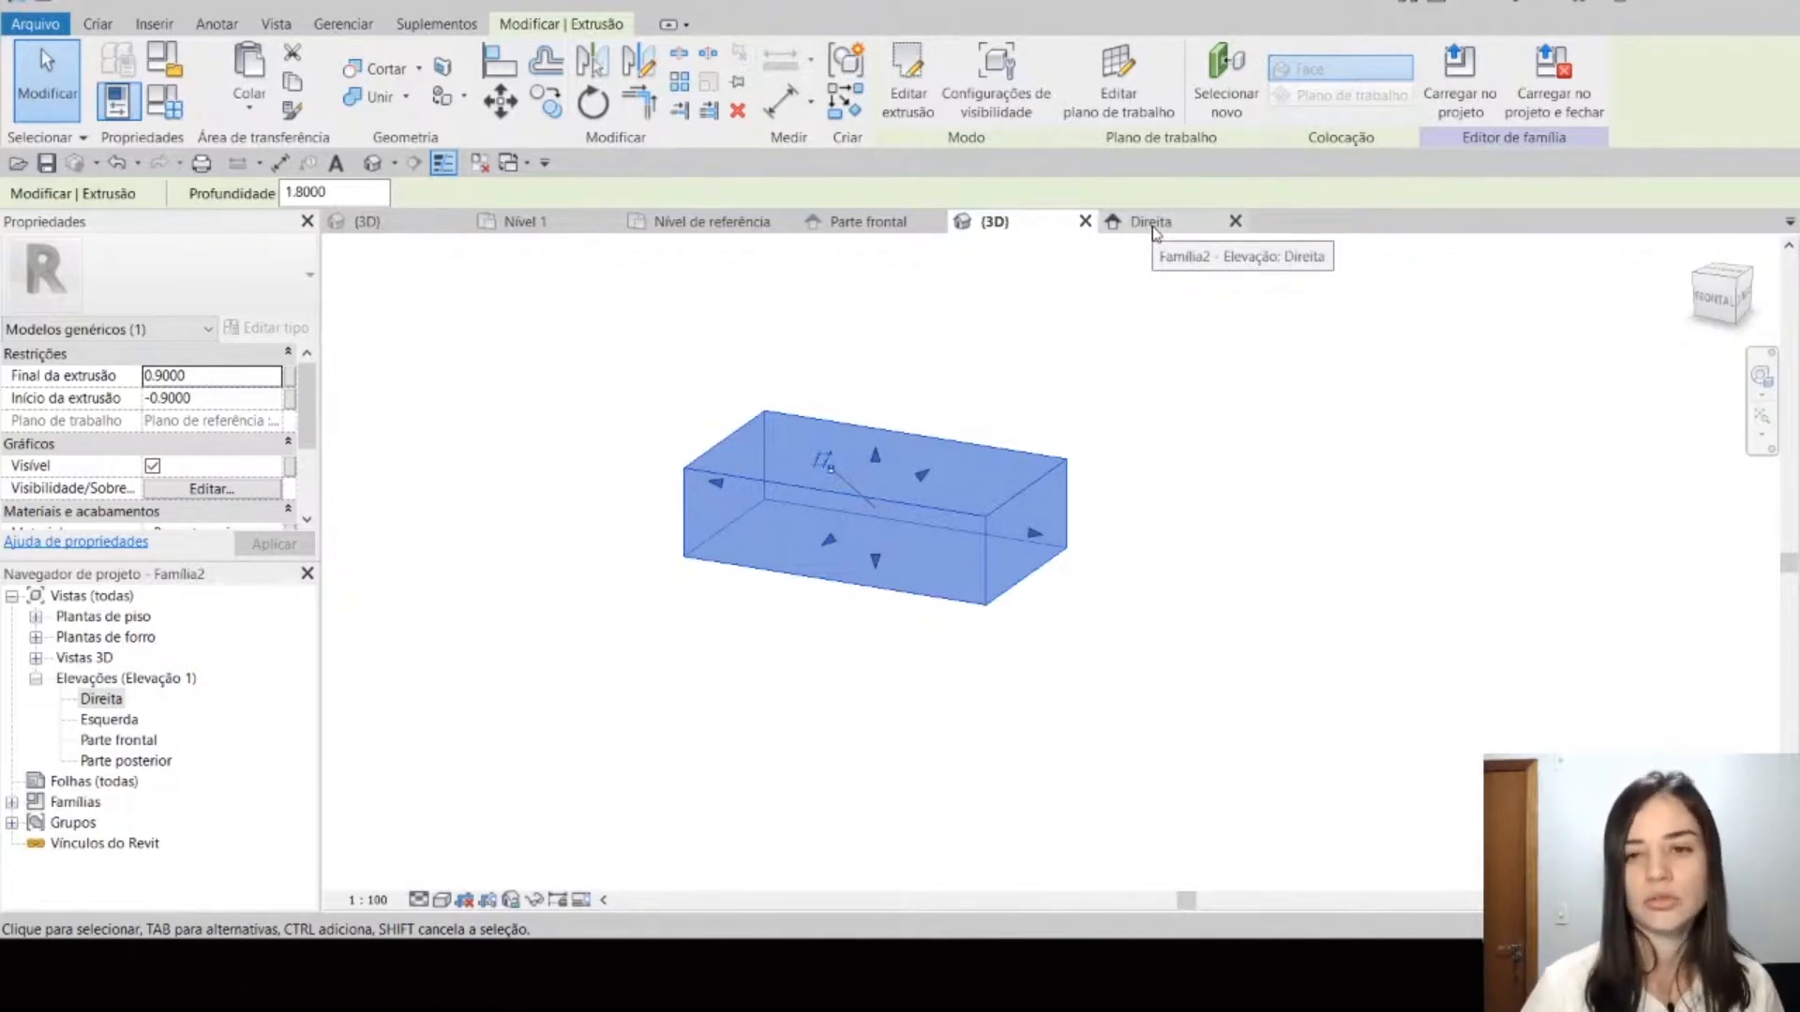
Step: Open the extrusion's sketch for editing in the Parte frontal elevation
left_click(849, 226)
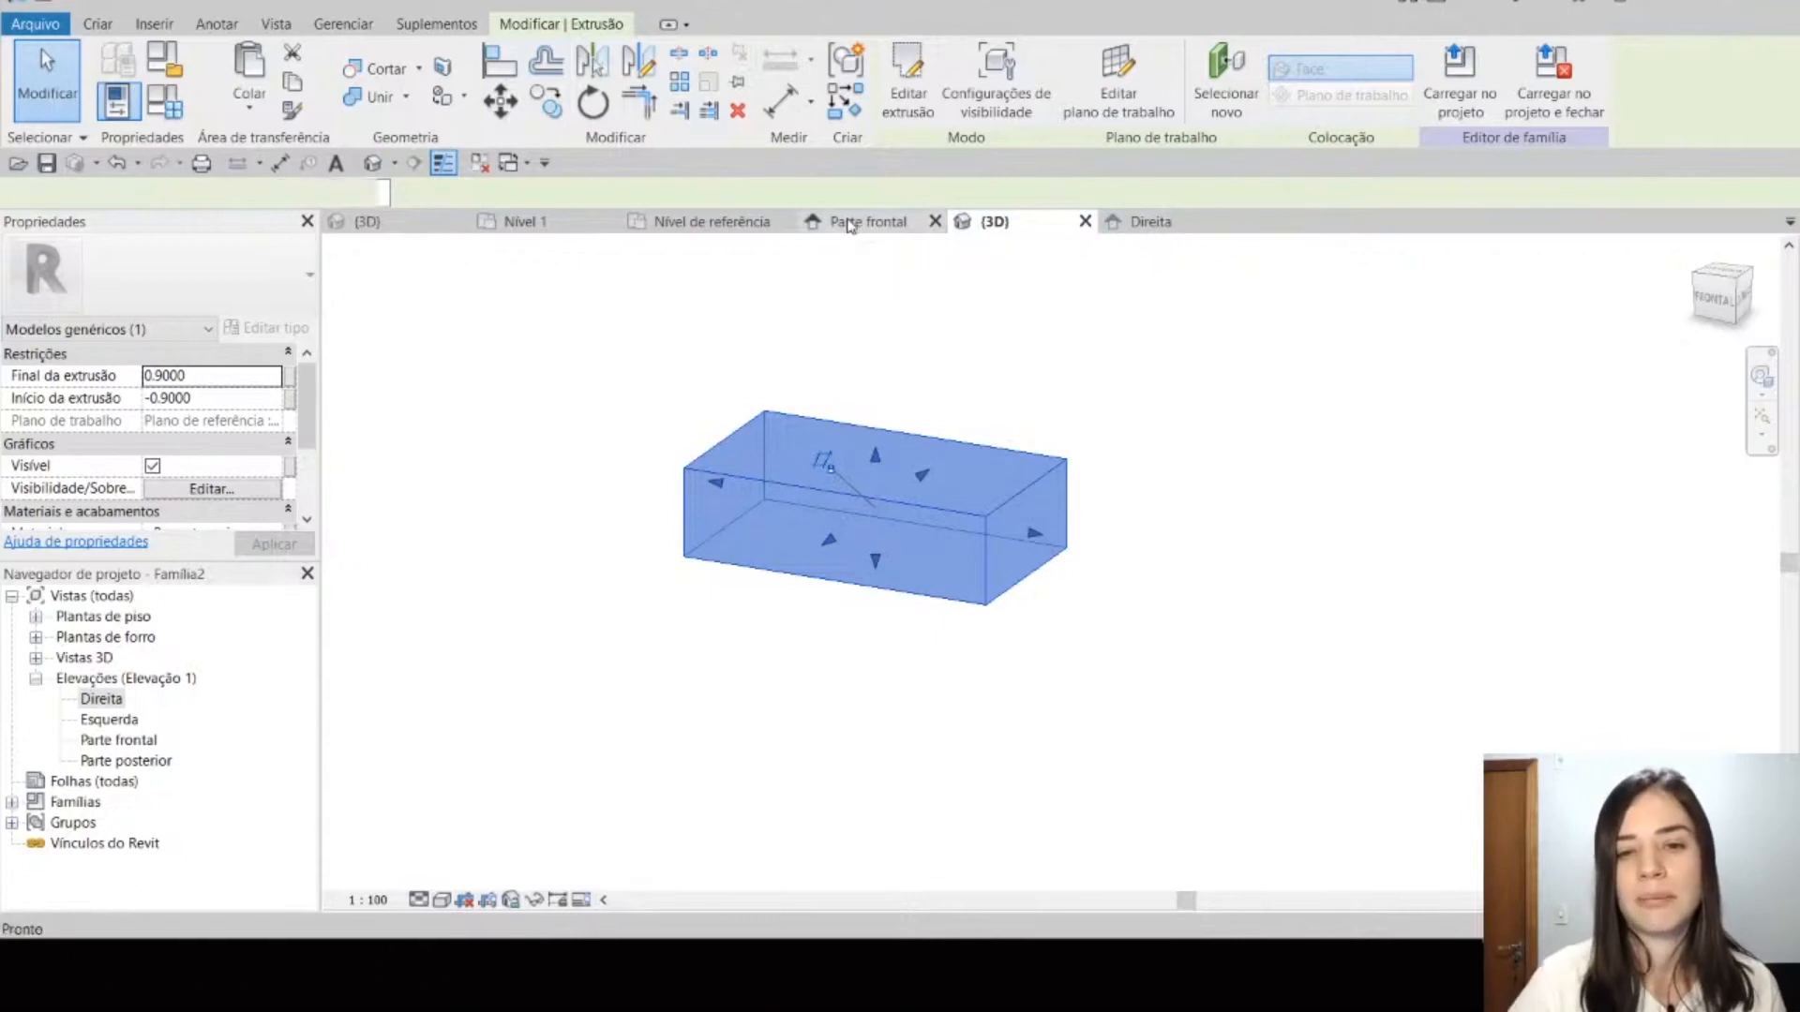
left_click(908, 84)
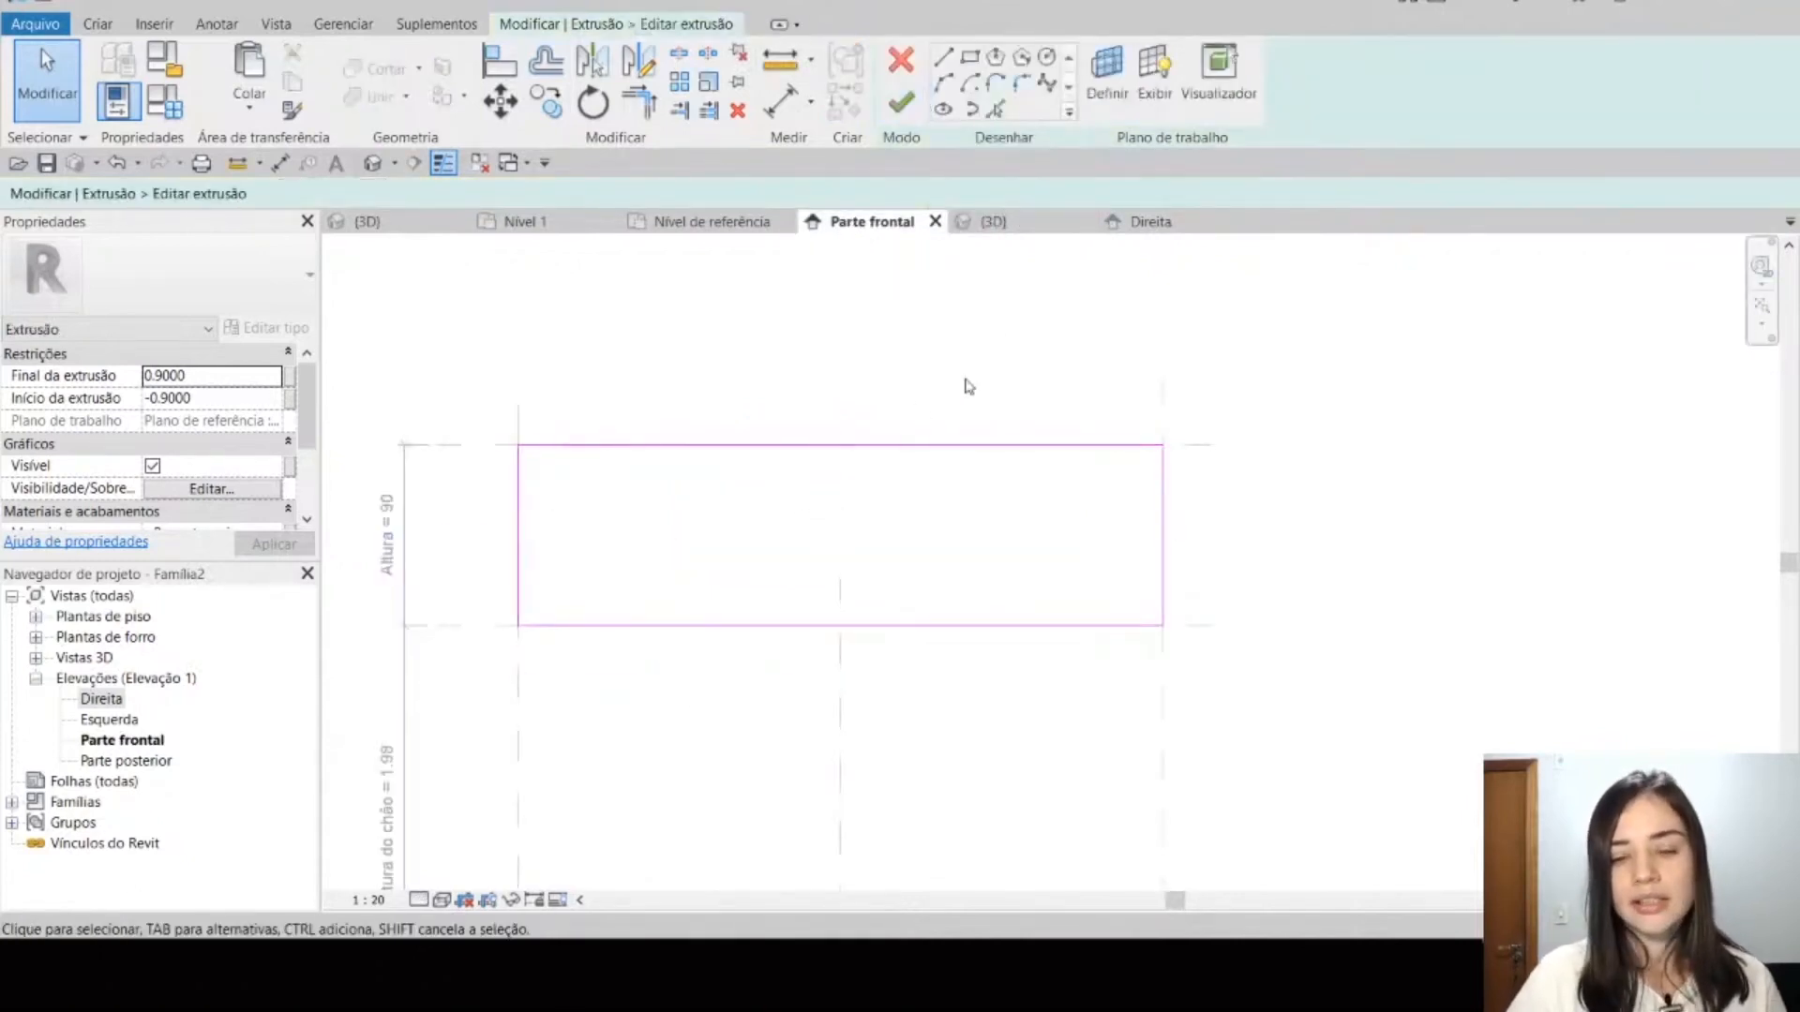
Step: Draw a trial rectangle inside the extrusion's outline and delete it
left_click(971, 58)
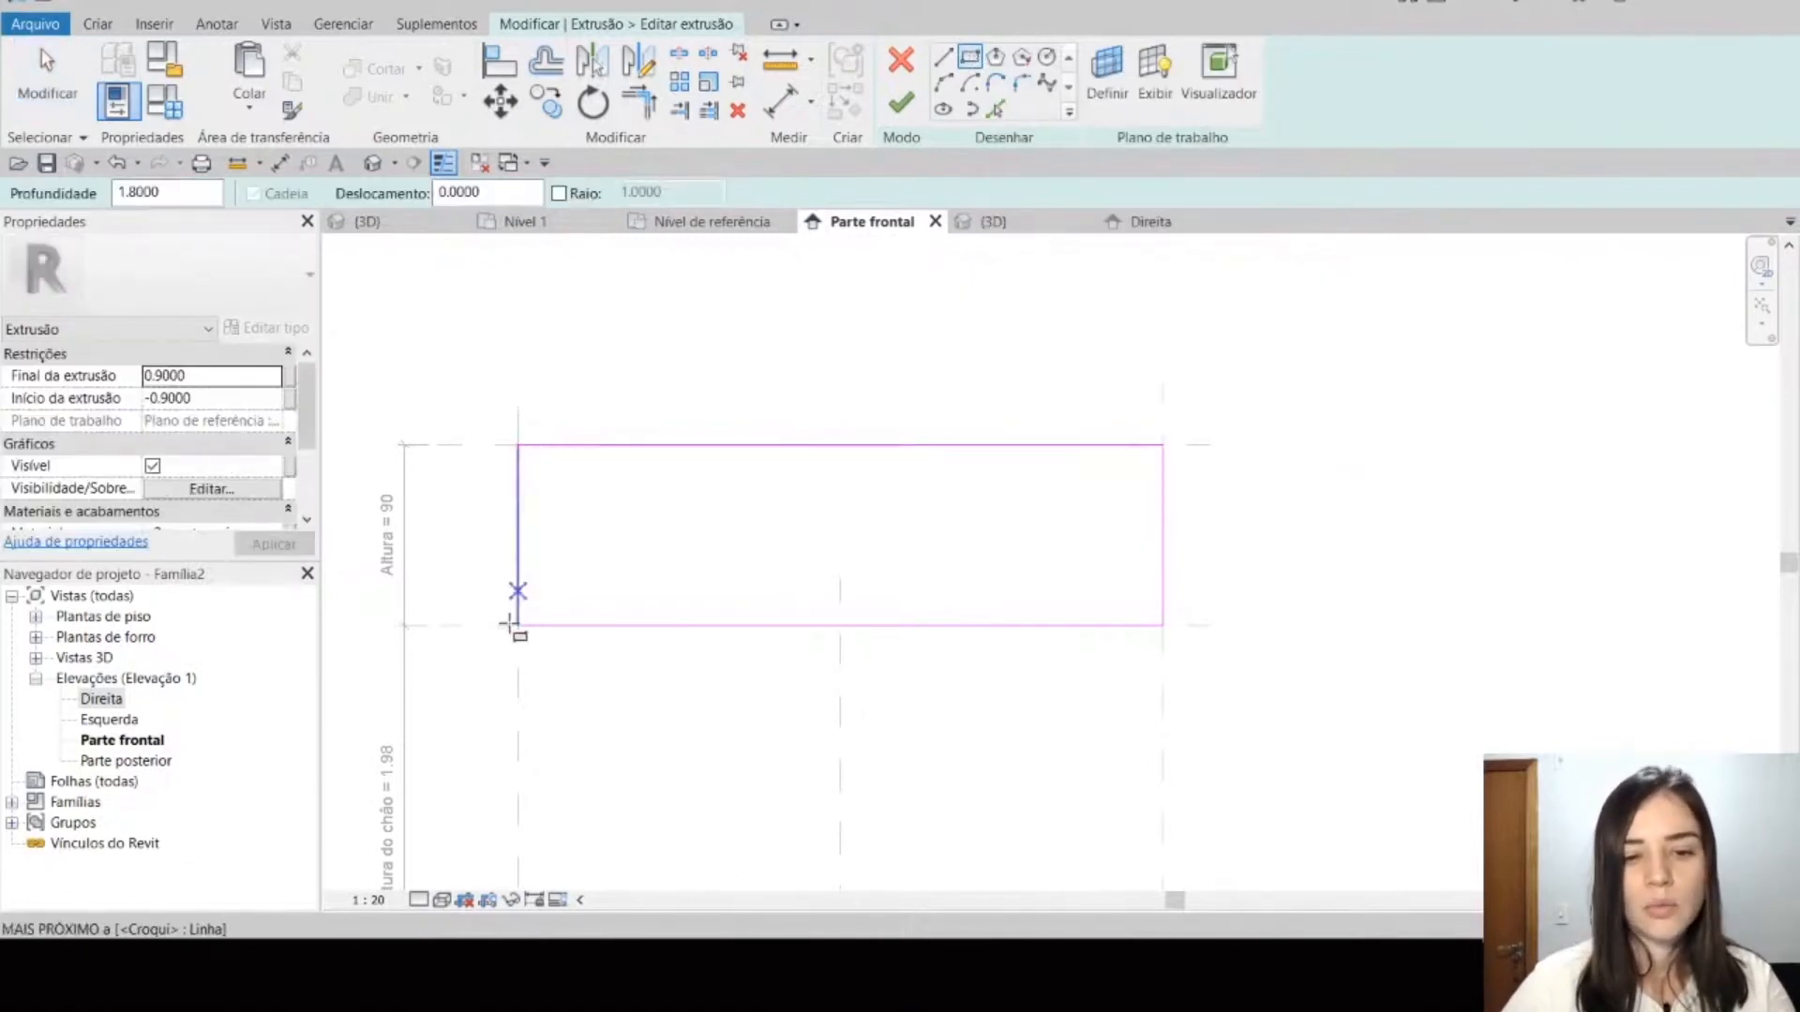
left_click(658, 498)
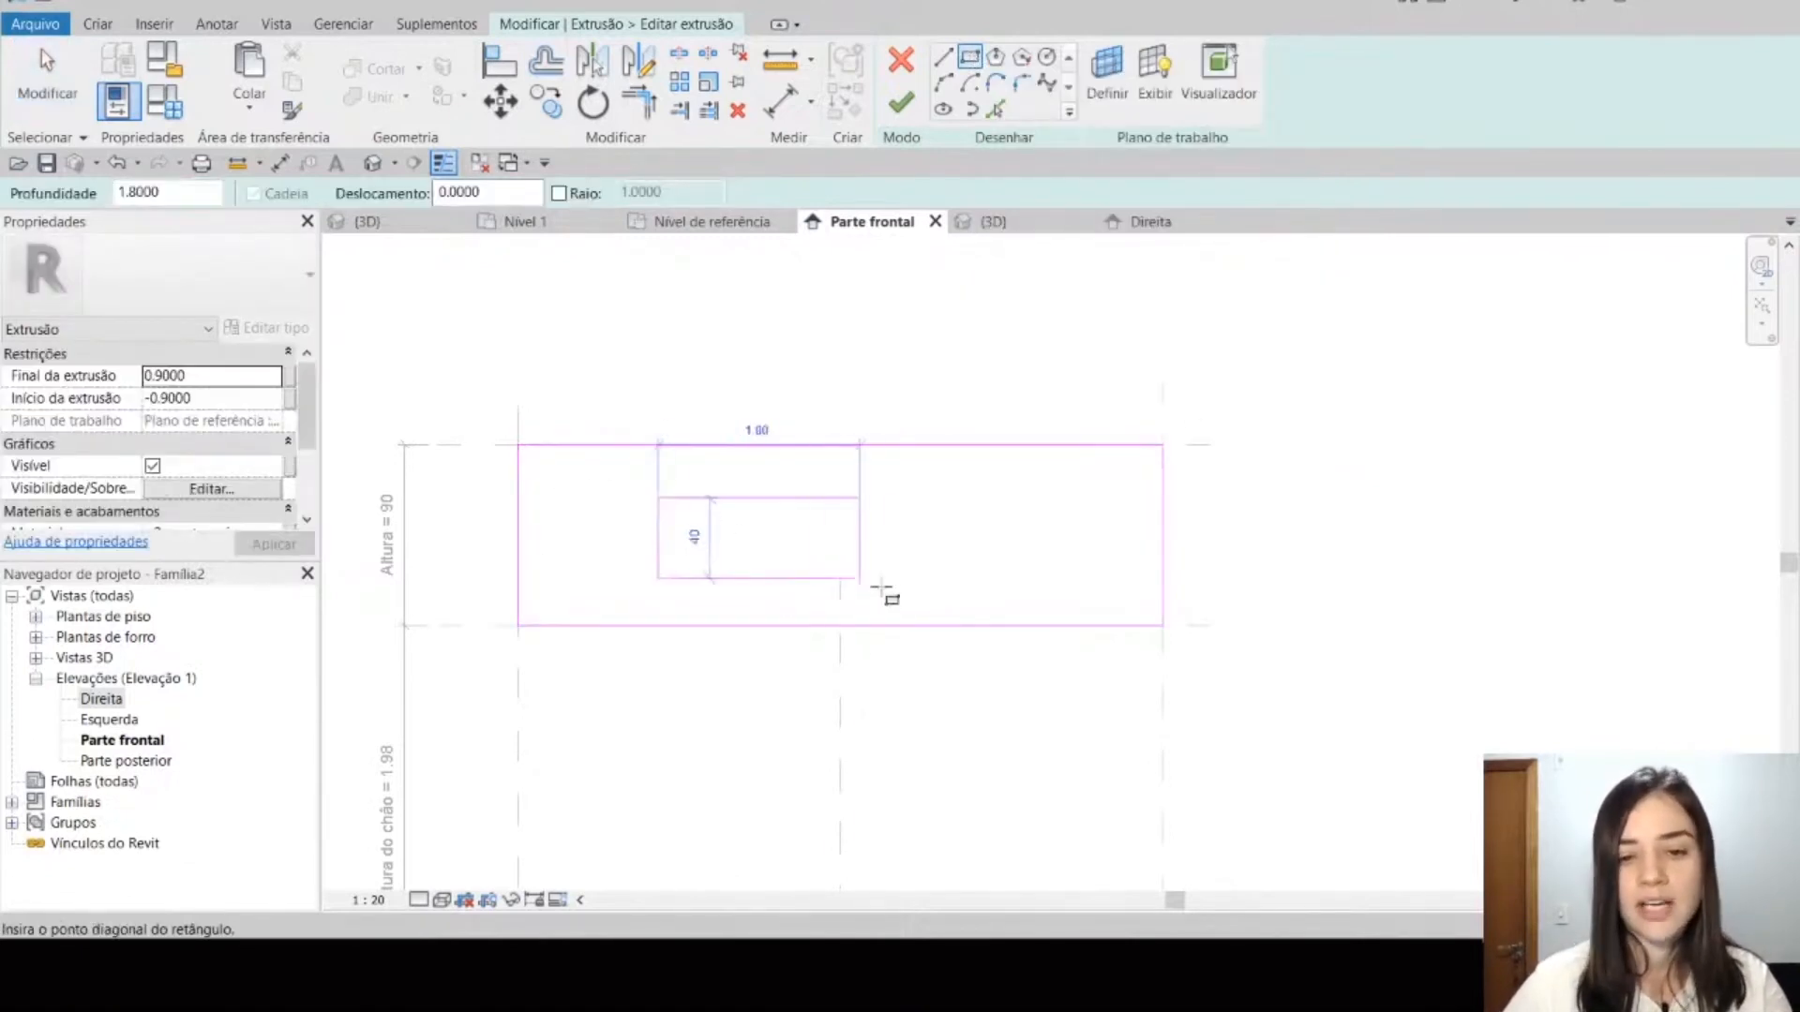
left_click(900, 598)
key("Escape")
key("Escape")
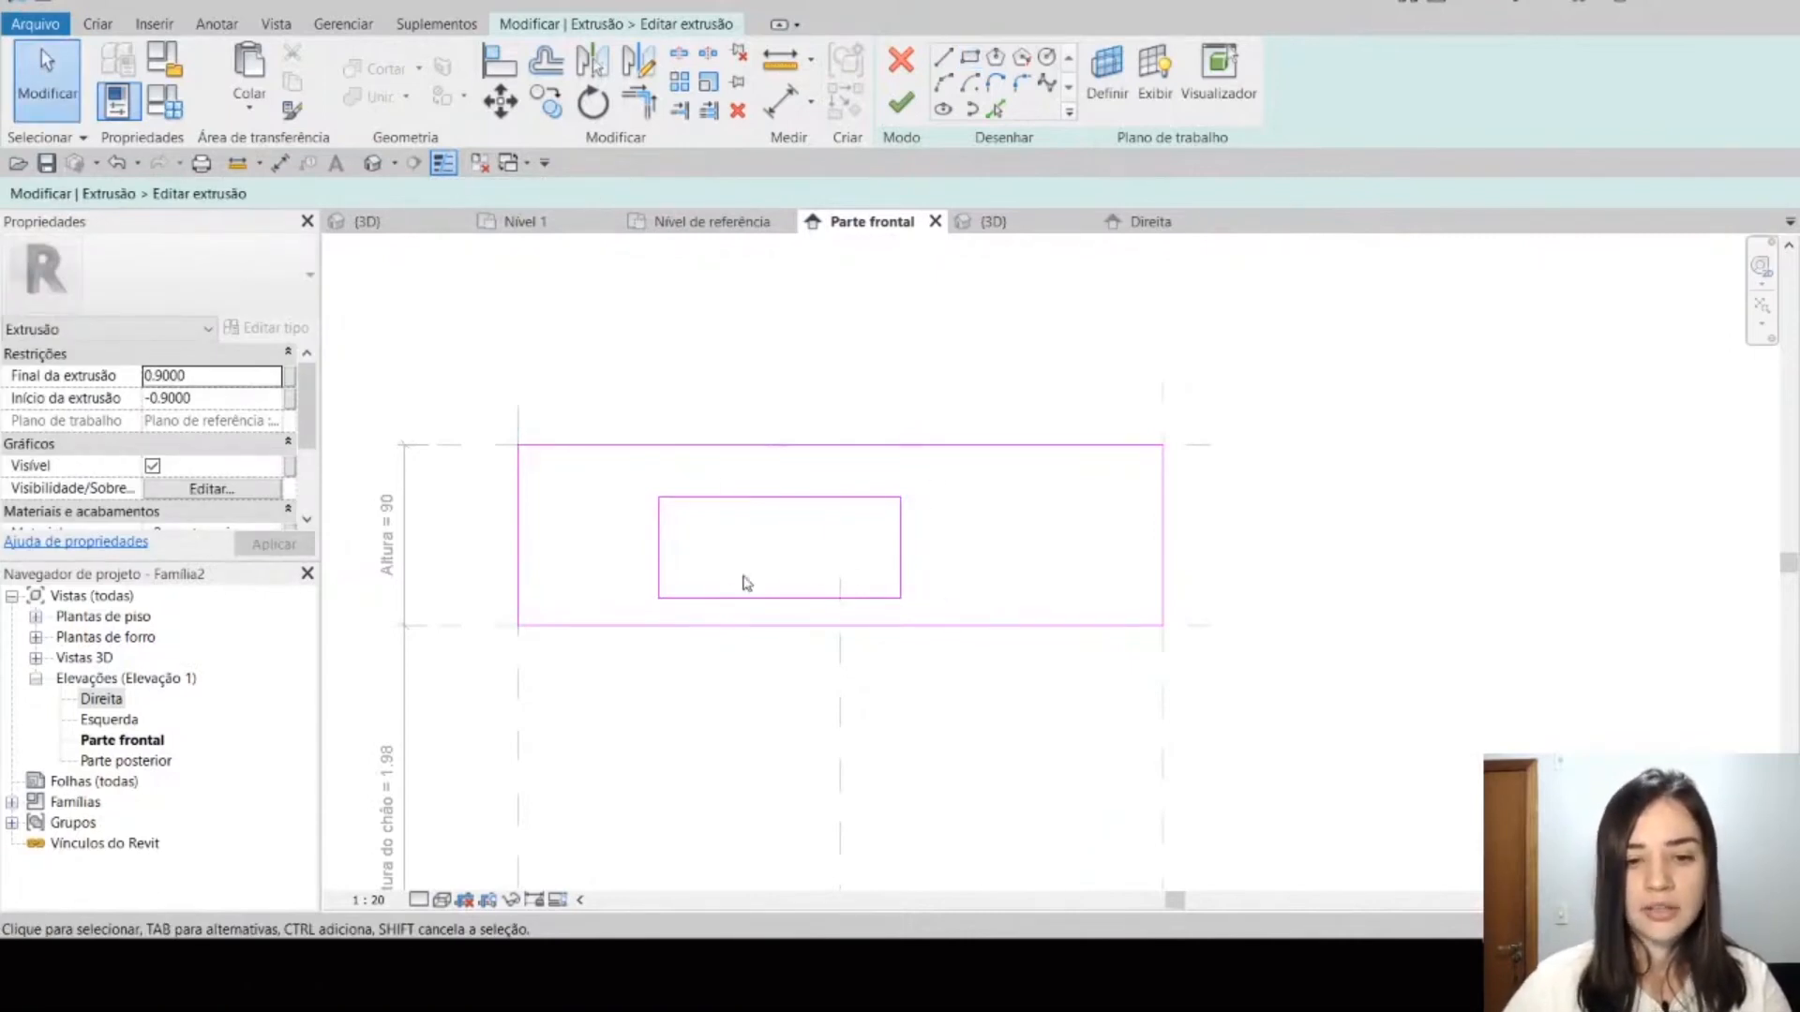
key("Tab")
left_click(683, 509)
key("Delete")
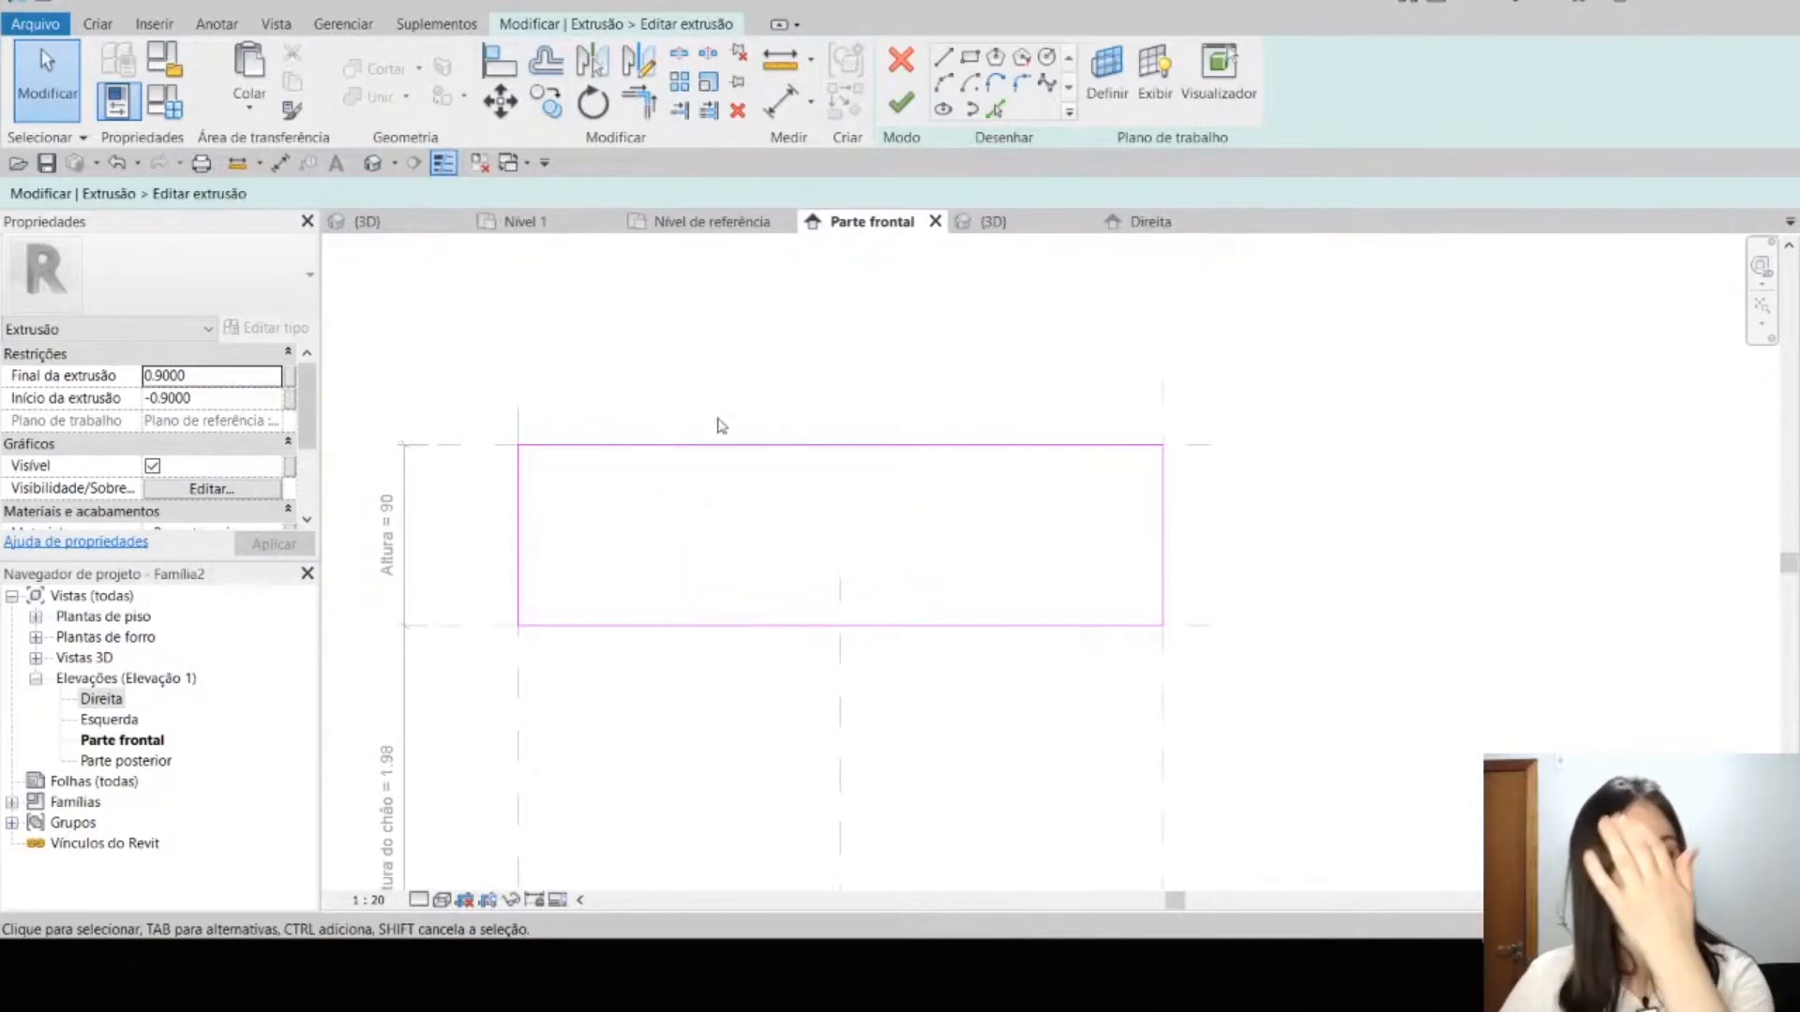
Step: Activate the Pick Lines tool to create sketch lines from existing geometry in the extrusion's profile
left_click(997, 111)
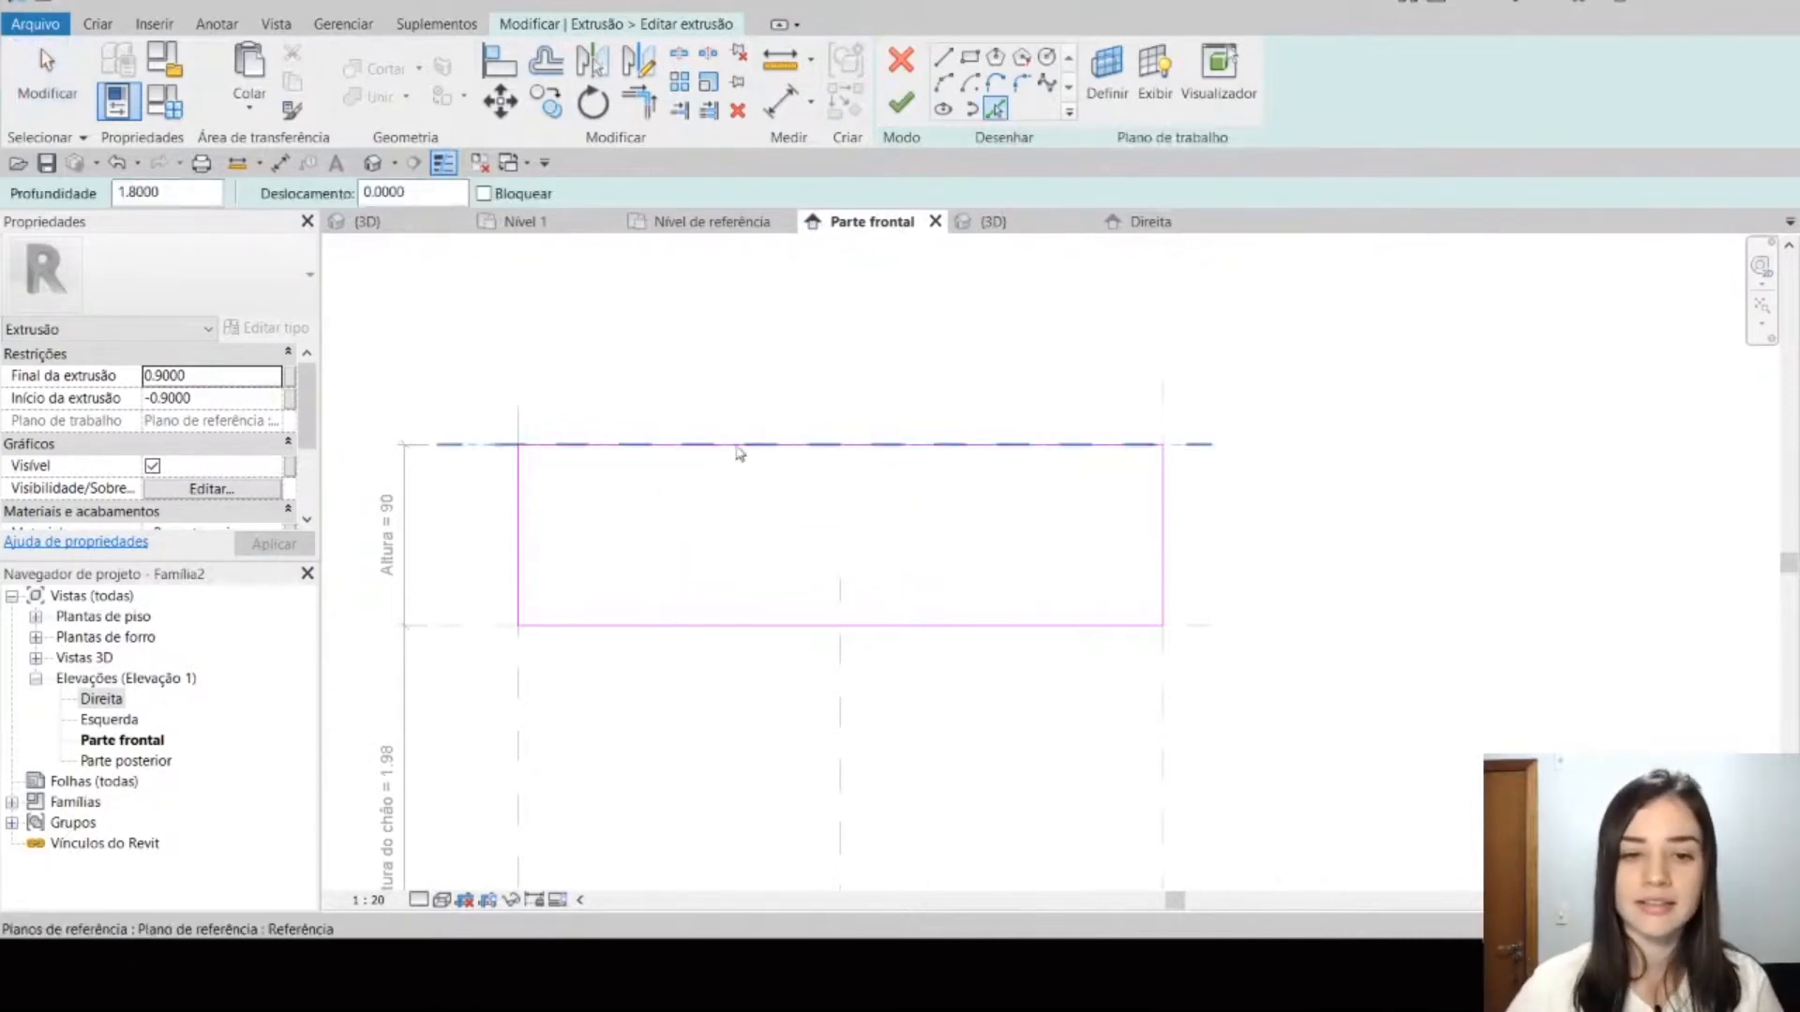
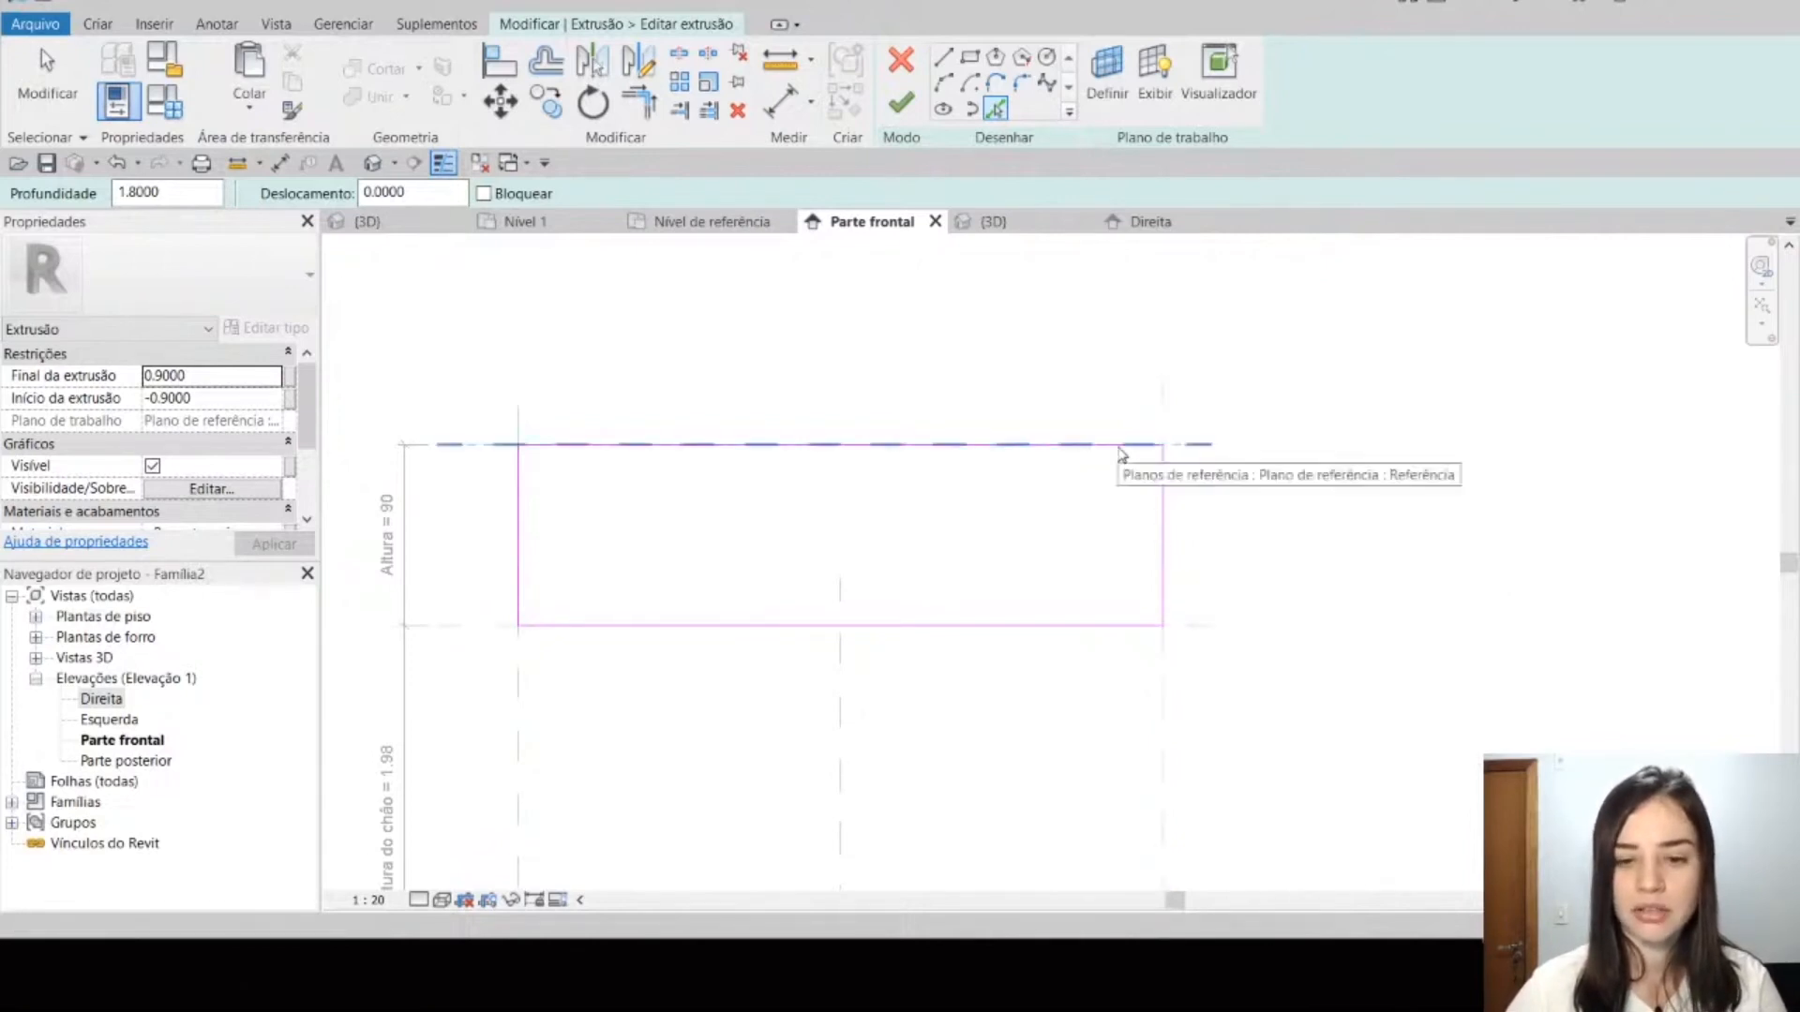
Step: Offset the extrusion's whole outline chain 0.02 inward with Pick Lines to form a parallel inner rectangle
scroll(525, 541, "up", 4)
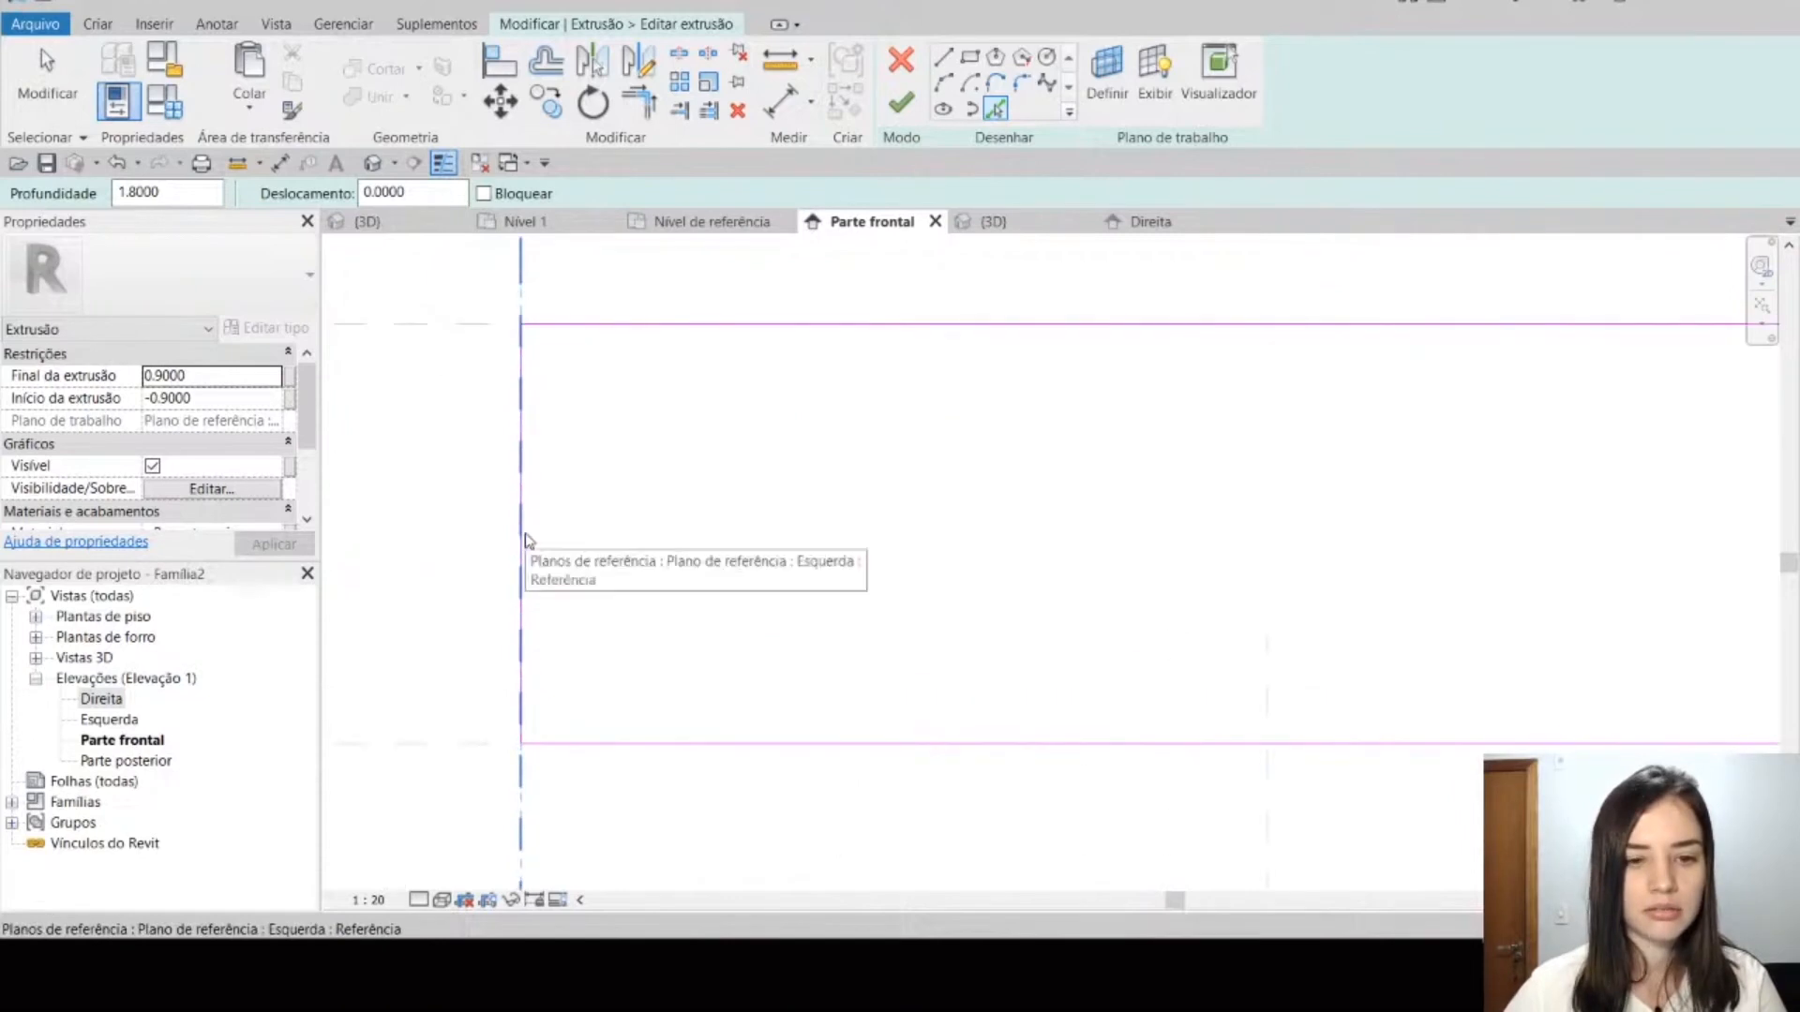
scroll(712, 469, "down", 4)
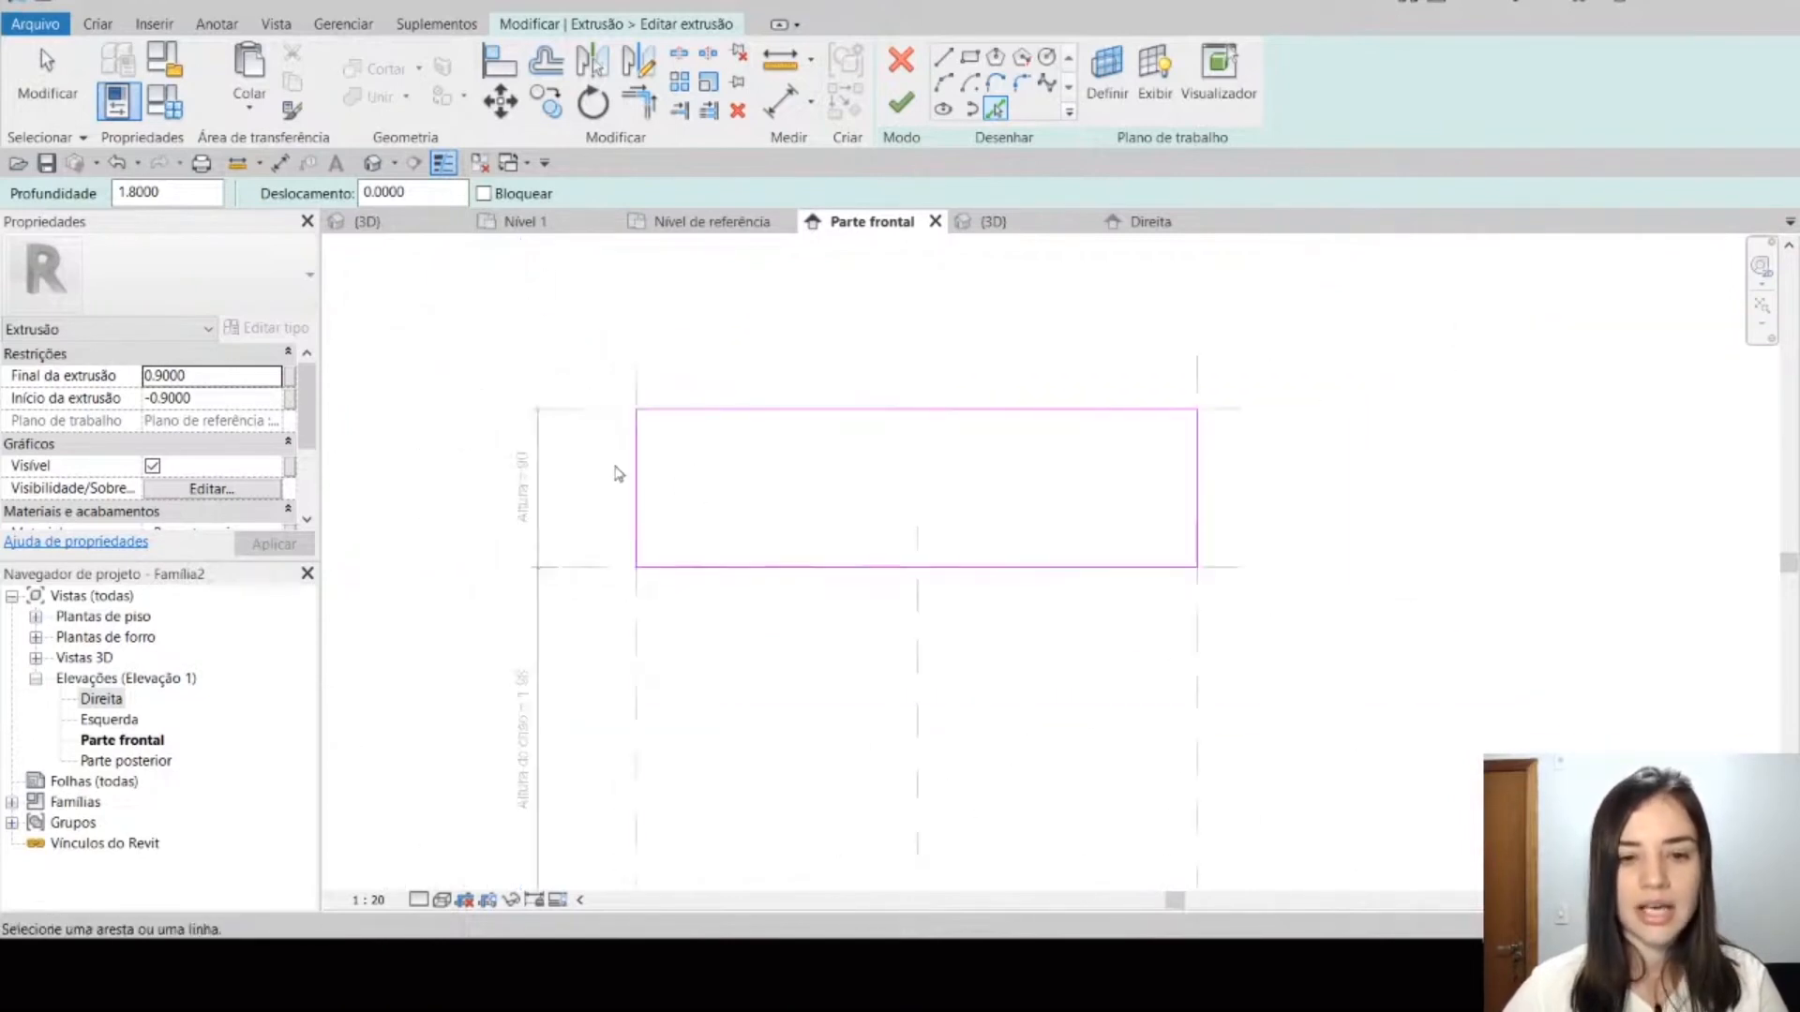
scroll(621, 468, "up", 4)
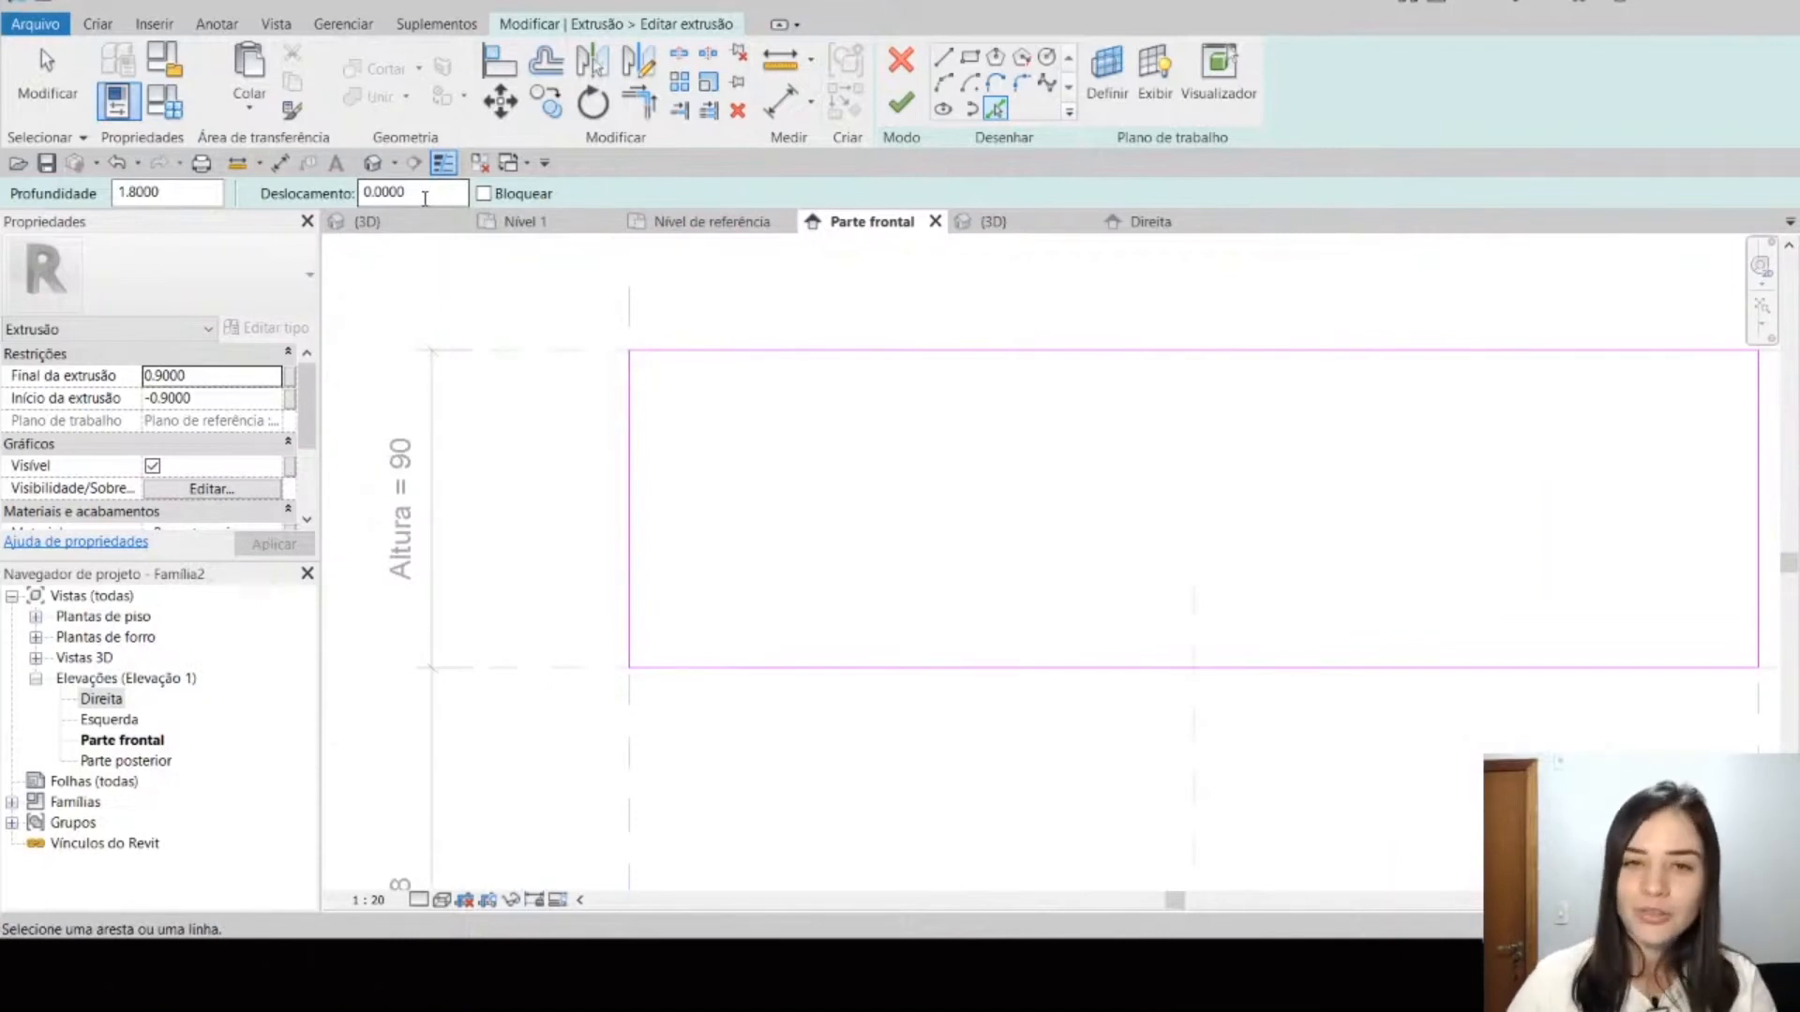
left_click_drag(424, 197, 367, 188)
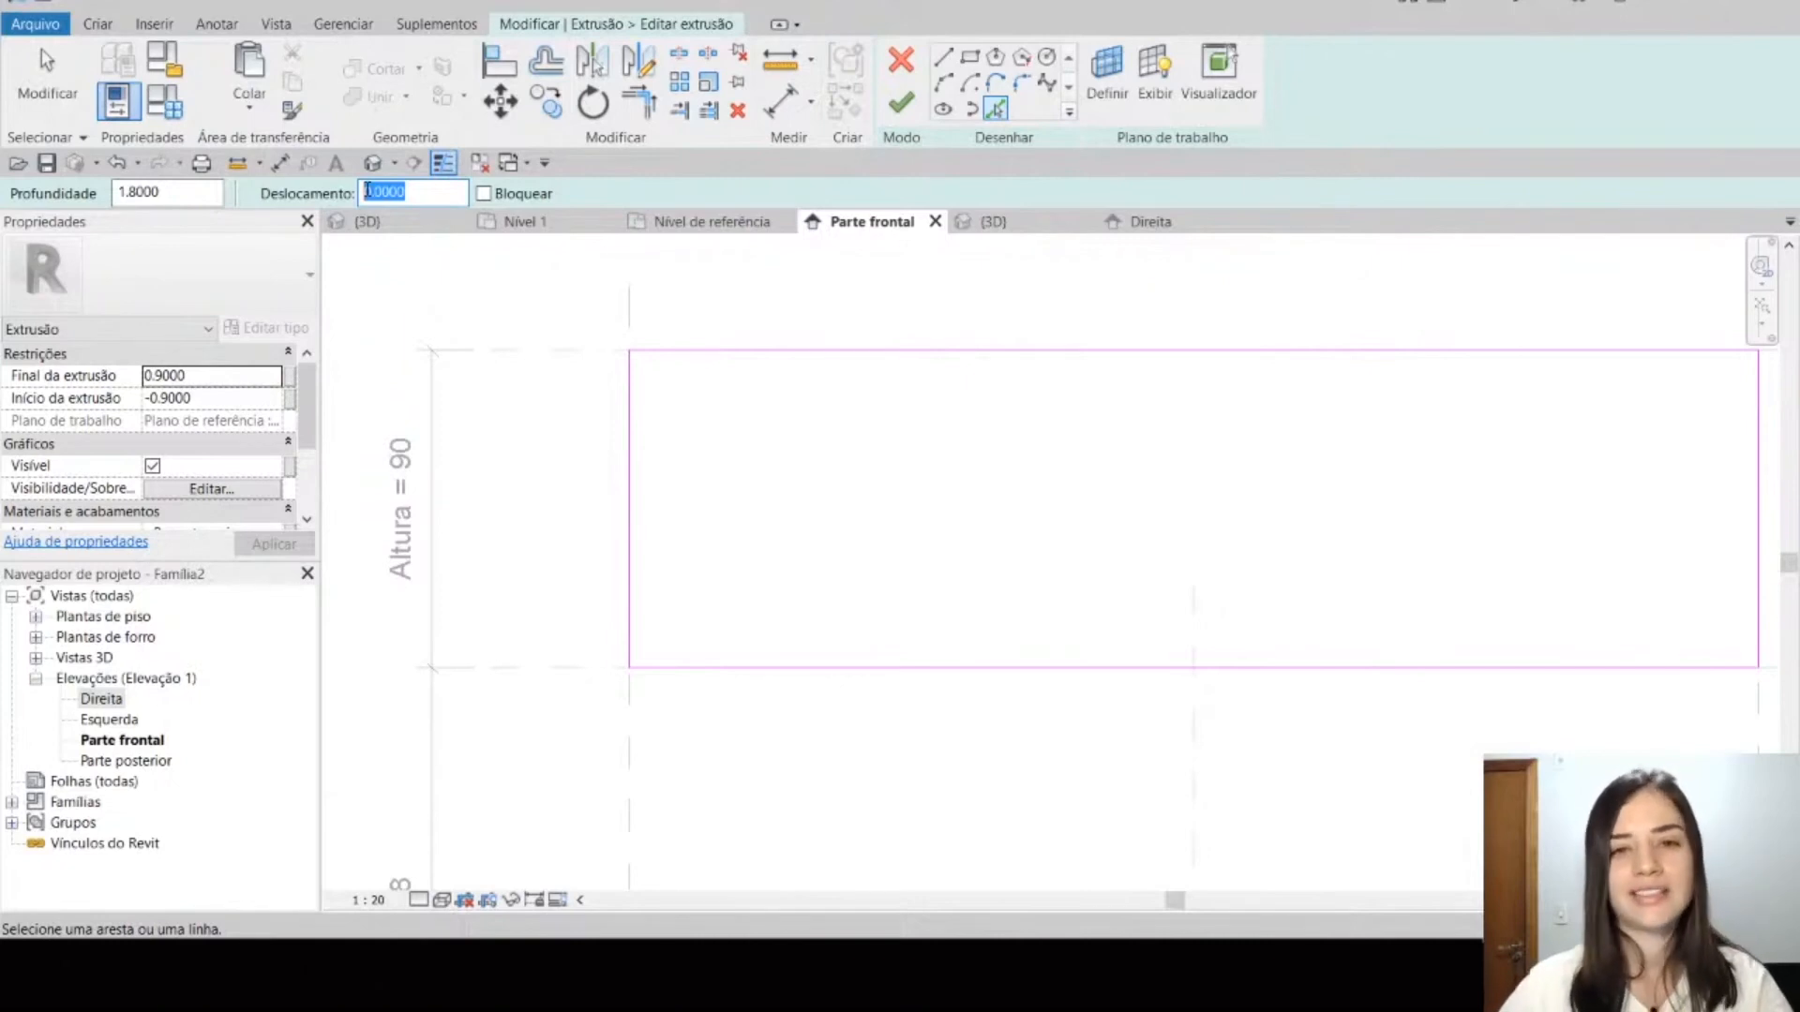
type("0")
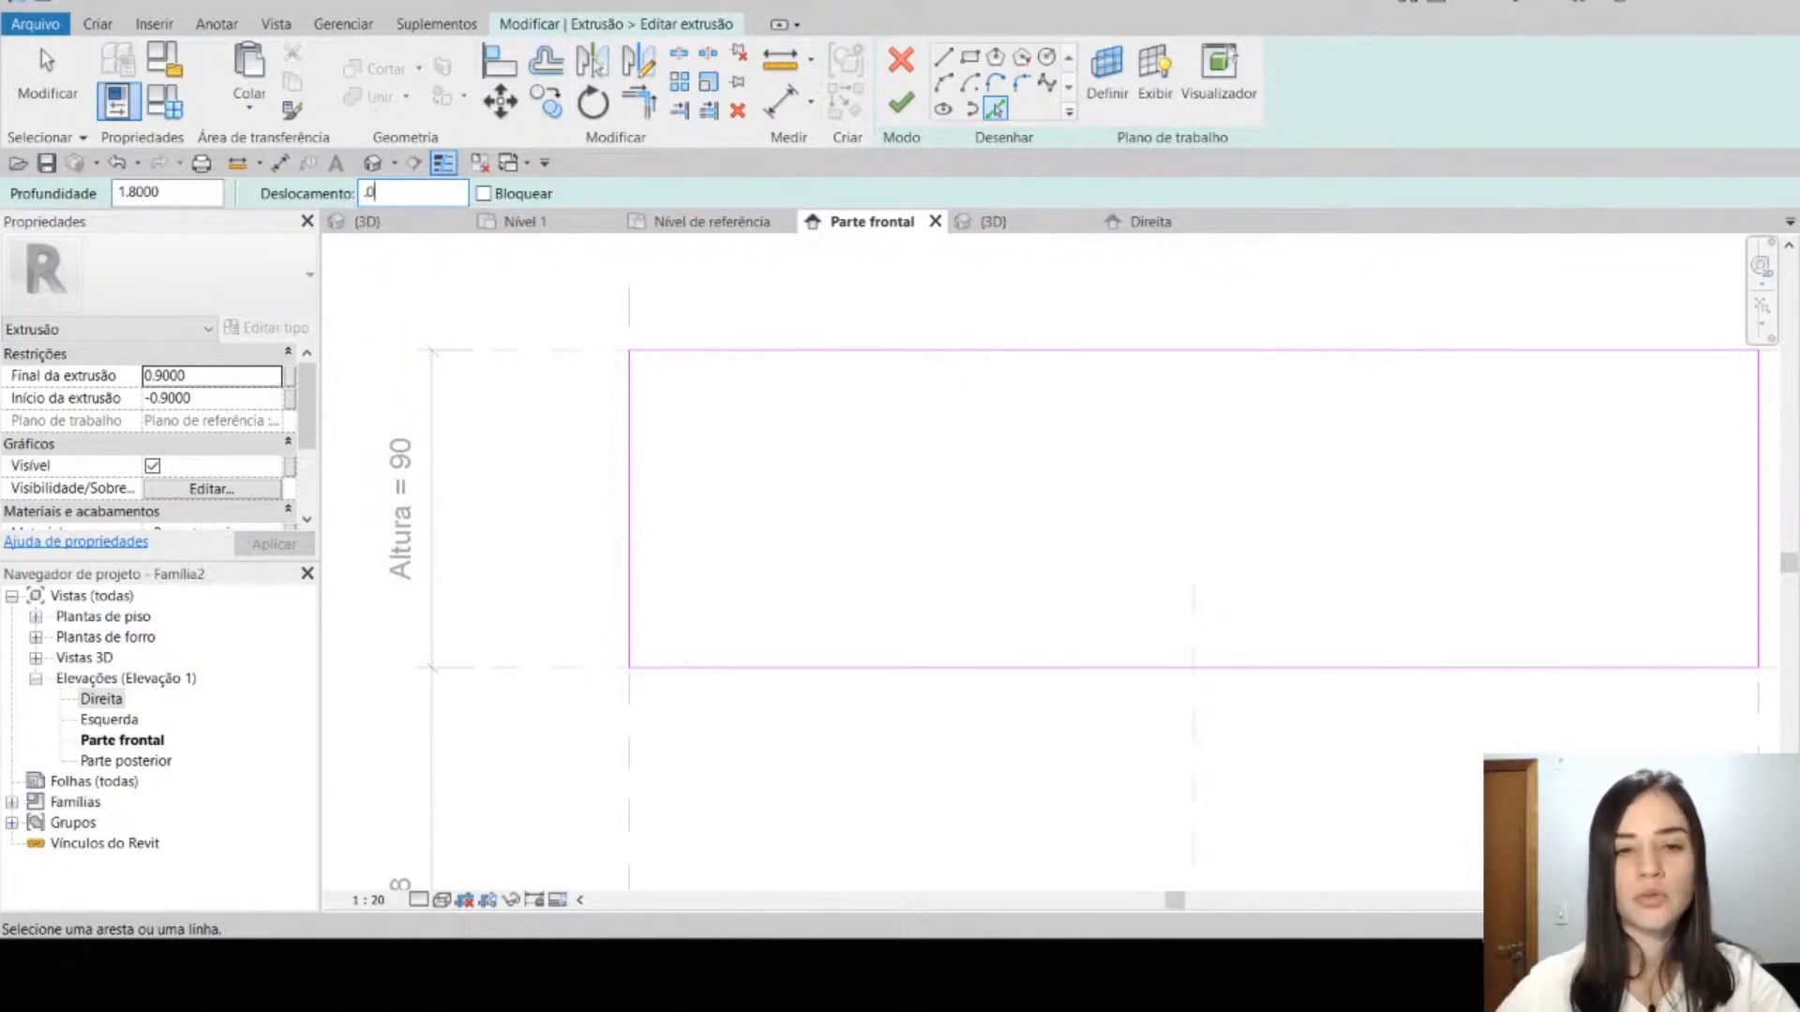
type(".02")
key("Return")
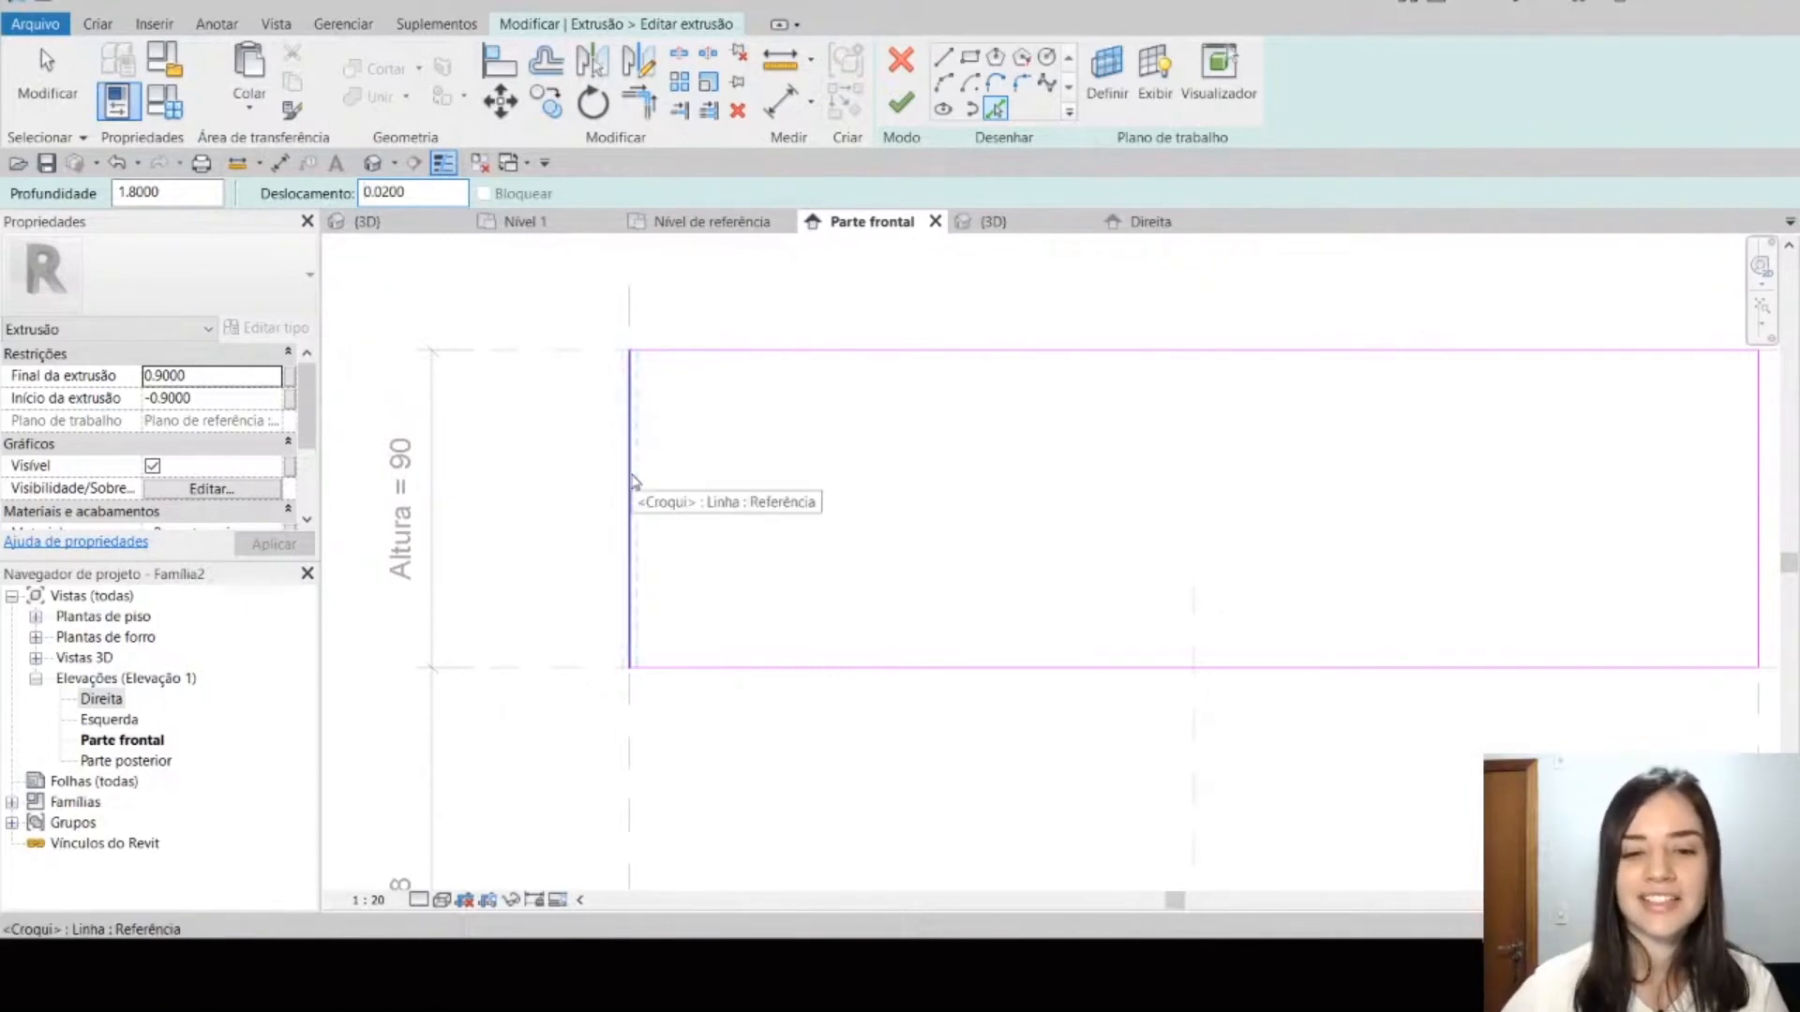
key("Tab")
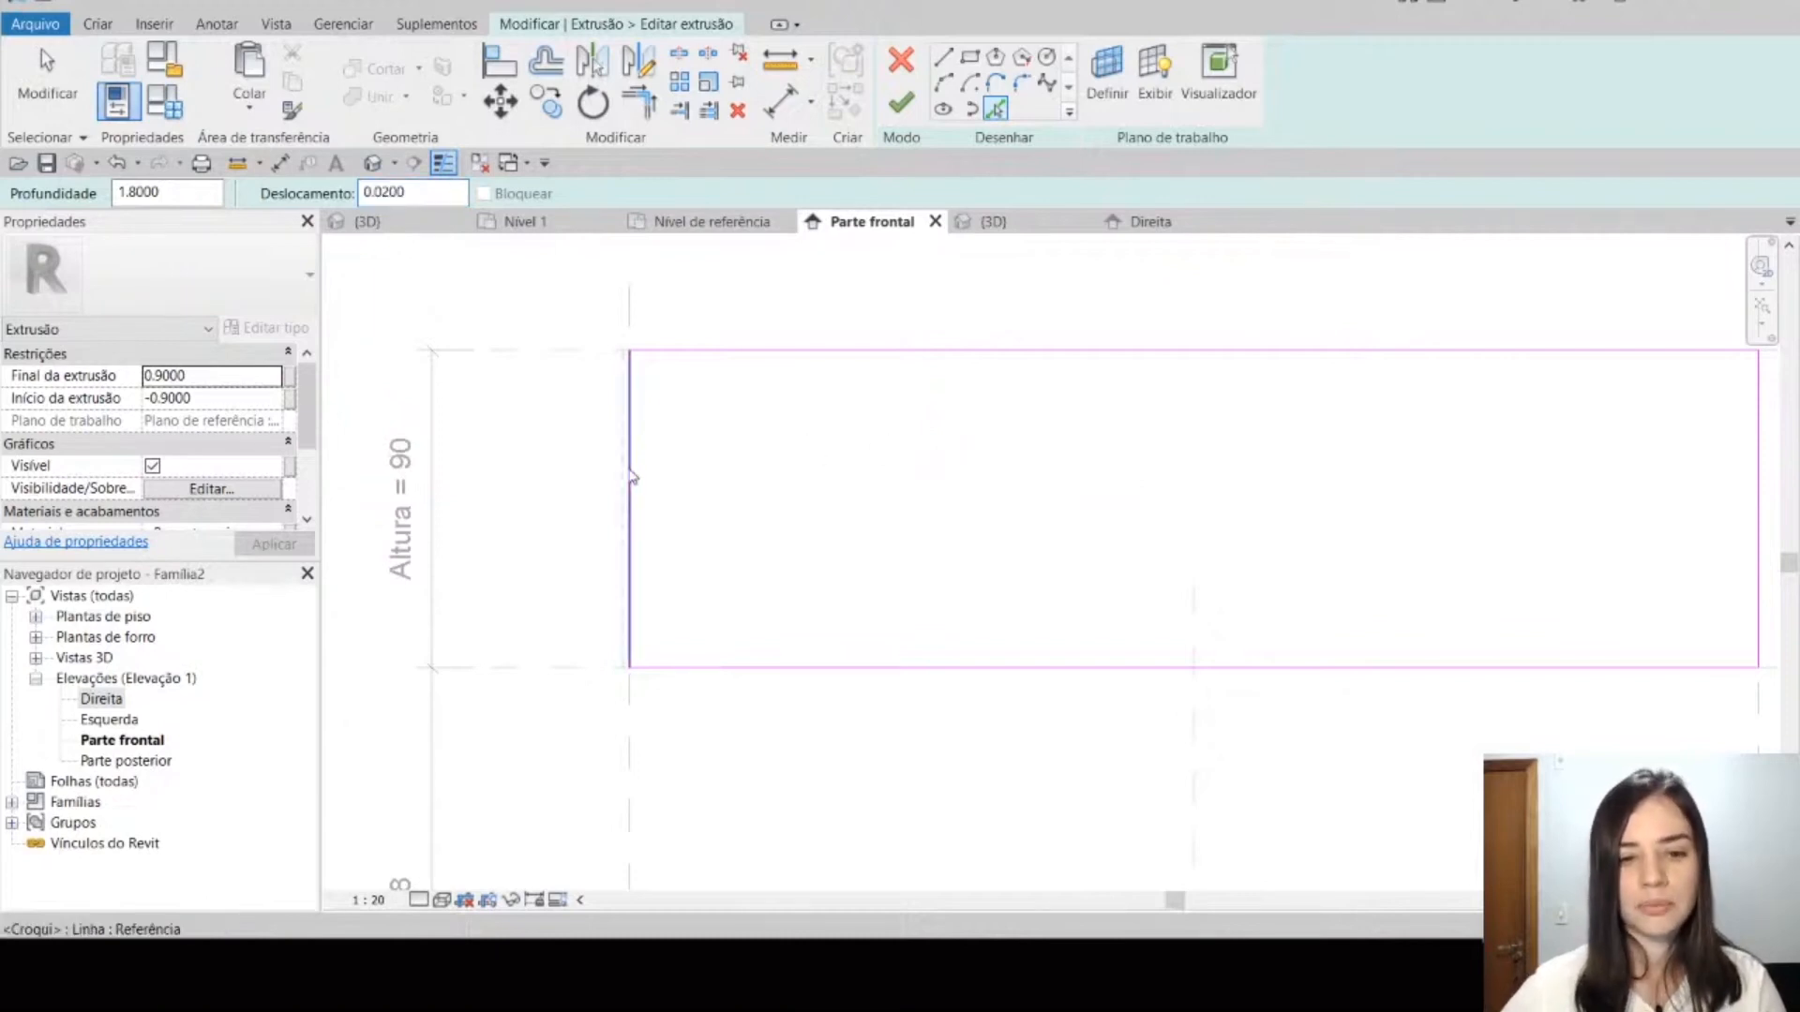
key("Tab")
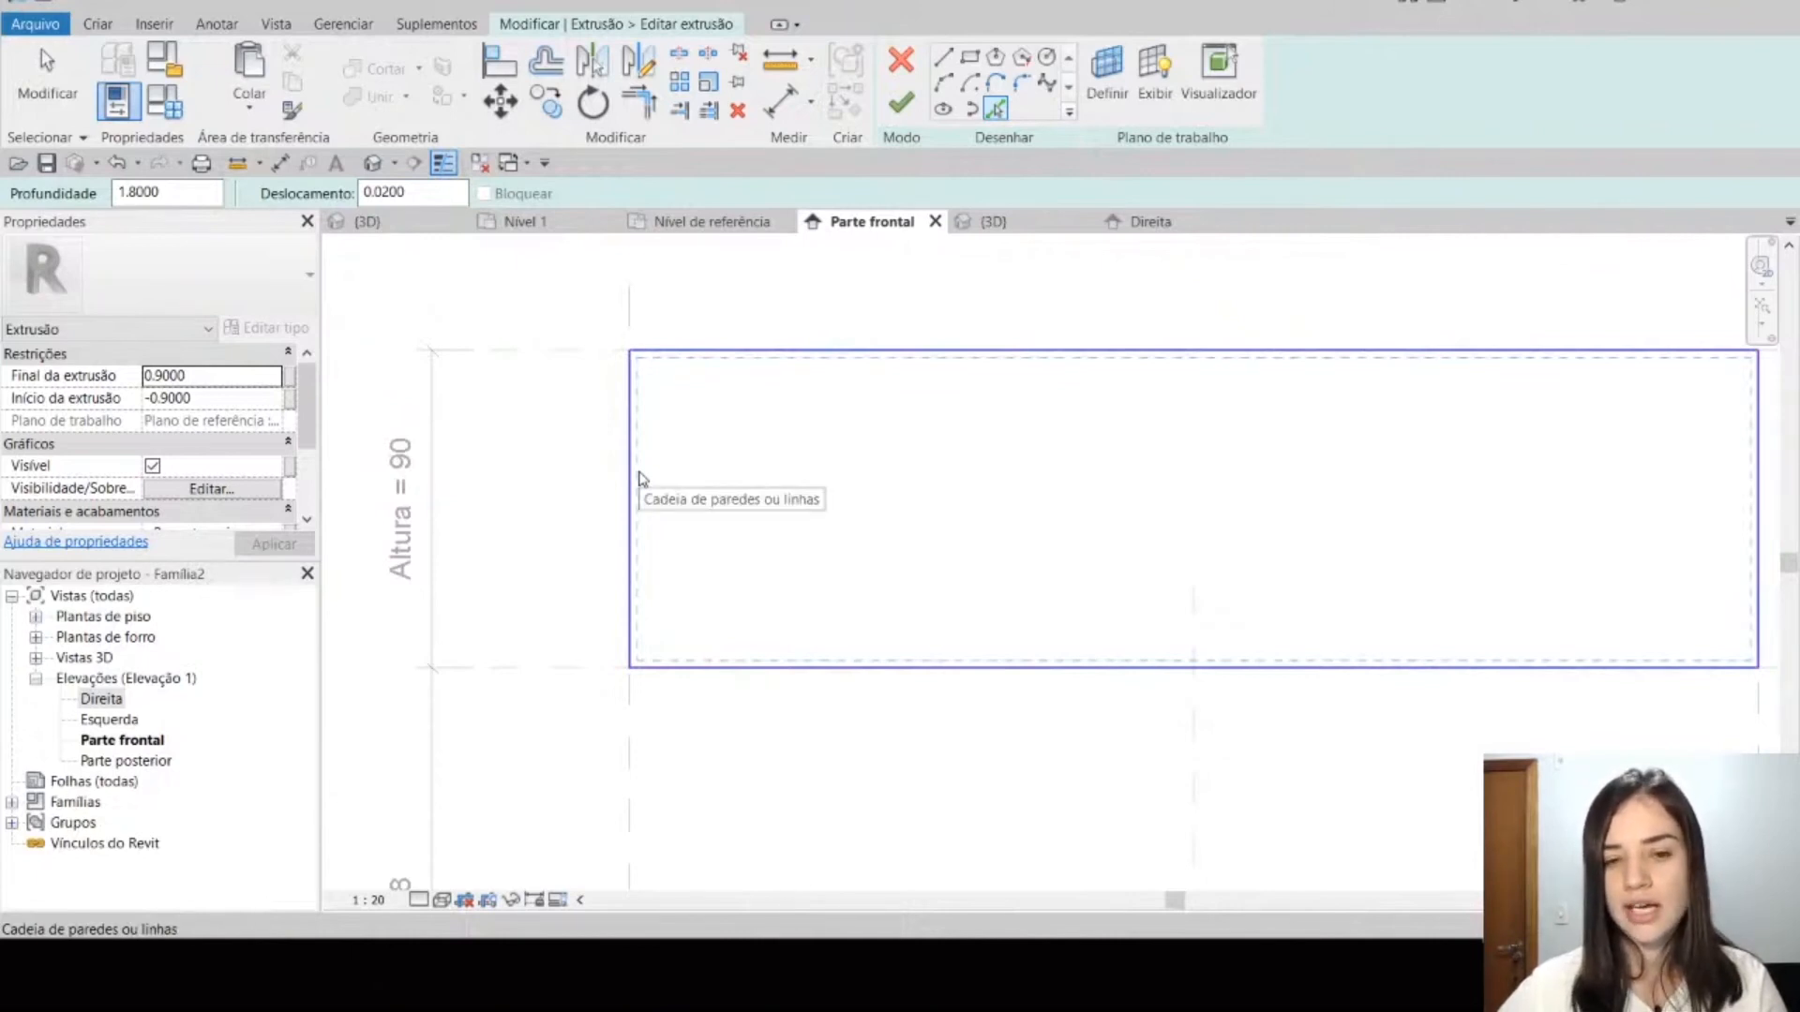
left_click(641, 479)
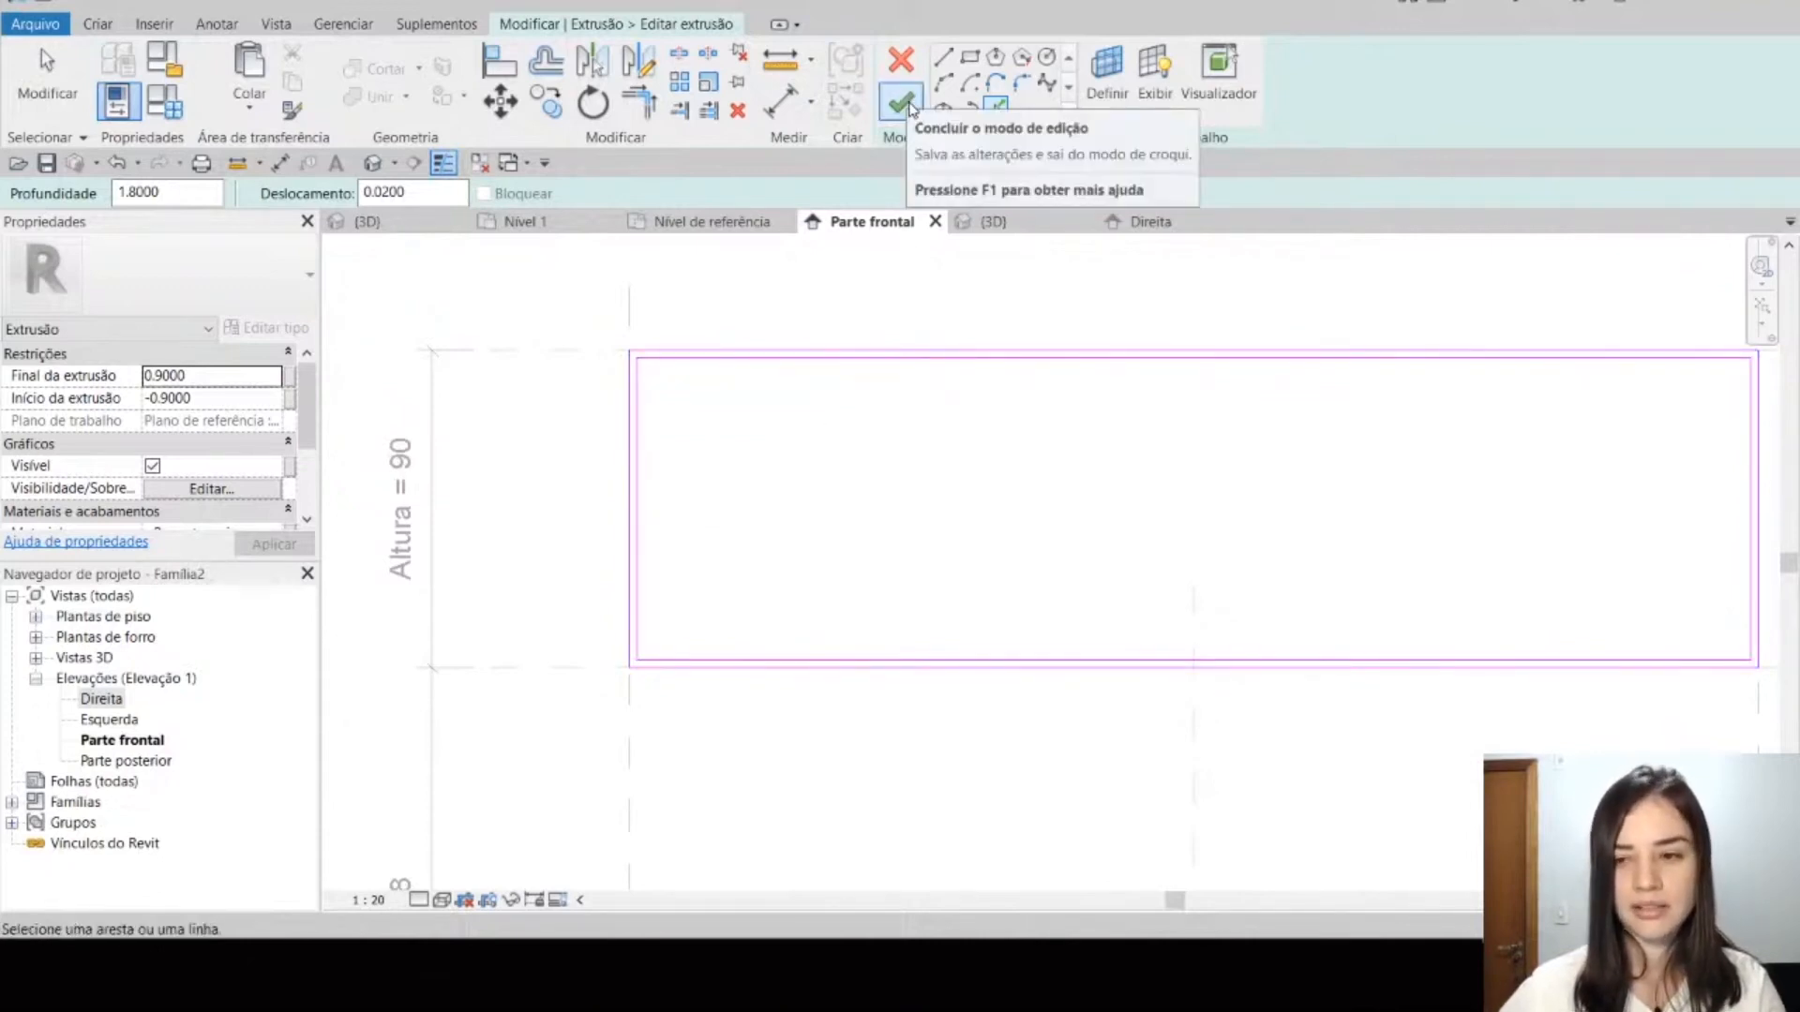
Step: Finish the extrusion's sketch and inspect the hollow box in the 3D view
scroll(1002, 450, "down", 4)
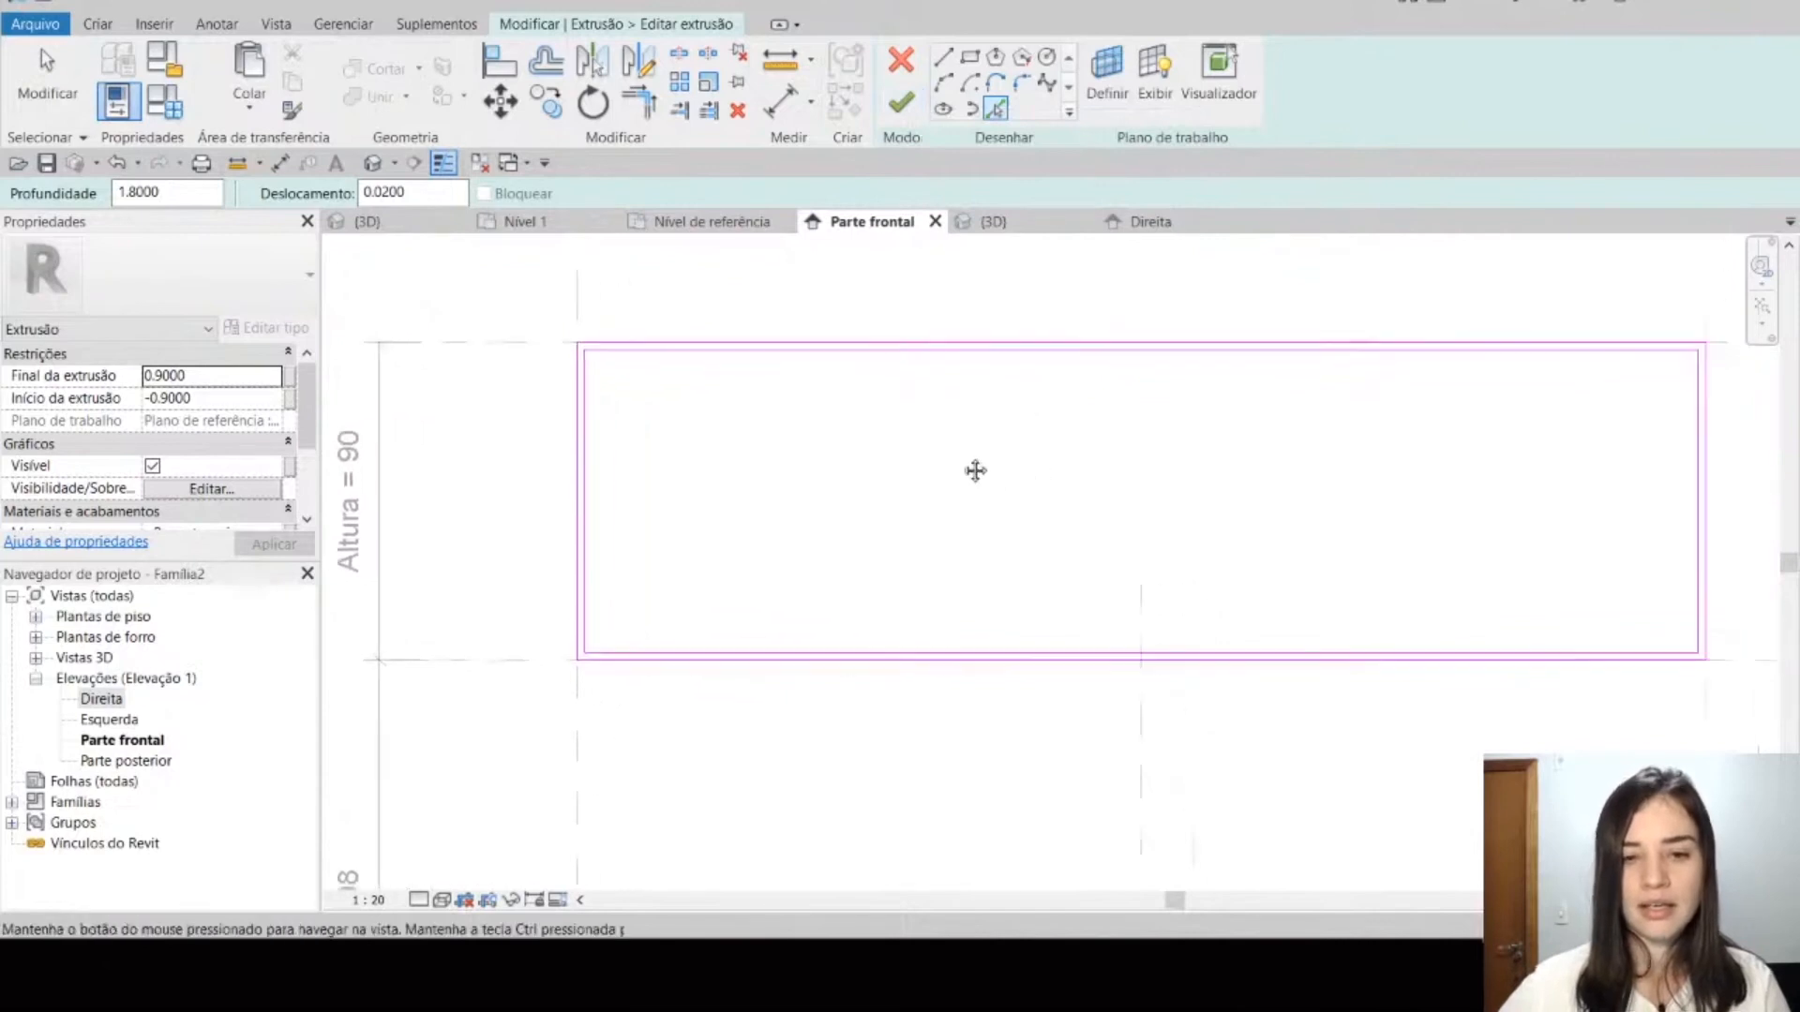
middle_click_drag(1002, 450, 886, 443)
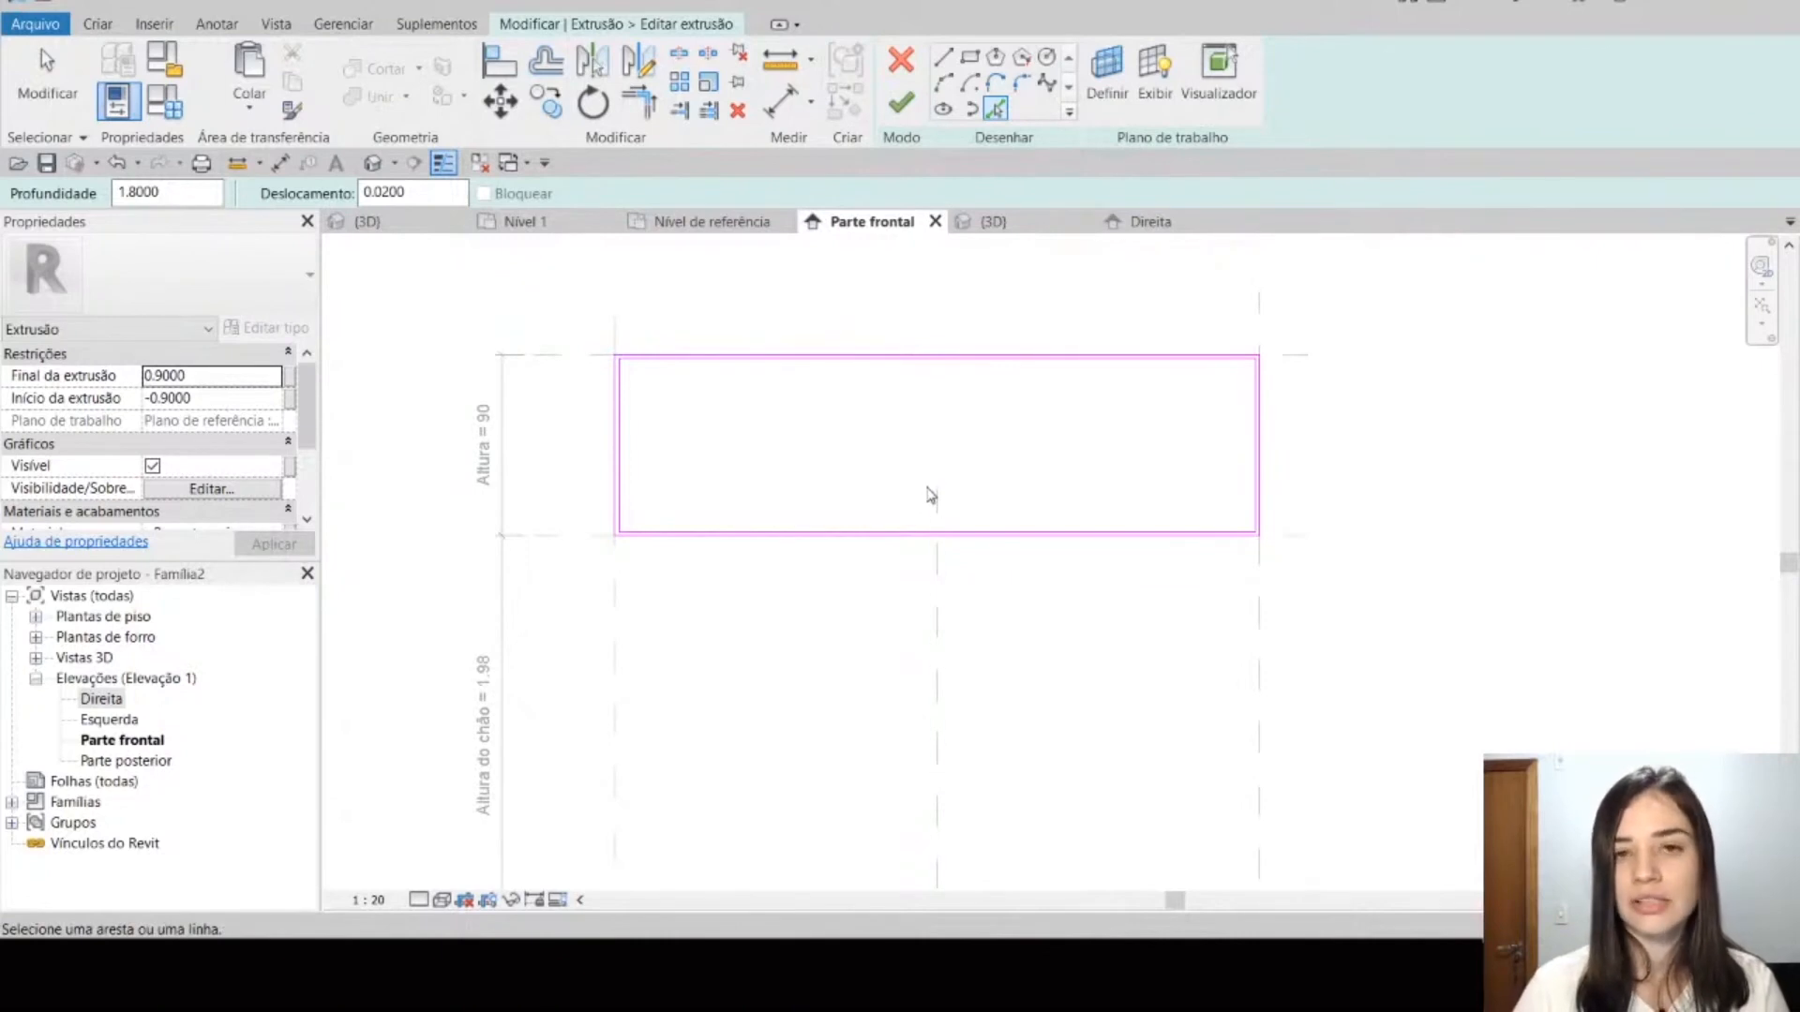
left_click(902, 105)
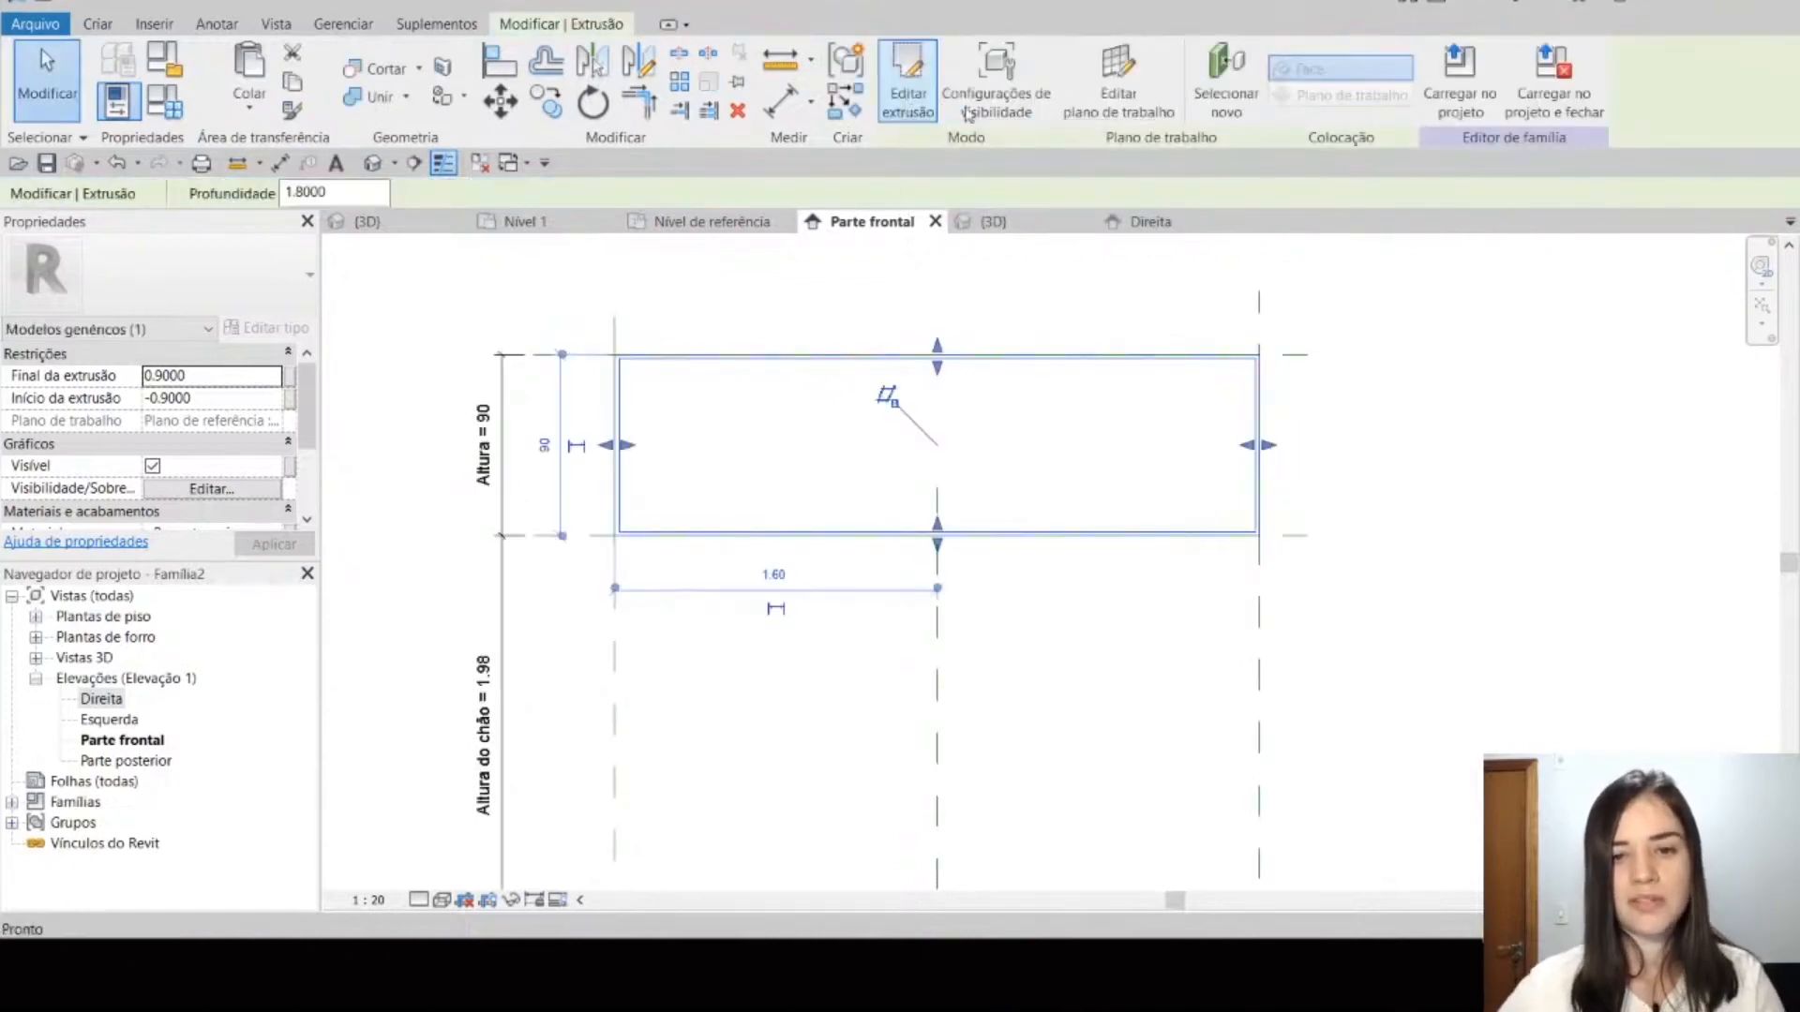
left_click(1026, 220)
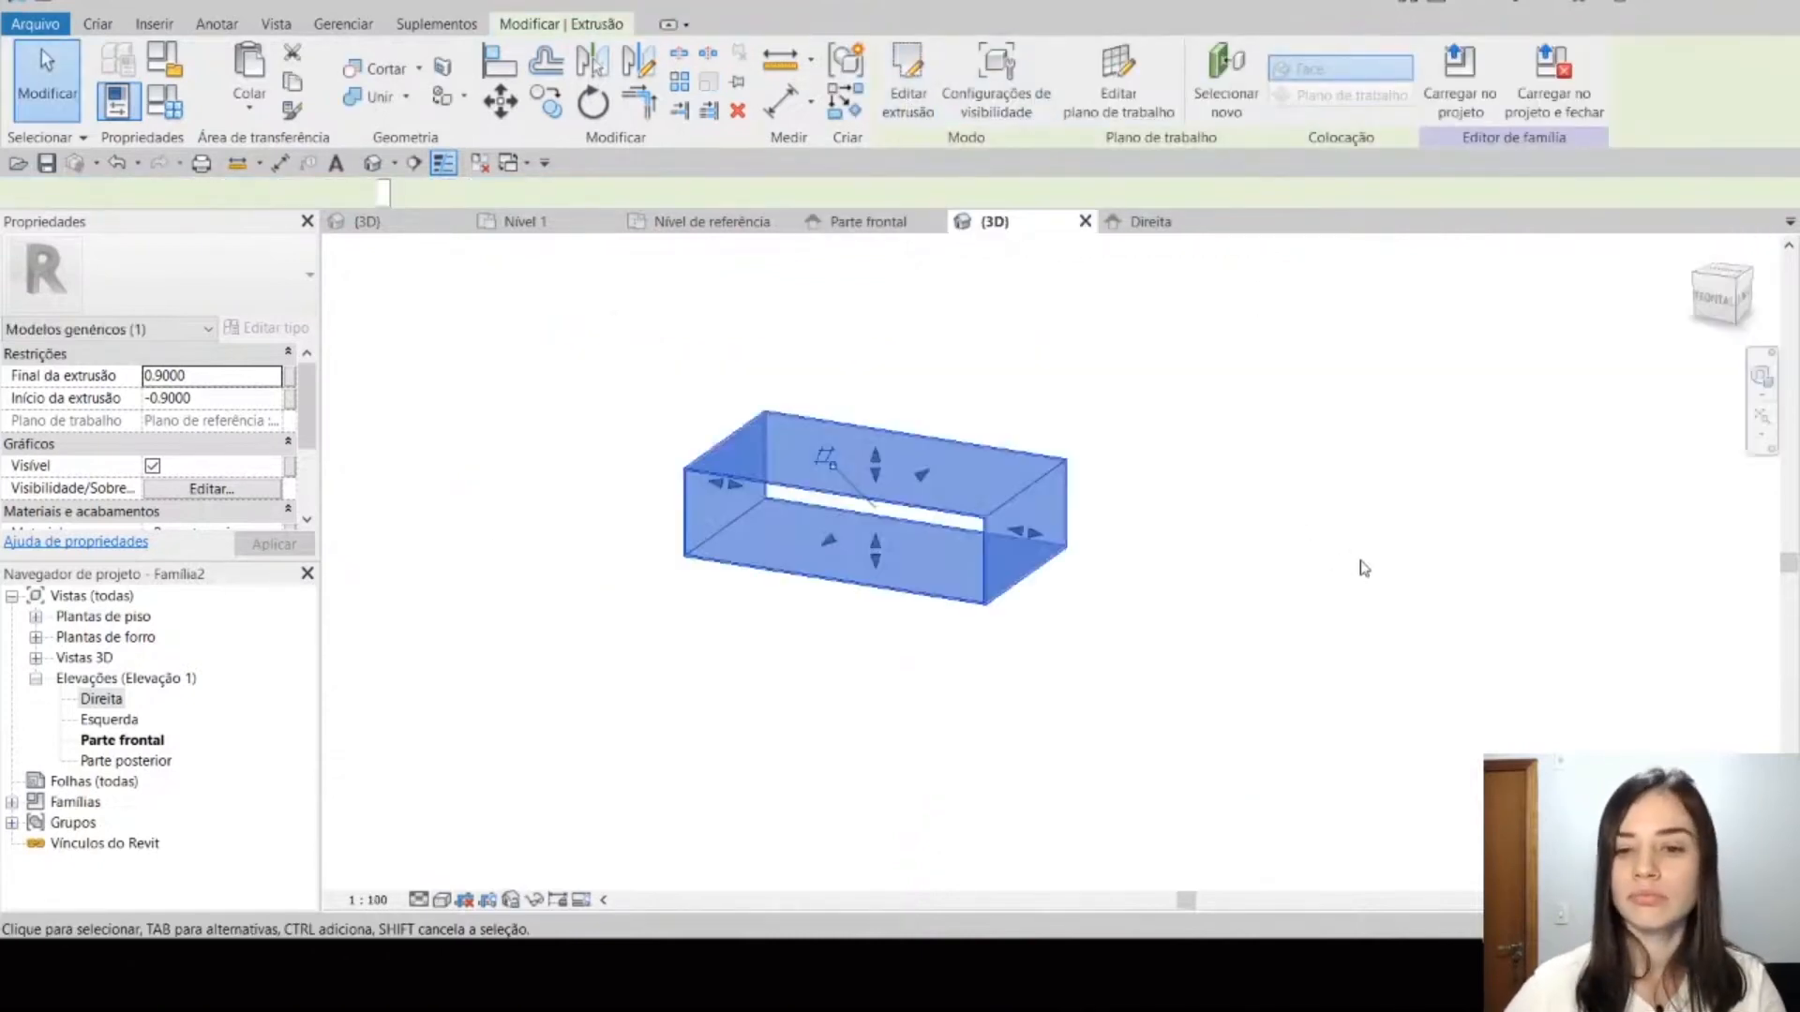
left_click(1109, 486)
middle_click_drag(986, 548, 1135, 656, "shift")
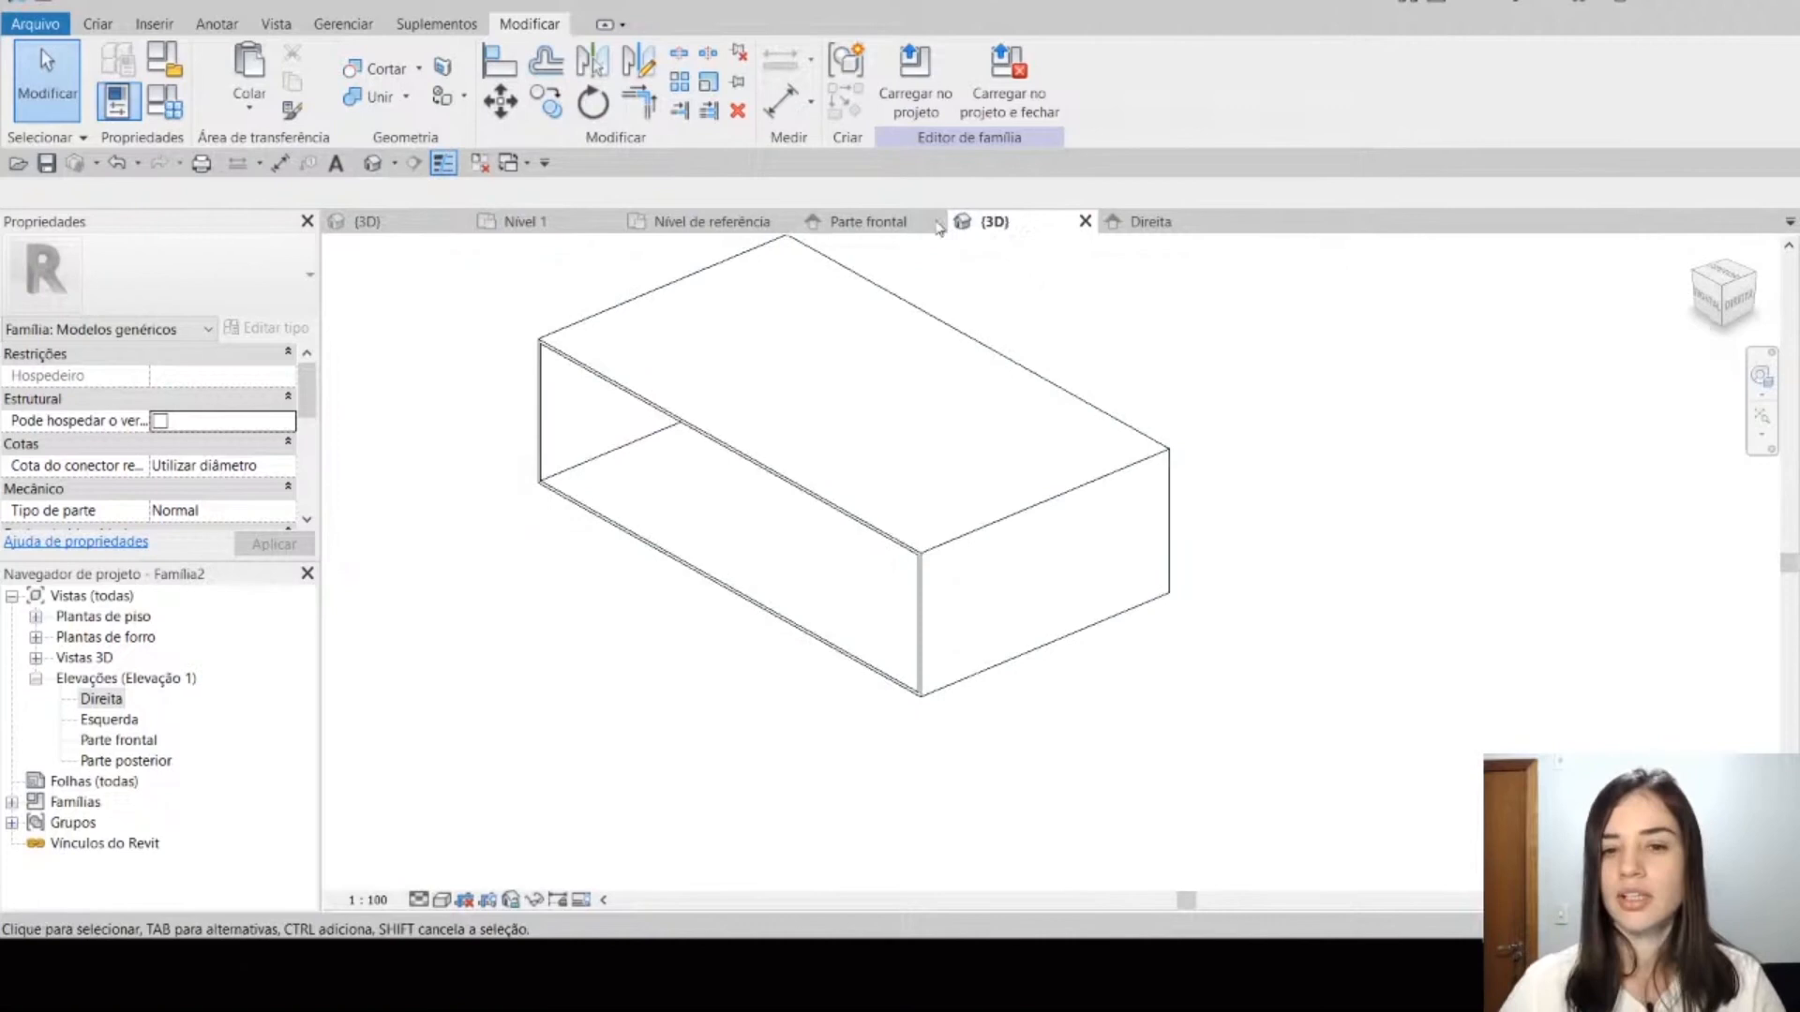
Step: In the Parte frontal elevation, add an aligned dimension between the top reference plane and the inner top edge of the extrusion
left_click(881, 223)
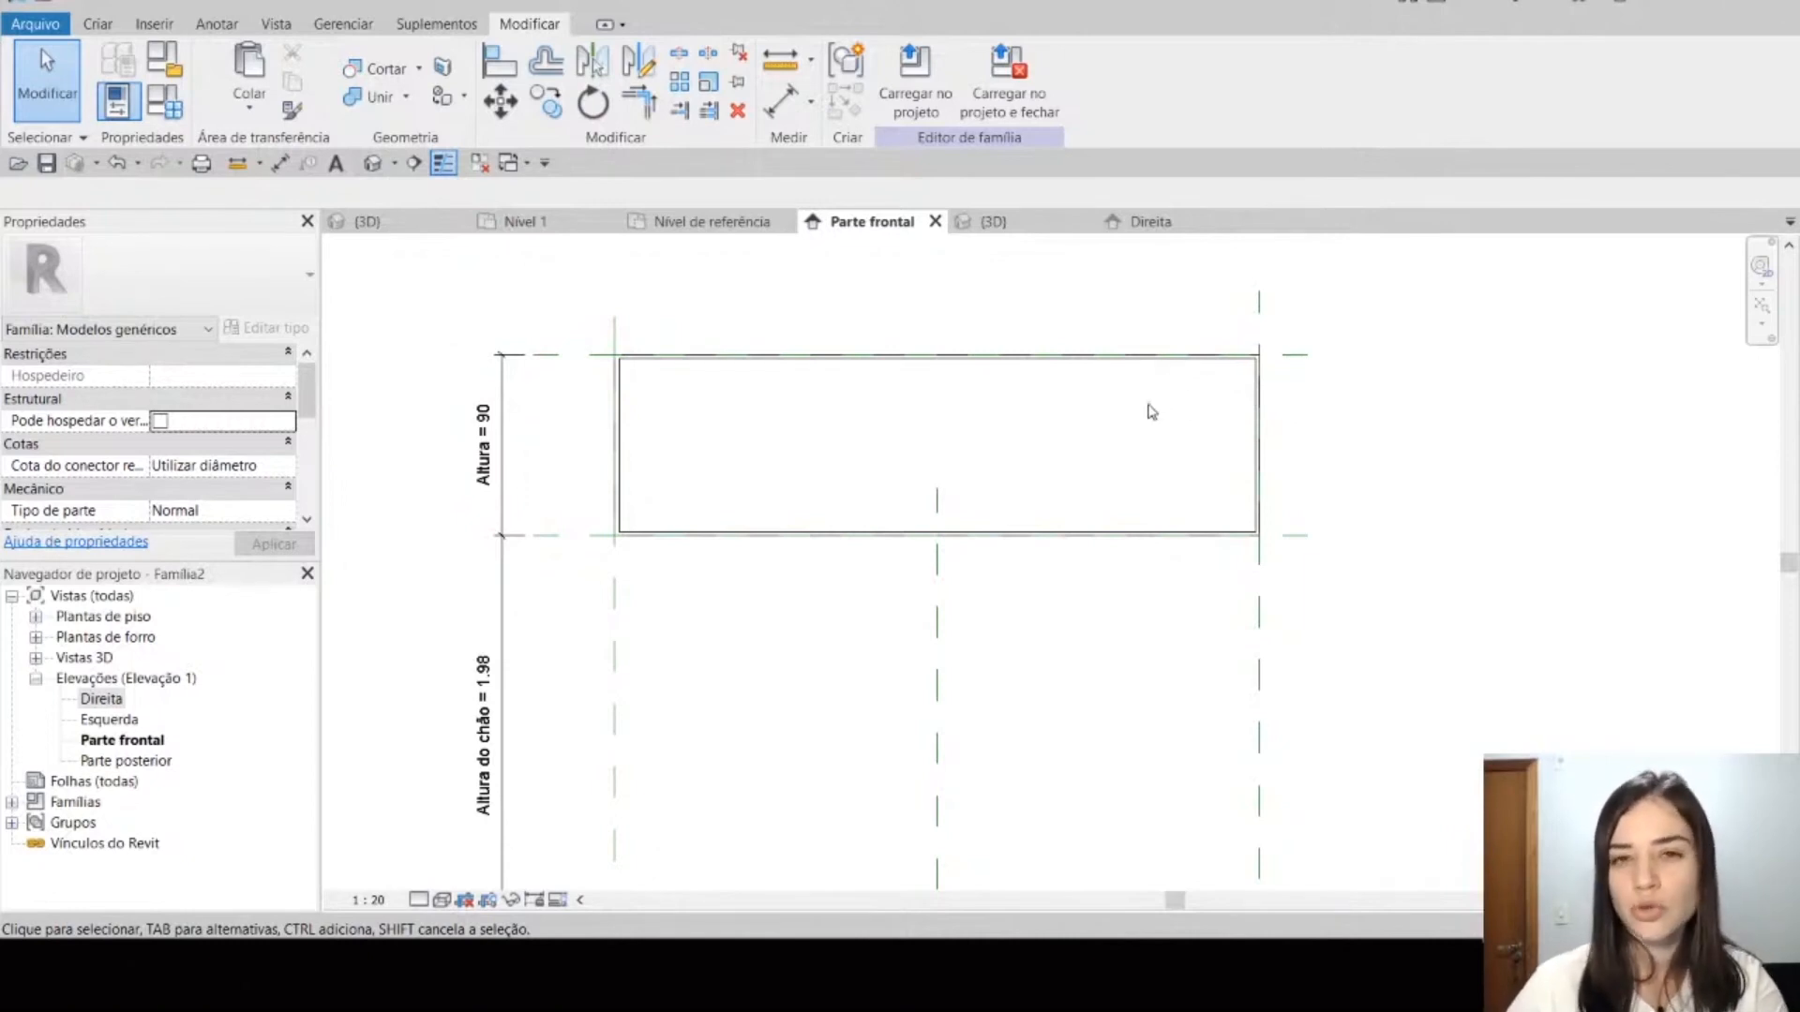
middle_click_drag(1134, 455, 1231, 493)
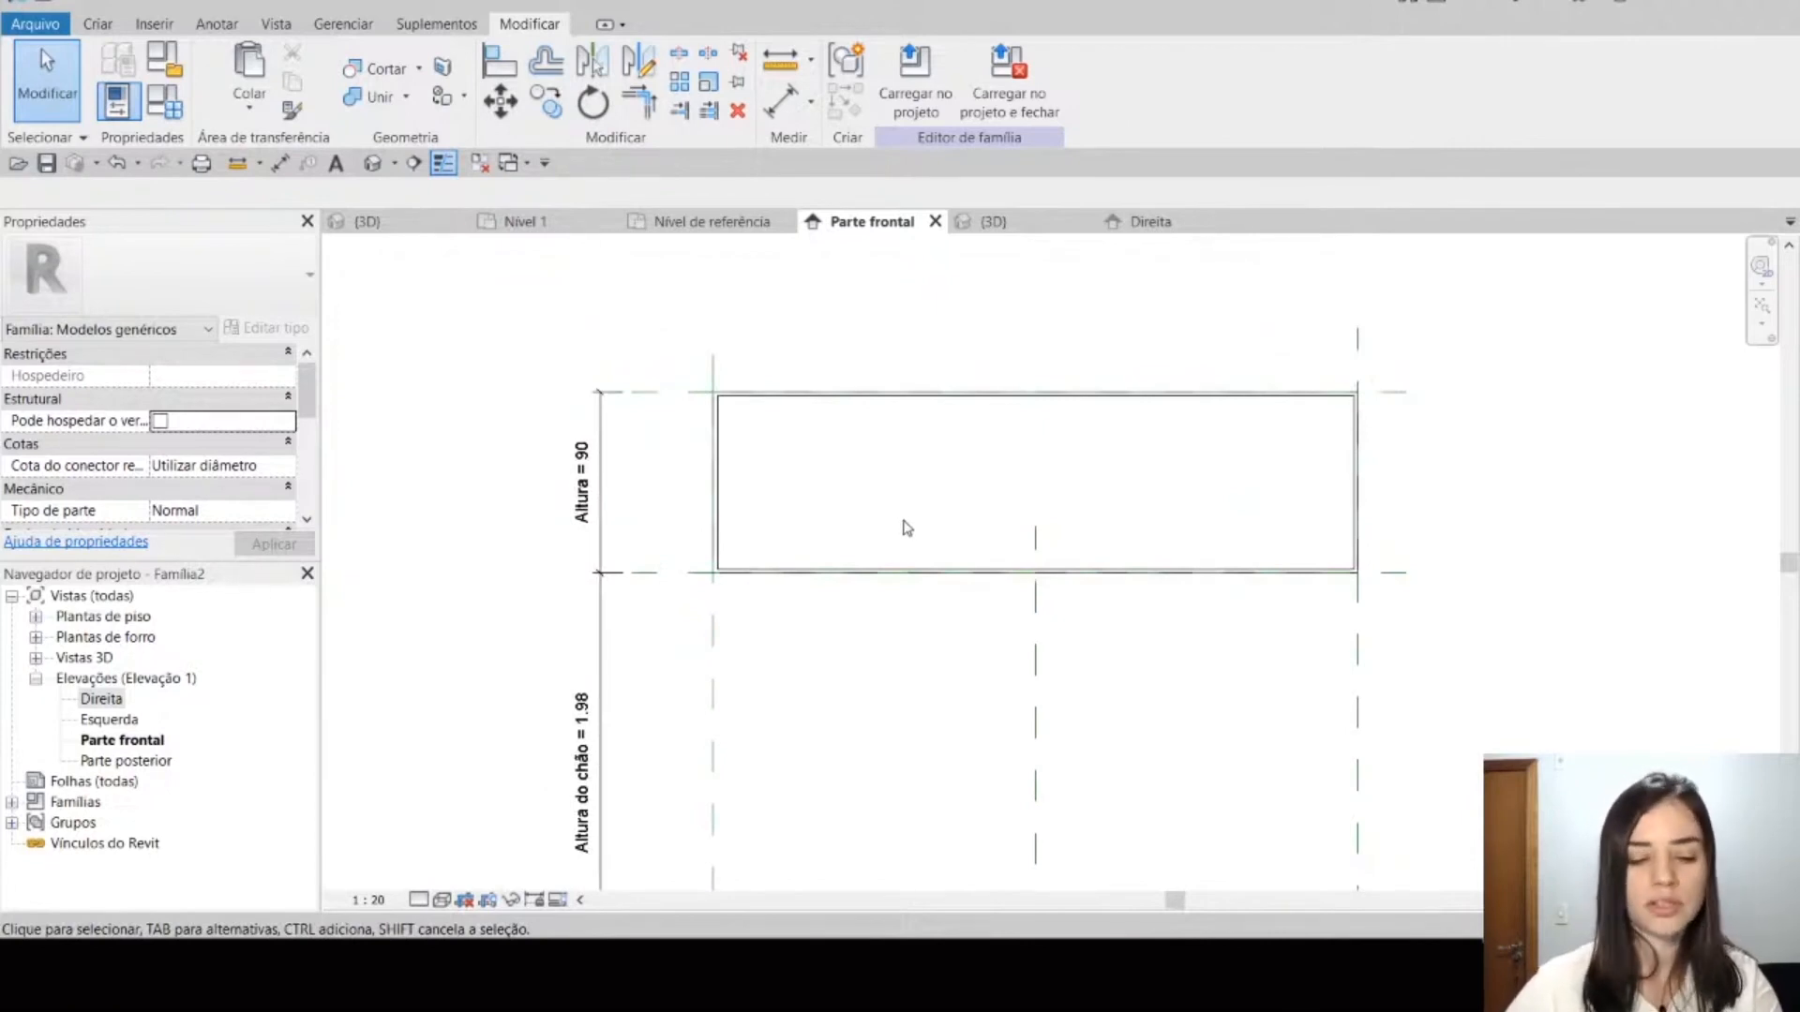
scroll(789, 476, "up", 2)
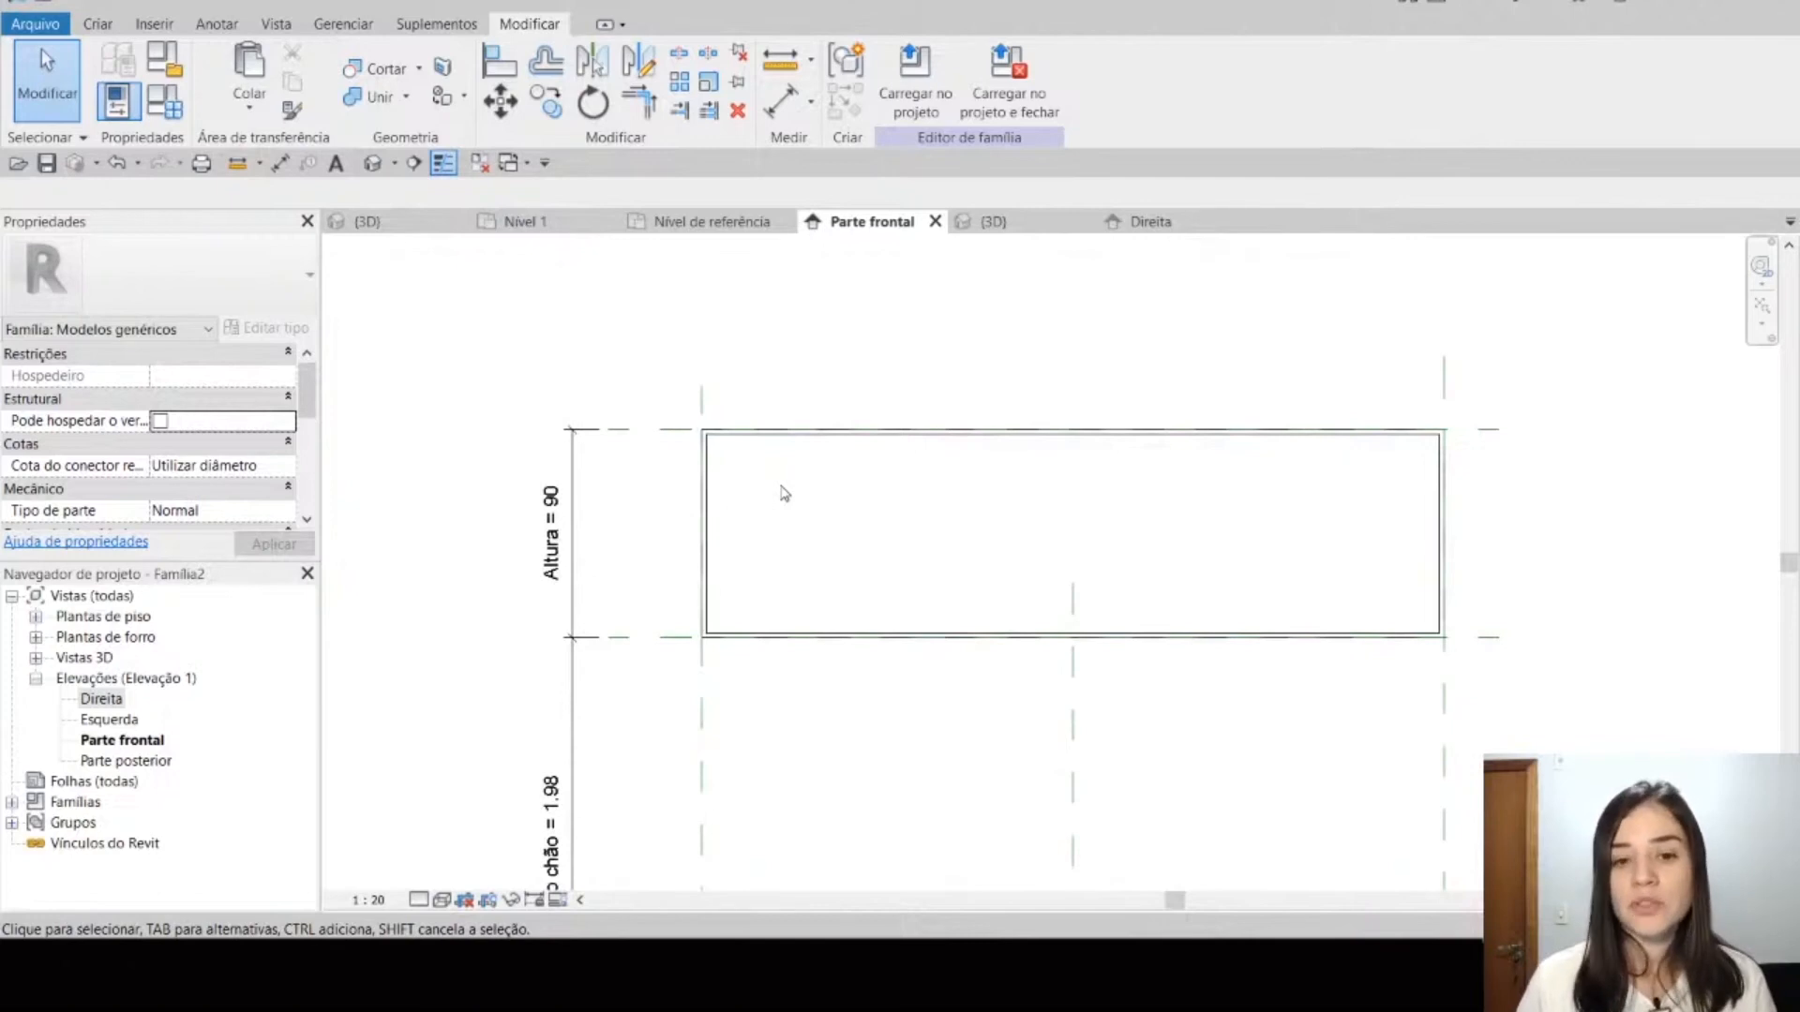
scroll(703, 591, "up", 2)
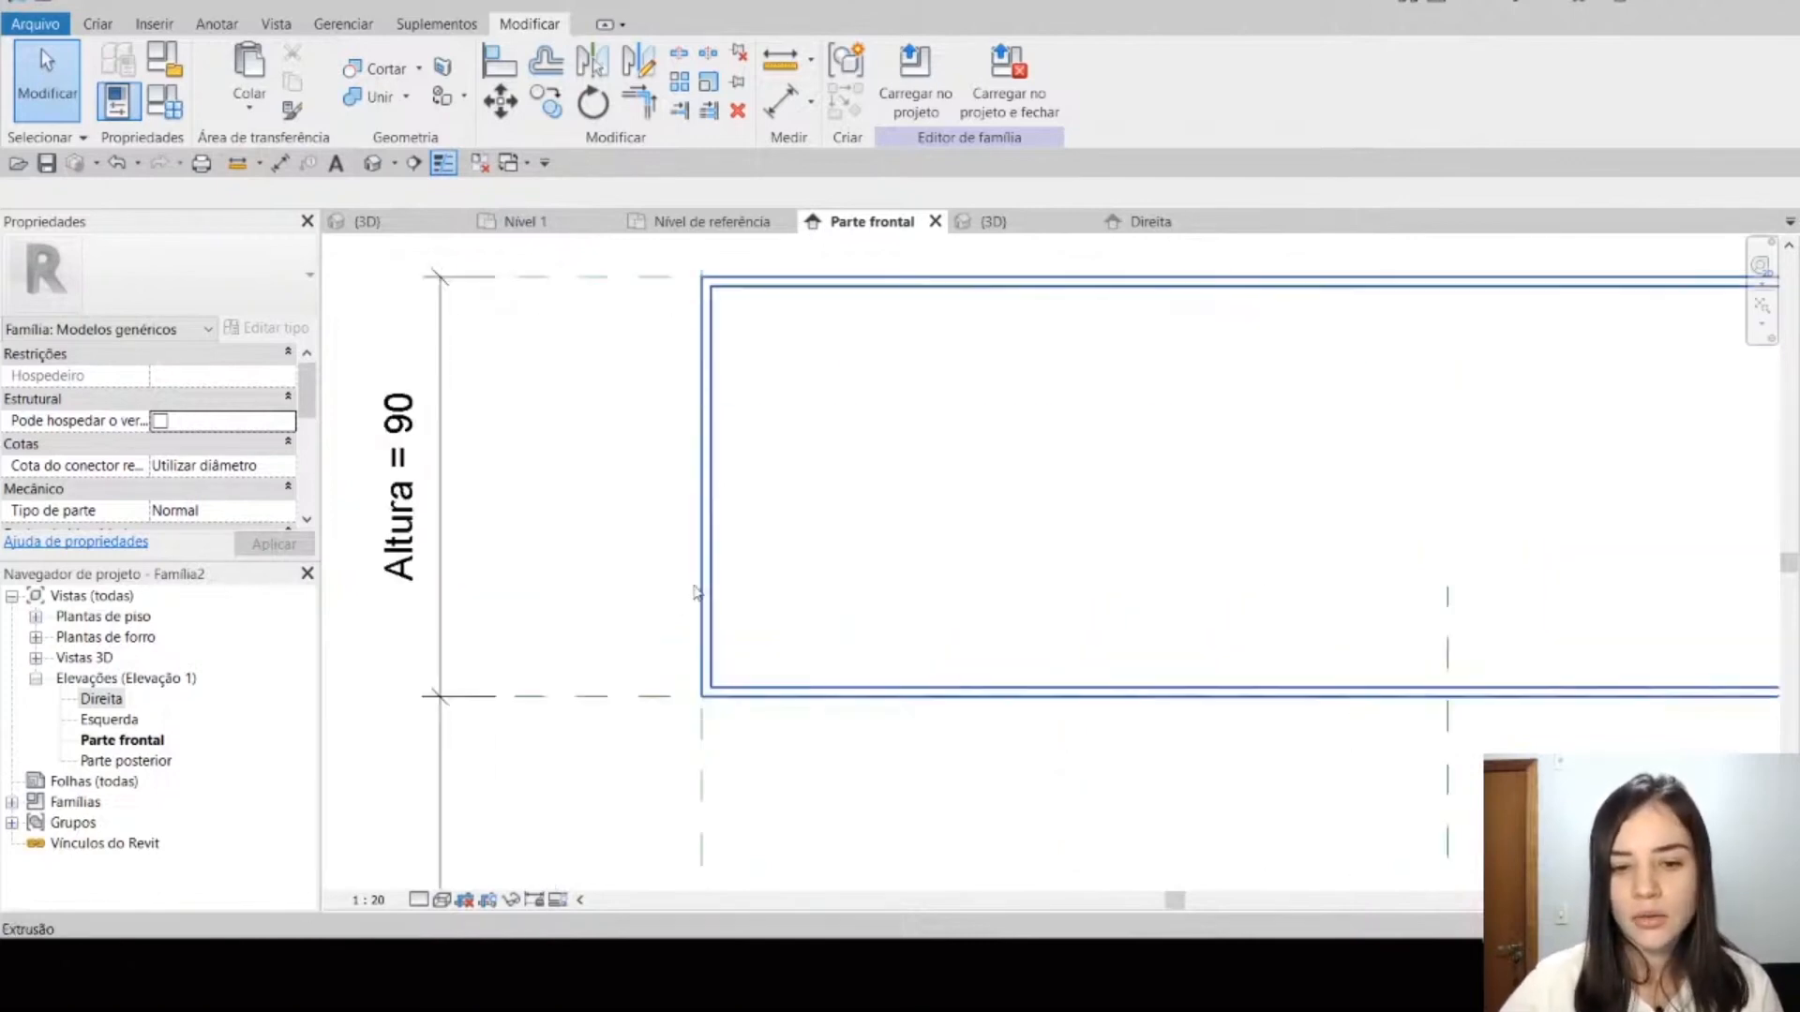
scroll(1341, 751, "down", 3)
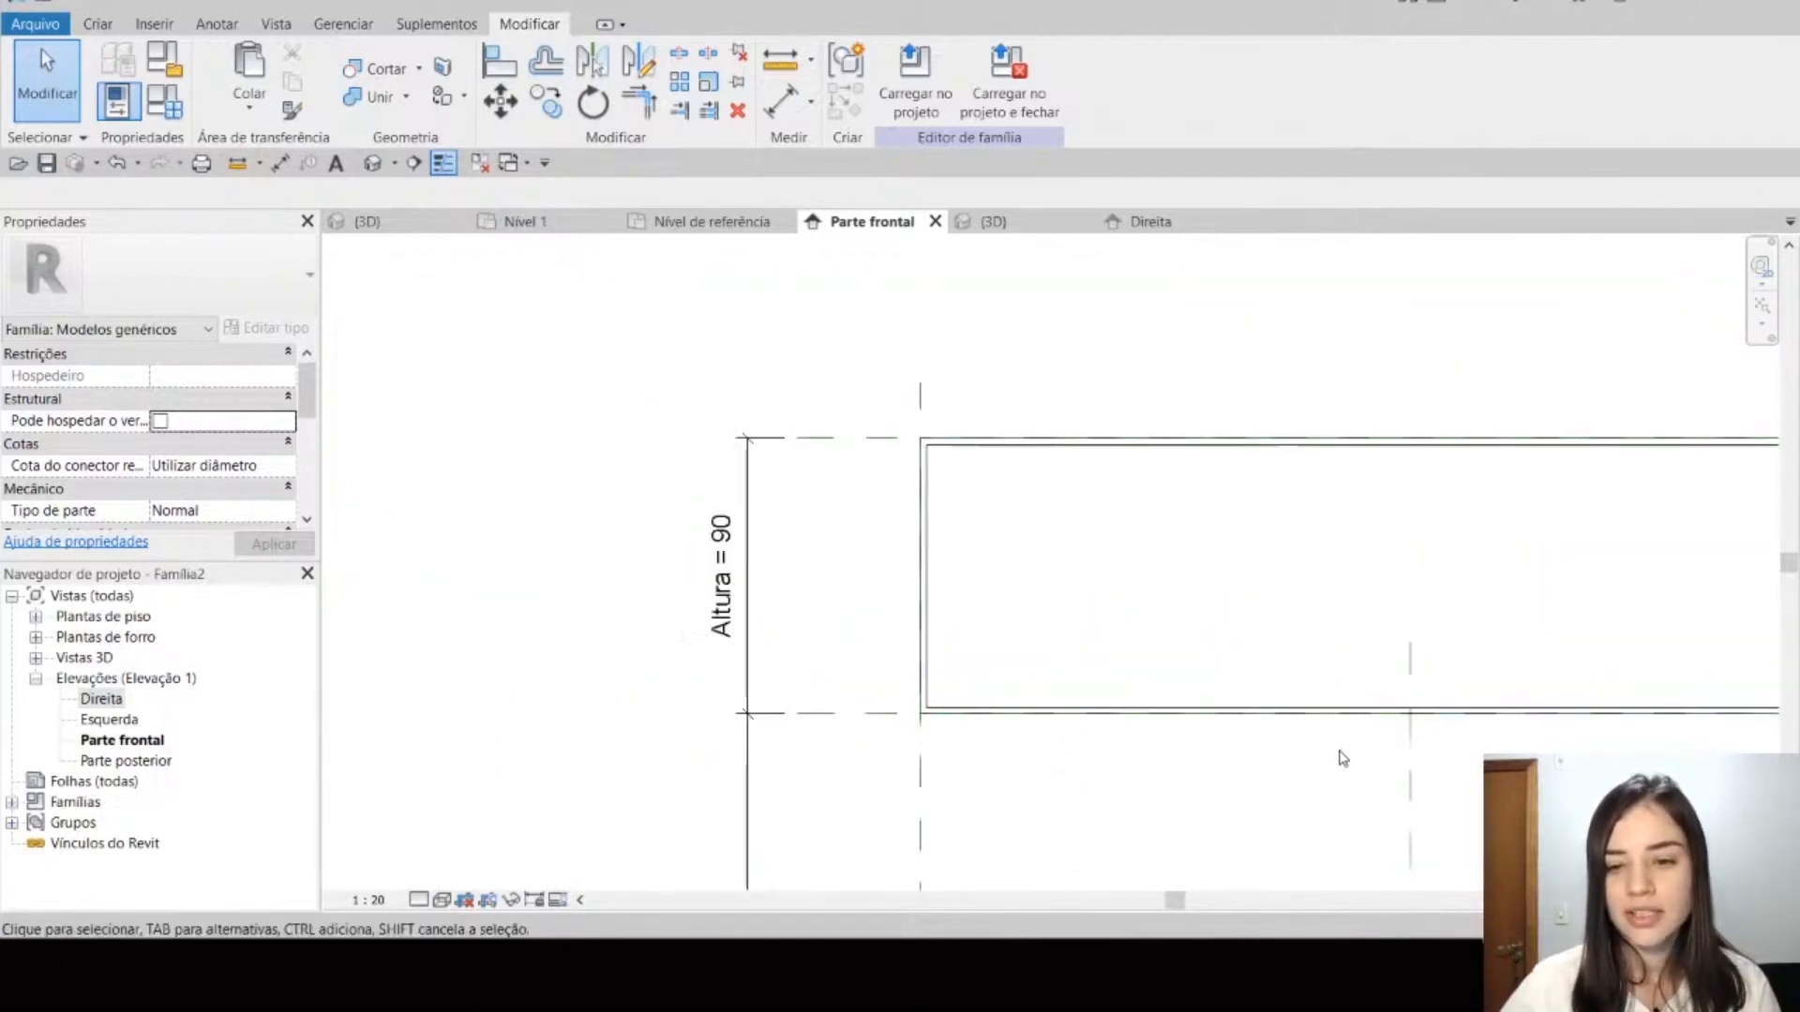
middle_click_drag(973, 790, 893, 780)
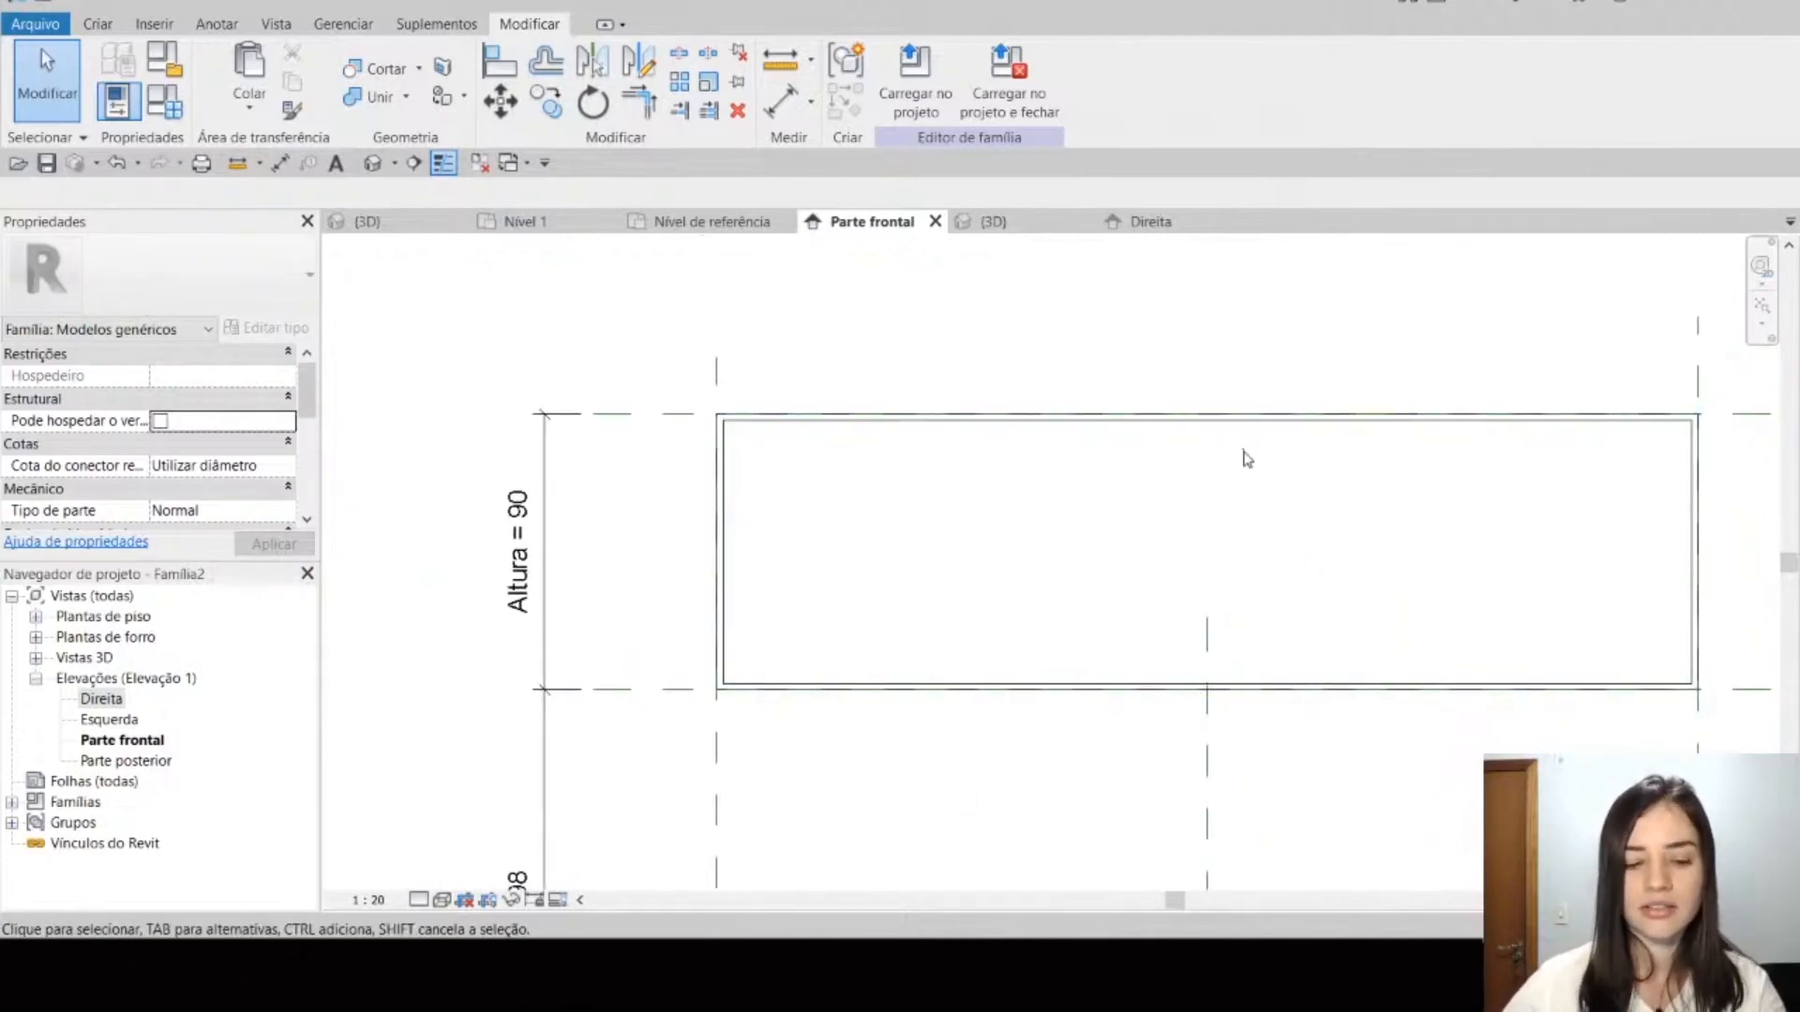
key("d")
key("i")
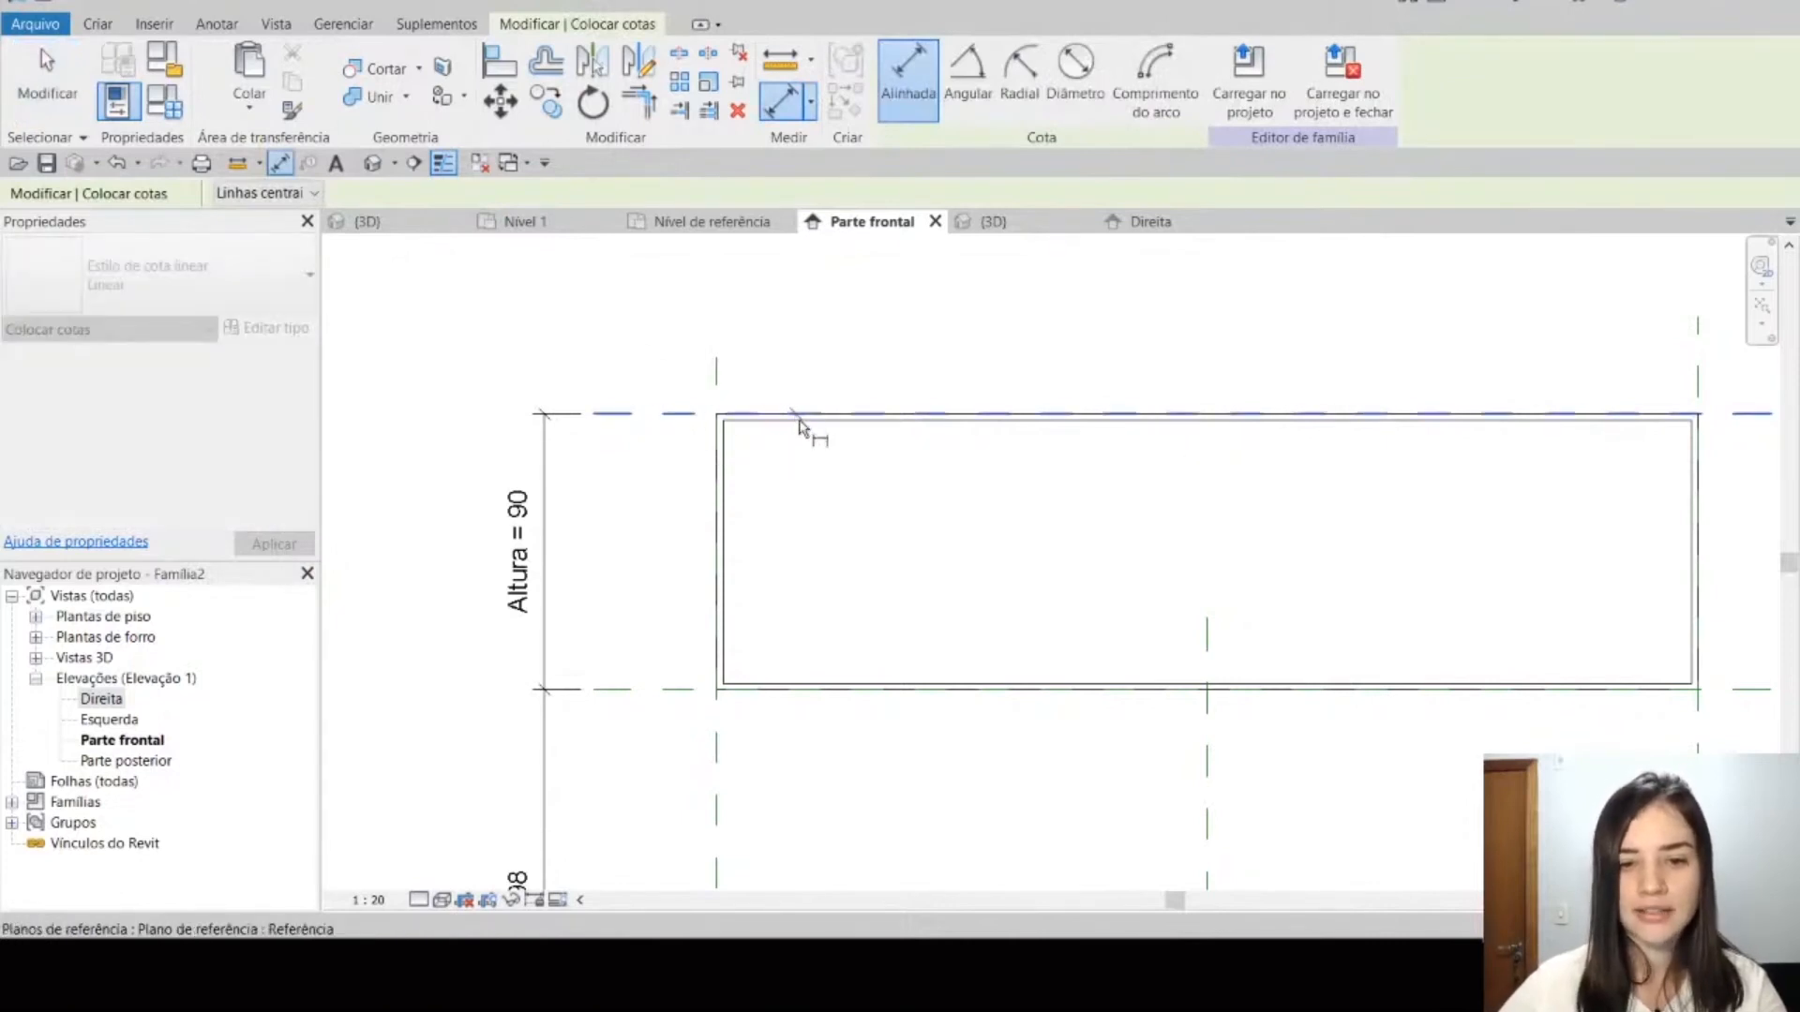
scroll(782, 426, "up", 3)
scroll(780, 428, "down", 5)
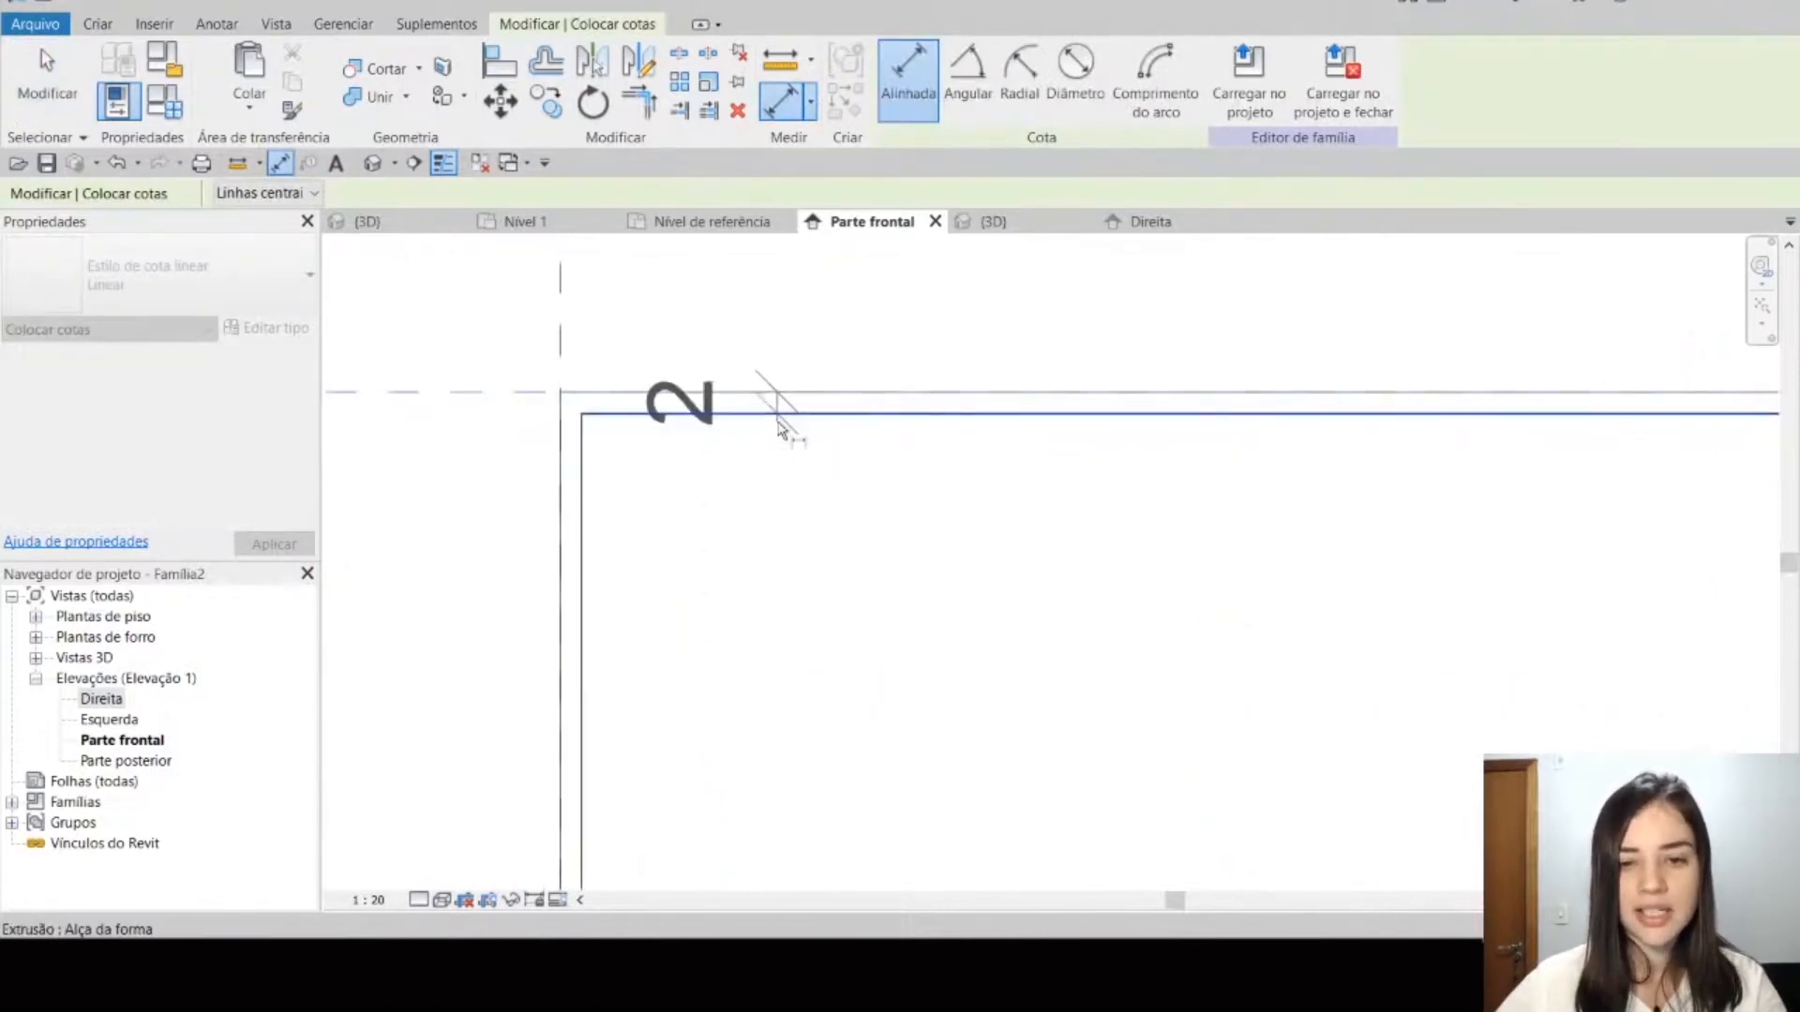
middle_click_drag(1309, 450, 1128, 482)
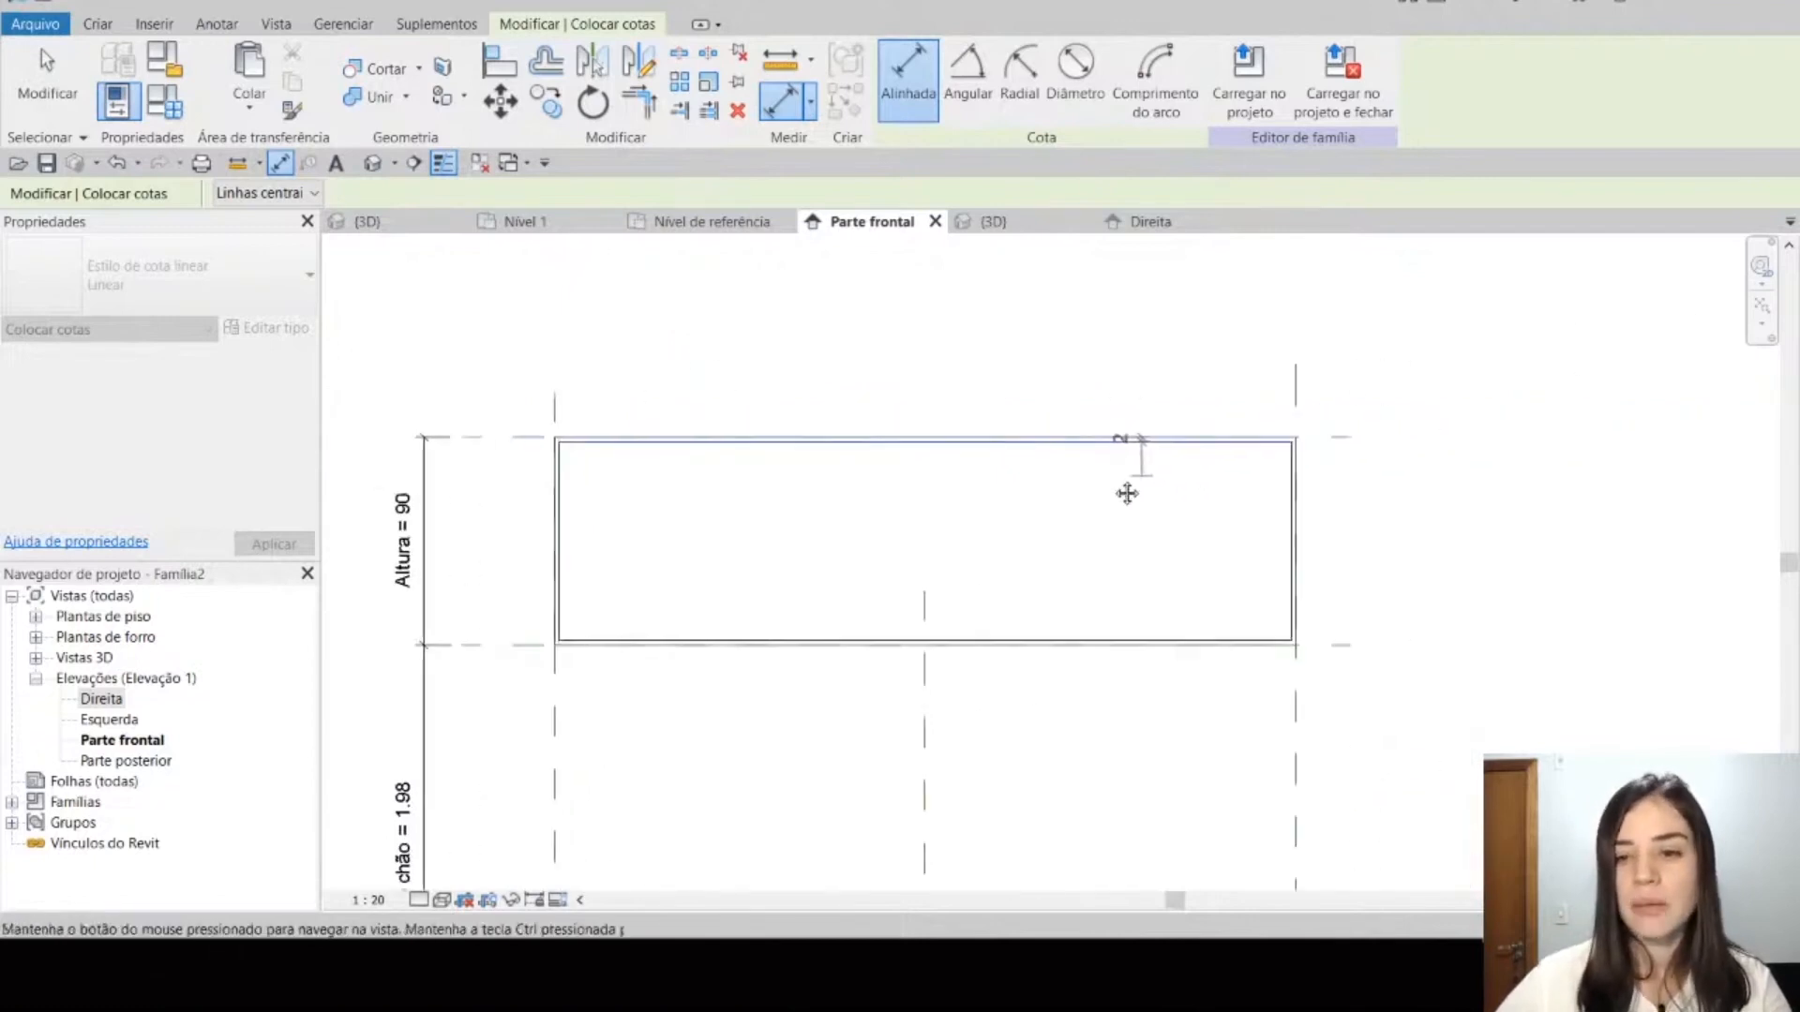
left_click(1297, 467)
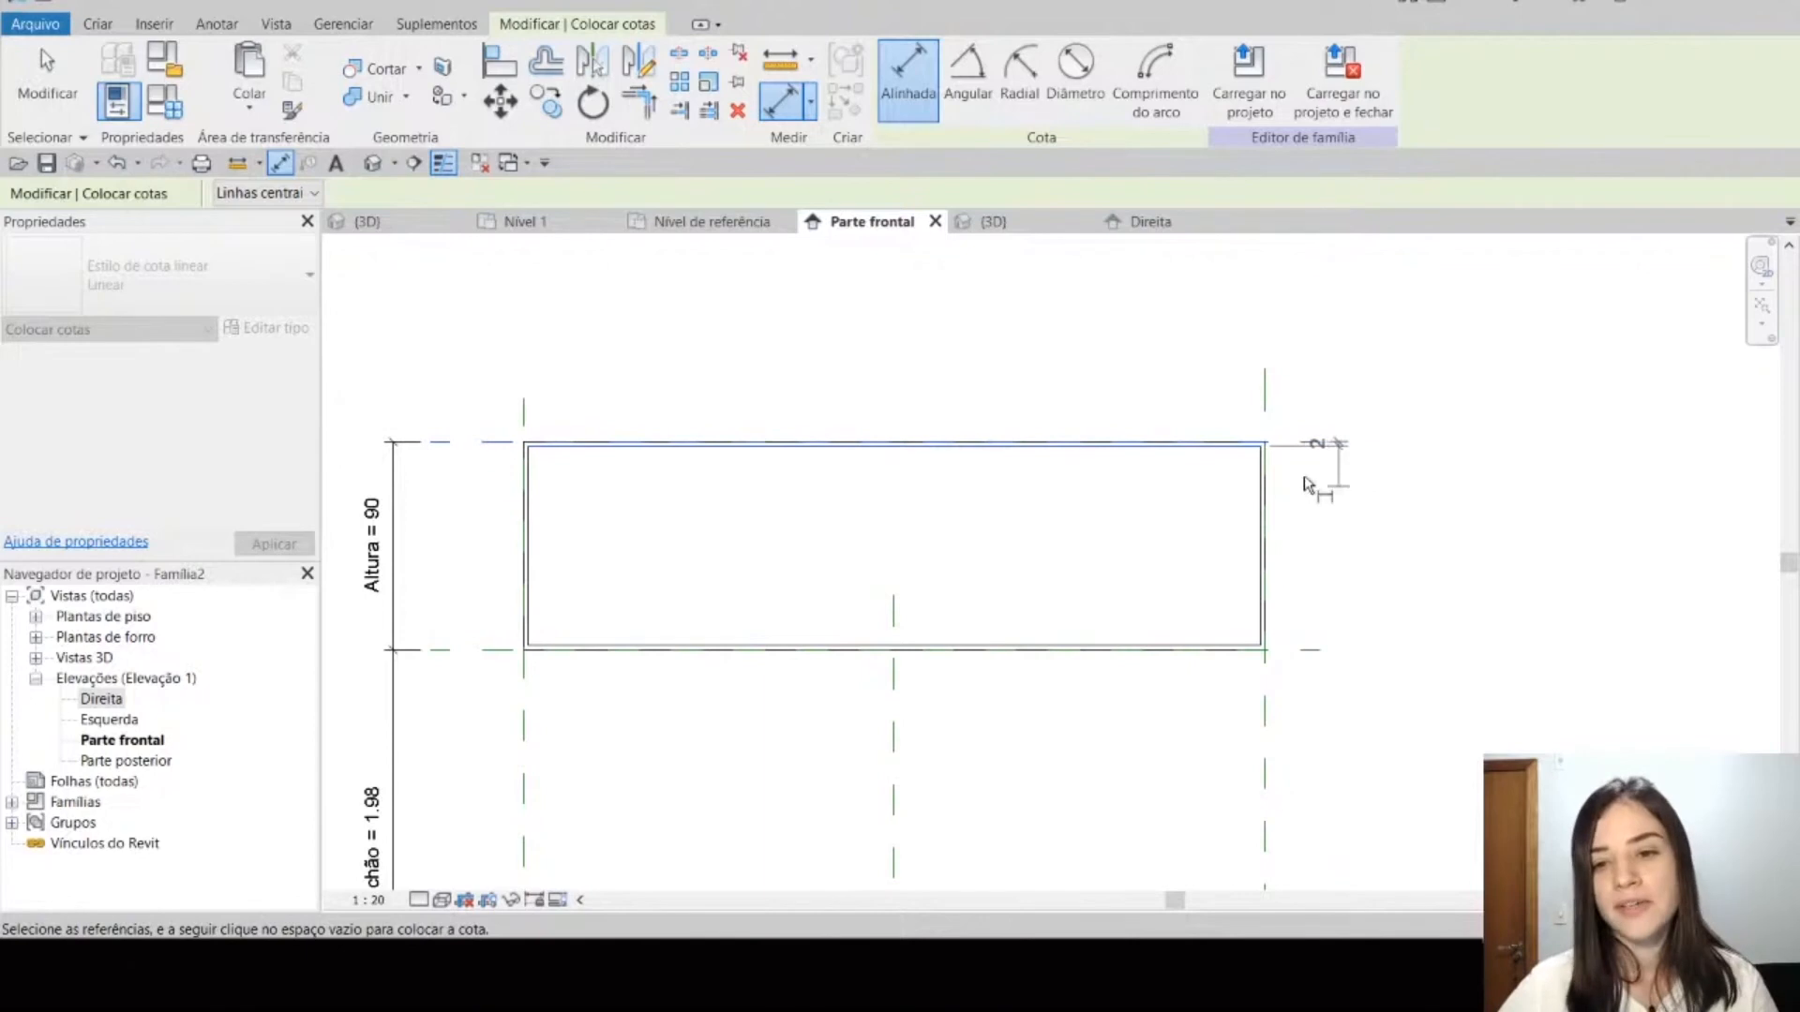
left_click(1244, 459)
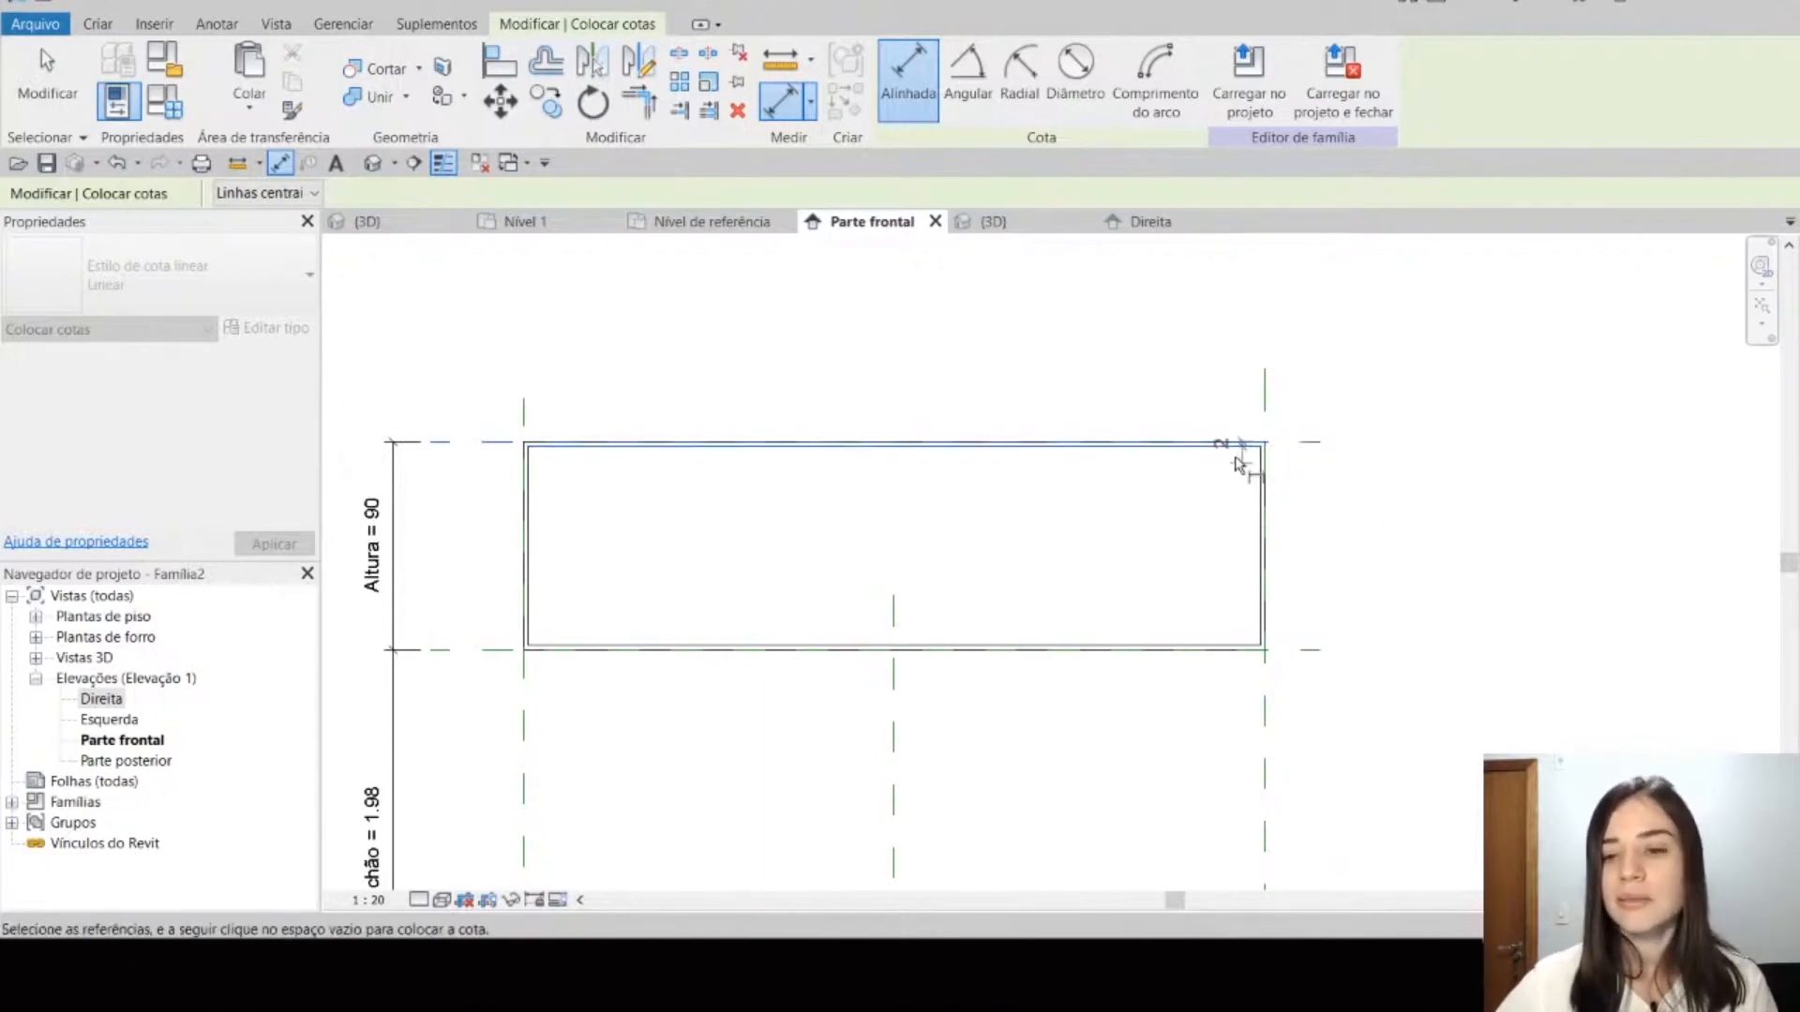
left_click(1380, 511)
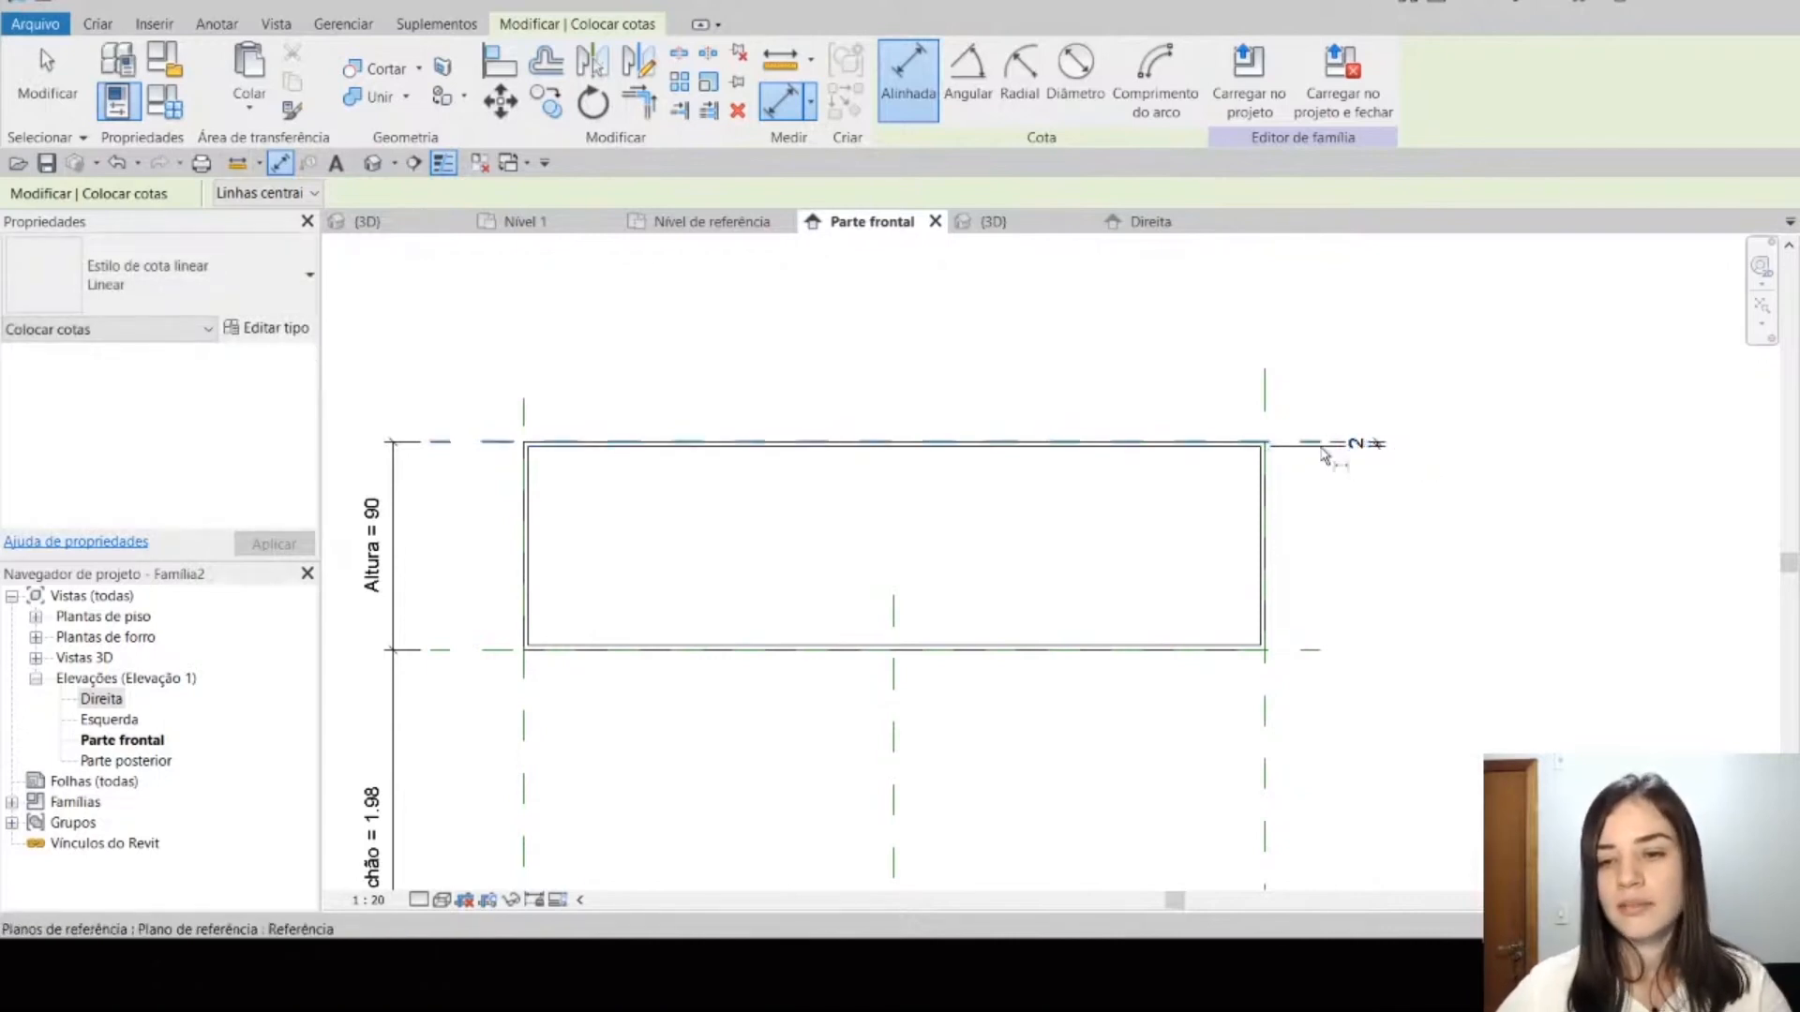
key("Escape")
key("Escape")
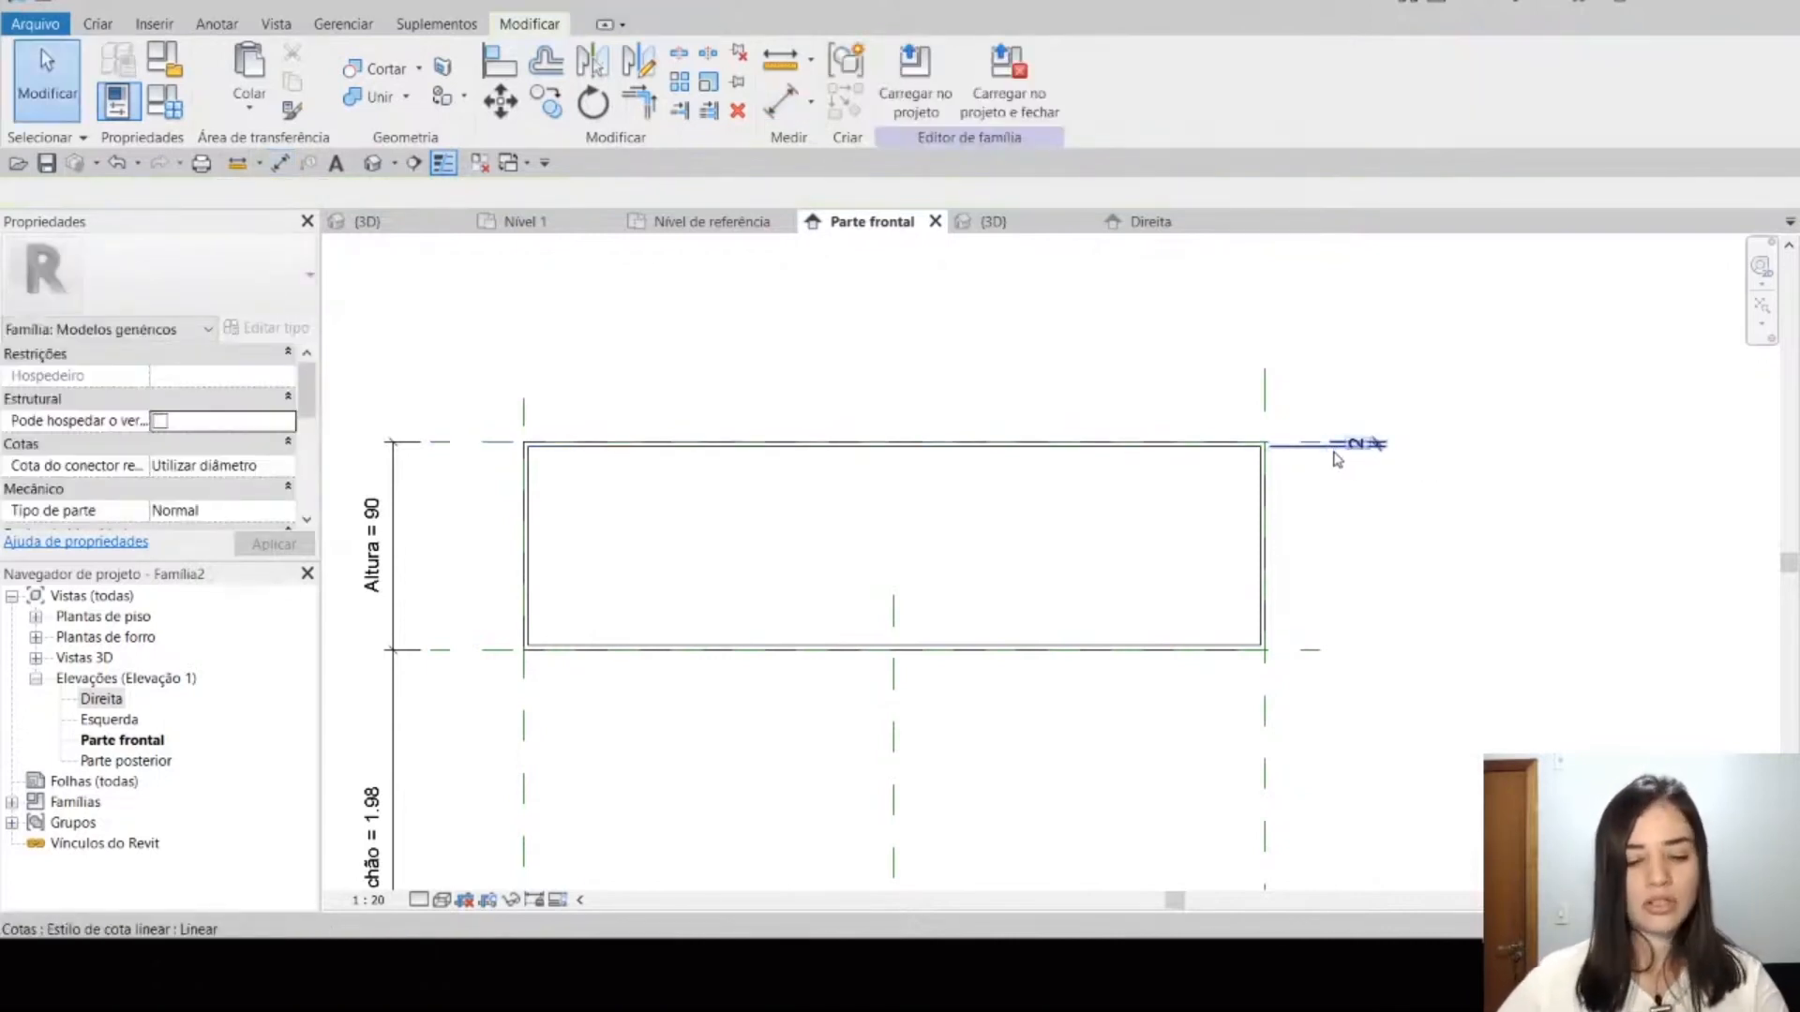
Step: Dimension the right wall's thickness from the Direita reference plane to the inner right edge, placing the dimension below the profile
key("d")
key("i")
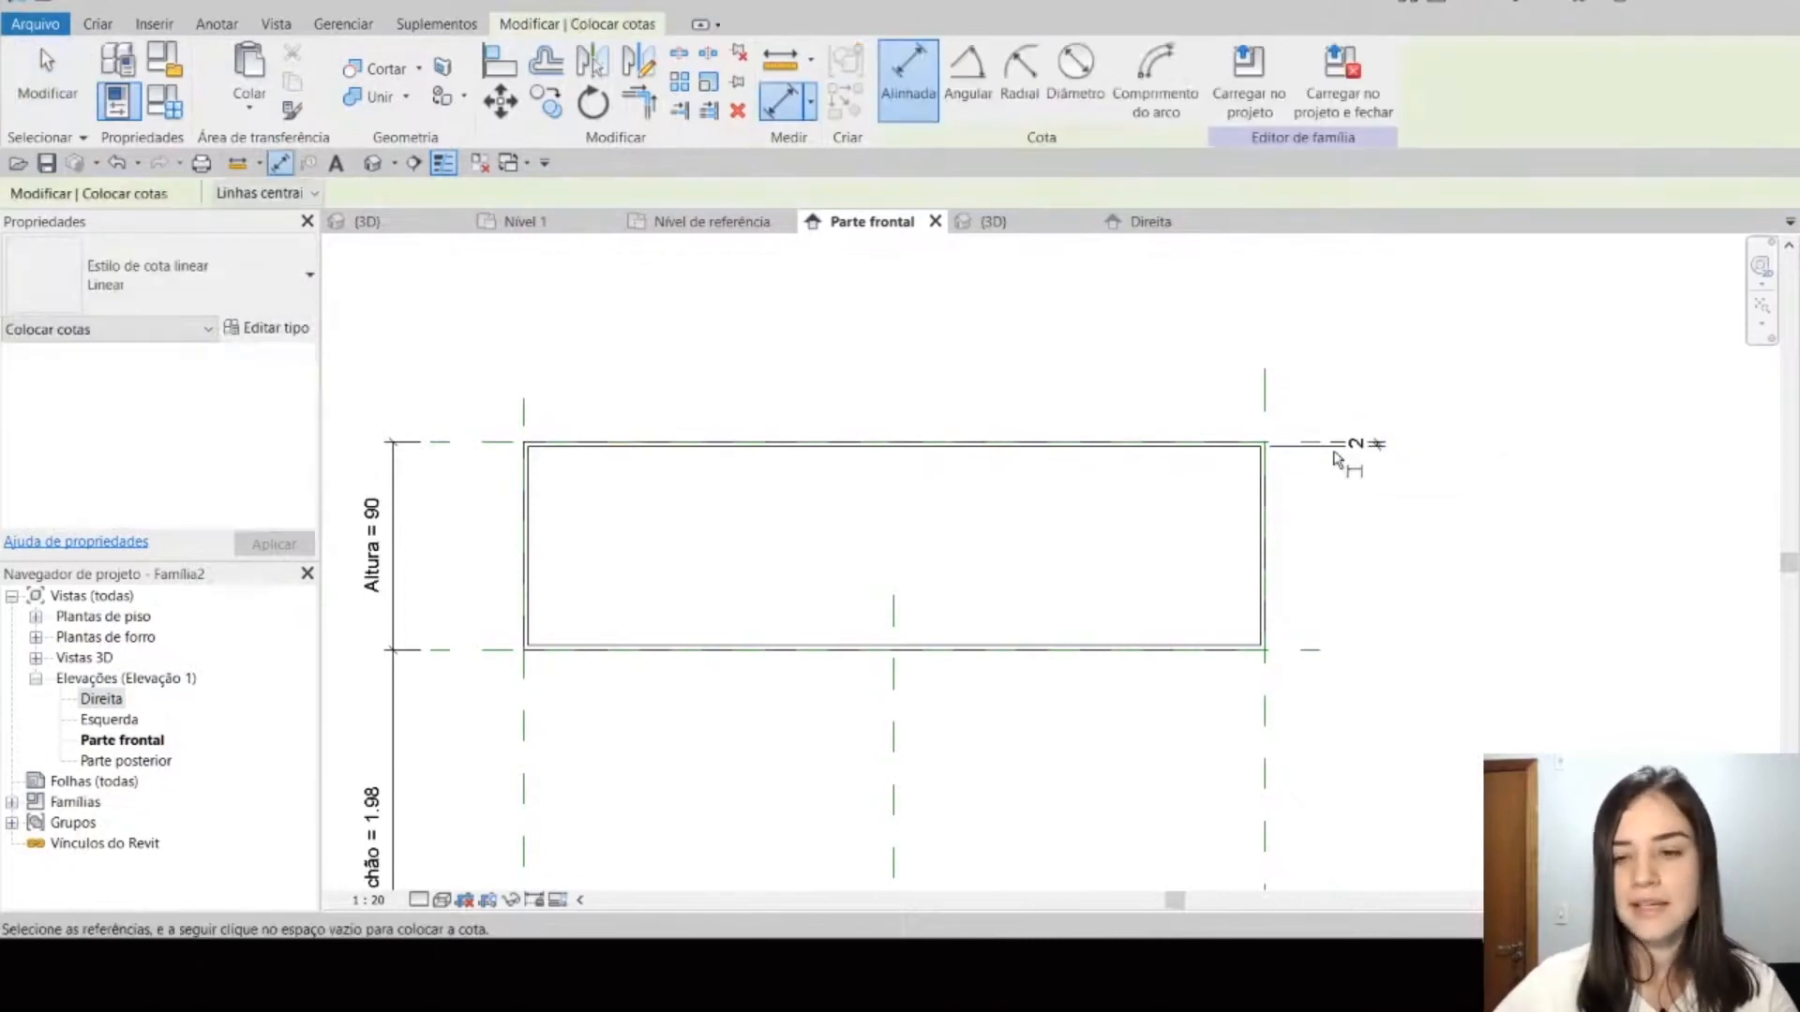
left_click(1262, 750)
scroll(1286, 609, "up", 4)
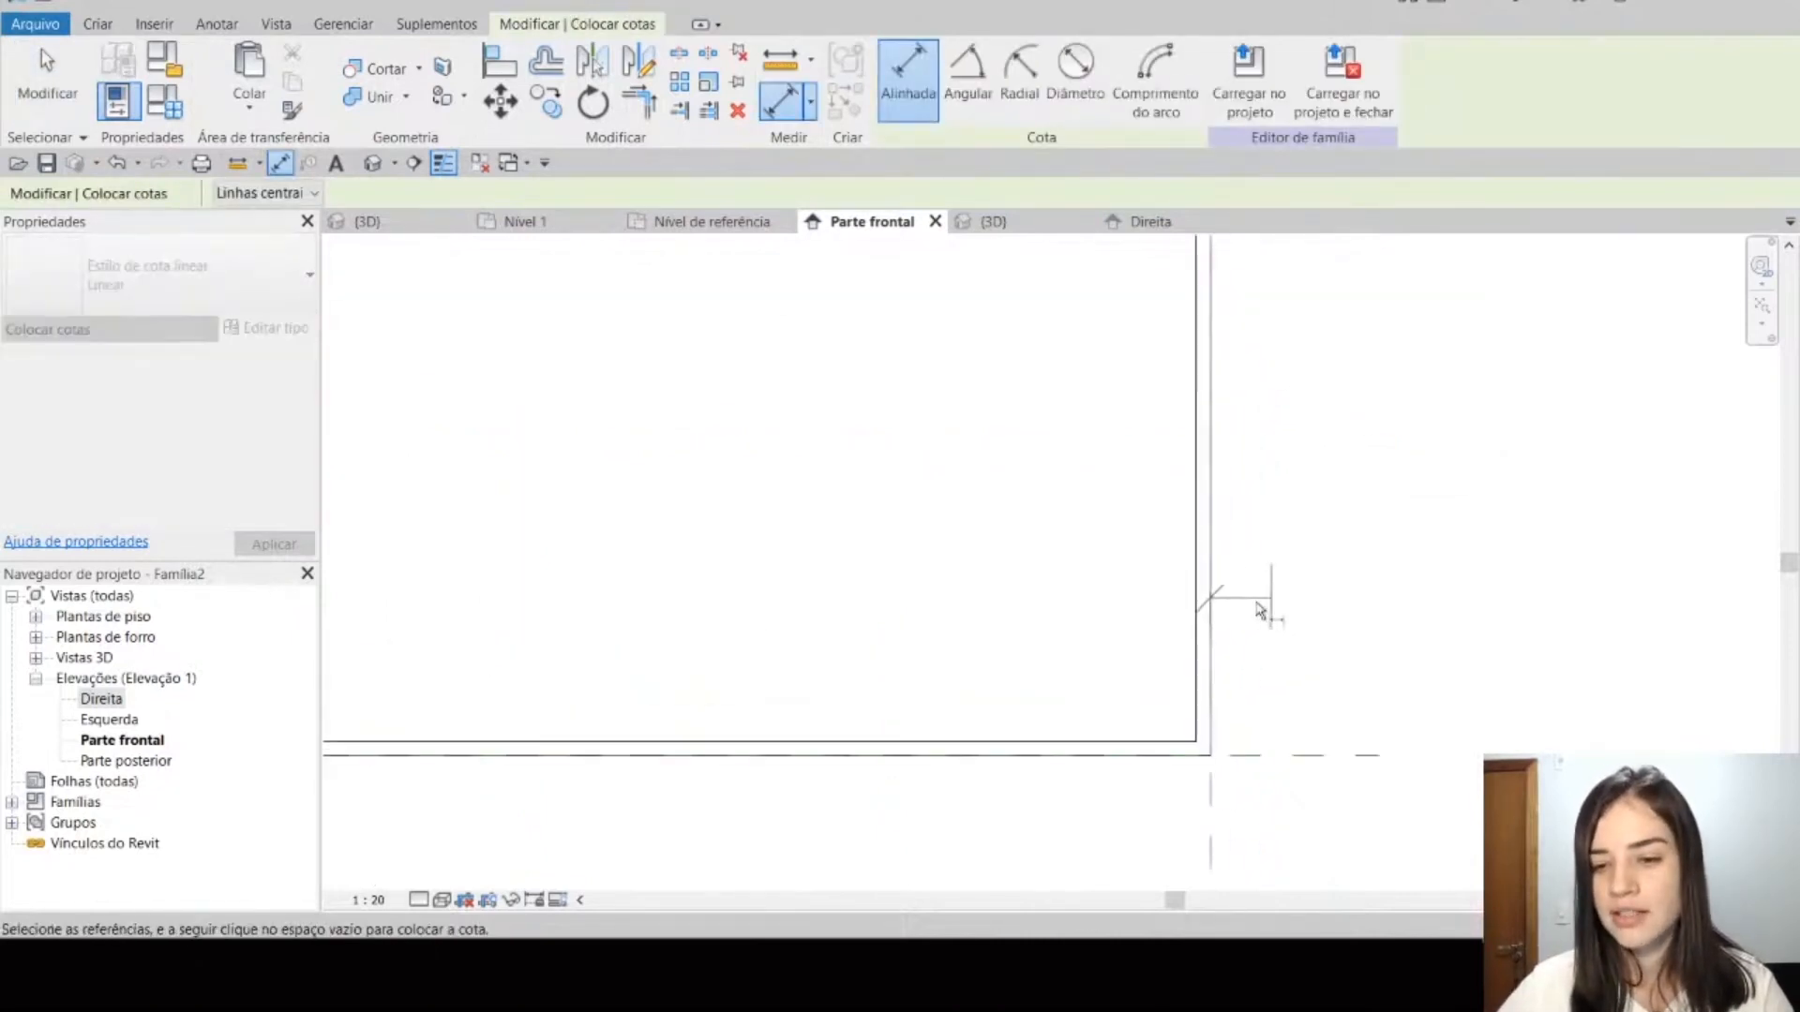
left_click(1190, 612)
scroll(1191, 612, "down", 4)
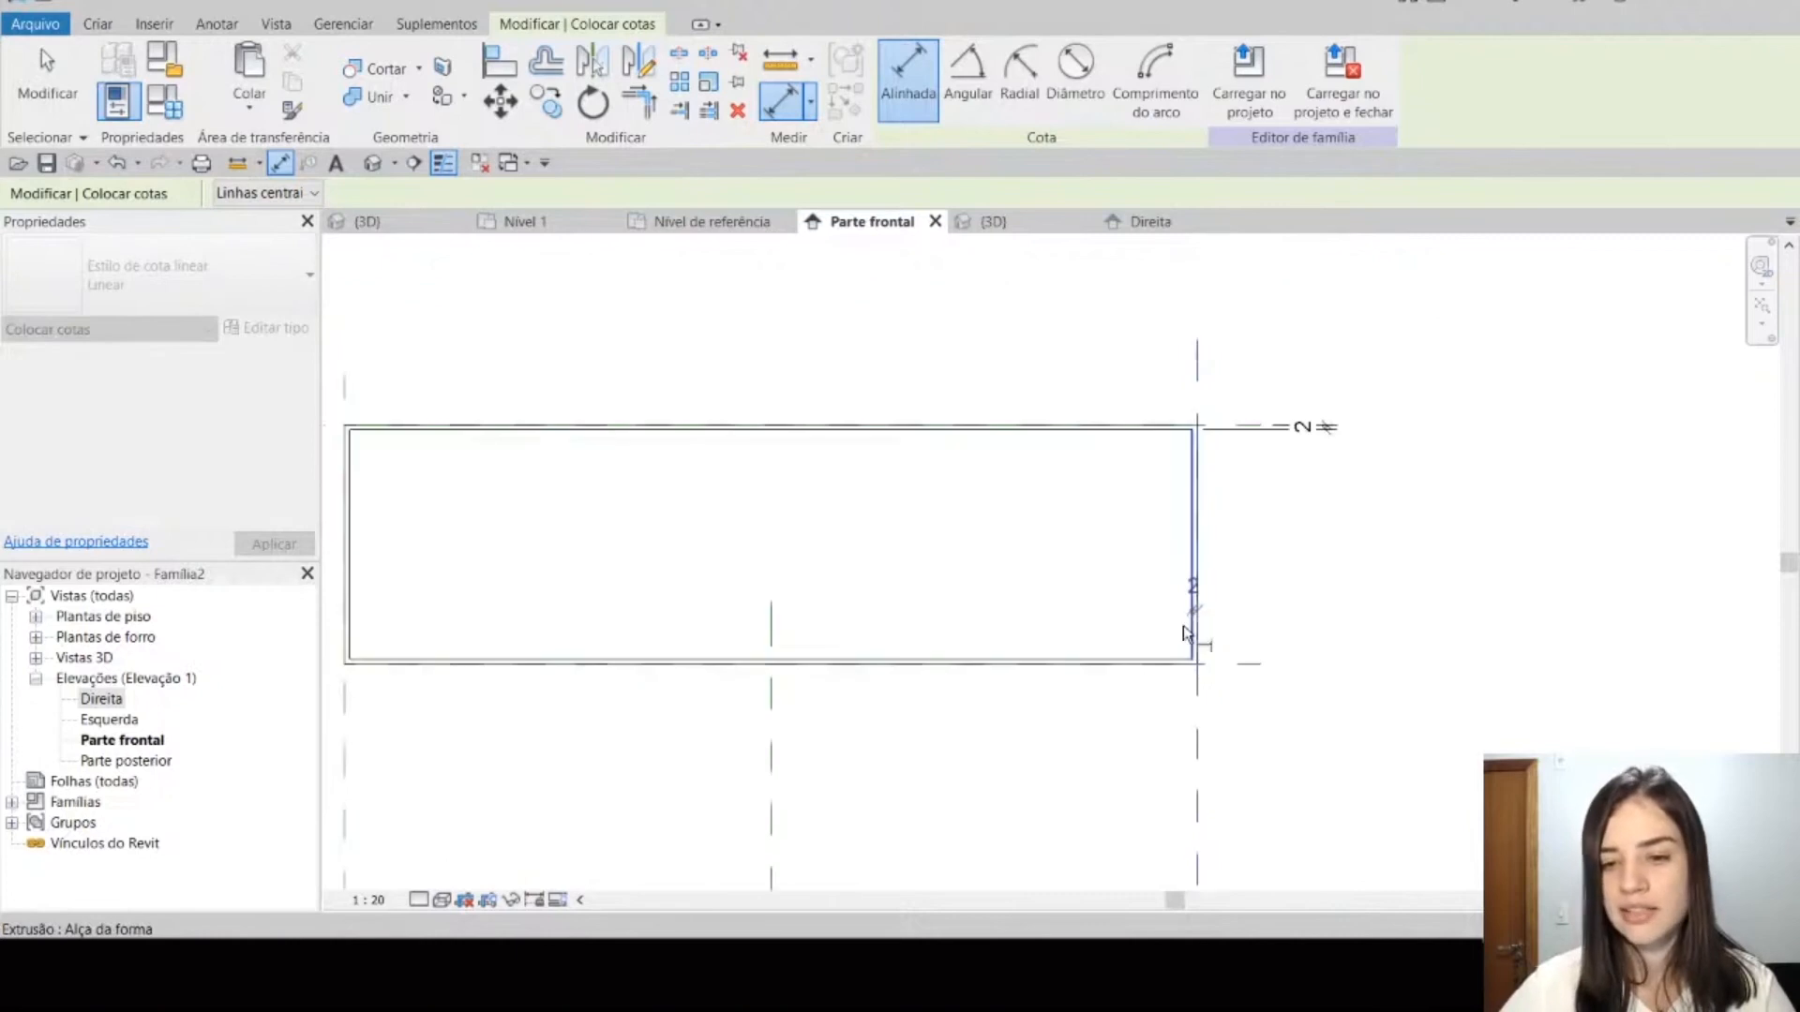
left_click(1160, 733)
Step: Dimension the left wall's thickness from the Esquerda reference plane to the inner left edge, placing the dimension below the profile
middle_click_drag(915, 735, 1121, 791)
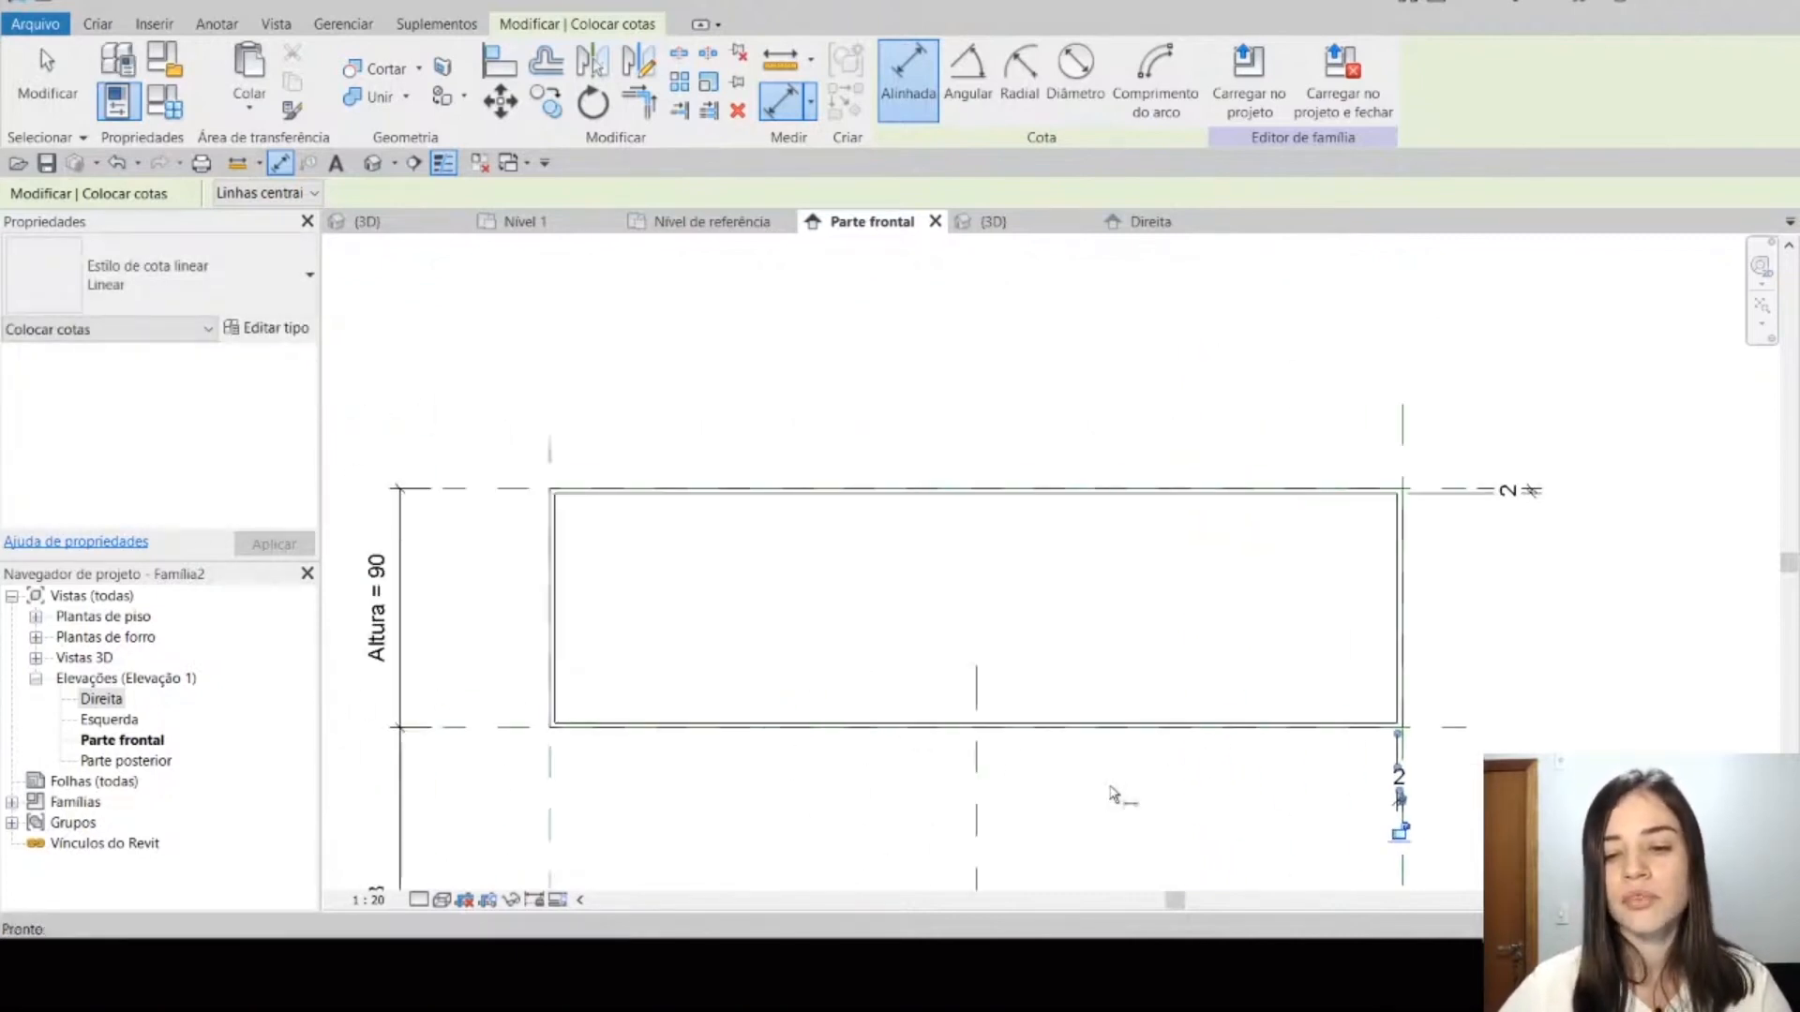
middle_click_drag(713, 807, 764, 754)
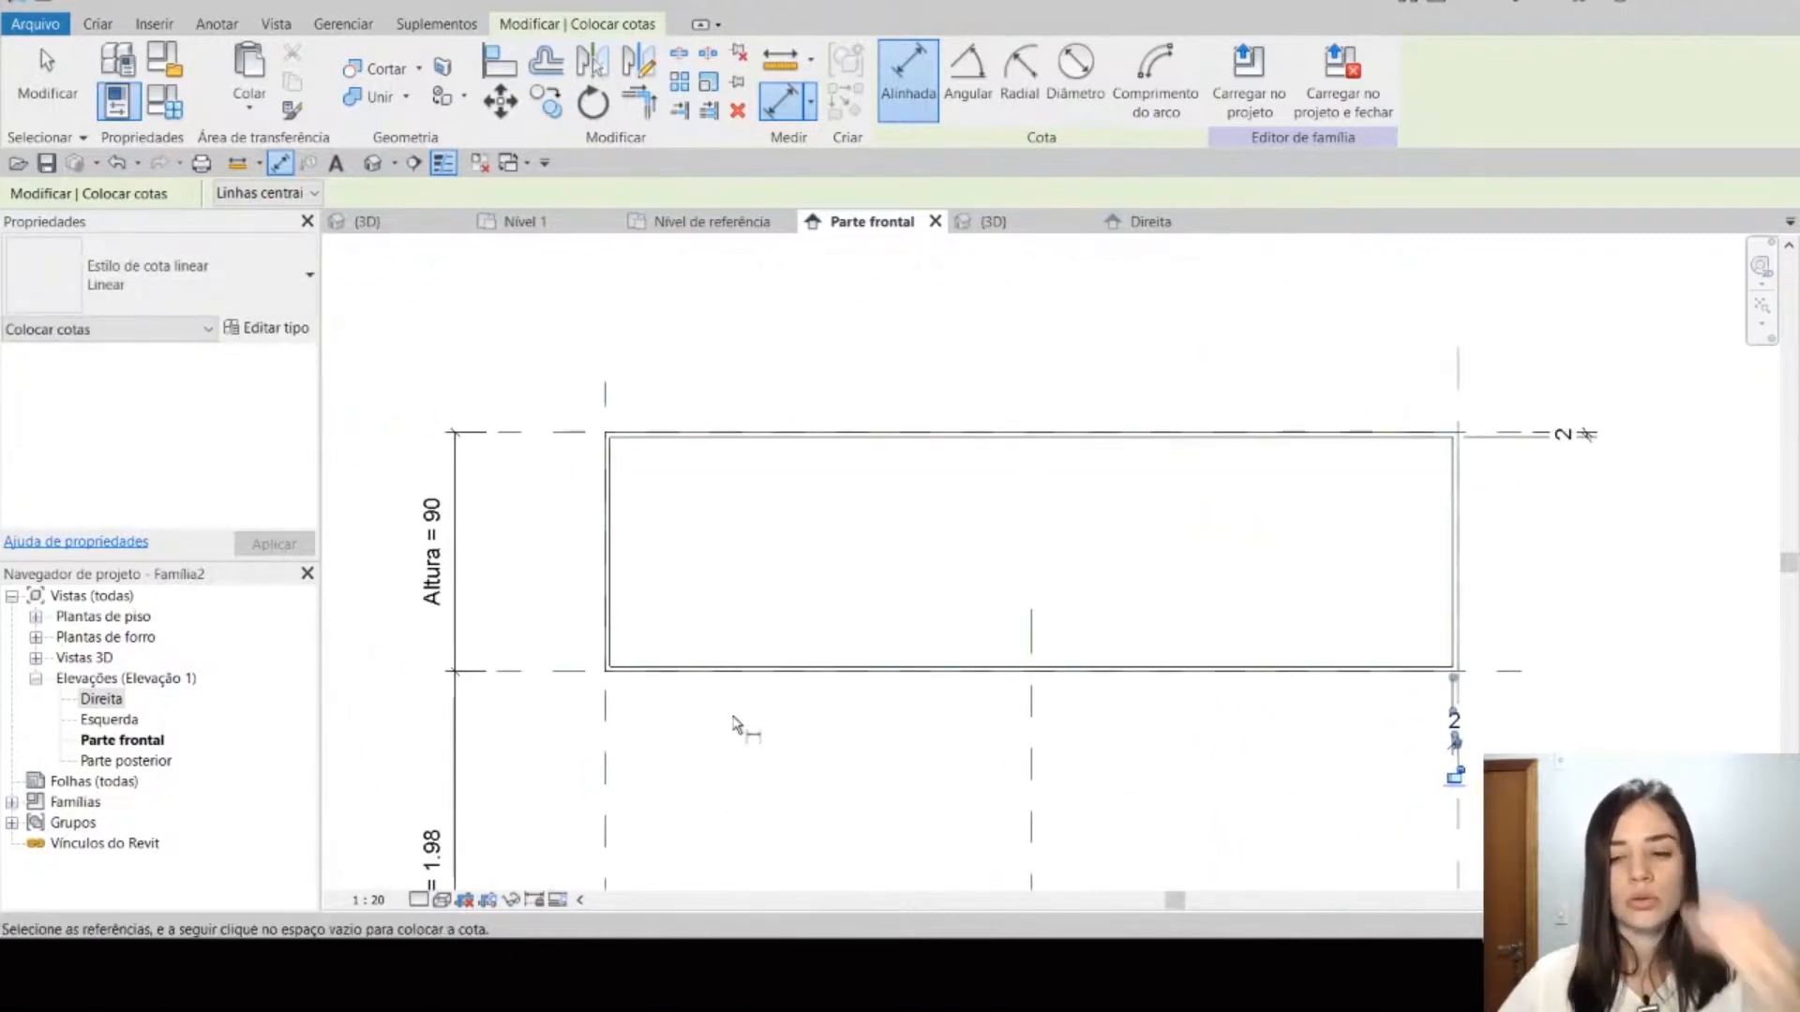
left_click(606, 747)
left_click(610, 600)
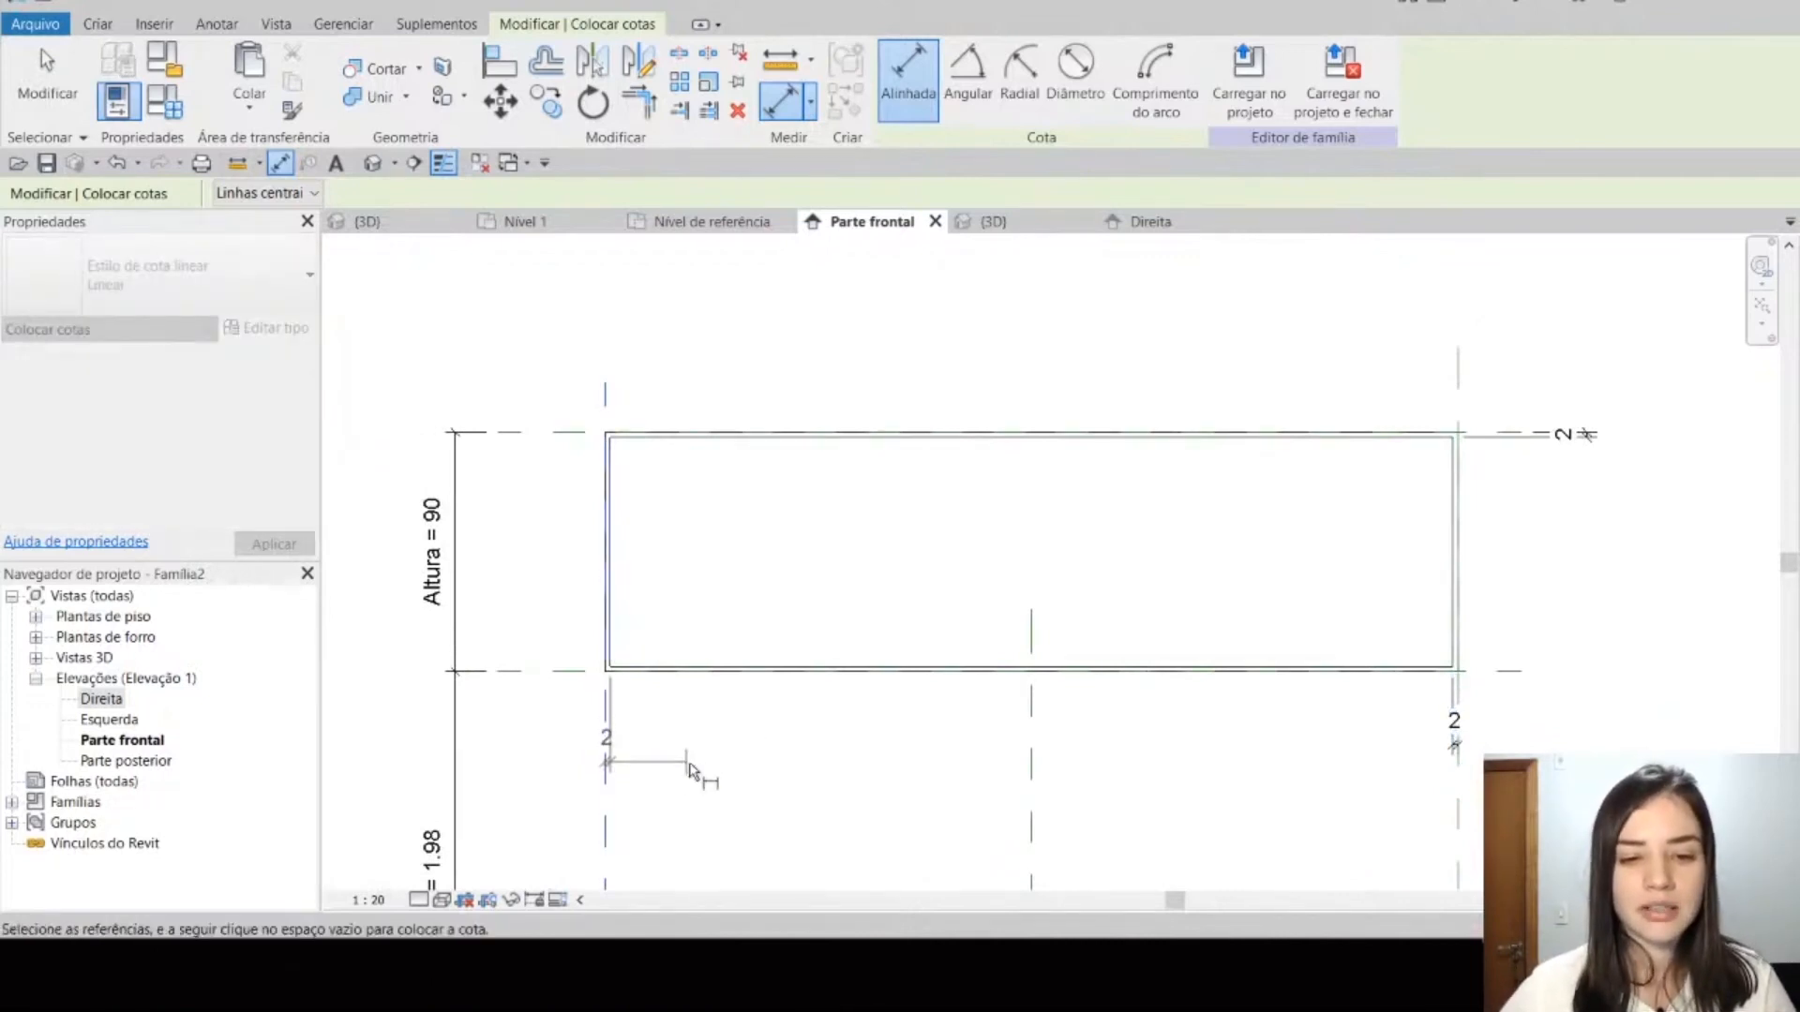
left_click(694, 761)
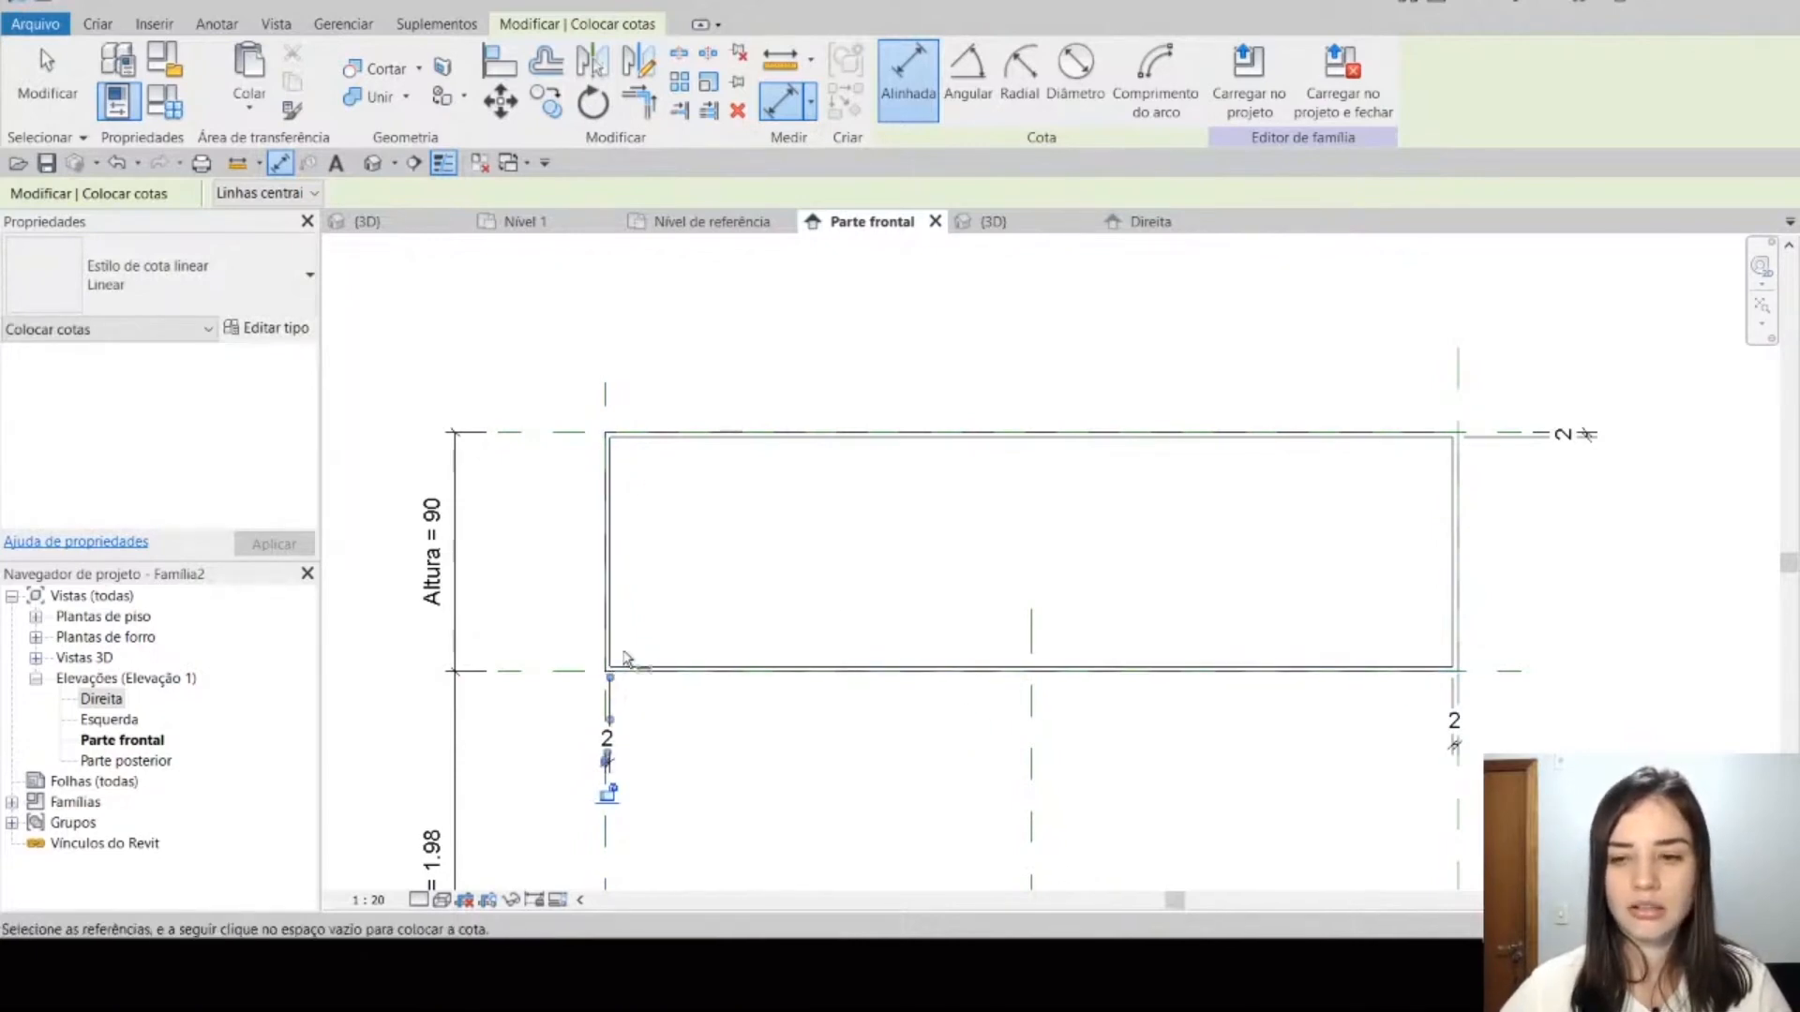
Step: Dimension the bottom wall's thickness from the lower reference plane to the inner bottom edge, placing the dimension left of the profile
scroll(604, 693, "up", 2)
scroll(600, 664, "up", 1)
left_click(557, 663)
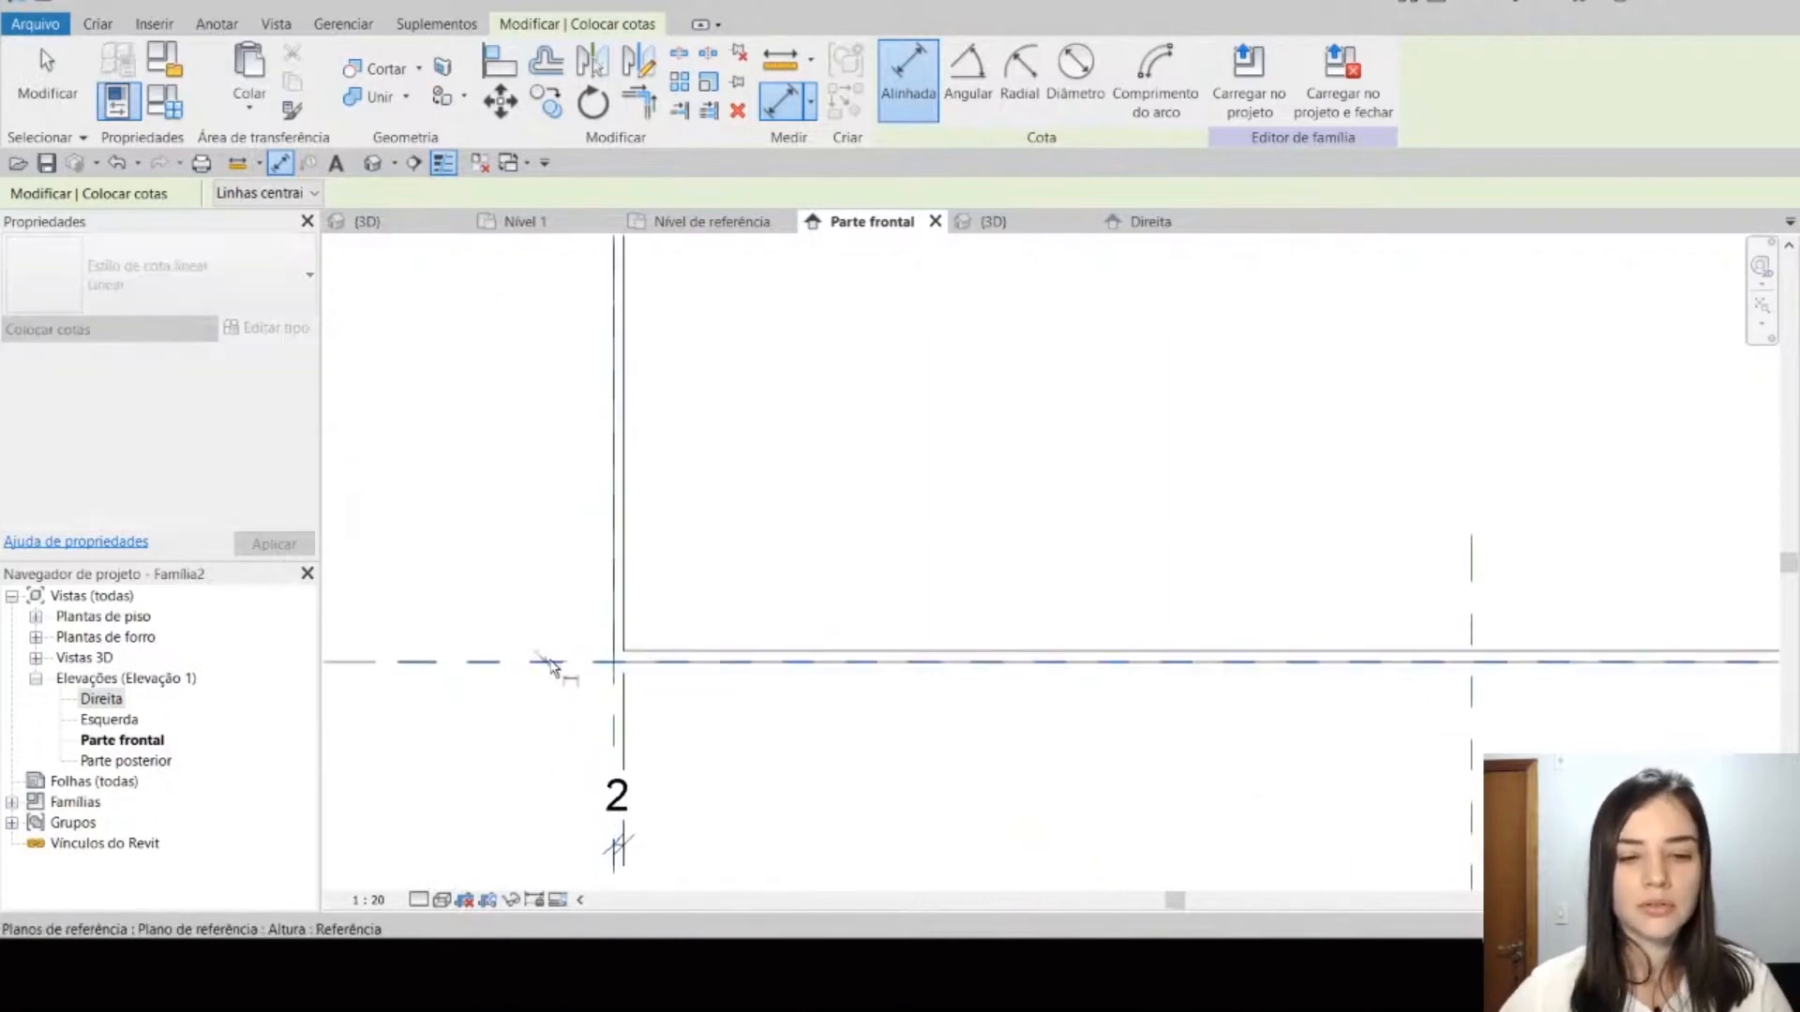
left_click(689, 656)
scroll(694, 656, "down", 3)
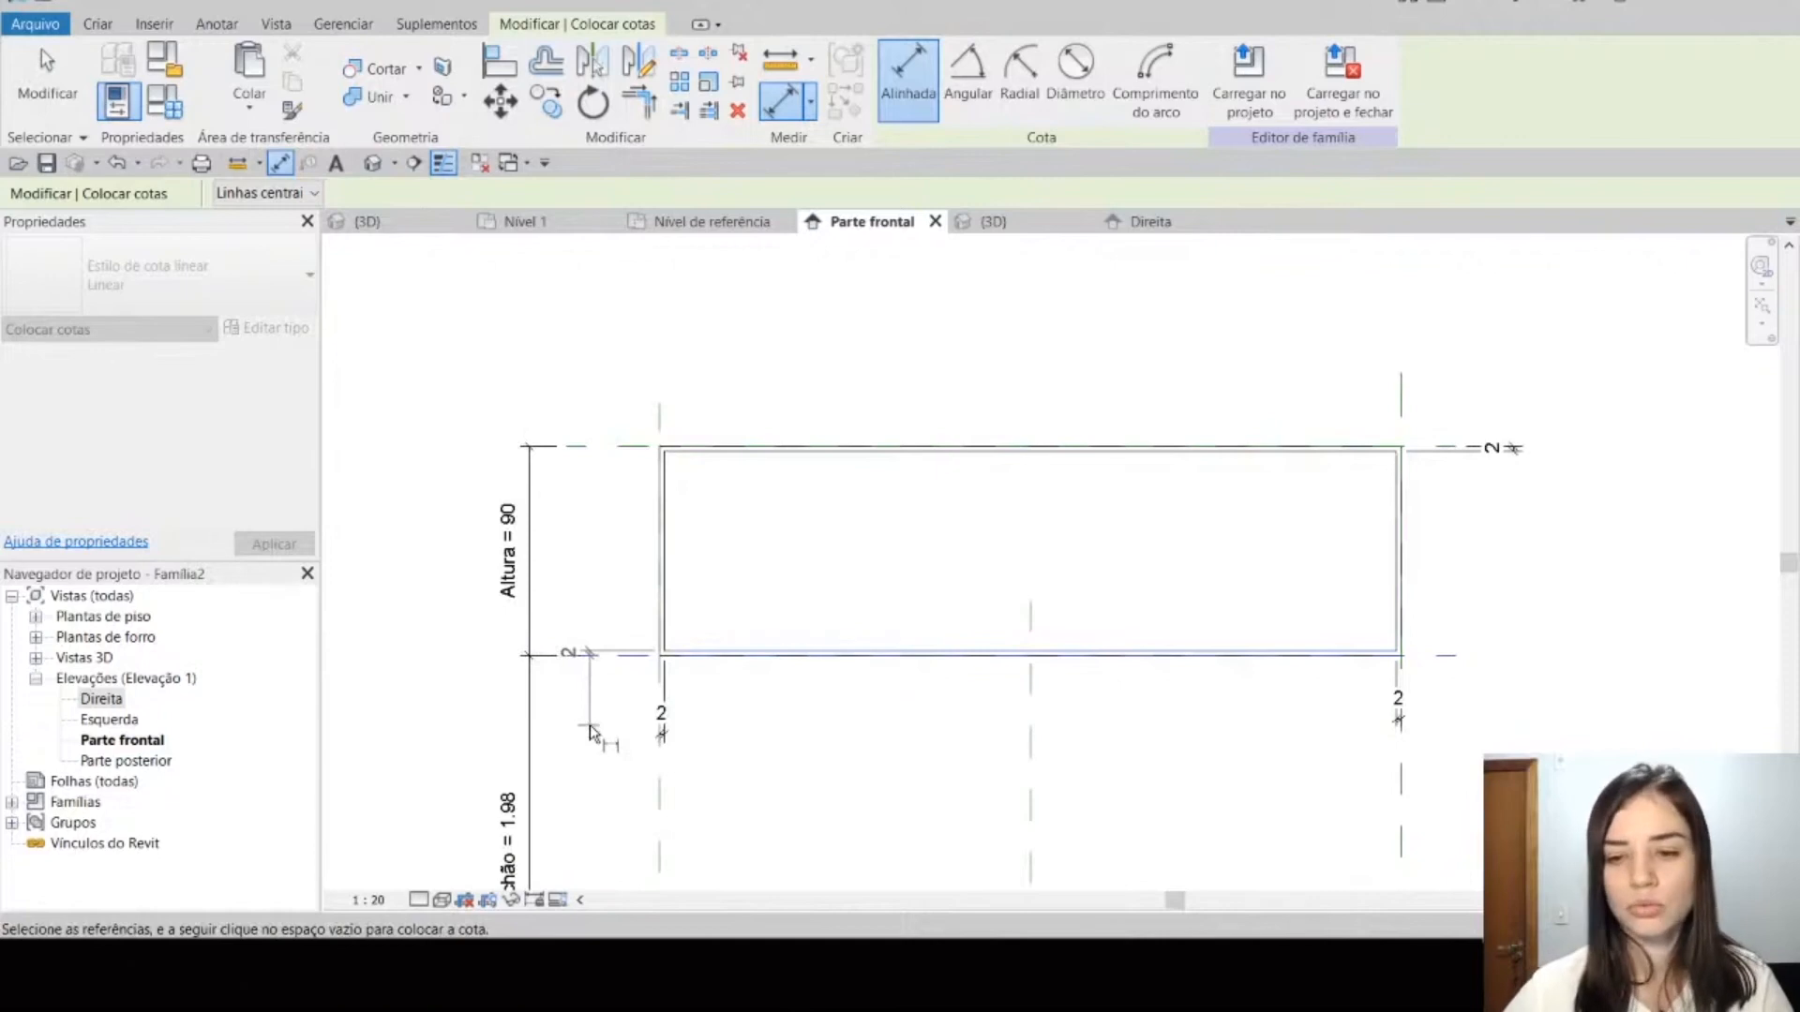
left_click(591, 732)
key("Escape")
middle_click_drag(815, 695, 761, 706)
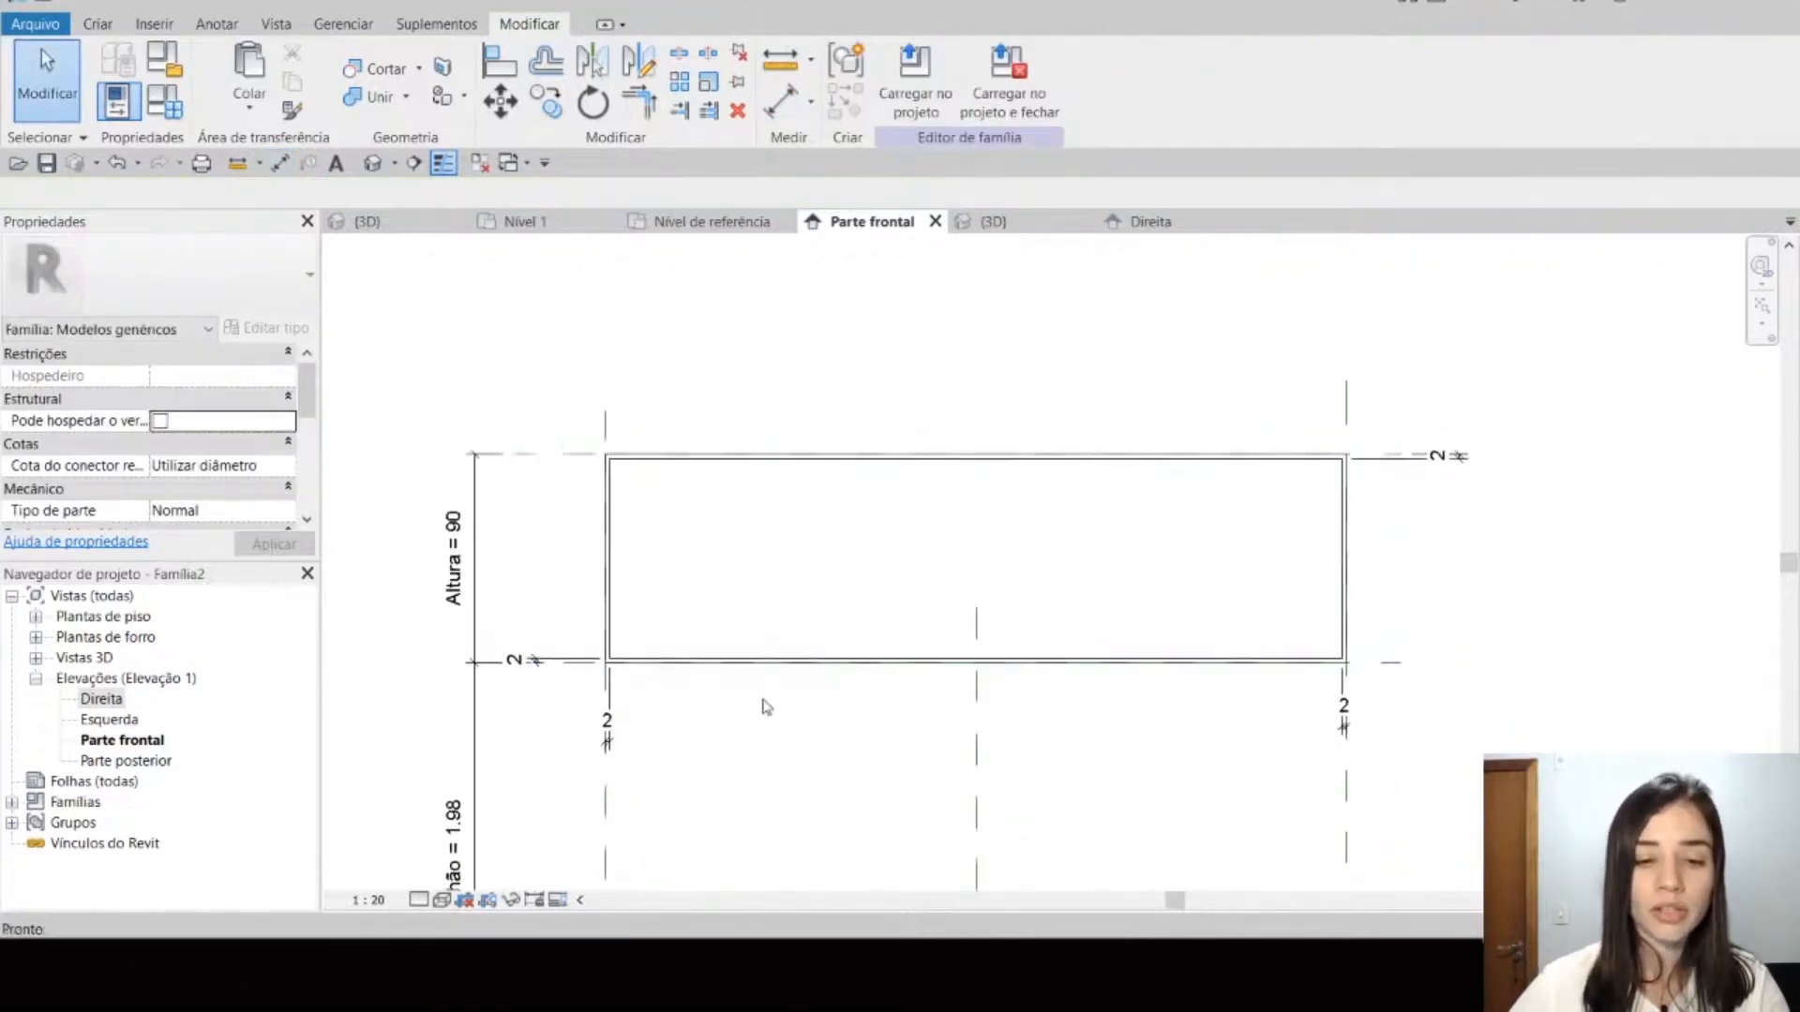
Step: Label all four wall-thickness dimensions with a new instance parameter named Espessura da Chapa, grouped under Cotas
scroll(759, 707, "up", 1)
left_click(1548, 423)
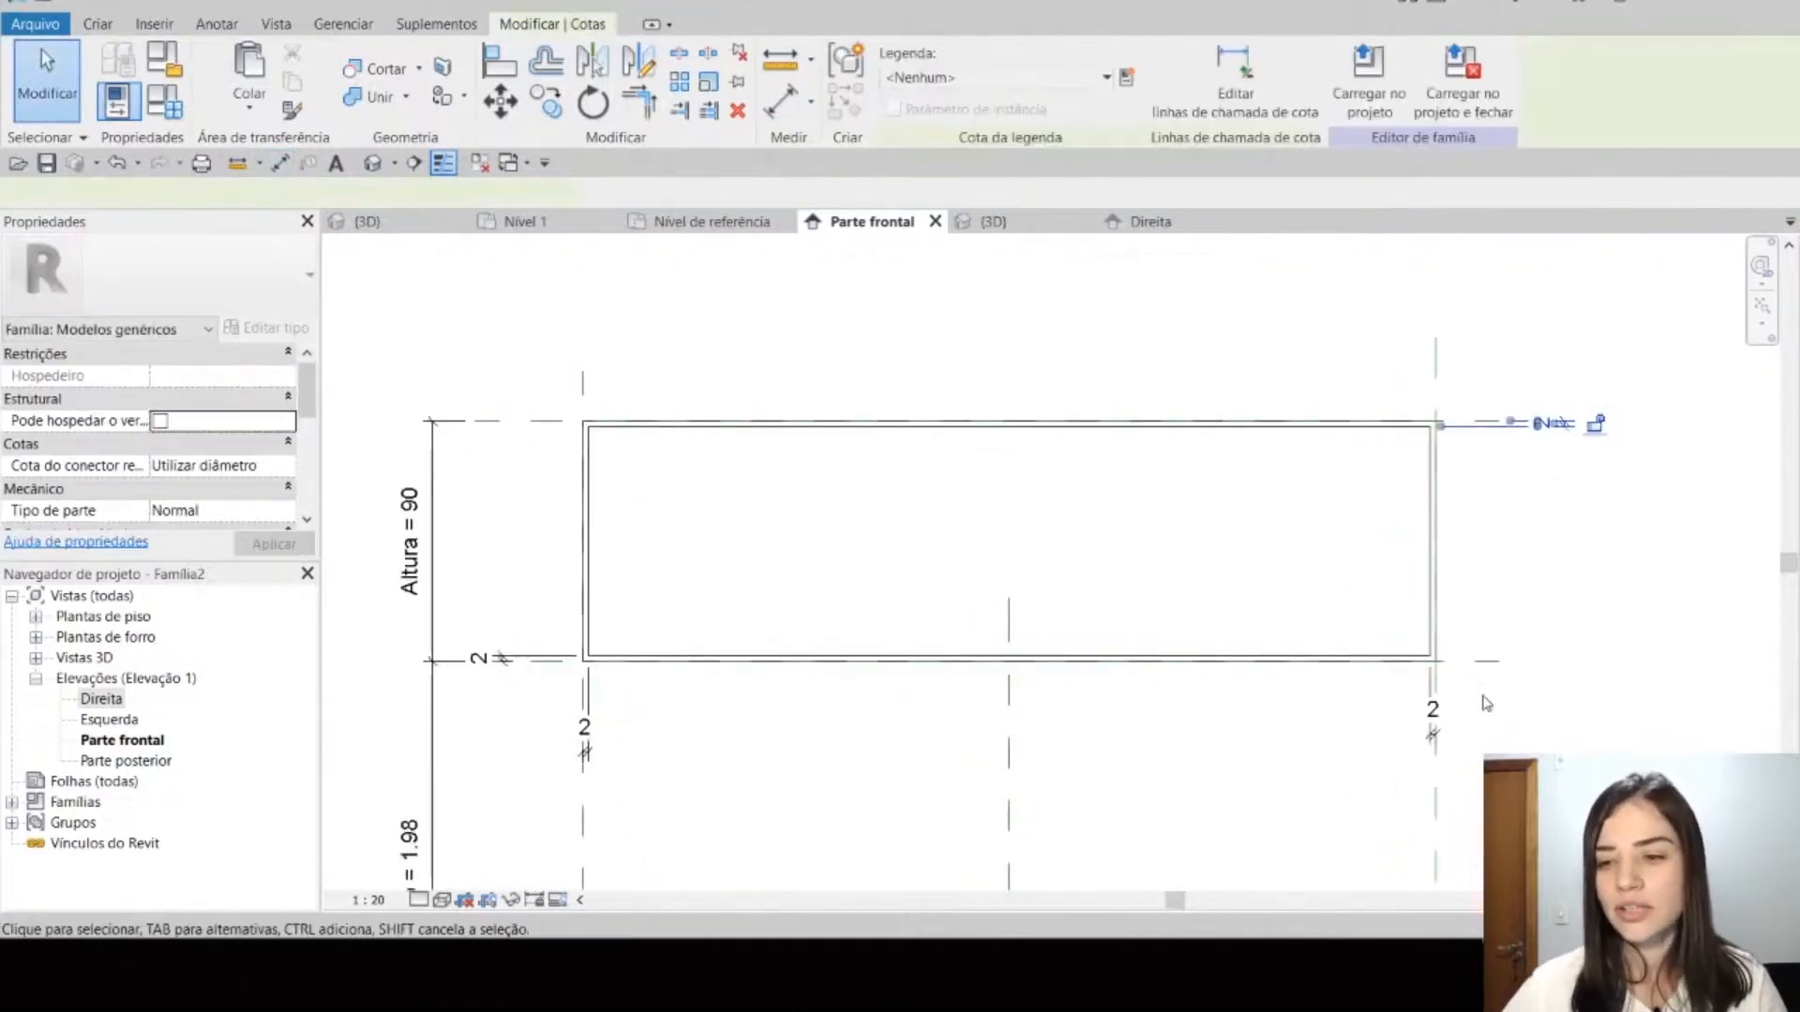
left_click(1437, 743, "ctrl")
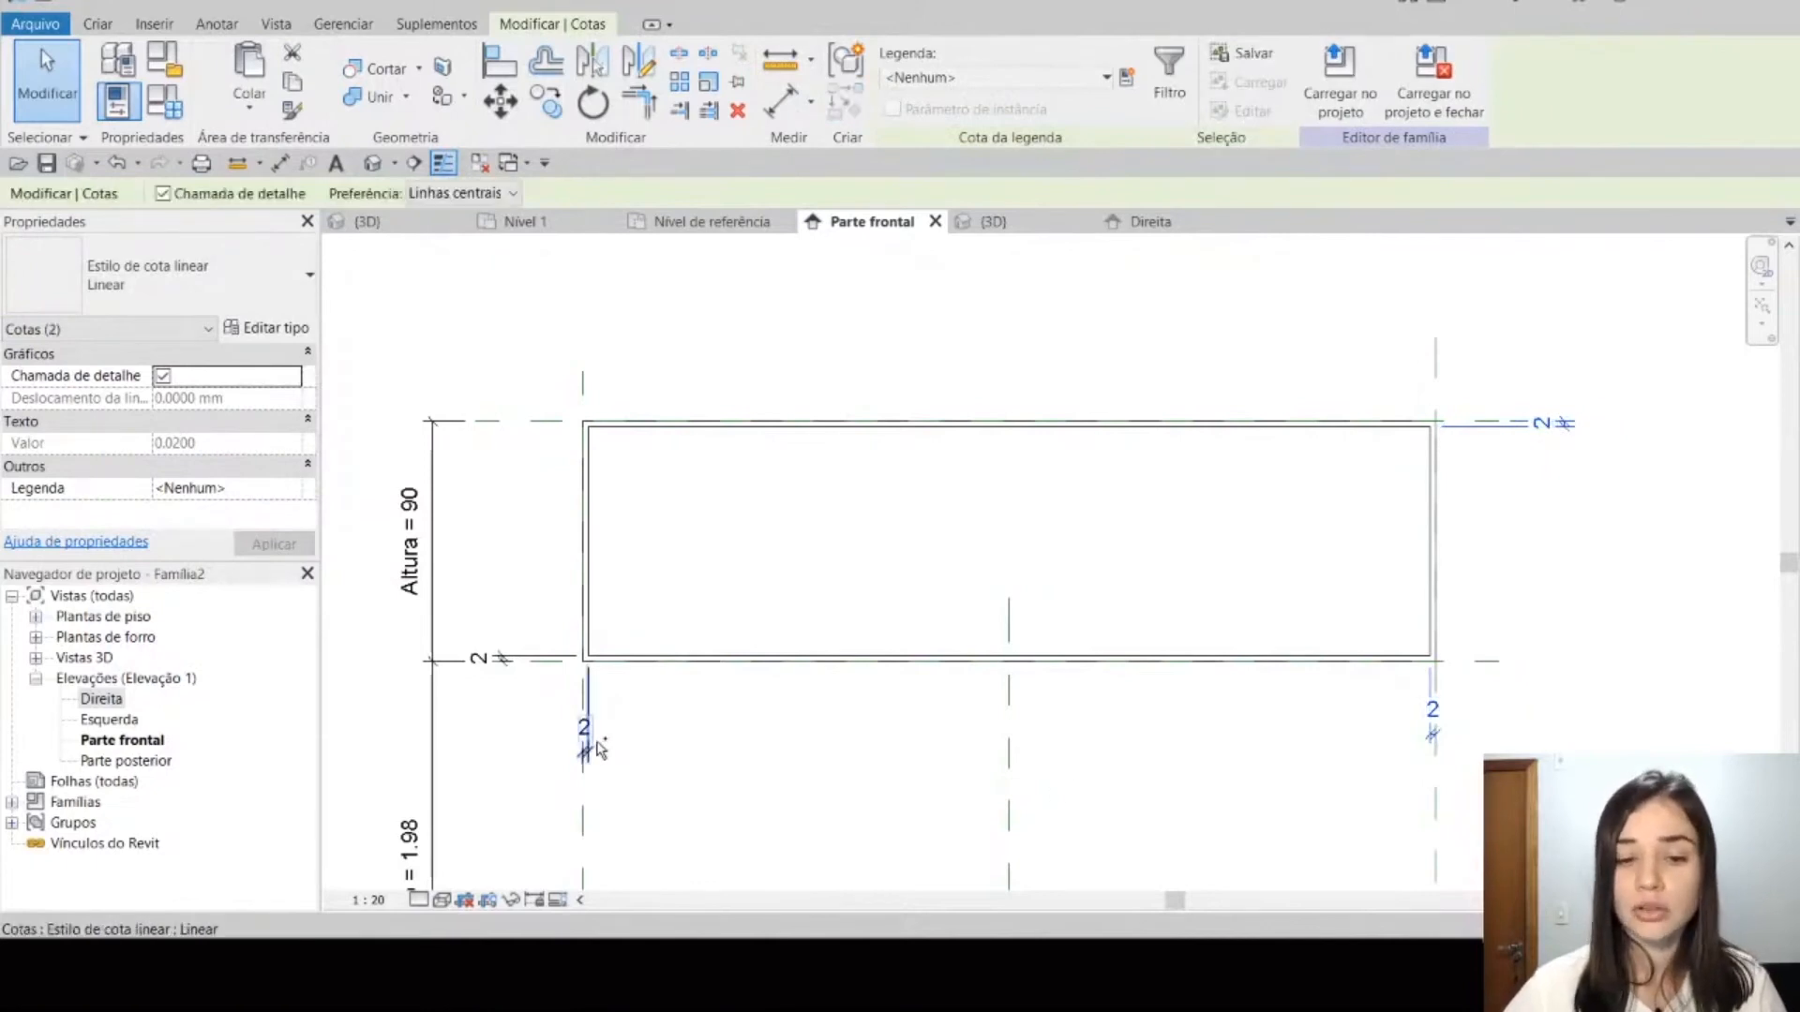
left_click(558, 719, "ctrl")
left_click(477, 660, "ctrl")
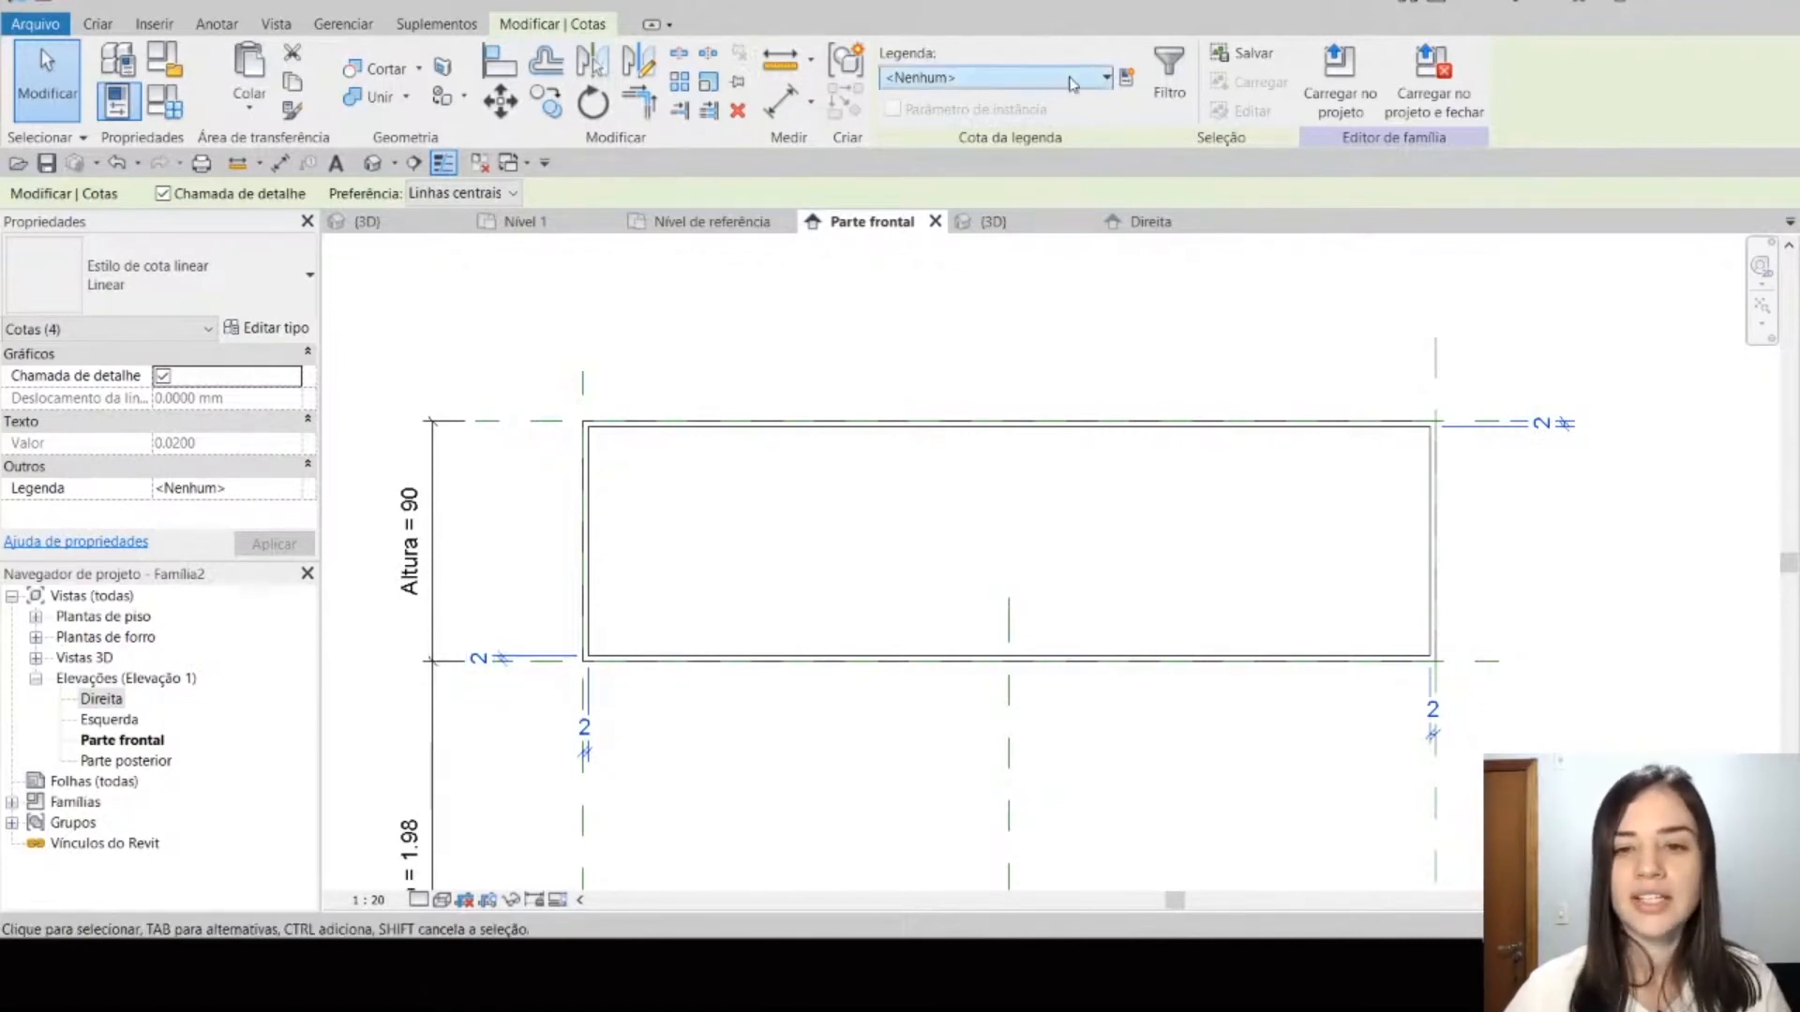
left_click(1128, 78)
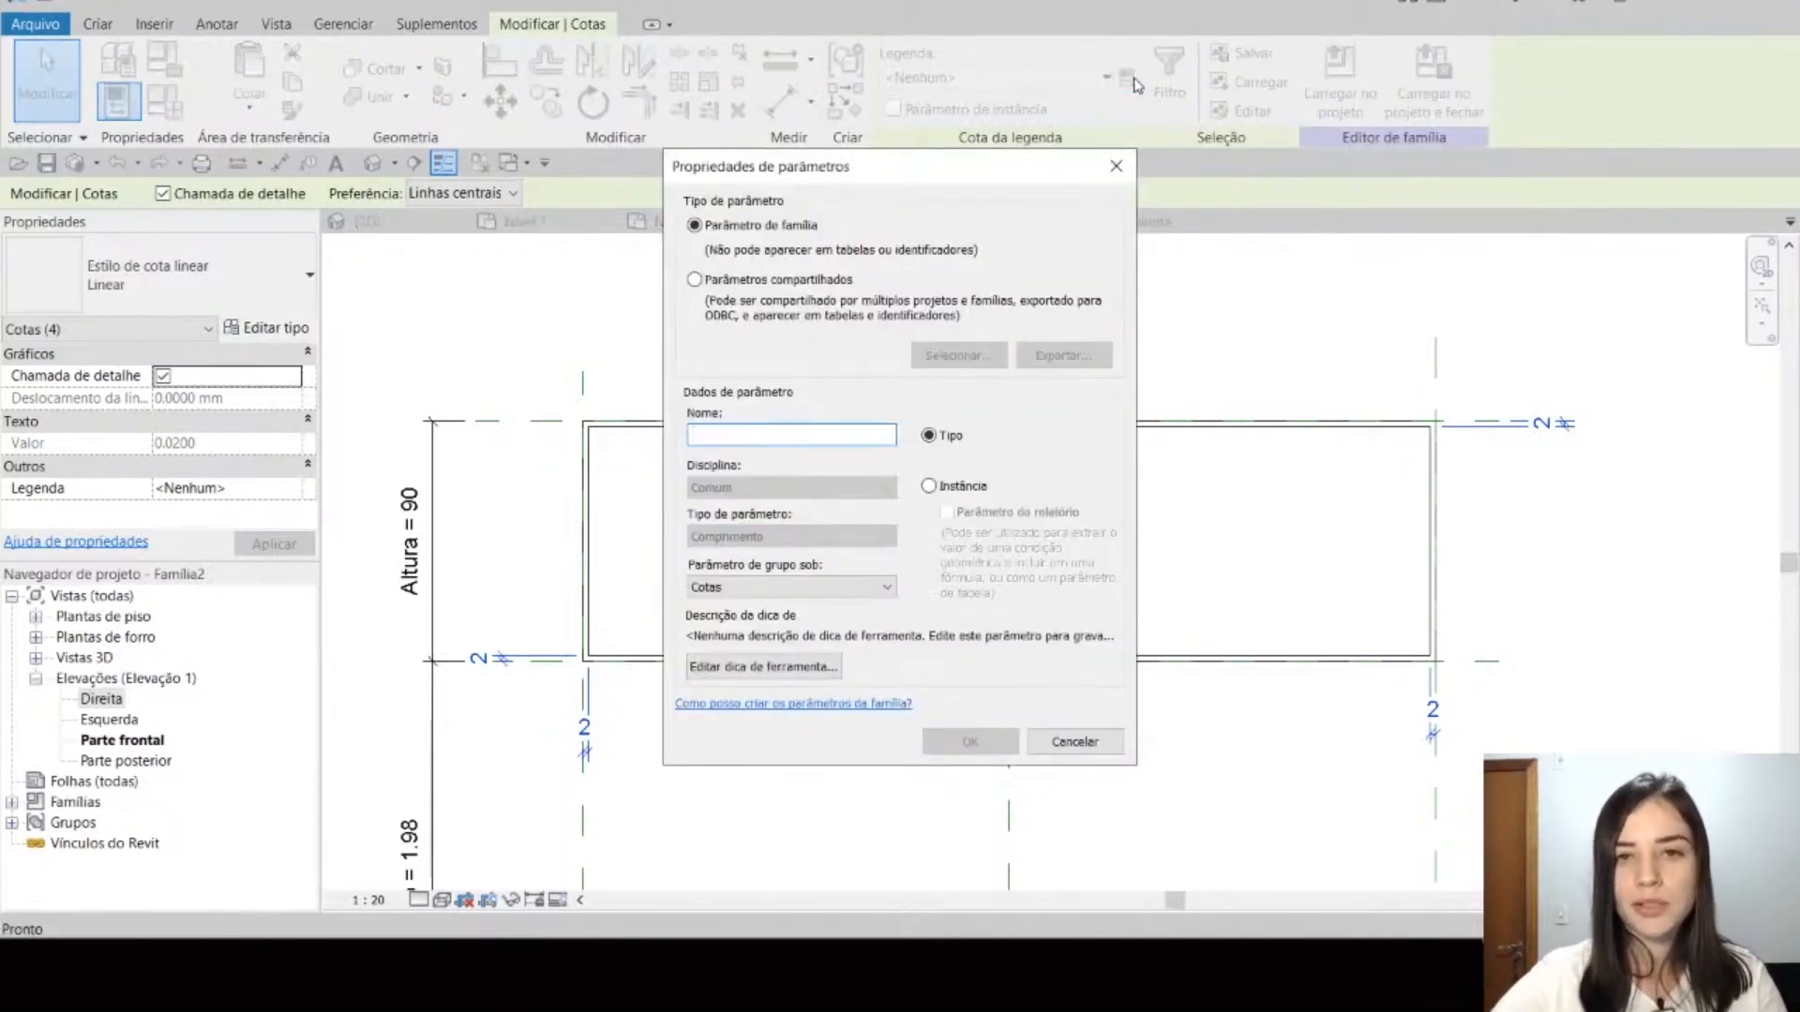
type("Epe")
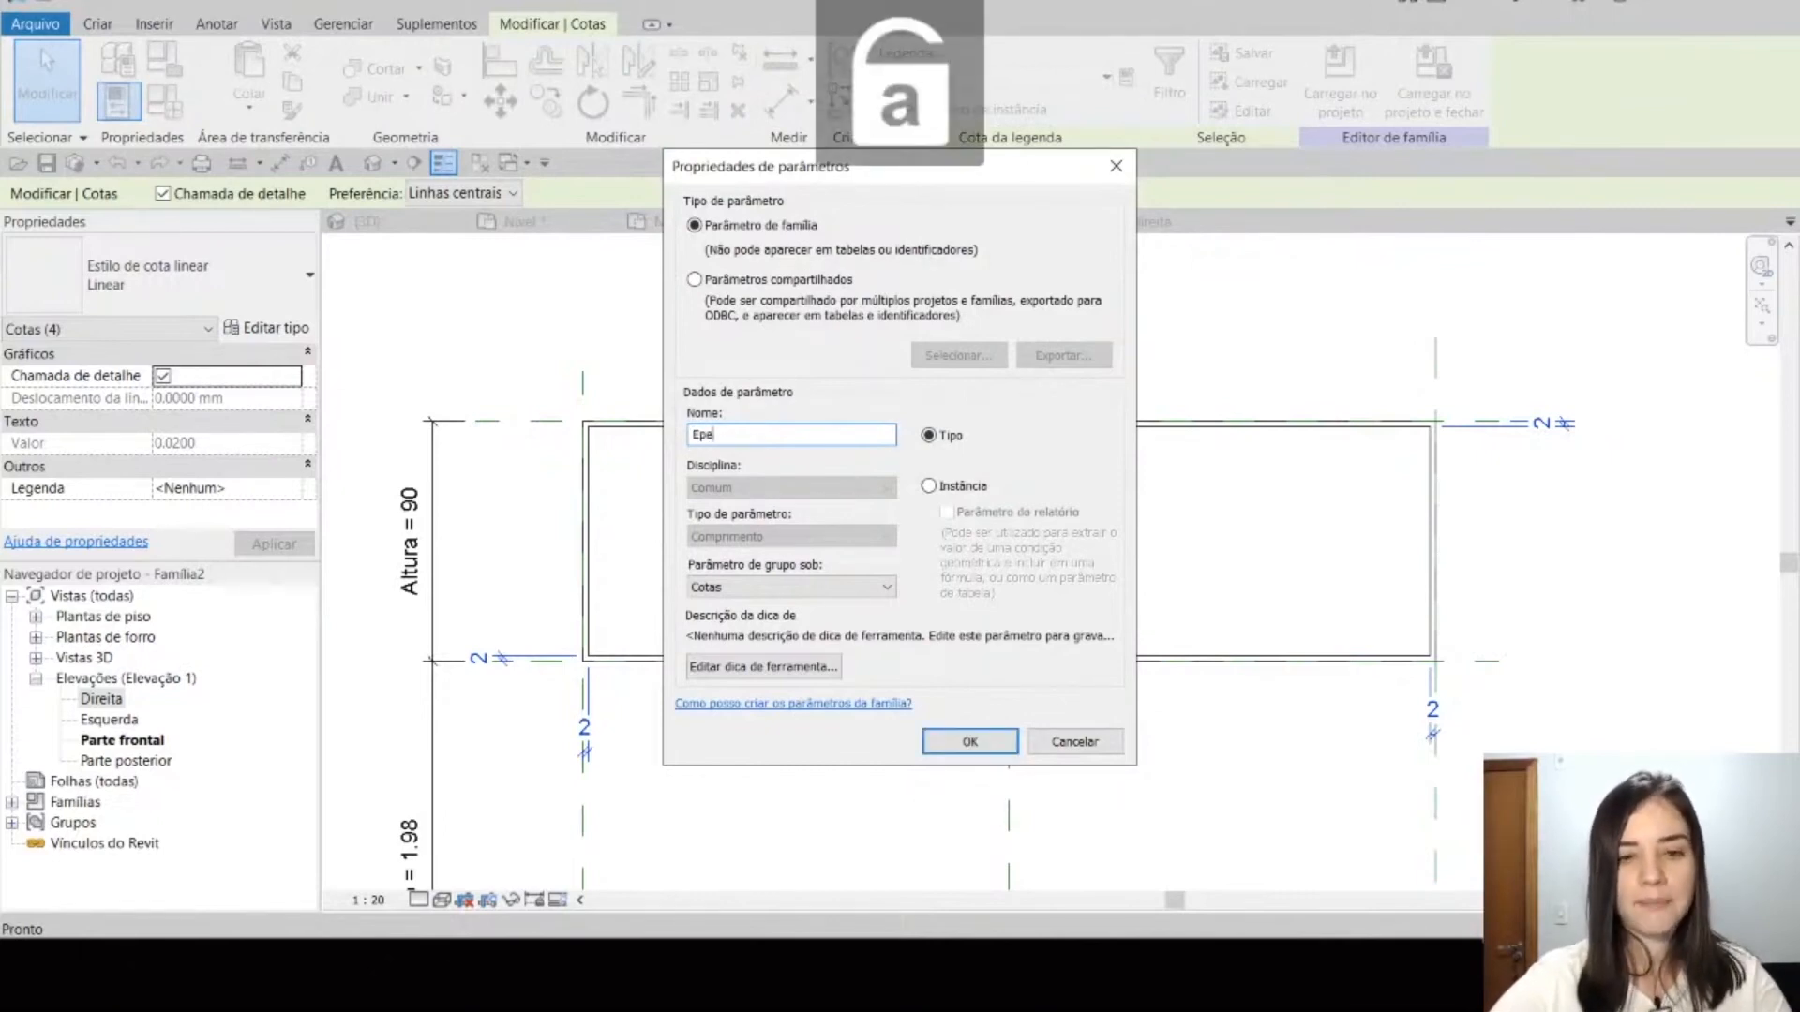
key("BackSpace")
type("spessura da ")
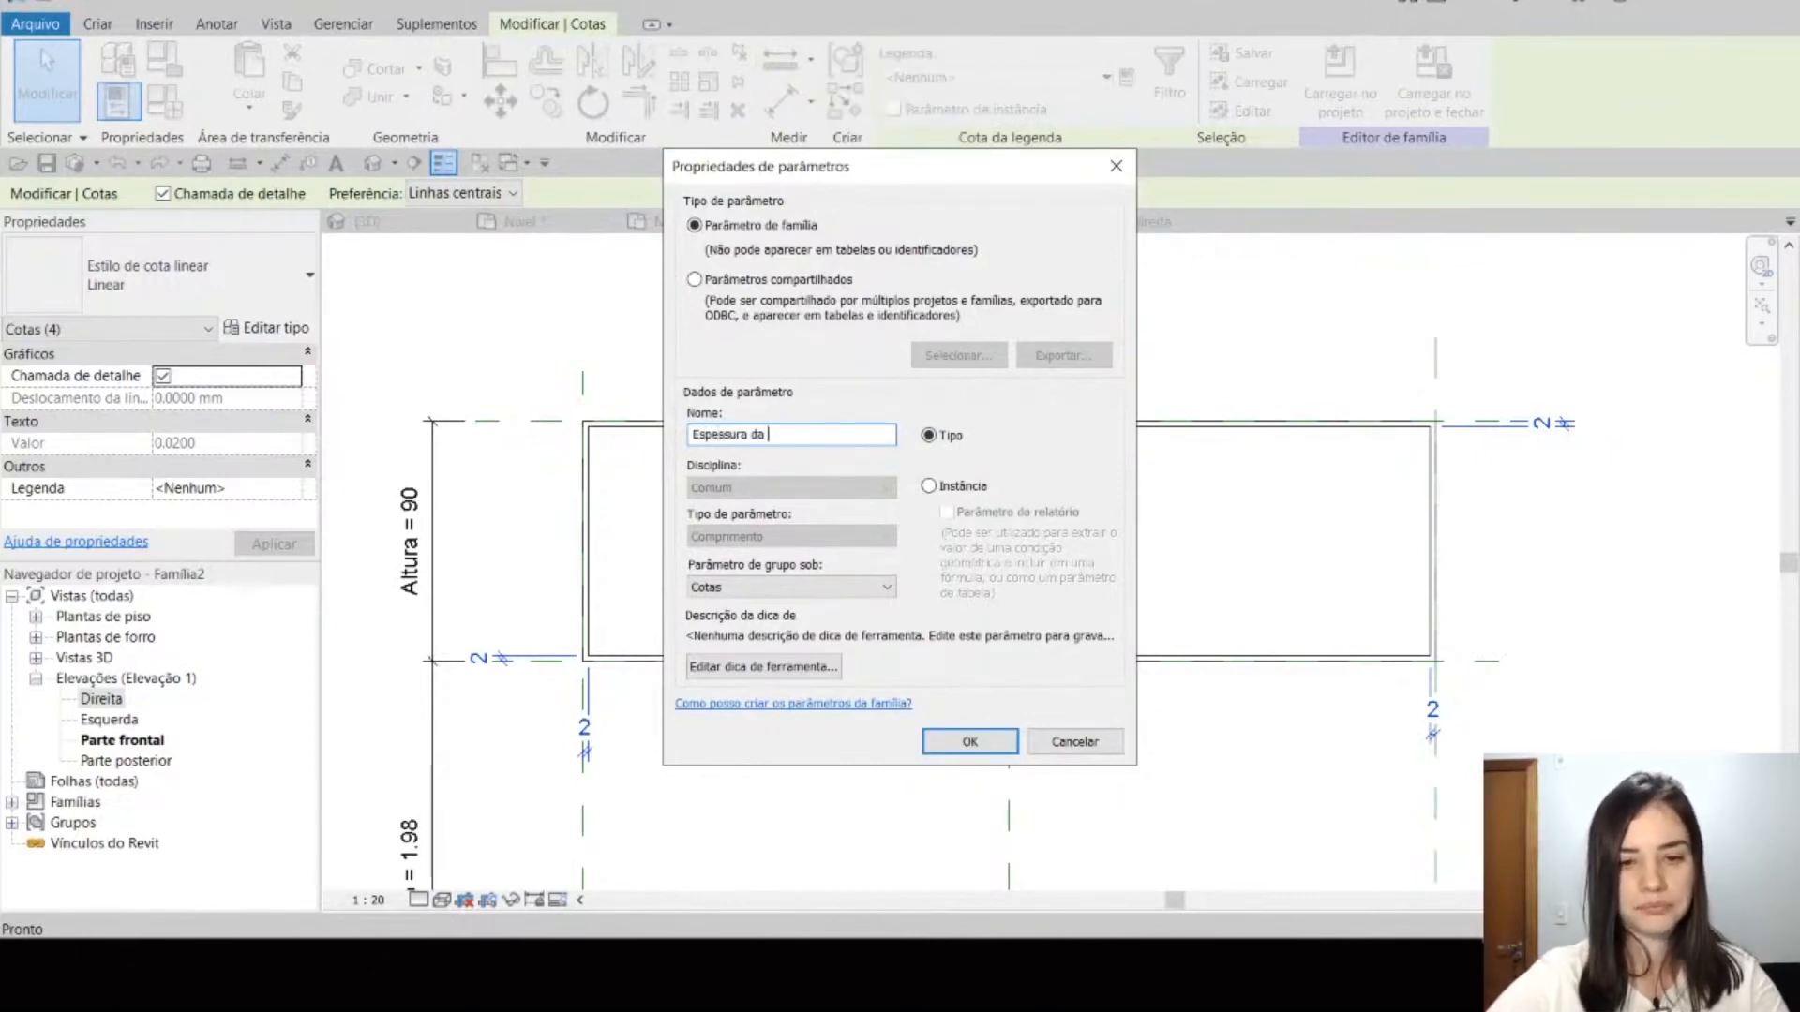
type("Chapa")
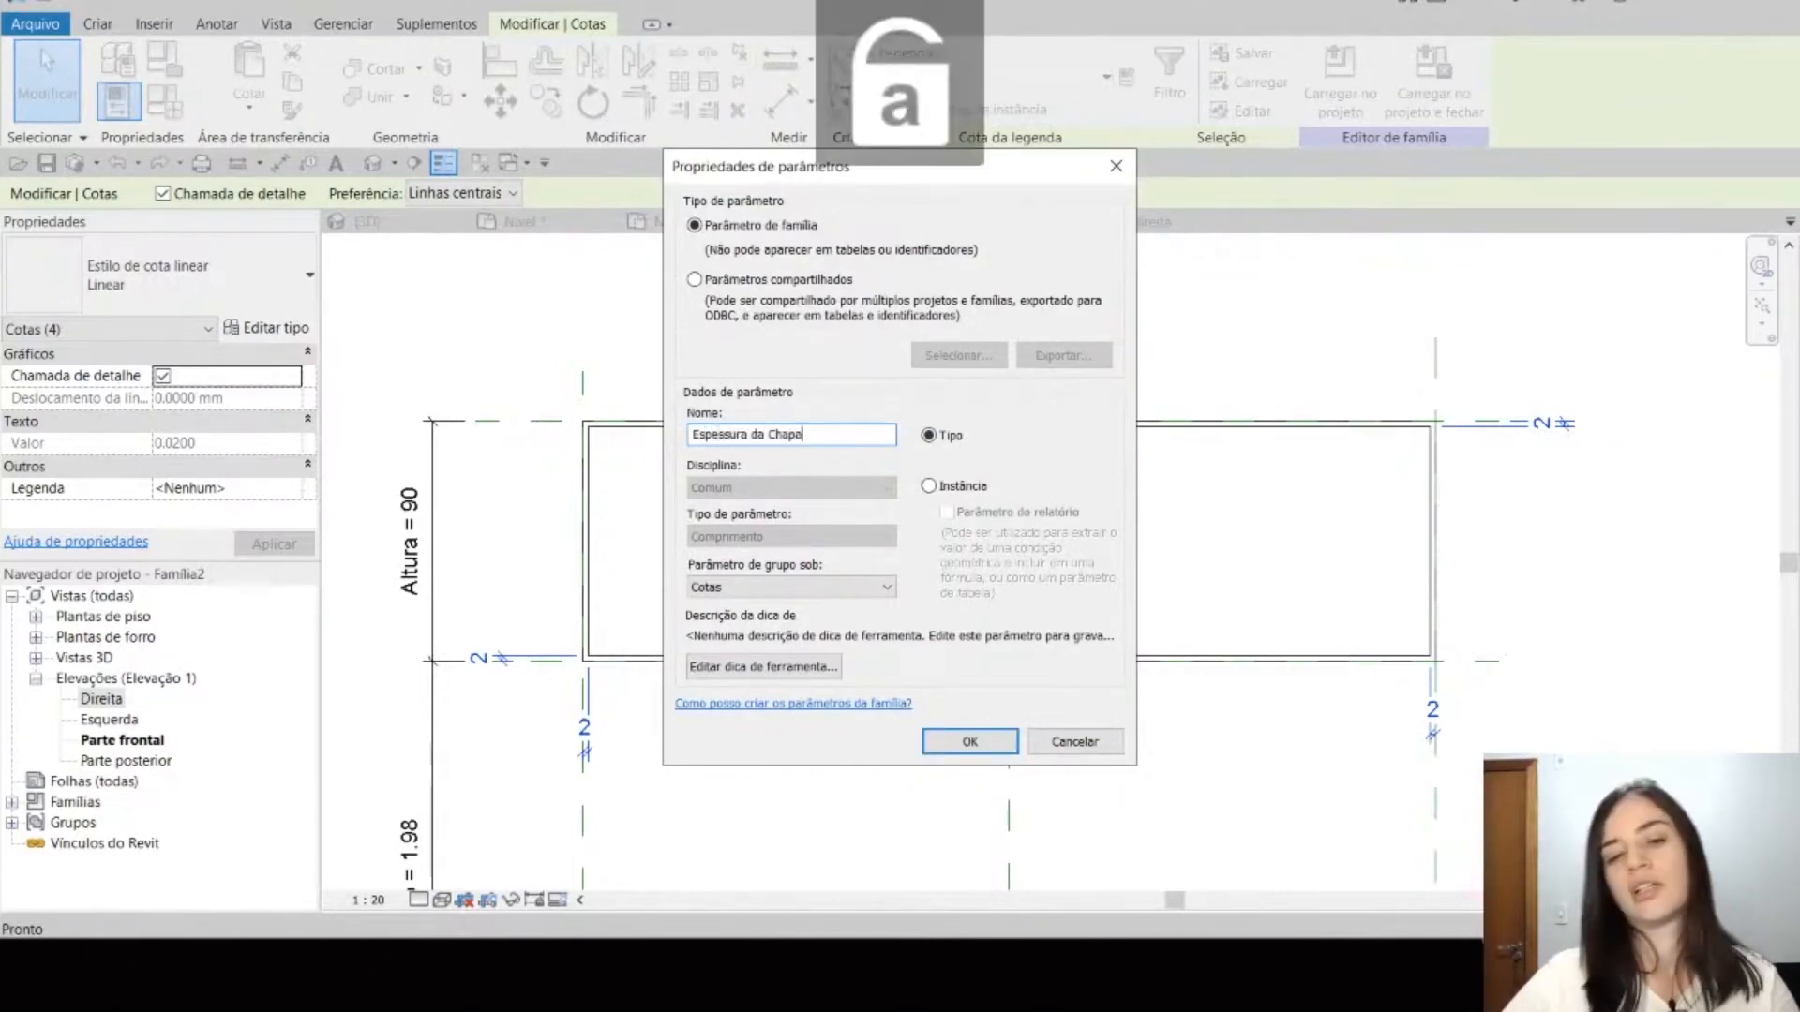
left_click(964, 485)
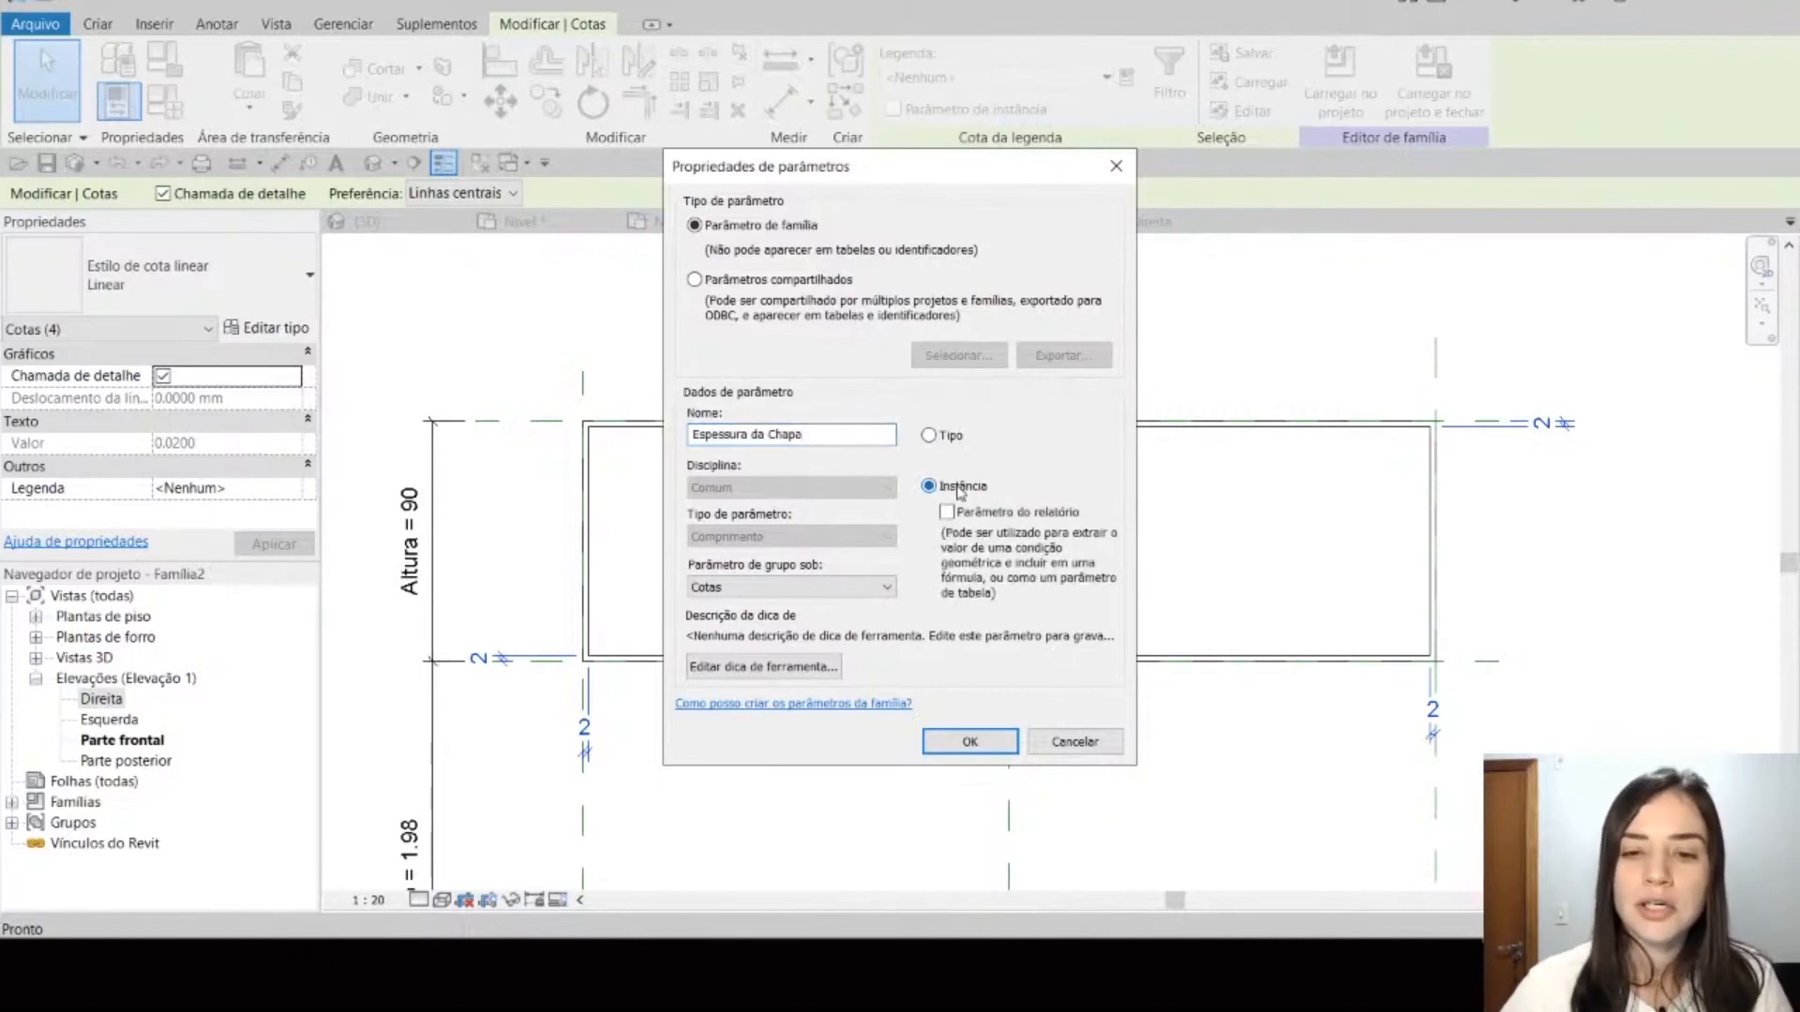
left_click(968, 743)
left_click(958, 544)
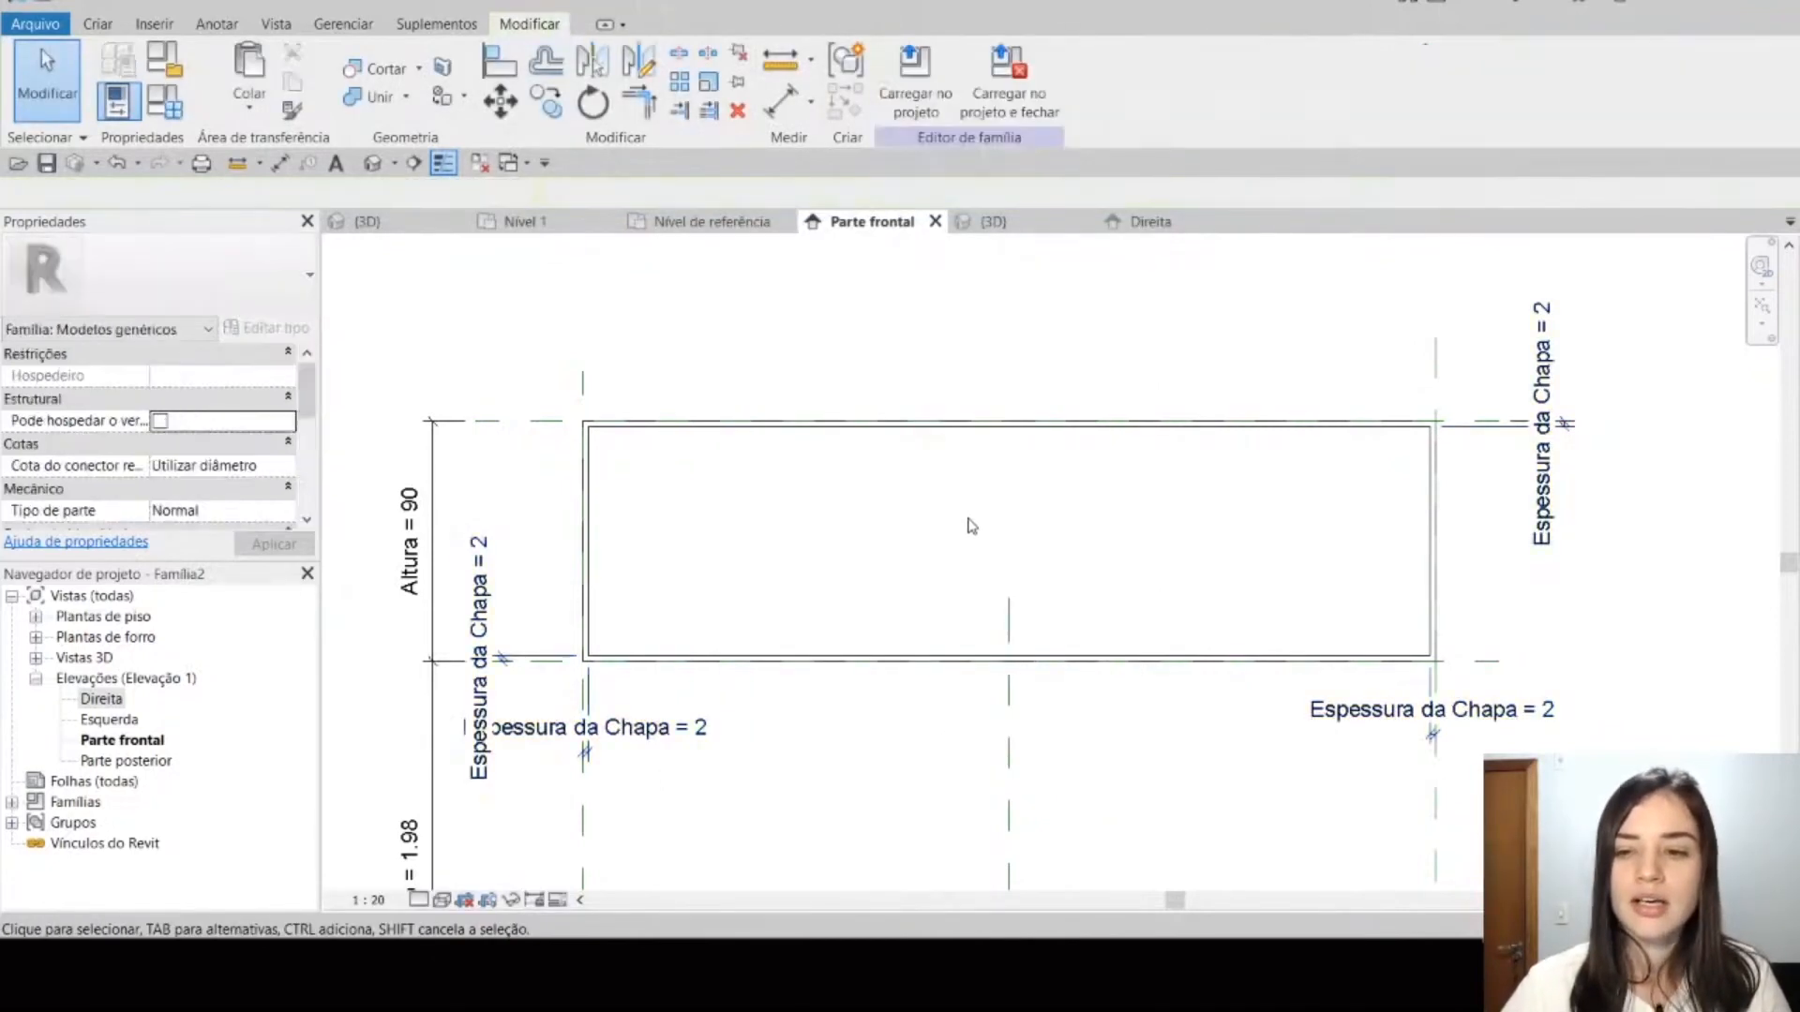
Step: Examine the hollow extrusion in both the Parte frontal elevation and the 3D view
scroll(1040, 546, "down", 3)
middle_click_drag(1038, 564, 1025, 499)
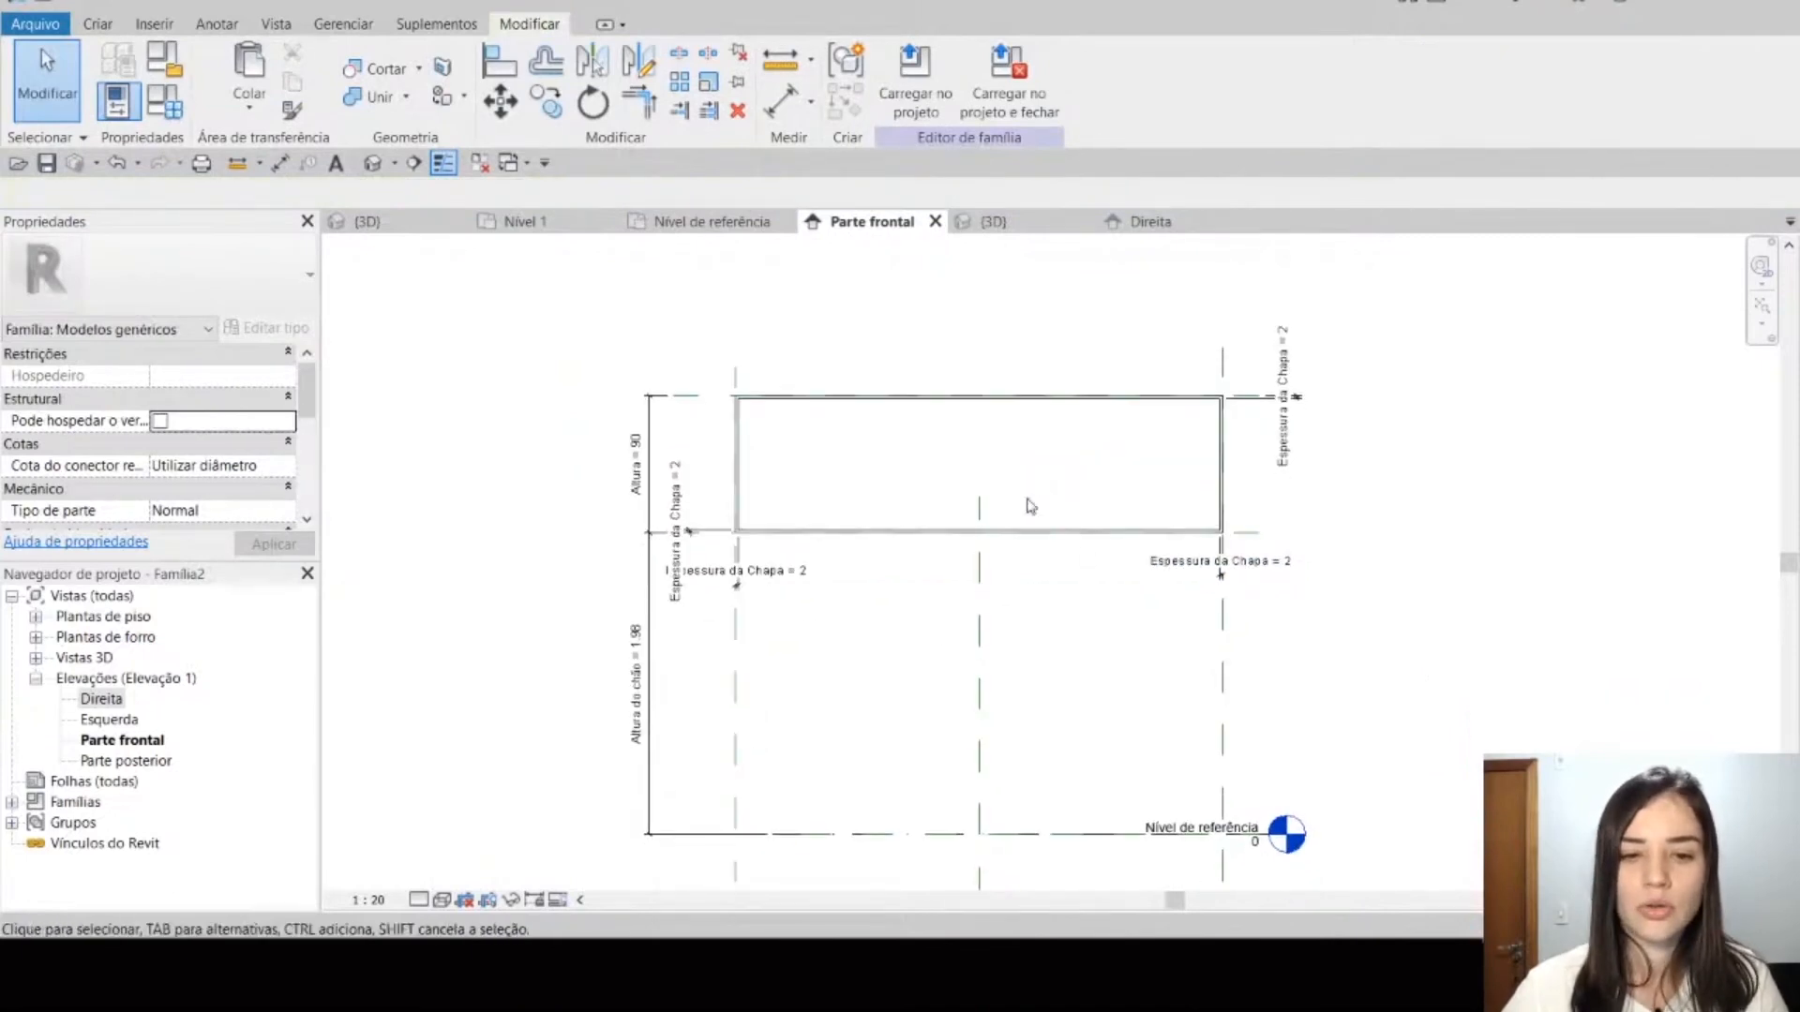
middle_click_drag(922, 633, 888, 664)
left_click(994, 223)
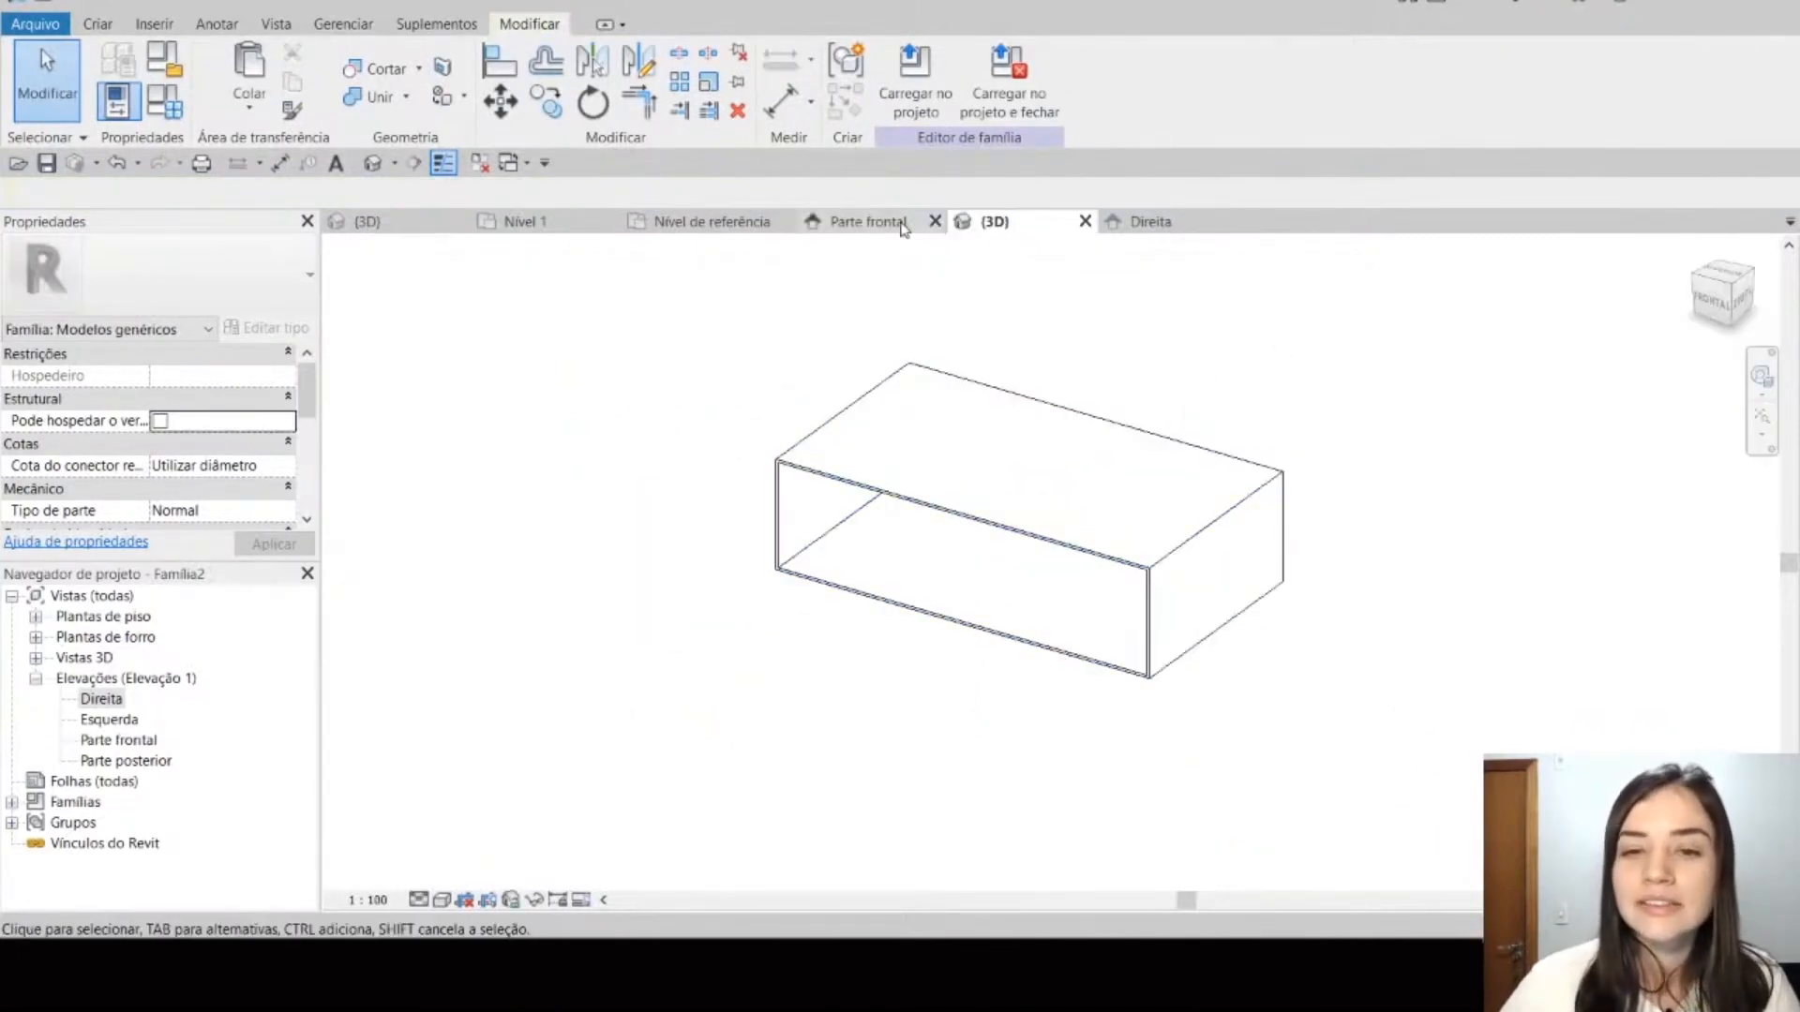
left_click(895, 223)
left_click(1089, 502)
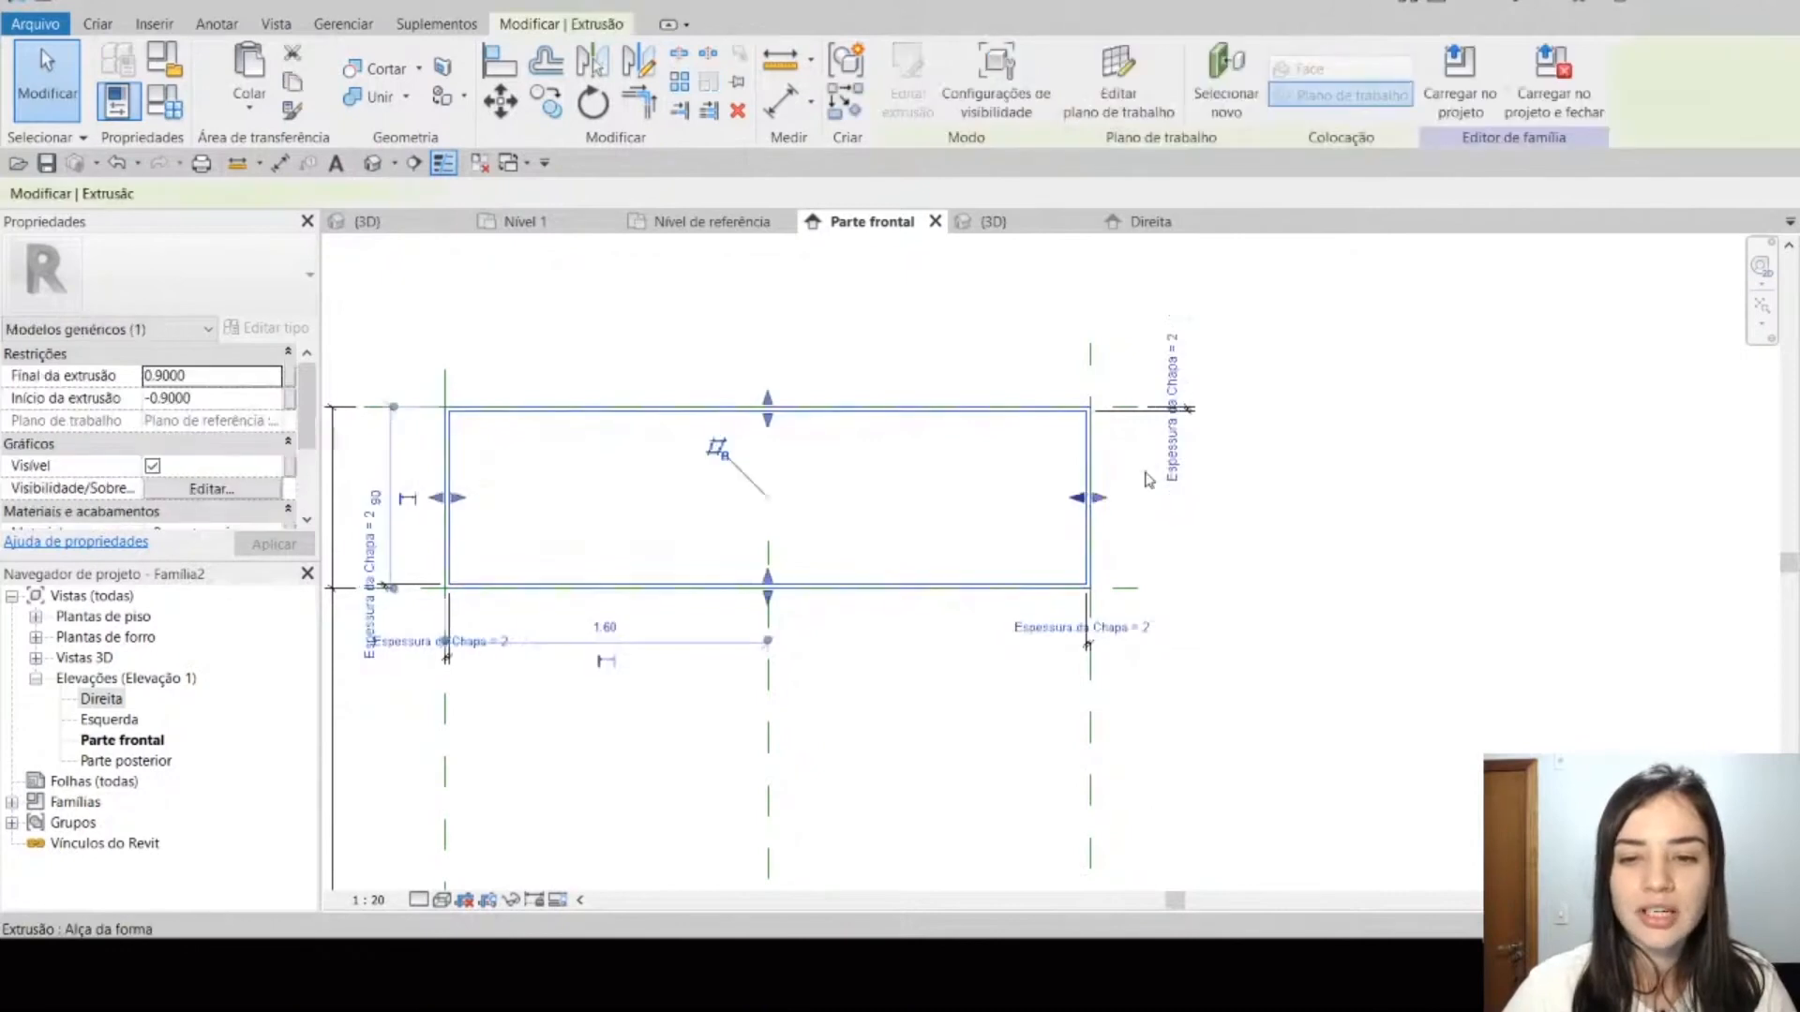
scroll(1200, 459, "down", 2)
left_click(1018, 228)
scroll(1135, 429, "down", 1)
left_click(1259, 378)
middle_click_drag(1203, 698, 1107, 600, "shift")
Step: Switch the 3D view's visual style to Cores consistentes and inspect the shaded box
left_click(442, 900)
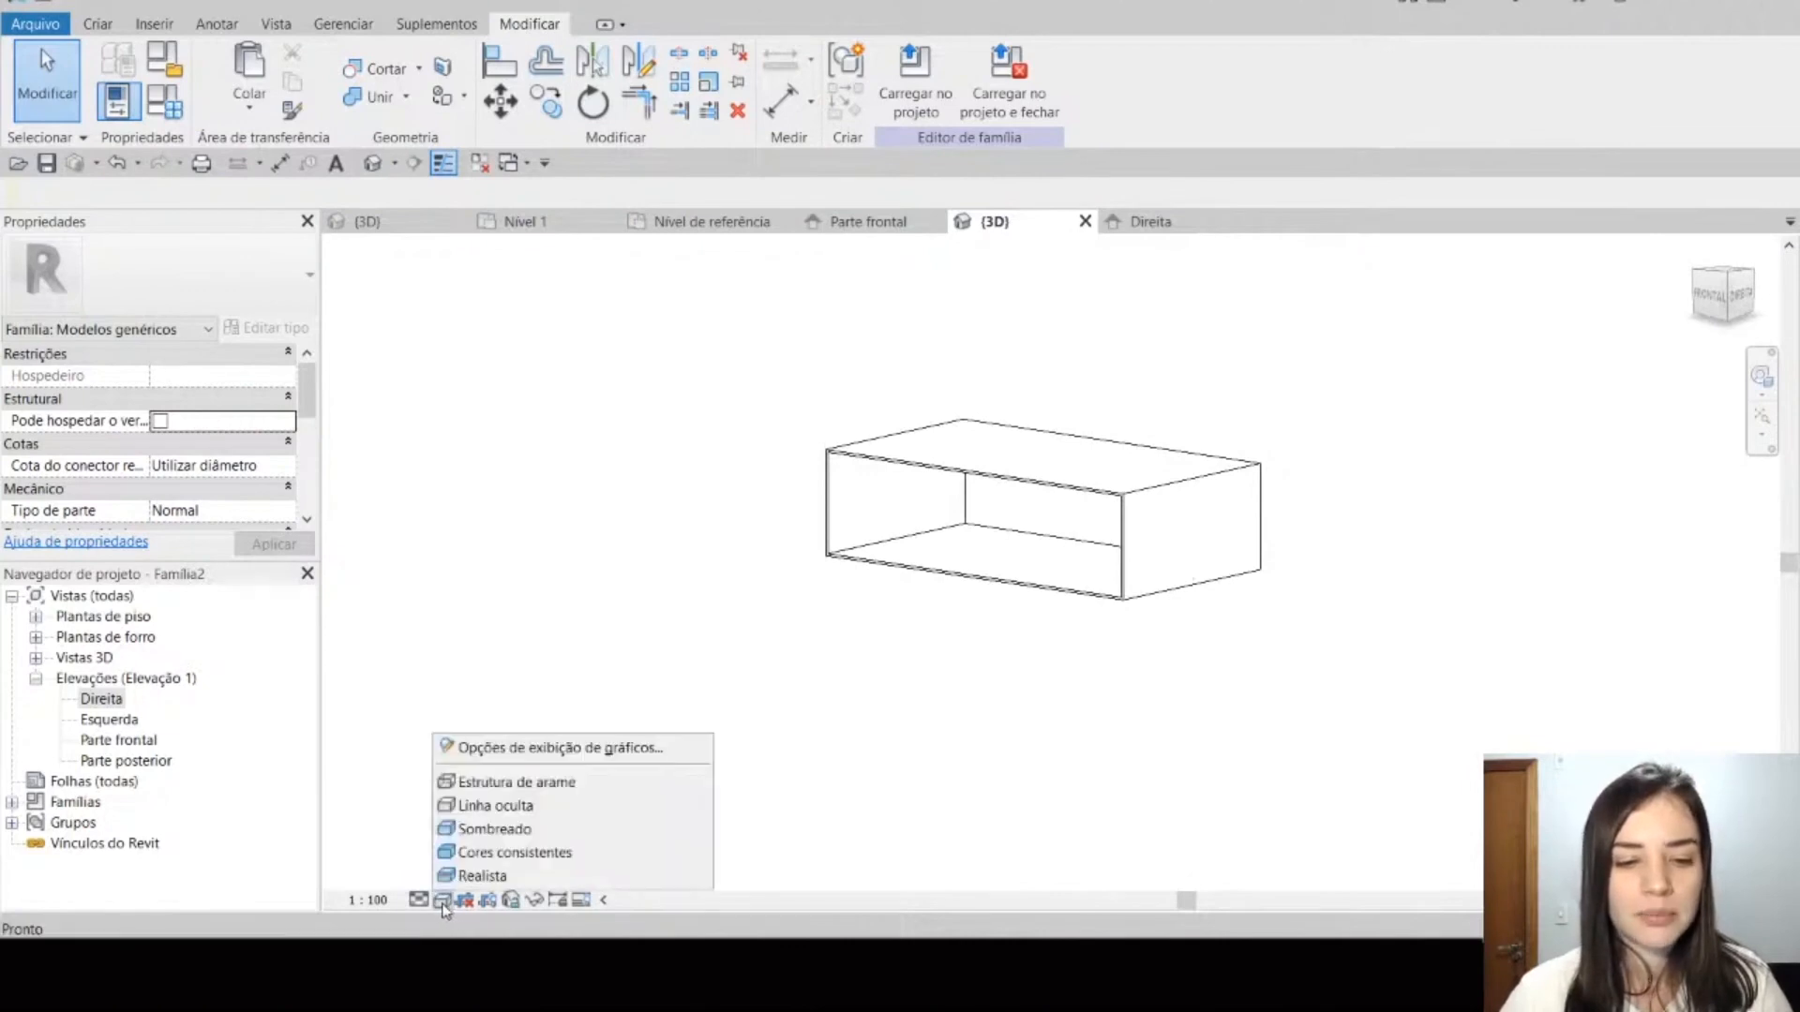
left_click(488, 852)
mouse_move(1365, 610)
middle_mouse_down("shift")
mouse_move(1397, 705)
mouse_move(1419, 663)
mouse_move(1418, 727)
middle_mouse_up("shift")
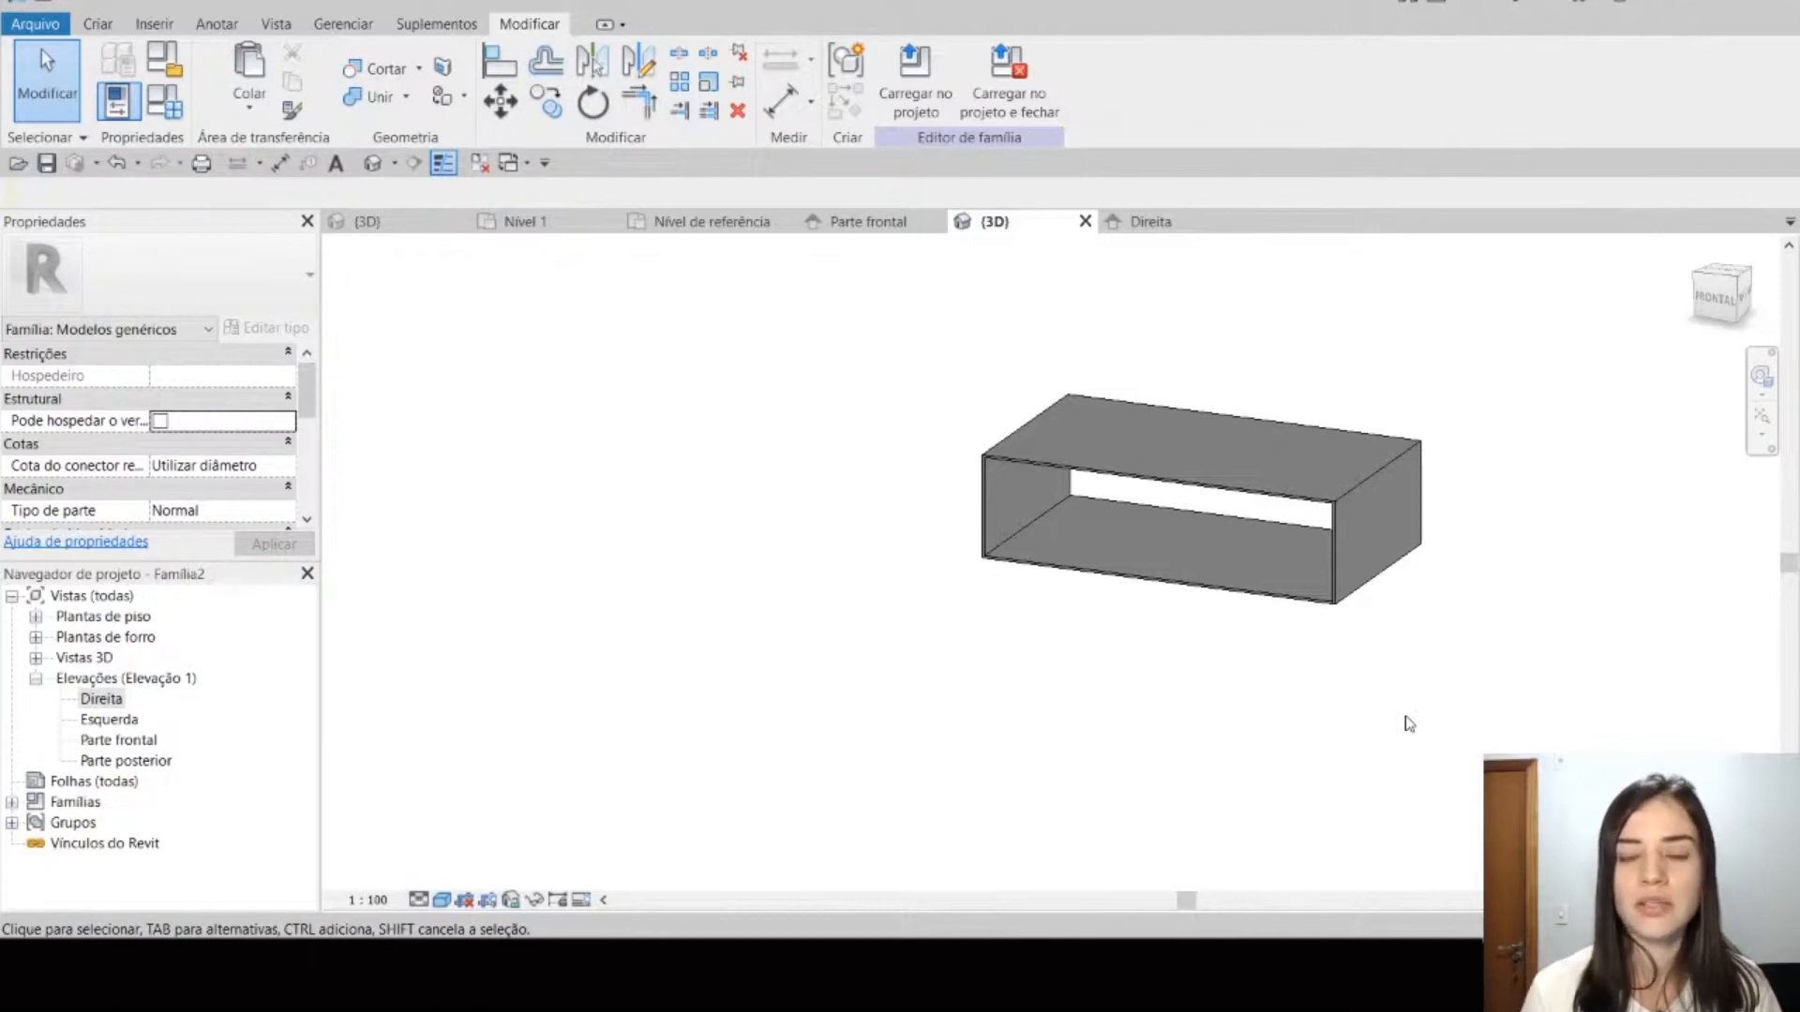
left_click(1326, 509)
left_click(1273, 688)
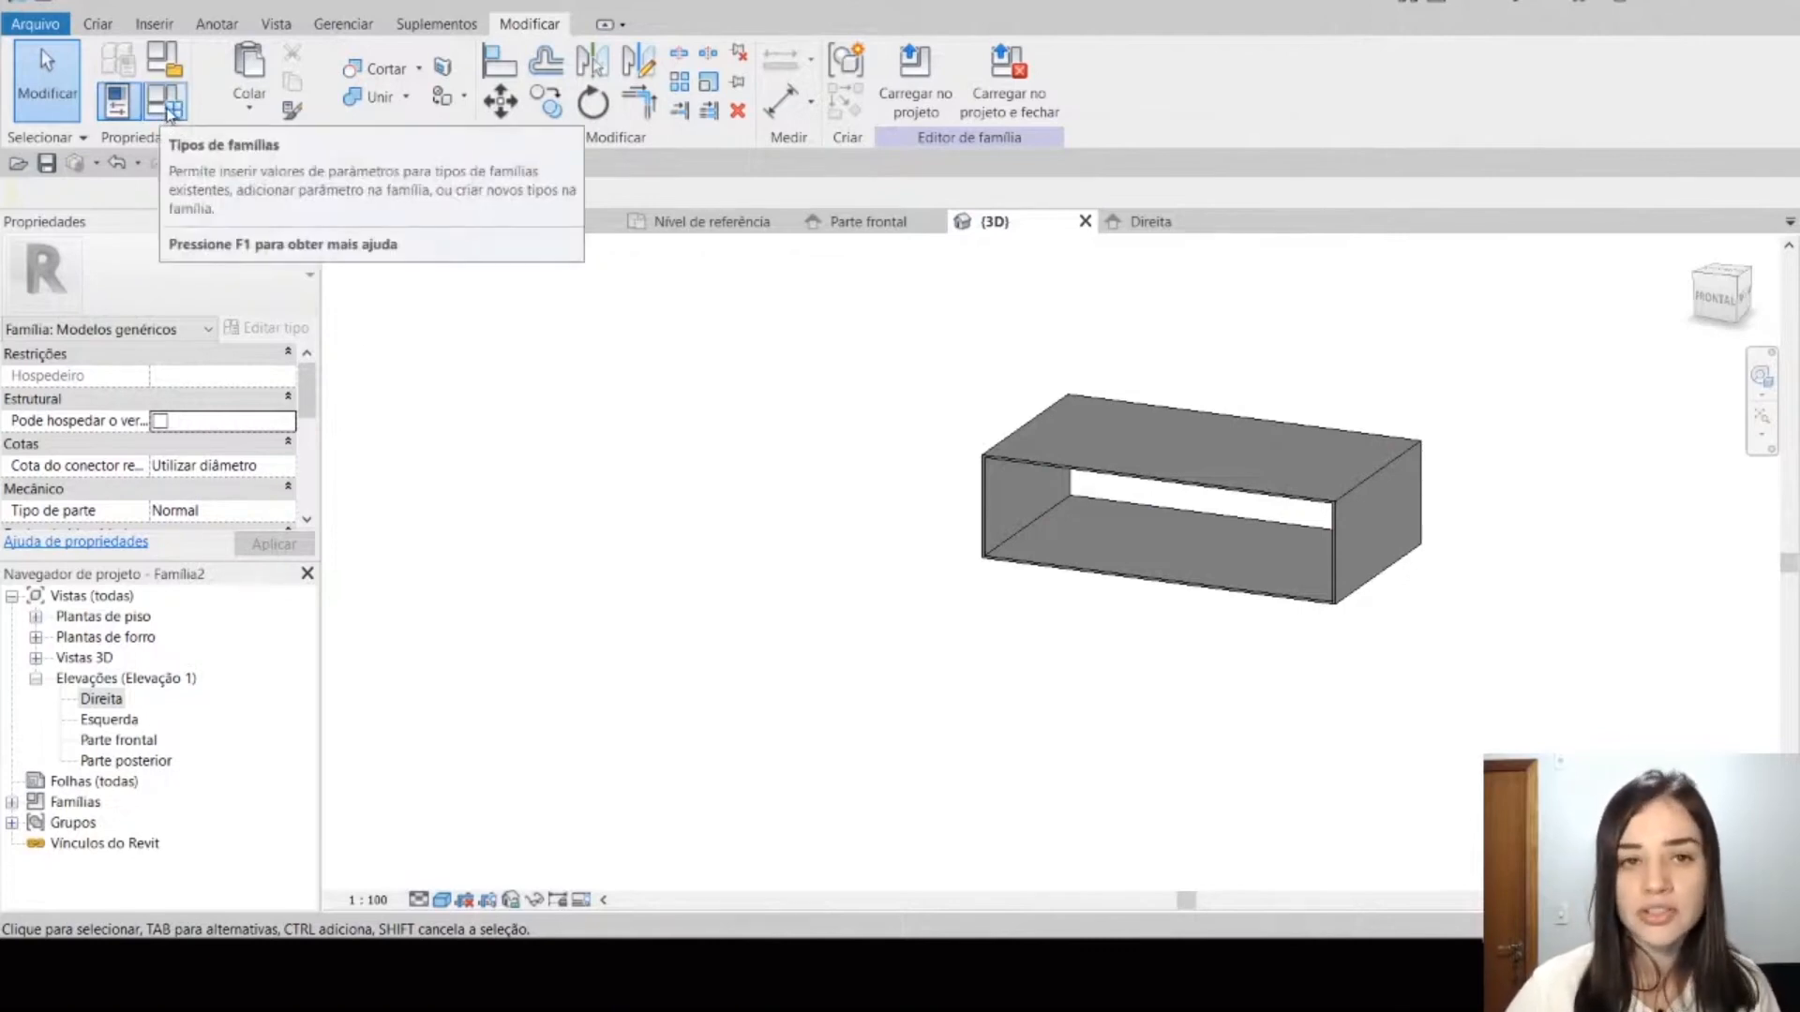
Step: In the family types, set the Altura parameter to 0.5 and apply it to the model
left_click(163, 111)
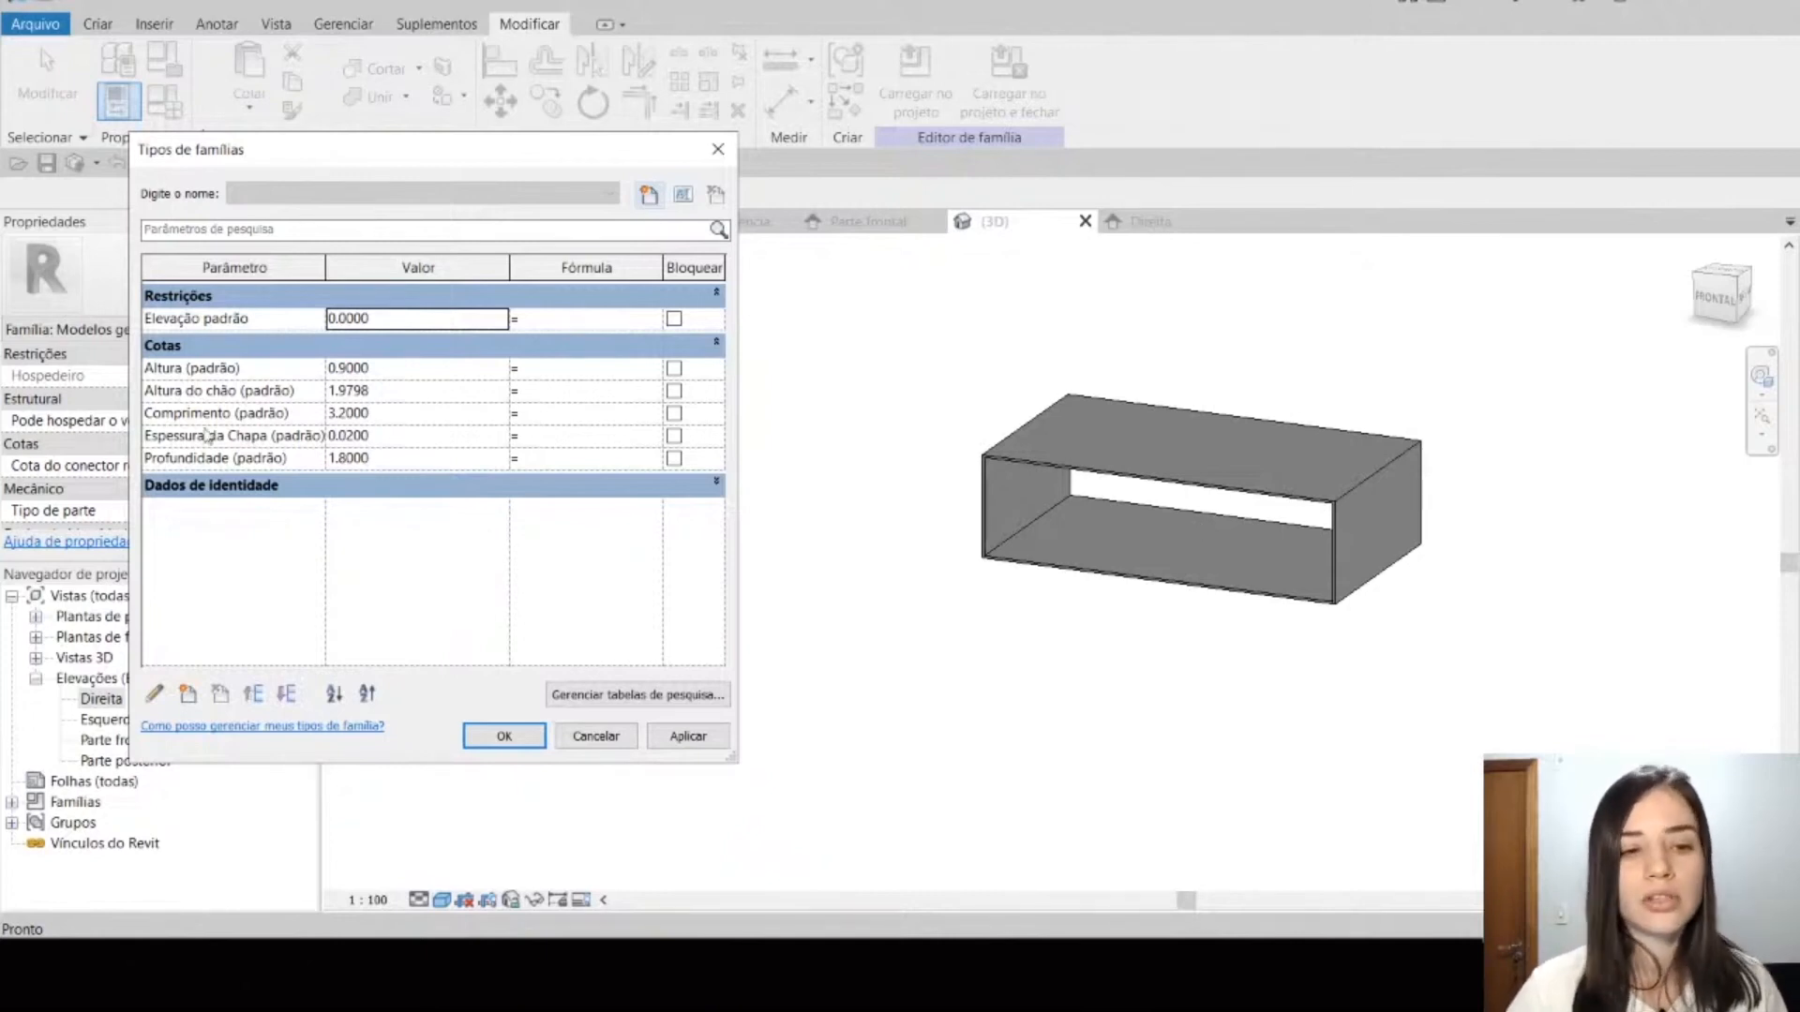
left_click(415, 374)
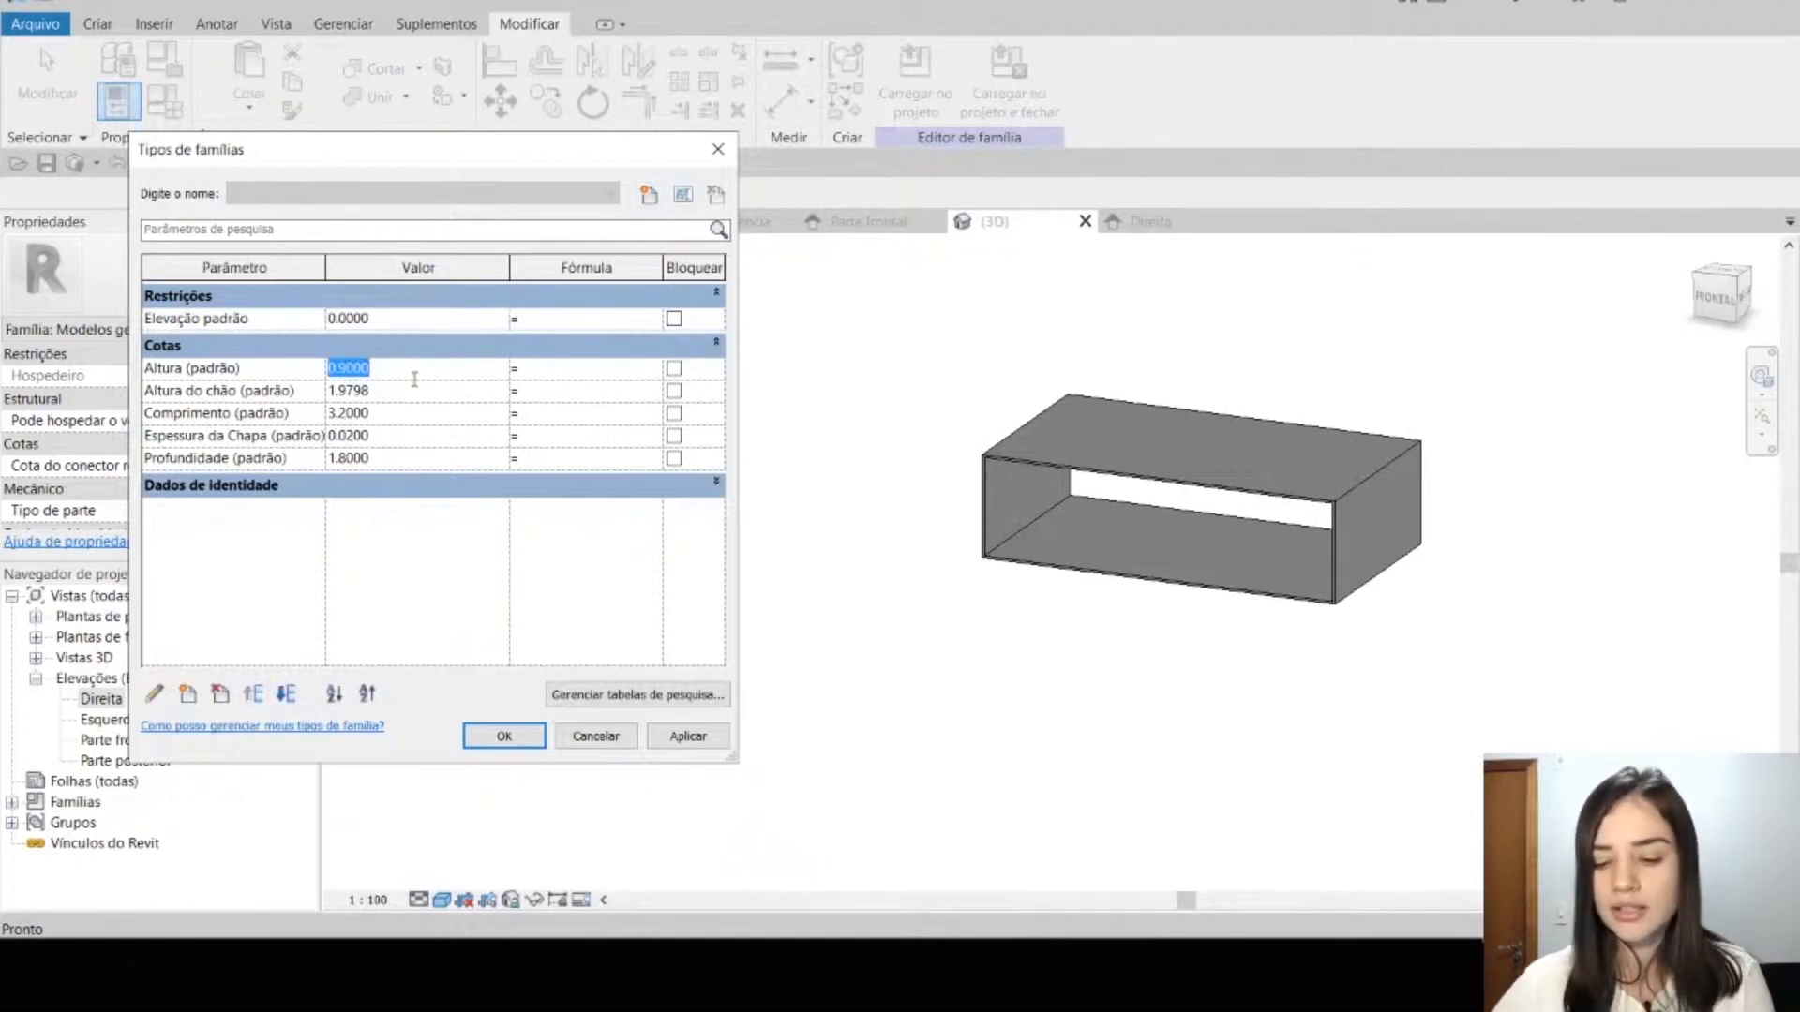
type("0.5")
key("Tab")
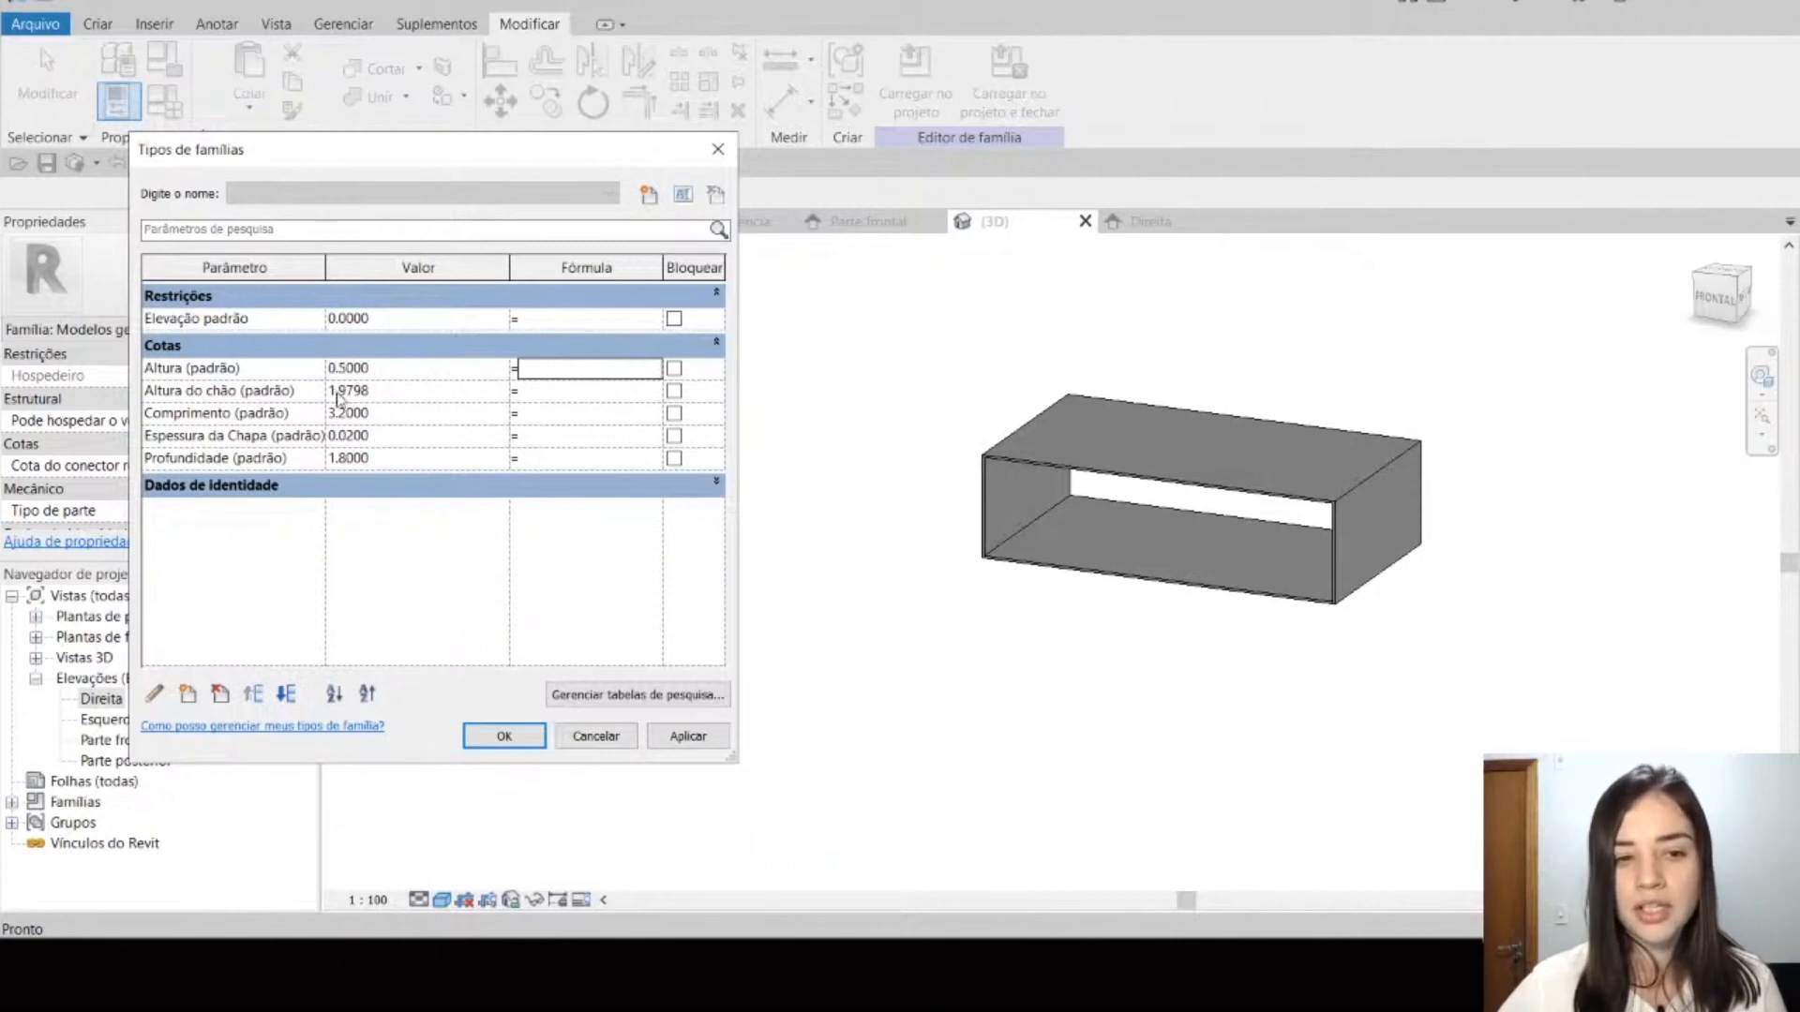
left_click(684, 743)
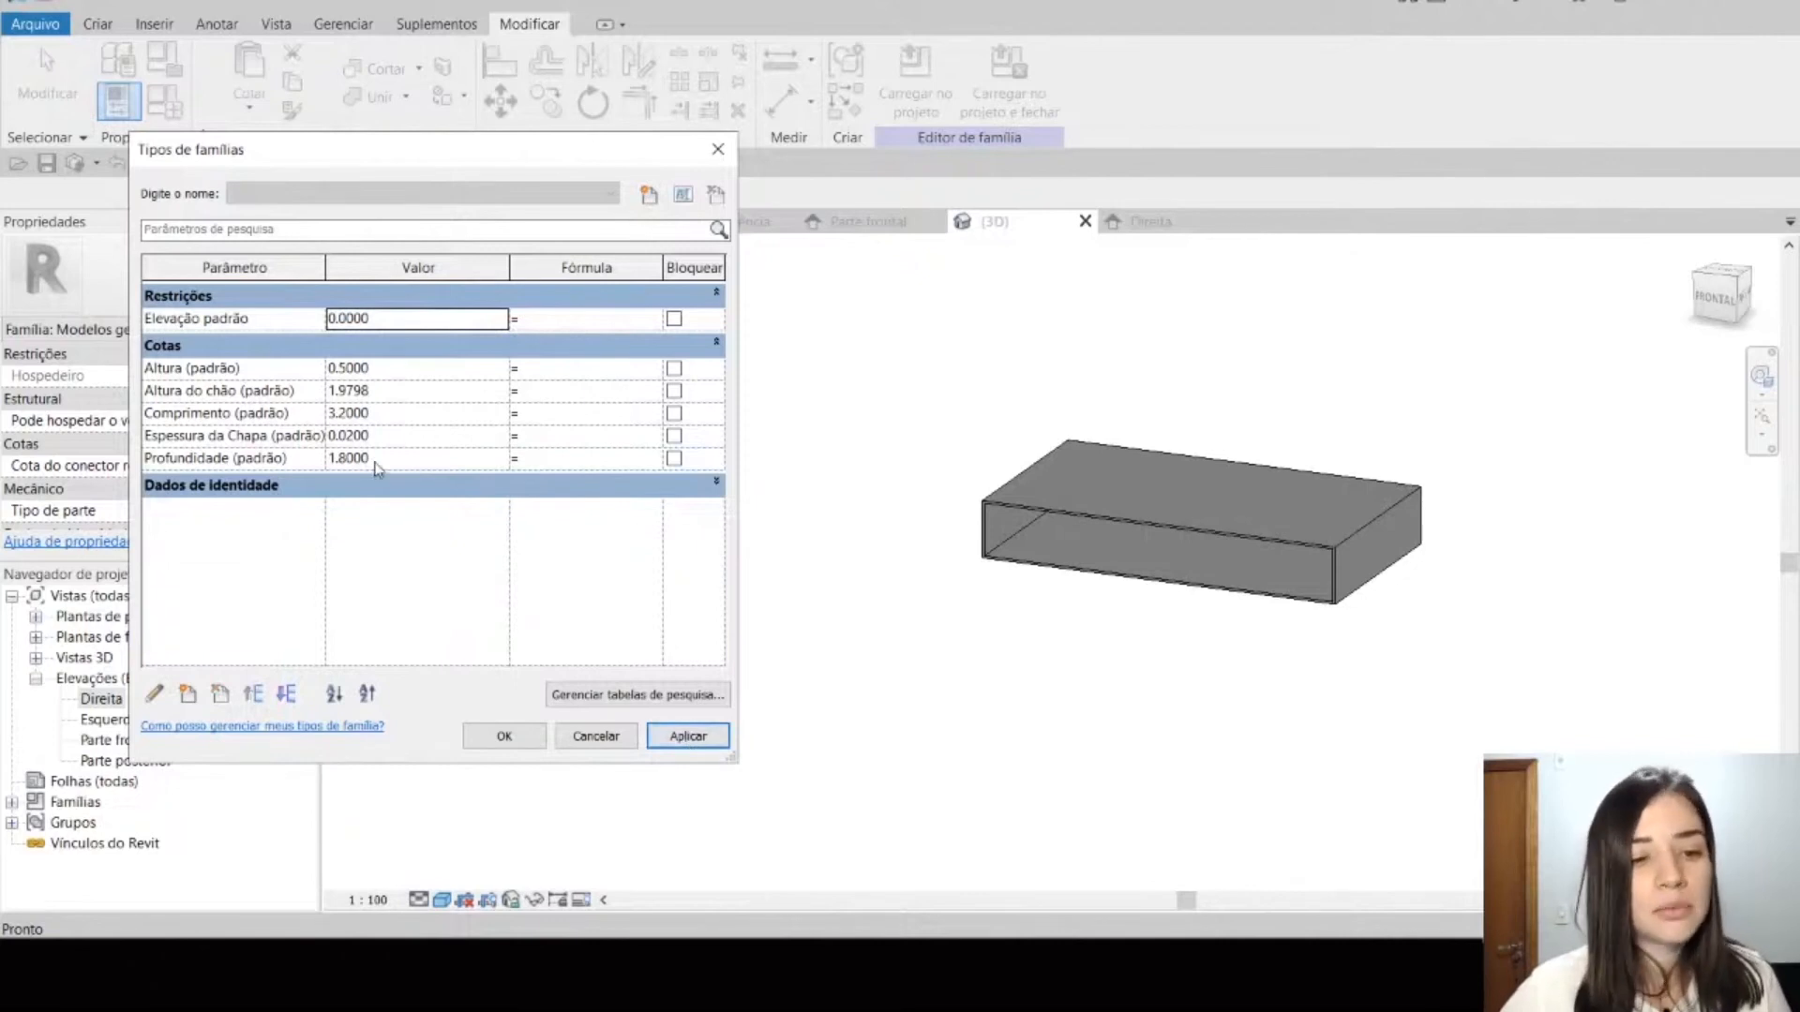
Step: Set the Profundidade parameter to 0.4 and apply it to the model
left_click(410, 458)
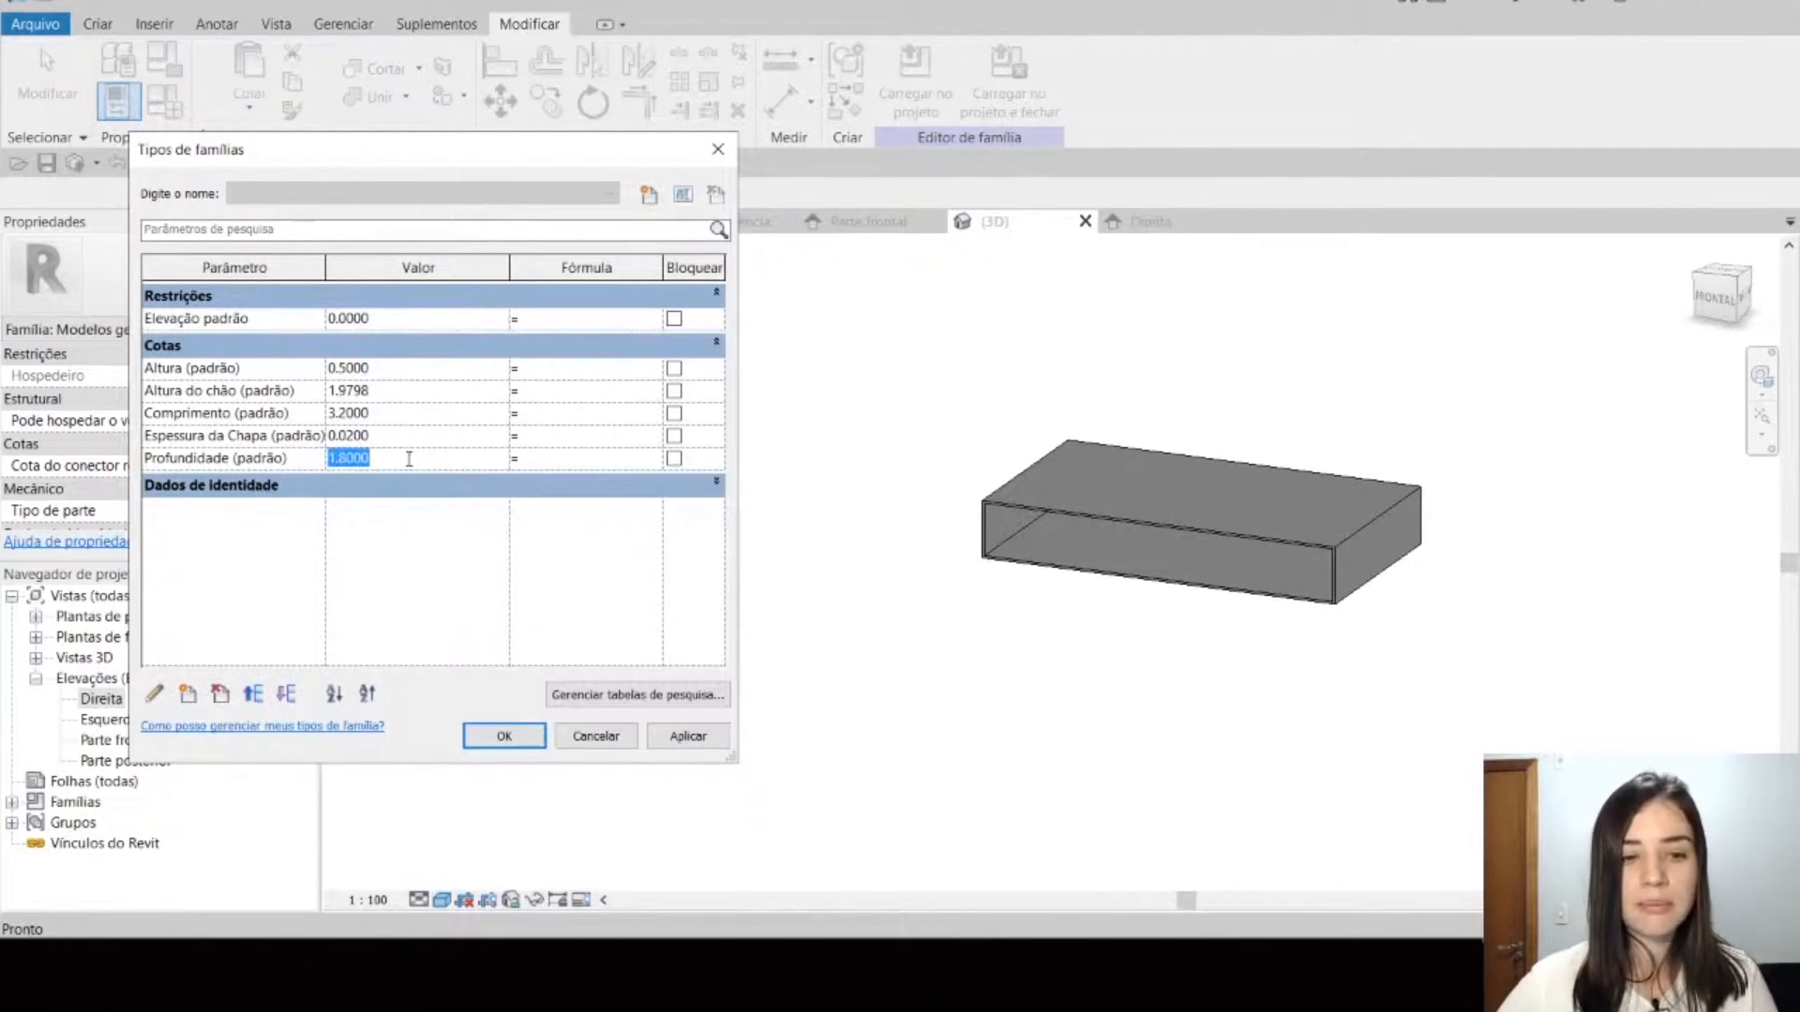
key("BackSpace")
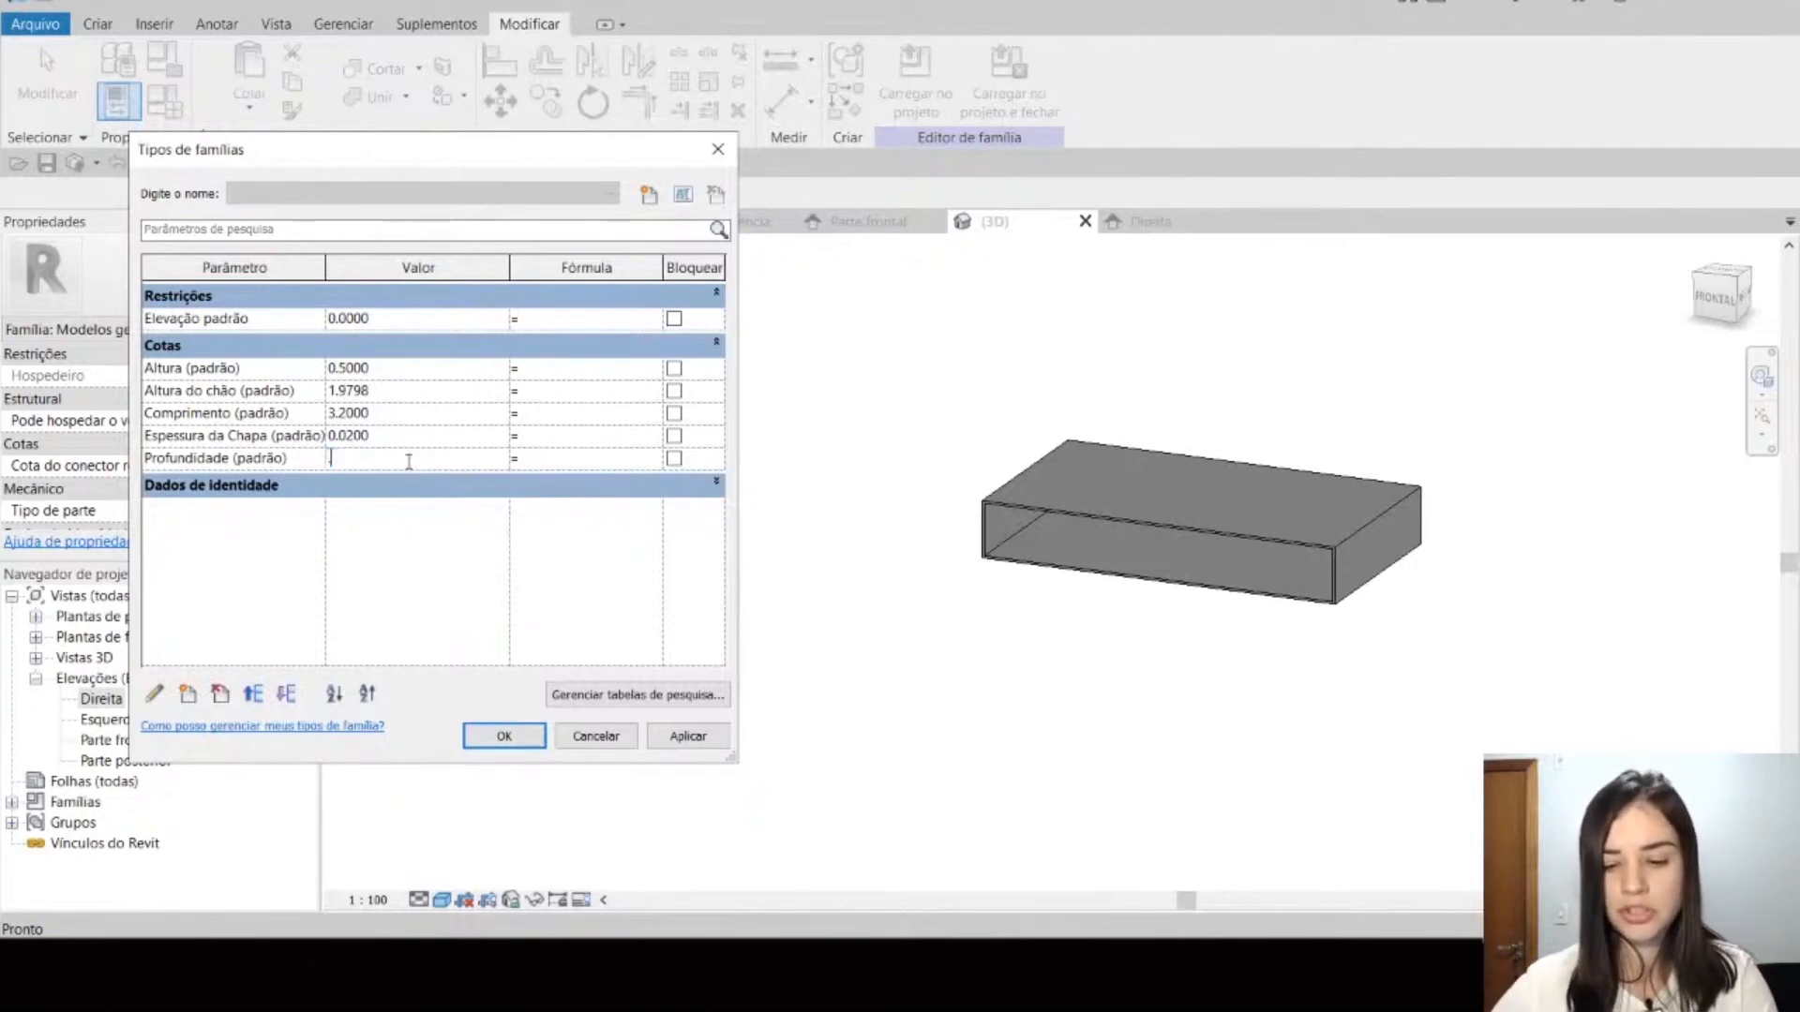
type(".4")
key("Tab")
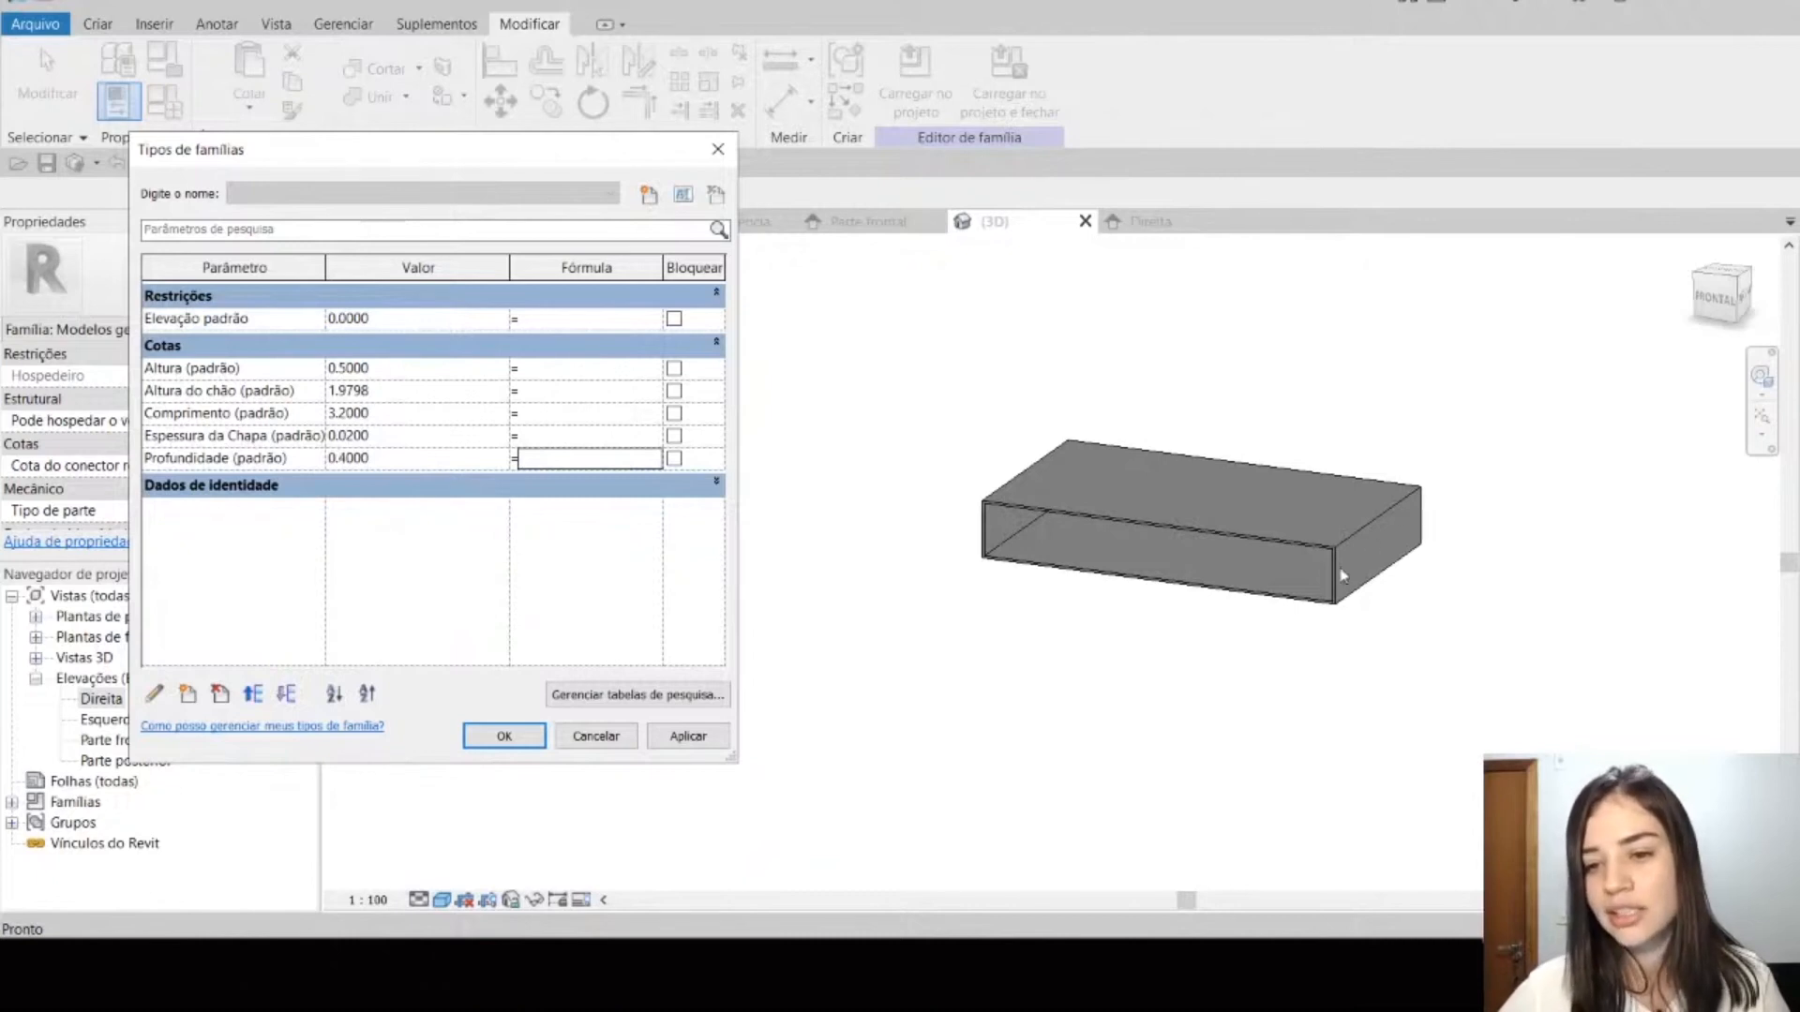
left_click(716, 747)
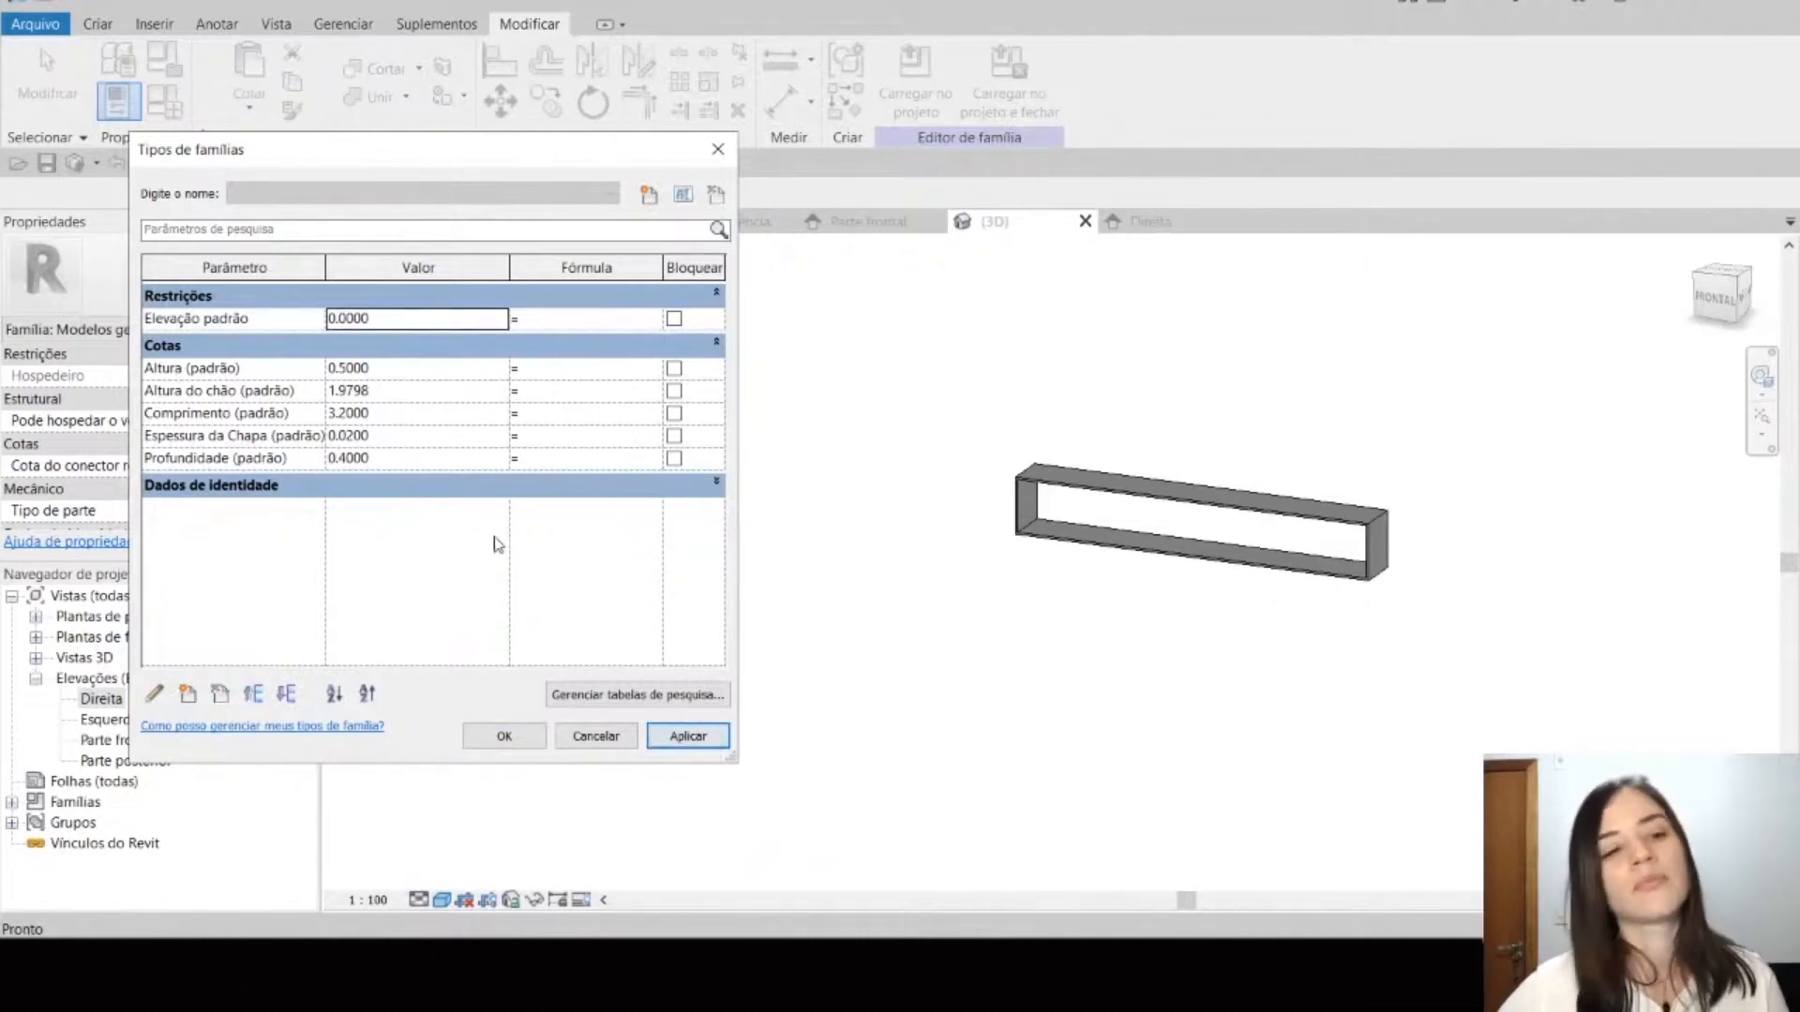
Step: Set the Espessura da Chapa parameter to 0.05 and apply it to the model
left_click(439, 441)
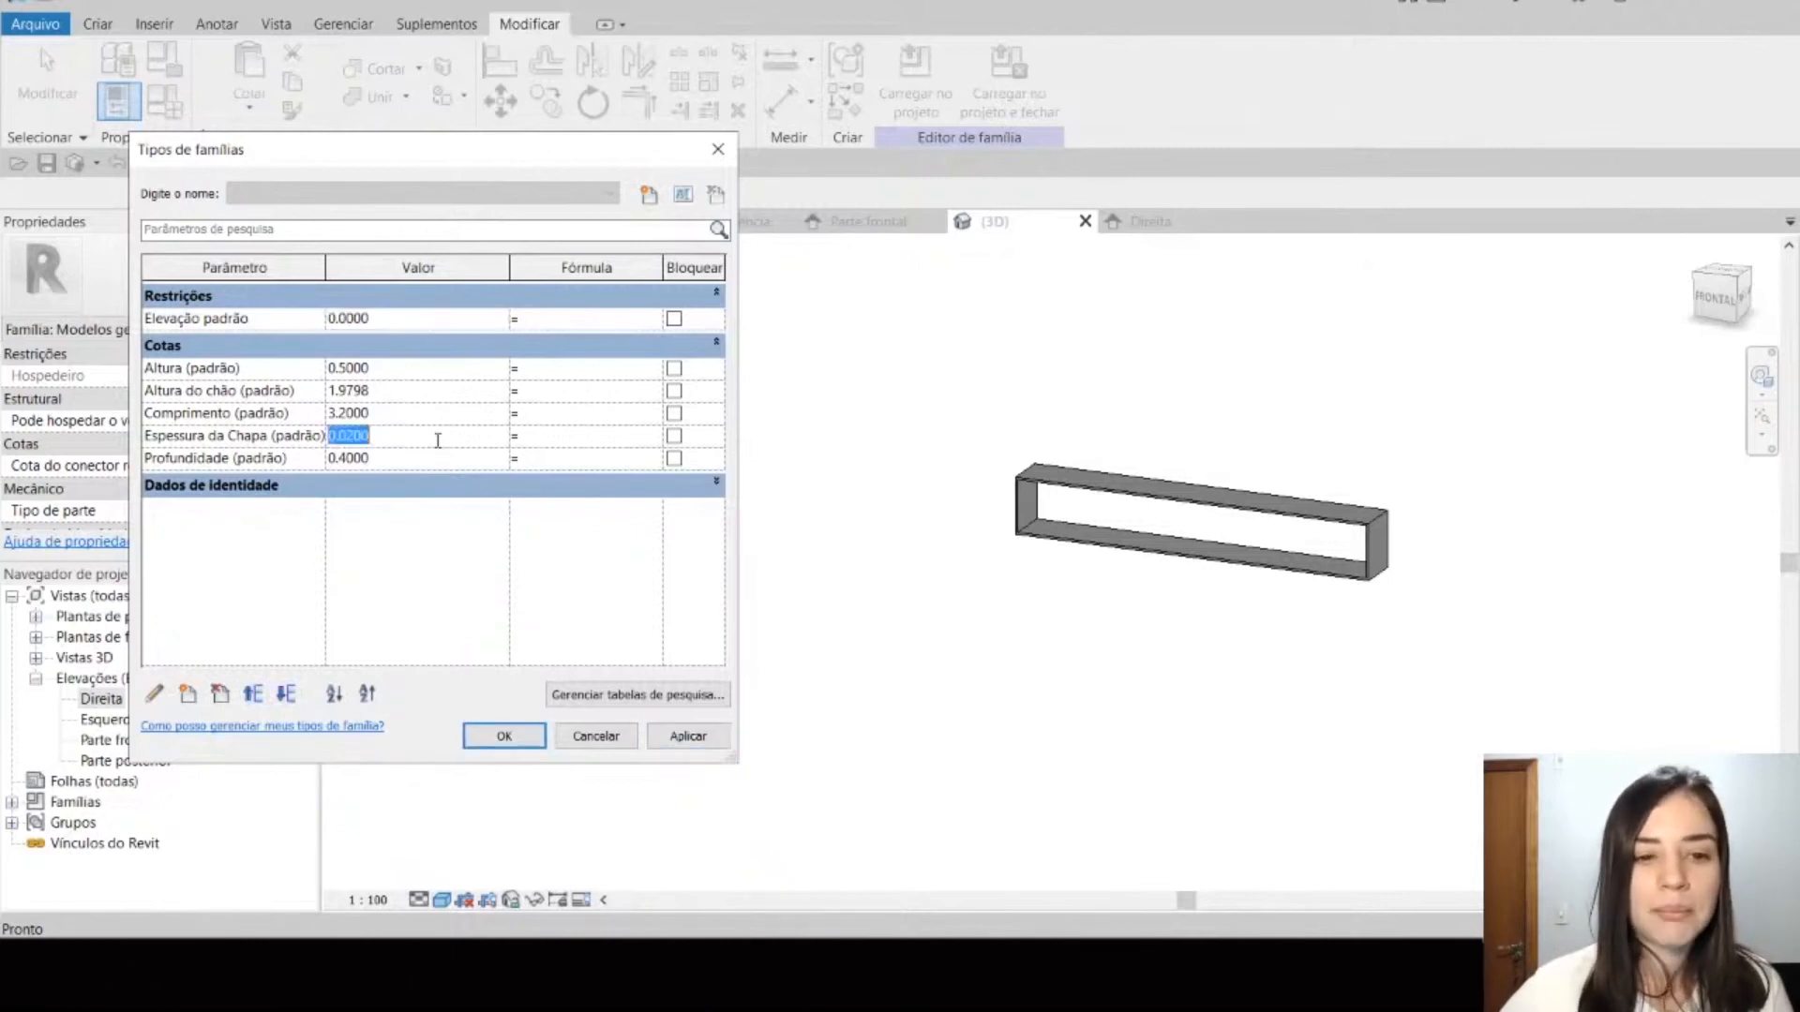
key("BackSpace")
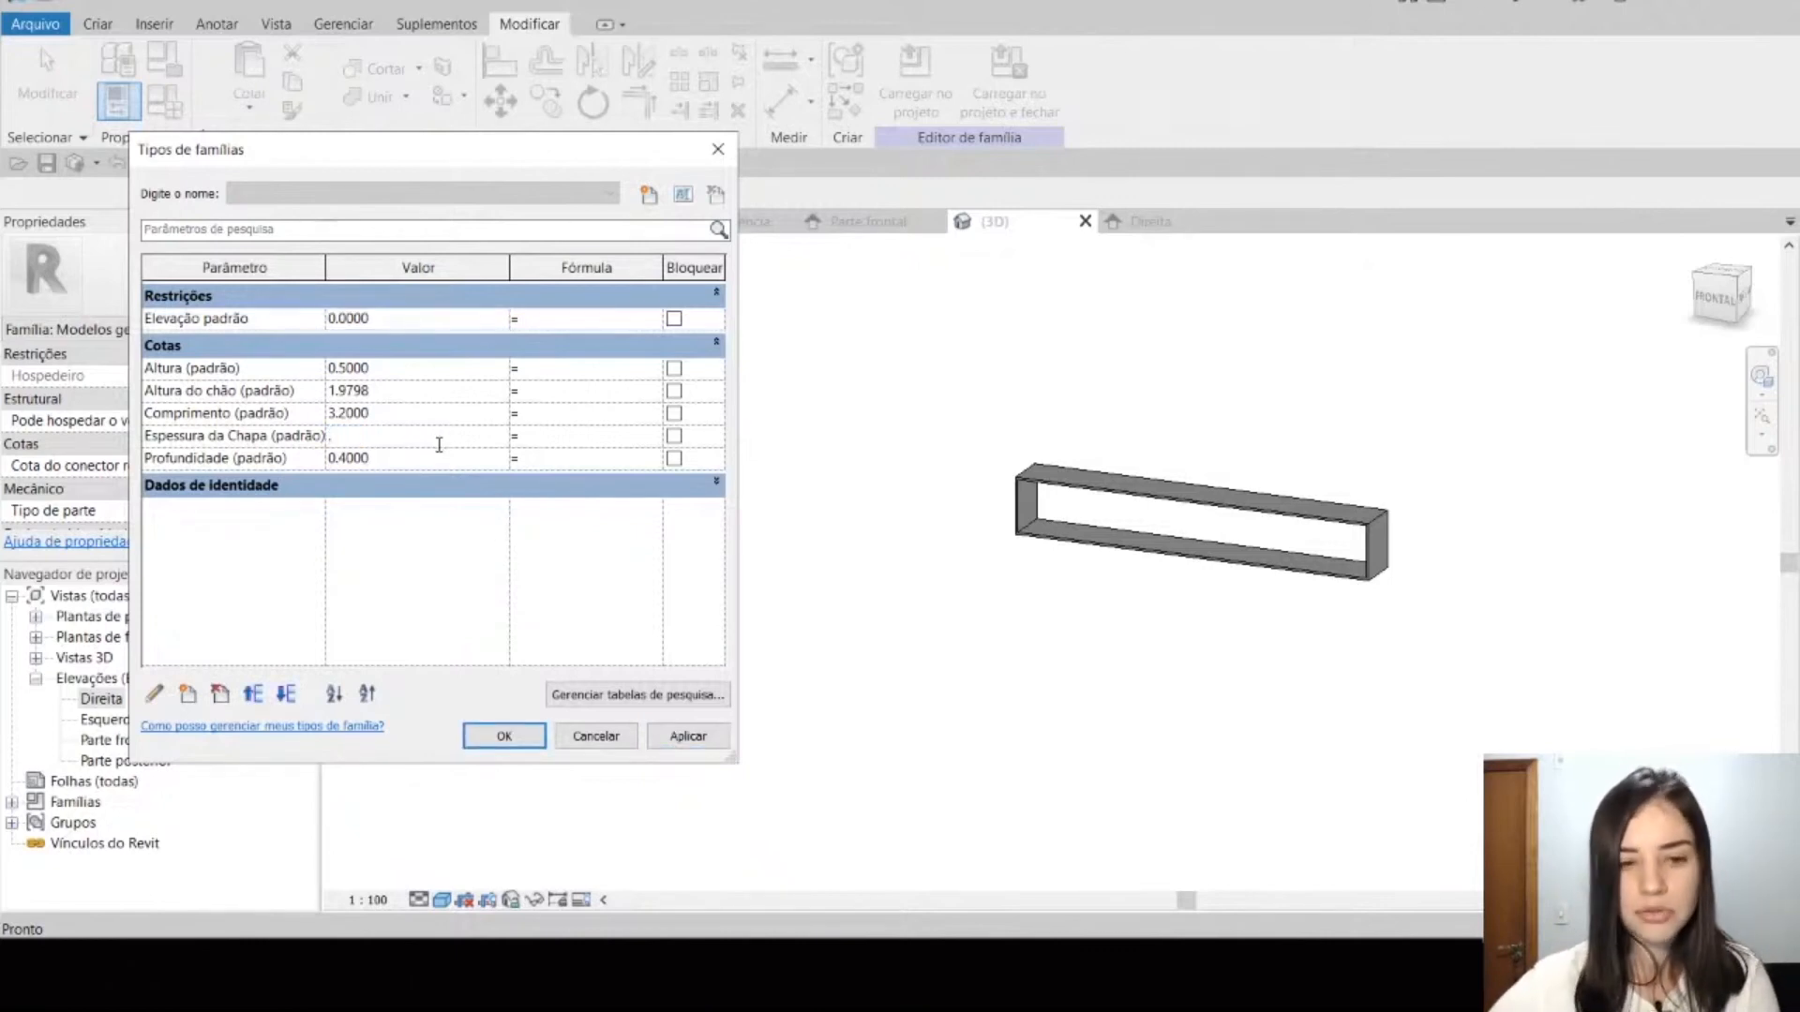
type("0.0500")
key("Tab")
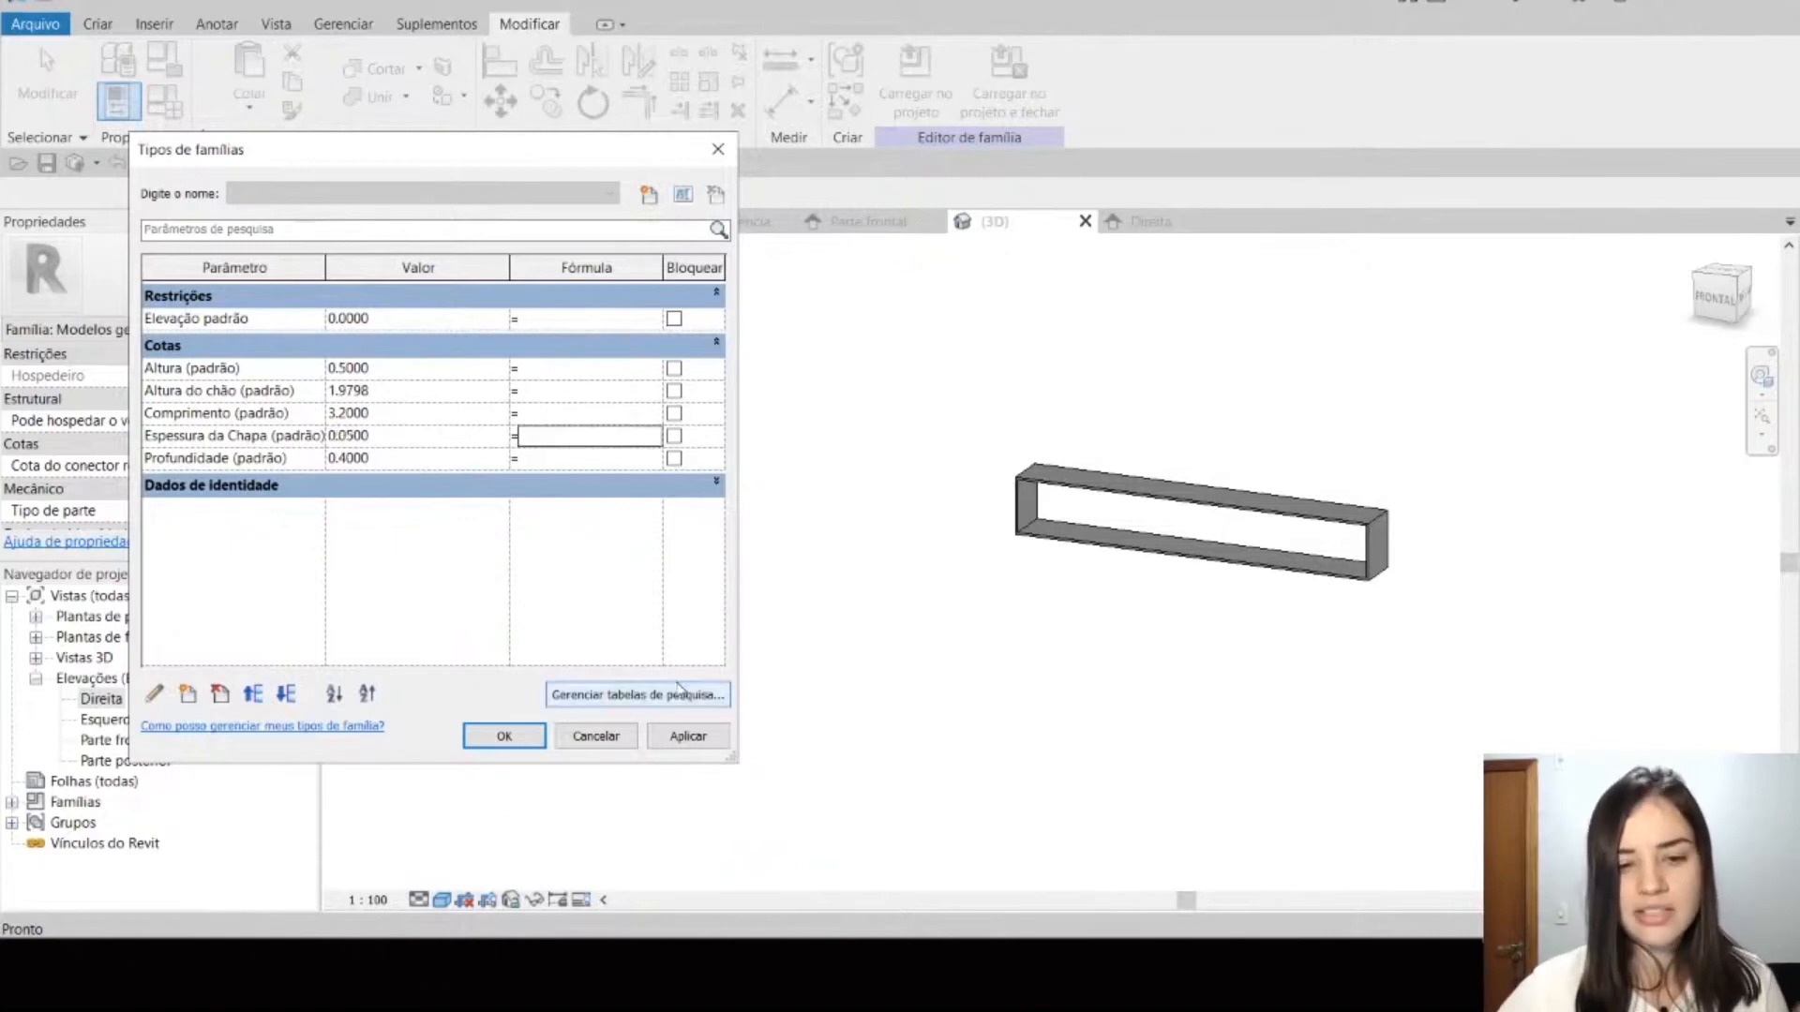
left_click(688, 737)
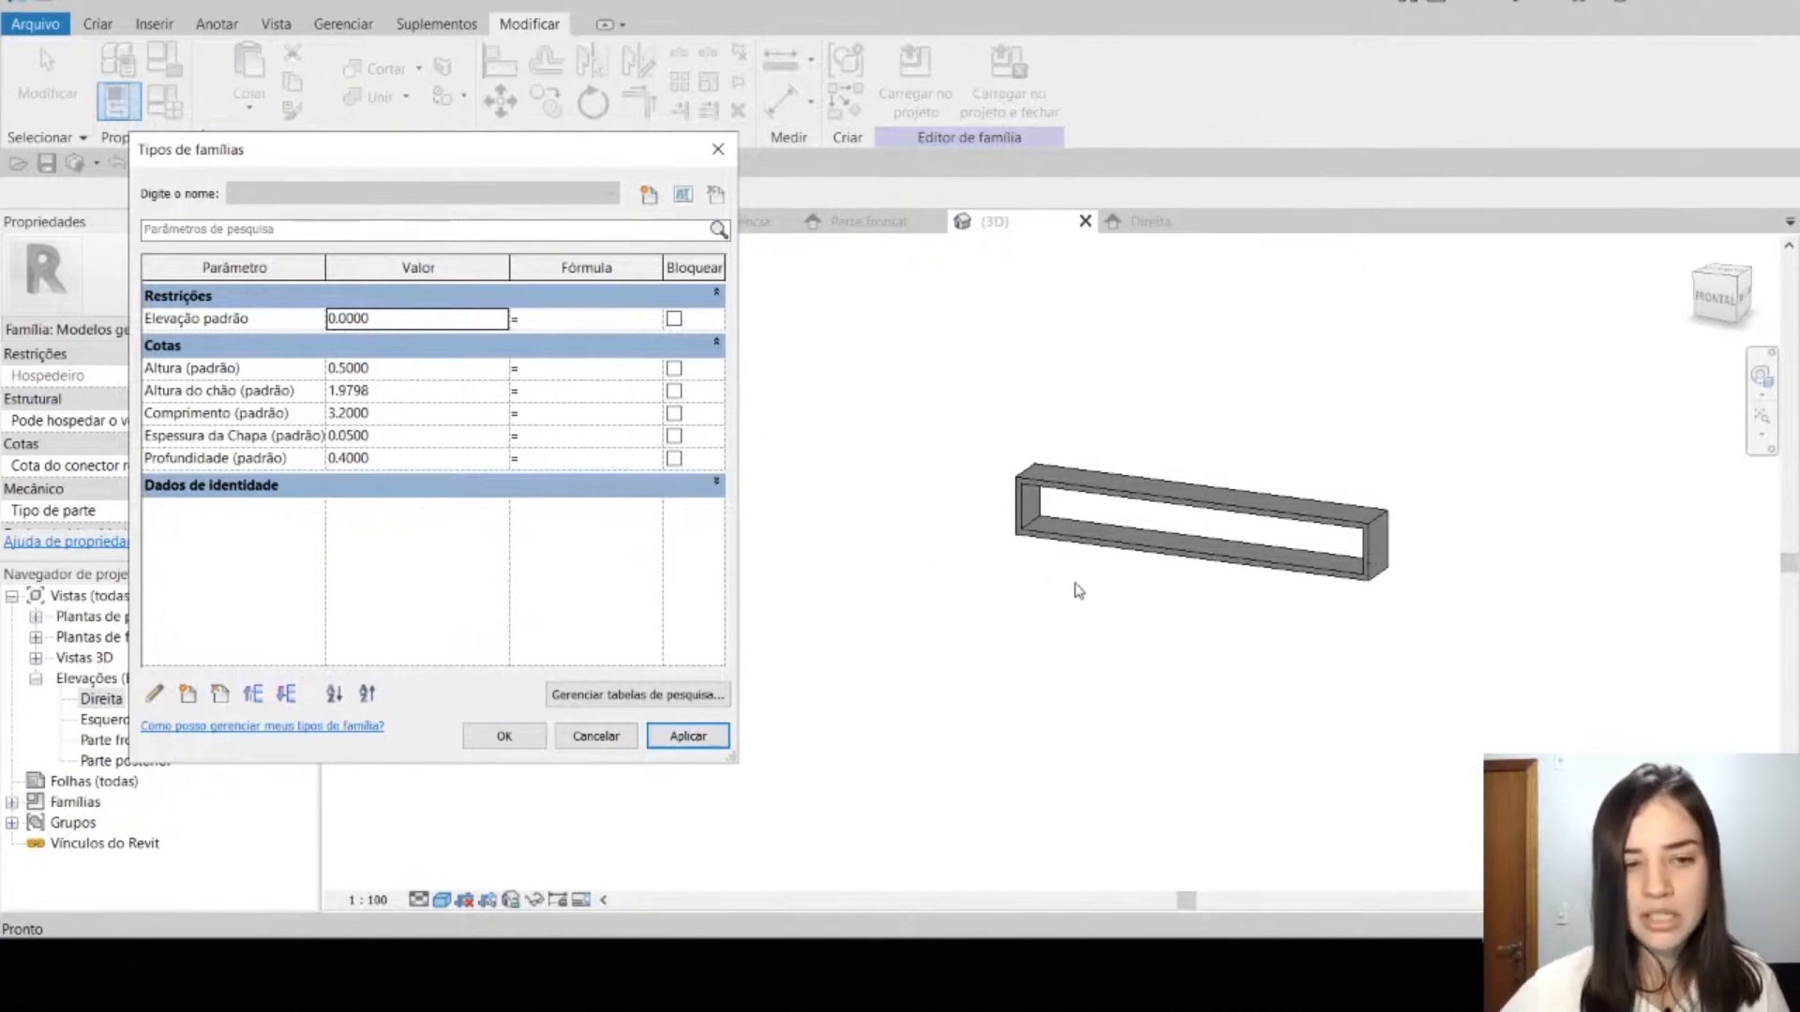
Step: Set the Comprimento parameter to 2 and apply it to the model
left_click(439, 418)
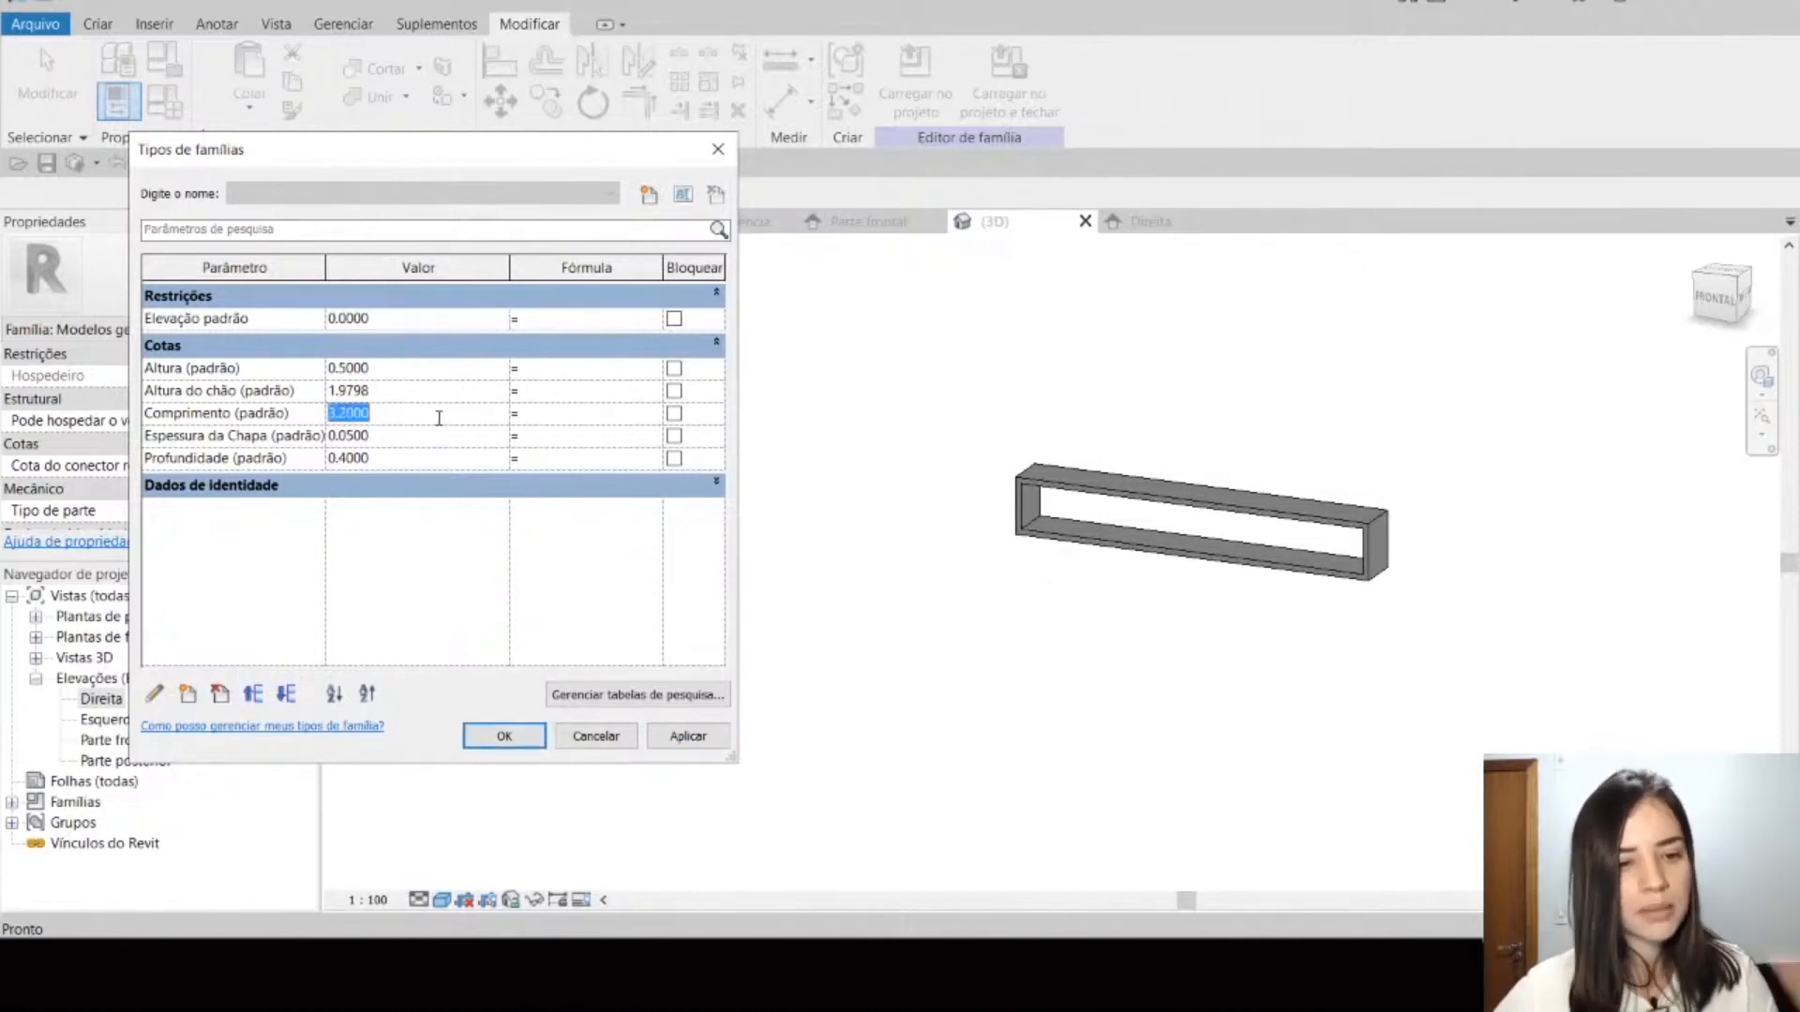
type("2")
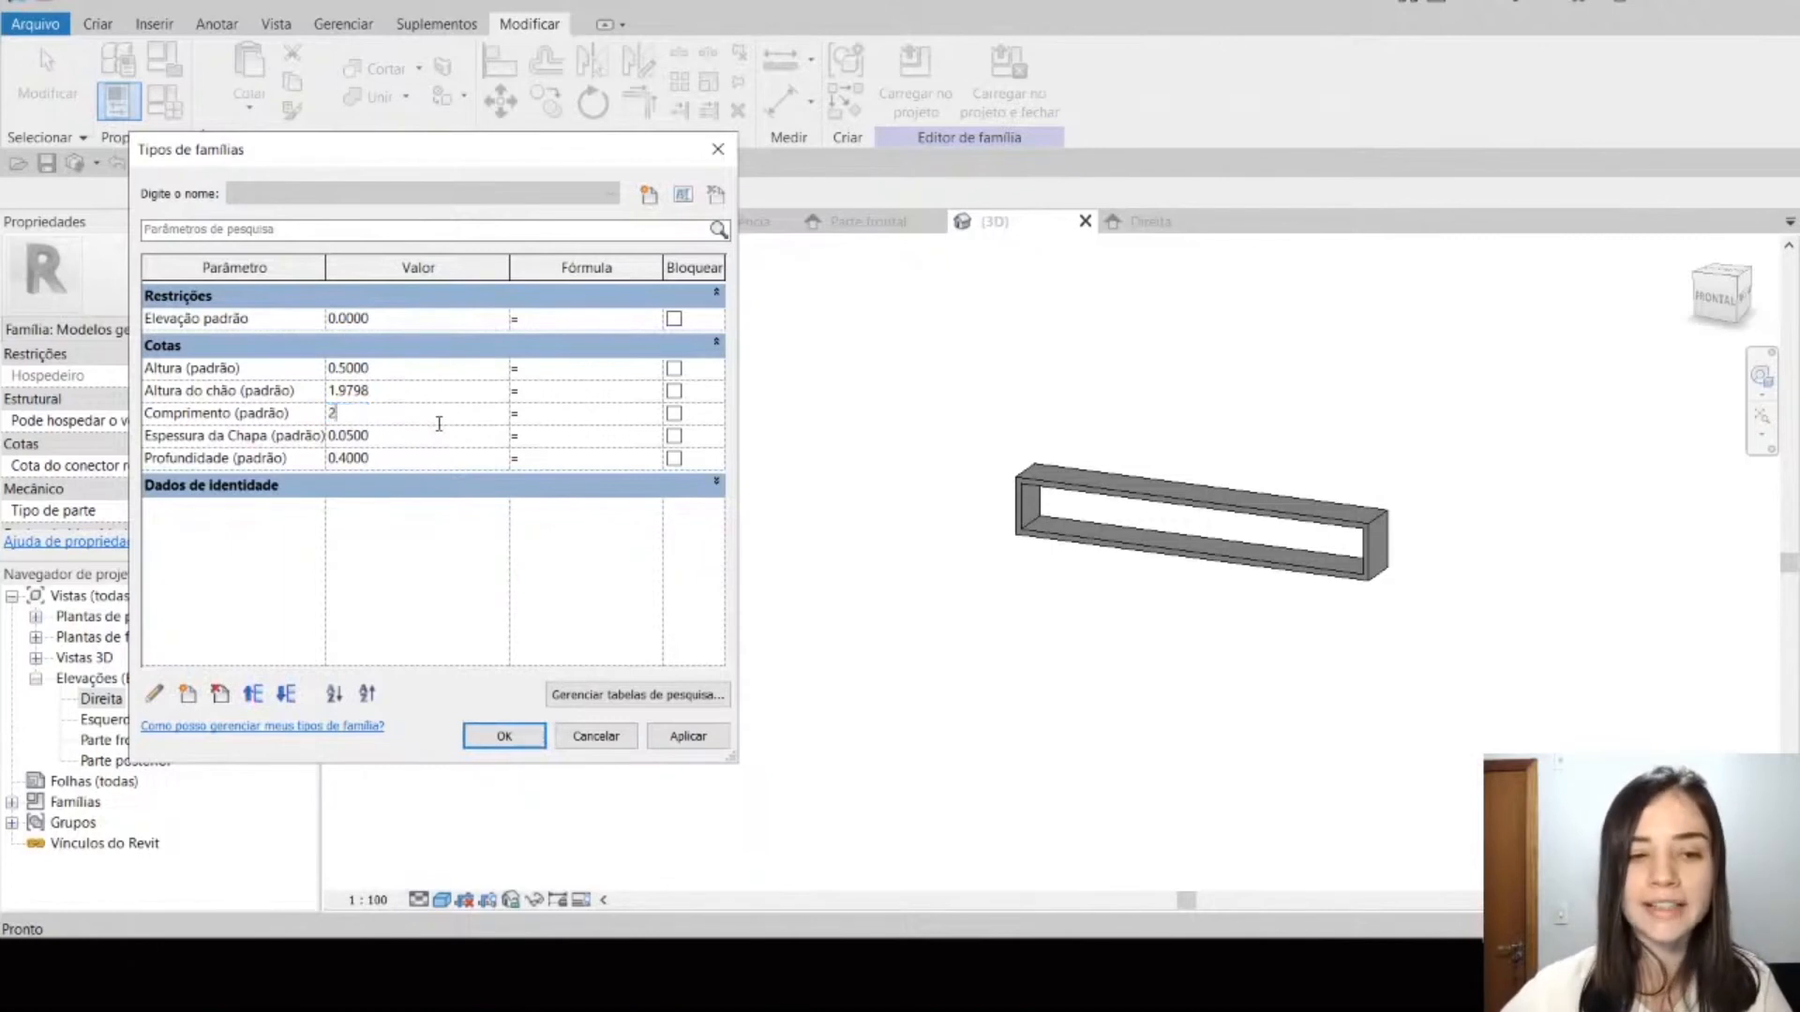
key("Tab")
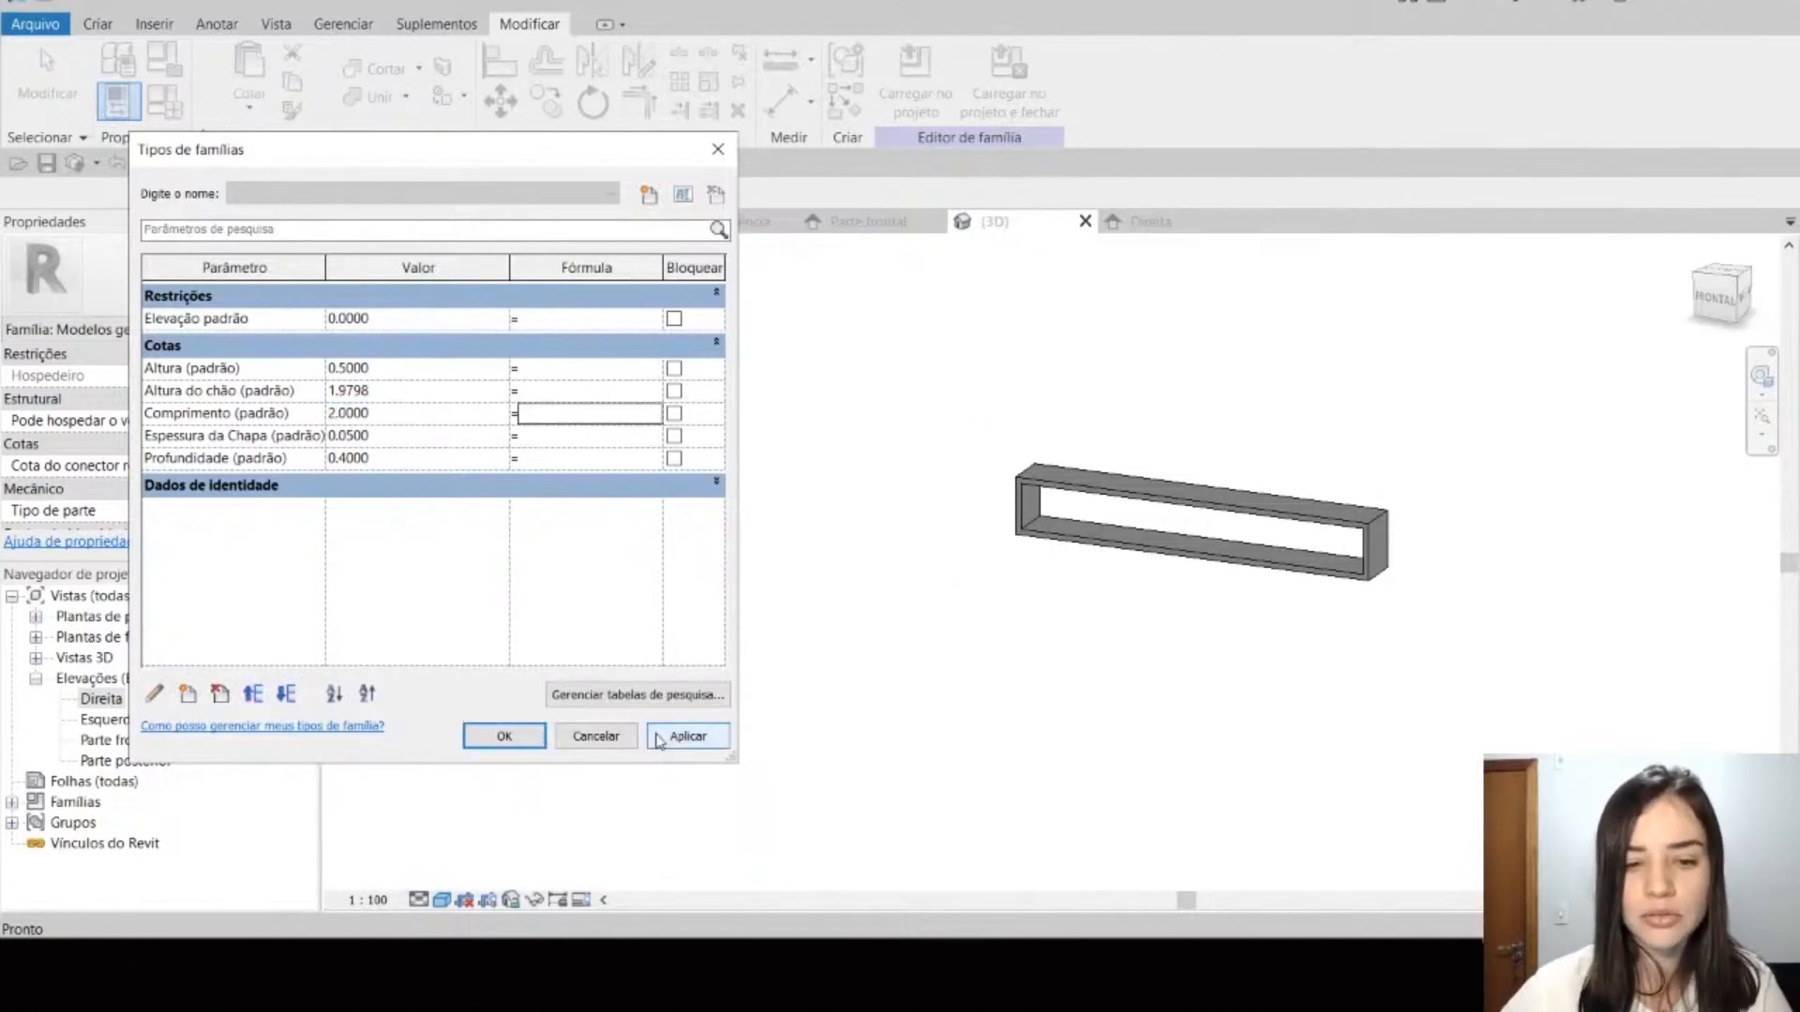
left_click(689, 737)
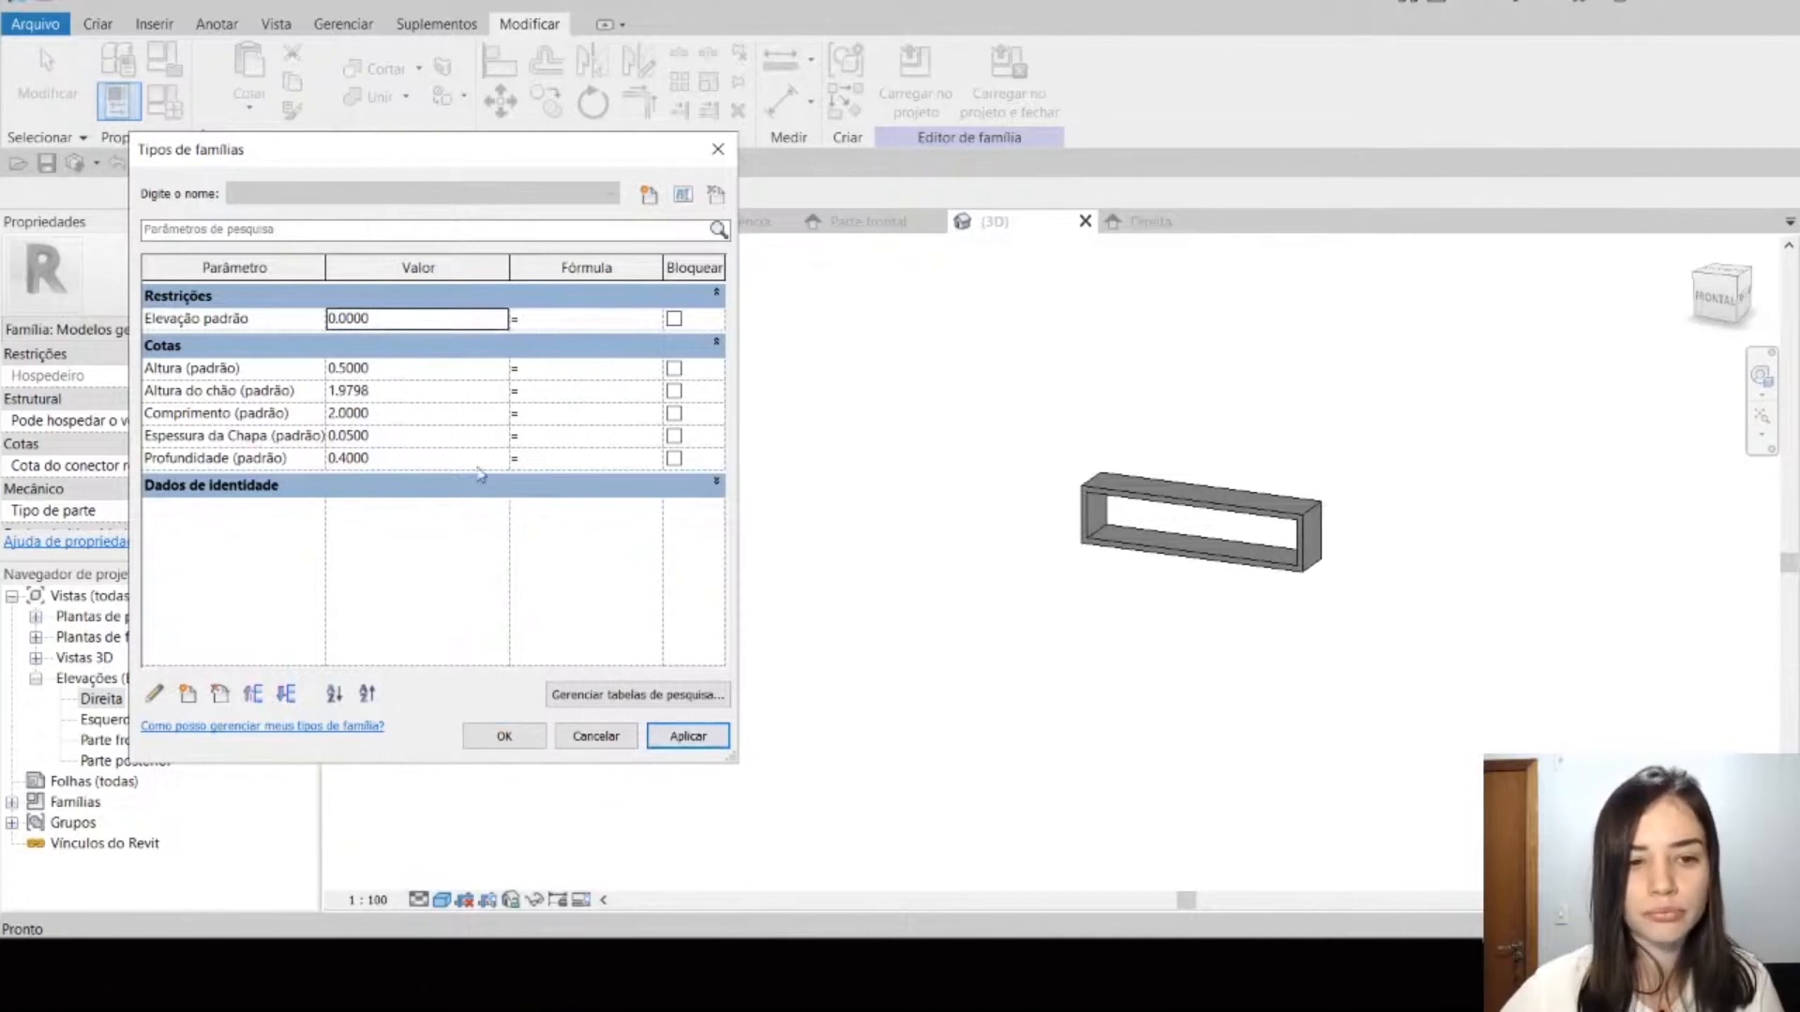
Step: Set the Altura do chão parameter to 1, apply it to the model and close the family types
left_click(405, 392)
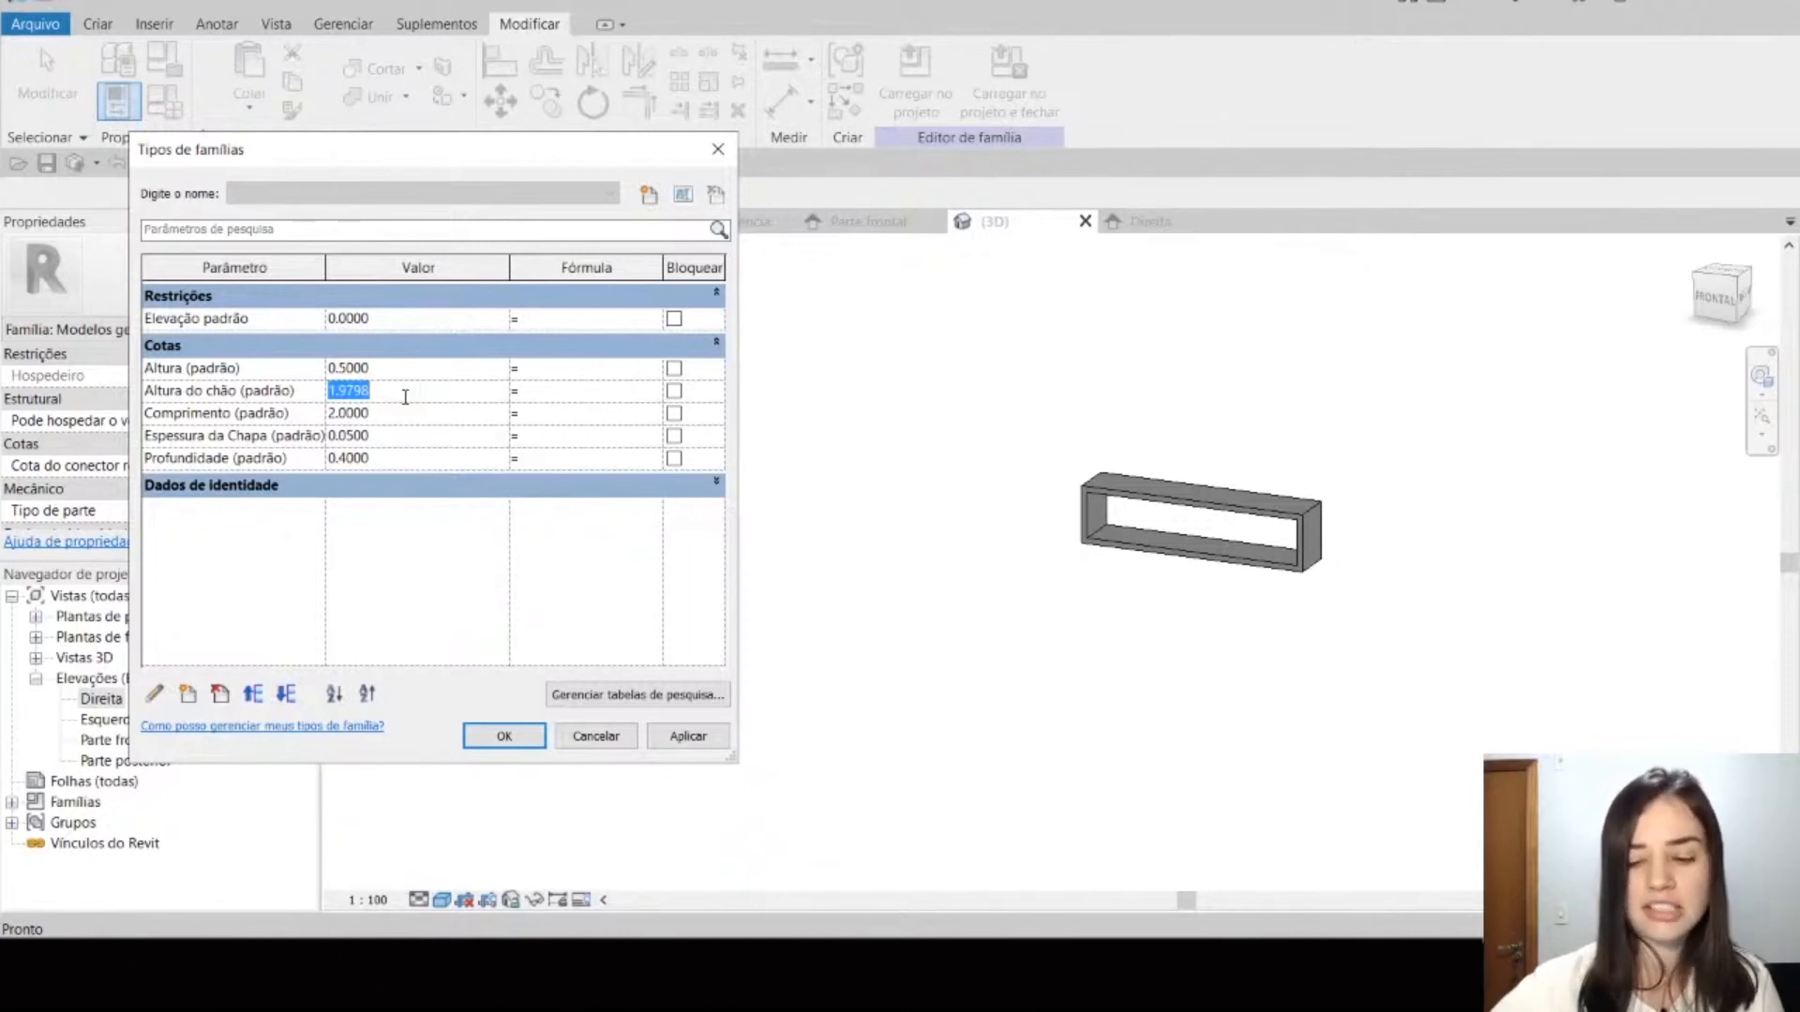
type("1")
left_click(686, 738)
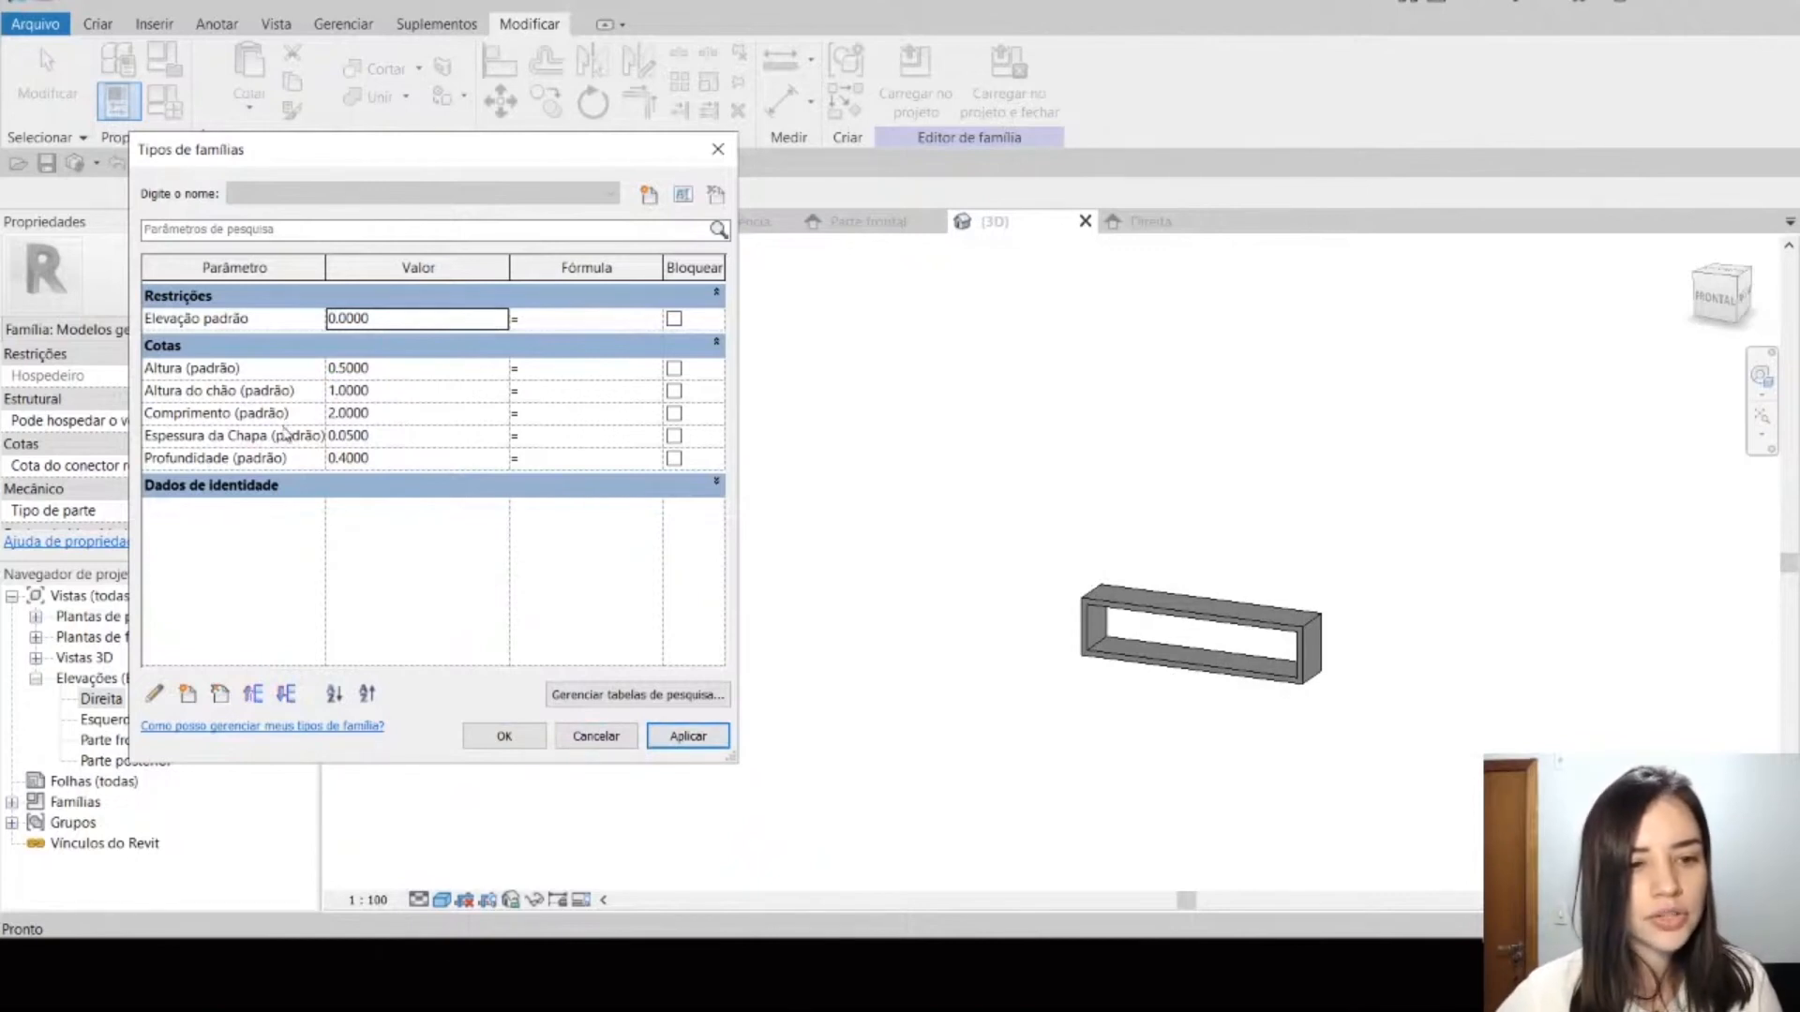
left_click(596, 736)
Step: Examine the resized hollow box and its extrusion properties in the 3D view
middle_click_drag(1220, 525, 1114, 496)
middle_click_drag(1016, 382, 1237, 309)
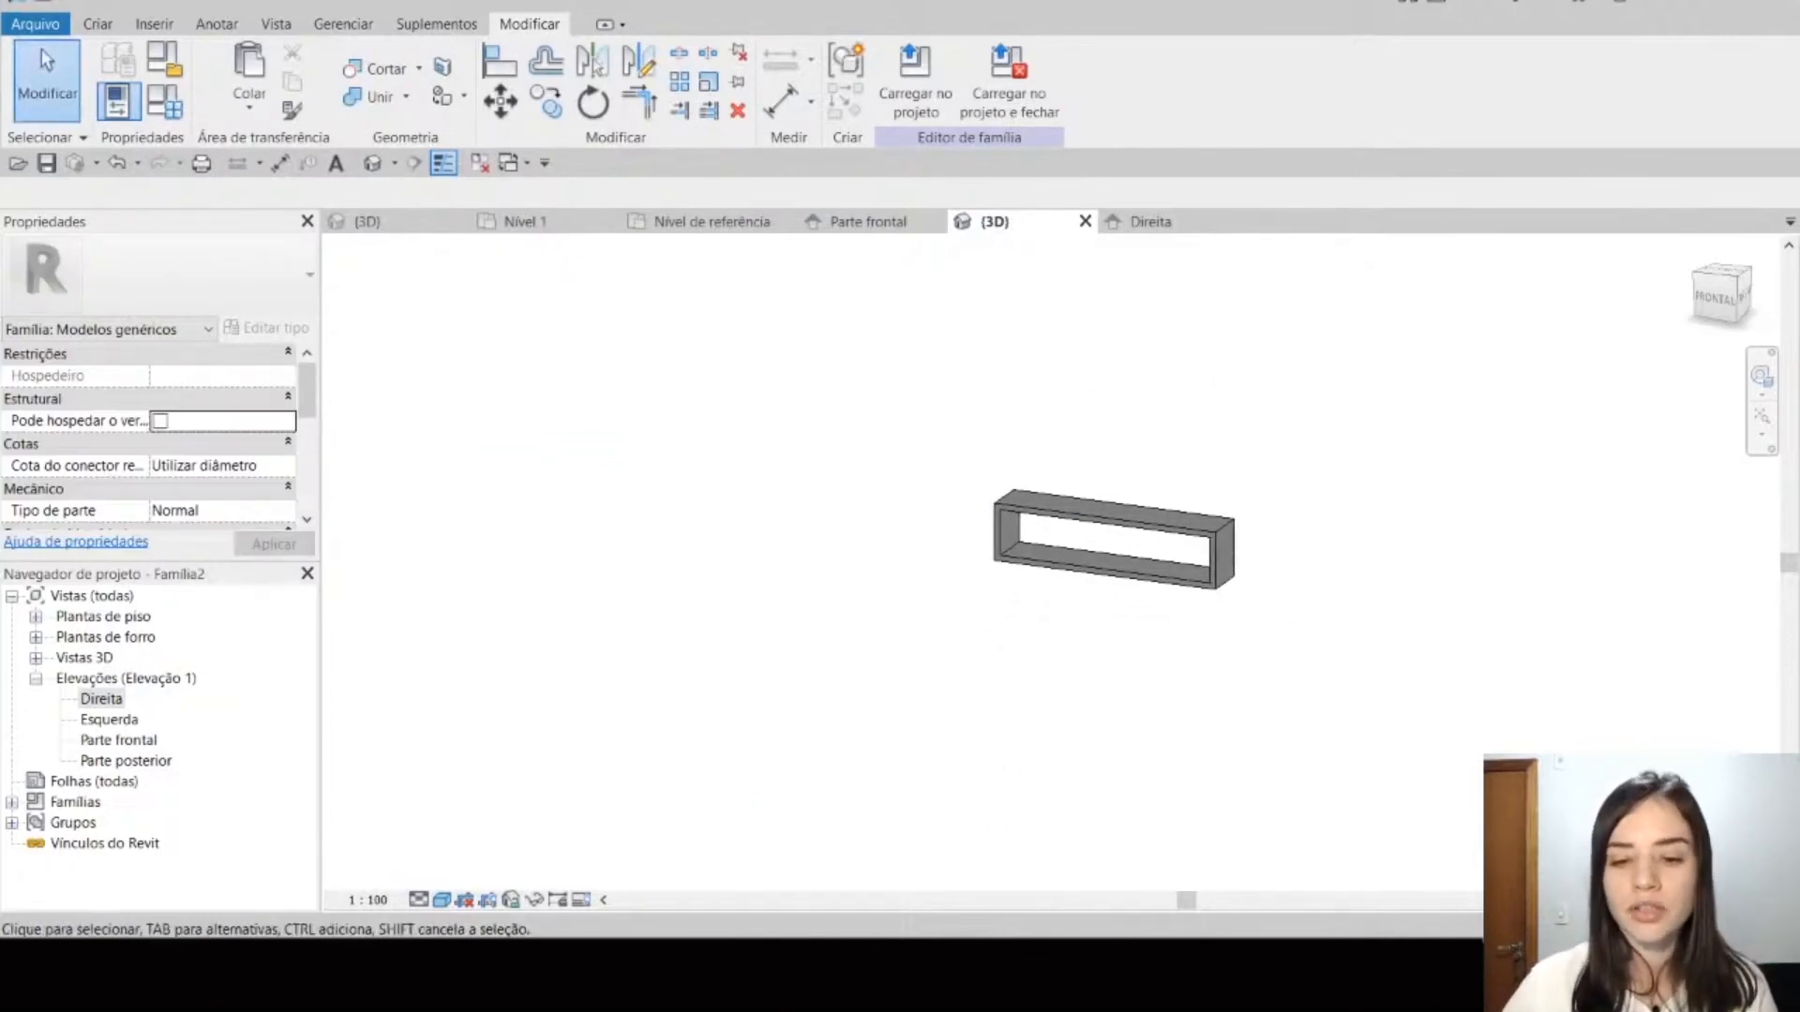
scroll(1125, 628, "up", 3)
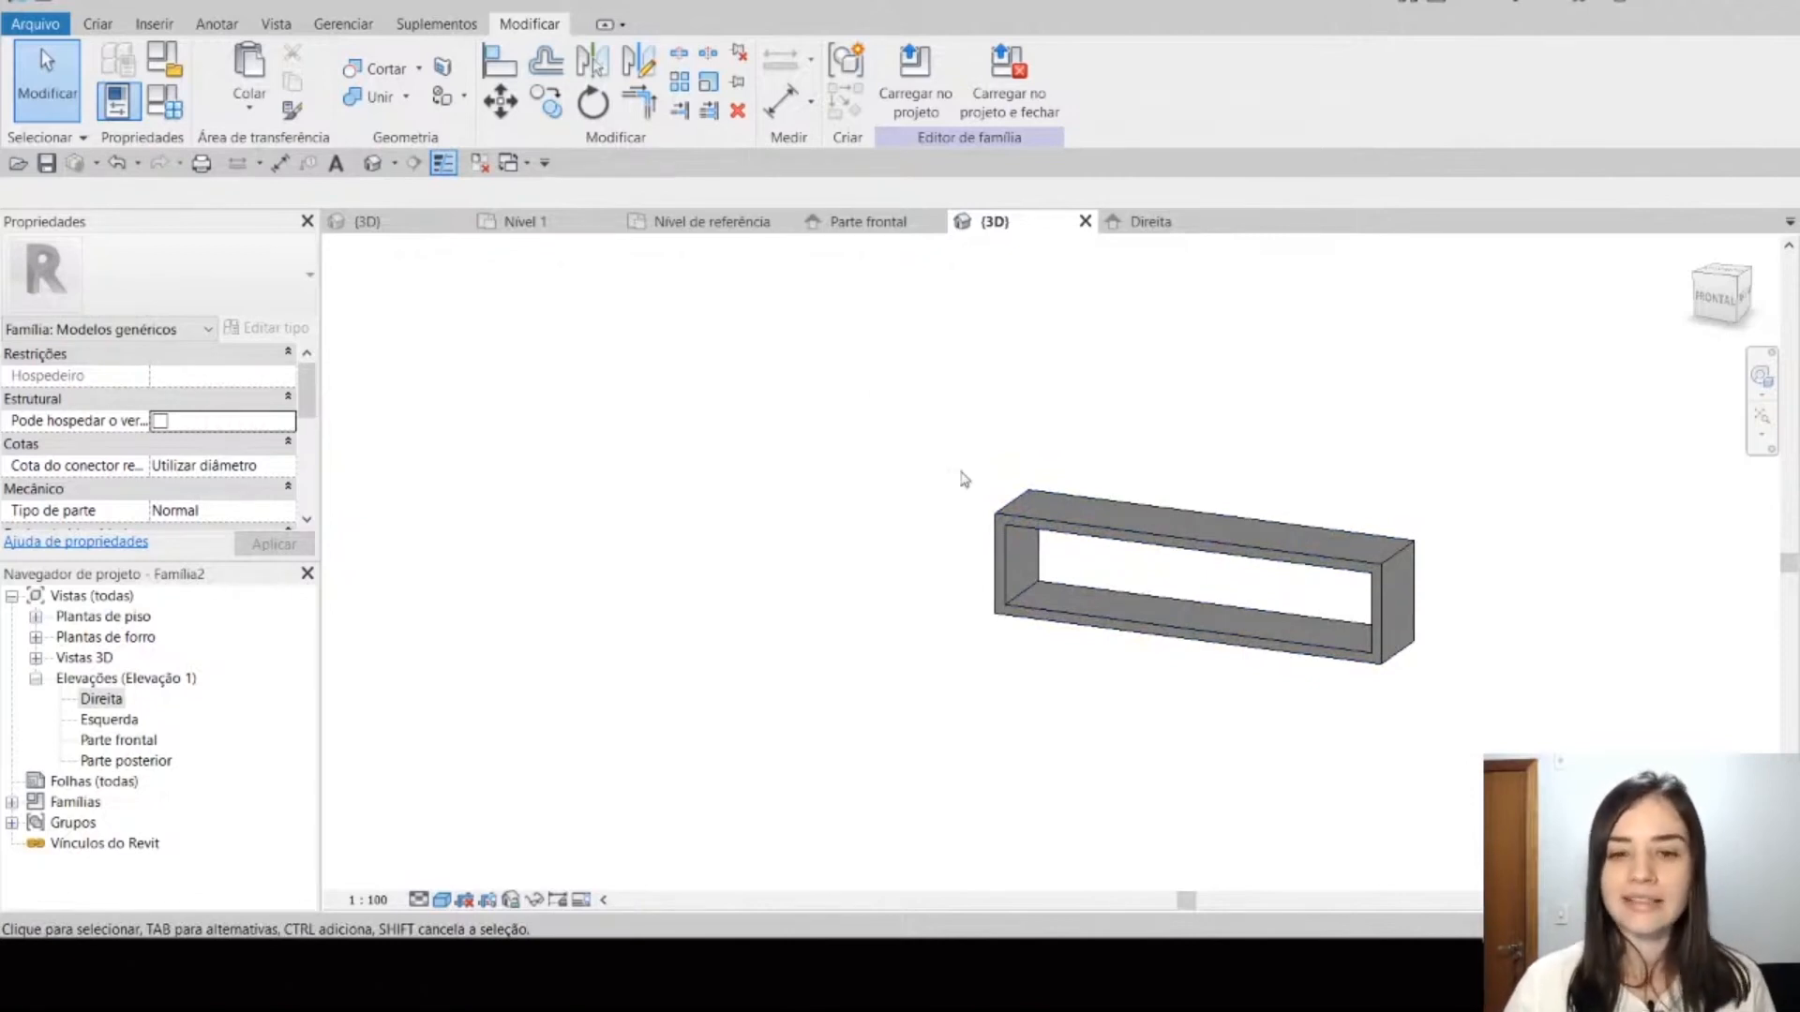
left_click(1003, 529)
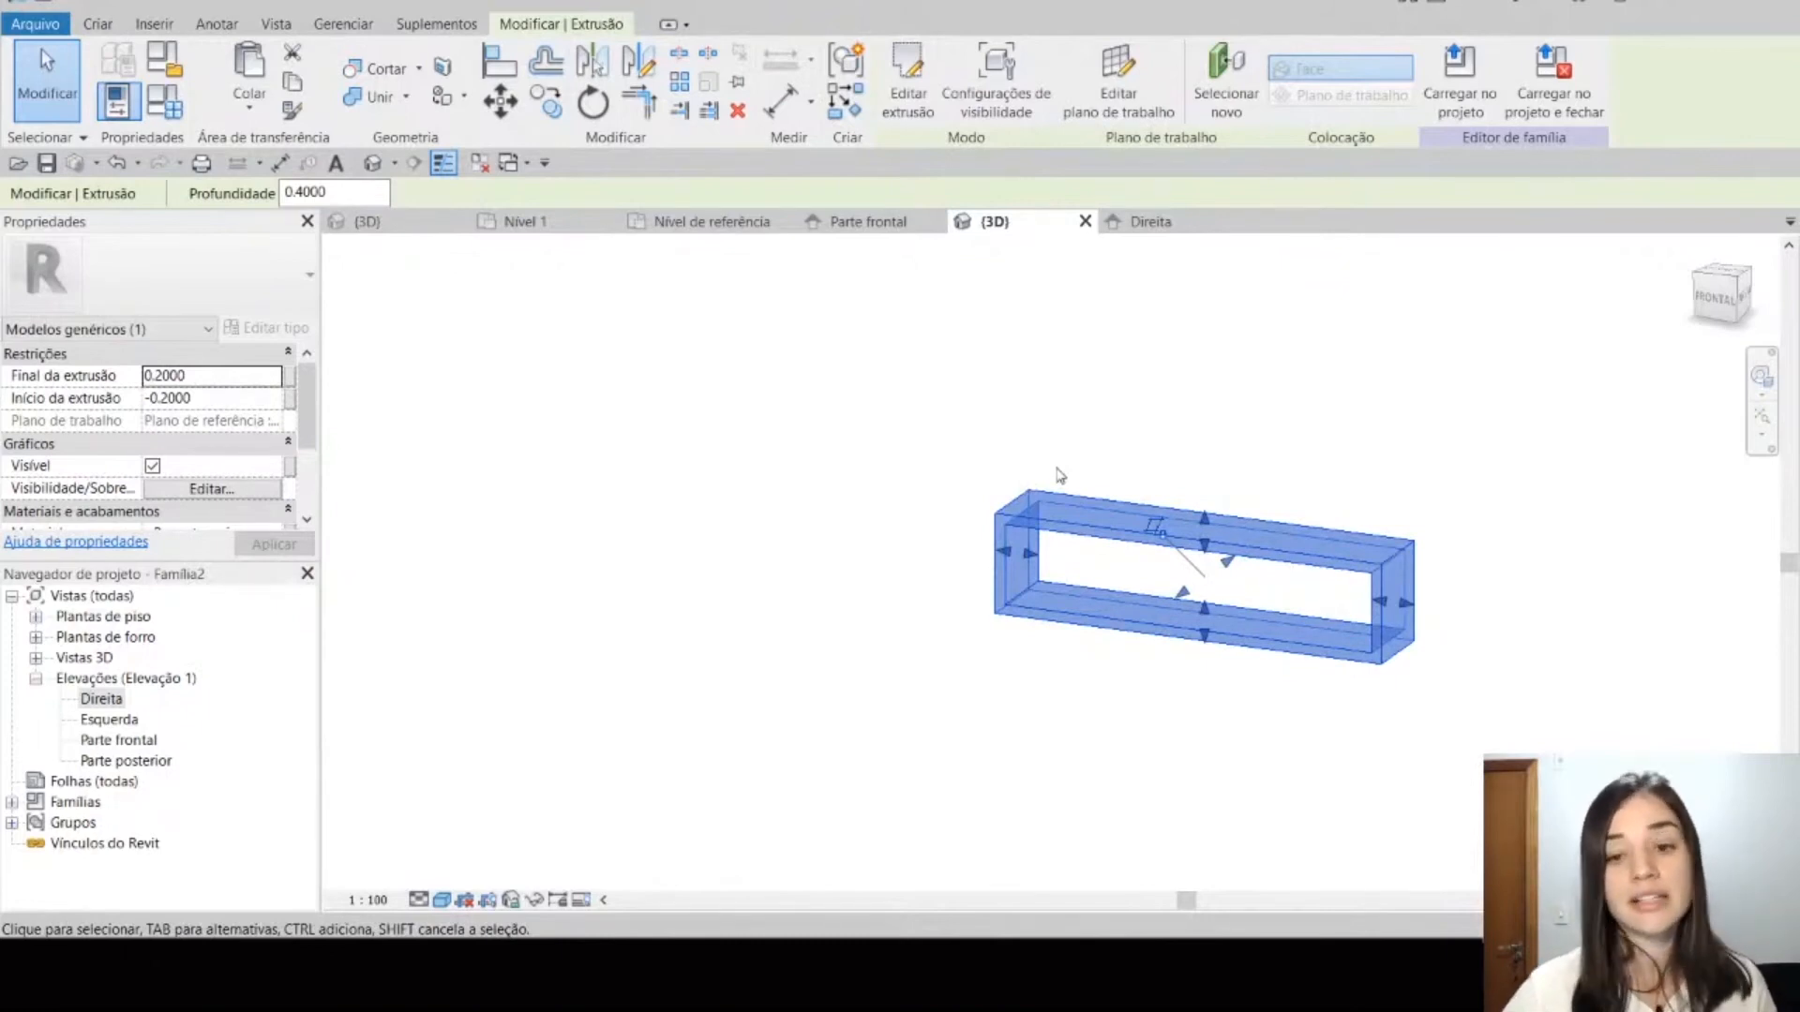
middle_click_drag(1073, 422, 1046, 453)
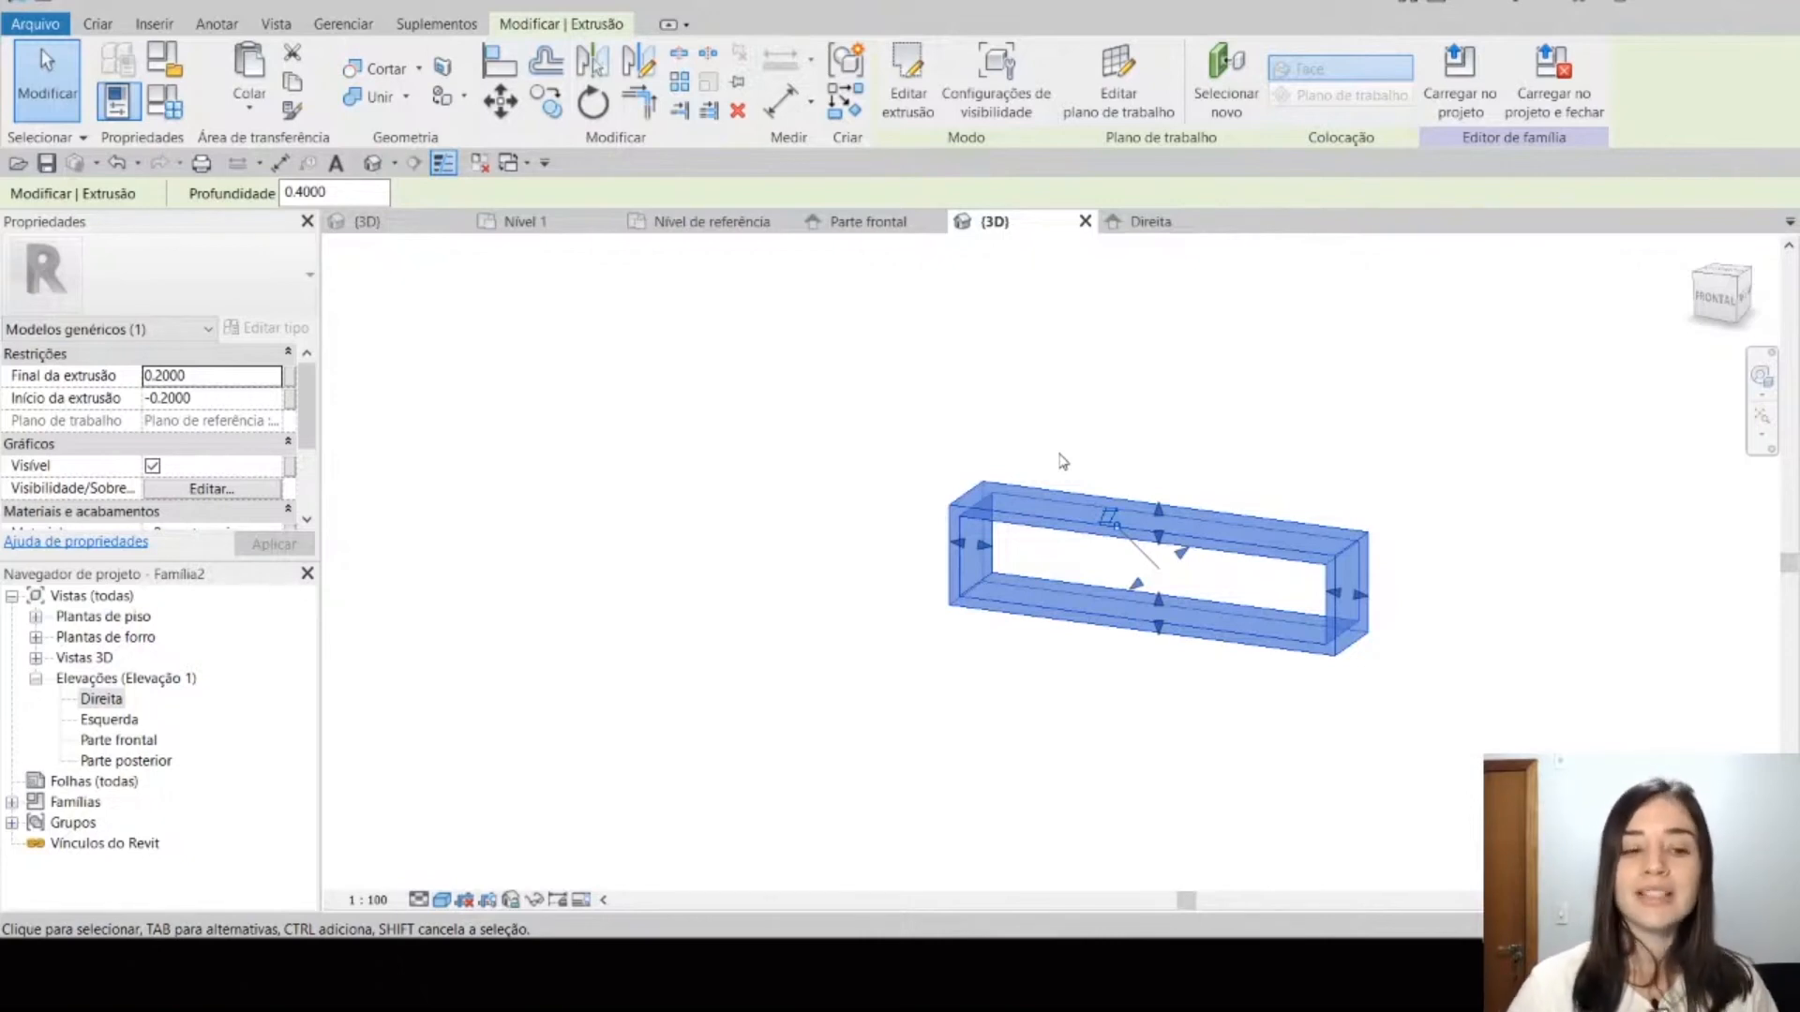
scroll(956, 460, "up", 1)
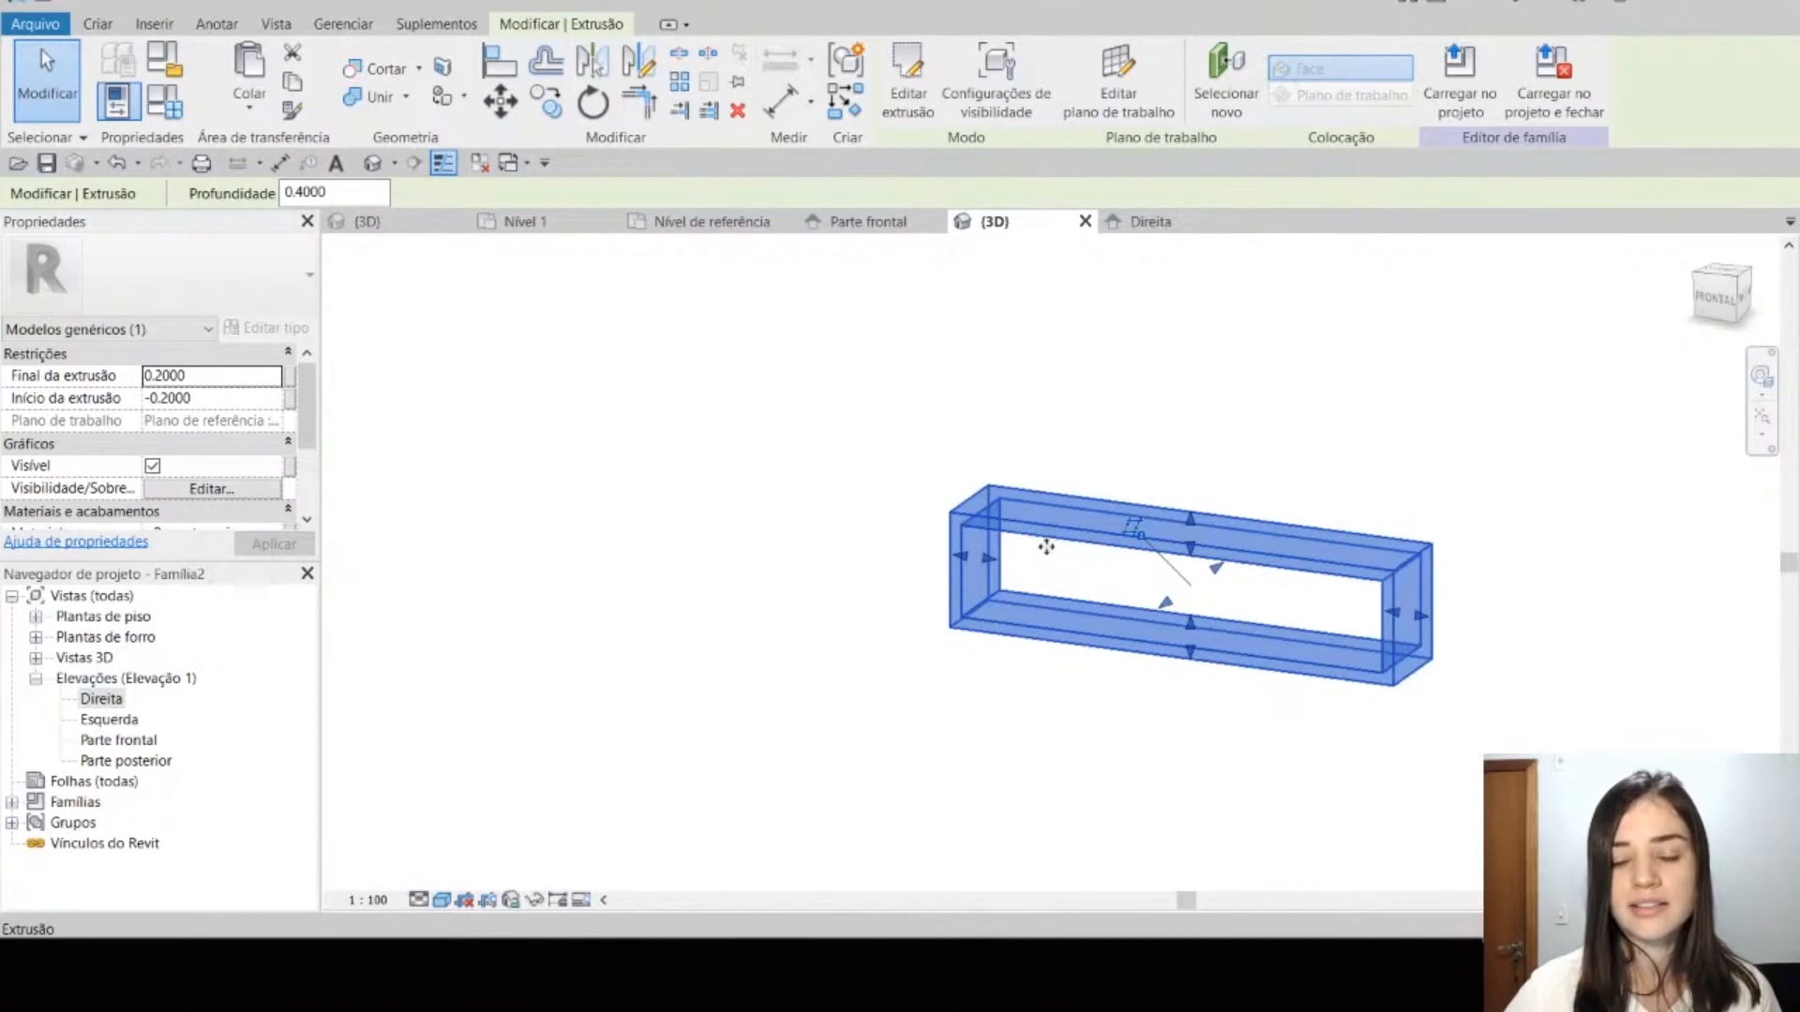
scroll(109, 336, "down", 2)
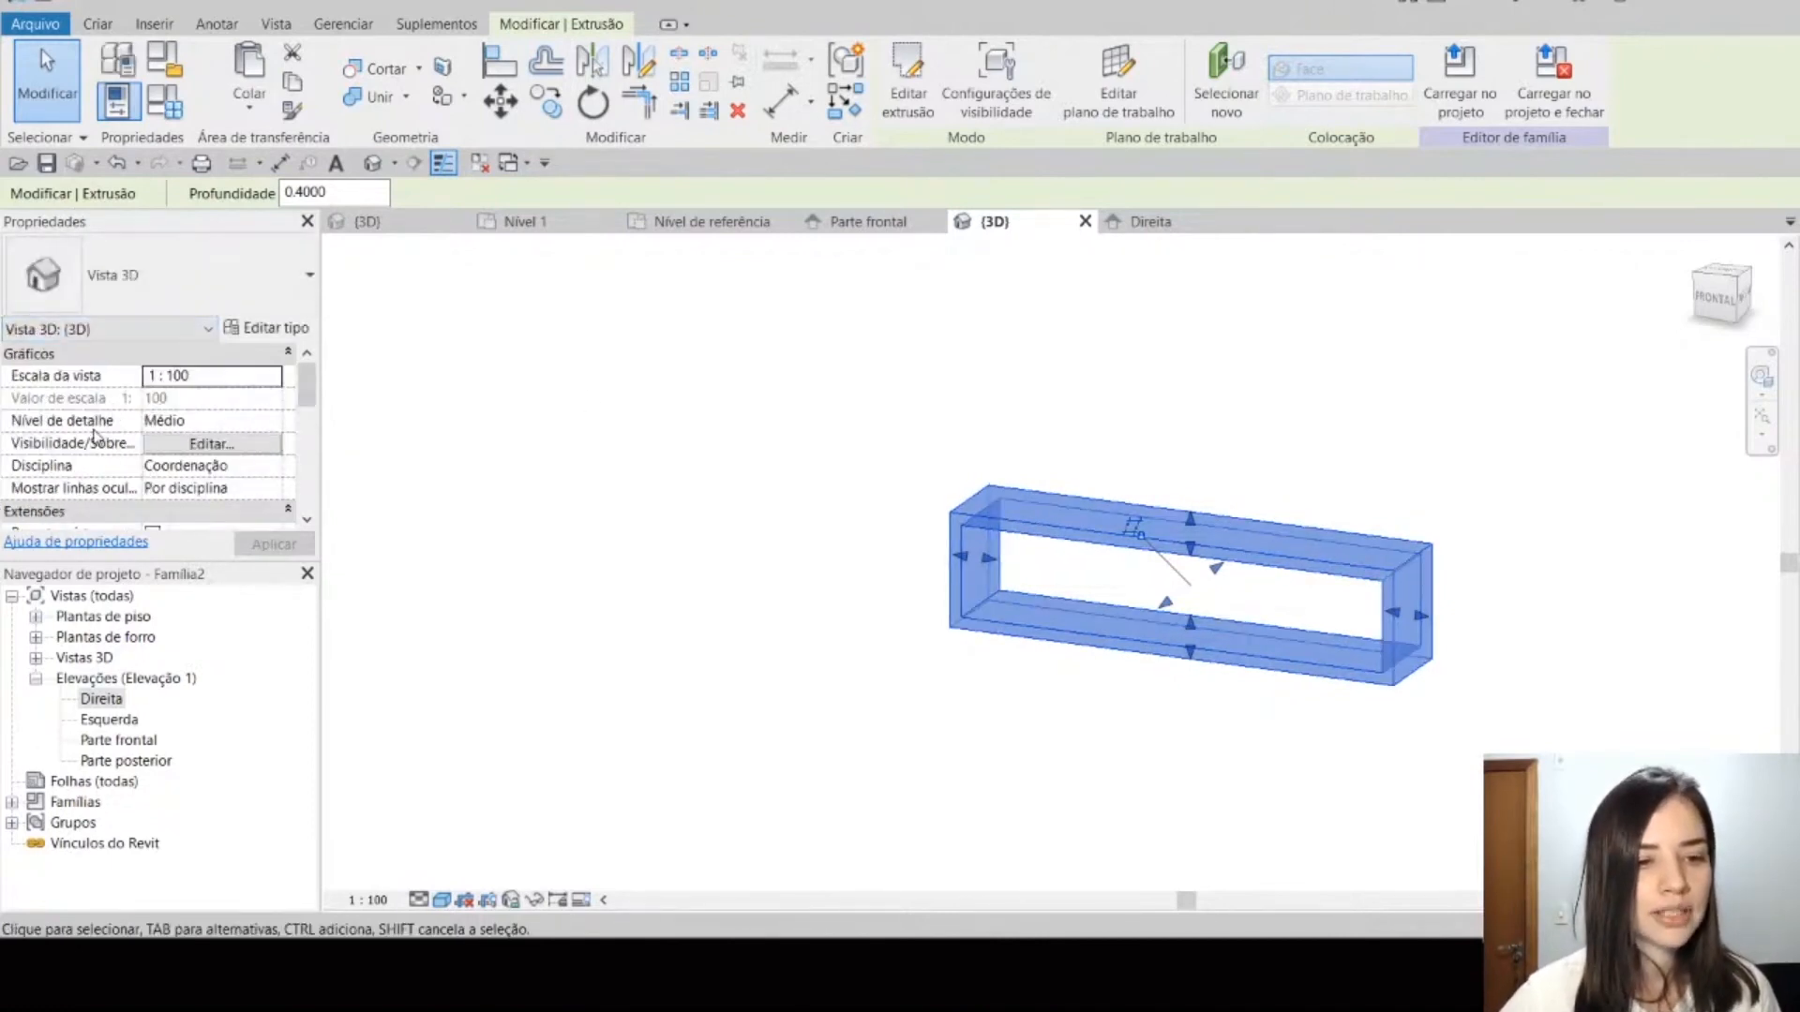
key("Escape")
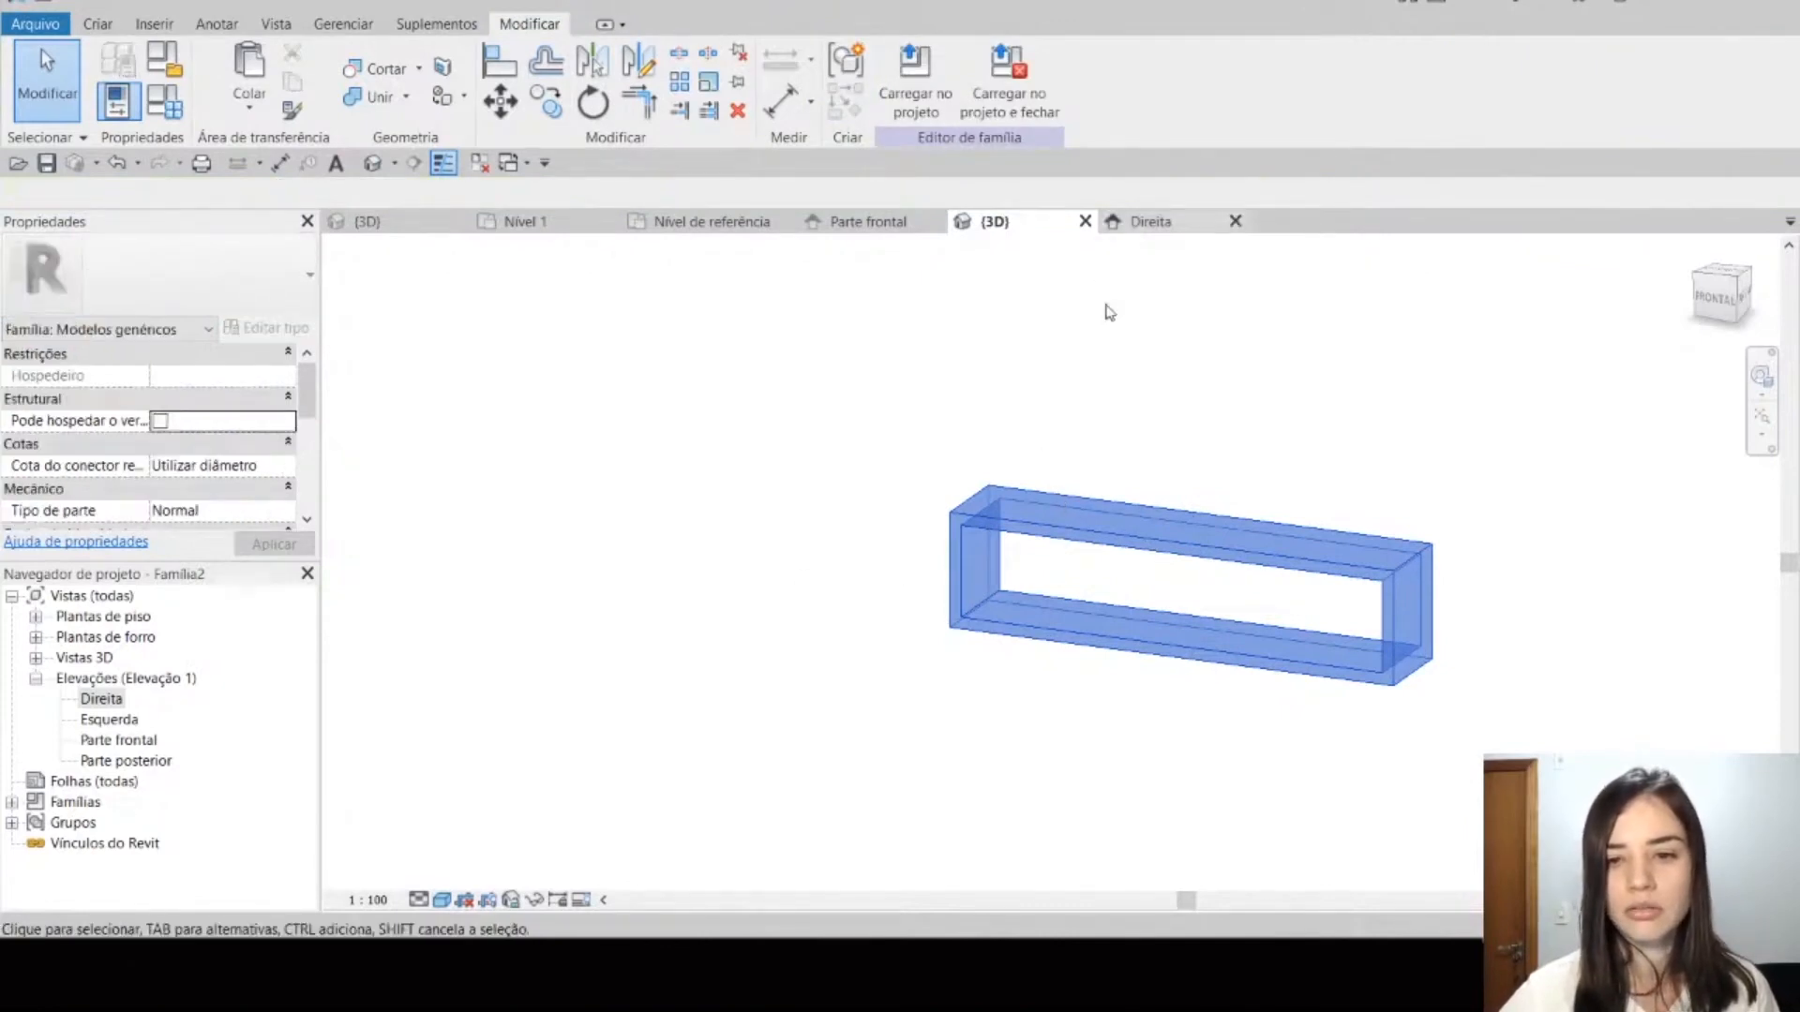
scroll(1089, 417, "down", 1)
middle_click_drag(1103, 511, 1089, 469)
scroll(1089, 473, "up", 1)
Step: Select the hollow extrusion in the 3D view and open the family parameter association for its Material property
left_click(1095, 484)
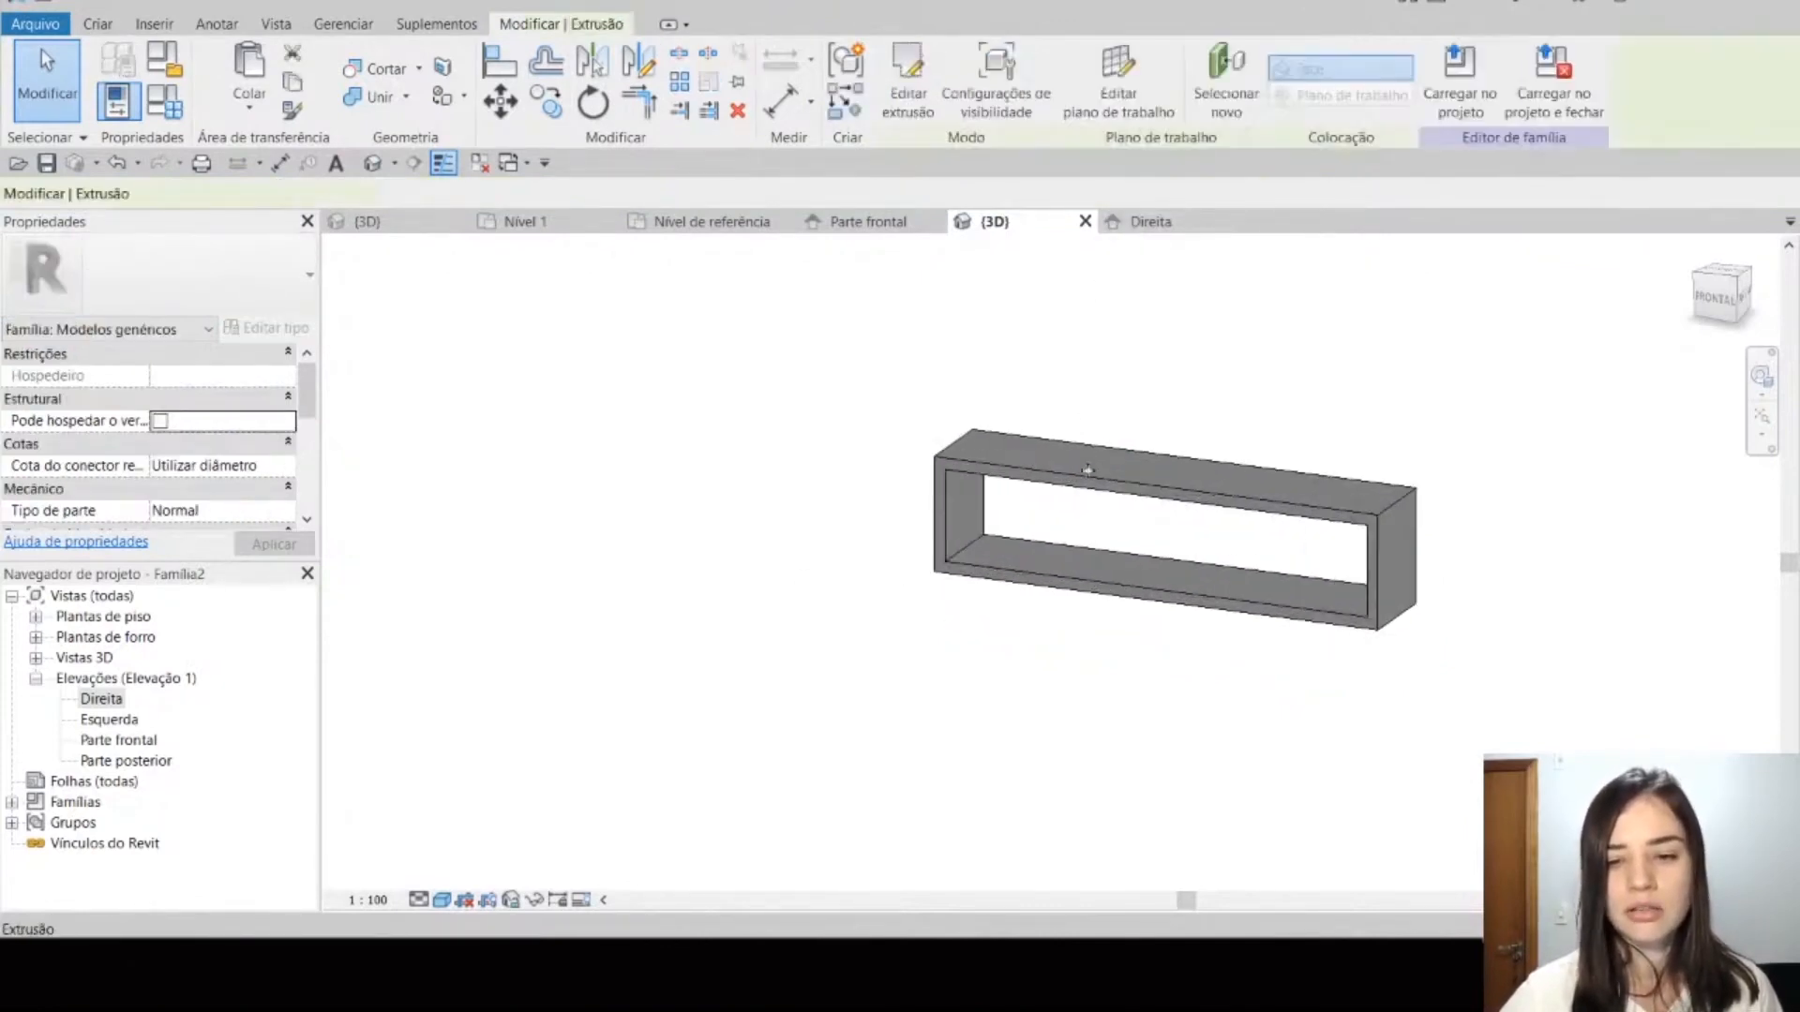
left_click(1151, 221)
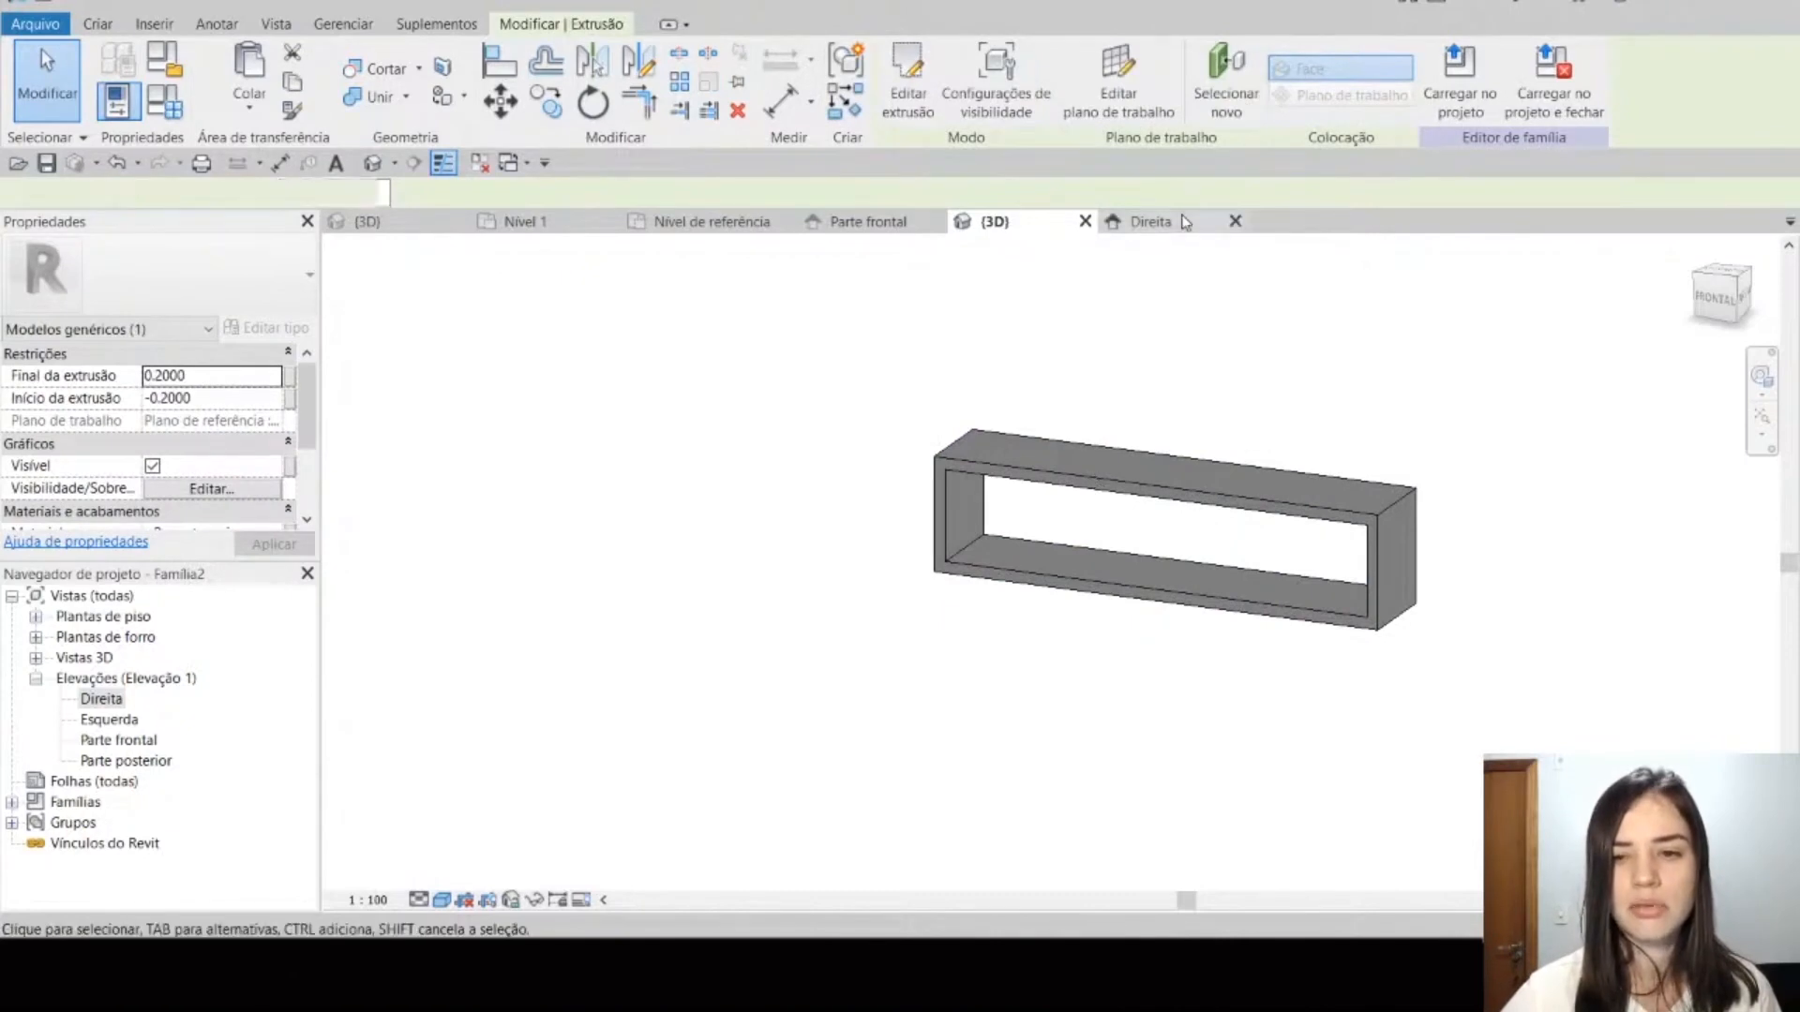
left_click(995, 222)
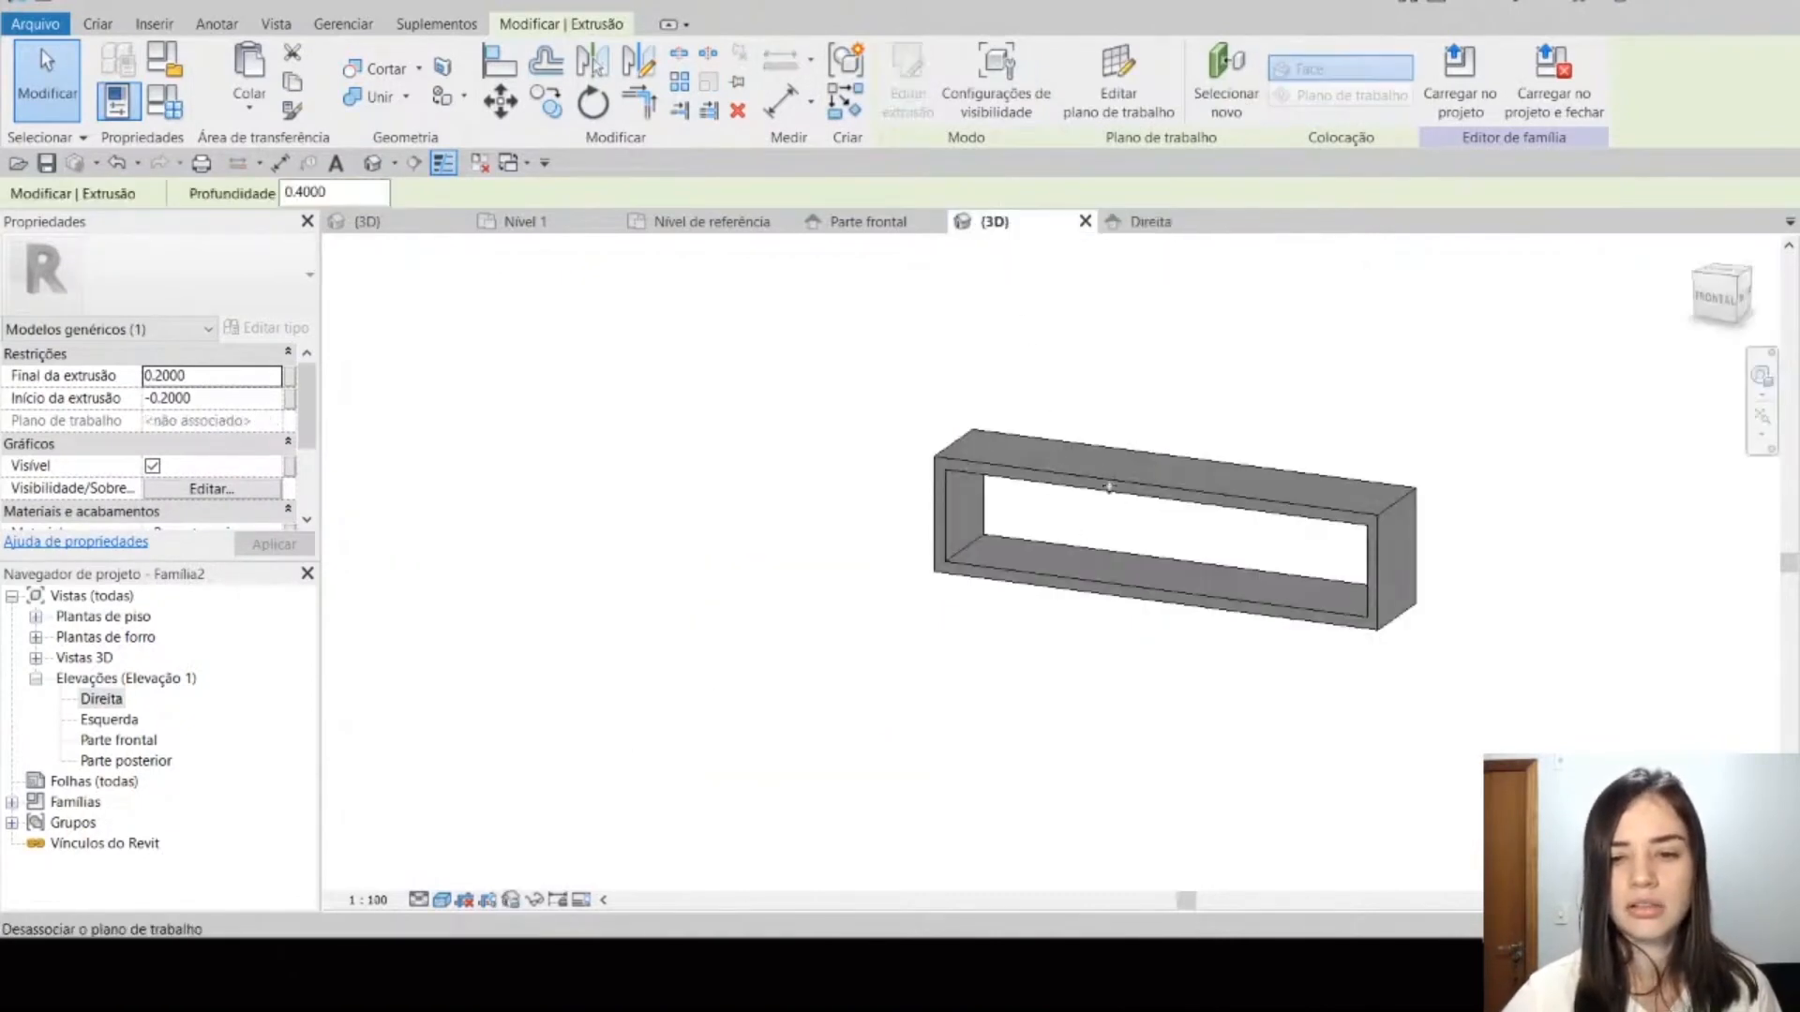
middle_click_drag(1127, 558, 1068, 563)
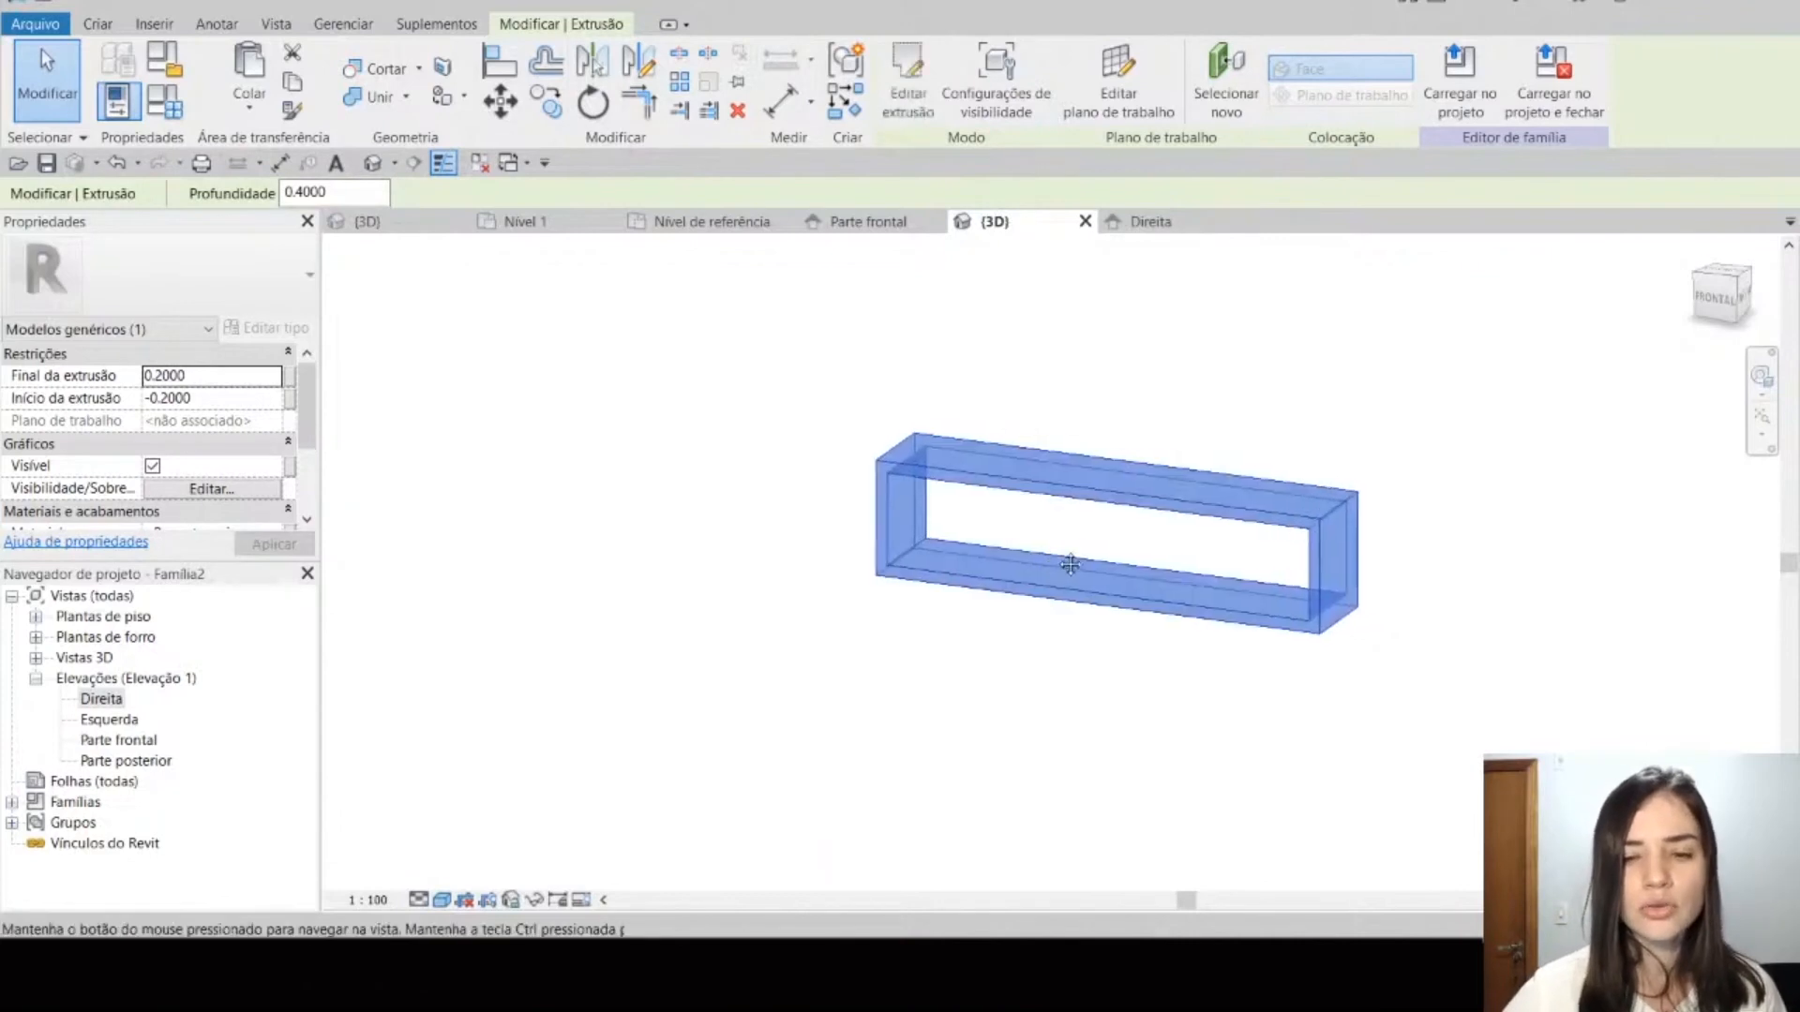
scroll(1071, 562, "up", 1)
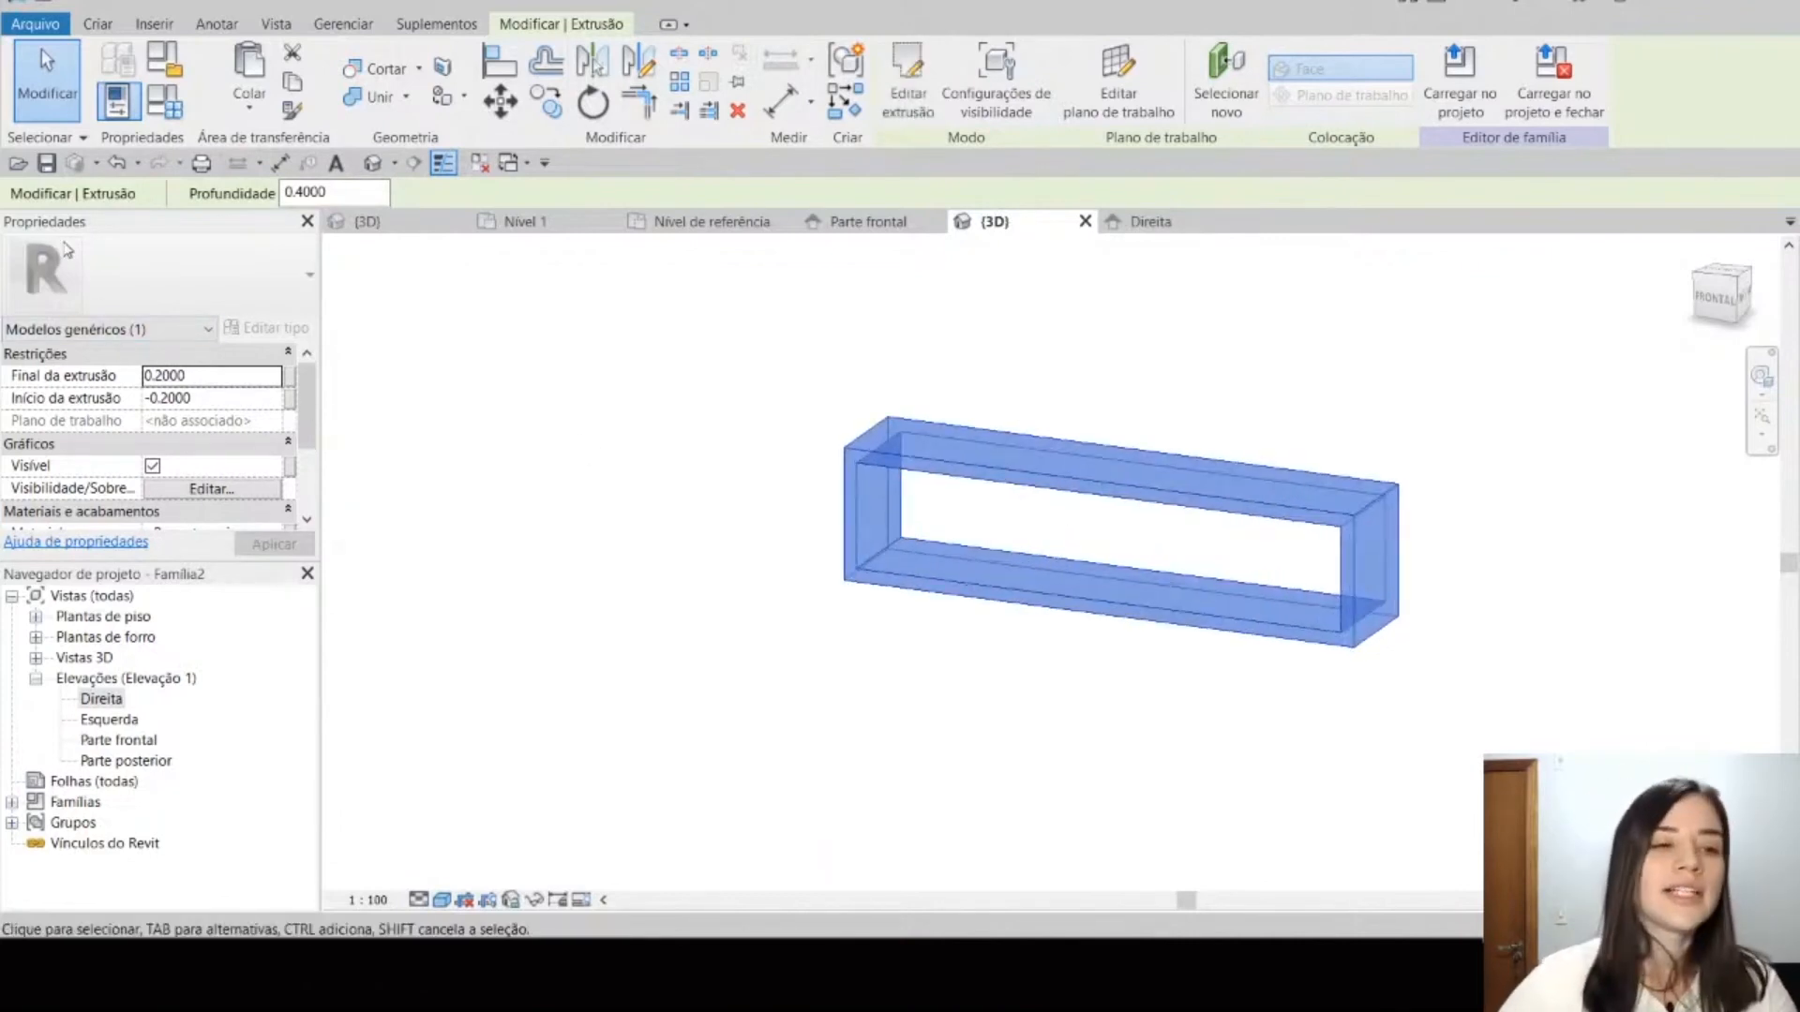
scroll(227, 424, "down", 1)
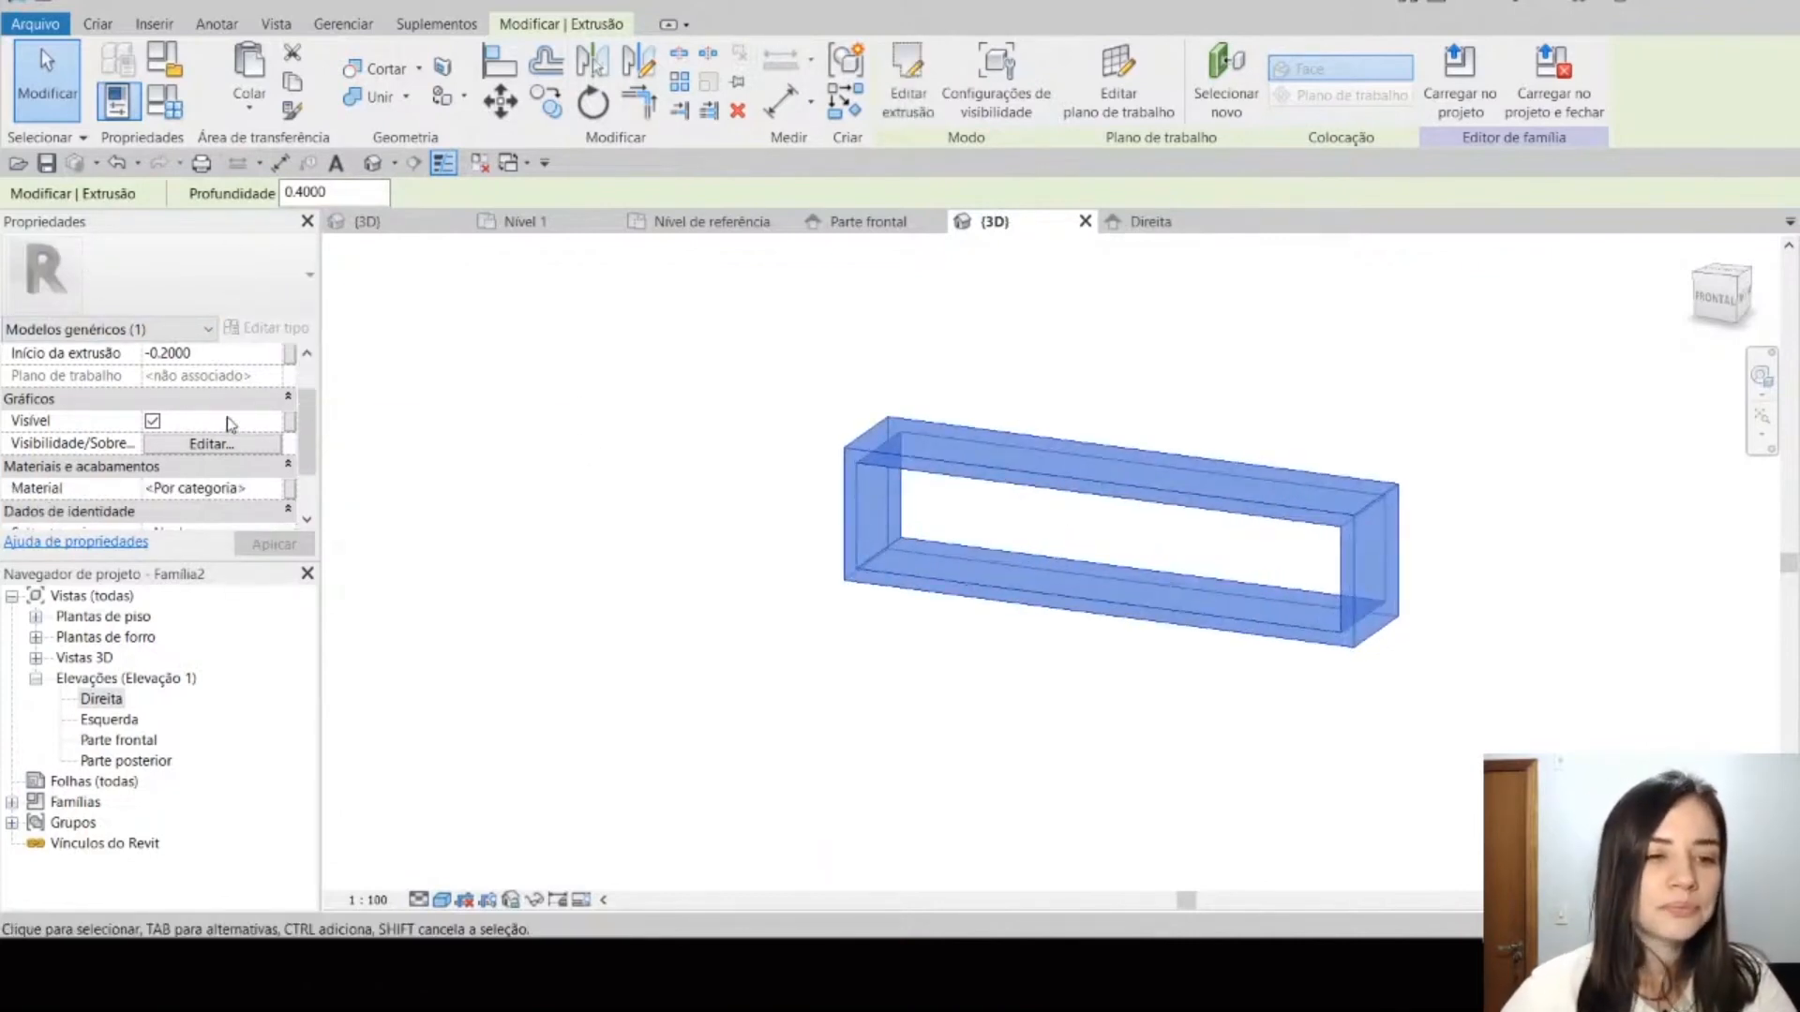
scroll(214, 441, "down", 1)
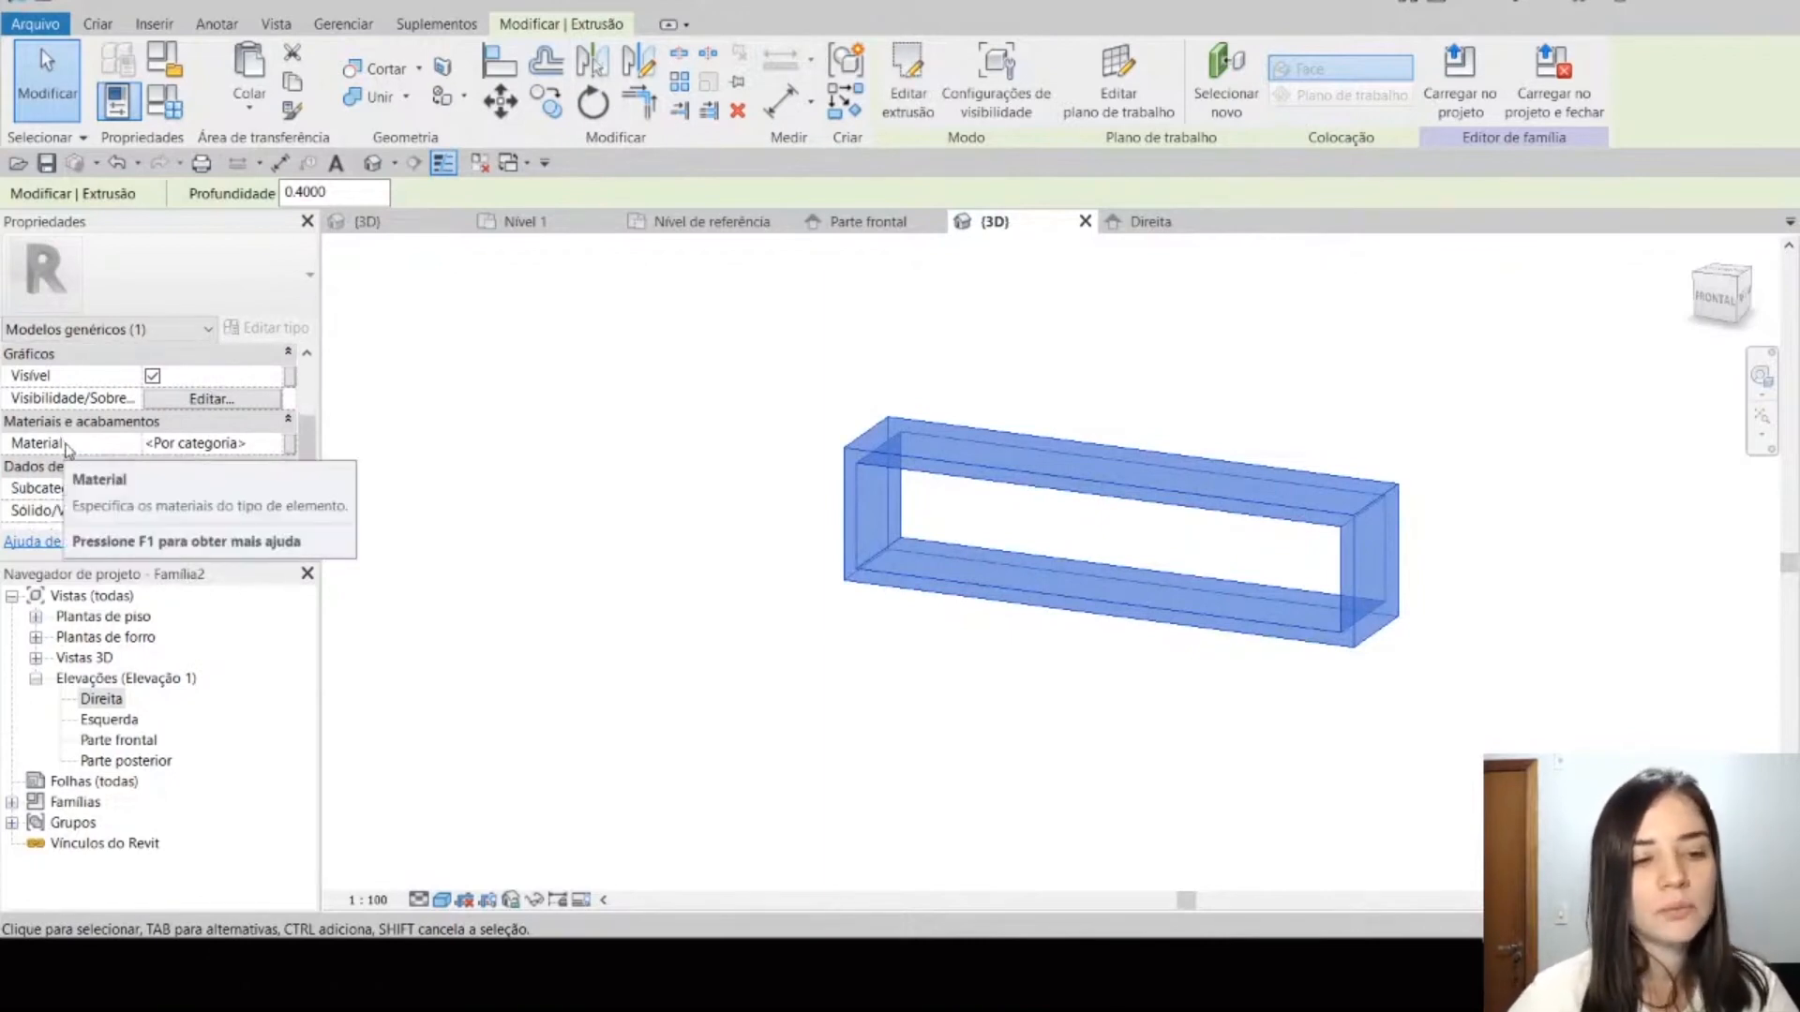
left_click(234, 442)
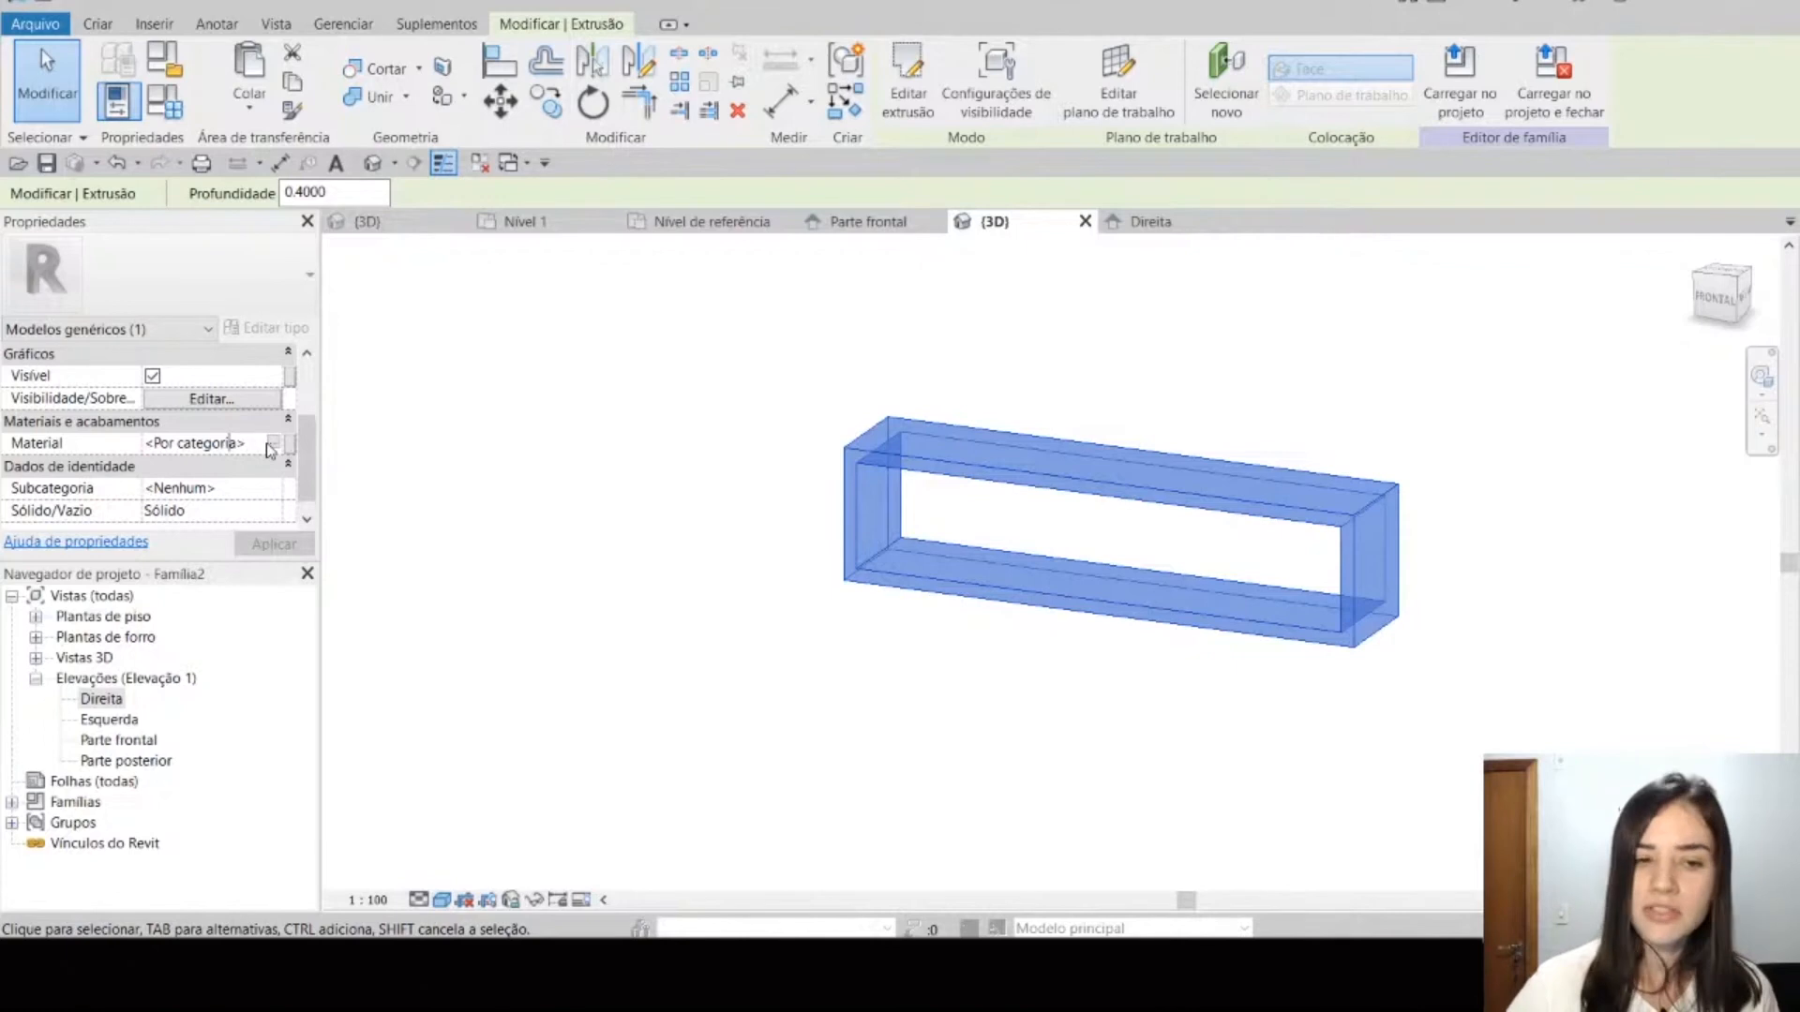
left_click(398, 261)
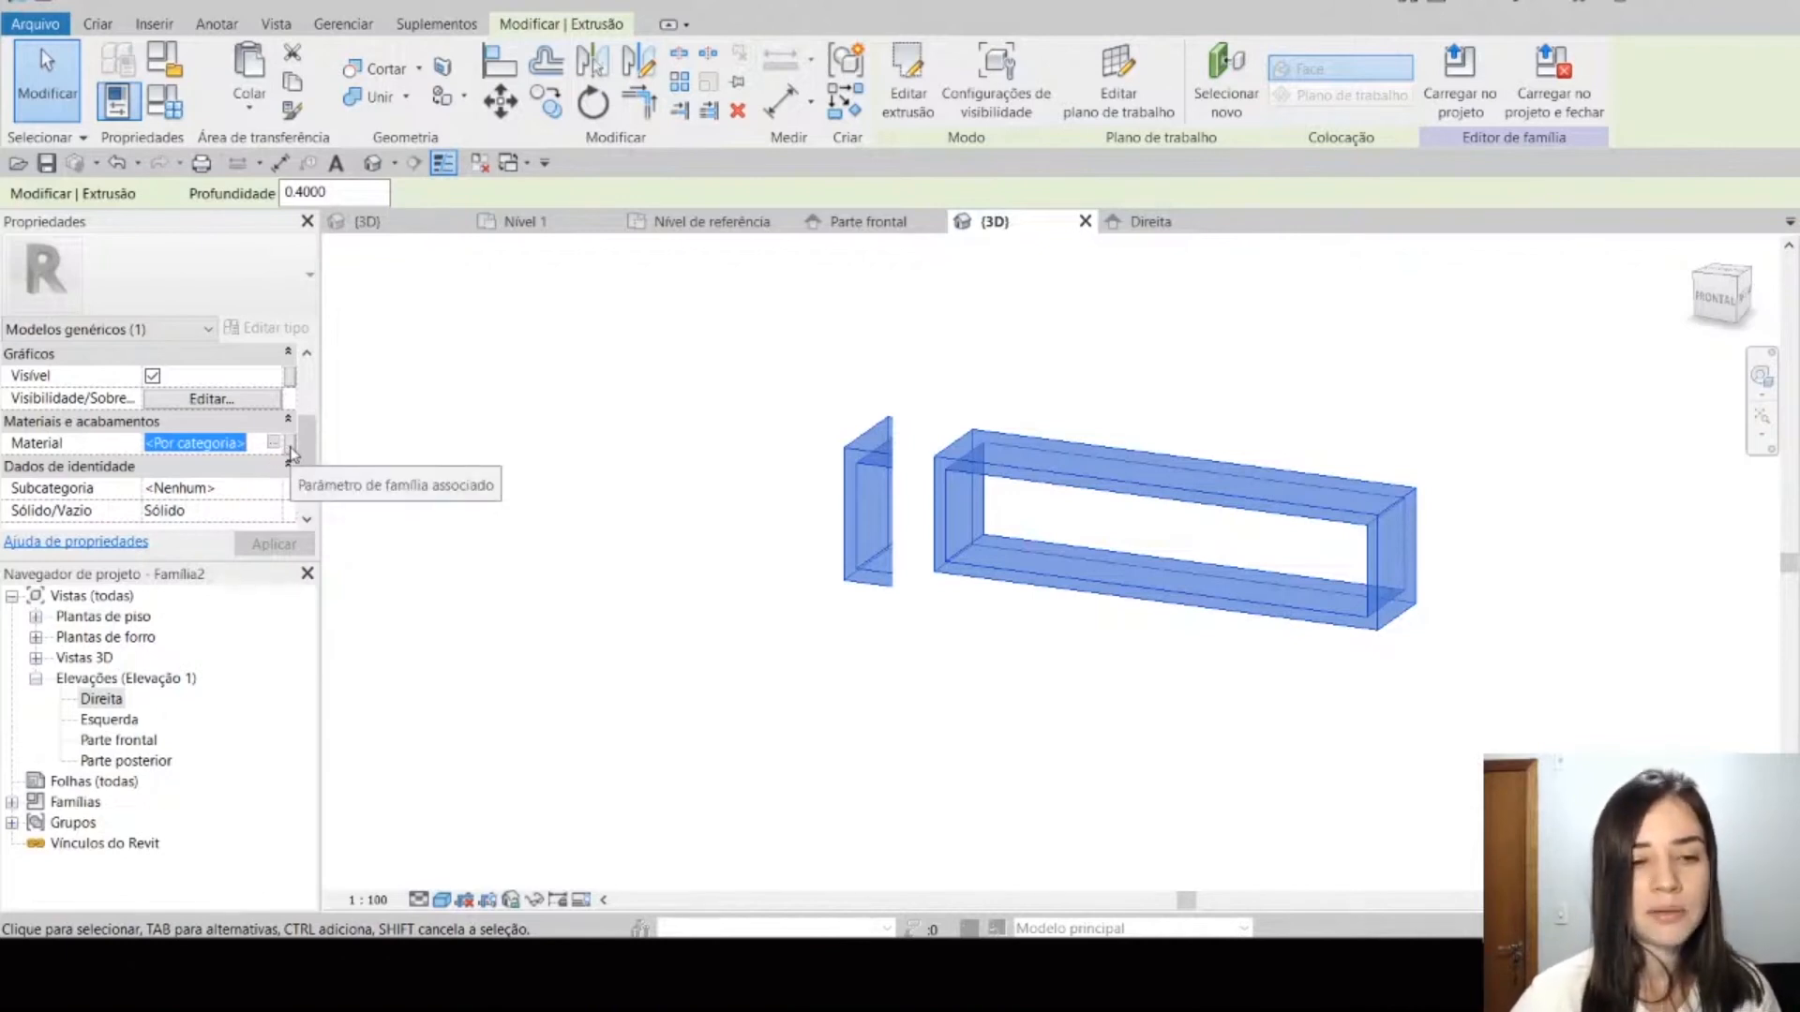
left_click(292, 454)
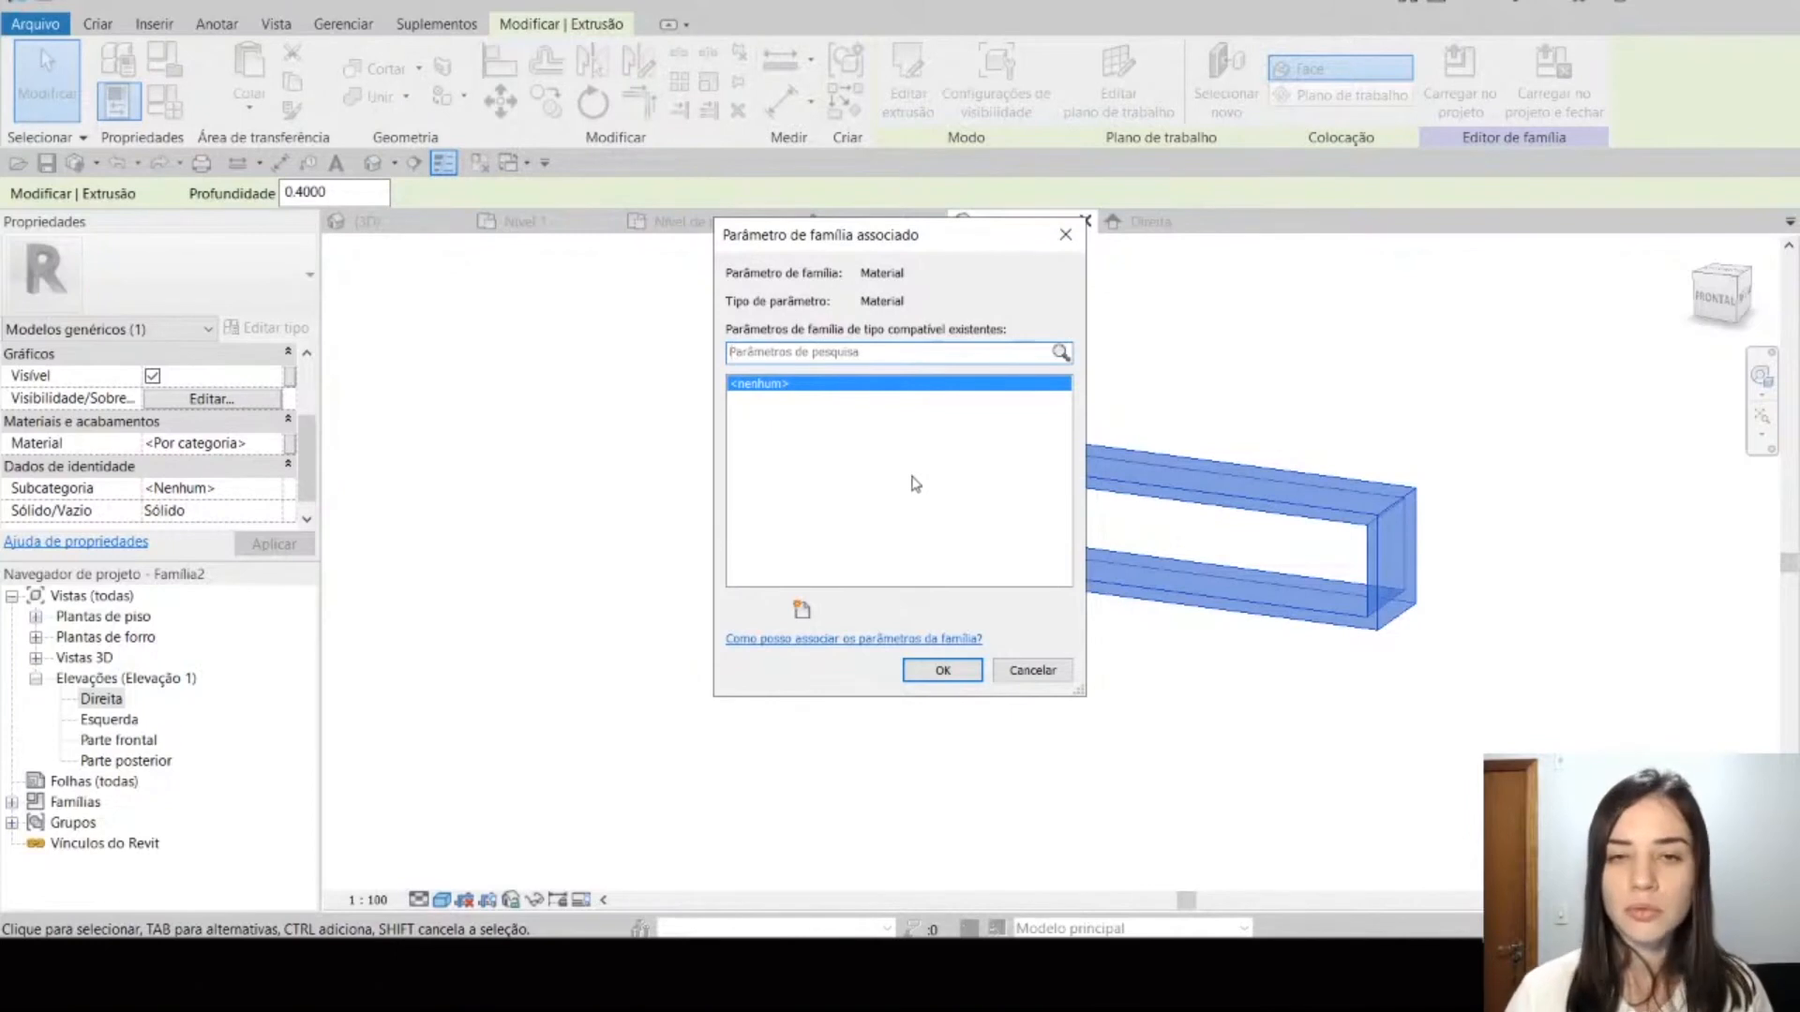
Step: Create an instance family parameter named Material, associate it with the extrusion's material and deselect the extrusion
left_click(802, 611)
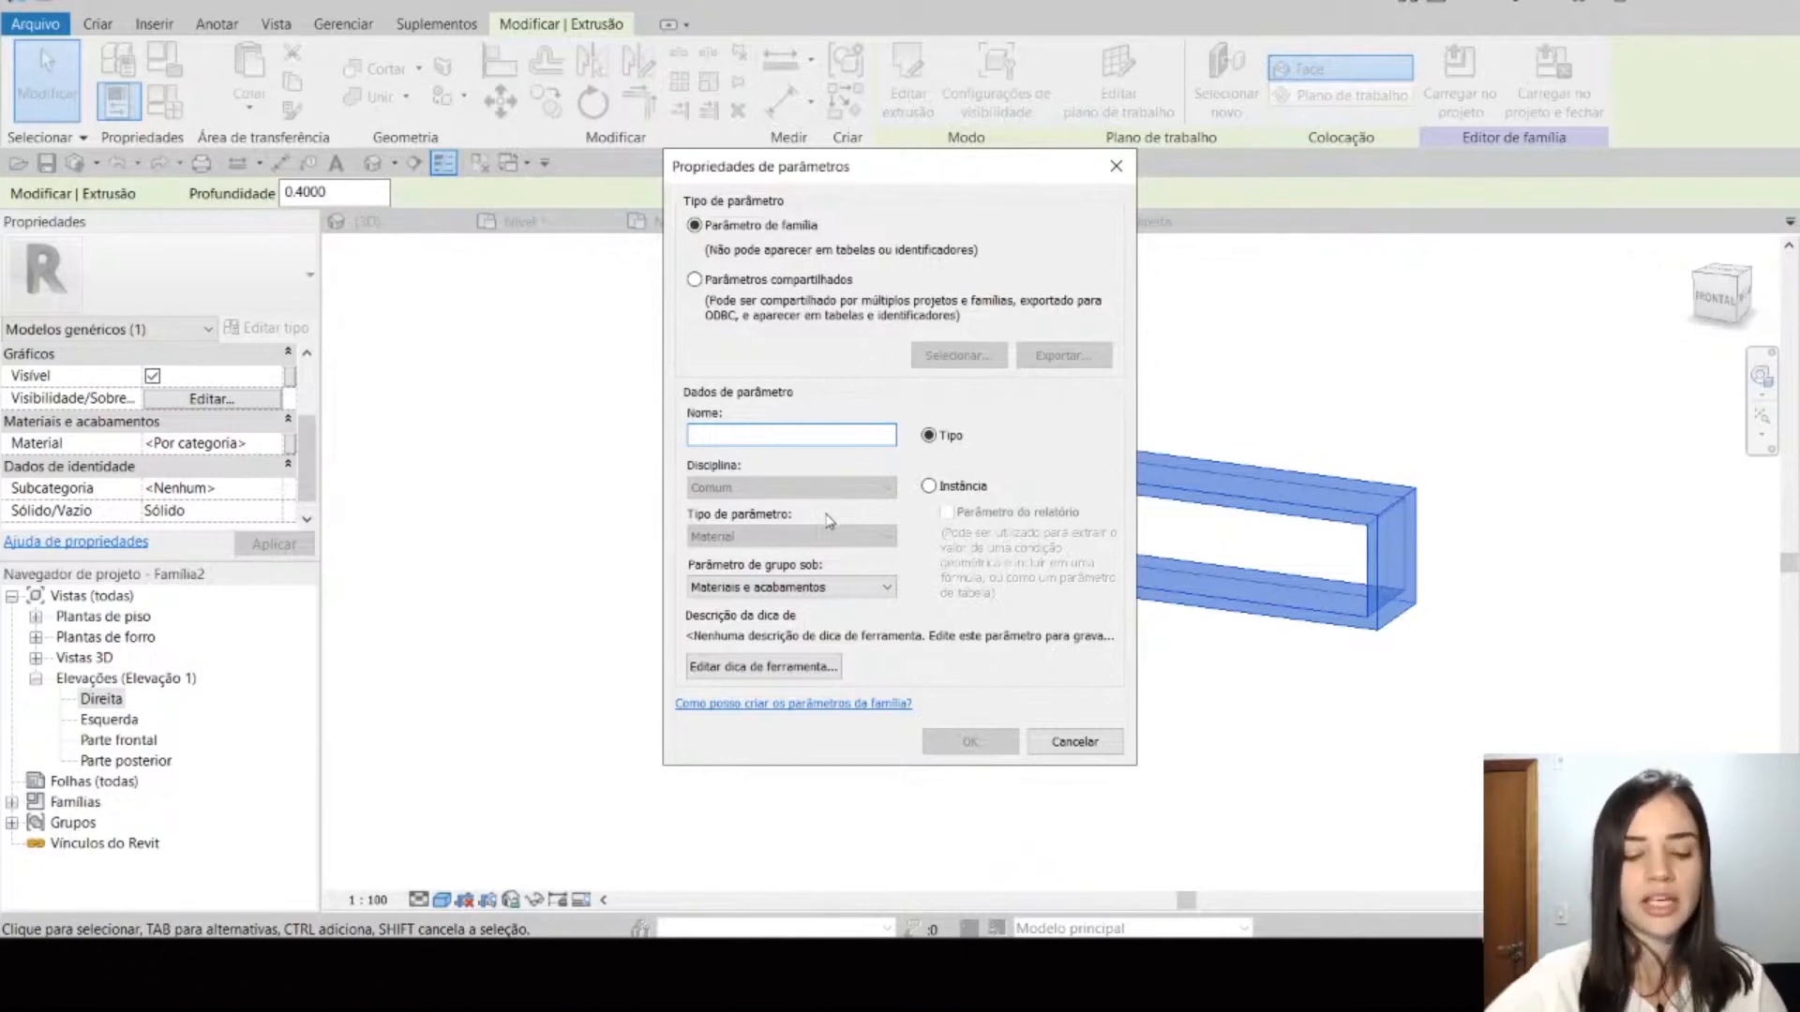
type("Material")
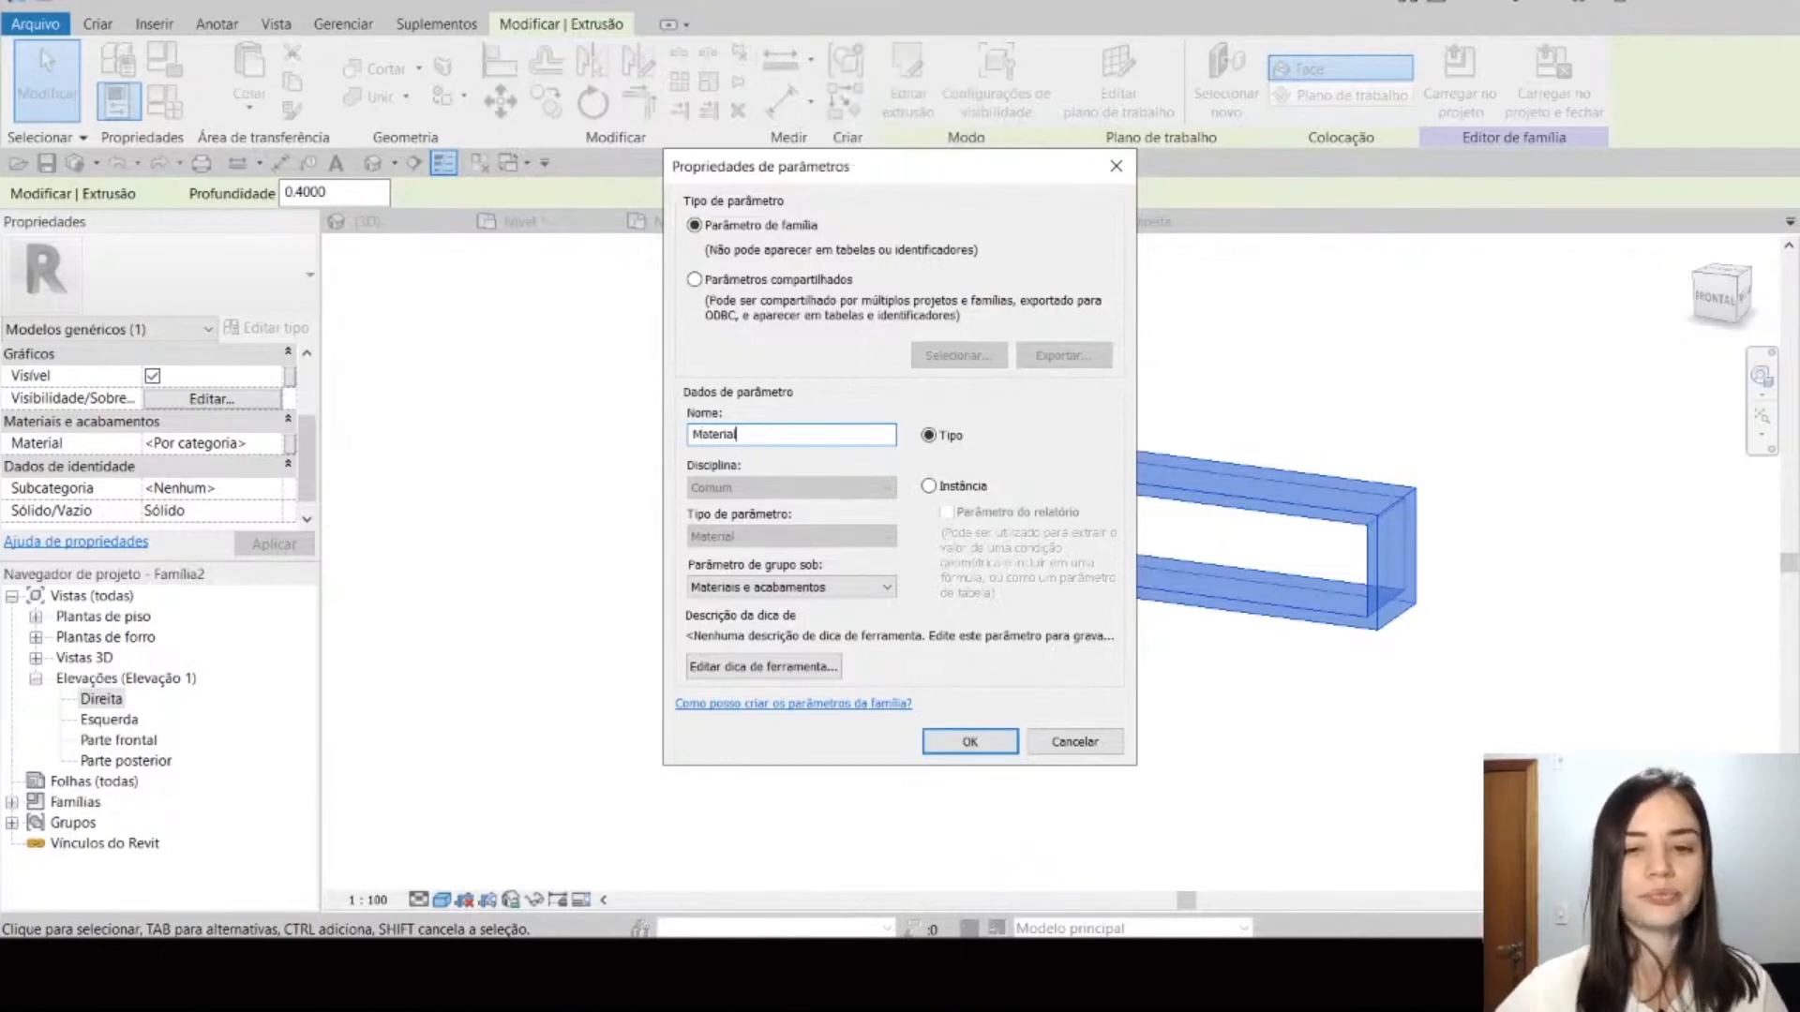
left_click(973, 495)
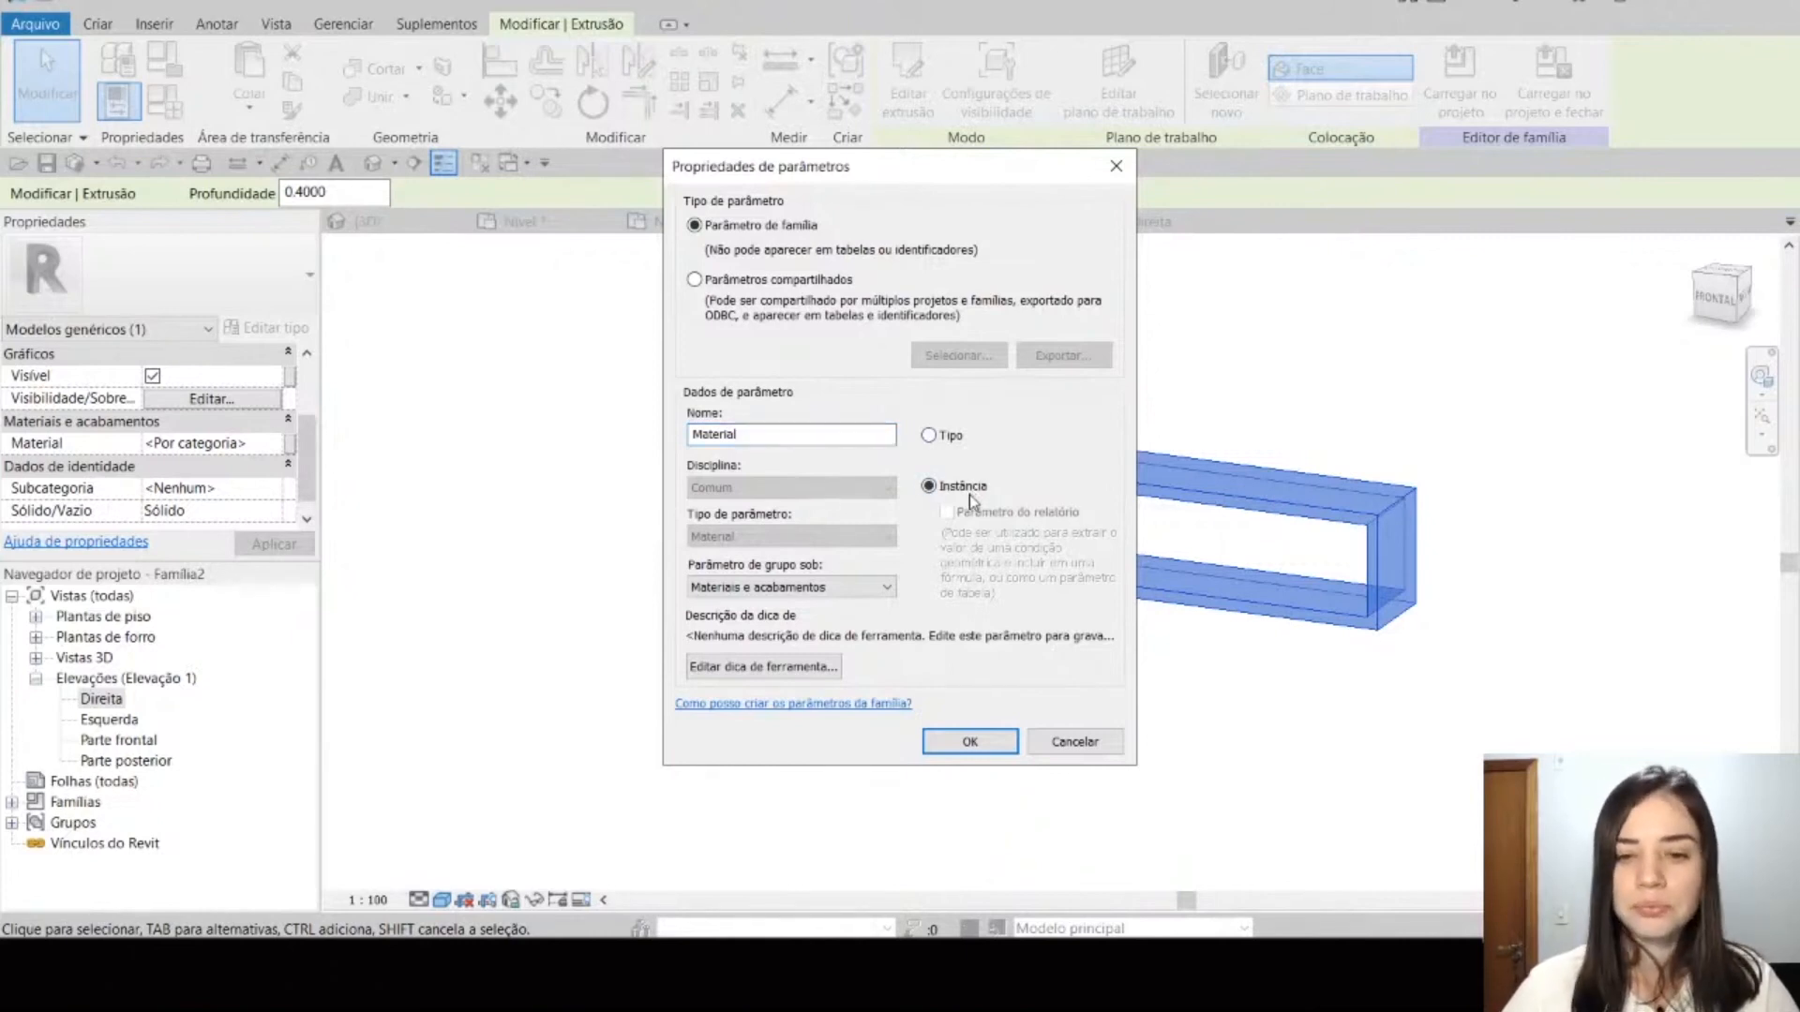
left_click(972, 749)
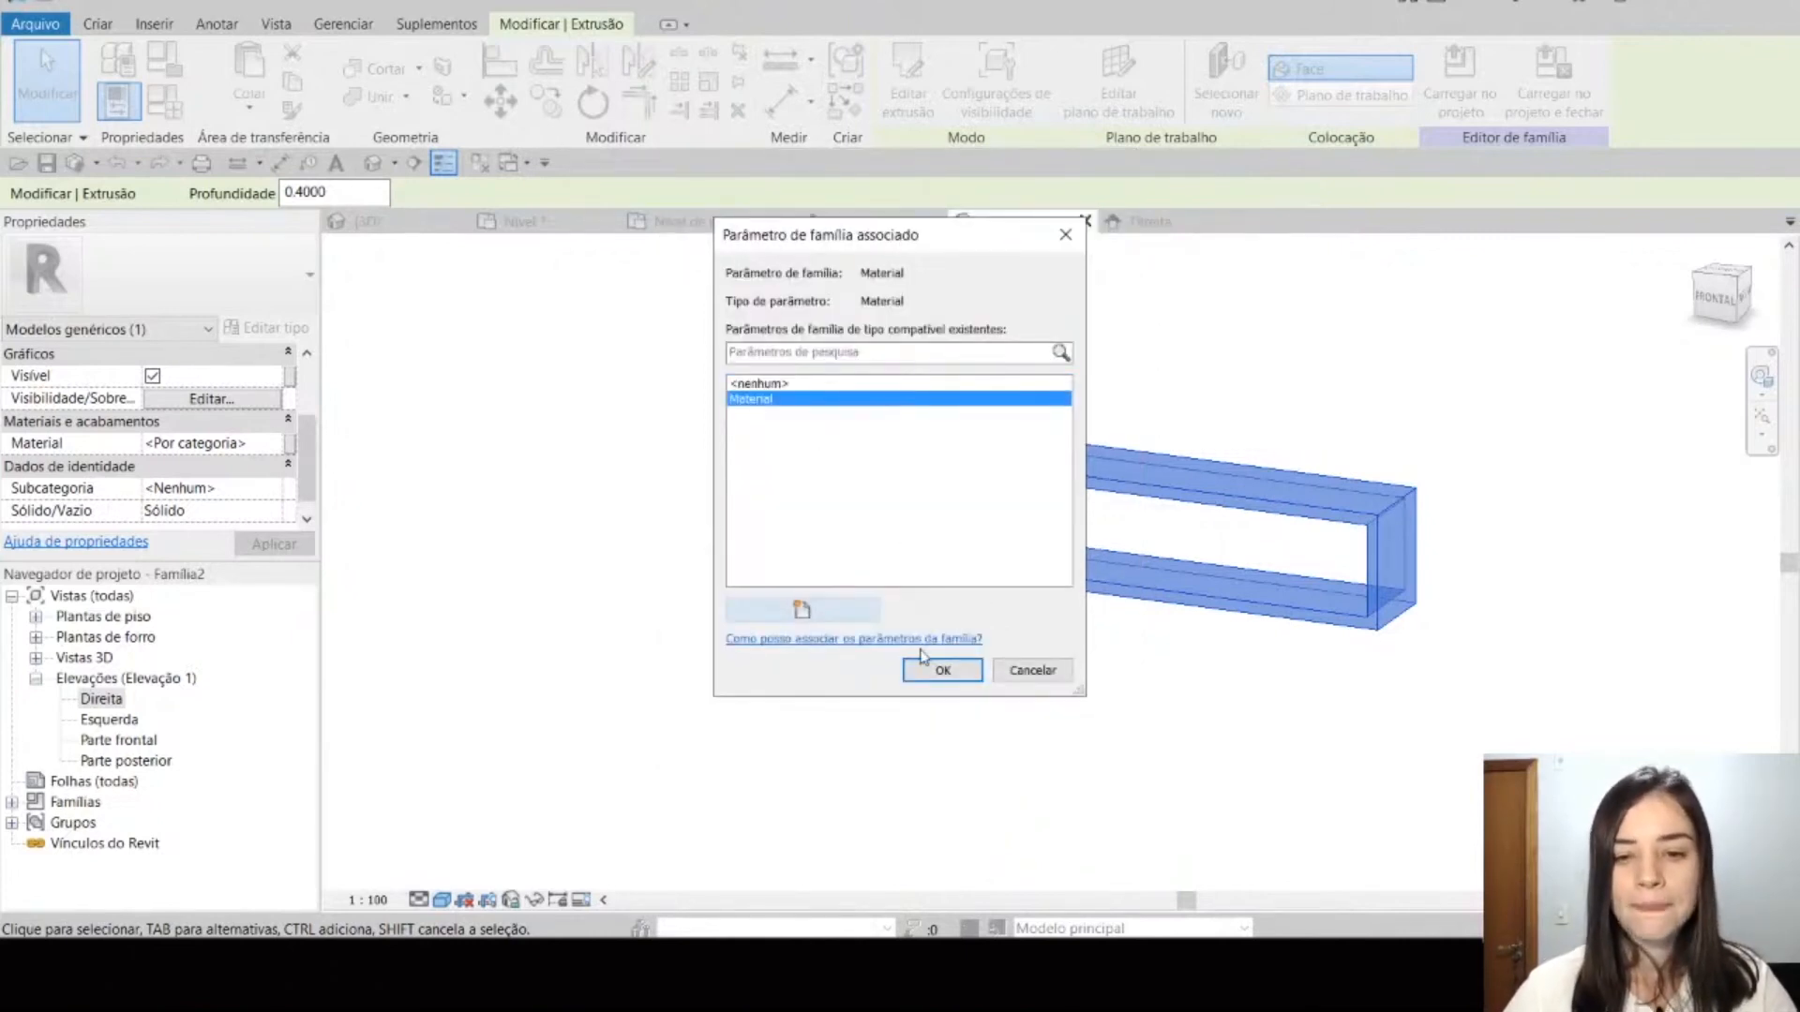
left_click(937, 672)
middle_click_drag(1100, 645, 1072, 668)
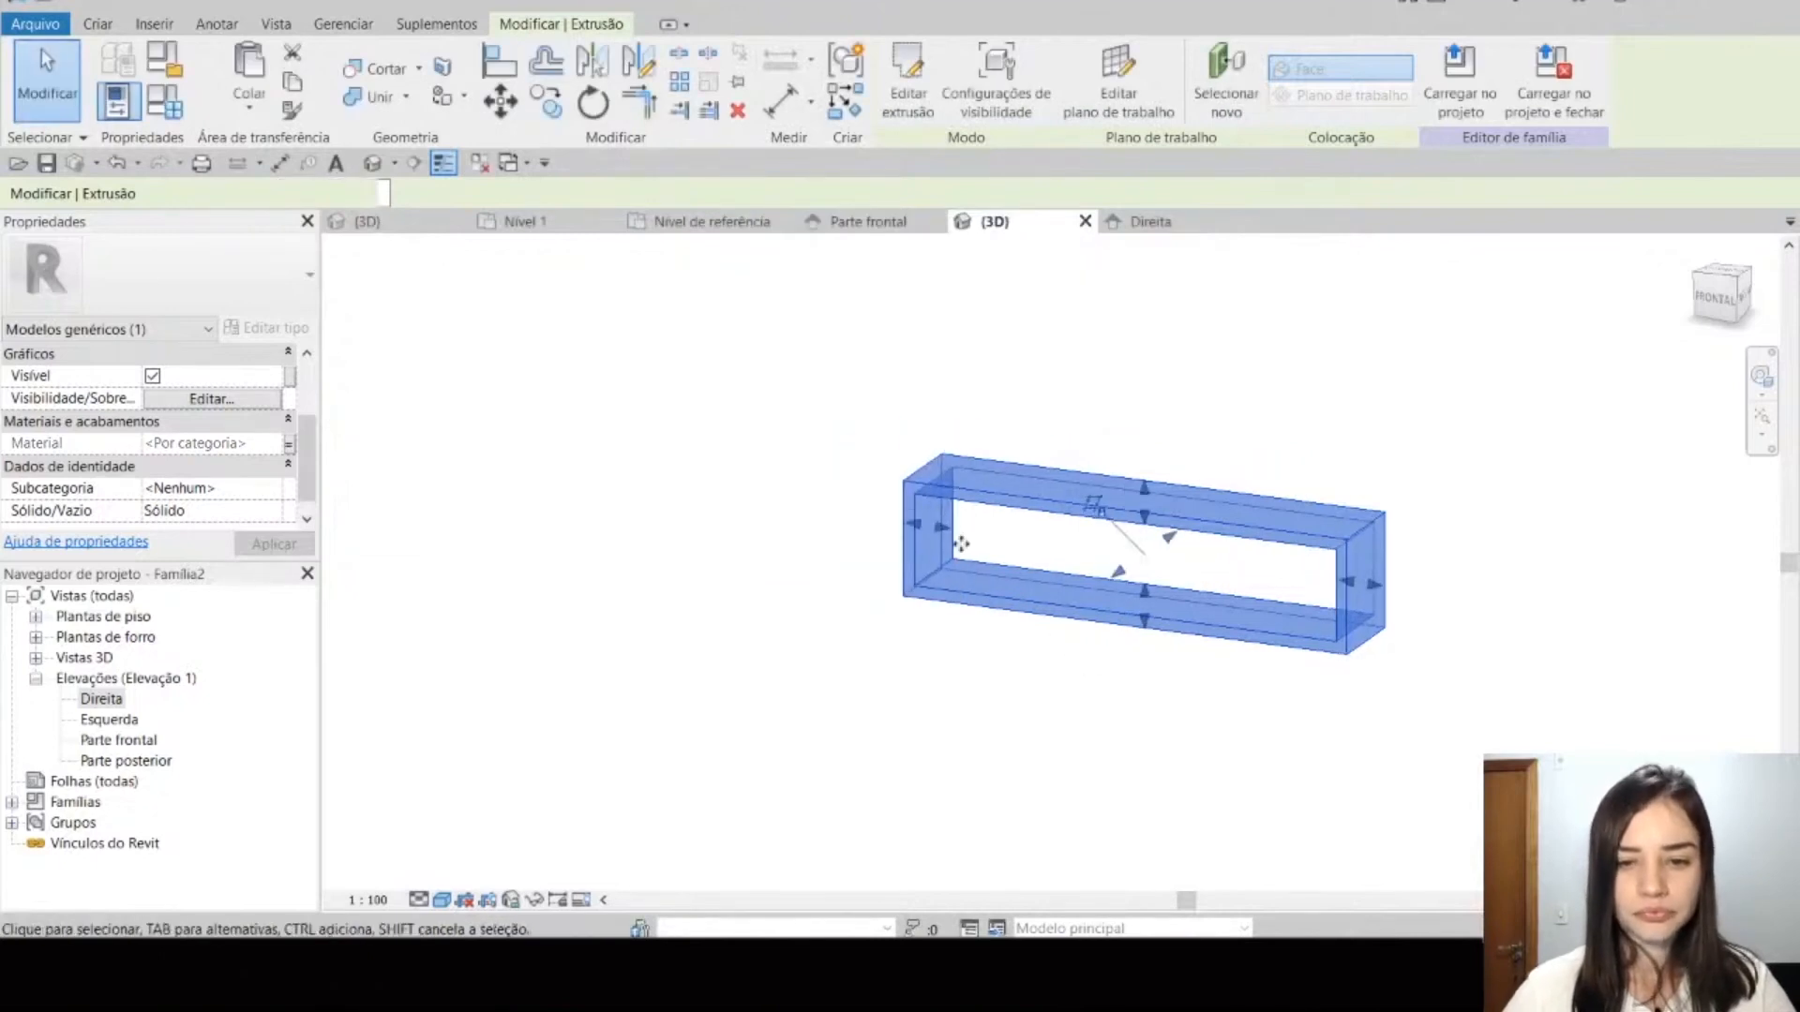
scroll(941, 525, "down", 3)
scroll(1012, 544, "up", 4)
left_click(853, 634)
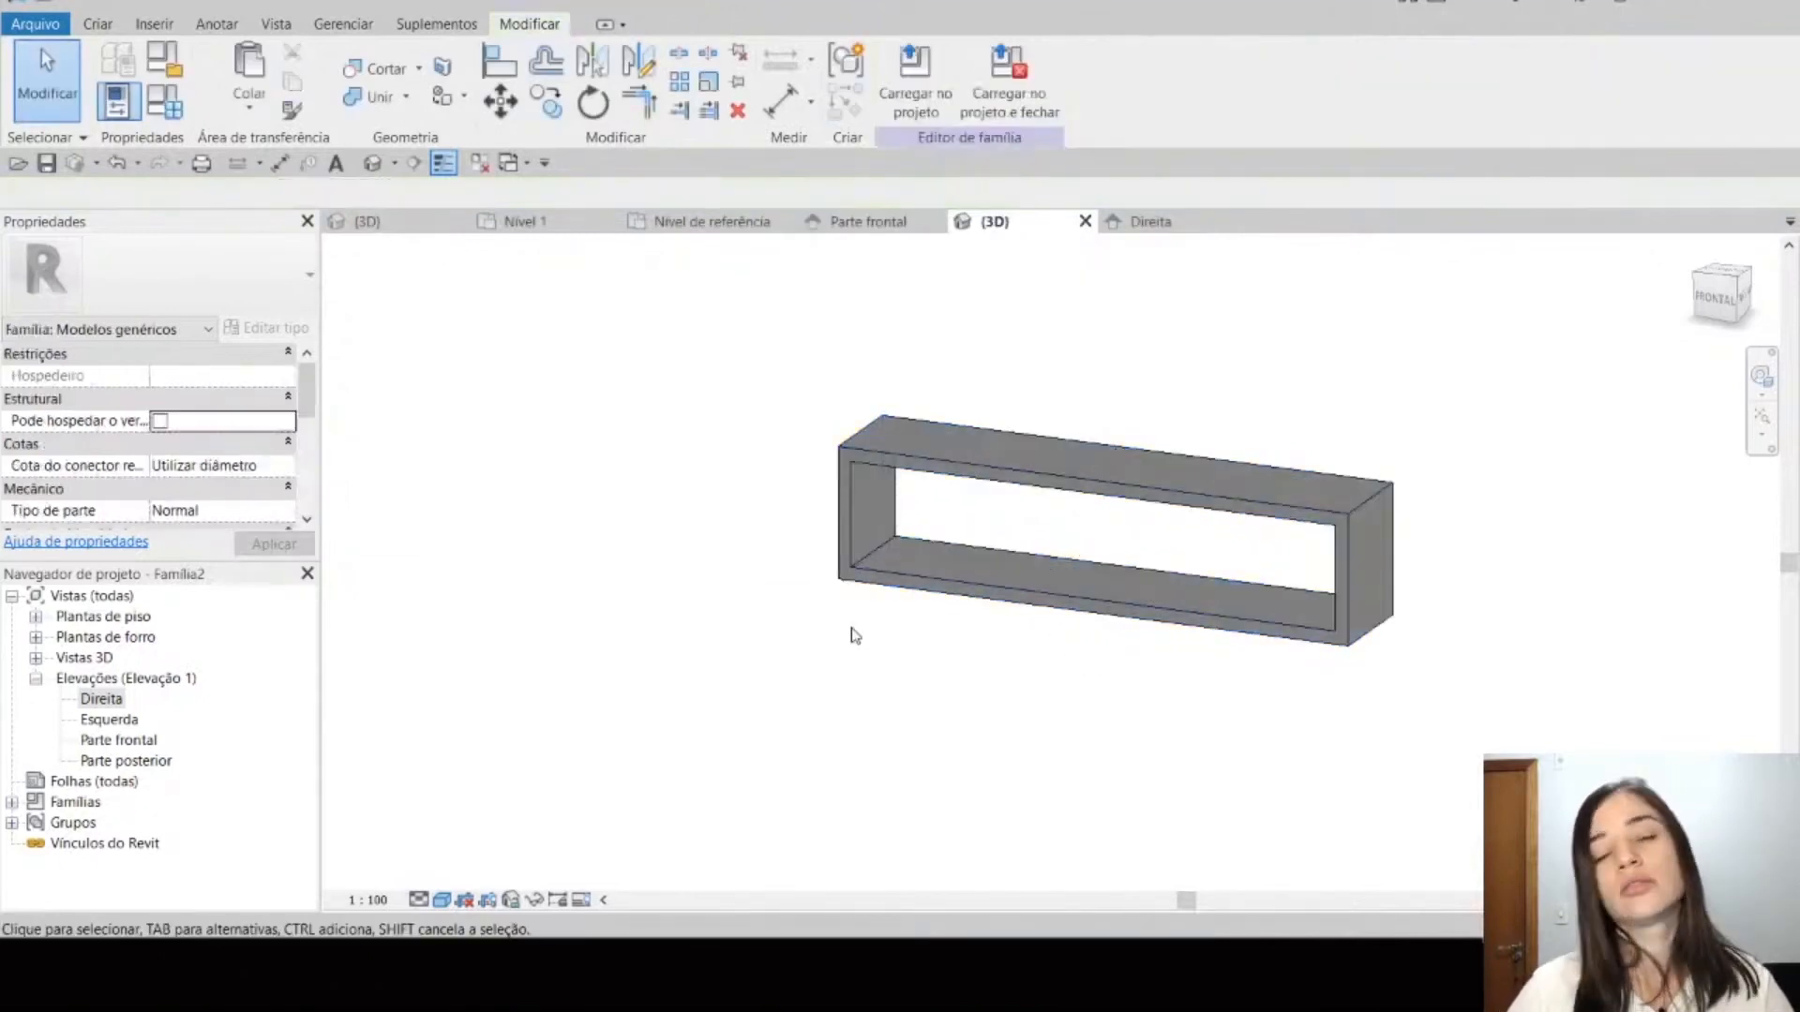
Step: In the Parte frontal view, copy the hollow extrusion upward from its base to the reference plane at its top edge
left_click(877, 588)
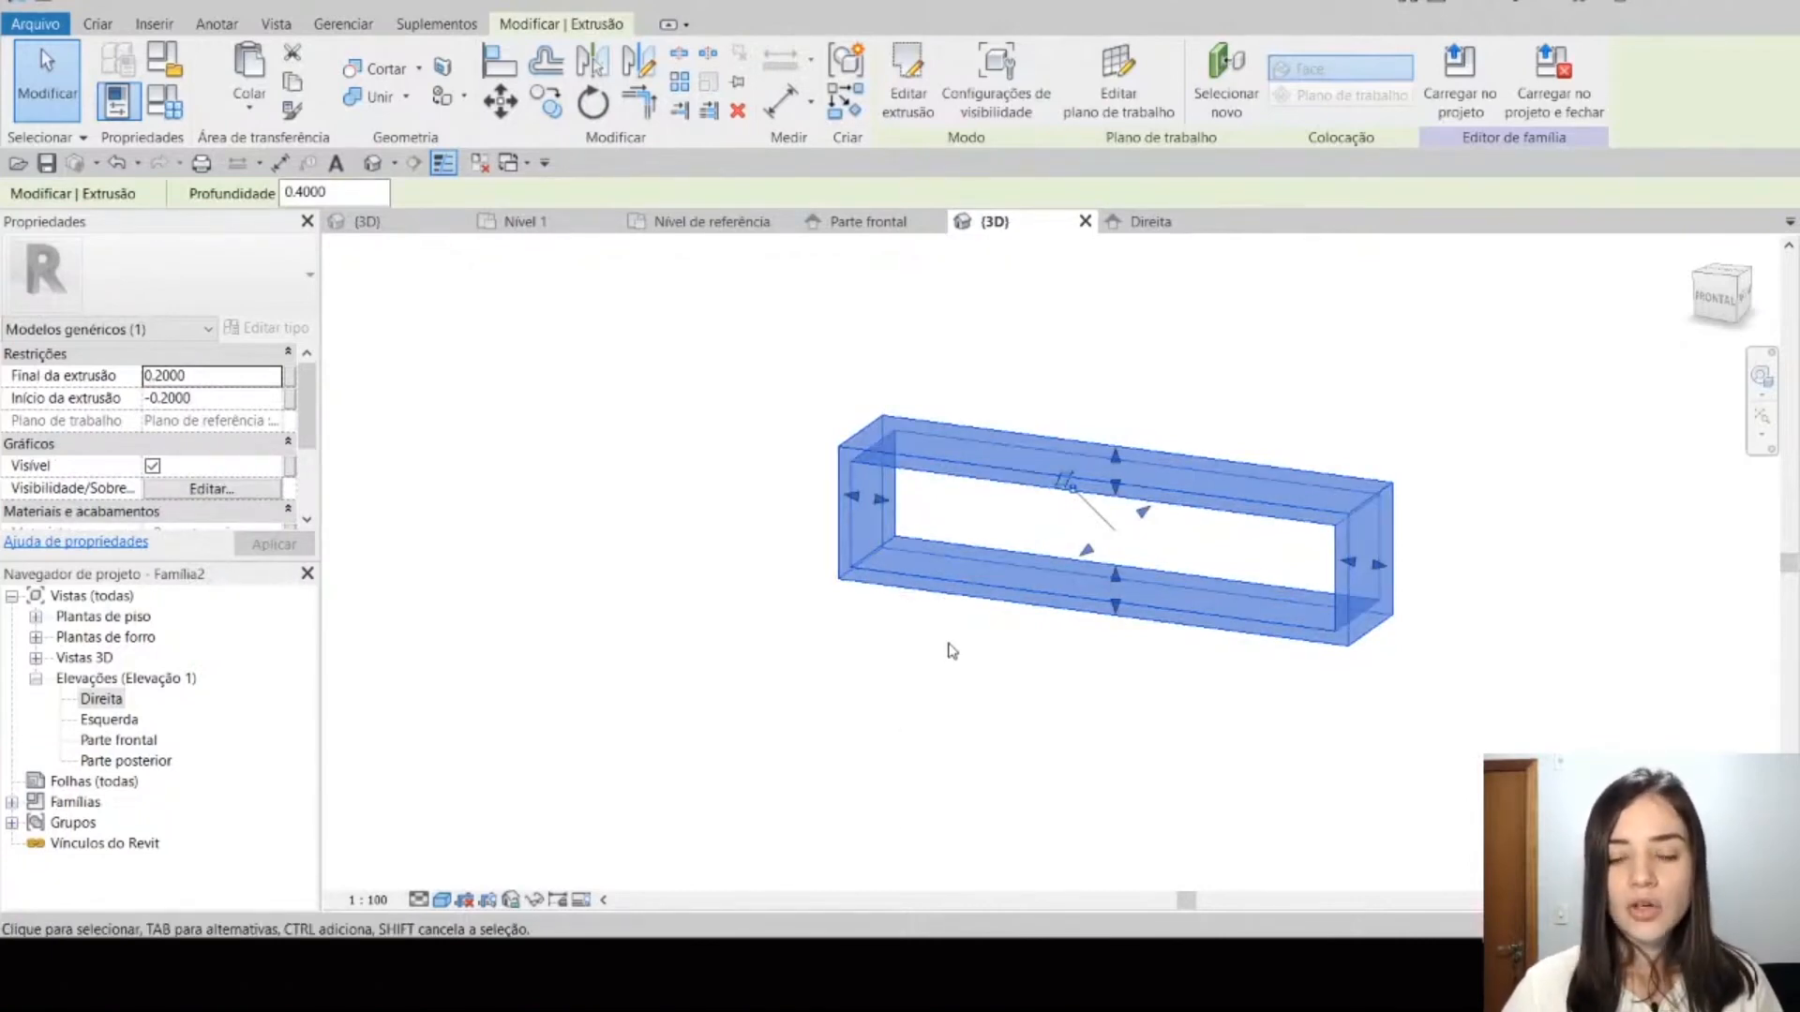
scroll(948, 648, "up", 1)
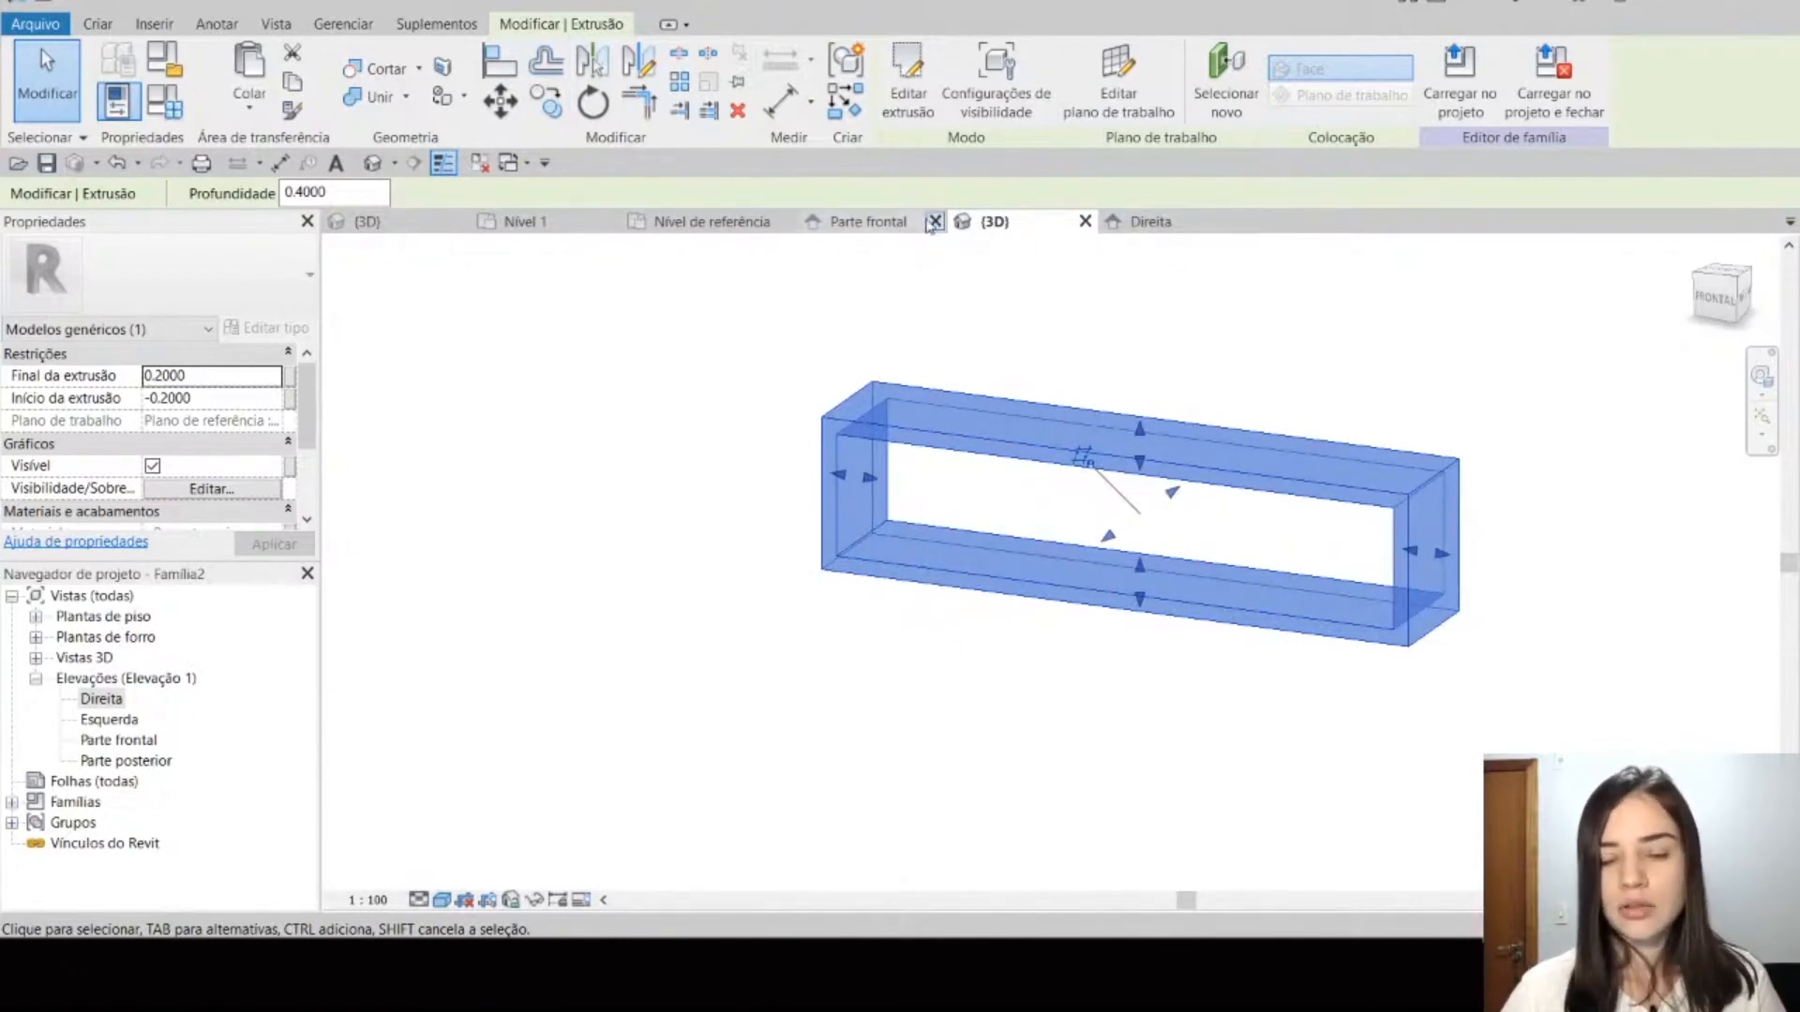
left_click(1139, 222)
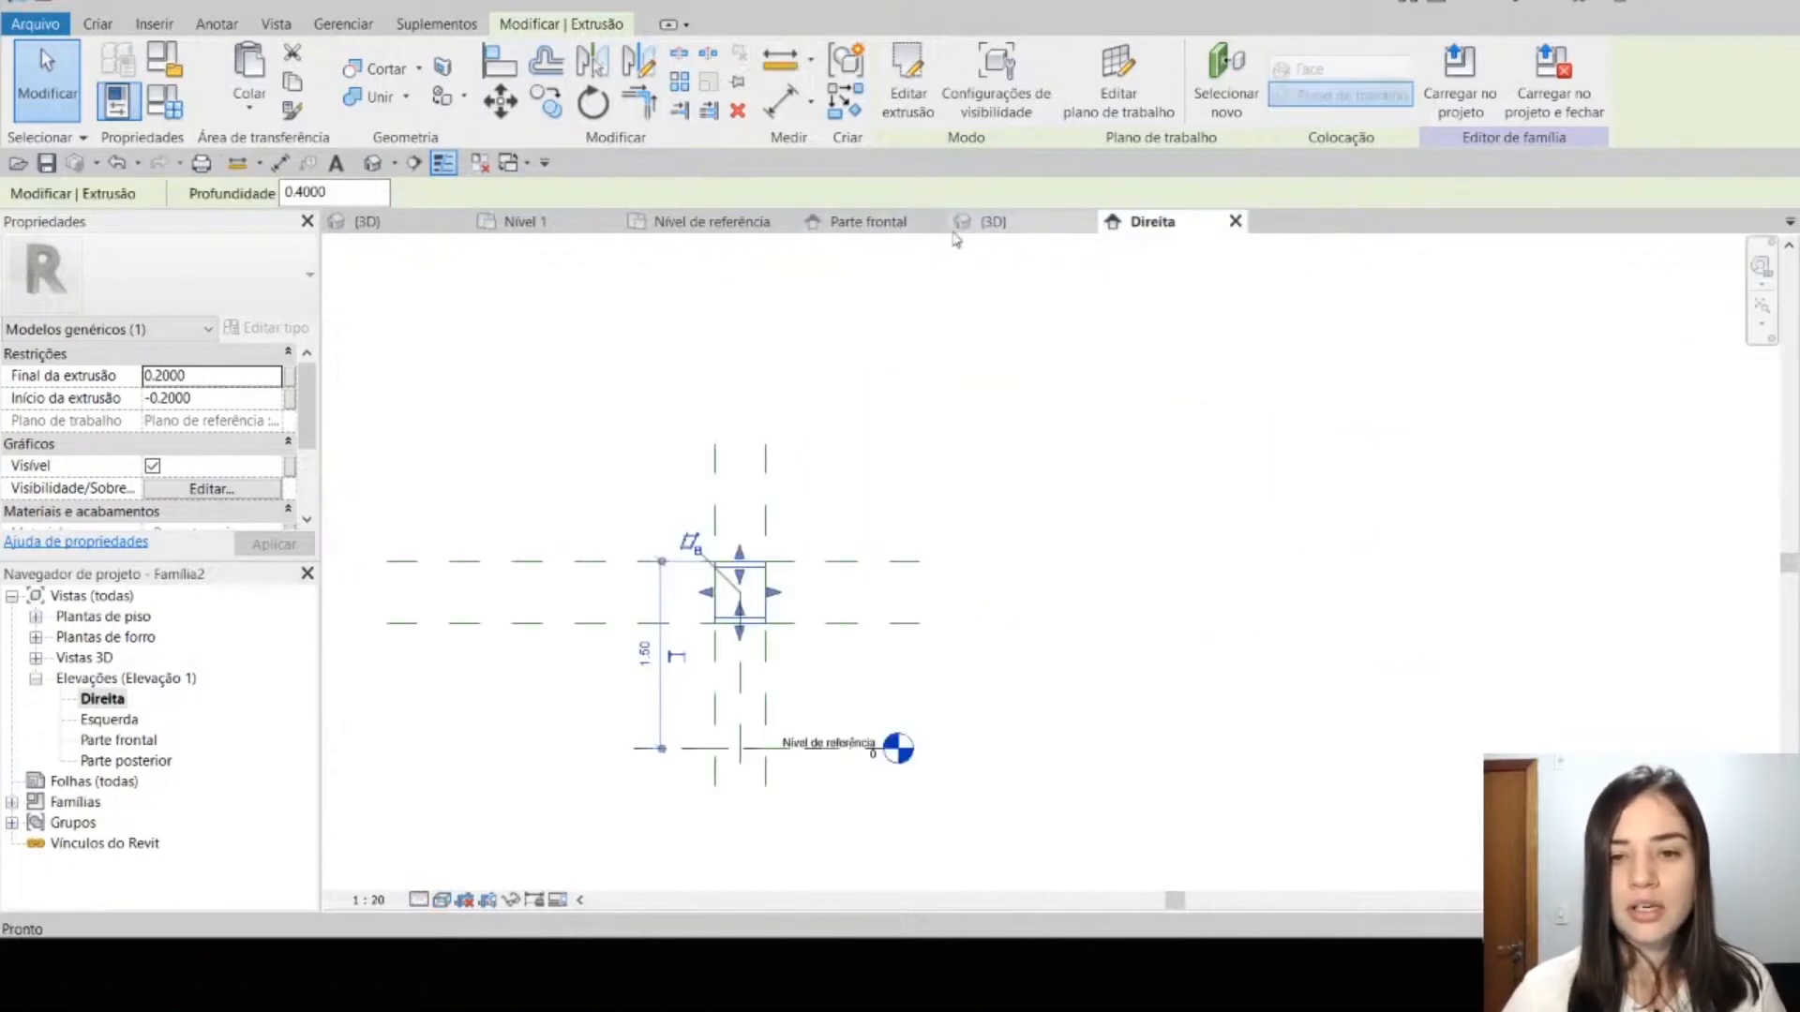
left_click(881, 223)
scroll(1074, 595, "up", 3)
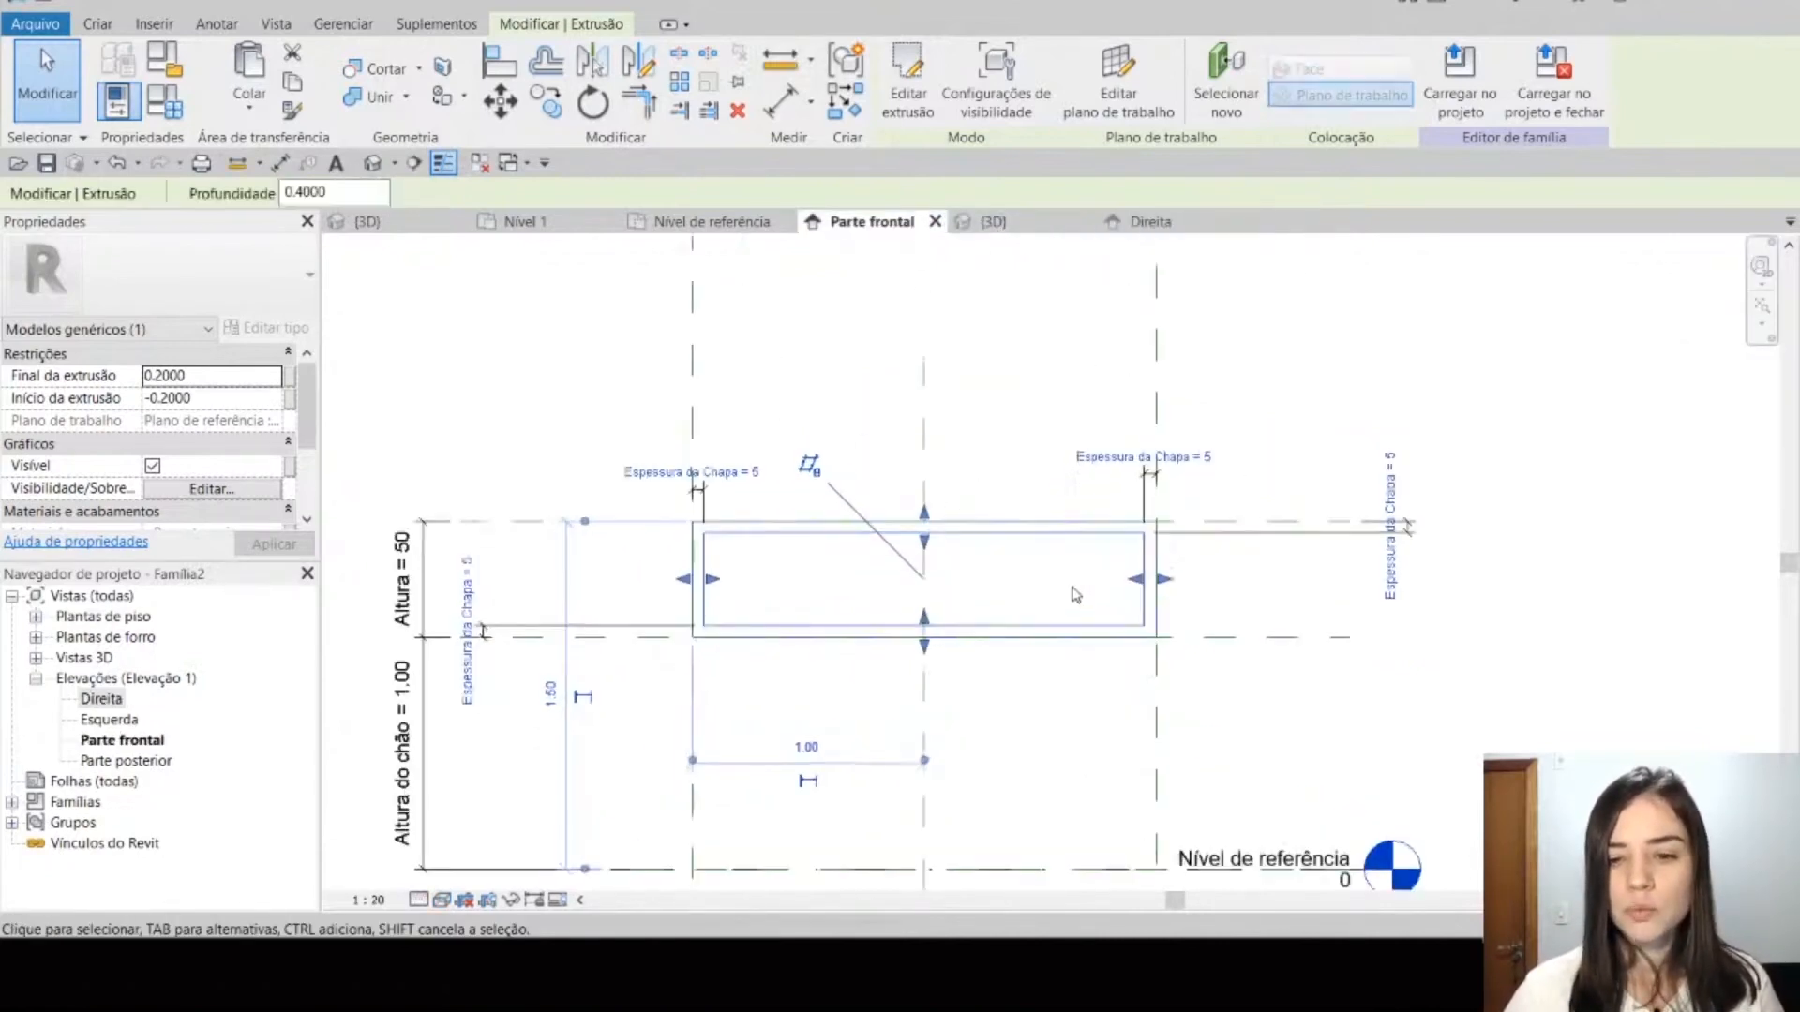
left_click(500, 100)
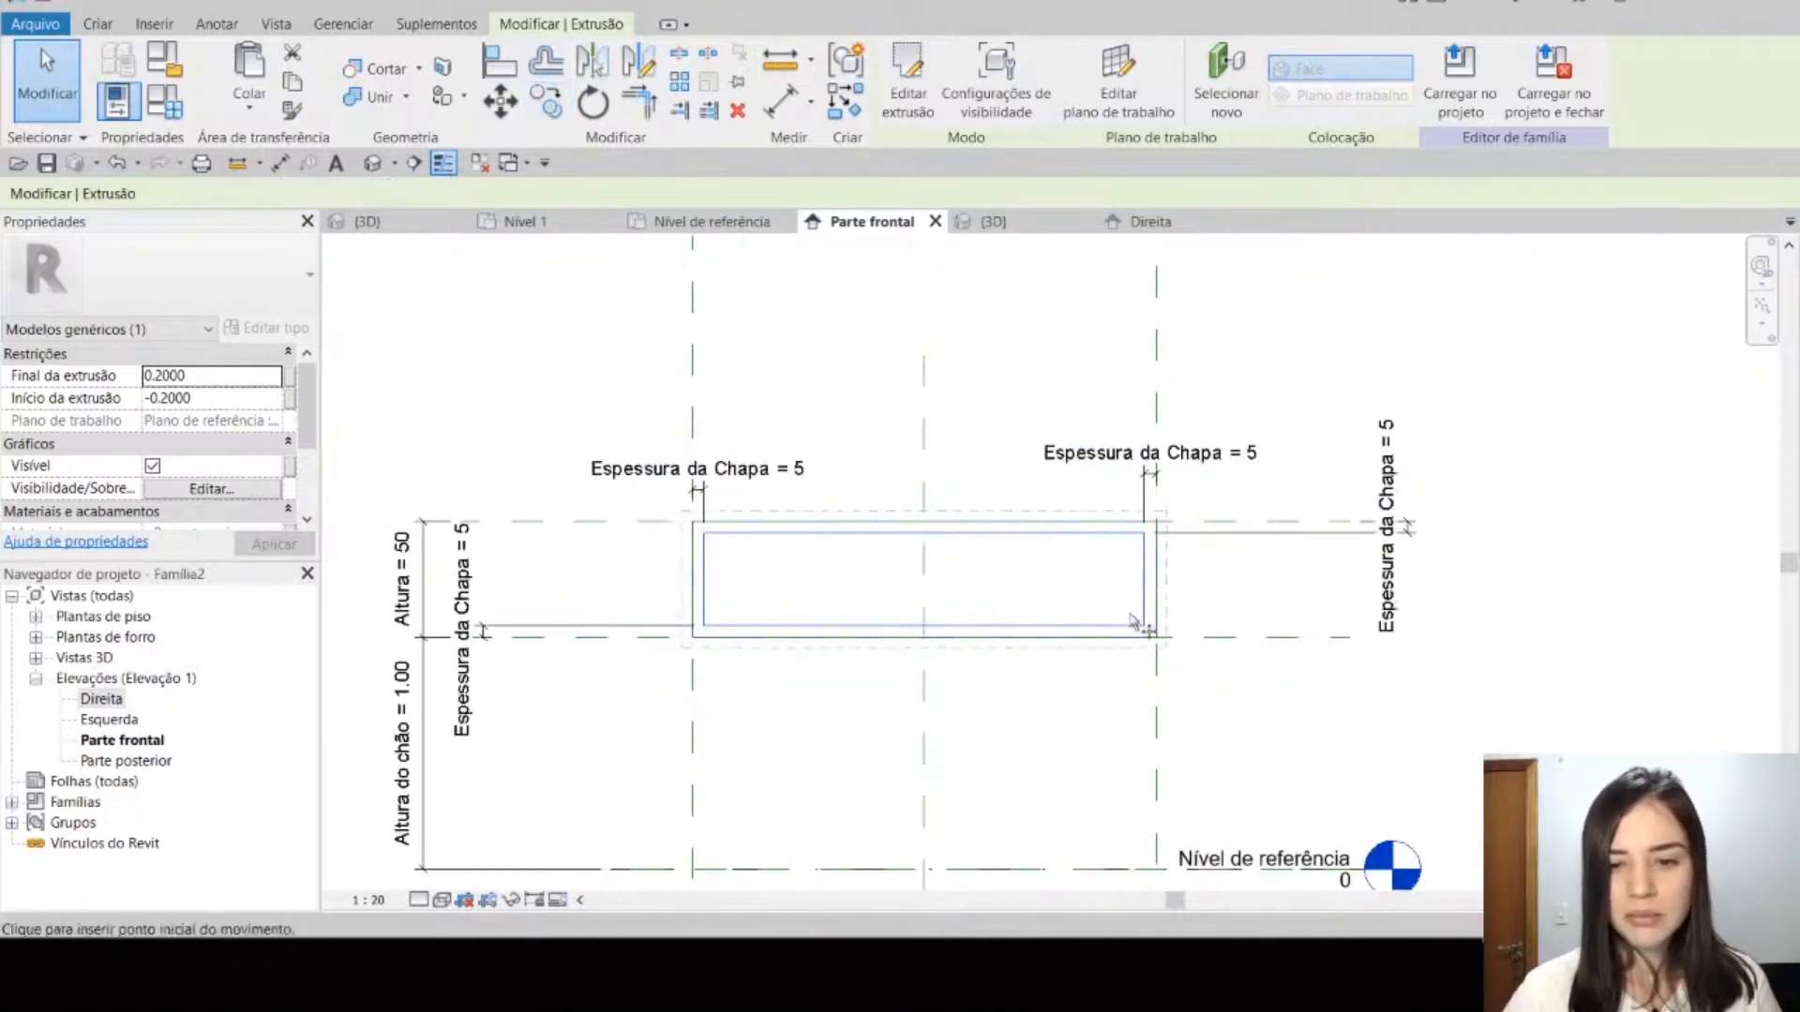
key("c")
key("o")
left_click(1104, 637)
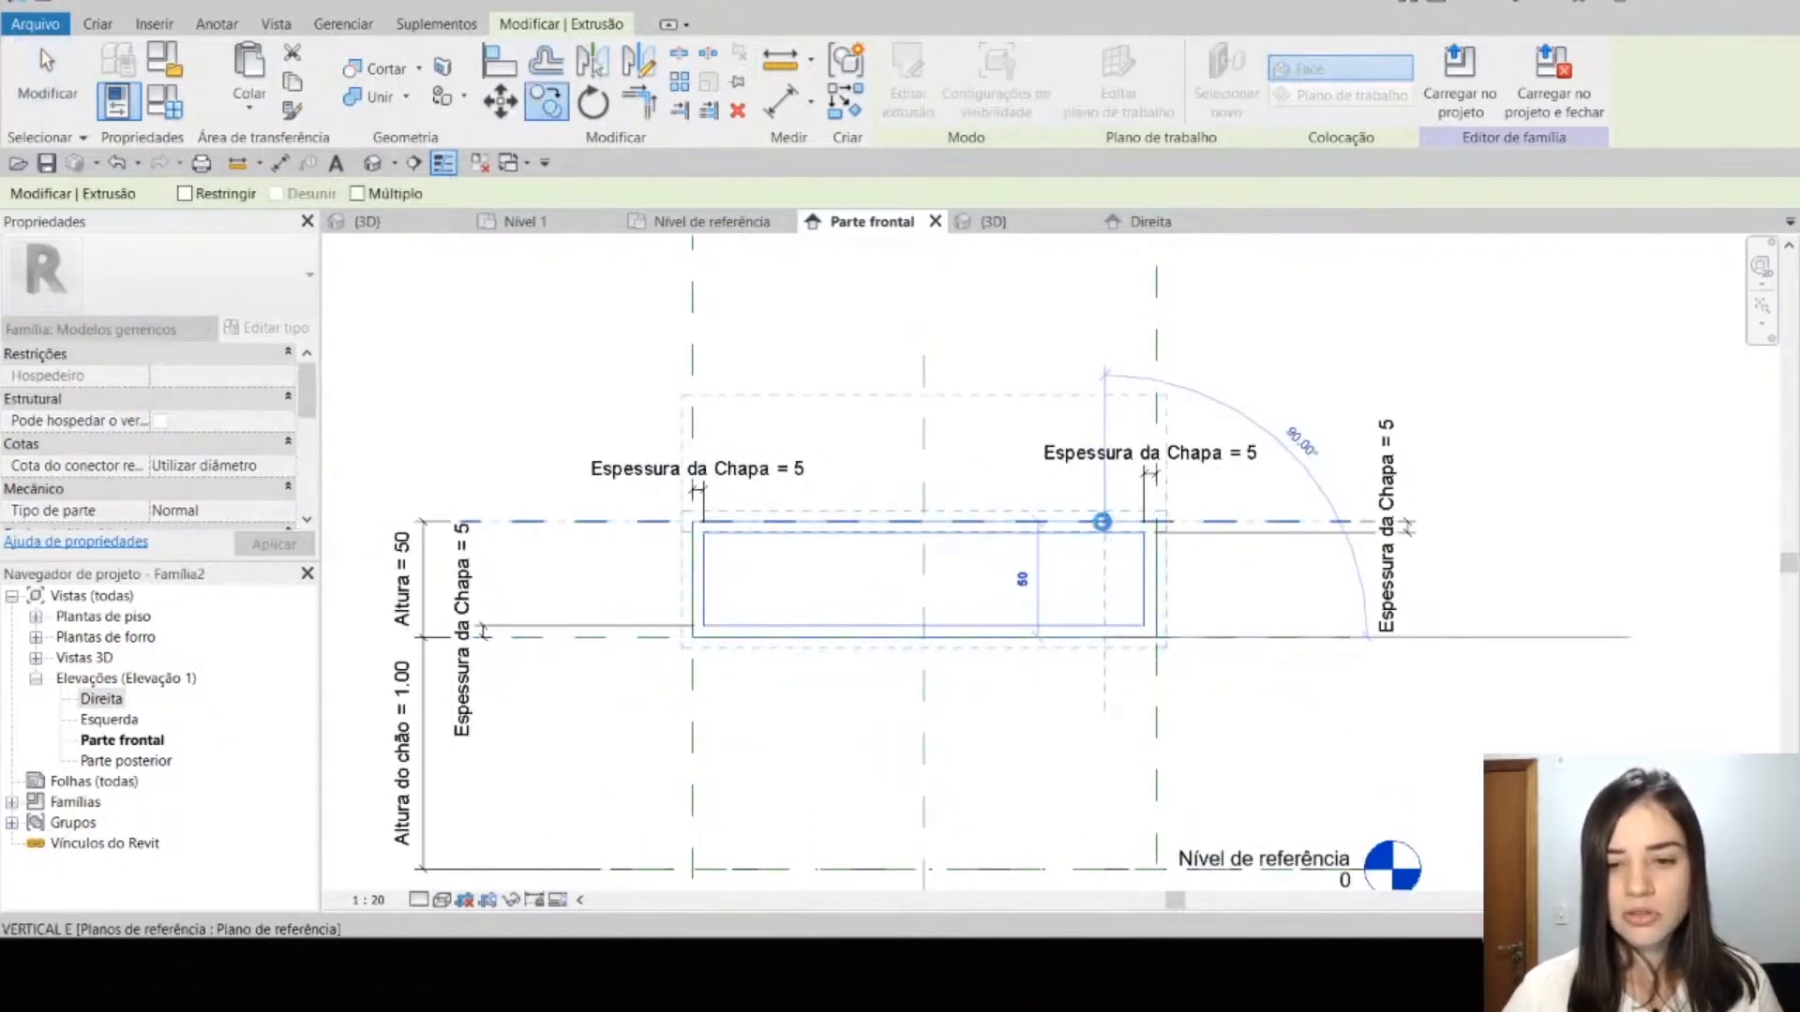
left_click(1101, 521)
key("Escape")
Step: In the family's 3D view, select the upper copied extrusion and start a new family parameter for its Visível property
left_click(993, 222)
middle_click_drag(1191, 437, 1102, 563)
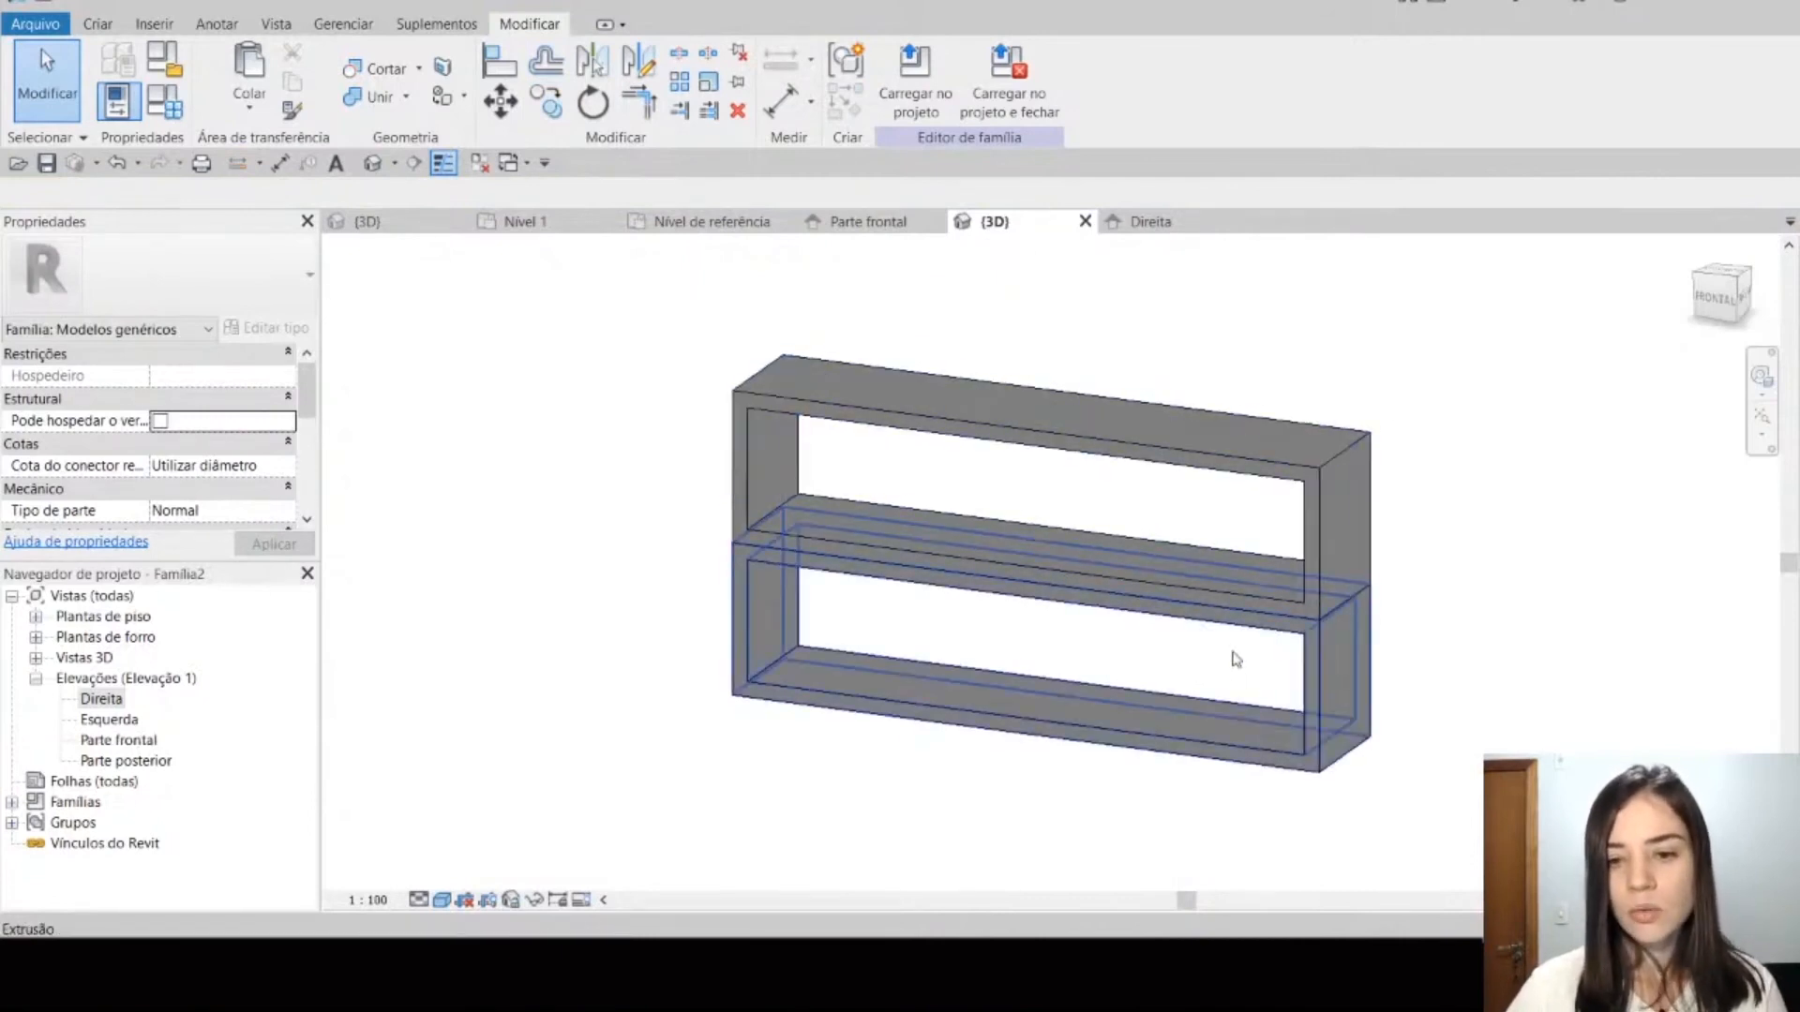
left_click(1318, 457)
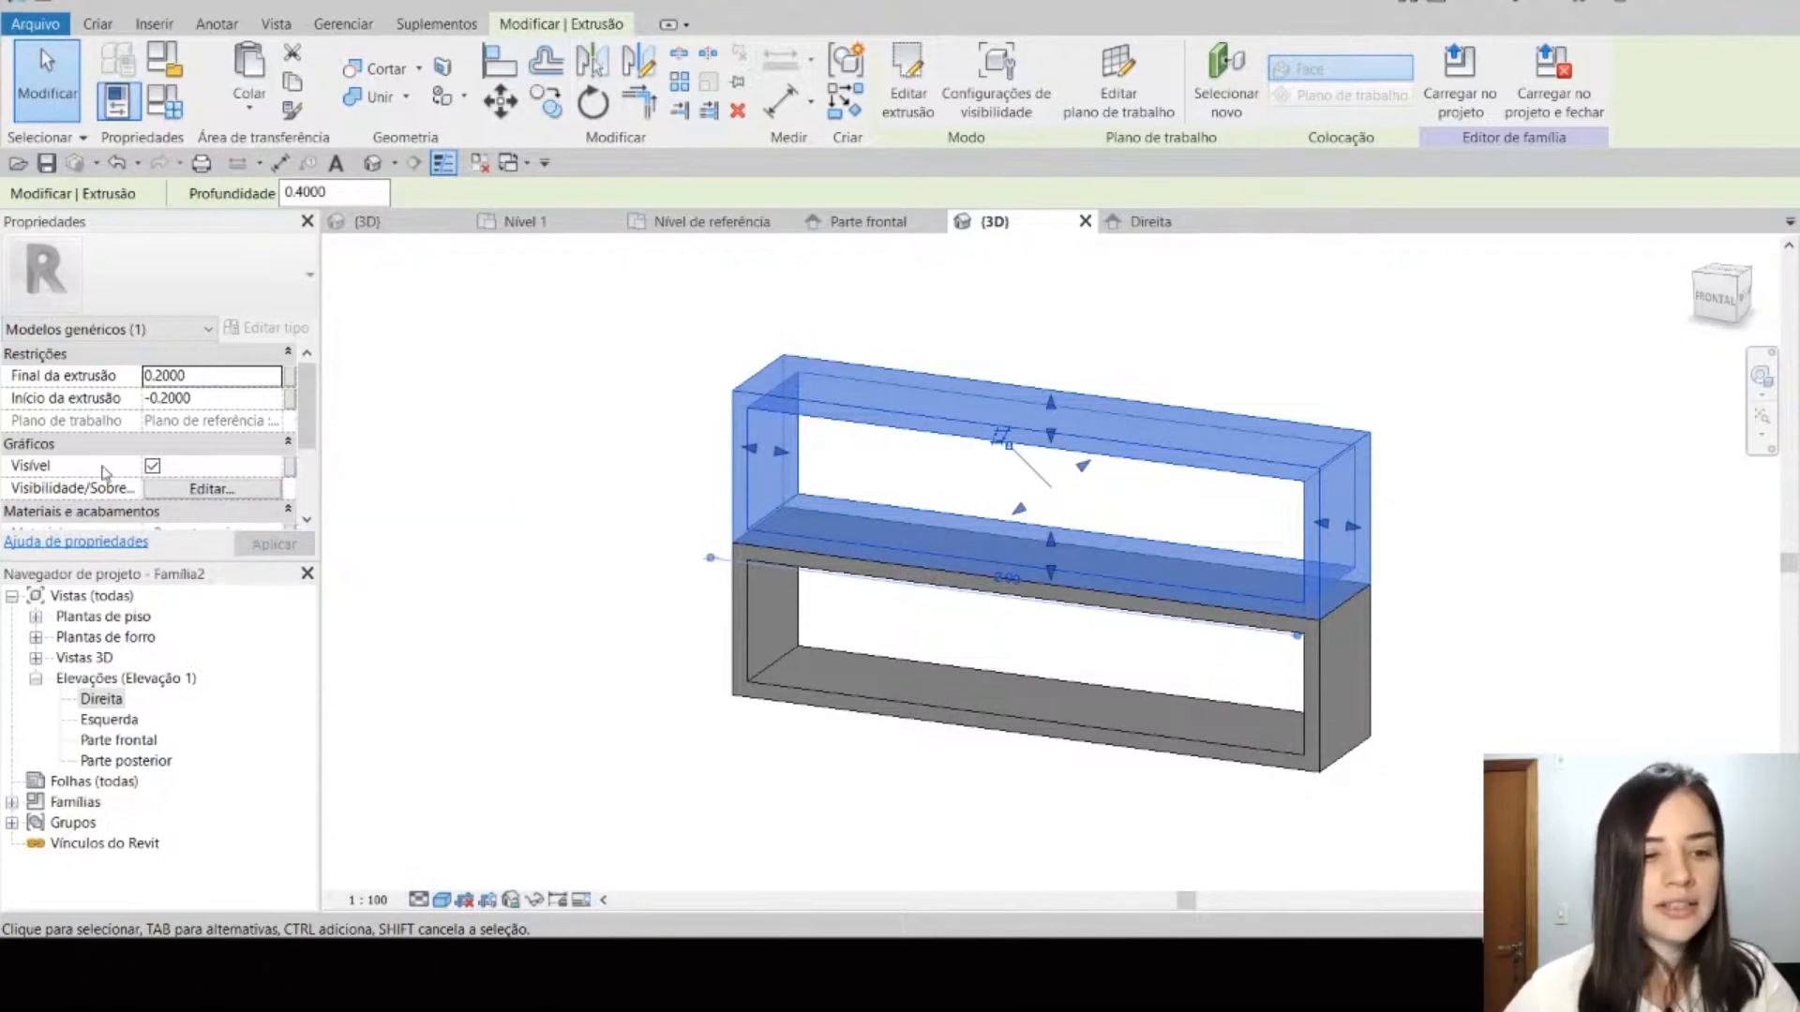
left_click(291, 477)
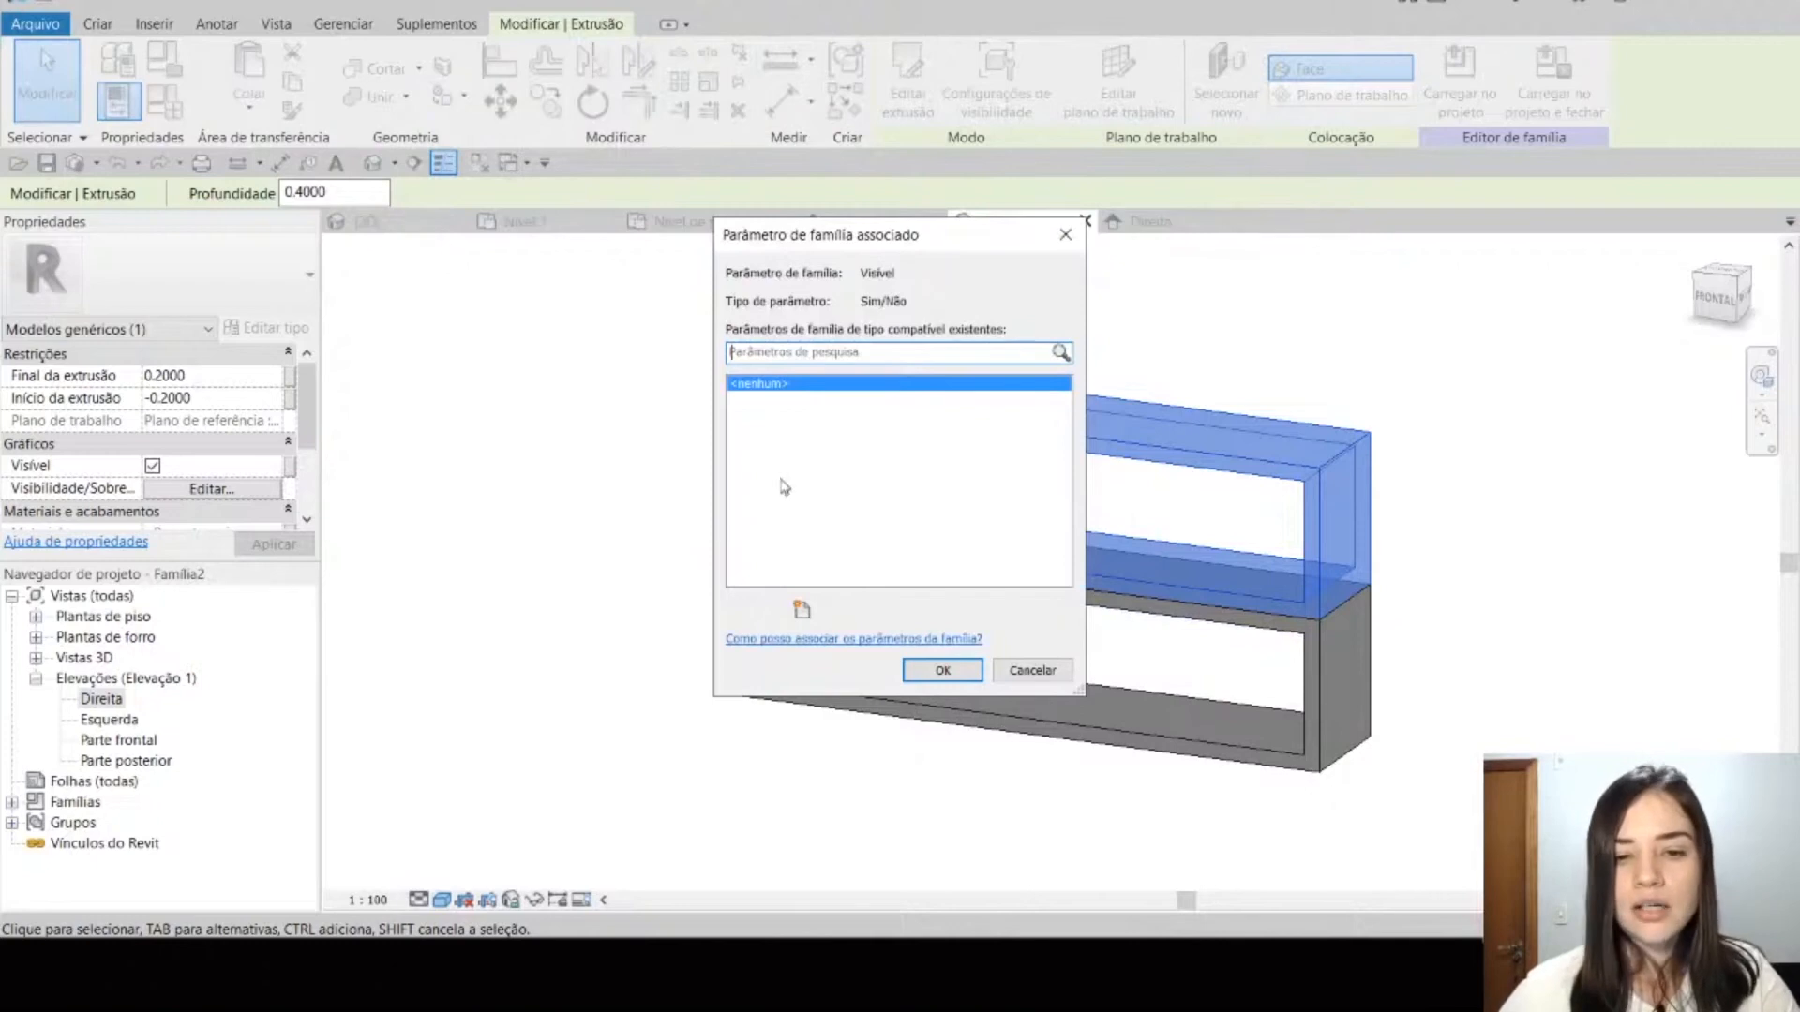
left_click(802, 611)
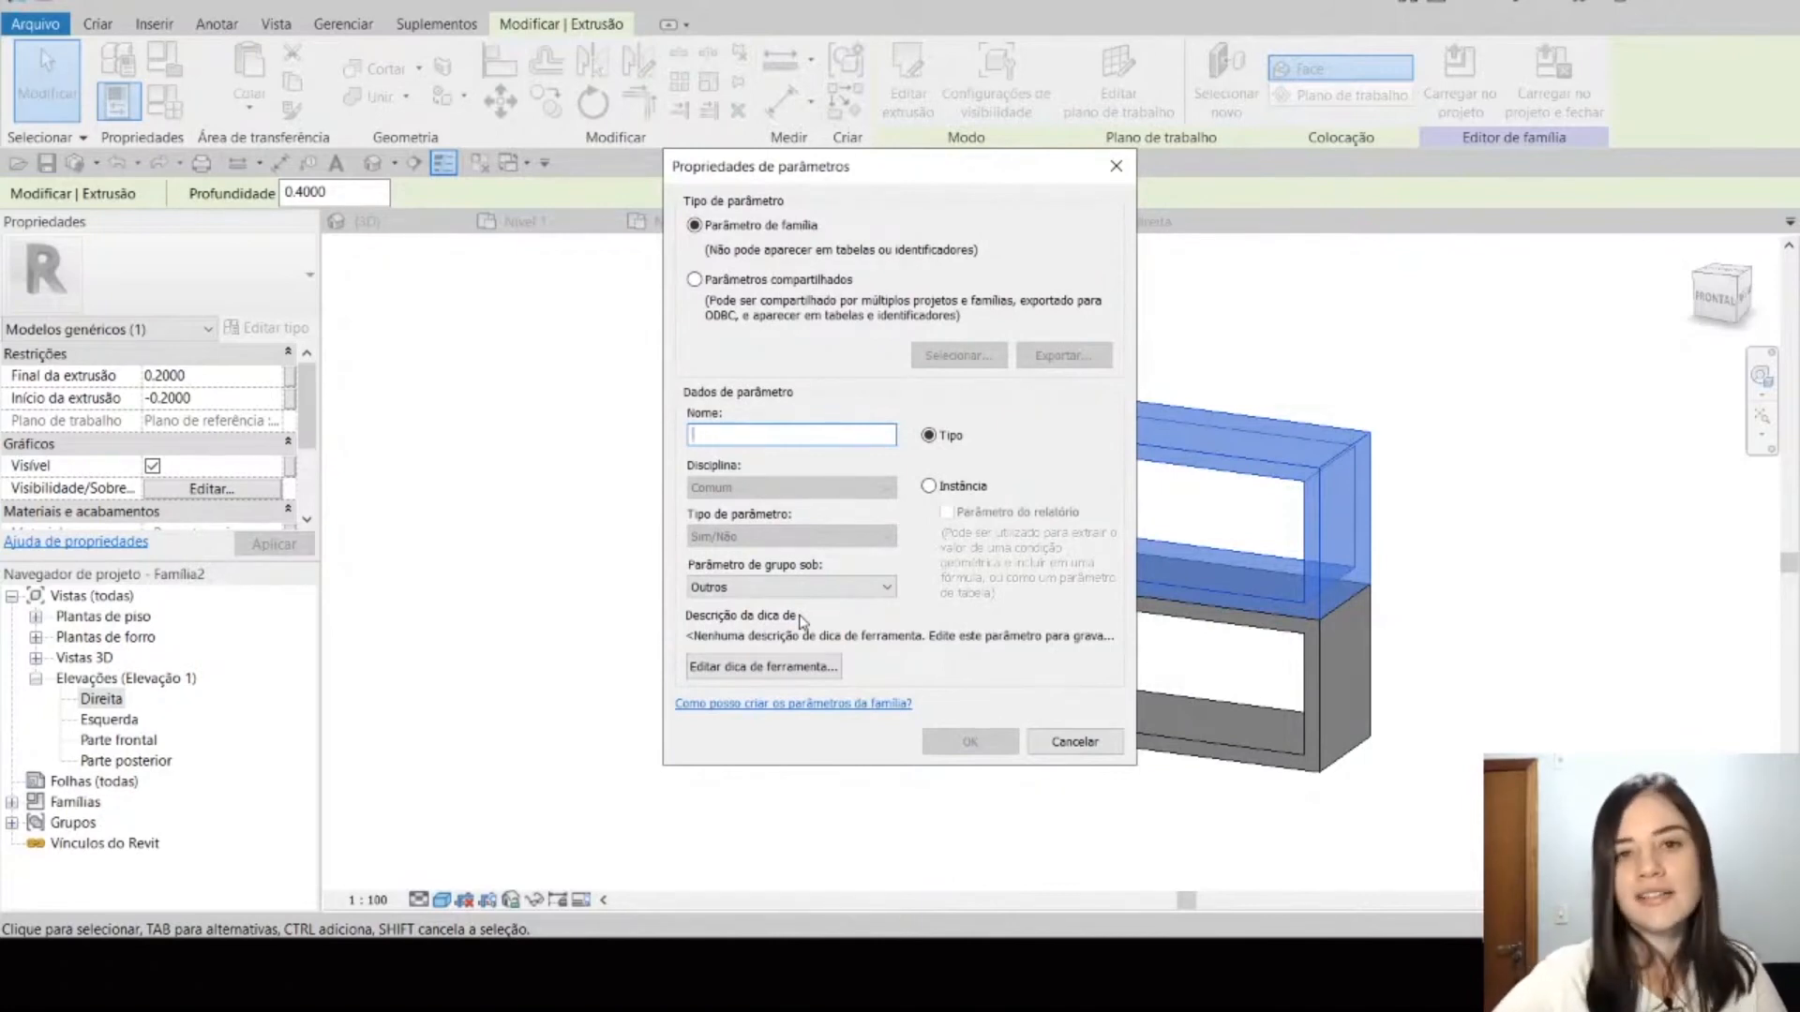
Step: Create an instance family parameter named Nicho Visível, associate it with the upper extrusion's visibility and deselect the extrusion
key("Caps_Lock")
type("N")
key("Caps_Lock")
type("icho")
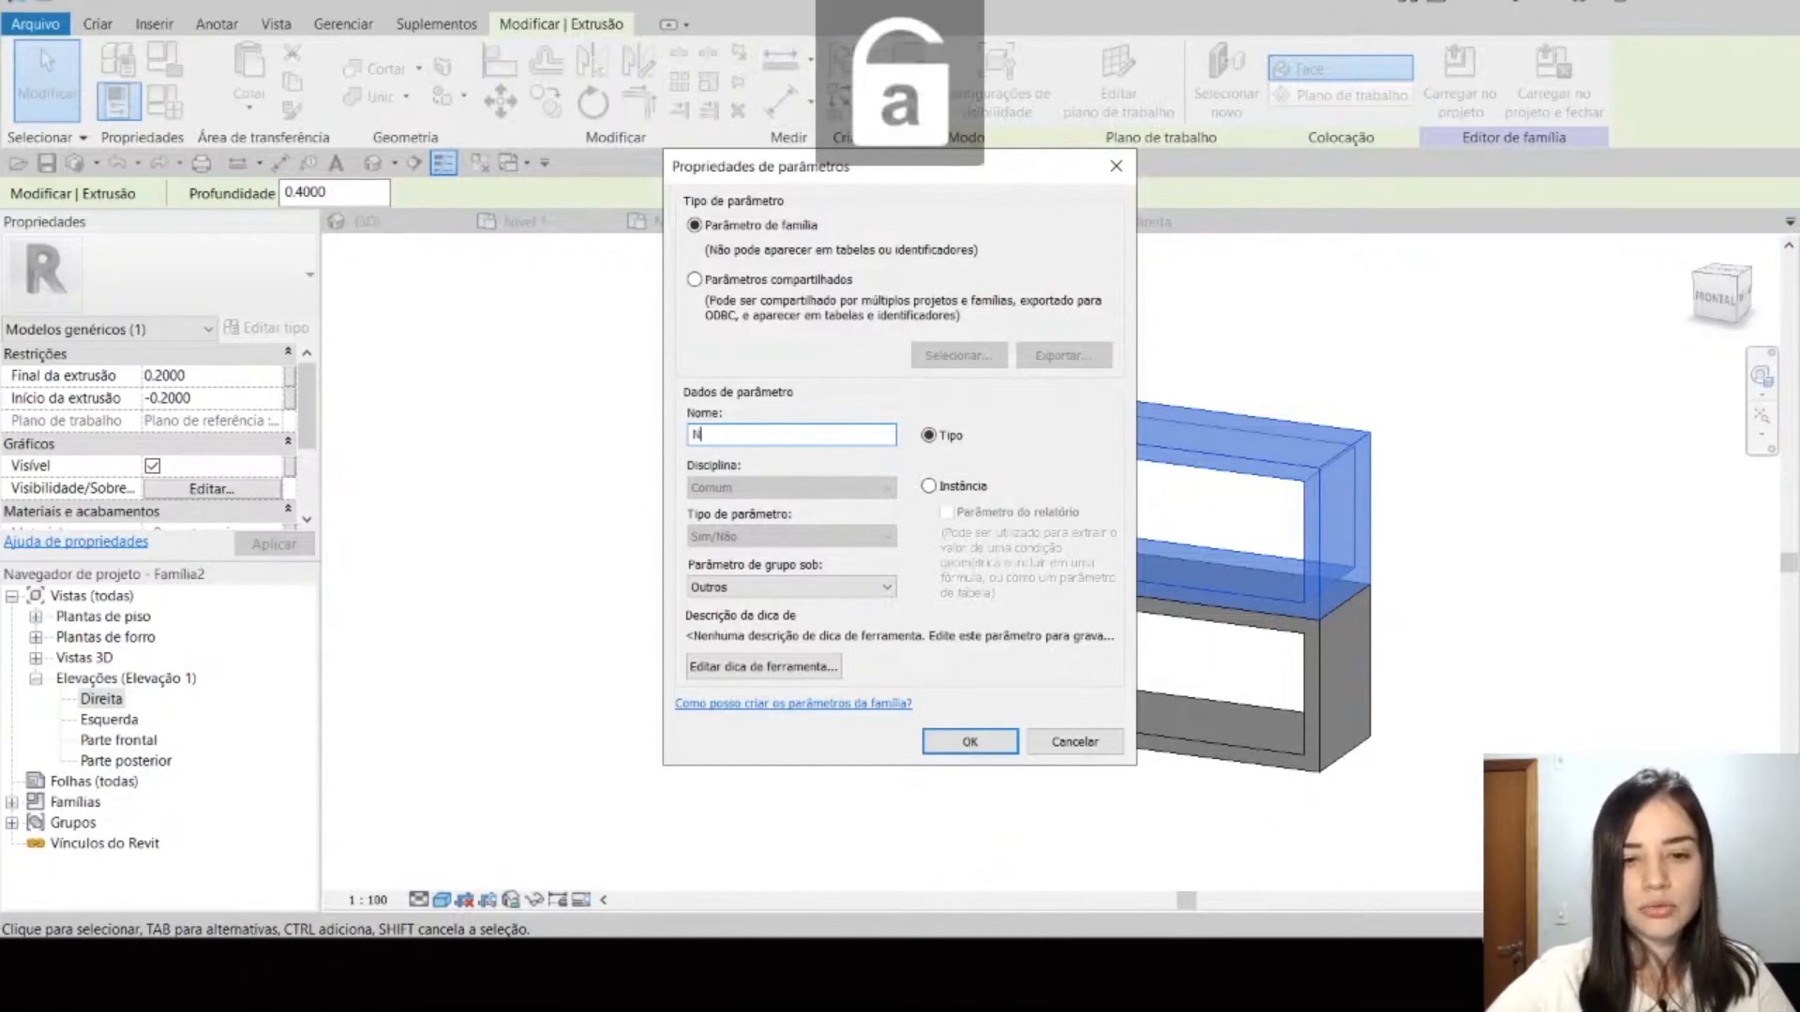
type(" Visí")
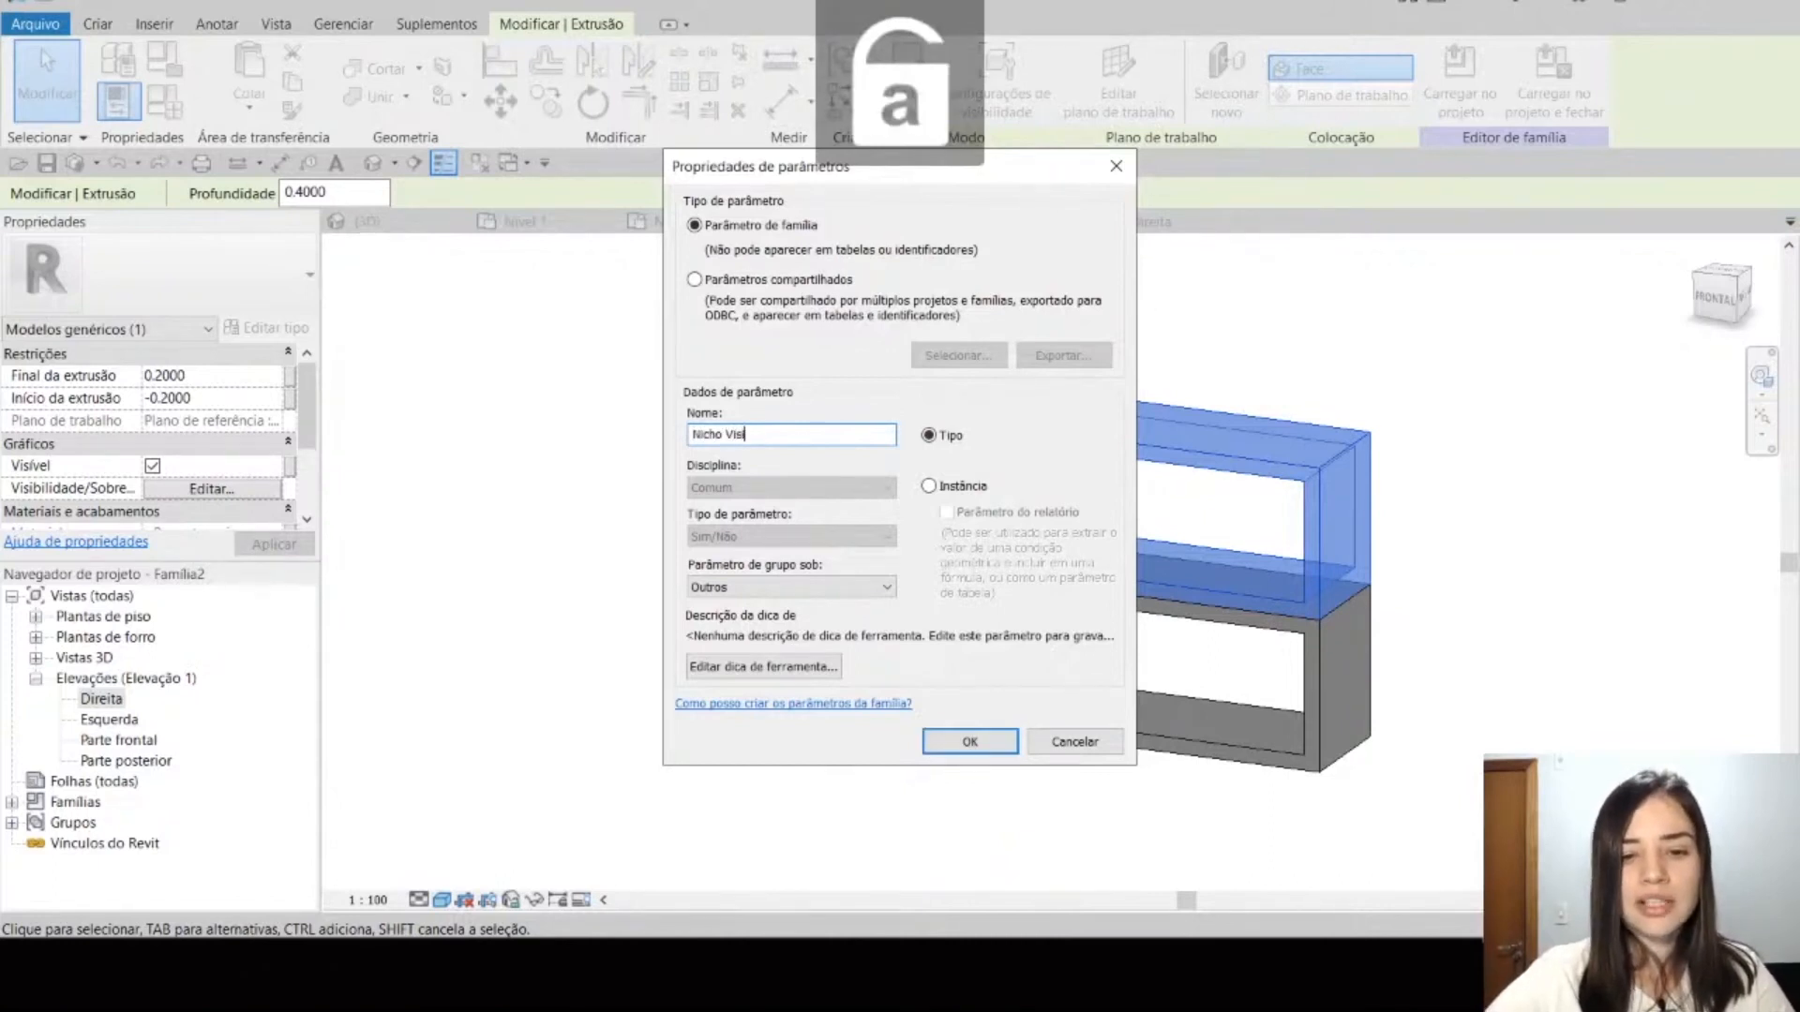
type("vel")
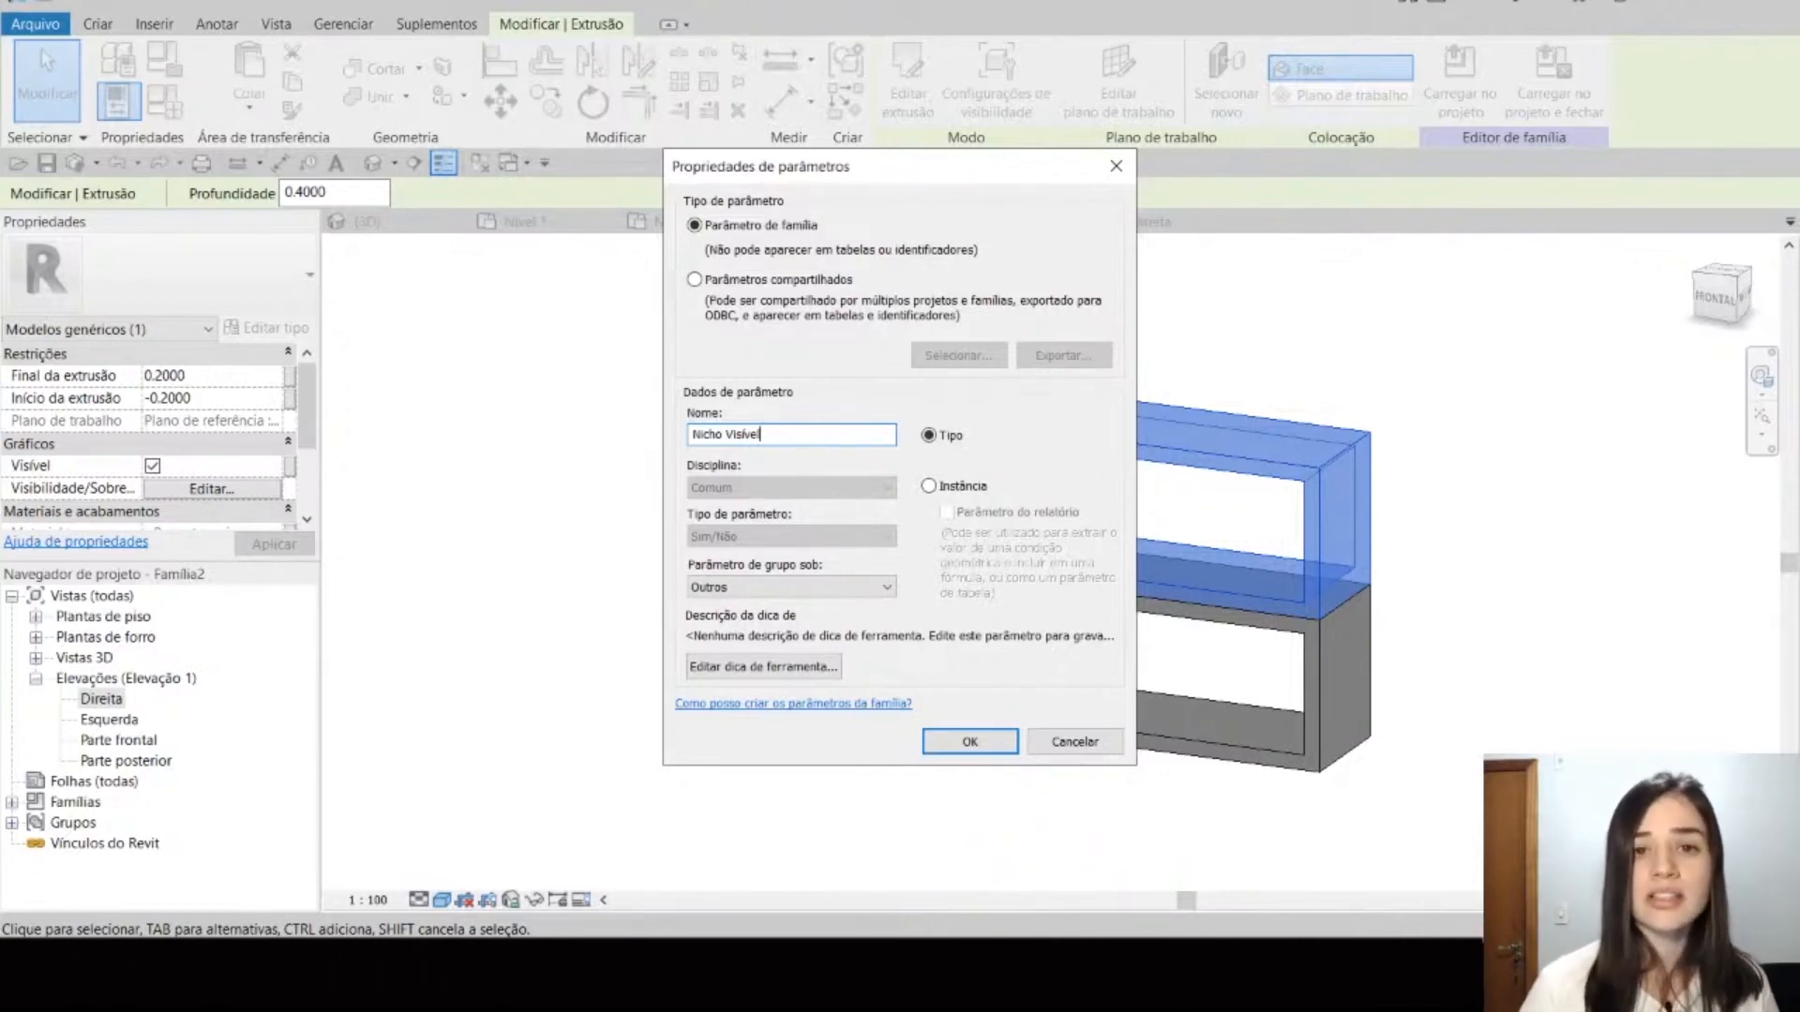
left_click(954, 486)
left_click(970, 743)
left_click(949, 671)
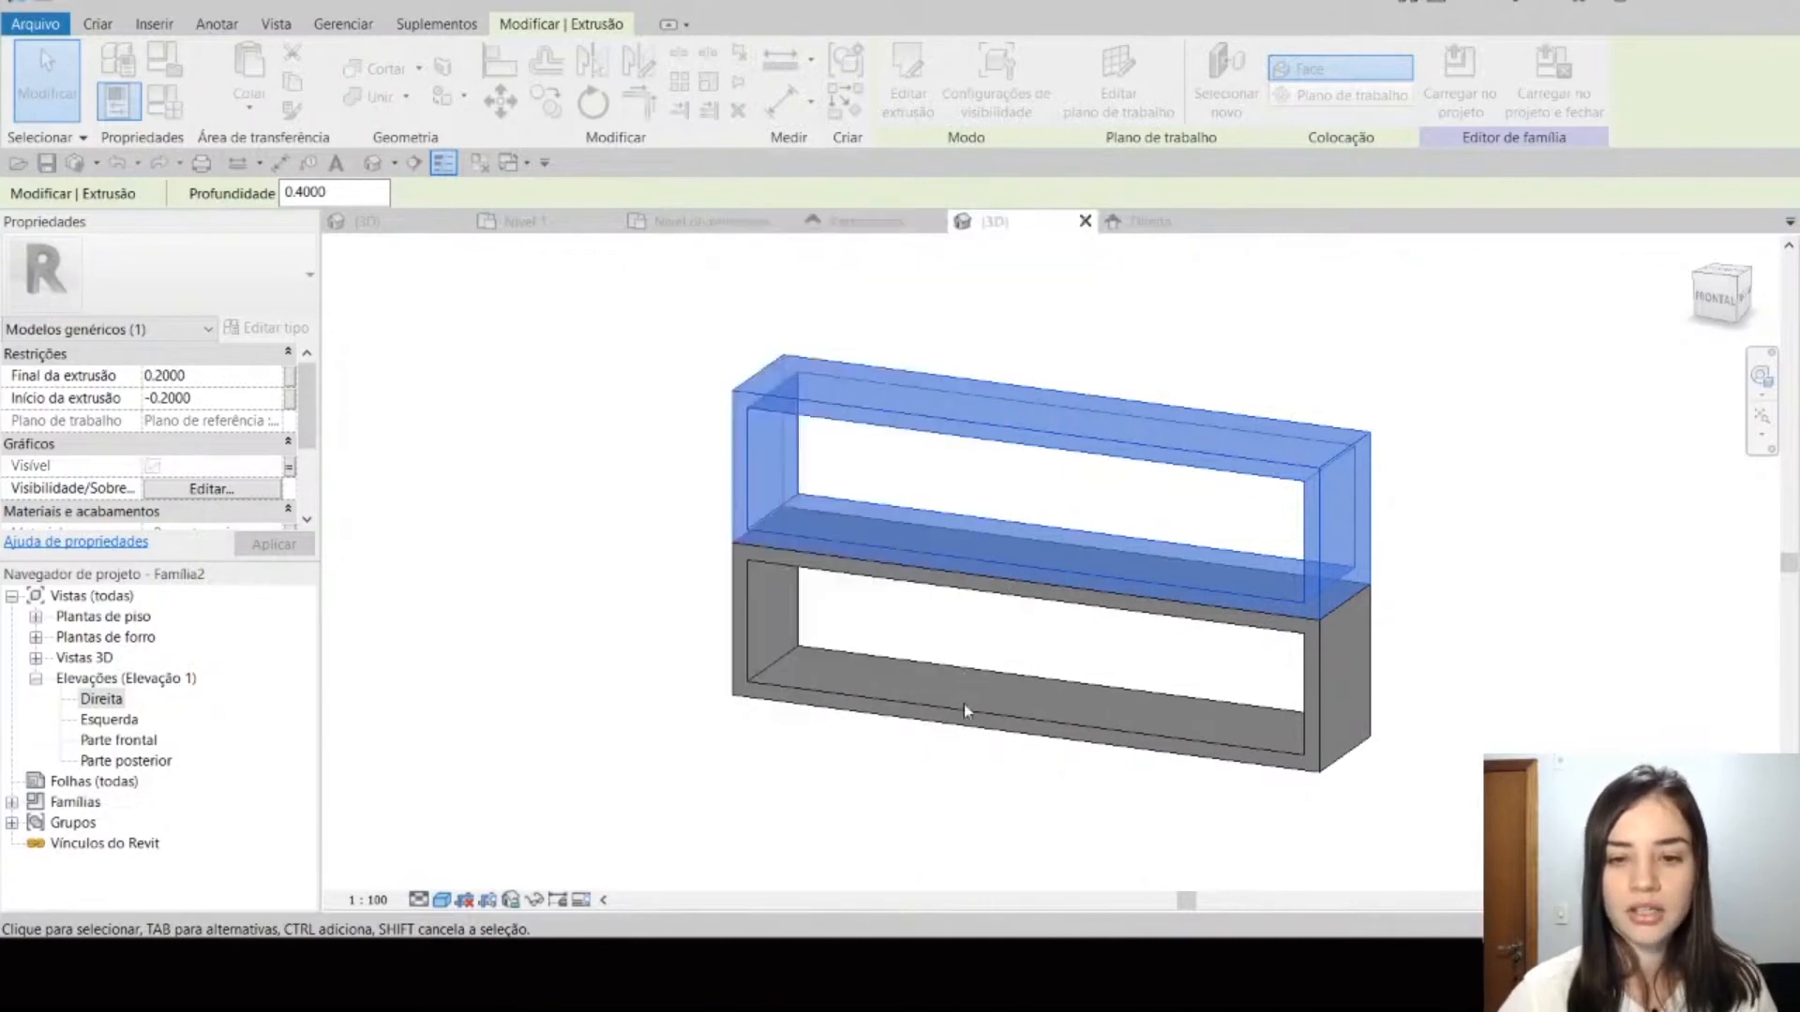
left_click(924, 832)
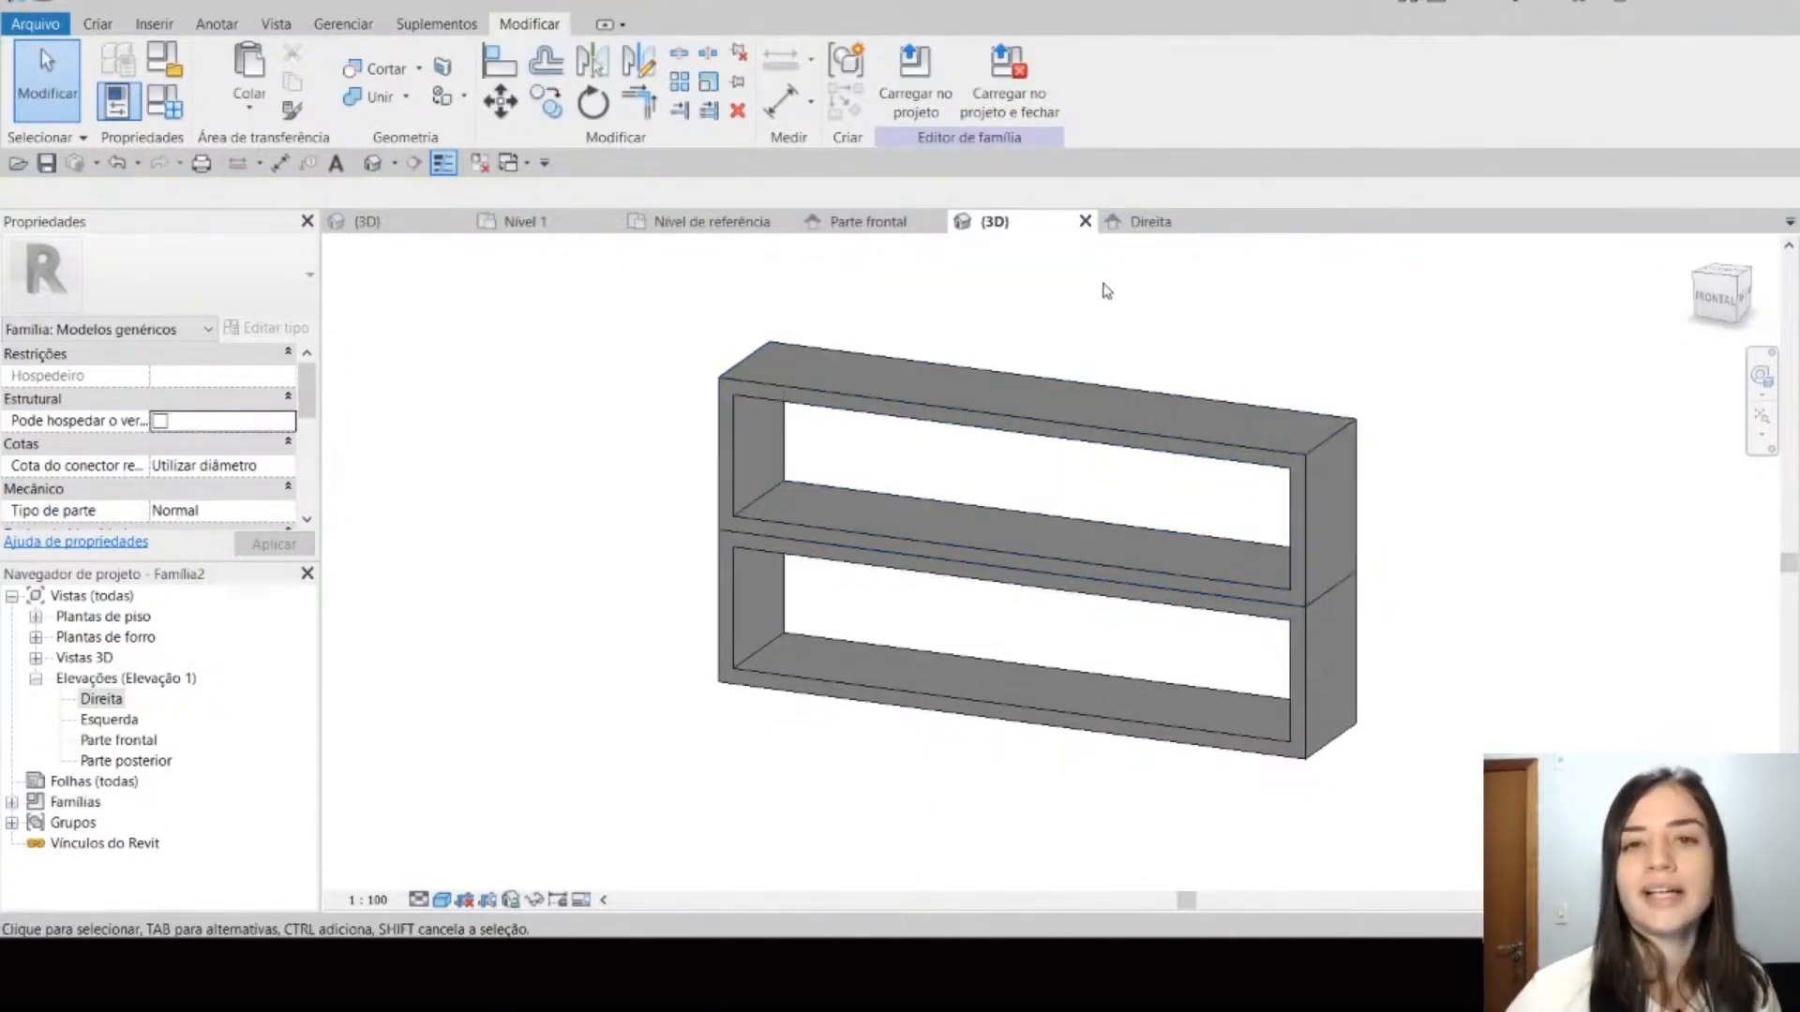
Step: Load the family into the Projeto Marcenaria project without saving it, and place one rotated instance along the left wall in Nível 1
middle_click_drag(1104, 291, 1077, 337)
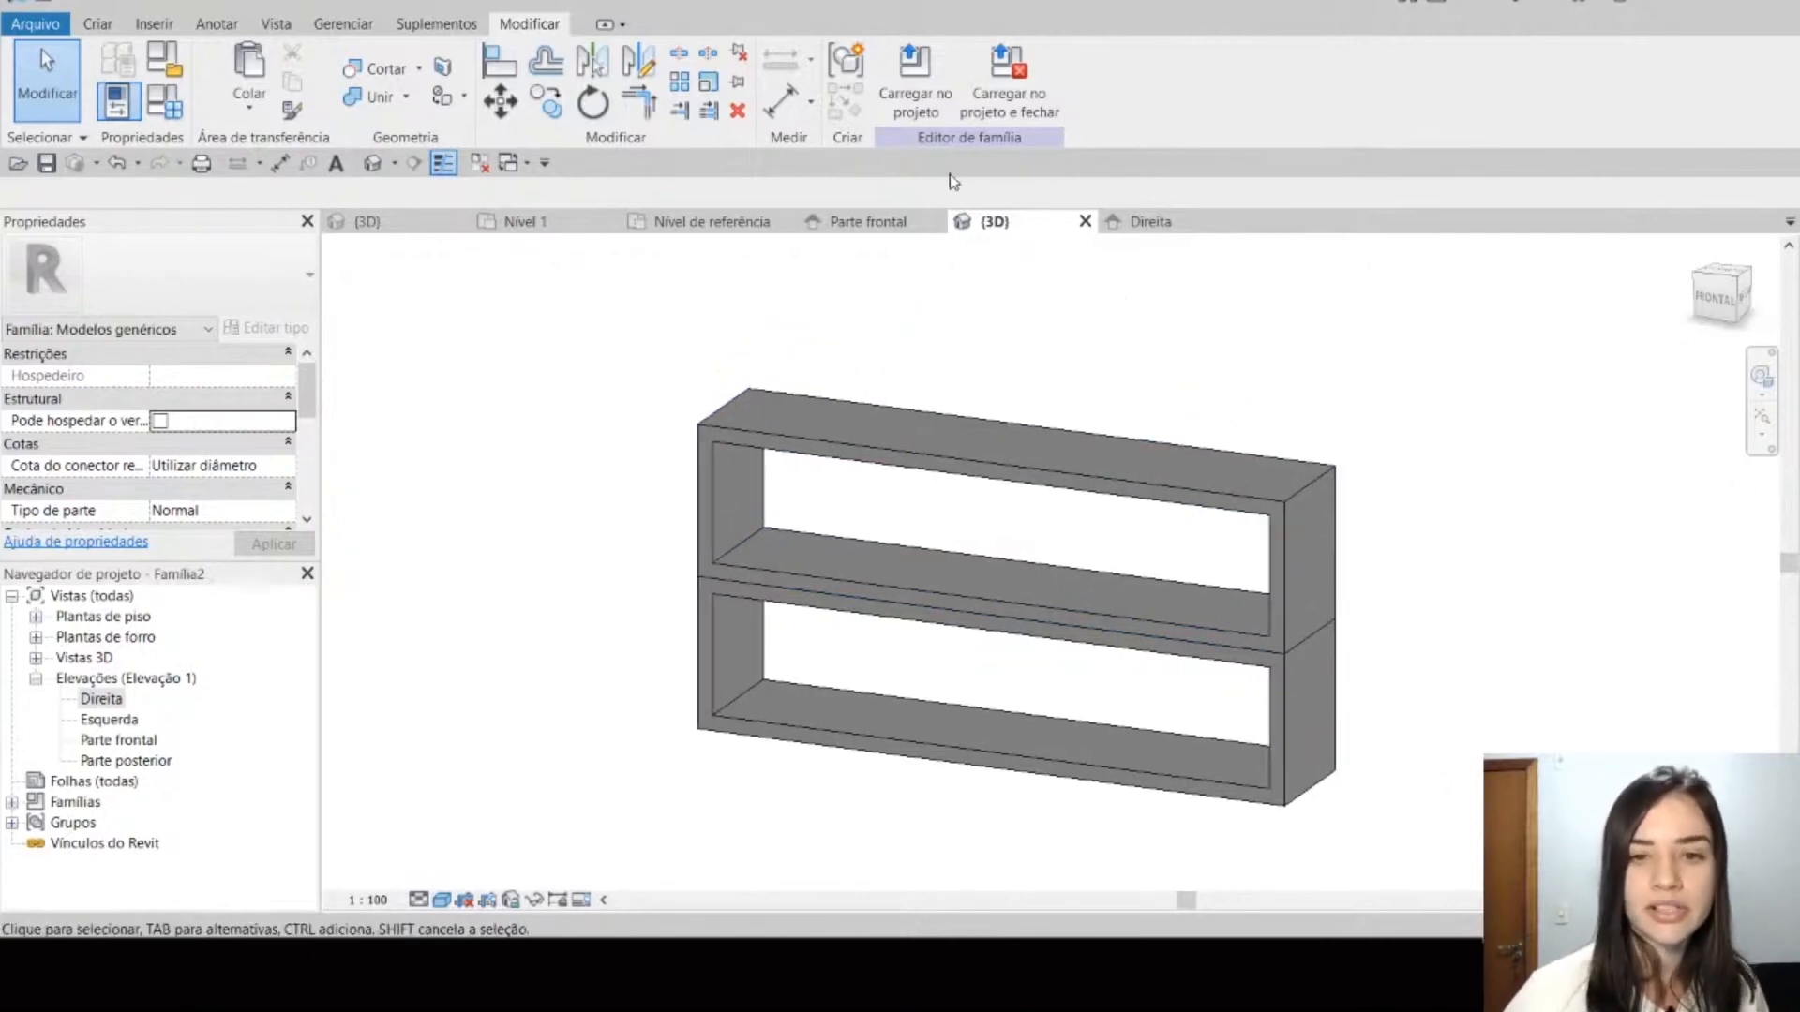
left_click(906, 116)
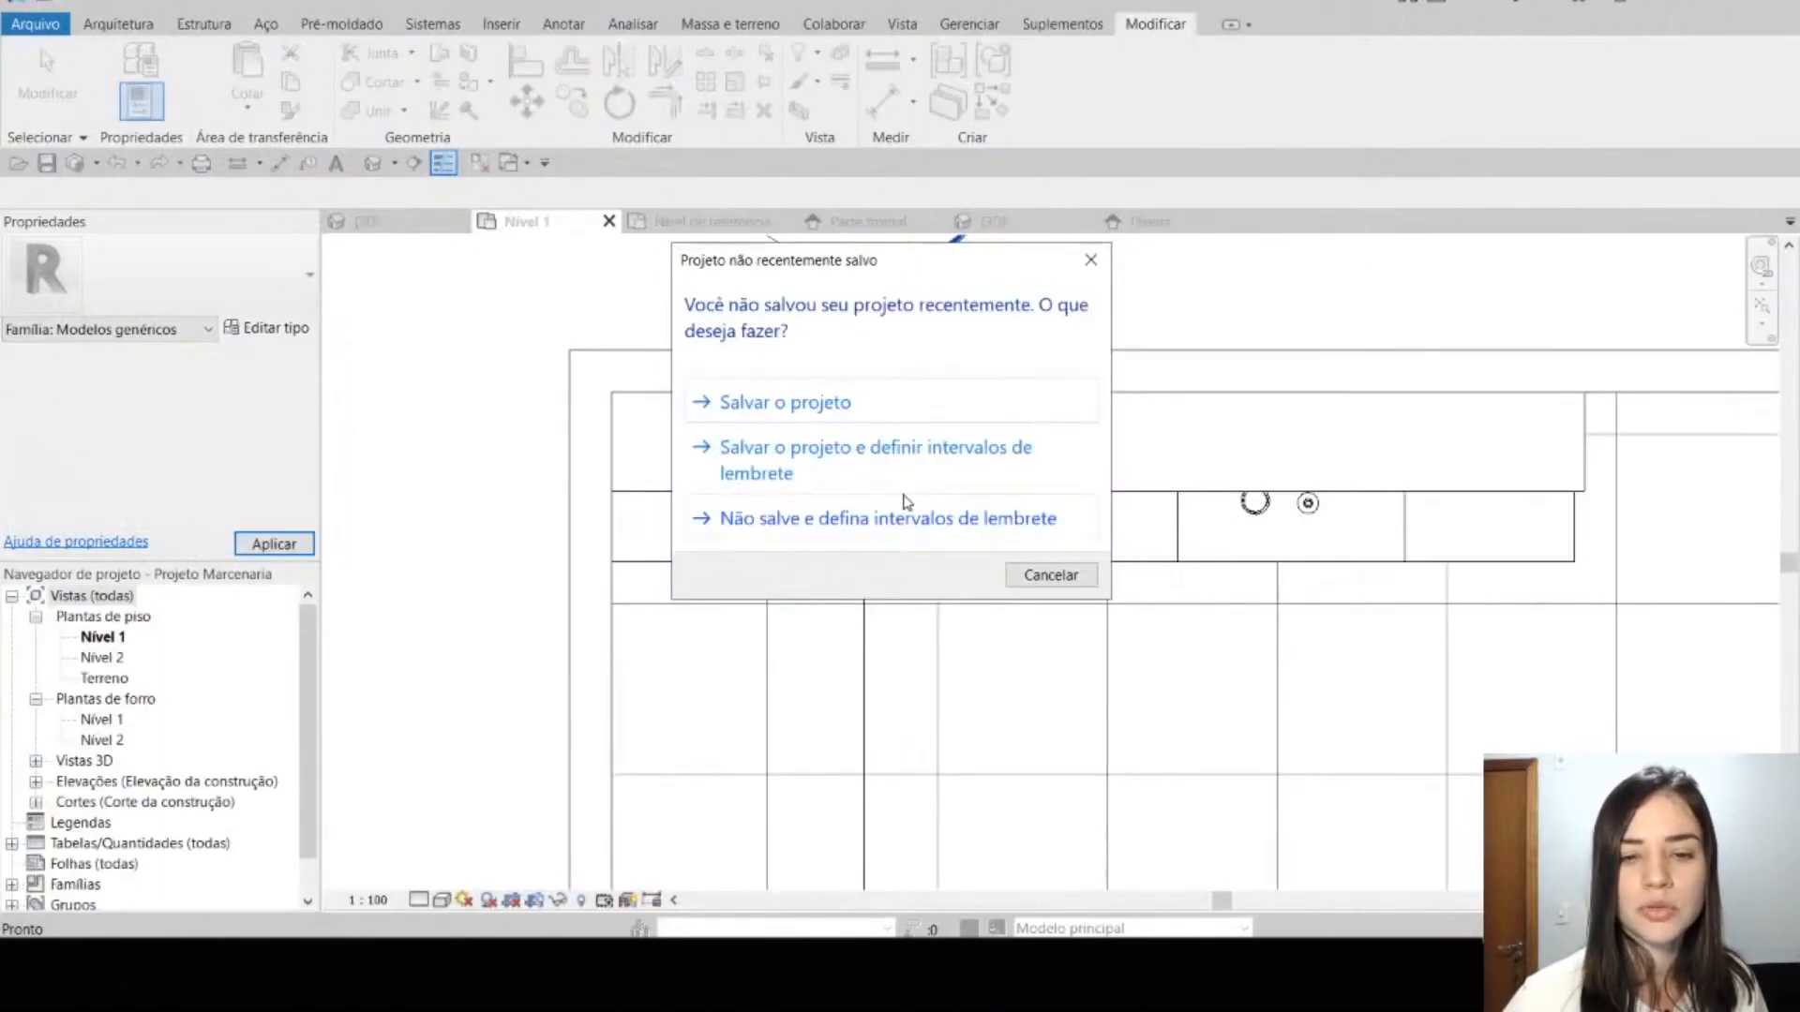
left_click(1051, 574)
scroll(1078, 469, "down", 2)
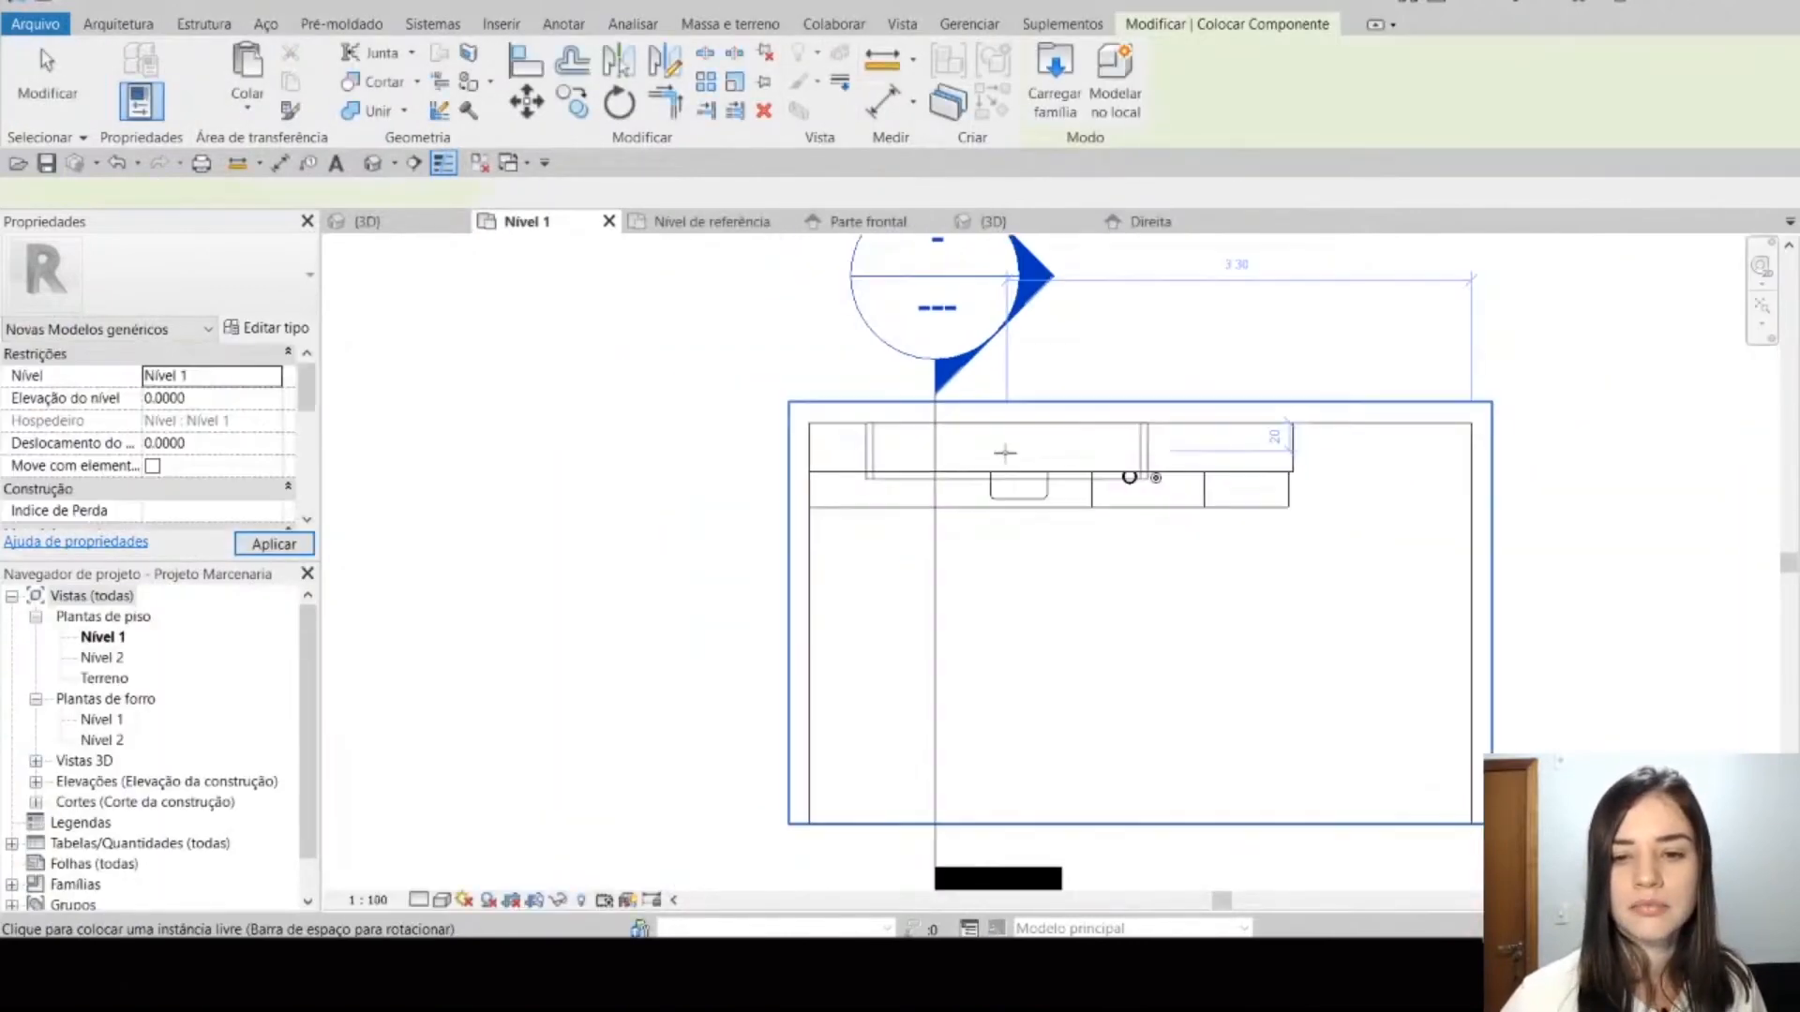
key("space")
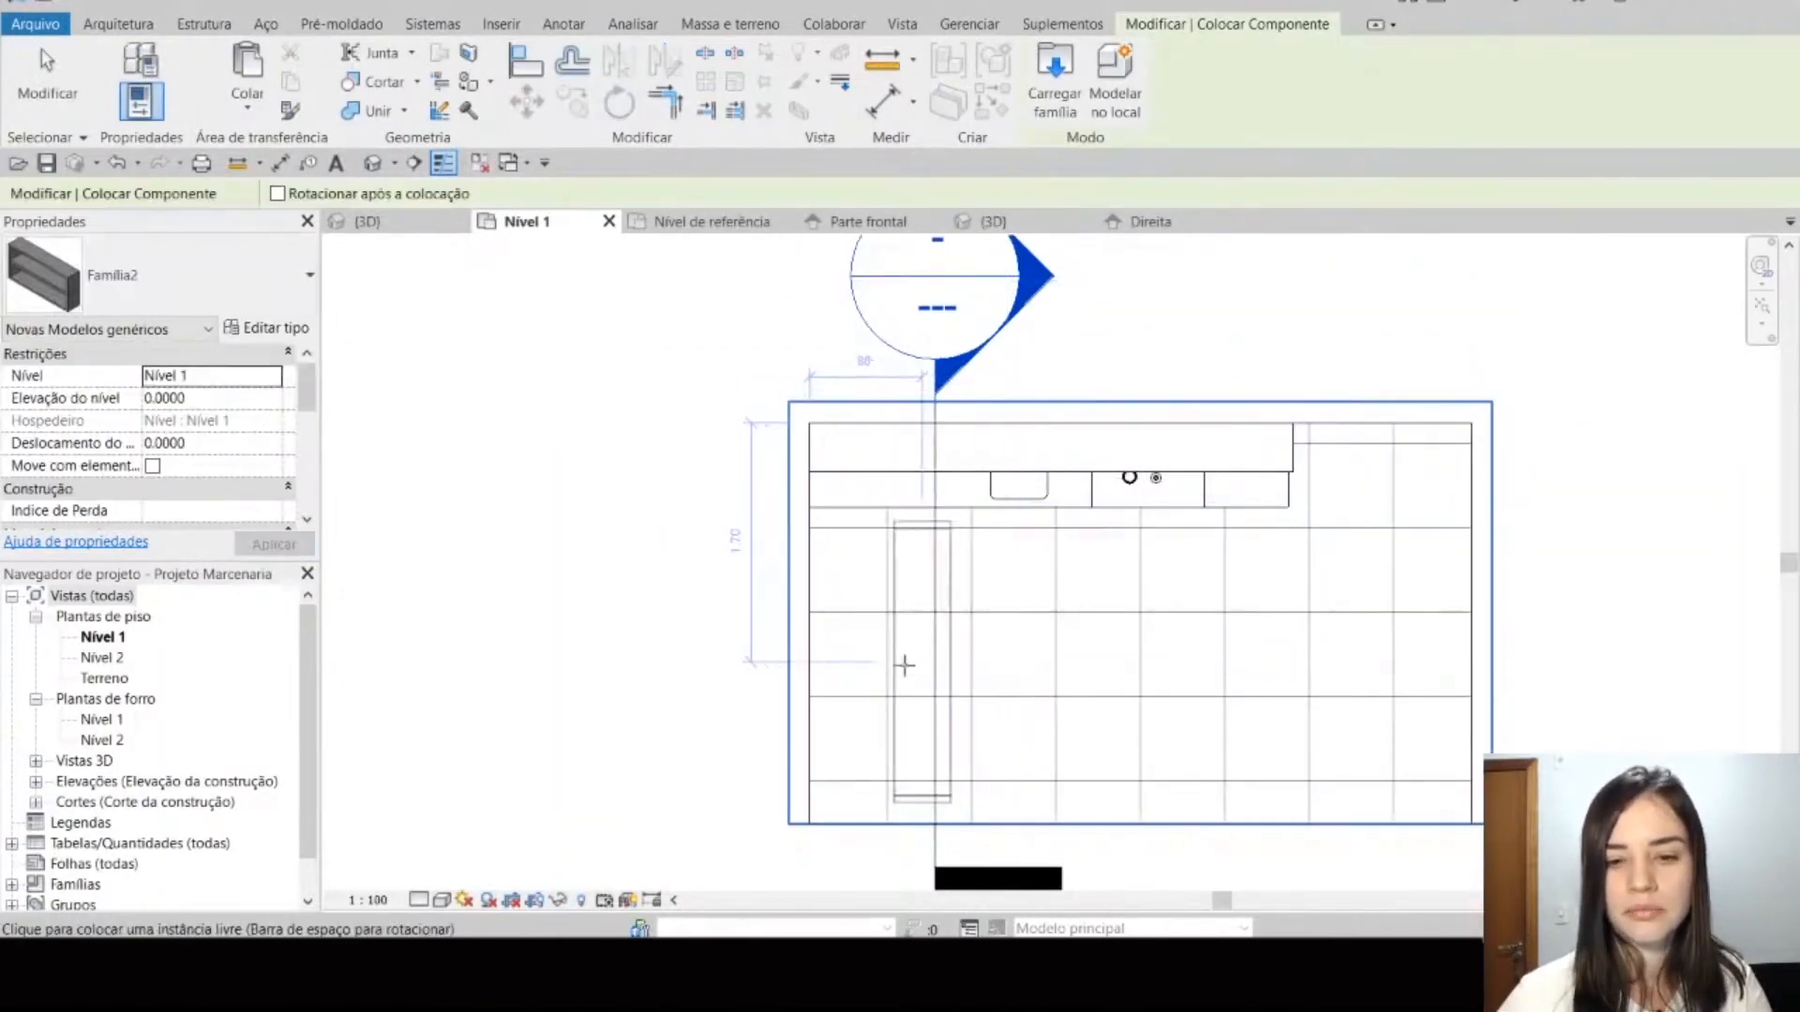
key("Escape")
key("Escape")
Step: In the project's 3D view, reveal the hidden section box, extend it to include the whole shelf, and exit the reveal mode
left_click(370, 222)
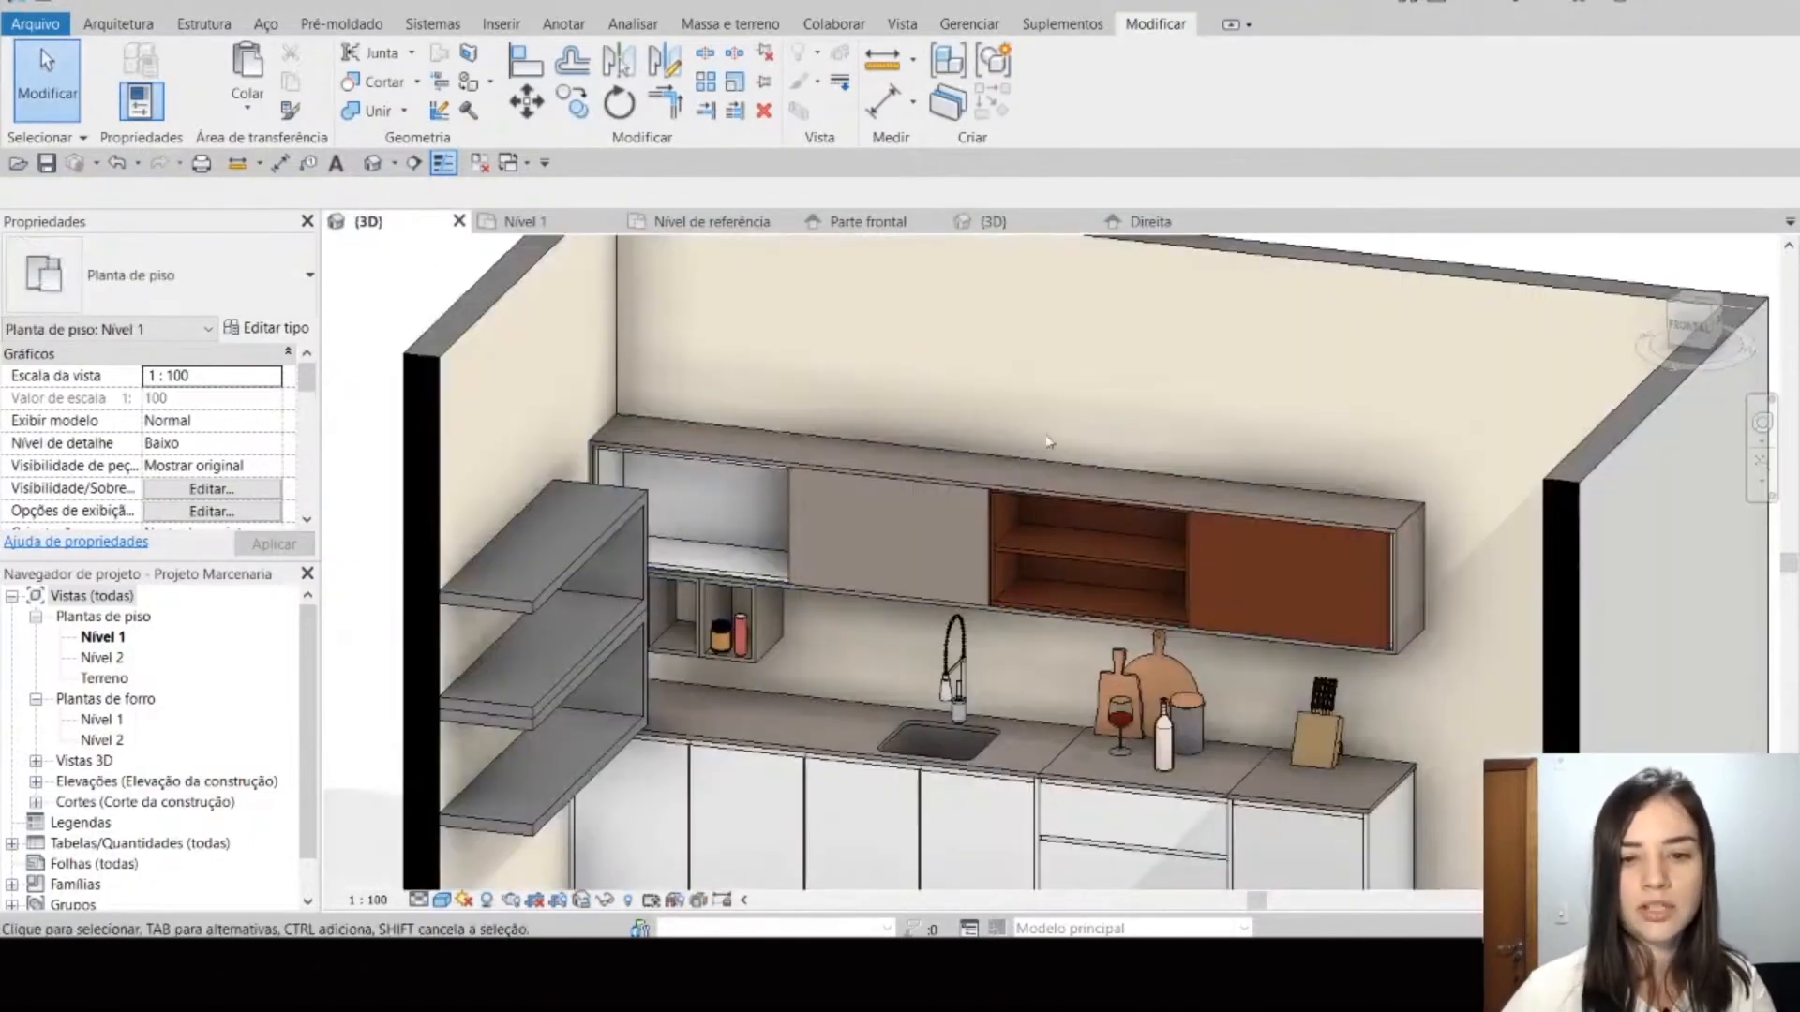
scroll(967, 540, "down", 4)
middle_click_drag(1092, 672, 975, 685, "shift")
left_click(631, 902)
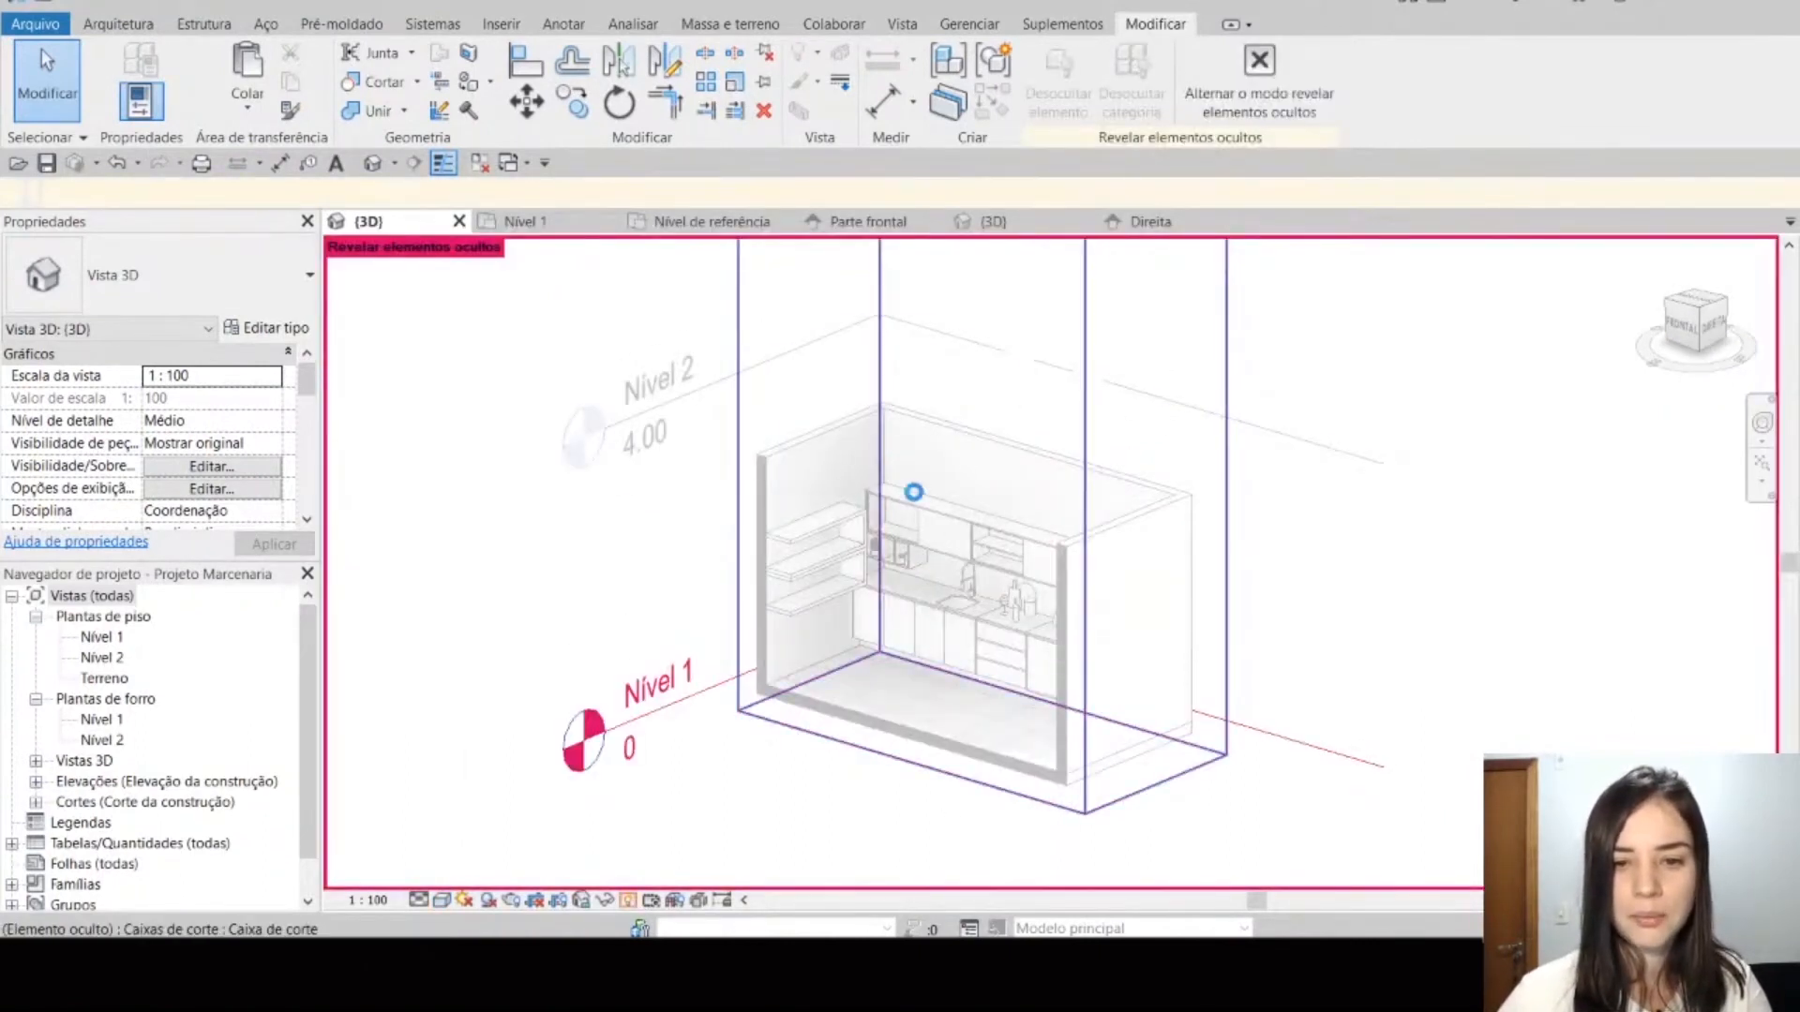
left_click(912, 490)
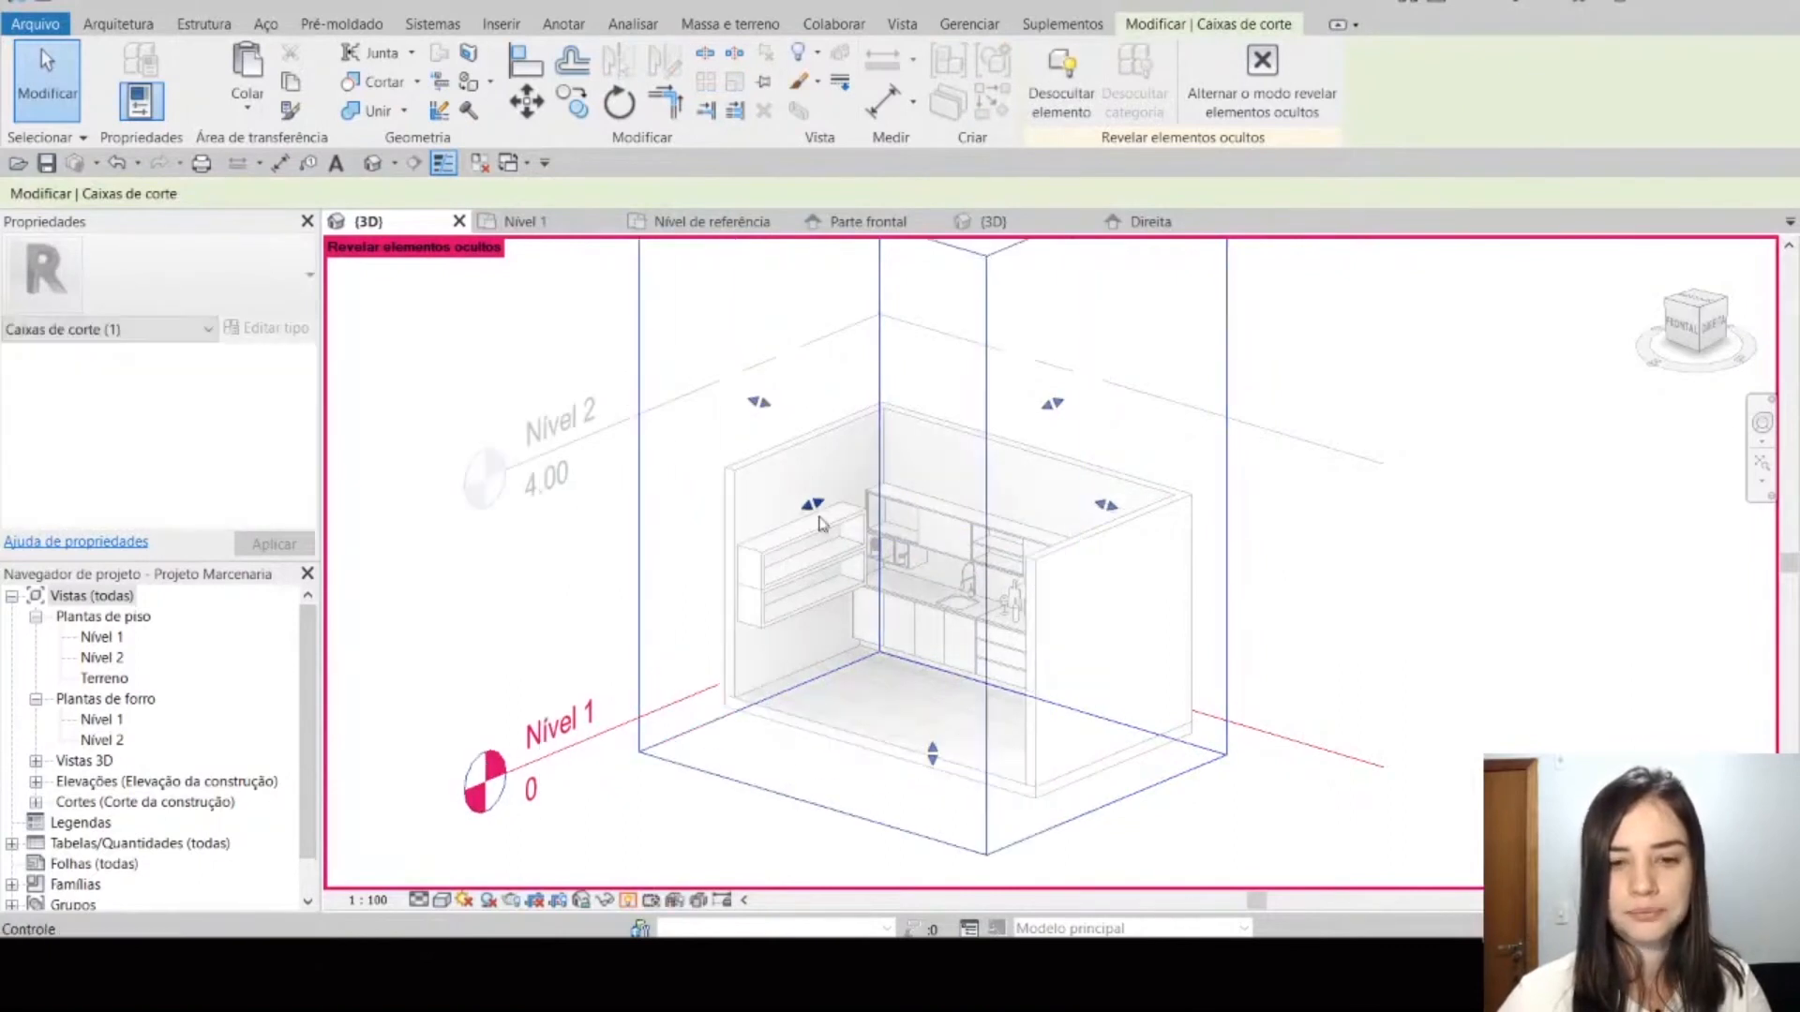
left_click(1261, 80)
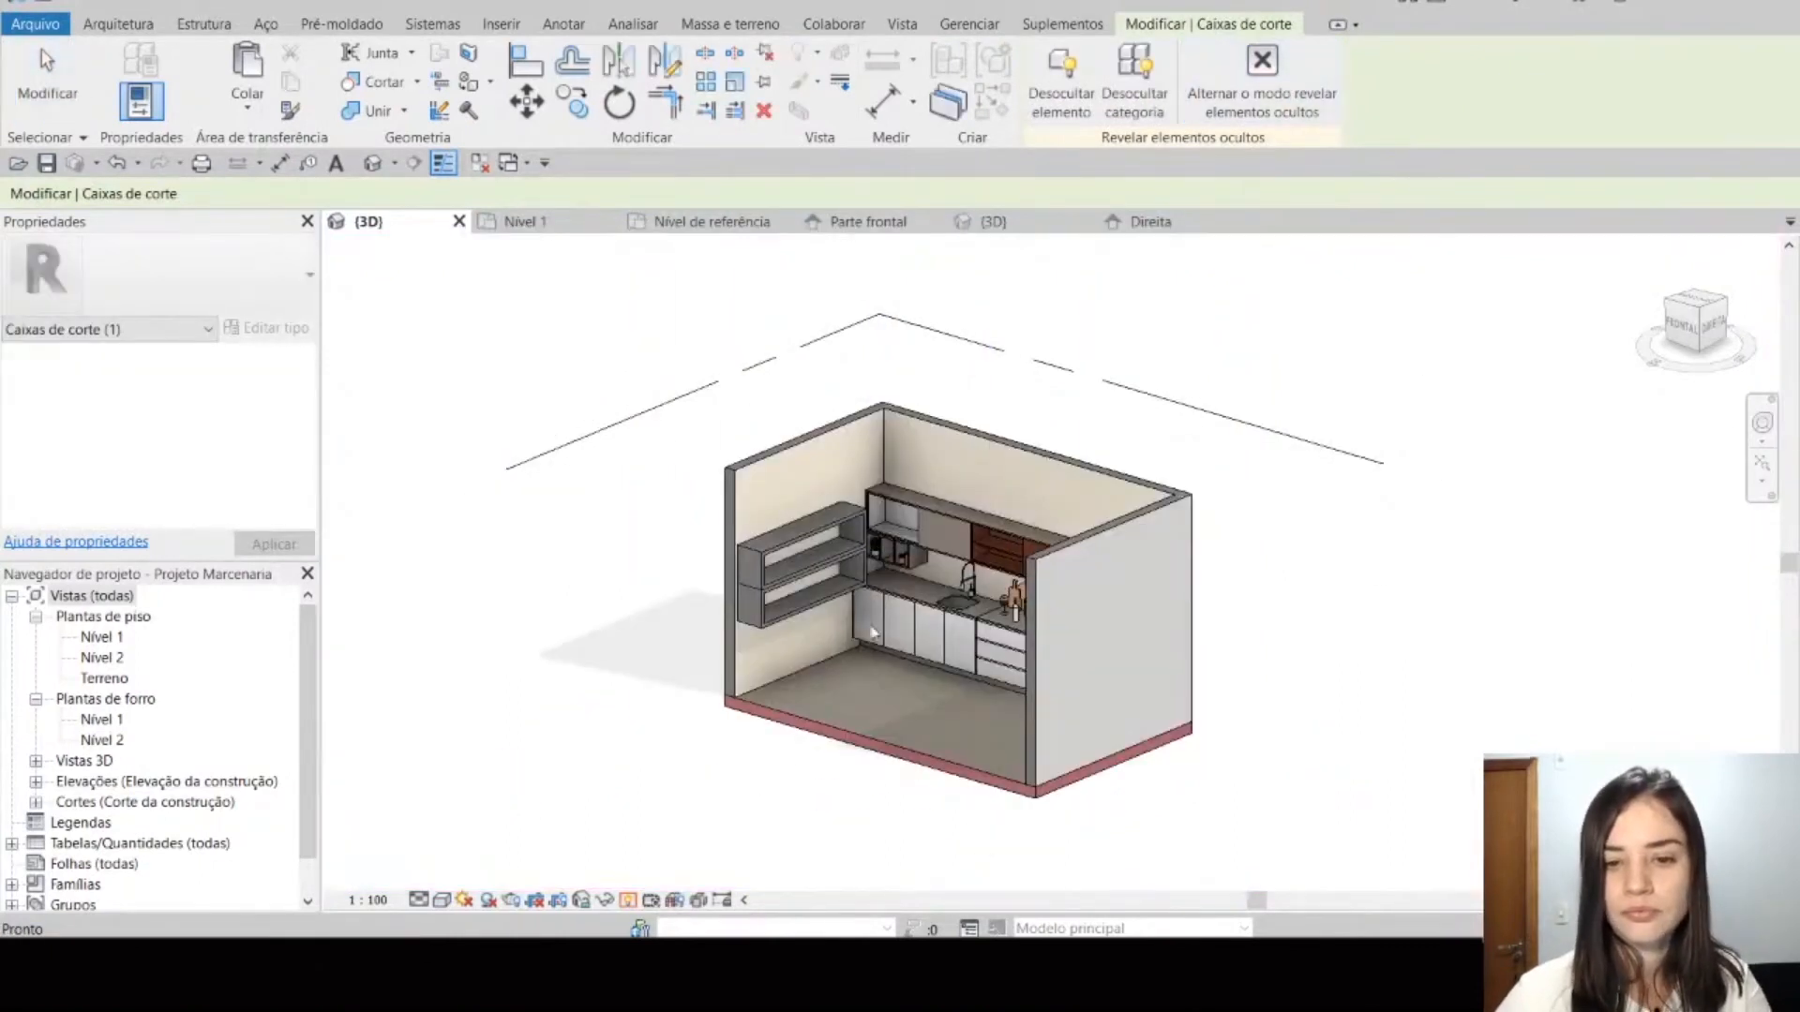
scroll(838, 597, "up", 4)
key("Escape")
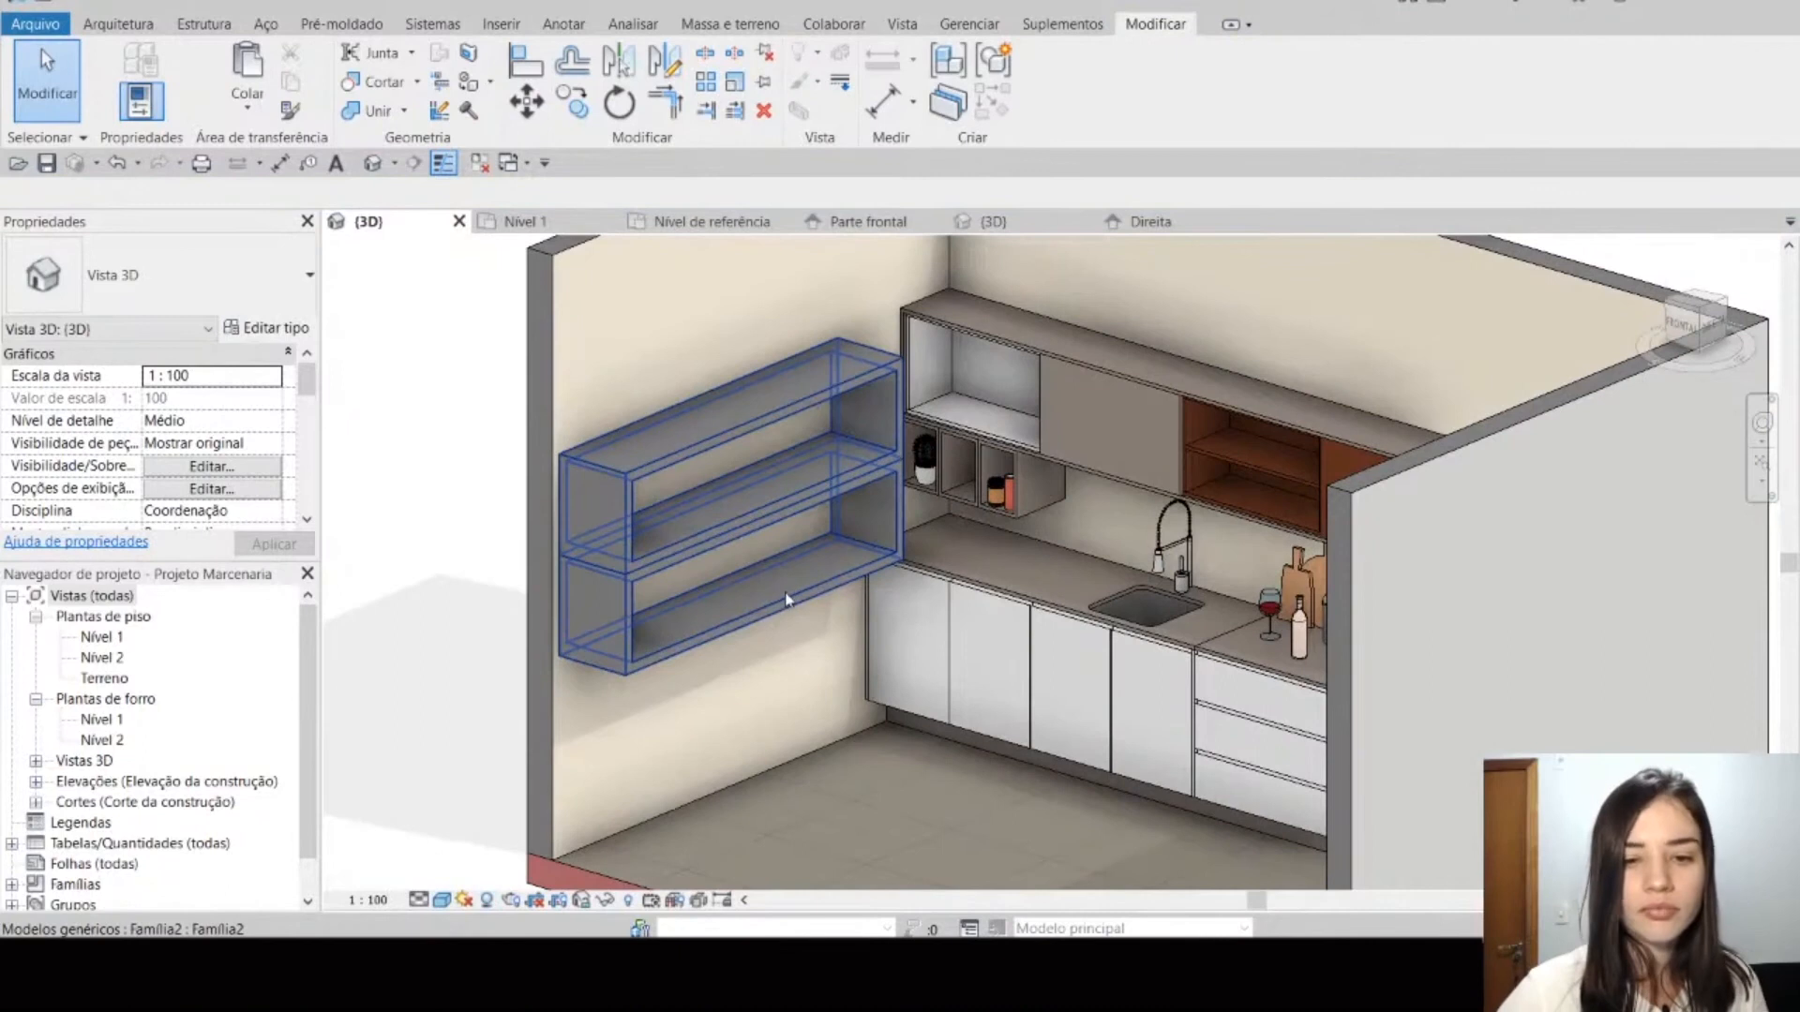
scroll(797, 615, "up", 2)
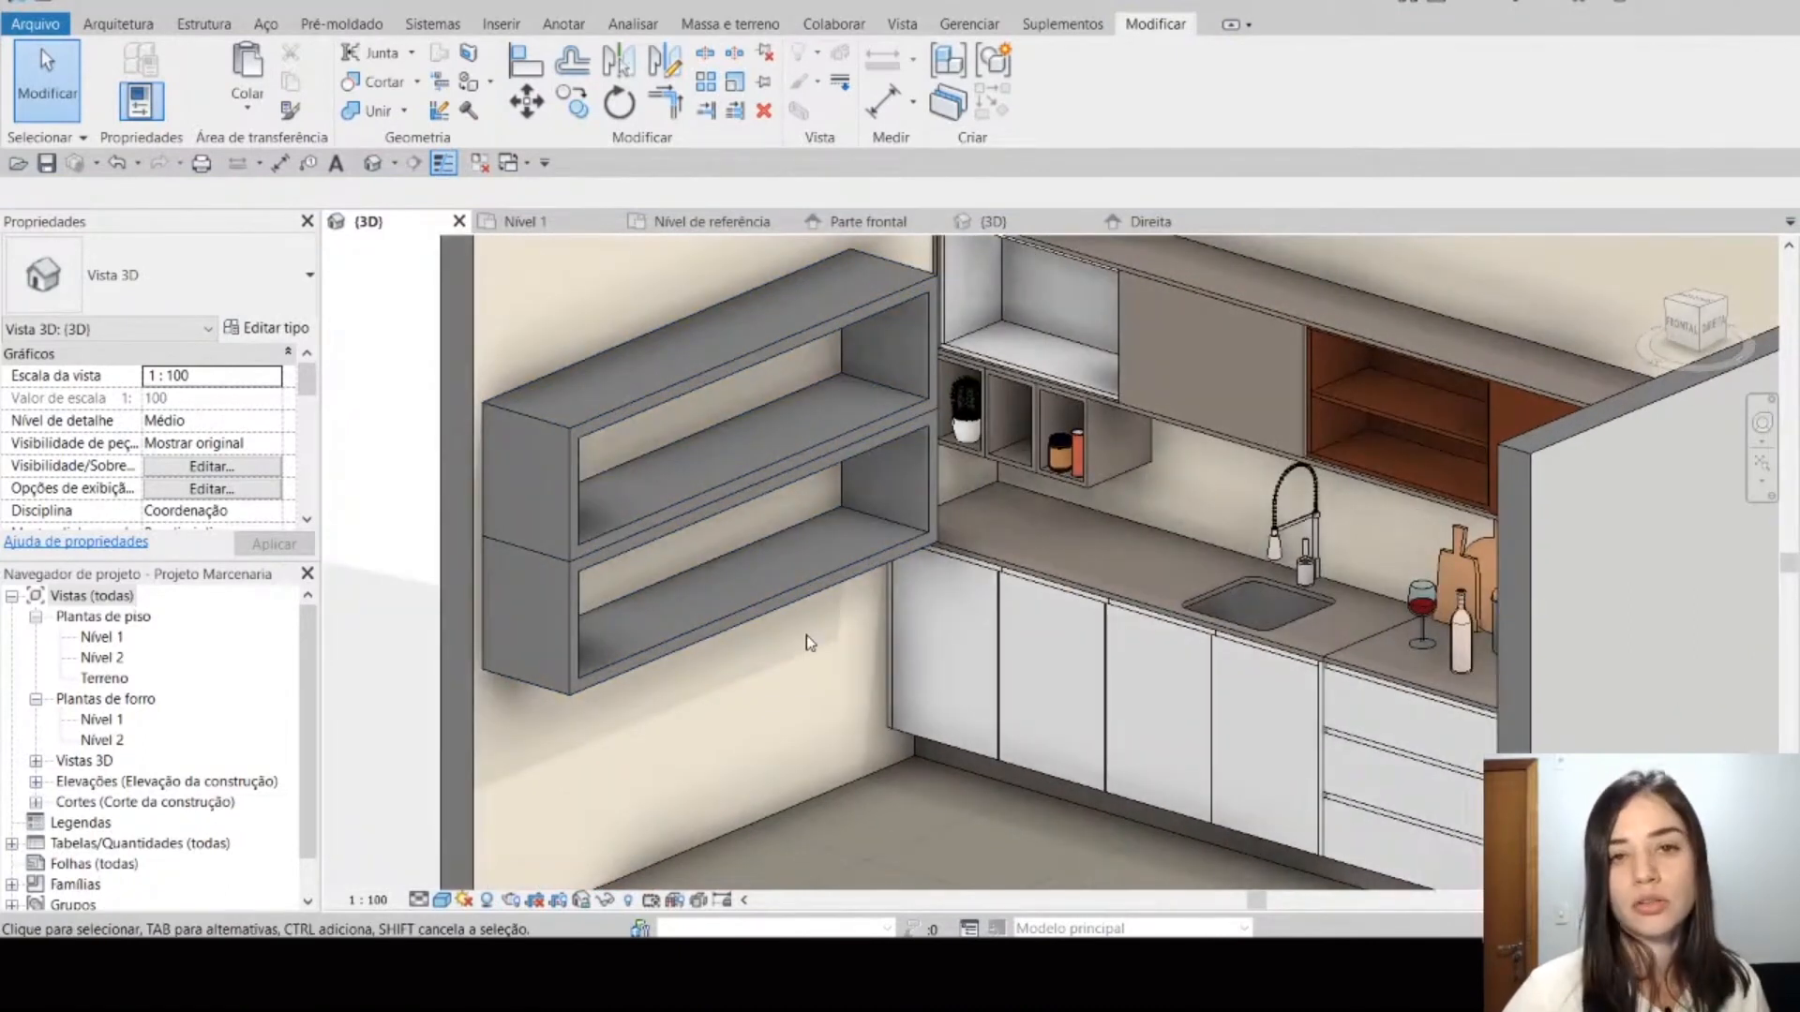
Step: Turn off the Nicho Visível parameter of the placed shelf to hide its upper niche, then deselect the shelf
left_click(764, 603)
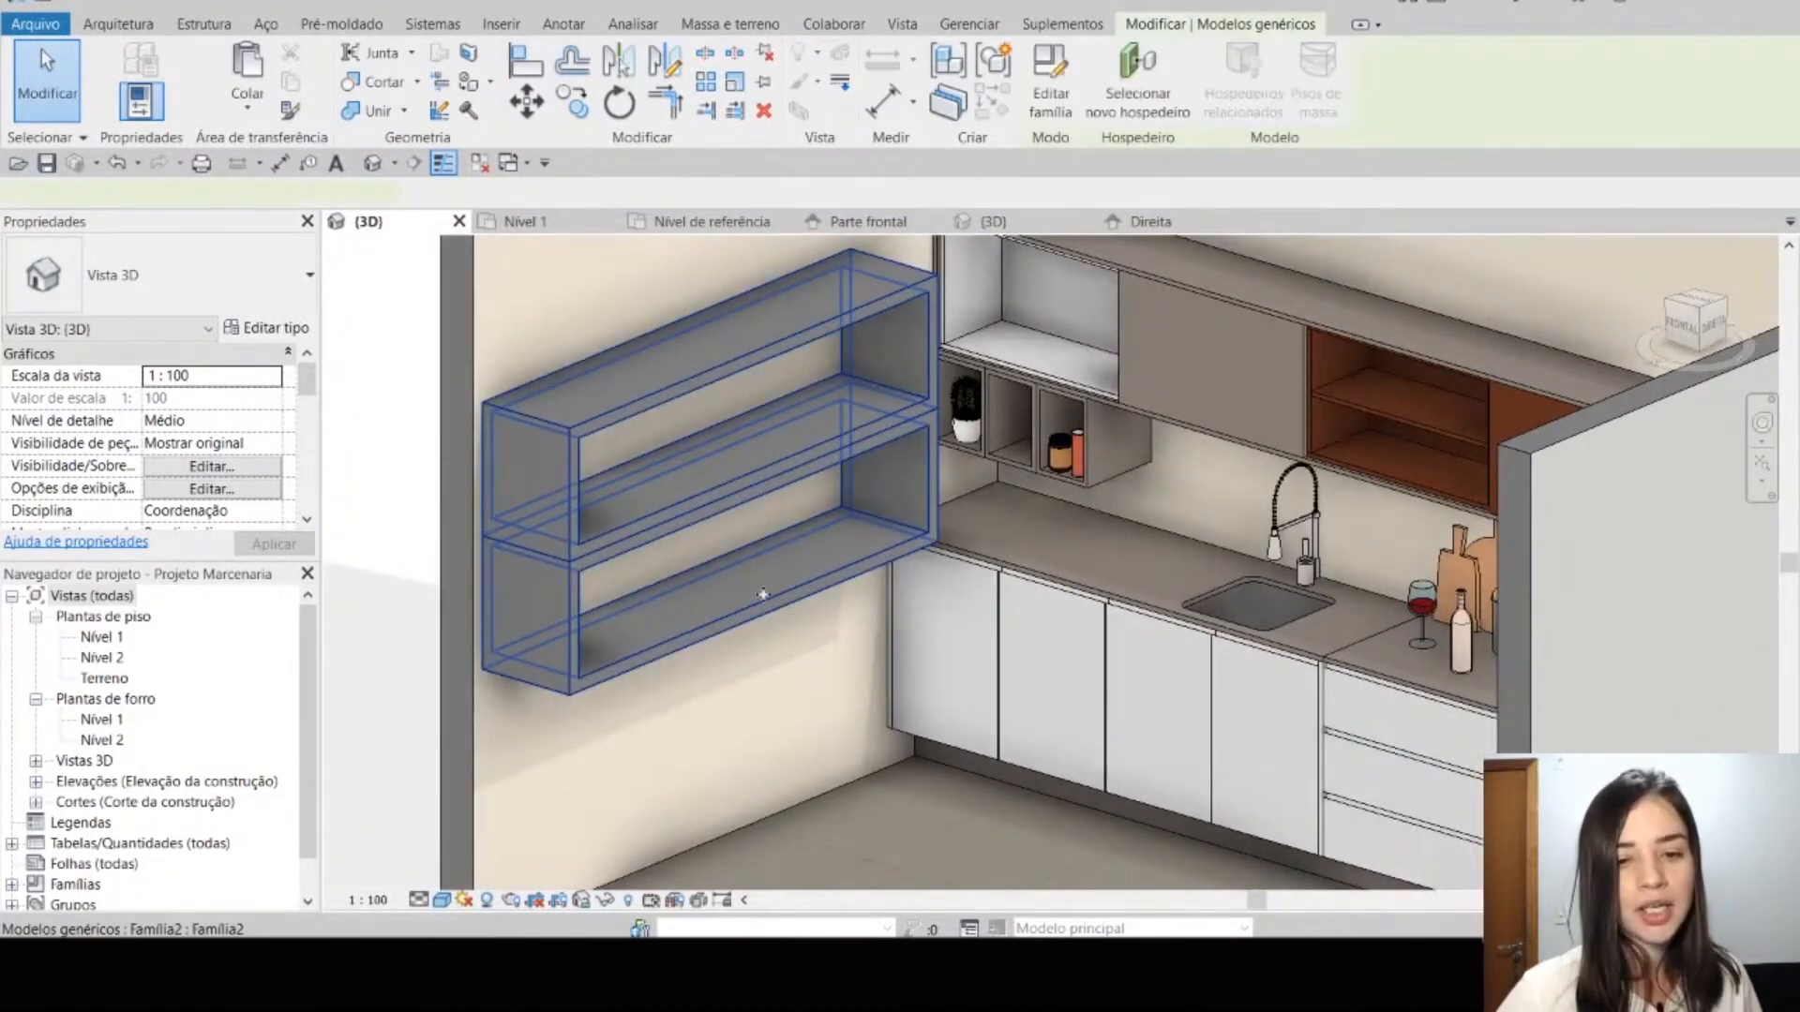
scroll(125, 492, "down", 5)
scroll(125, 492, "down", 2)
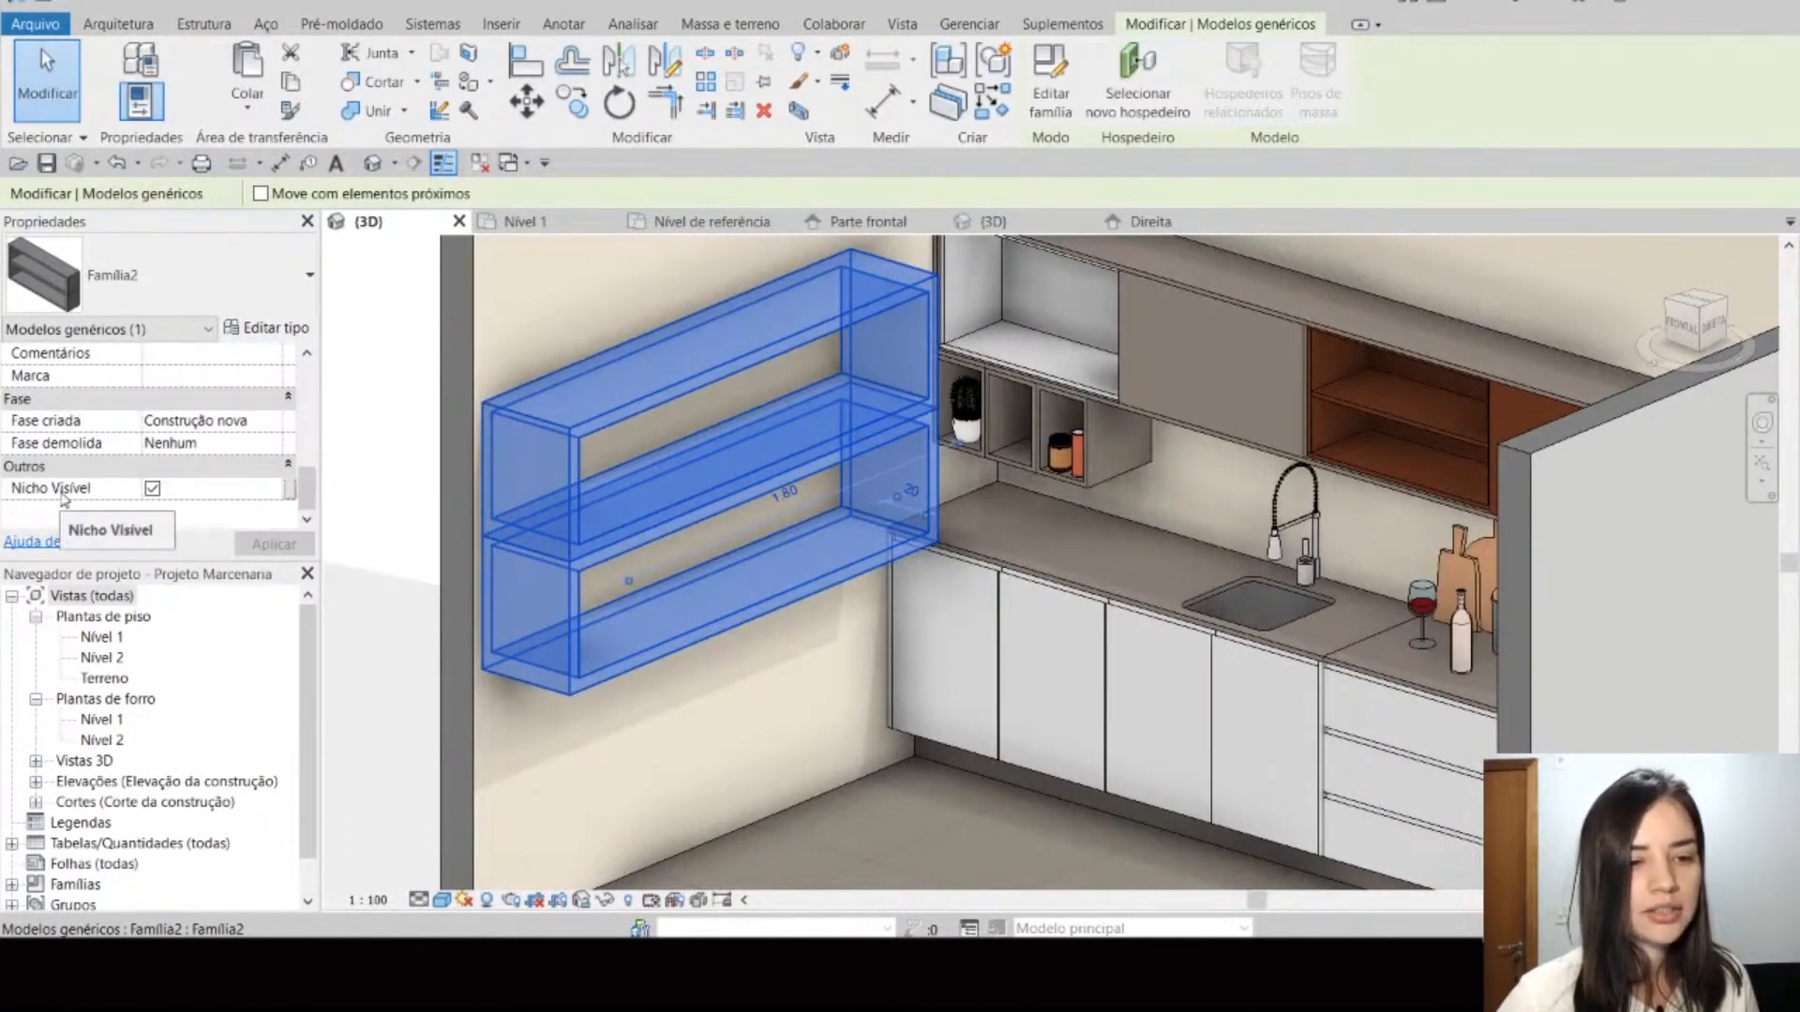
left_click(152, 488)
left_click(272, 544)
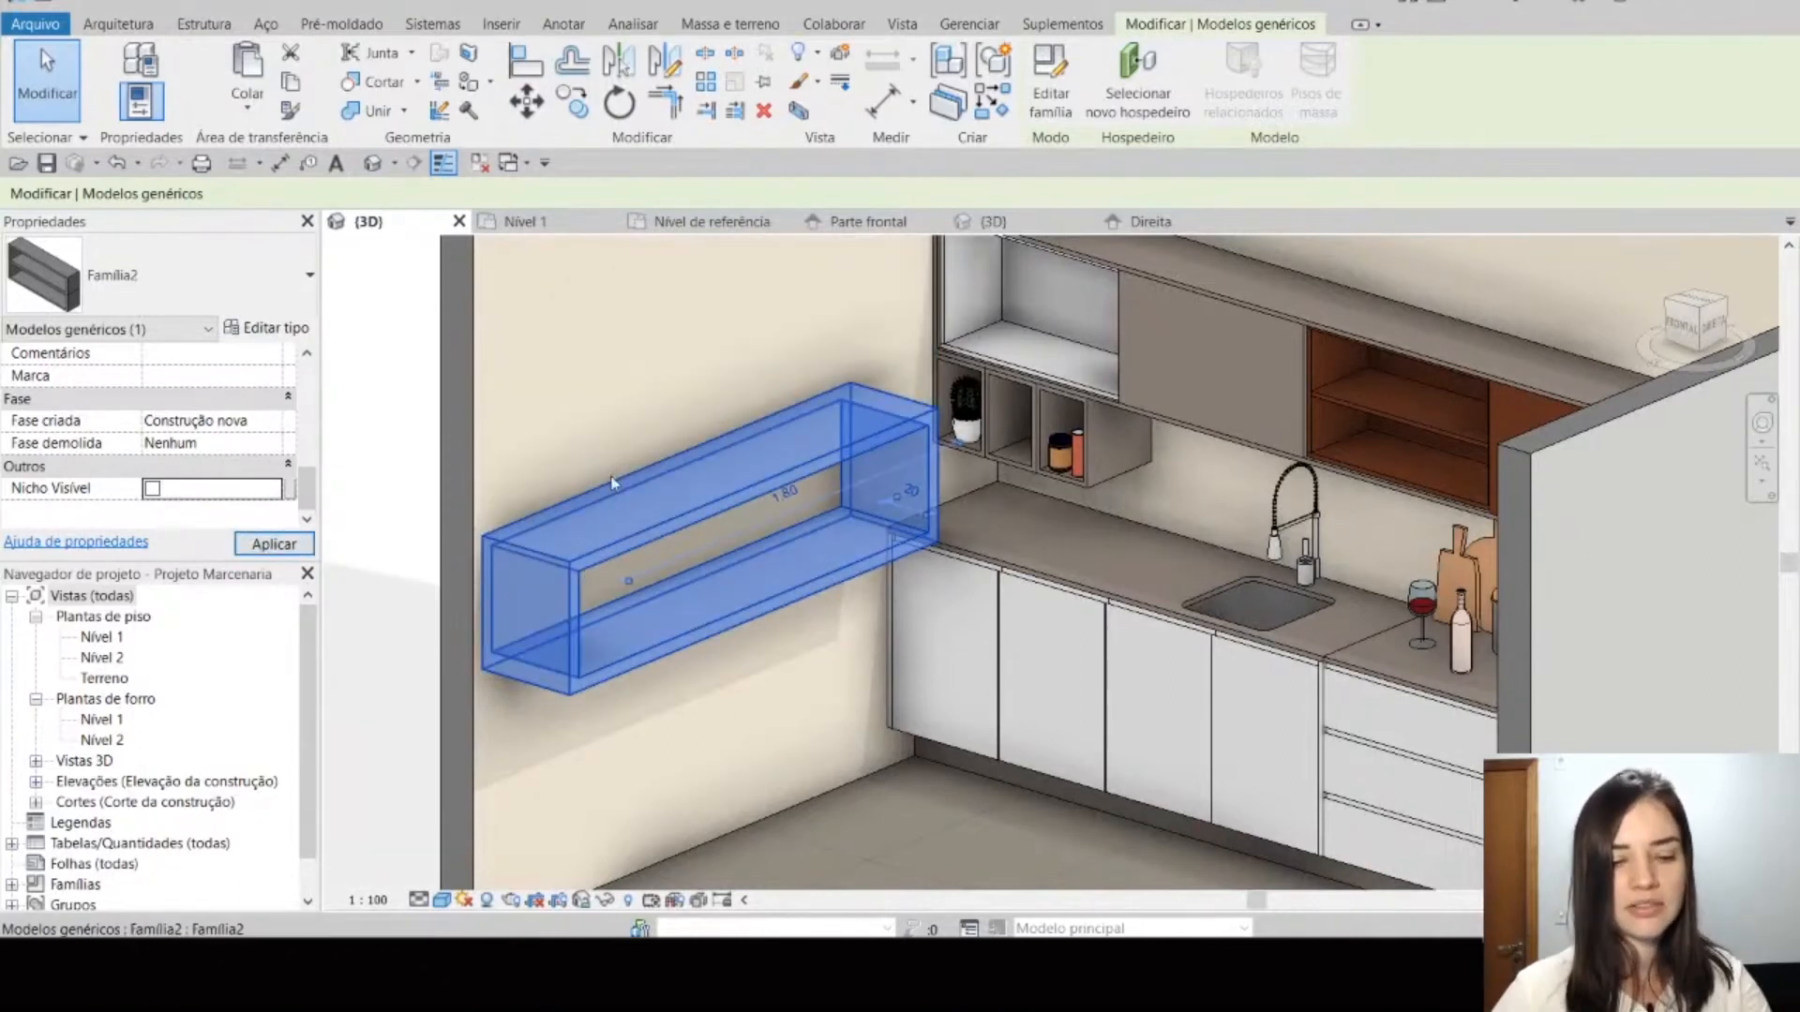
key("Escape")
scroll(766, 611, "down", 1)
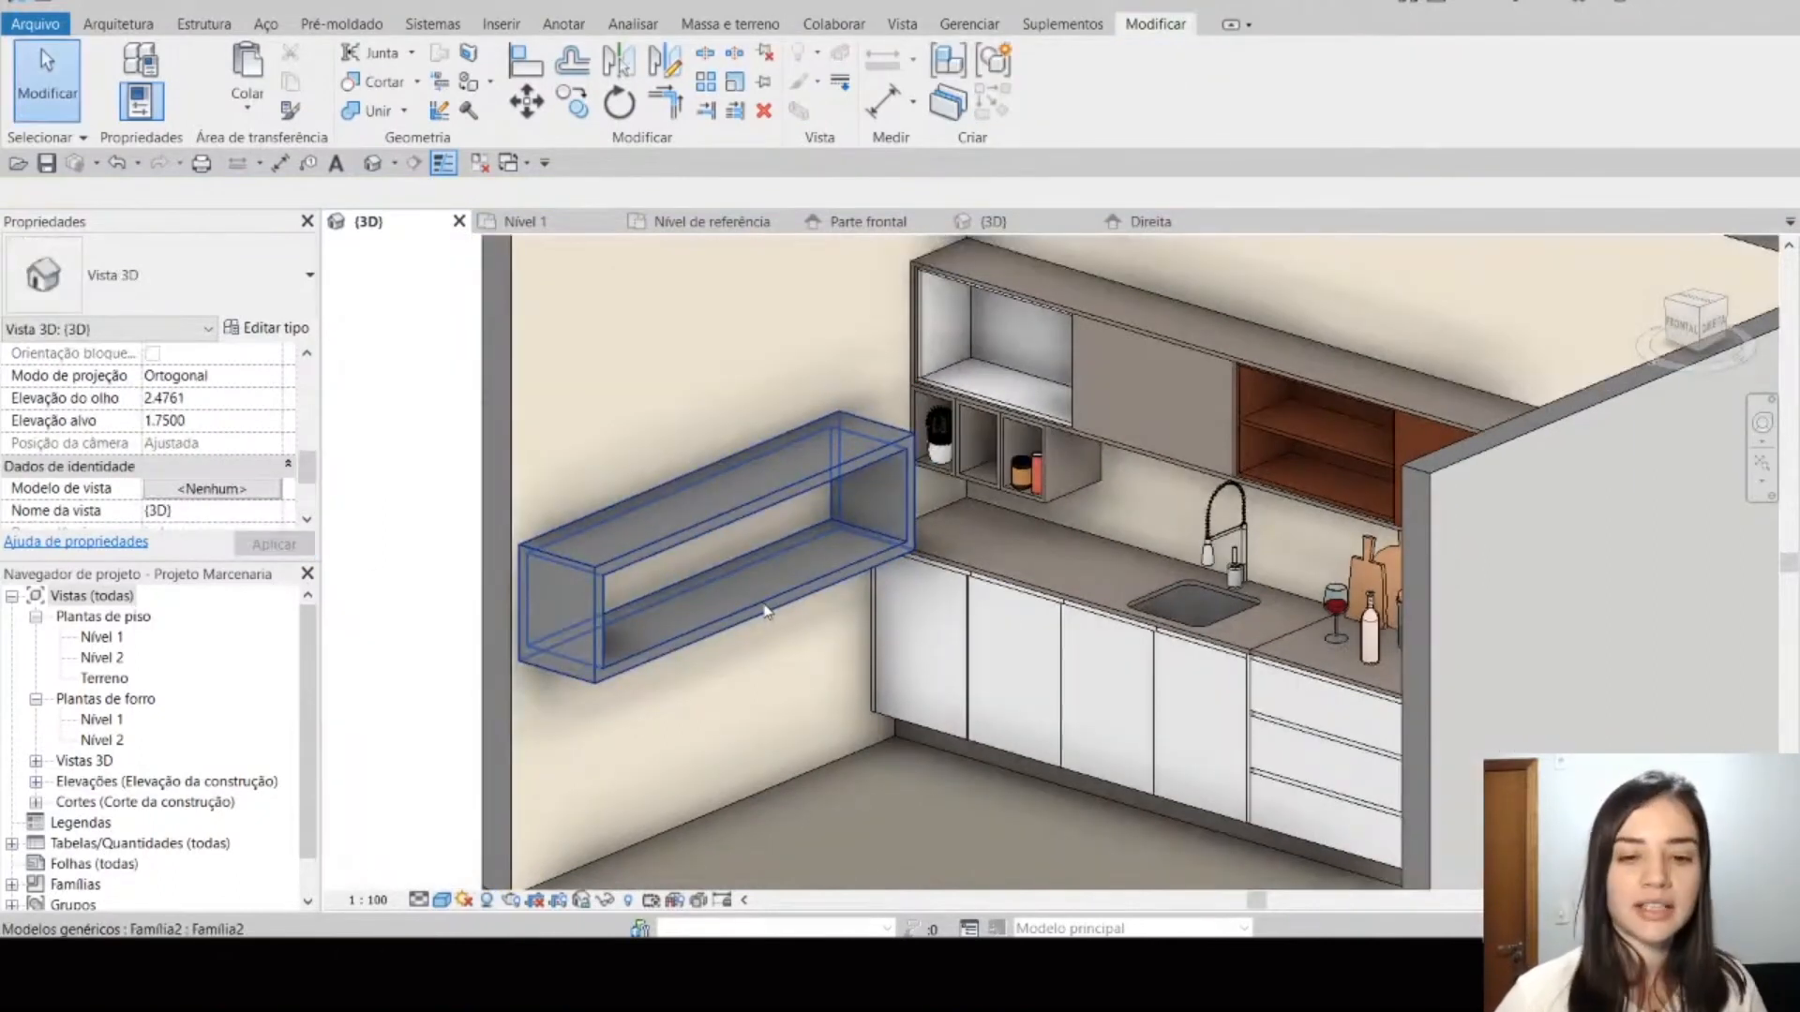
Step: Select the placed shelf and set its Altura to 1.0 and its Altura do chão to 1.5
left_click(766, 610)
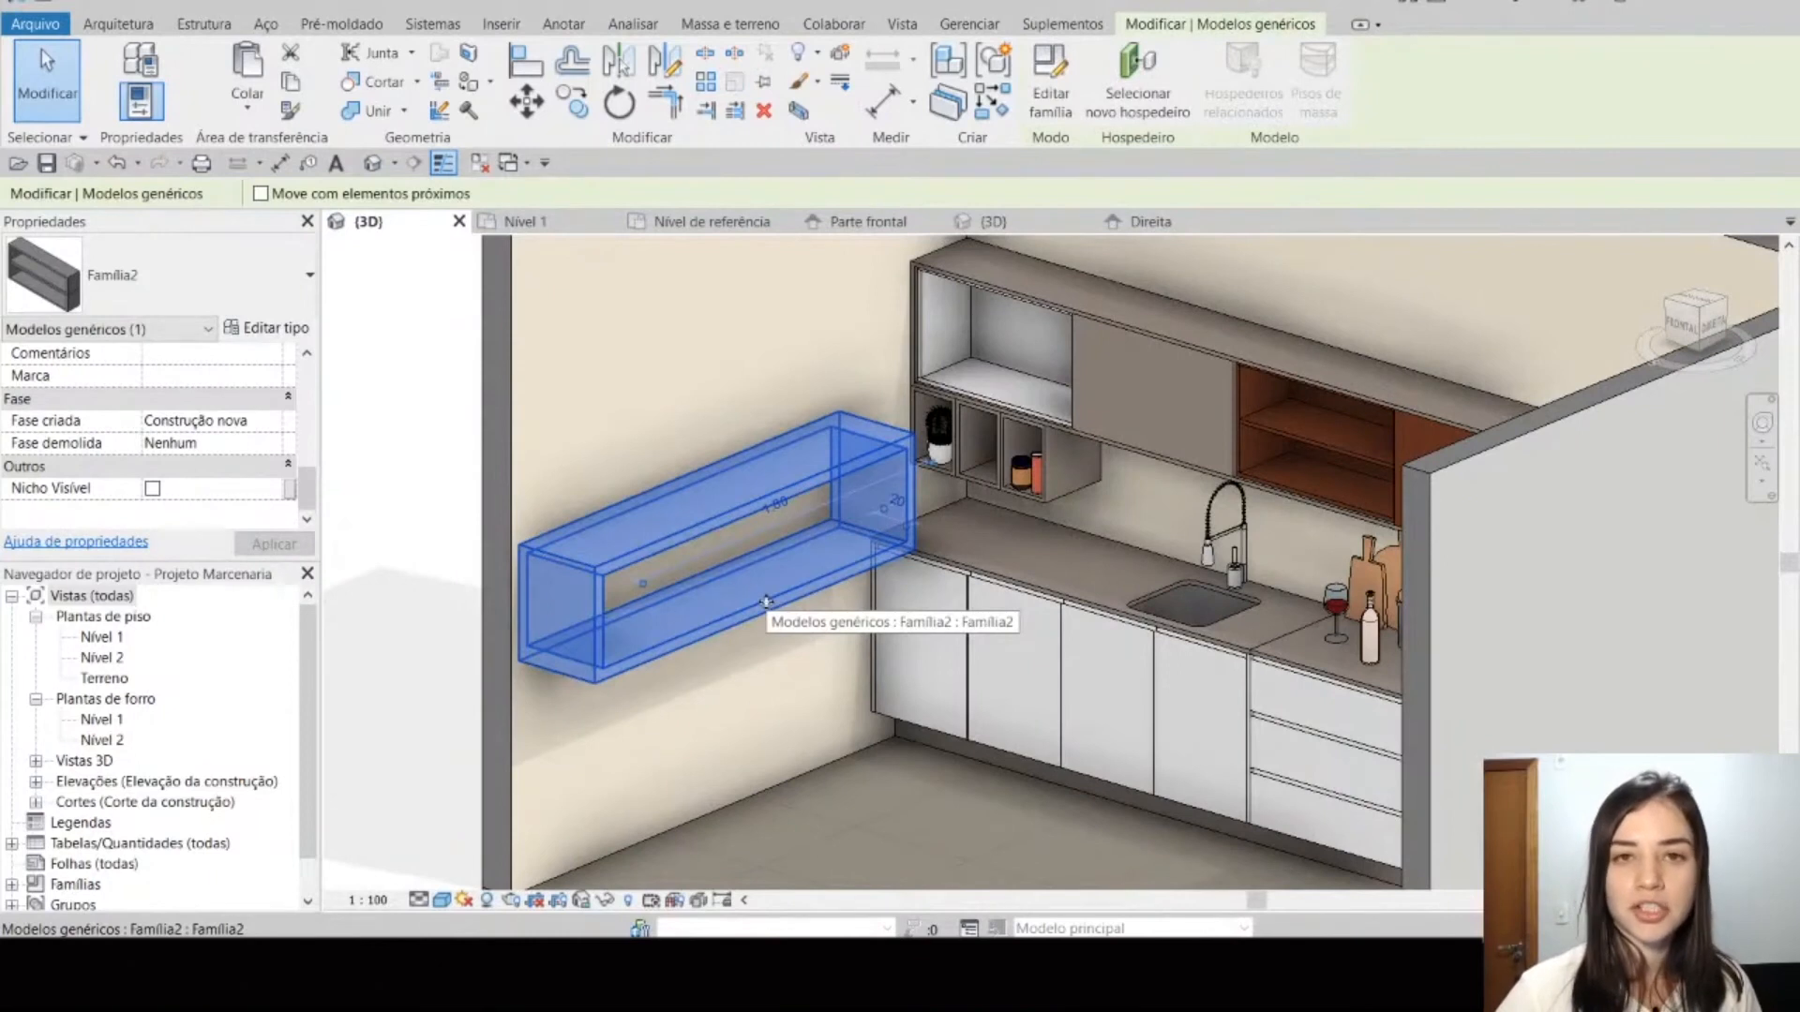
scroll(188, 428, "up", 4)
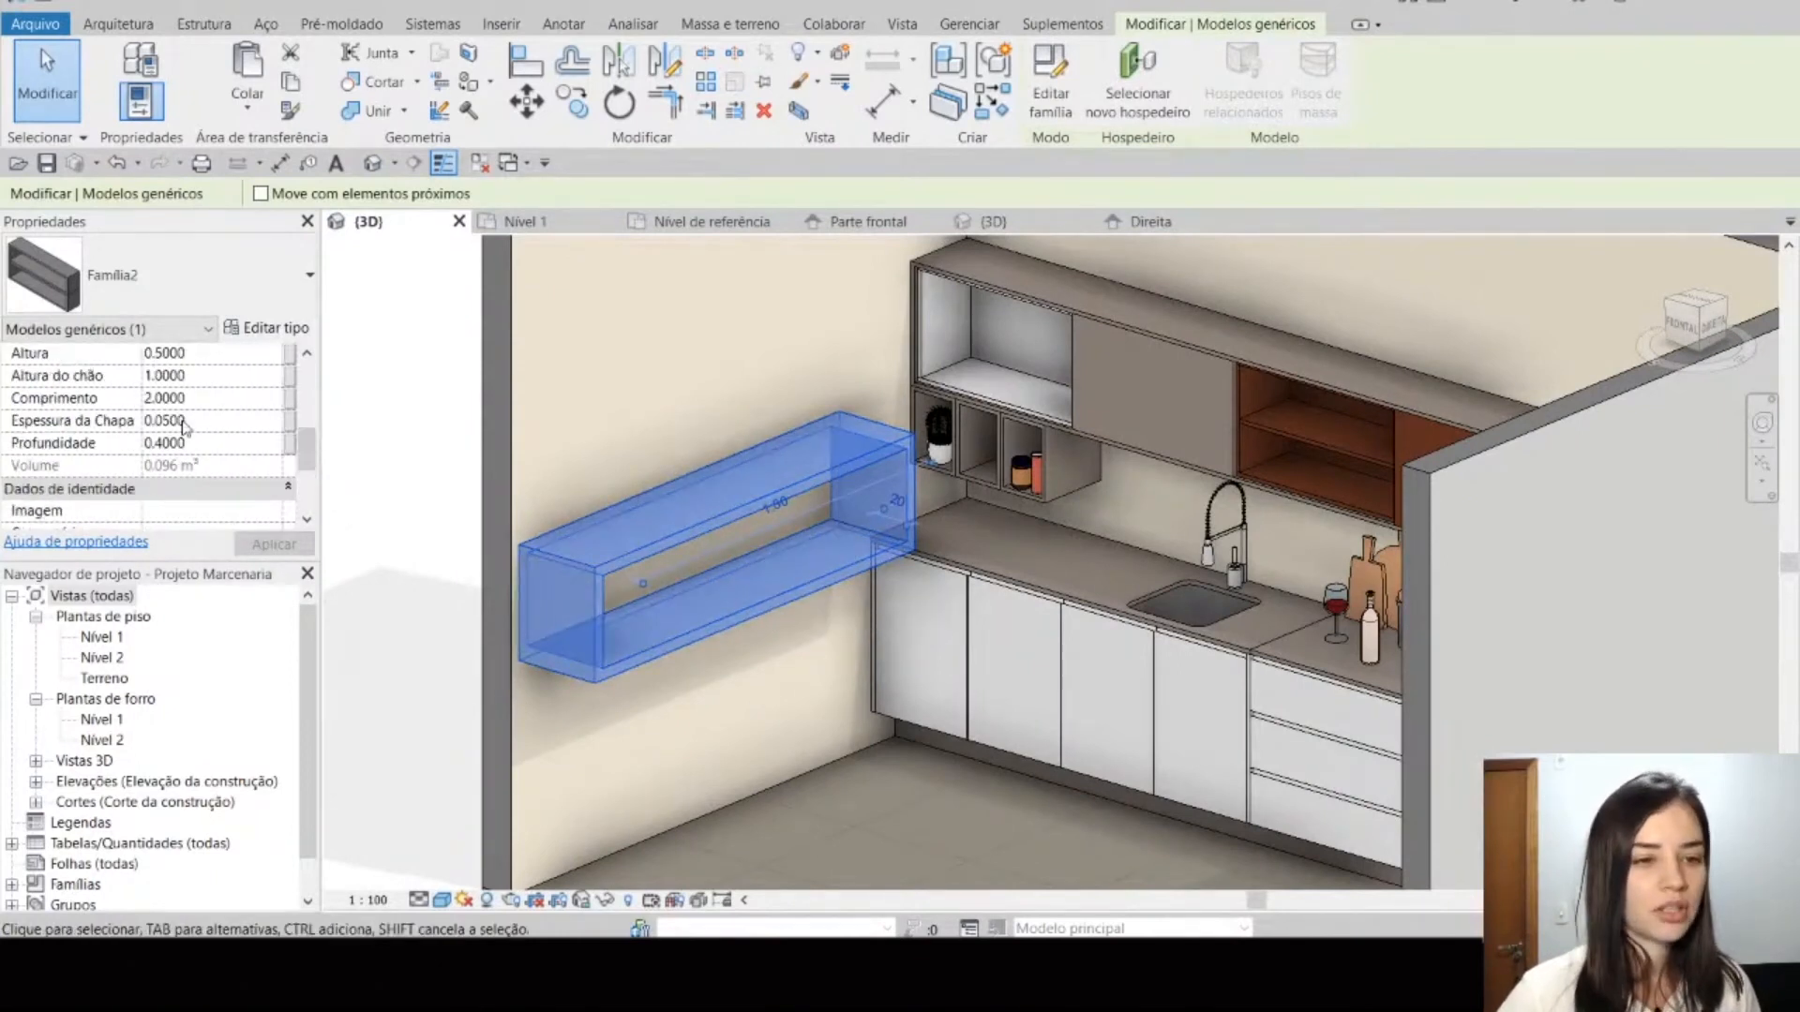
left_click(219, 401)
type("1")
key("Return")
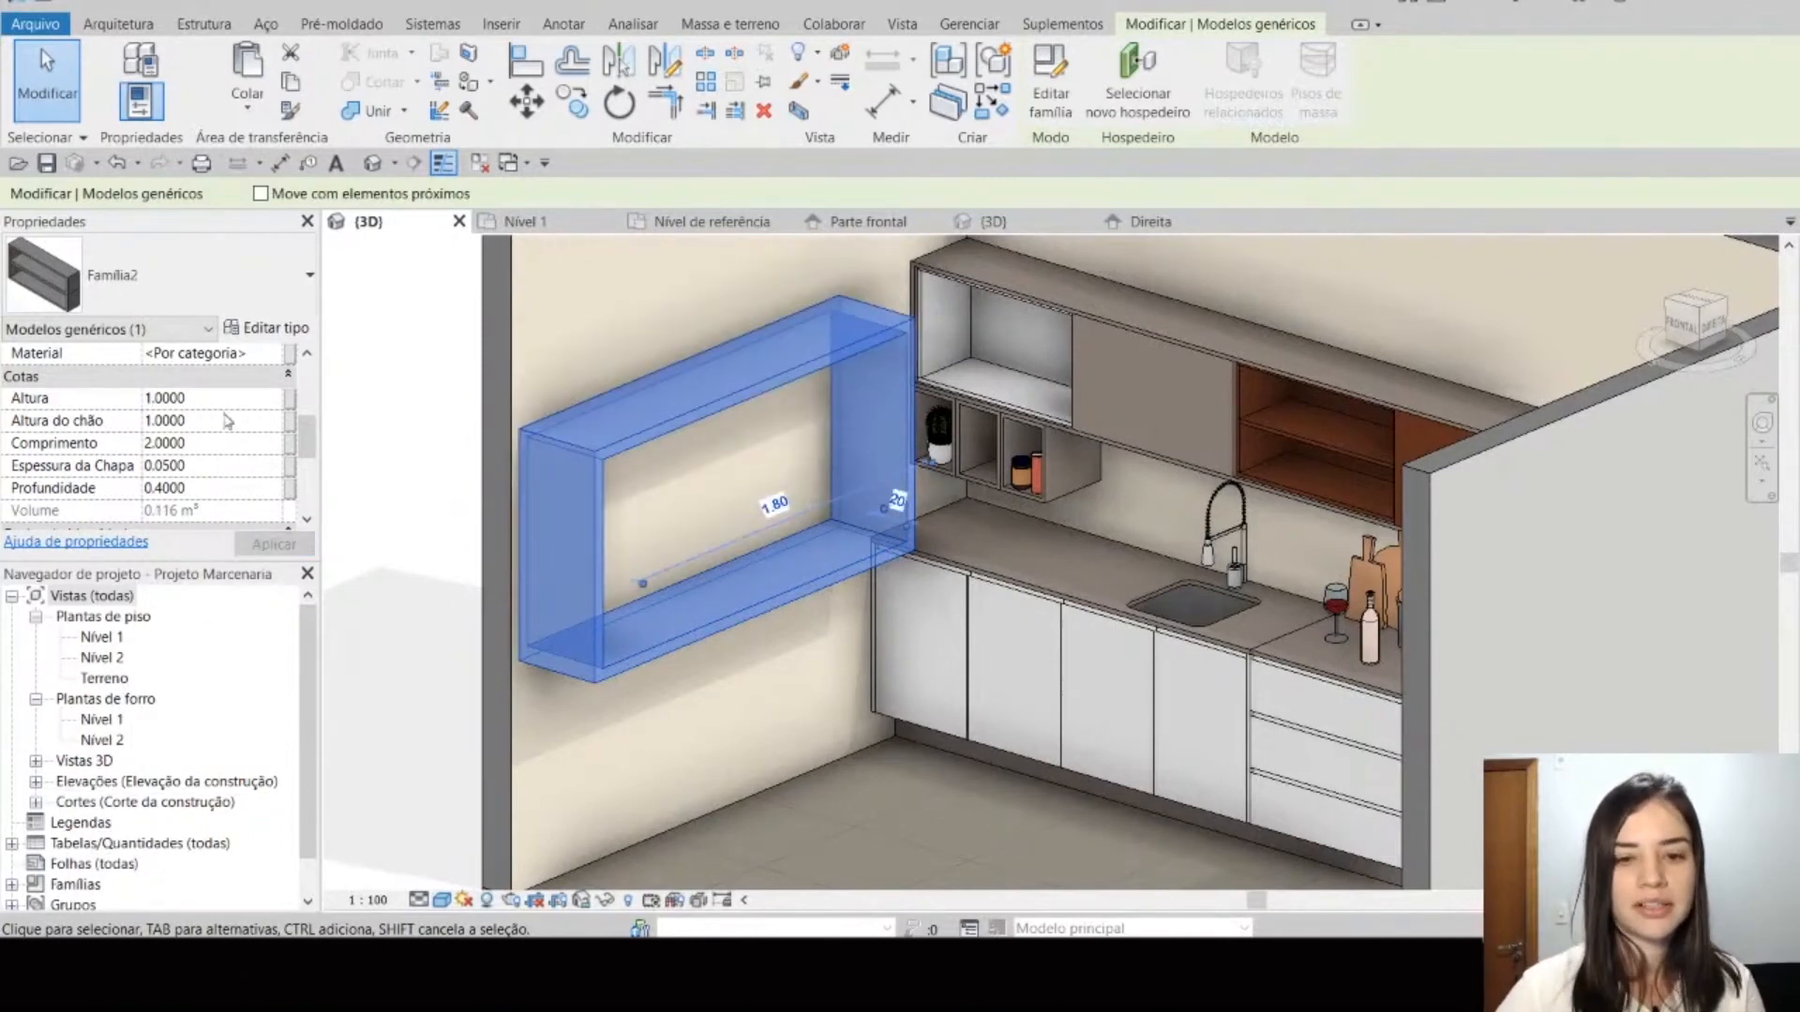
left_click(216, 421)
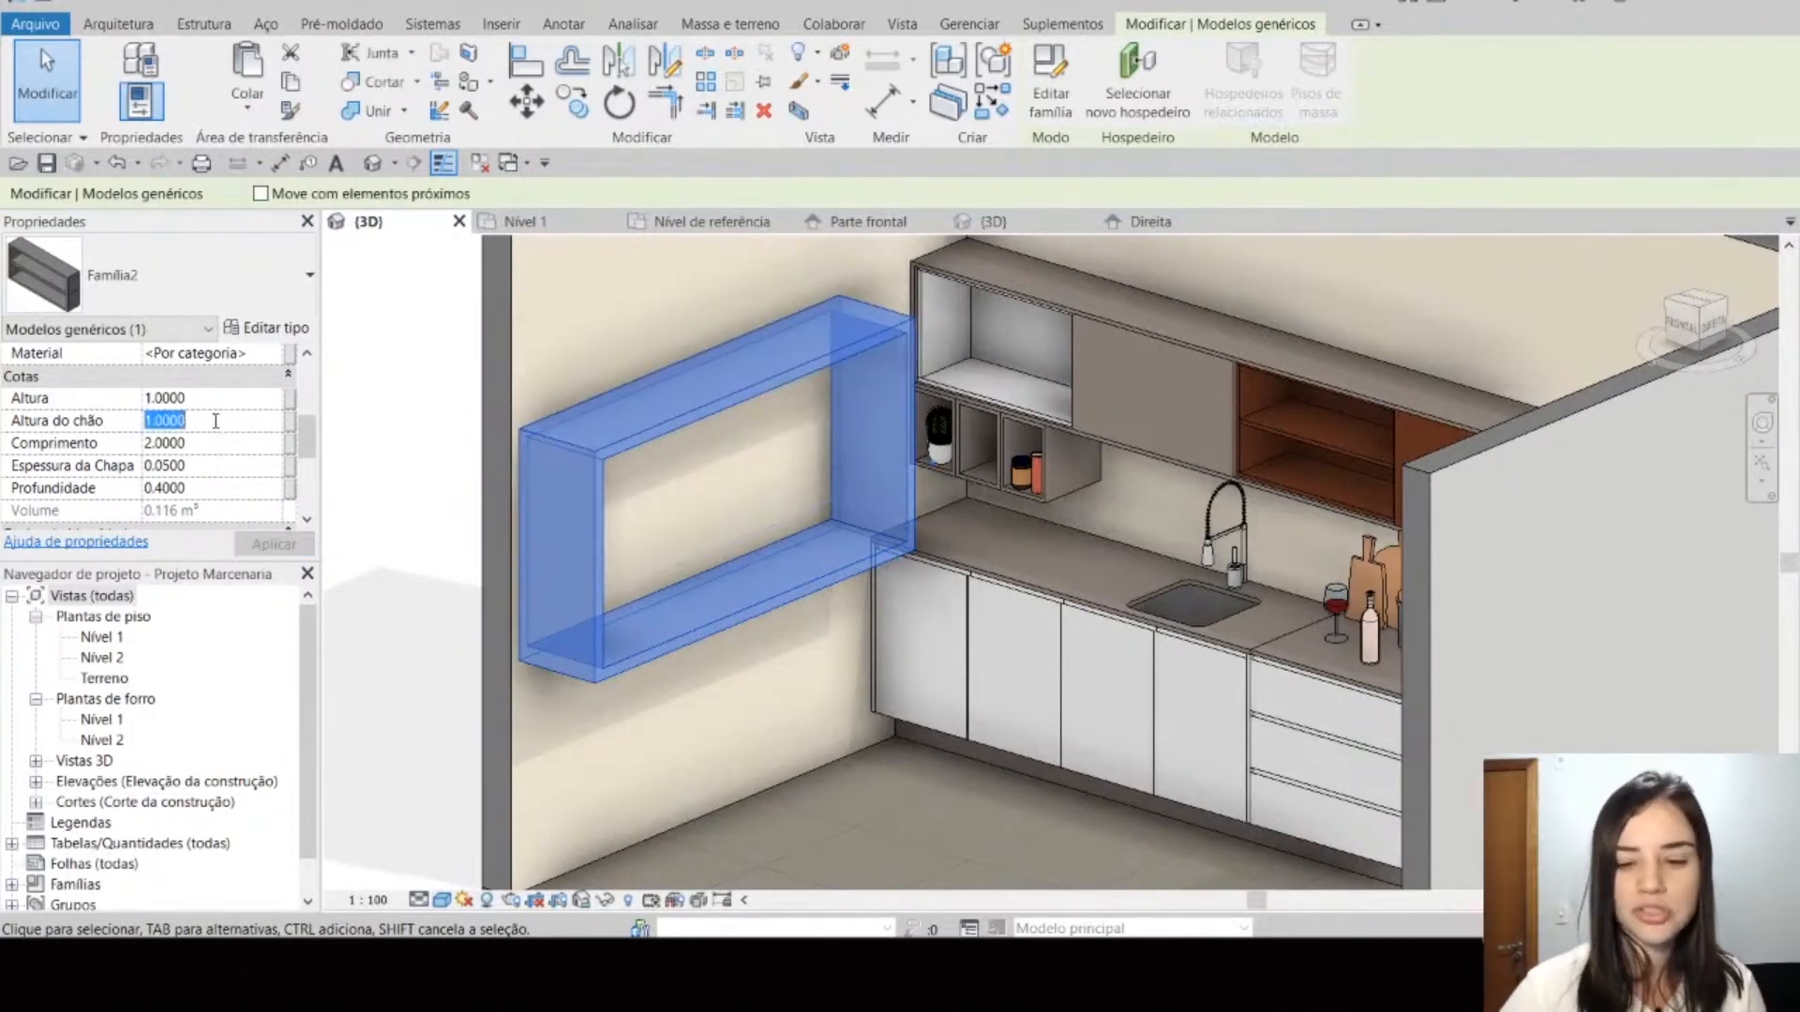
type("1.5")
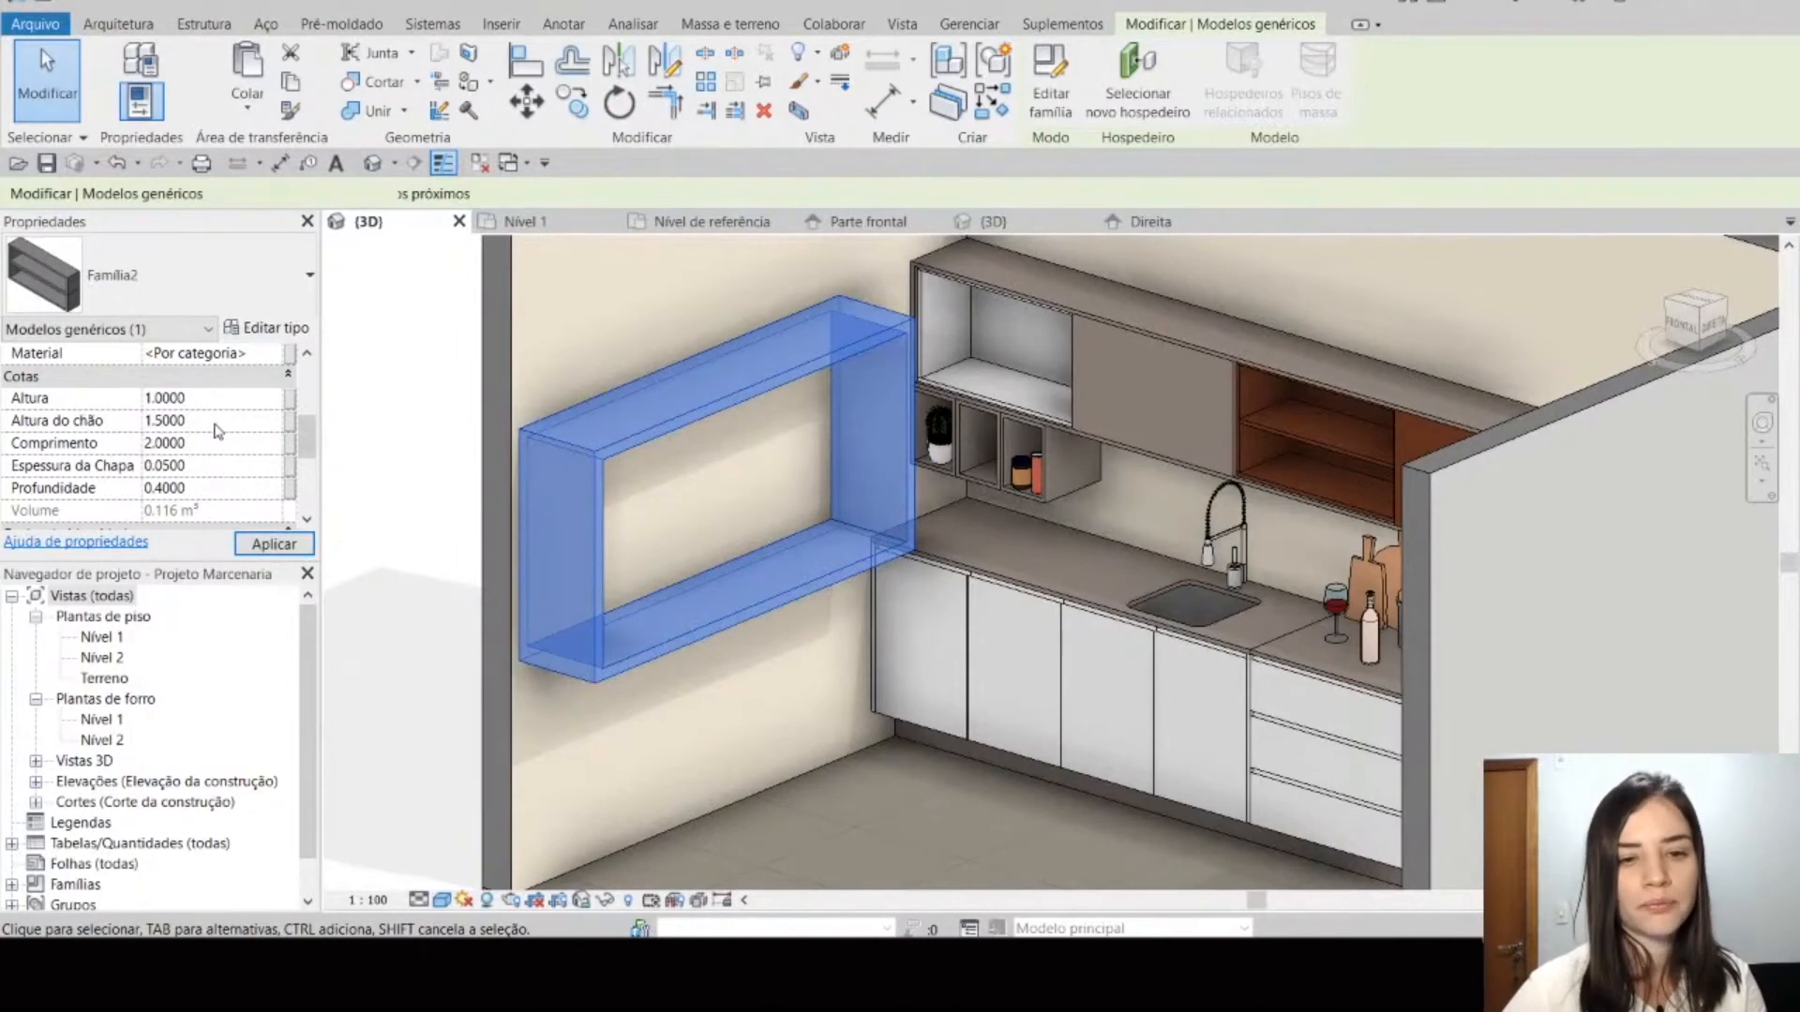
key("Return")
Step: Set the shelf's Comprimento to 1.0 and its Espessura da Chapa to 0.02
middle_click_drag(566, 574, 600, 680)
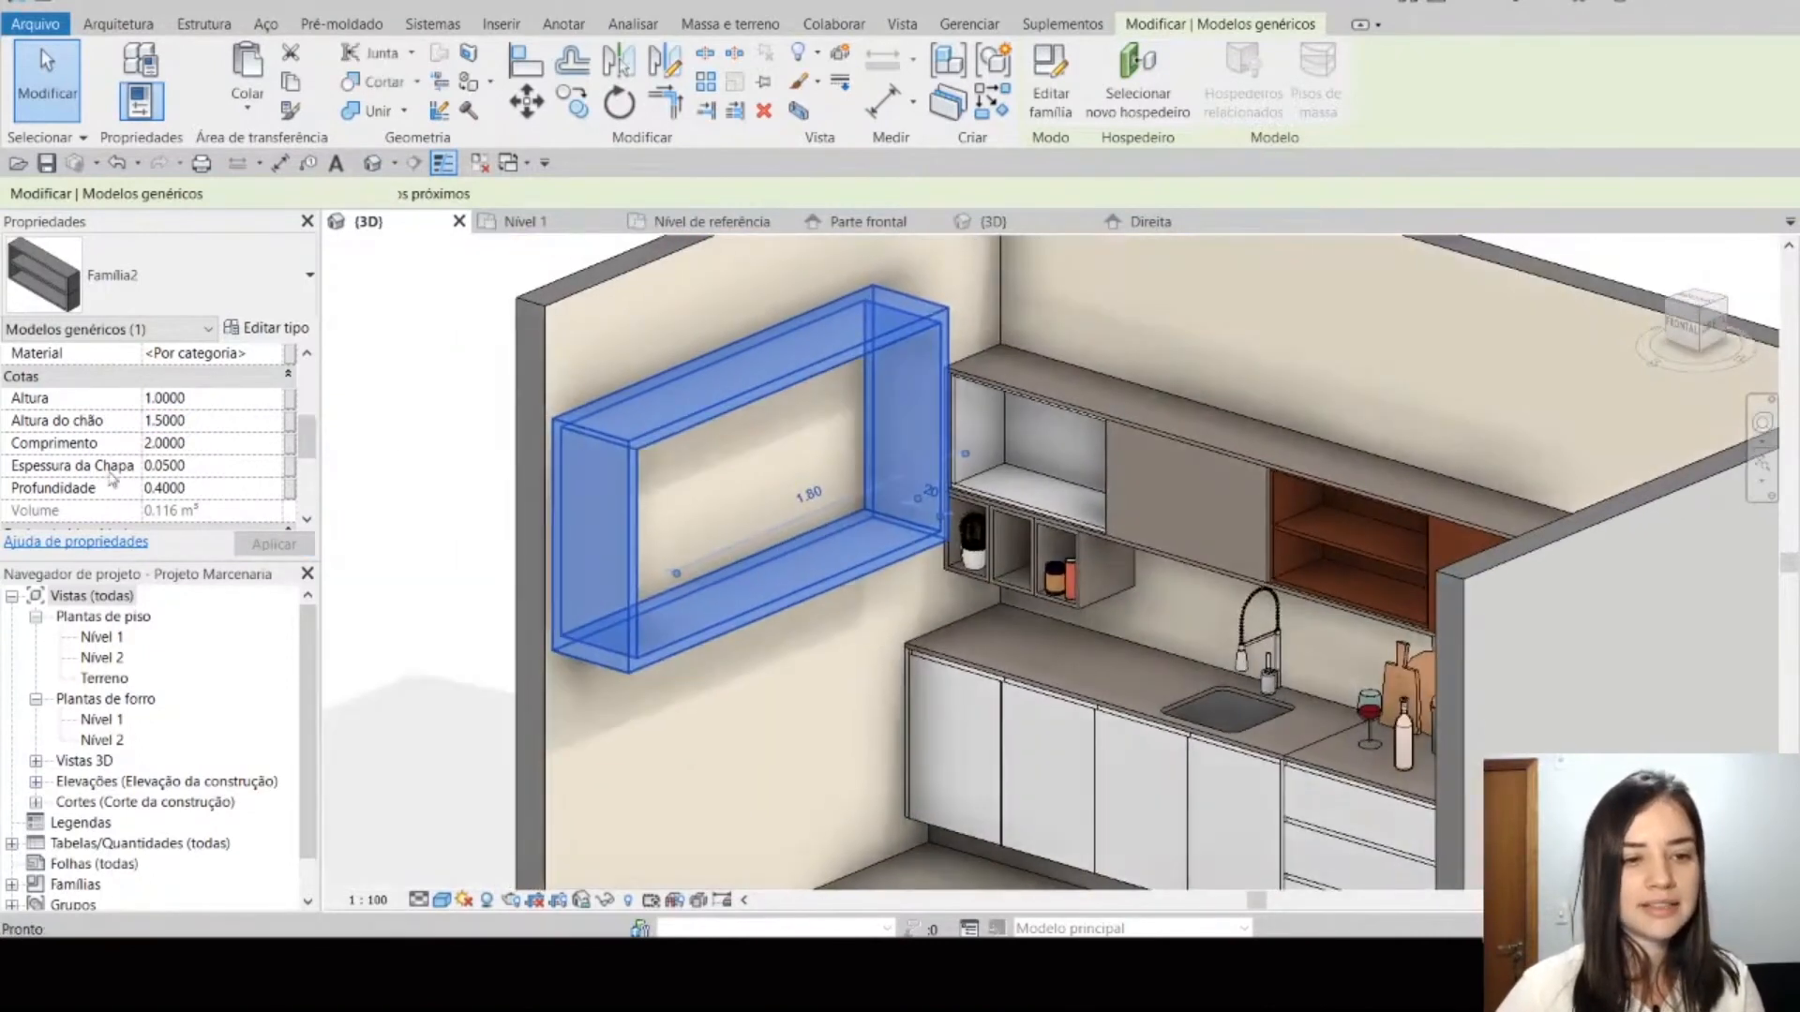
left_click(240, 443)
type("1")
key("Return")
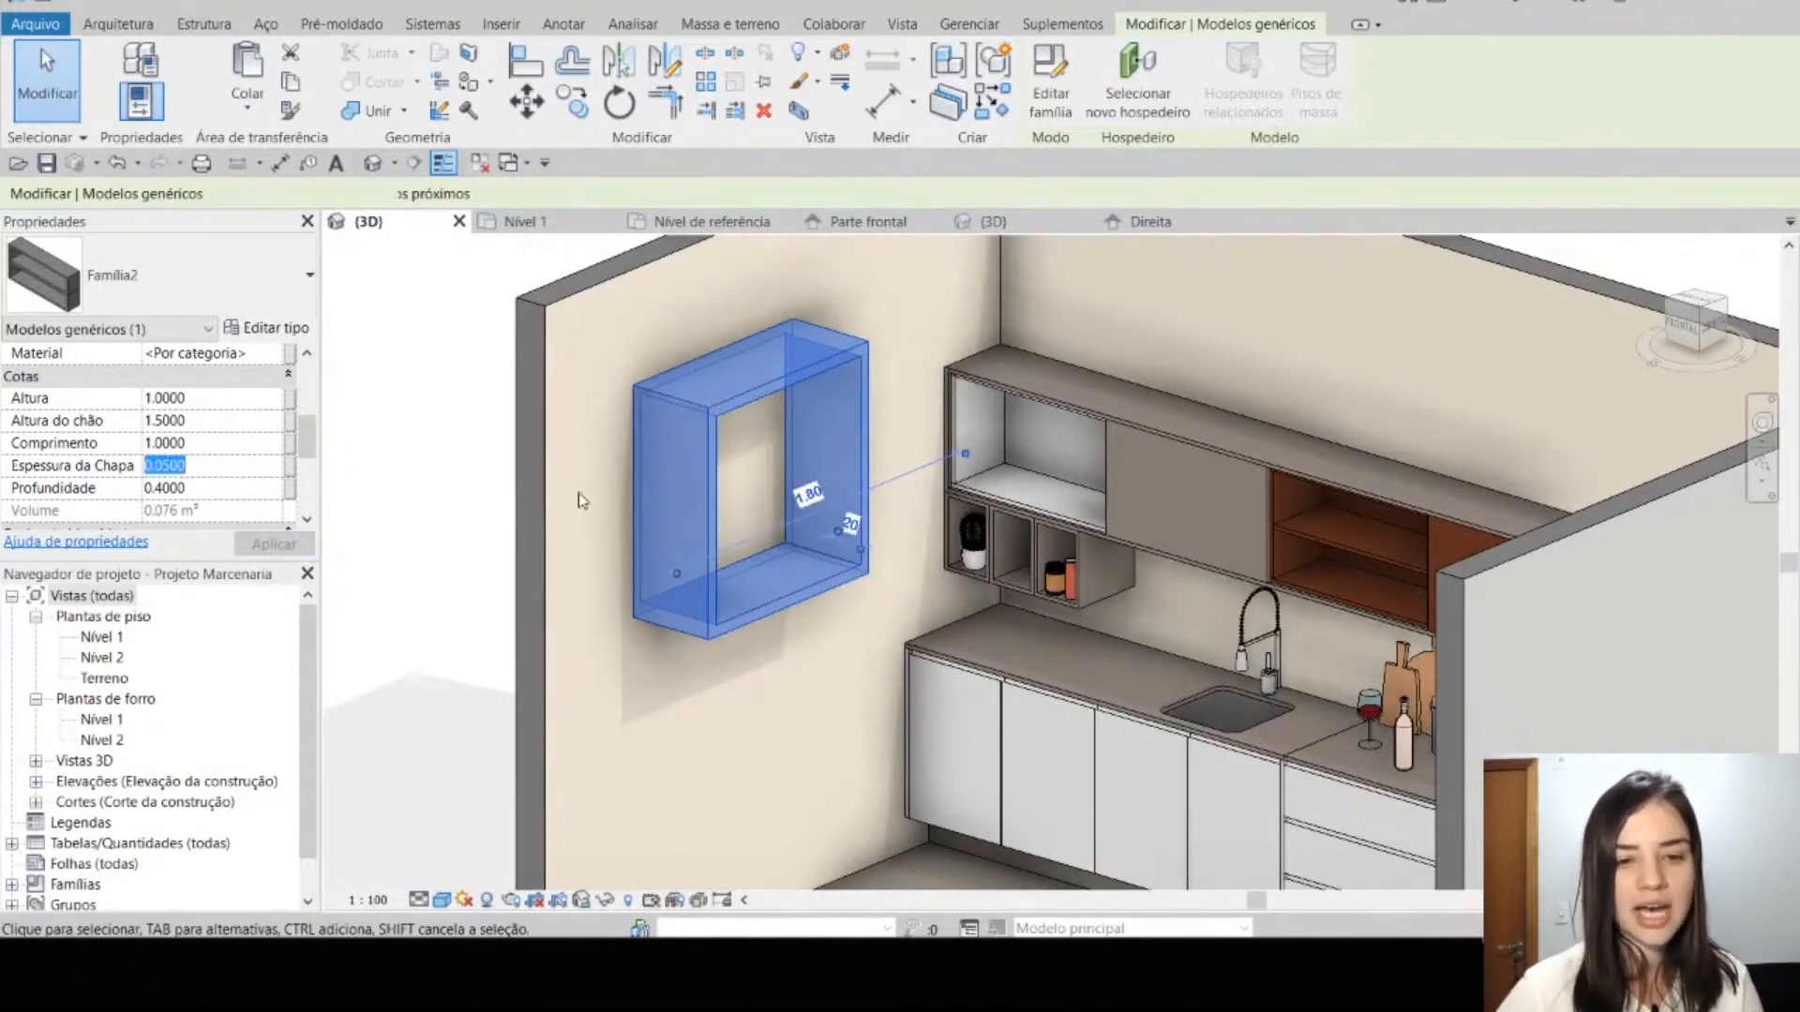
scroll(656, 506, "up", 3)
left_click(211, 475)
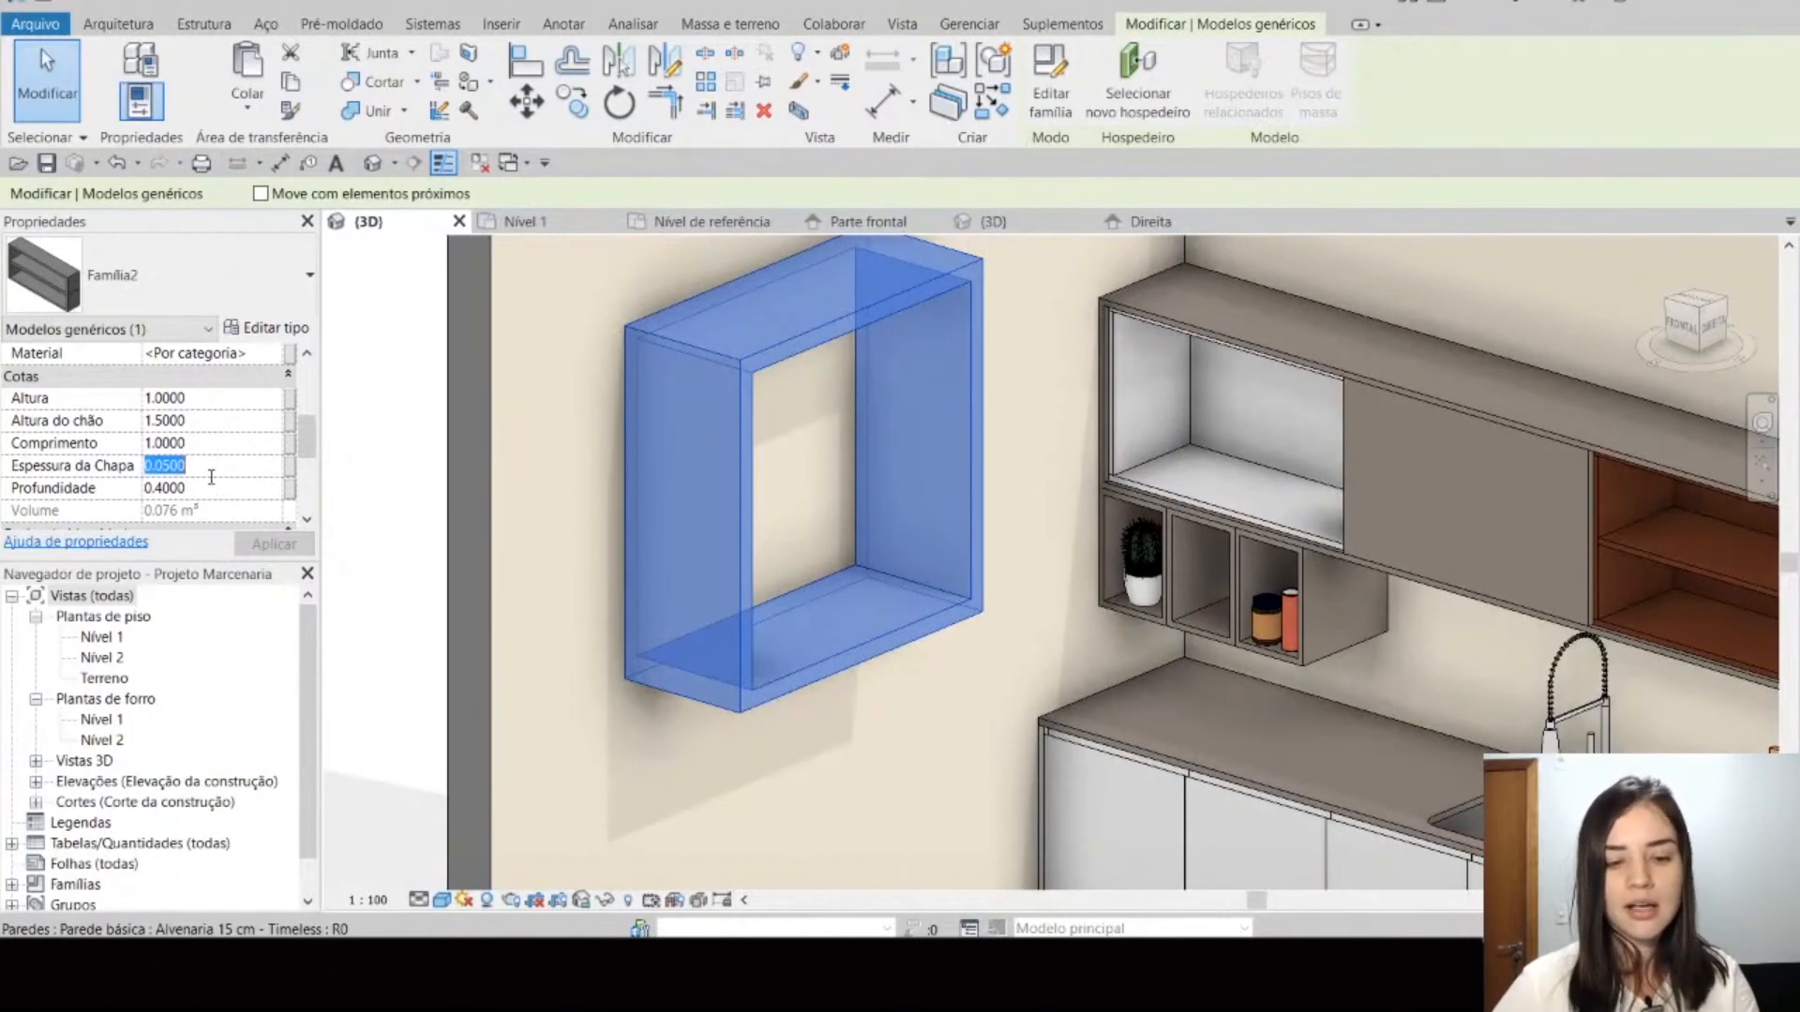
type("0.02")
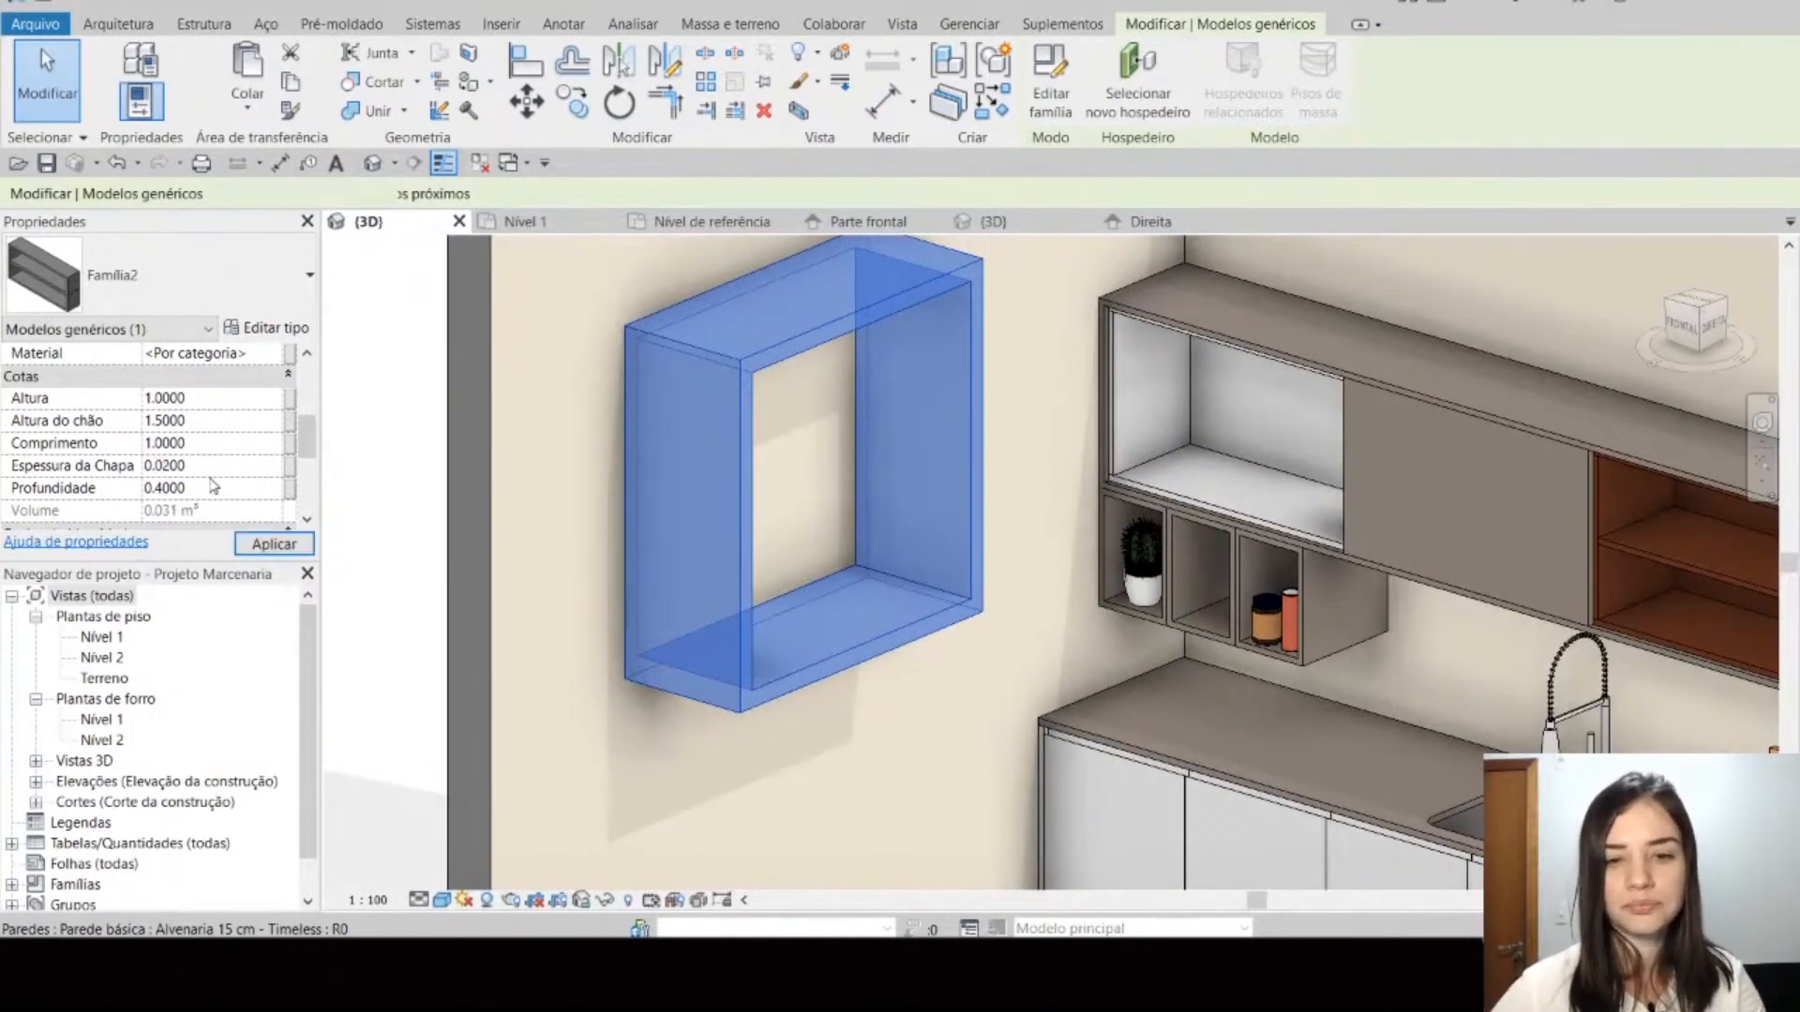
key("Escape")
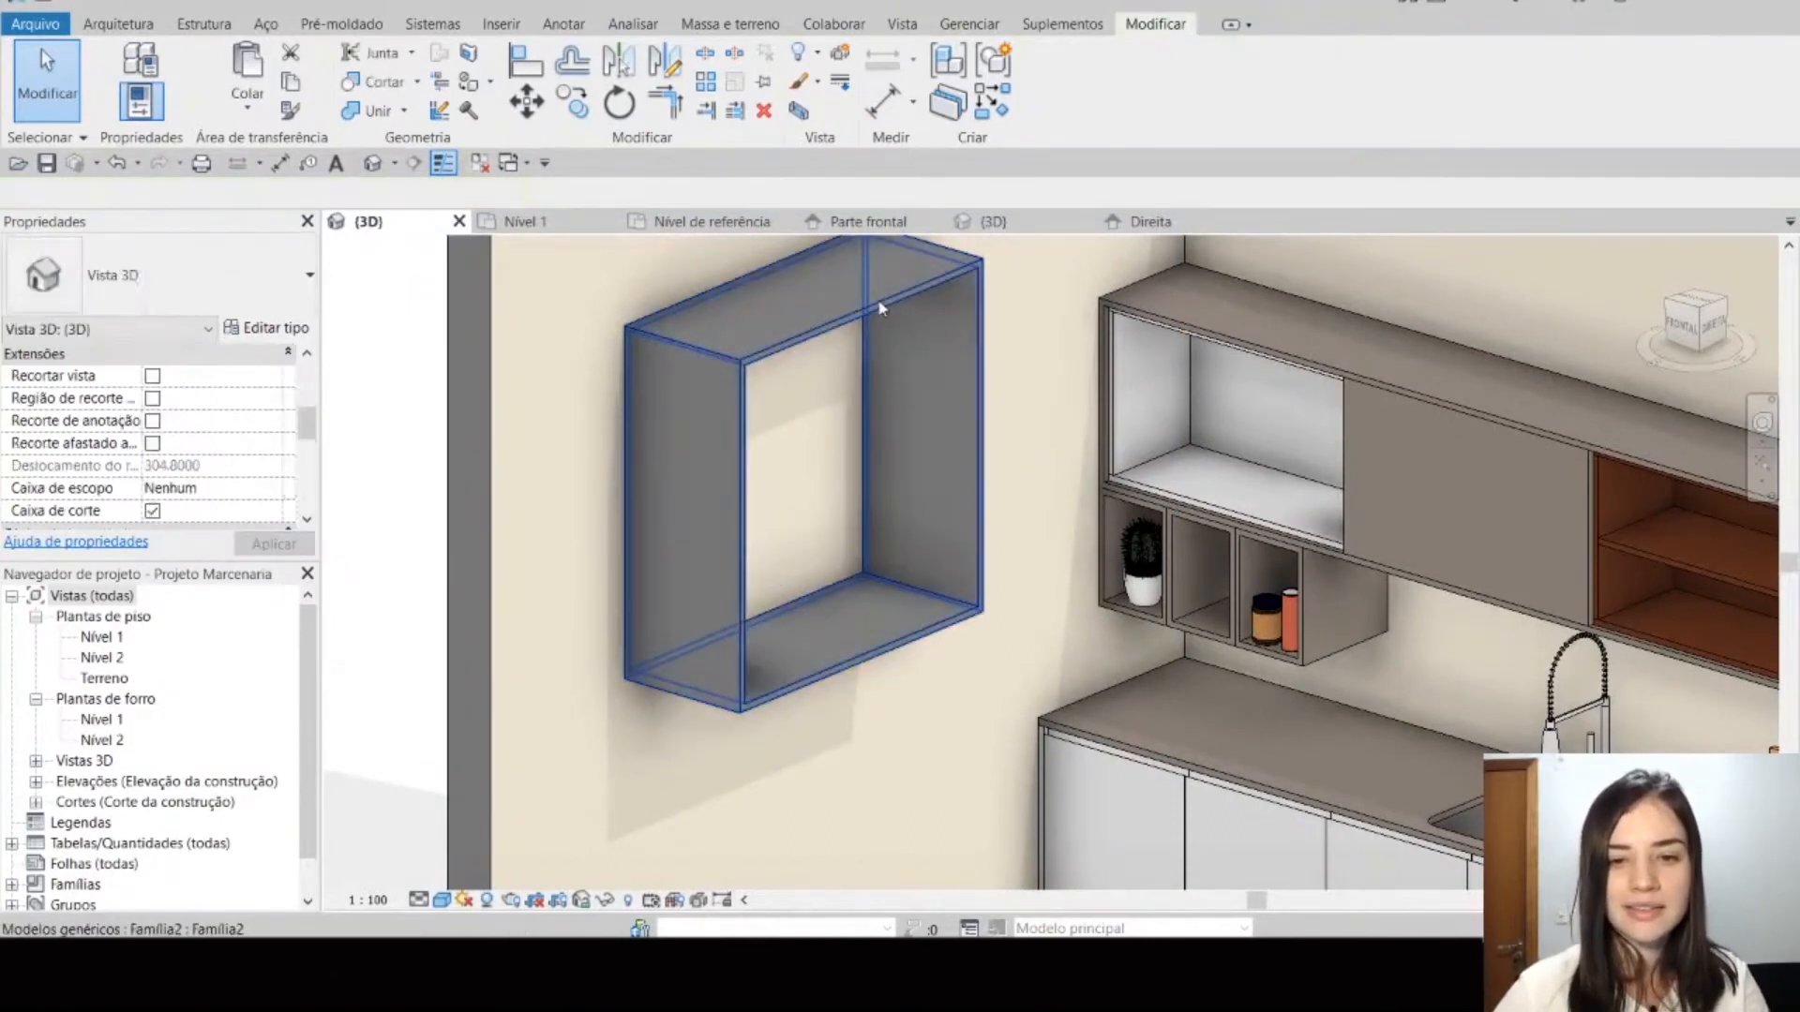
Step: Select the shelf again, set its Profundidade to 0.5 and deselect it
left_click(881, 307)
left_click(881, 308)
left_click(212, 488)
type("0.5")
key("Return")
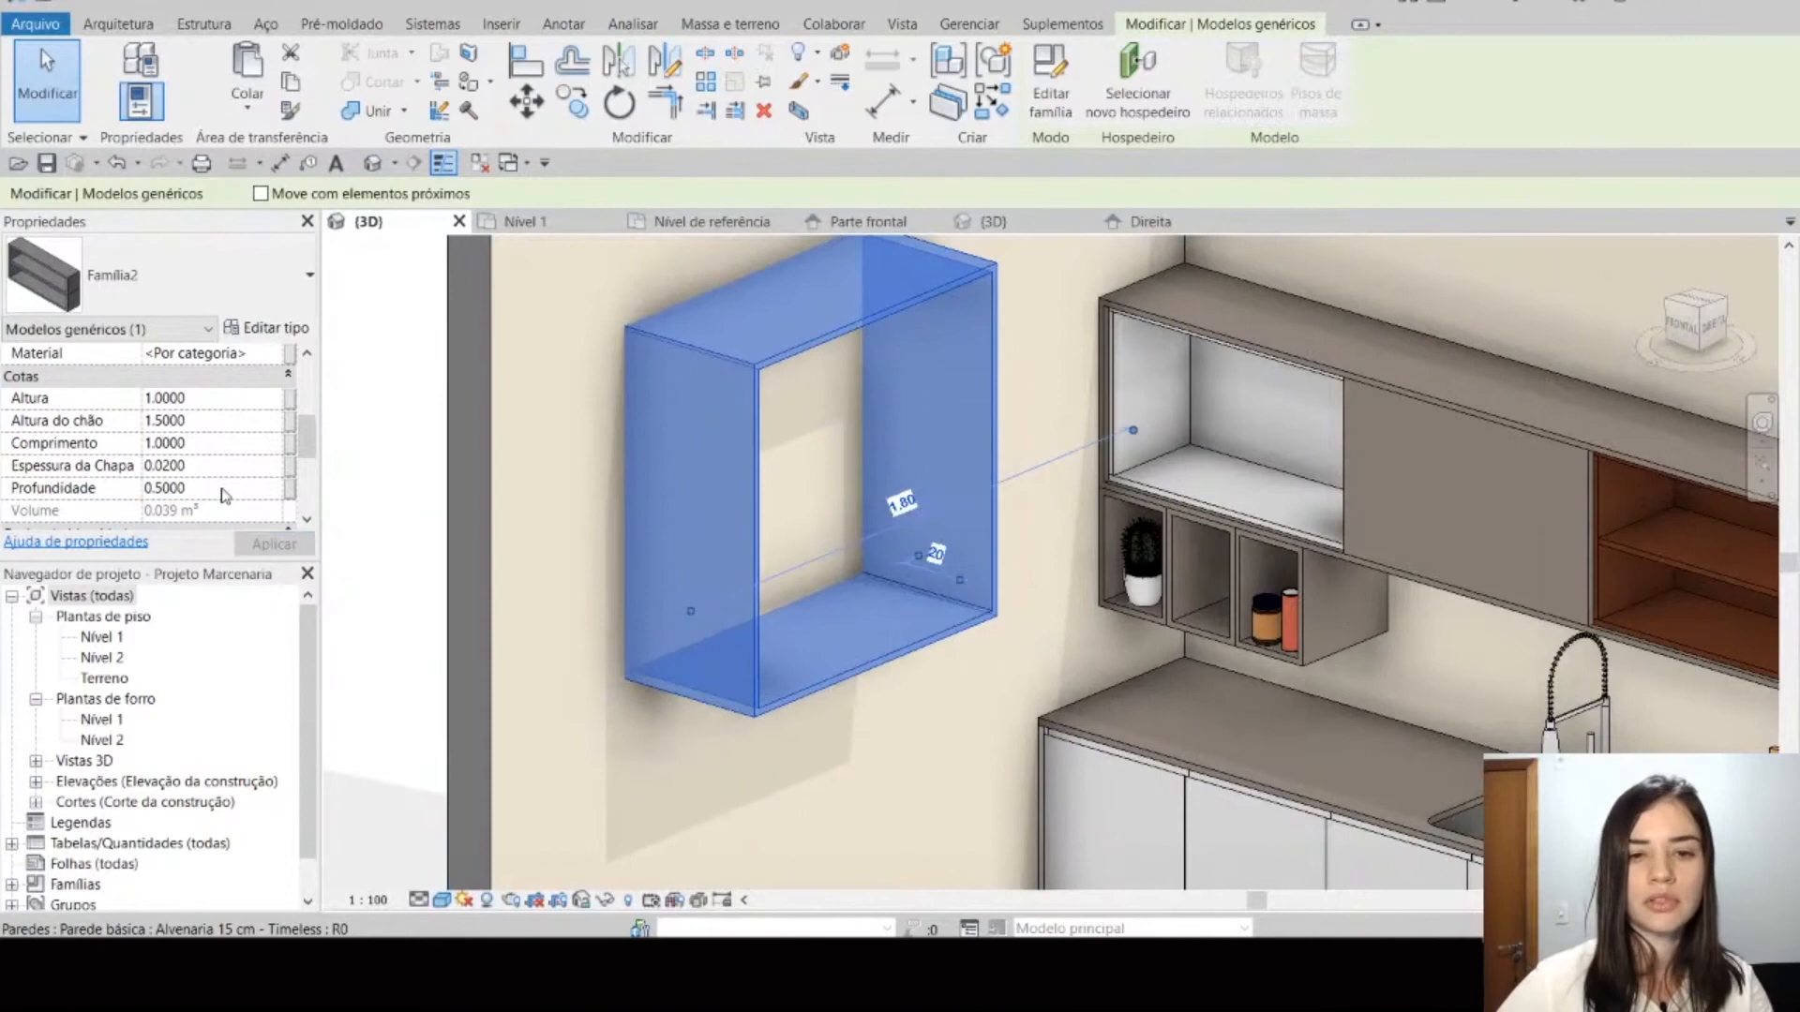
key("Escape")
scroll(830, 403, "down", 3)
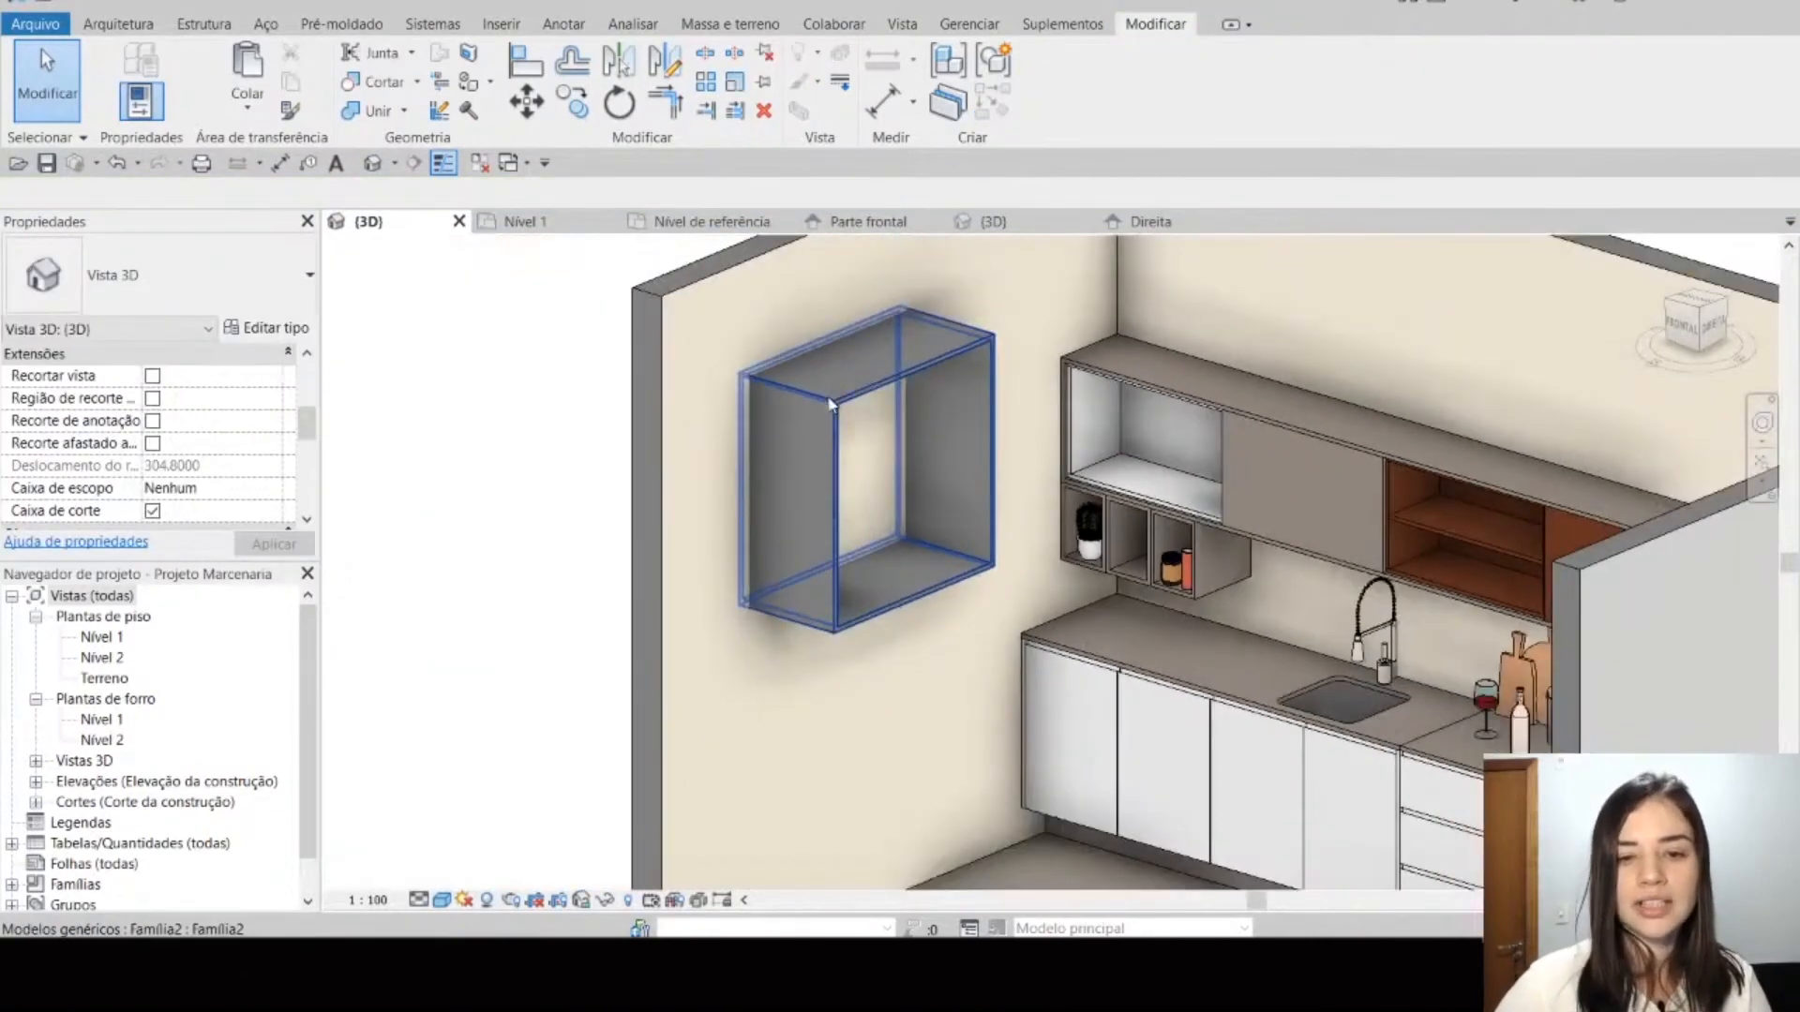
Step: Select the placed shelf in the project's 3D view and switch to its family's Nível de referência plan
scroll(829, 403, "up", 3)
left_click(706, 358)
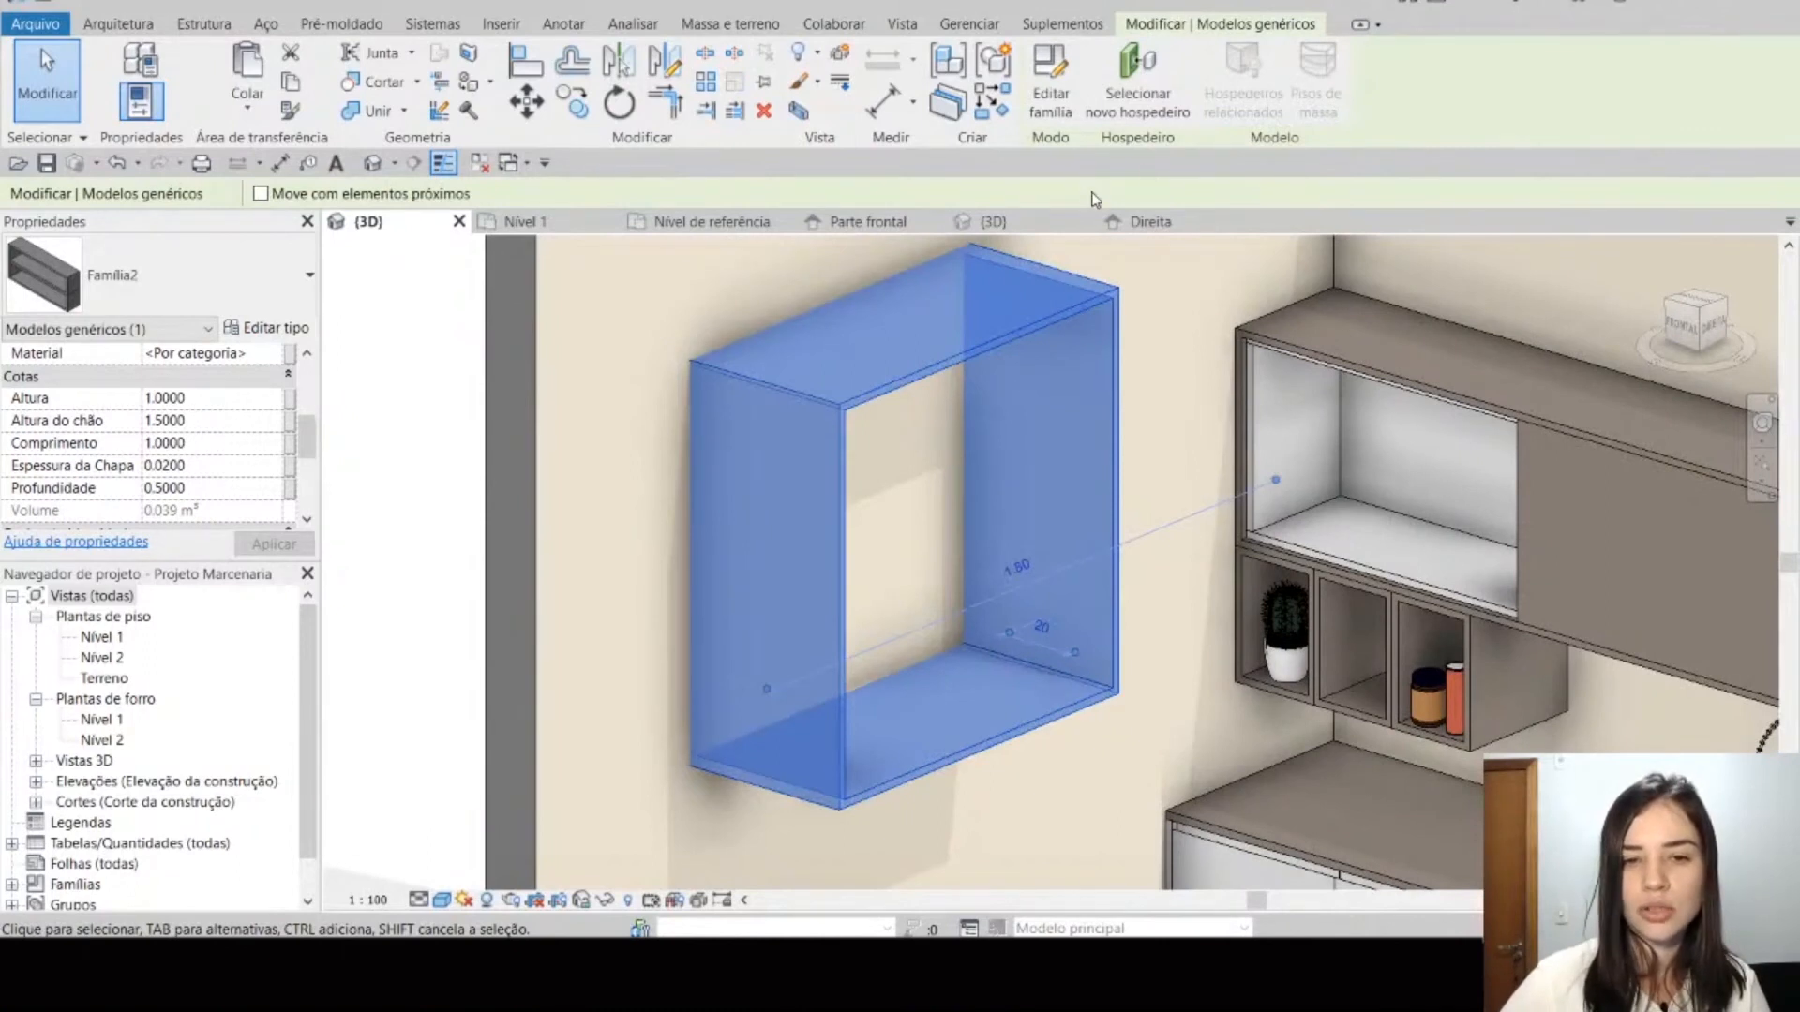
left_click(719, 220)
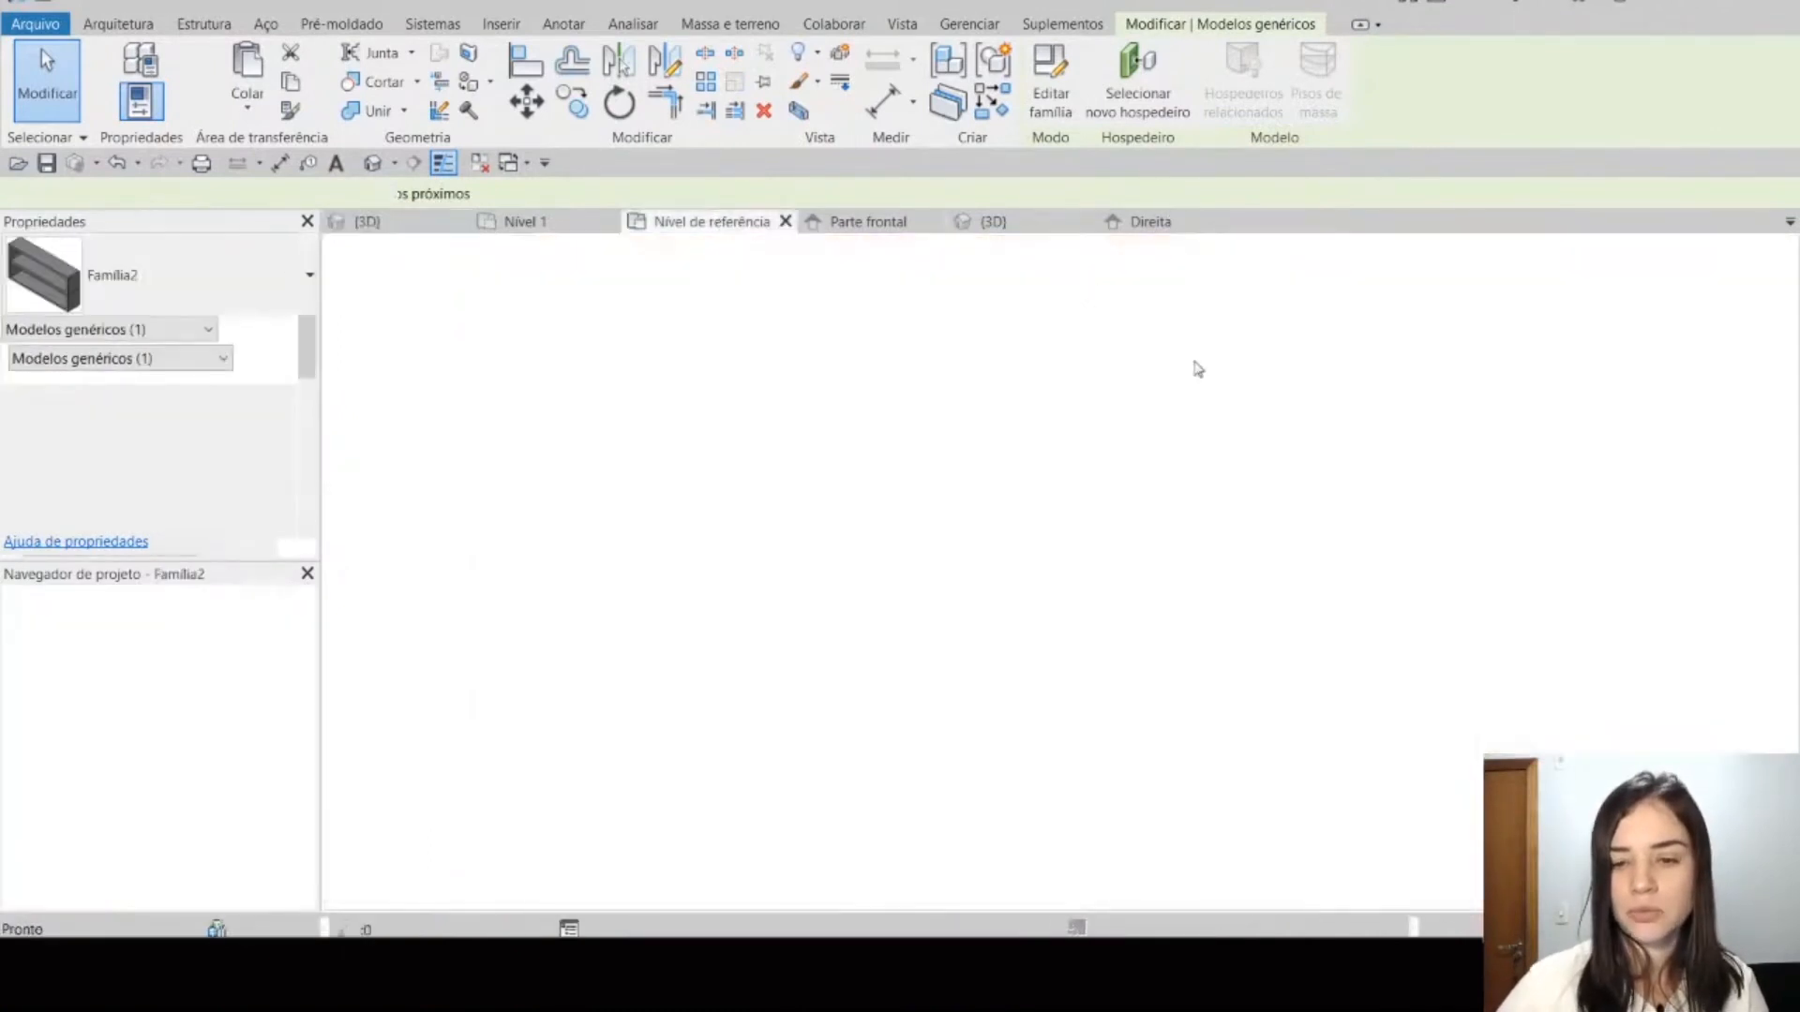
scroll(935, 602, "up", 2)
Step: Unpin the Centro (Frente/Trás) reference plane and pin the Trás reference plane
left_click(1205, 557)
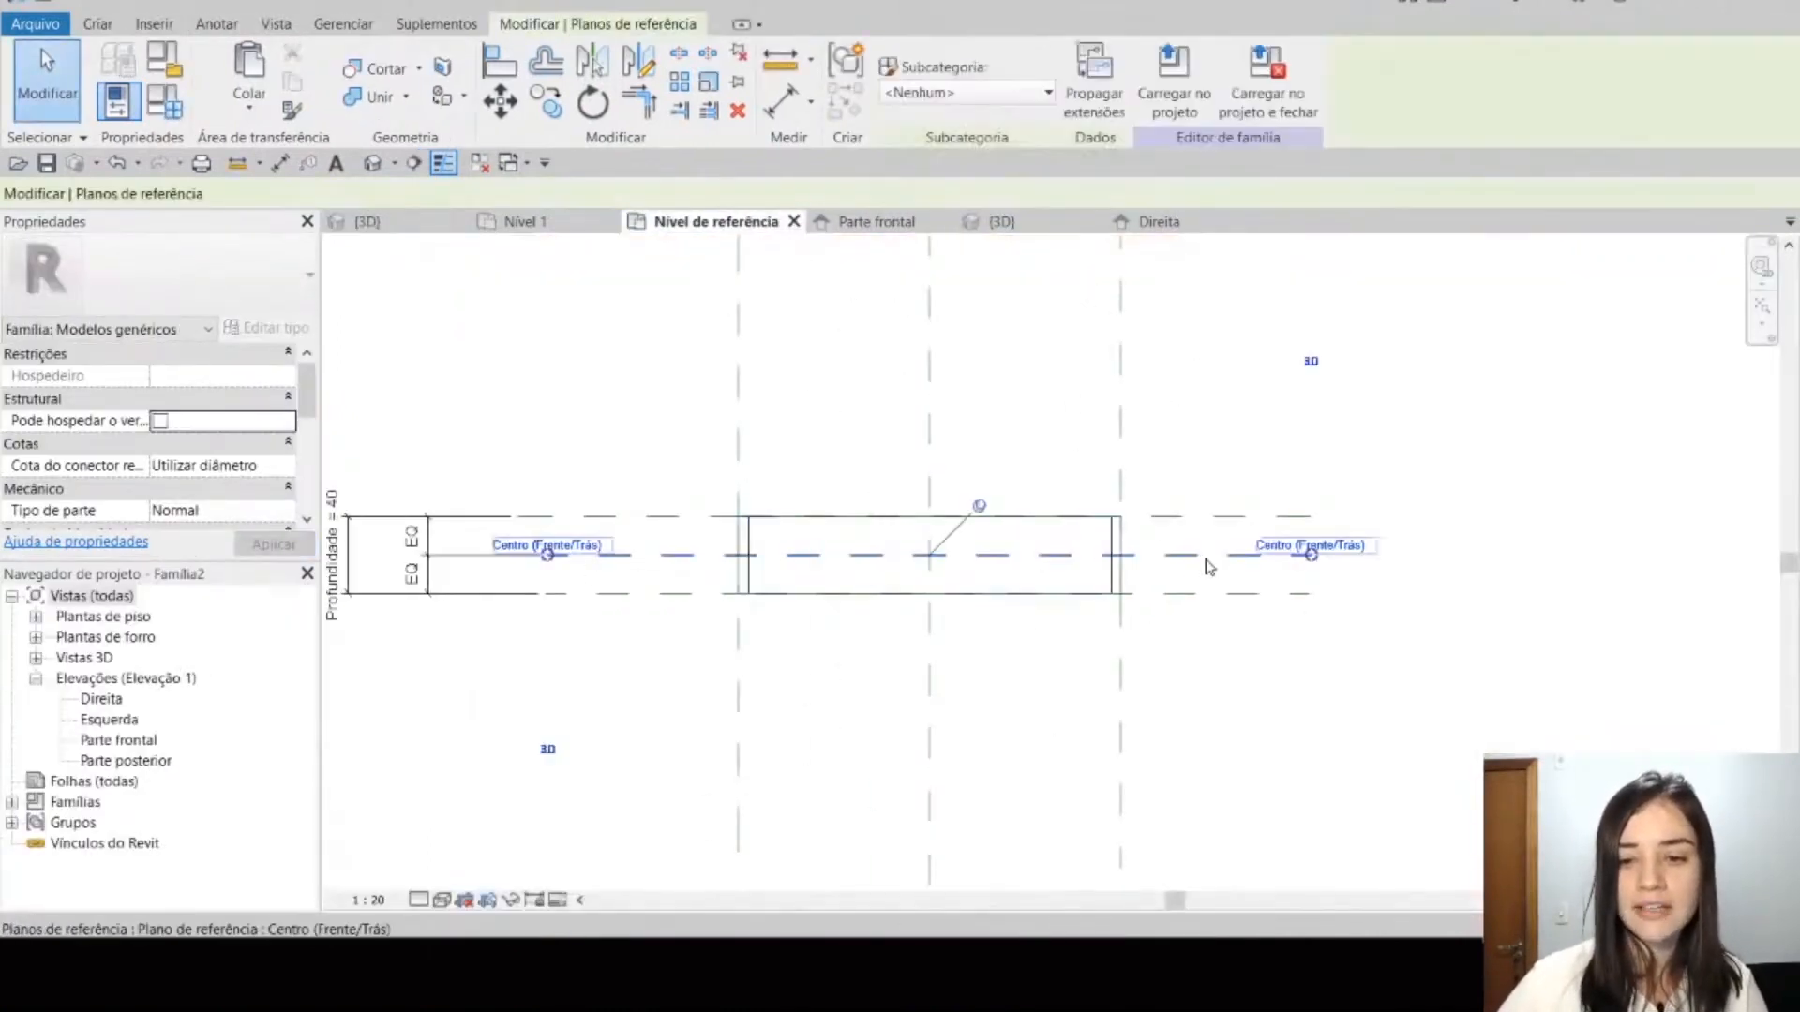
scroll(1188, 513, "up", 3)
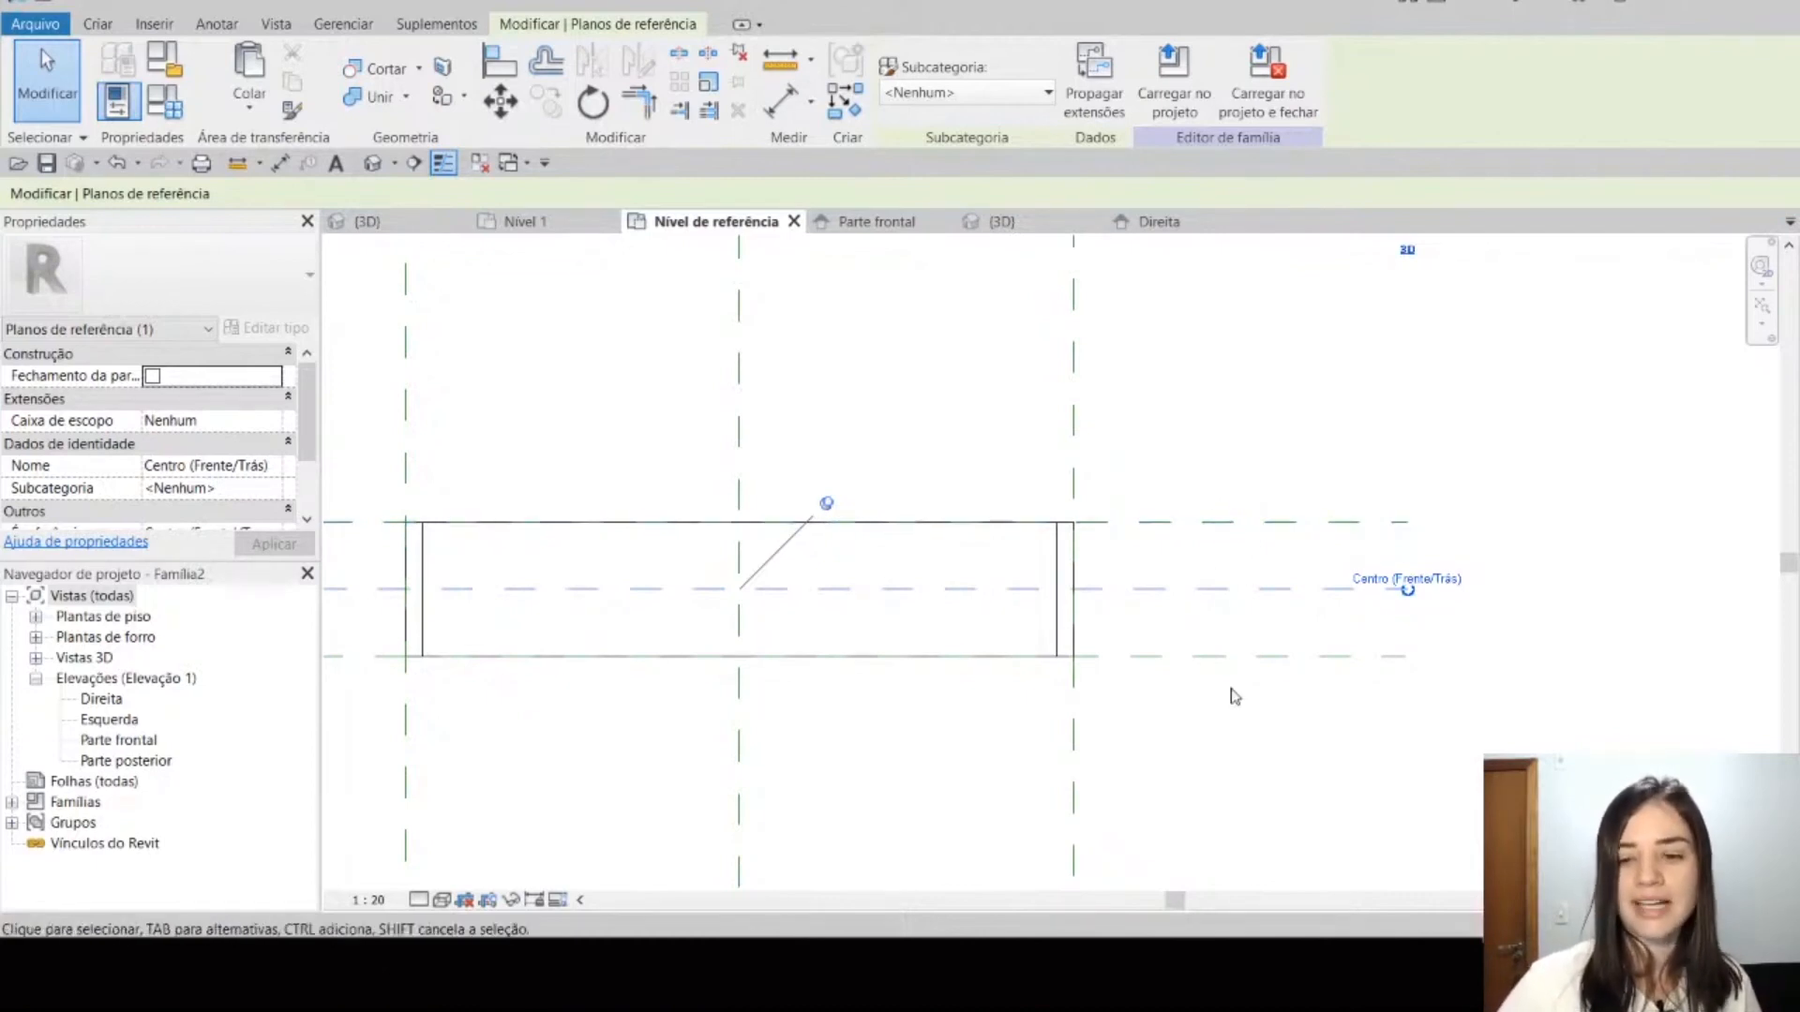
left_click(1215, 520)
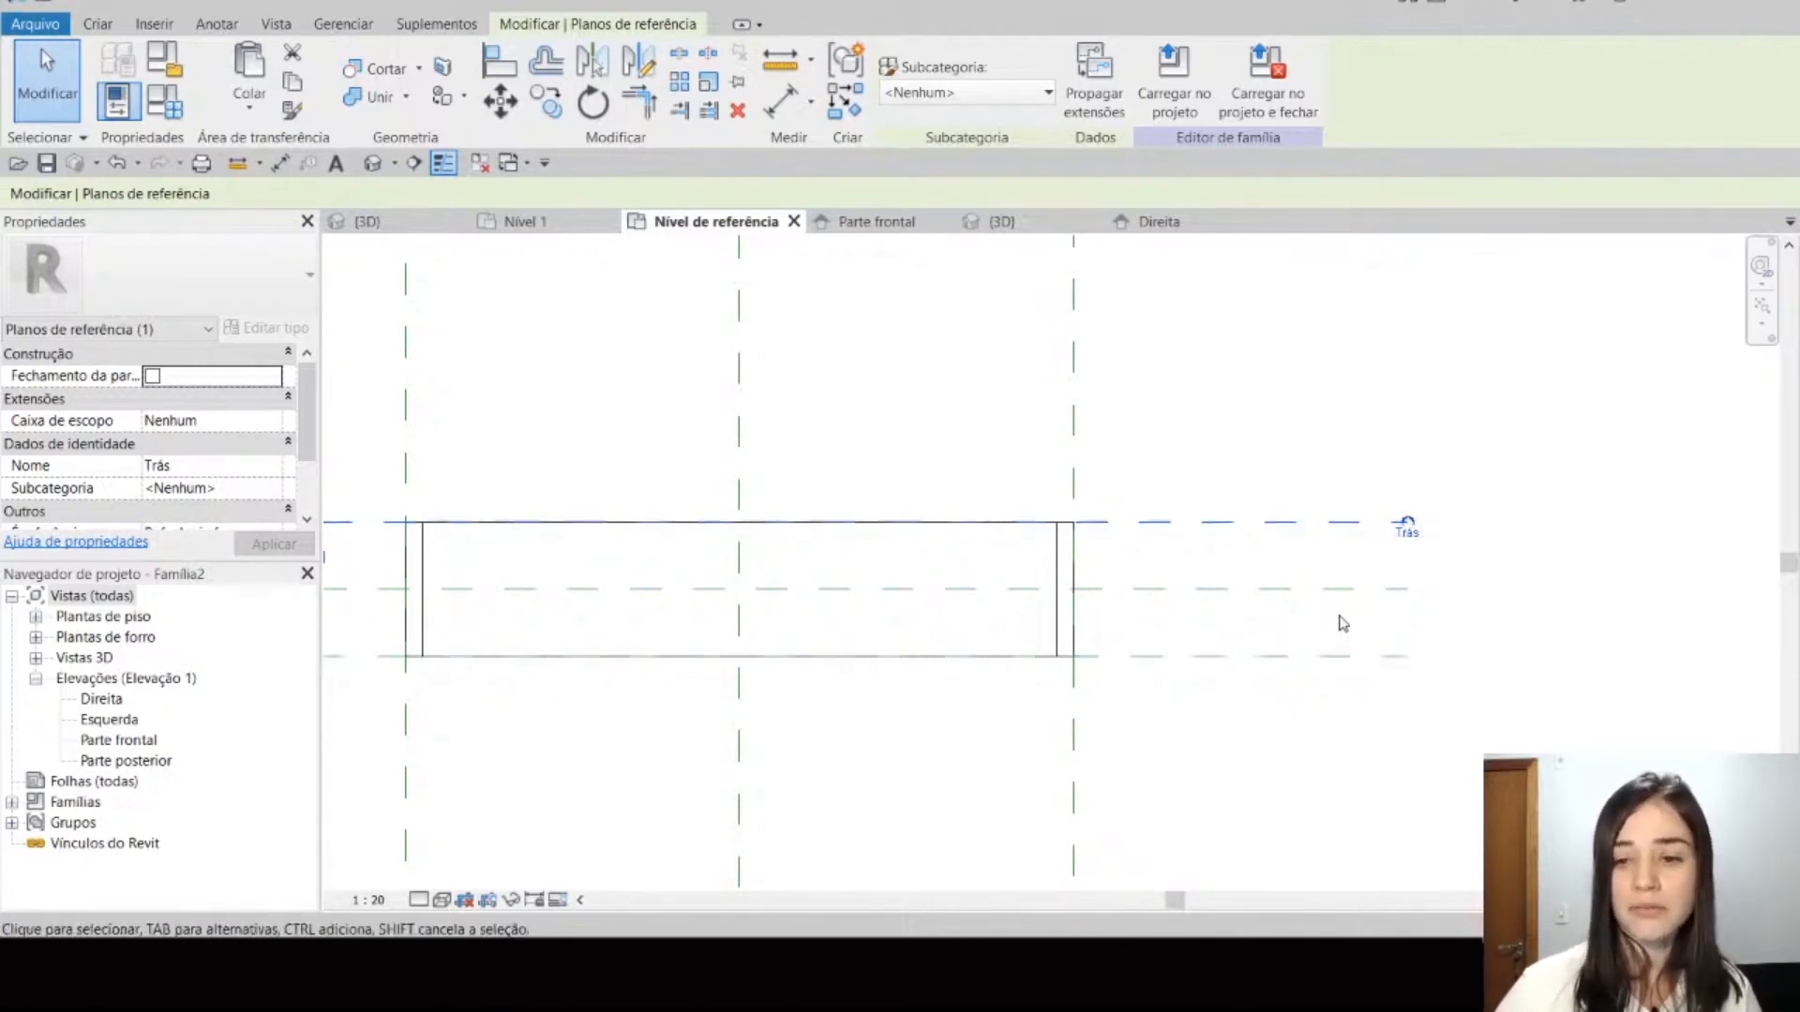
left_click(1348, 590)
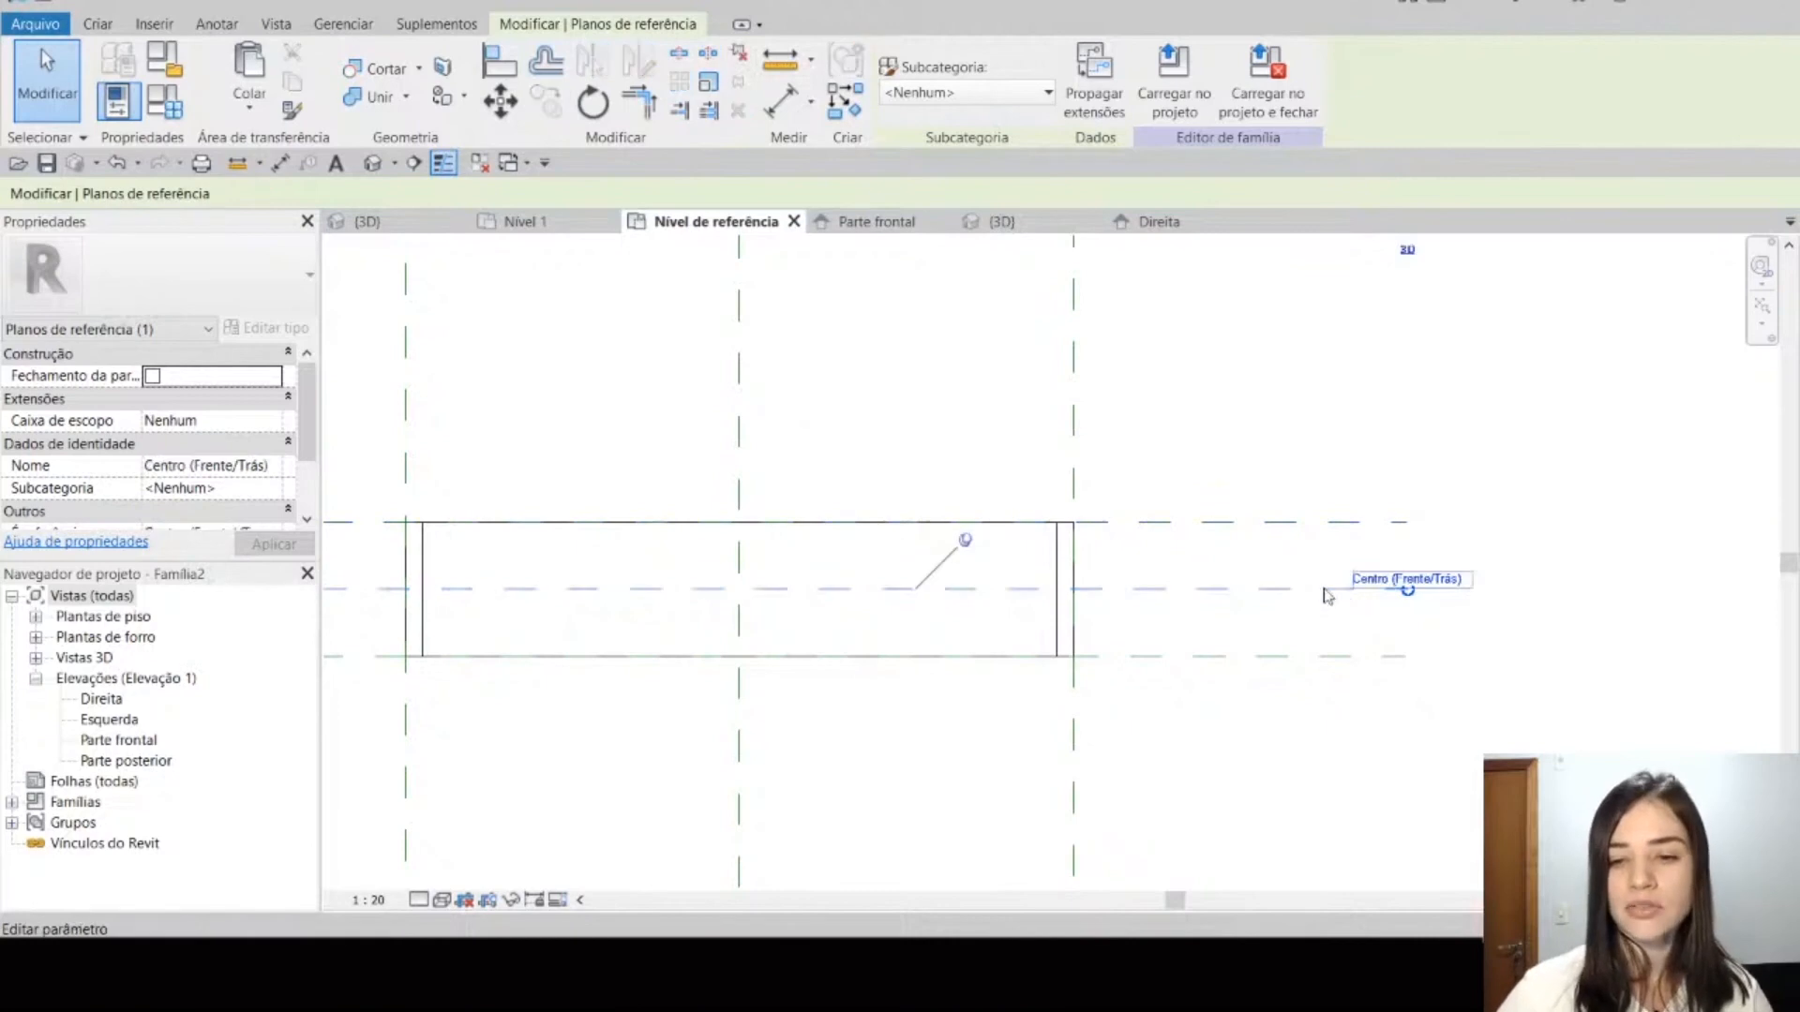
left_click(965, 541)
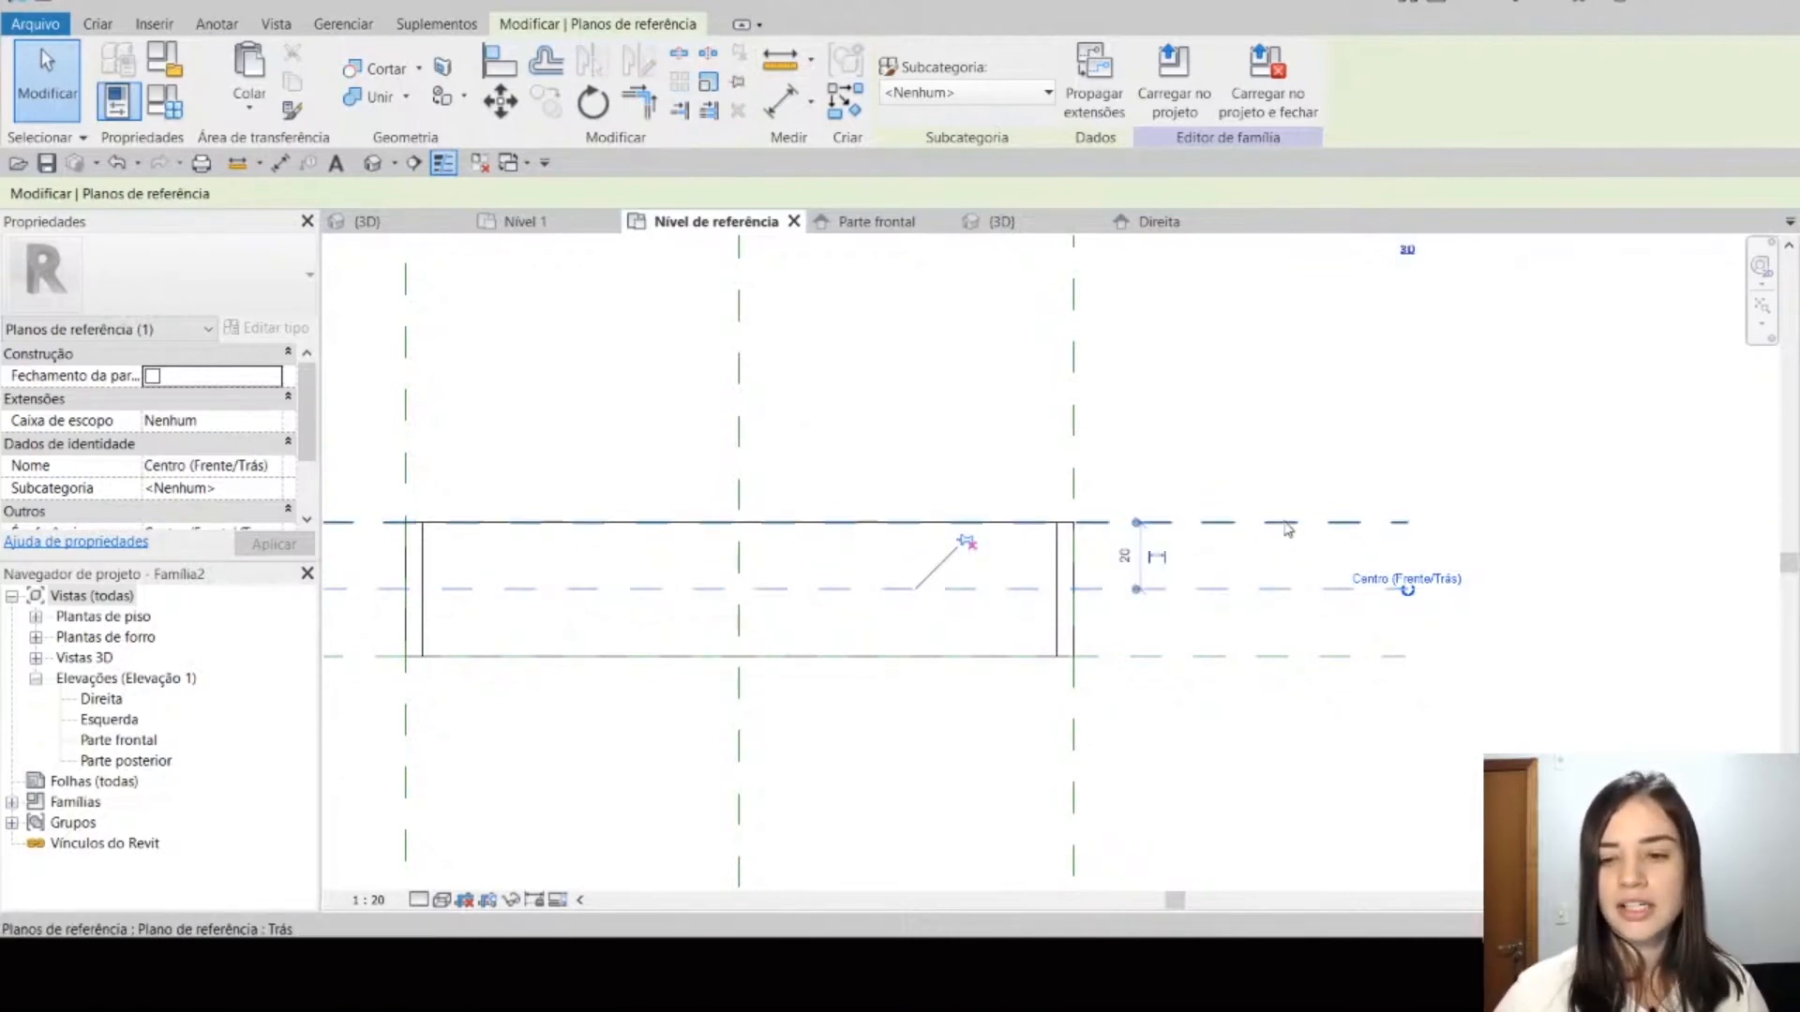
left_click(1284, 522)
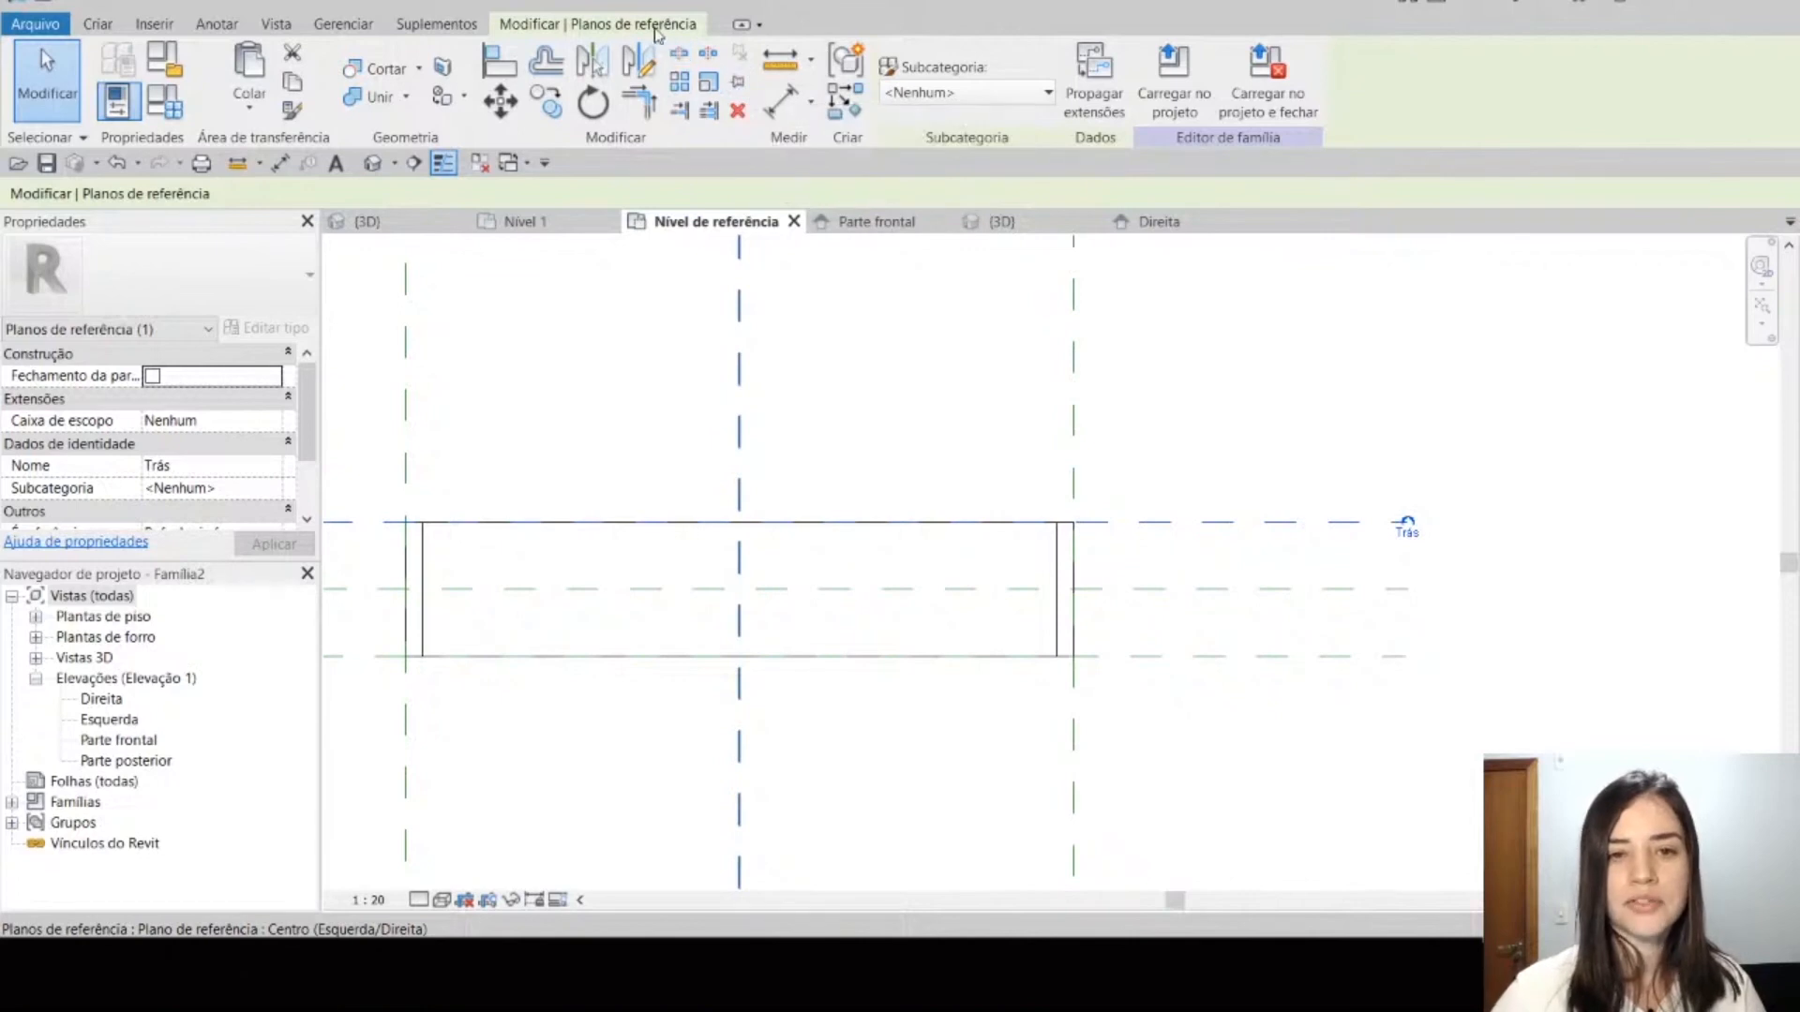
left_click(740, 86)
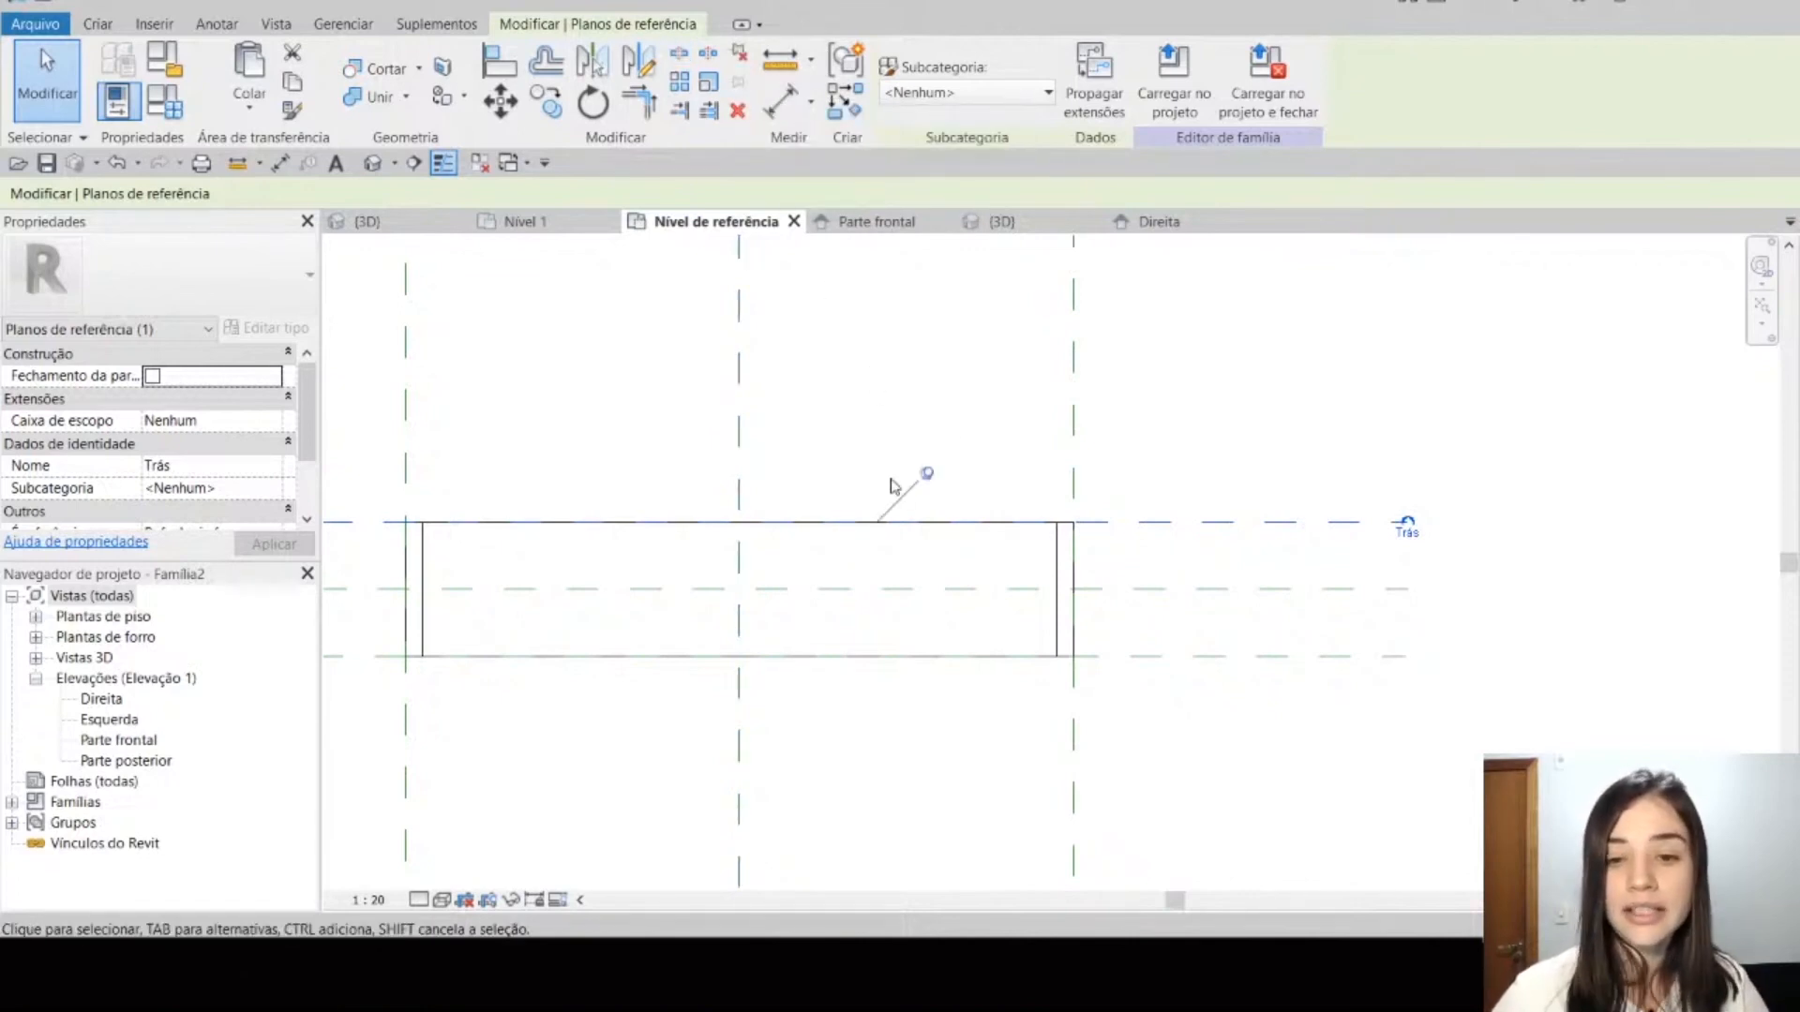
Step: Load the family into the project, replacing the existing version and its parameter values, and move the placed shelf flush against the wall
left_click(1183, 79)
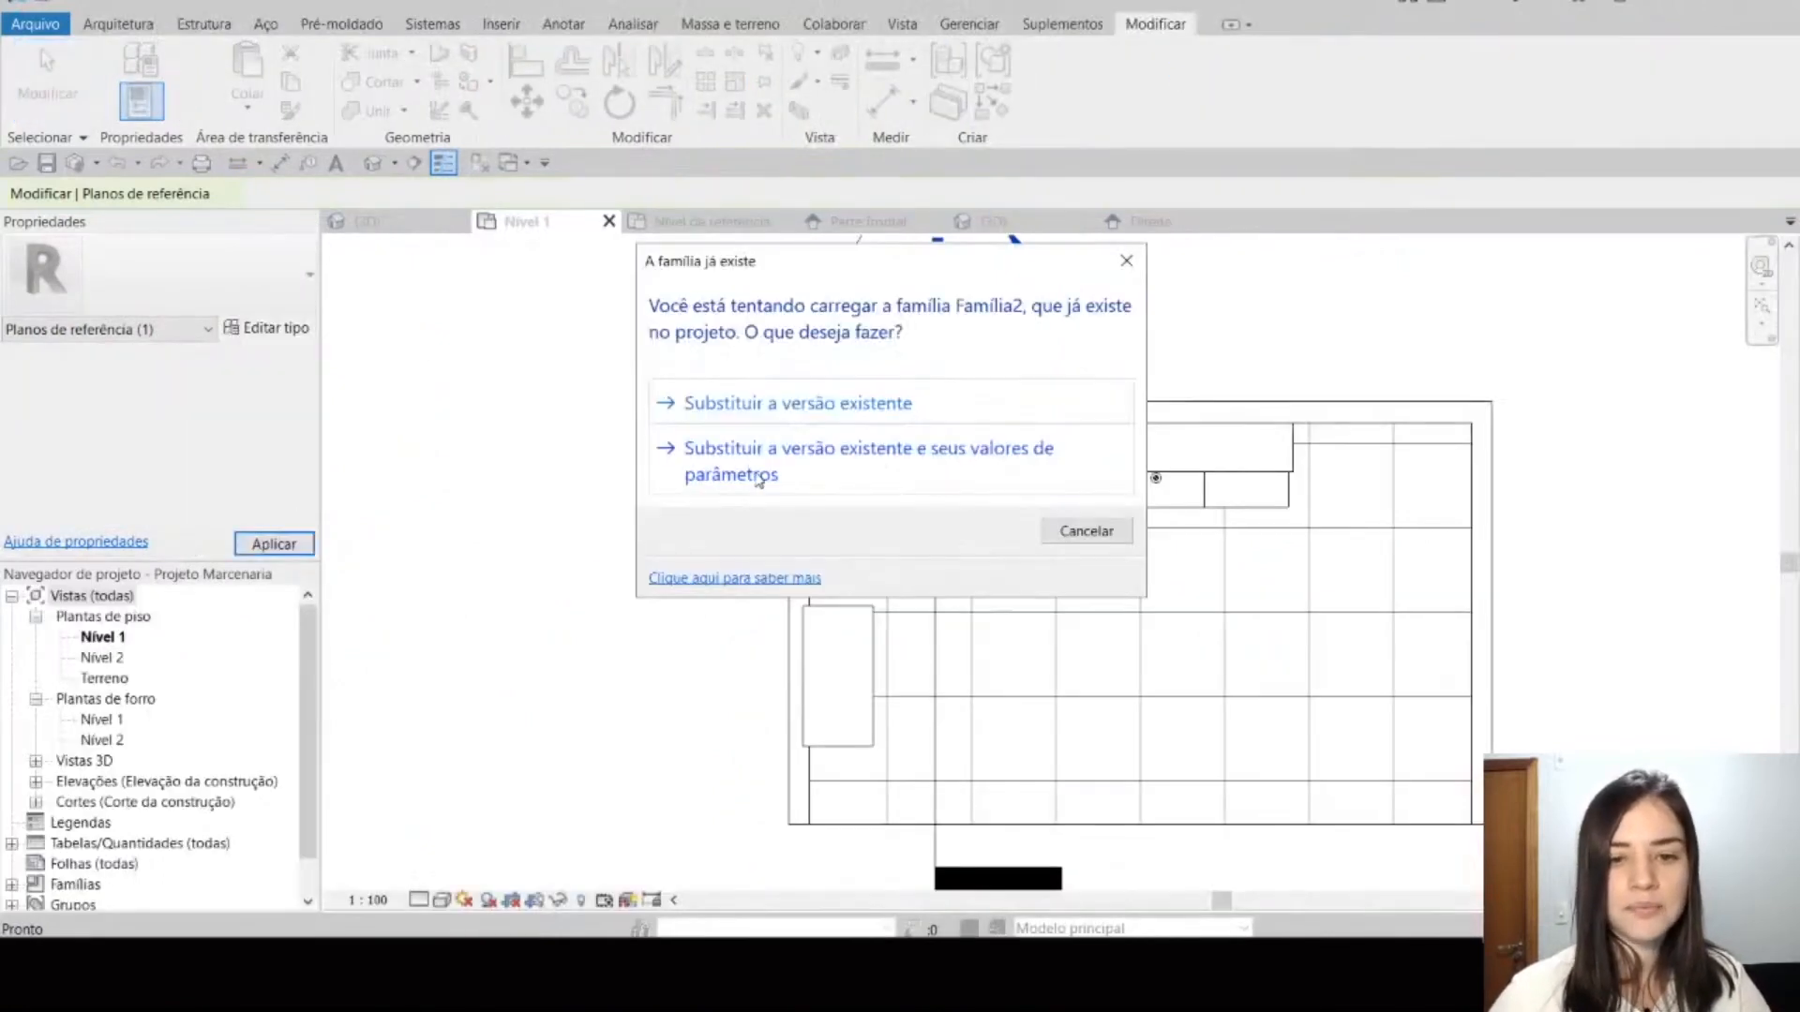
left_click(760, 476)
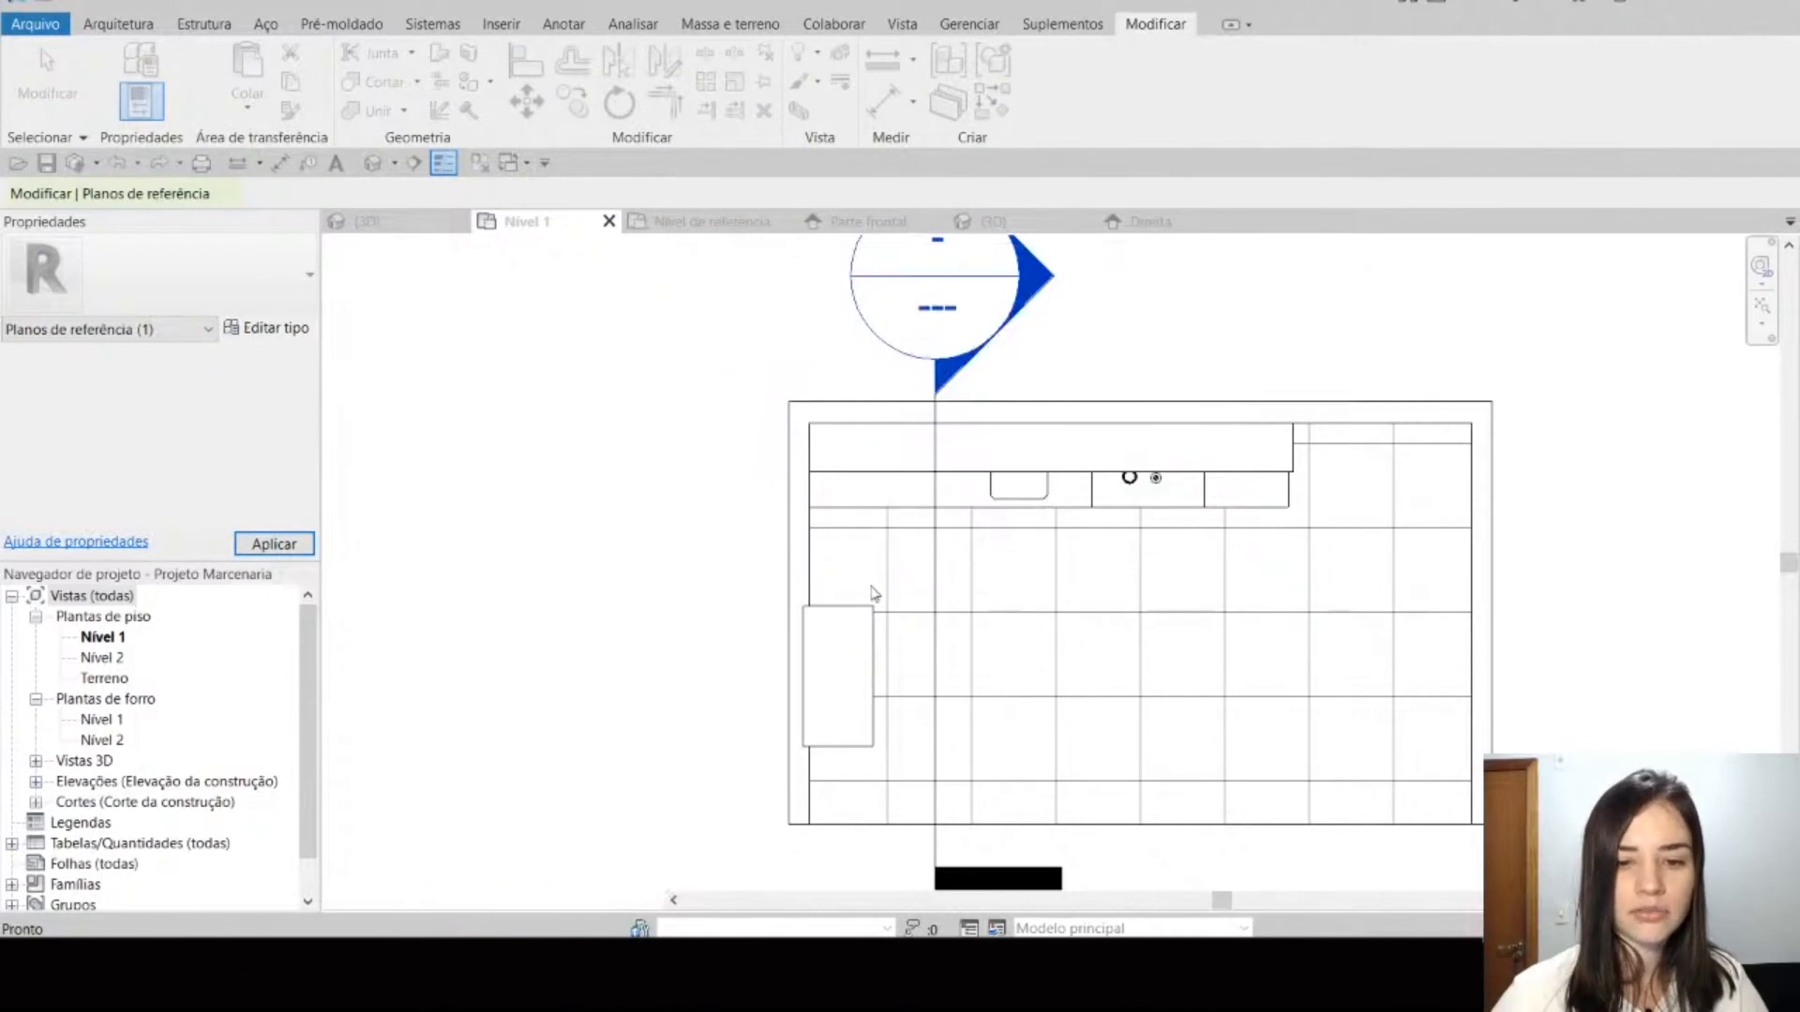
left_click(830, 615)
scroll(812, 611, "up", 4)
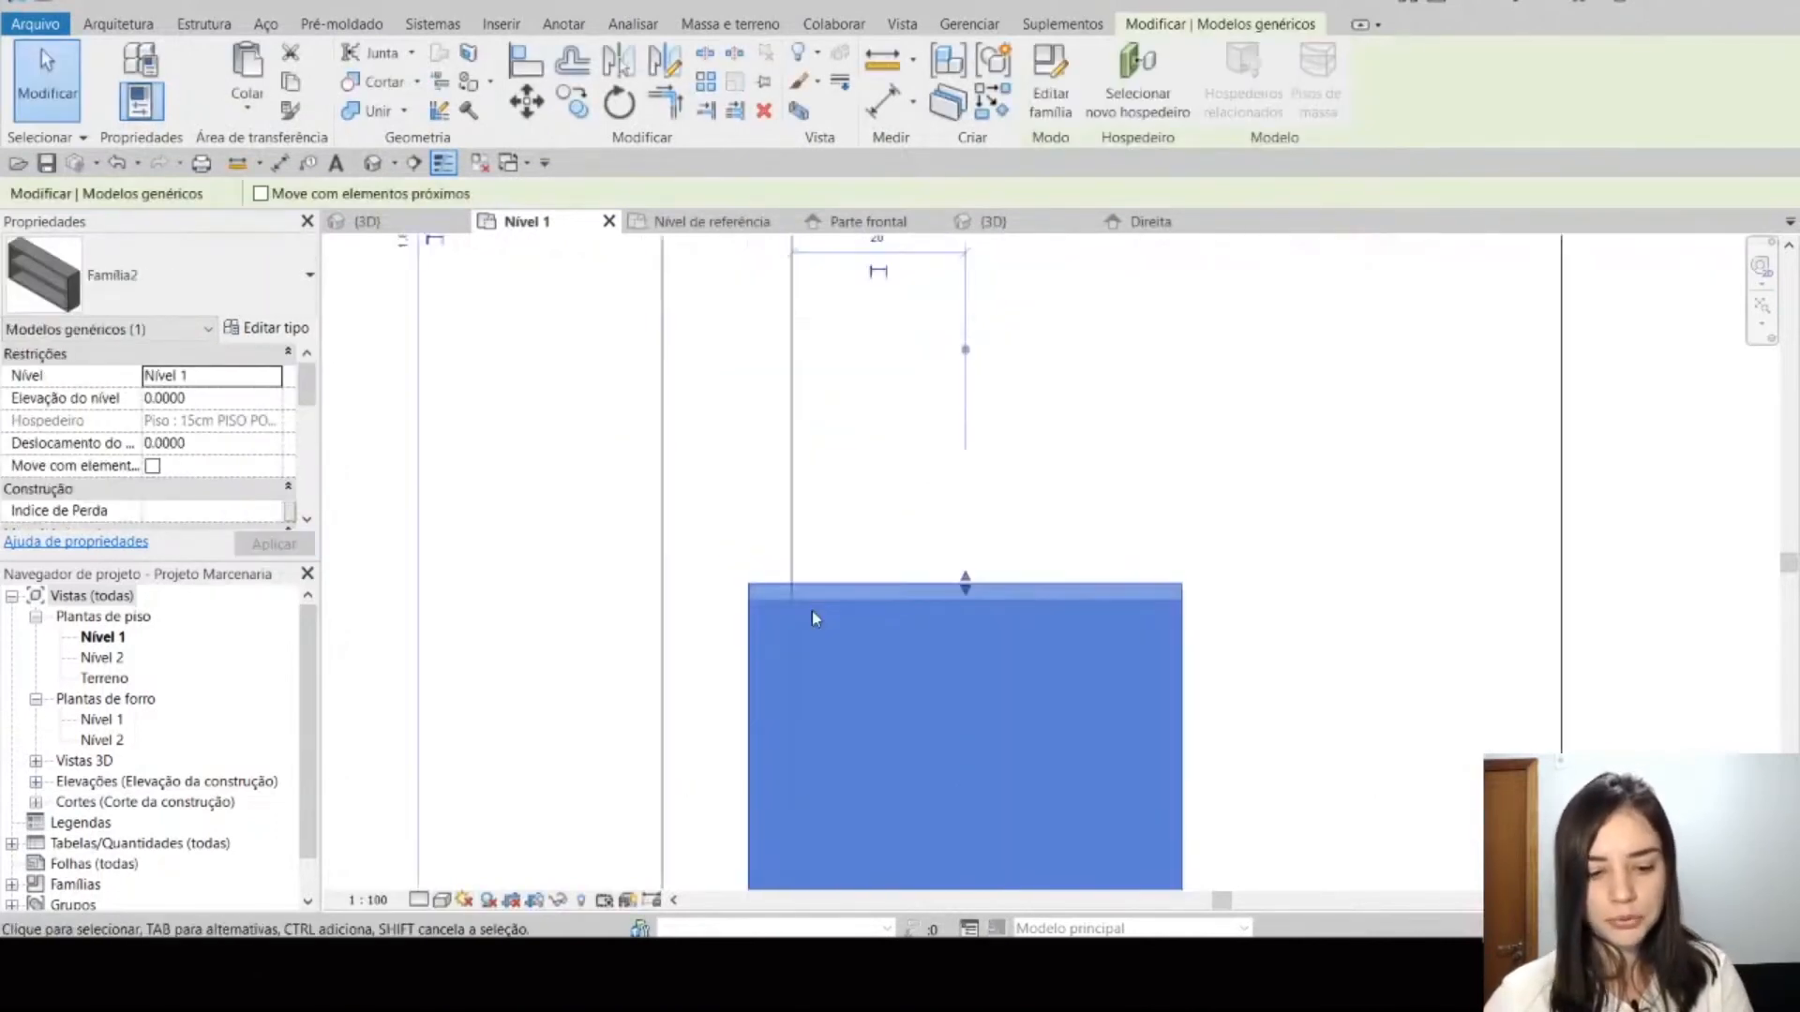
scroll(812, 611, "up", 2)
key("m")
key("v")
left_click(788, 582)
key("Escape")
Step: Select the shelf in the project's 3D view, set its Profundidade to 0.6 and deselect it
left_click(369, 222)
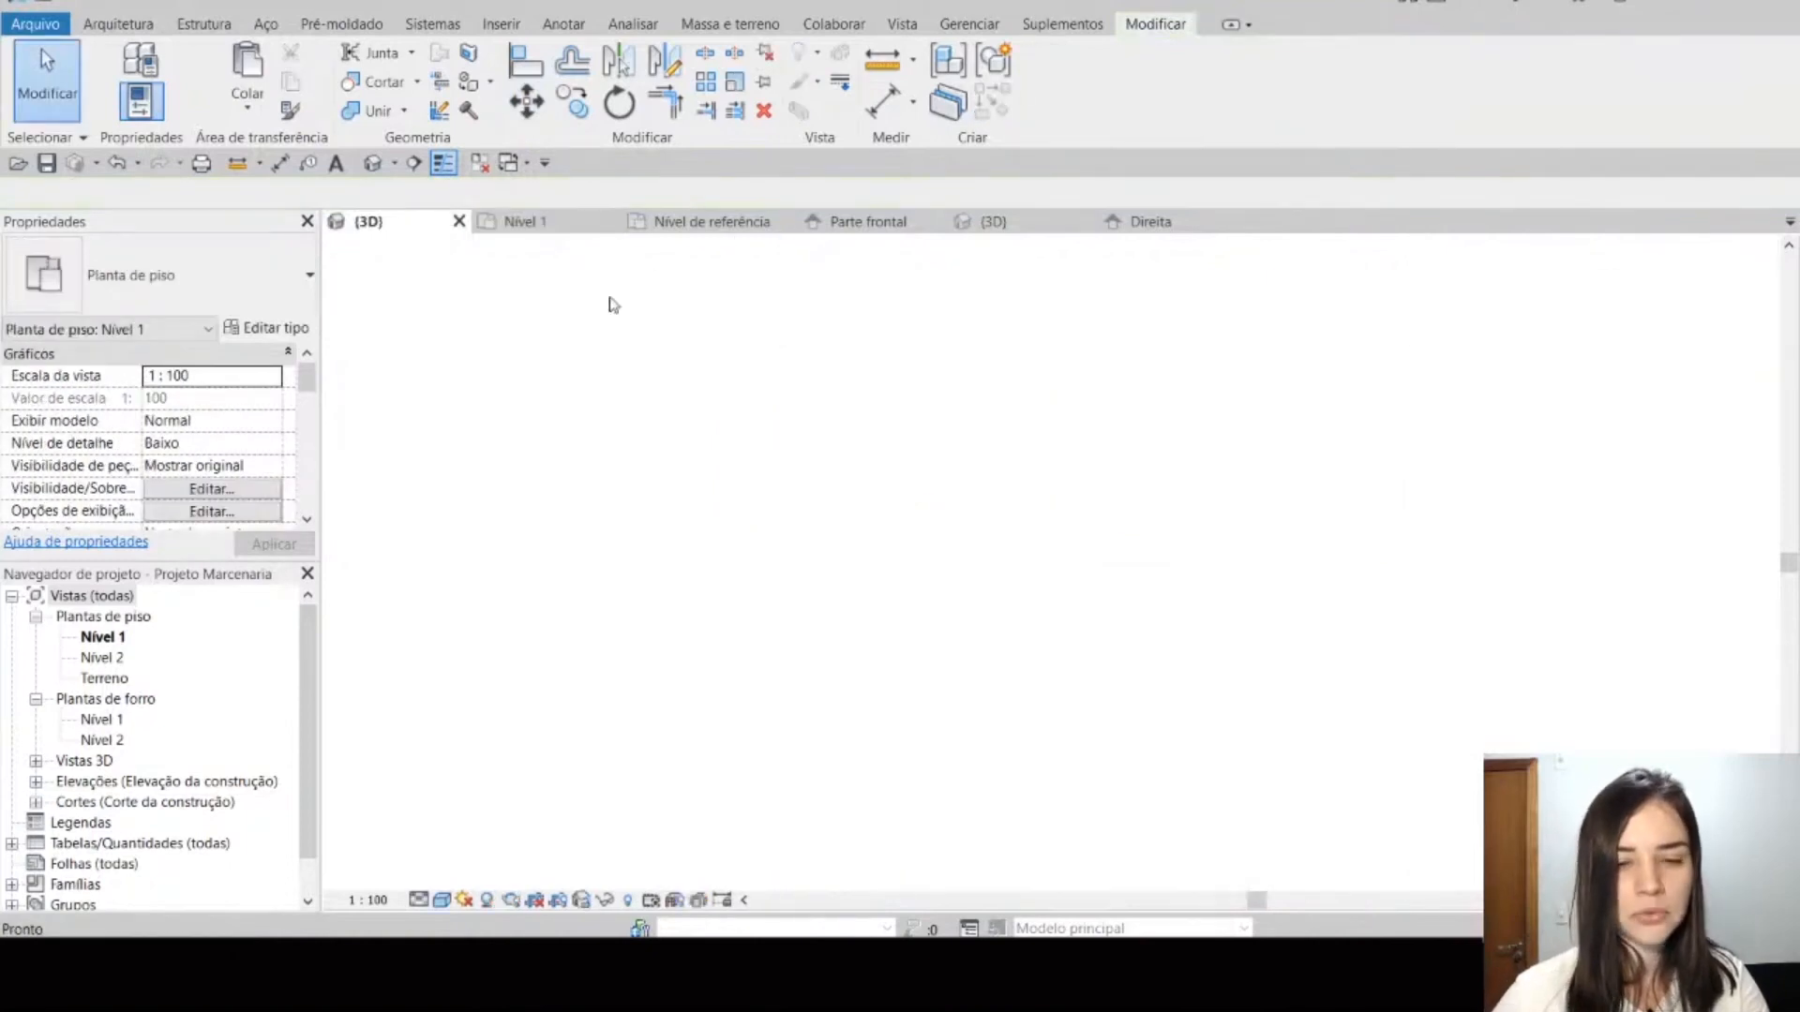
scroll(938, 605, "down", 2)
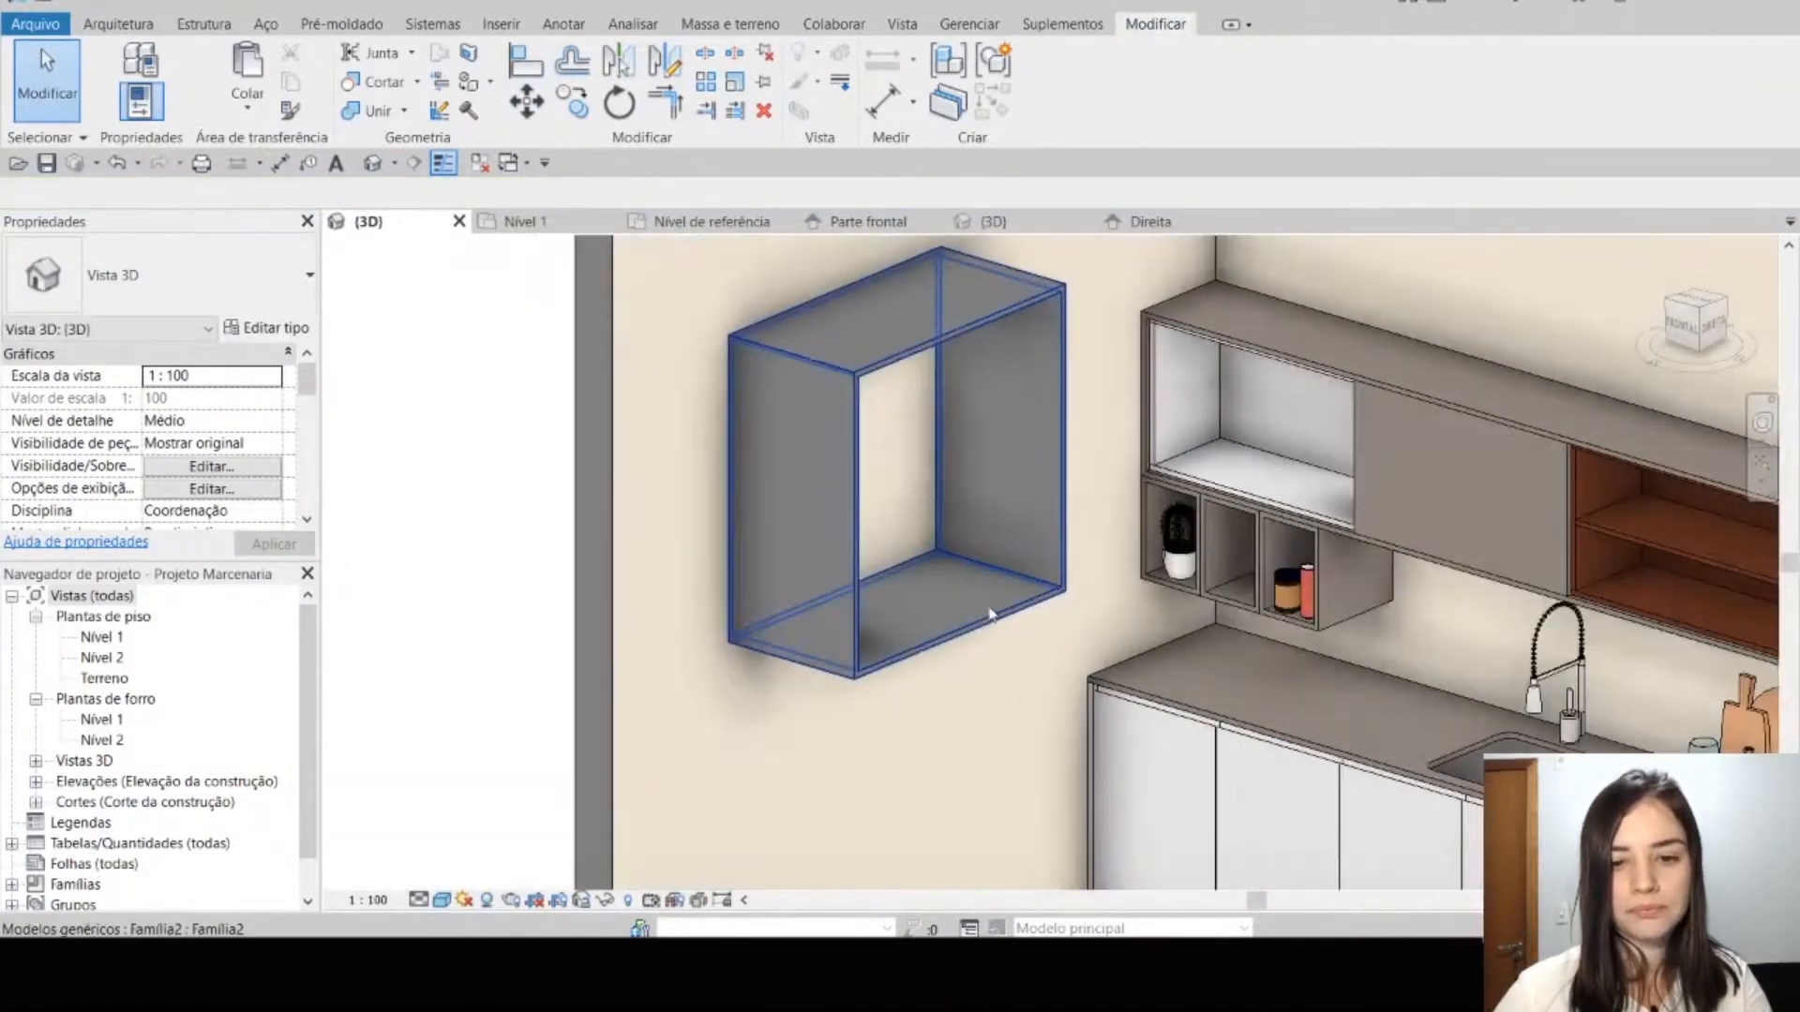
left_click(949, 647)
scroll(160, 487, "down", 2)
left_click(240, 488)
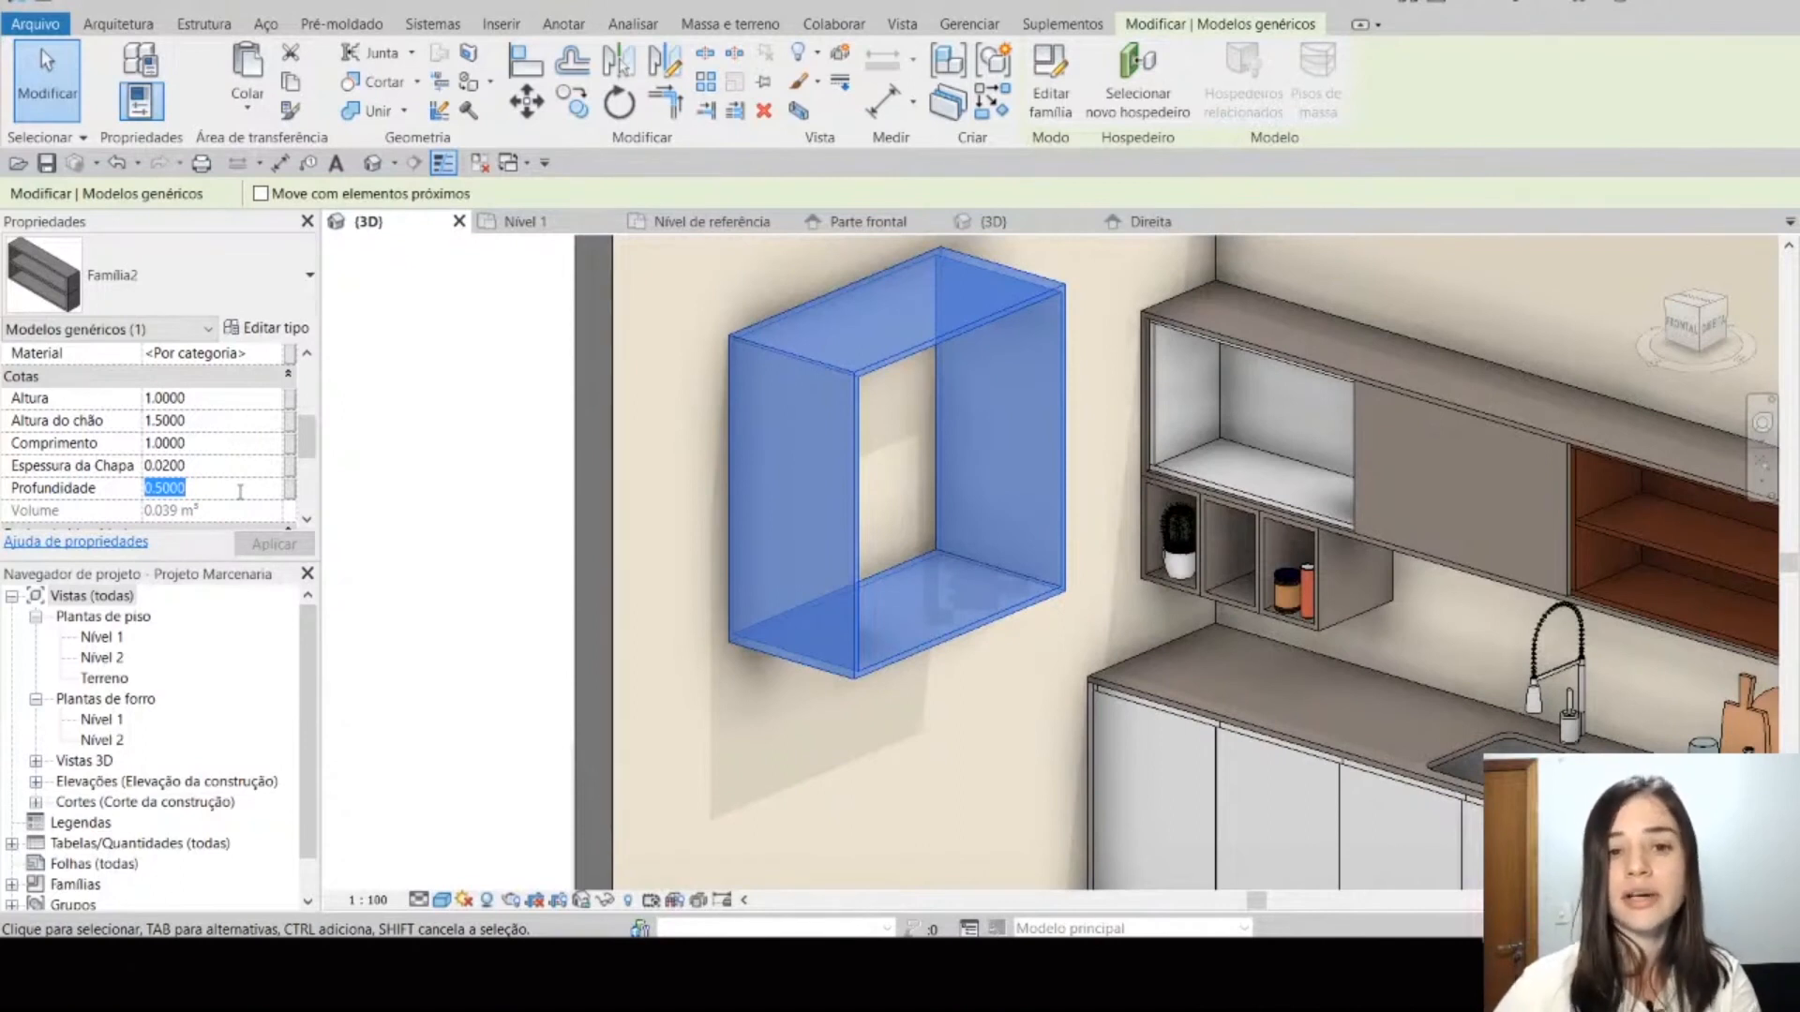
type("0.6")
key("Return")
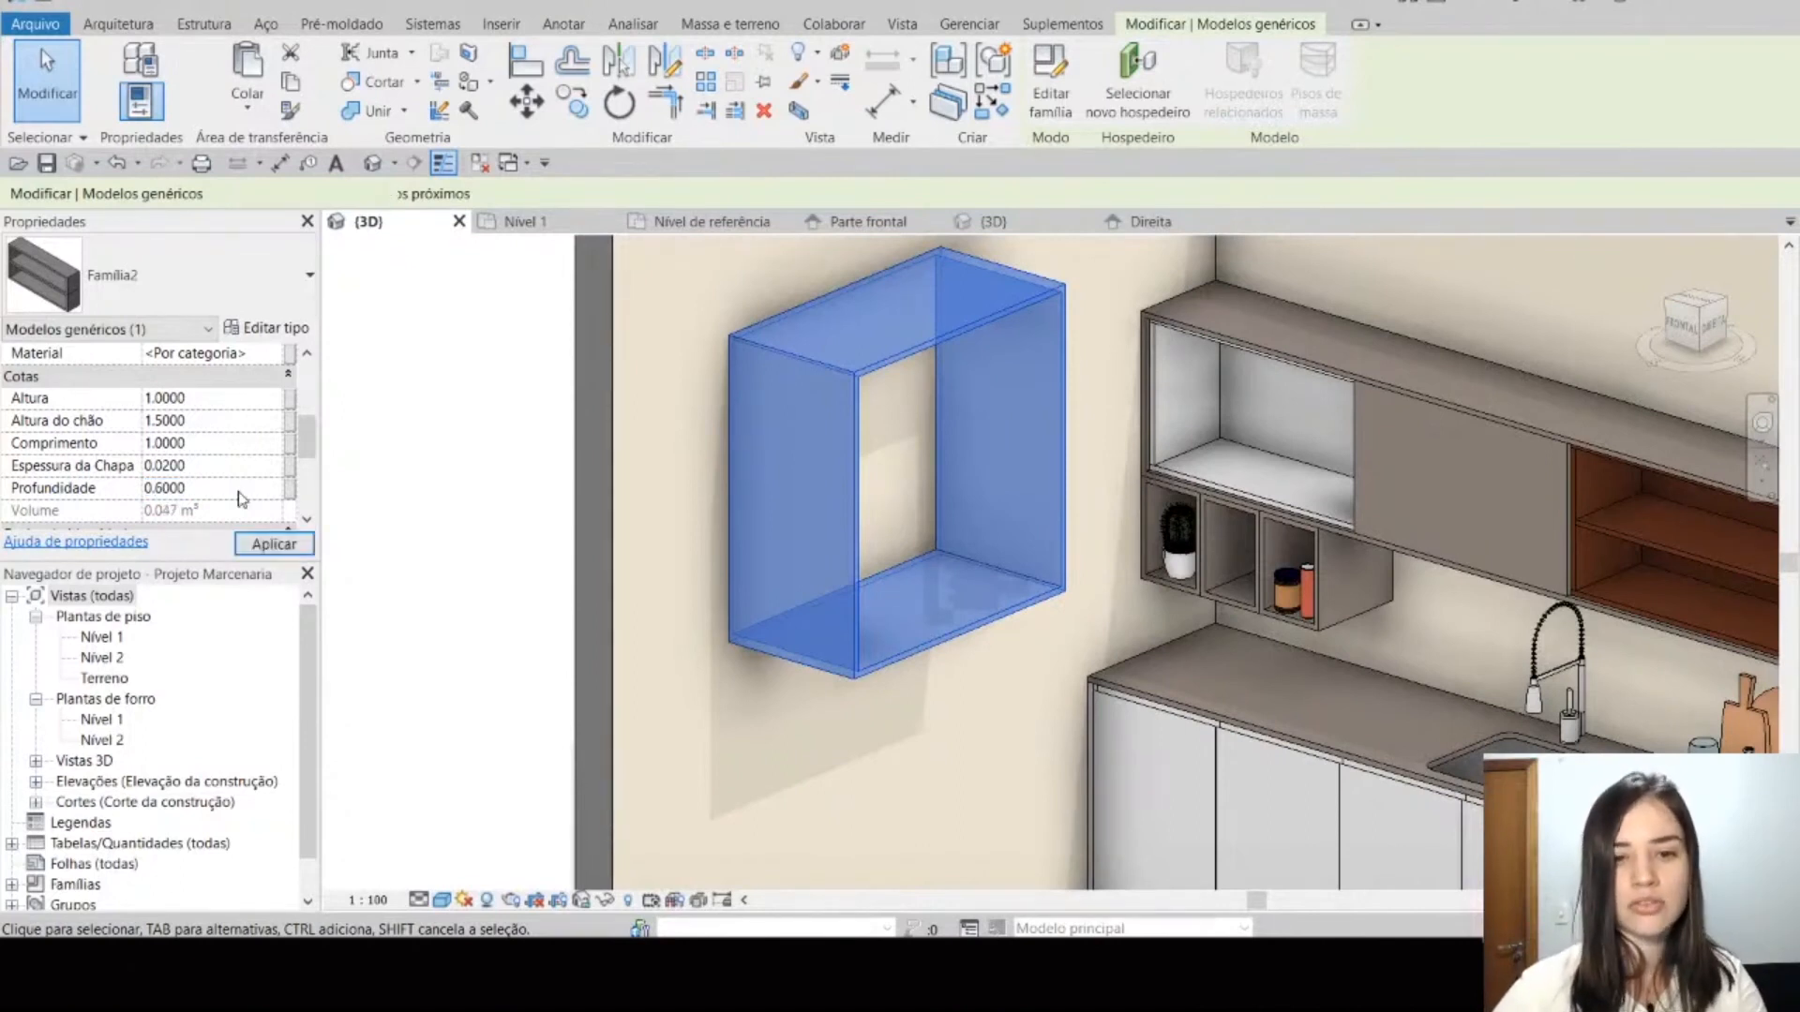
key("Escape")
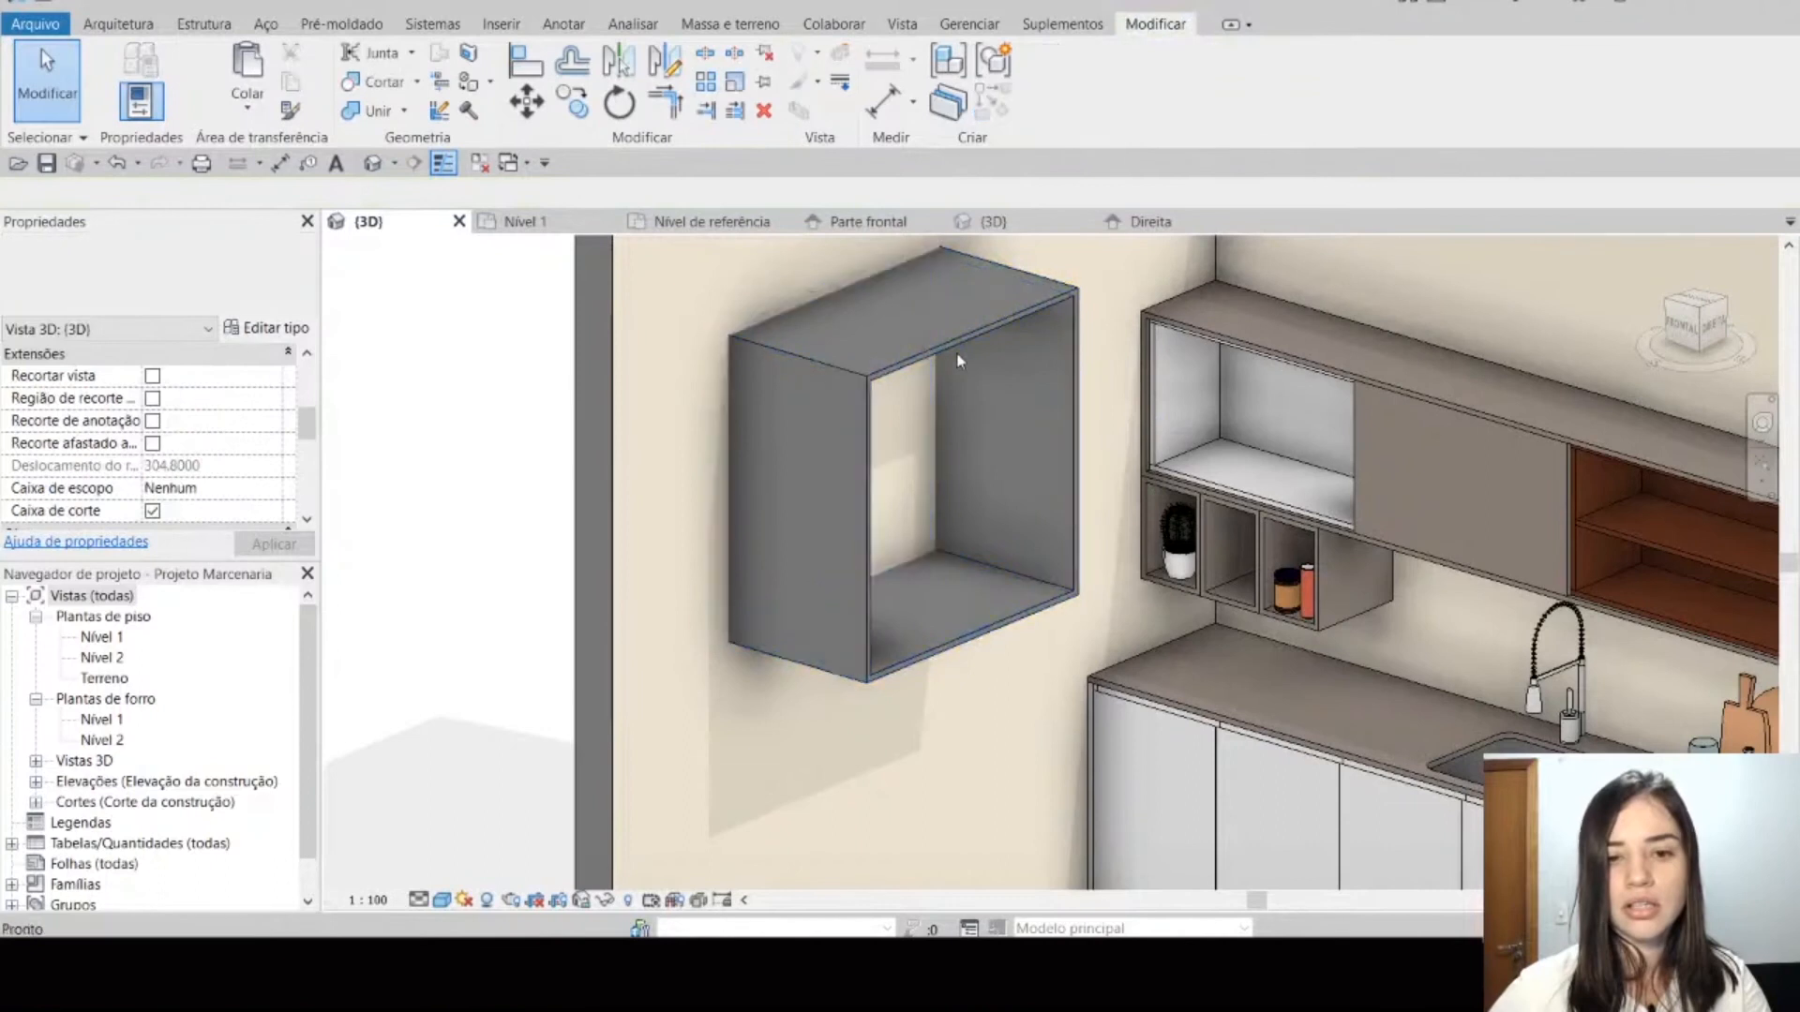
Step: Open the shelf family from the project and check the pin state of its Centro (Frente/Trás) and Trás reference planes
scroll(924, 385, "down", 3)
middle_click_drag(924, 384, 988, 463, "shift")
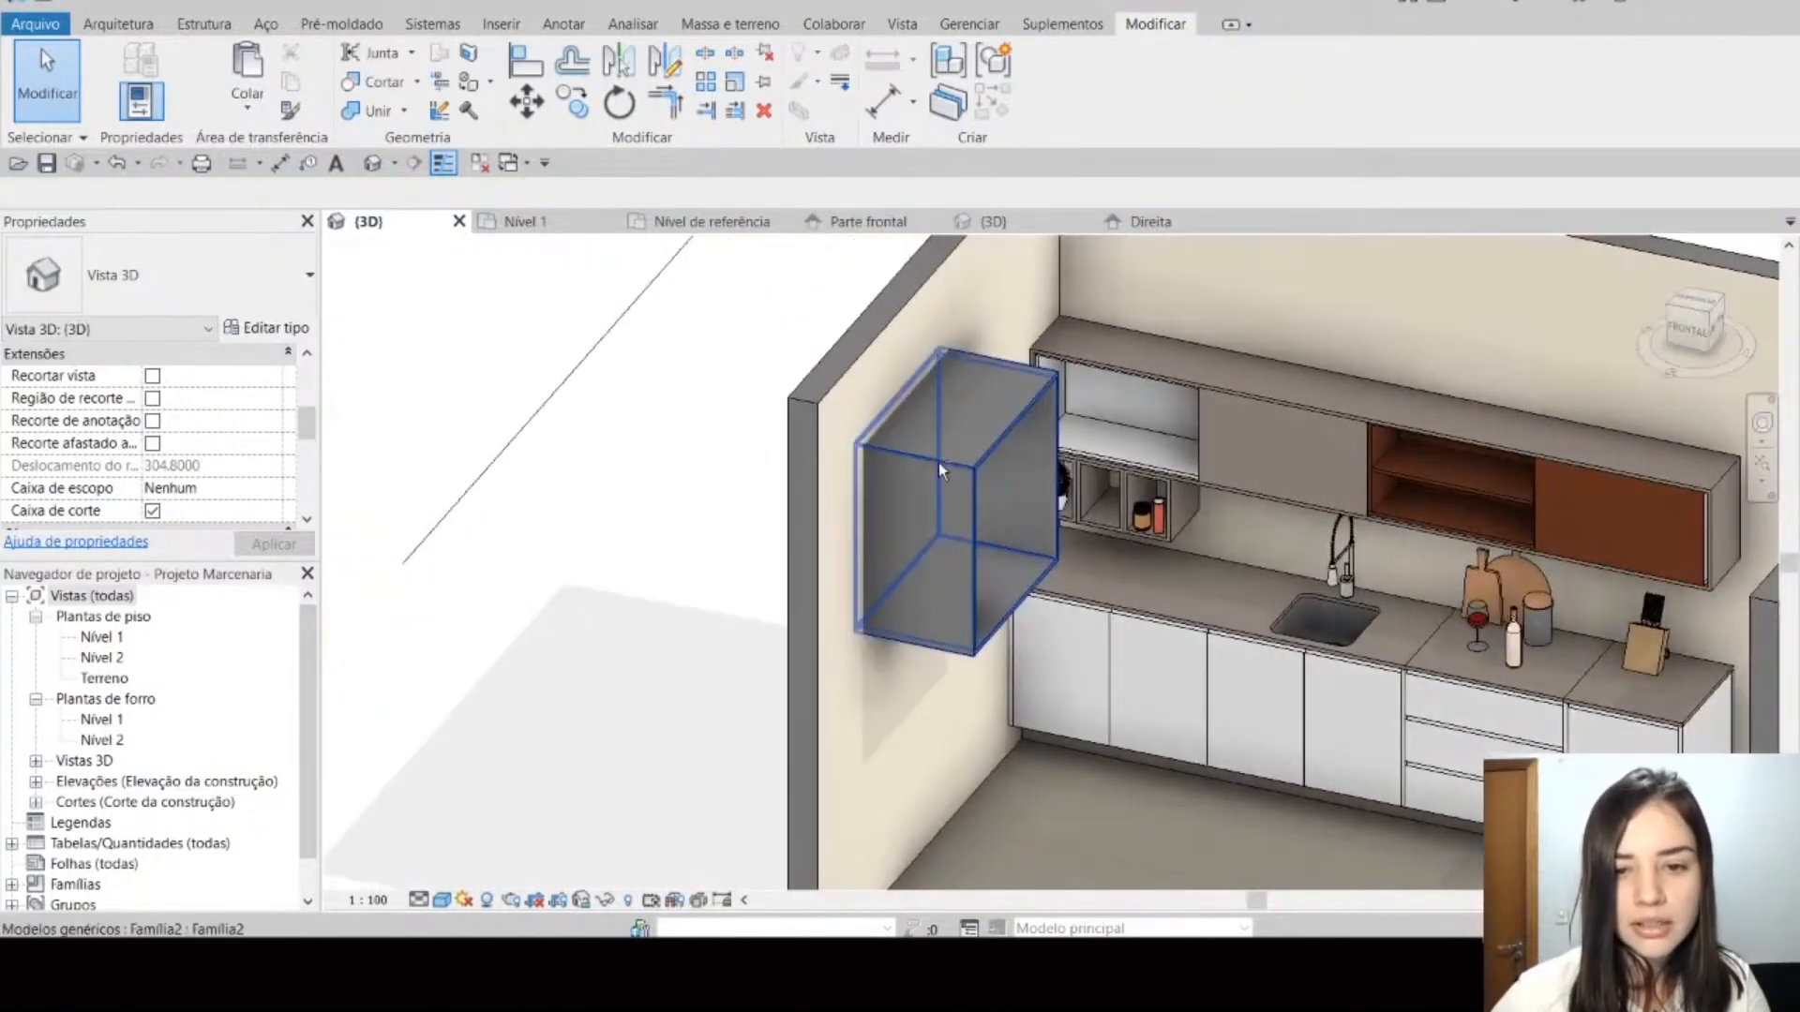
left_click(935, 460)
scroll(934, 460, "up", 3)
double_click(936, 466)
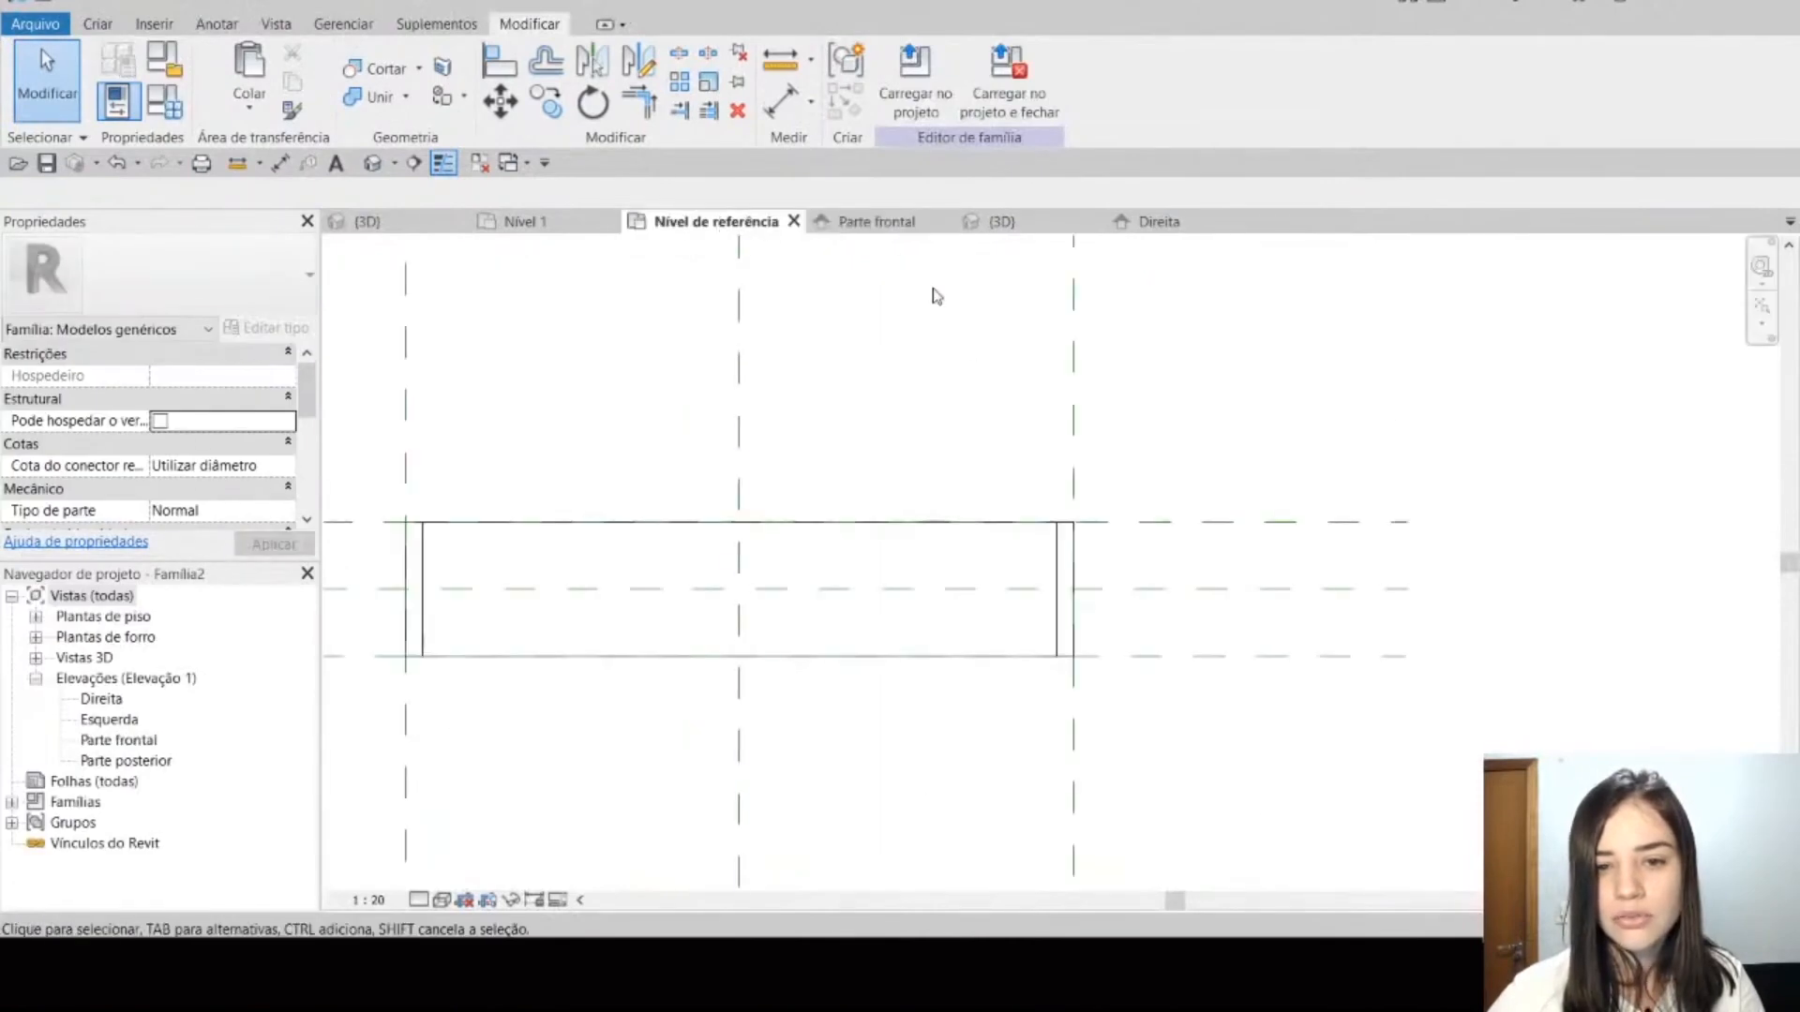
left_click(1149, 590)
scroll(1231, 423, "down", 2)
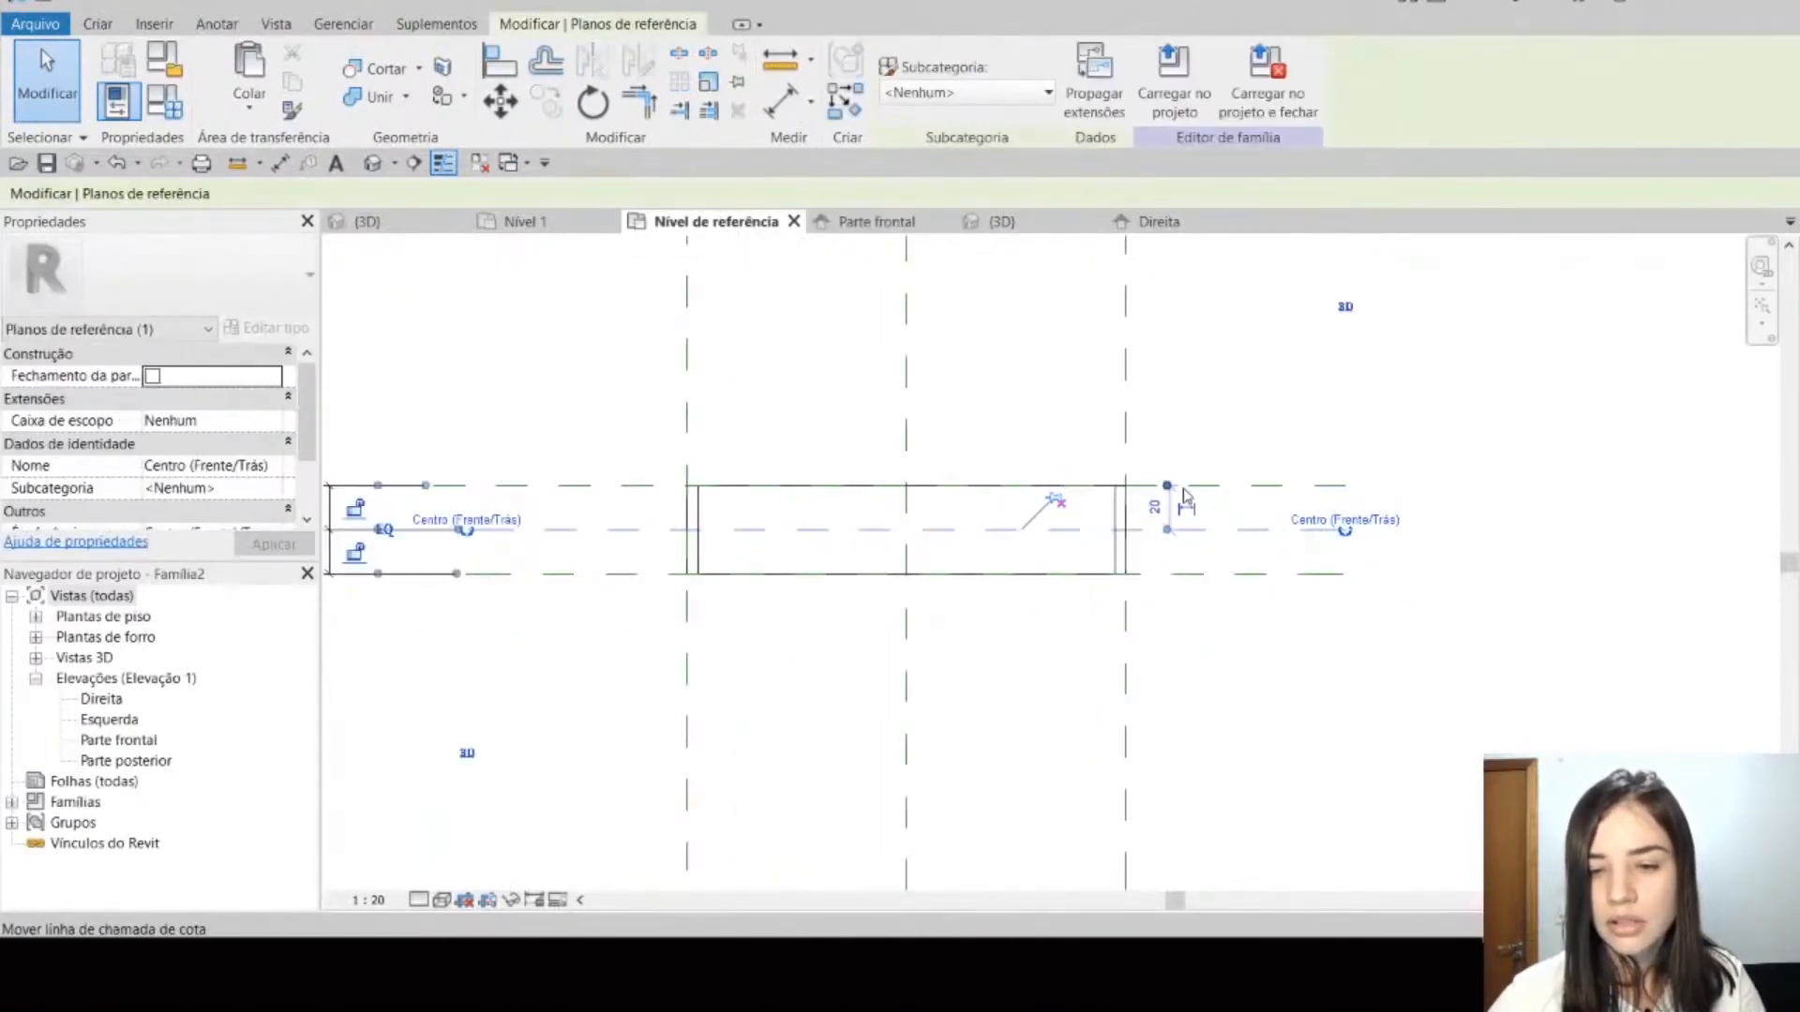
left_click(1223, 488)
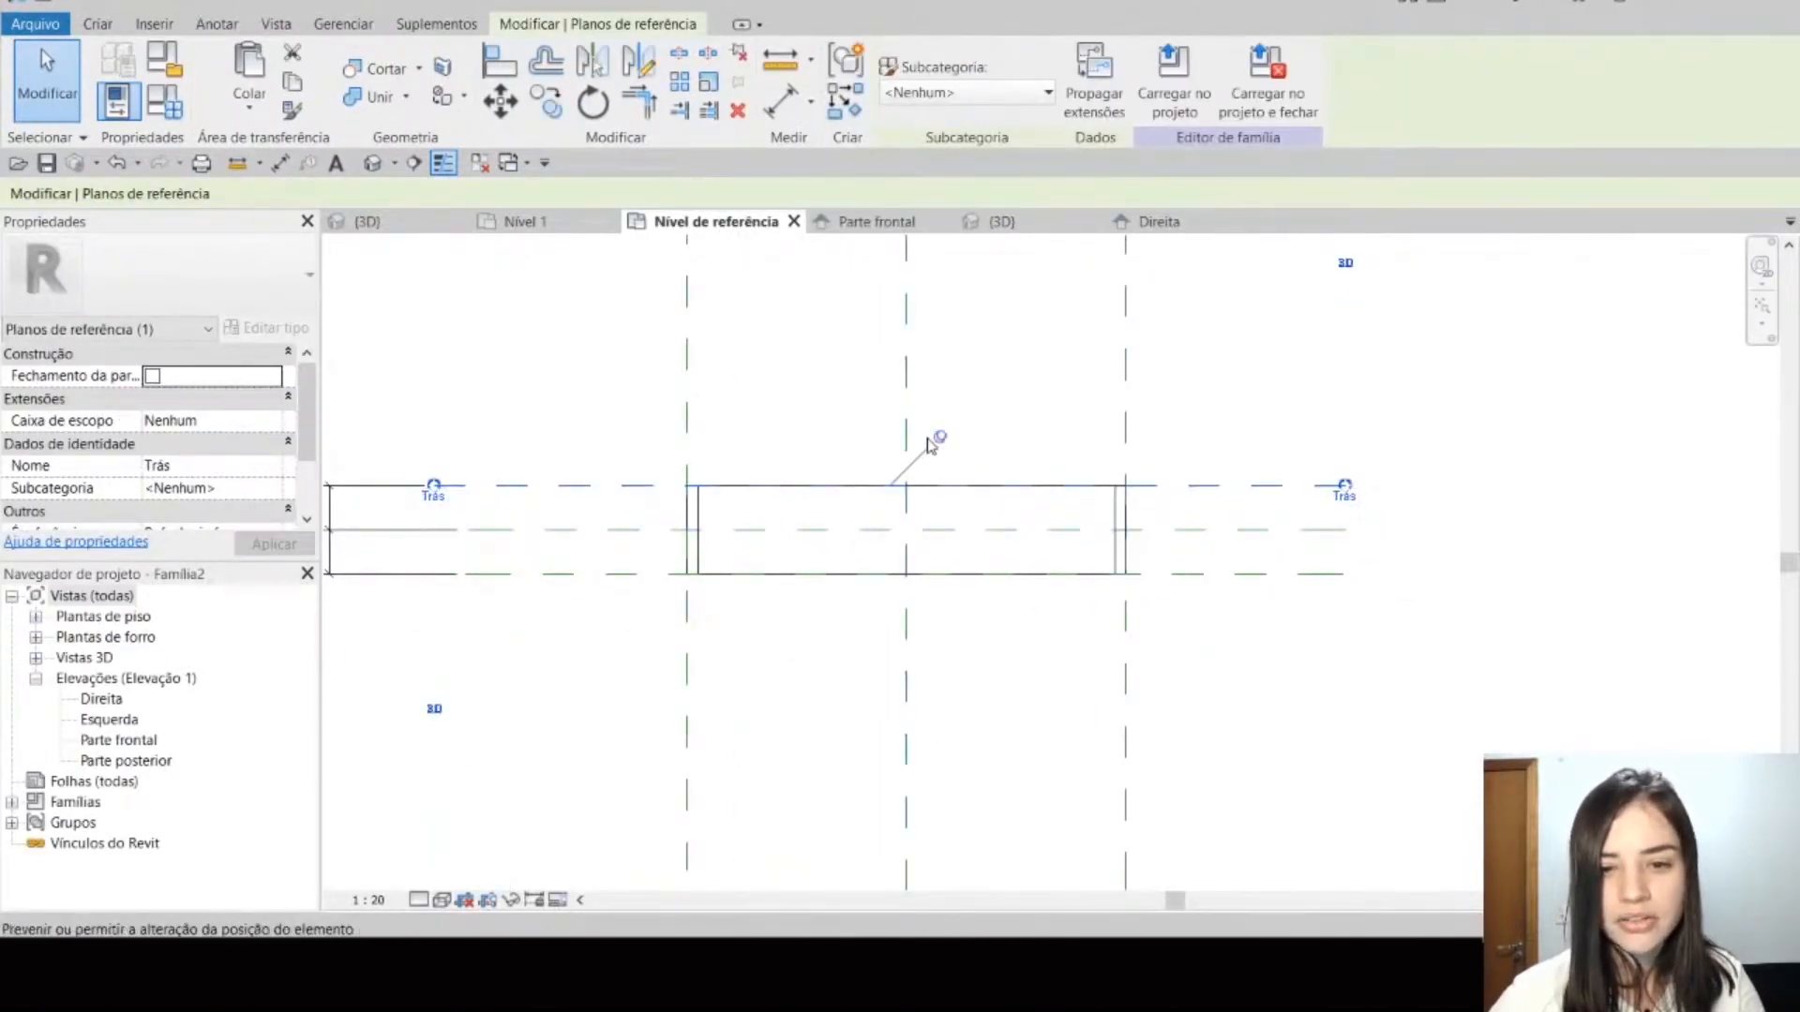
middle_click_drag(612, 611, 760, 609)
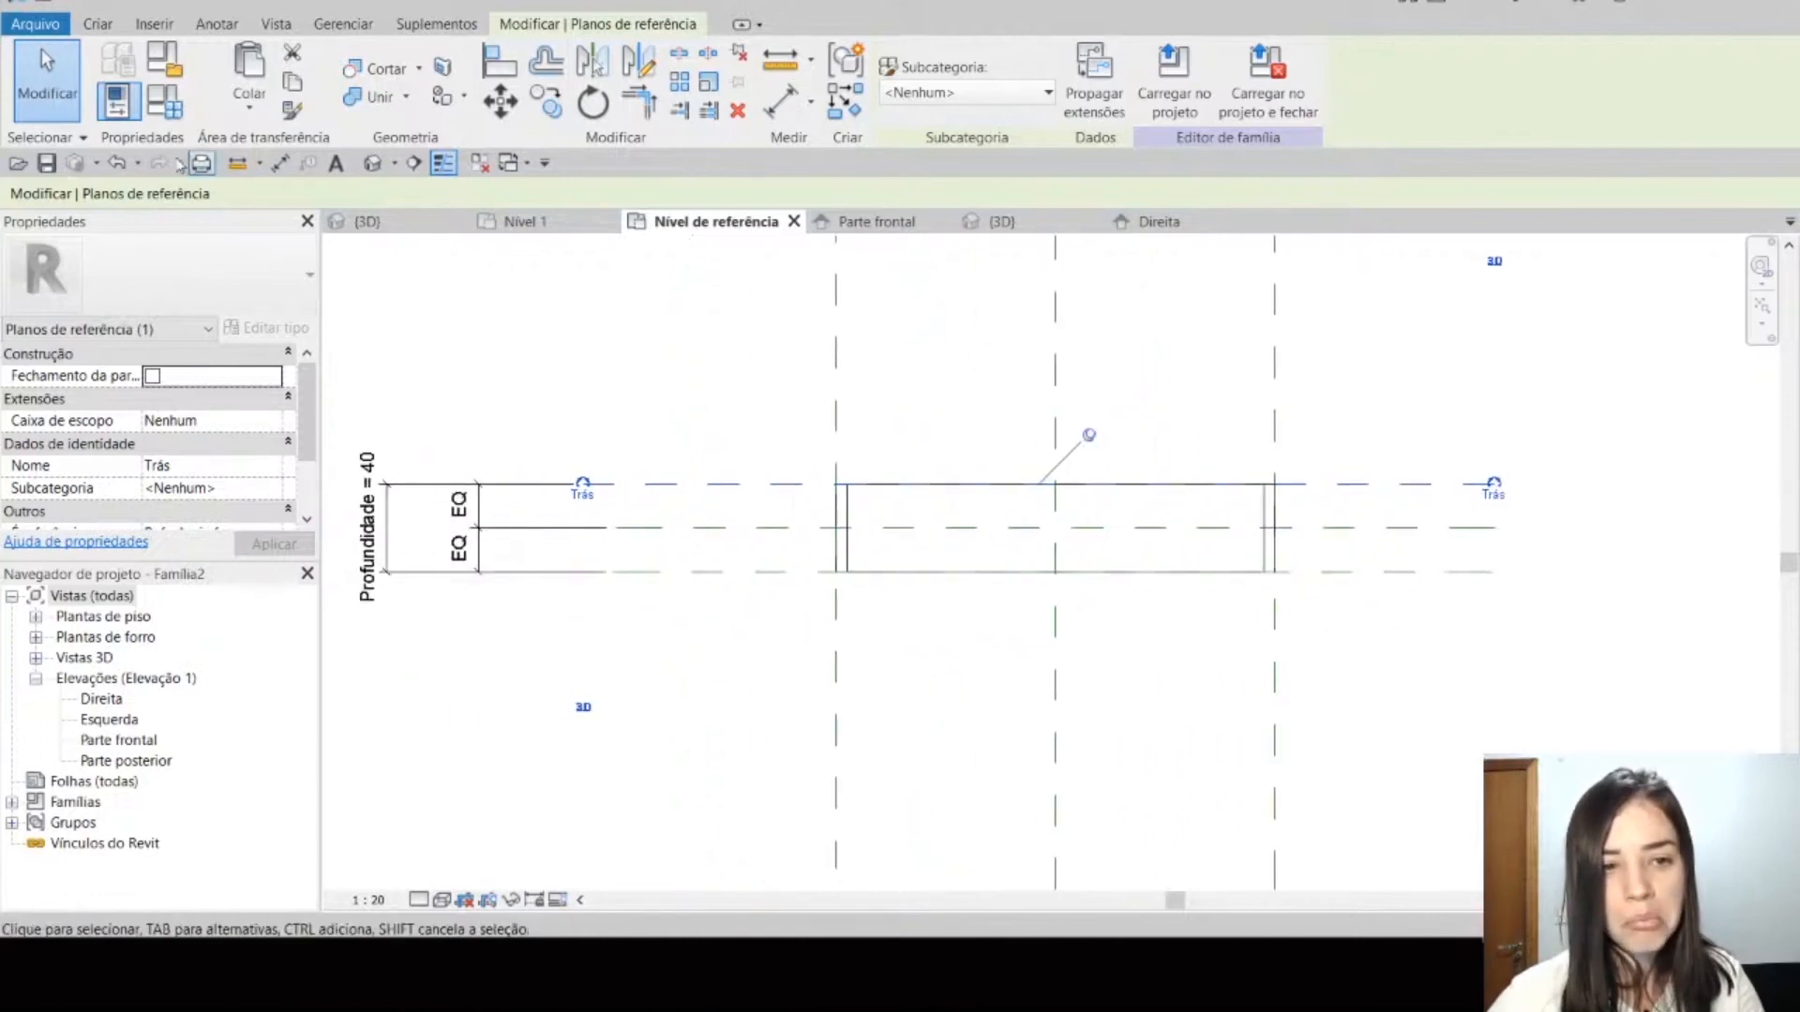
Step: Show the family in 3D and apply a Profundidade of 0.5 in its family types to test both niches
left_click(372, 163)
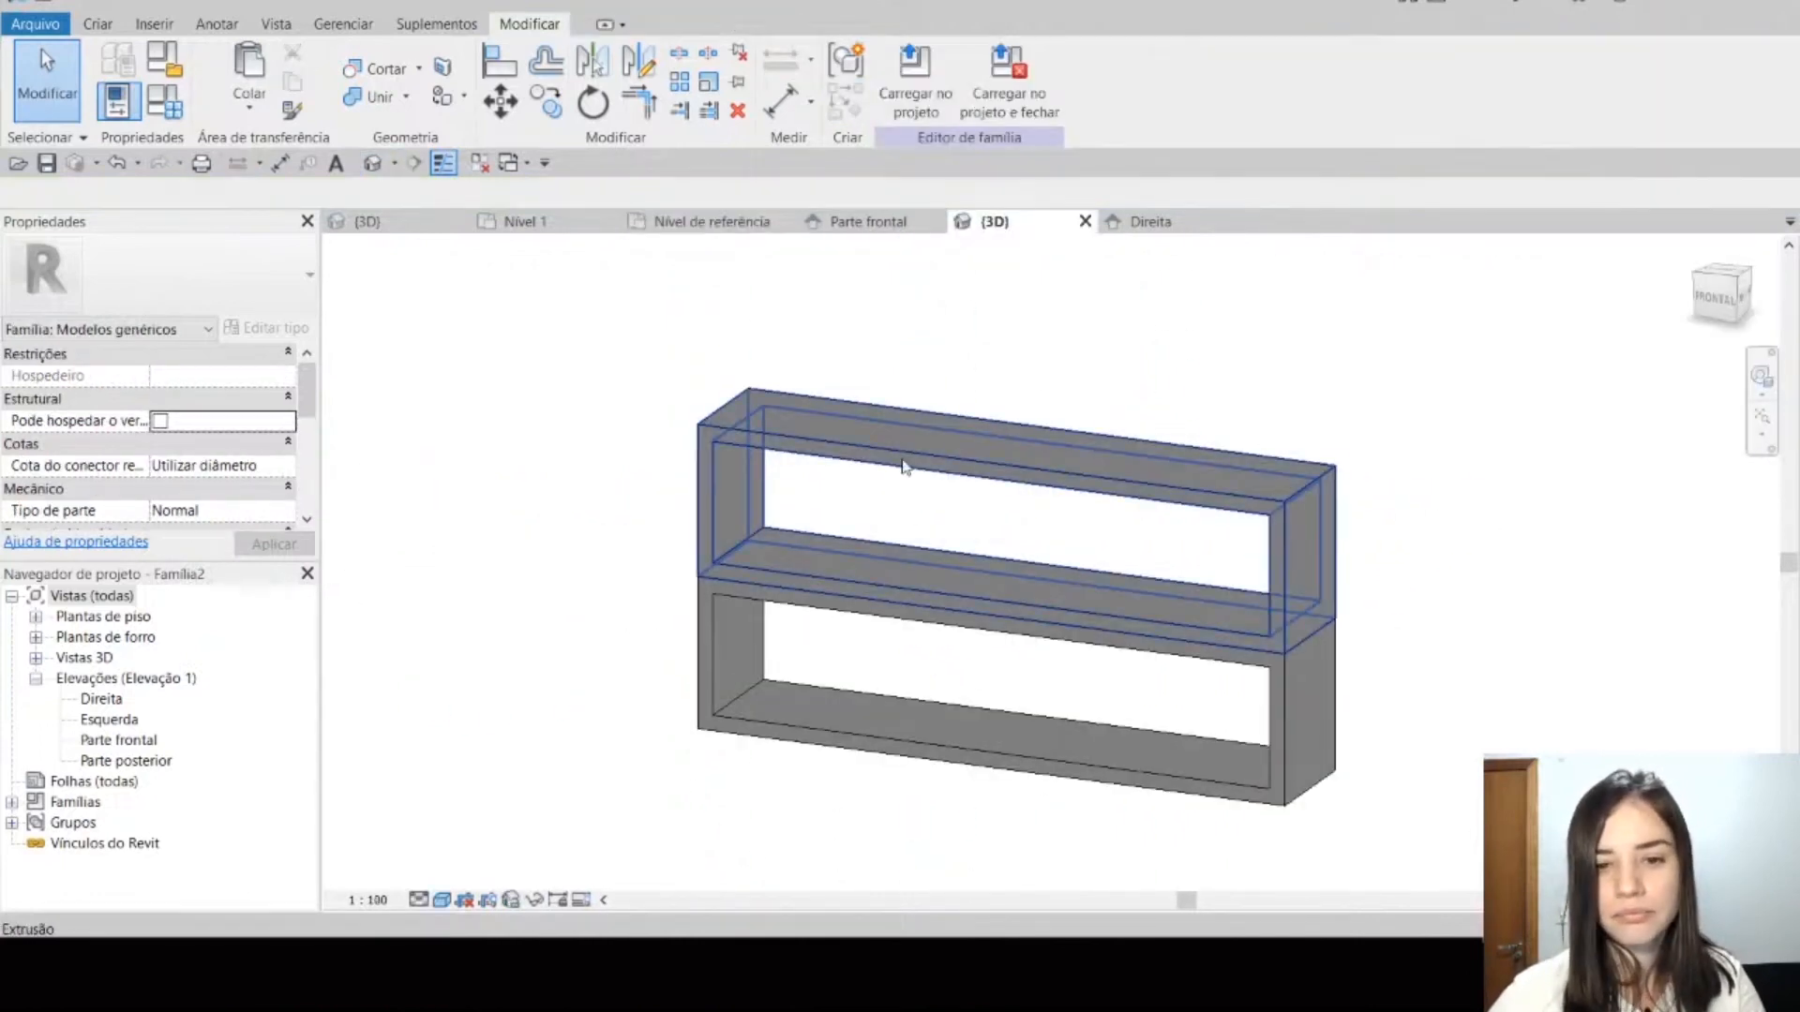
middle_click_drag(830, 492, 1000, 599, "shift")
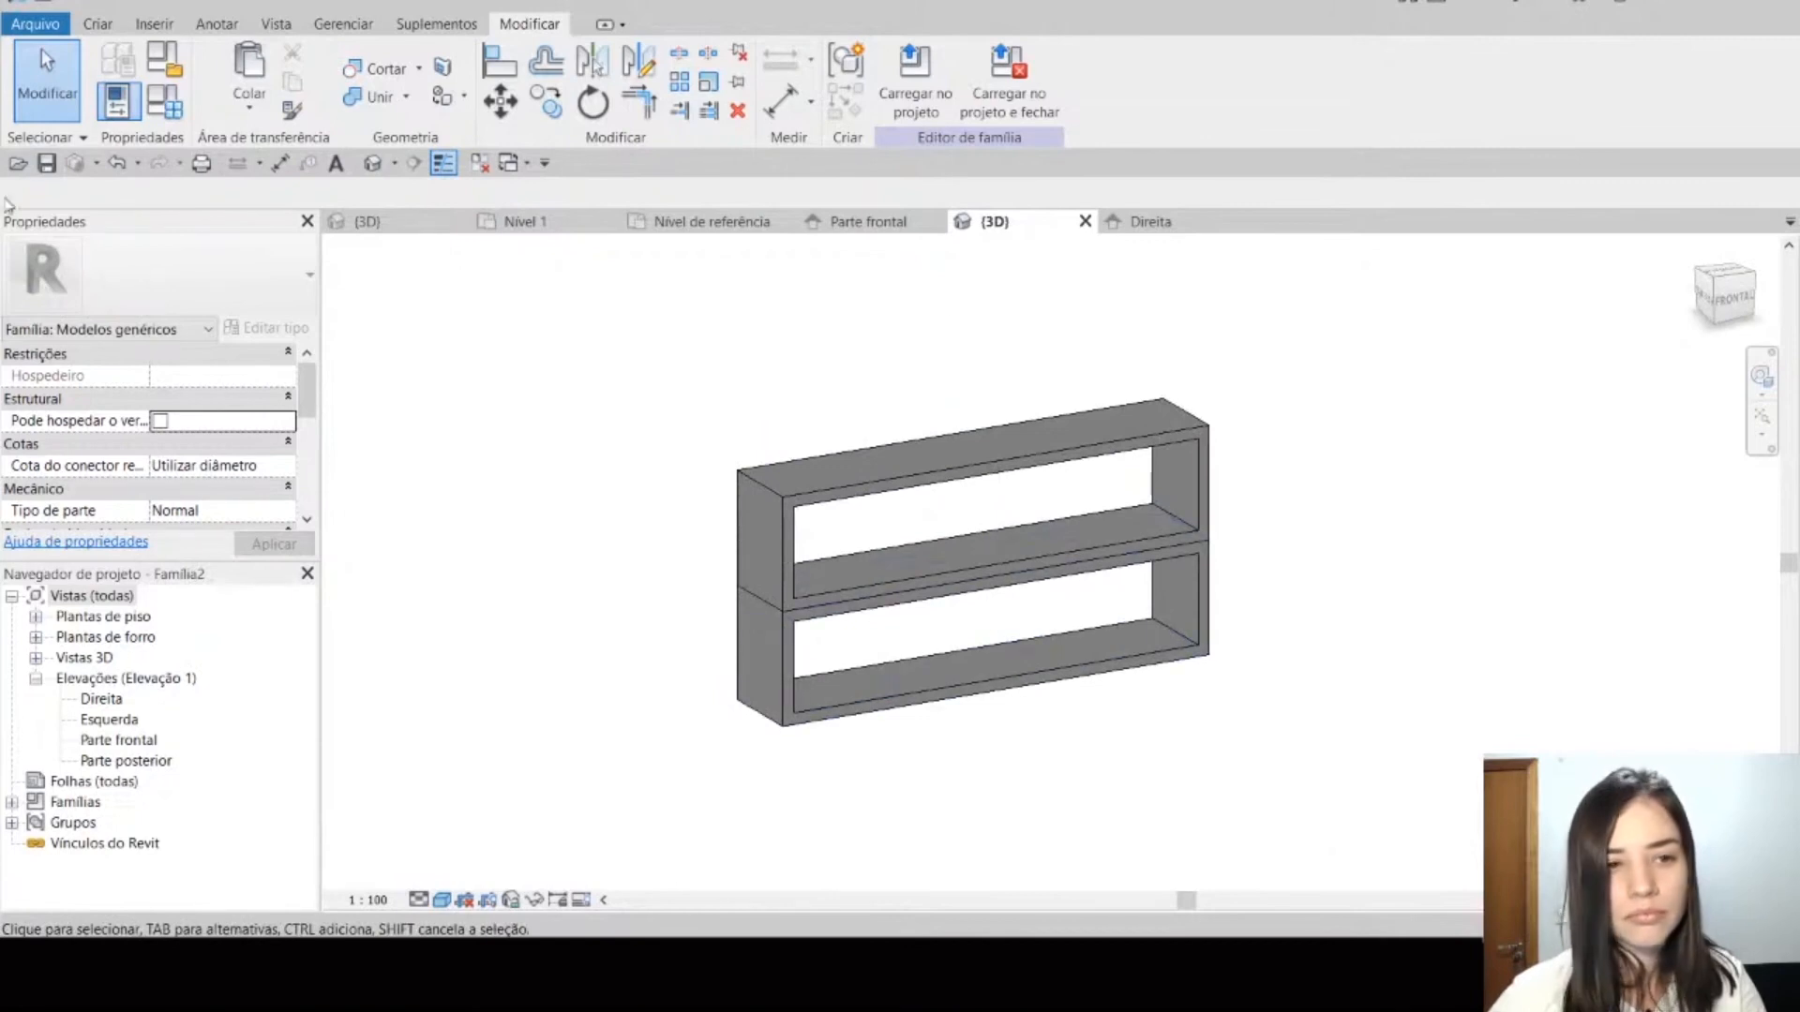
left_click(165, 100)
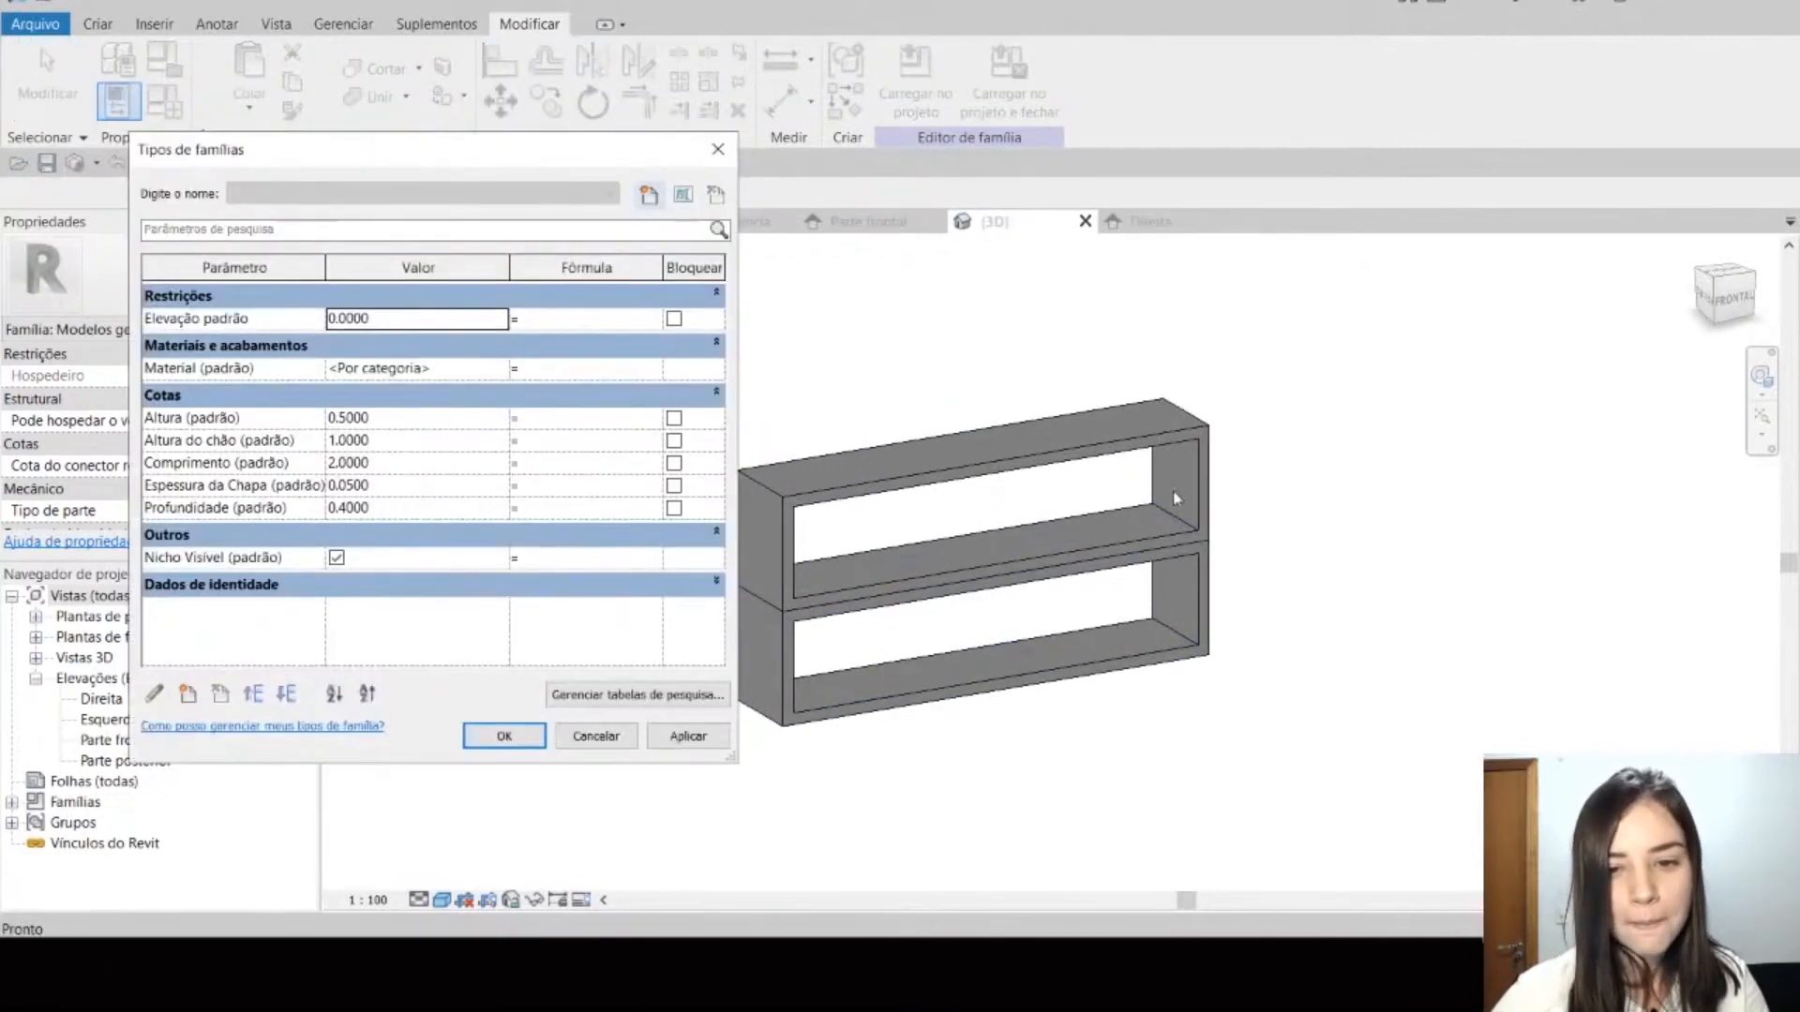
left_click(596, 736)
middle_click_drag(976, 767, 594, 518, "shift")
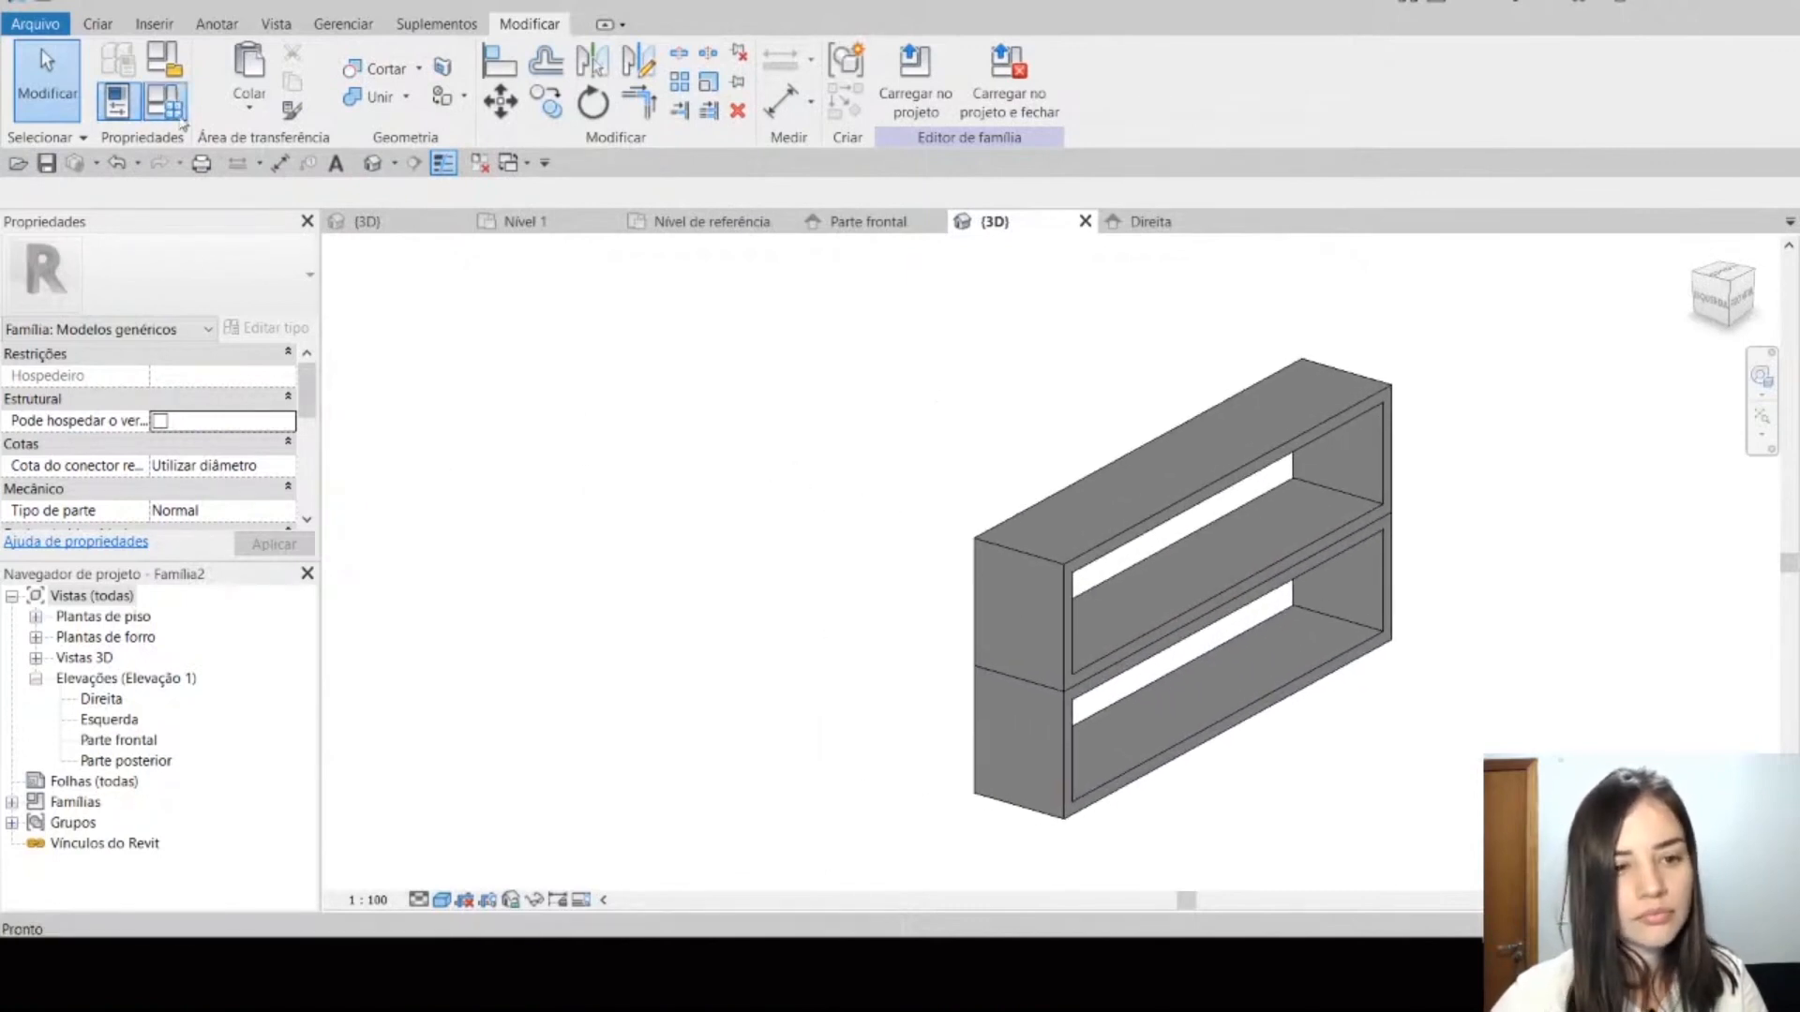
left_click(165, 101)
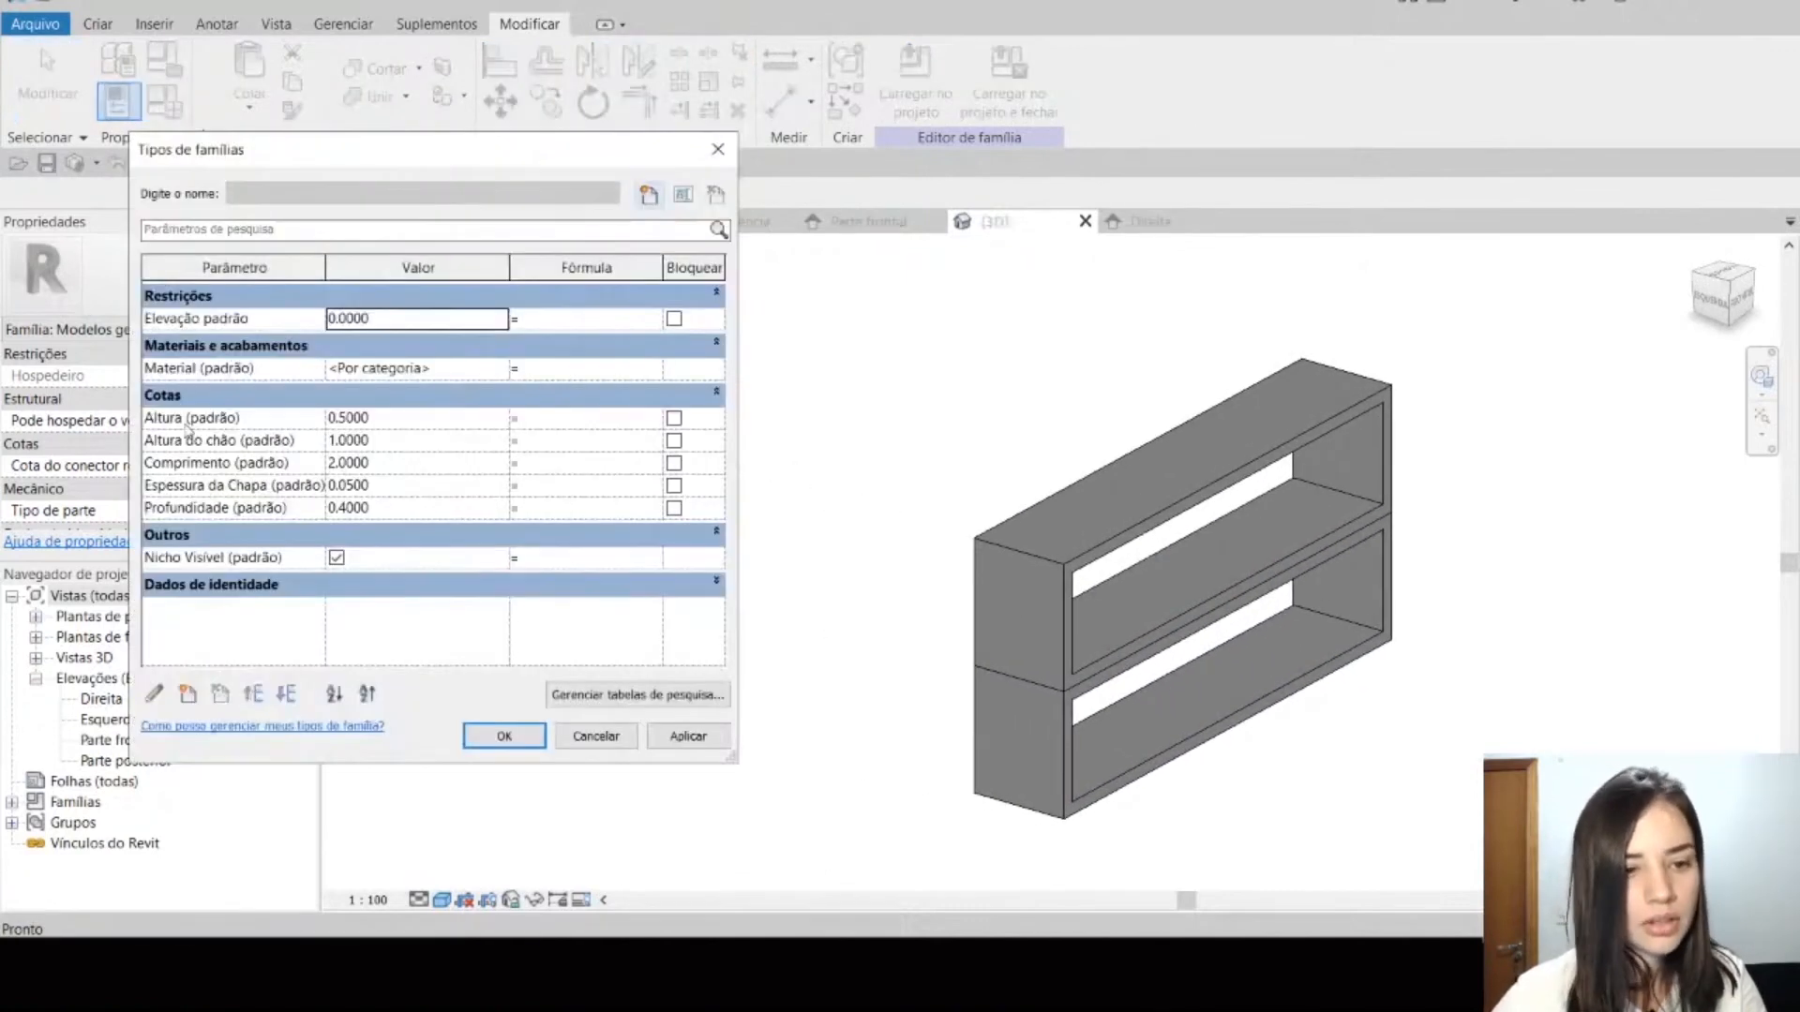
left_click(397, 509)
type("0.5")
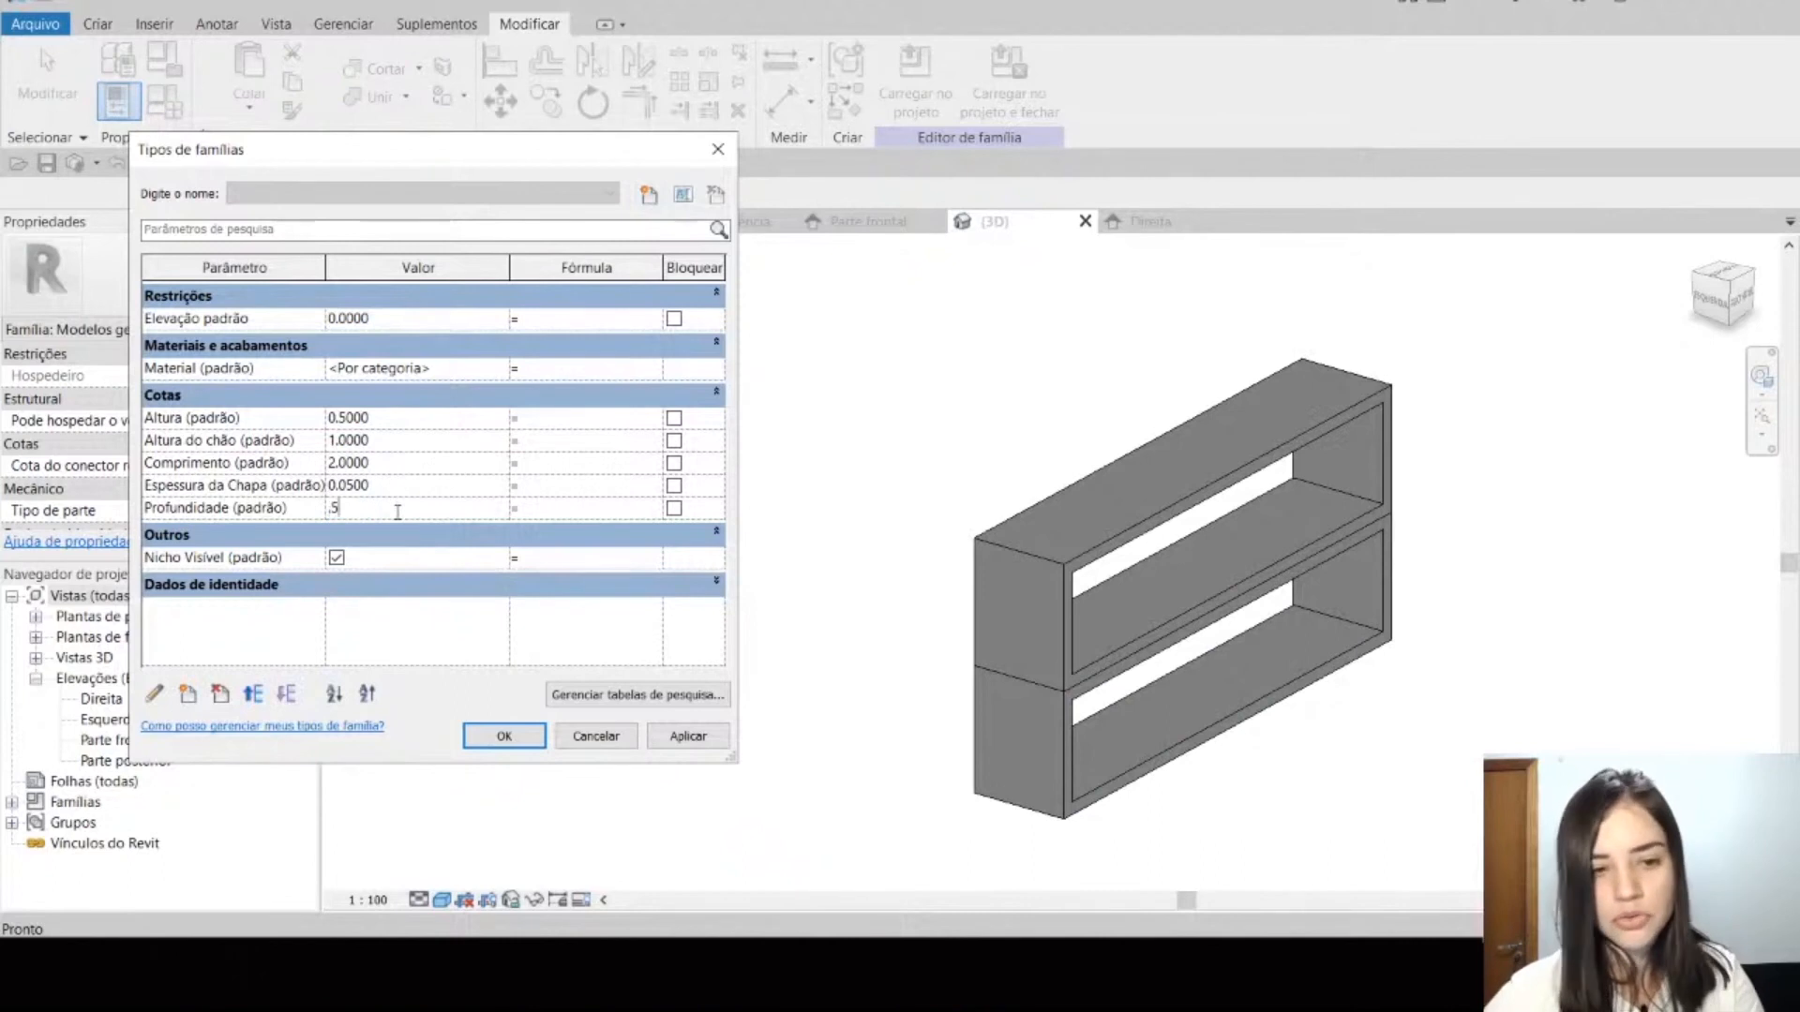
left_click(690, 737)
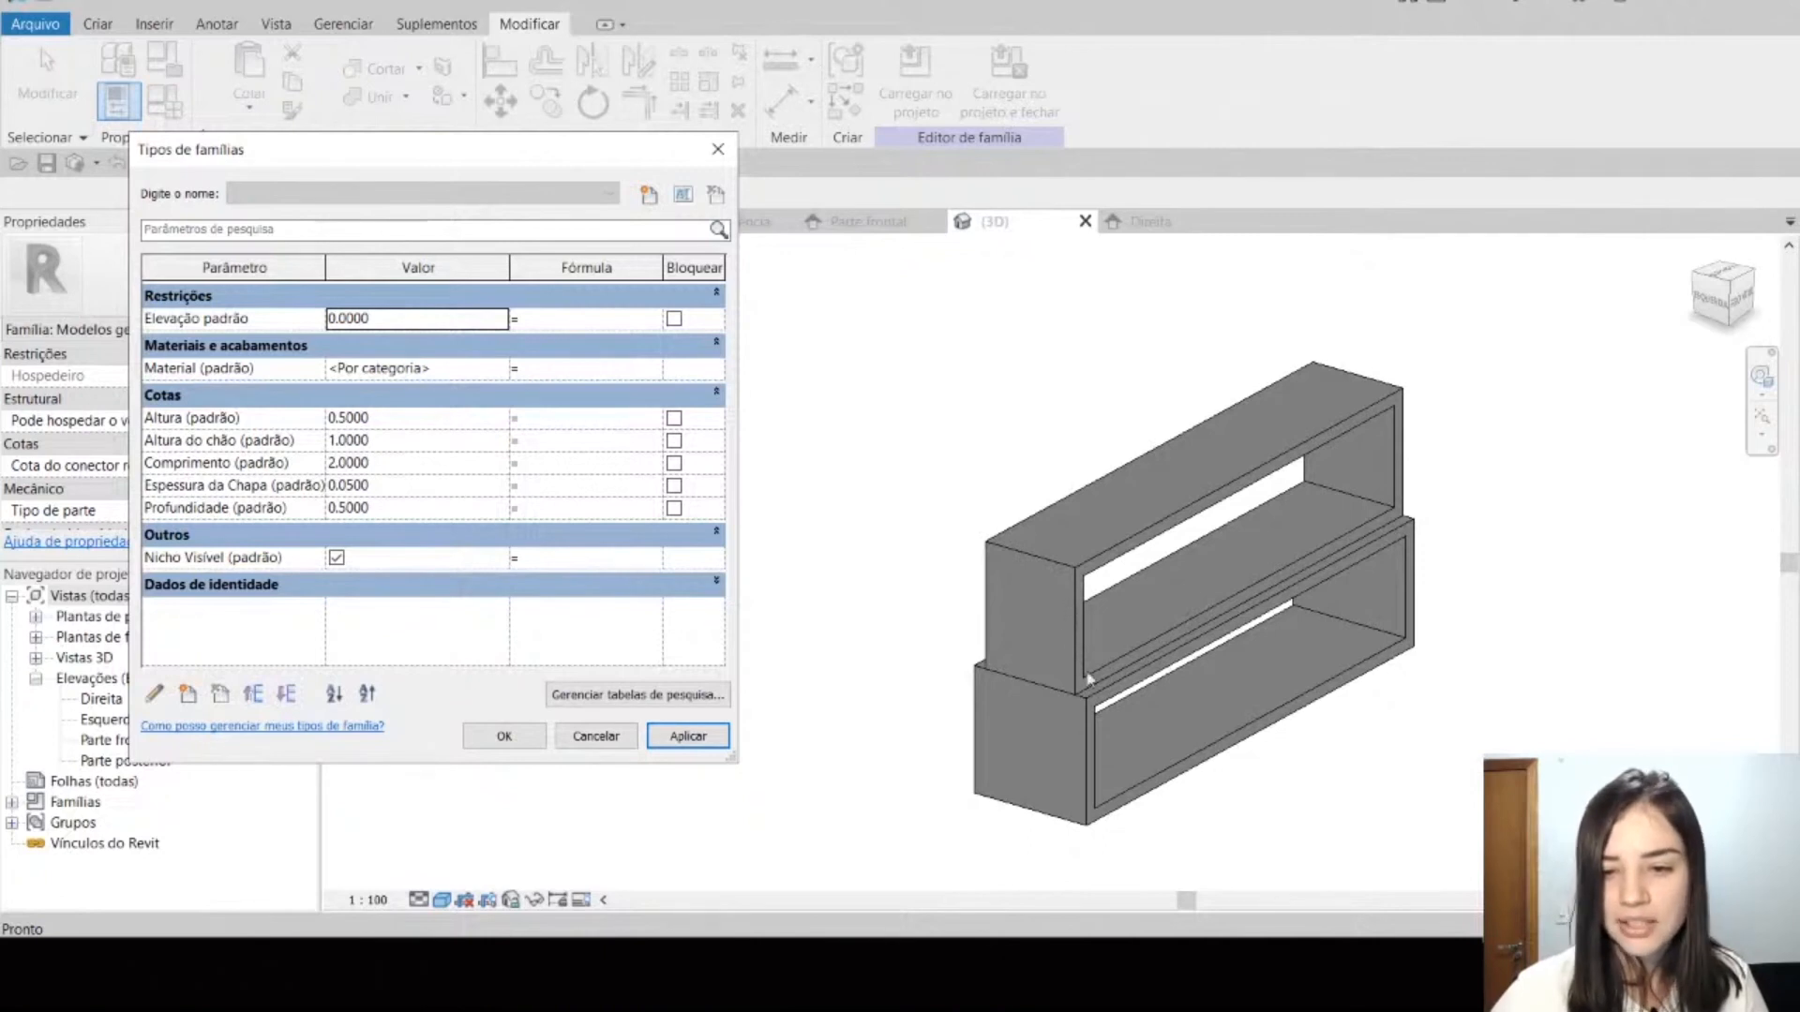
left_click(596, 737)
Step: Delete the upper niche extrusion and apply a Profundidade of 0.4 to the remaining shelf in the family types
left_click(1090, 564)
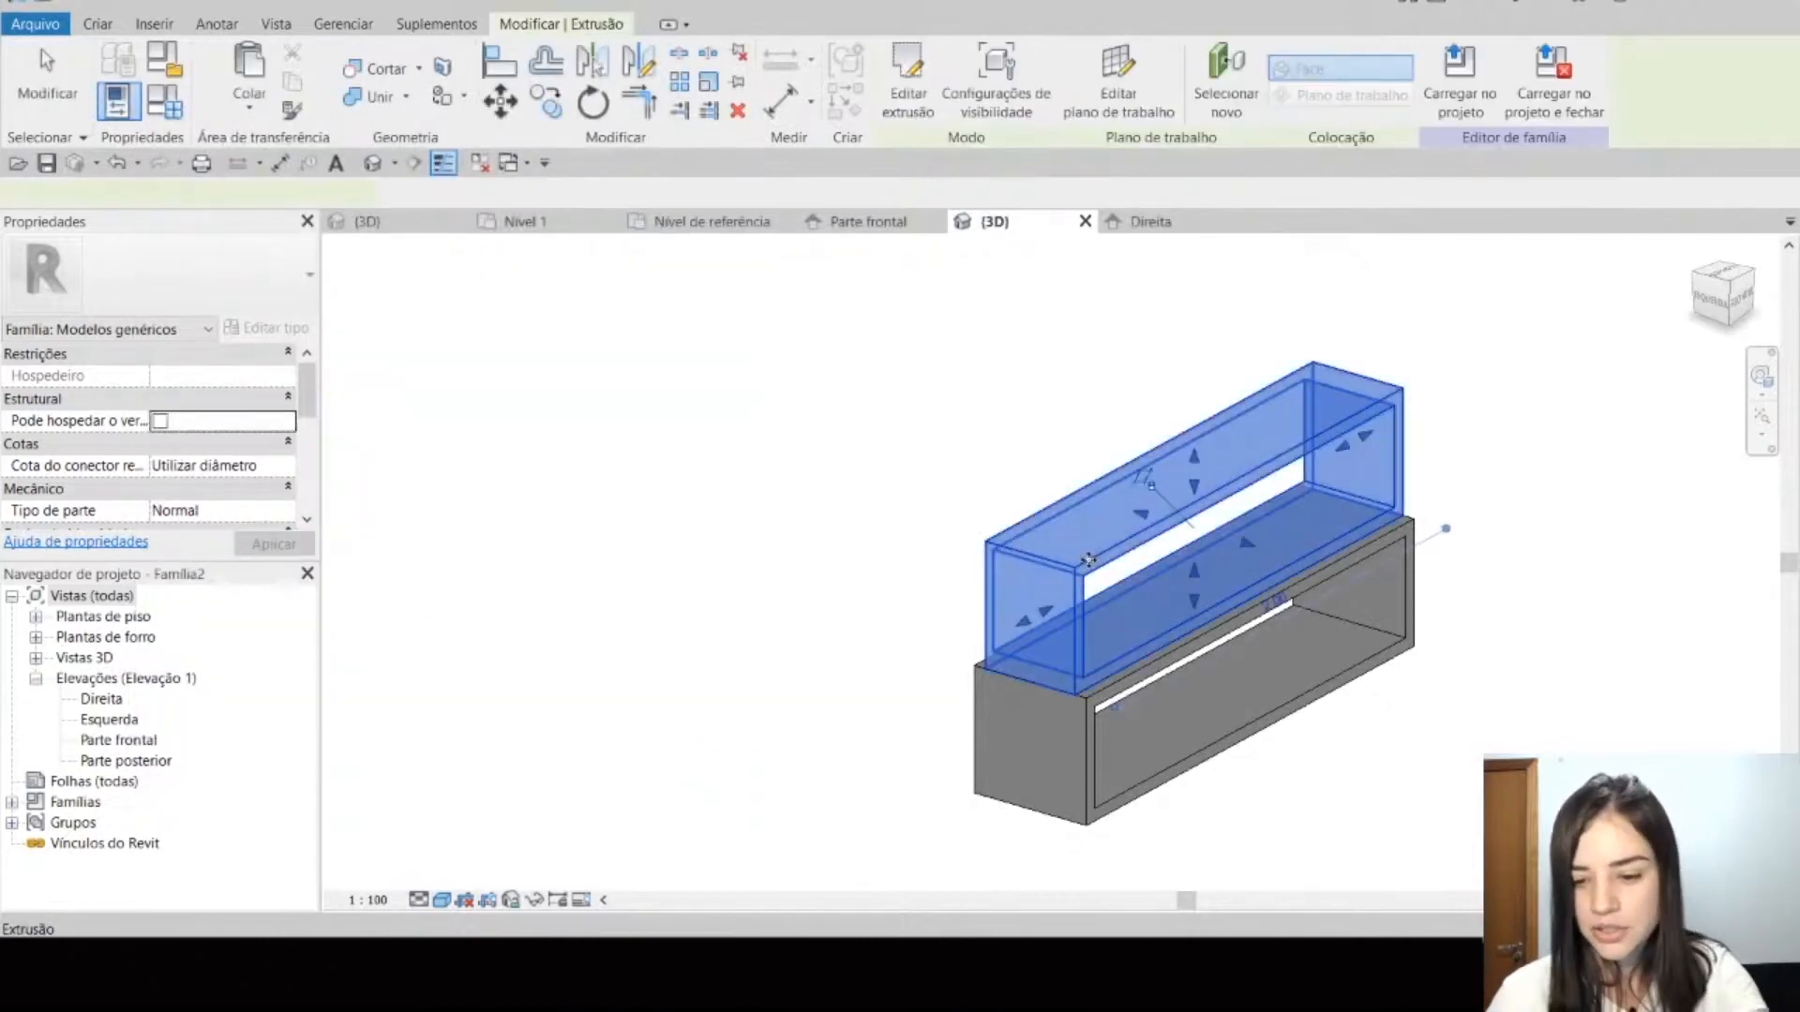
key("Delete")
left_click(165, 100)
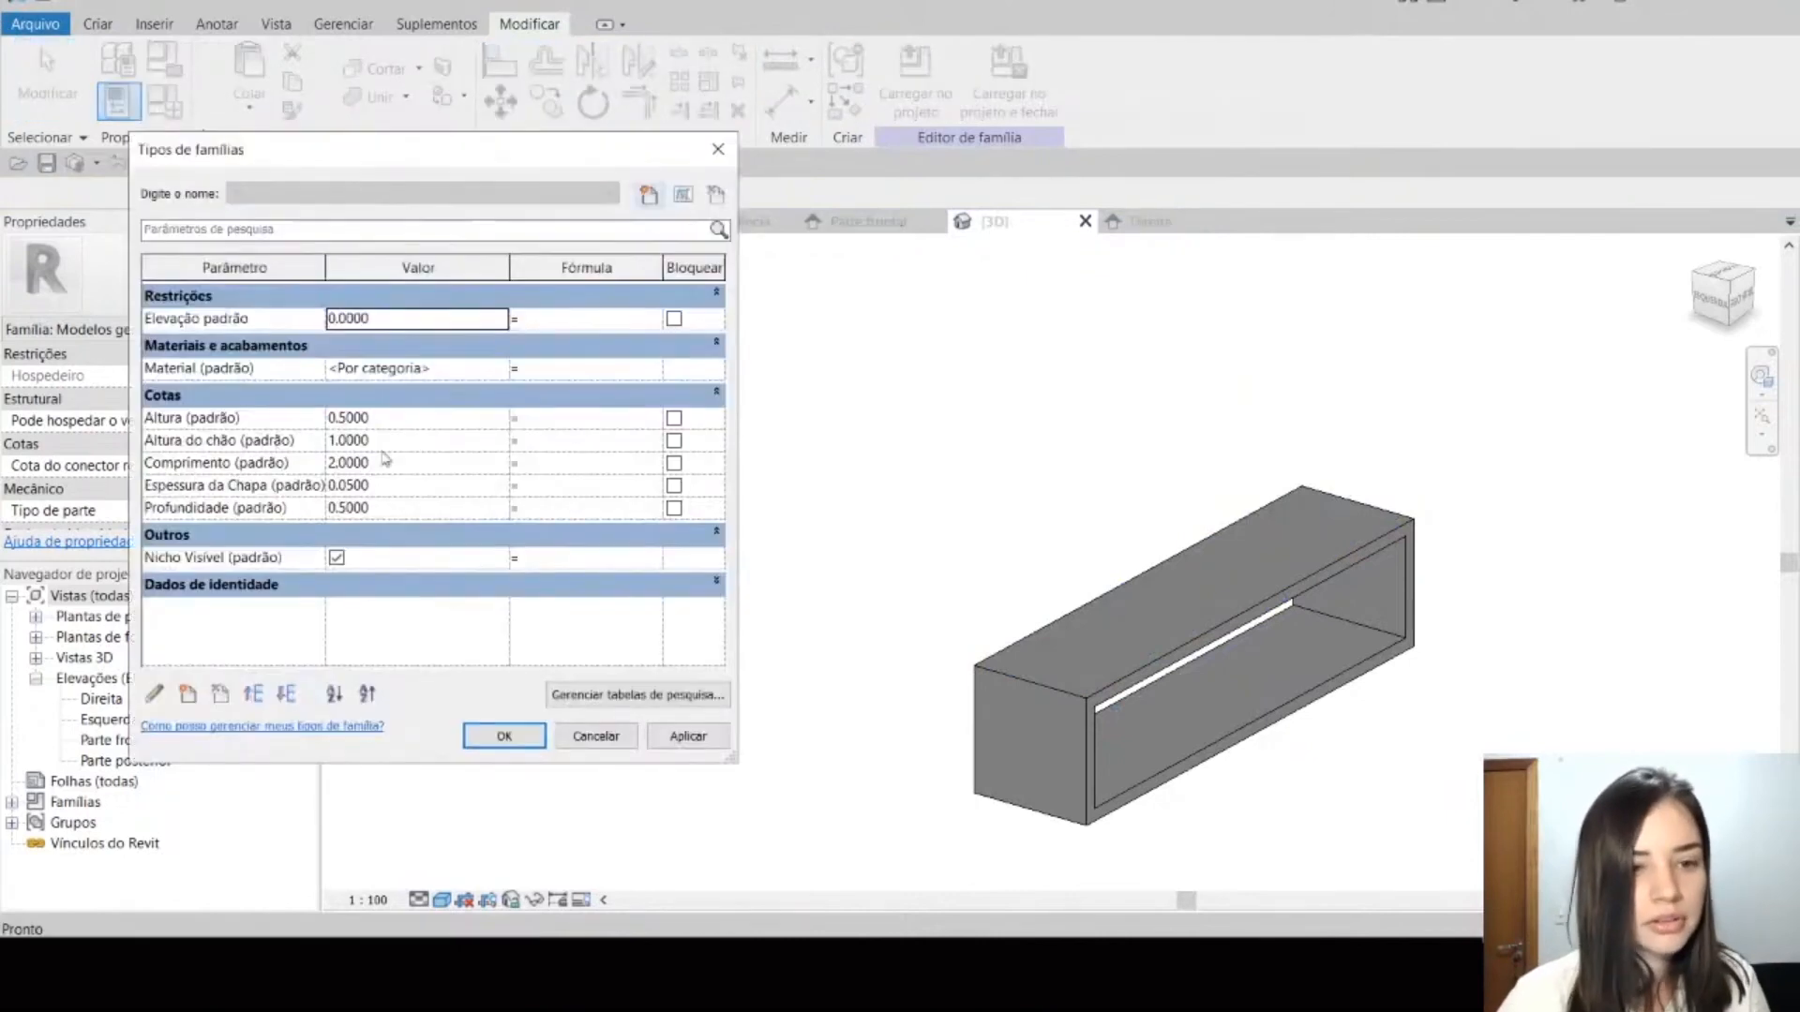
left_click(420, 488)
left_click(423, 508)
key("Tab")
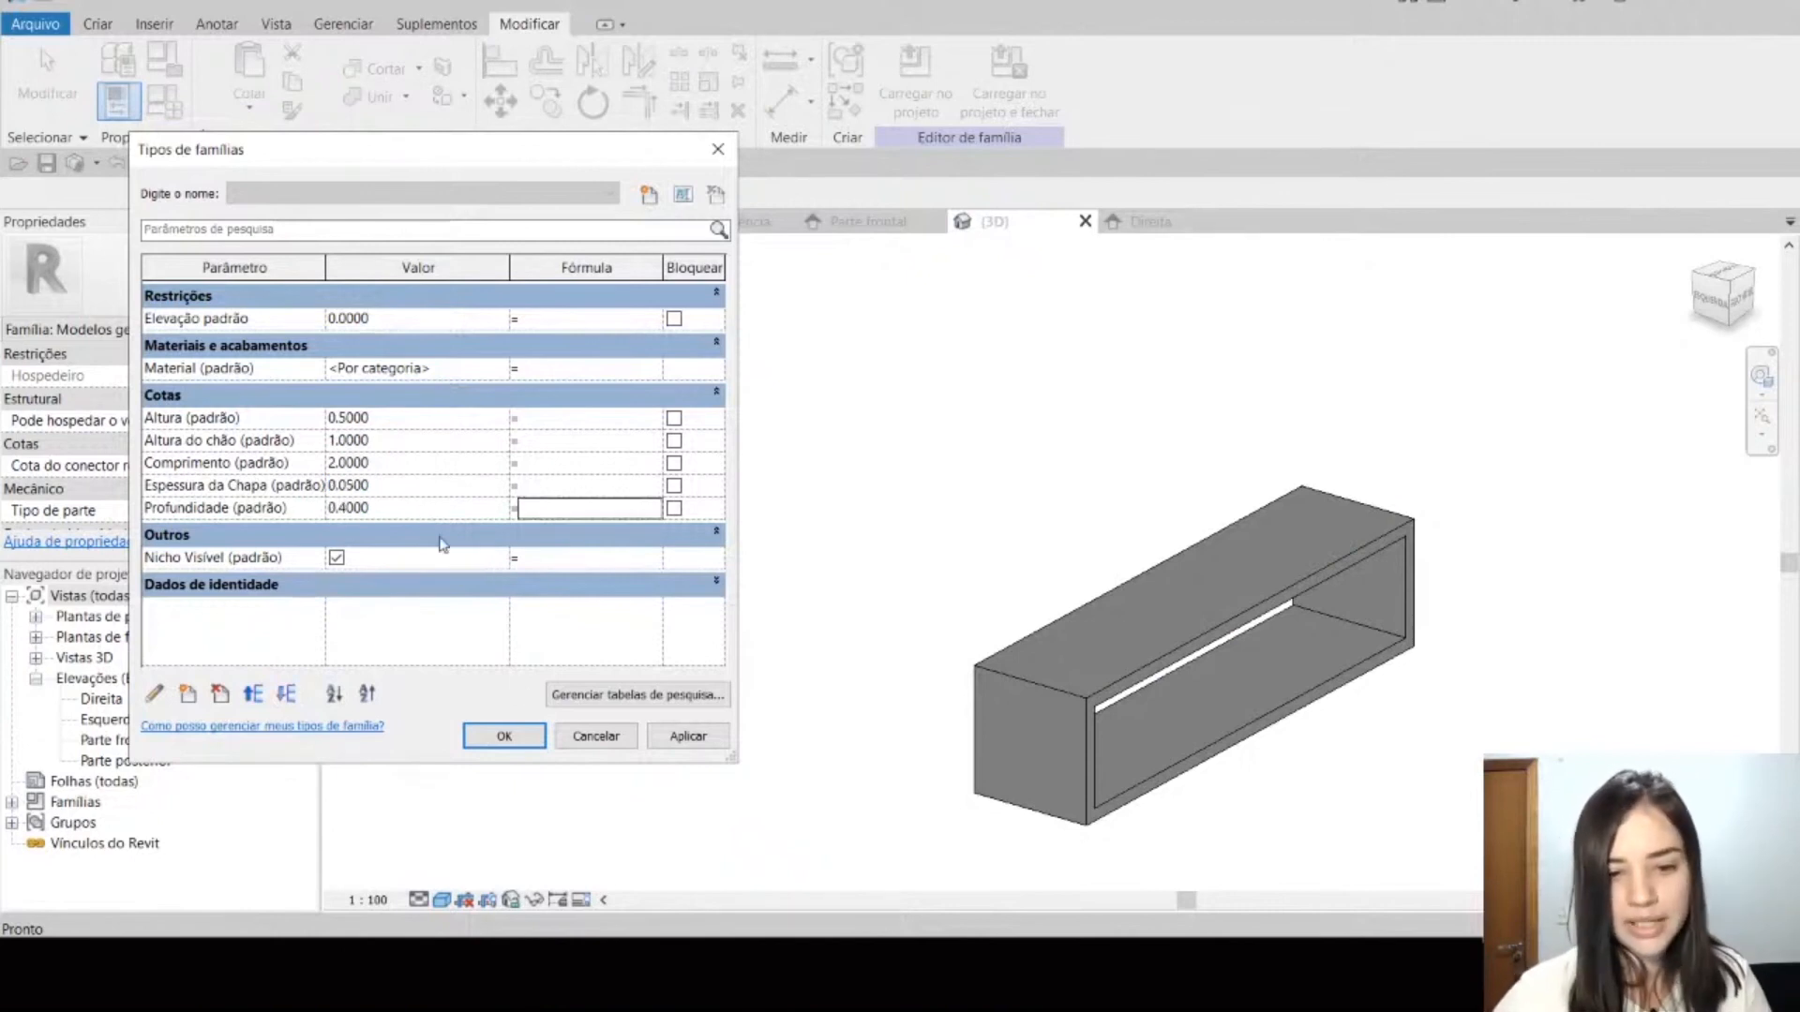
left_click(690, 735)
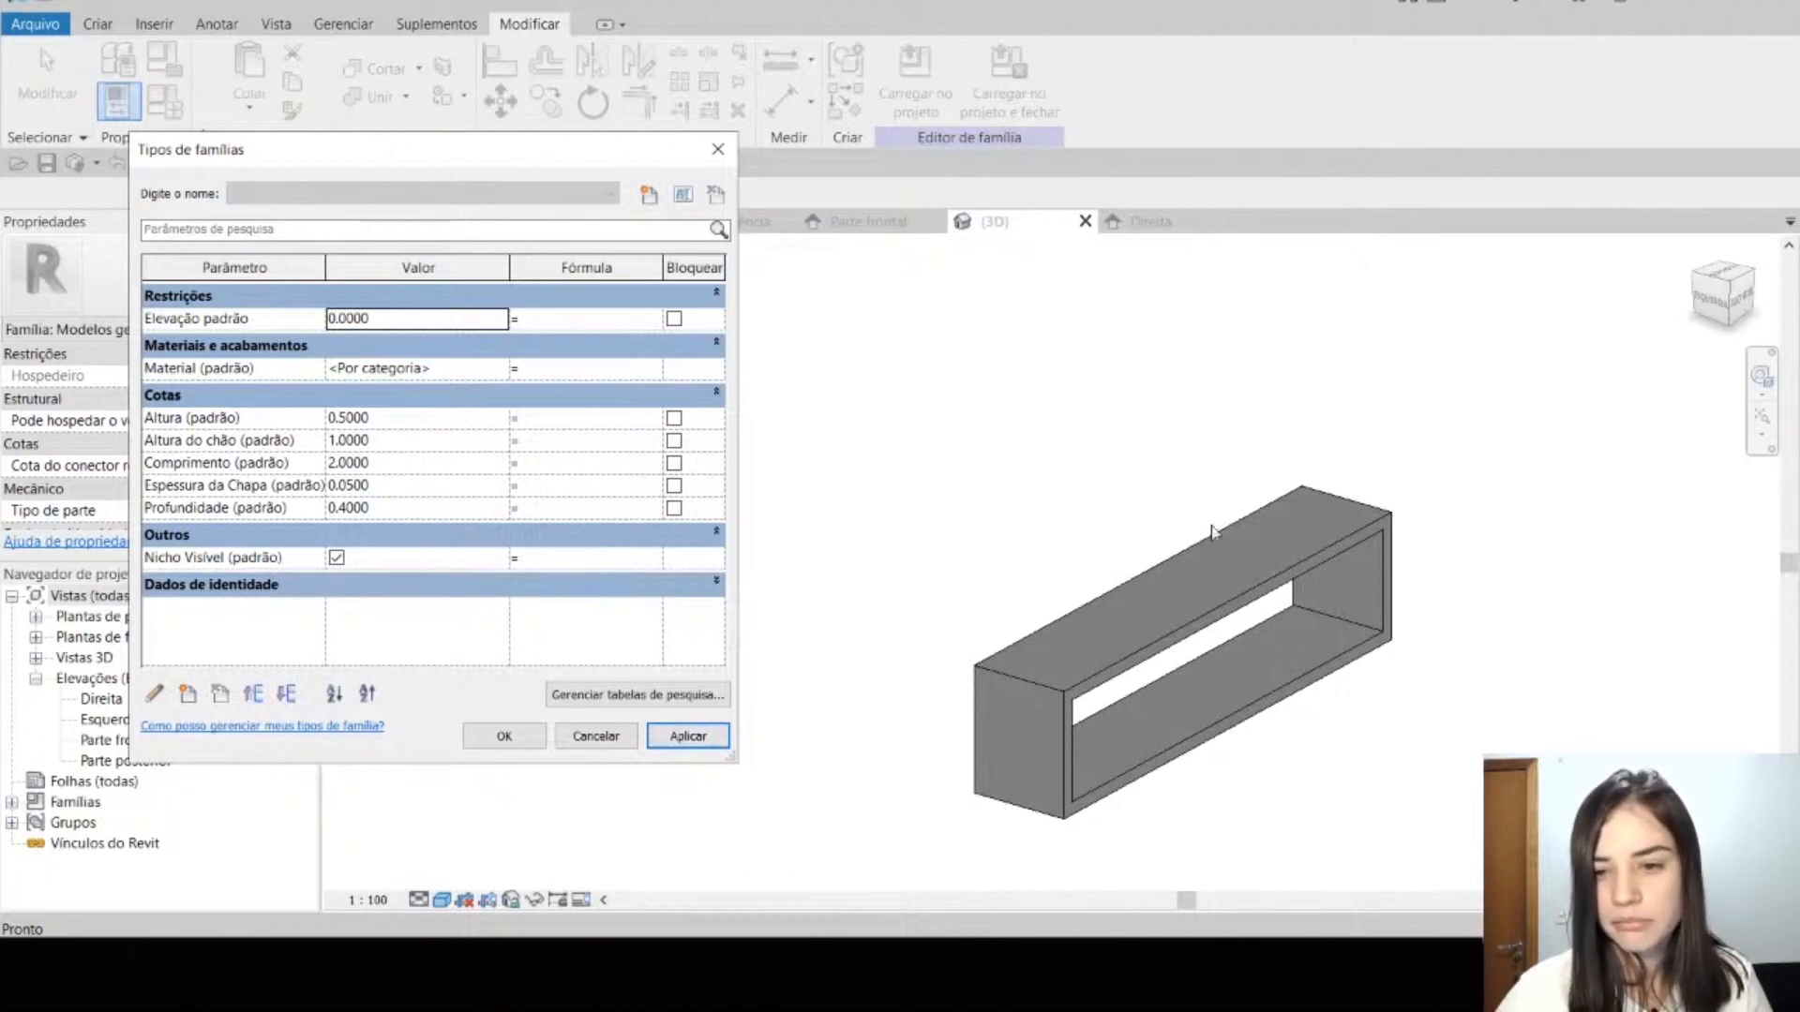
Step: Set the family's Profundidade parameter back to 0.5 and apply it to the single shelf
left_click(496, 508)
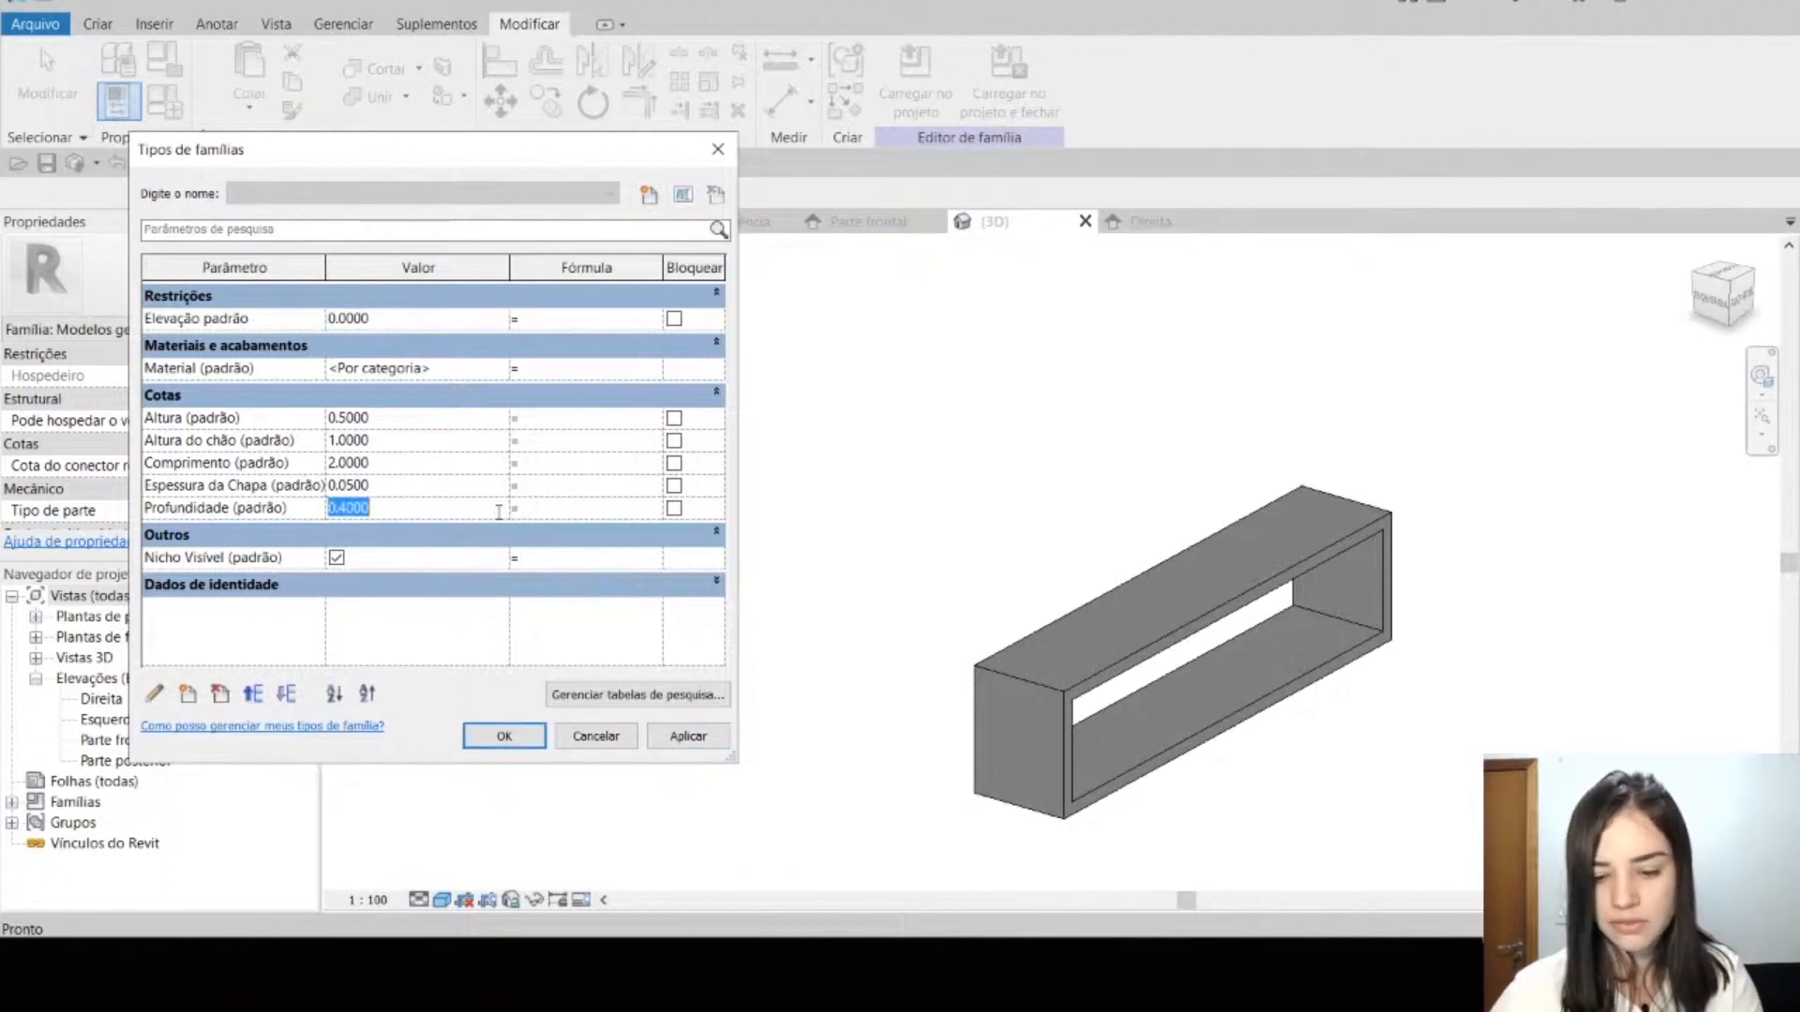
key("Tab")
left_click(688, 735)
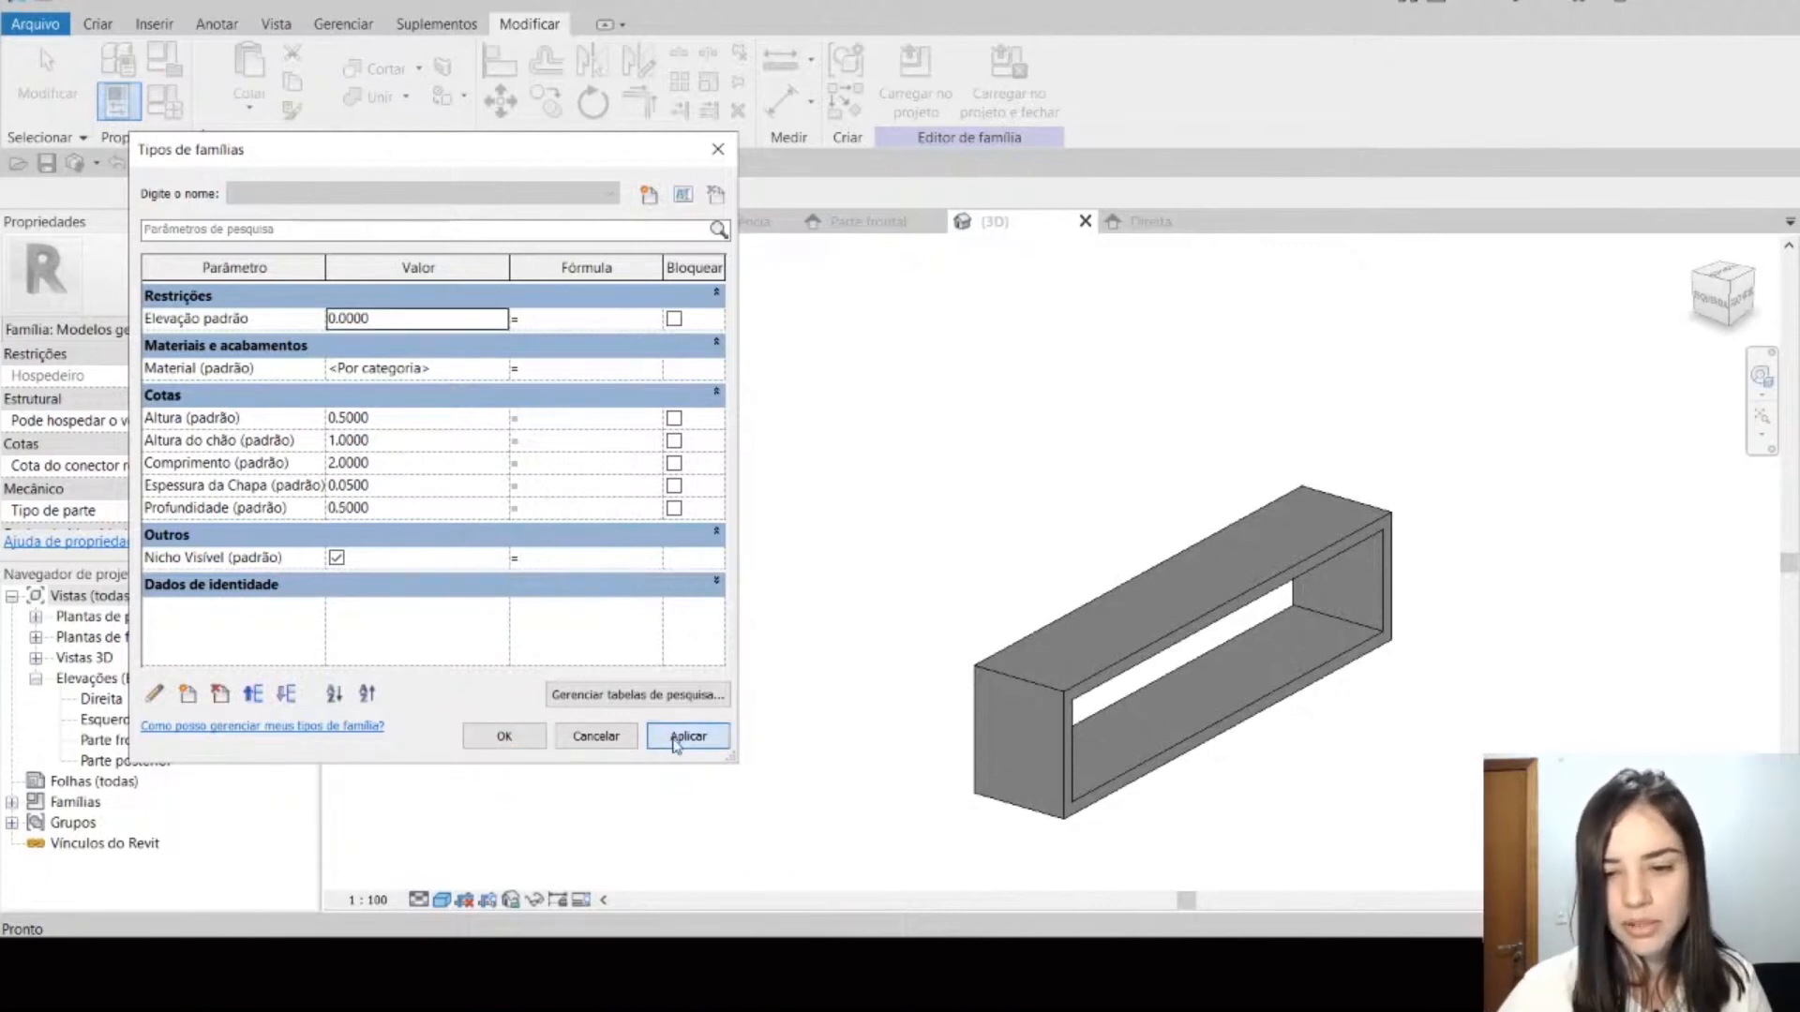
Step: Close the family types, dismiss the save reminder and load the shelf family into the project, replacing its existing version
left_click(604, 738)
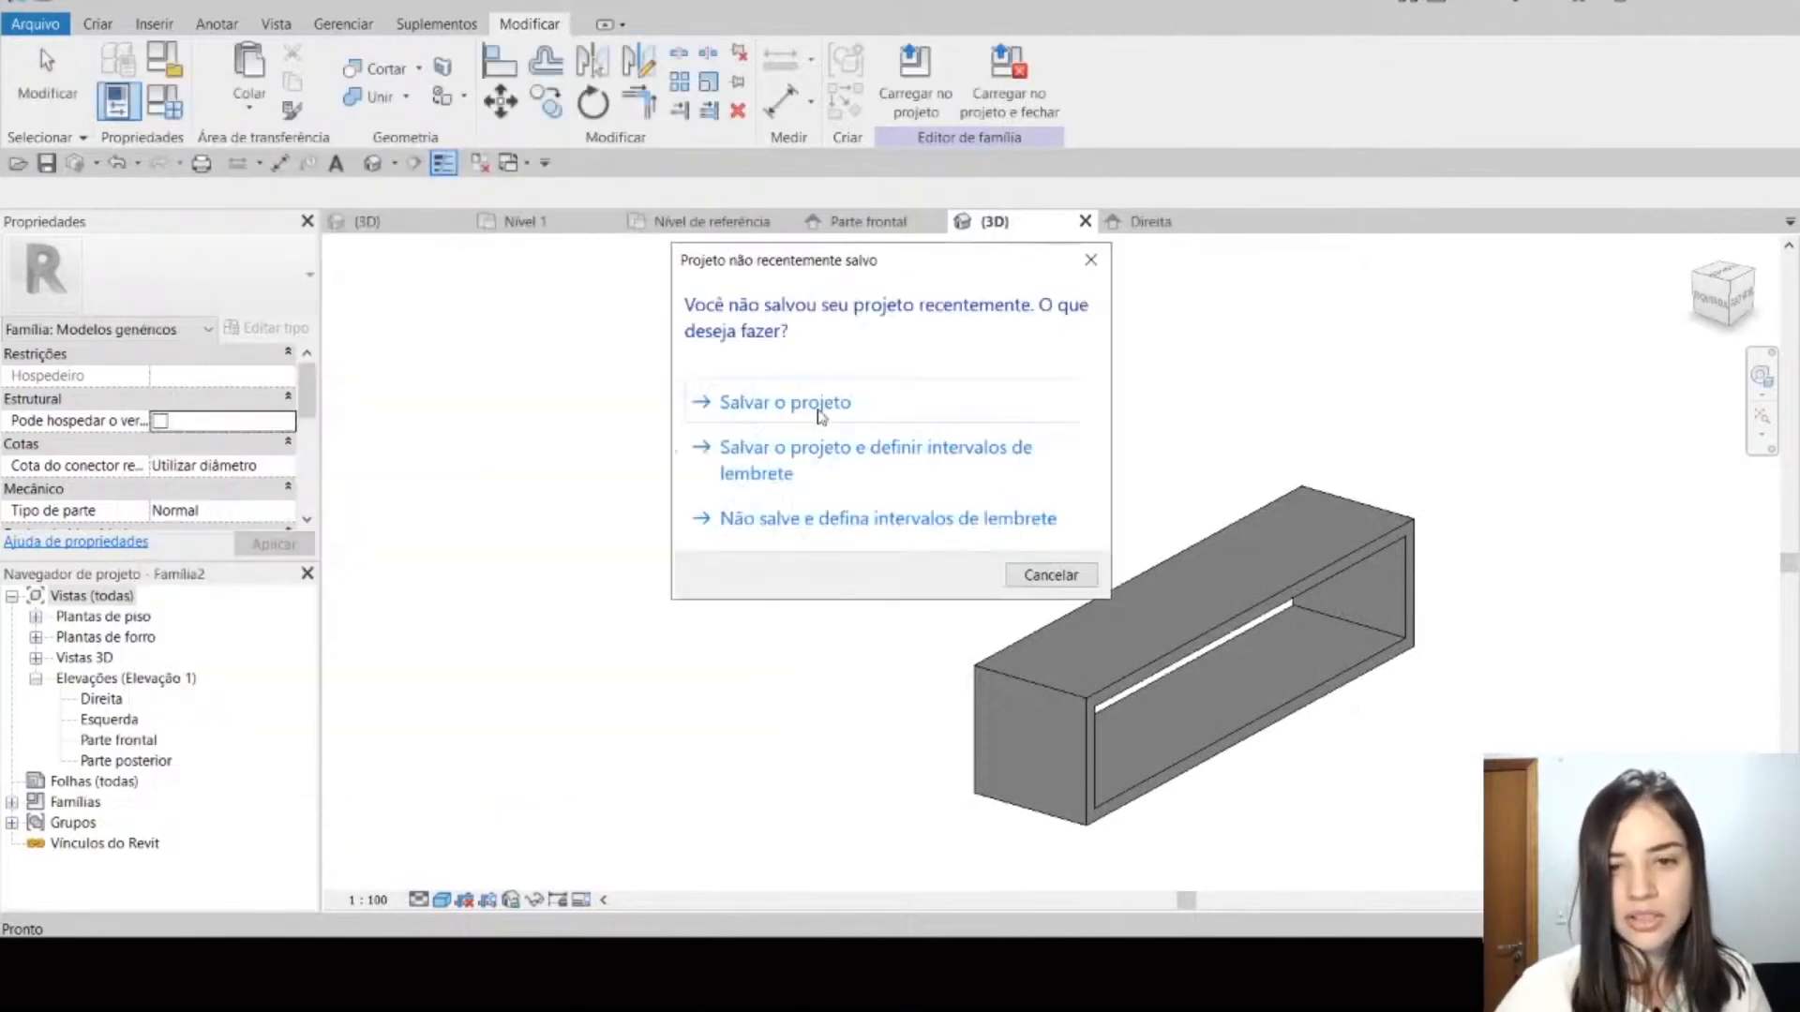
left_click(1049, 575)
left_click(913, 80)
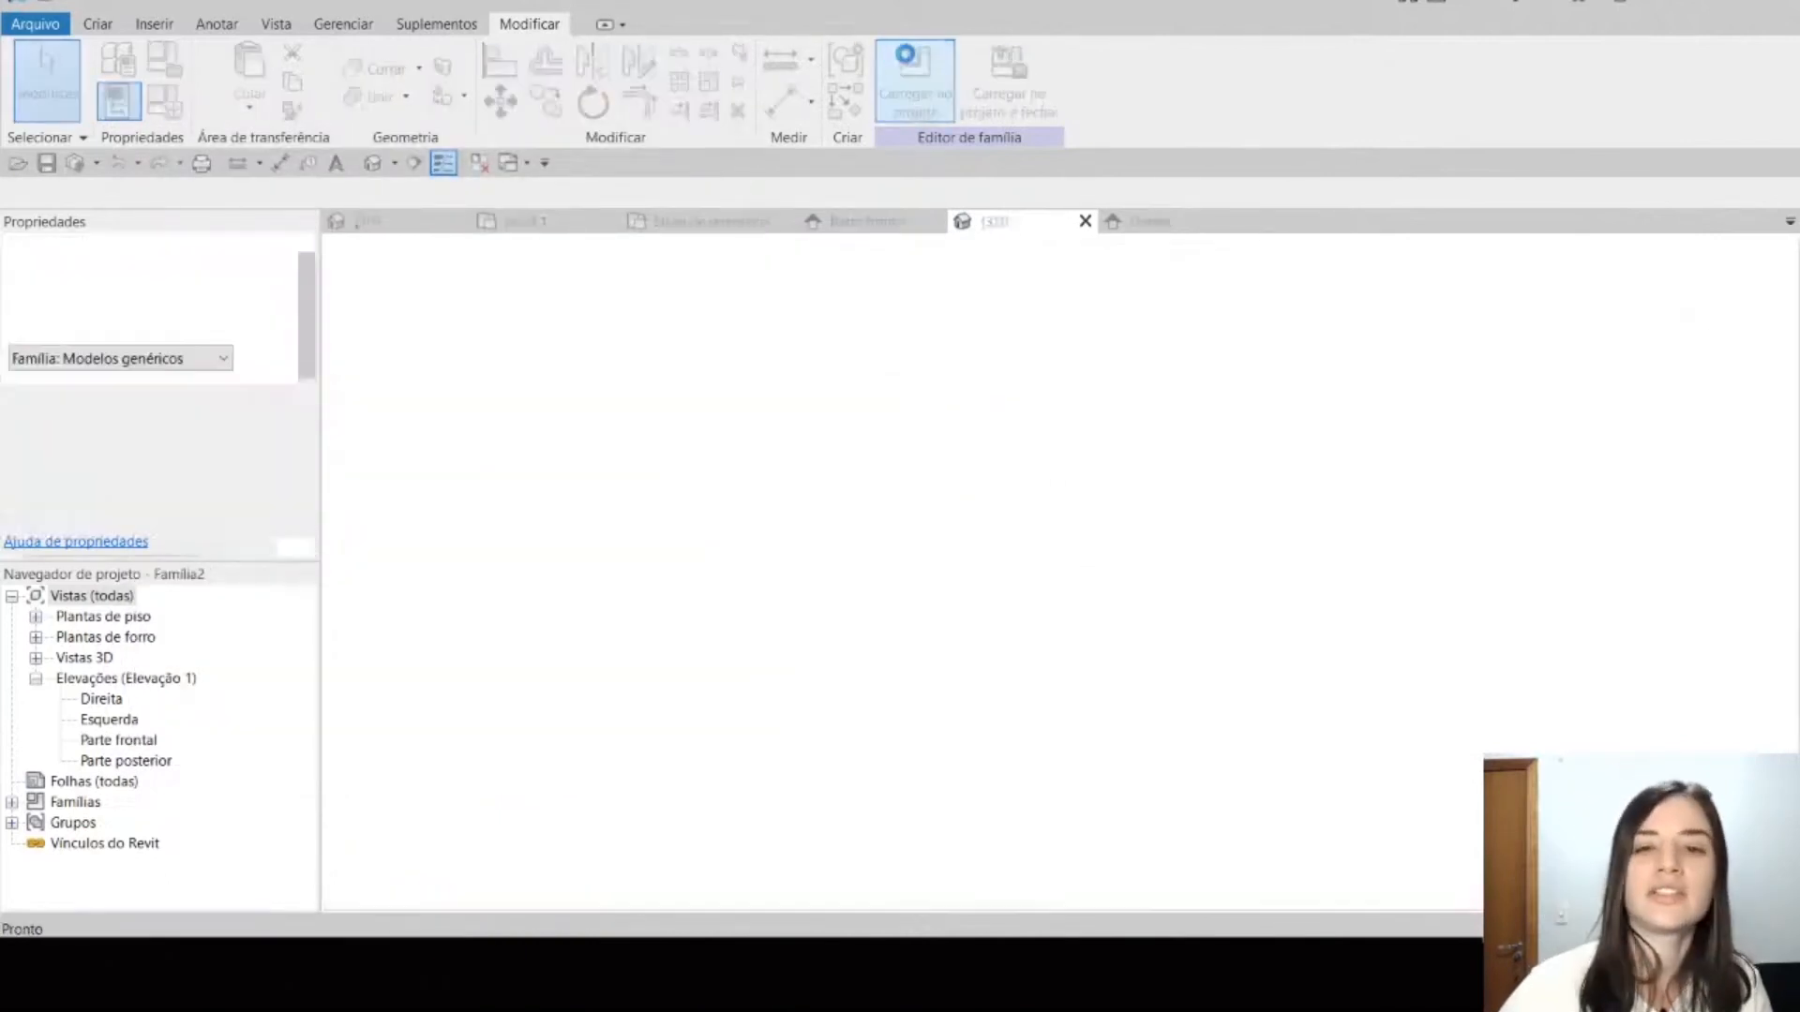
left_click(853, 459)
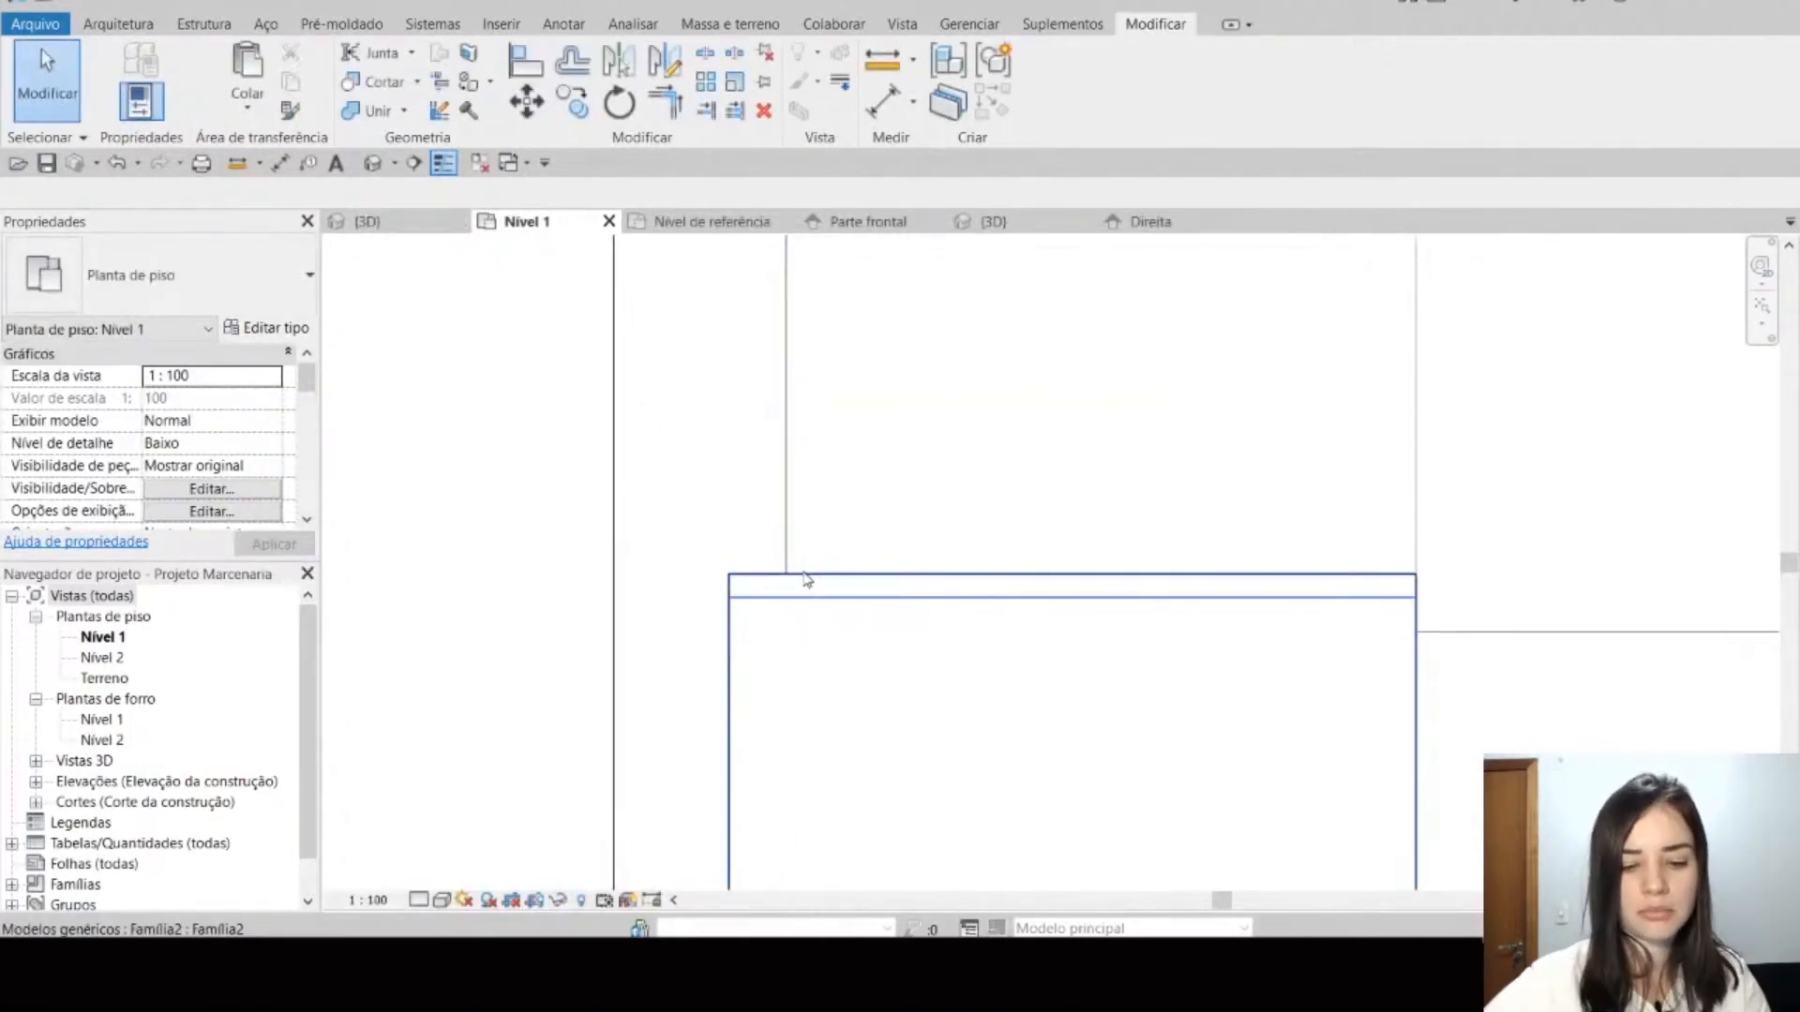
Step: Align the back edge of the shelf with the wall's inner face in the Nível 1 floor plan
key("a")
key("l")
left_click(731, 689)
key("Escape")
Step: Set the placed shelf's Profundidade to 0.5 in its instance properties
left_click(932, 587)
scroll(999, 420, "down", 3)
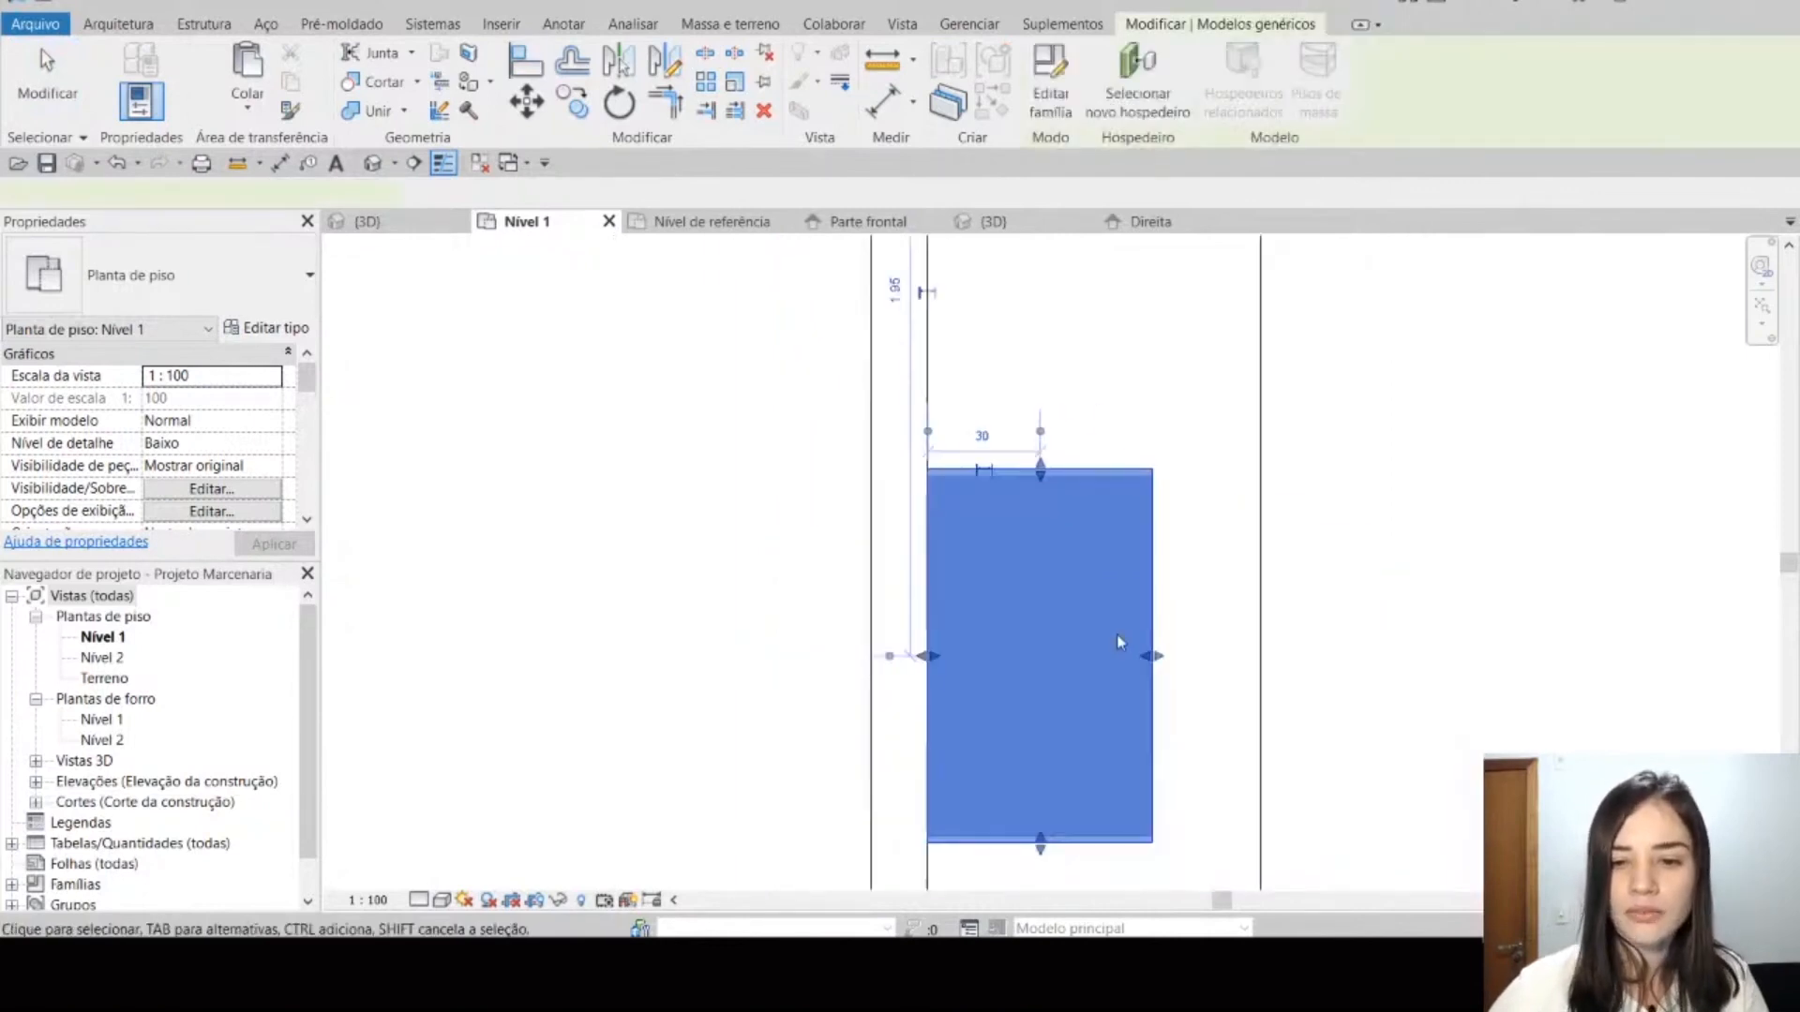
left_click(1120, 642)
scroll(223, 466, "down", 5)
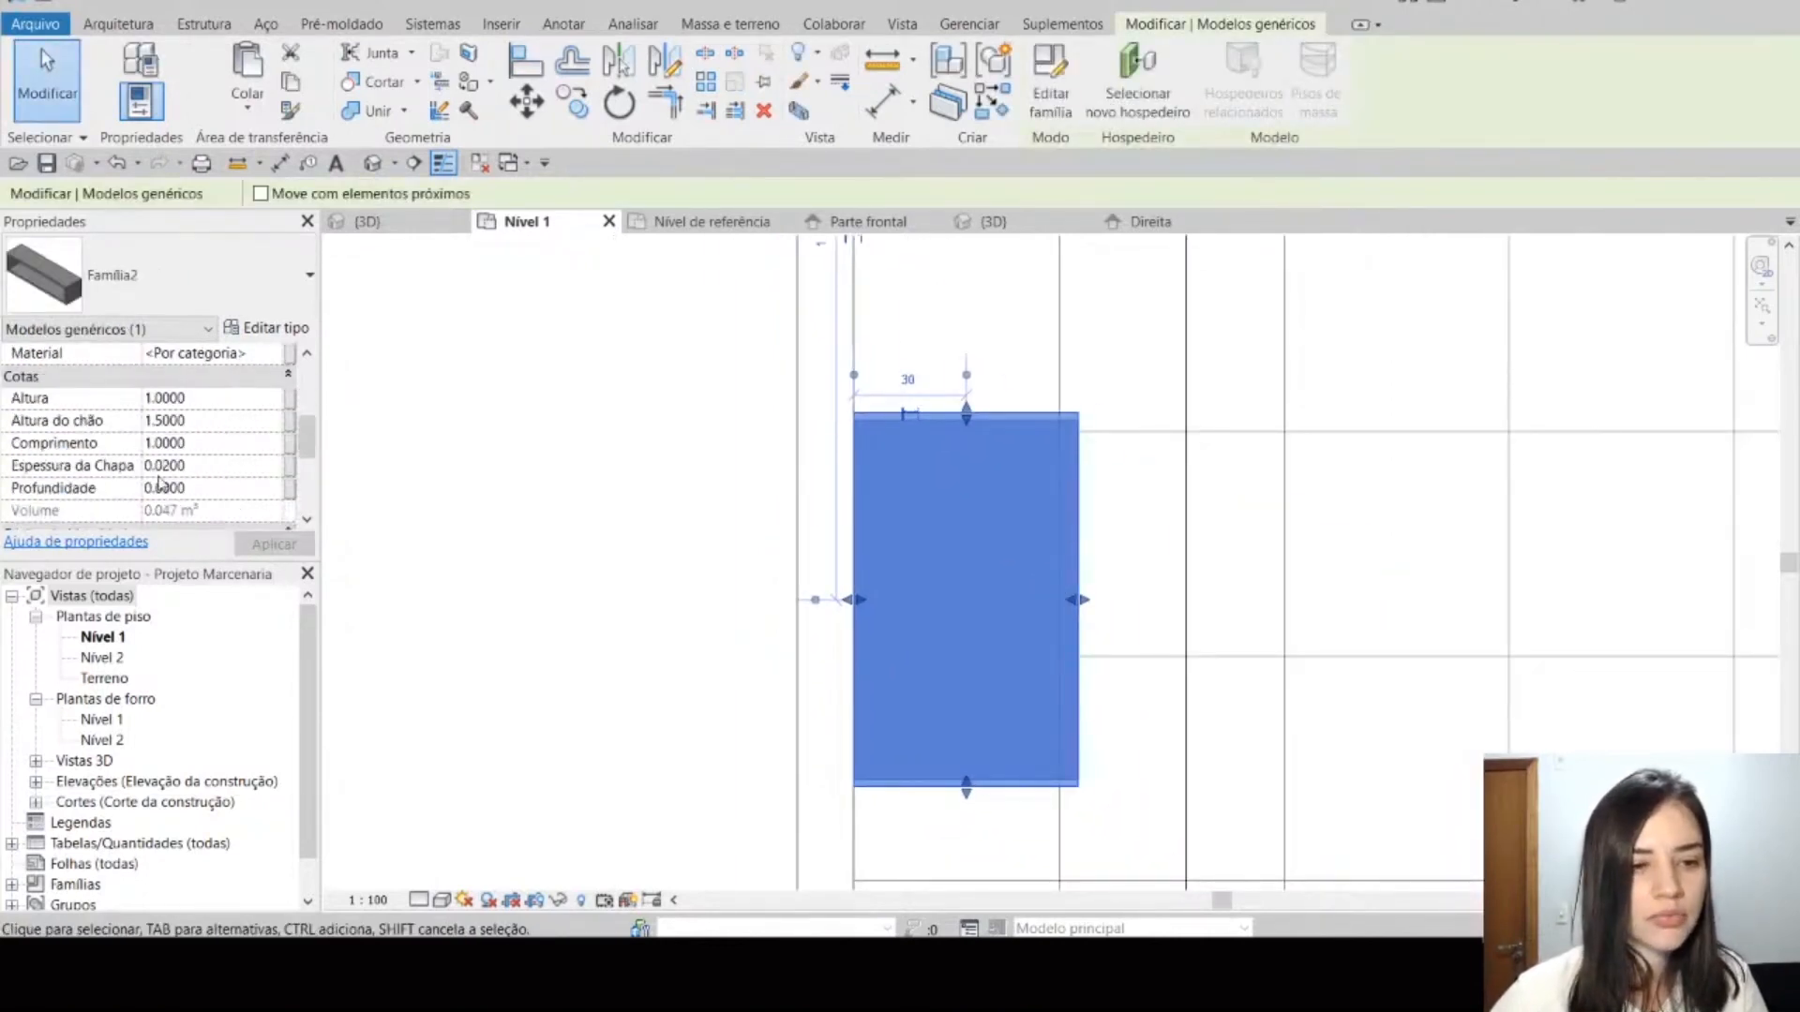
left_click(223, 495)
type(".5")
key("Return")
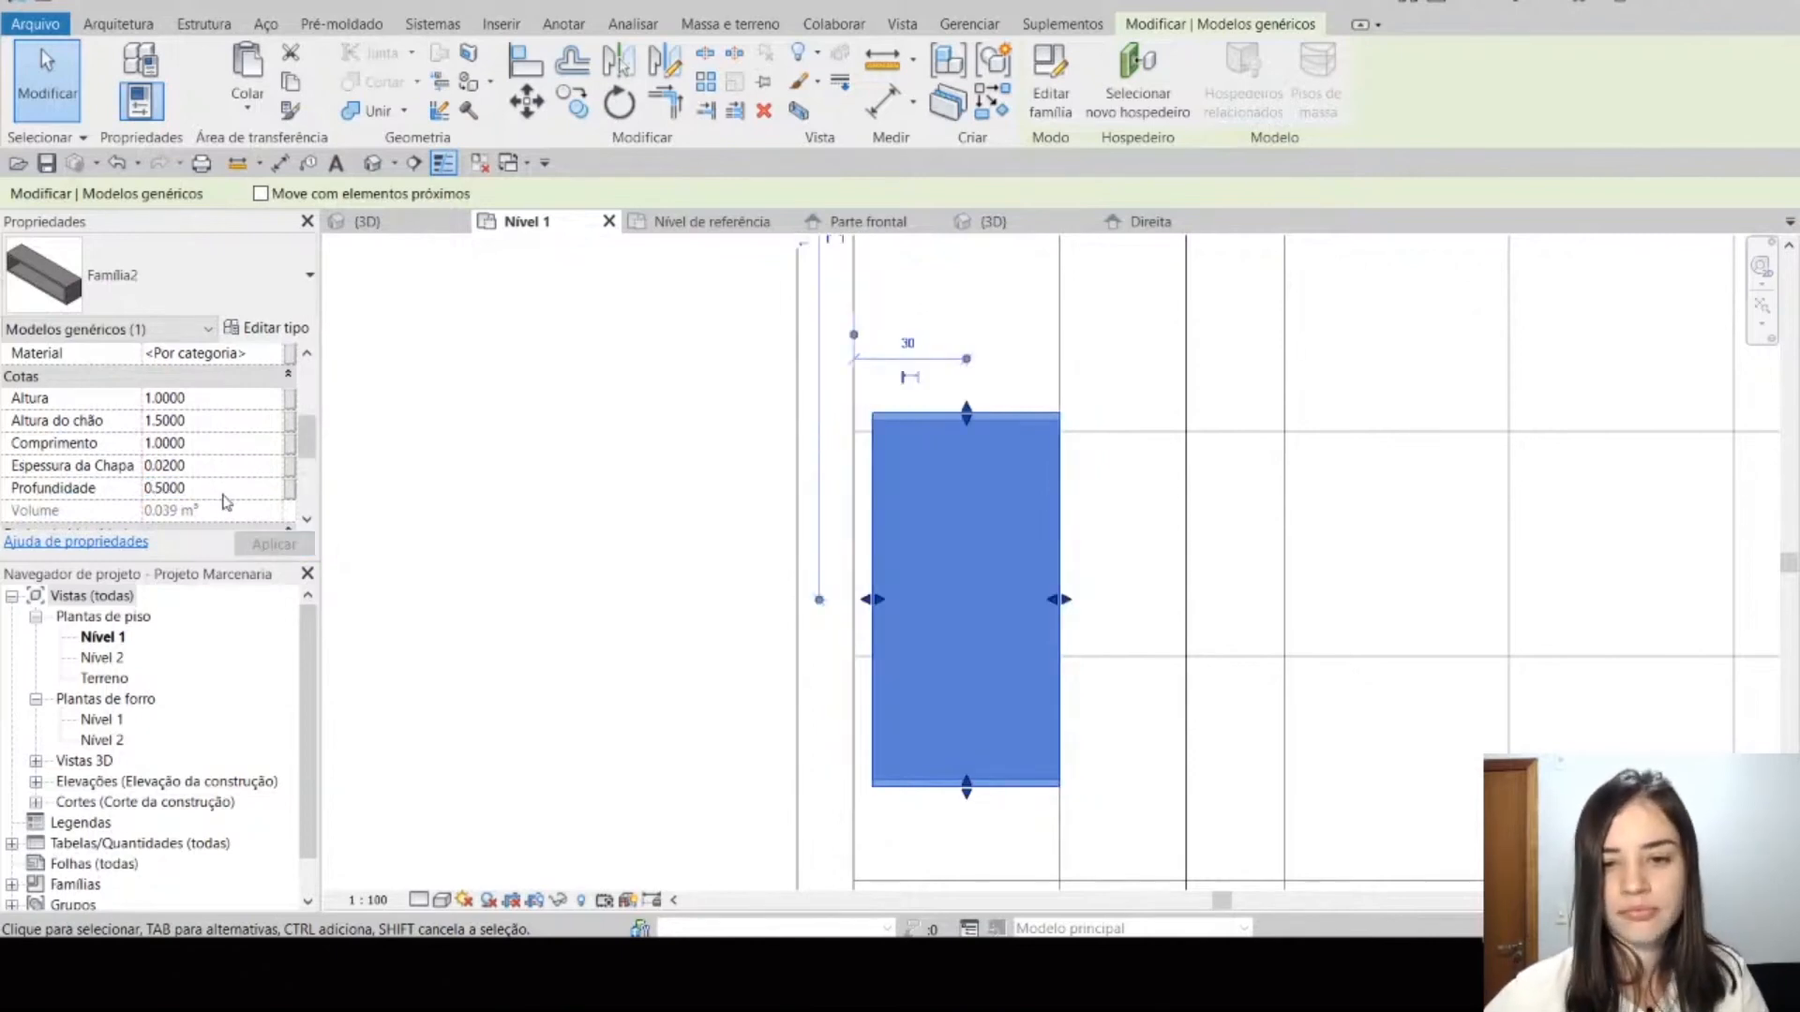
Step: Show the selected shelf in the project's 3D view and try to pick a new host for it
left_click(420, 222)
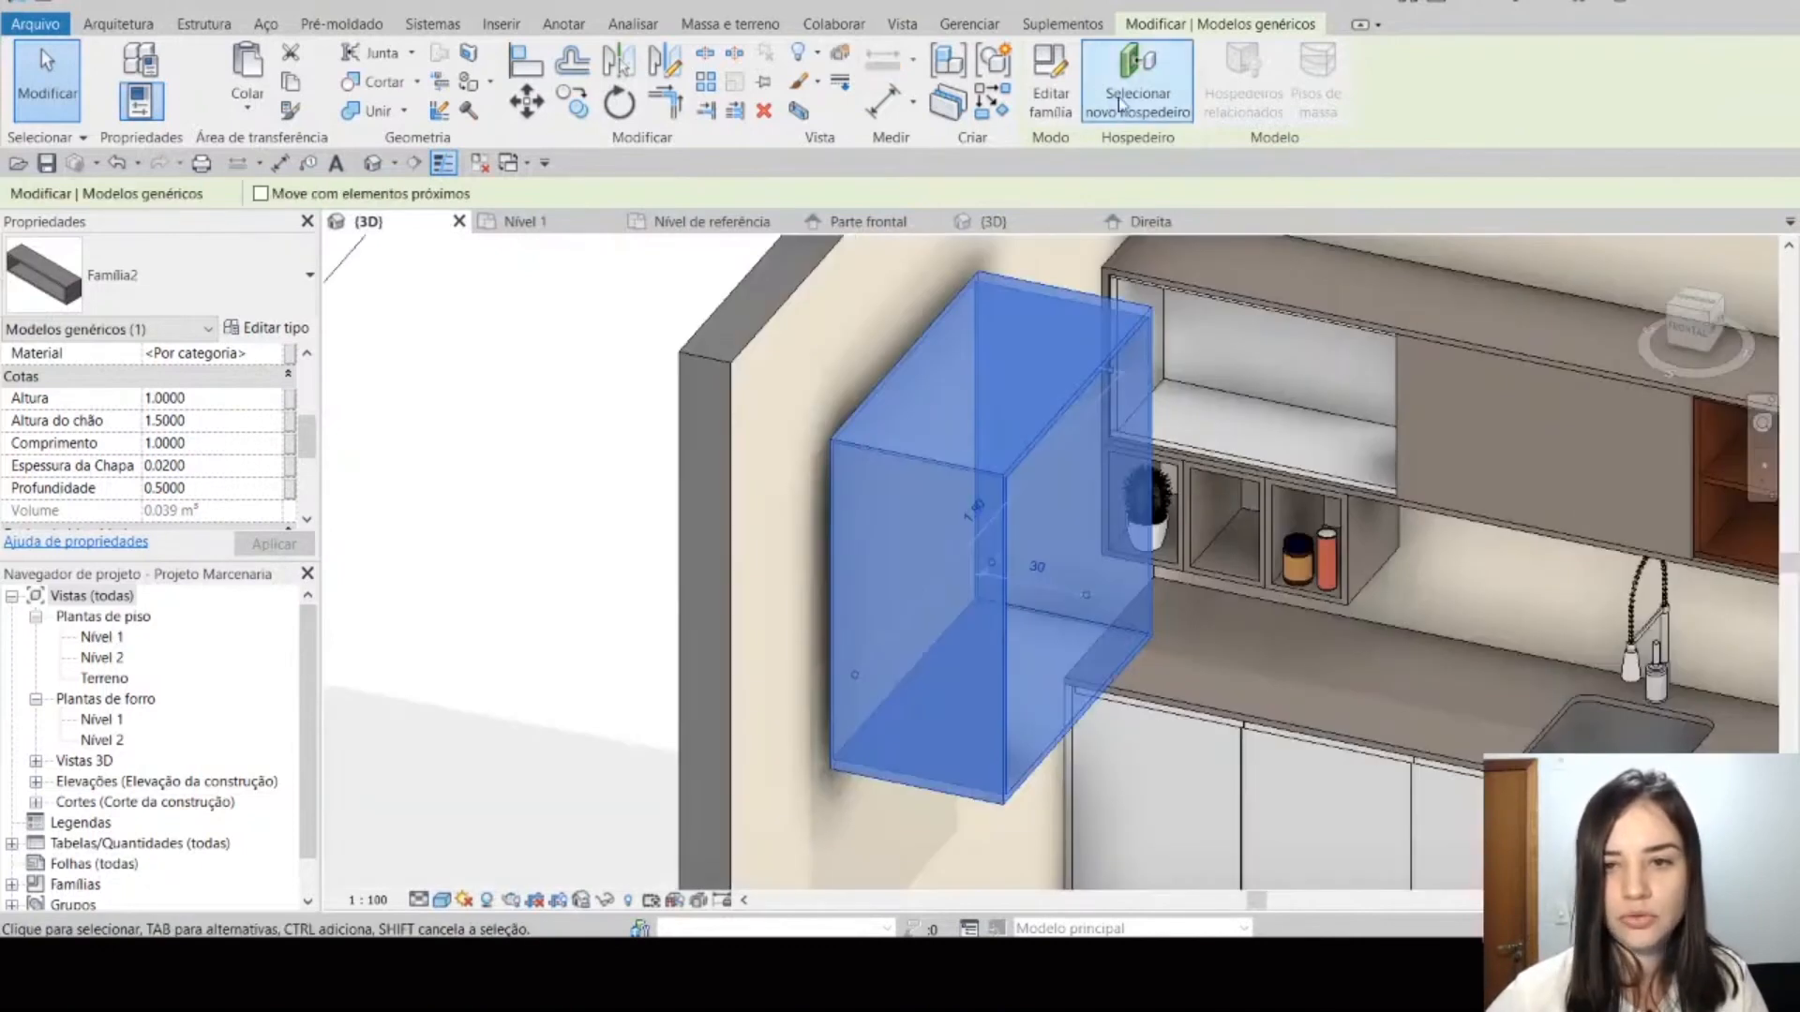
left_click(1121, 105)
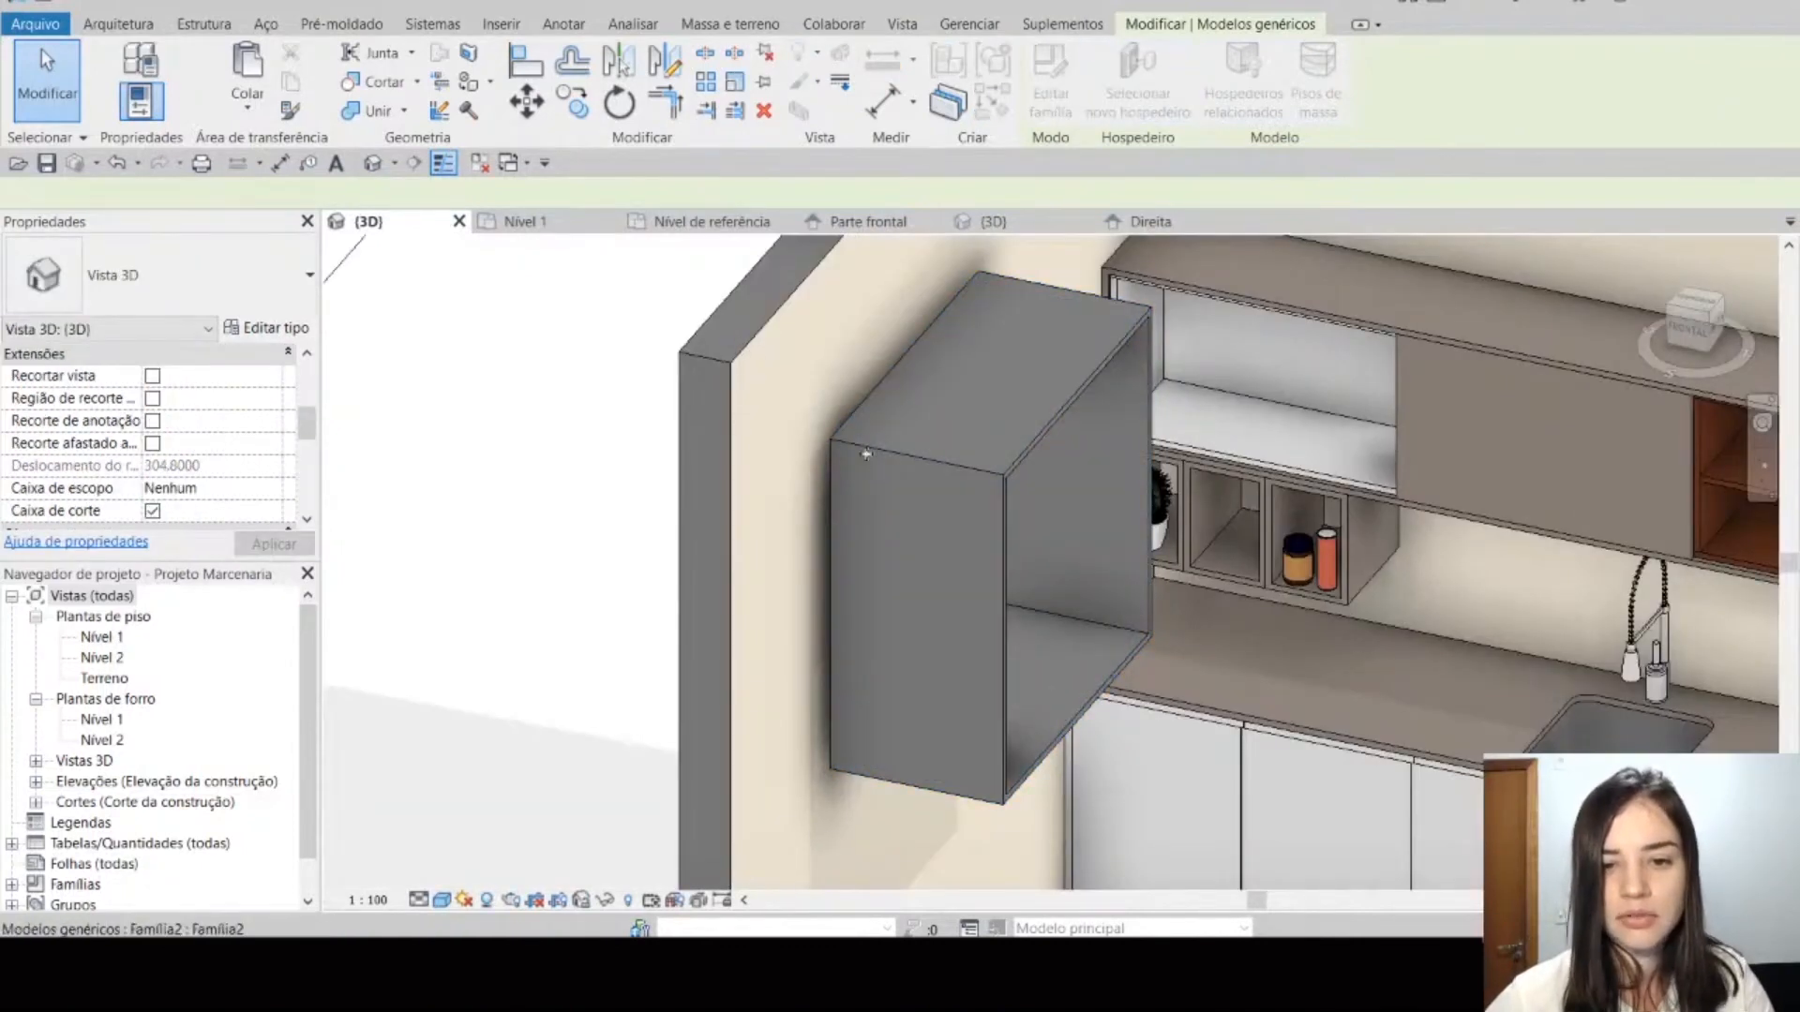
key("Escape")
Step: Realign the back of the shallower shelf with the wall's inner face in the Nível 1 plan
left_click(517, 221)
key("a")
key("l")
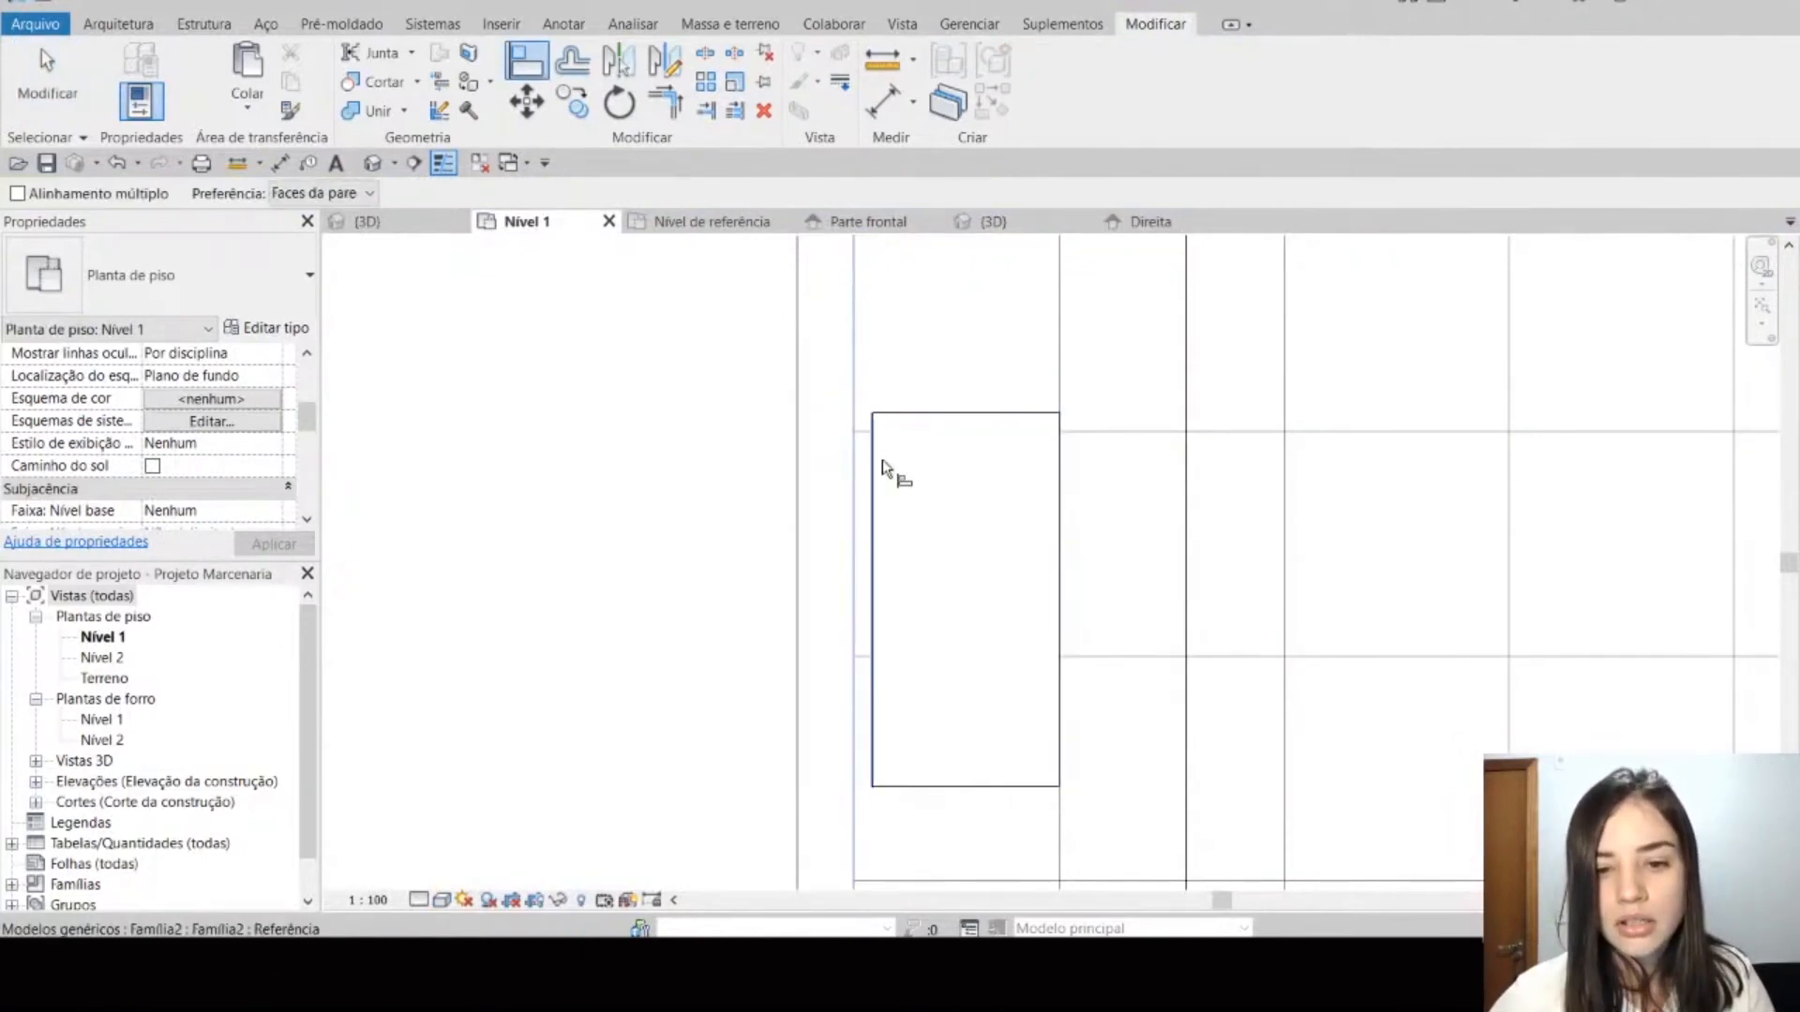
key("Escape")
key("Escape")
Step: Try to assign the shelf to a new host in the project's 3D view
left_click(366, 221)
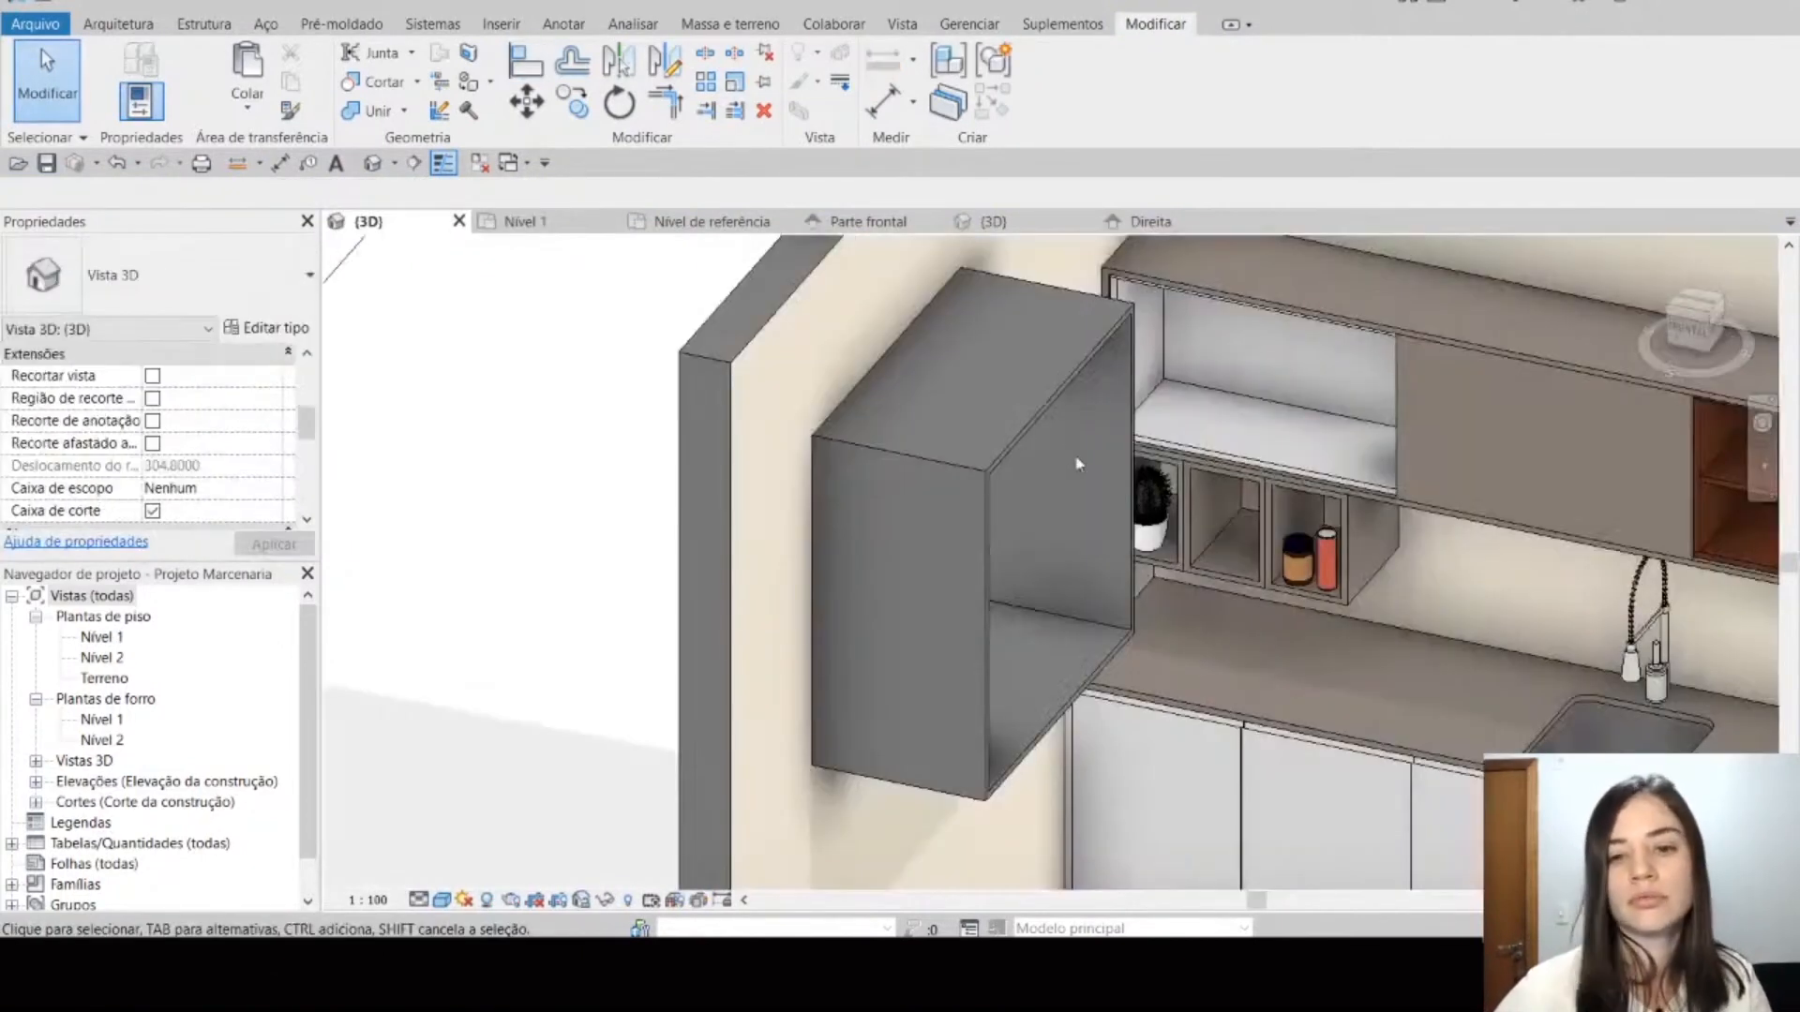
left_click(998, 470)
left_click(1137, 85)
scroll(756, 336, "down", 4)
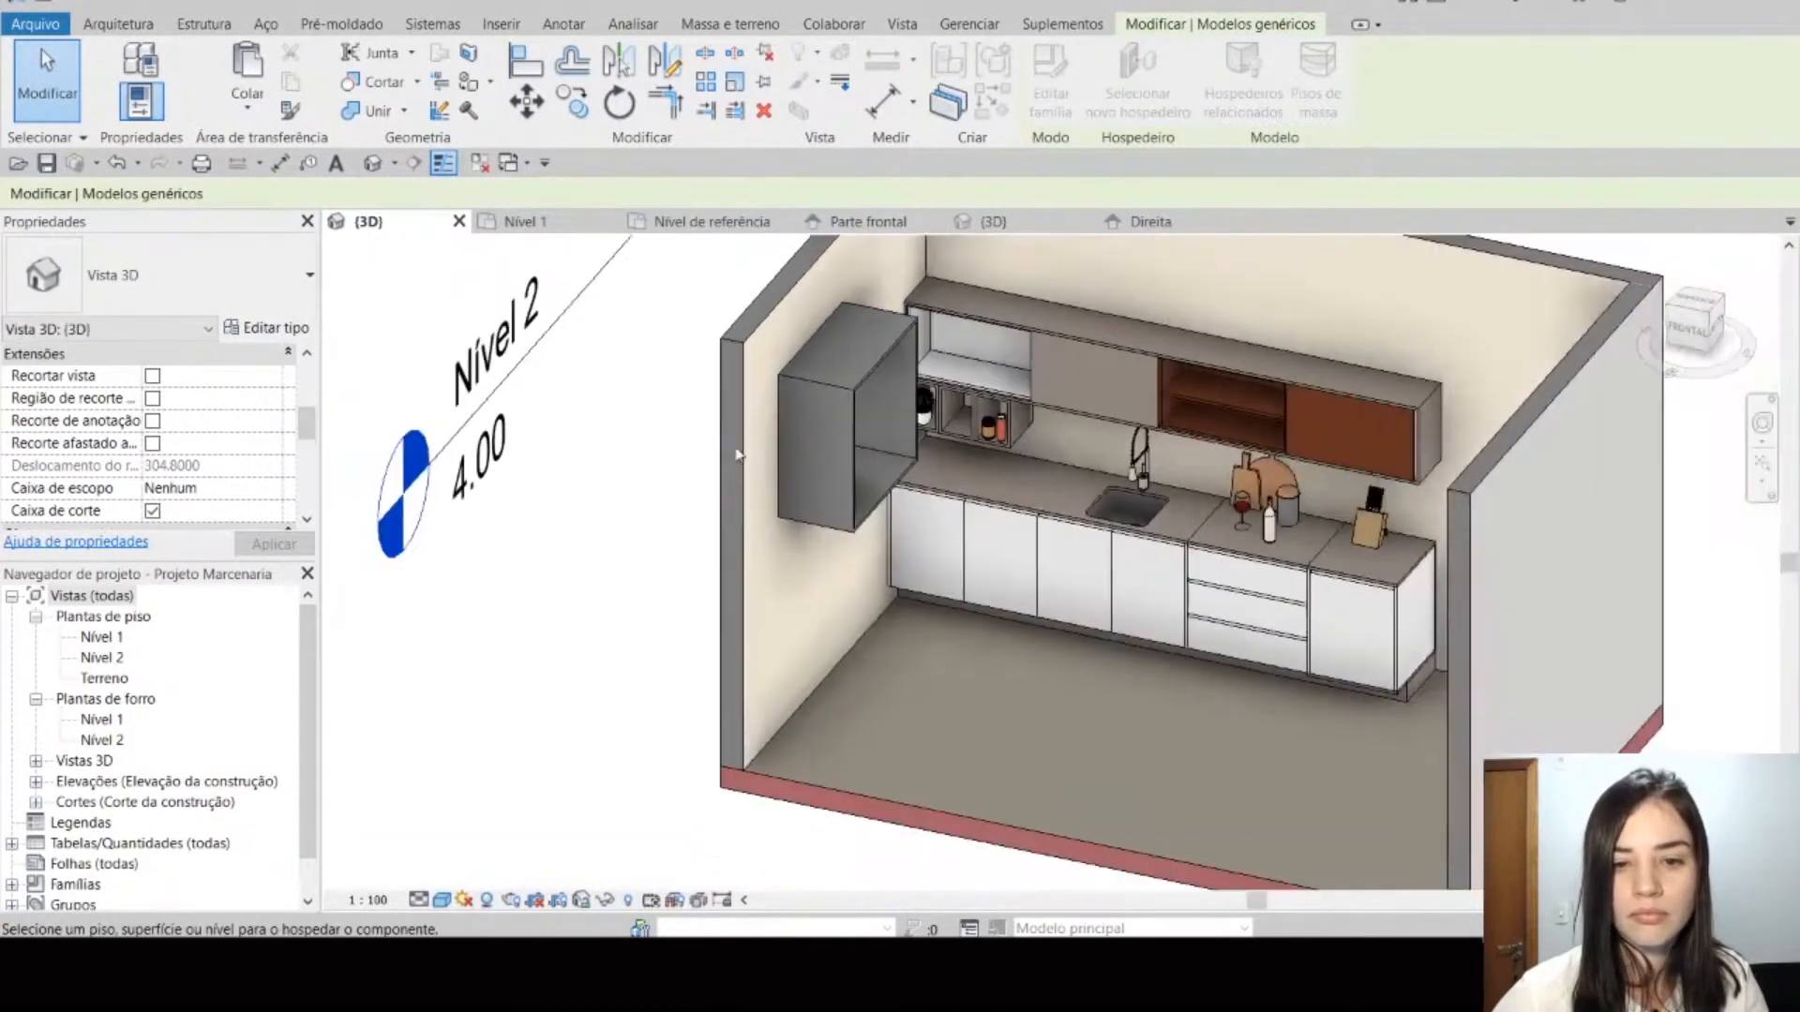
left_click(749, 720)
middle_click_drag(799, 689, 745, 739)
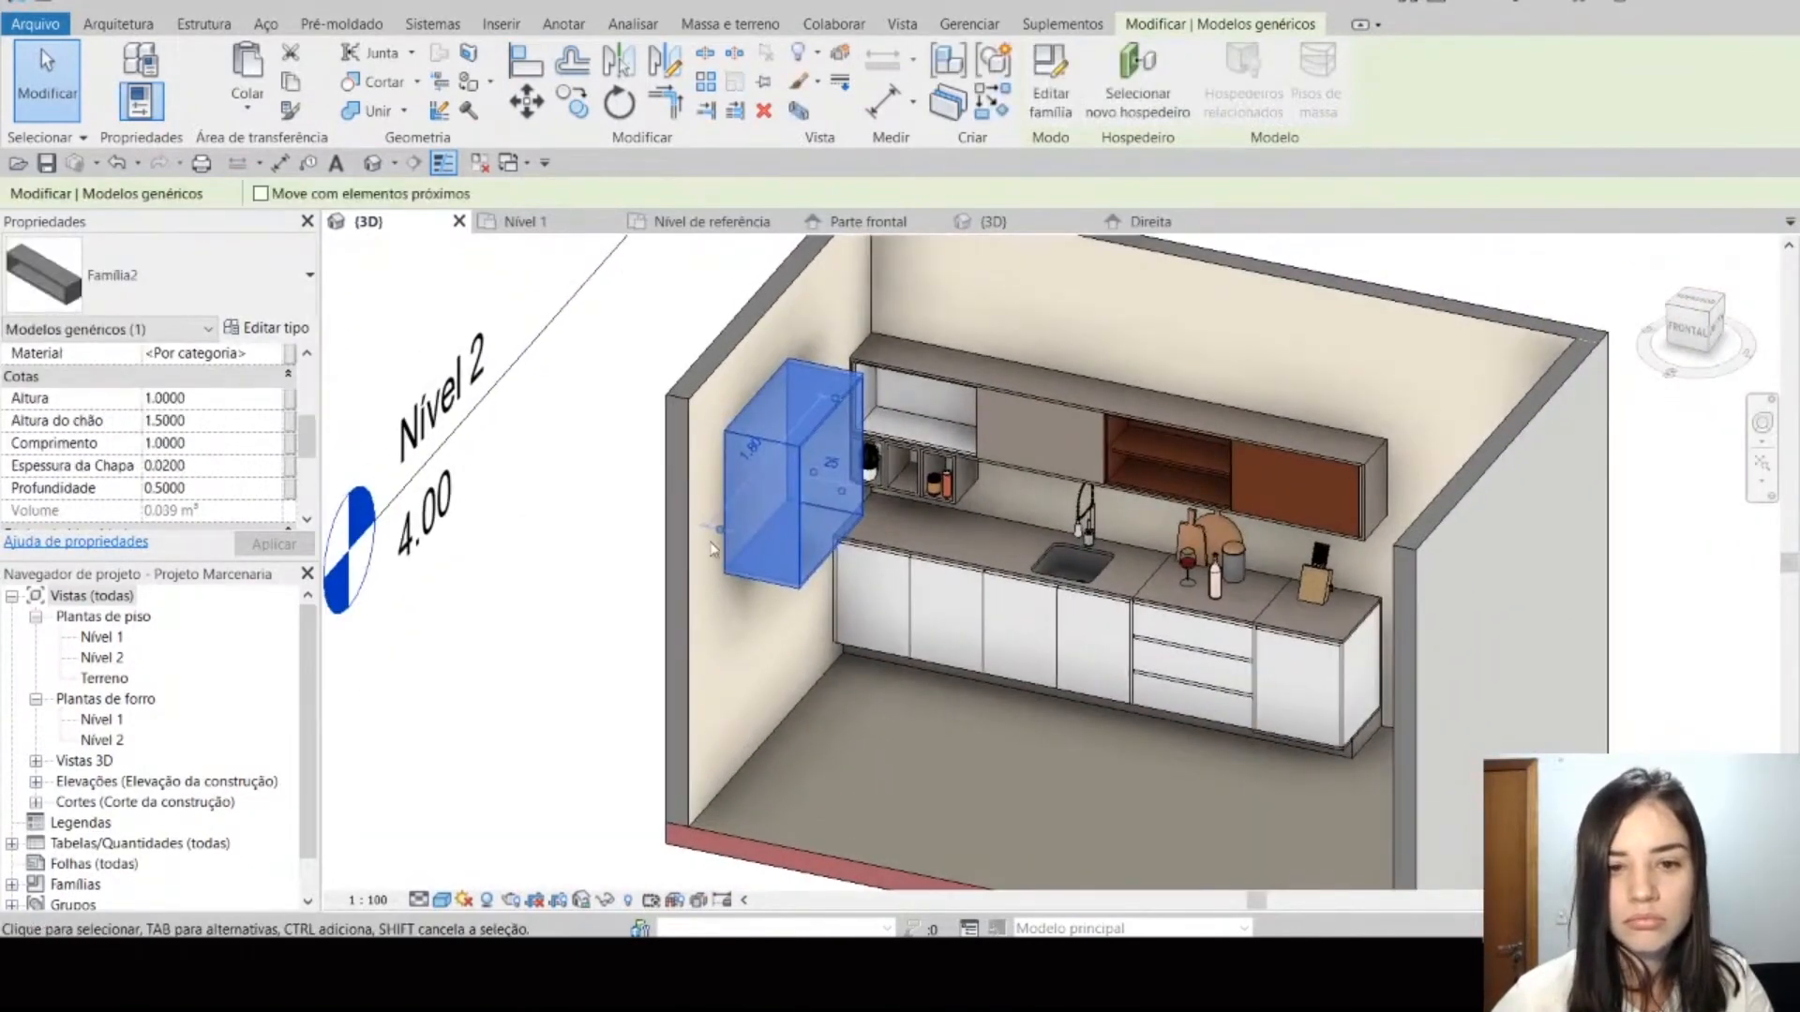
key("Escape")
left_click(767, 437)
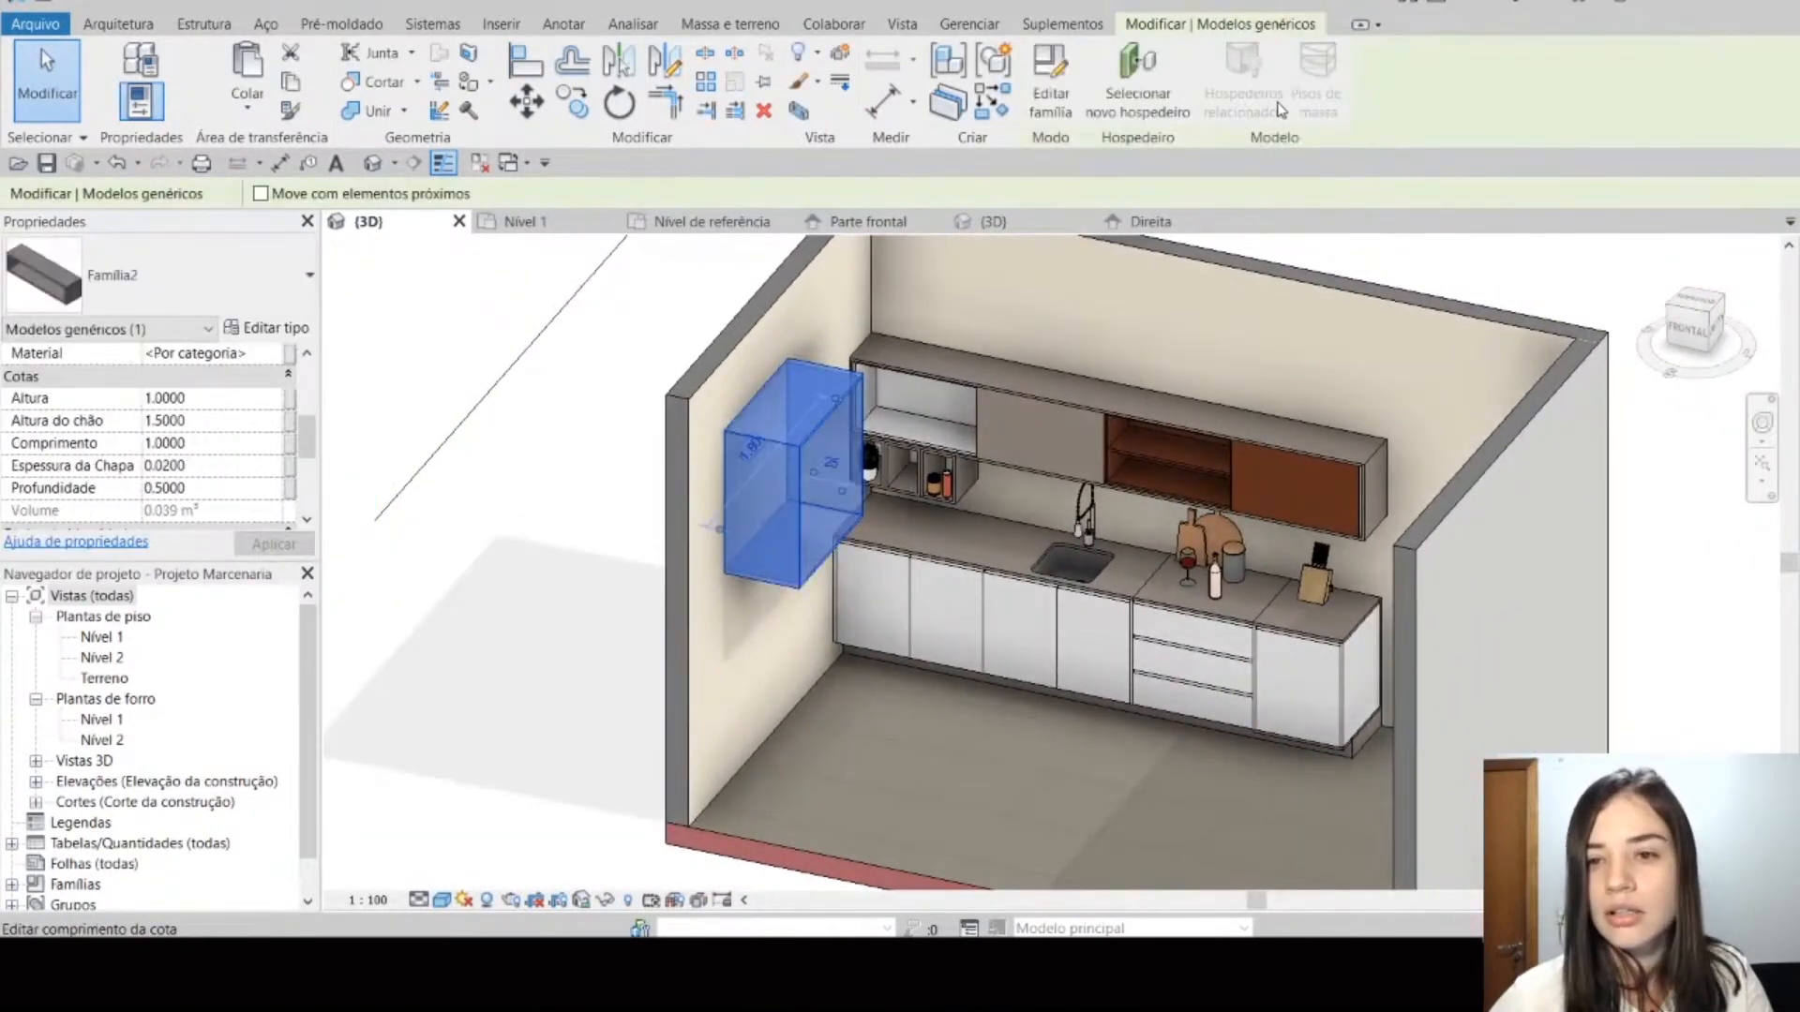
left_click(1110, 118)
left_click(503, 476)
left_click(535, 585)
left_click(704, 392)
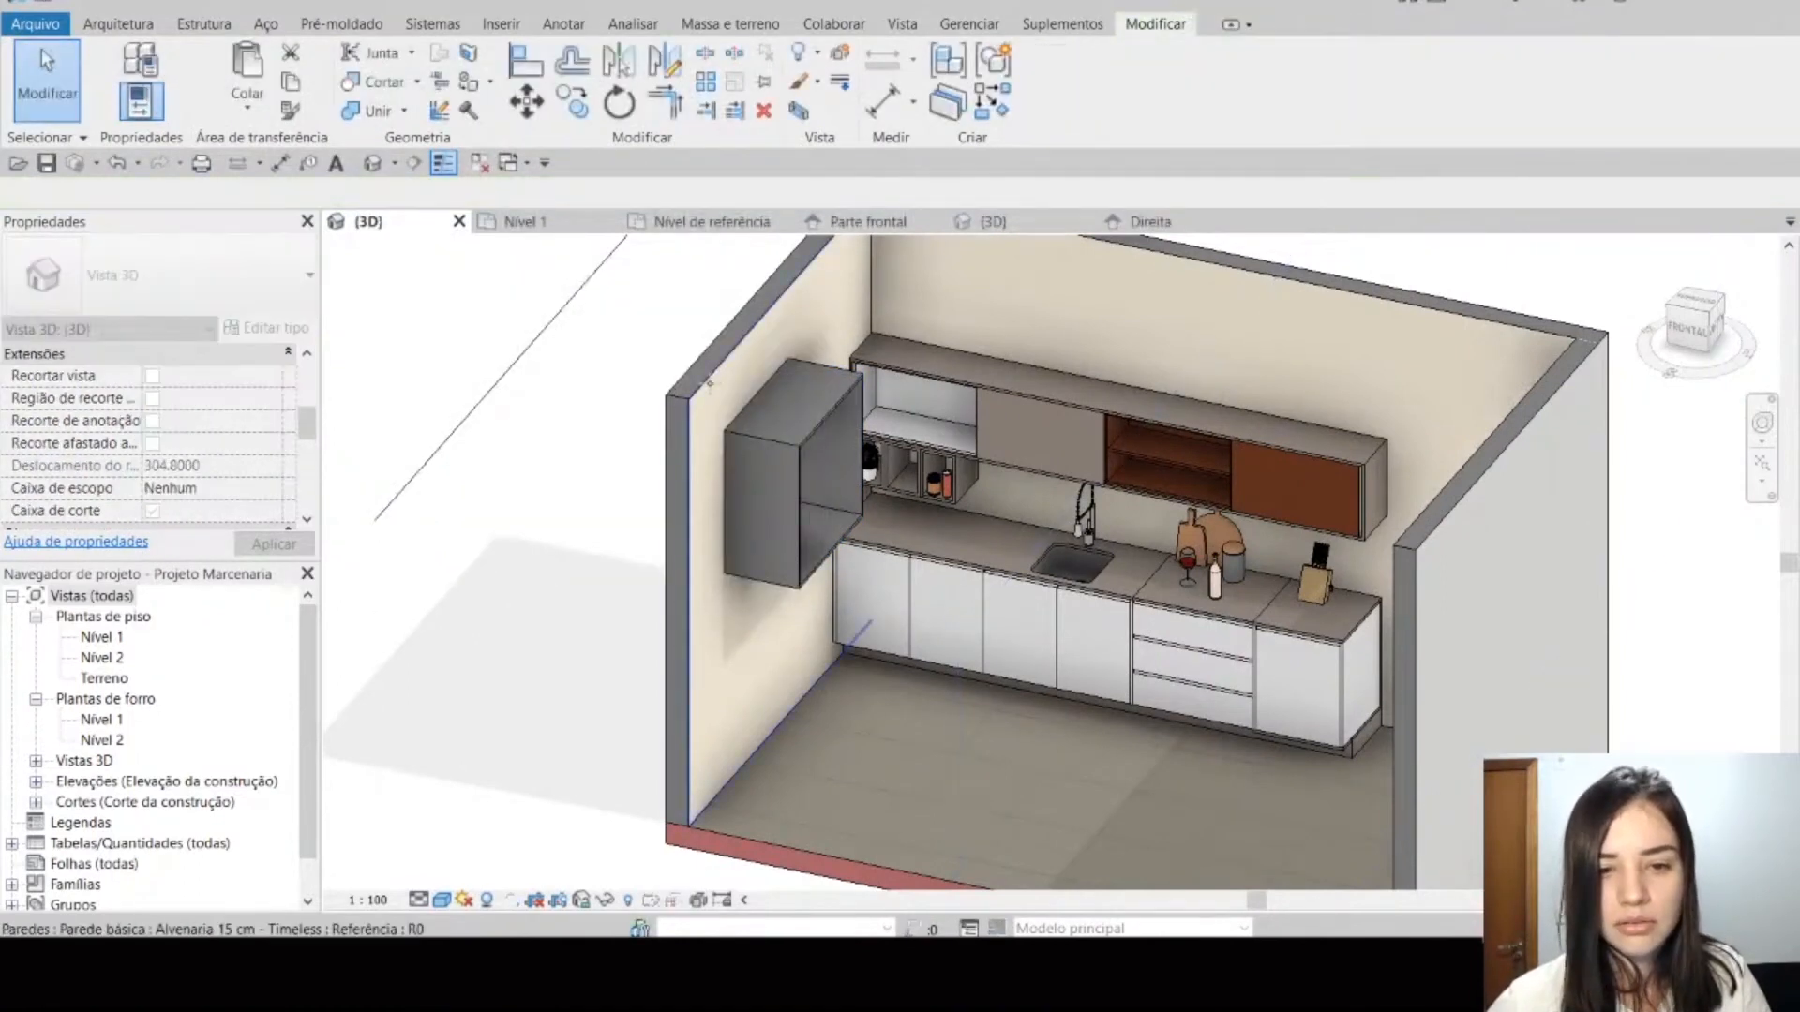
Step: Test a Profundidade of 0.6 on the shelf in the Nível 1 plan and undo the change
left_click(758, 437)
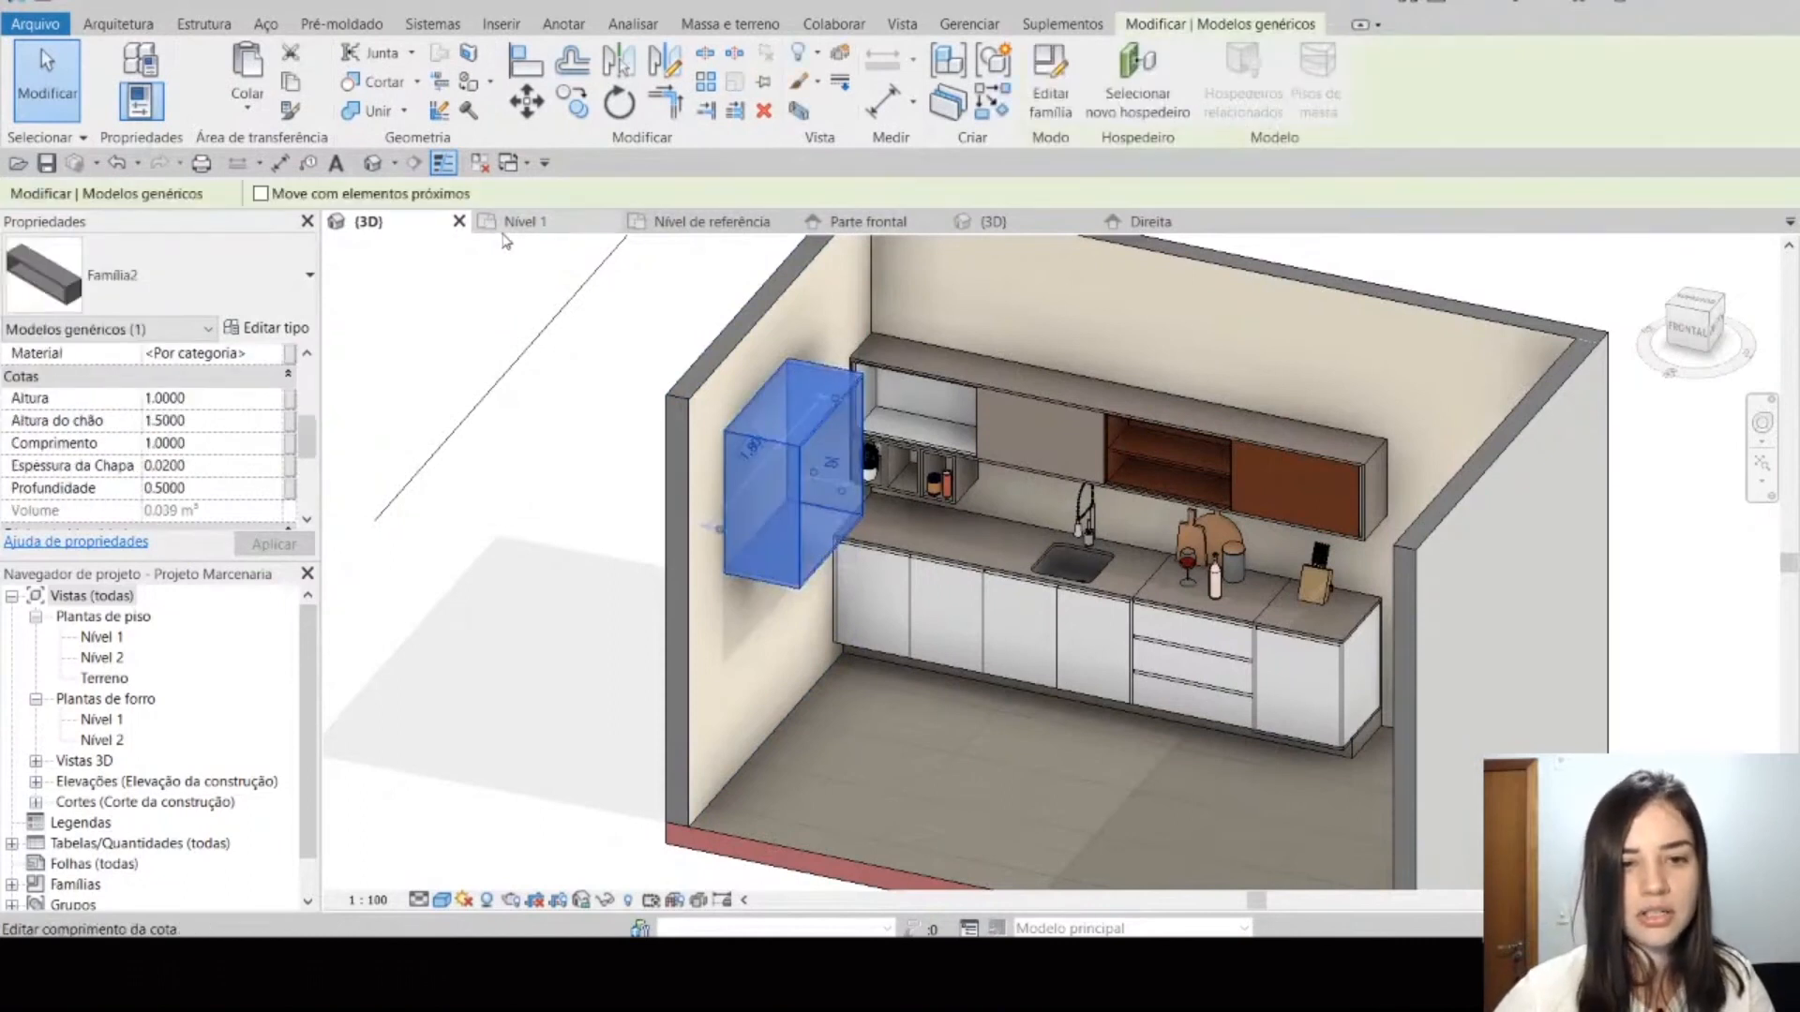
left_click(567, 225)
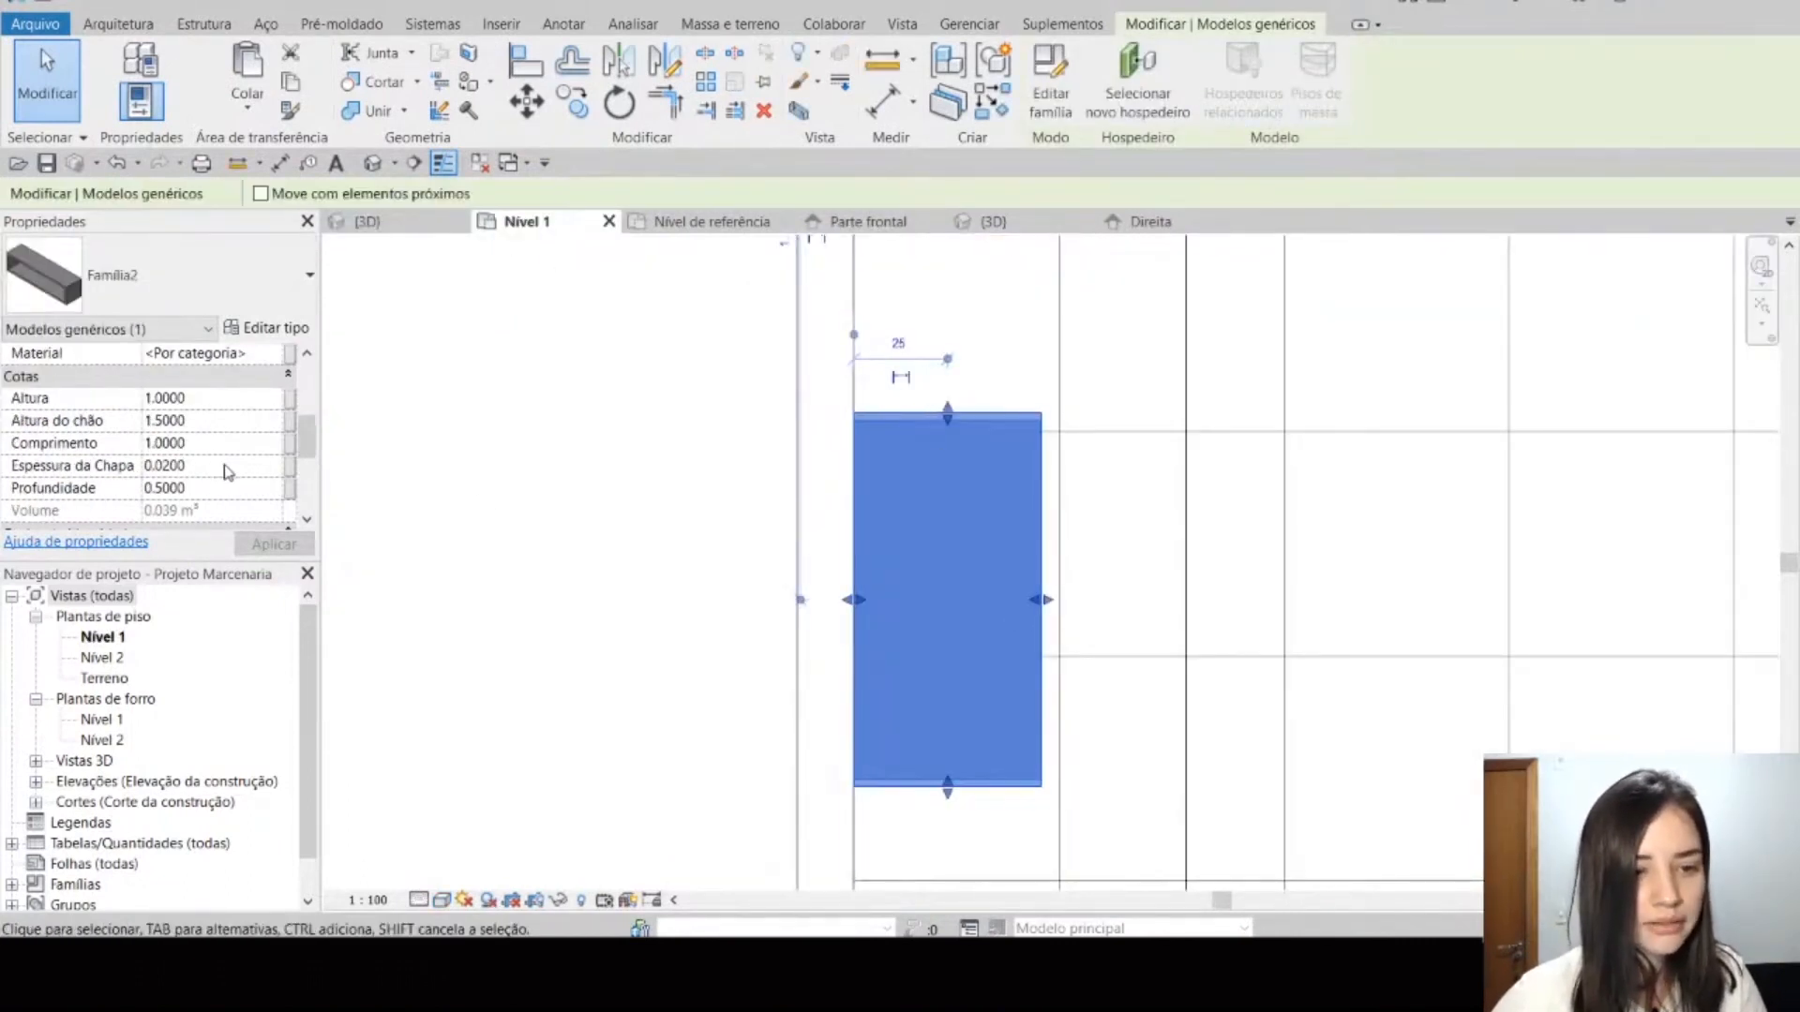
left_click(249, 485)
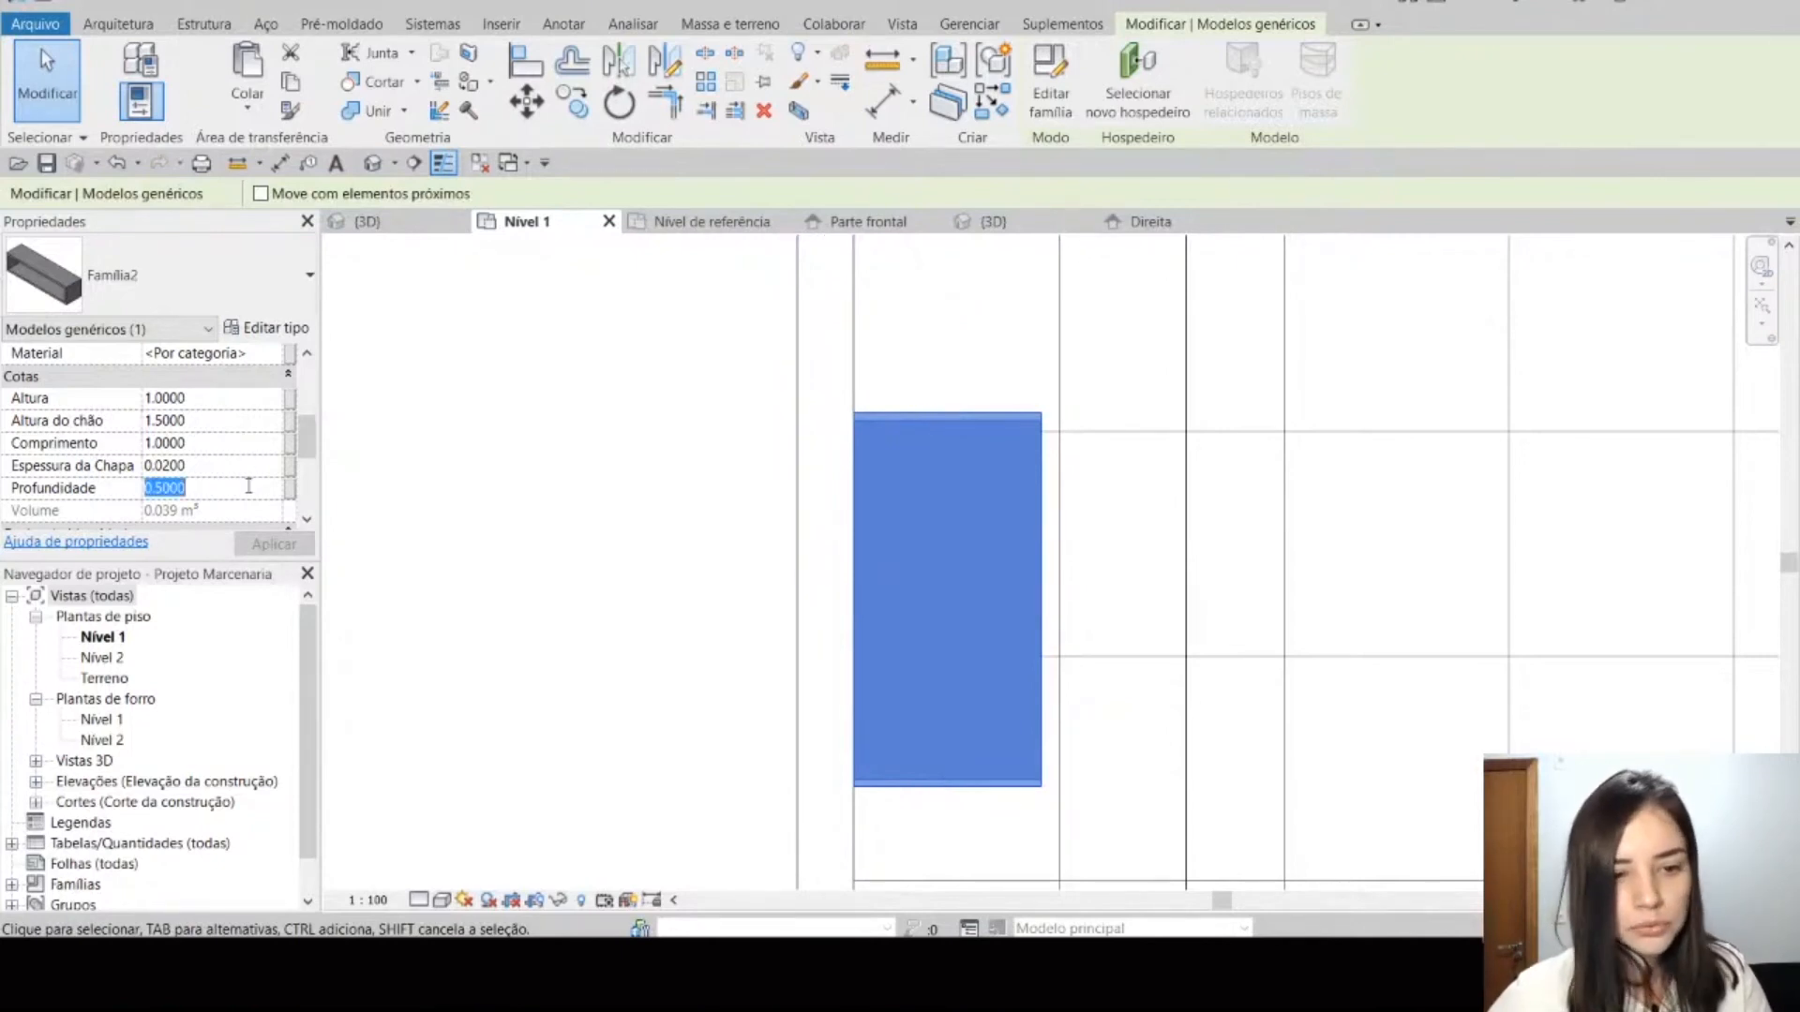
type(".6")
key("Return")
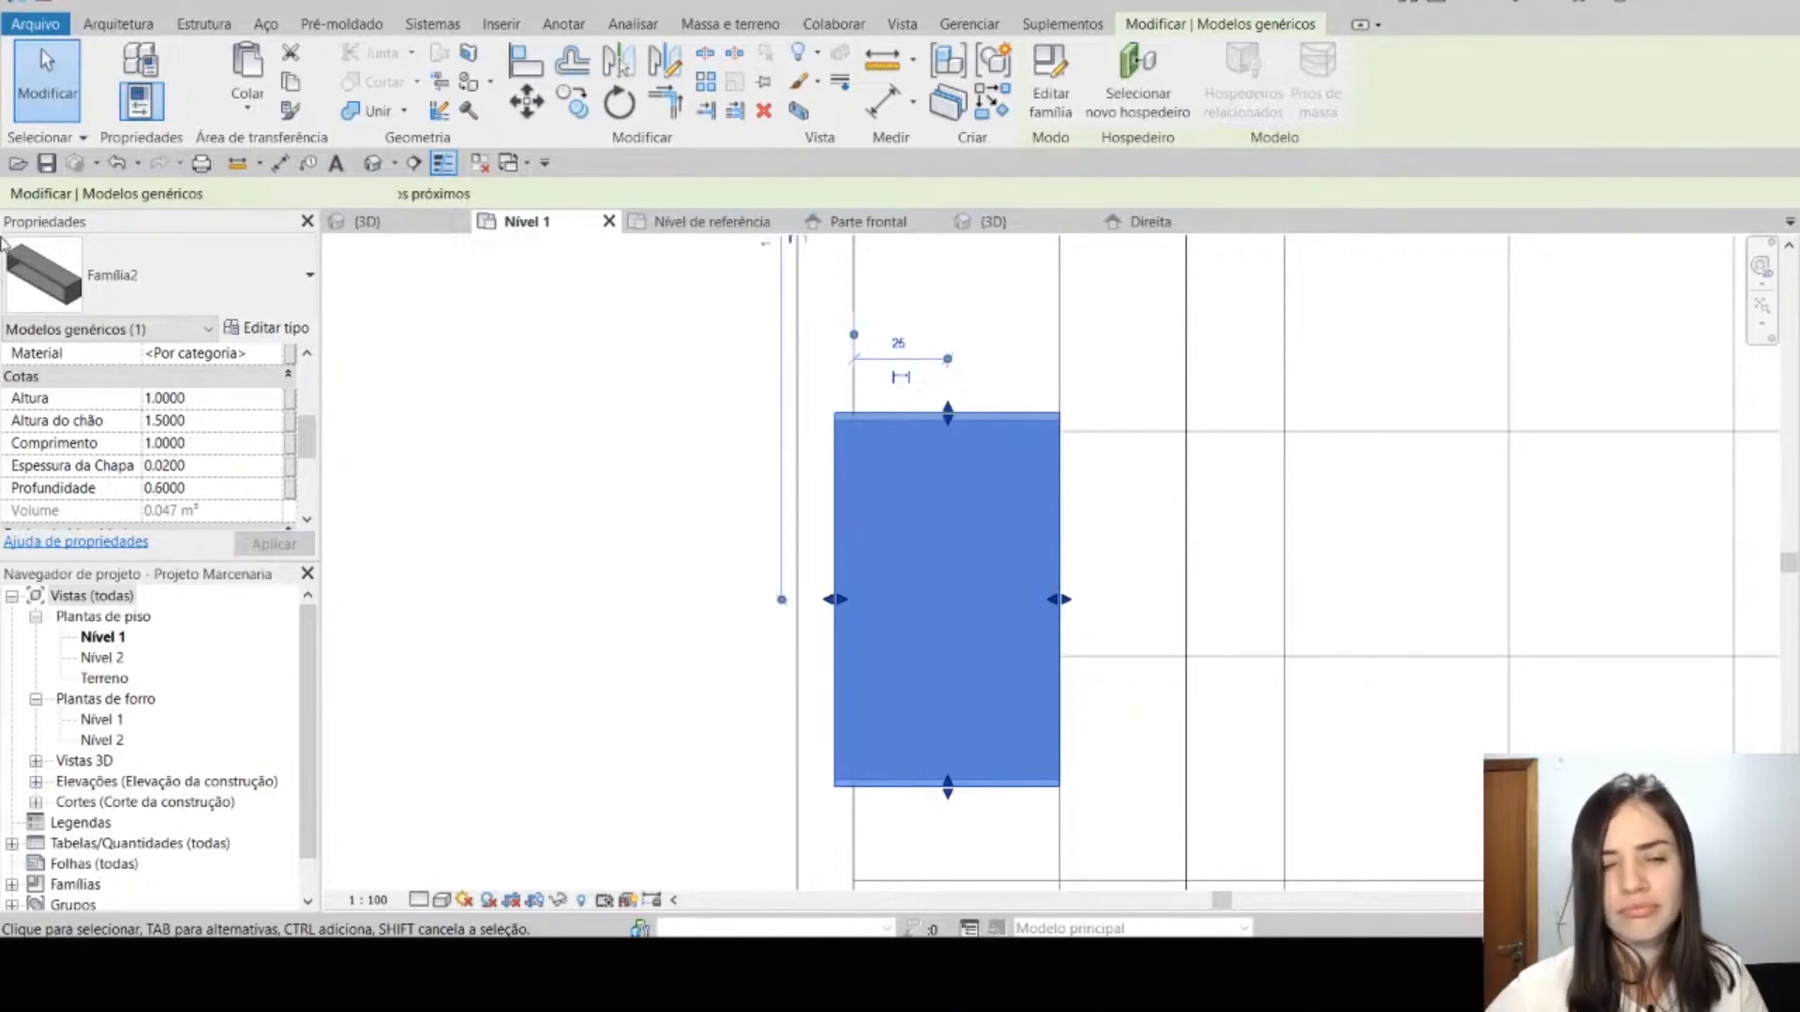
left_click(117, 166)
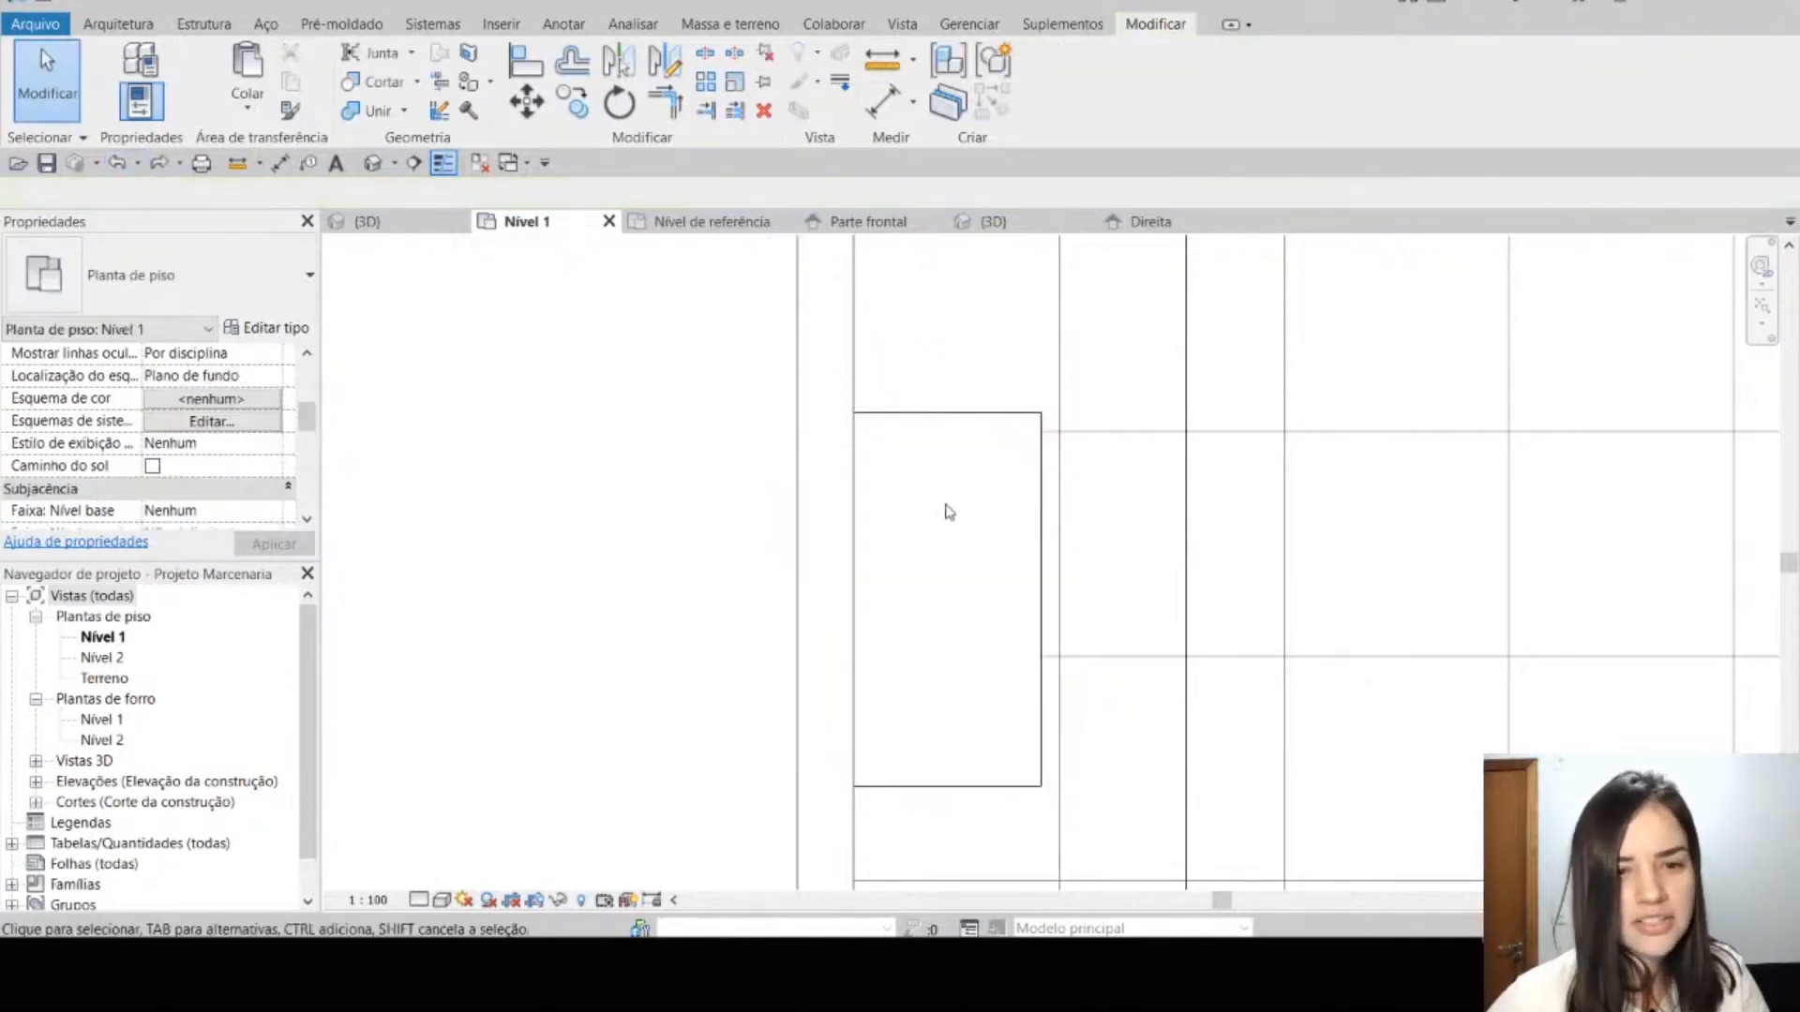
Step: Return to the shelf family's 3D view and examine the niche from the front
left_click(1009, 425)
middle_click_drag(703, 627, 567, 642)
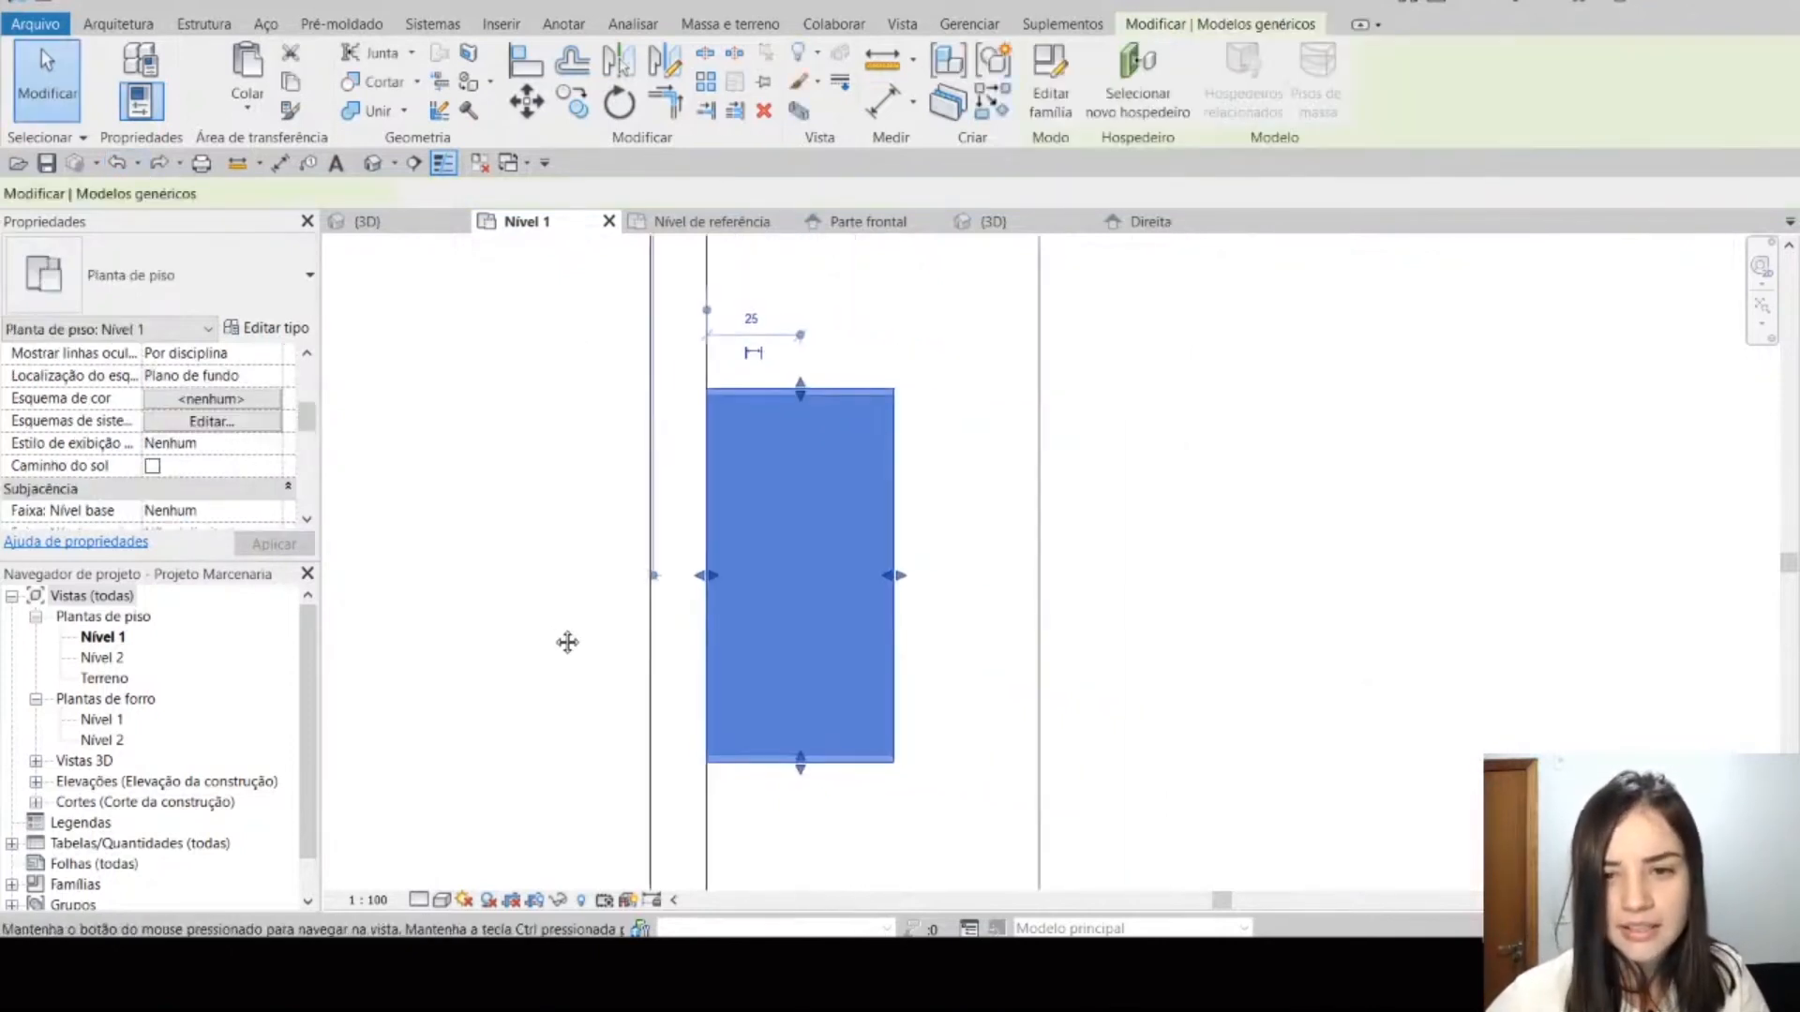
left_click(1055, 227)
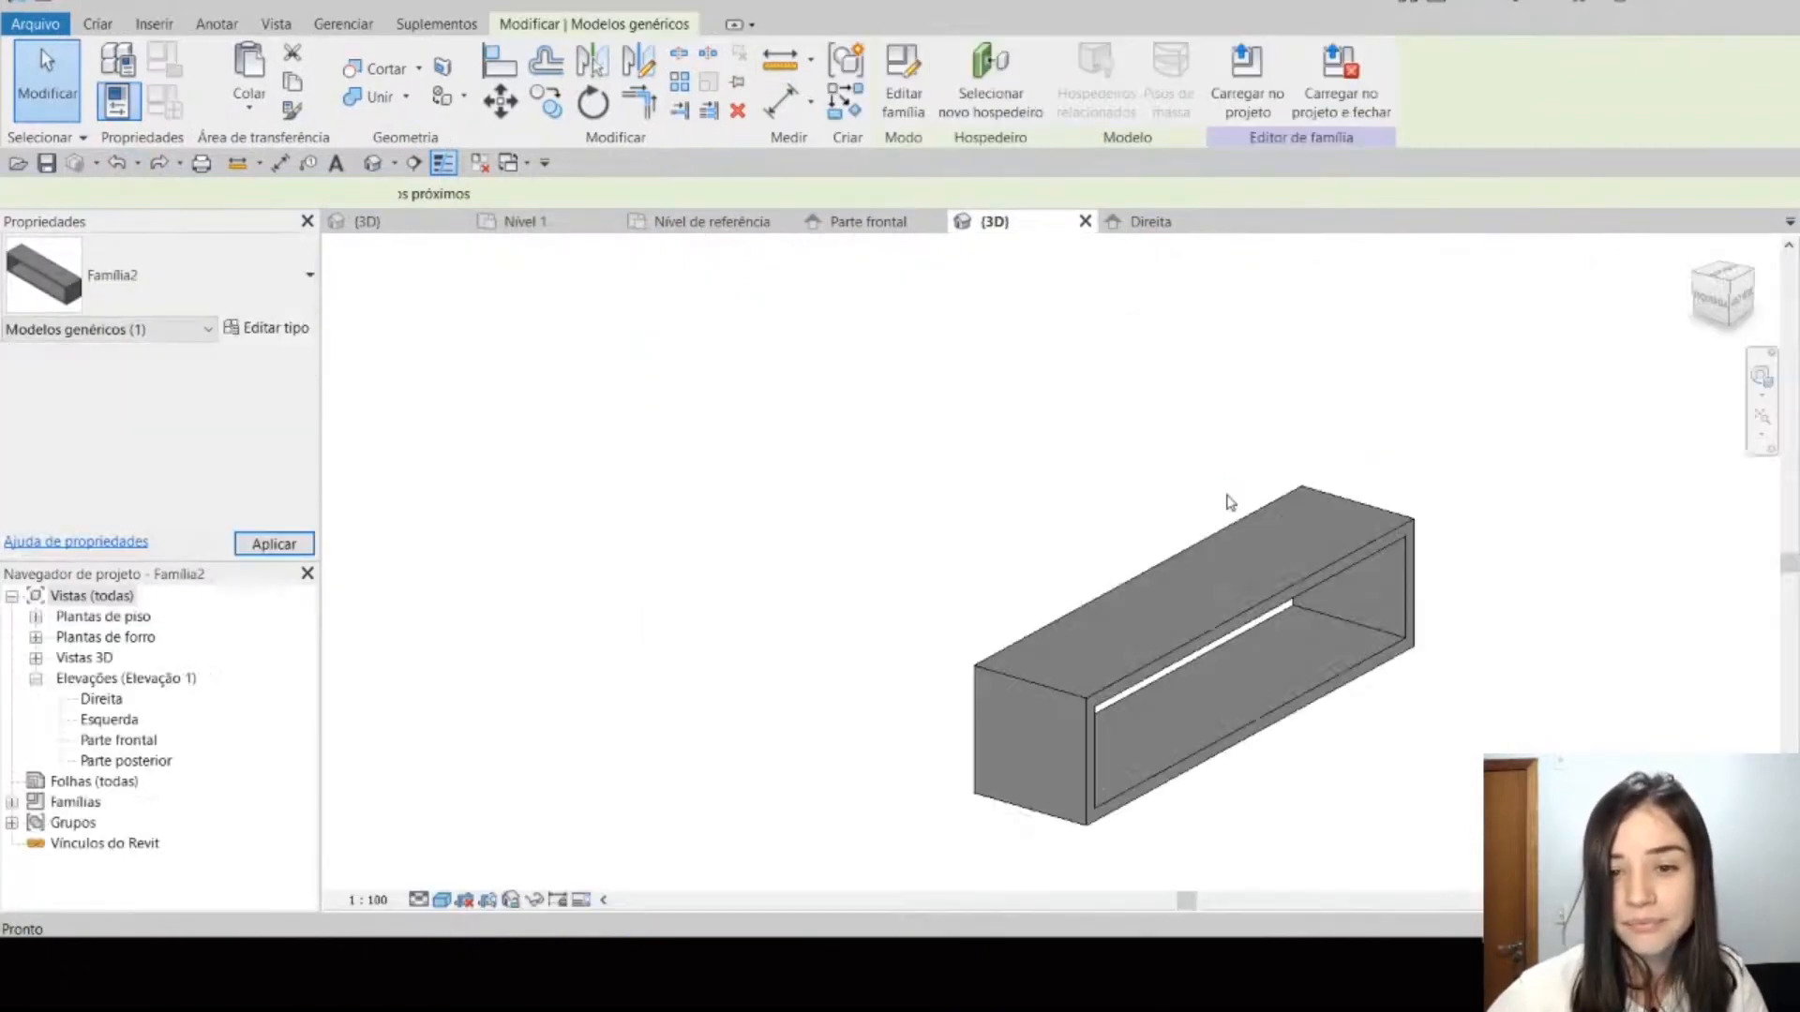
middle_click_drag(1102, 655, 930, 599)
scroll(931, 599, "up", 1)
scroll(1021, 622, "down", 5)
middle_click_drag(1101, 709, 1015, 717, "shift")
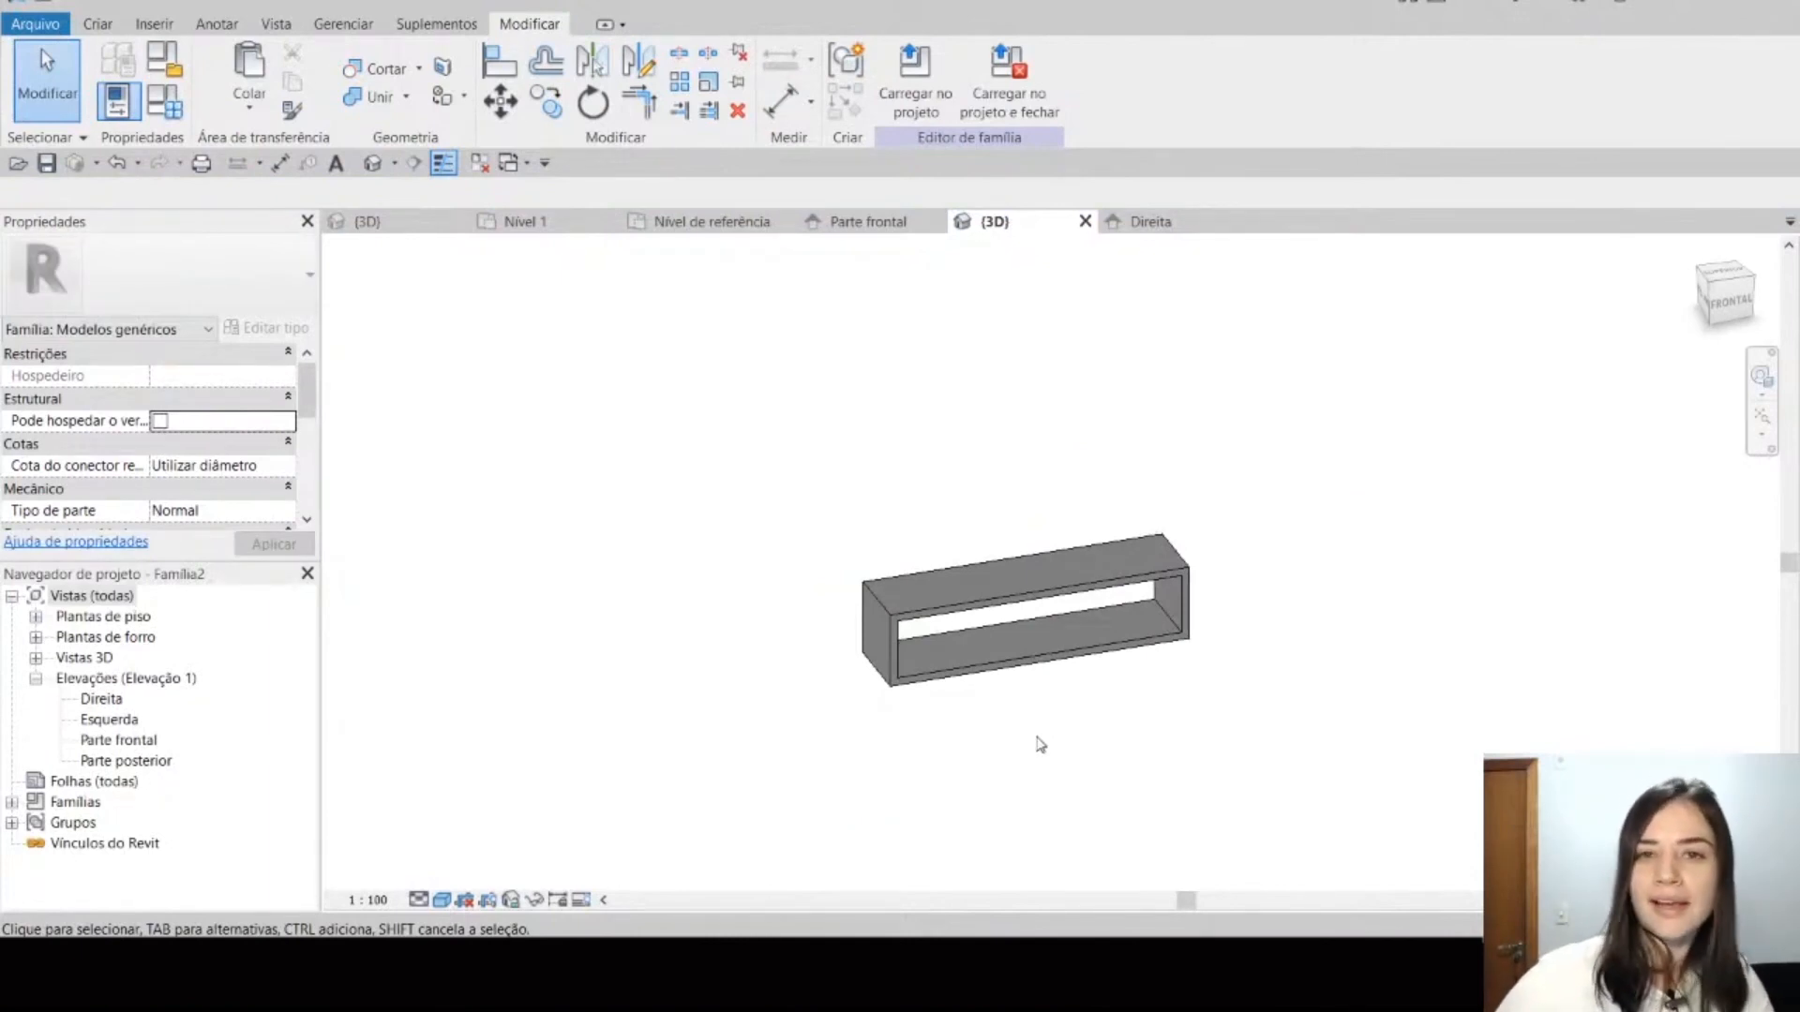
Step: Switch to the YouTube live chat window to read the viewers' questions, and return to the shelf family in Revit
key("alt+Tab")
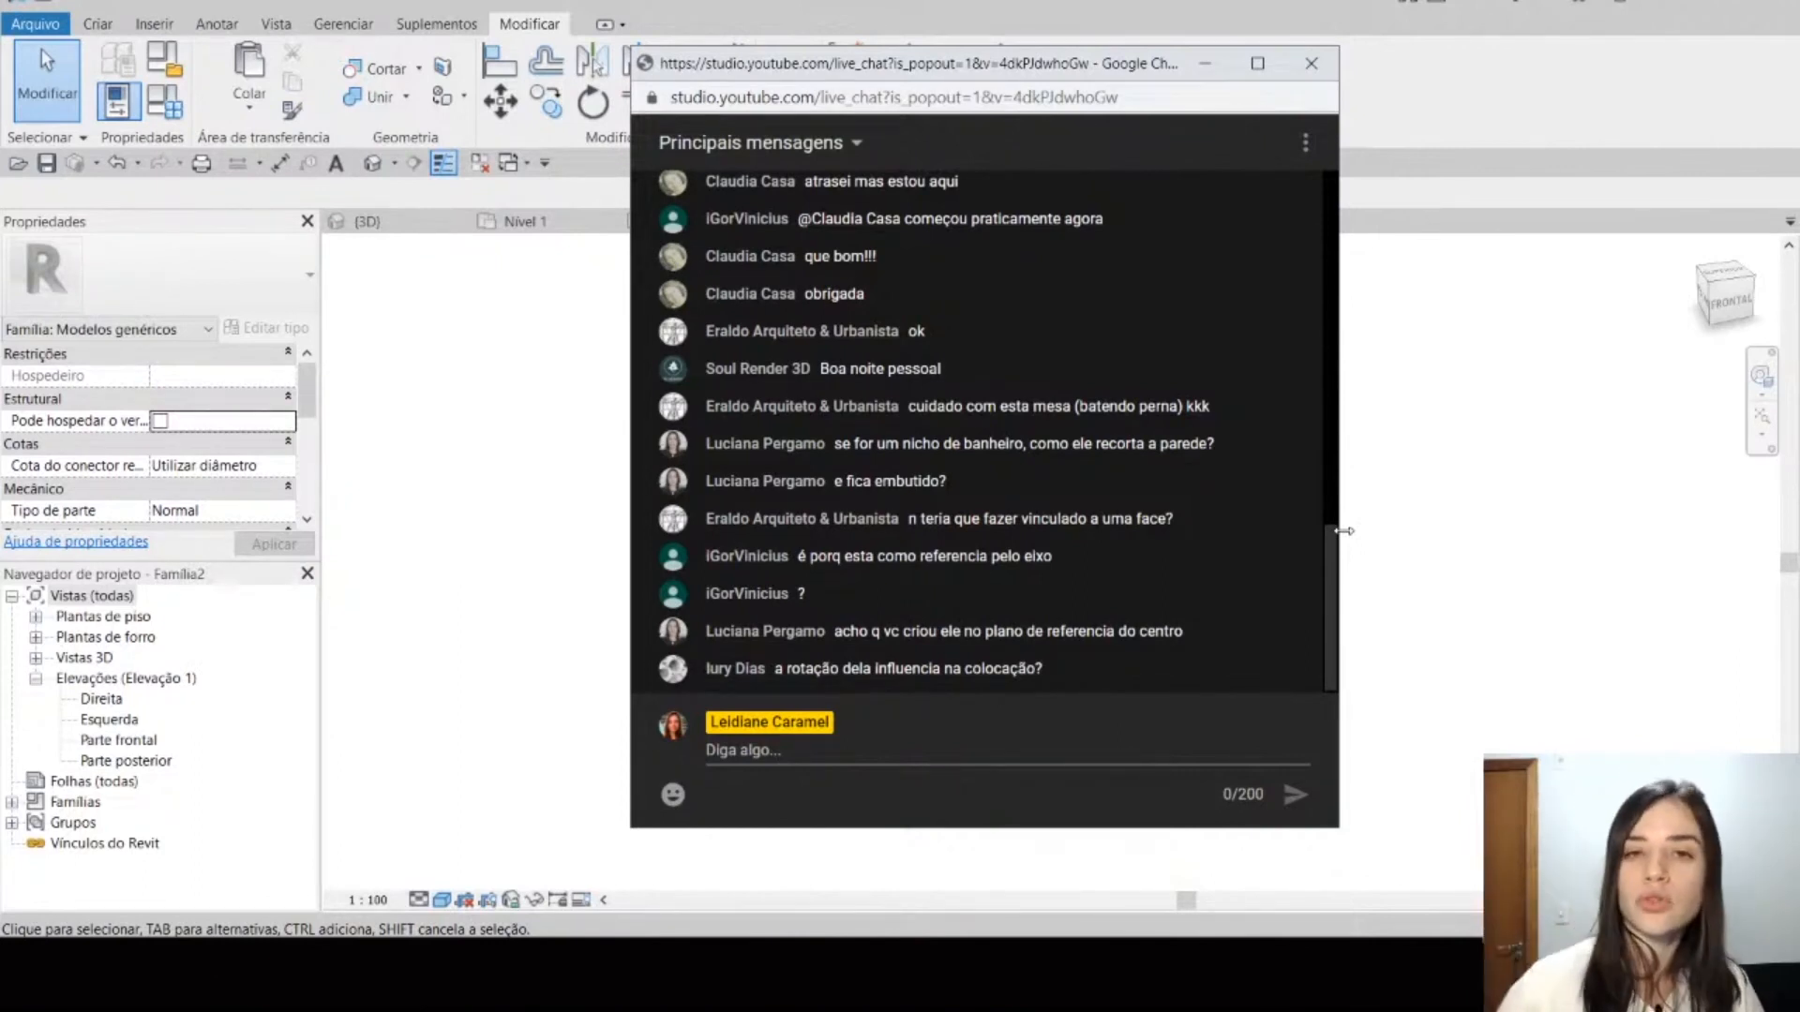
left_click(1466, 521)
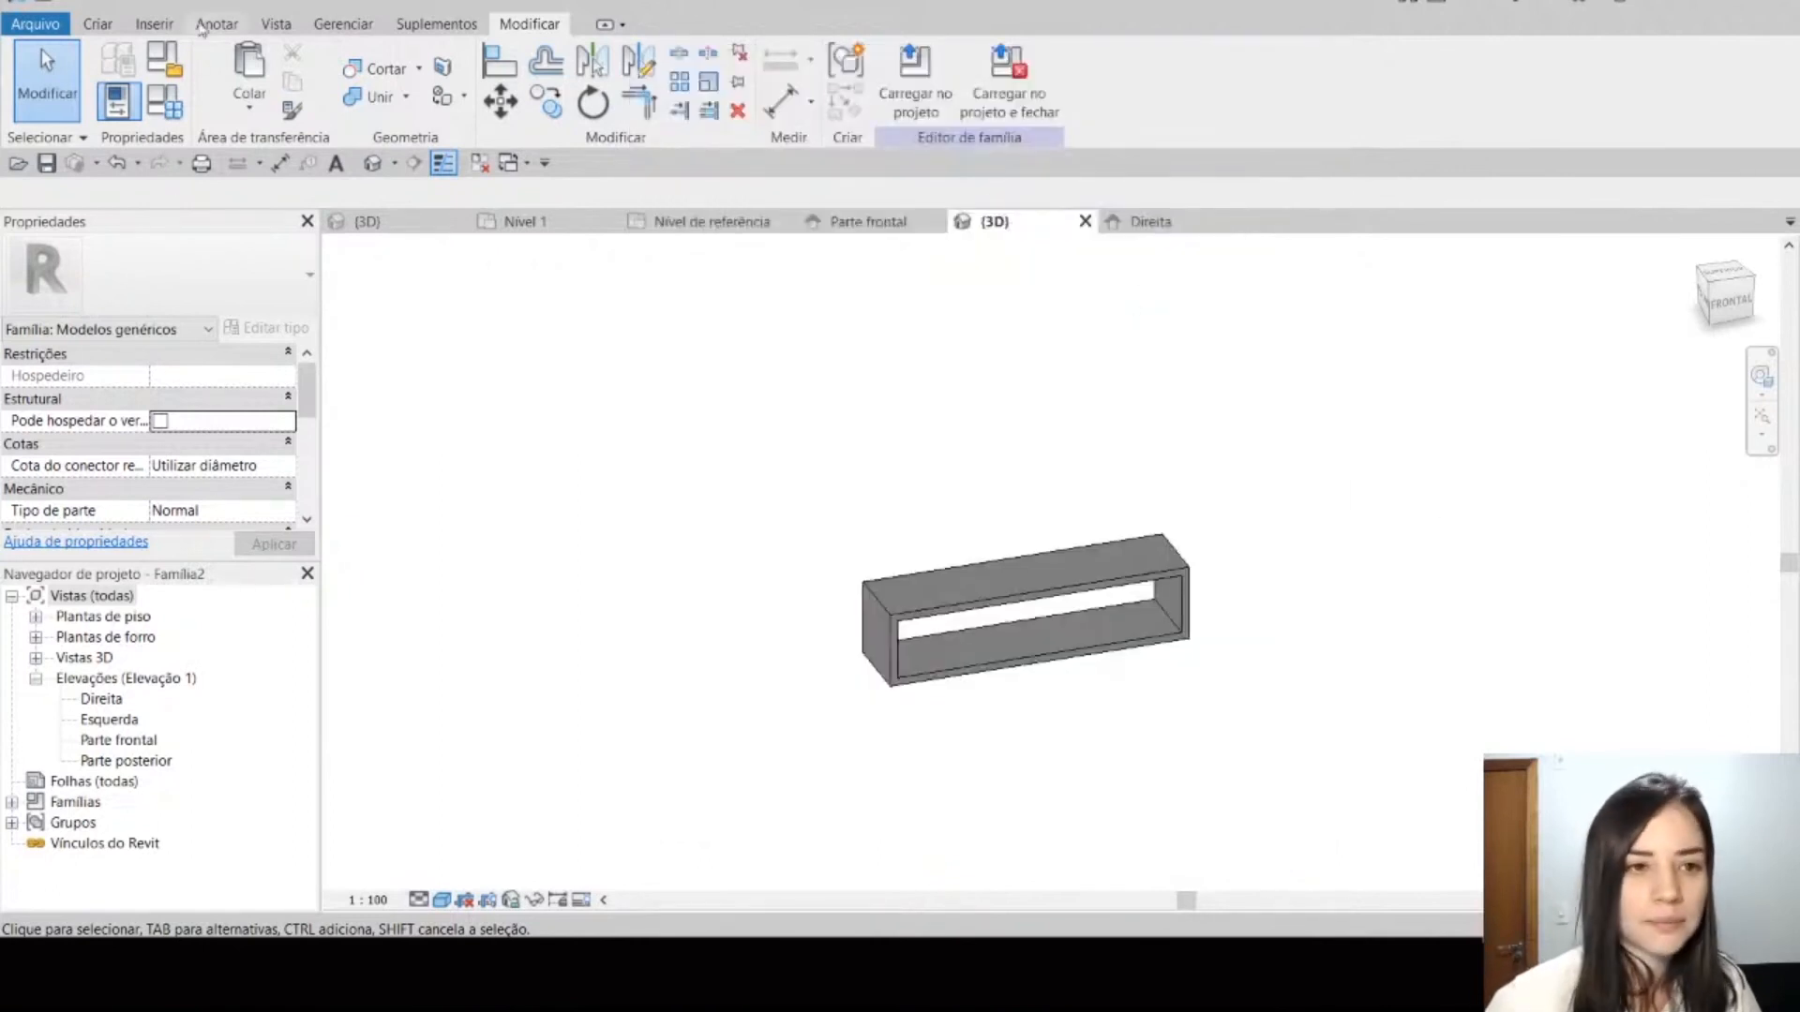
left_click(98, 24)
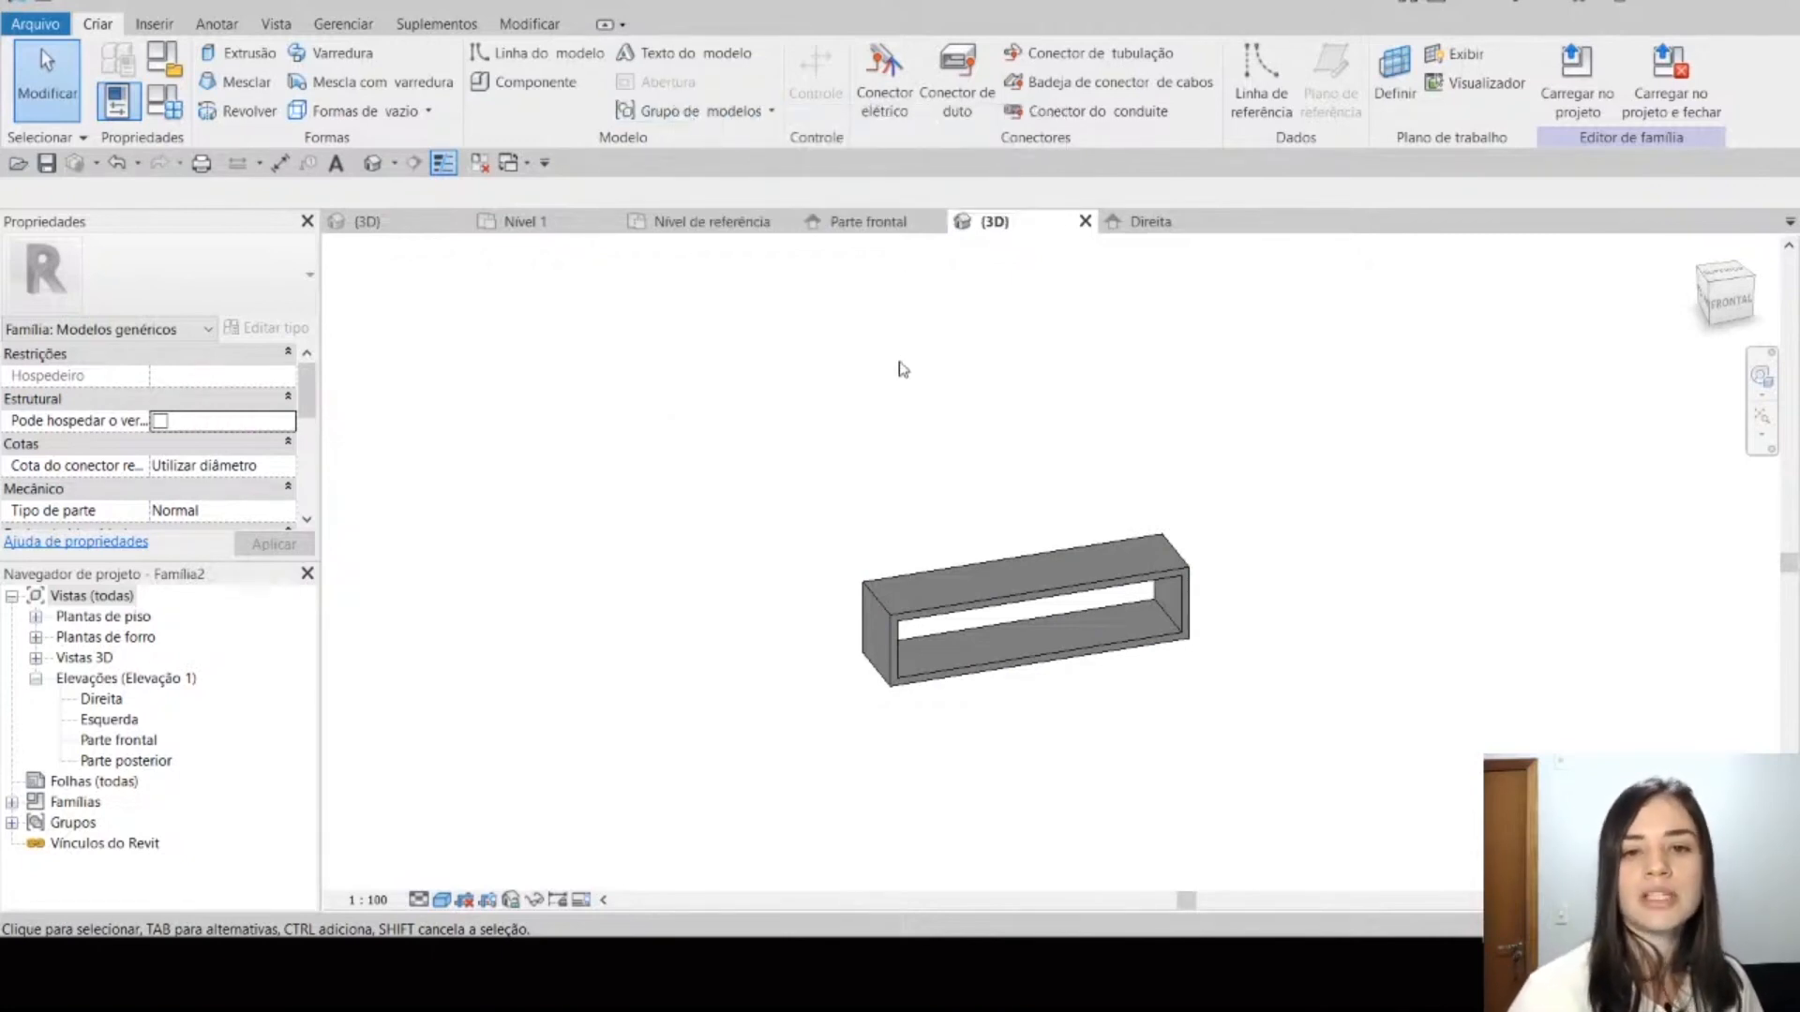
middle_click_drag(930, 367, 852, 385)
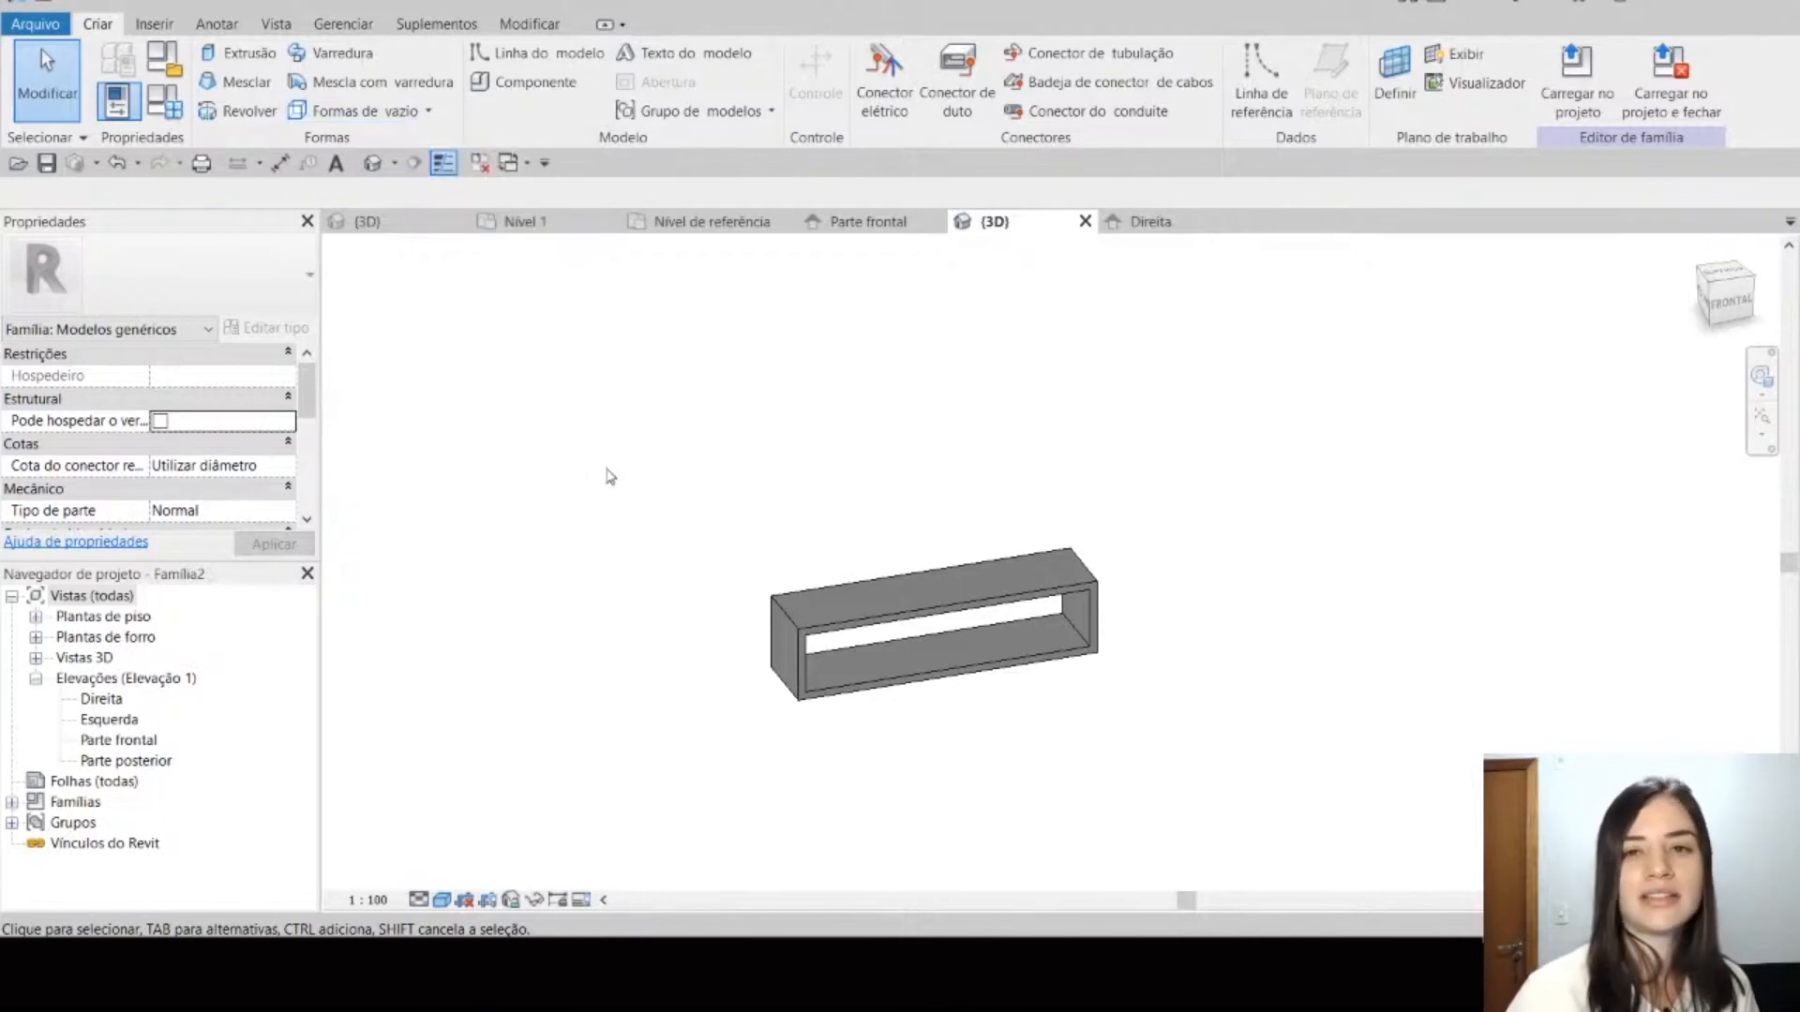
scroll(653, 486, "up", 2)
middle_click_drag(651, 485, 728, 434)
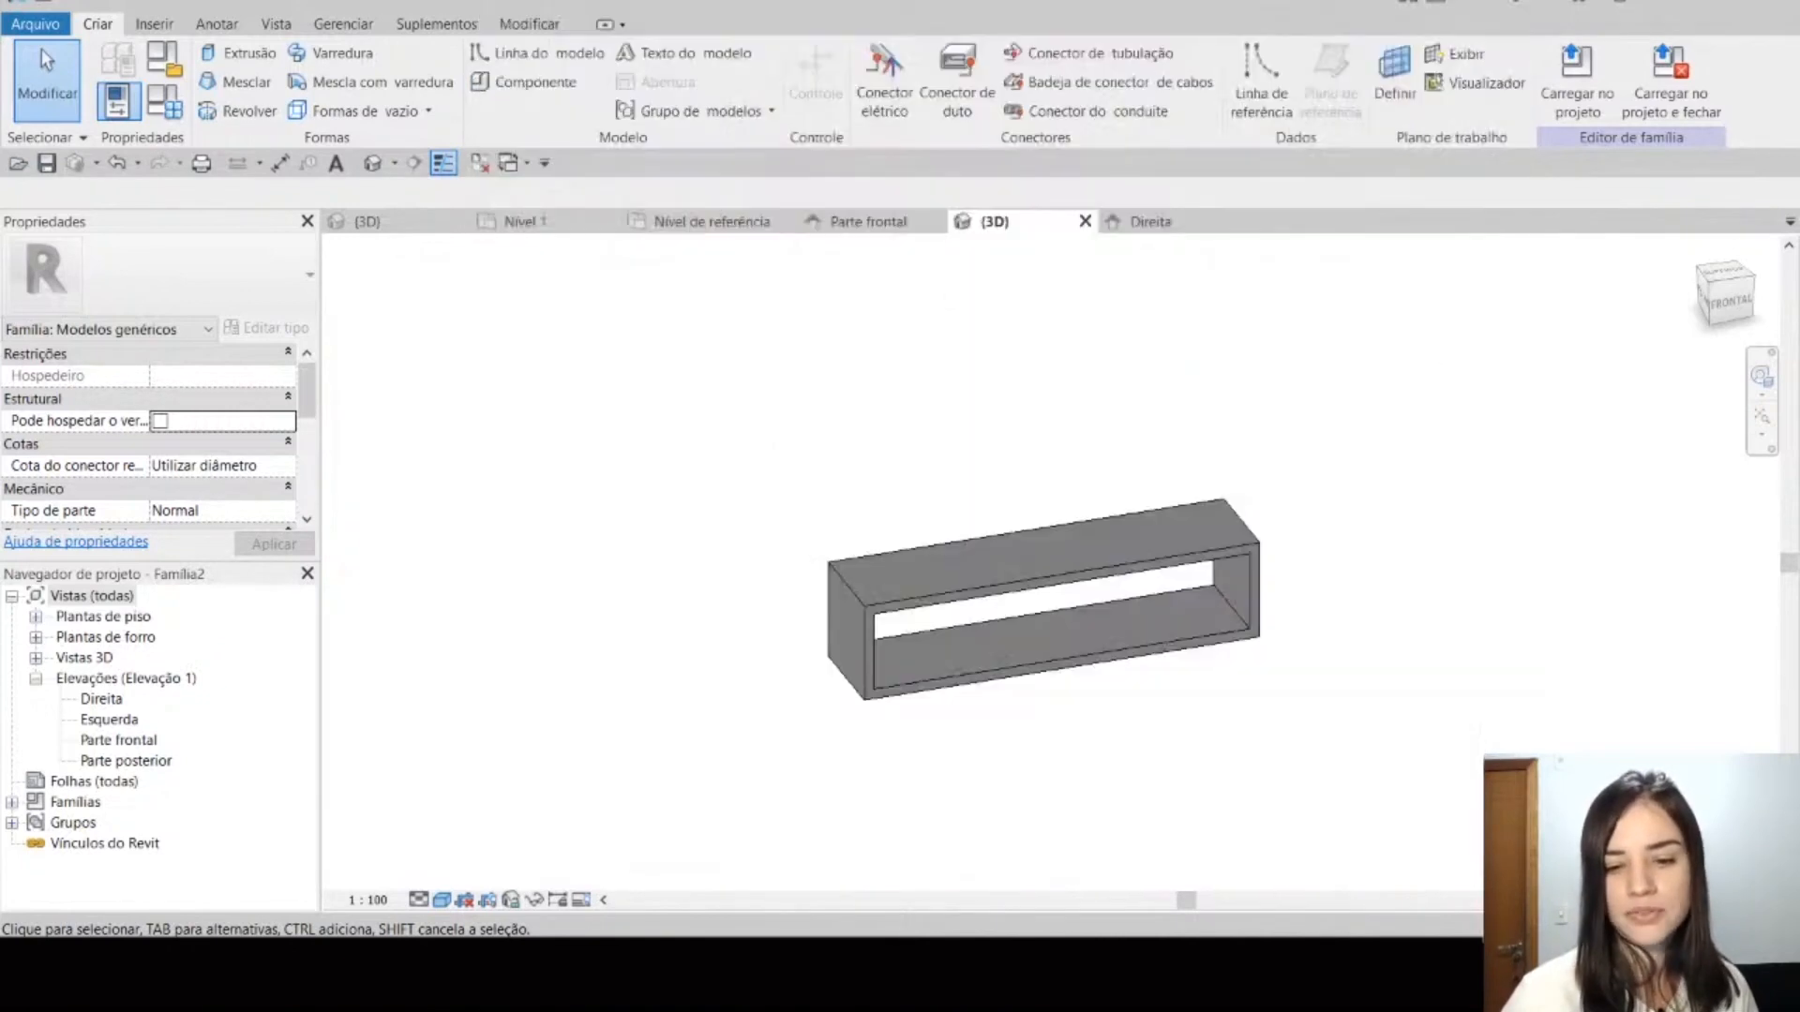
Step: Open the YouTube live chat, read the comment about the axis being used as reference, and return to Revit
mouse_move(838, 964)
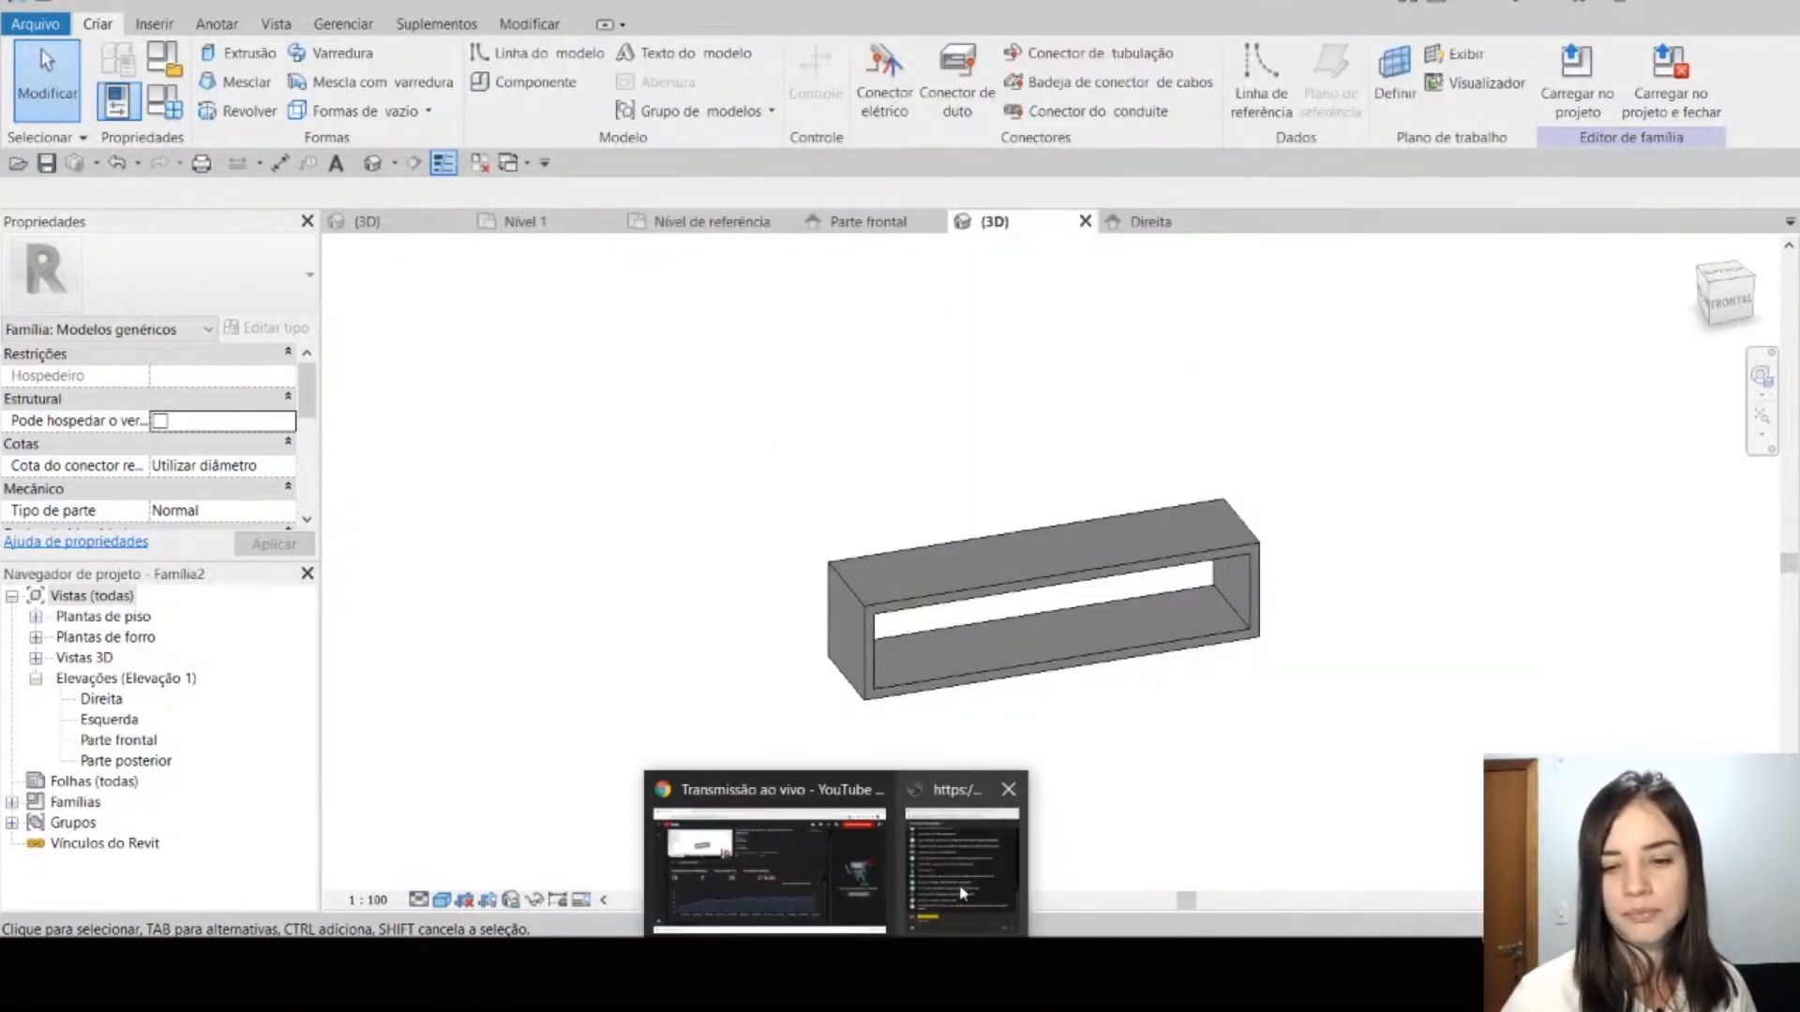
left_click(964, 894)
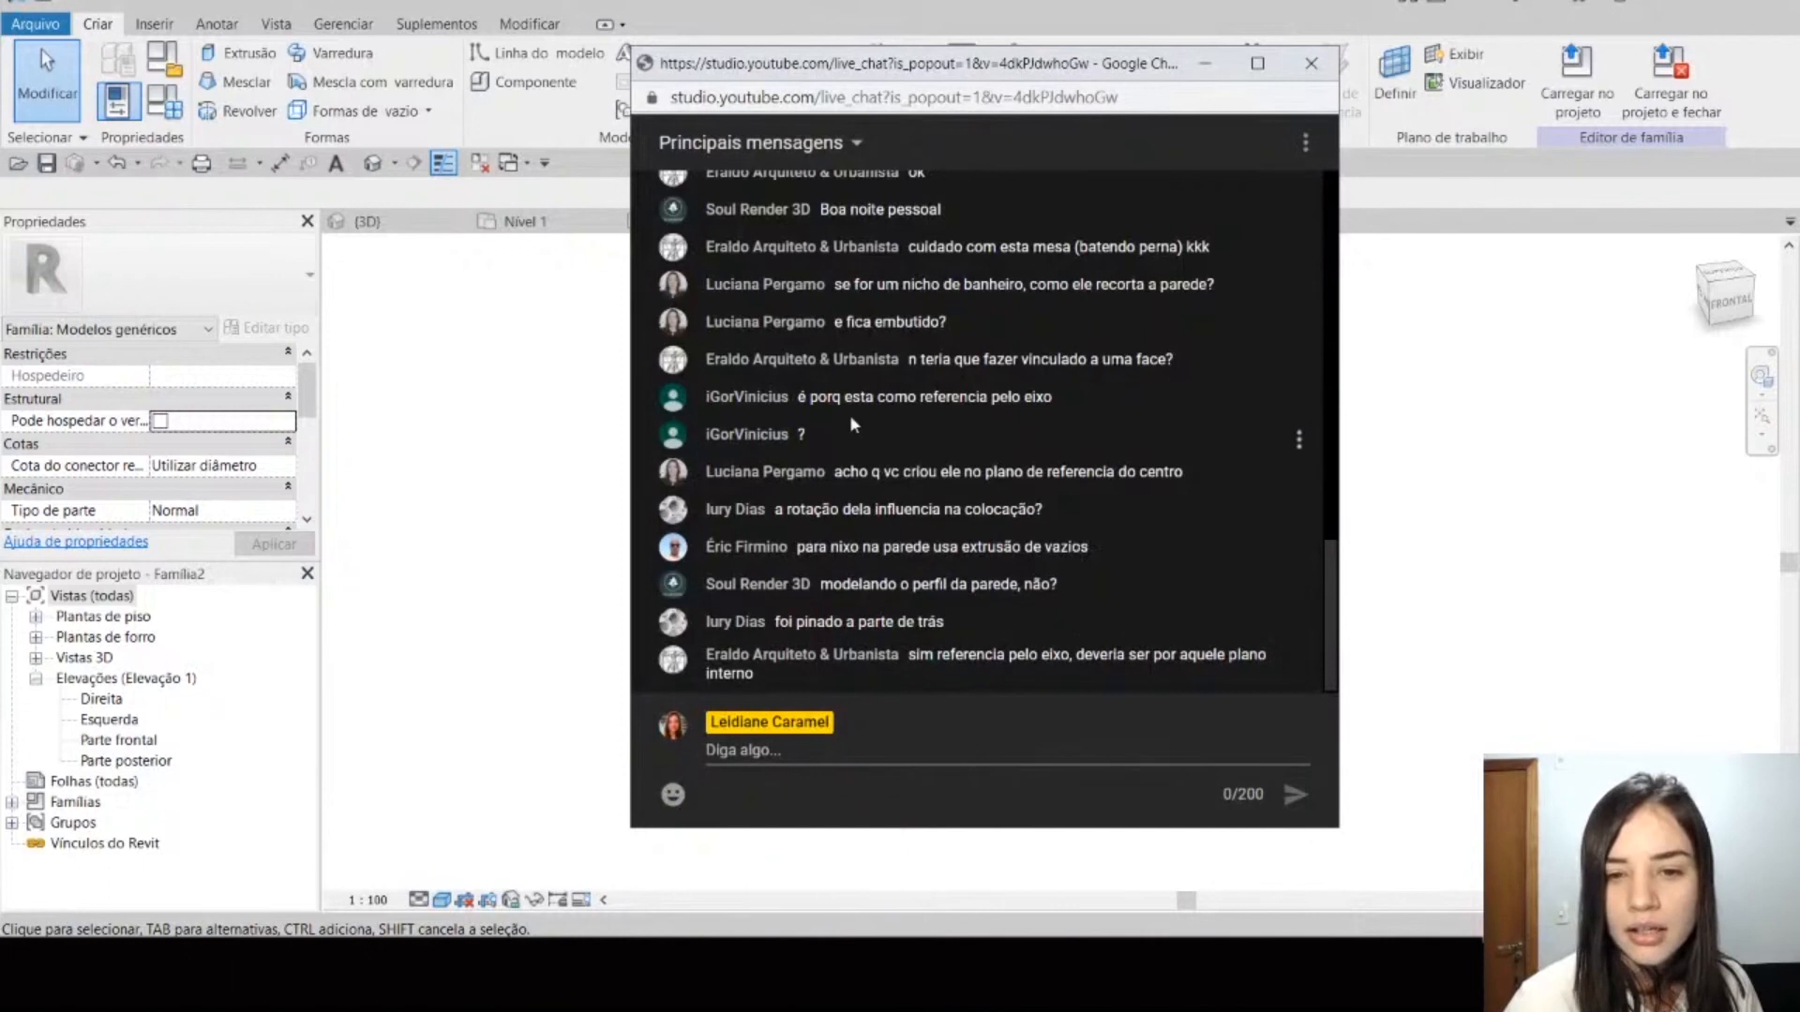
left_click_drag(877, 397, 1055, 399)
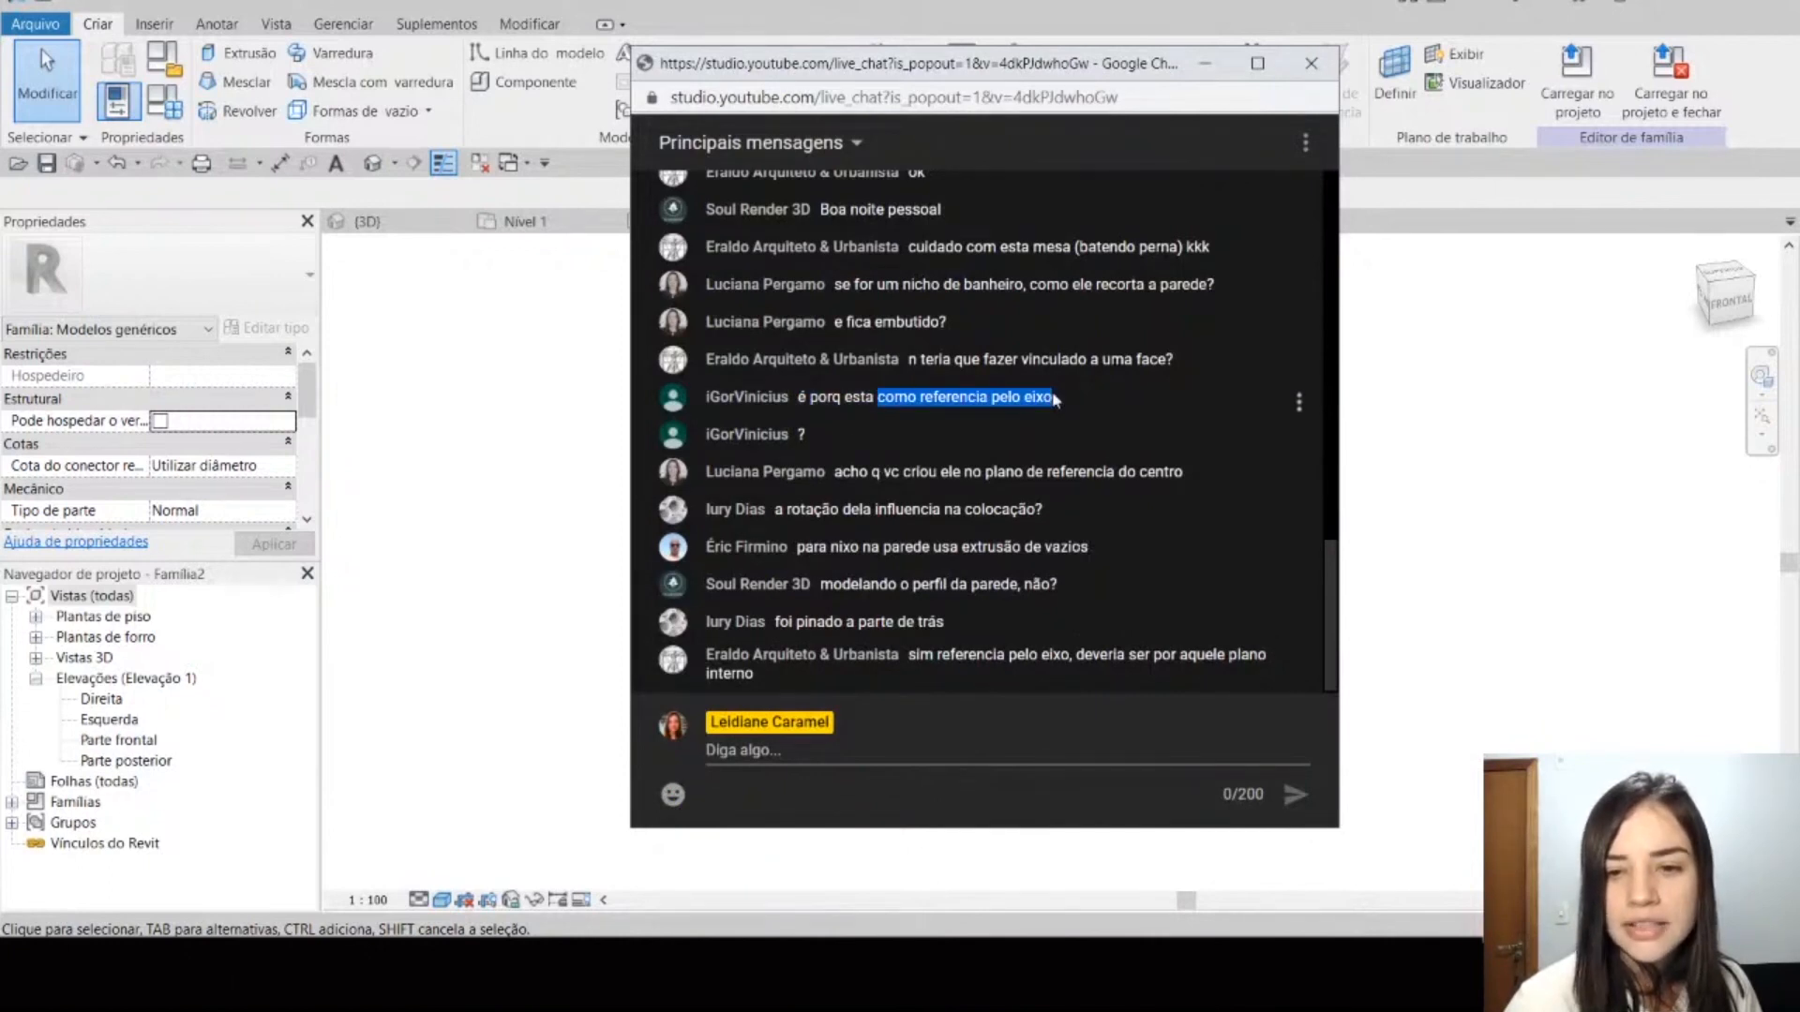
left_click(1444, 445)
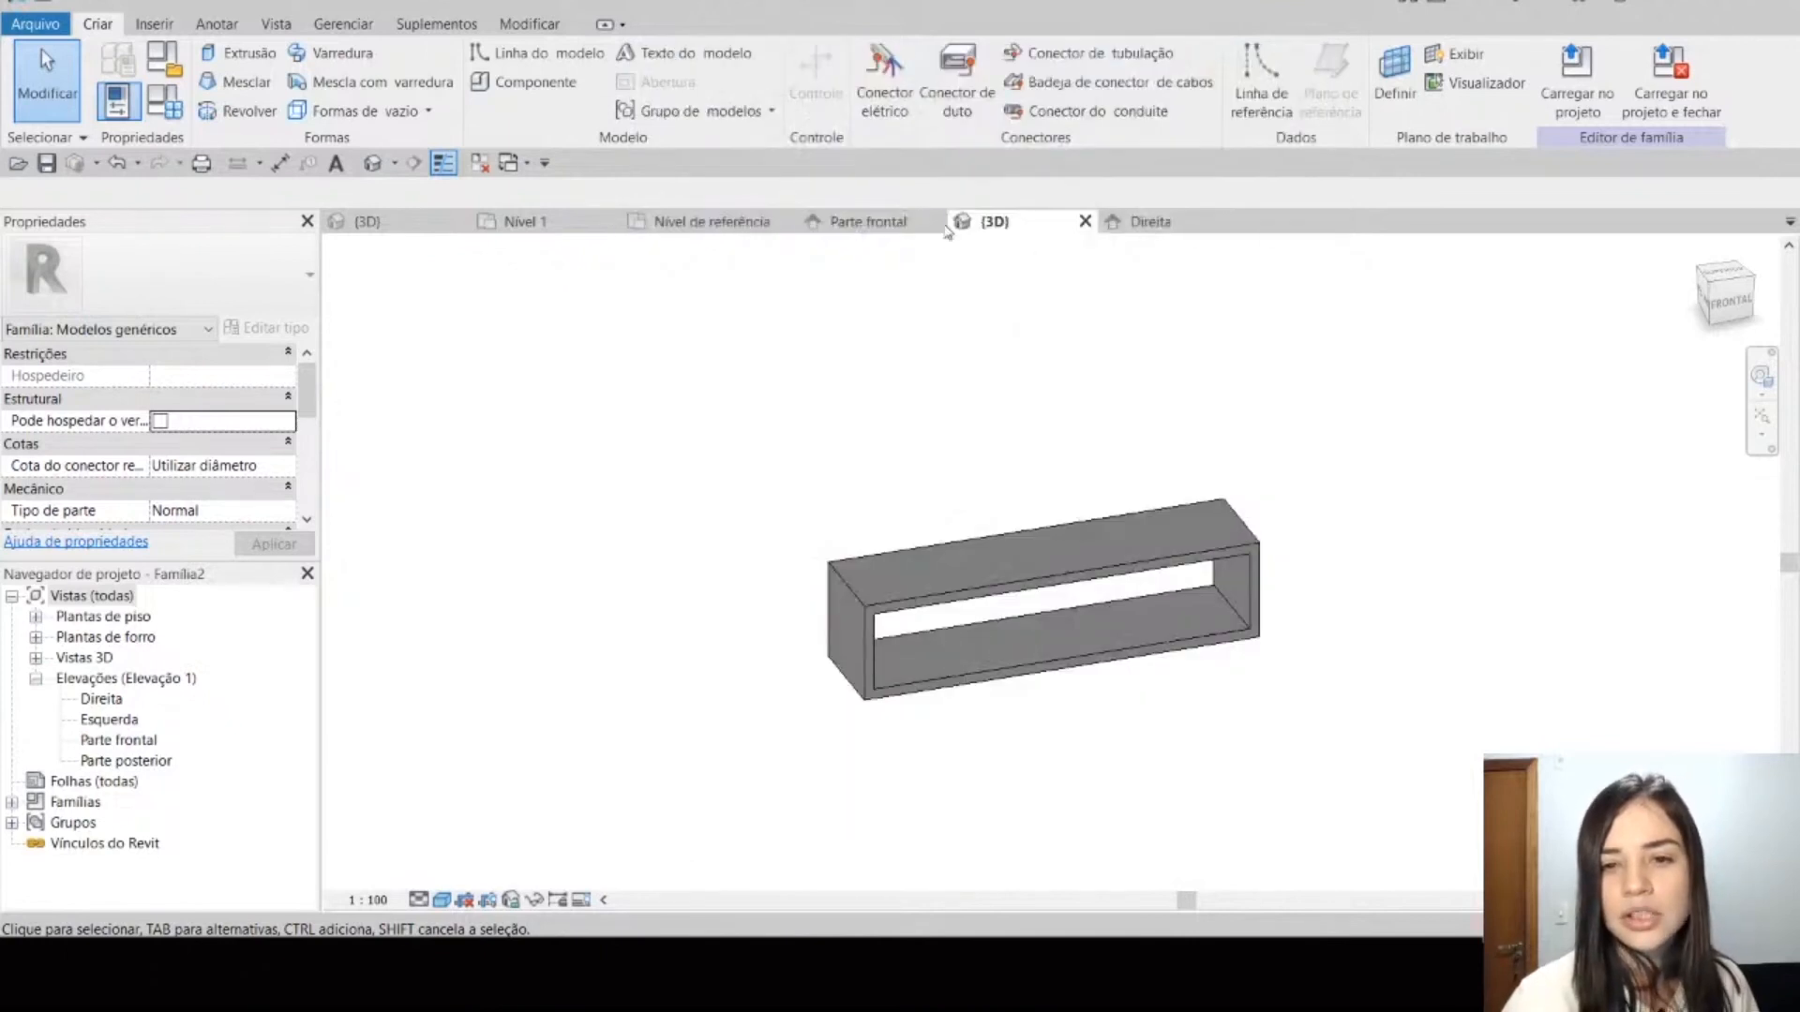
Step: Check the Define a origem setting of both centre reference planes in the family's Nível de referência plan
left_click(727, 225)
left_click(1025, 536)
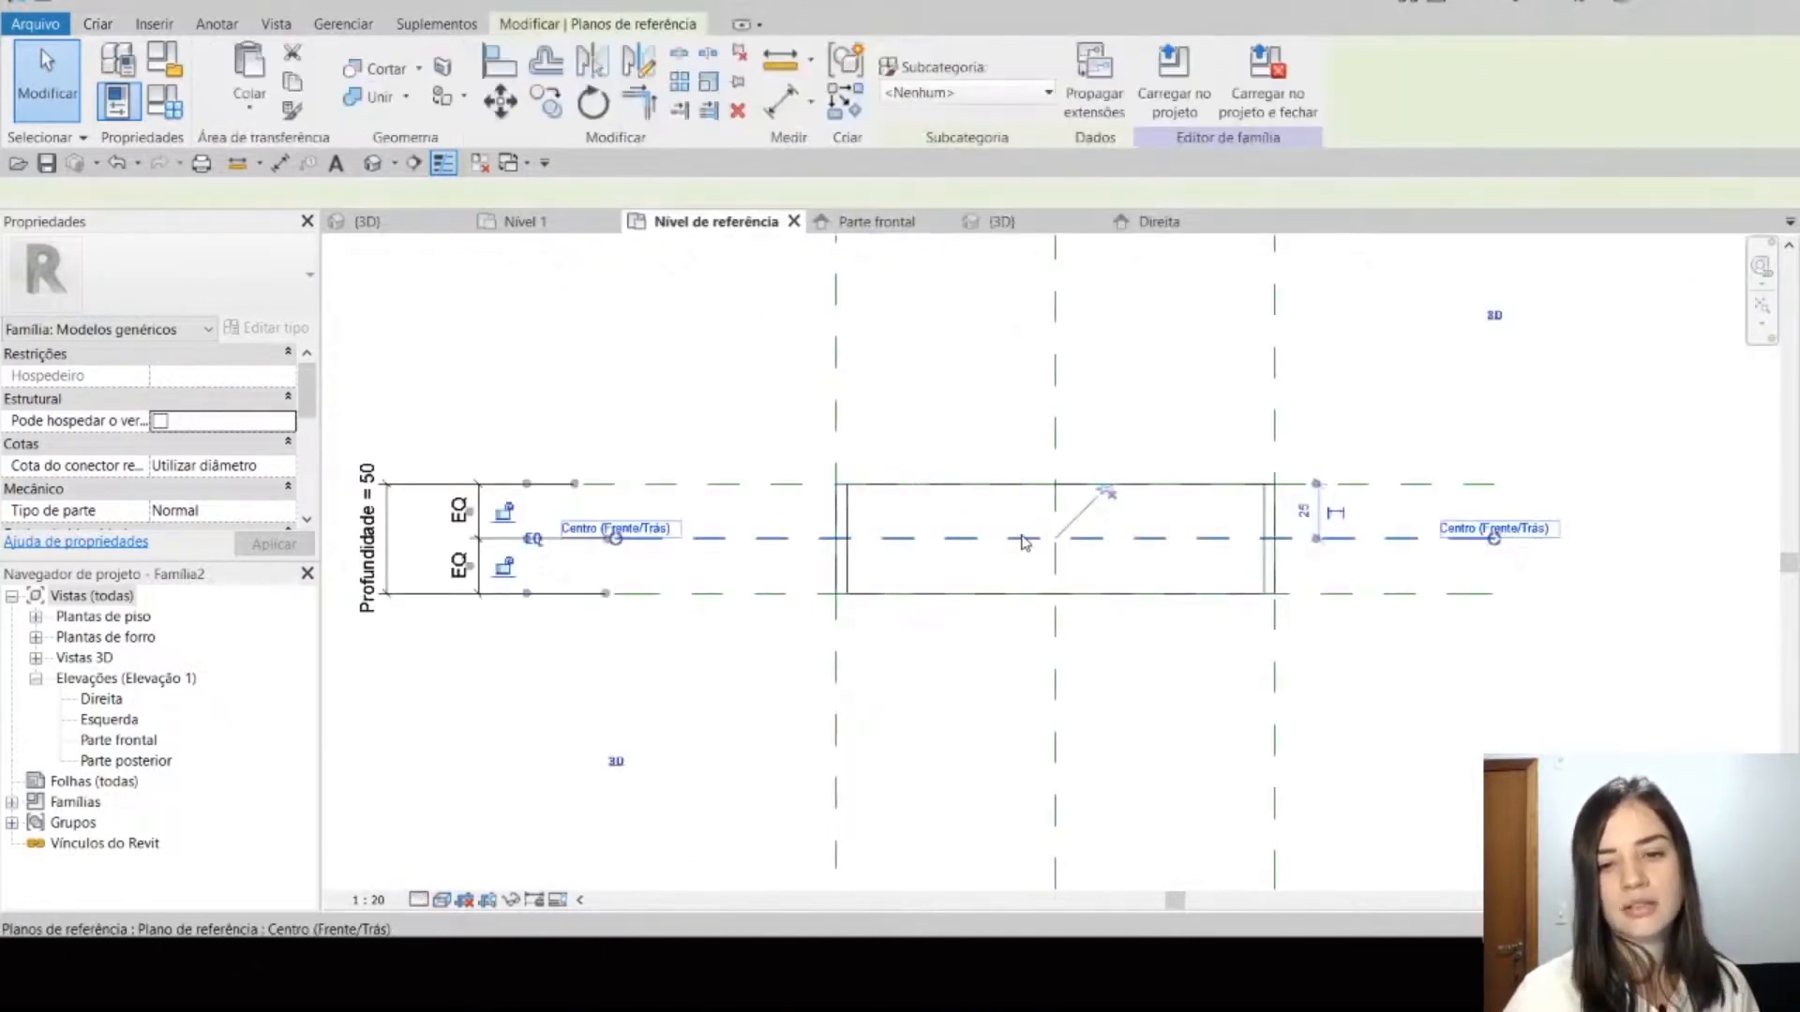
left_click(1056, 684, "ctrl")
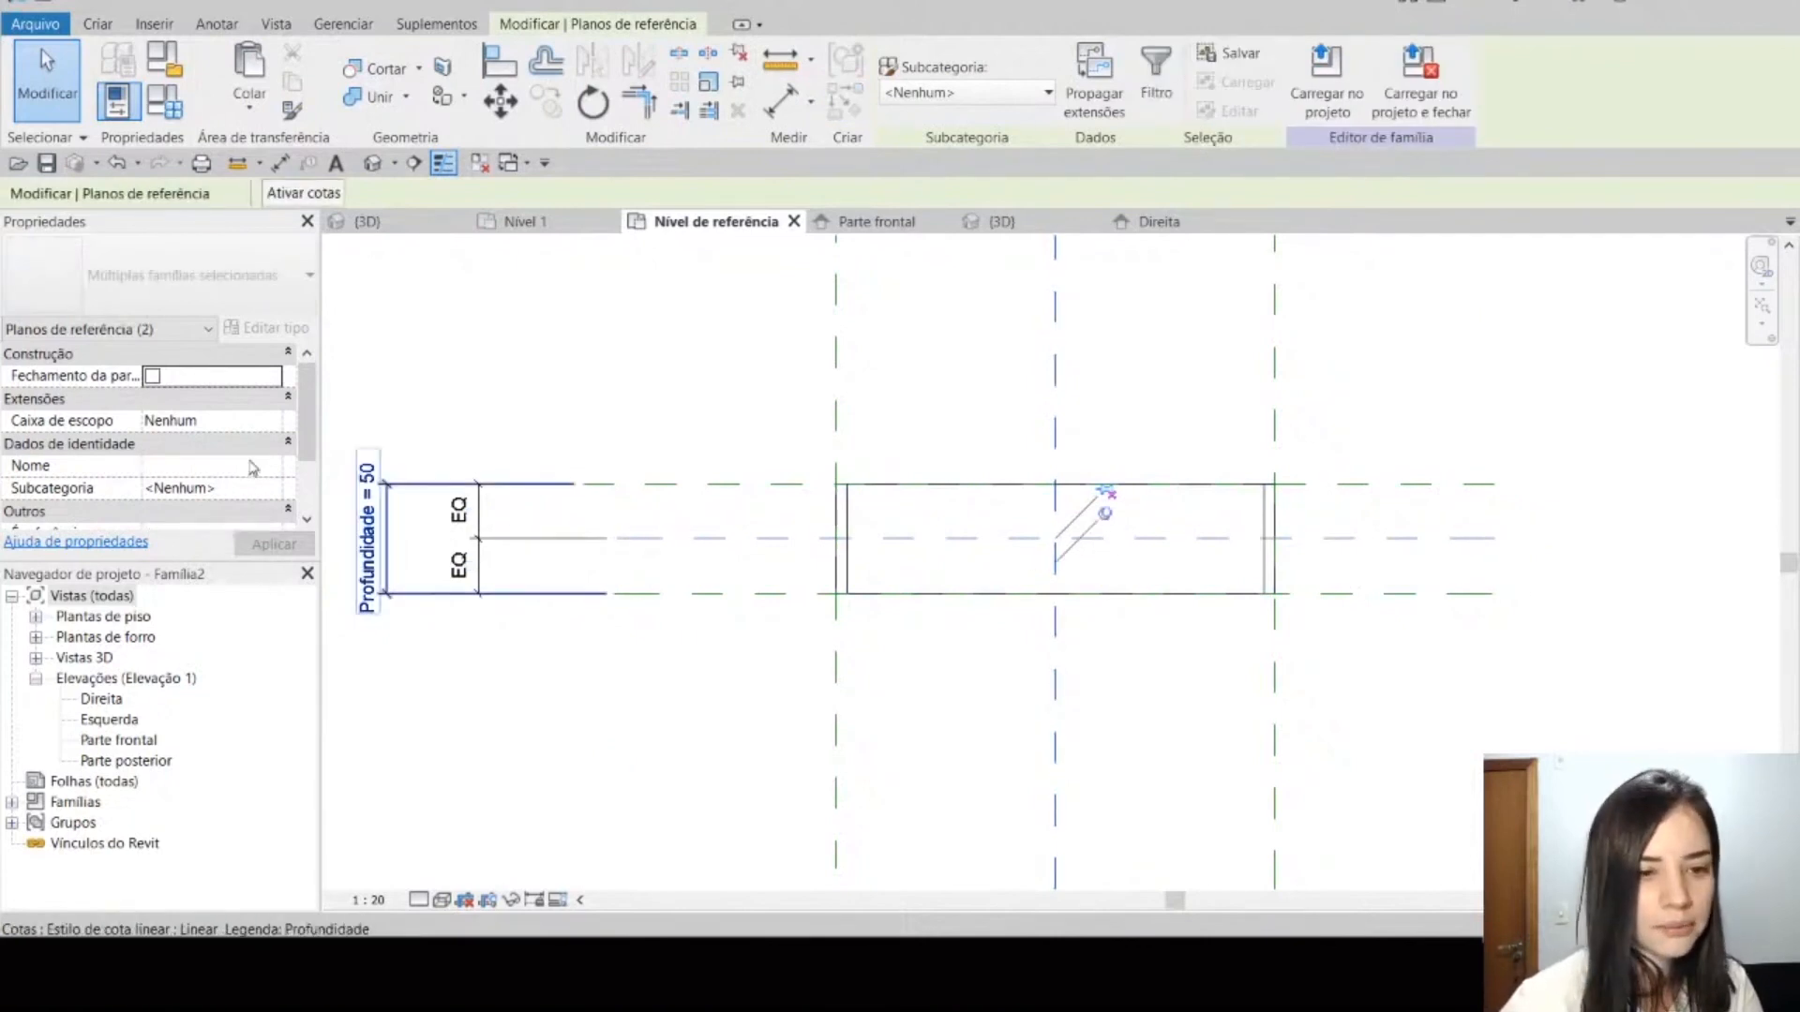
scroll(252, 464, "down", 2)
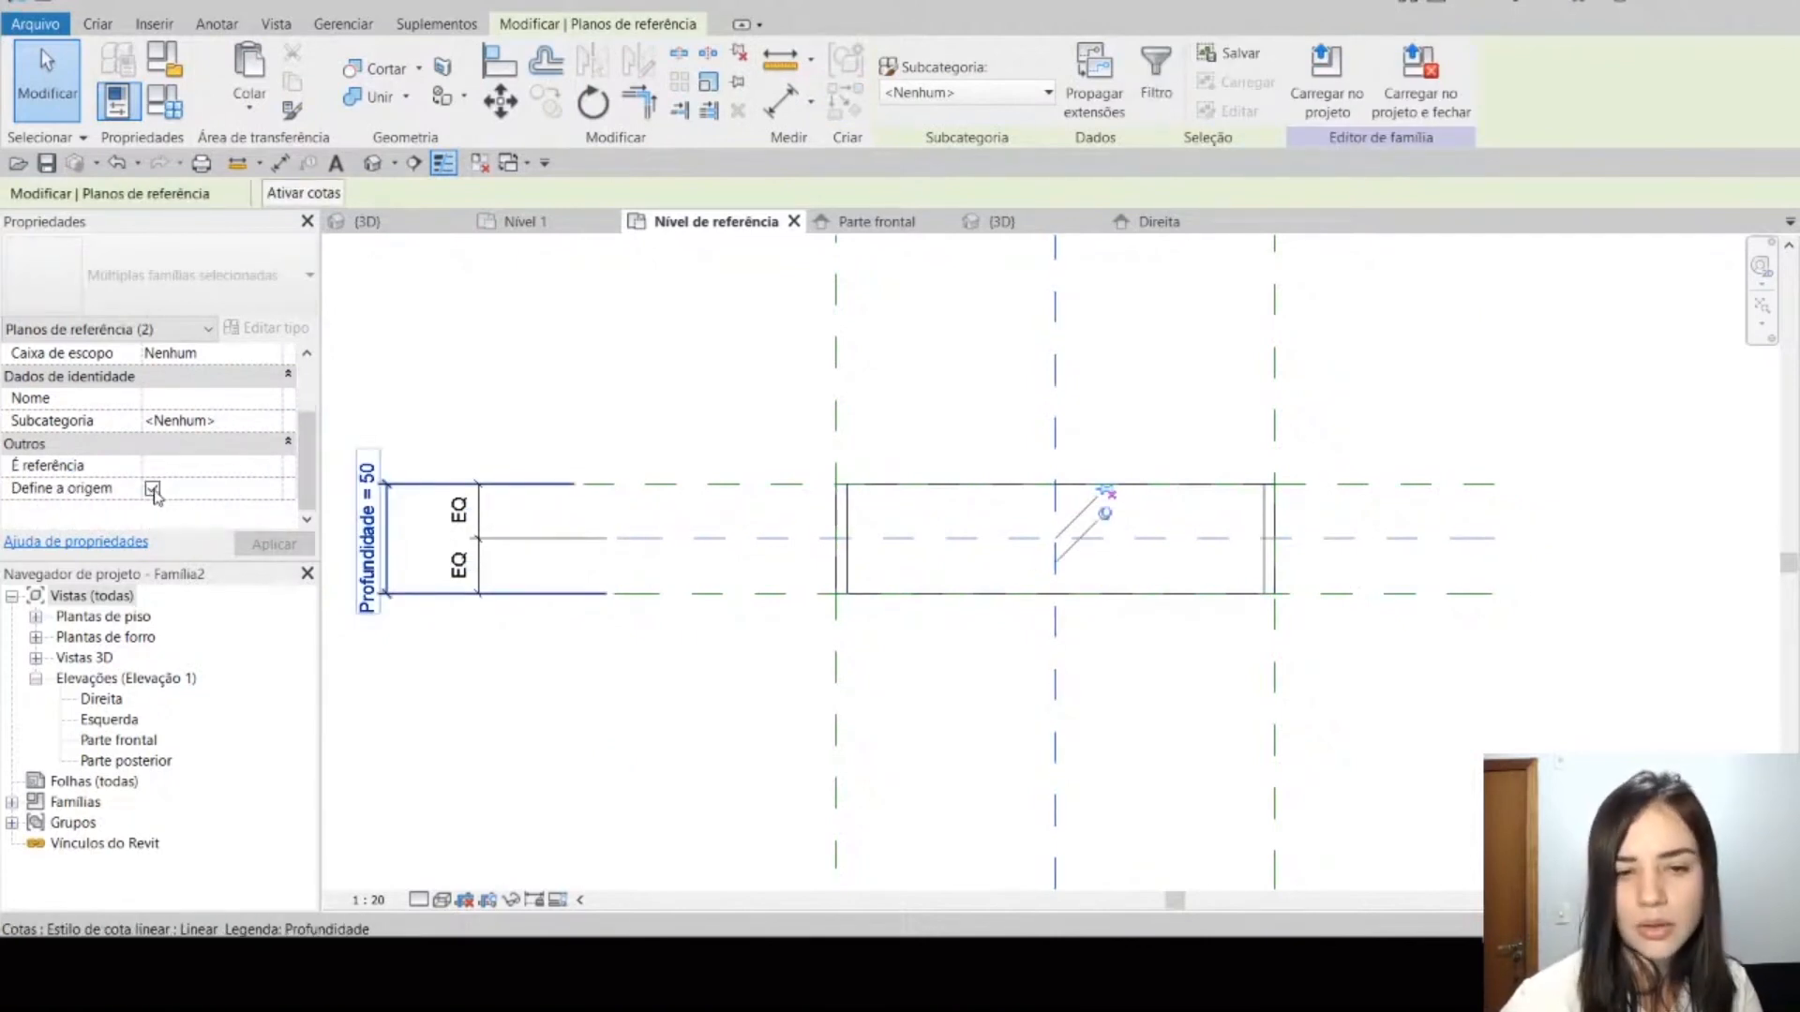
left_click(273, 544)
left_click(1477, 522)
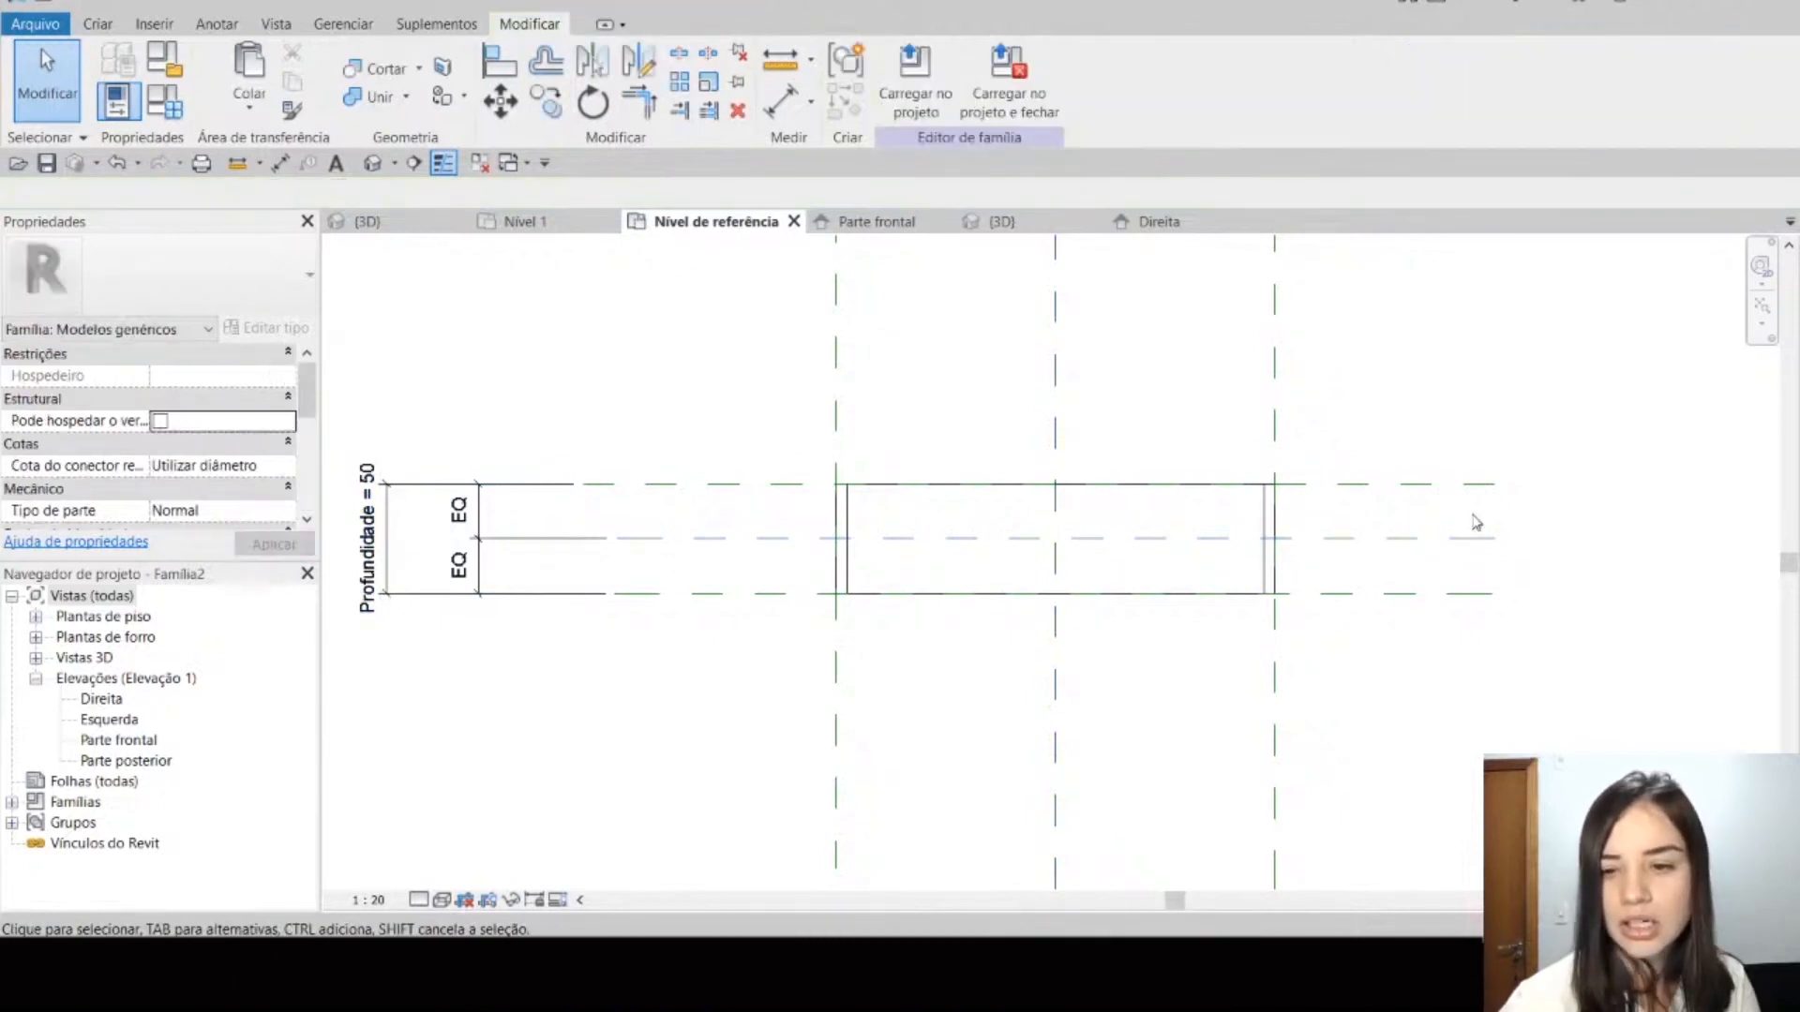
Step: Make the Trás and Esquerda reference planes define the family's origin and load the updated shelf into the project
left_click(1439, 485)
left_click(152, 488)
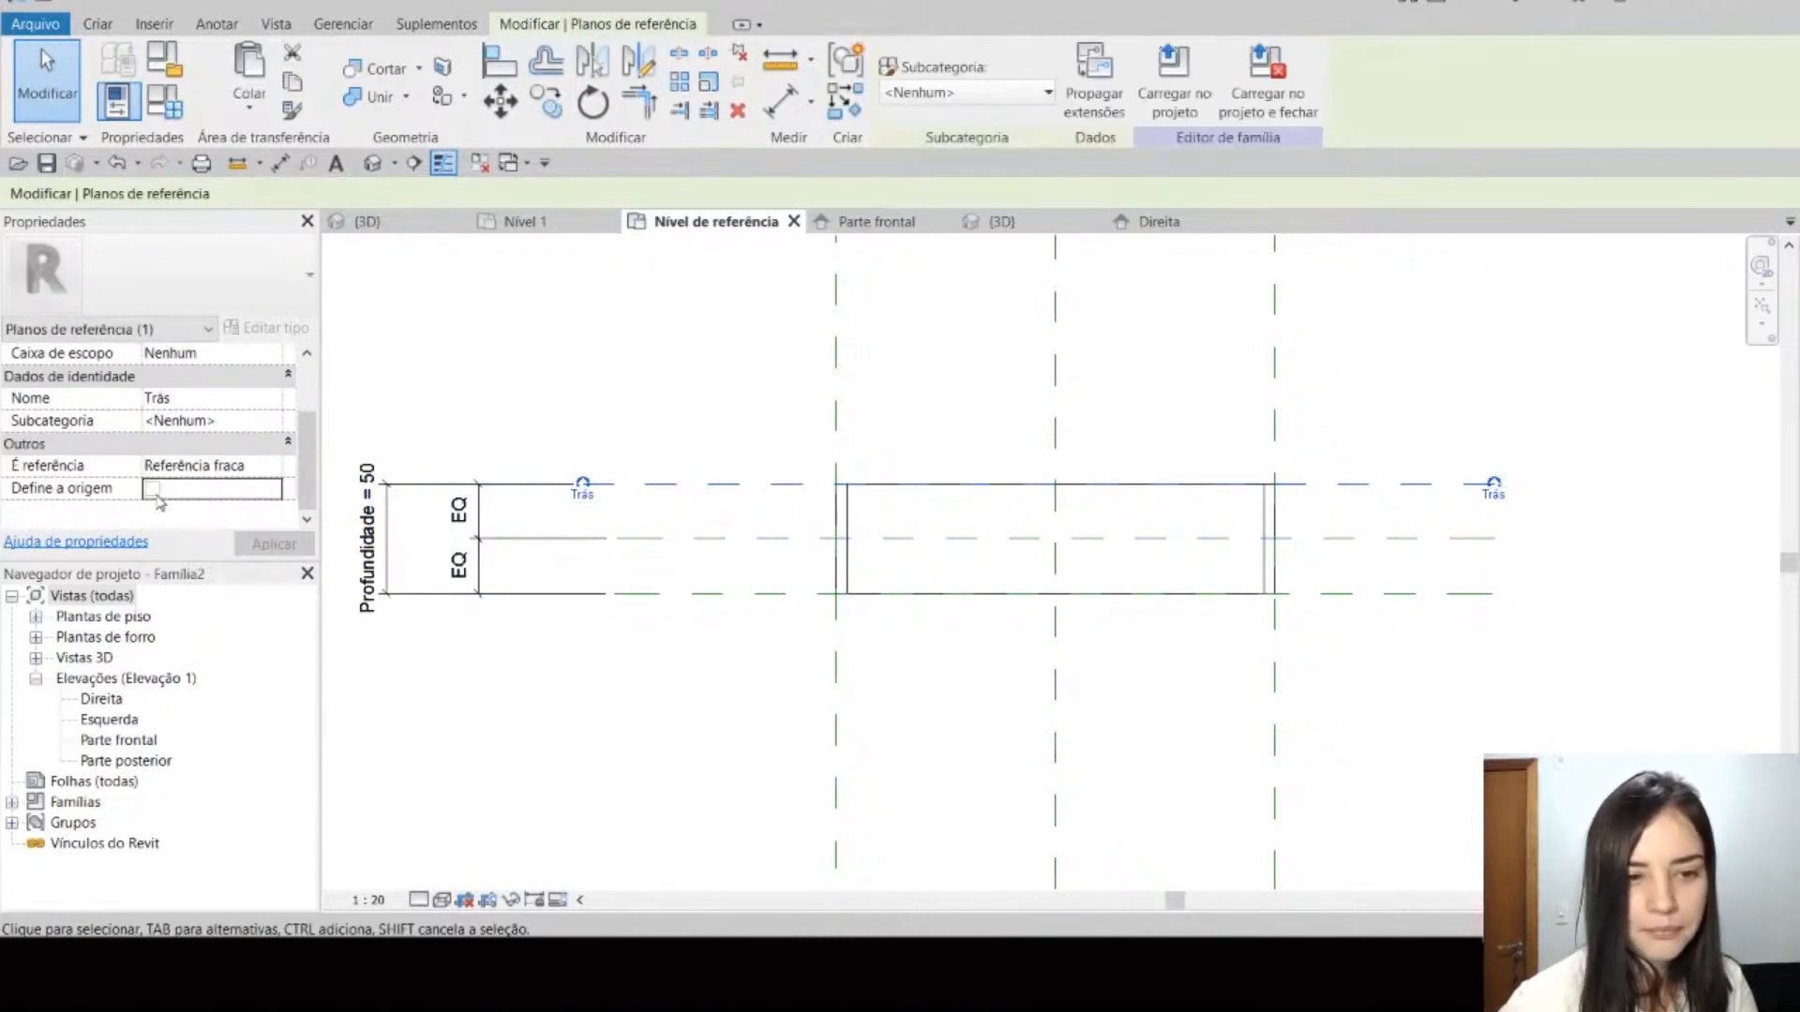
left_click(837, 654)
left_click(267, 542)
left_click(1172, 356)
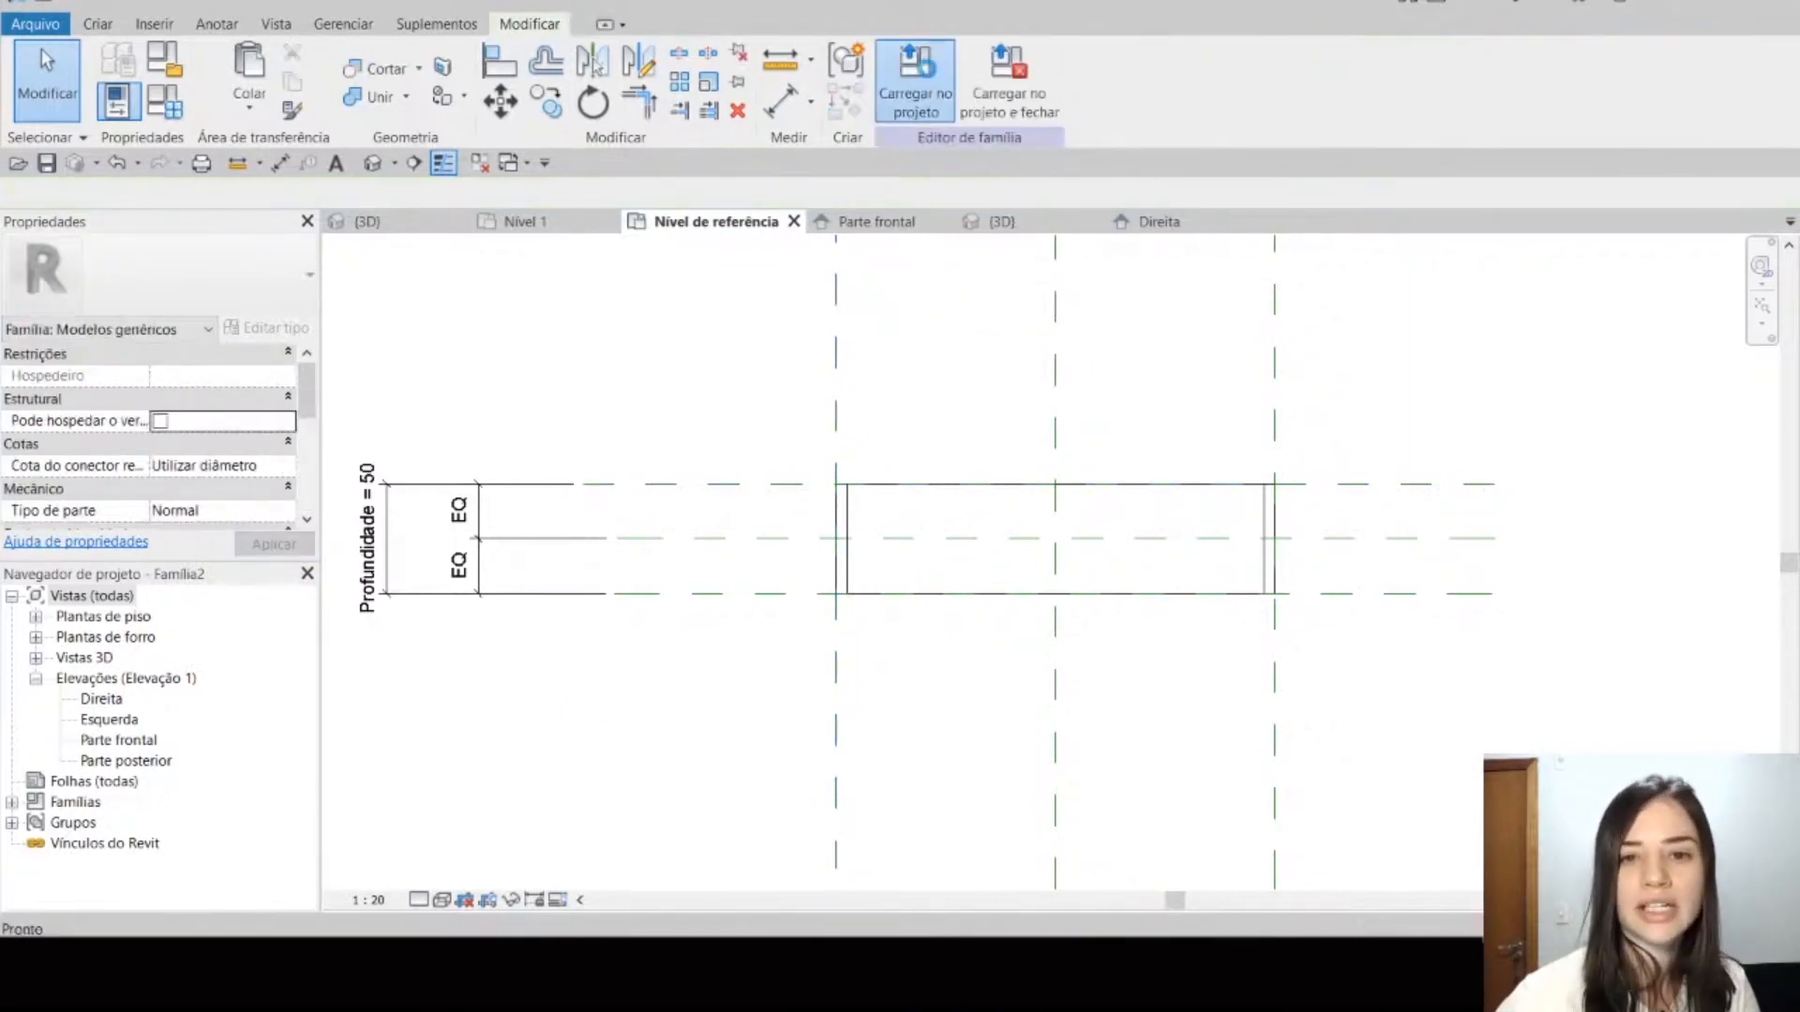
left_click(916, 84)
left_click(828, 470)
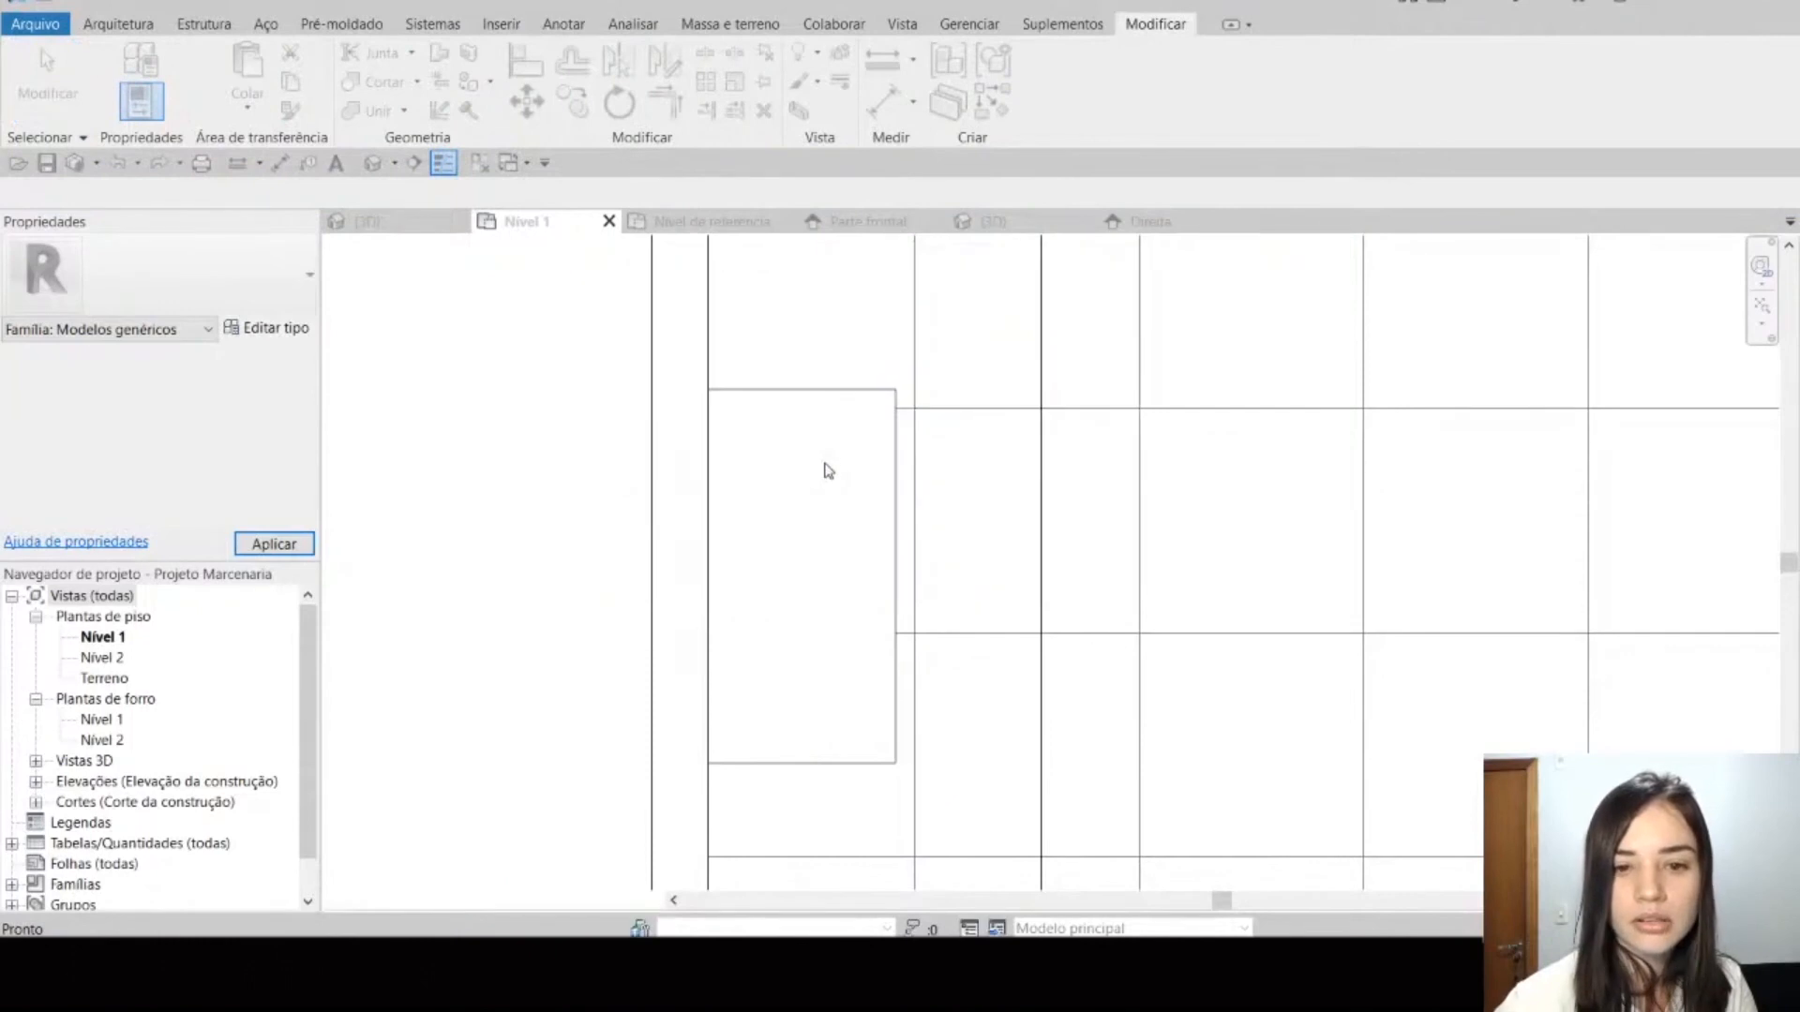
Step: Align the back of the shelf with the inner face of the wall in the Nível 1 plan
scroll(776, 651, "down", 1)
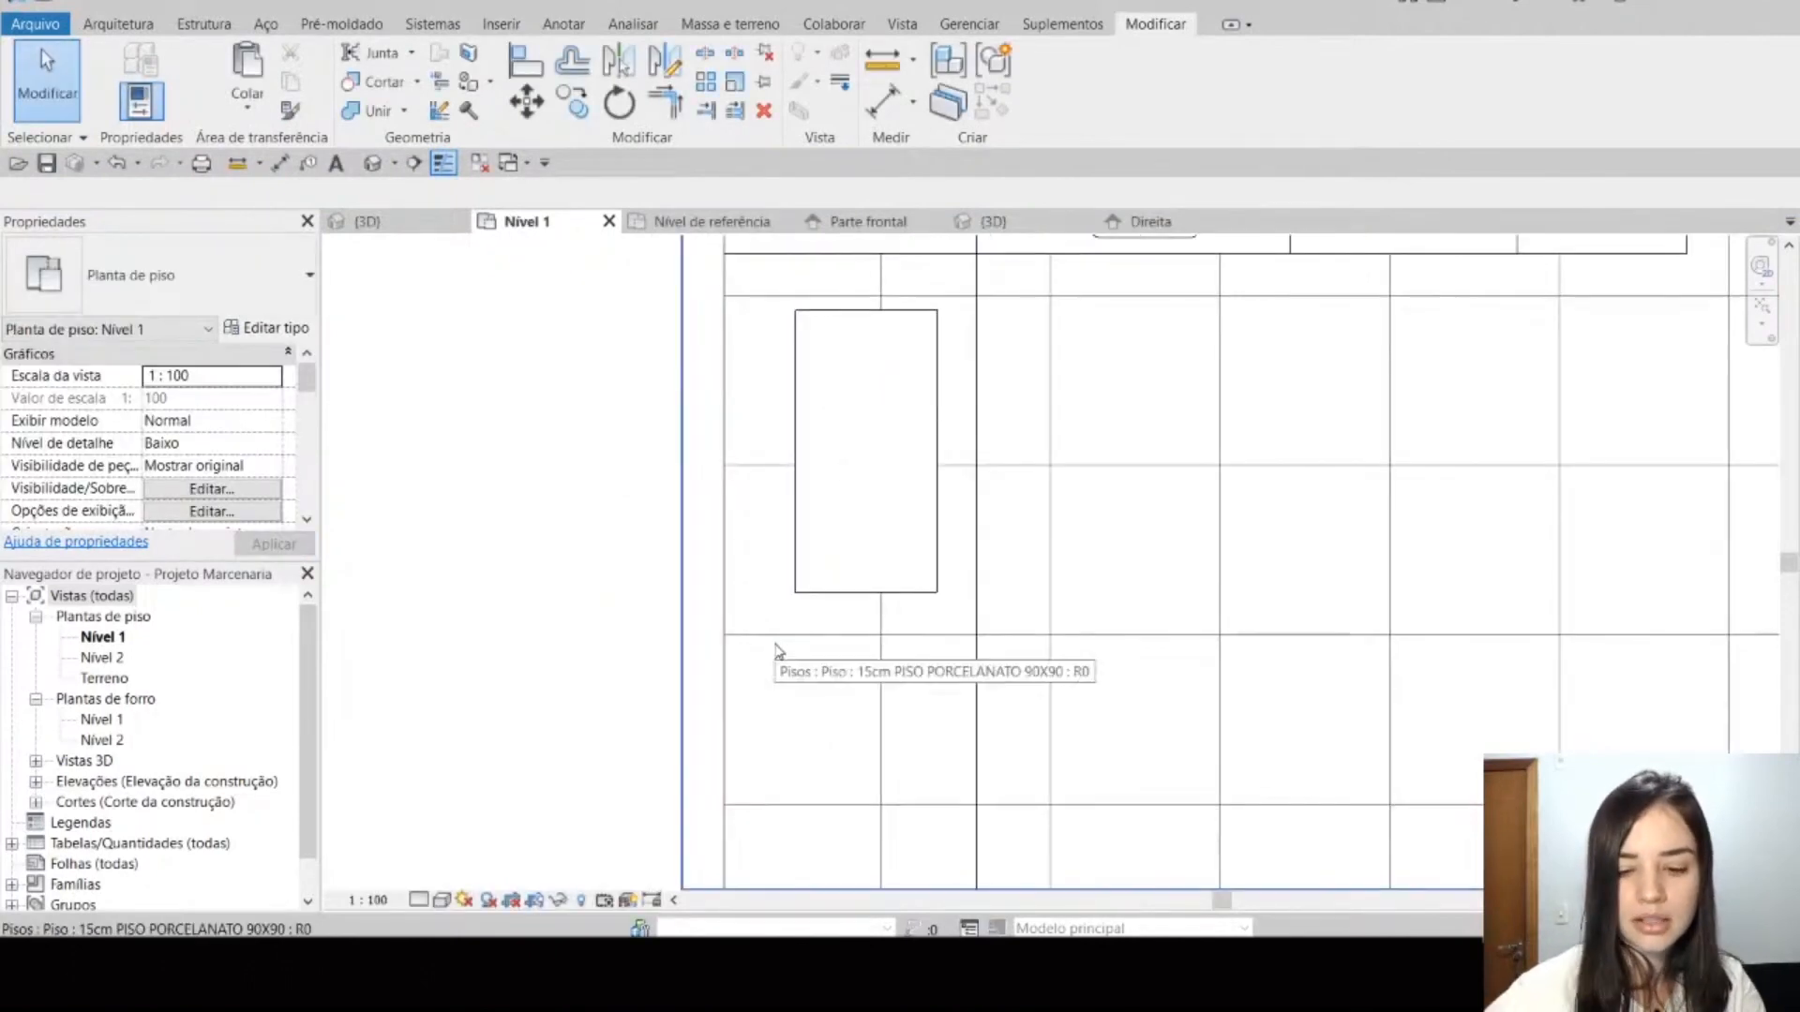
key("a")
key("l")
left_click(792, 526)
key("Escape")
Step: Set the shelf's Profundidade to 0.6 and examine from which side its depth grows relative to the wall
left_click(800, 591)
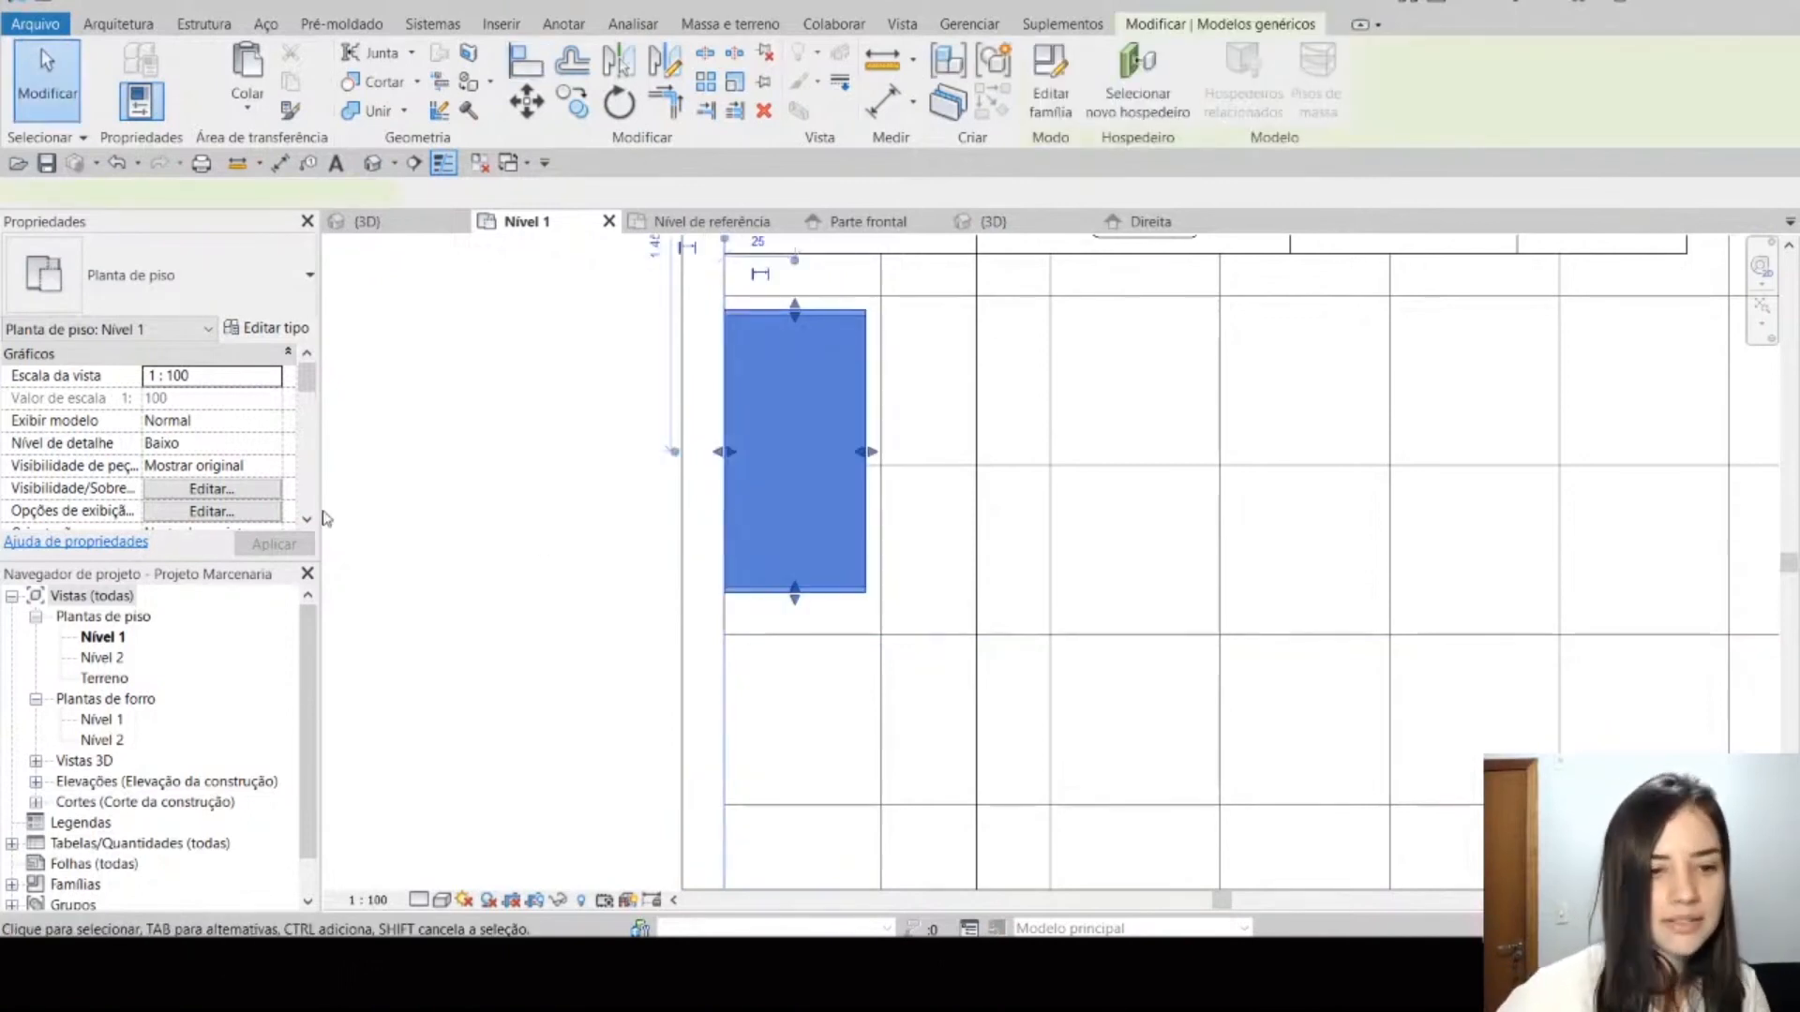
scroll(178, 427, "down", 2)
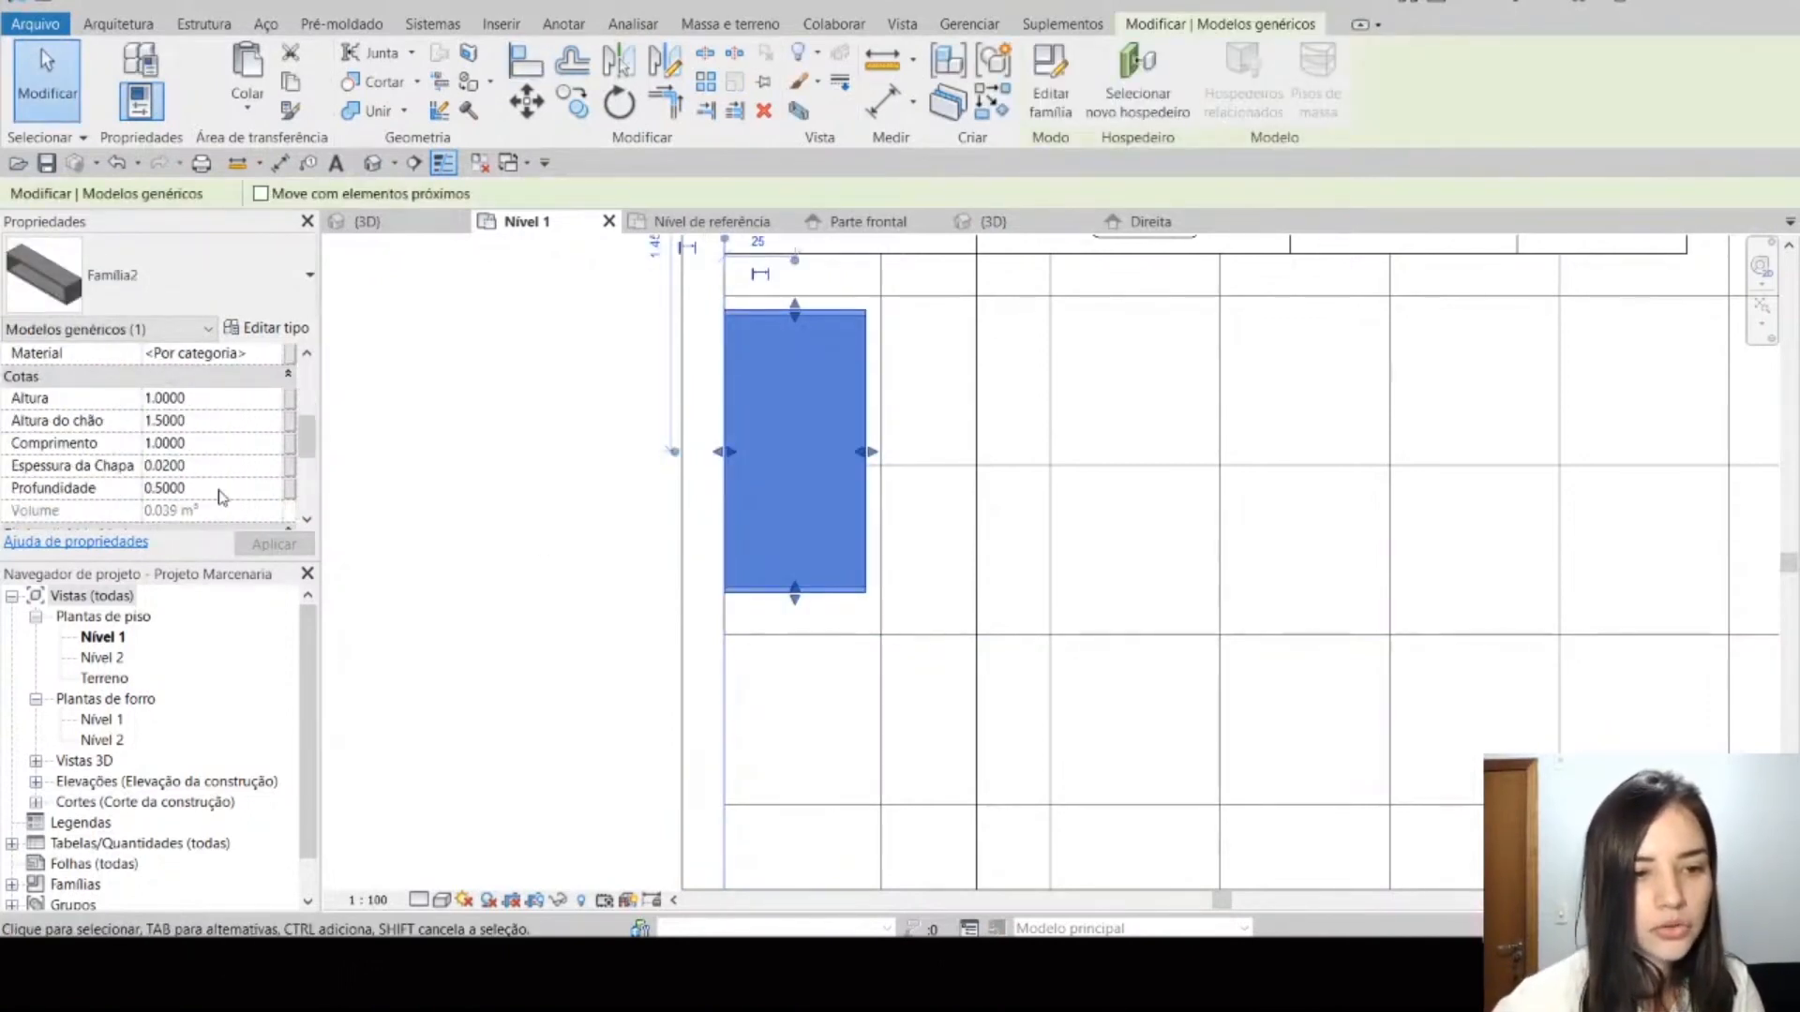
left_click(218, 489)
type("0.6")
key("Return")
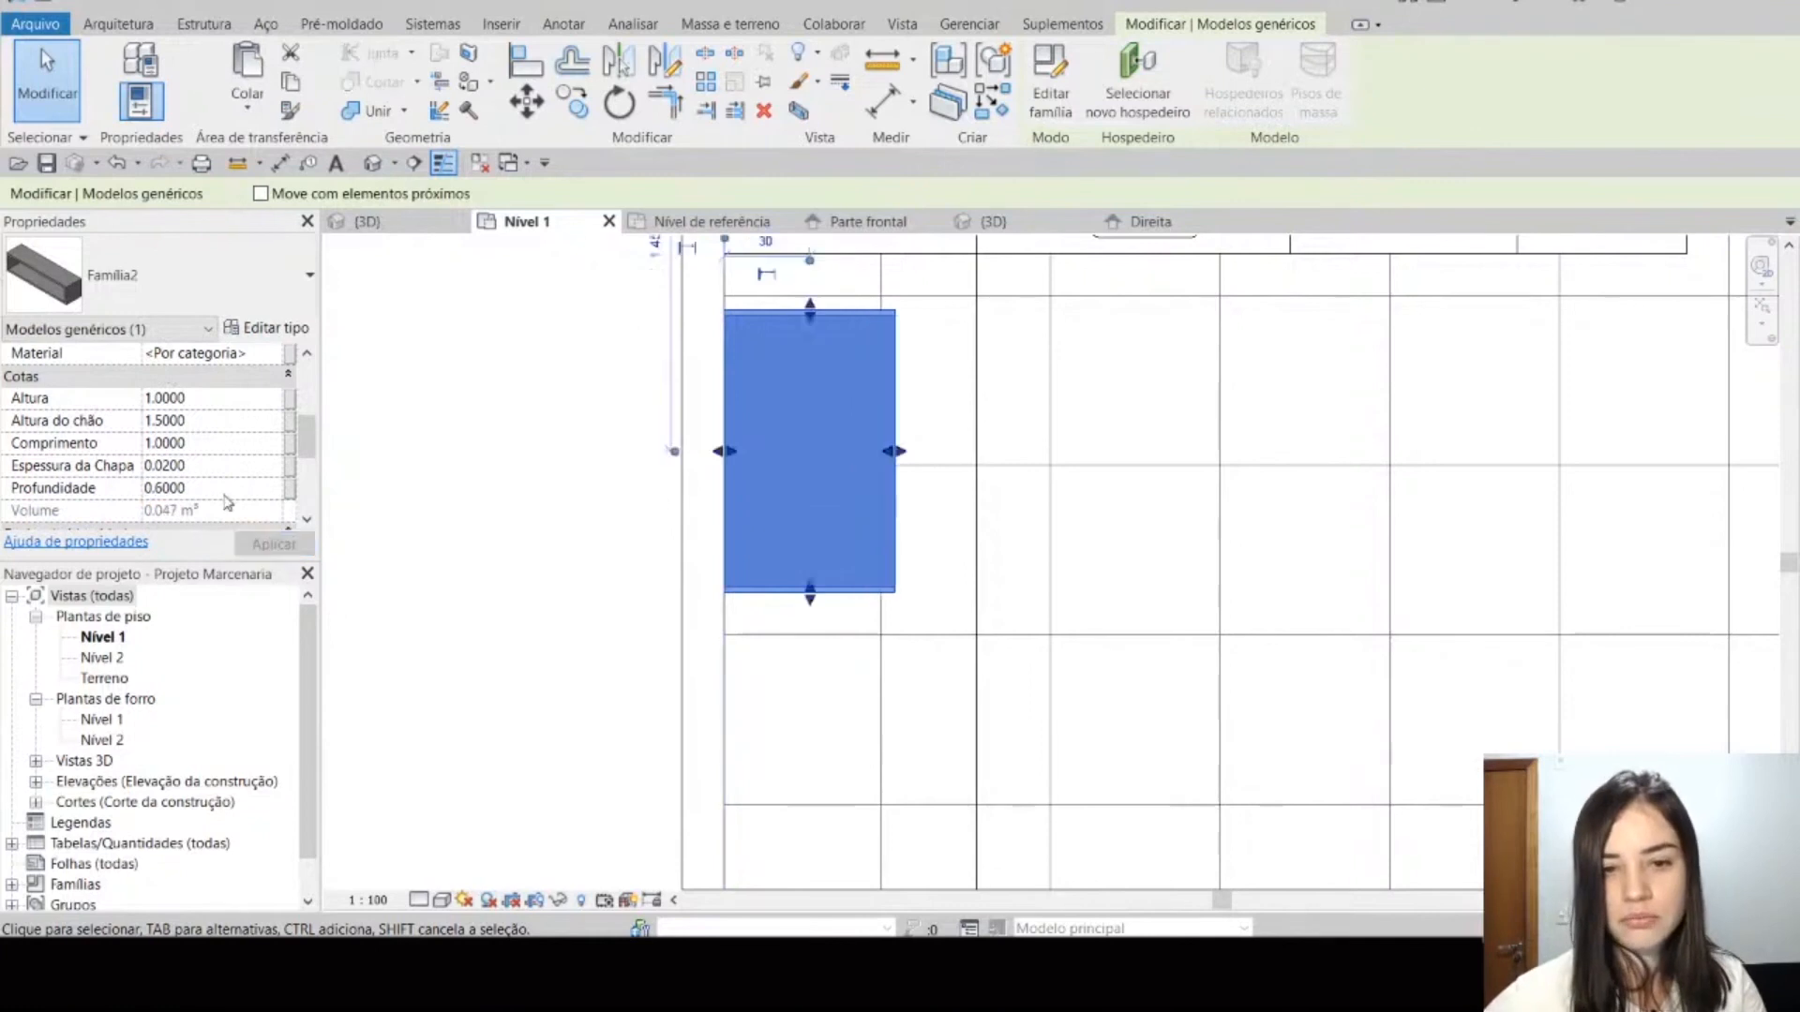
key("Escape")
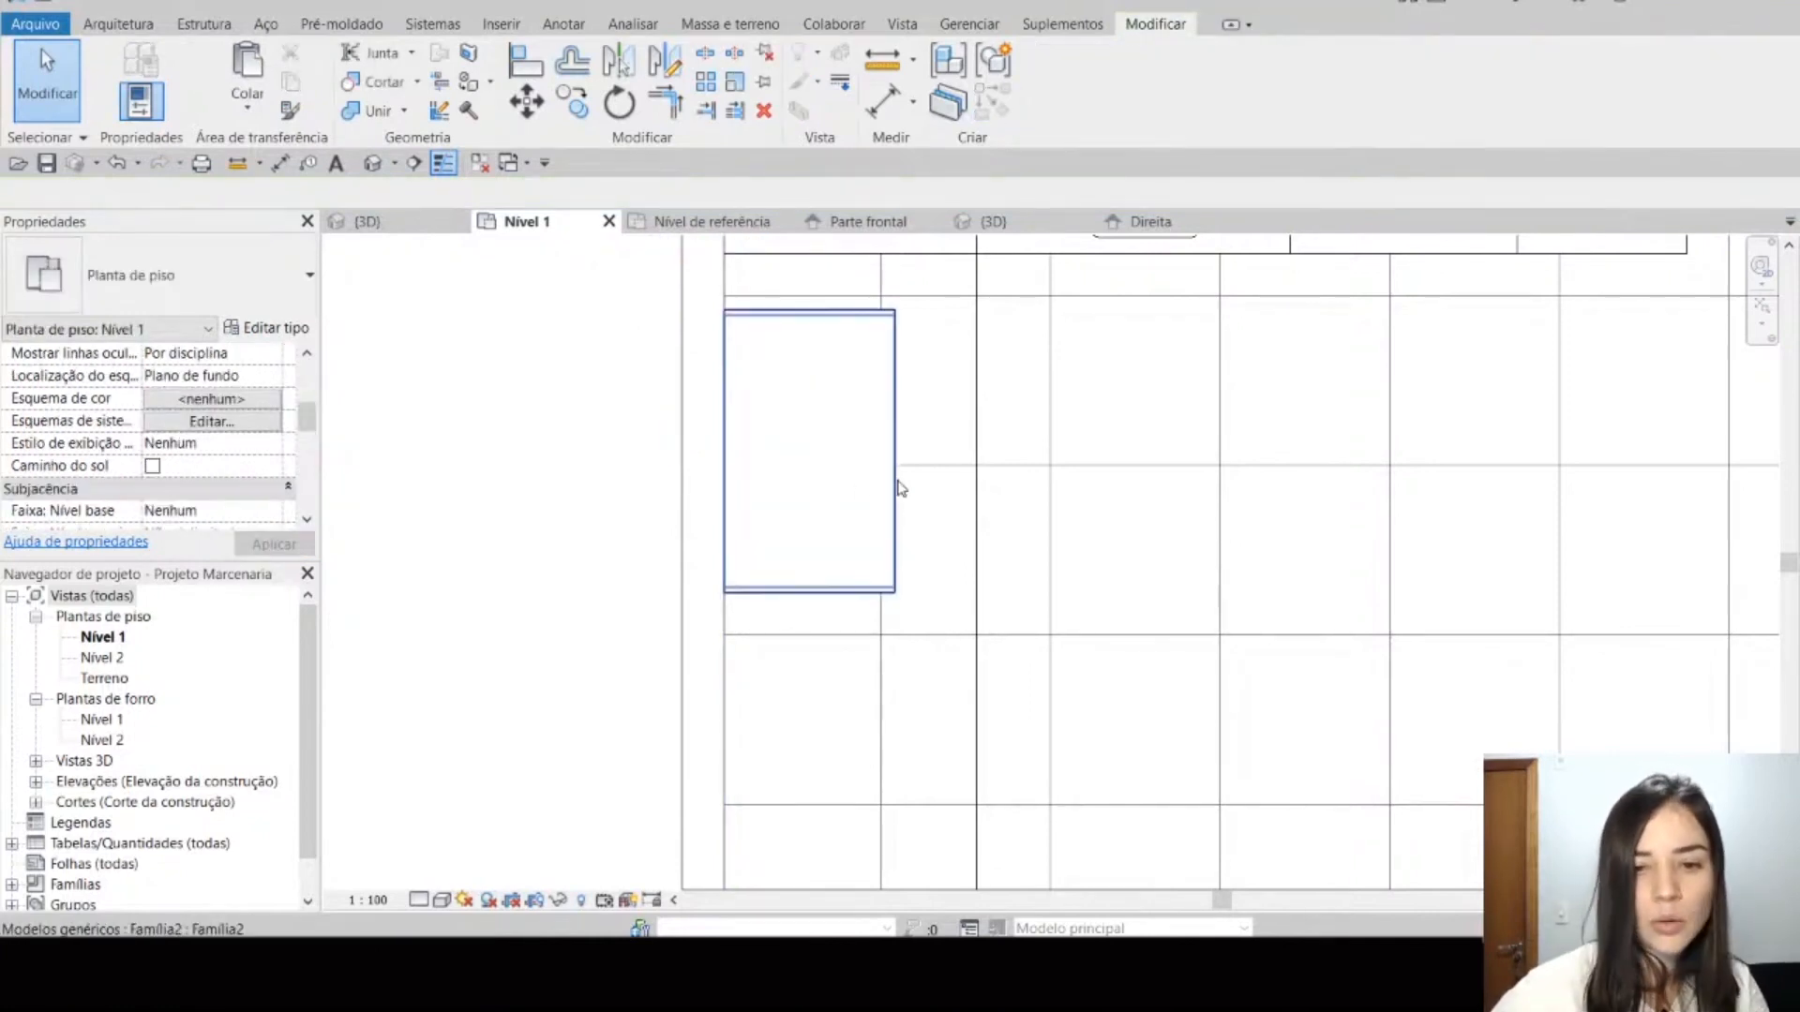
left_click(897, 482)
middle_click_drag(516, 458, 379, 557)
scroll(379, 556, "up", 1)
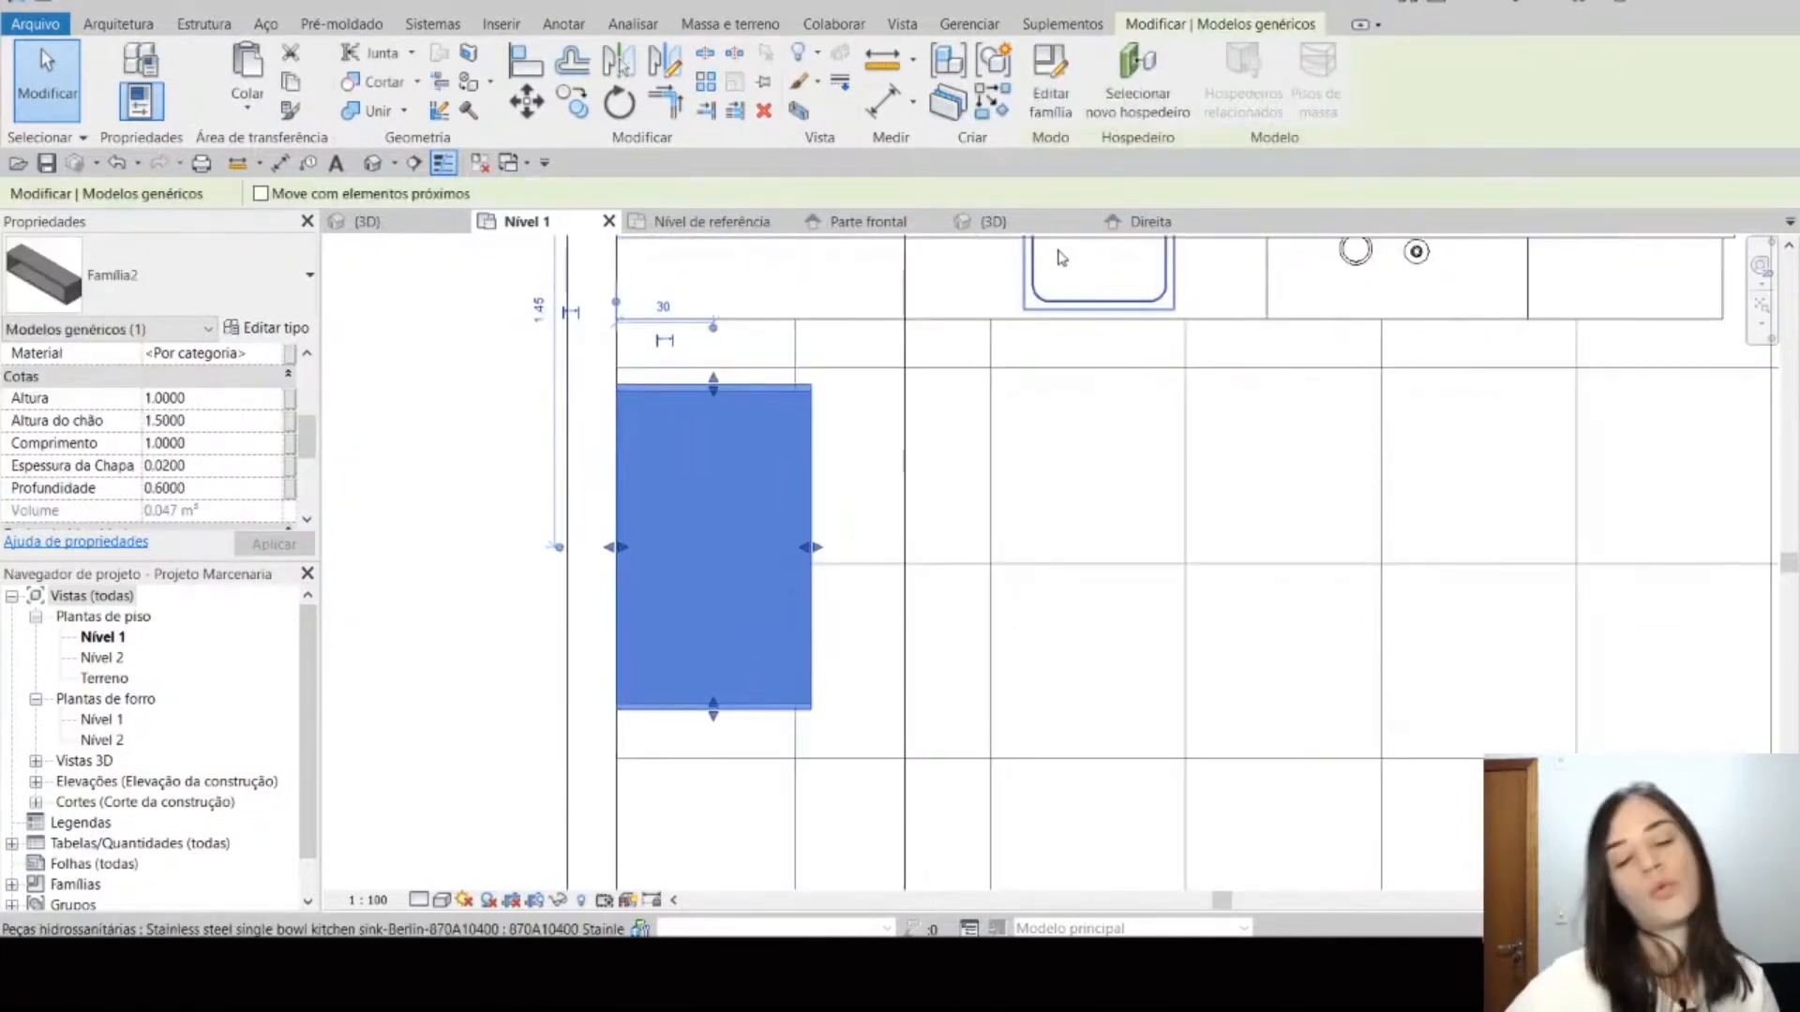
Step: Open the family's Nível de referência plan and read the viewers' new comments in the YouTube live chat window before returning to Revit
left_click(742, 214)
mouse_move(839, 970)
left_click(991, 874)
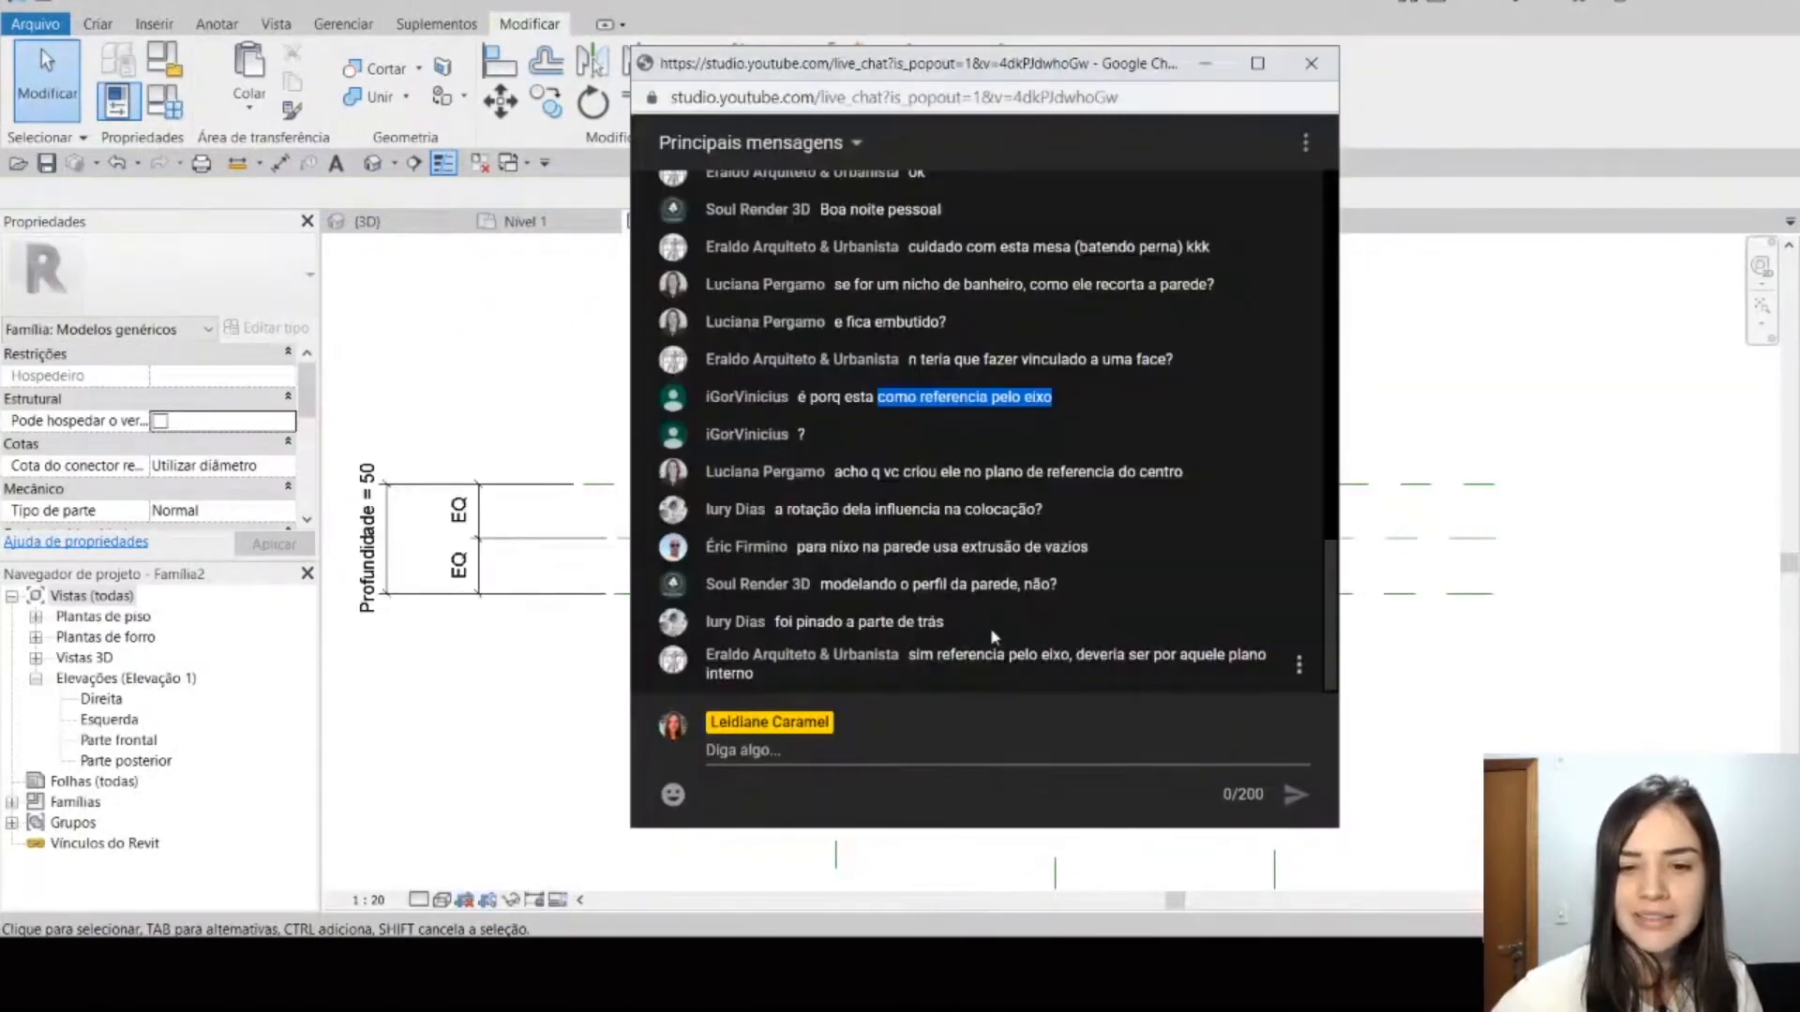
left_click(1474, 417)
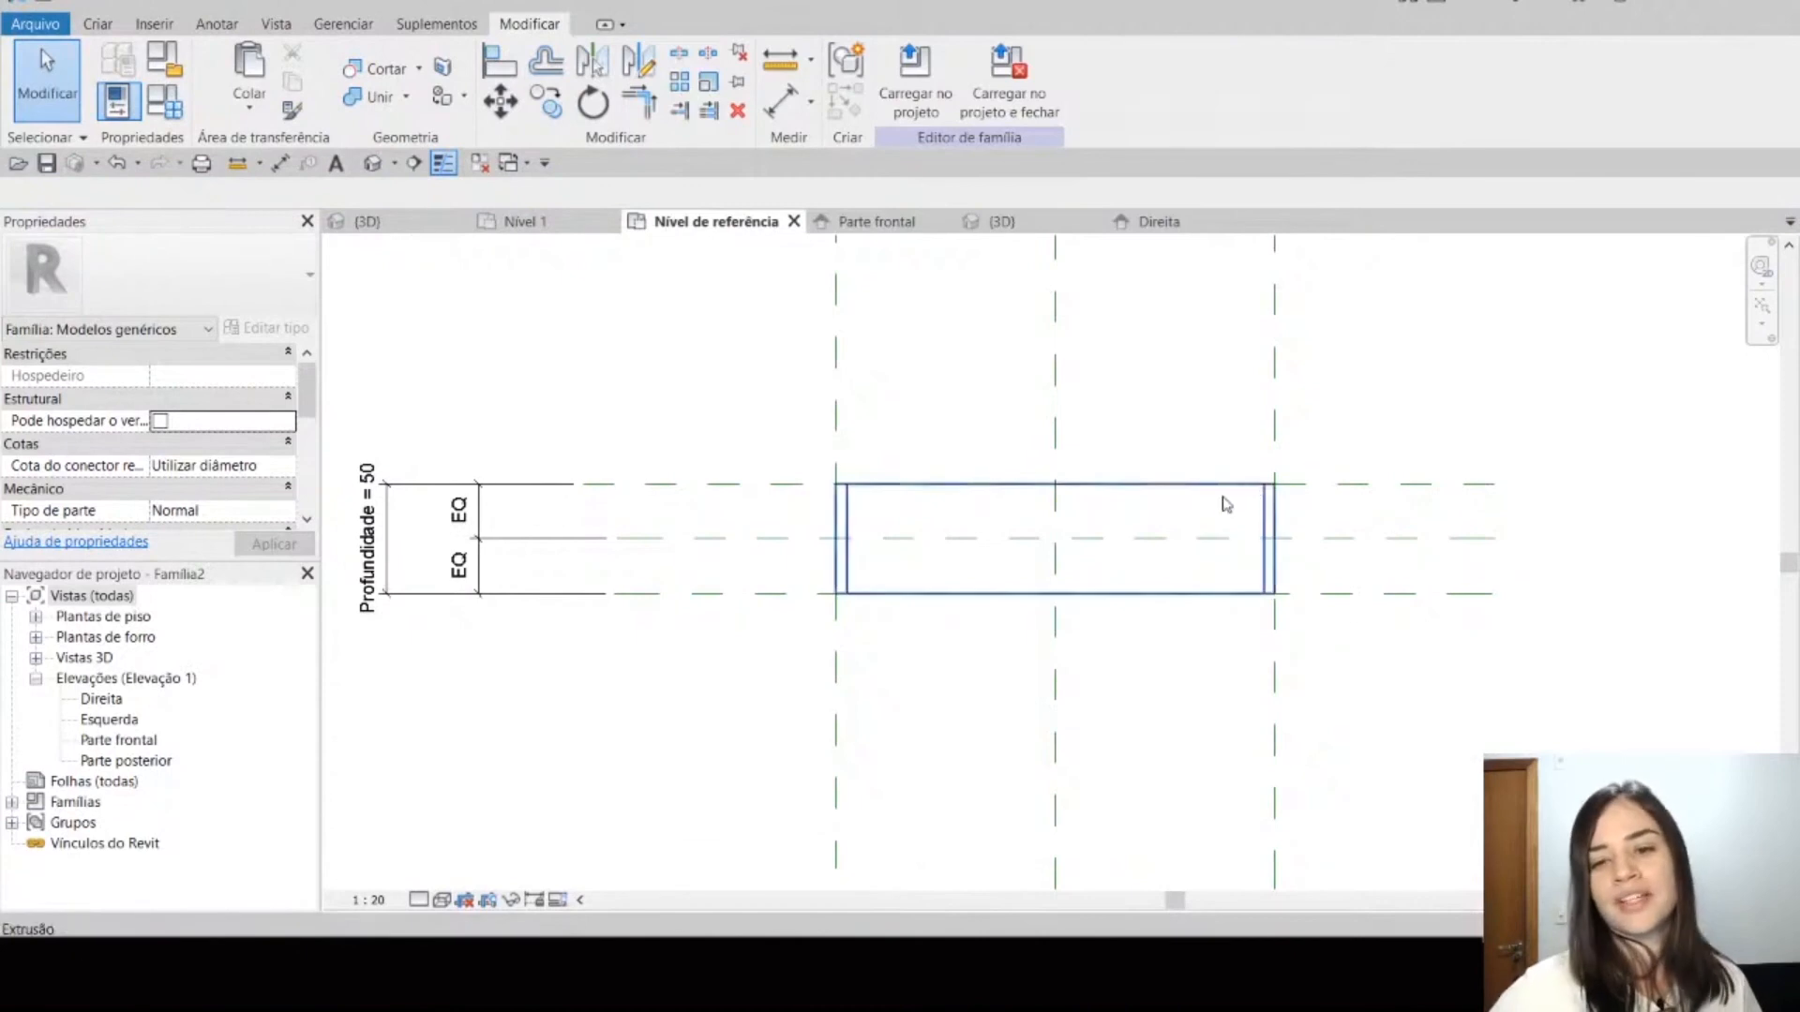
Step: Examine the Centro (Frente/Trás) reference plane in the family's Nível de referência plan
middle_click_drag(1123, 542, 1046, 539)
left_click(1073, 536)
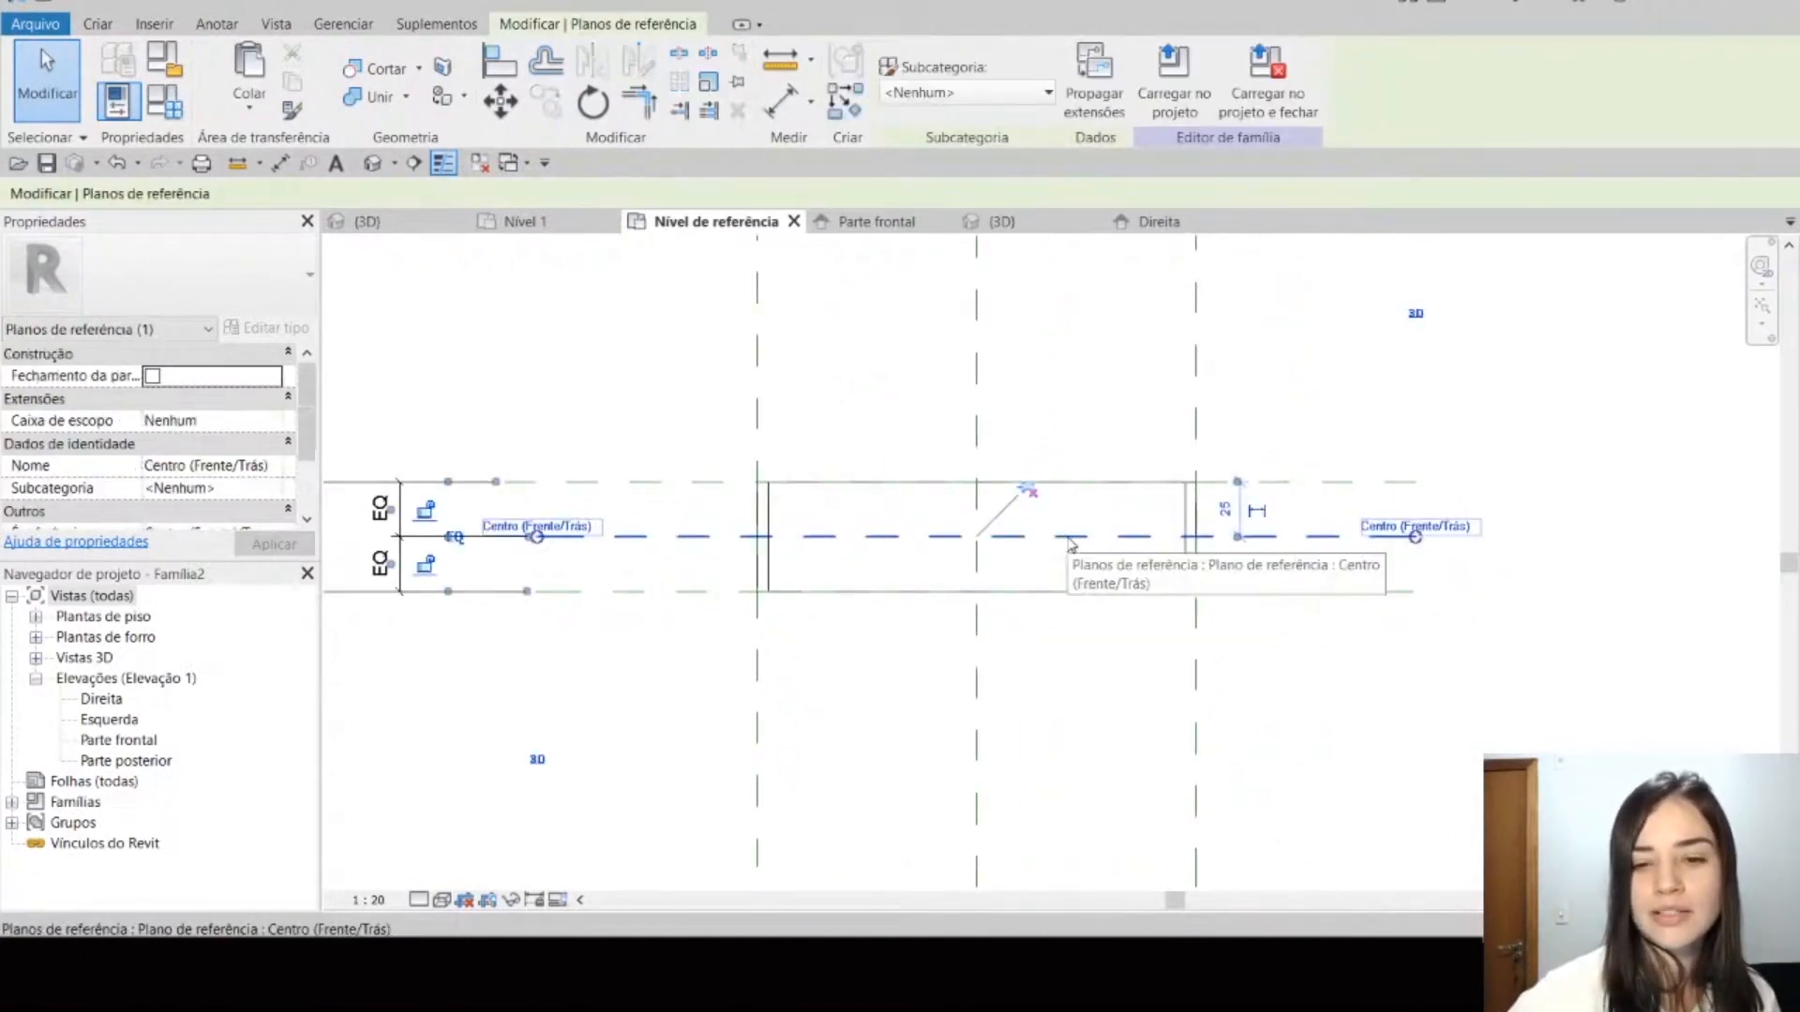
left_click(1084, 418)
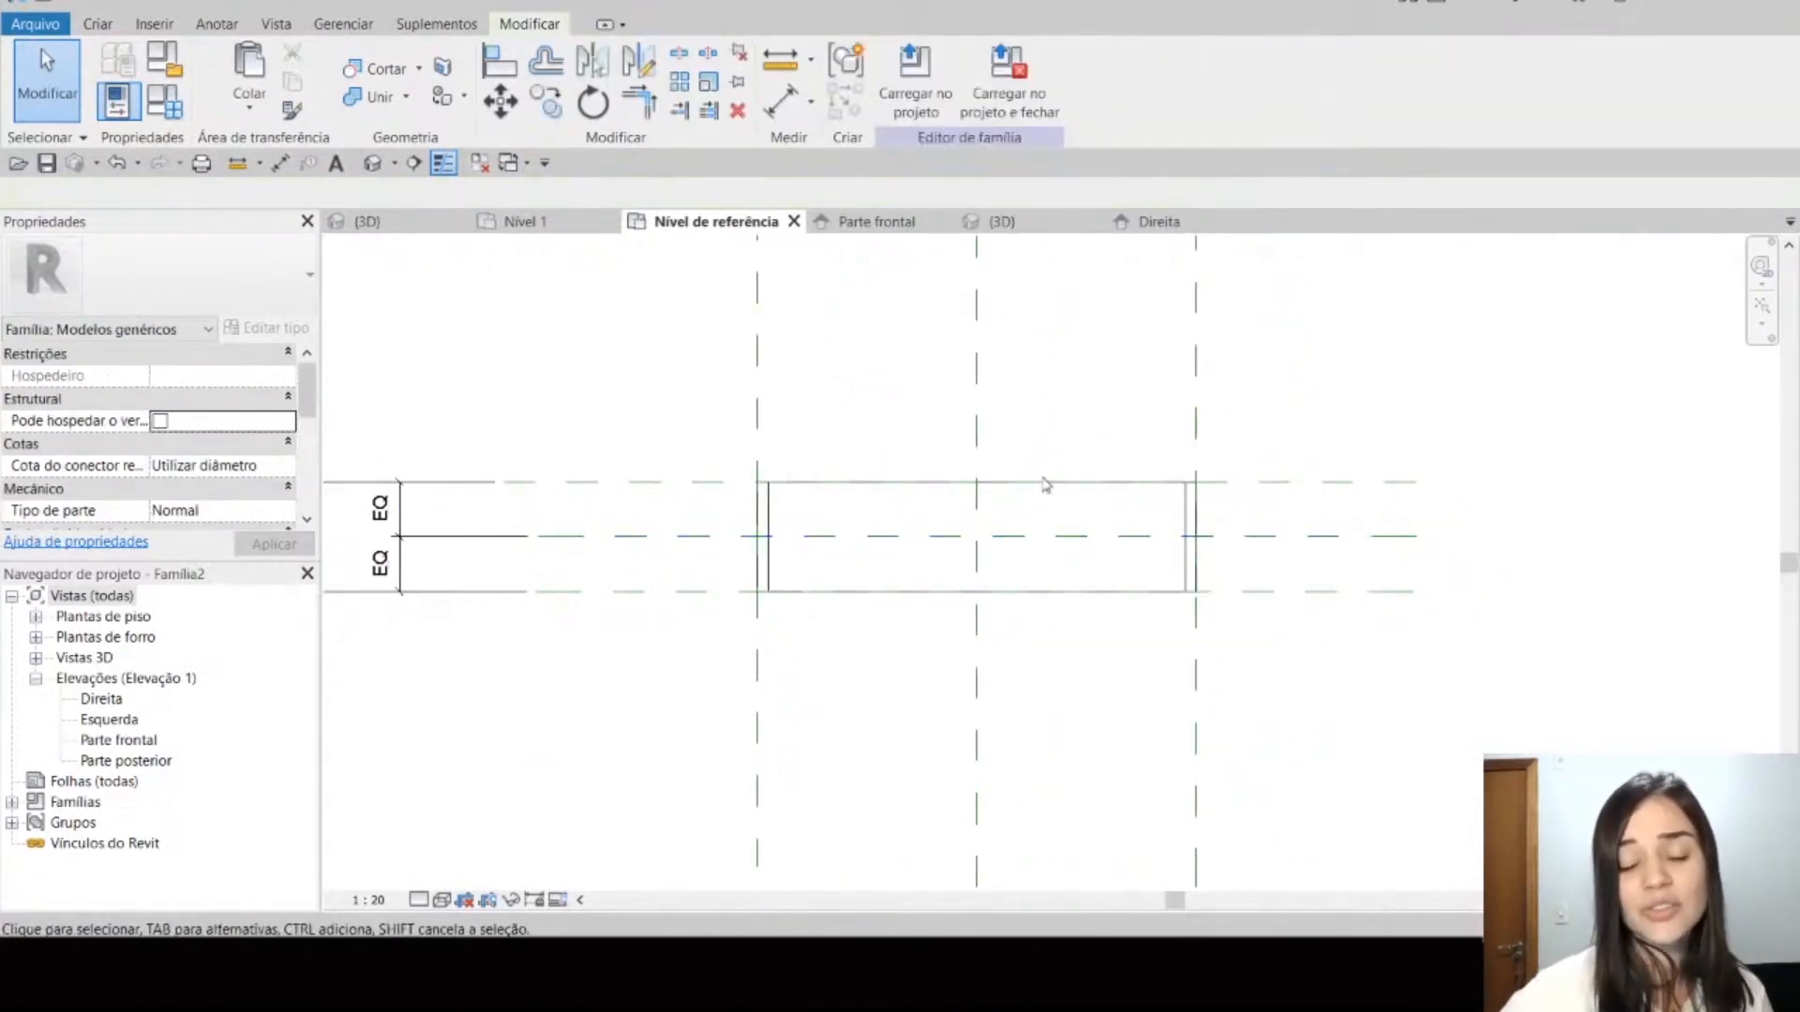
left_click(1068, 537)
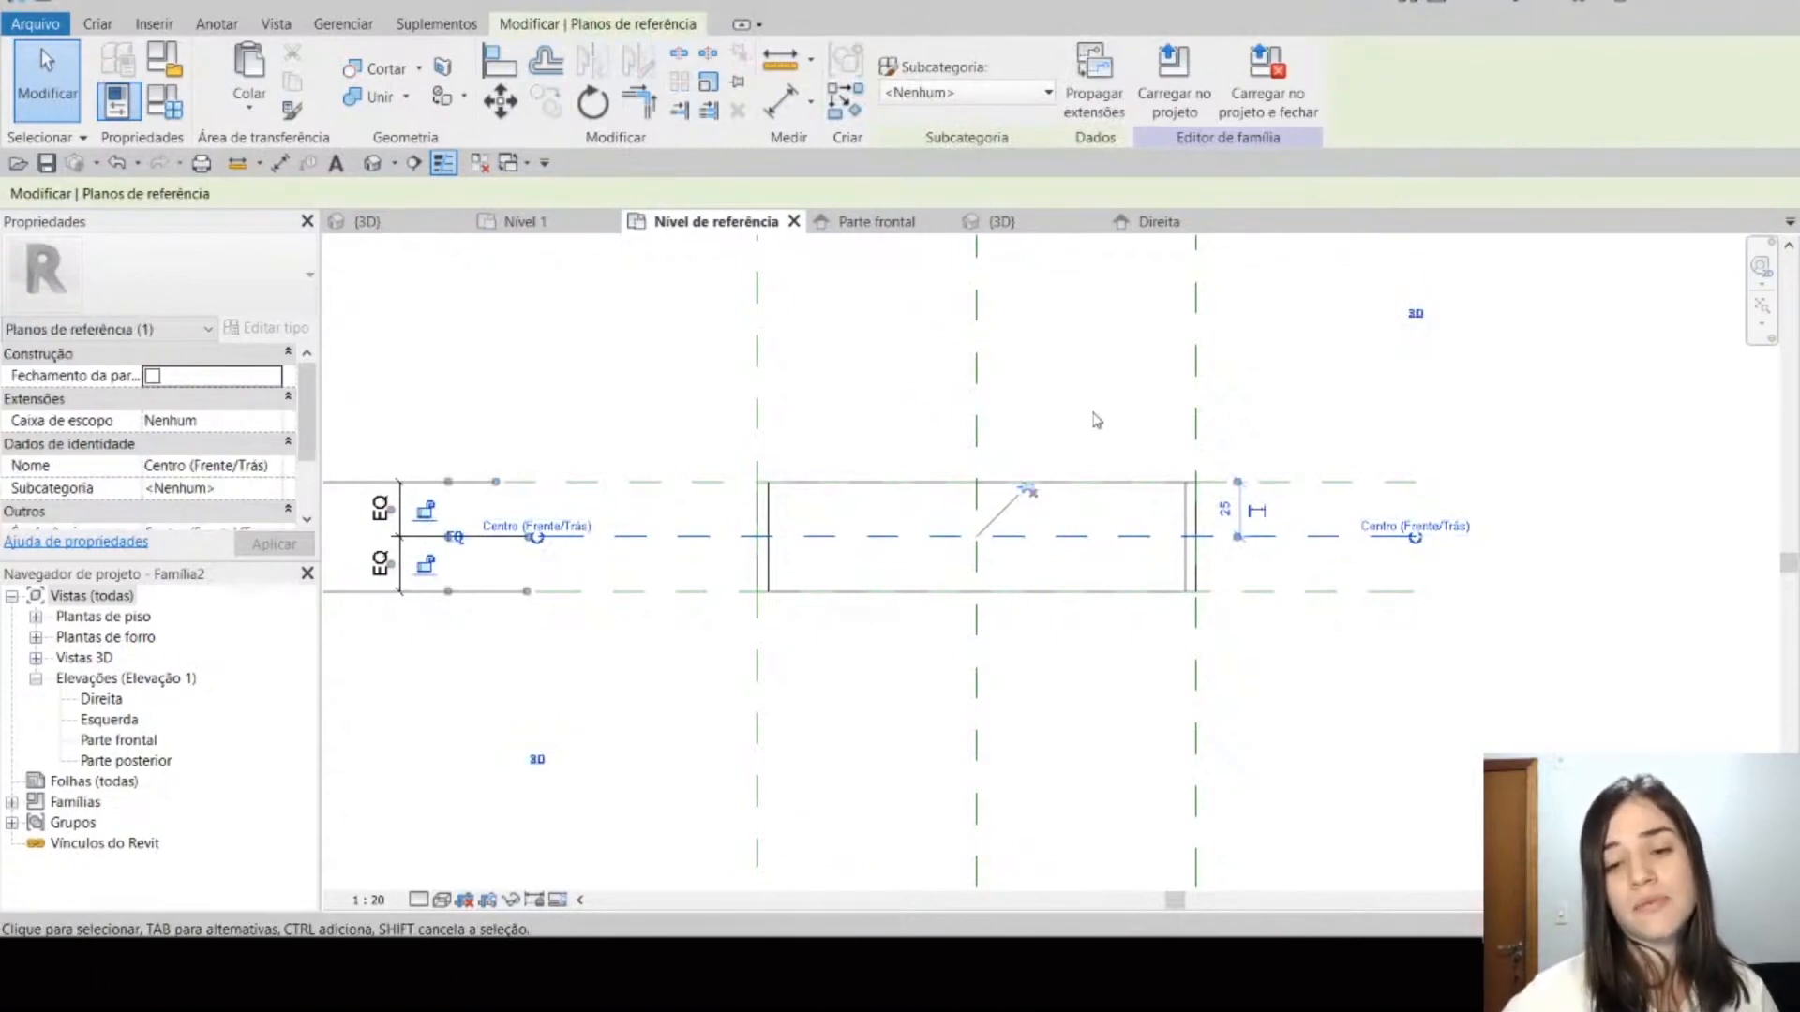
left_click(1096, 421)
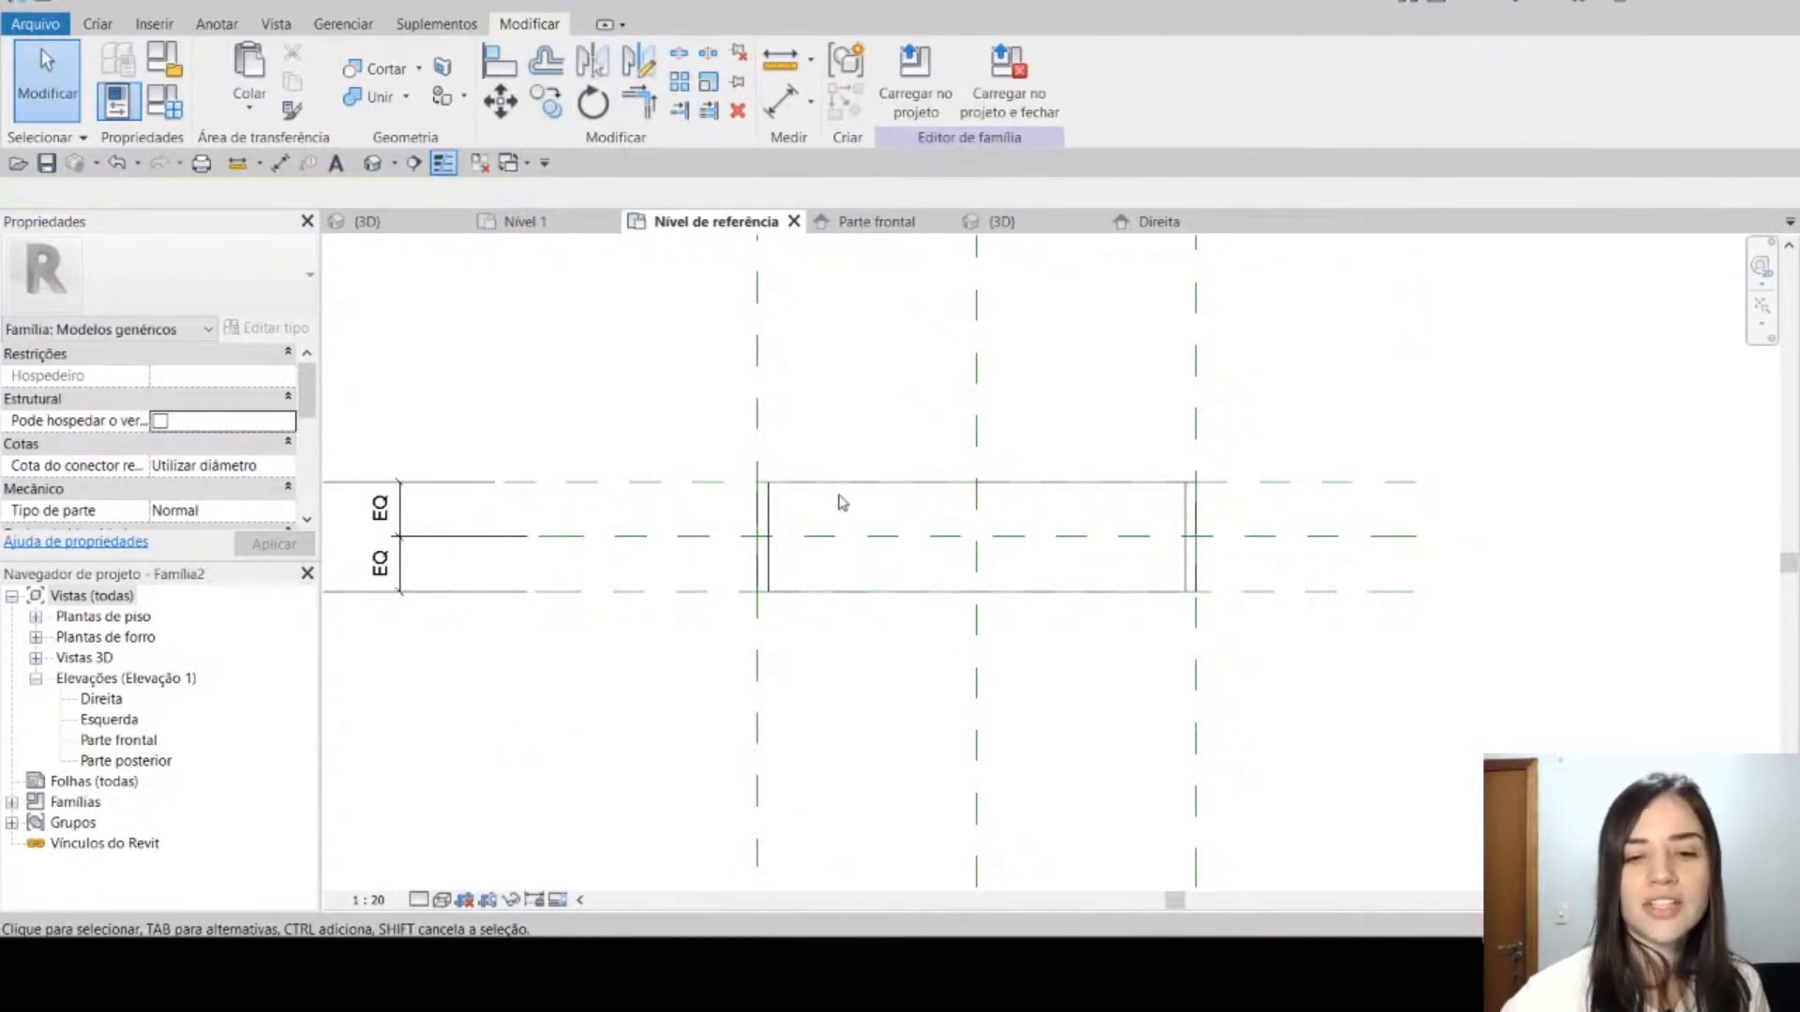
Step: Preview placing another, rotated instance of the shelf in the Nível 1 plan to examine its insertion point, without placing it
left_click(386, 227)
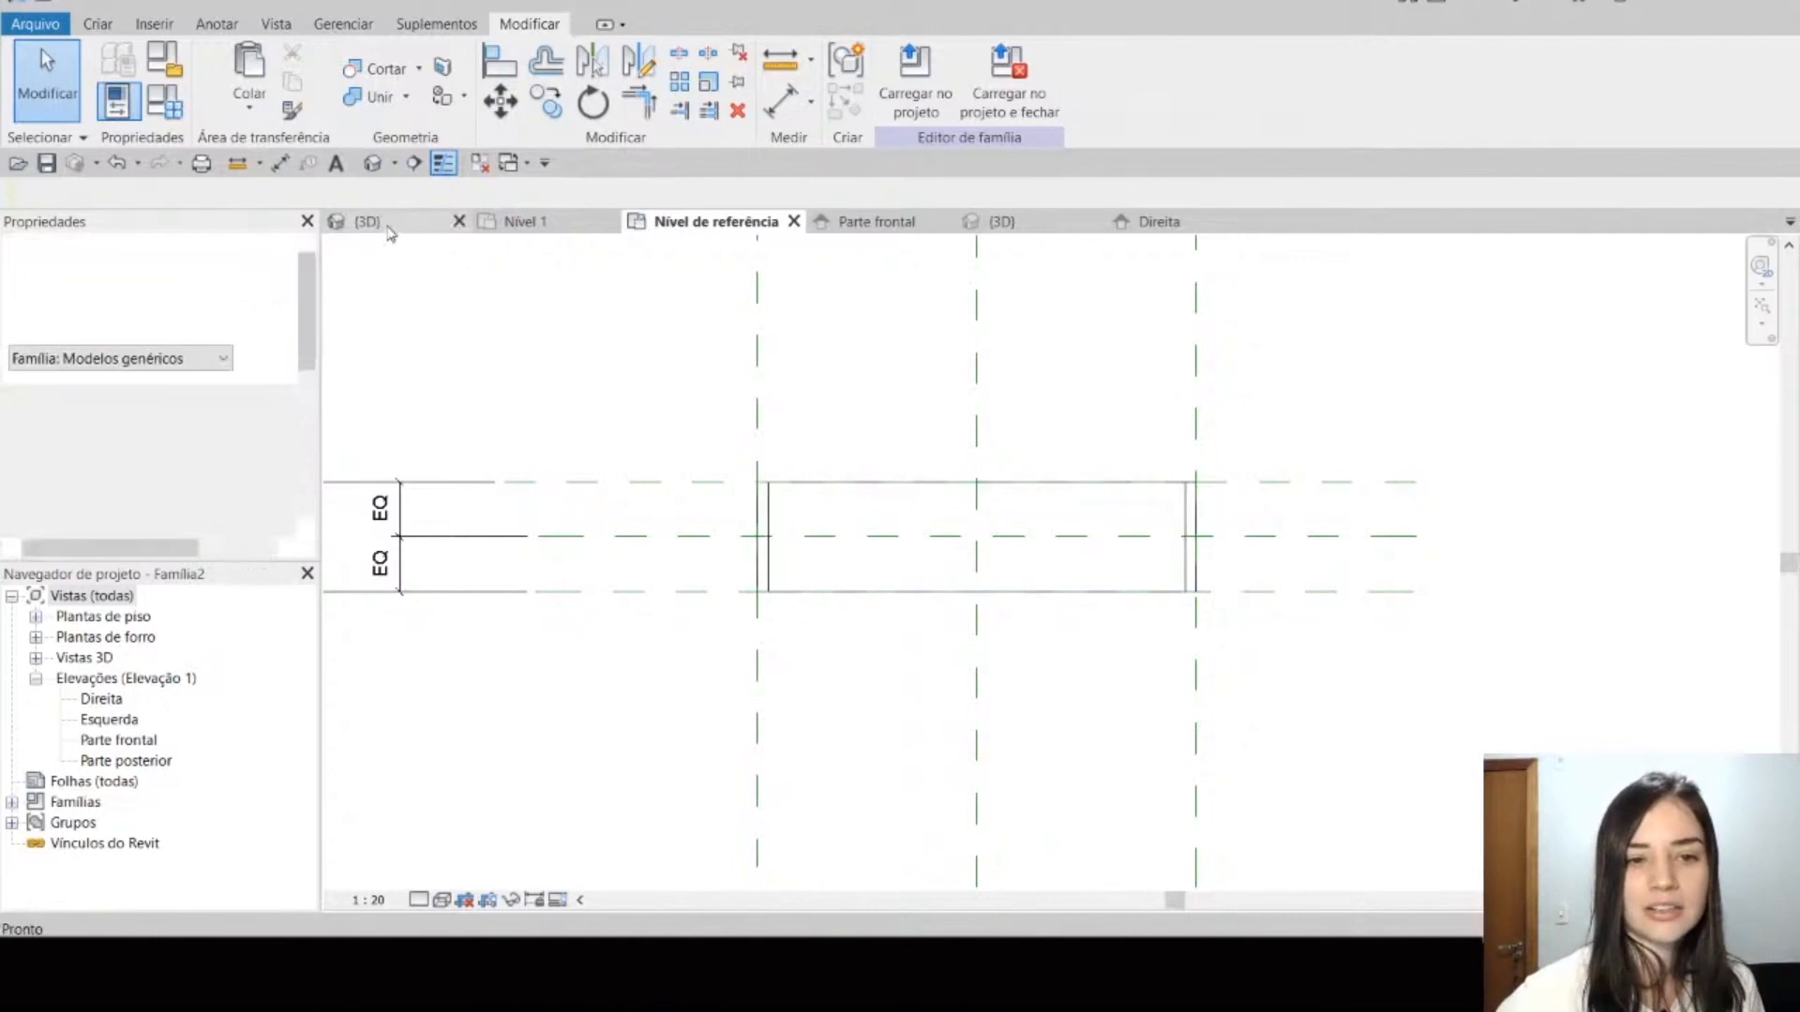
left_click(539, 225)
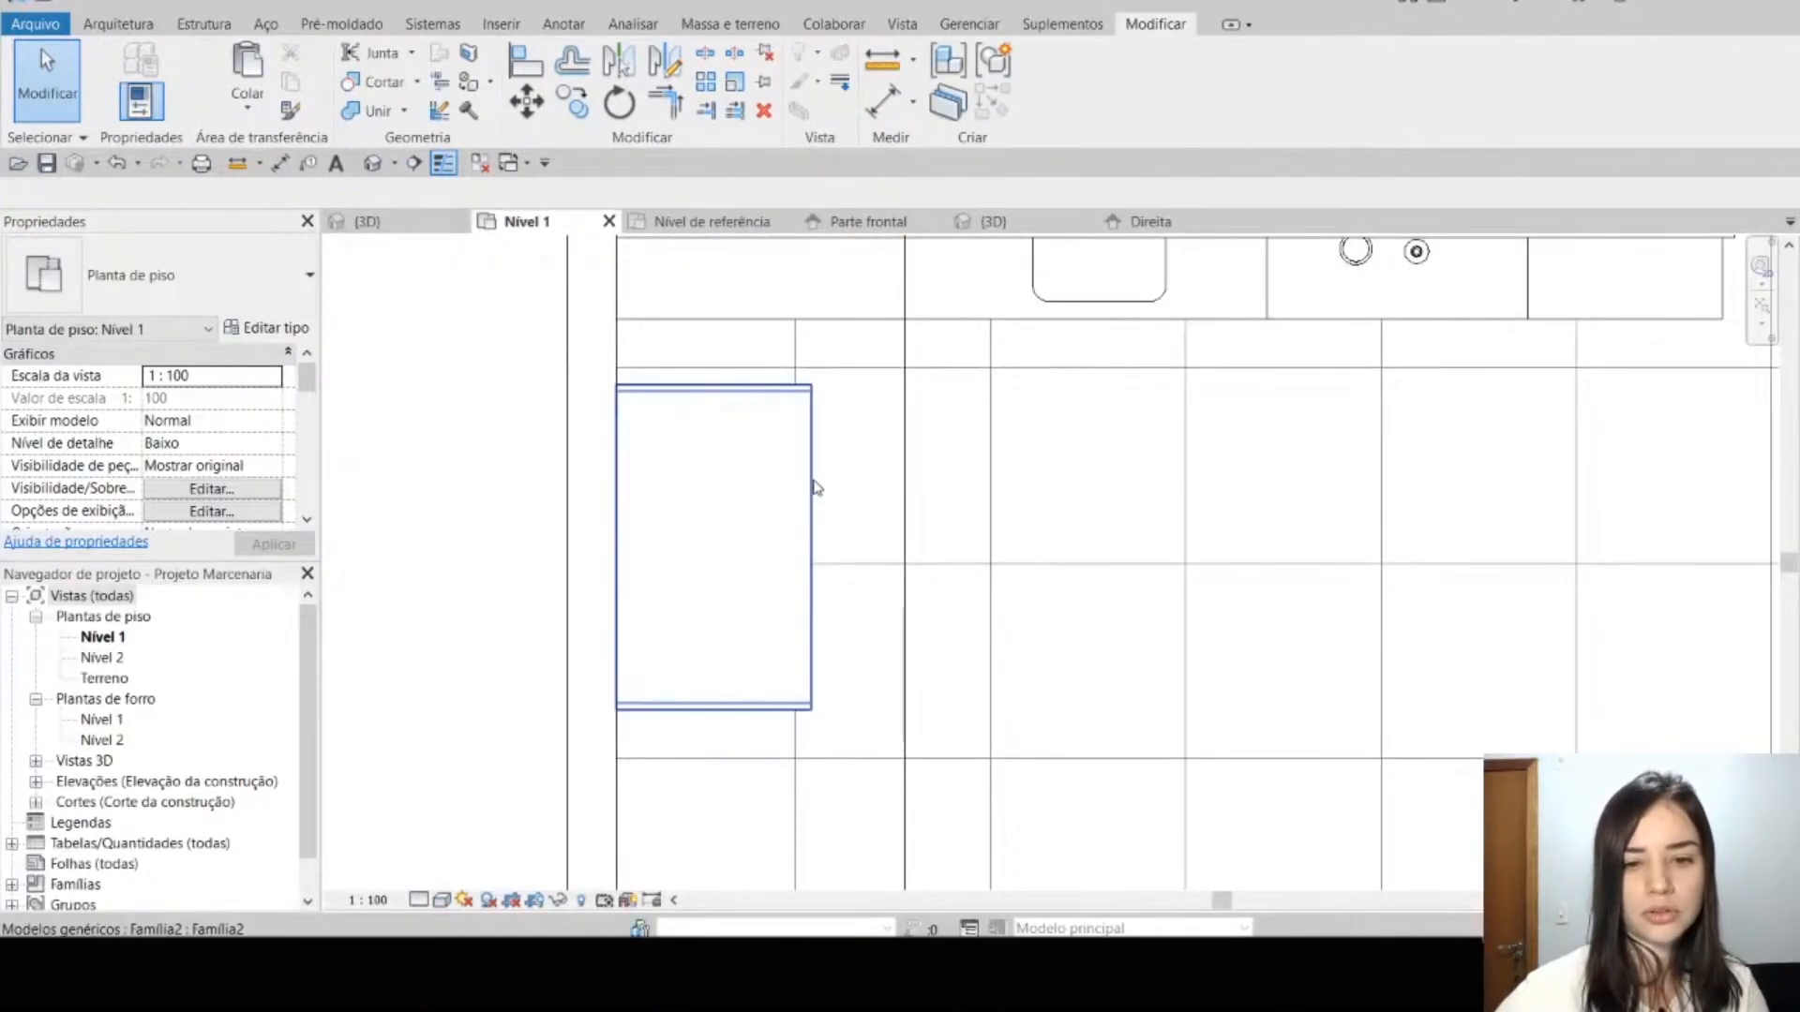
left_click(812, 486)
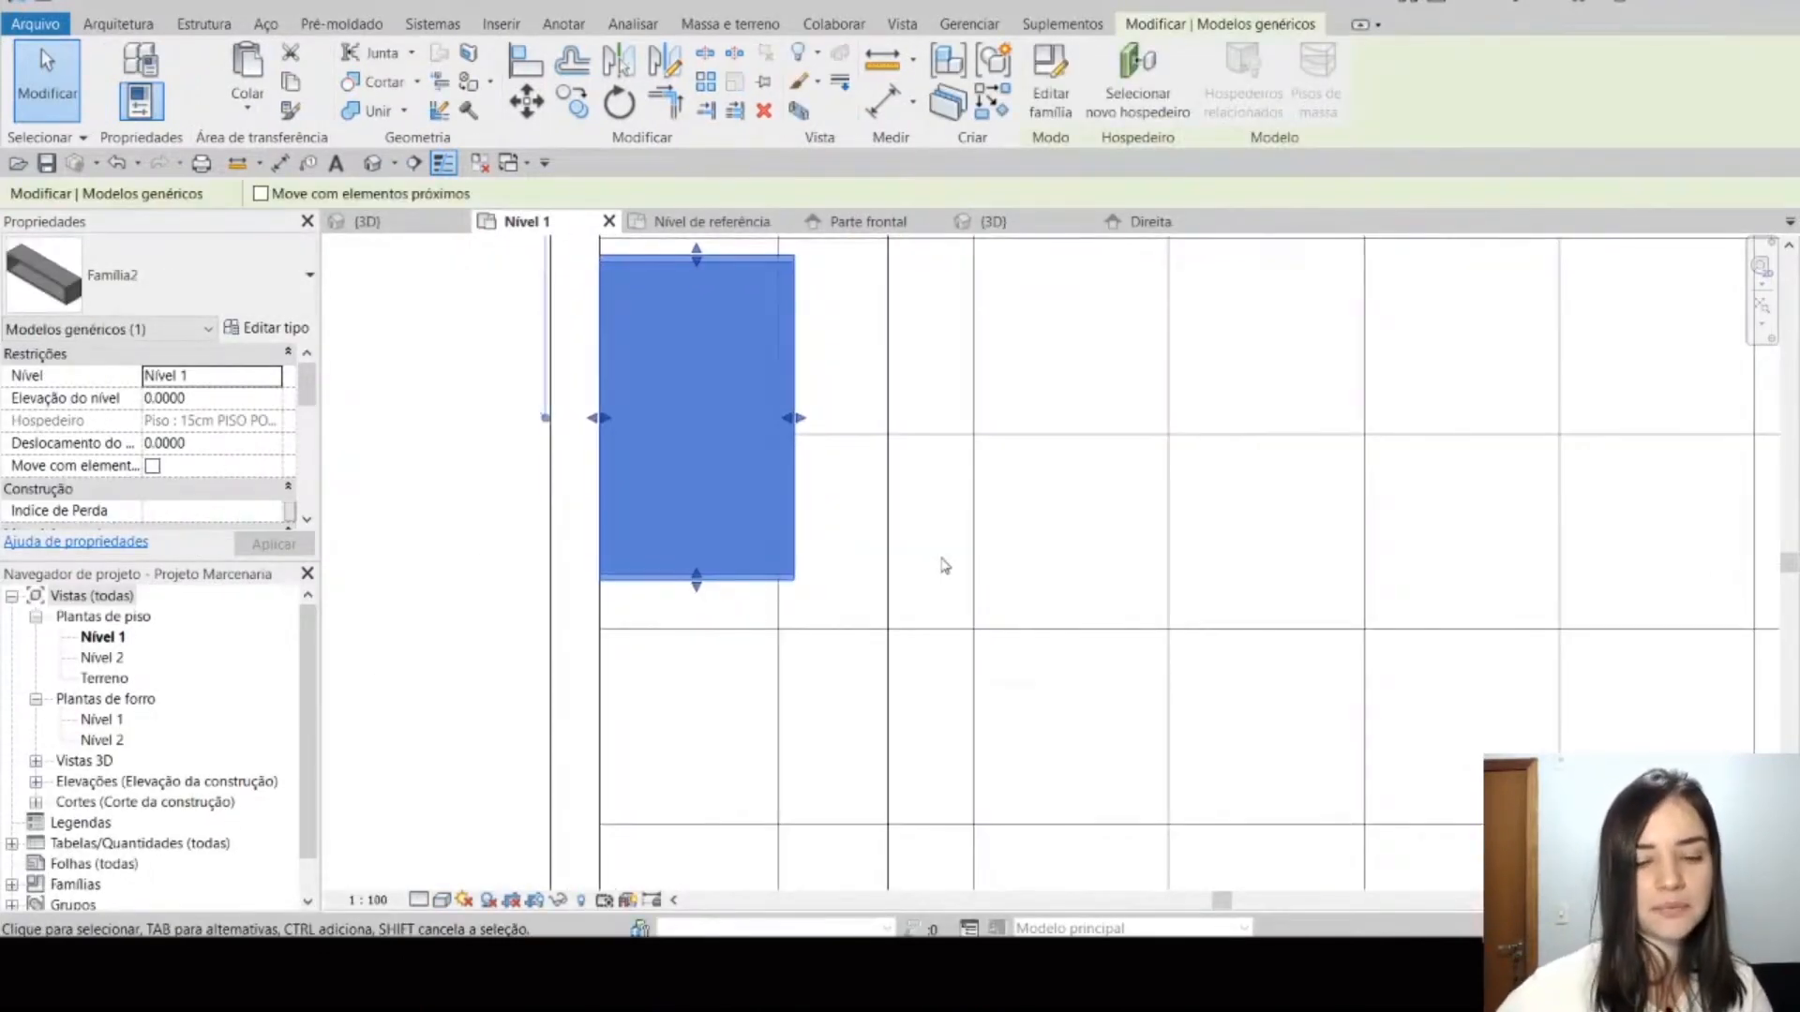
key("c")
key("s")
scroll(968, 510, "down", 2)
scroll(1008, 535, "up", 1)
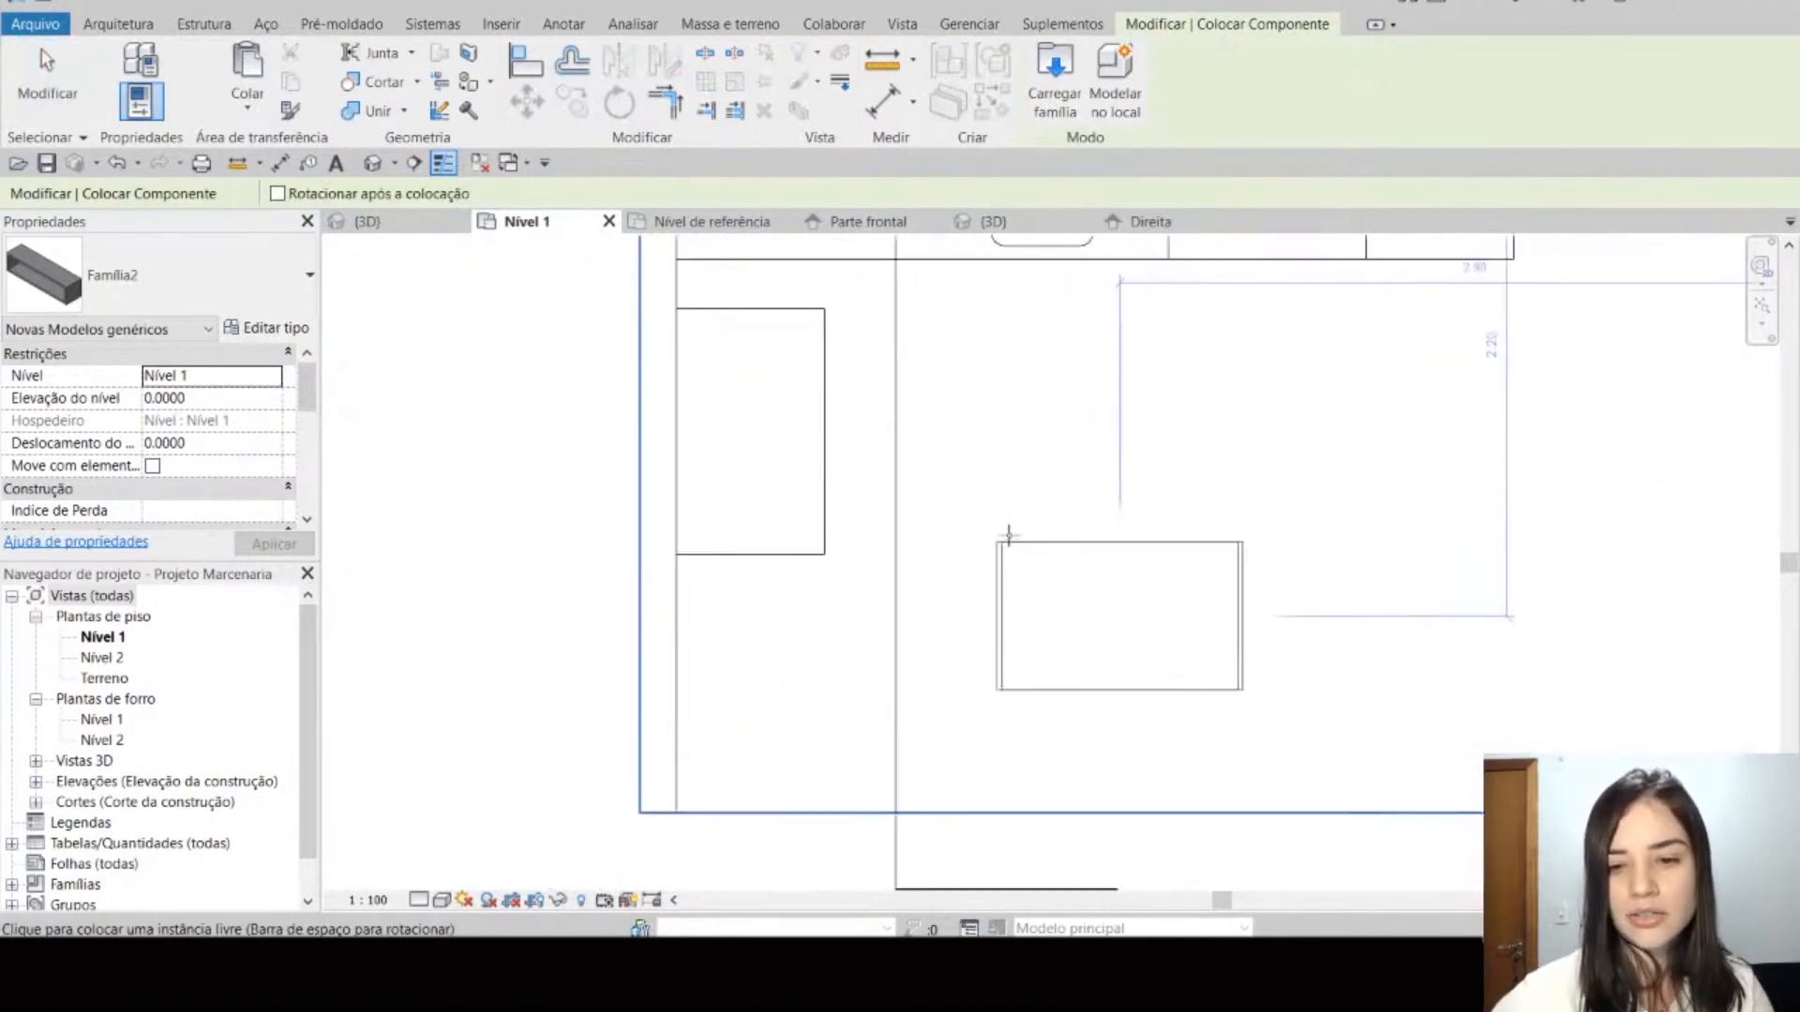
scroll(1009, 535, "up", 1)
key("space")
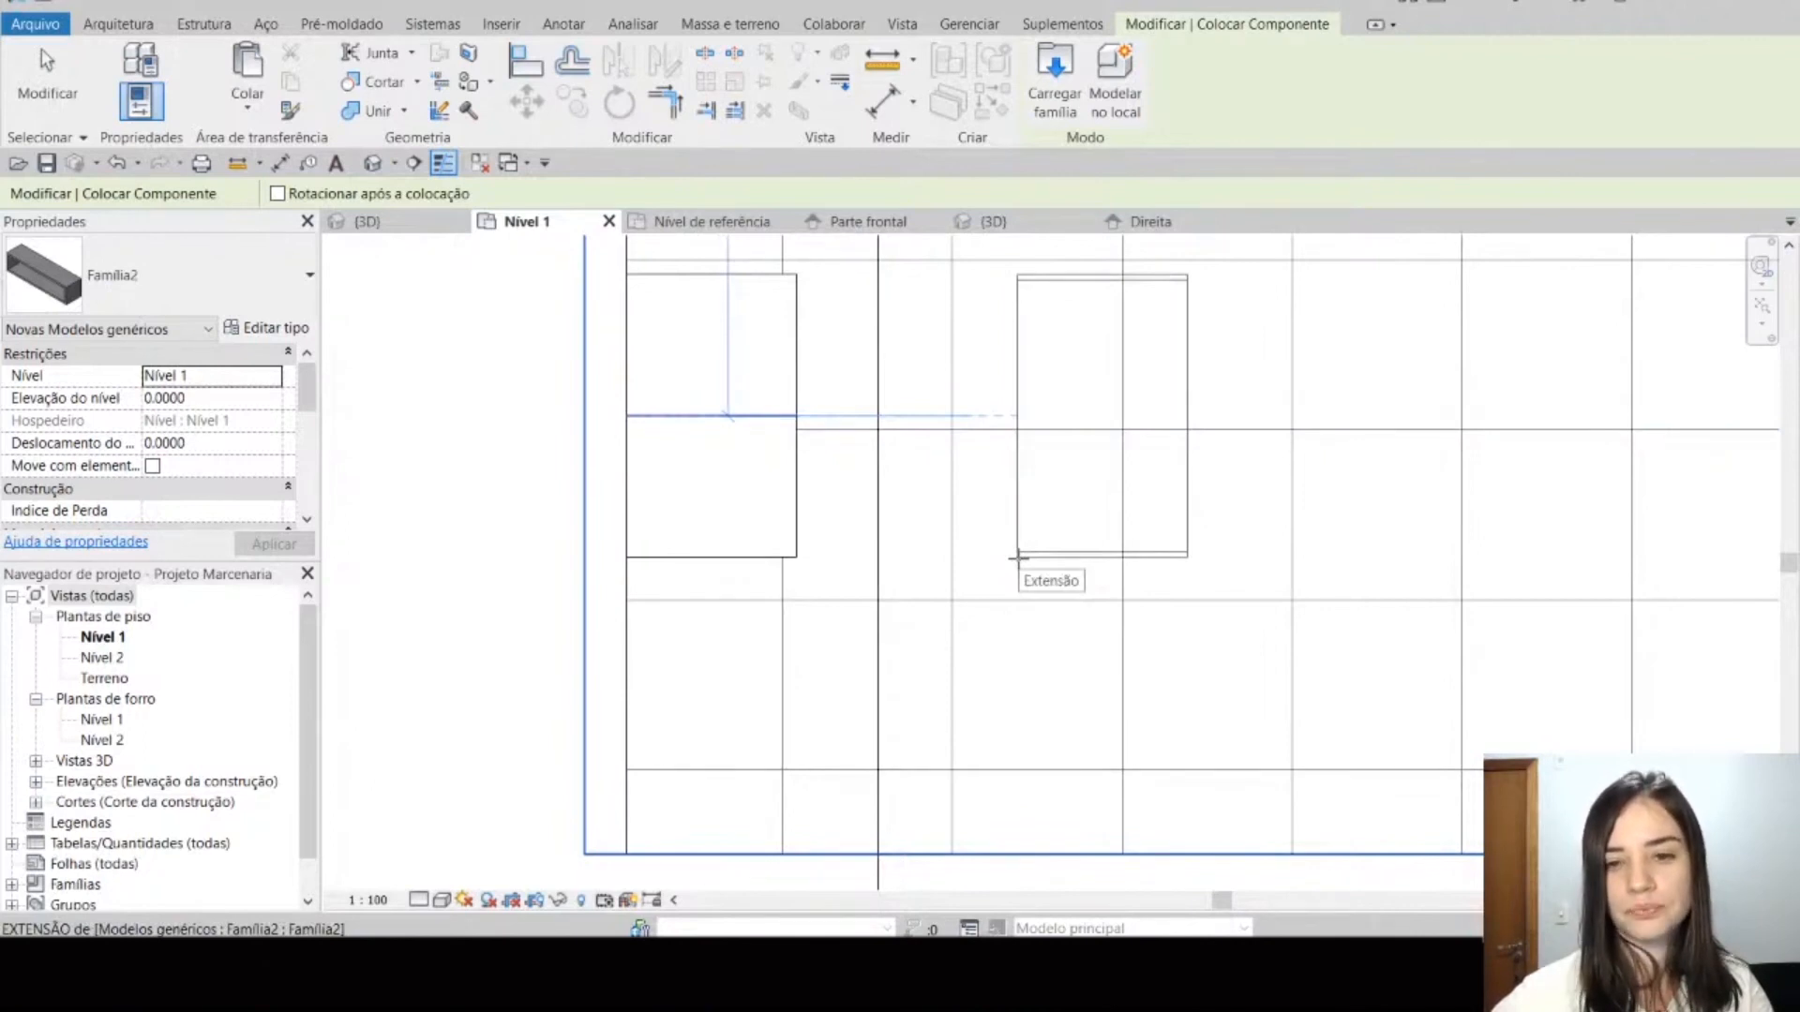
key("Escape")
key("Escape")
Step: Compare the Define a origem setting of the Esquerda and Trás planes with that of the two centre planes in Nível de referência
left_click(845, 221)
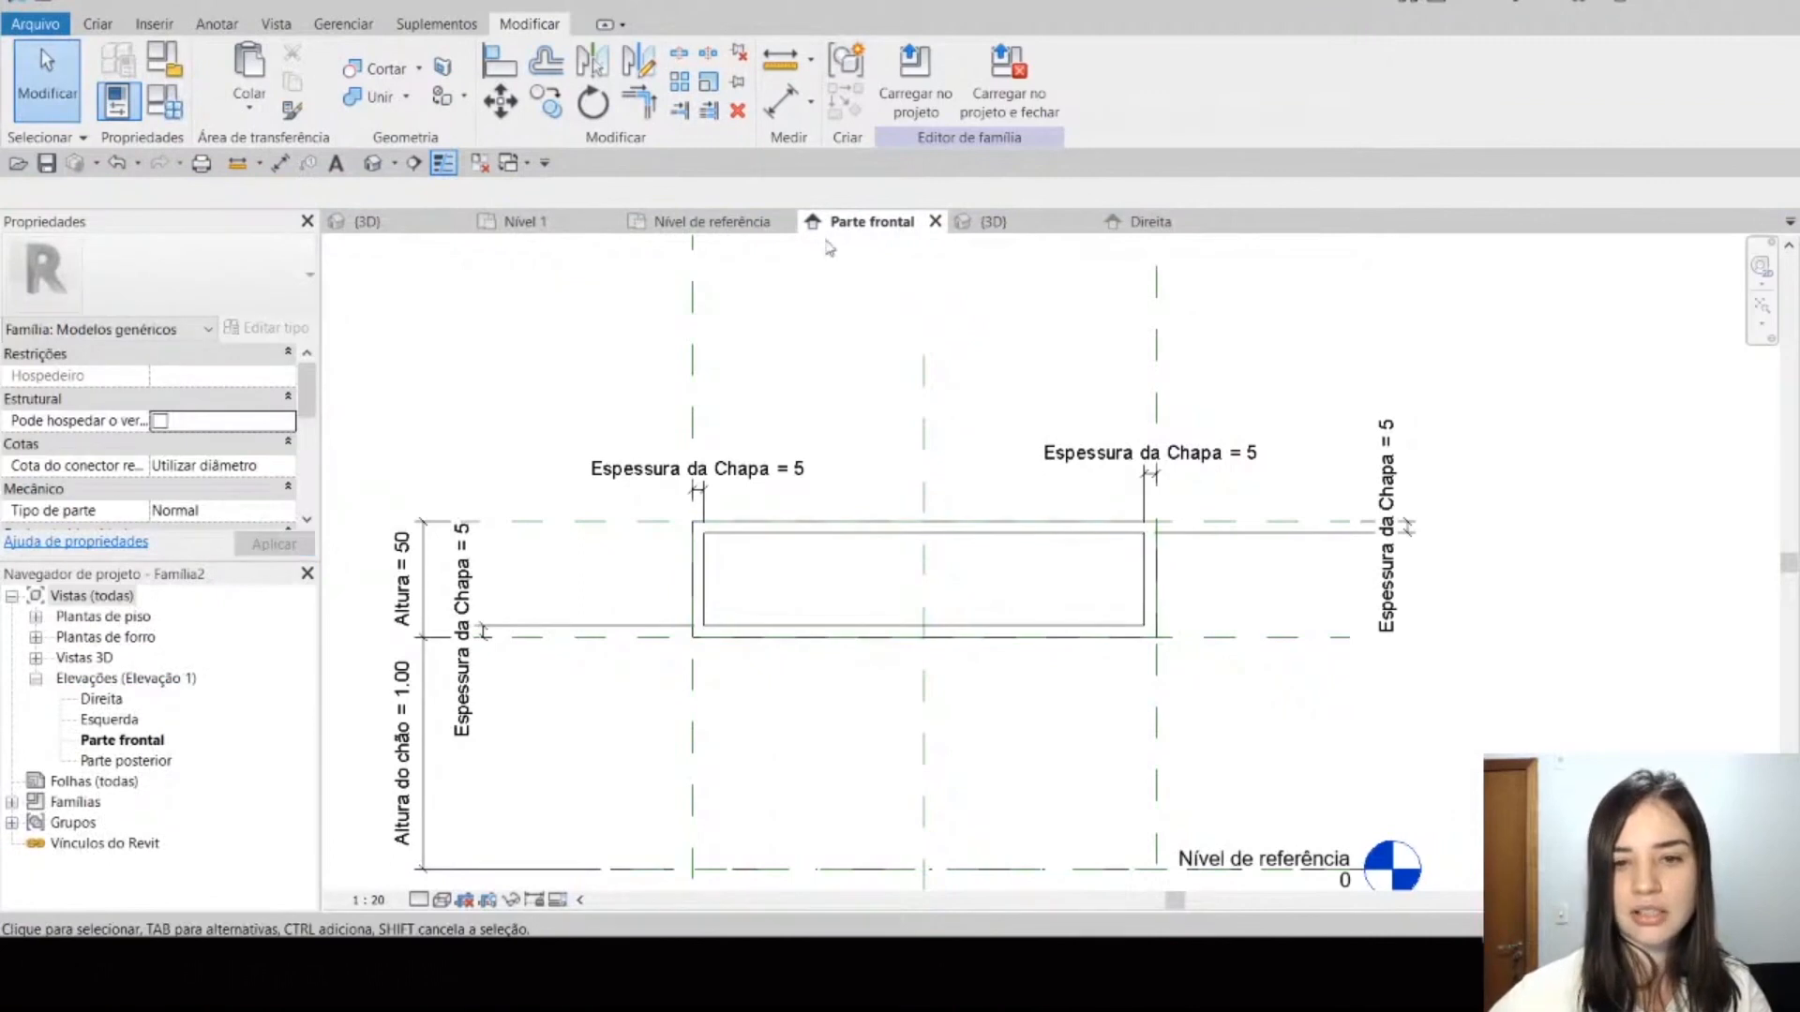
left_click(715, 225)
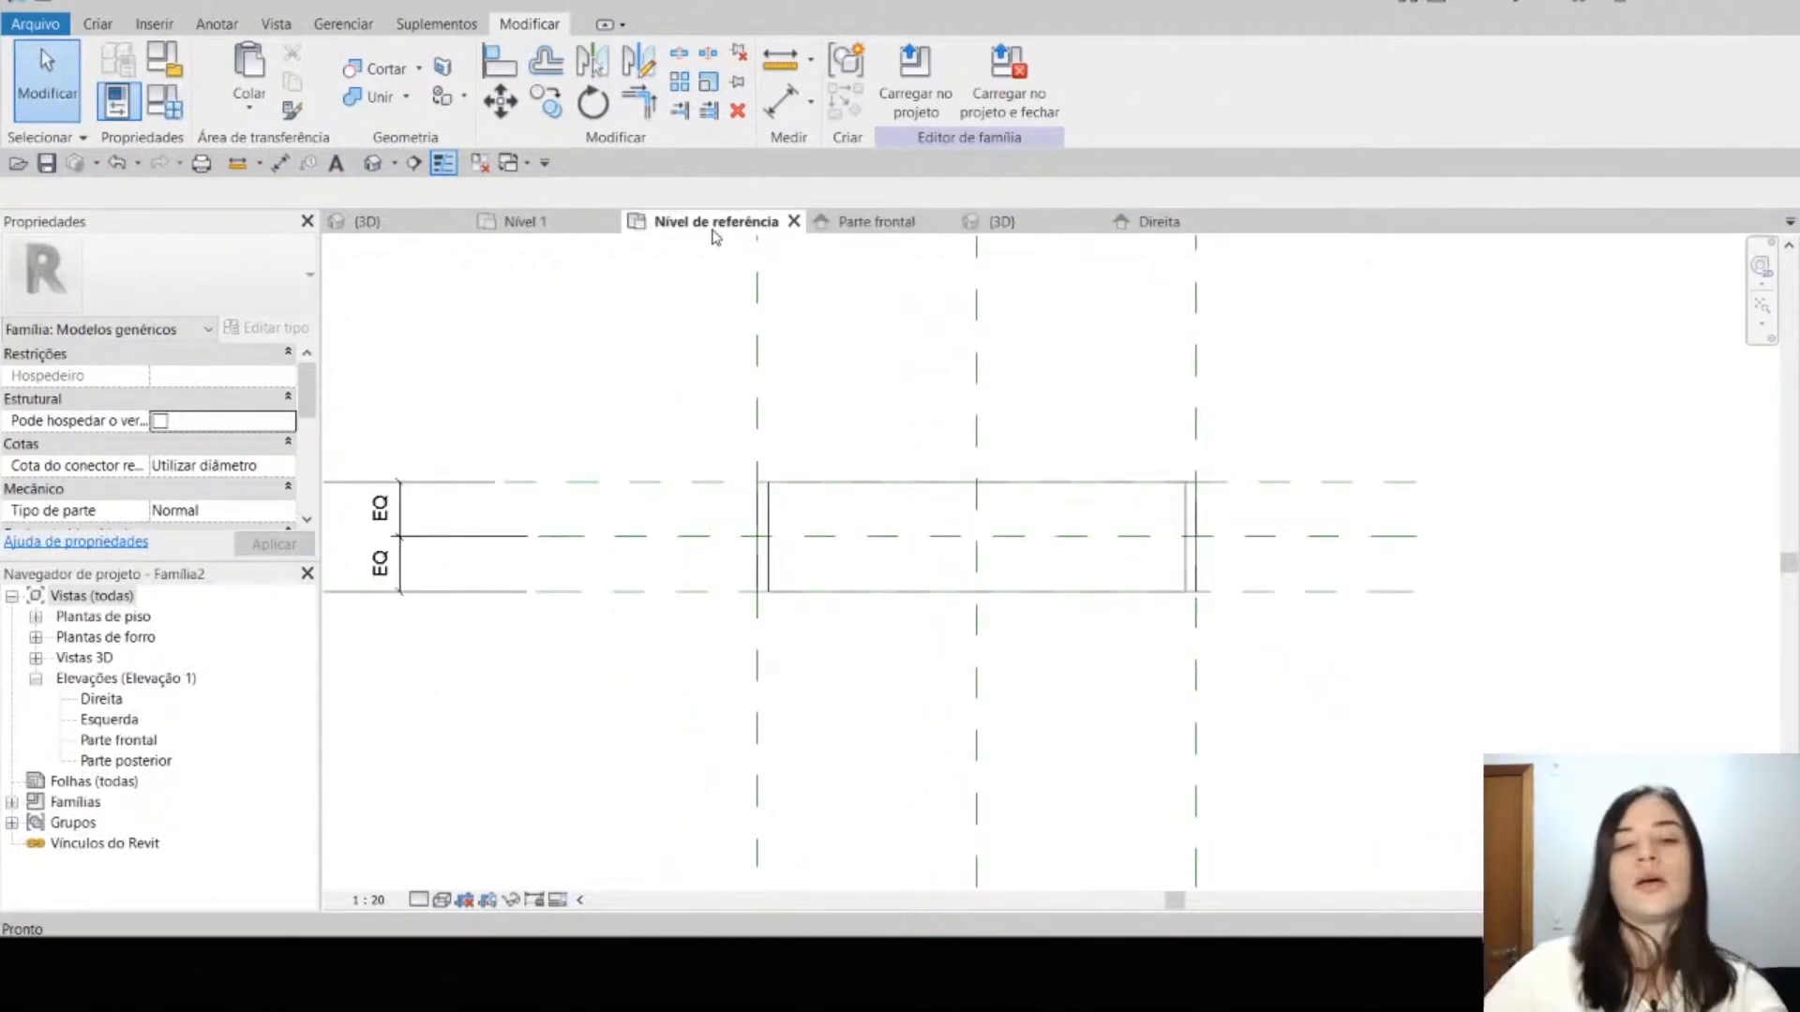
left_click(756, 372)
left_click(712, 479, "ctrl")
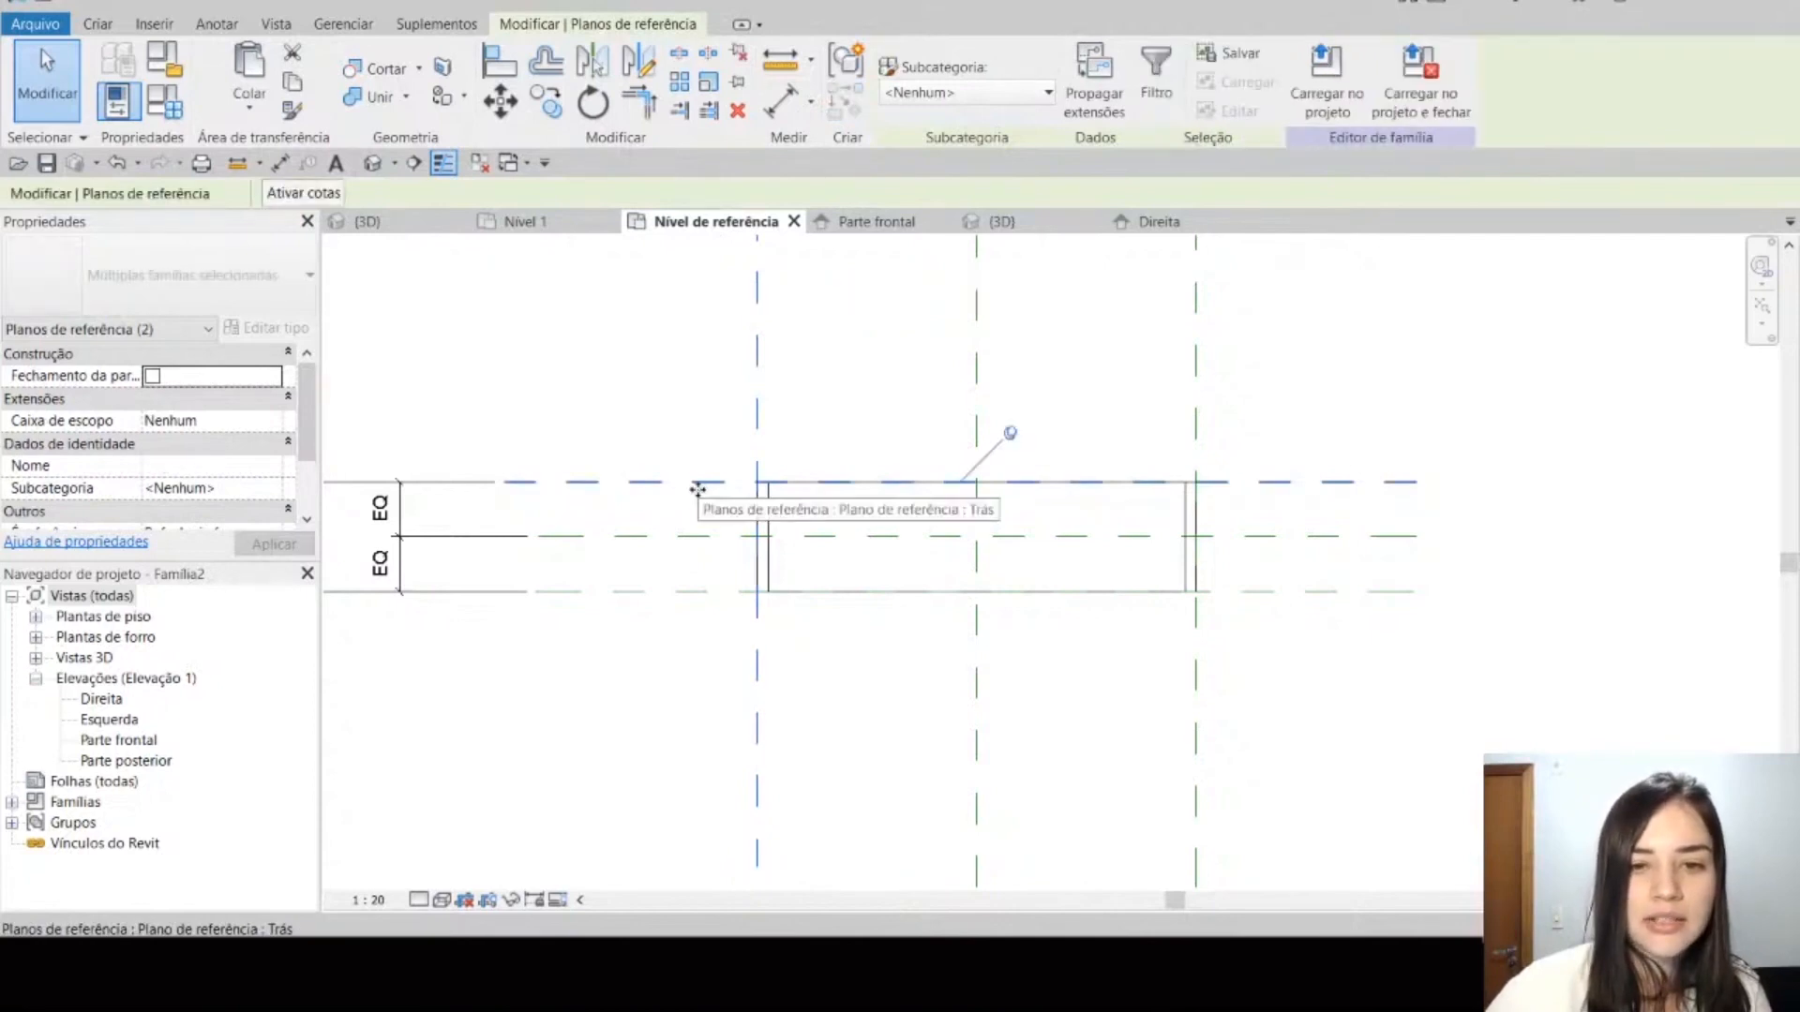
scroll(80, 541, "down", 2)
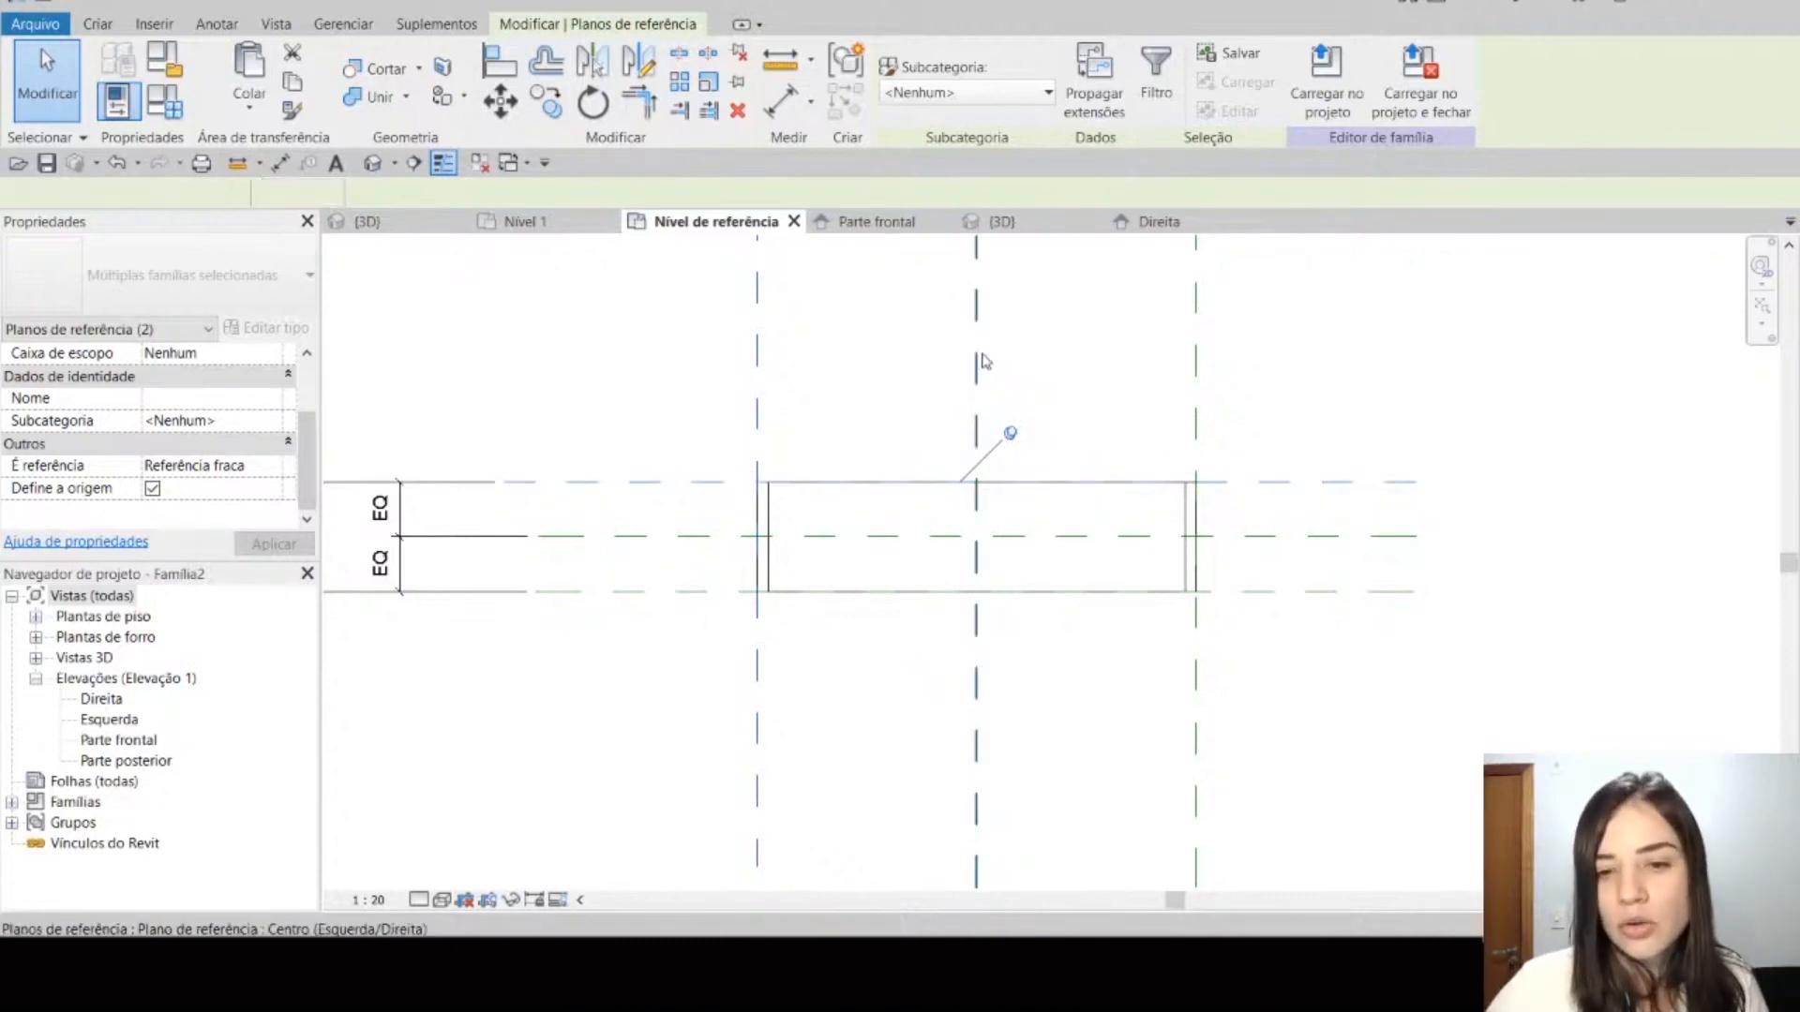
left_click(976, 366)
left_click(1394, 537, "ctrl")
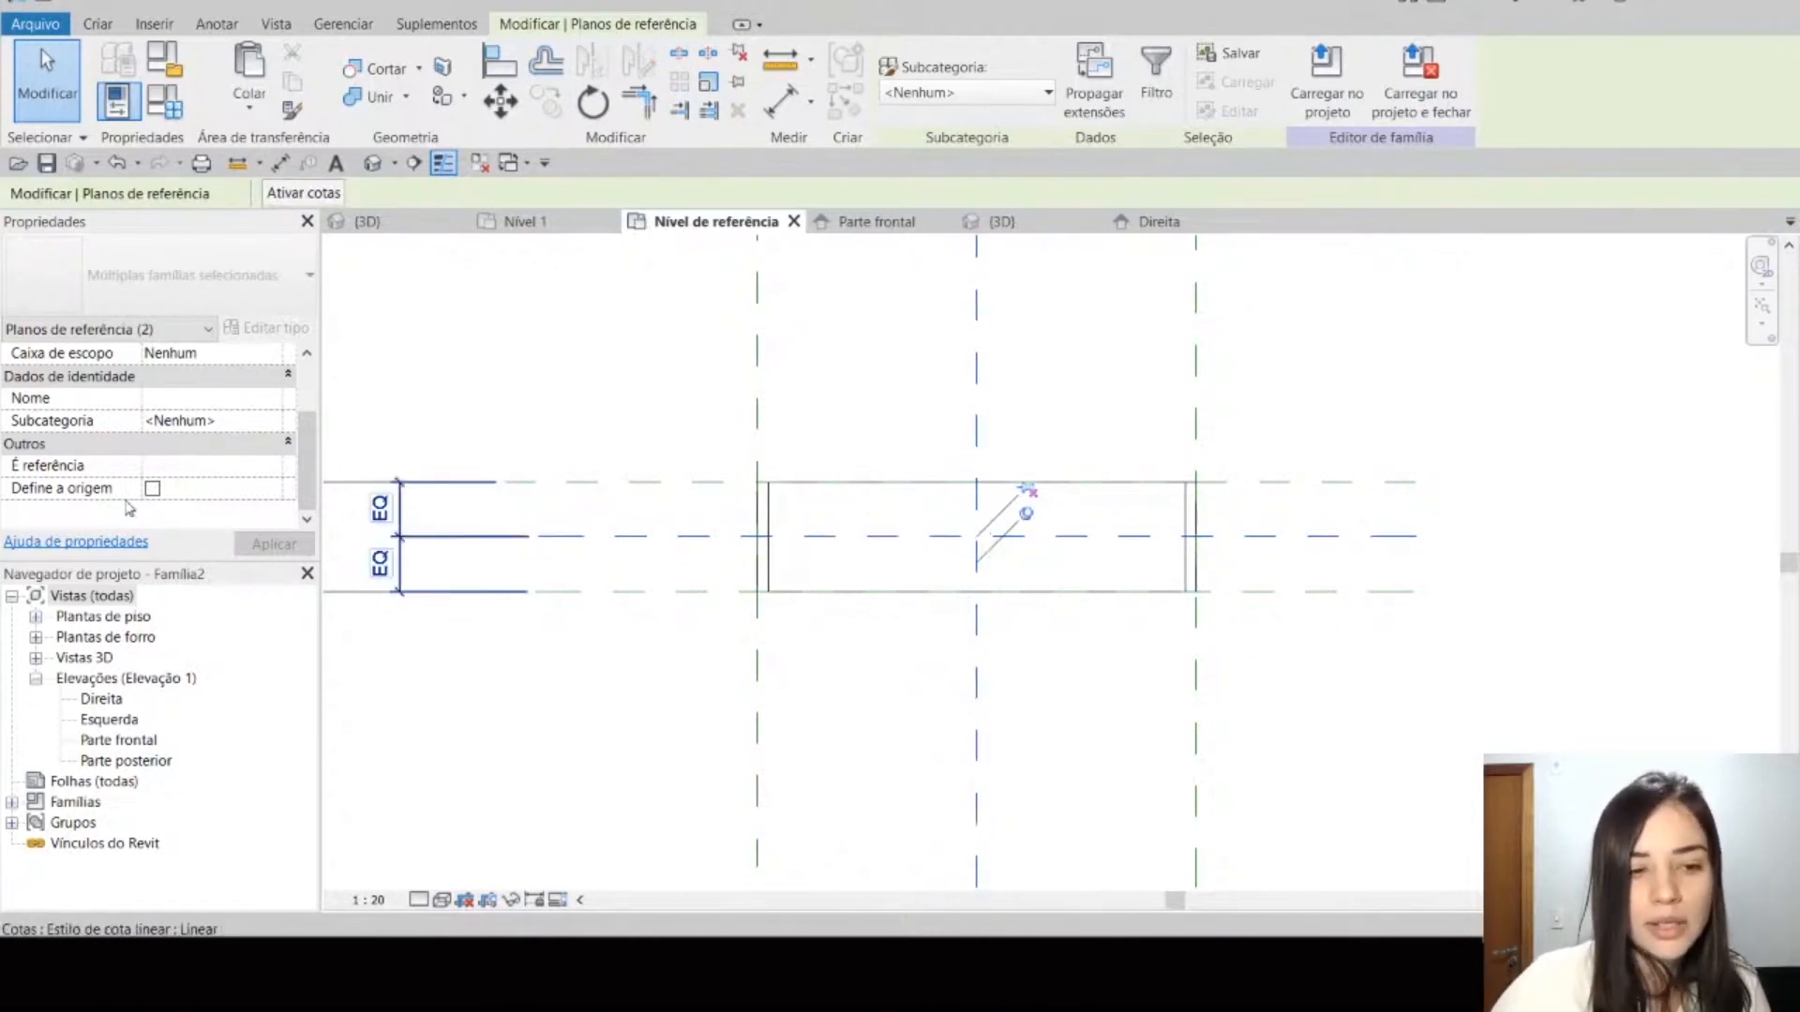
left_click(710, 483)
left_click(757, 441)
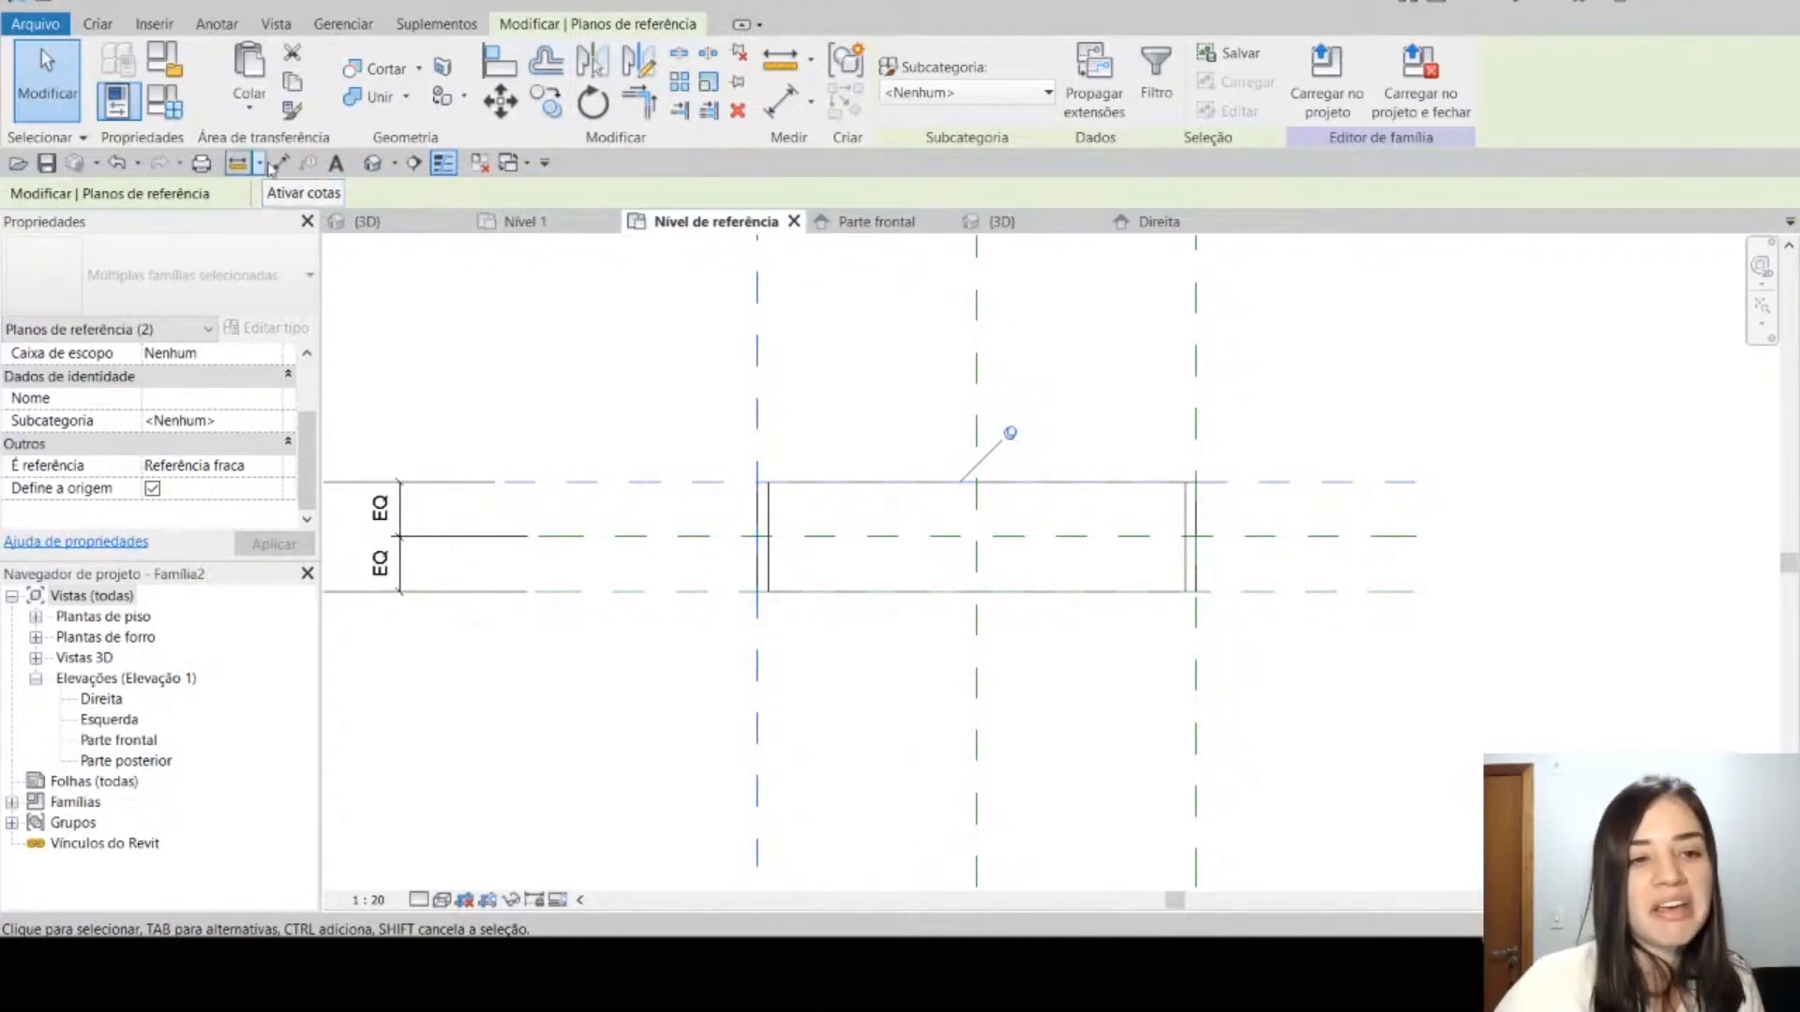
Step: Open the shelf family's 3D view and examine the niche extrusion
left_click(372, 163)
scroll(1121, 501, "down", 1)
middle_click_drag(1056, 739, 1098, 729, "shift")
scroll(1071, 682, "up", 4)
middle_click_drag(1020, 674, 1042, 706)
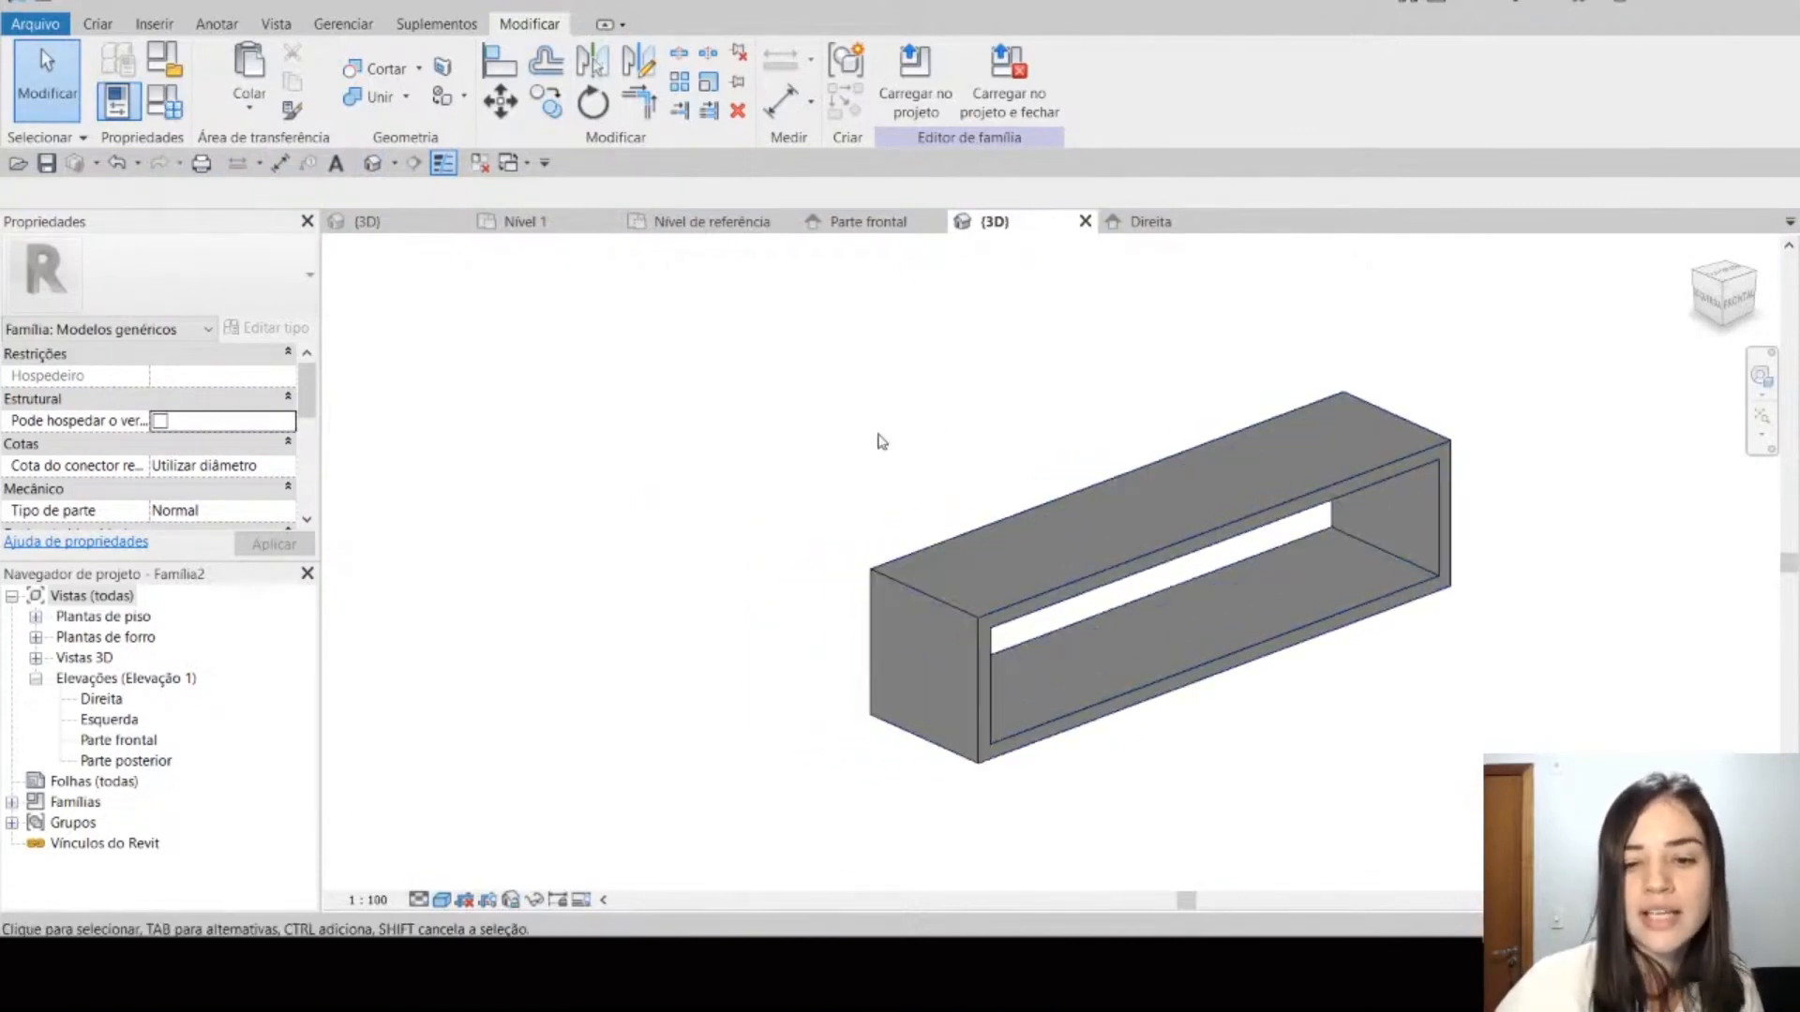
right_click(819, 442)
left_click(809, 421)
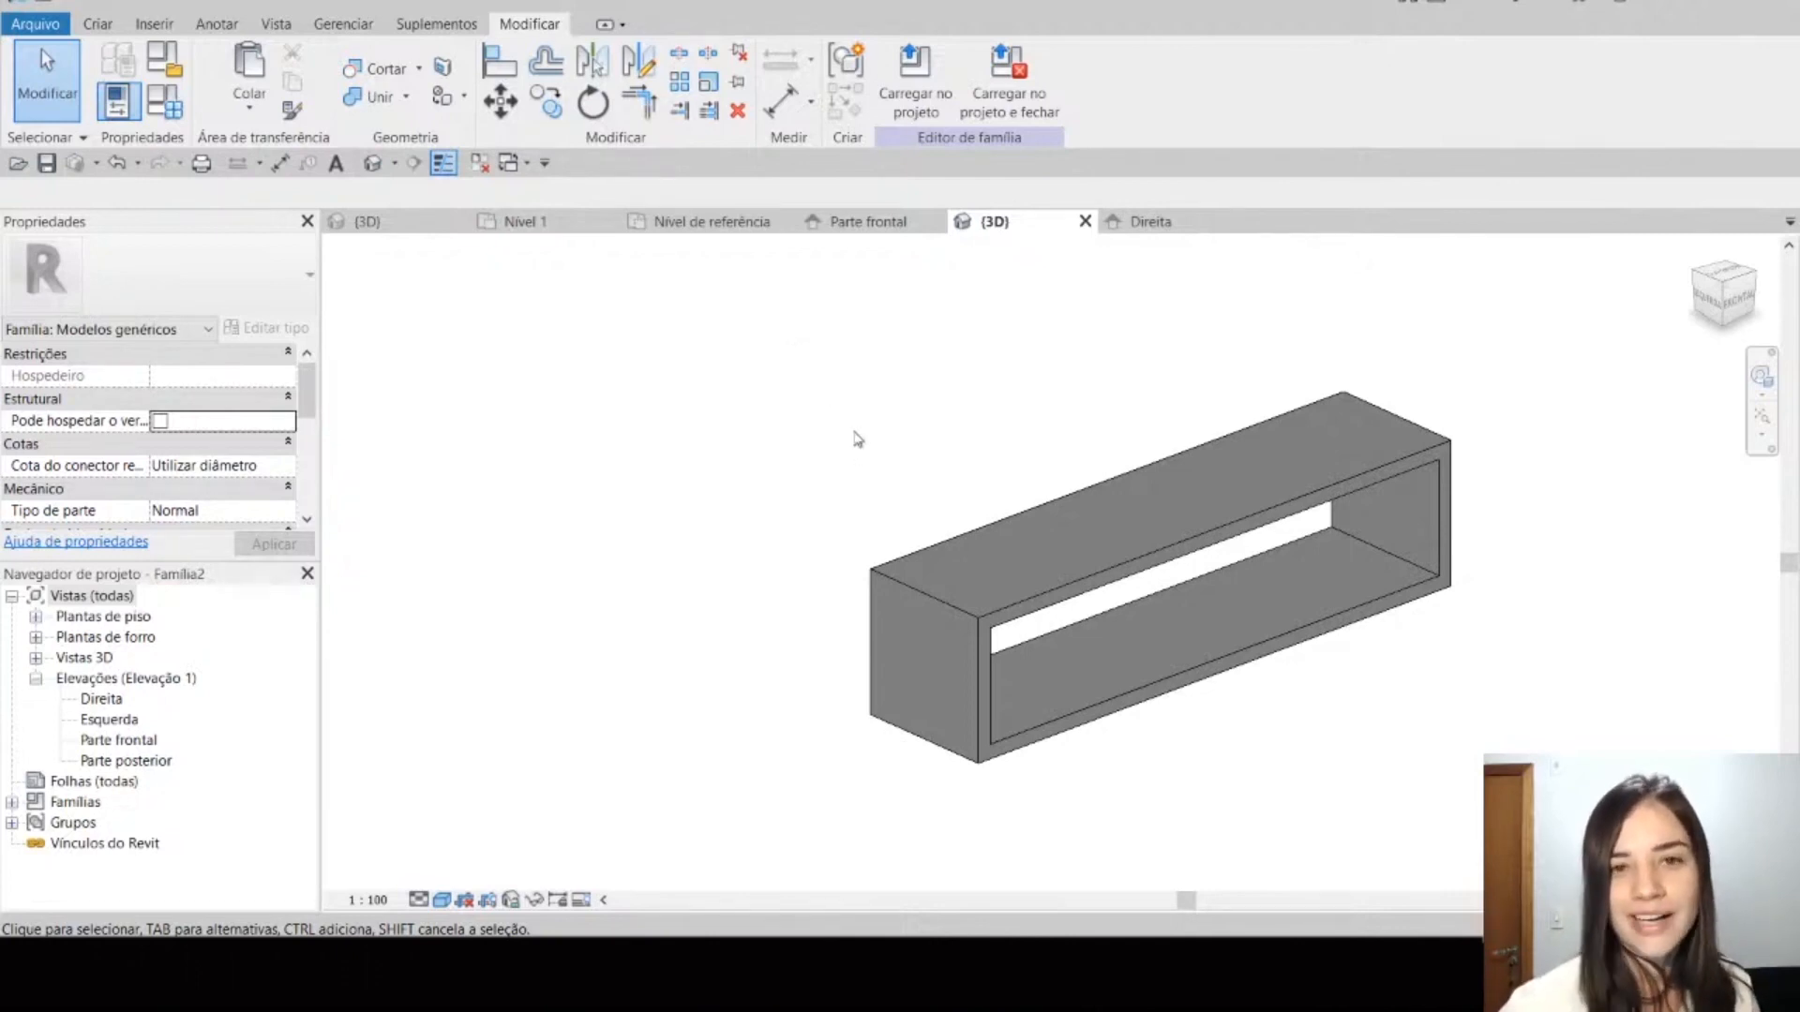
left_click(923, 551)
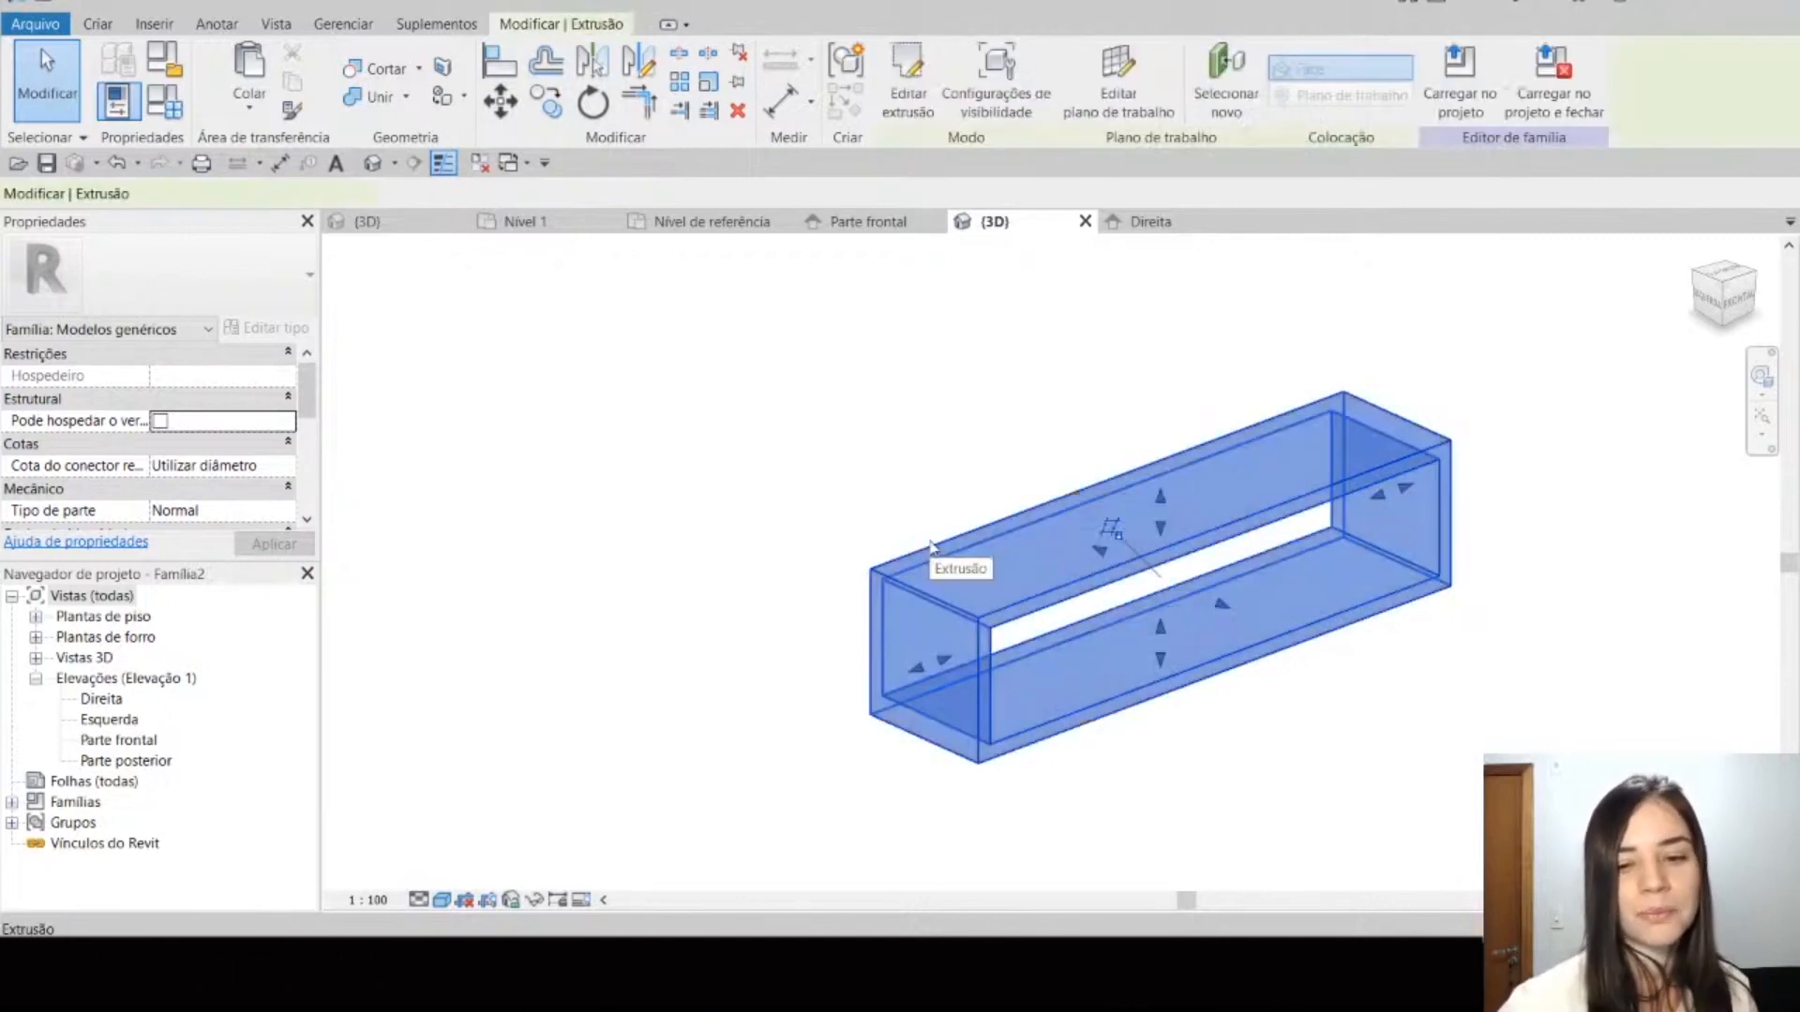
left_click(877, 426)
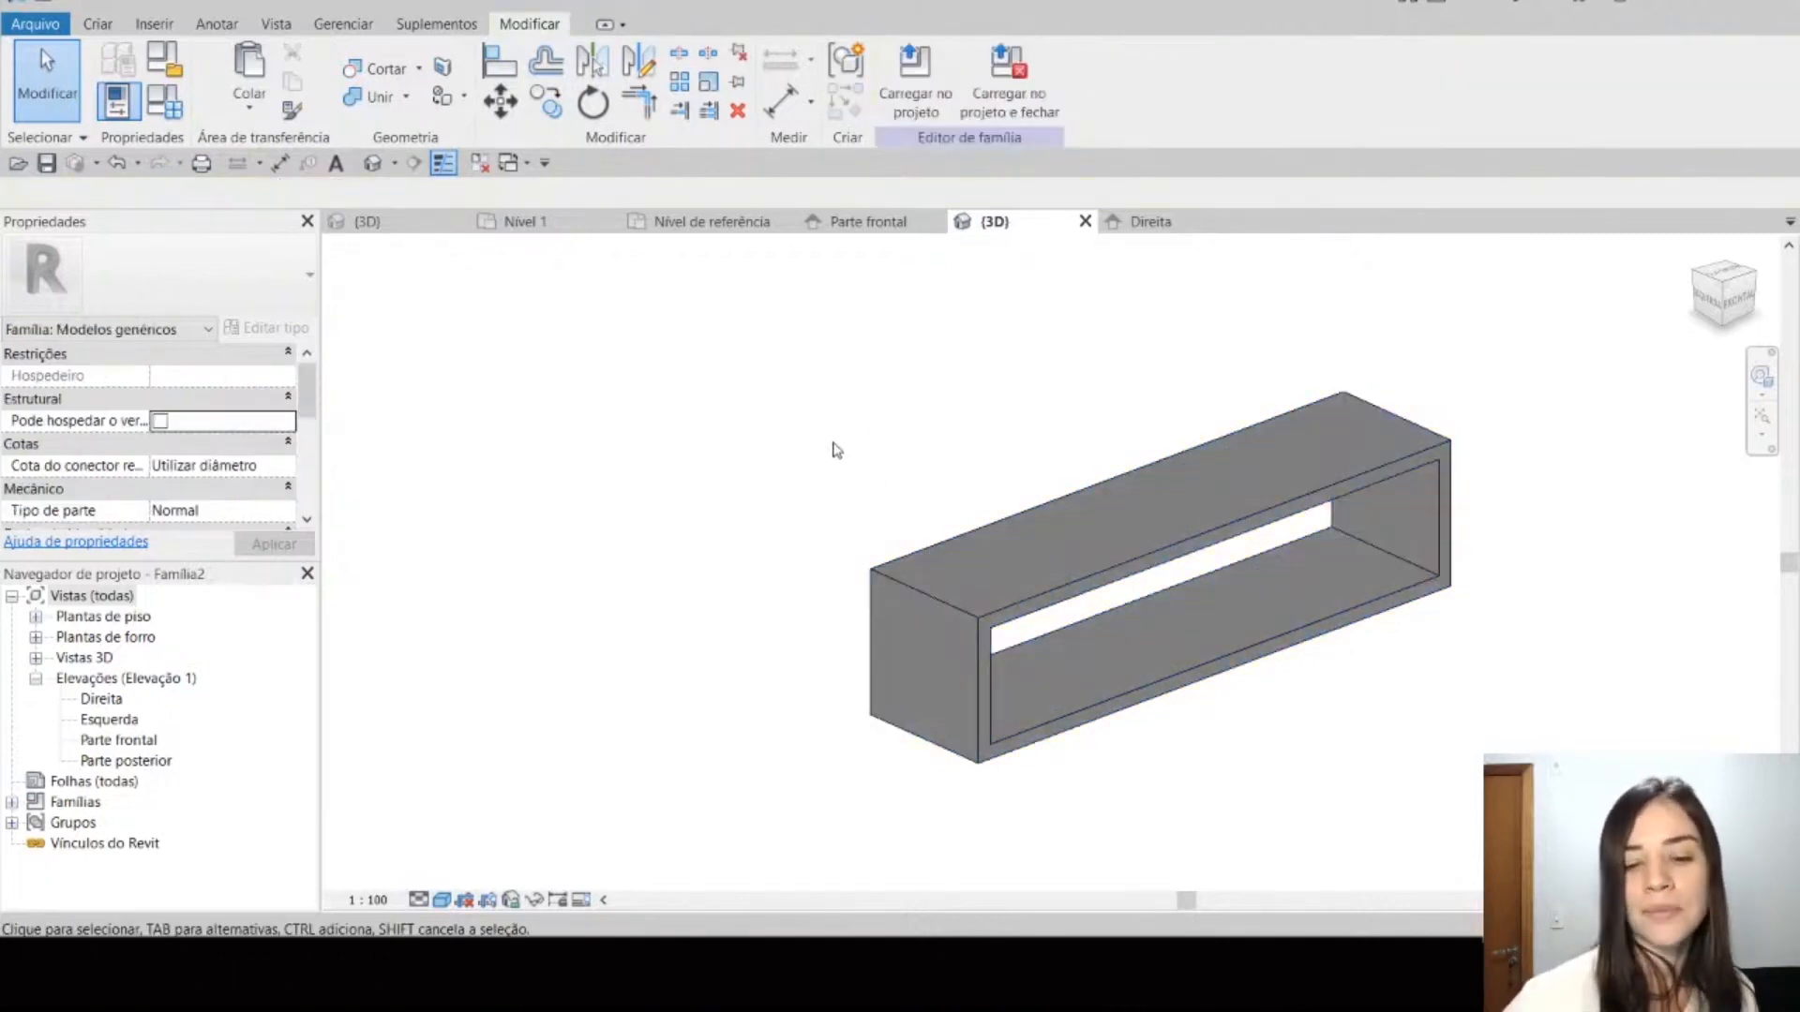
middle_click_drag(832, 449, 763, 434)
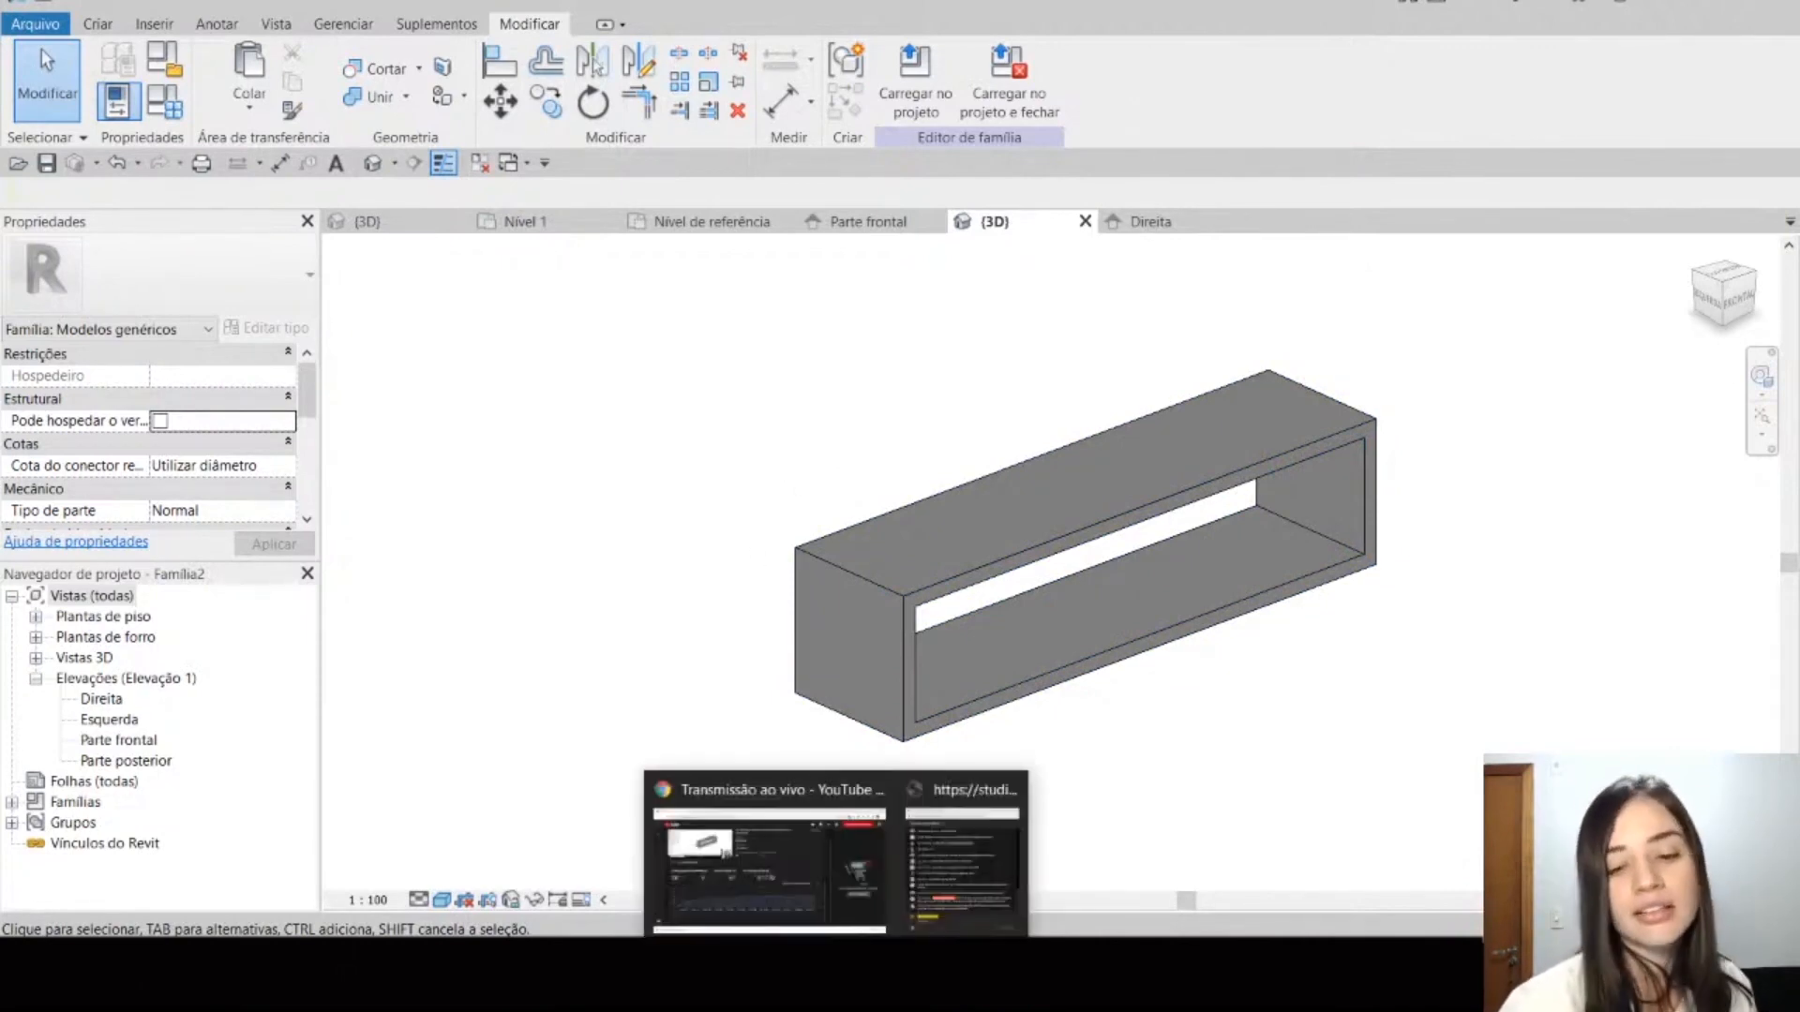
Step: Read the YouTube live chat questions about wall-hosted families and return to the project's Nível 1 plan in Revit
left_click(962, 853)
left_click(941, 609)
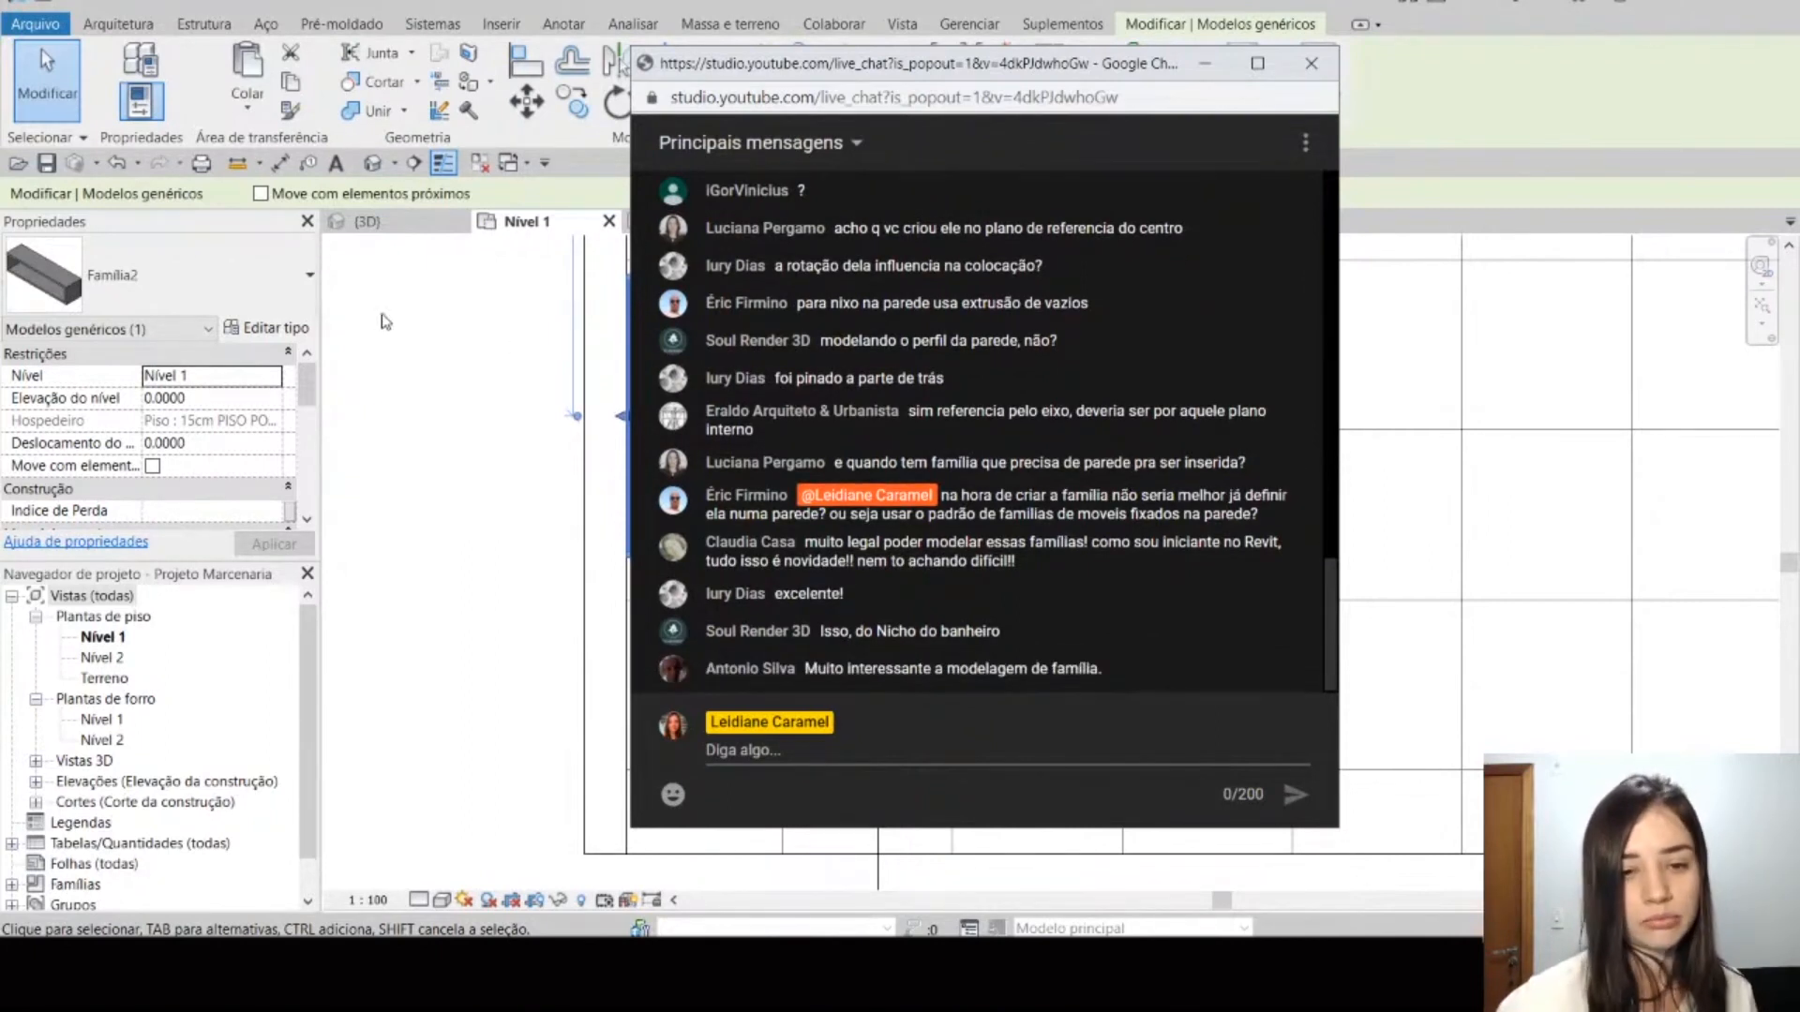
left_click(404, 349)
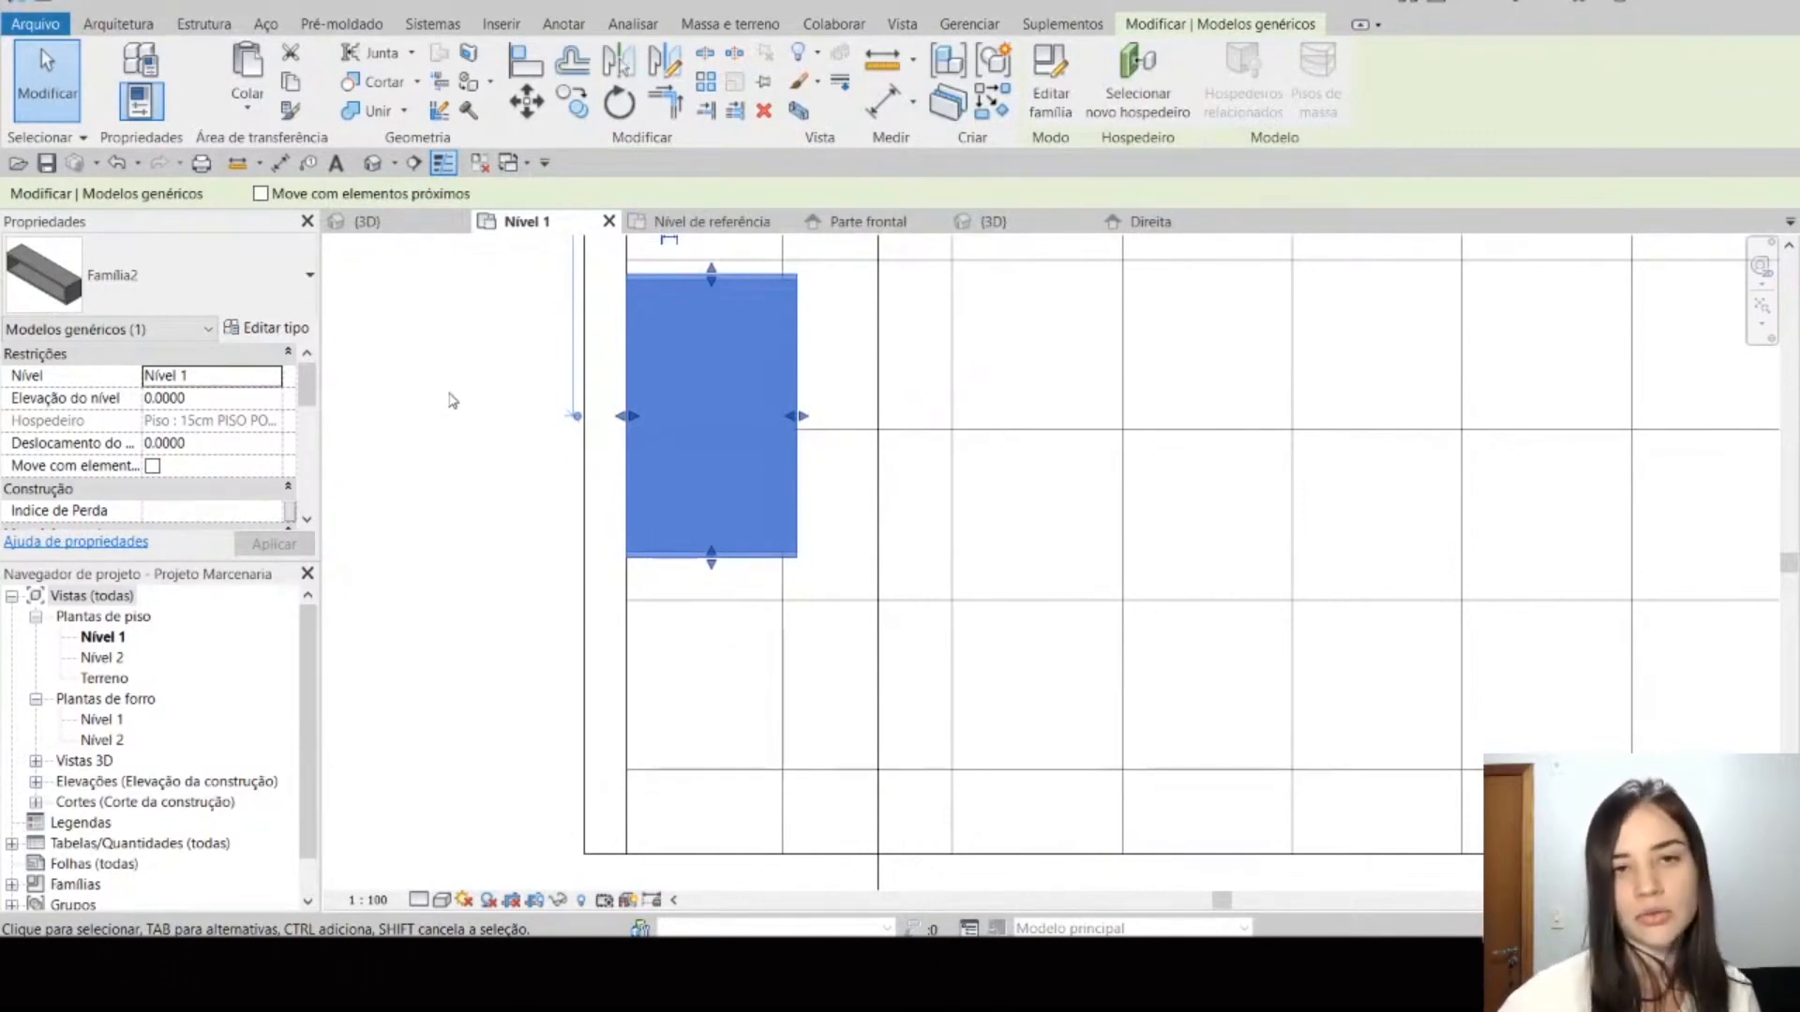
Step: Create a new family from the Modelo genérico métrico com base na parede template
left_click(498, 361)
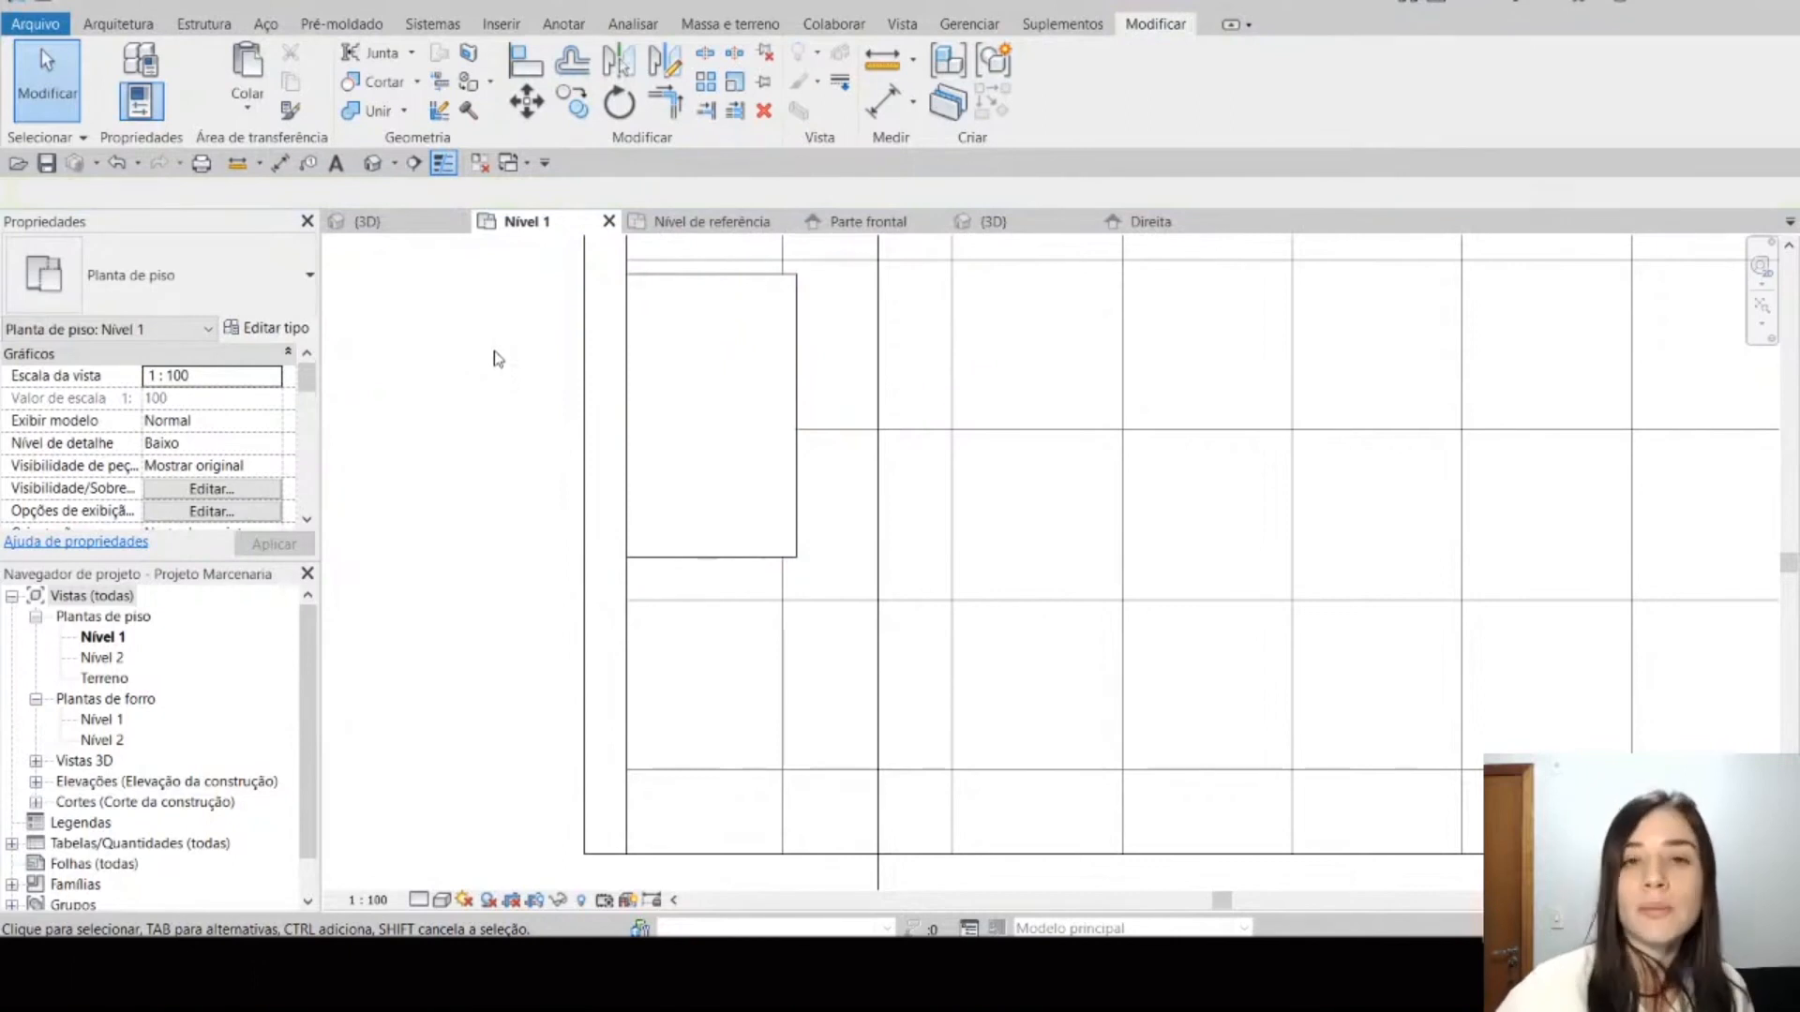
left_click(38, 23)
mouse_move(102, 133)
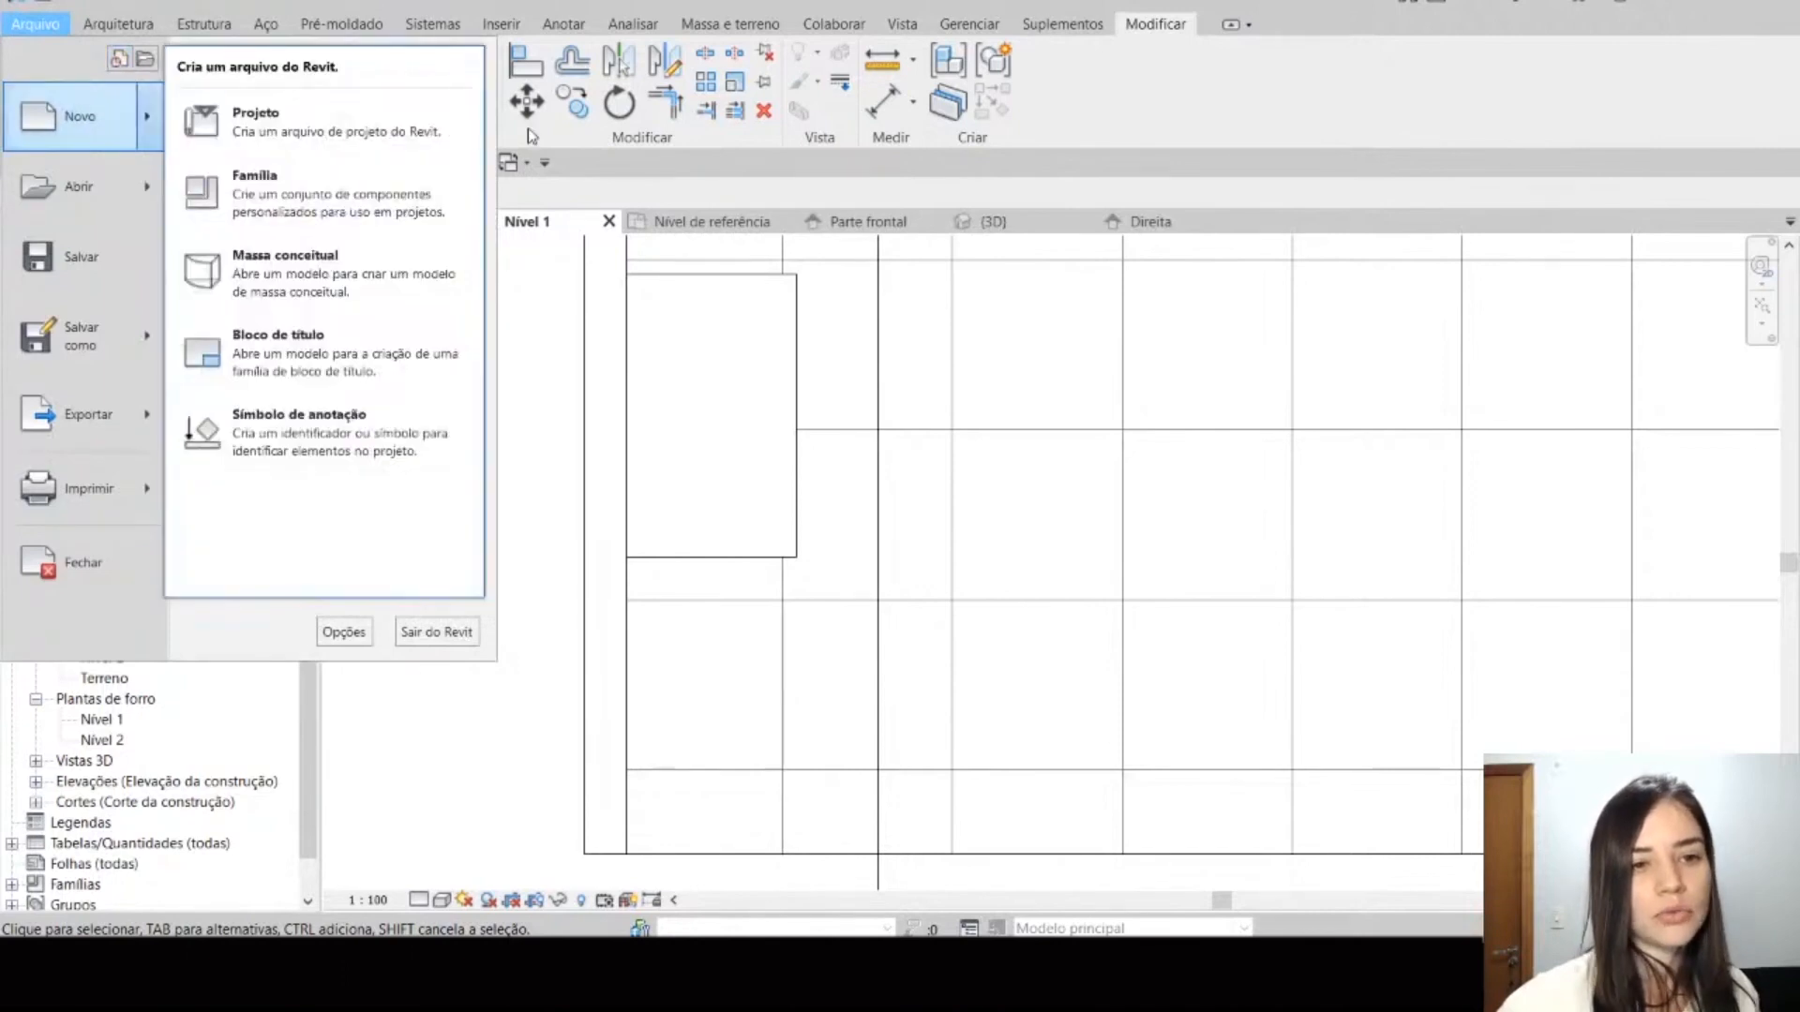
left_click(414, 215)
left_click_drag(1125, 292, 1098, 497)
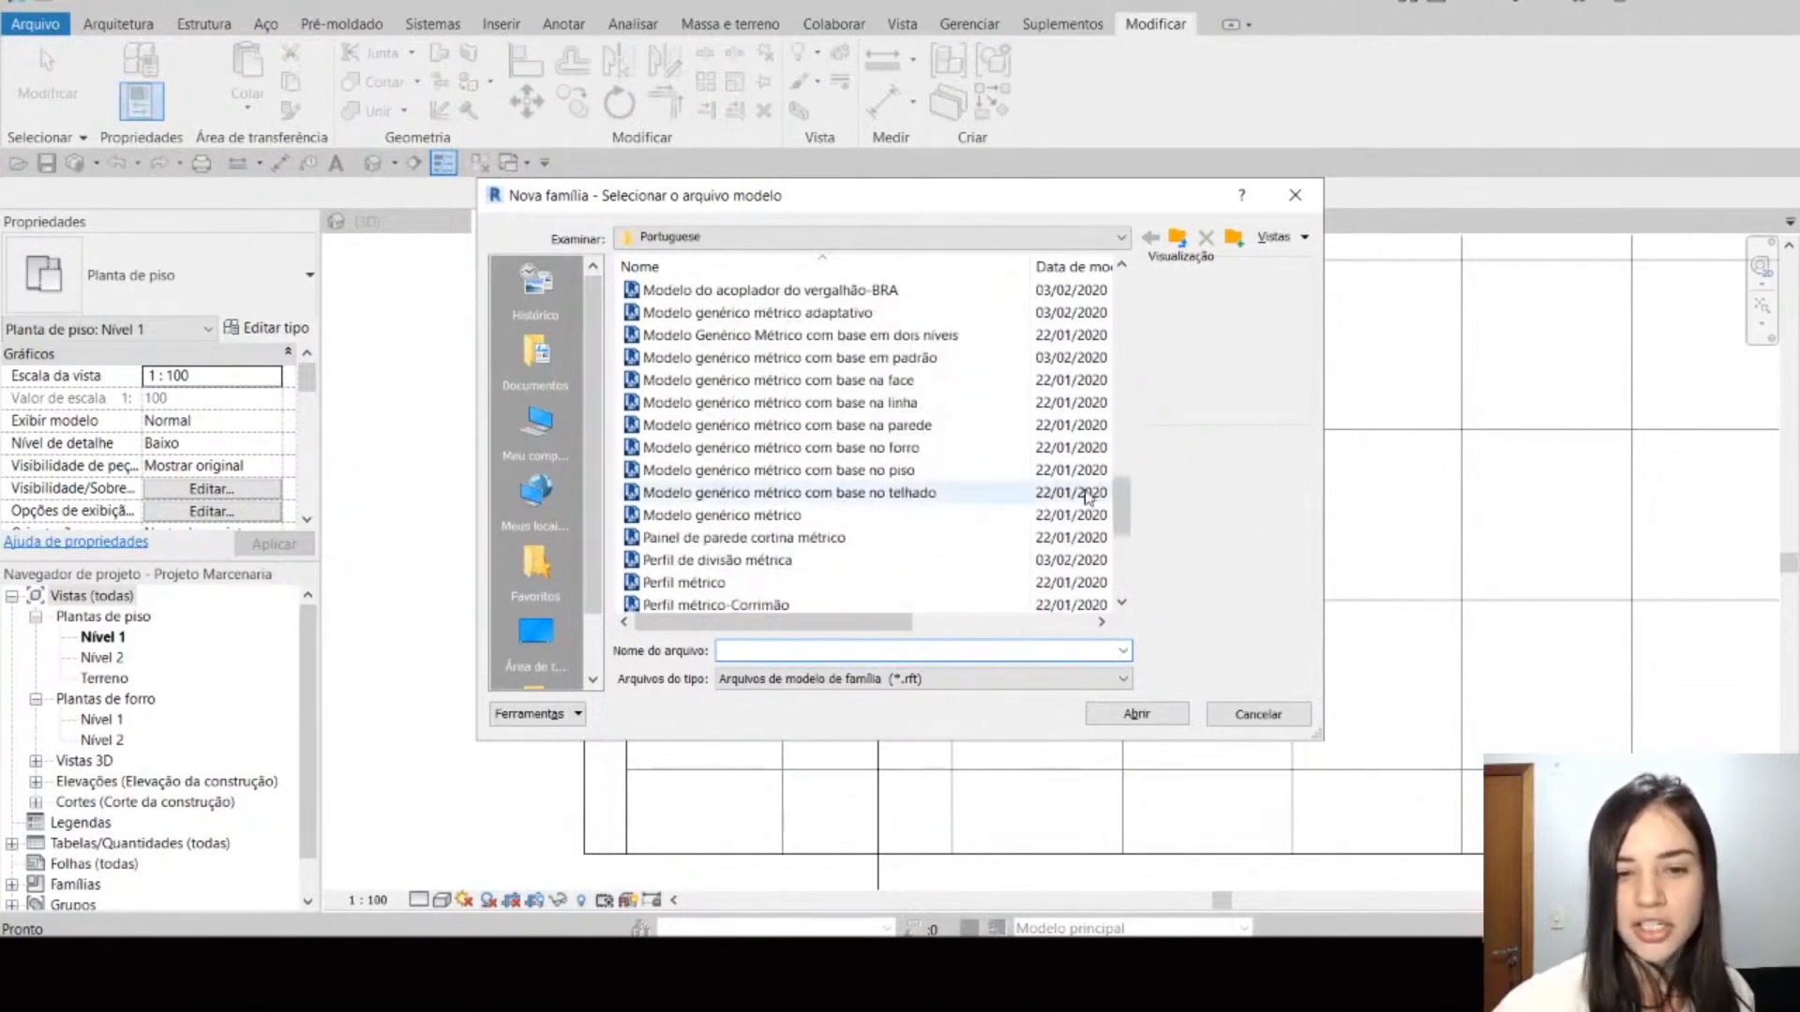
left_click(858, 470)
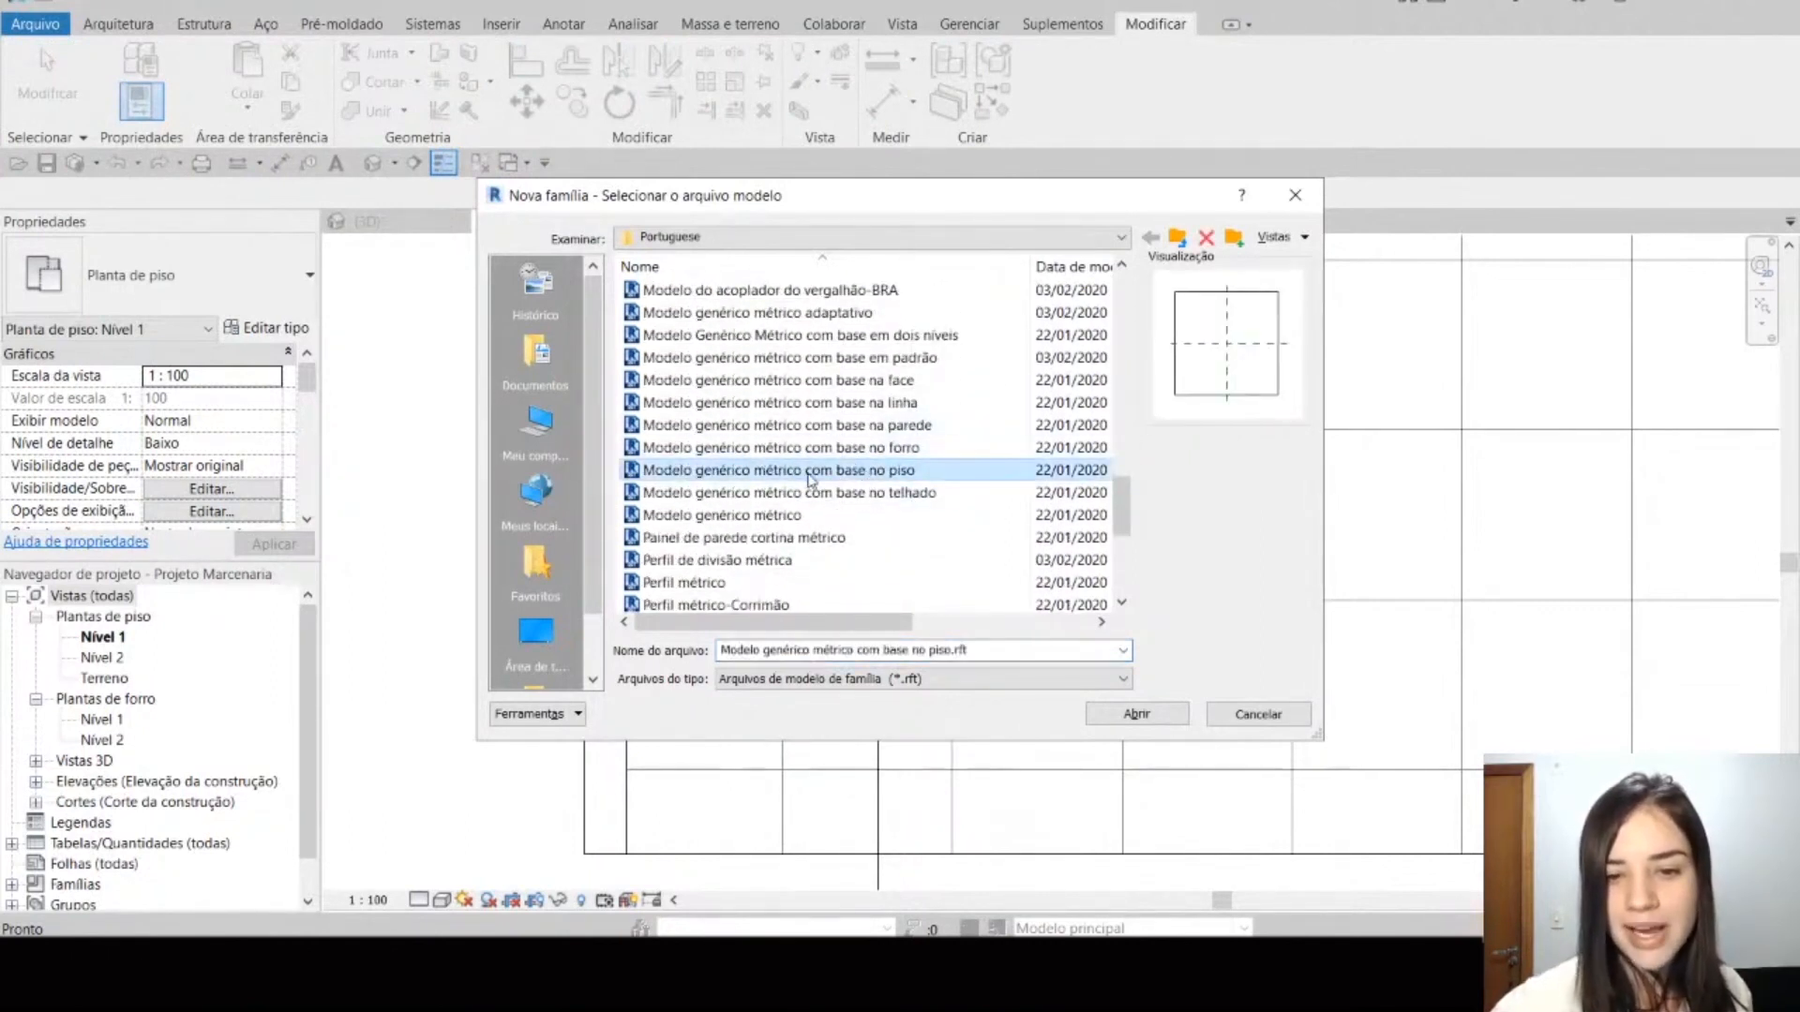
left_click(914, 427)
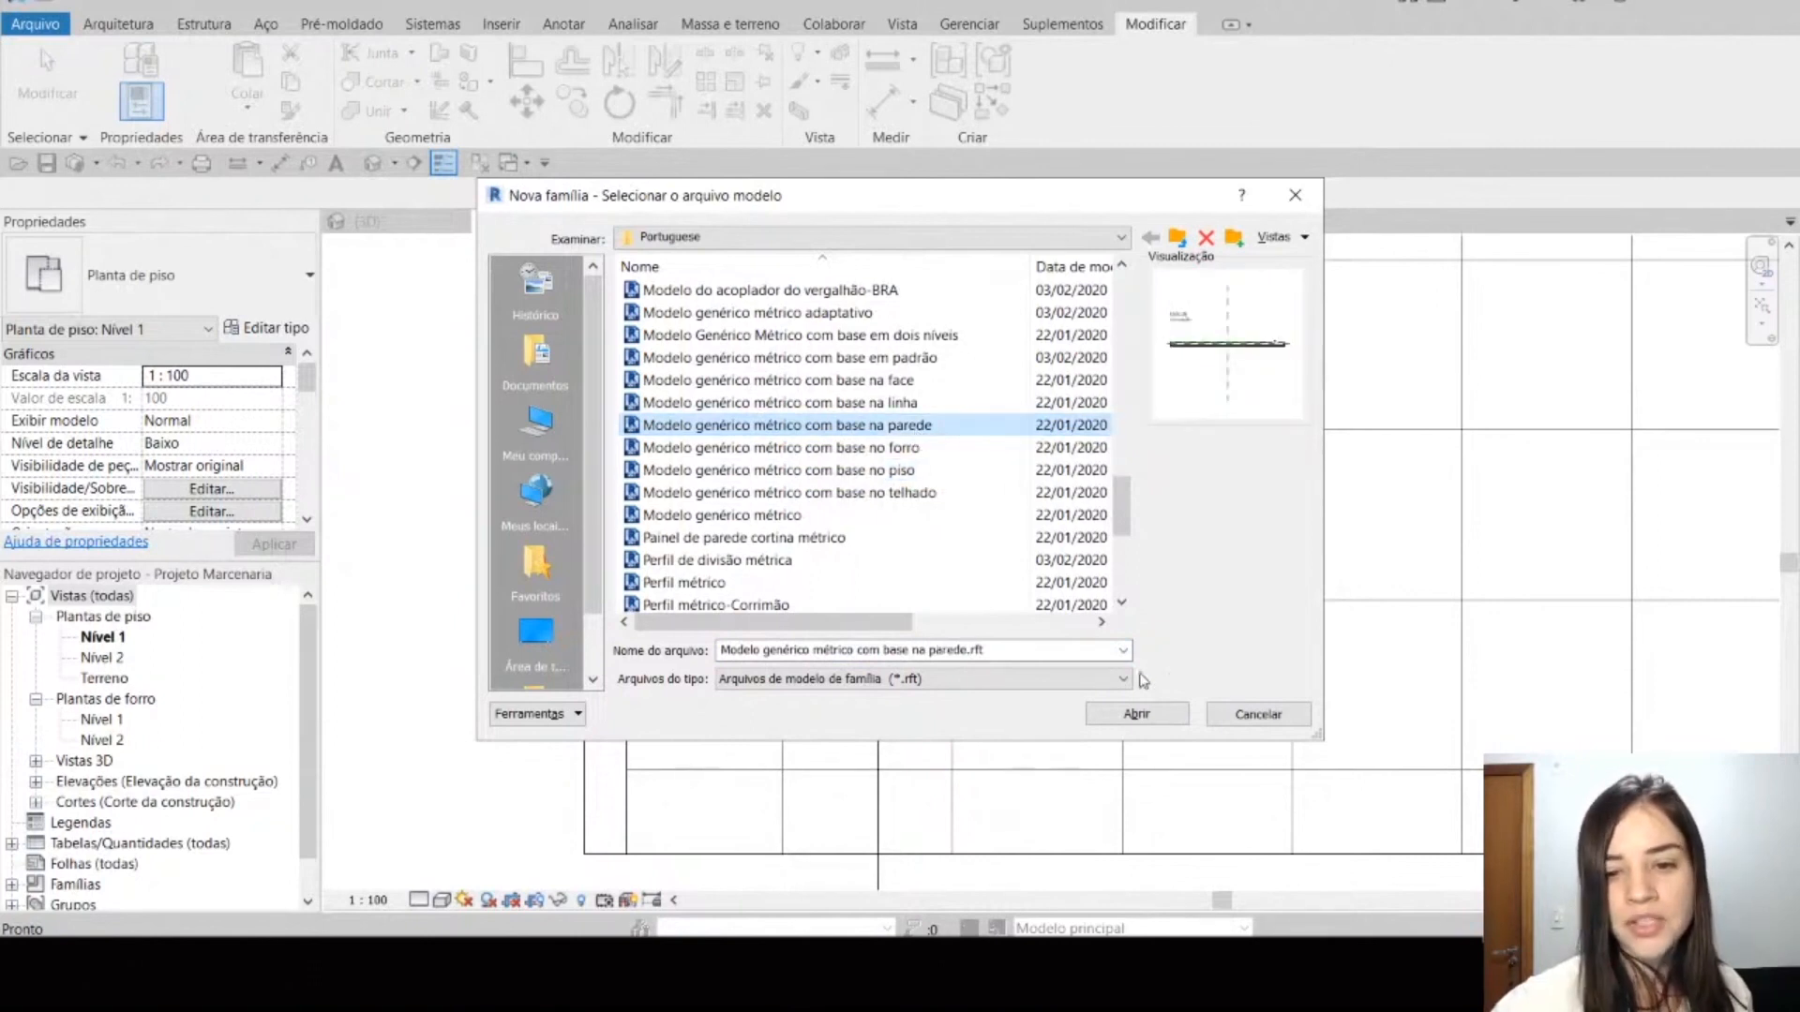
left_click(1138, 712)
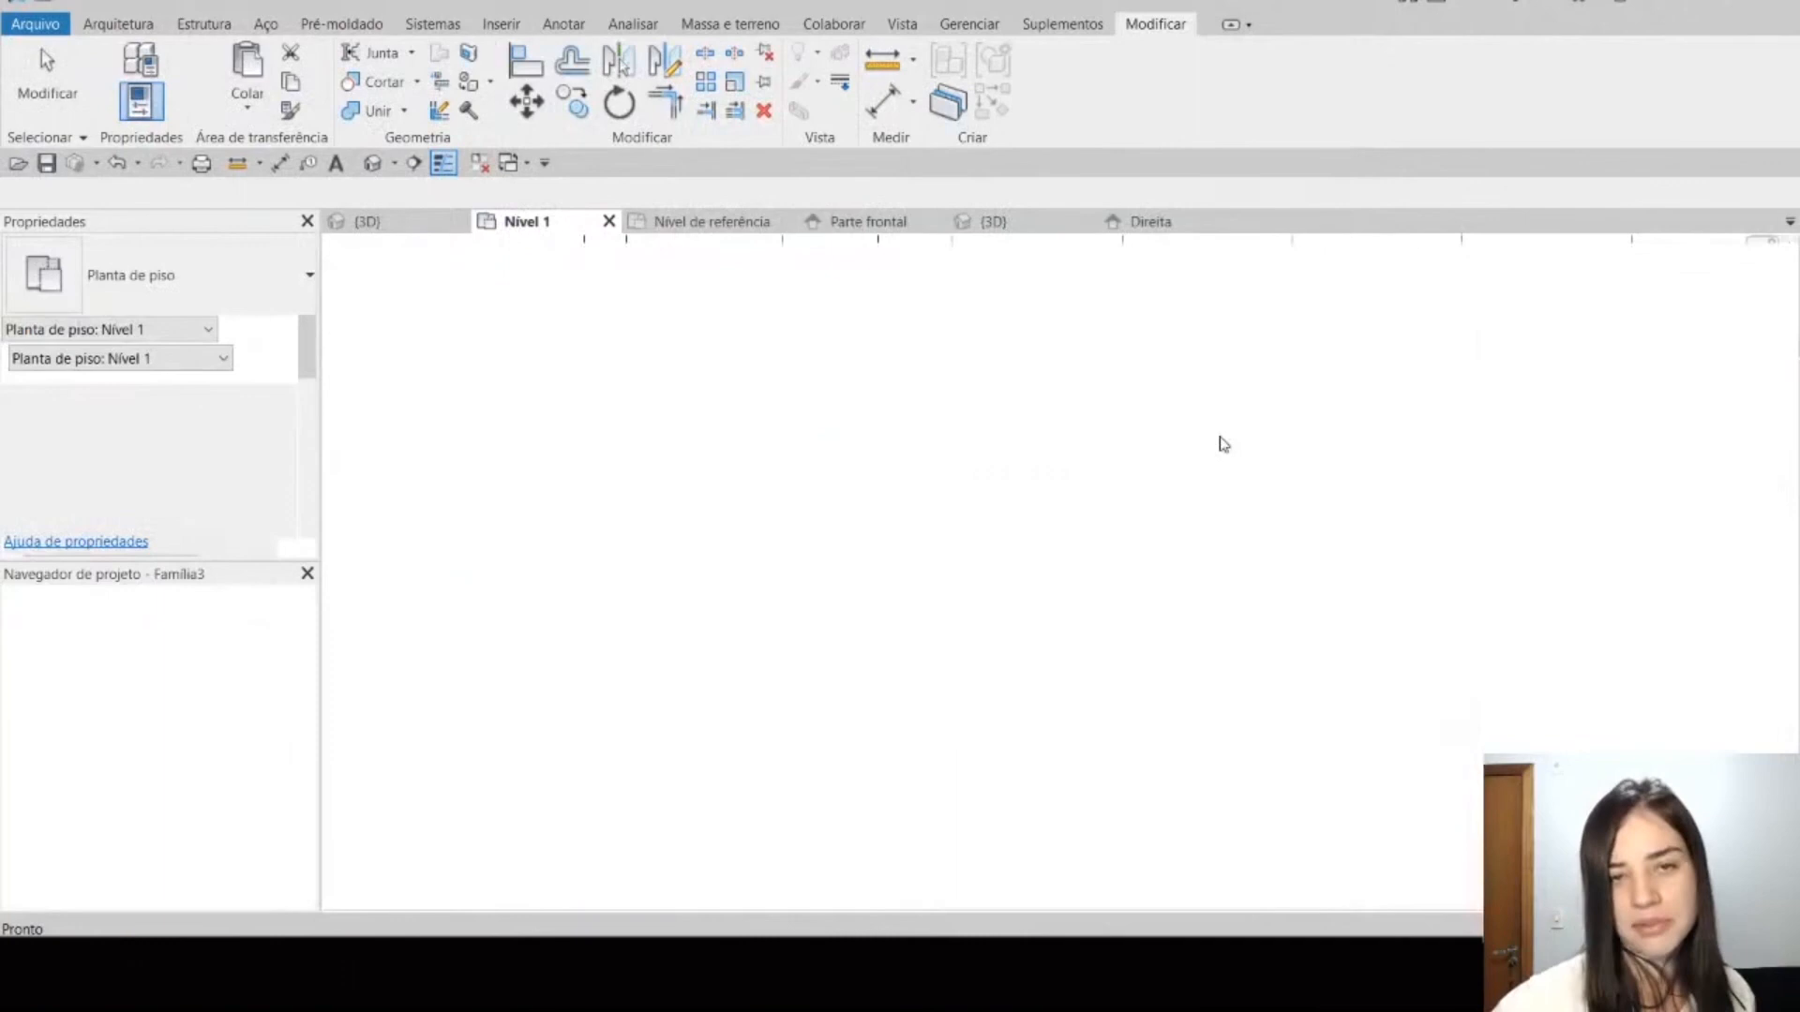
Step: Examine the host wall in the wall-based family template and close that family
left_click(1278, 568)
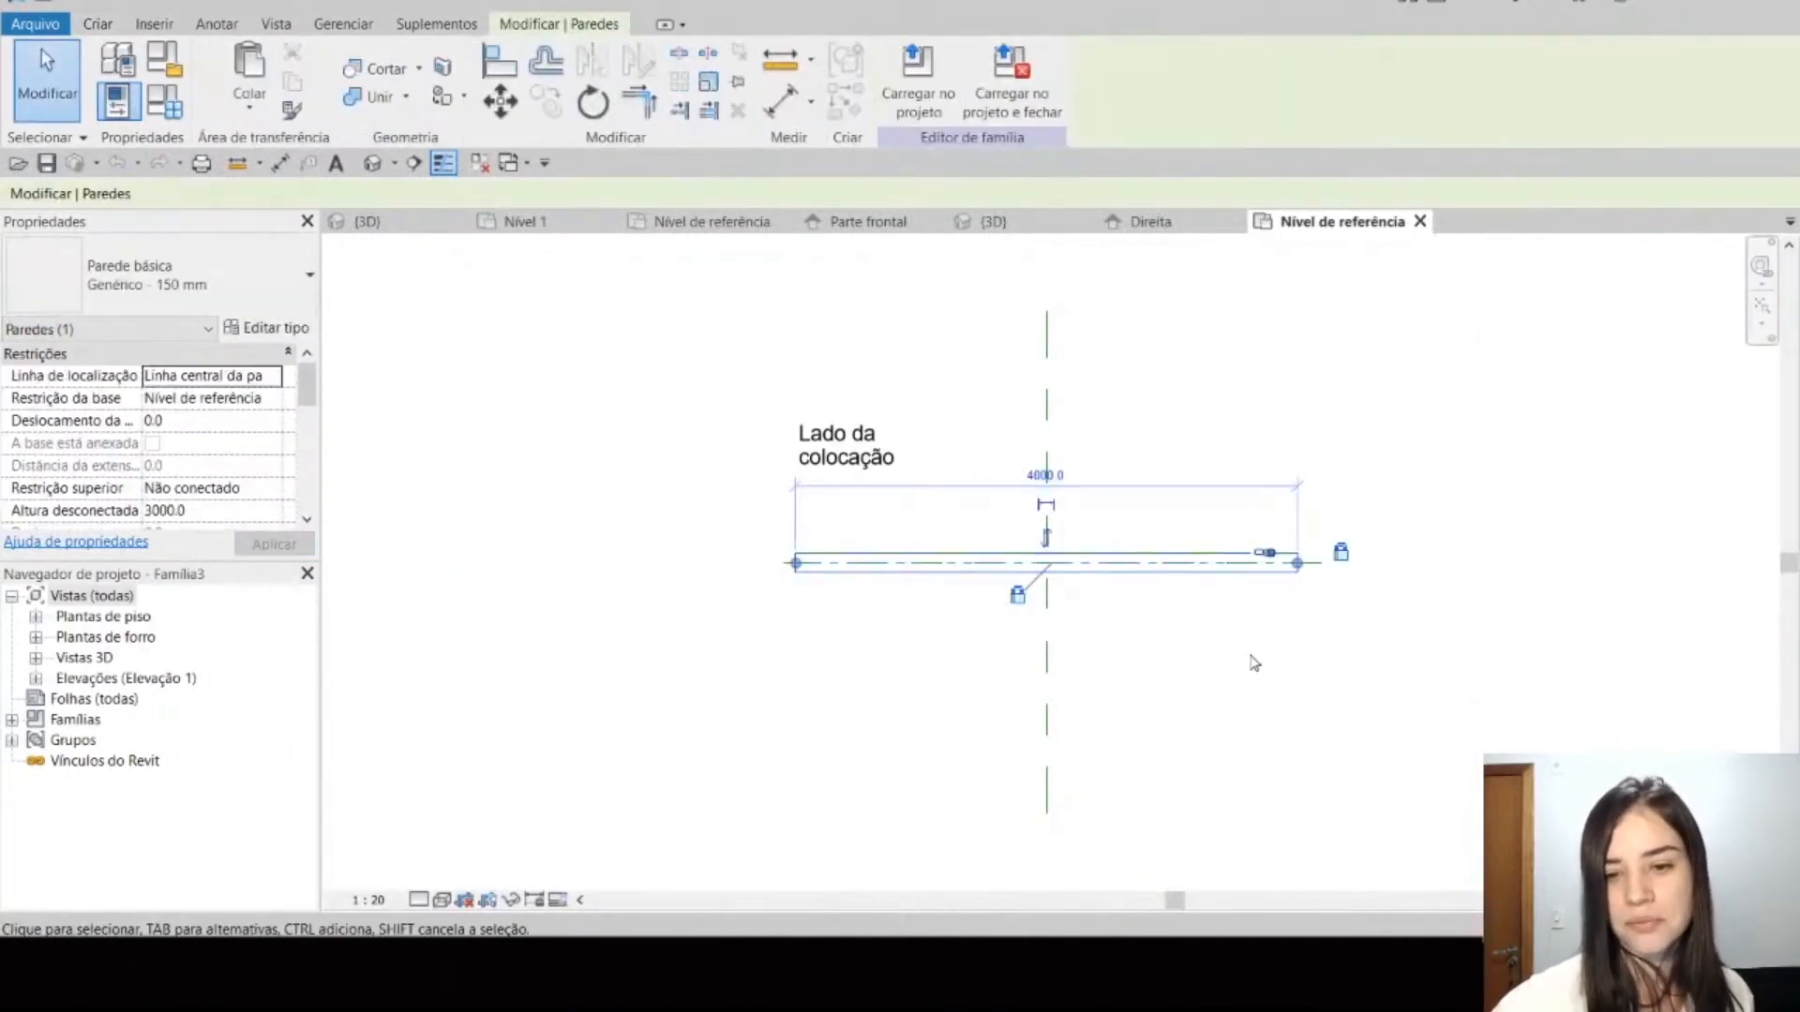
left_click(1240, 651)
left_click(1237, 567)
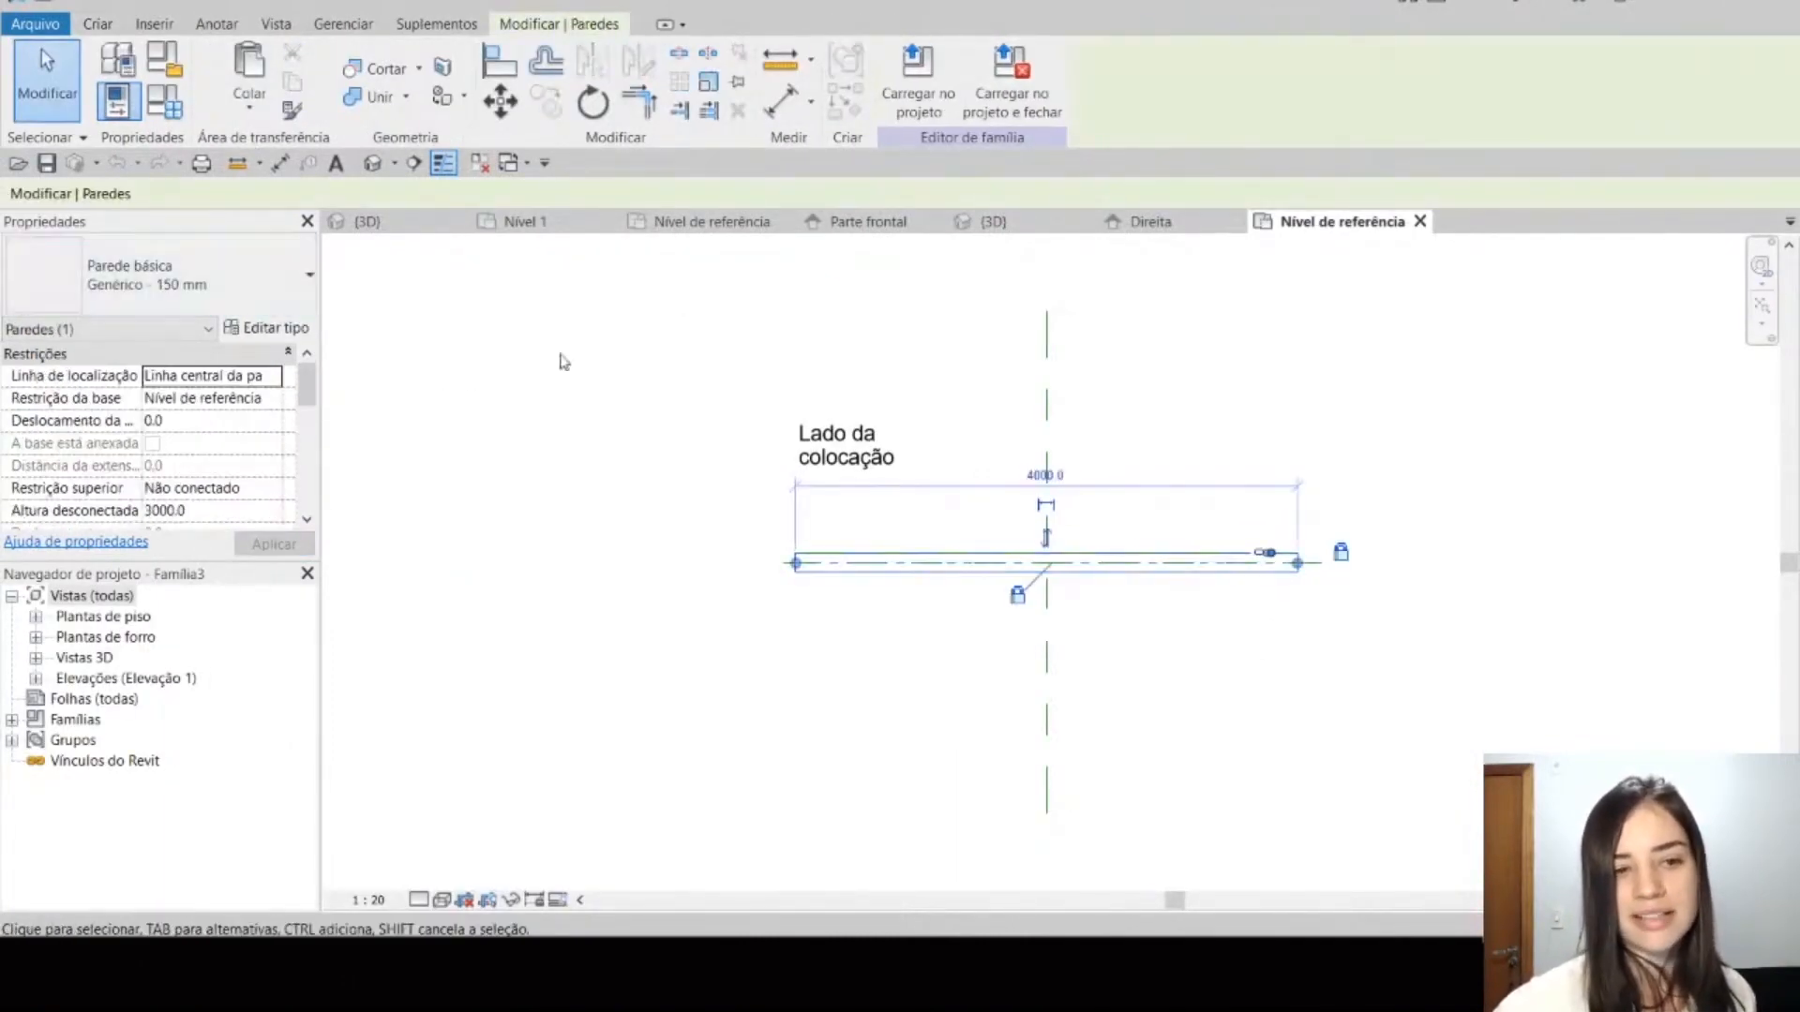
left_click(1420, 221)
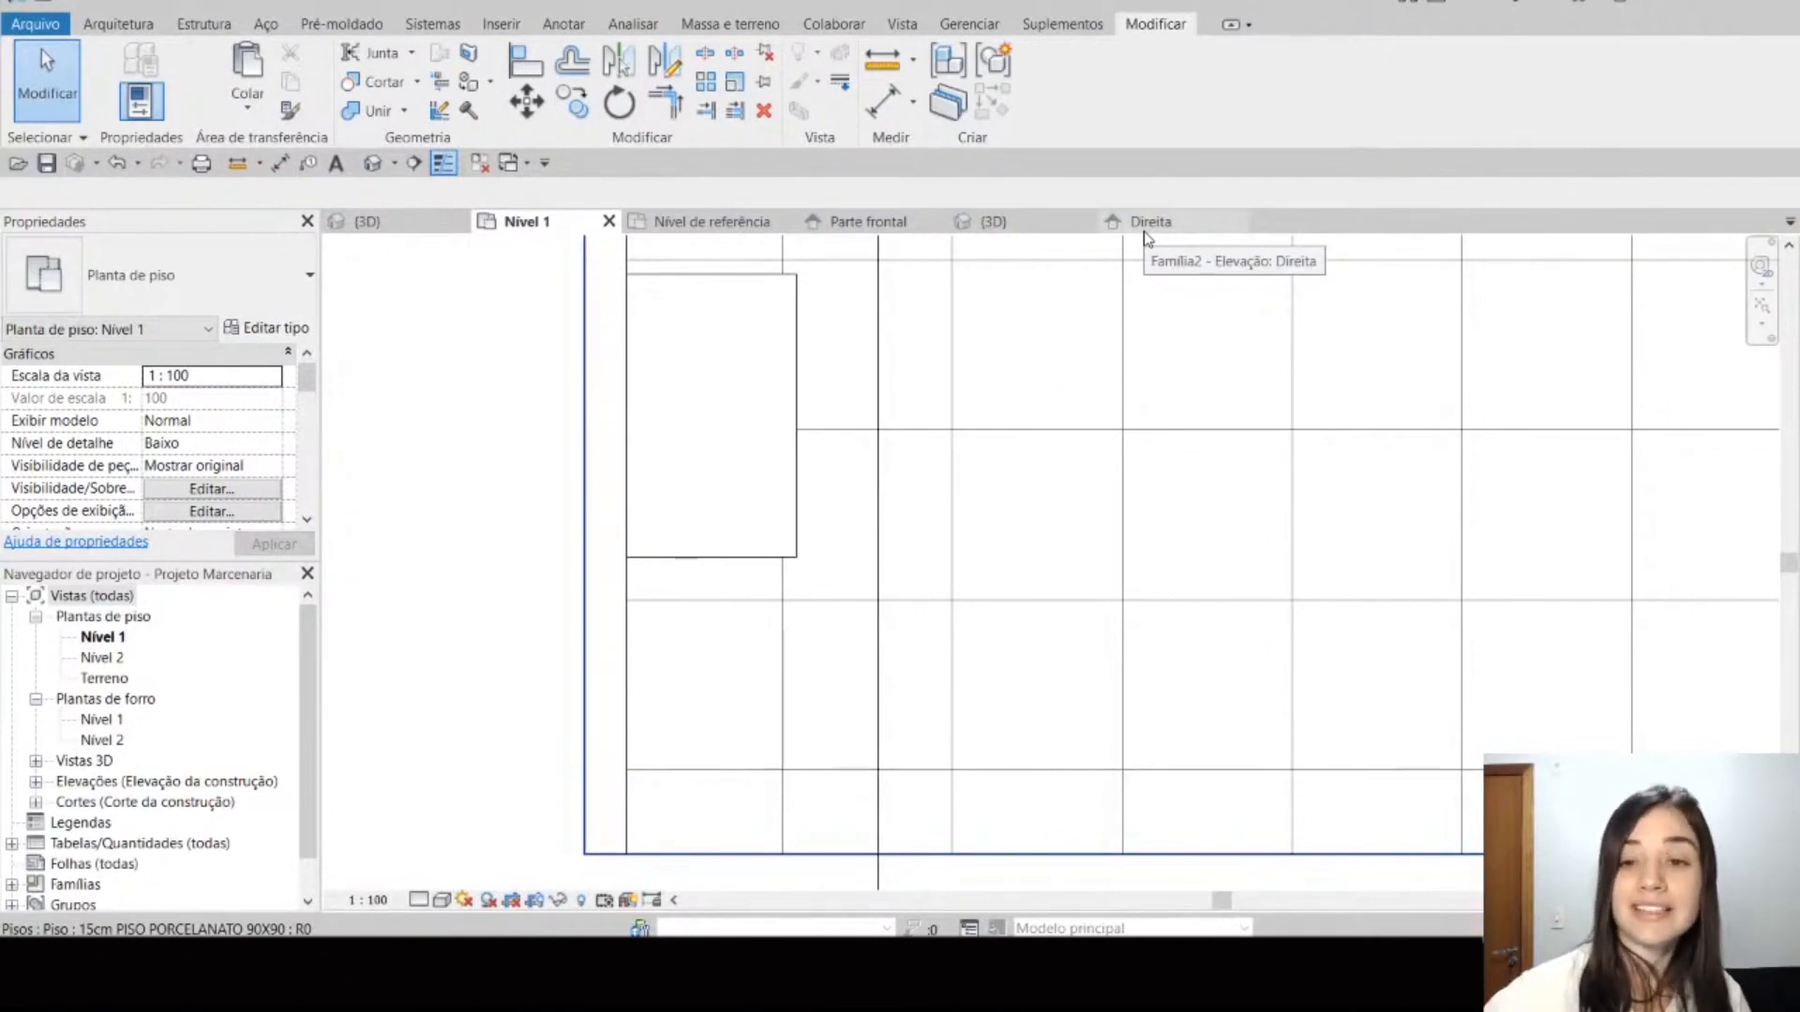
Step: Open the shelf family's Direita elevation and examine the shelf profile between its reference planes
left_click(1145, 232)
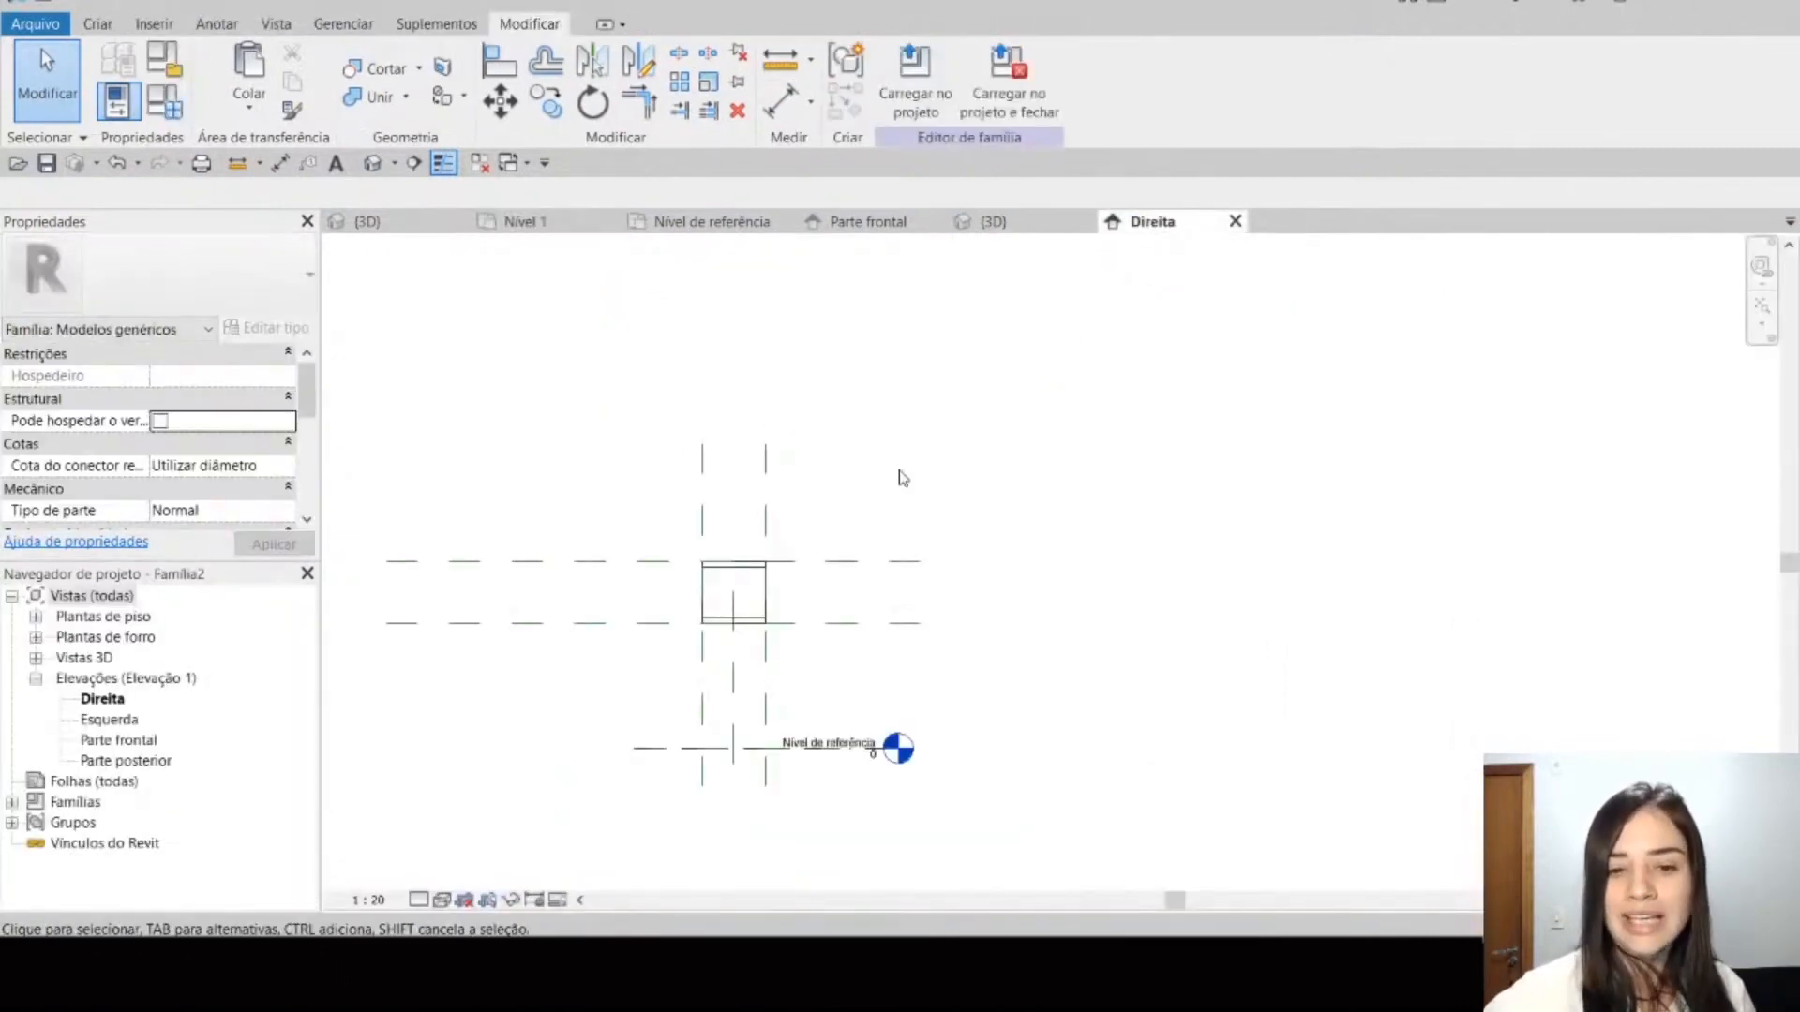
middle_click_drag(903, 478, 1052, 450)
scroll(938, 511, "up", 2)
middle_click_drag(944, 510, 1097, 518)
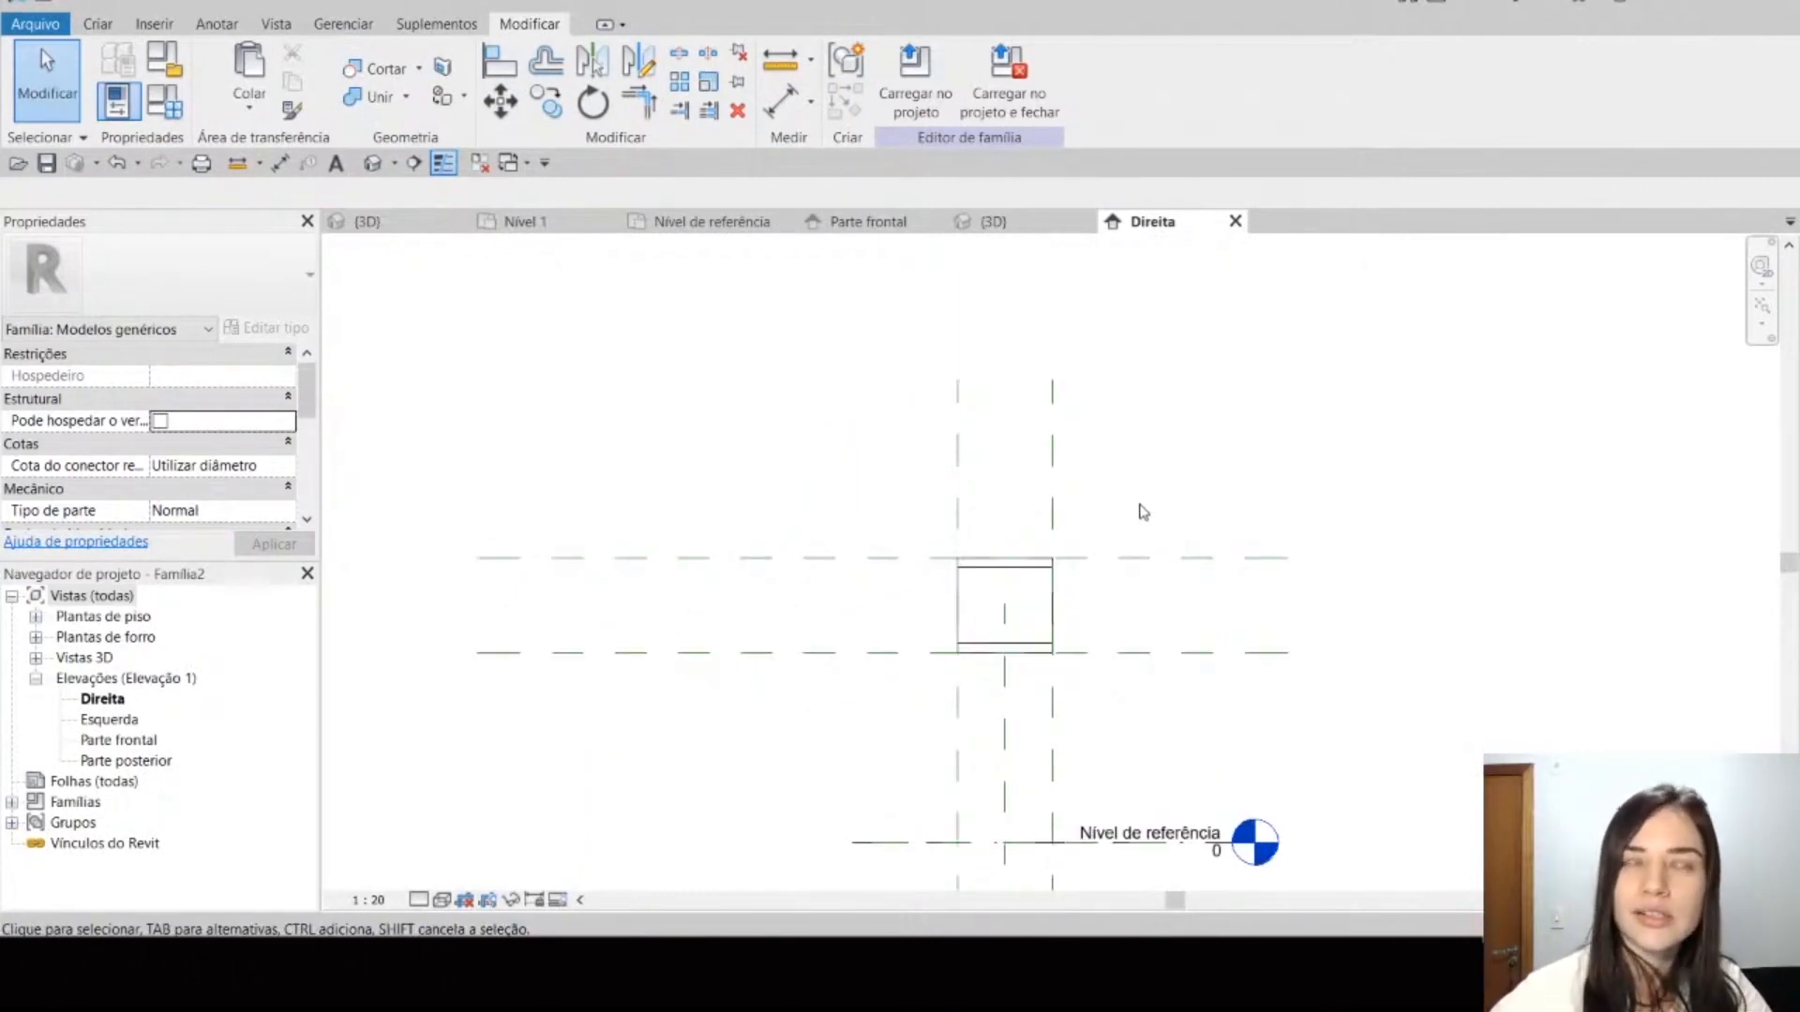
Step: Examine the shelf, base cabinet modules and upper cabinet families in the kitchen project's 3D view
left_click(366, 222)
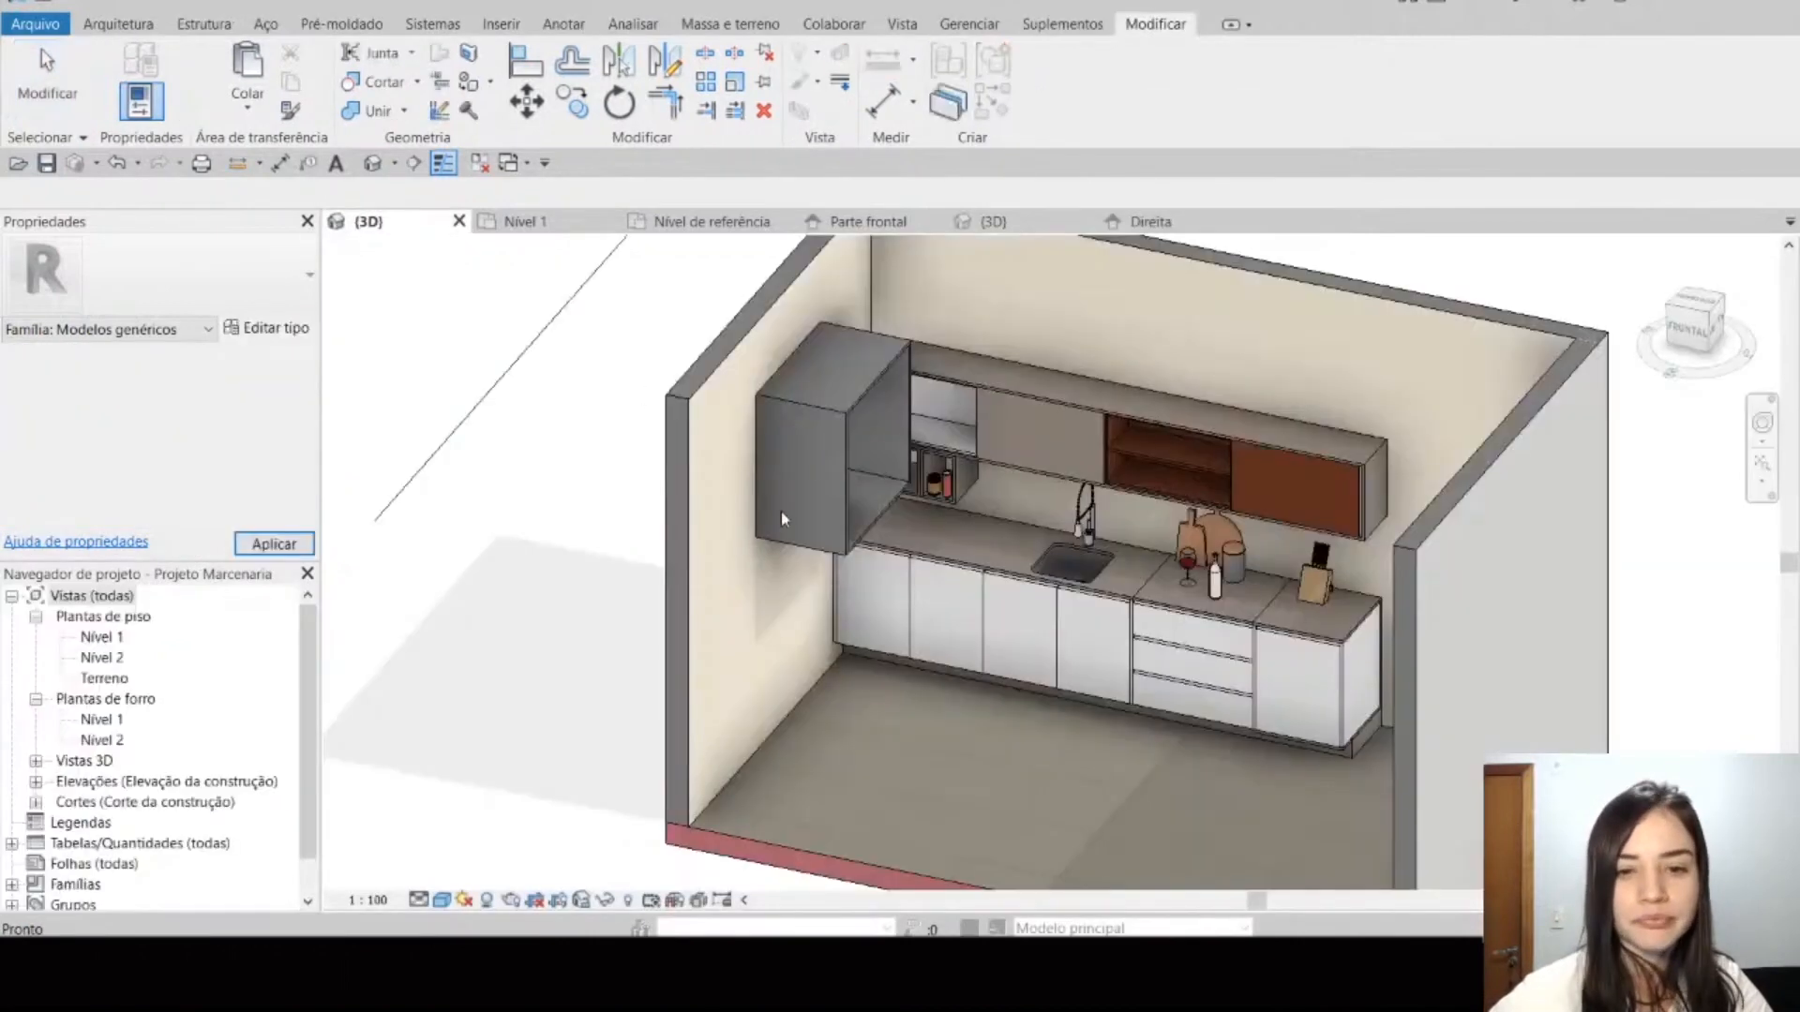
left_click(831, 414)
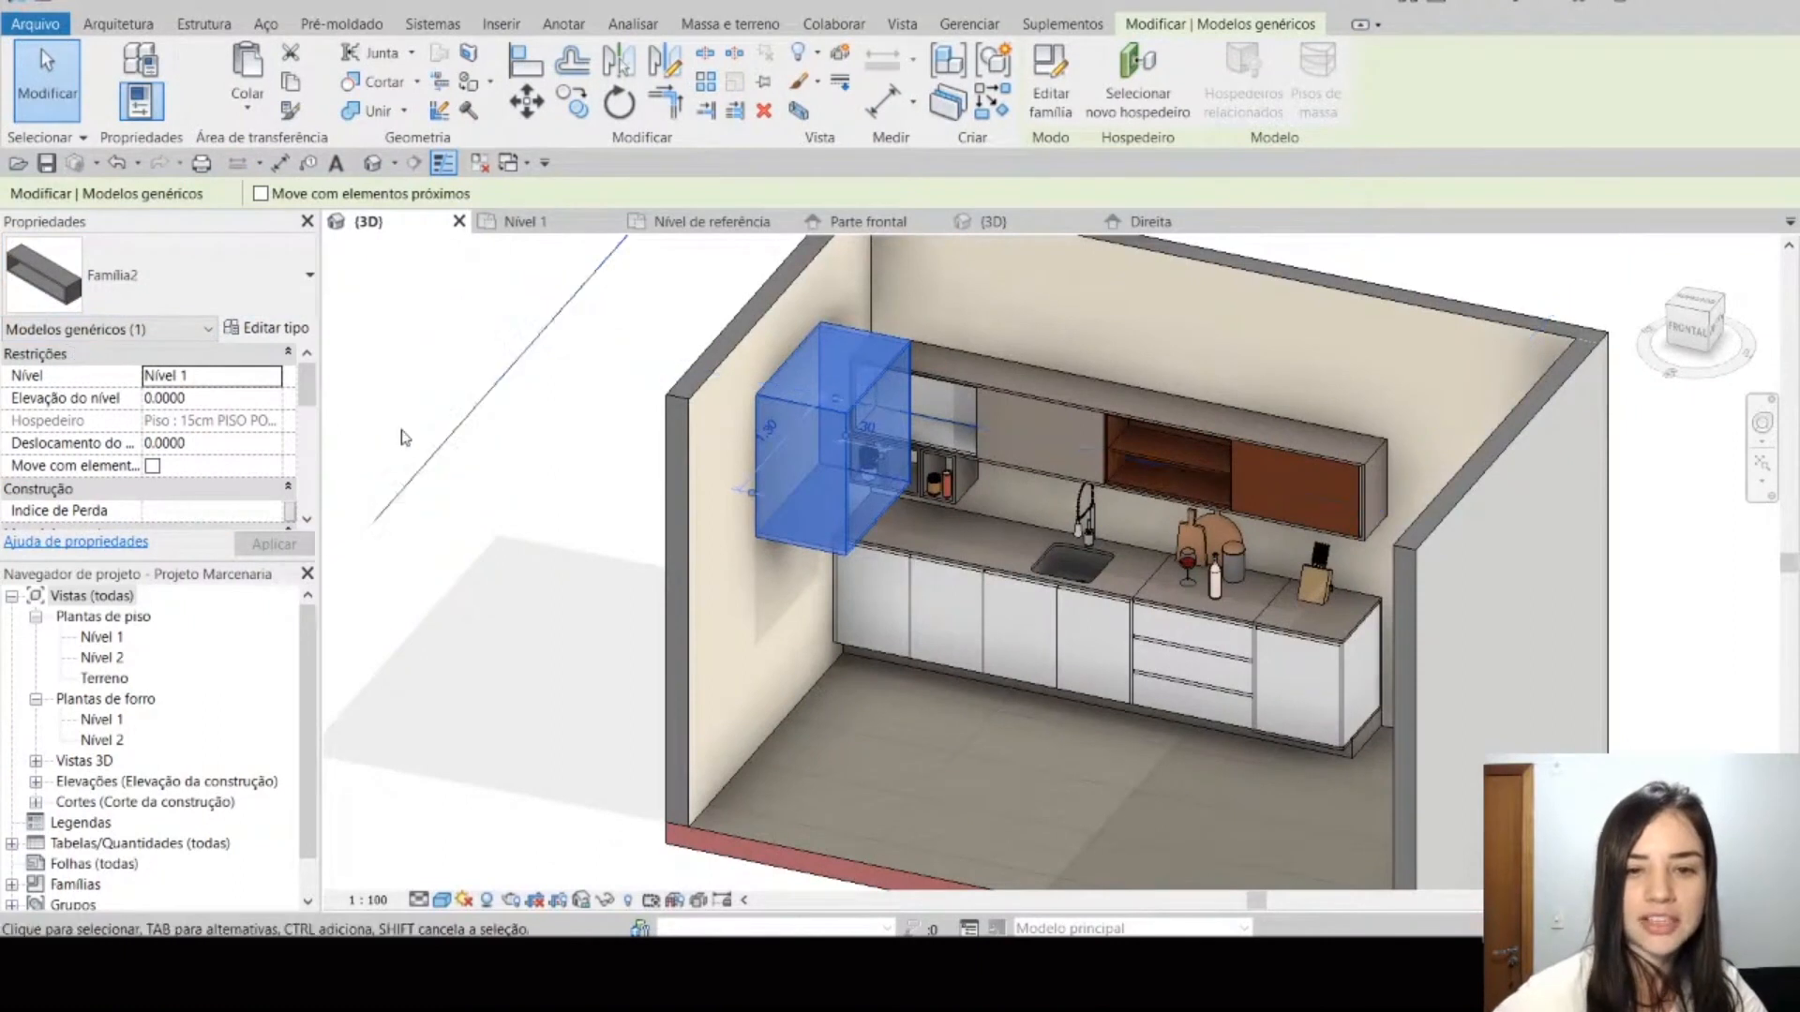
left_click(542, 532)
scroll(614, 498, "down", 2)
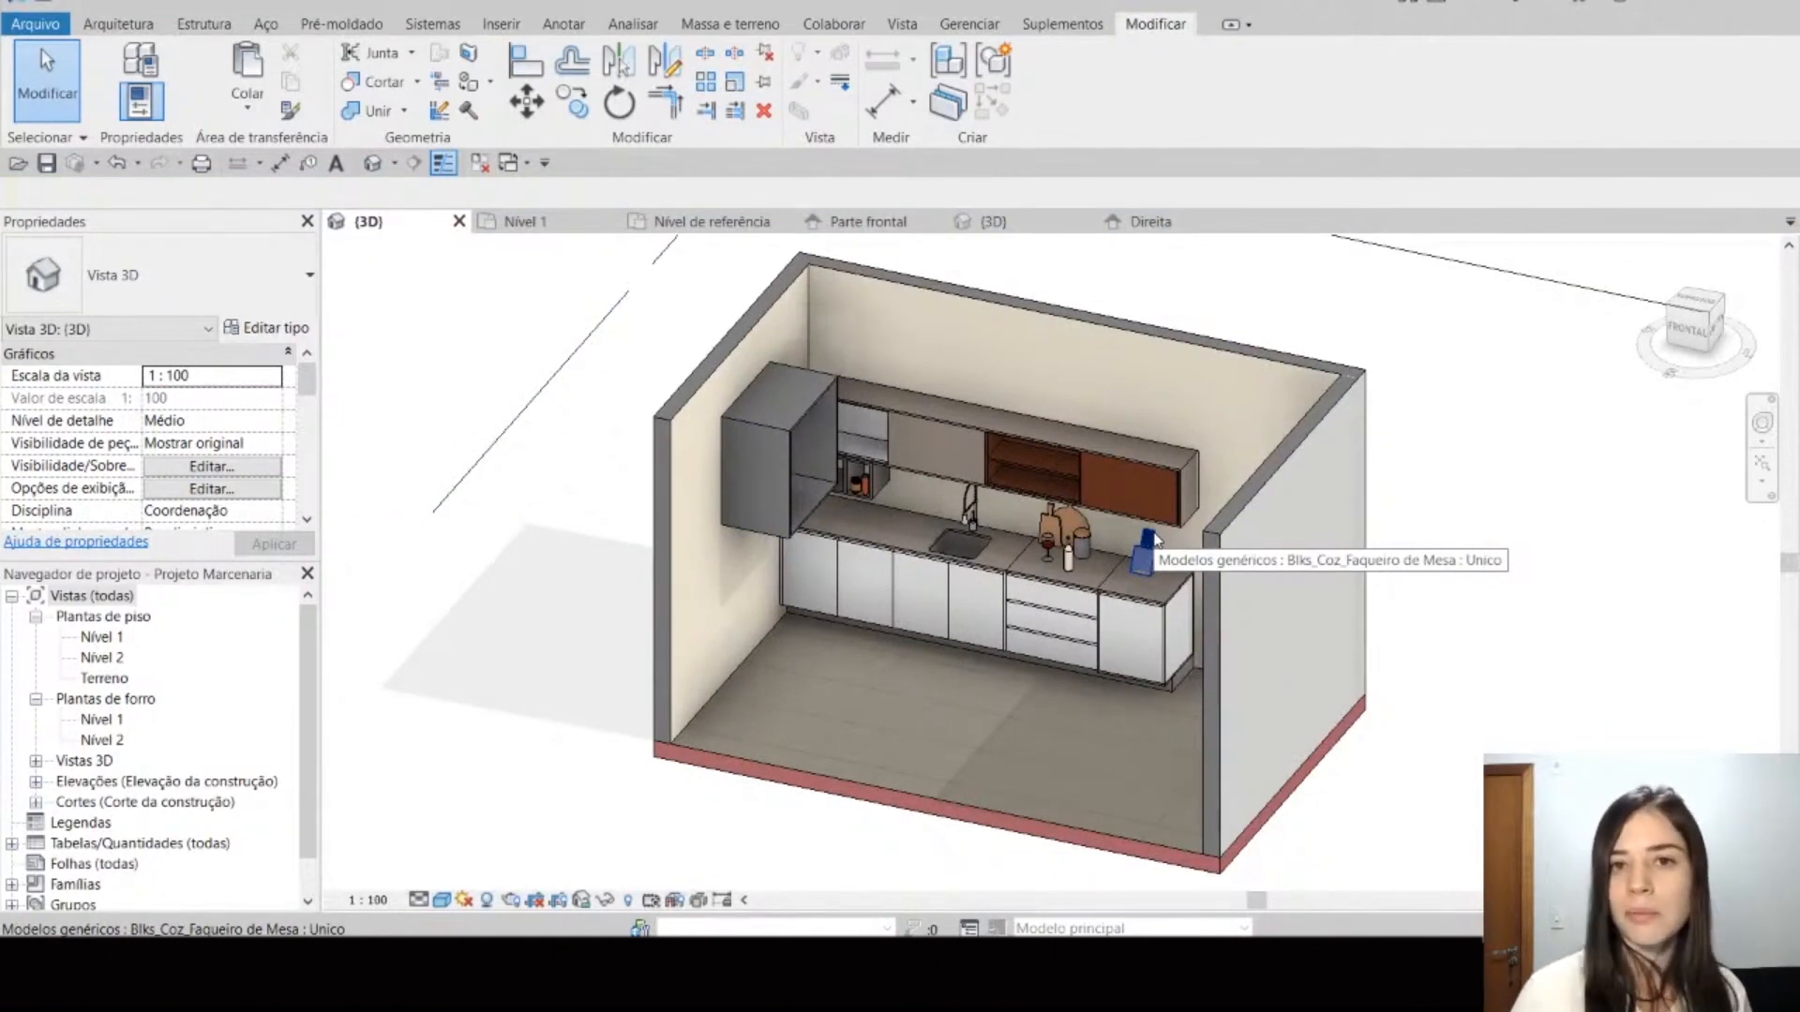
left_click(1111, 598)
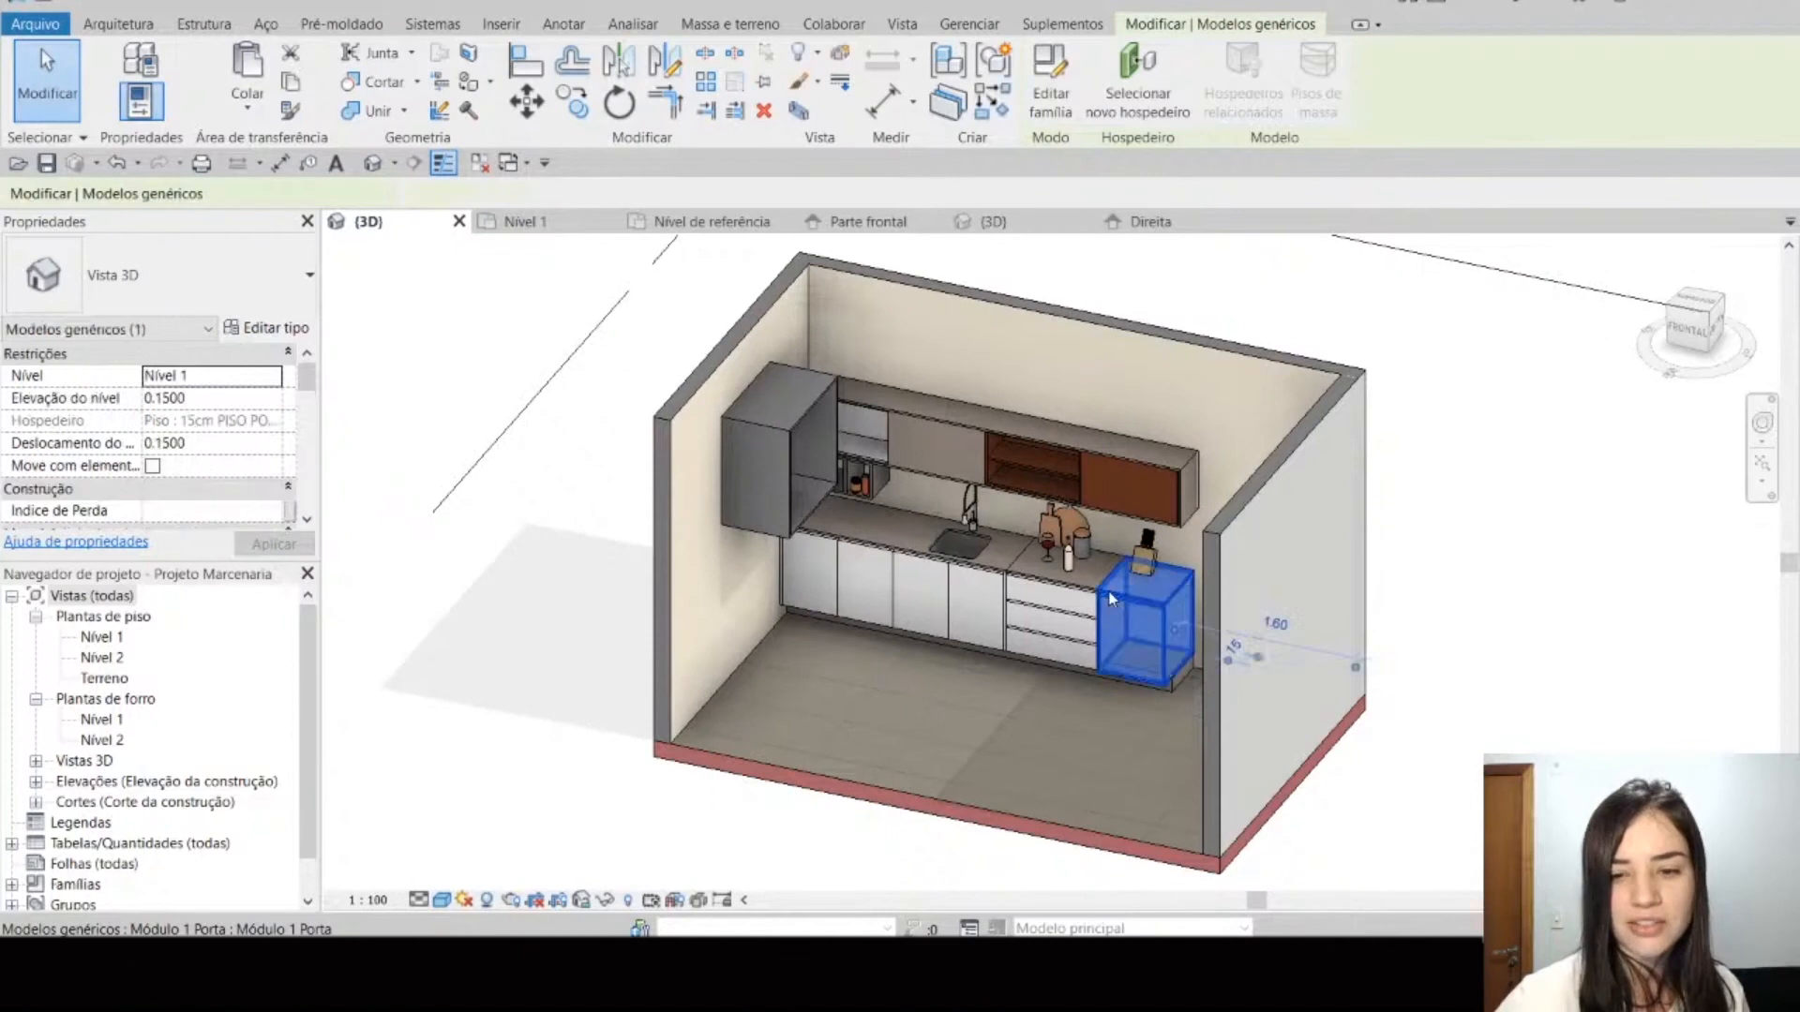
left_click(1050, 604)
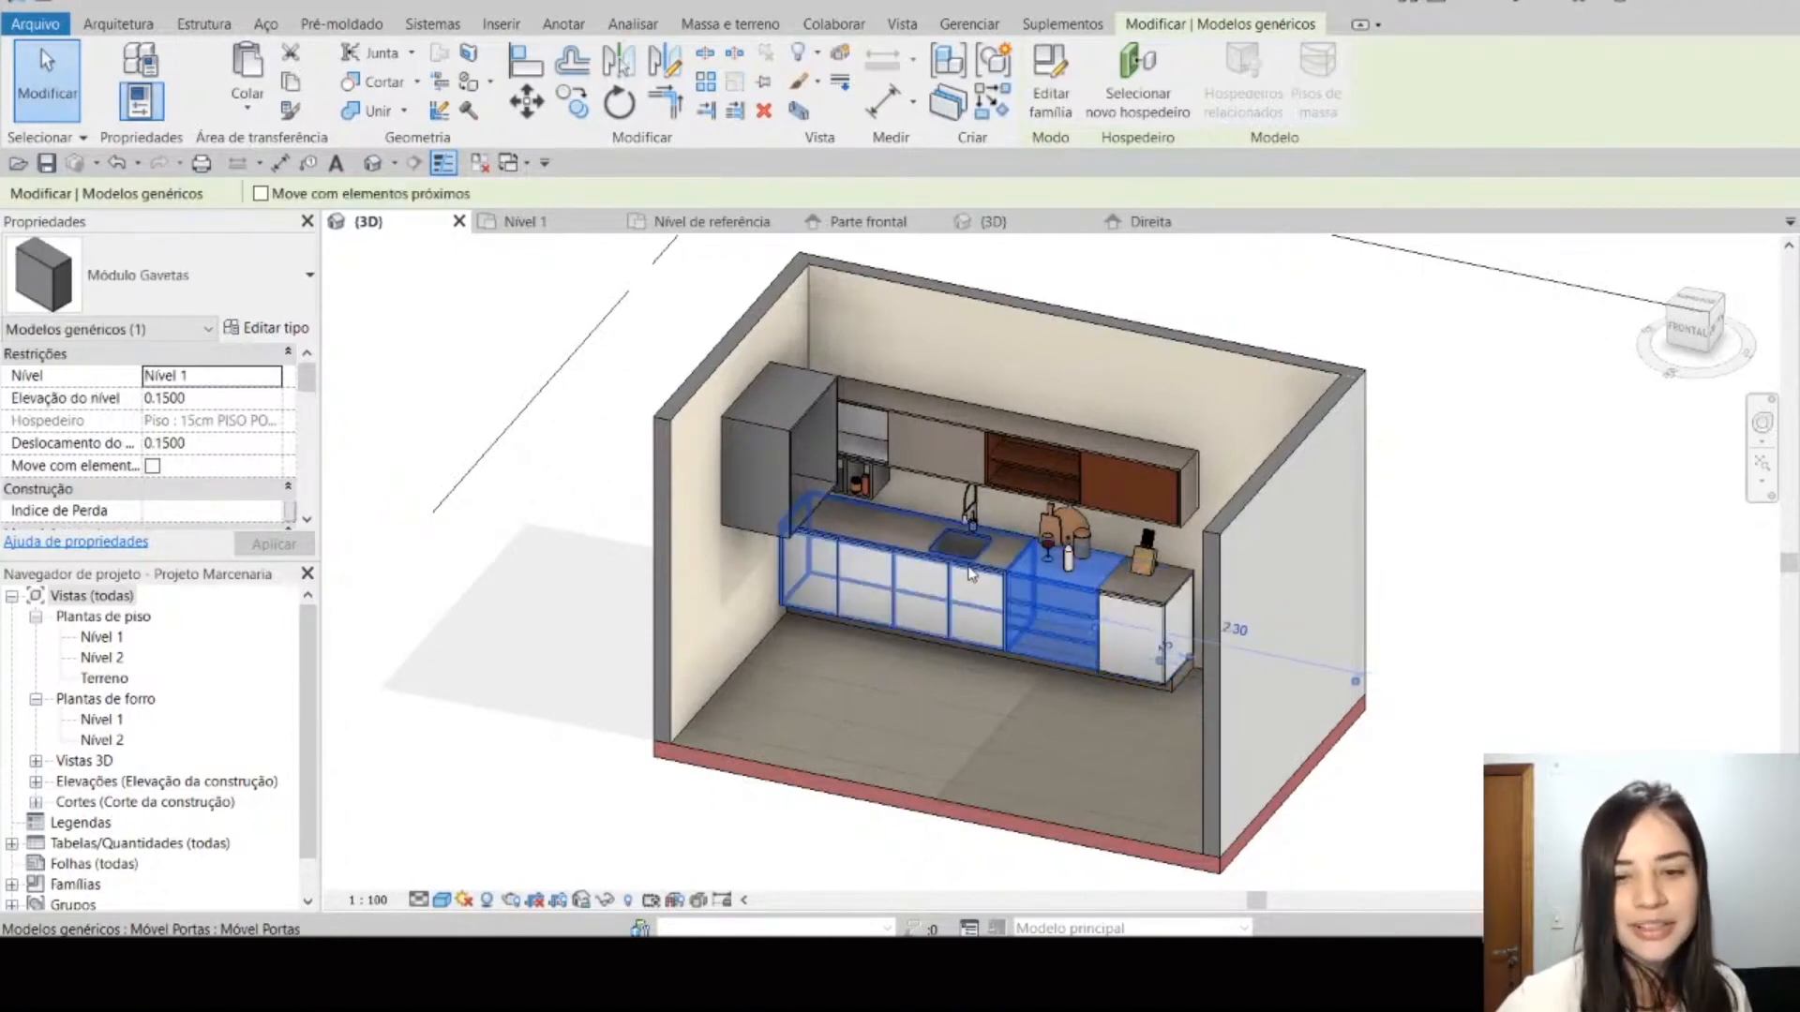
left_click(960, 513)
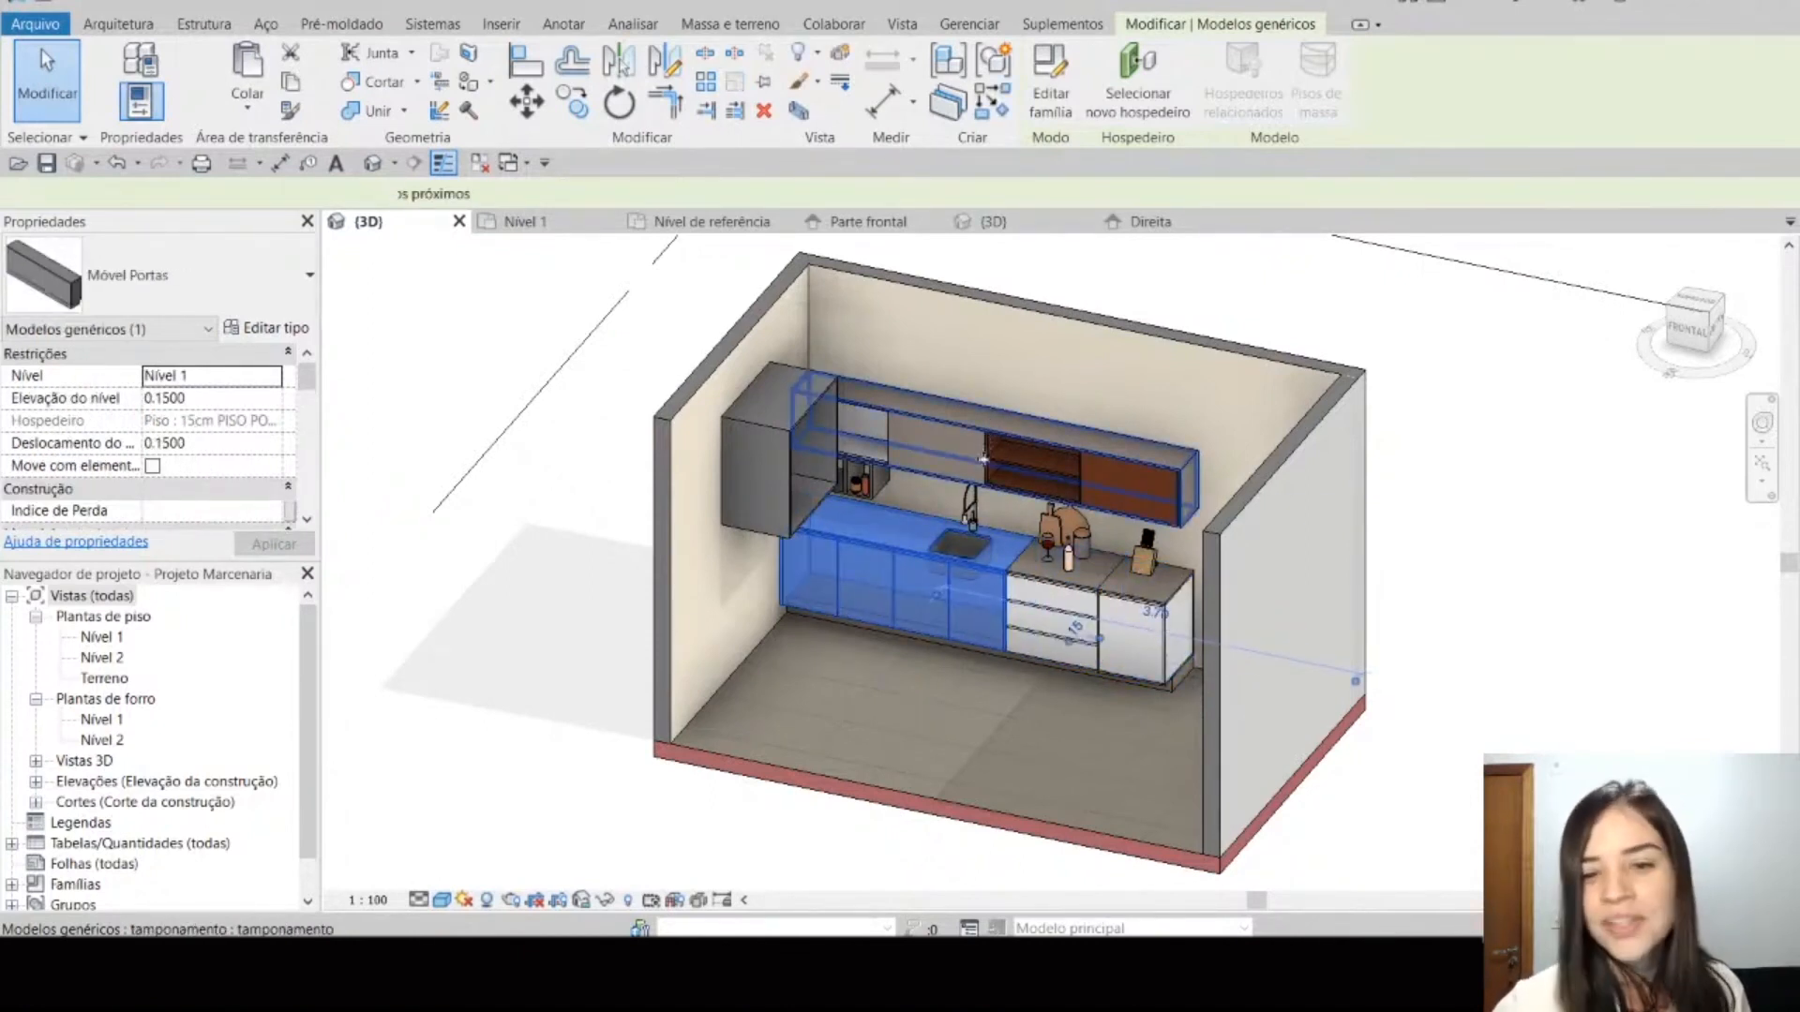
left_click(968, 469)
left_click(1151, 305)
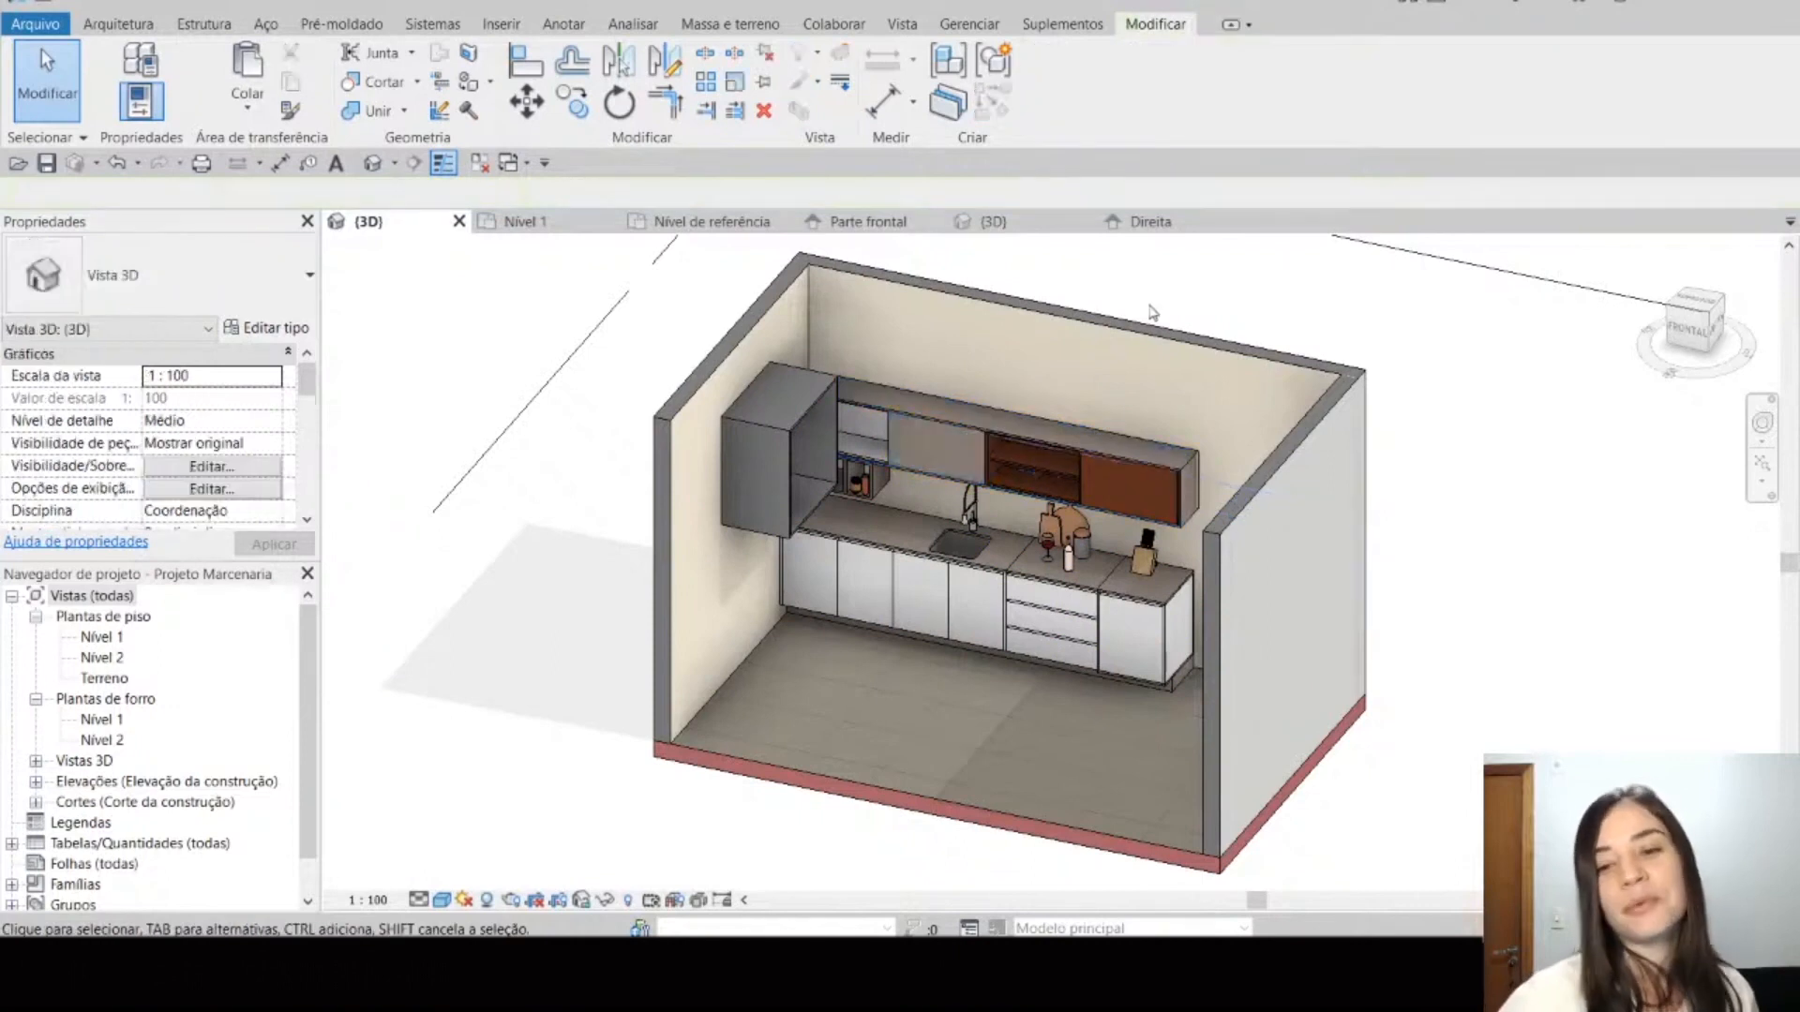
middle_click_drag(1151, 306, 1109, 347)
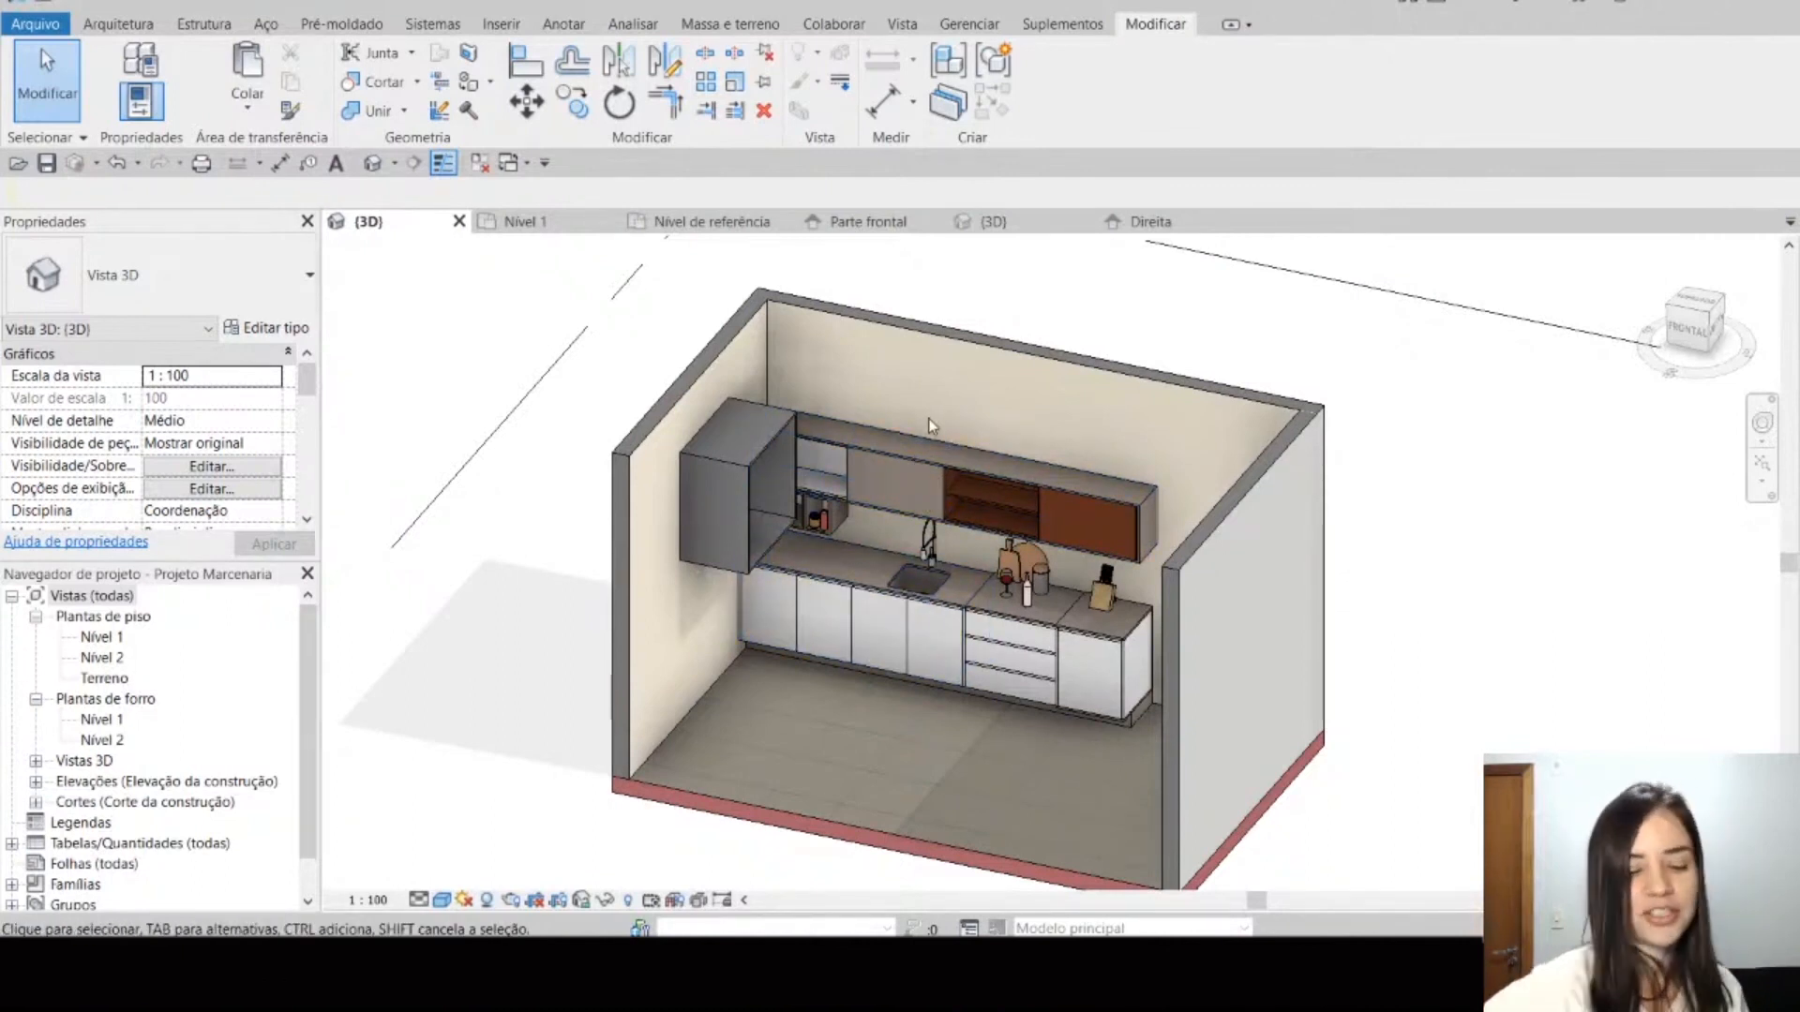
Step: Hide the Modelos genéricos category in the project's 3D view and undo that visibility change
key("v")
key("v")
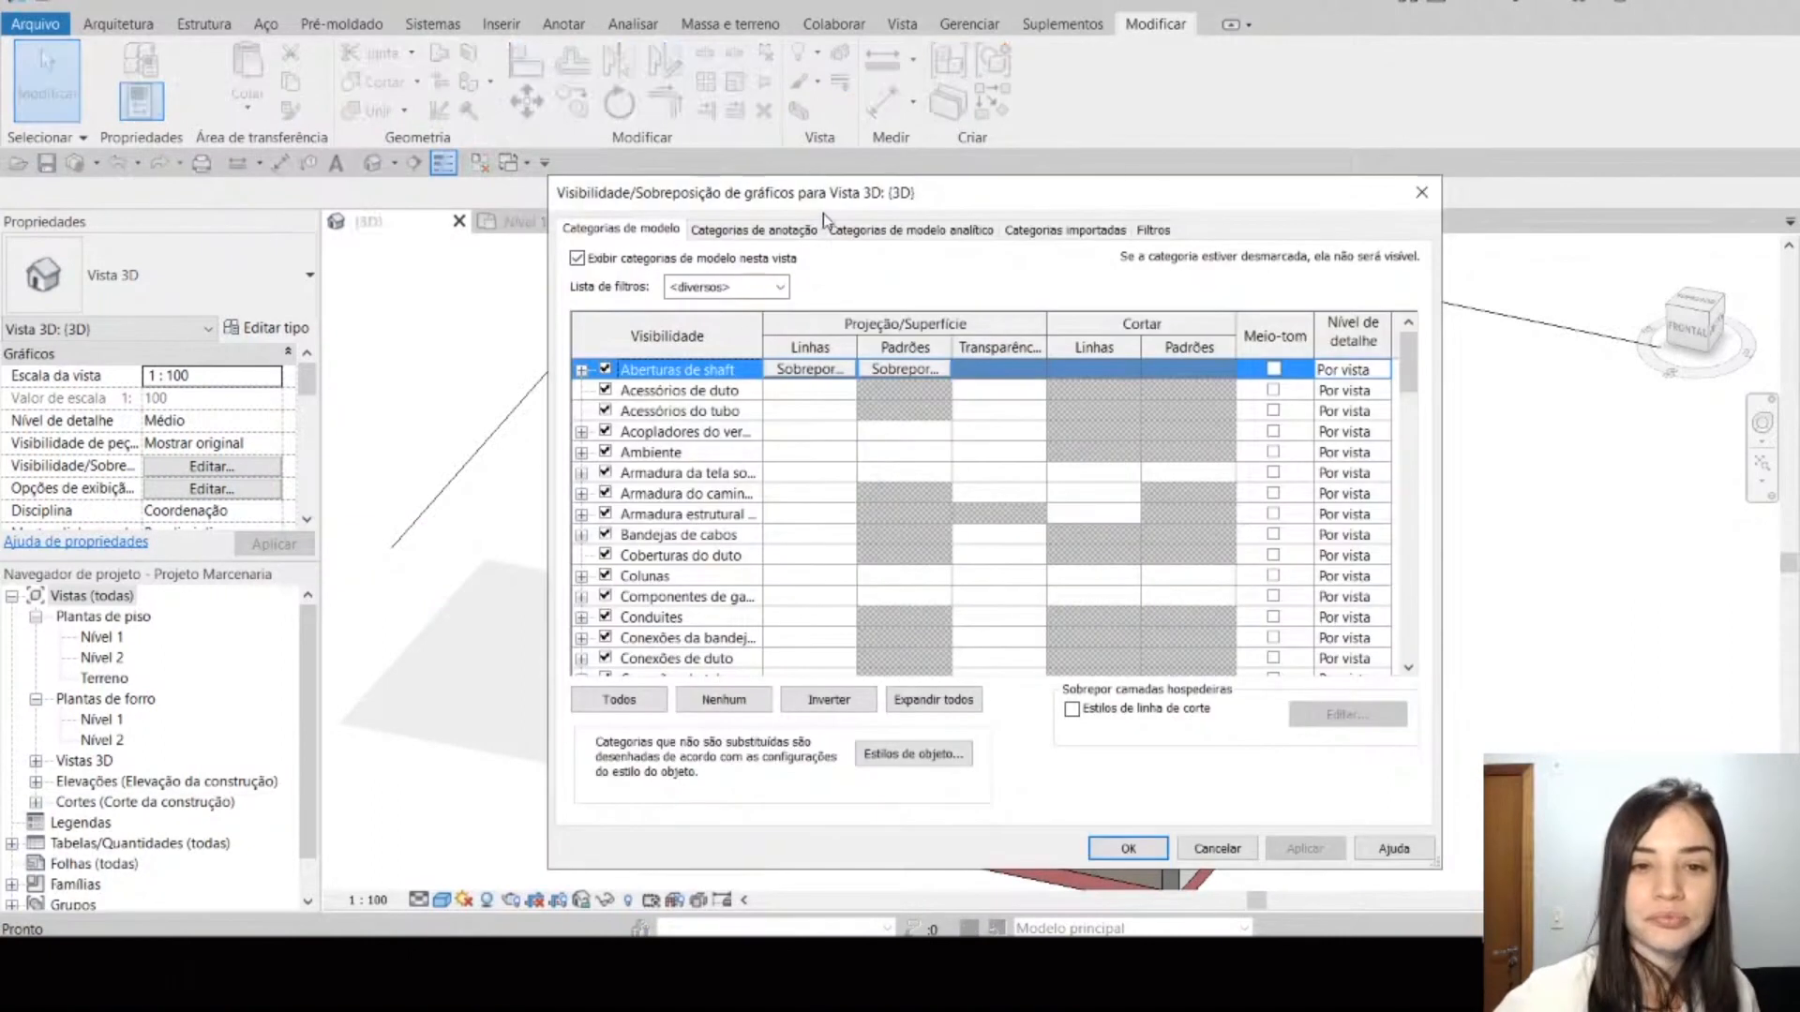
left_click(705, 230)
left_click(621, 229)
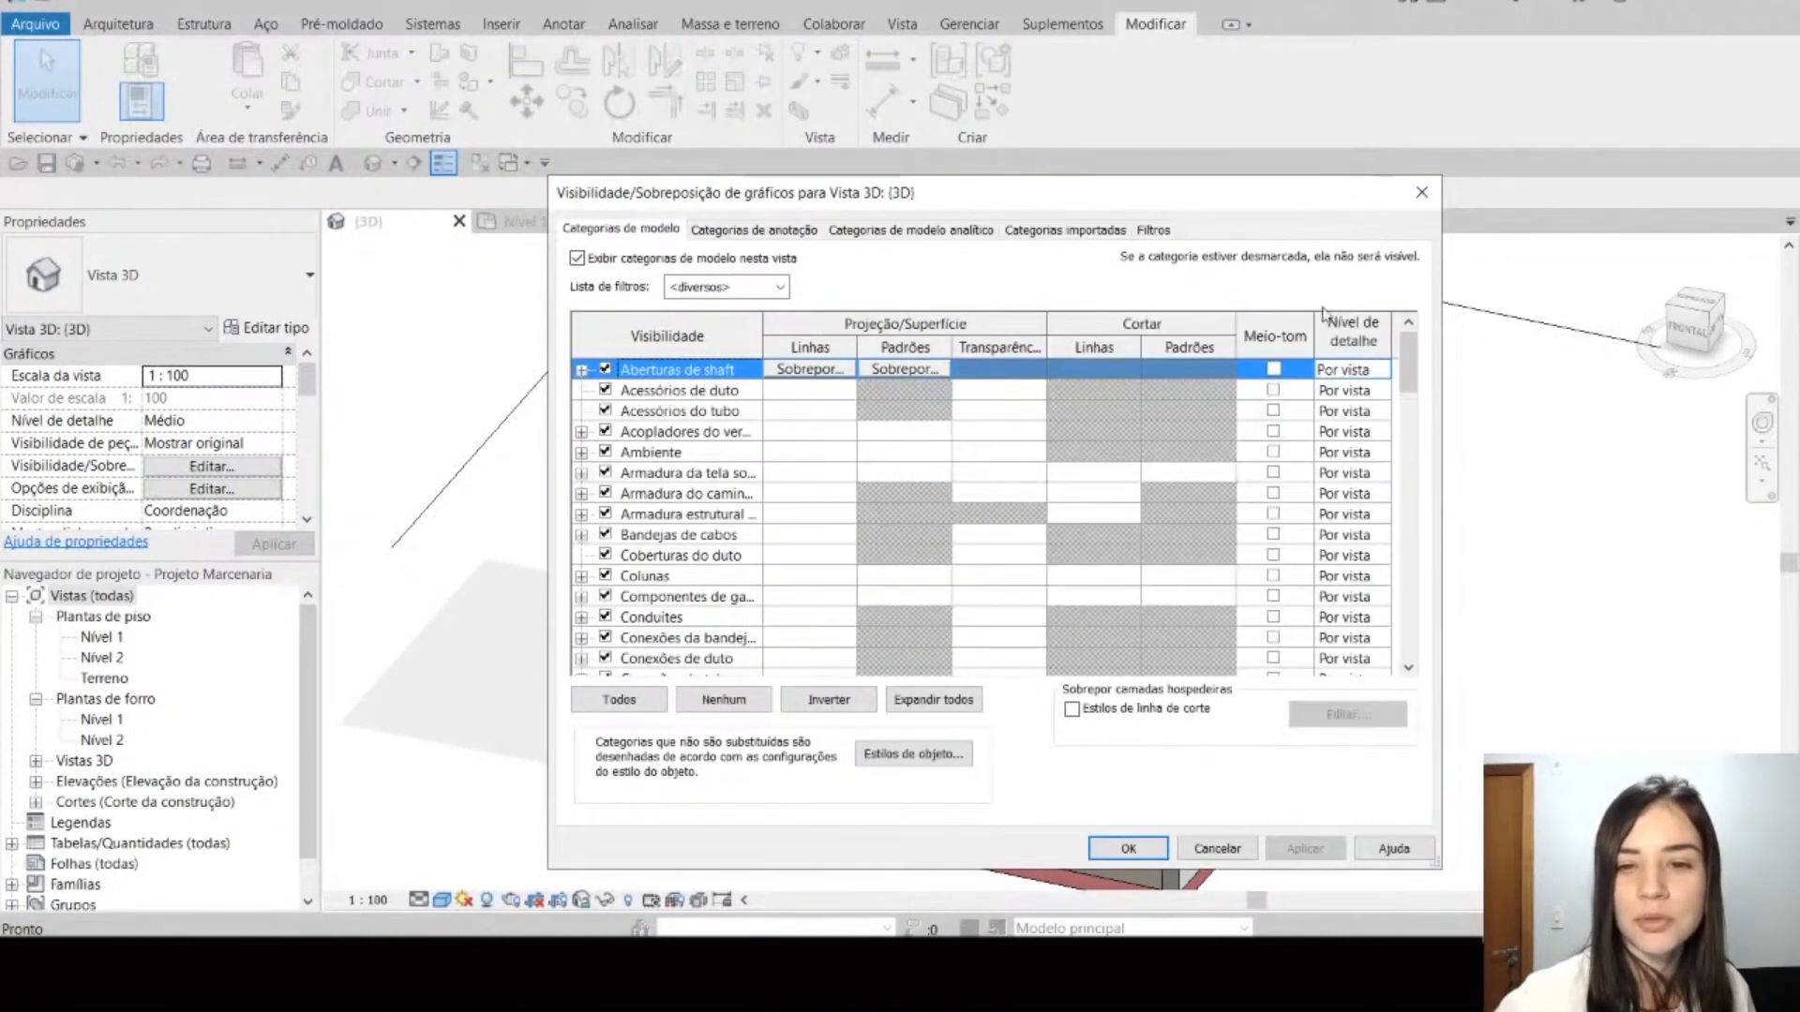
left_click_drag(1406, 351, 1417, 548)
left_click(604, 452)
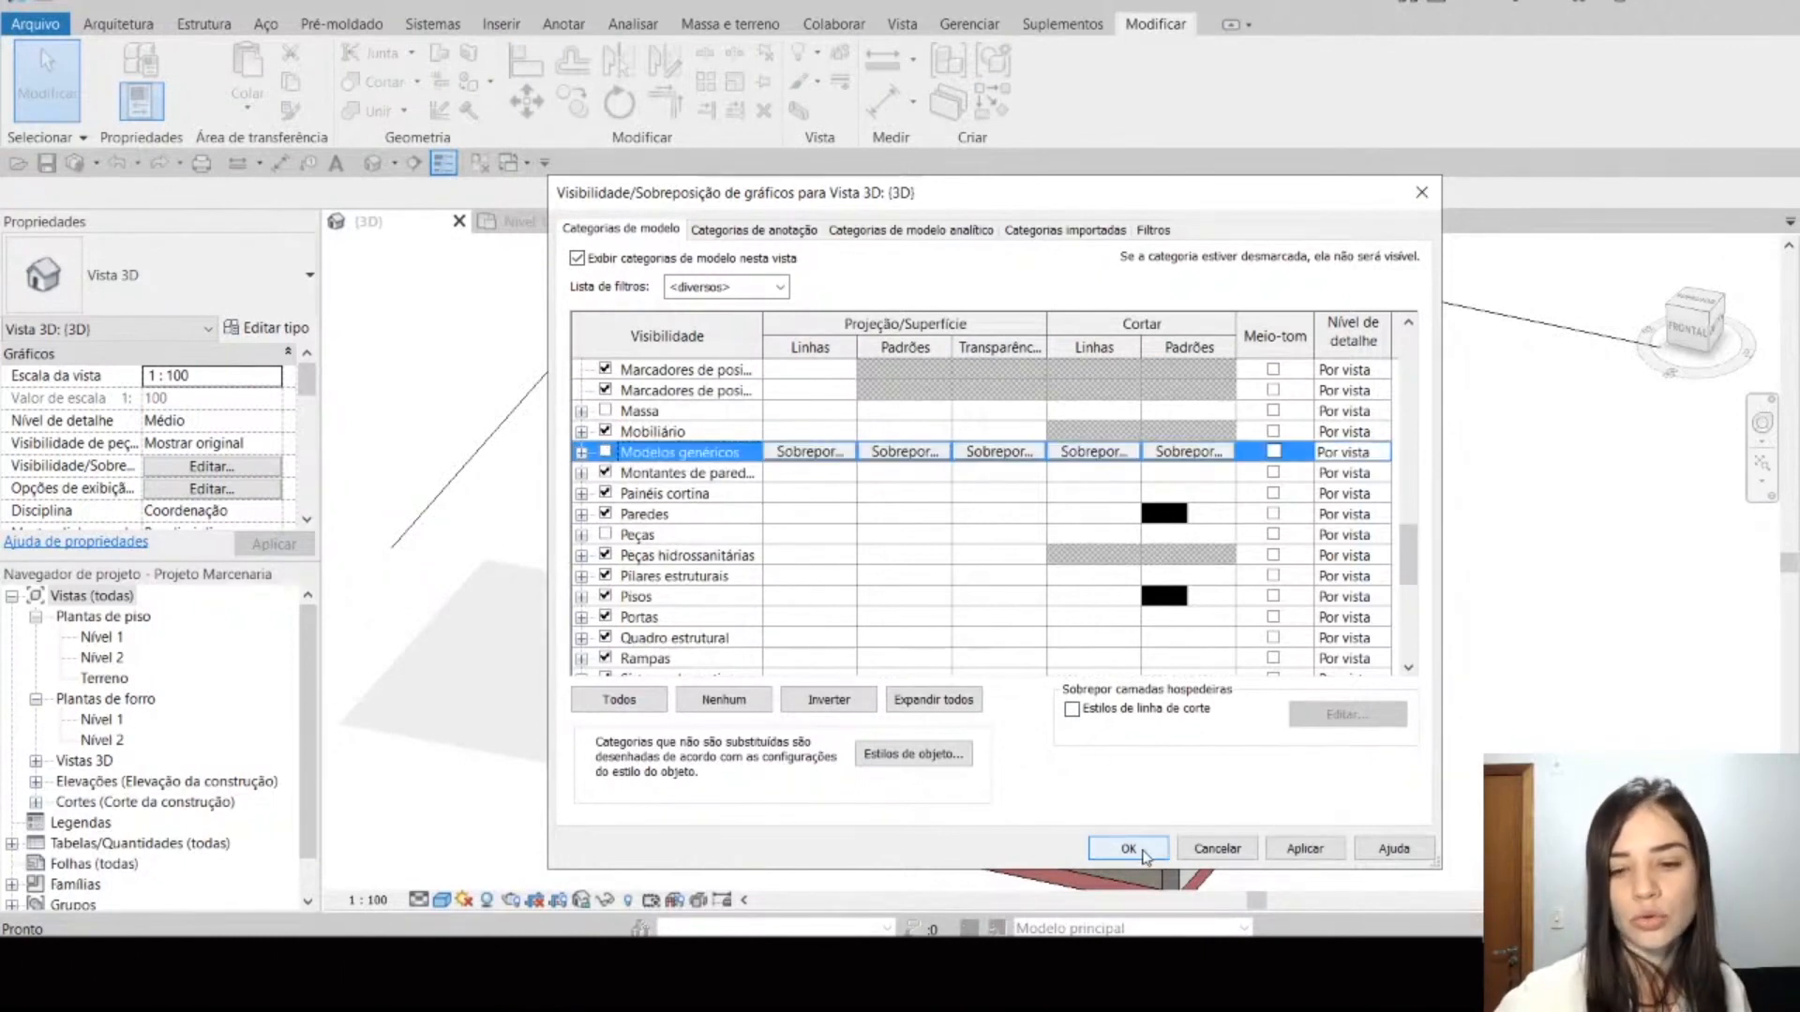
left_click(1142, 851)
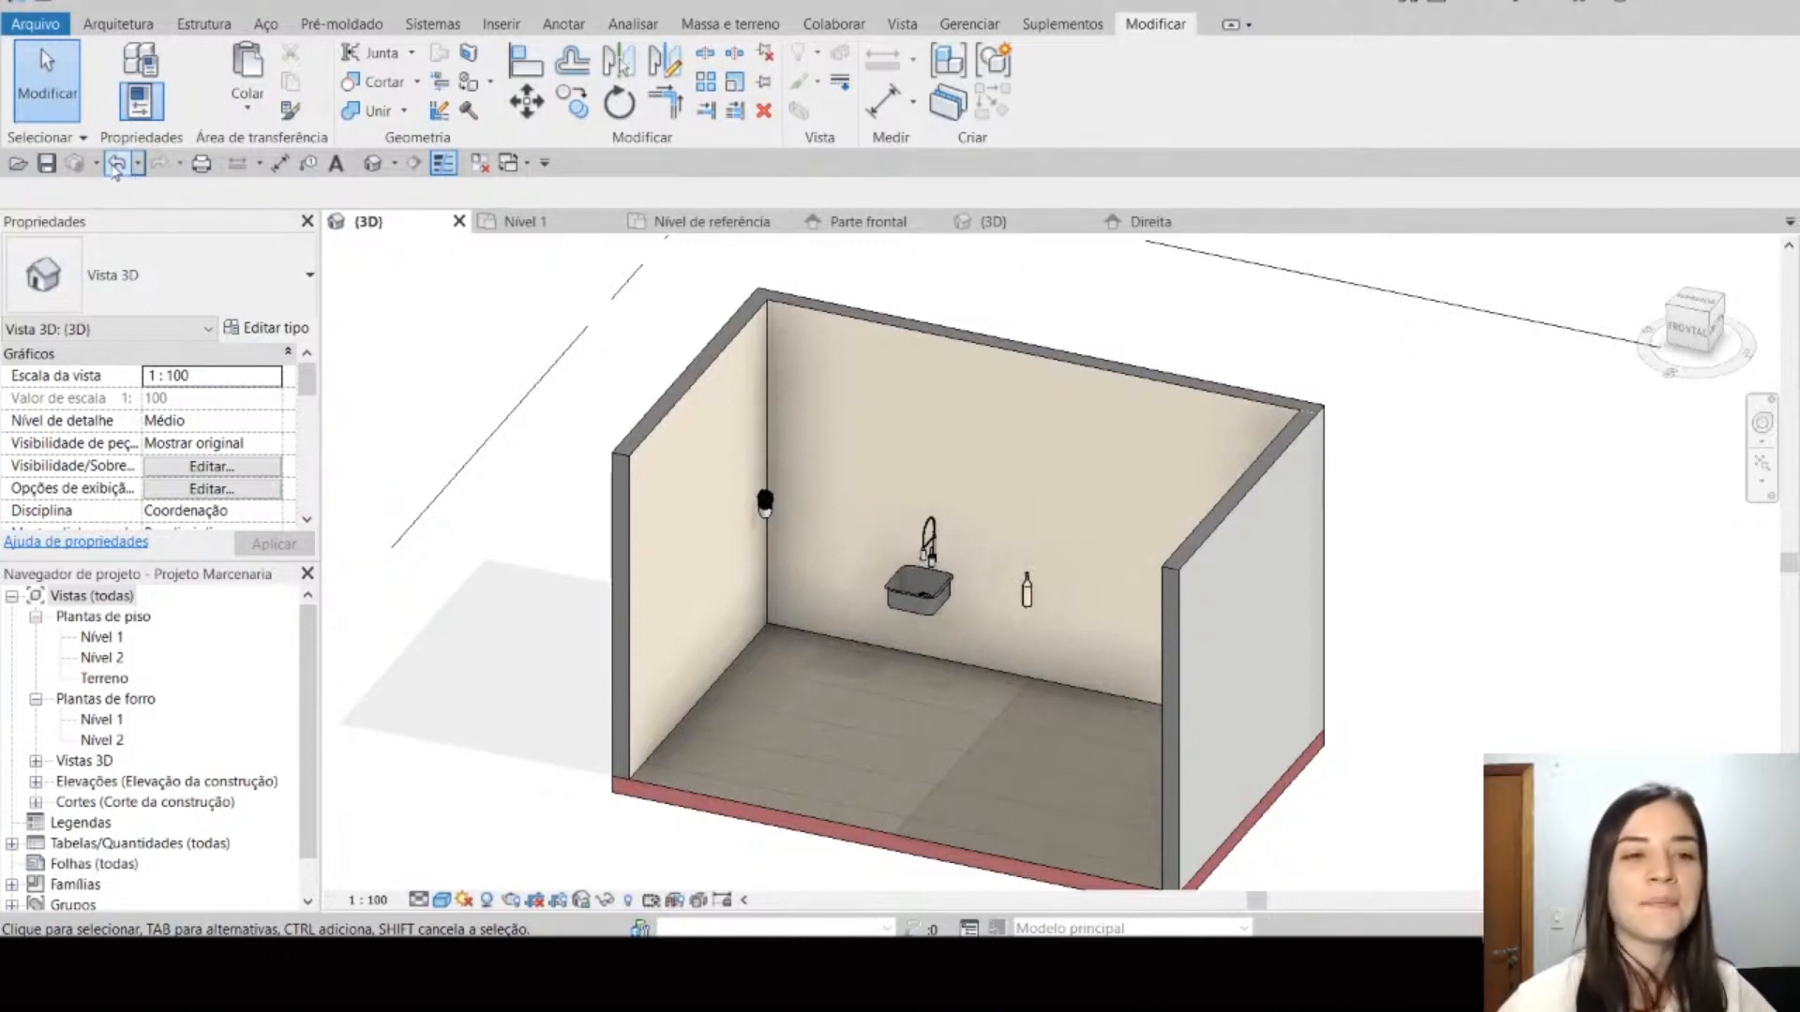
left_click(117, 163)
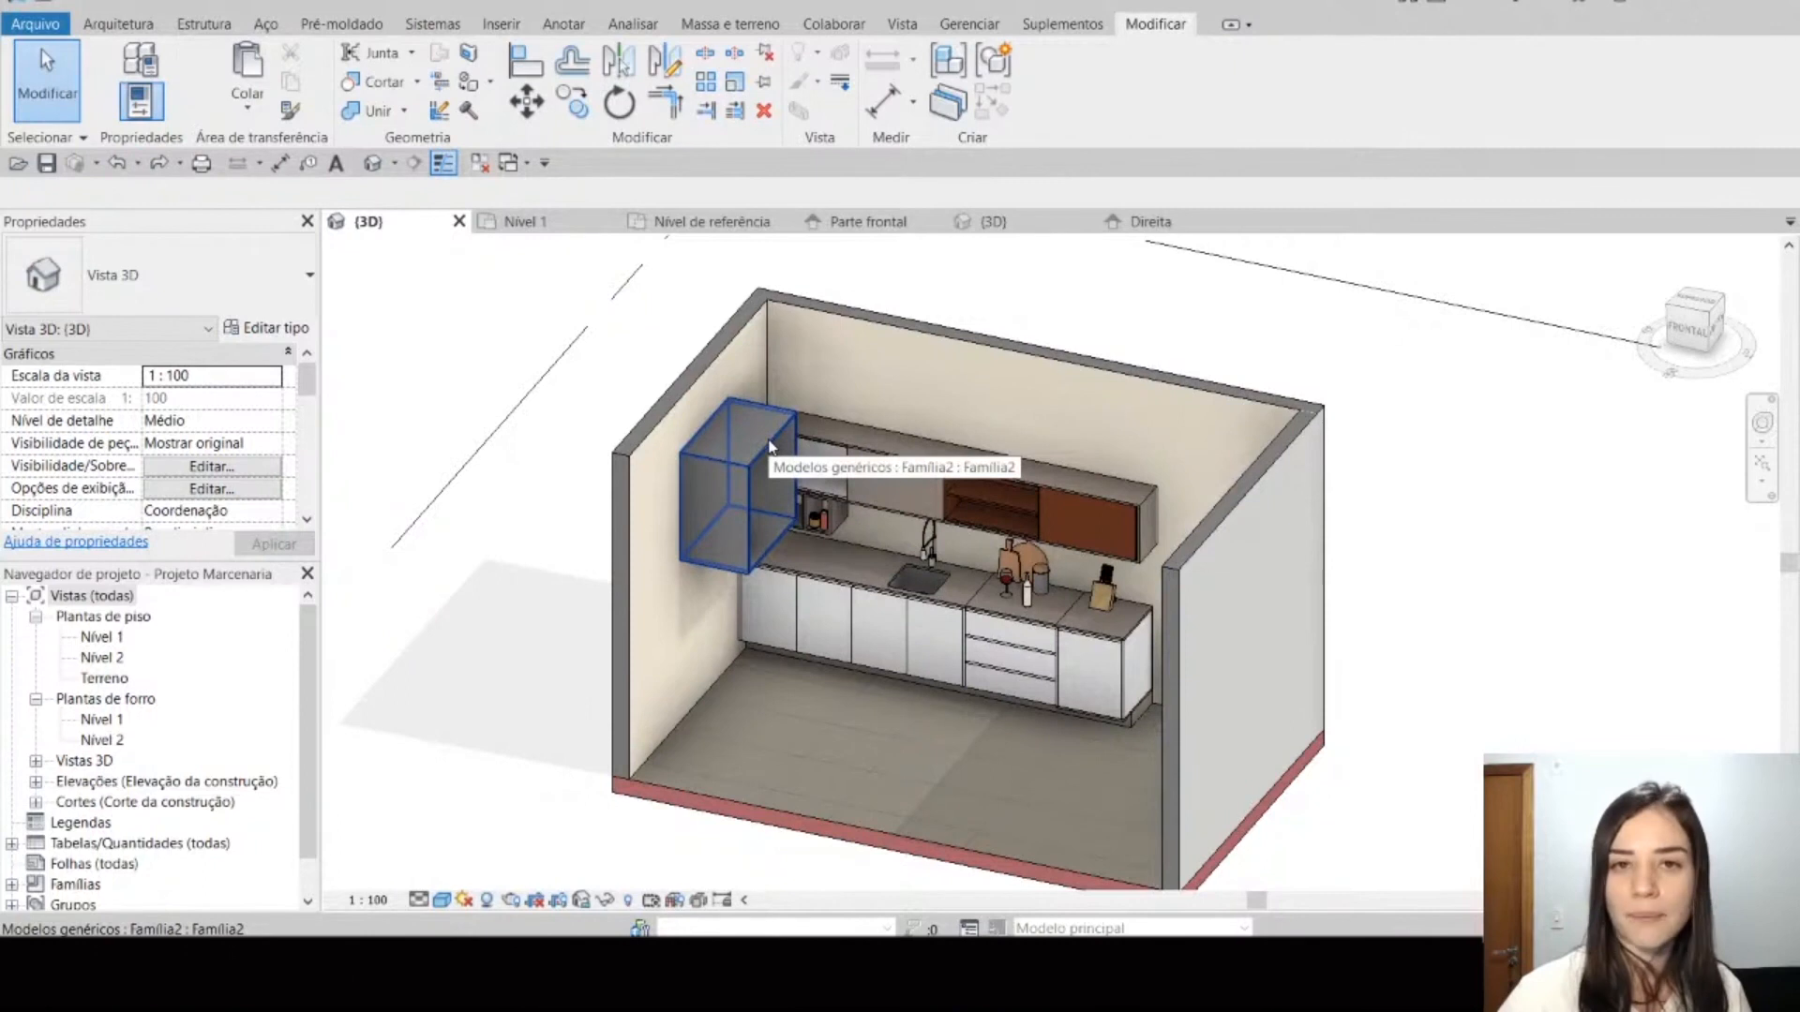
Step: Change the shelf family's category to Mobiliário
left_click(769, 446)
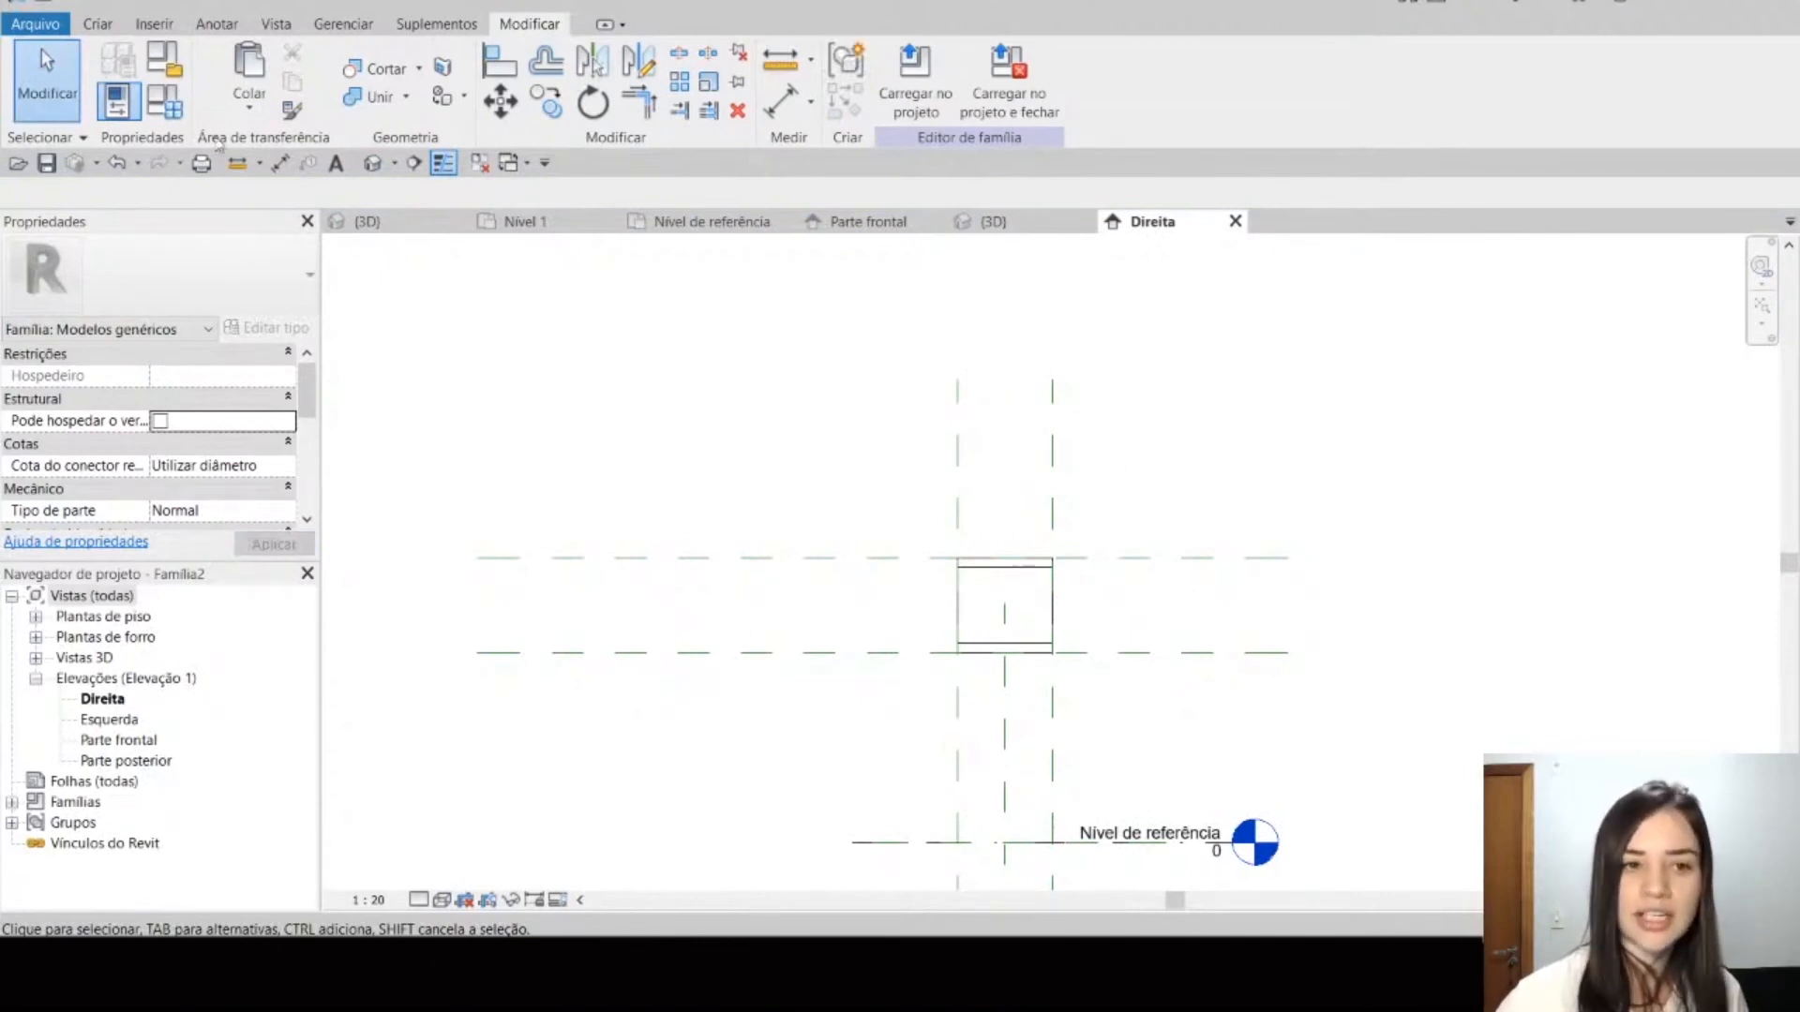
left_click(169, 63)
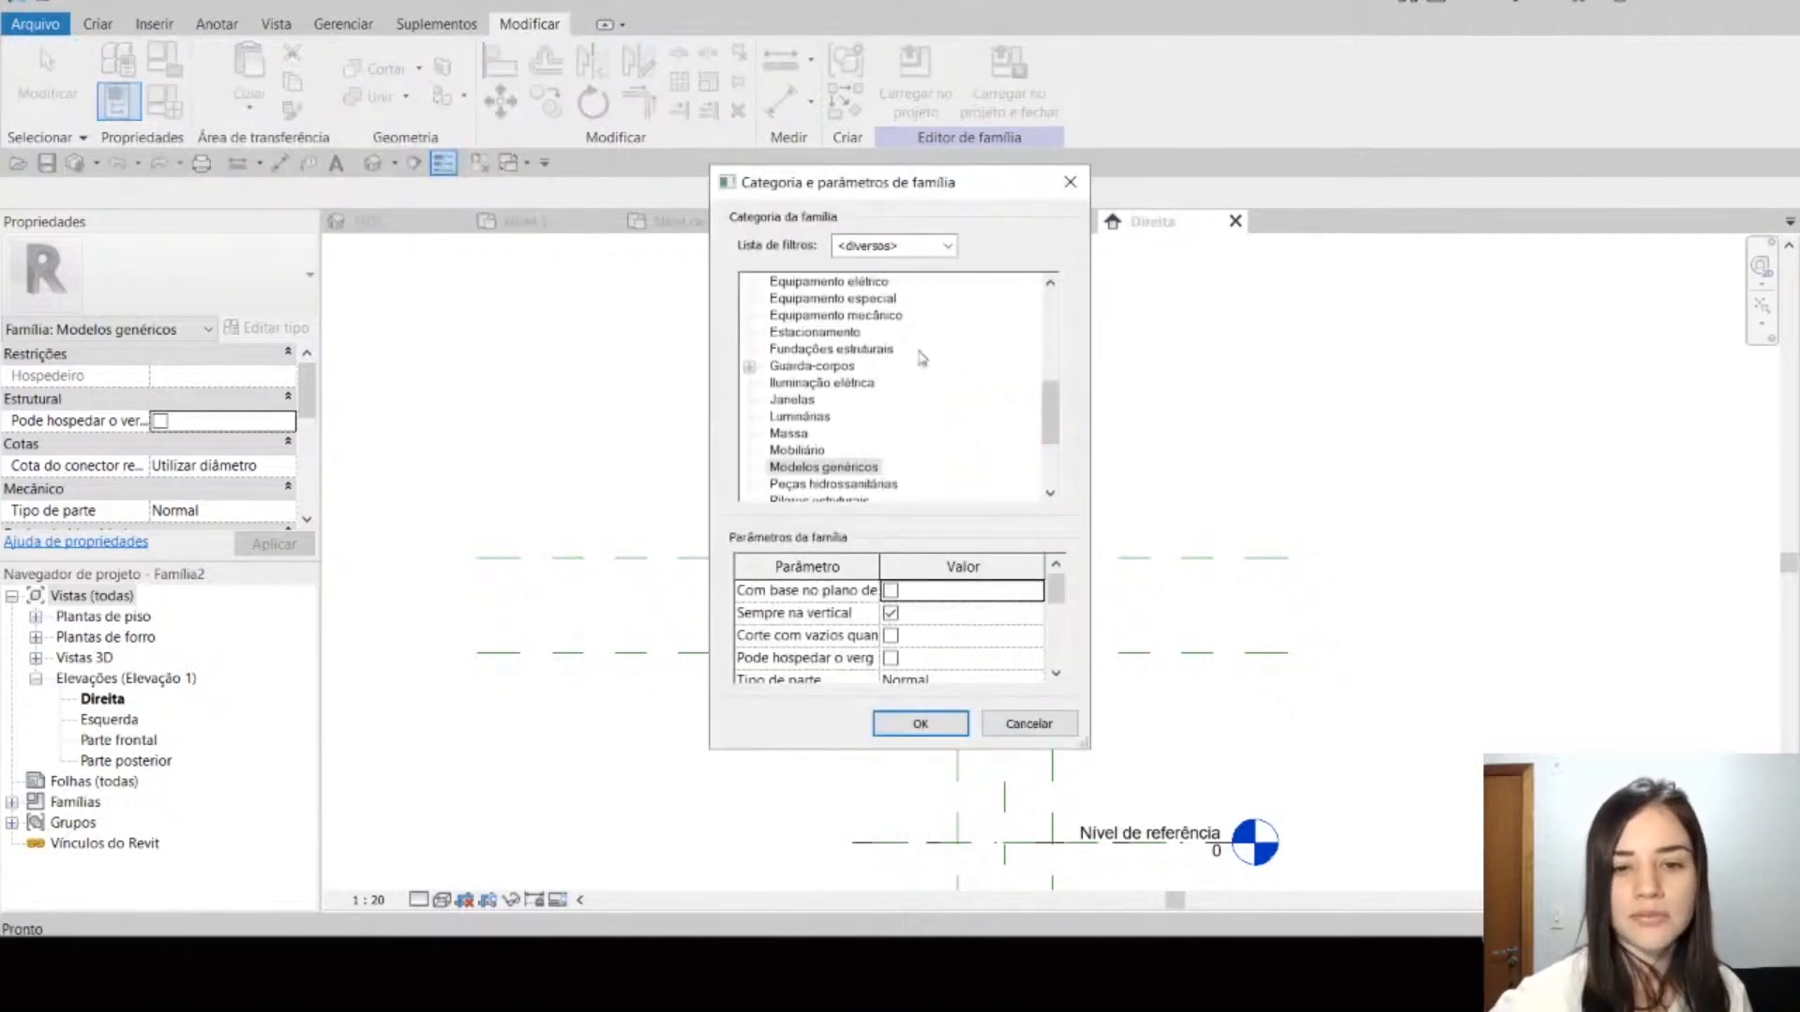
left_click(813, 450)
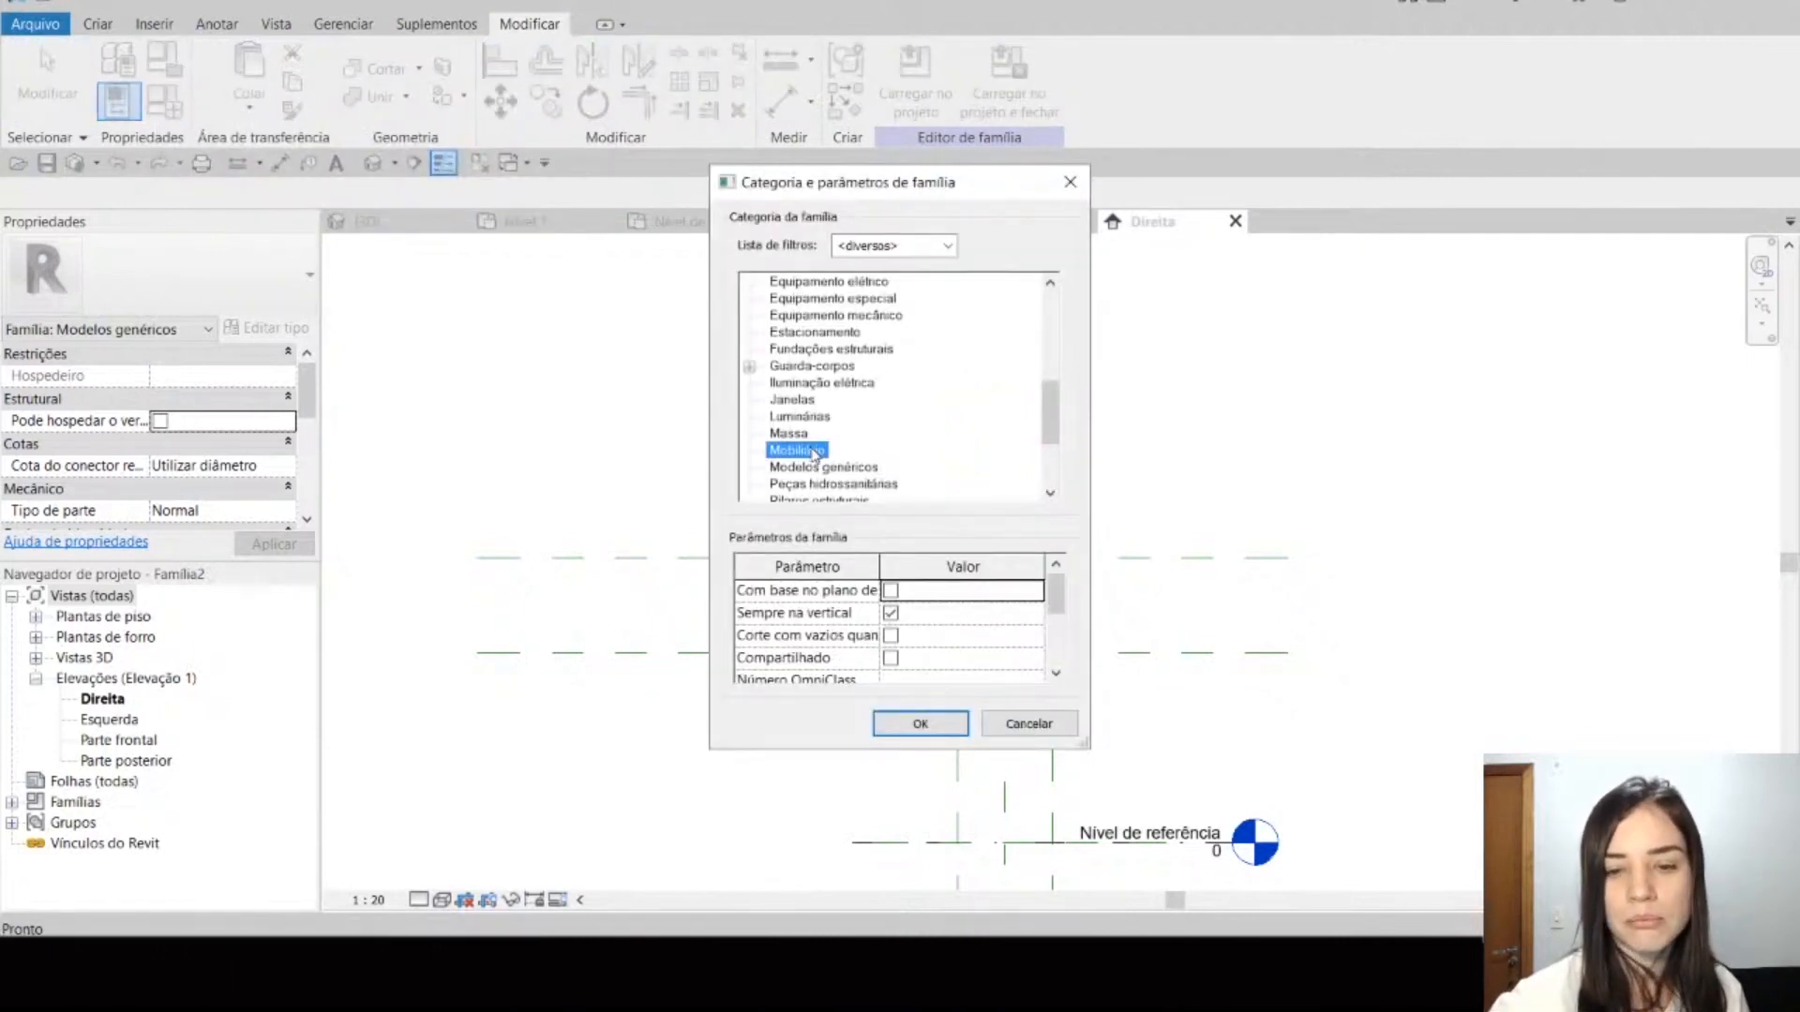
left_click(960, 734)
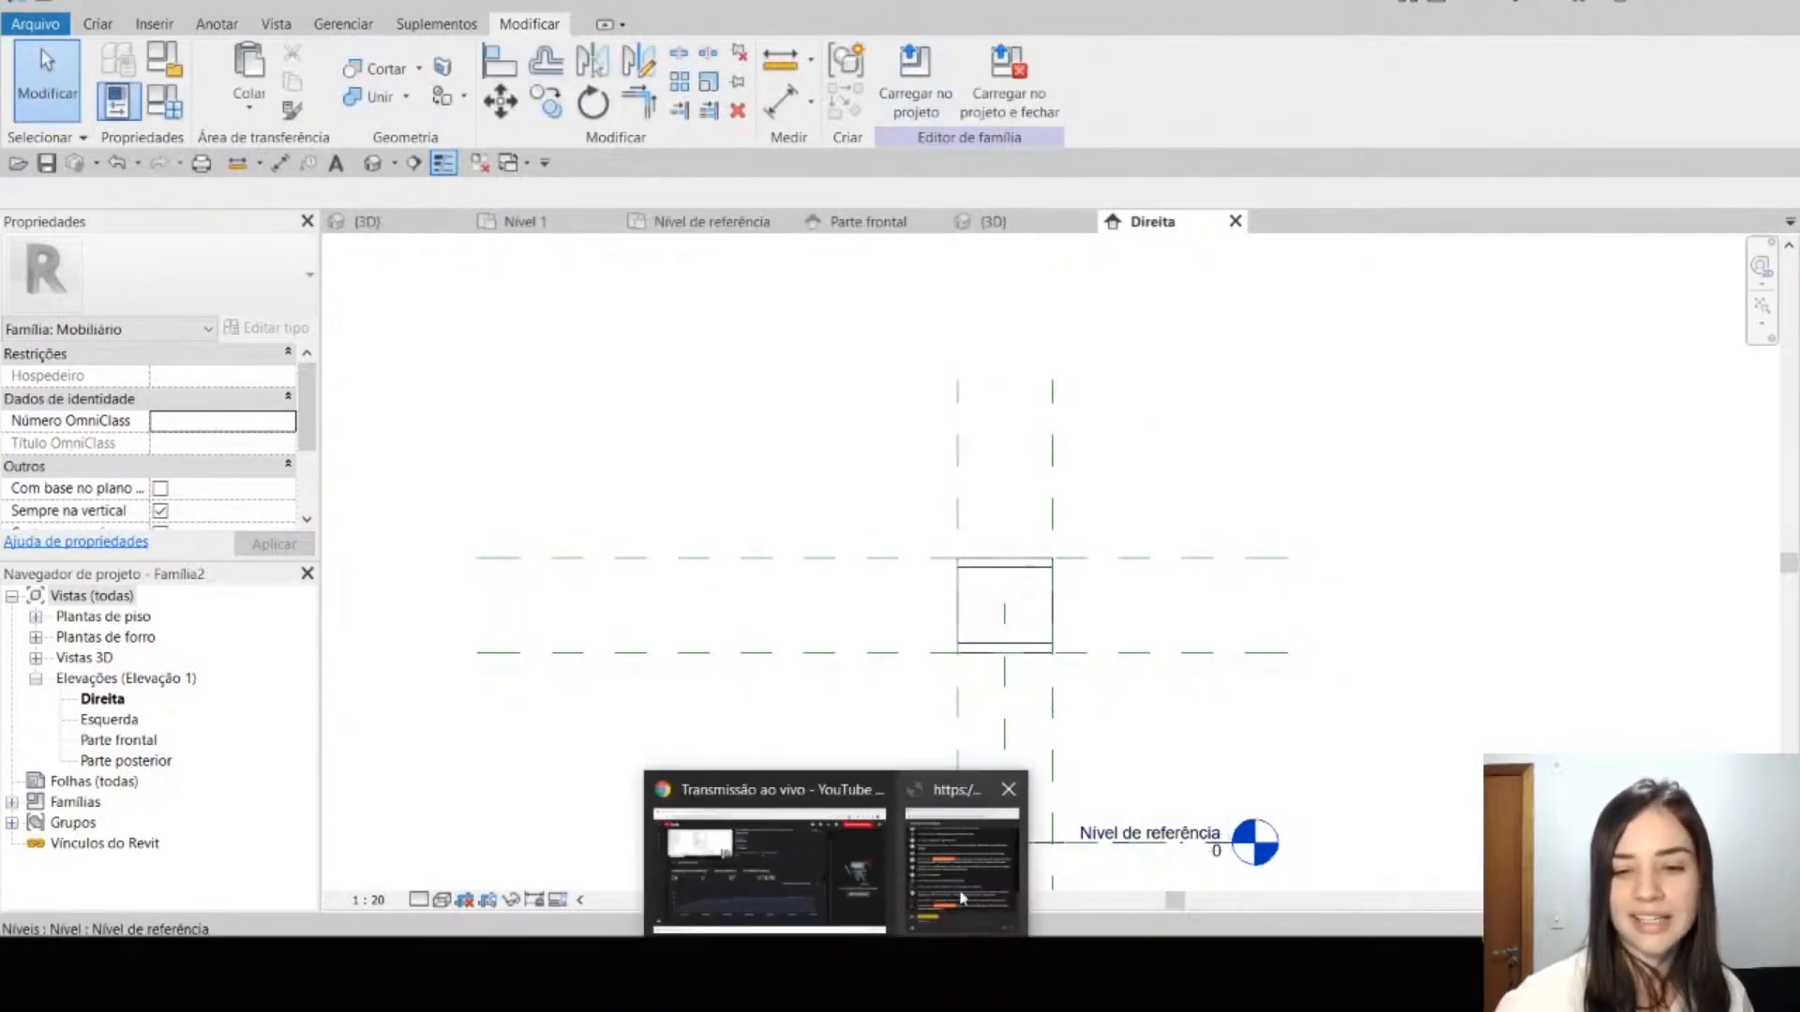
Step: Read the YouTube live chat questions and return to the shelf family's Nível de referência plan in Revit
left_click(965, 895)
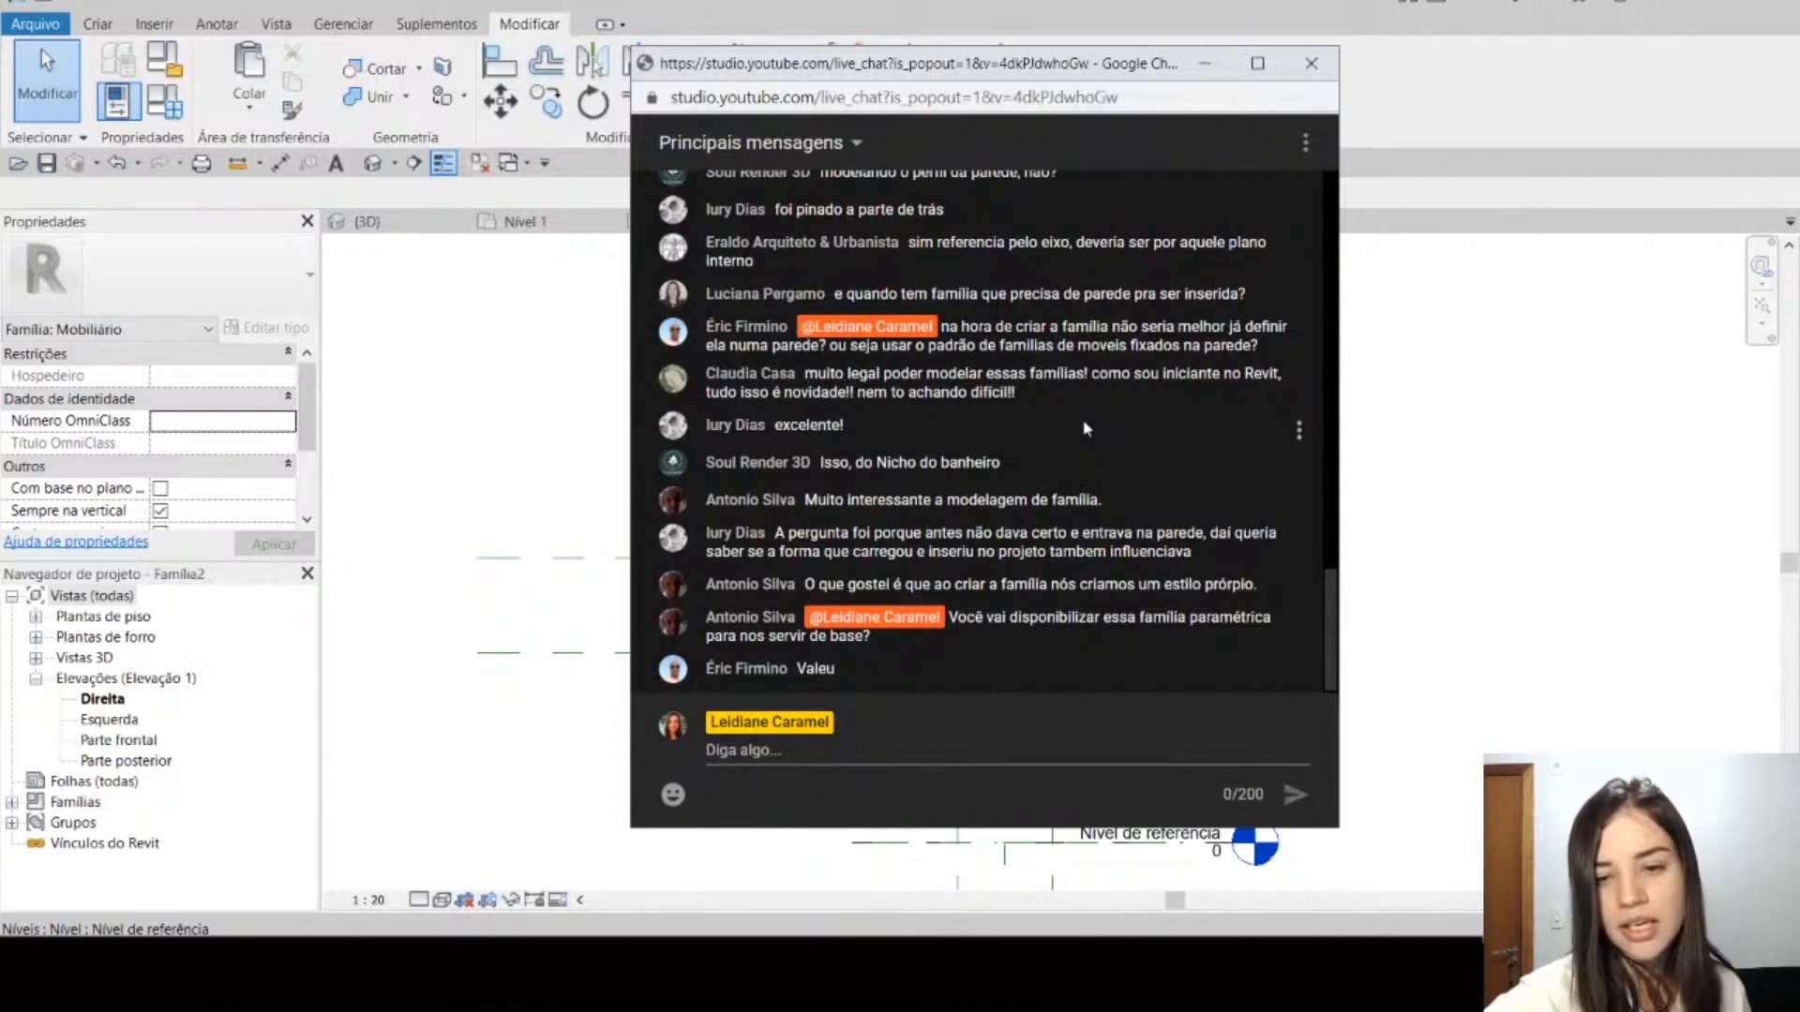
left_click(1514, 409)
left_click(858, 221)
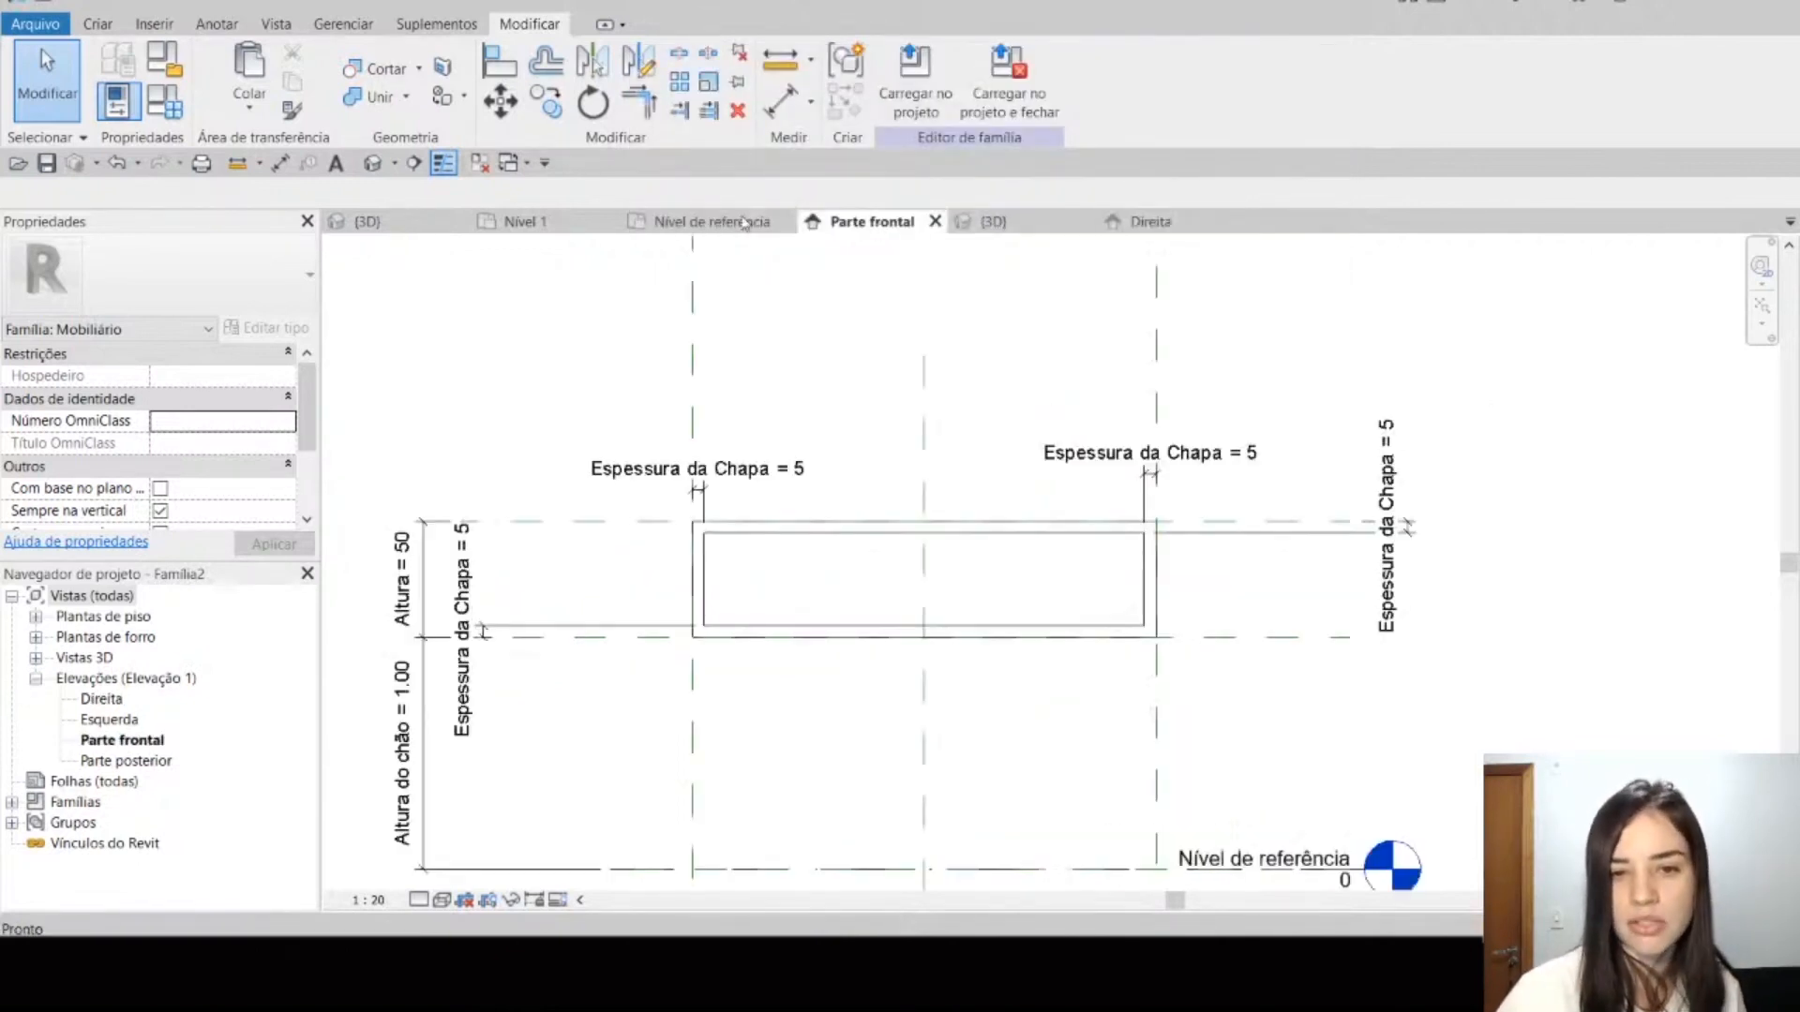
left_click(712, 221)
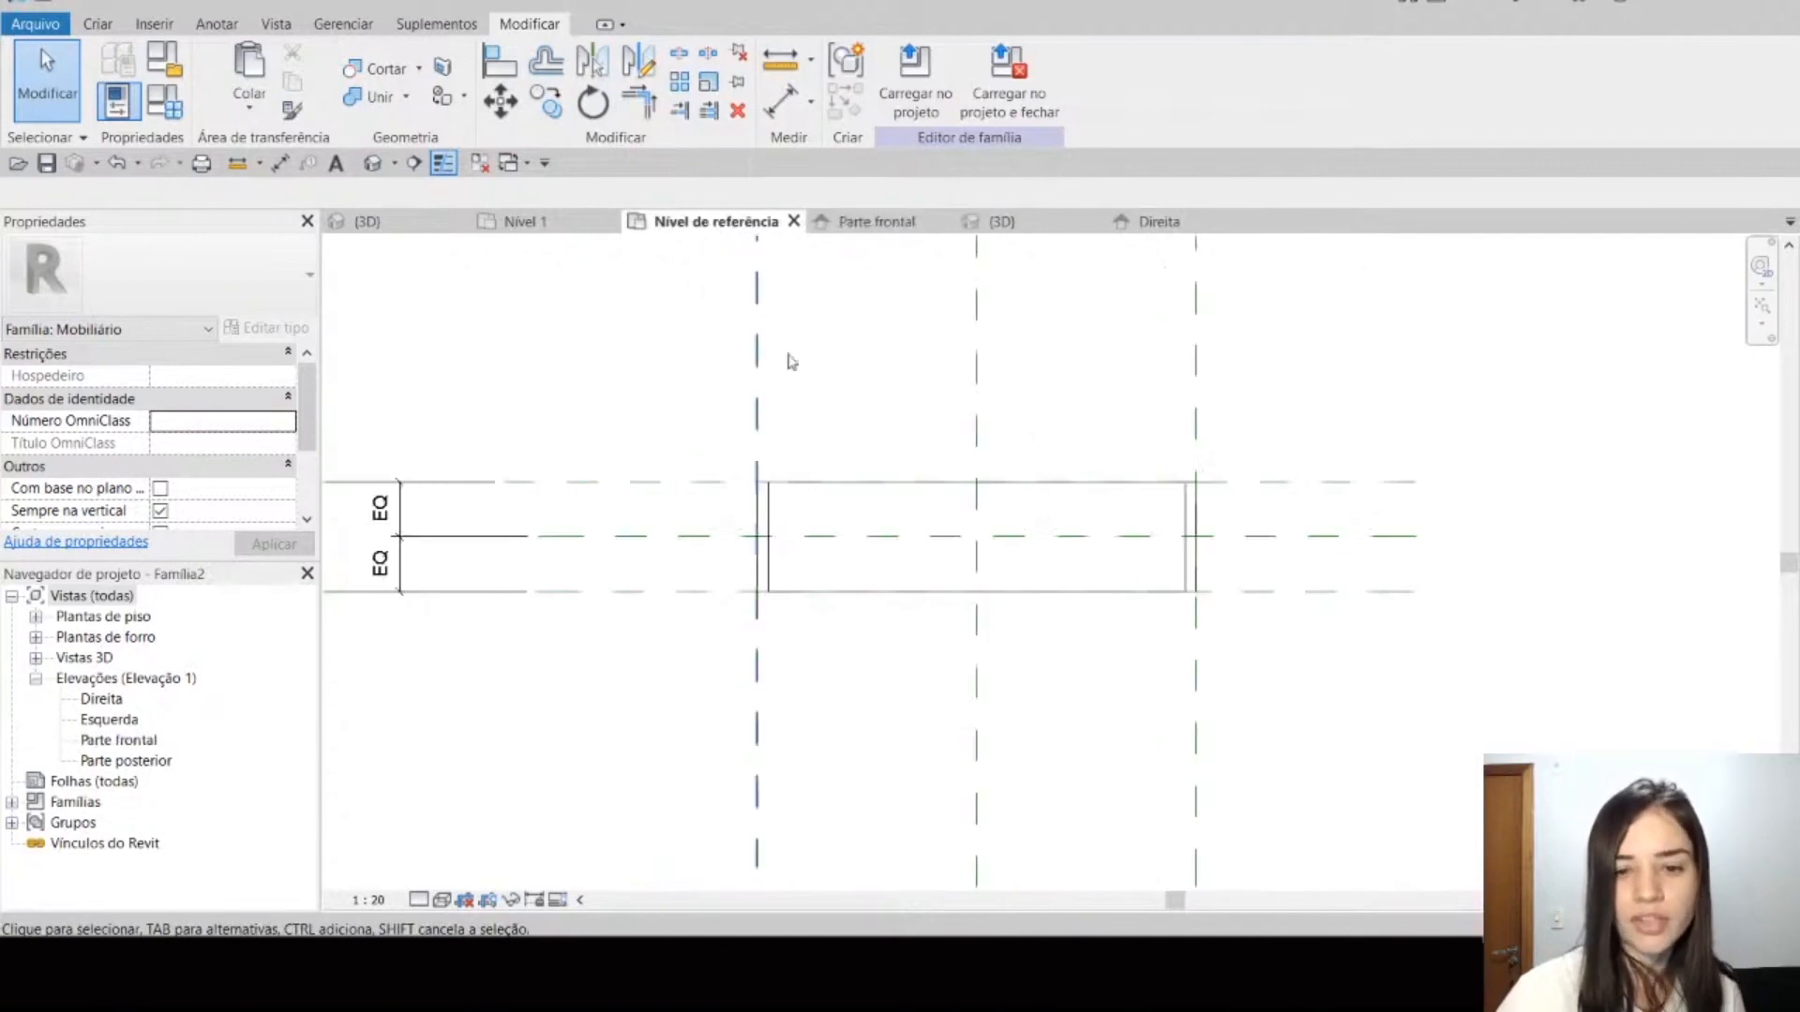
Step: Compare the Define a origem setting of the two centre planes with that of the Esquerda and Trás planes
left_click(874, 538)
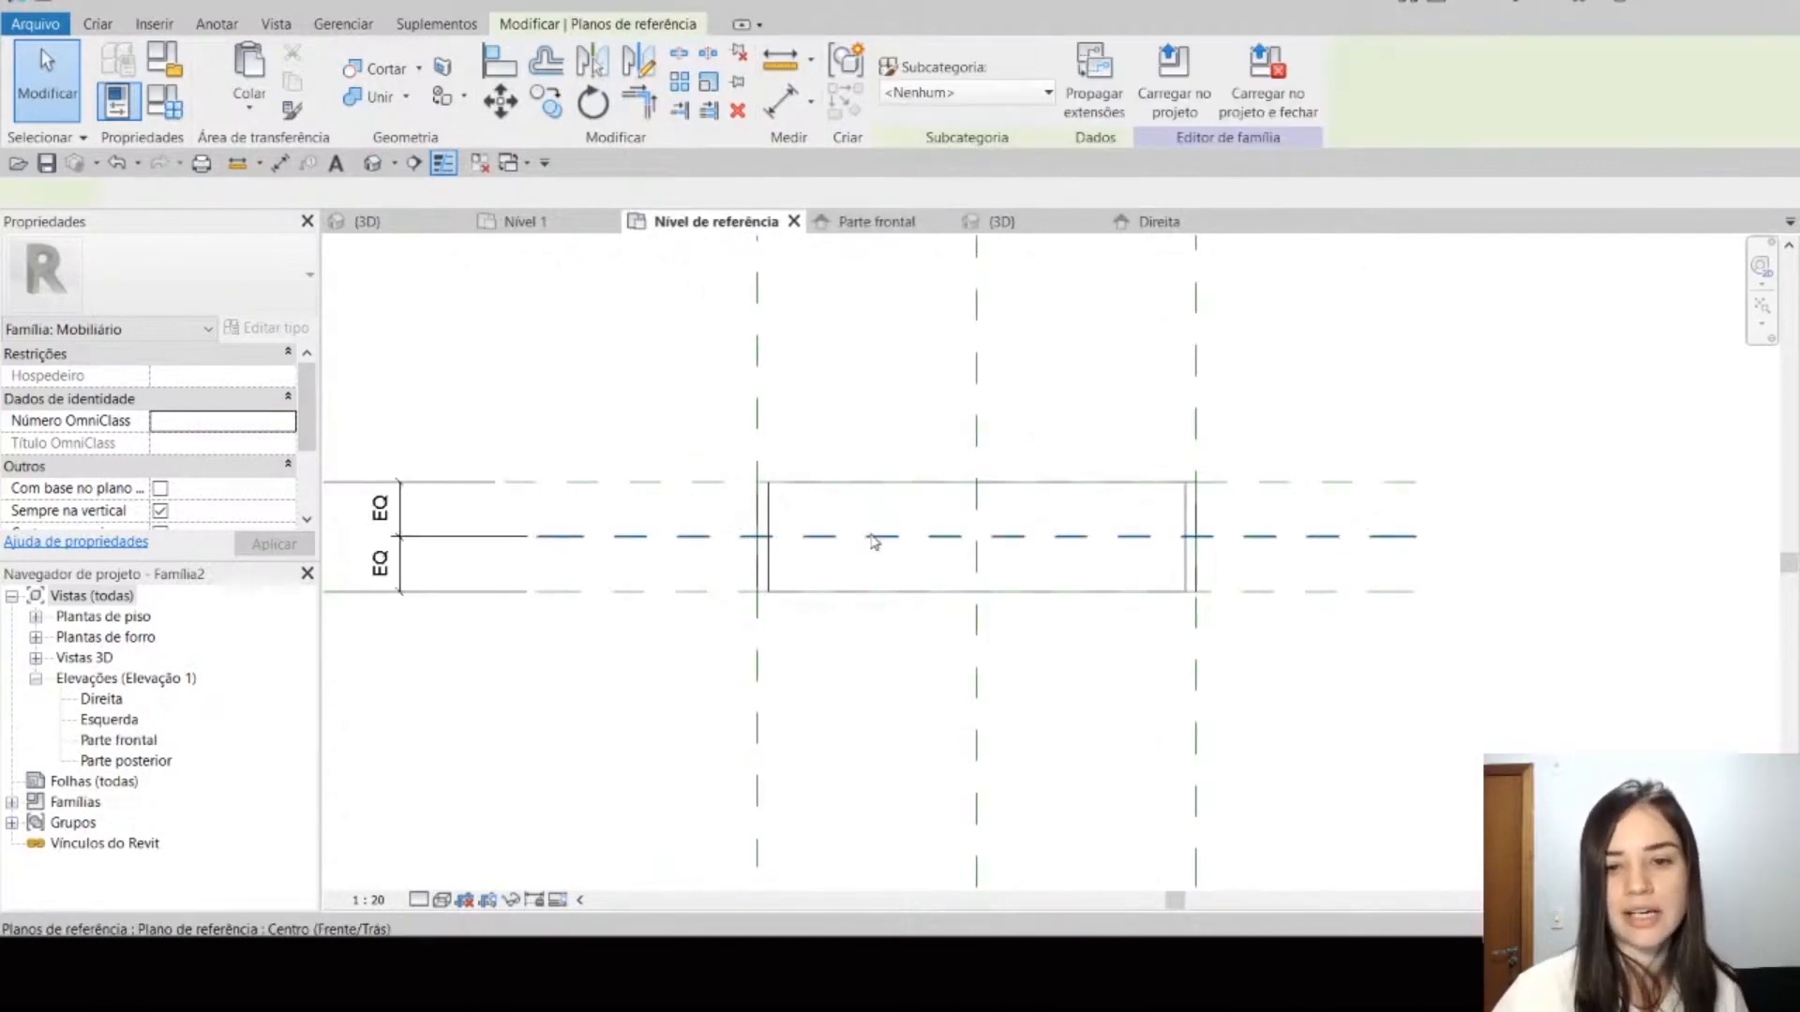
left_click(982, 474, "ctrl")
scroll(982, 533, "up", 3)
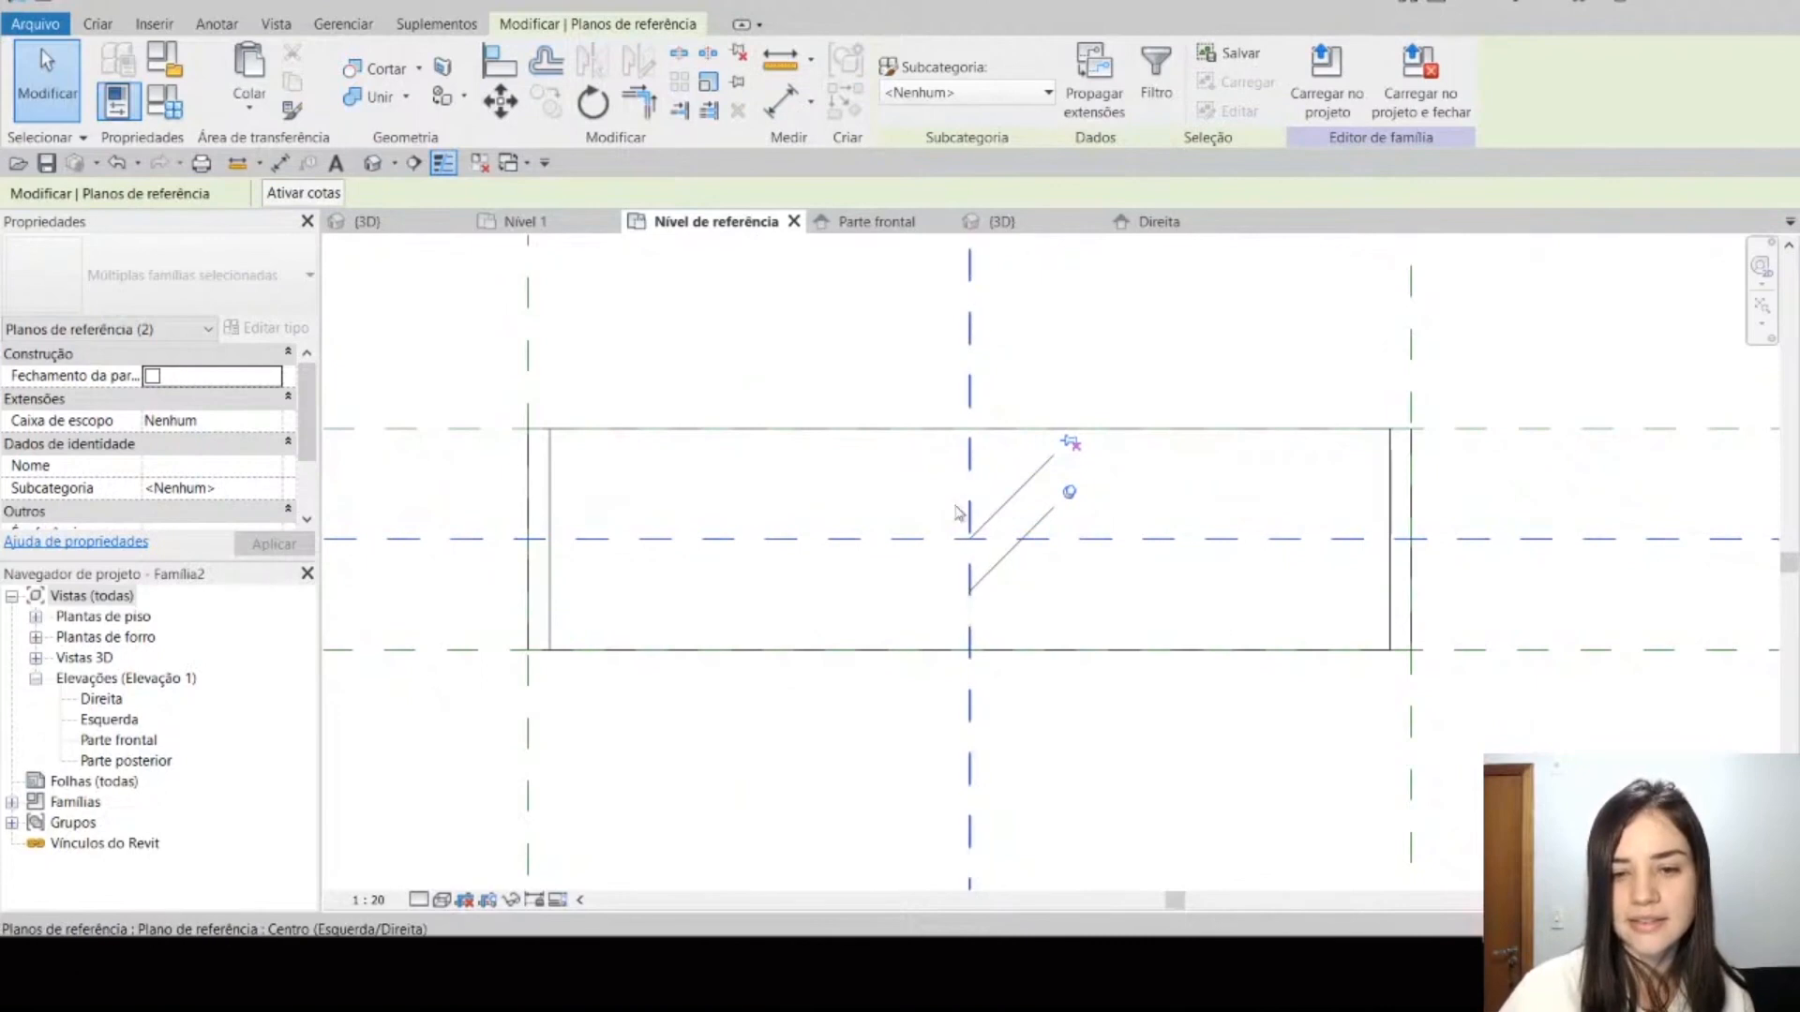
scroll(960, 492, "down", 2)
scroll(276, 485, "down", 2)
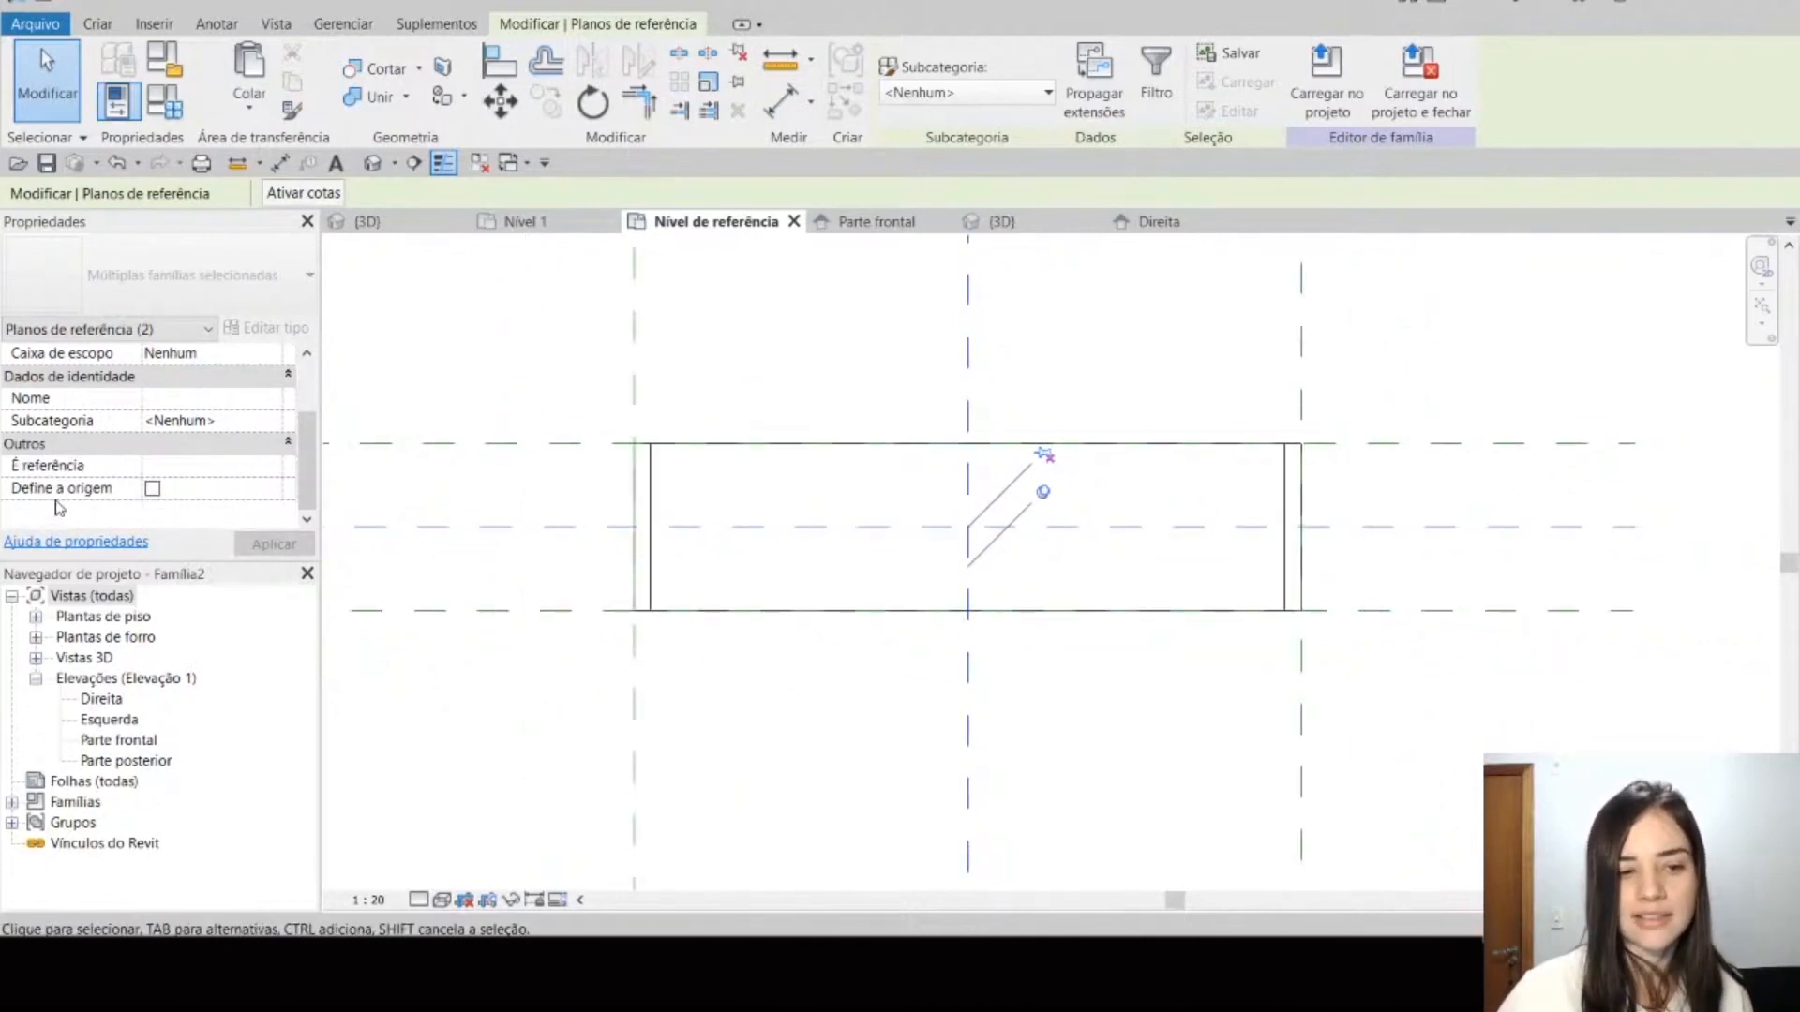
left_click(634, 725)
left_click(608, 444, "ctrl")
scroll(624, 424, "up", 2)
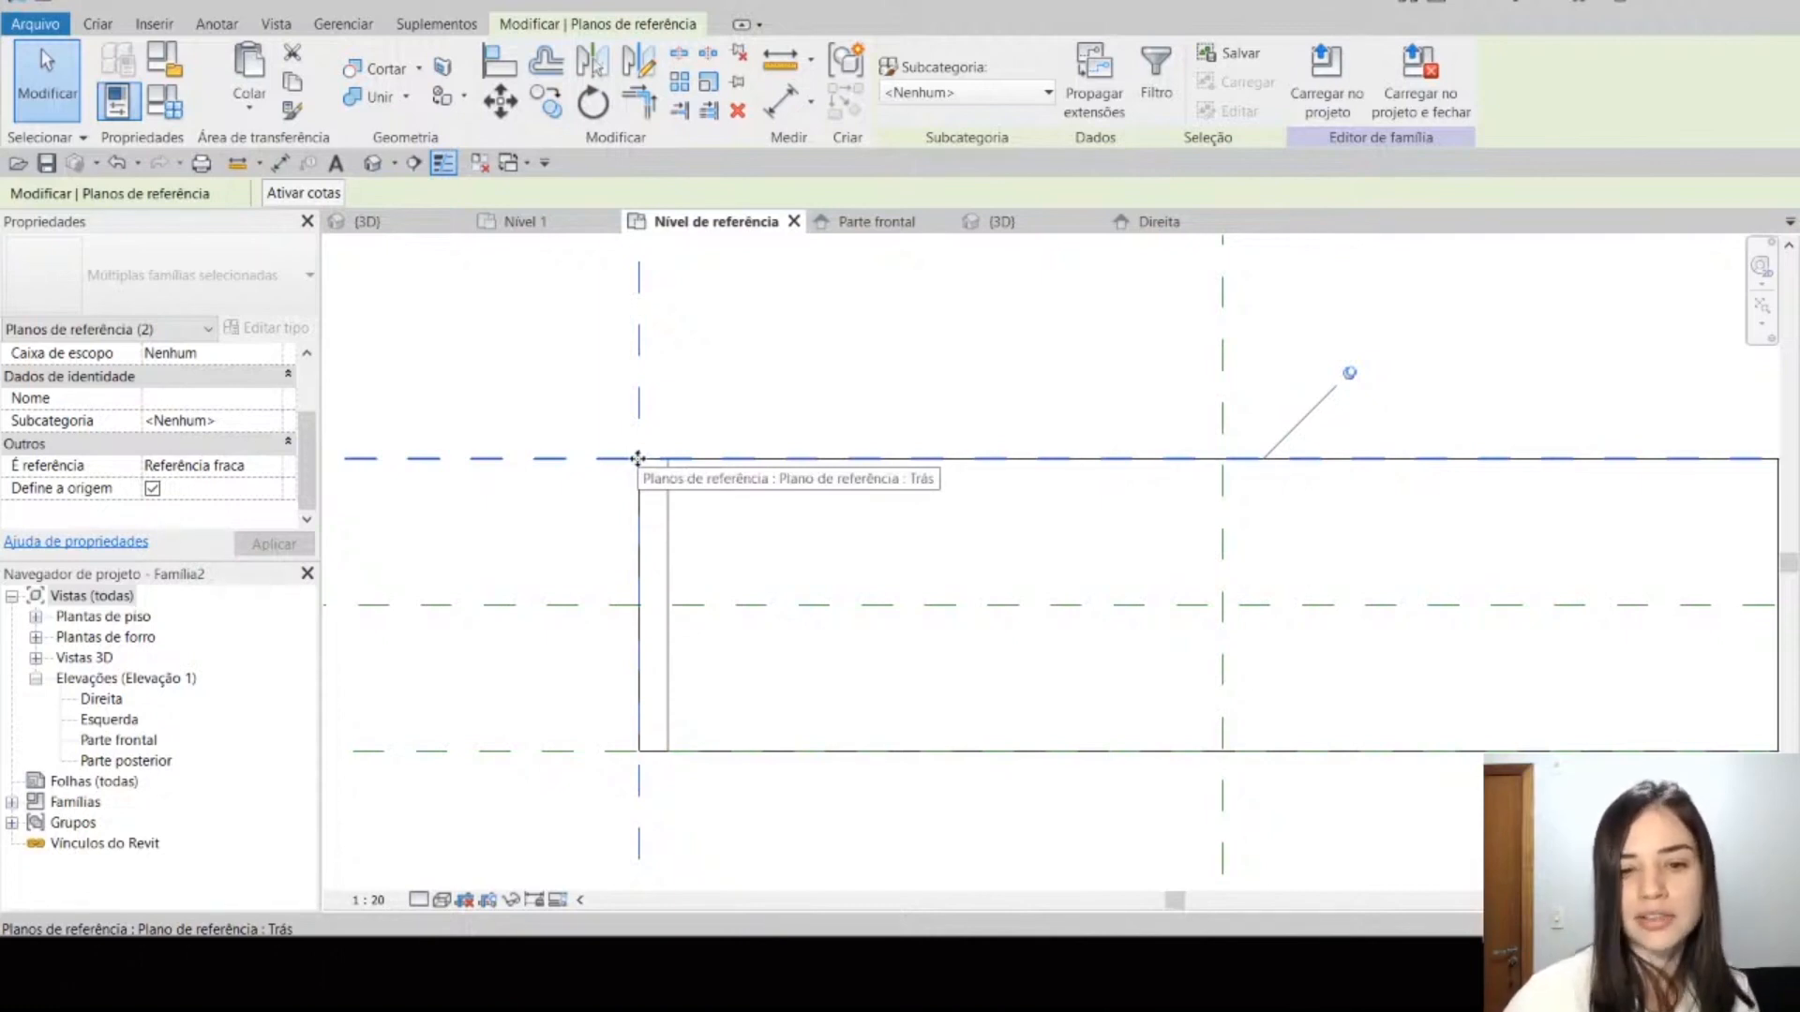
left_click(656, 533)
Step: Check the YouTube live chat and switch to the presentation's Regras Gerais slide, showing the material parameter rule
mouse_move(838, 957)
left_click(953, 914)
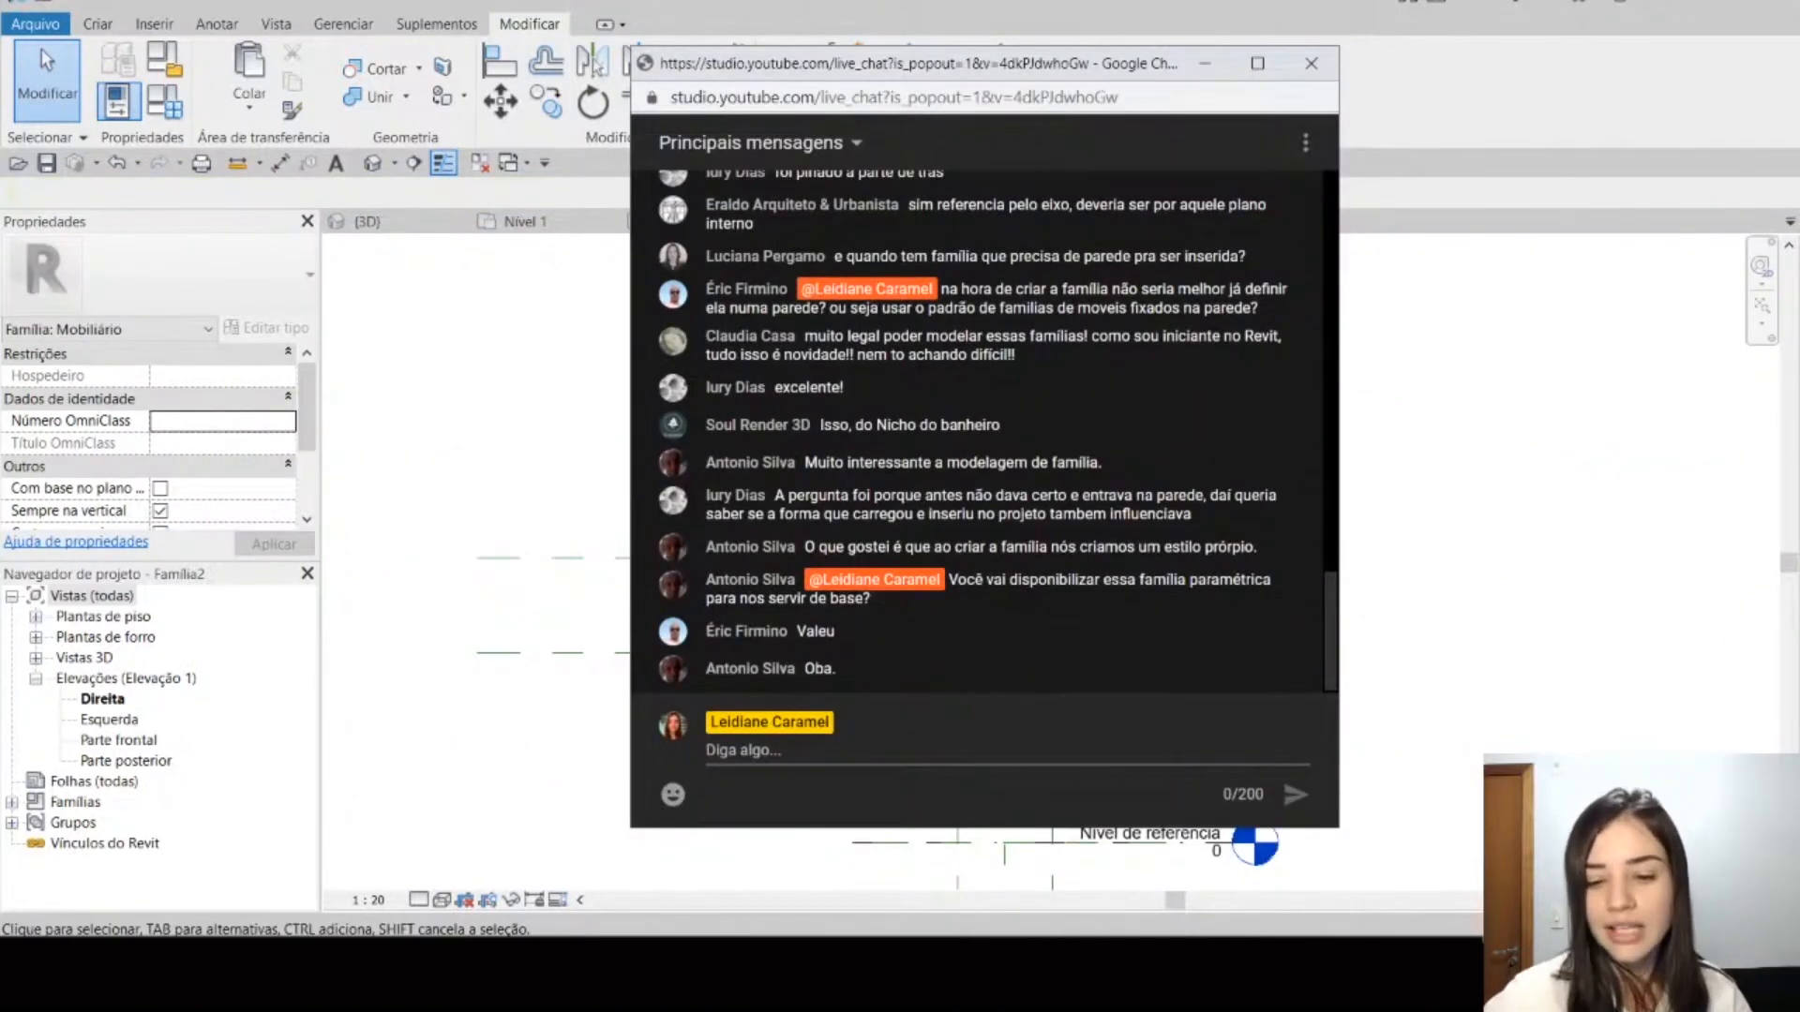
left_click(1163, 872)
key("Right")
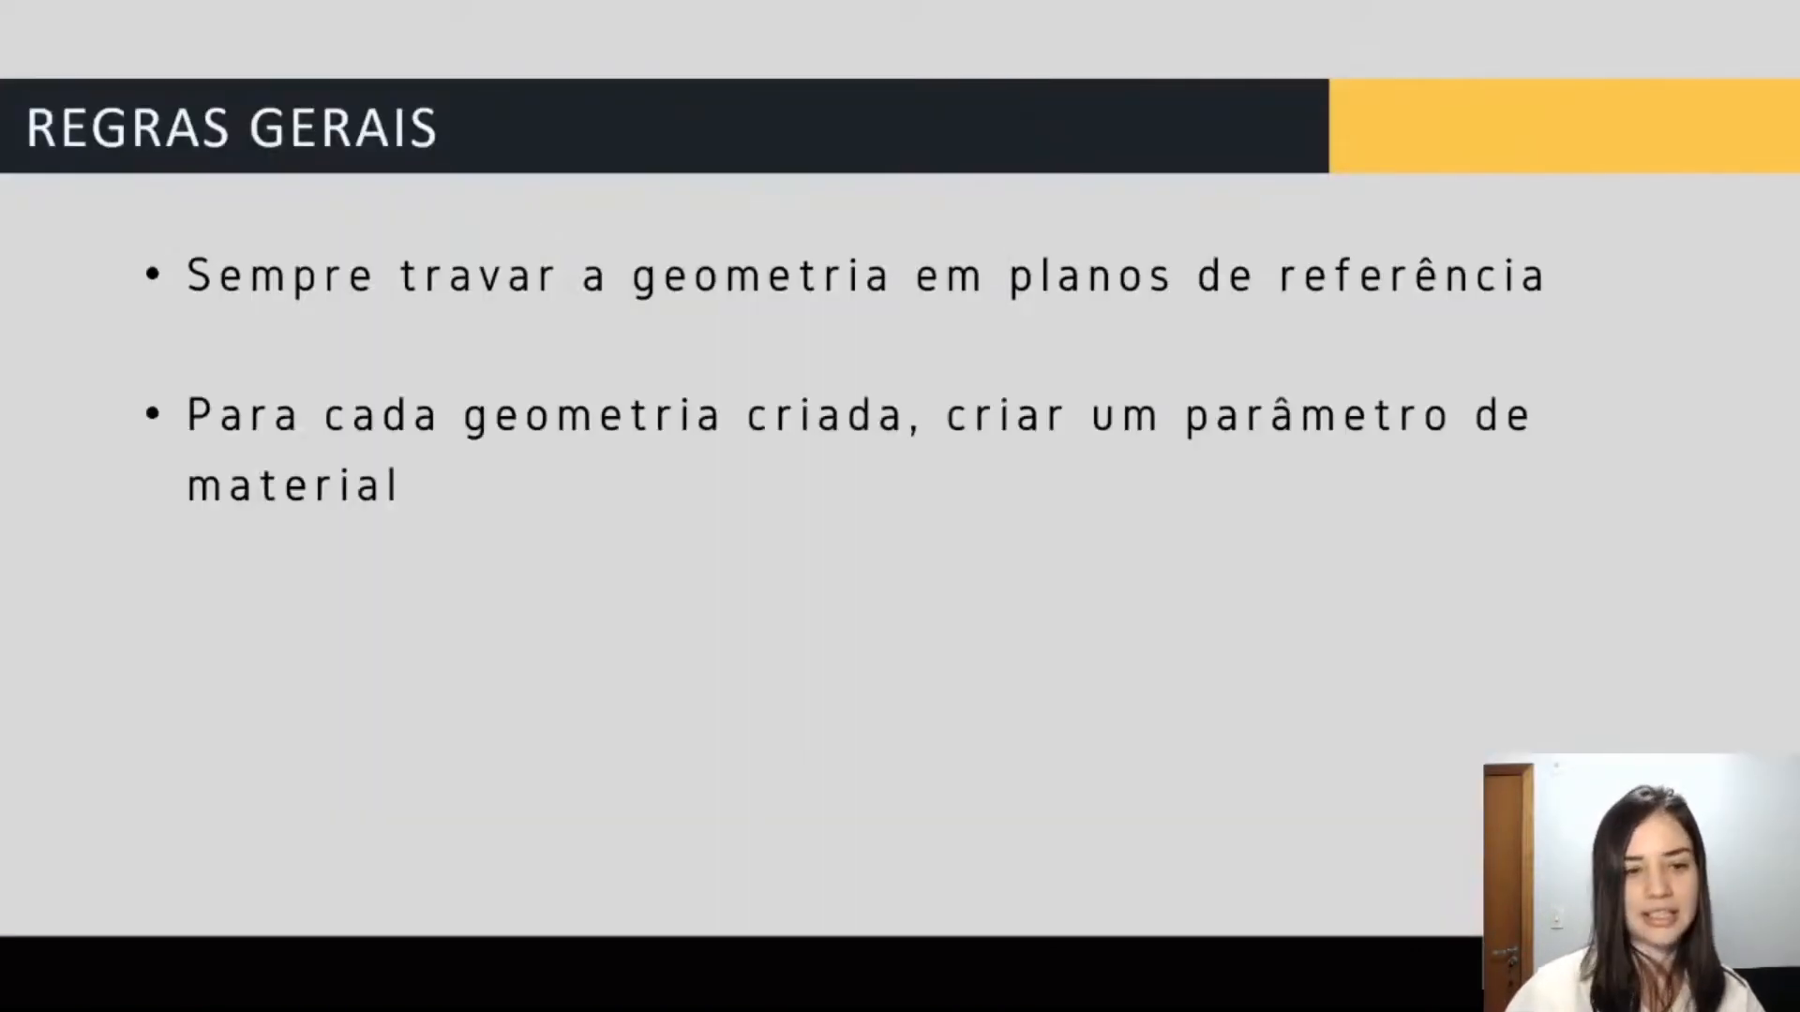